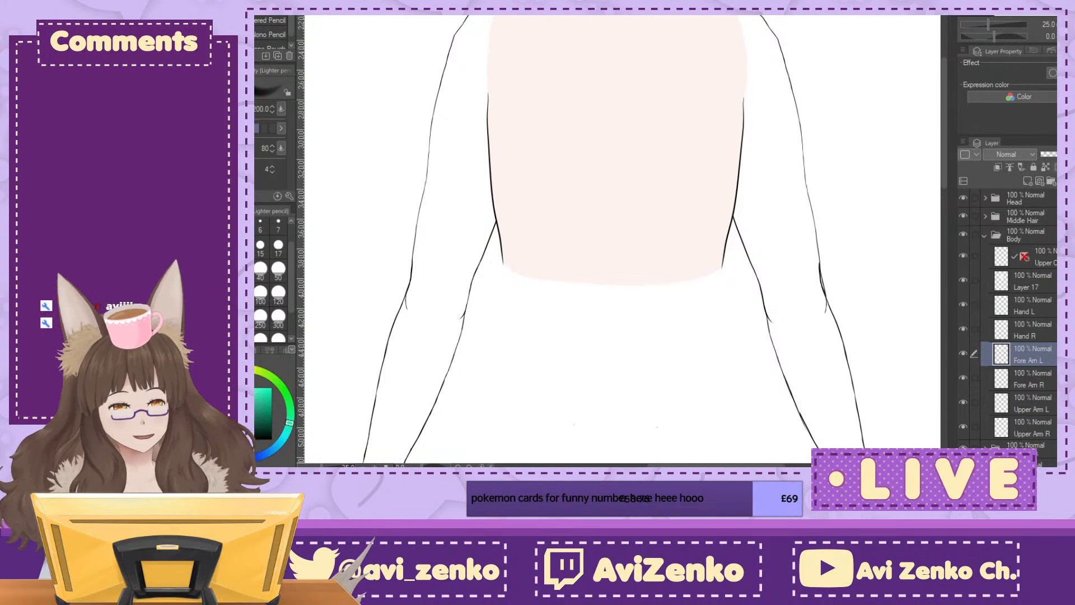
Step: Look over the character's head, torso, arms and hands
mouse_move(616, 168)
left_mouse_down()
mouse_move(573, 304)
mouse_move(587, 406)
mouse_move(601, 393)
left_mouse_up()
key("ctrl+plus")
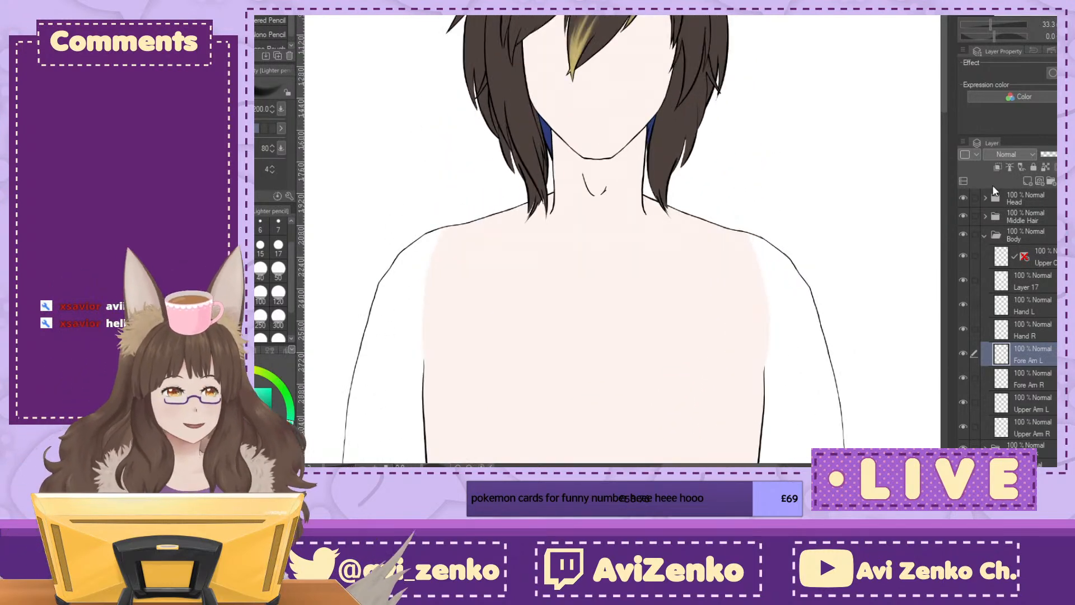
mouse_move(604, 235)
left_mouse_down()
mouse_move(614, 283)
mouse_move(594, 349)
left_mouse_up()
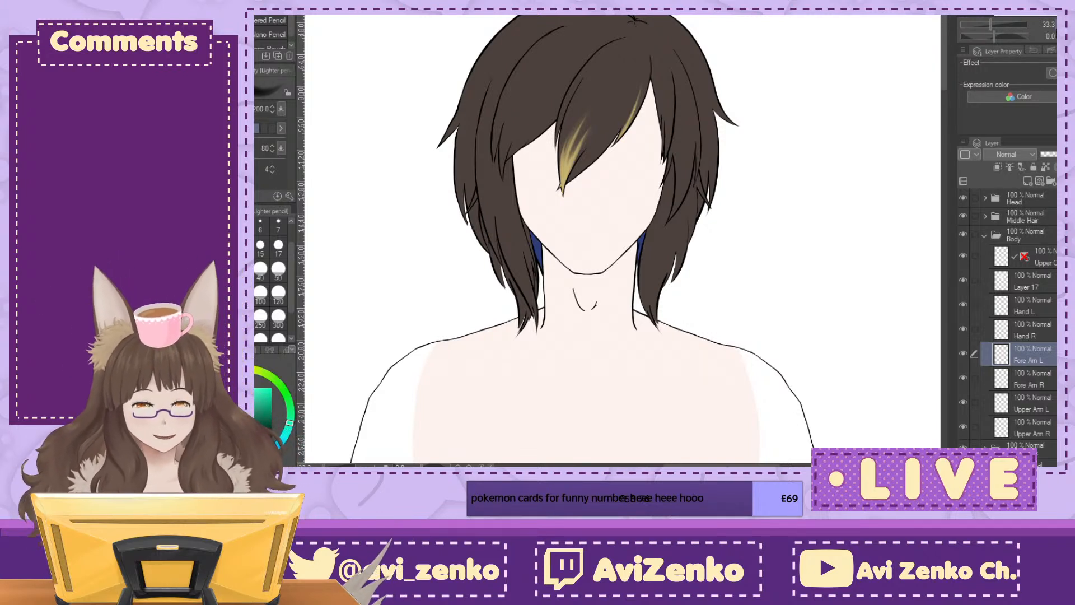
left_click_drag(588, 336, 577, 264)
key("ctrl+minus")
left_click_drag(588, 308, 576, 255)
left_click_drag(560, 392, 611, 229)
key("ctrl+minus")
key("ctrl+minus")
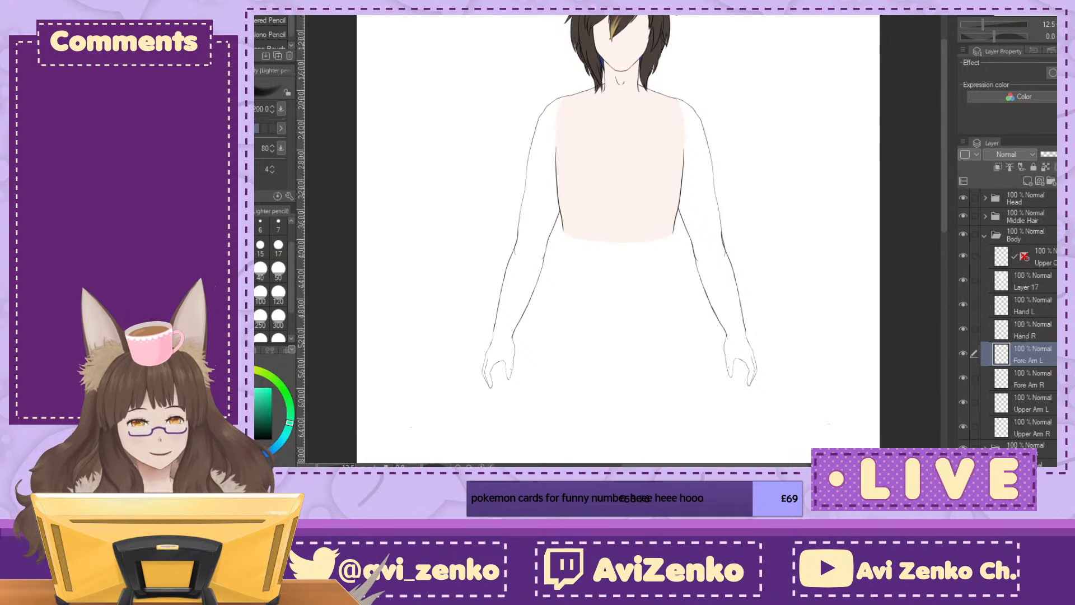
Step: Create a new layer folder named clothes directly above the Body folder
left_click(984, 235)
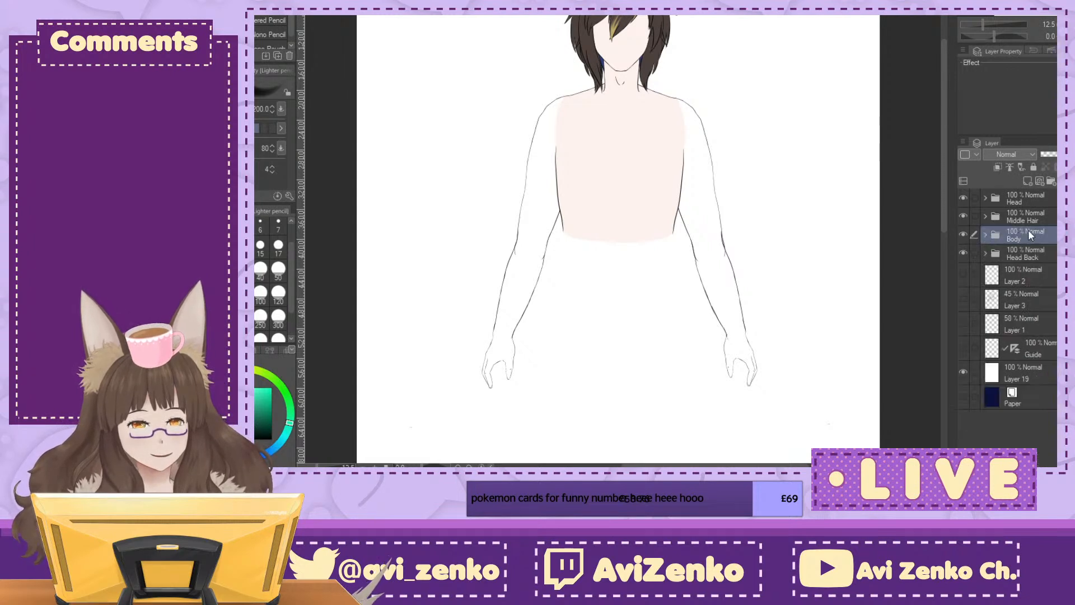
left_click(1051, 180)
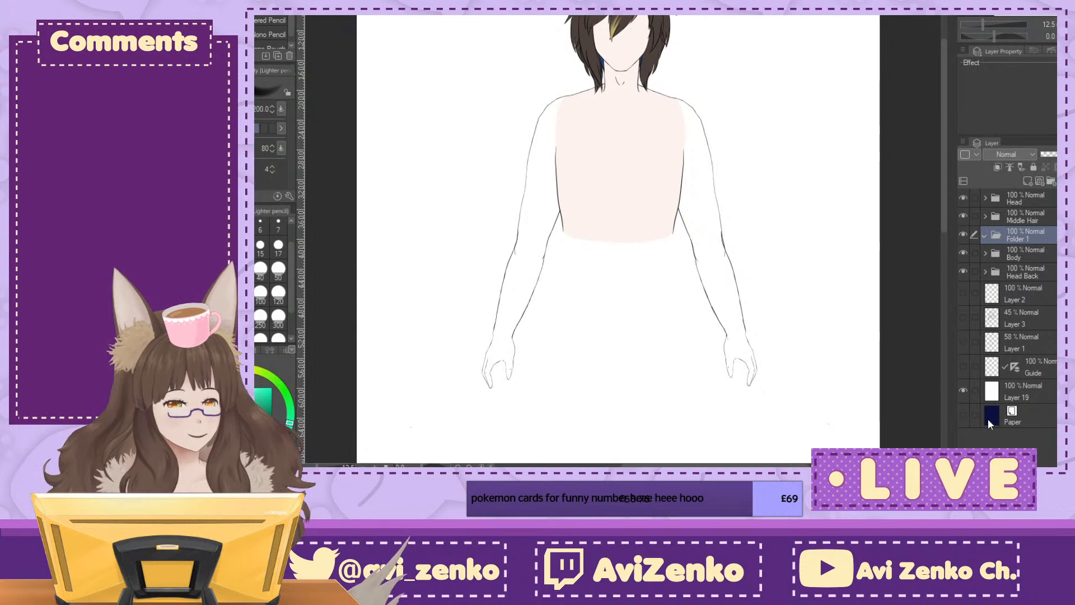
type("clothes")
key("Return")
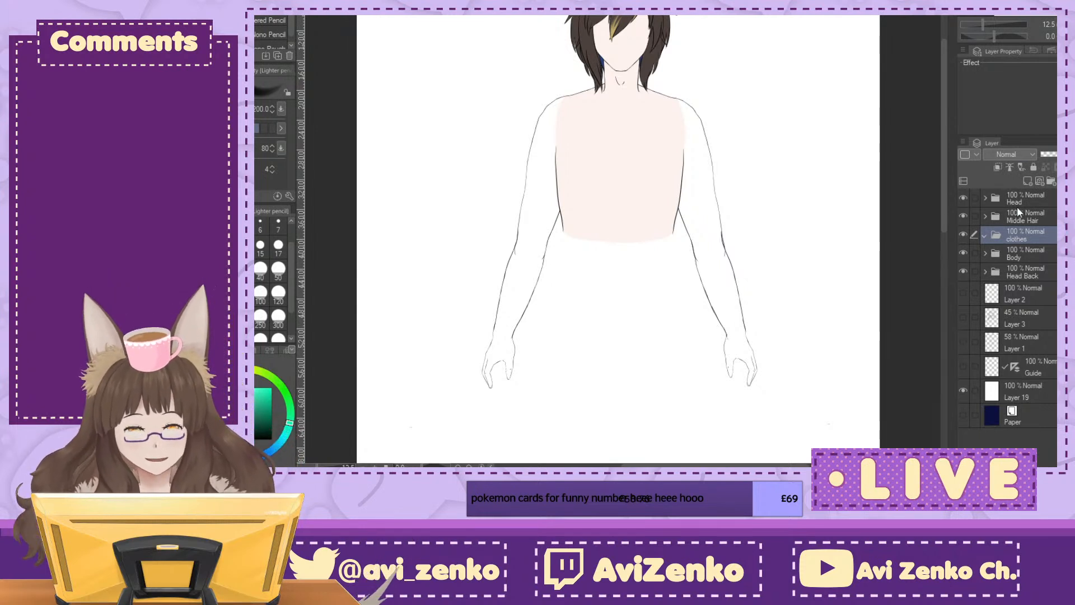
Step: Check the hidden reference layers and show the clothing sketch on Layer 3
left_click(963, 364)
left_click(964, 365)
left_click(963, 340)
left_click(963, 340)
left_click(964, 317)
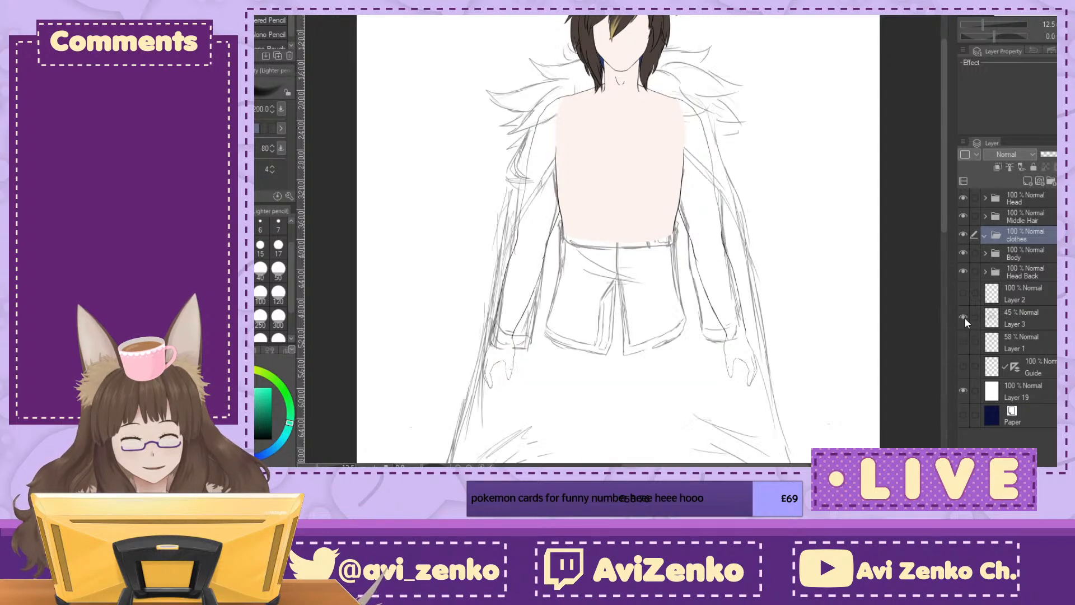
Step: Lower the opacity of the Body folder to 47% and the Head folder to 49%
left_click(964, 253)
left_click(964, 253)
left_click(984, 256)
left_click(1055, 154)
left_click_drag(622, 168, 603, 293)
key("ctrl+plus")
key("ctrl+plus")
key("ctrl+plus")
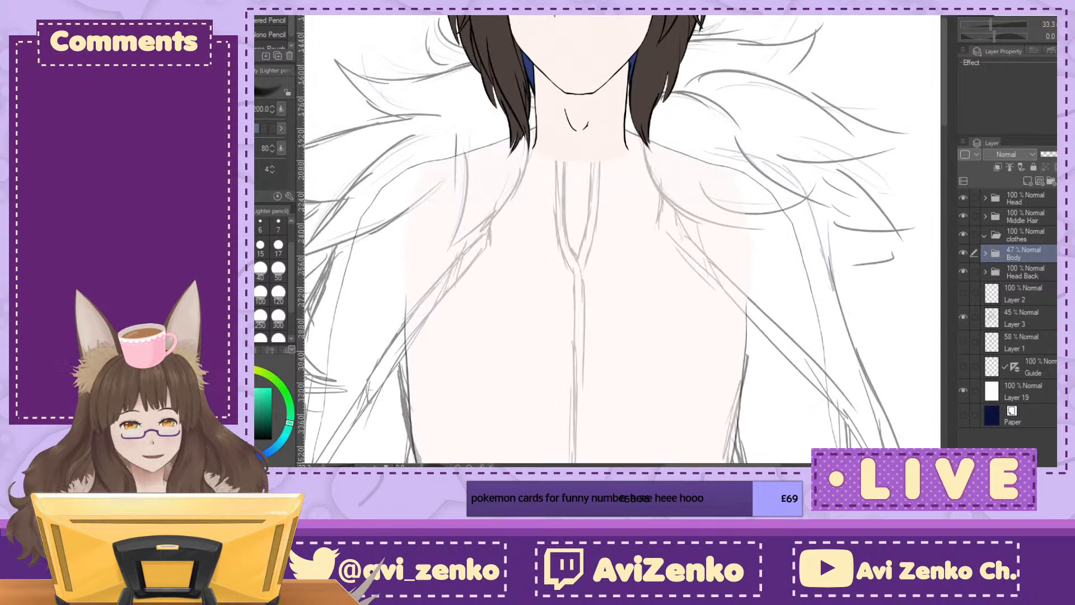
left_click(1037, 198)
left_click(1056, 154)
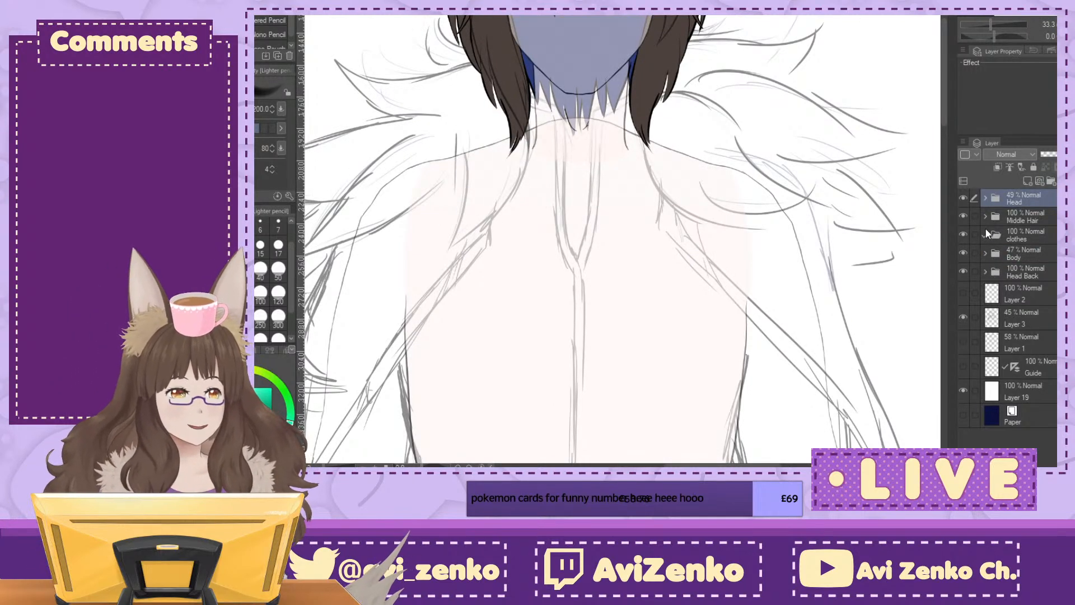
left_click_drag(579, 251, 628, 309)
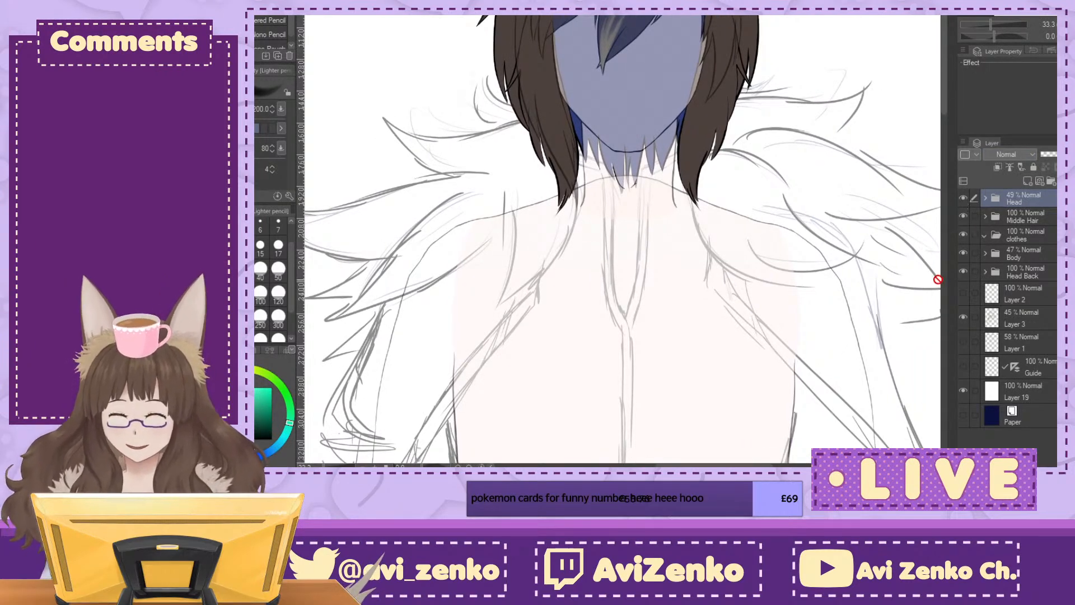
Step: Add a new raster layer inside the clothes folder for inking with the G-pen
left_click(1034, 244)
key("ctrl+plus")
key("ctrl+plus")
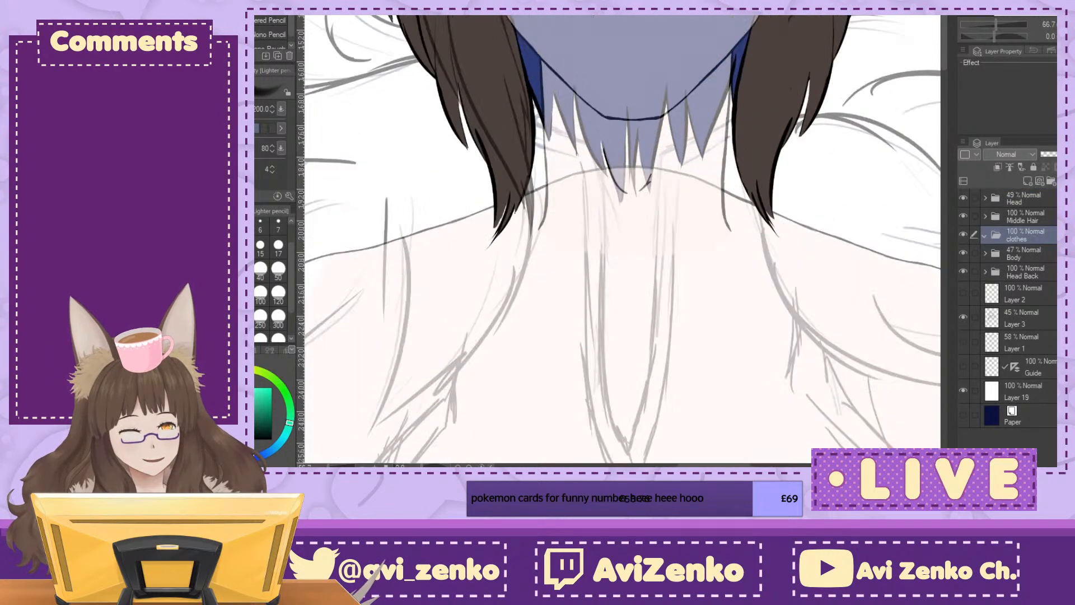
key("p")
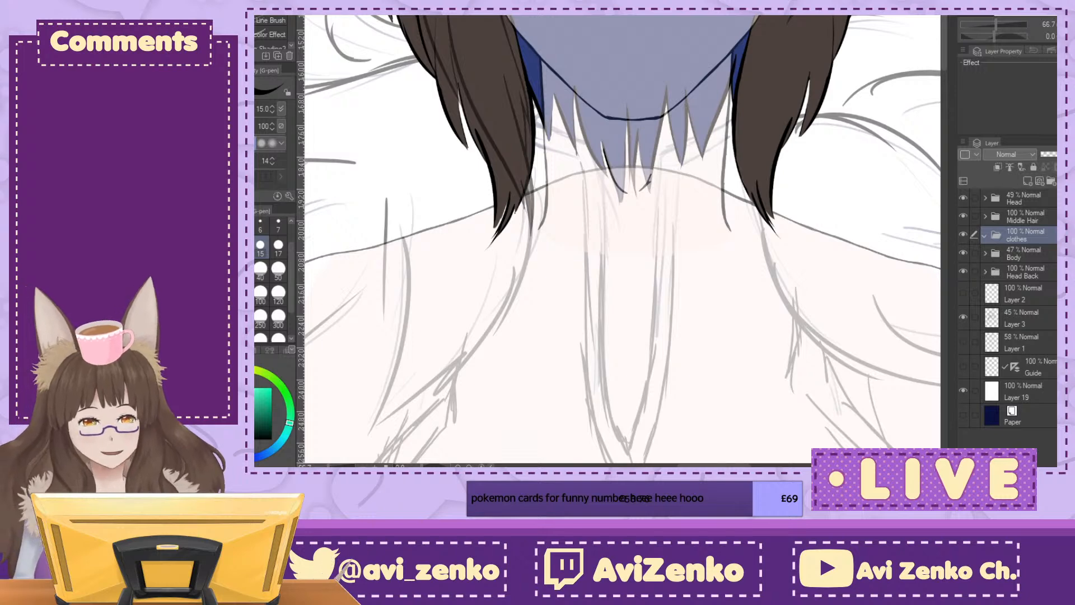
left_click(1027, 180)
scroll(621, 240, "up", 3)
key("ctrl+plus")
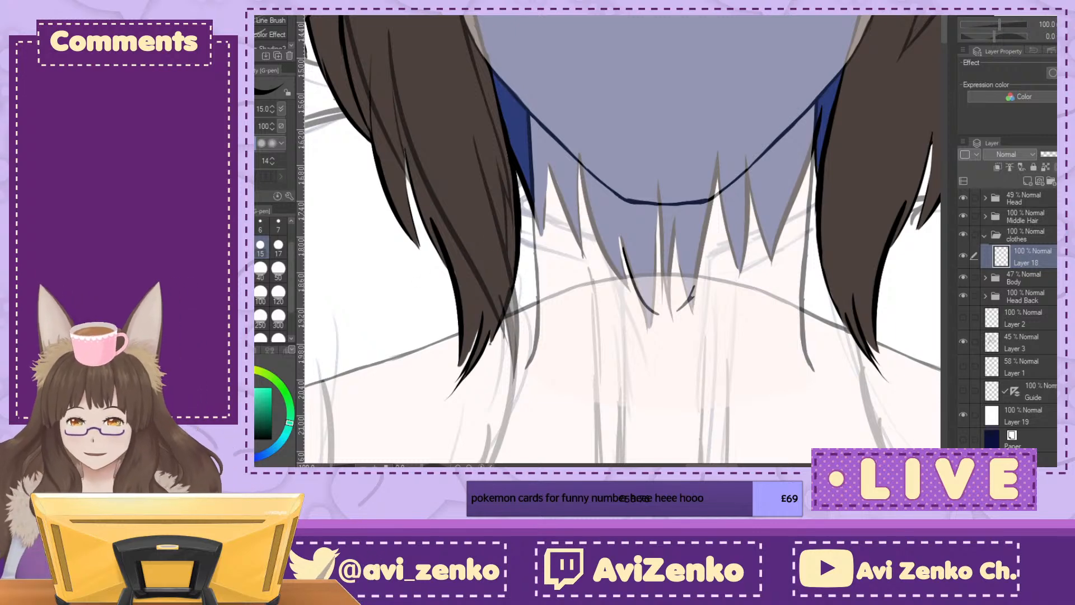
Step: Place a two-line symmetrical ruler vertically along the centre of the face and torso, and return to the G-pen
key("u")
key("ctrl+minus")
key("ctrl+minus")
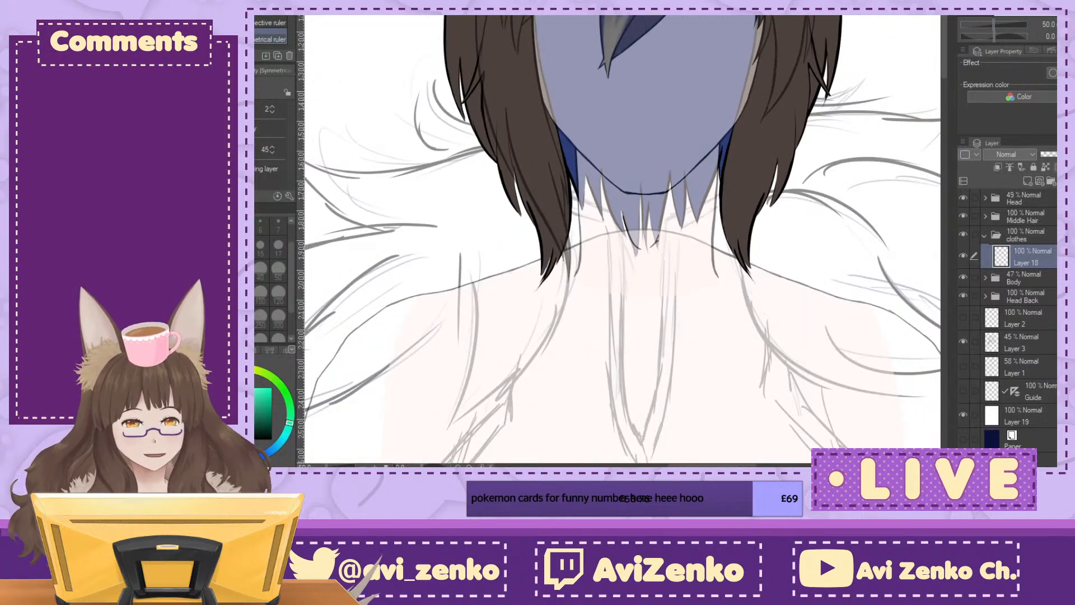
key("ctrl+minus")
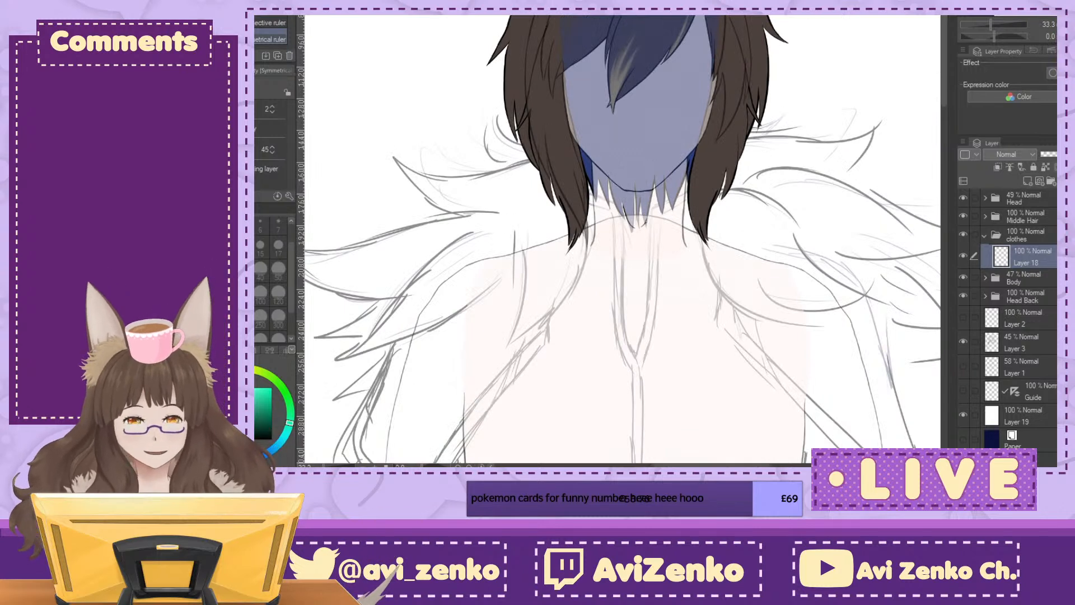
left_click_drag(642, 20, 636, 415)
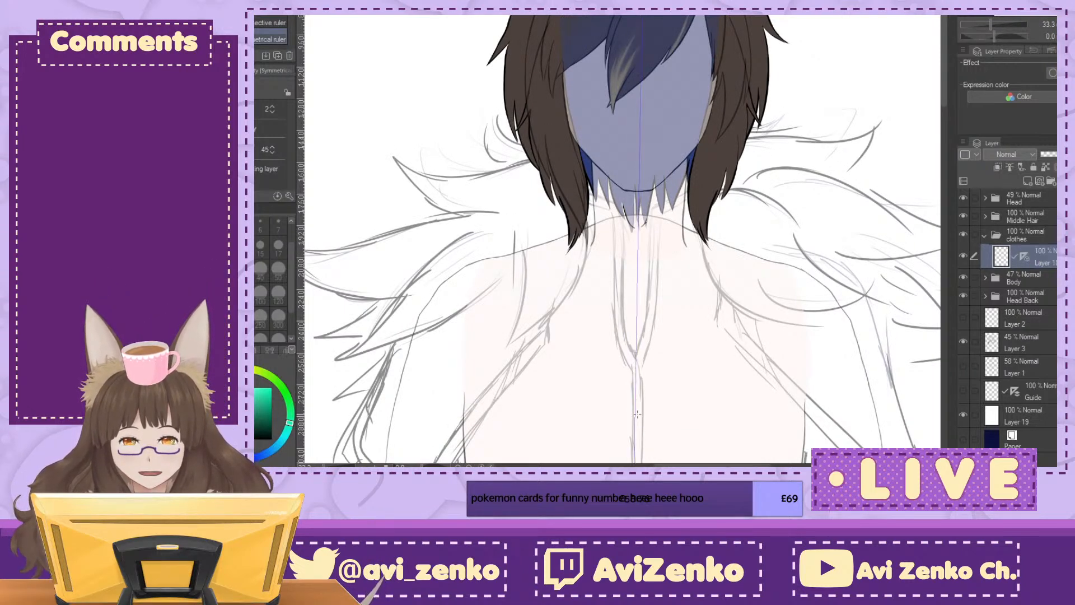
key("ctrl+z")
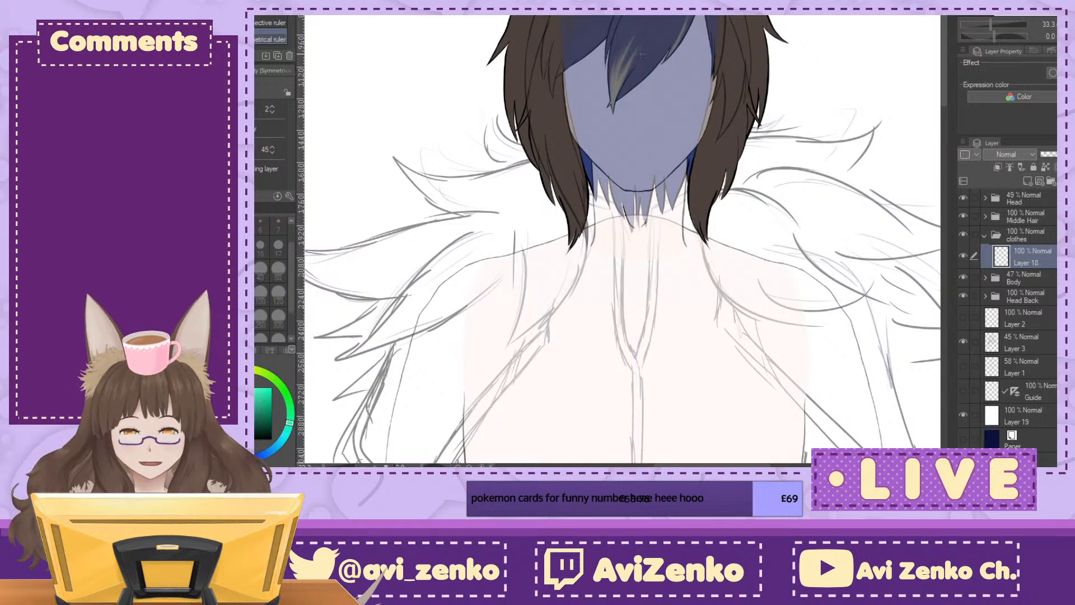
left_click_drag(640, 23, 637, 425)
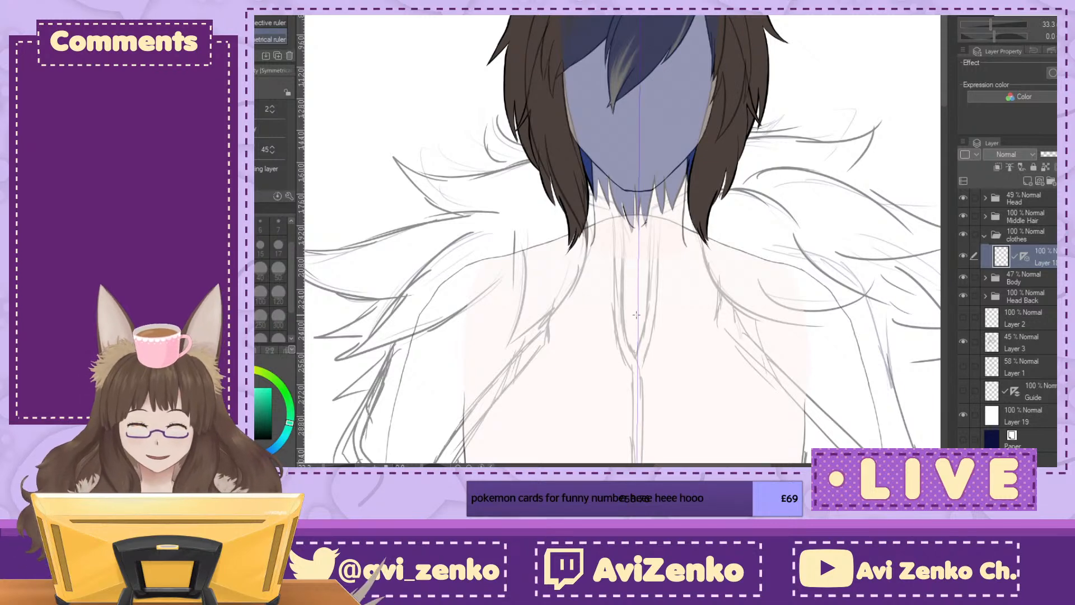
key("ctrl+plus")
key("ctrl+plus")
key("ctrl+plus")
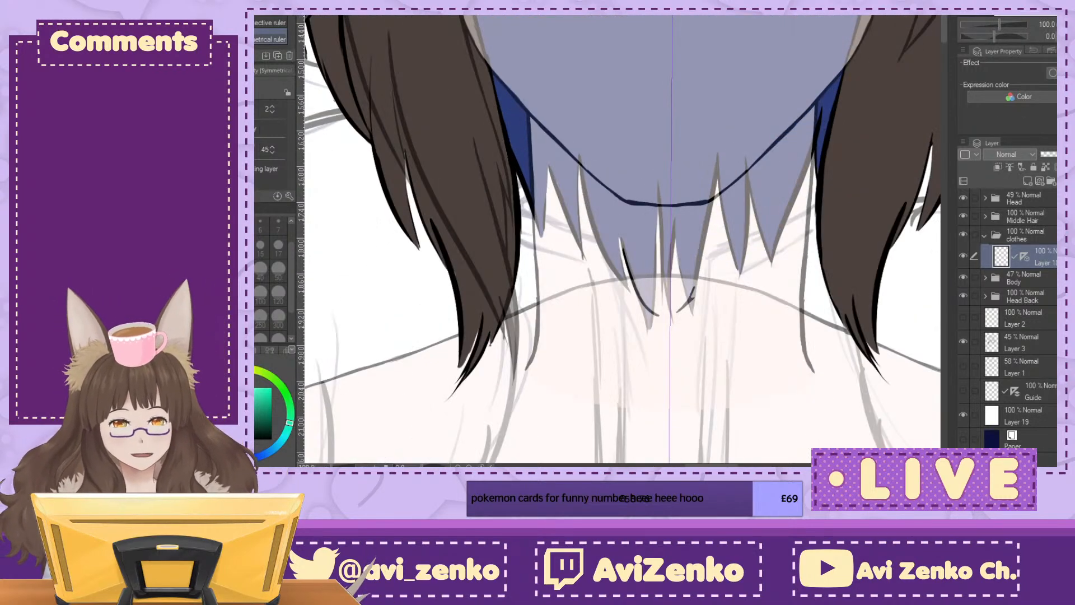
key("p")
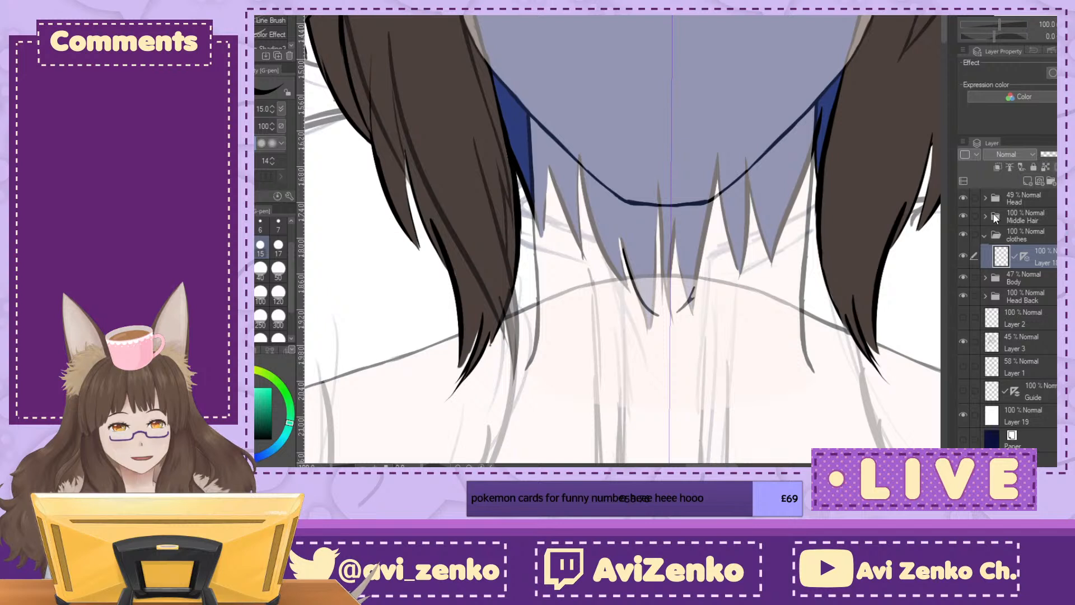
Step: Examine the neck area with the Middle Hair and Head folders toggled off and on
left_click(963, 215)
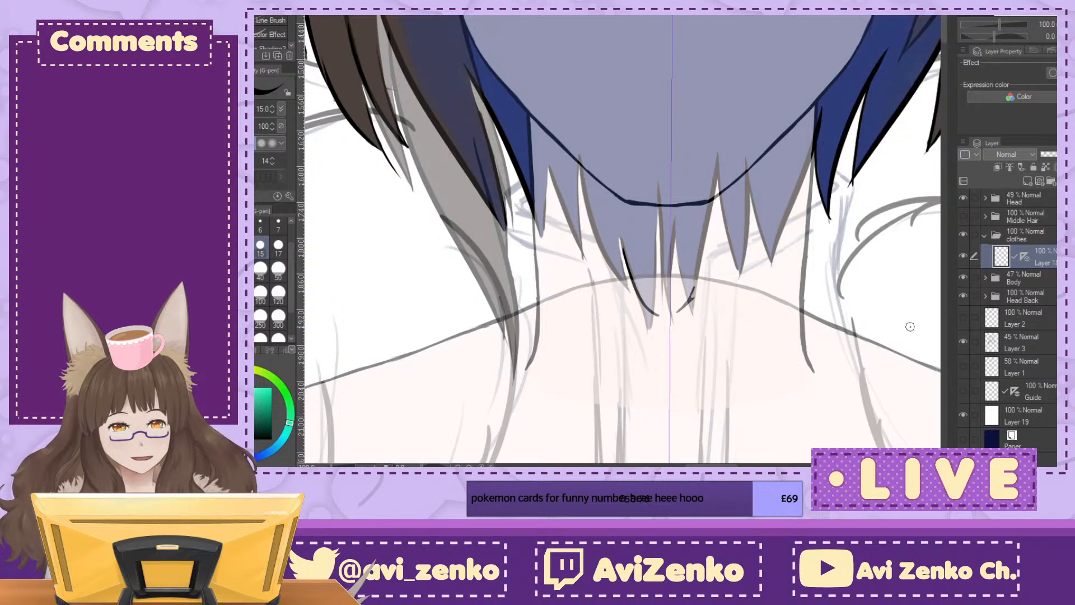
left_click(963, 215)
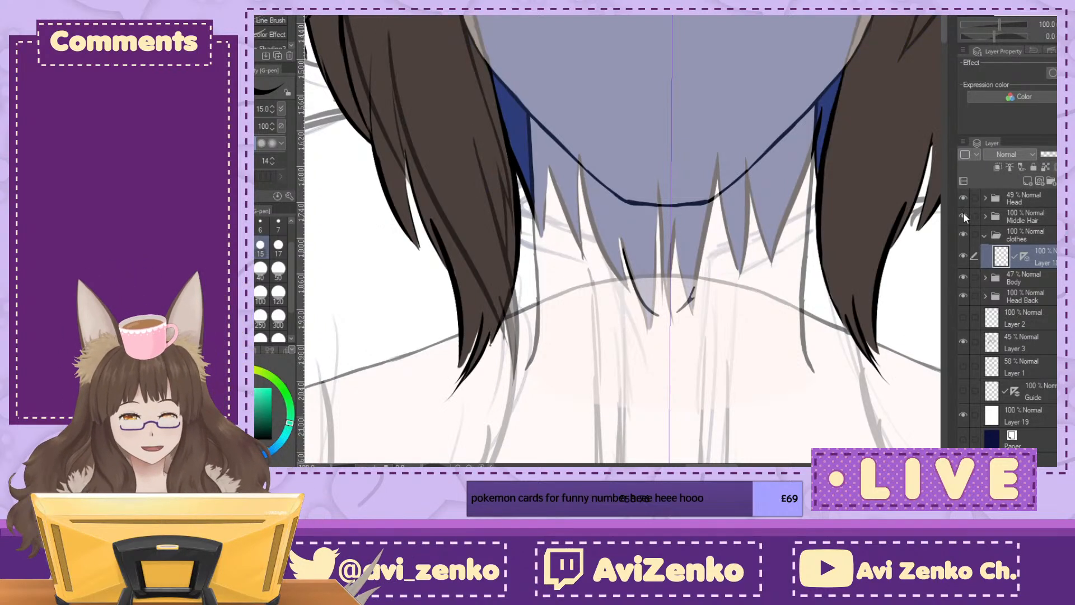
key("ctrl+minus")
key("ctrl+minus")
left_click_drag(630, 218, 617, 350)
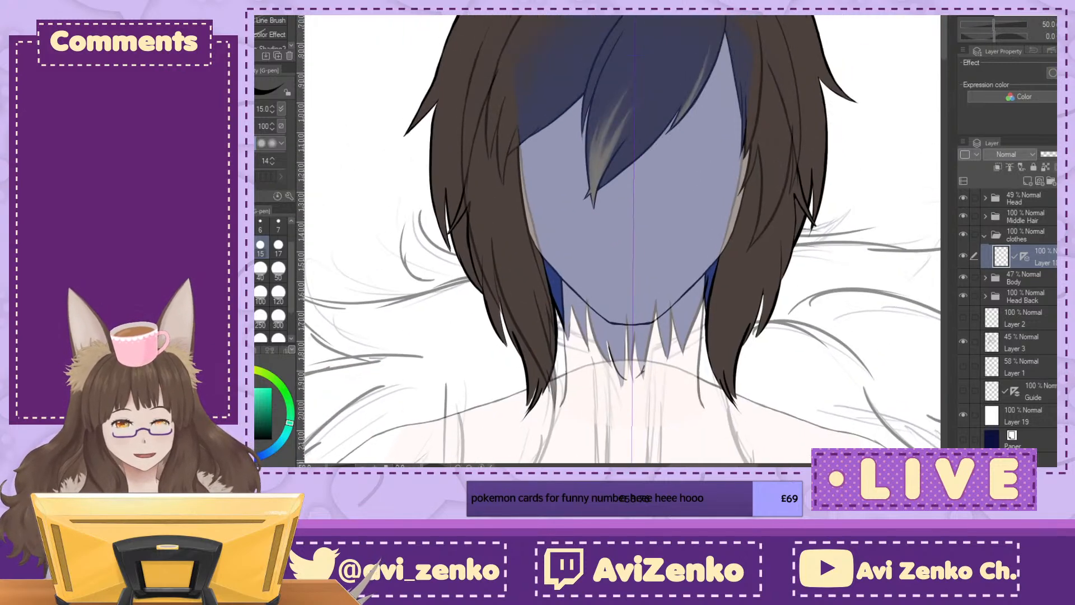
left_click(963, 215)
left_click(963, 198)
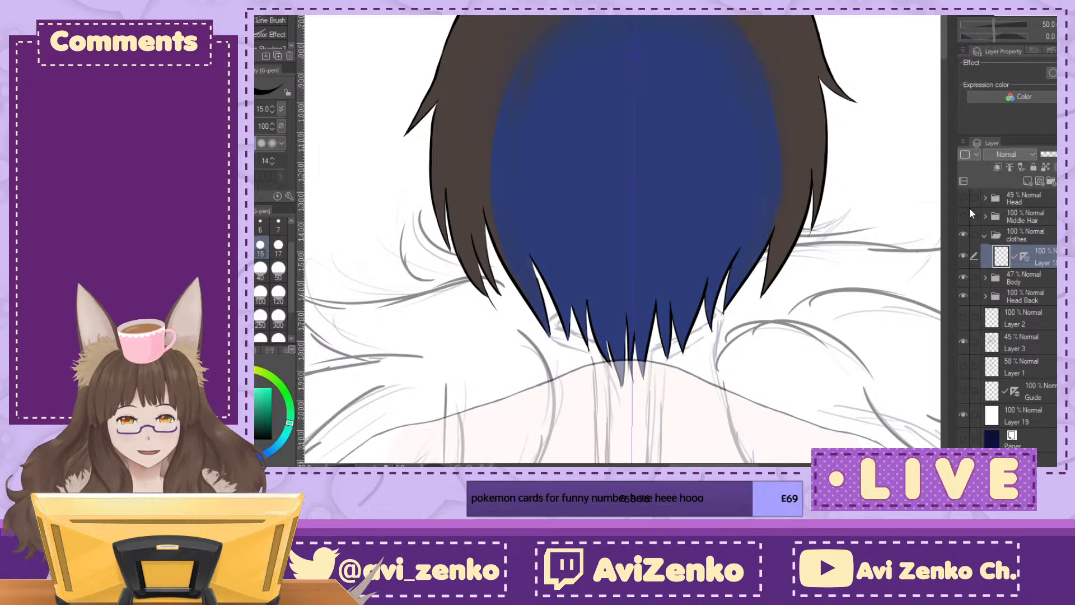
left_click(963, 215)
left_click(966, 212)
left_click(966, 210)
left_click(965, 211)
left_click(963, 214)
left_click(964, 197)
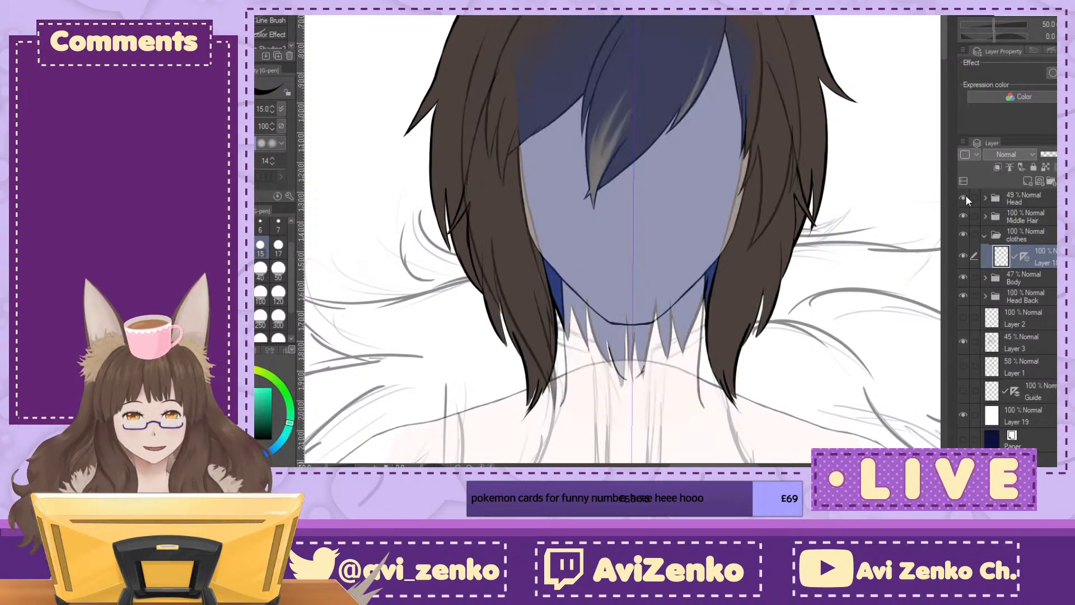
Step: Hide the Middle Hair folder while keeping the Head folder shown
left_click(962, 210)
left_click(962, 198)
left_click(965, 197)
Step: Ink the curved outer and inner corners of the collar beside the neck, following the sketch
left_click_drag(666, 359, 622, 141)
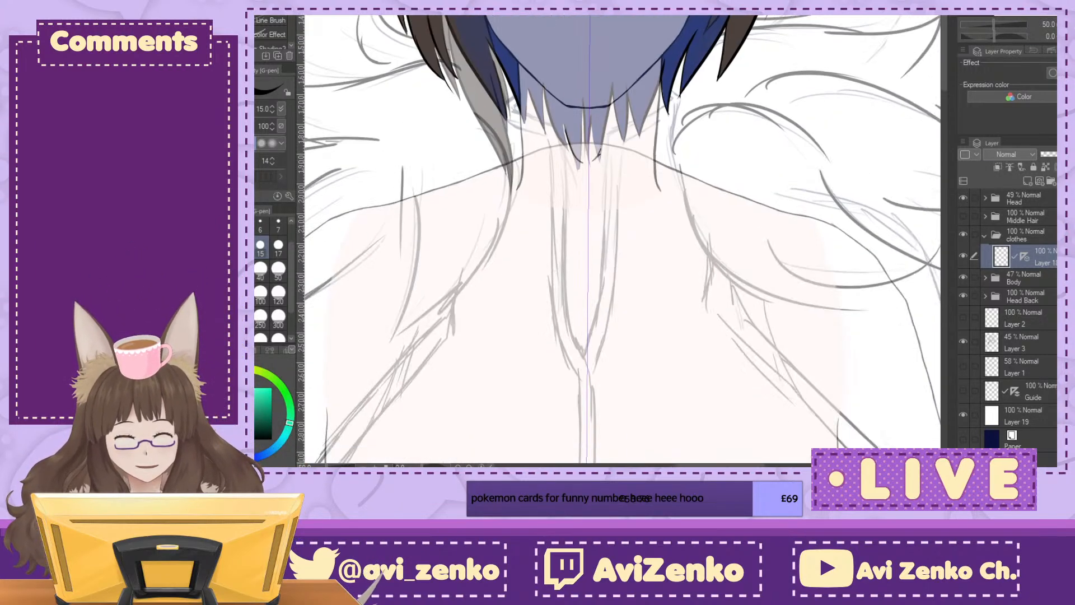
key("ctrl+plus")
mouse_move(593, 235)
left_mouse_down()
mouse_move(629, 330)
mouse_move(678, 327)
mouse_move(653, 95)
mouse_move(676, 258)
mouse_move(712, 349)
left_mouse_up()
key("ctrl+plus")
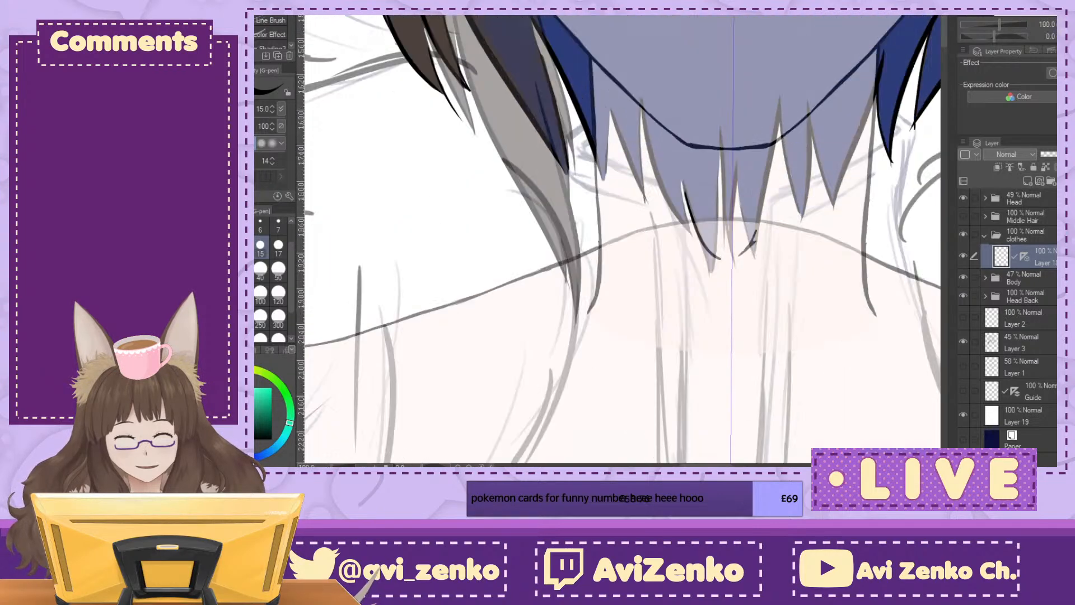
key("ctrl+plus")
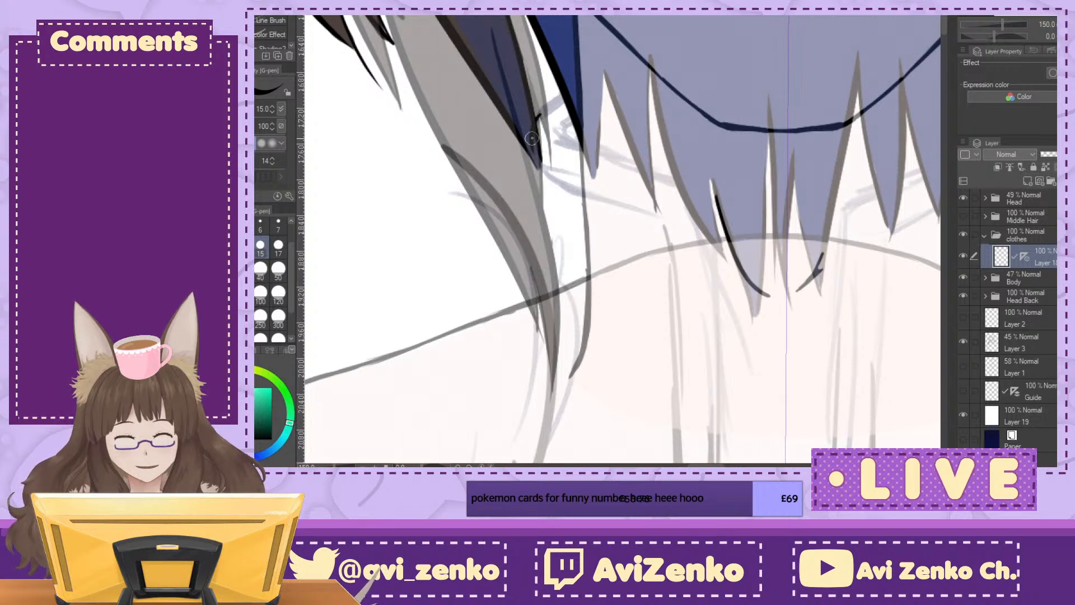
left_click_drag(533, 150, 566, 183)
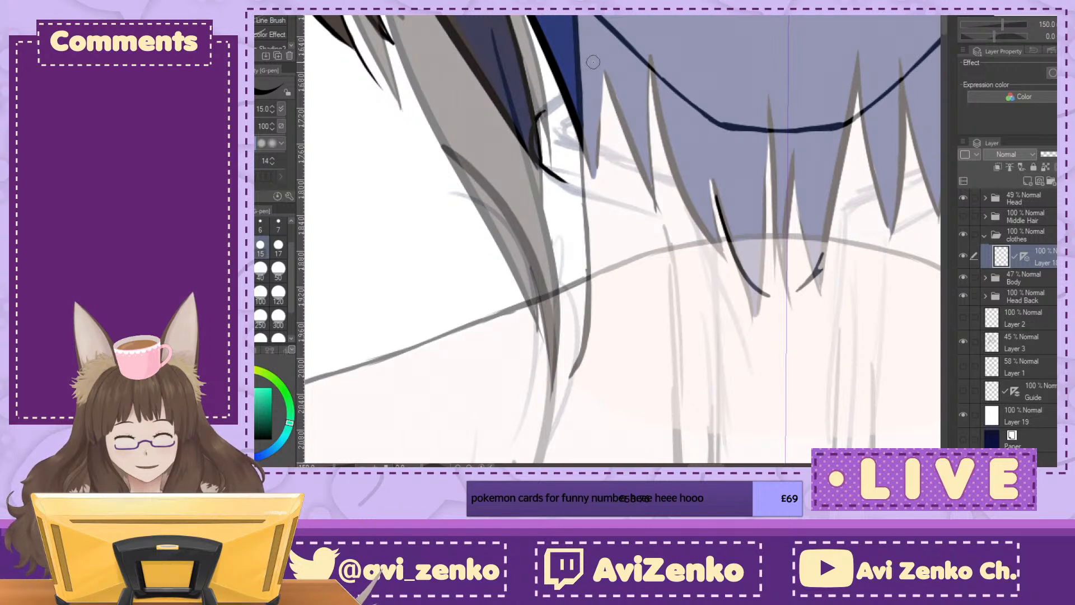
left_click_drag(562, 127, 580, 141)
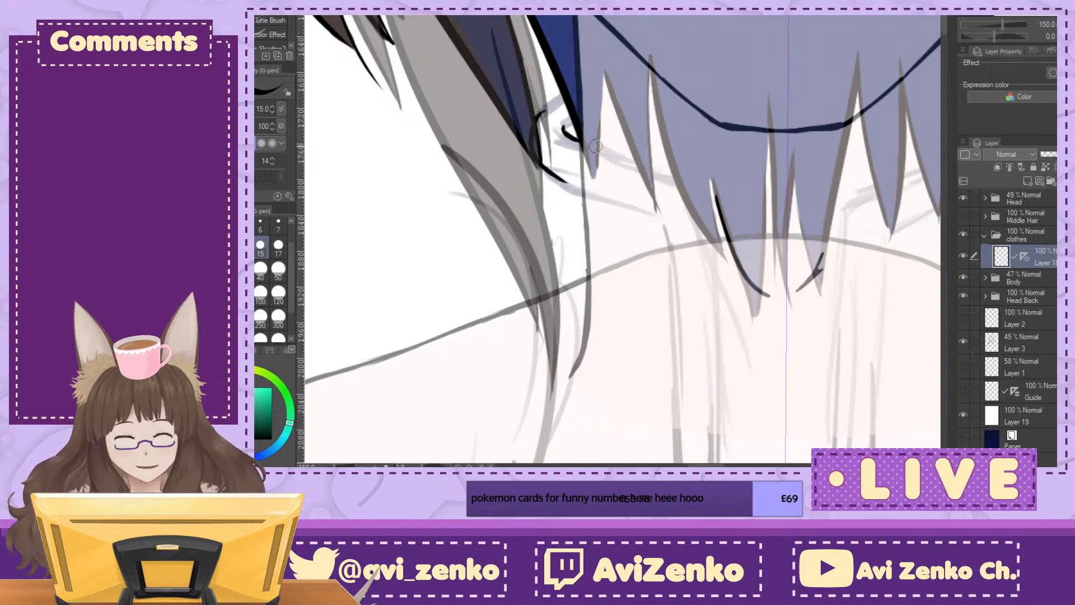
Step: Extend the collar's outer and inner lines from the corners toward the front of the neck
left_click_drag(994, 37, 1008, 36)
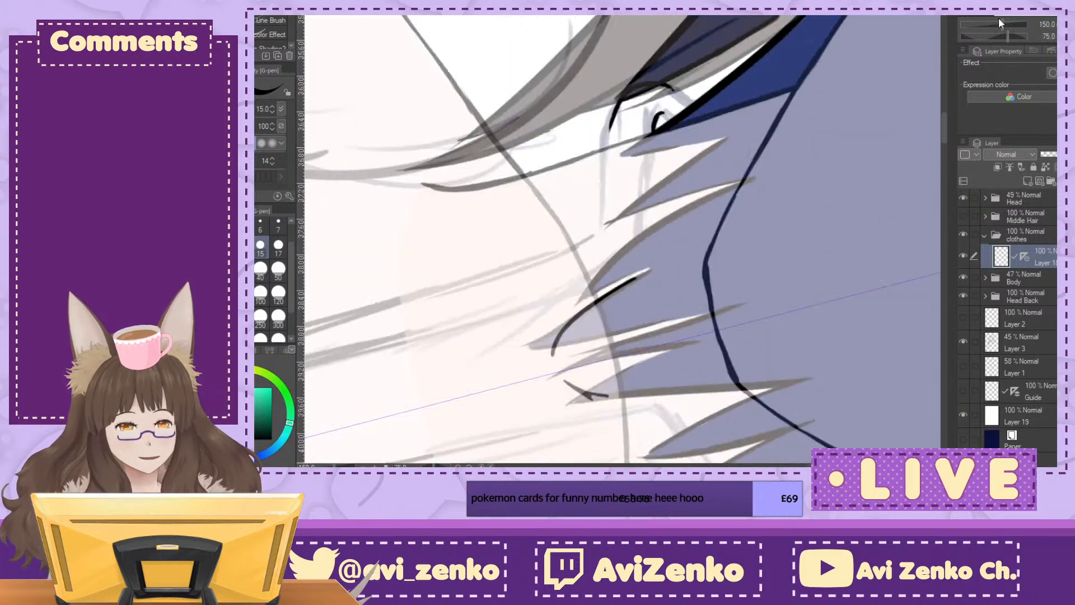
mouse_move(657, 121)
left_mouse_down()
mouse_move(648, 167)
mouse_move(653, 126)
mouse_move(642, 226)
left_mouse_up()
key("ctrl+z")
left_click_drag(621, 97, 606, 165)
left_click_drag(612, 124, 603, 202)
left_click_drag(607, 157, 601, 225)
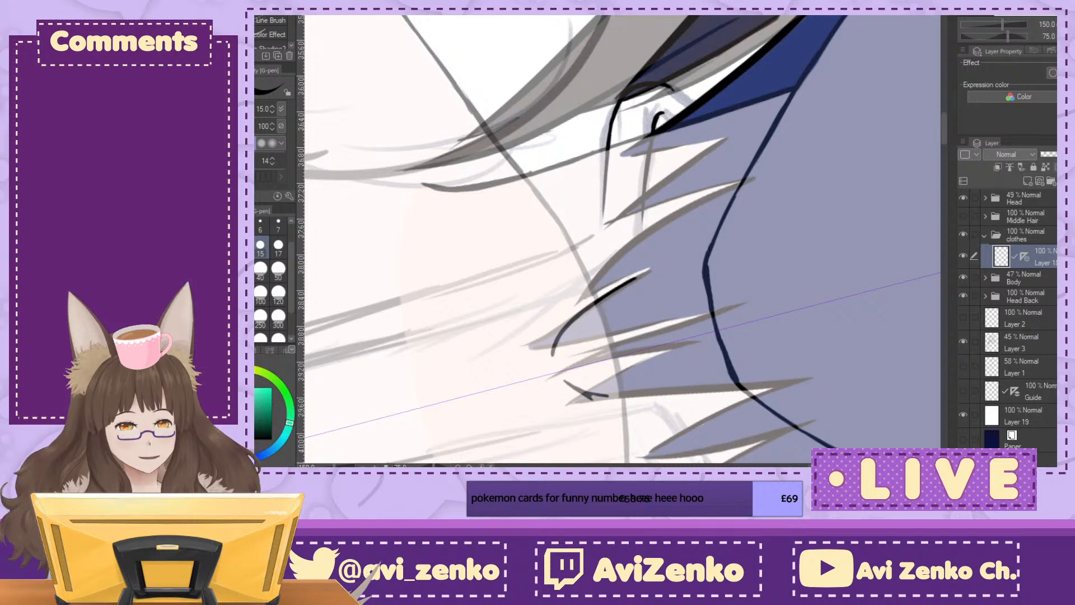
left_click(994, 36)
key("minus")
key("minus")
key("minus")
key("minus")
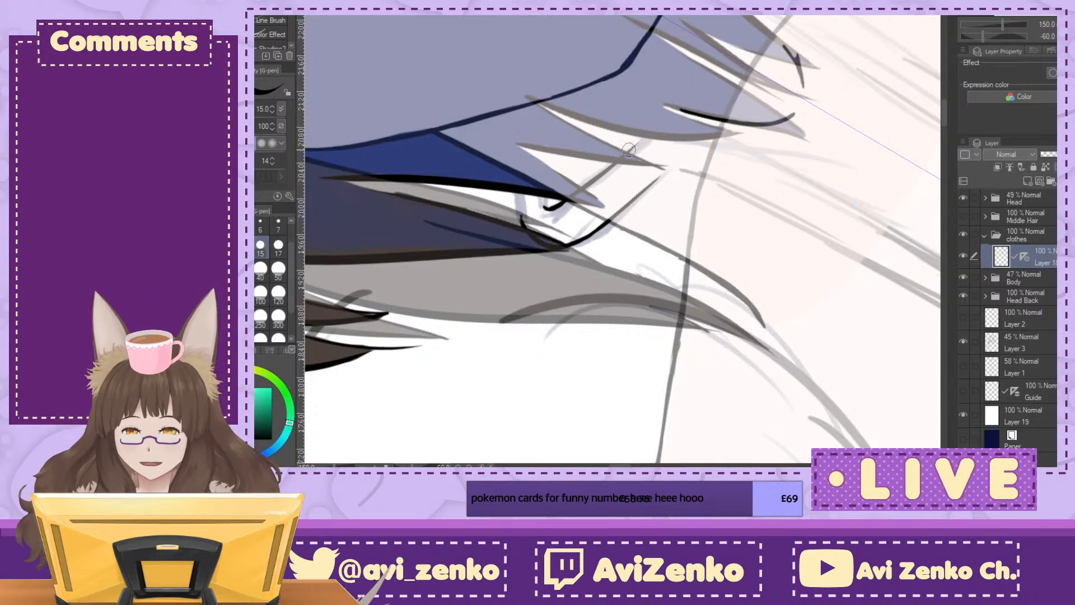
Step: Move the clothes folder above the Head folder and reset the canvas rotation
left_click_drag(1045, 236, 1051, 197)
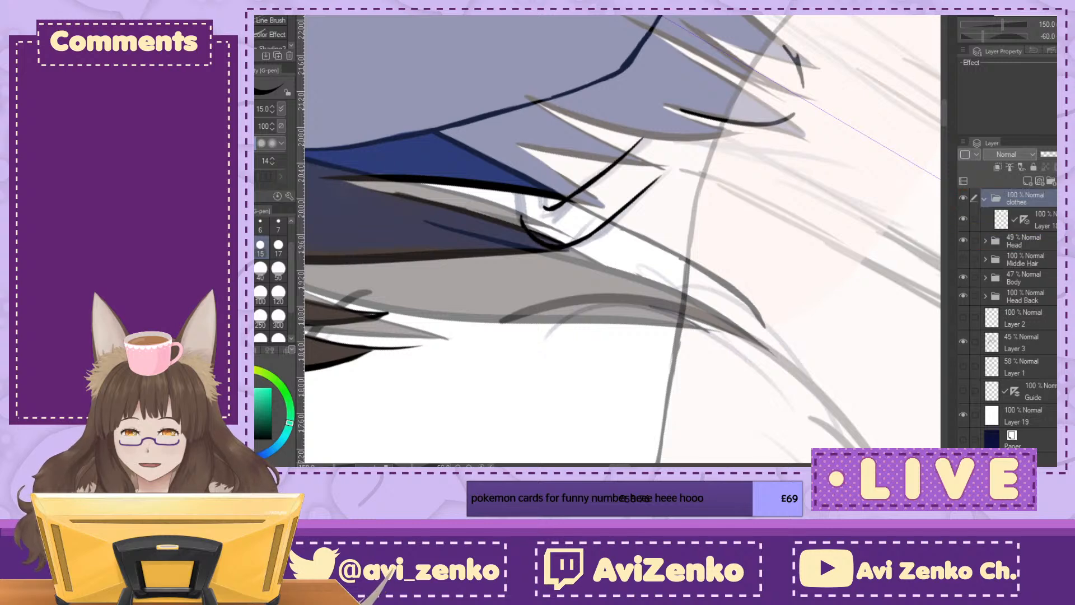
key("^")
key("^")
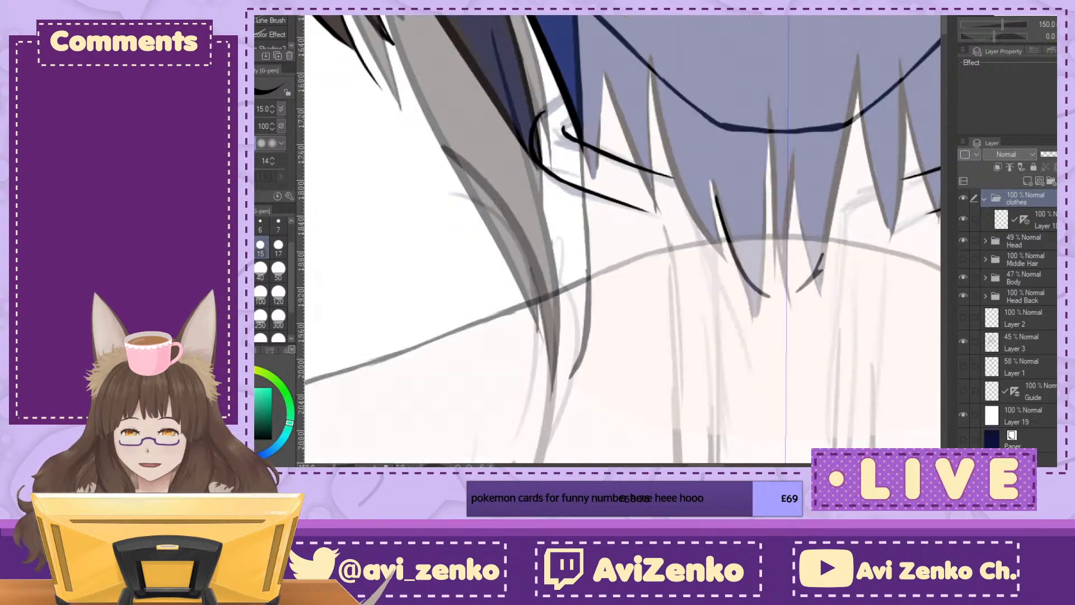
Step: On the line layer inside the clothes folder, ink the collar's inner line around its front corner and down the chest along the sketch
scroll(623, 239, "down", 3)
scroll(622, 239, "right", 2)
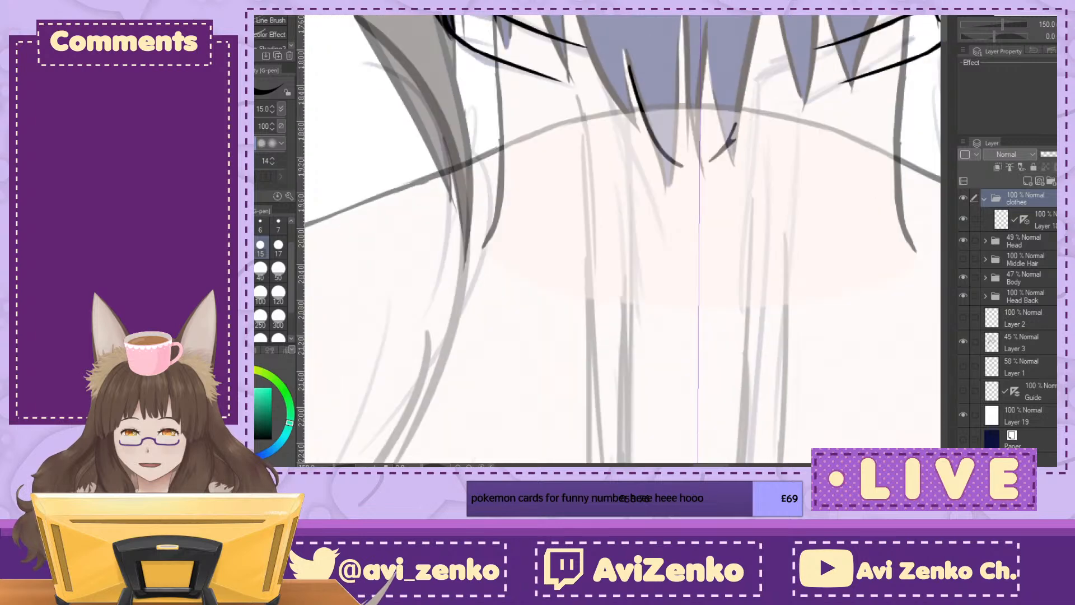
scroll(622, 239, "up", 3)
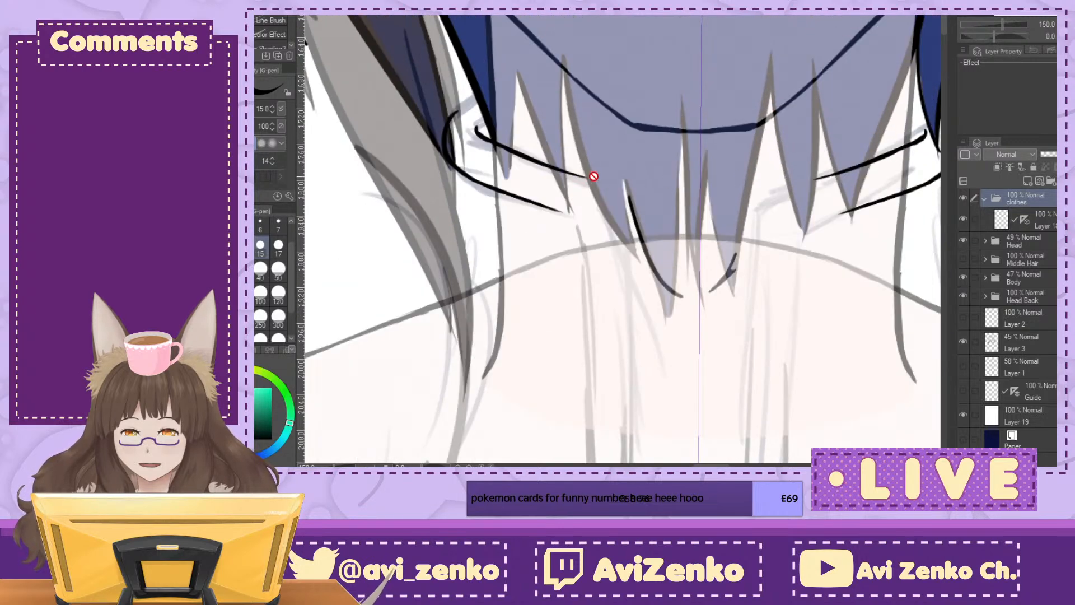
left_click(1007, 222)
mouse_move(580, 173)
left_mouse_down()
mouse_move(636, 191)
mouse_move(610, 187)
mouse_move(630, 235)
left_mouse_up()
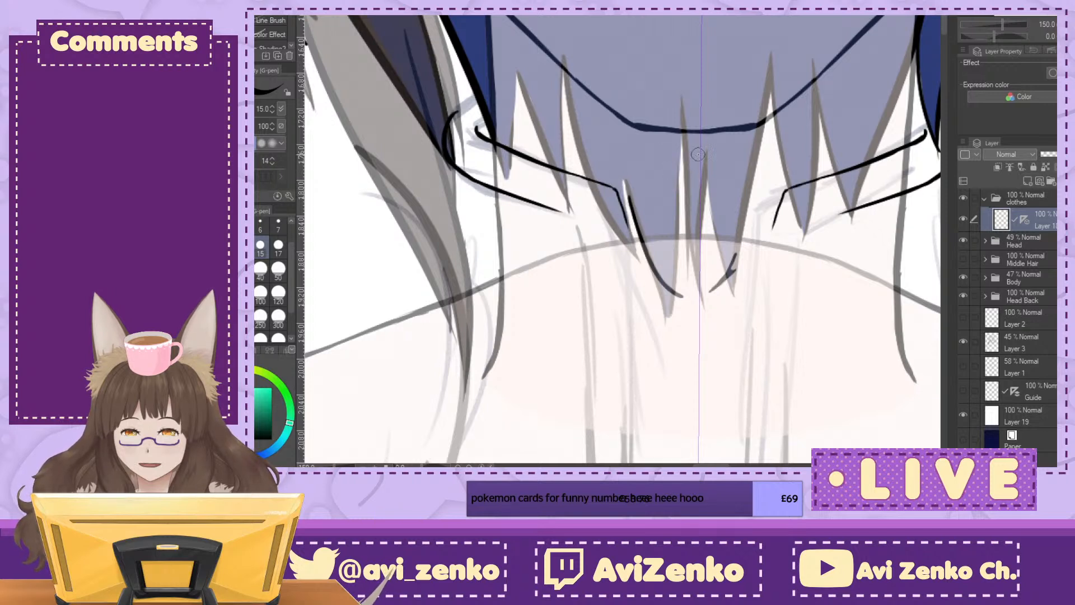
left_click_drag(625, 193, 636, 309)
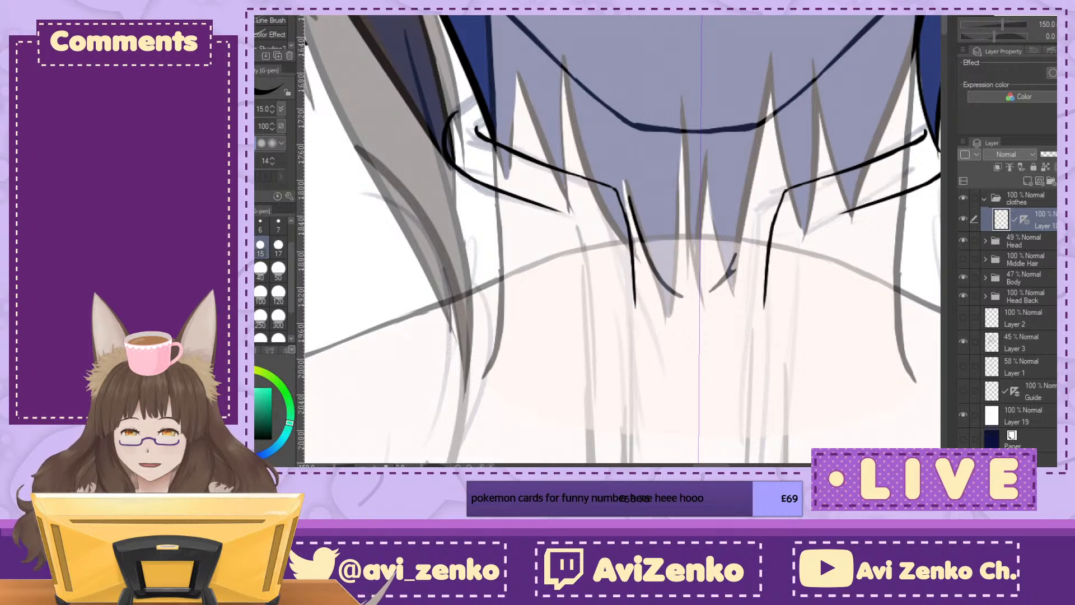
left_click_drag(666, 358, 580, 140)
mouse_move(548, 86)
left_mouse_down()
mouse_move(548, 118)
mouse_move(548, 82)
mouse_move(550, 272)
left_mouse_up()
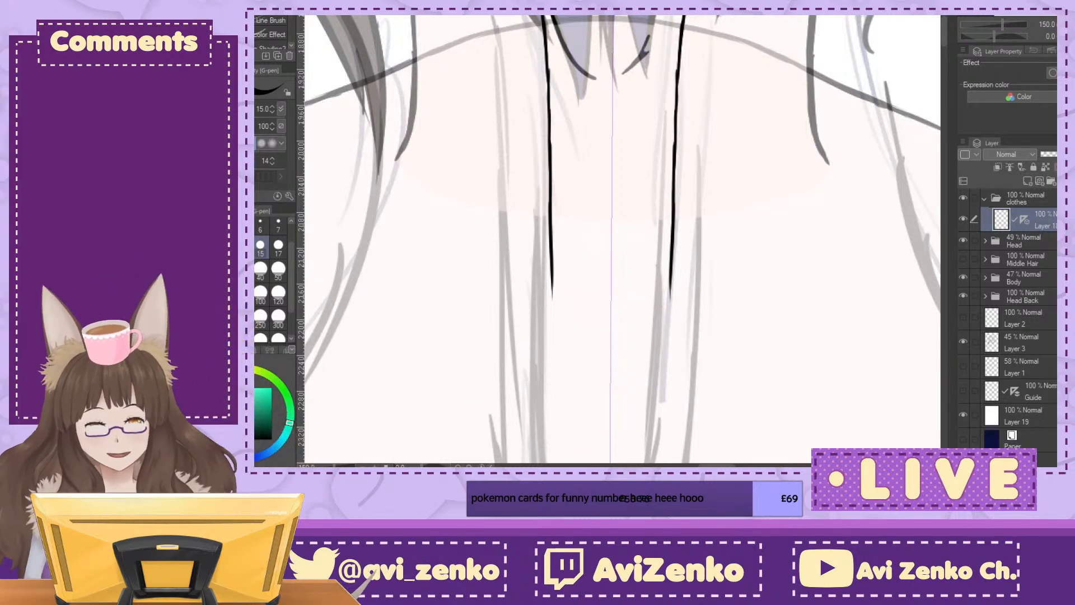
Step: Ink the collar's outer line around its front corner and down the chest beside the inner line
key("minus")
key("minus")
key("minus")
key("minus")
key("minus")
key("minus")
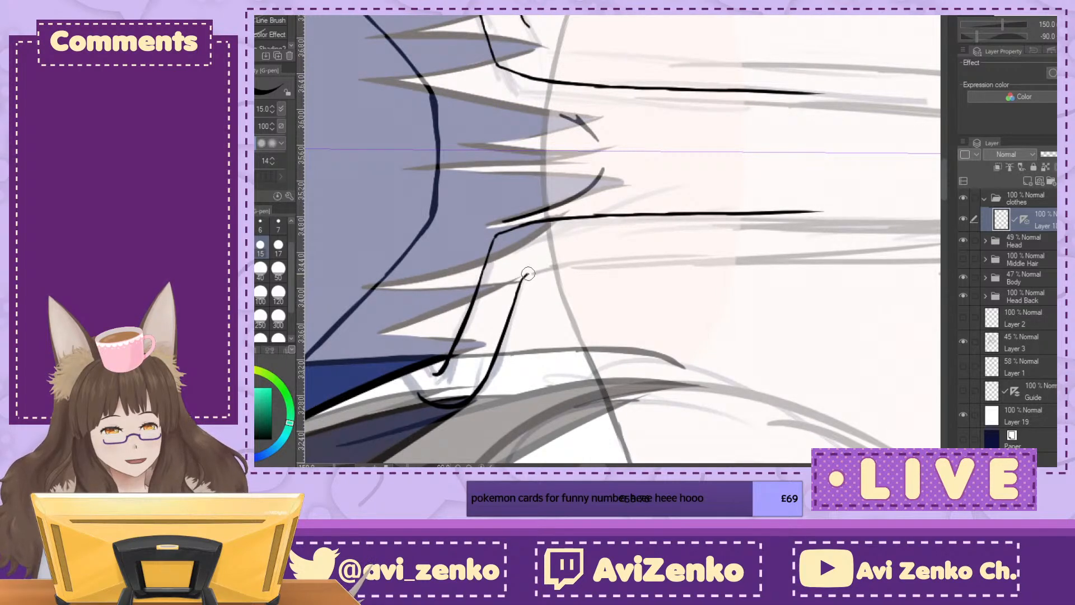
key("ctrl+at")
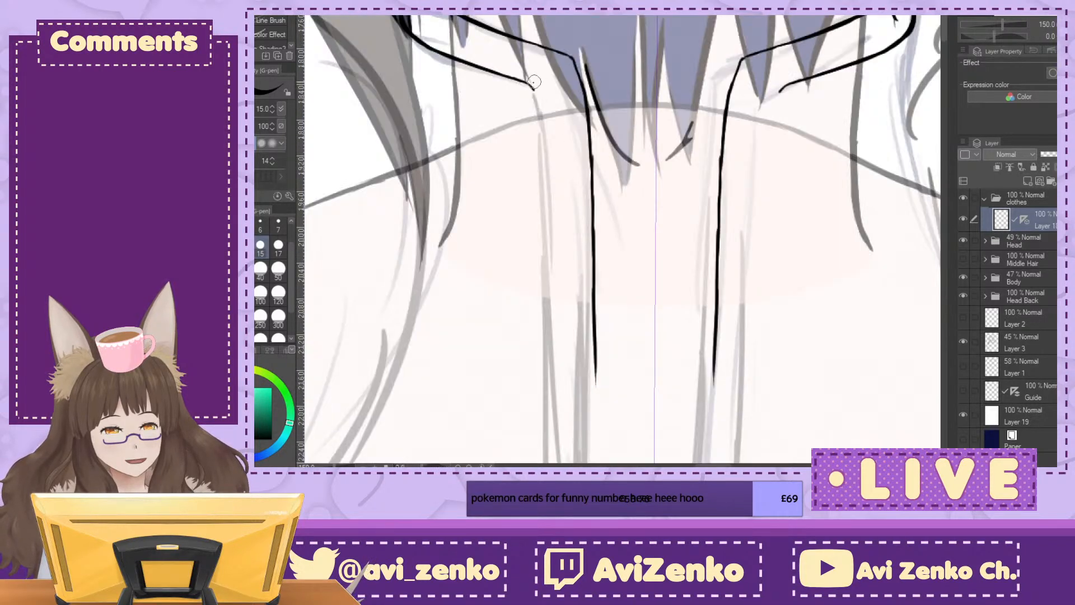
left_click_drag(535, 98, 543, 188)
left_click_drag(541, 150, 547, 248)
left_click_drag(541, 197, 549, 291)
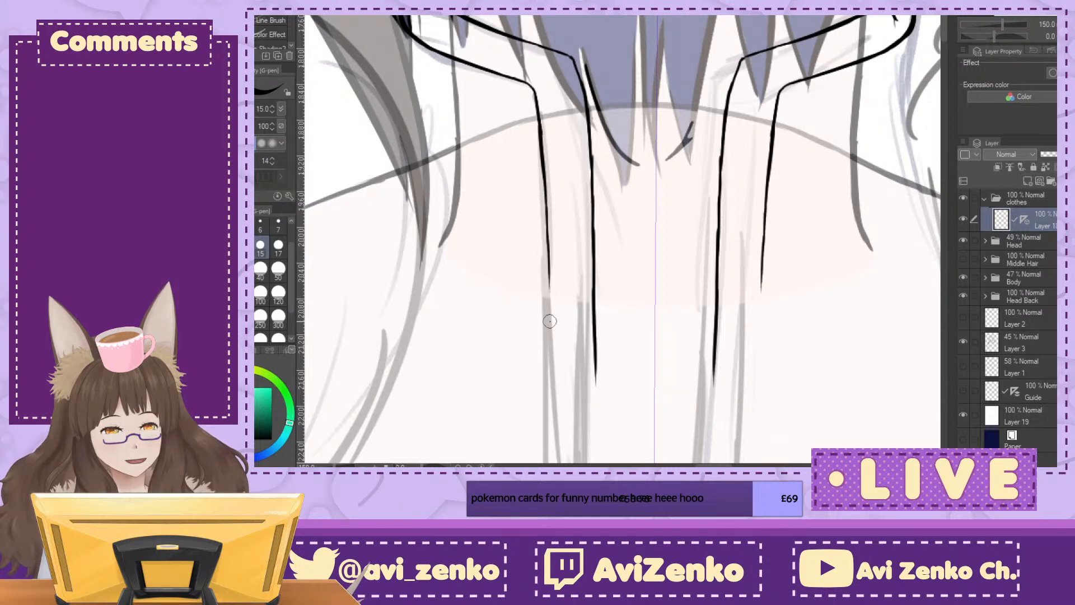
Step: Extend the outer front line further down the chest, following the sketched front strip
scroll(550, 321, "down", 6)
scroll(550, 320, "right", 1)
scroll(550, 321, "up", 7)
scroll(550, 321, "left", 1)
scroll(549, 320, "down", 1)
scroll(622, 239, "up", 2)
scroll(622, 239, "down", 6)
scroll(622, 239, "left", 2)
scroll(622, 239, "up", 2)
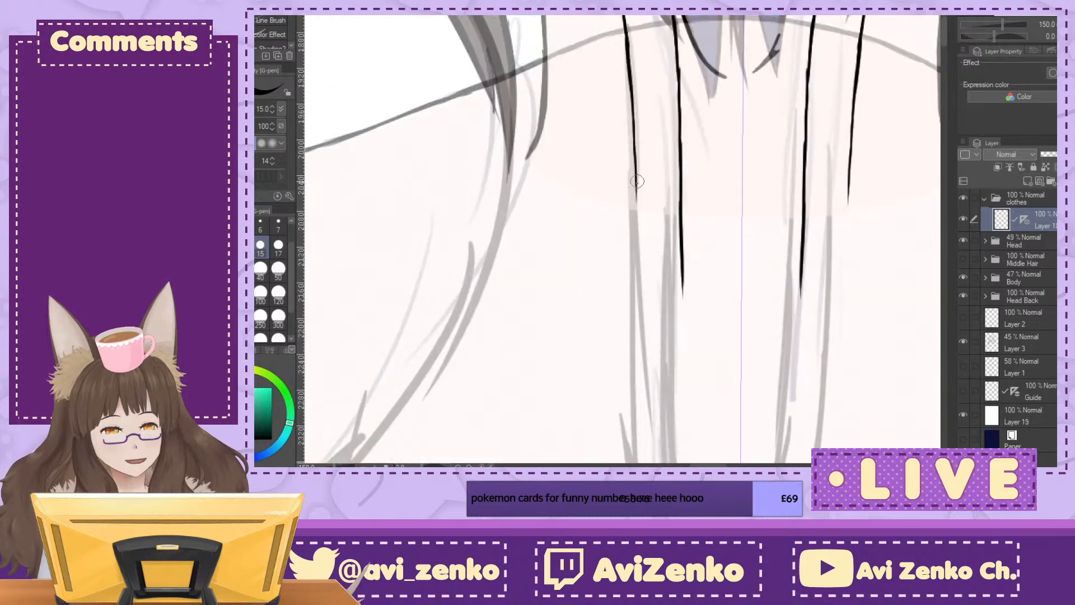
left_click_drag(635, 169, 640, 245)
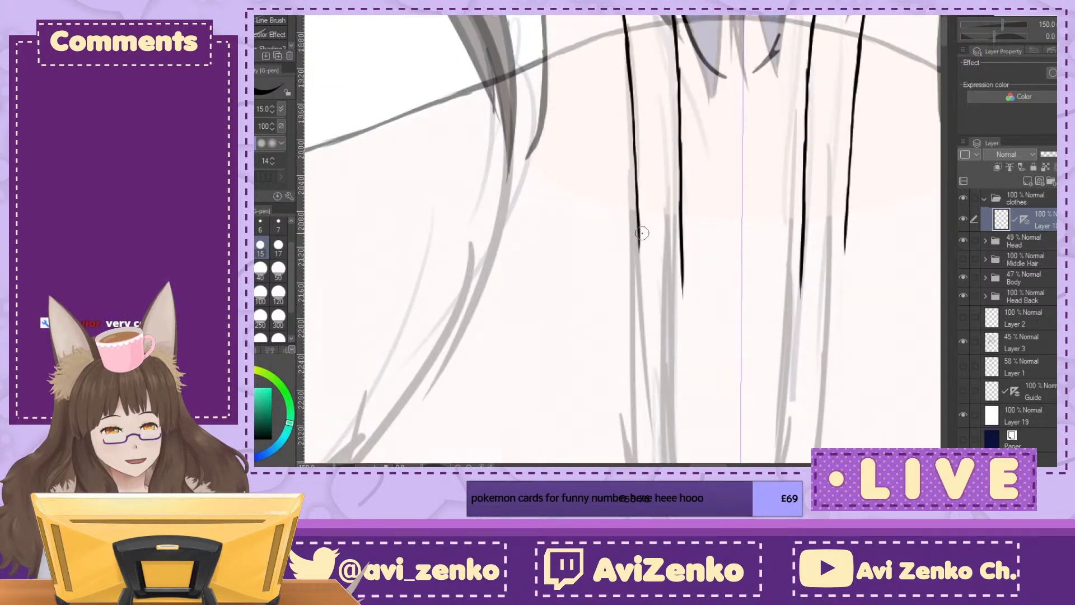
Step: Check the inked collar and front lines against the shoulder and chest sketch
key("ctrl+minus")
key("ctrl+minus")
key("ctrl+minus")
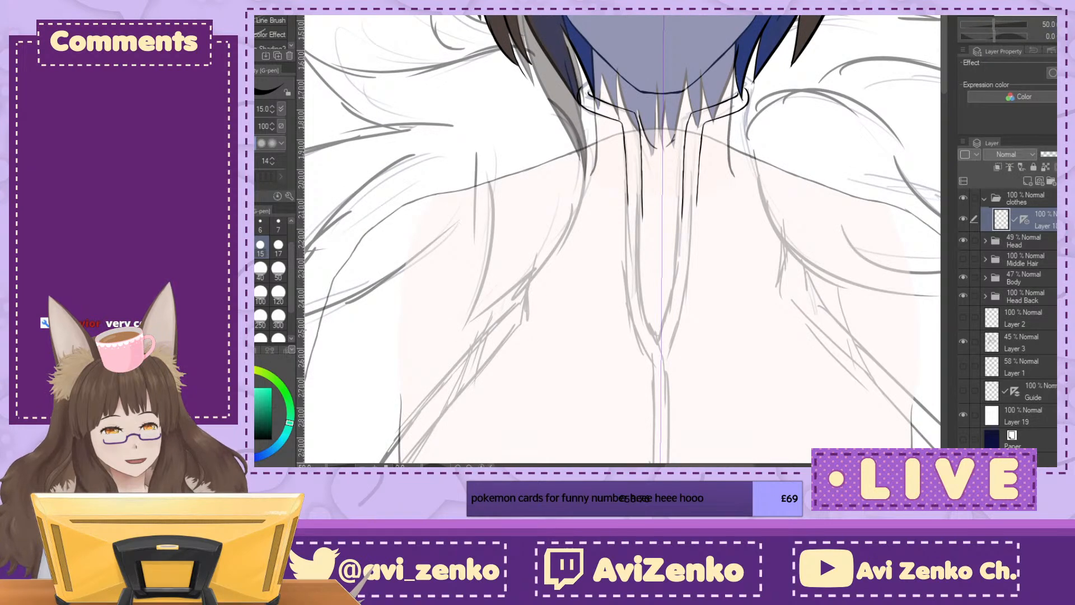
left_click(1055, 24)
left_click(1055, 24)
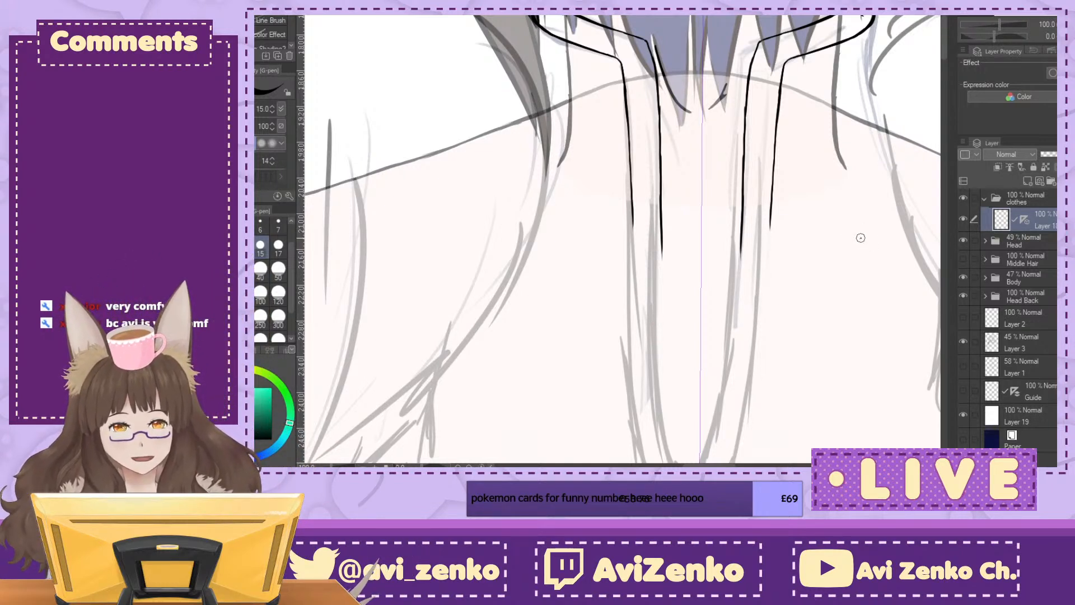
mouse_move(616, 207)
left_mouse_down()
mouse_move(853, 409)
mouse_move(412, 119)
mouse_move(589, 381)
mouse_move(624, 232)
mouse_move(645, 323)
left_mouse_up()
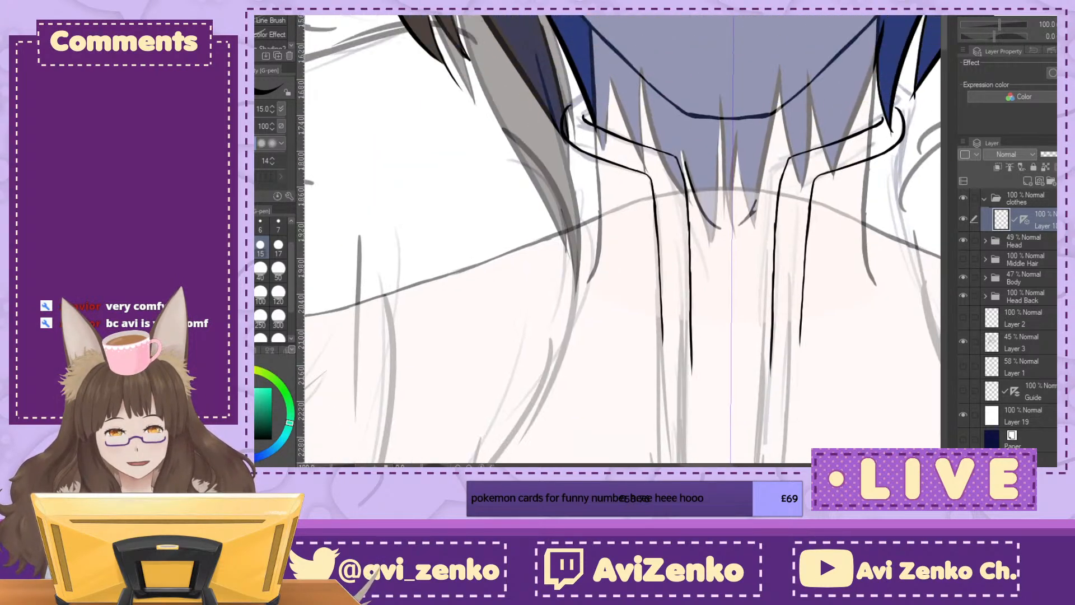
key("ctrl+minus")
key("ctrl+minus")
key("ctrl+minus")
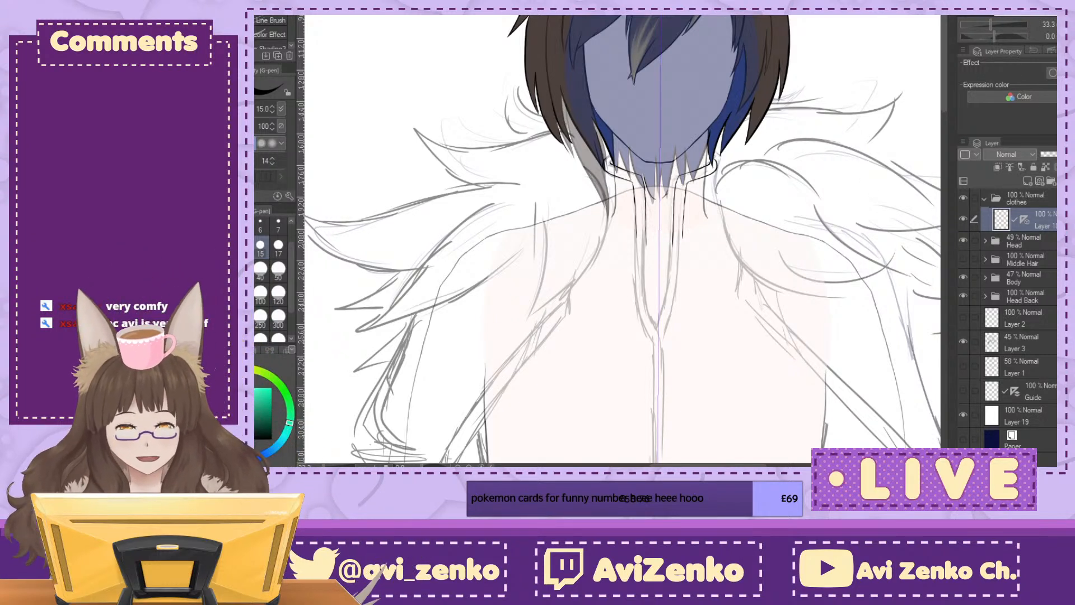
Step: Lower the Head folder's opacity to 9% and reselect the line layer in the clothes folder
left_click(1049, 200)
left_click(1044, 245)
left_click_drag(1055, 154, 1045, 150)
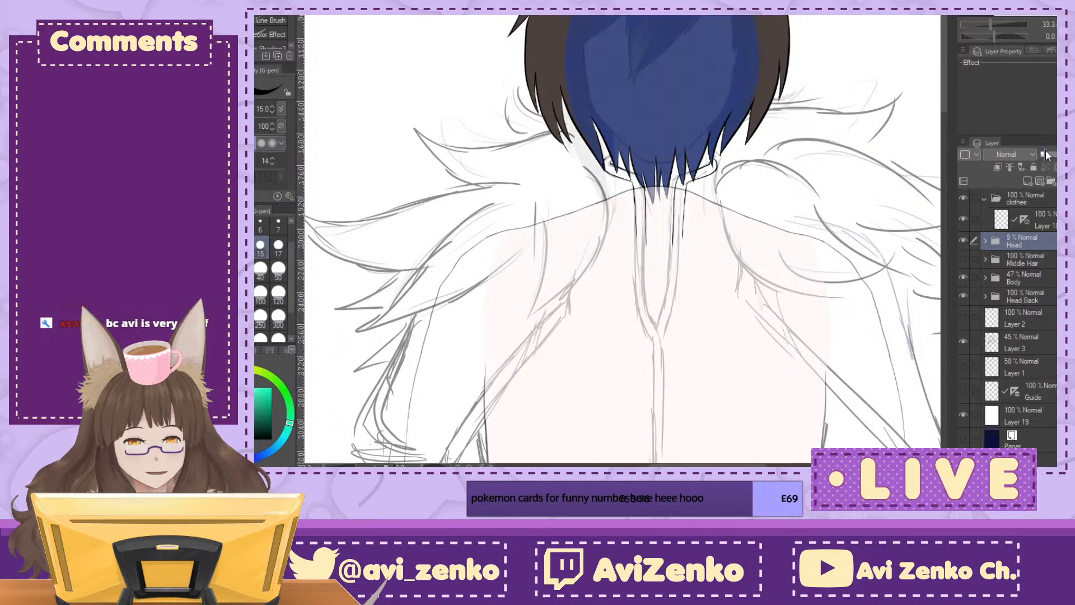
key("ctrl+plus")
key("ctrl+plus")
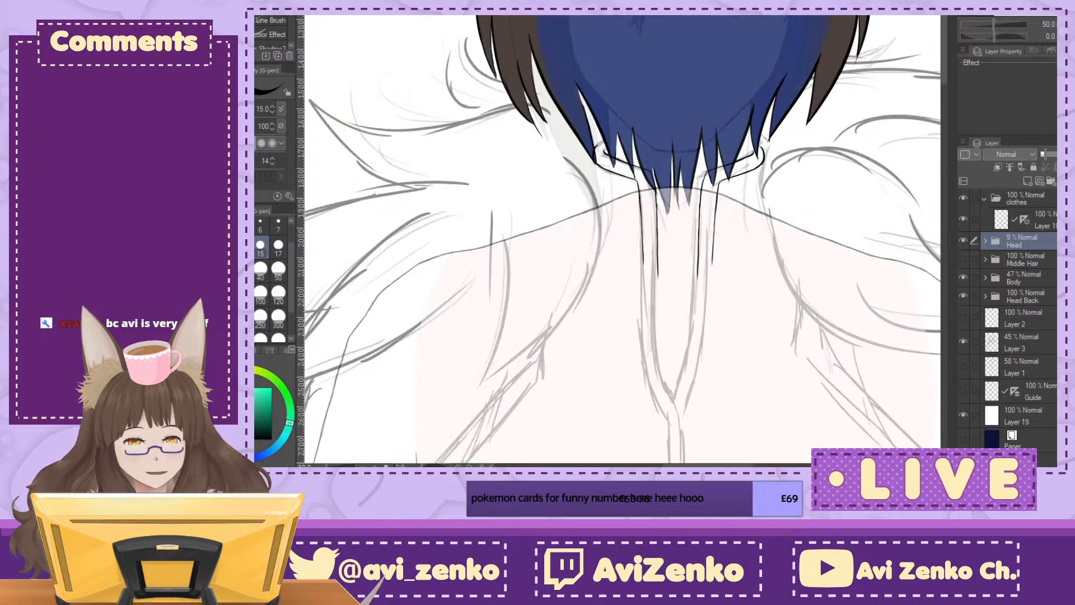
left_click(1035, 220)
Step: Try inking a slanted line from the collar's side down the neck to the shoulder
key("ctrl+plus")
key("ctrl+plus")
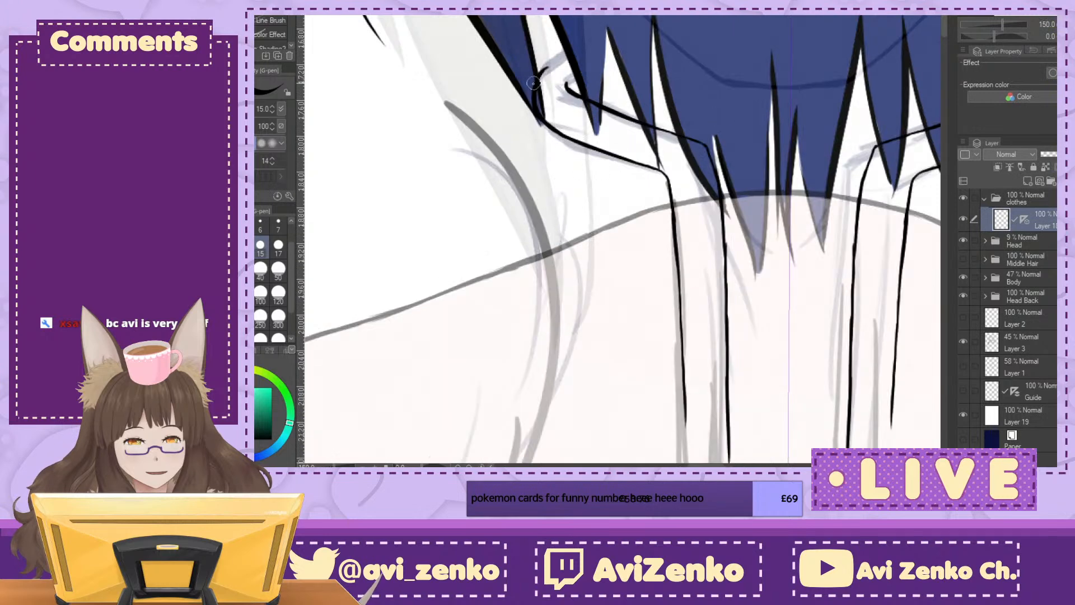
left_click_drag(538, 118, 567, 275)
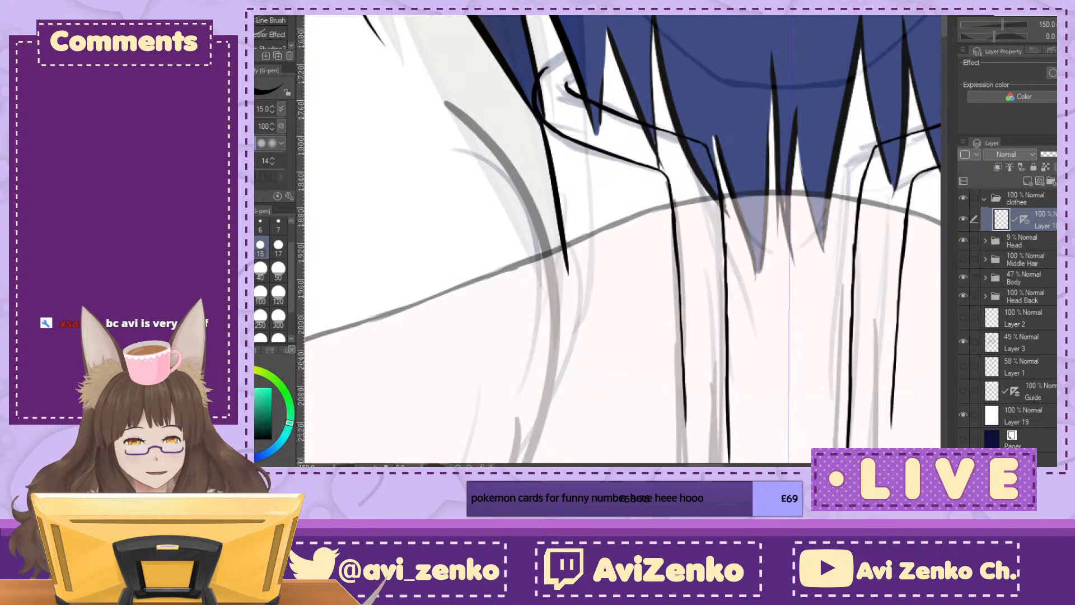
key("ctrl+minus")
key("ctrl+minus")
key("ctrl+minus")
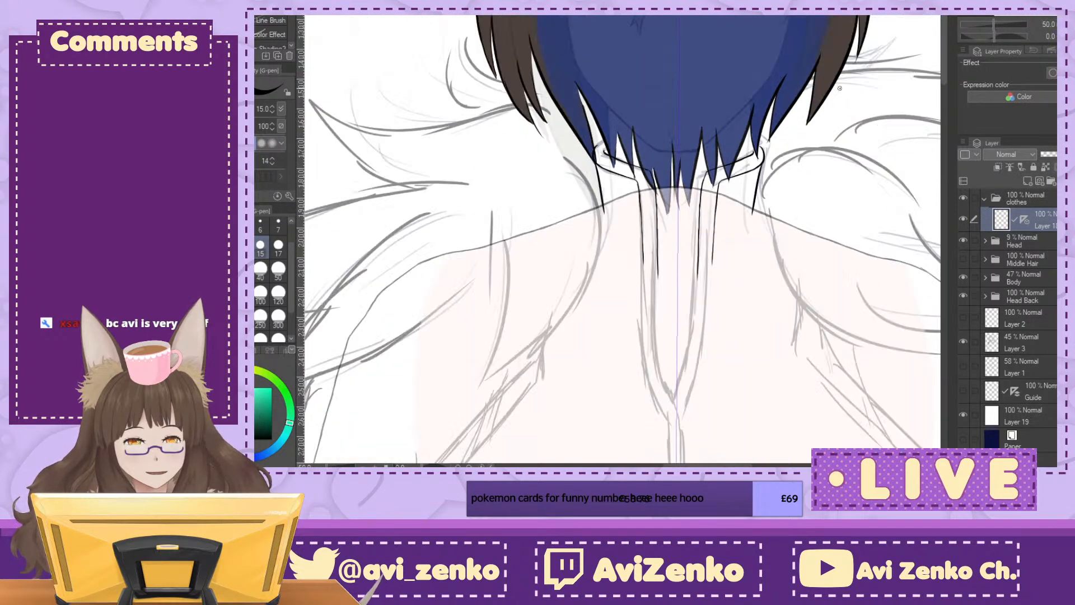
Step: Ink a nearly vertical line from the collar's side down the neck to the shoulder
key("ctrl+plus")
key("ctrl+plus")
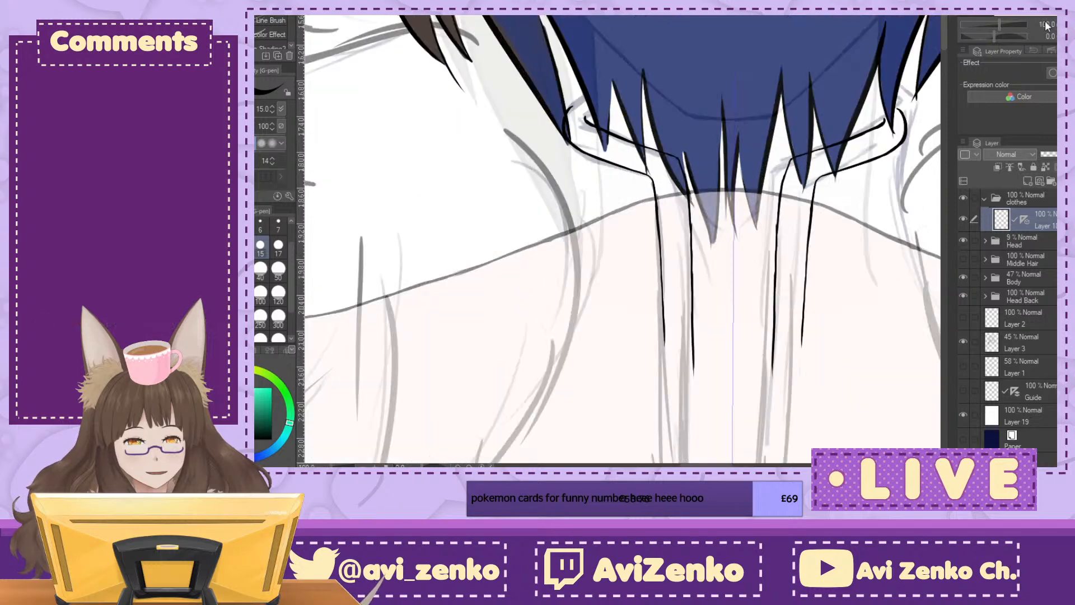
left_click_drag(569, 141, 577, 260)
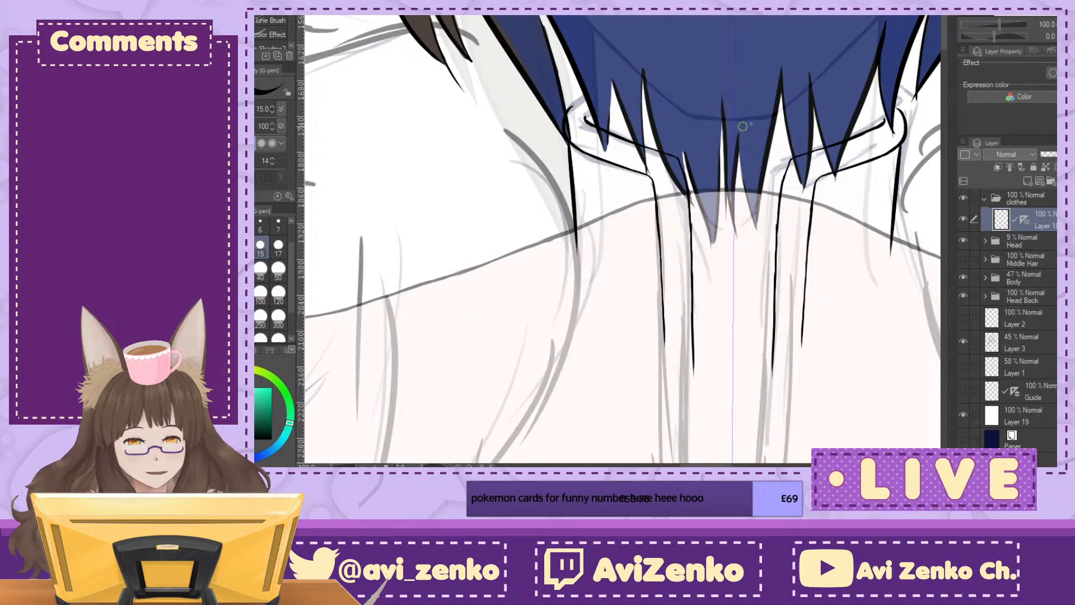
mouse_move(689, 347)
left_mouse_down()
mouse_move(514, 171)
mouse_move(514, 228)
mouse_move(631, 289)
left_mouse_up()
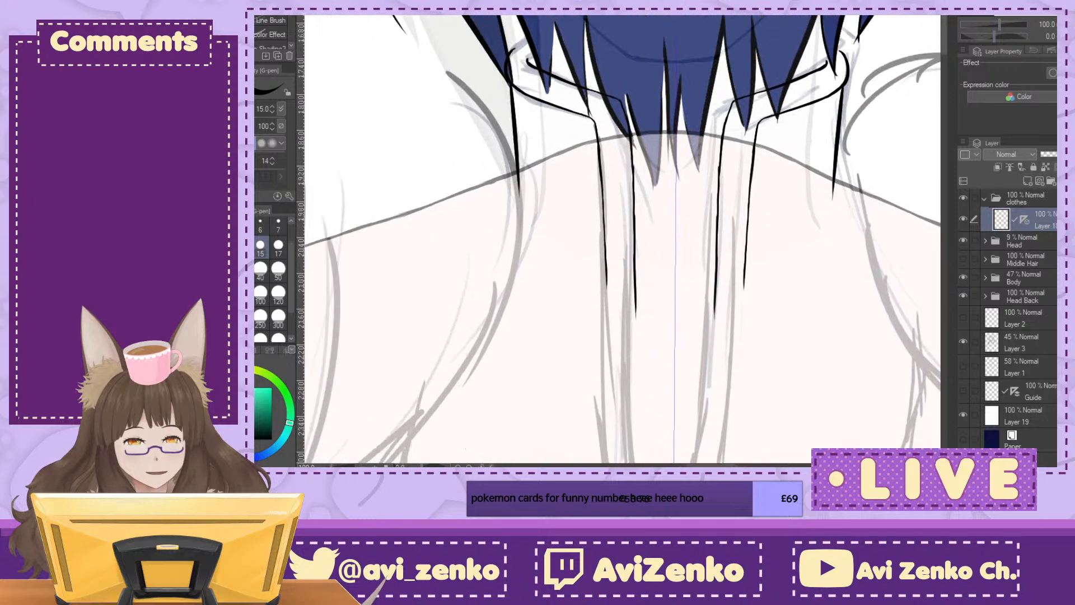
Step: Compare the new neck side lines with the collar and shoulder sketch, both close up and from afar
key("ctrl+minus")
key("ctrl+minus")
key("ctrl+minus")
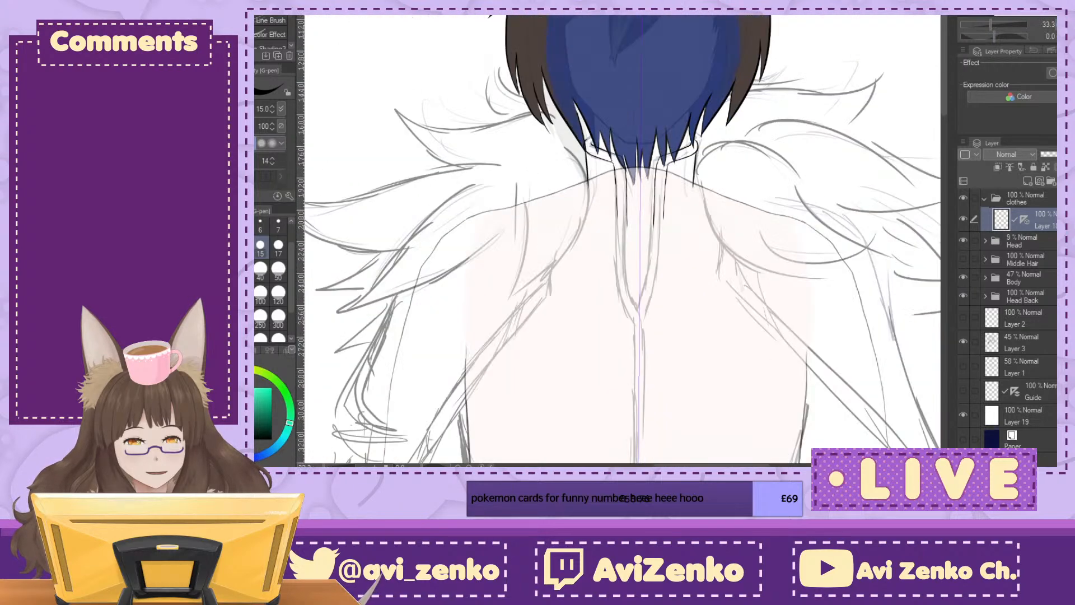
key("ctrl+plus")
key("ctrl+plus")
key("ctrl+plus")
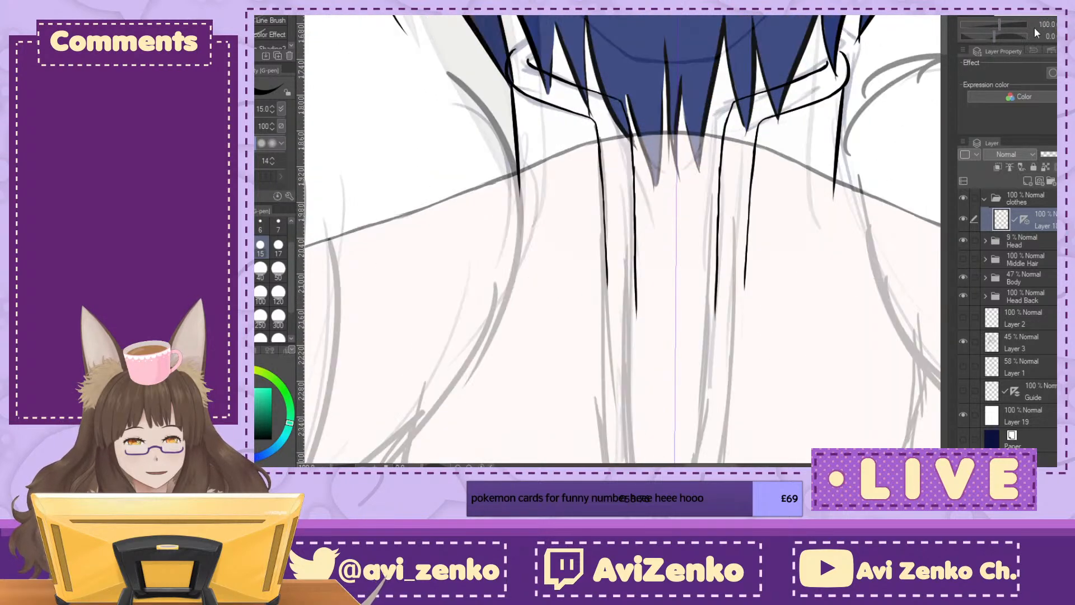
key("ctrl+minus")
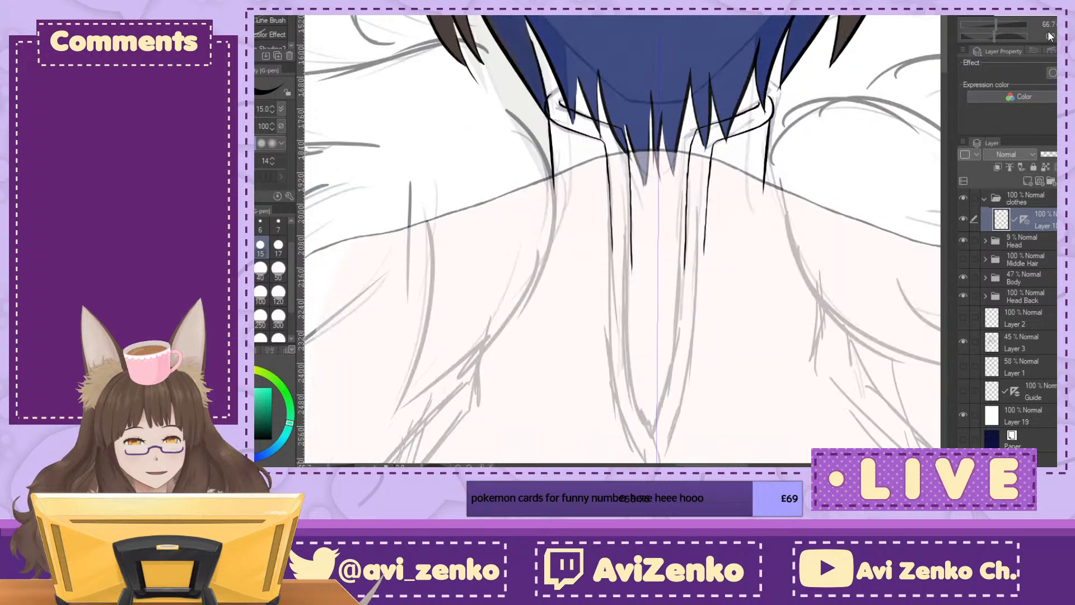
key("ctrl+plus")
key("ctrl+plus")
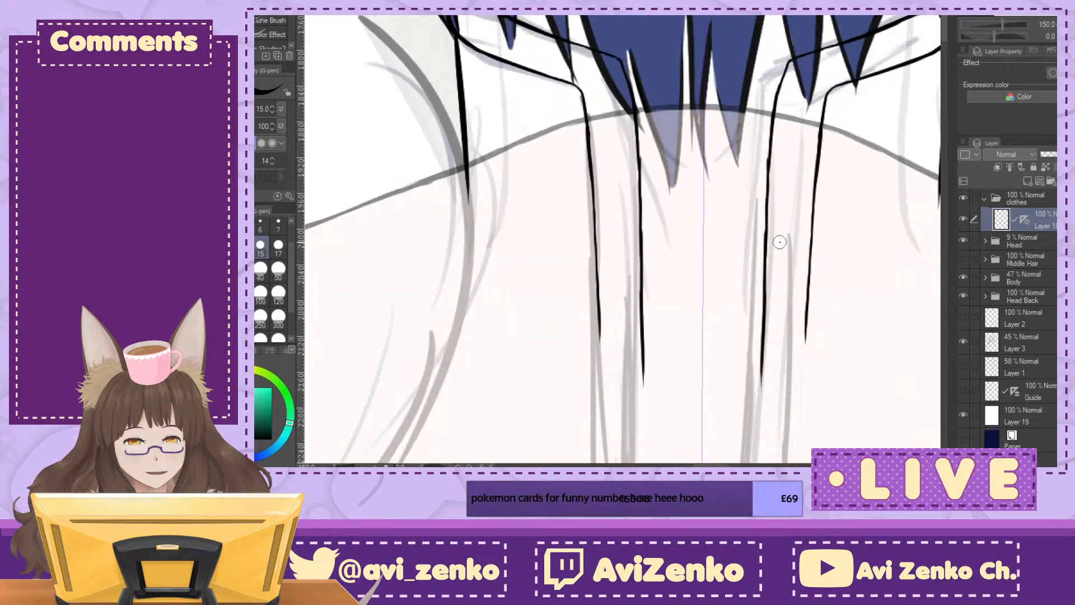
key("ctrl+minus")
key("ctrl+minus")
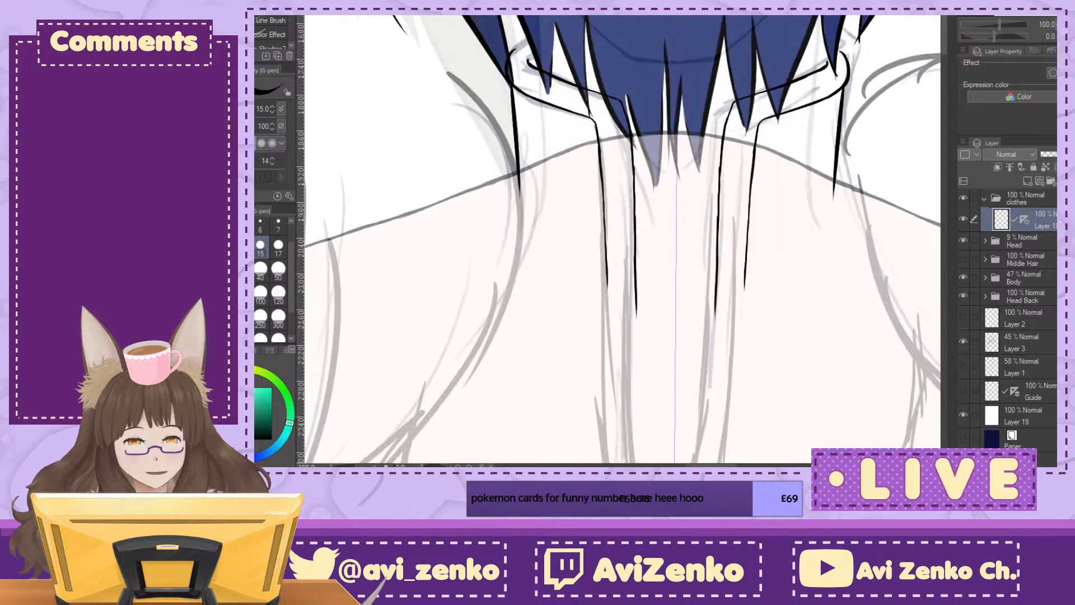
Step: Examine the clothing sketch from the chest opening down to the belt and back up to the collar
left_click_drag(654, 448, 671, 291)
key("ctrl+minus")
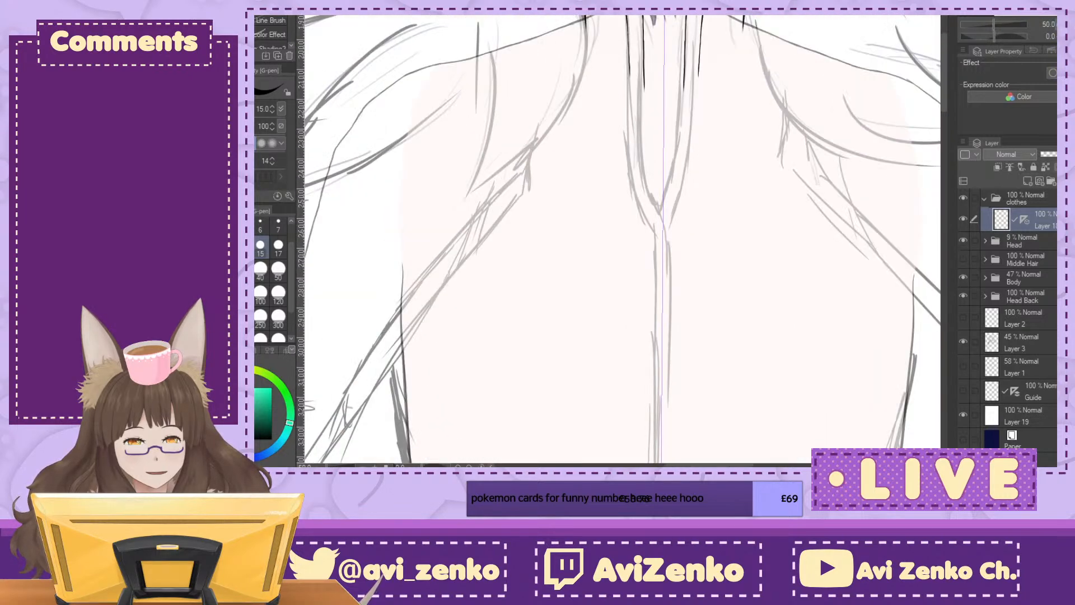
key("ctrl+minus")
key("ctrl+minus")
key("ctrl+plus")
key("ctrl+plus")
key("ctrl+plus")
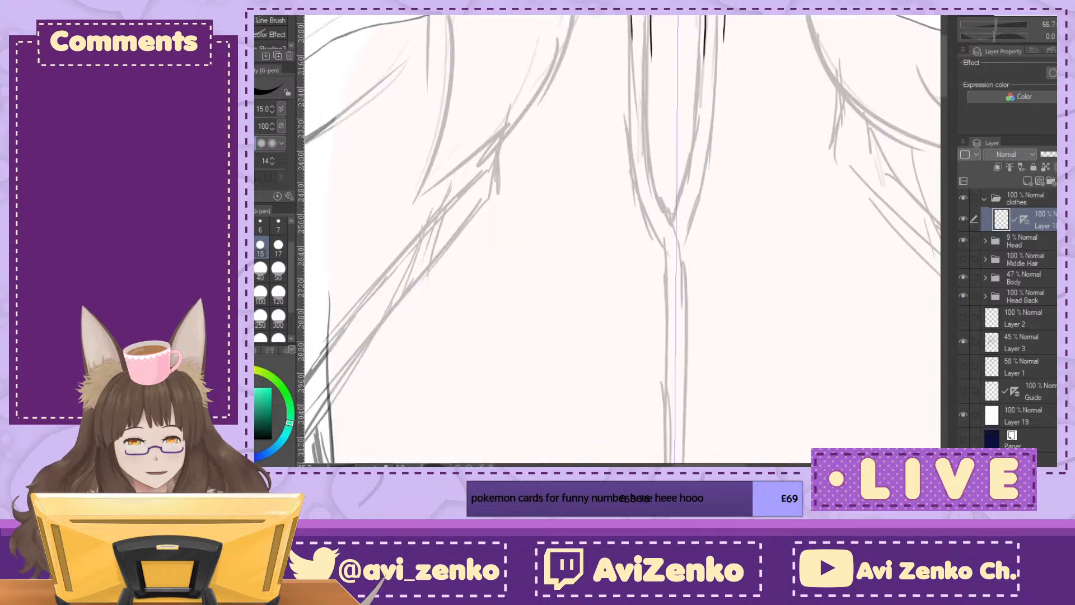
mouse_move(649, 224)
left_mouse_down()
mouse_move(593, 348)
mouse_move(628, 287)
mouse_move(649, 306)
mouse_move(630, 322)
left_mouse_up()
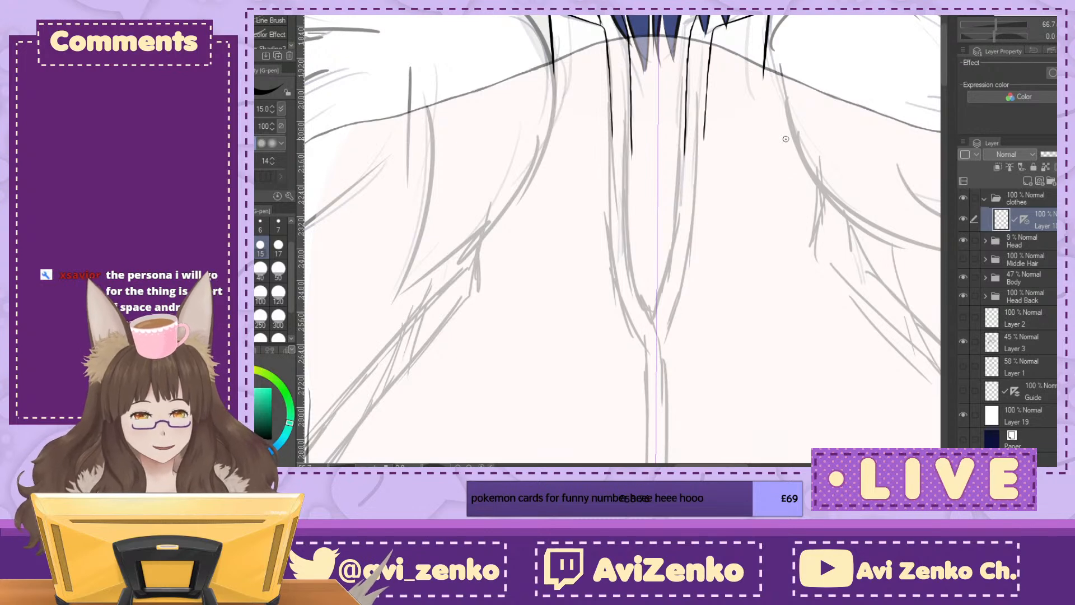
mouse_move(515, 249)
left_mouse_down()
mouse_move(787, 298)
mouse_move(726, 28)
mouse_move(591, 443)
left_mouse_up()
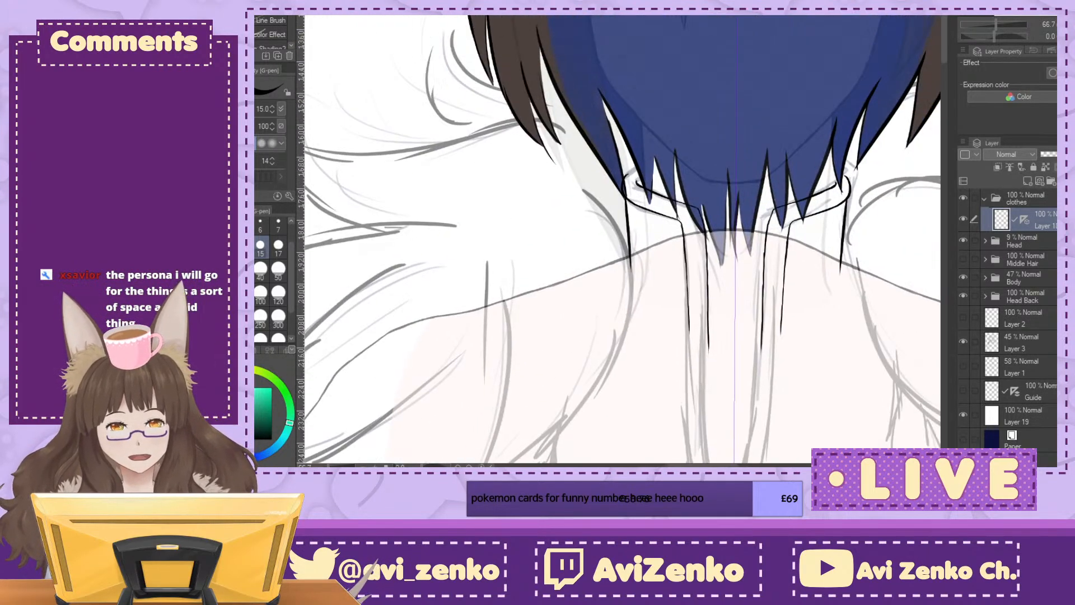
key("ctrl+minus")
key("ctrl+minus")
key("ctrl+minus")
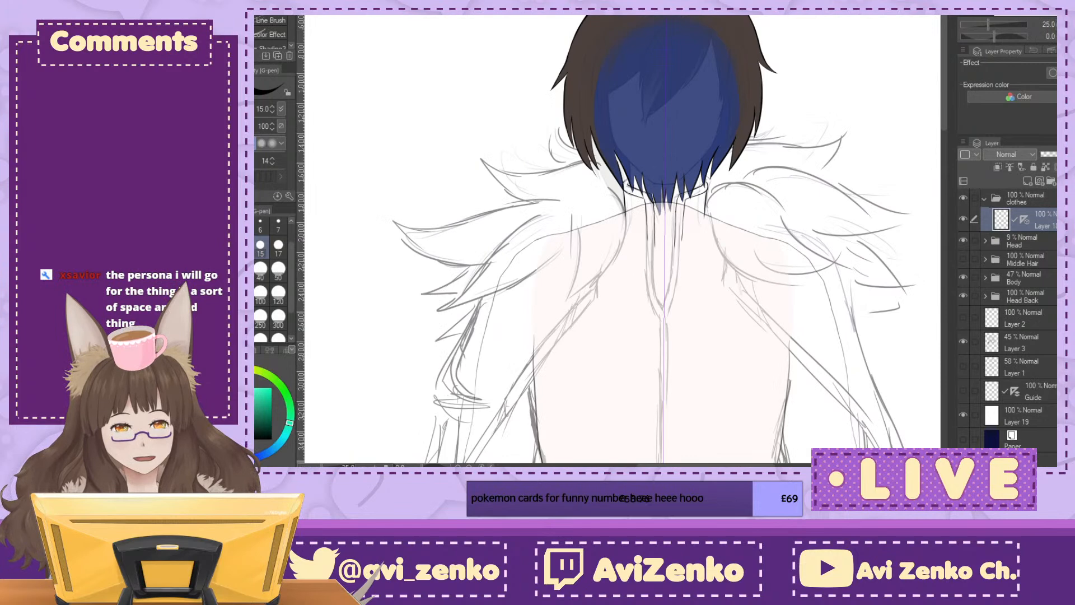
left_click_drag(664, 336, 621, 103)
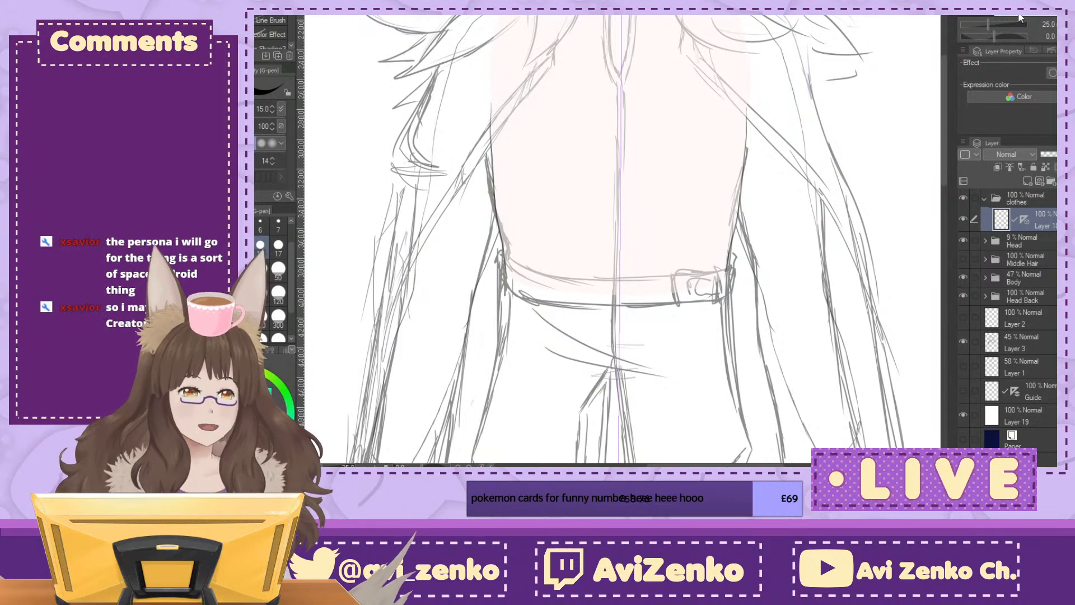
scroll(621, 241, "up", 6)
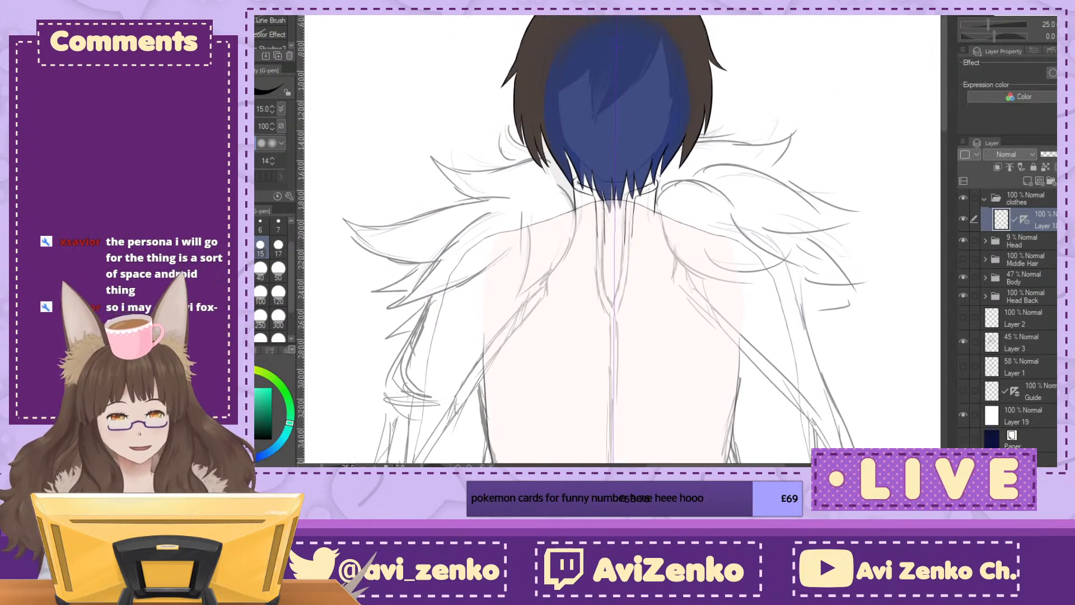
scroll(624, 179, "up", 3)
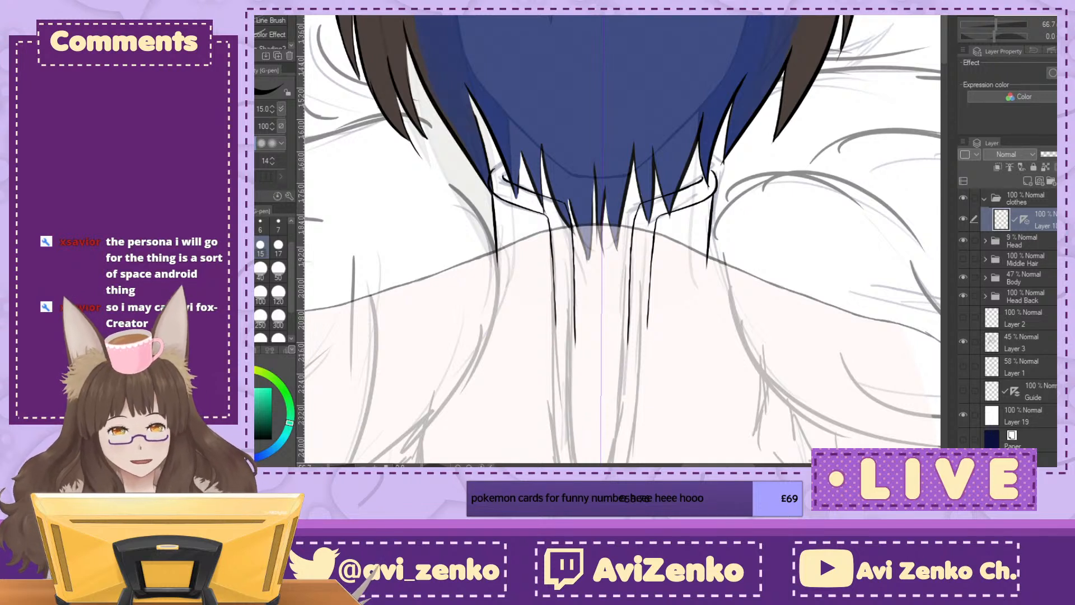
Step: Raise the Head folder's opacity to 100% and compare the inked collar with the finished face, neck and hair
left_click(1022, 234)
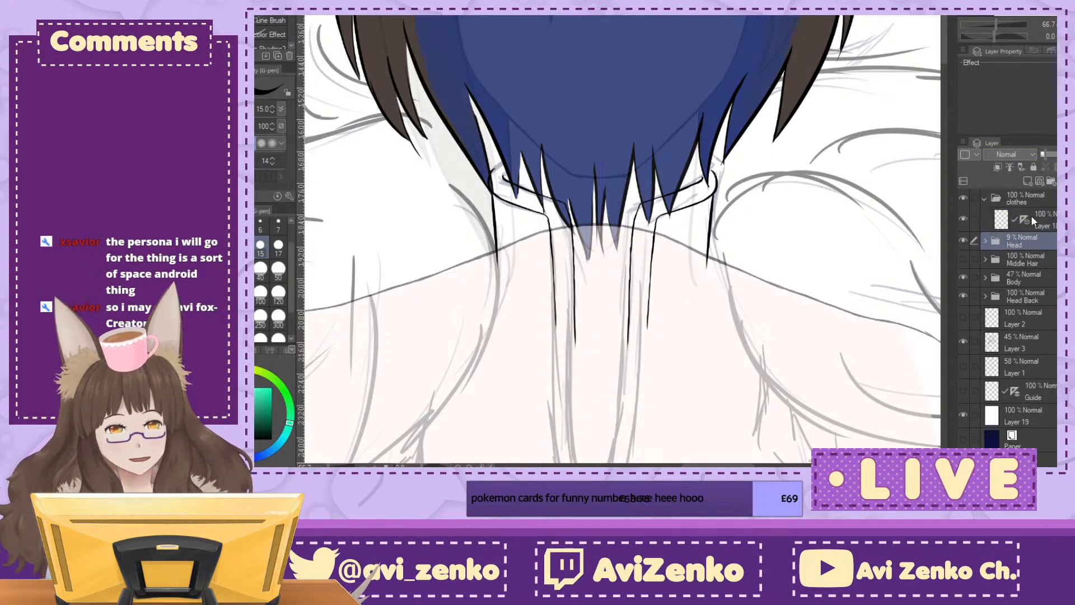
left_click_drag(1046, 169, 1072, 167)
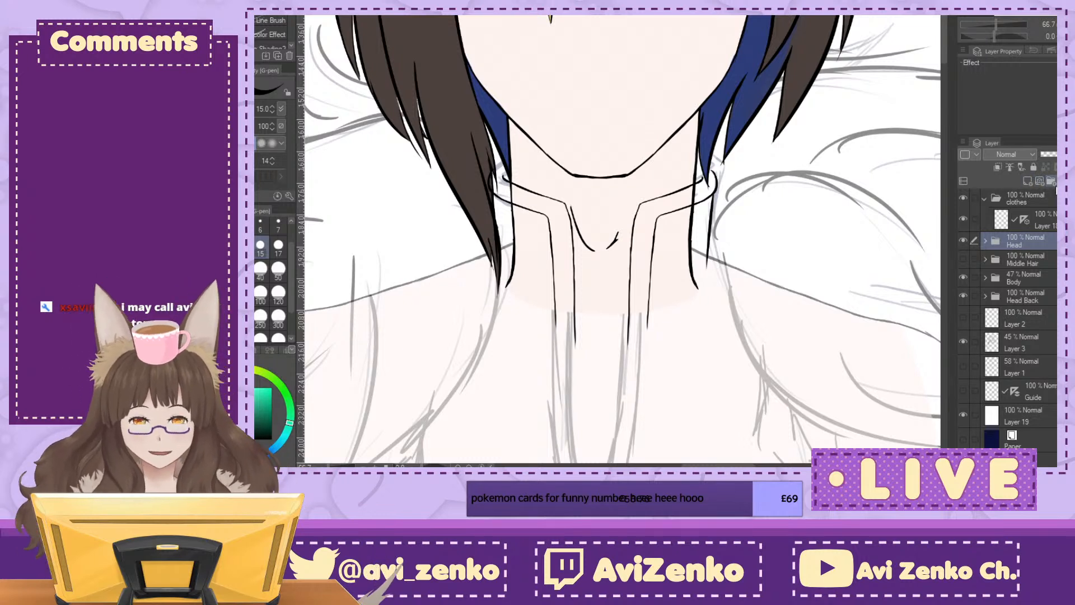
left_click(1030, 200)
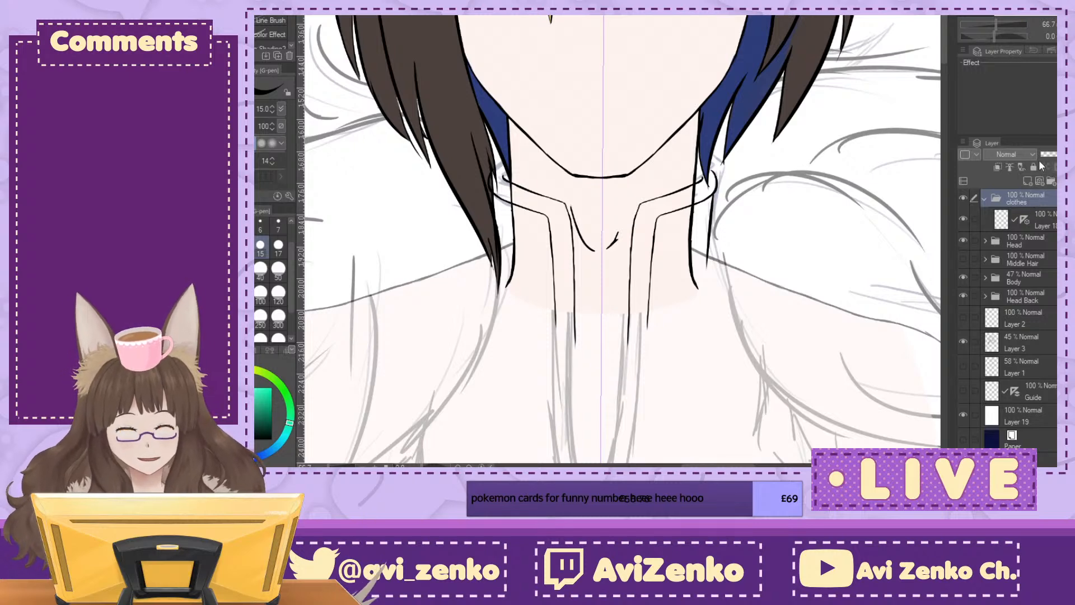
mouse_move(622, 336)
left_mouse_down()
mouse_move(563, 252)
mouse_move(693, 258)
mouse_move(637, 271)
mouse_move(636, 285)
left_mouse_up()
key("ctrl+minus")
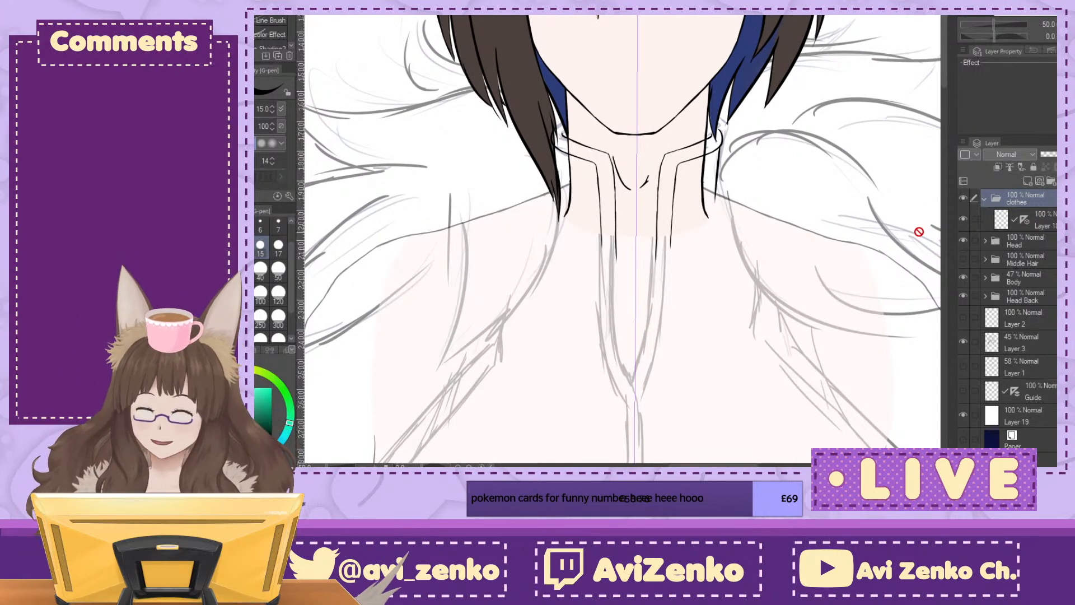
key("ctrl+plus")
mouse_move(622, 274)
left_mouse_down()
mouse_move(662, 201)
mouse_move(703, 299)
mouse_move(682, 260)
left_mouse_up()
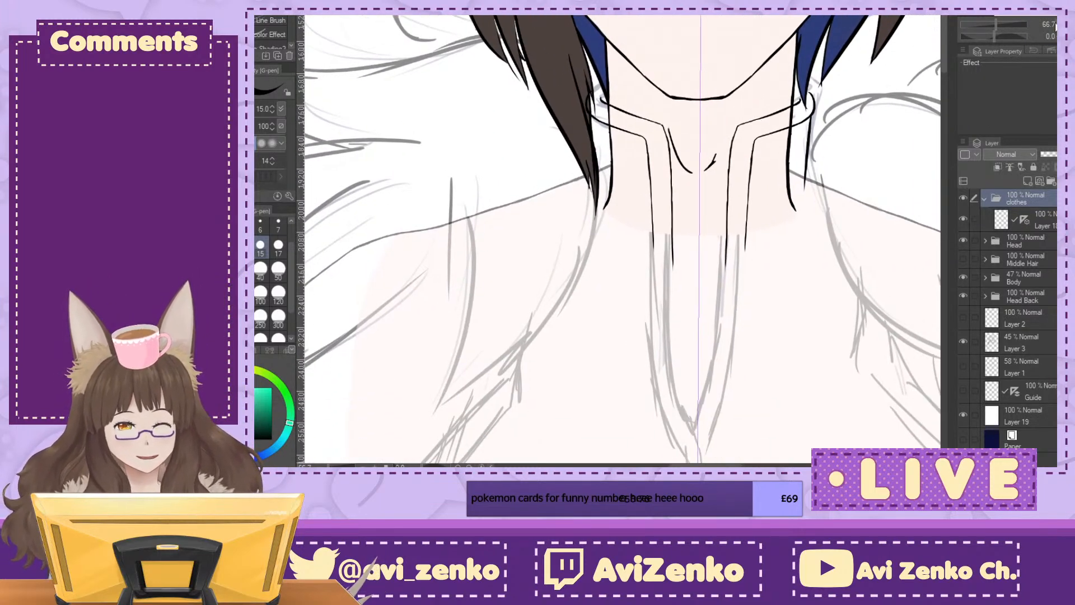
left_click_drag(672, 224, 749, 419)
Step: Lower the Head folder's opacity to 36% and hide the Head Back folder
left_click(1030, 241)
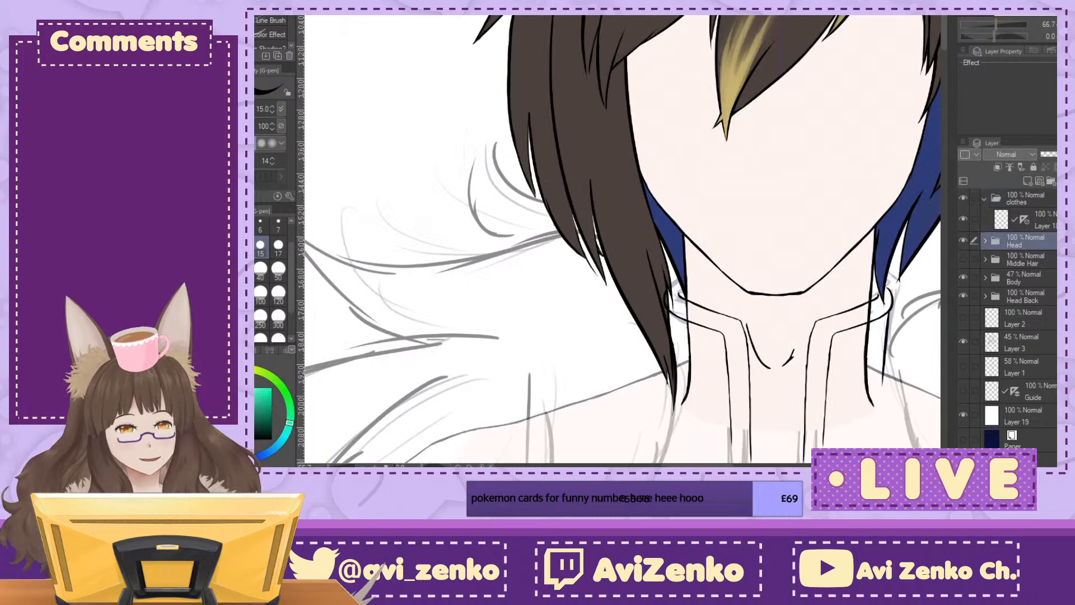
mouse_move(683, 313)
left_mouse_down()
mouse_move(670, 194)
mouse_move(585, 254)
left_mouse_up()
left_click(964, 295)
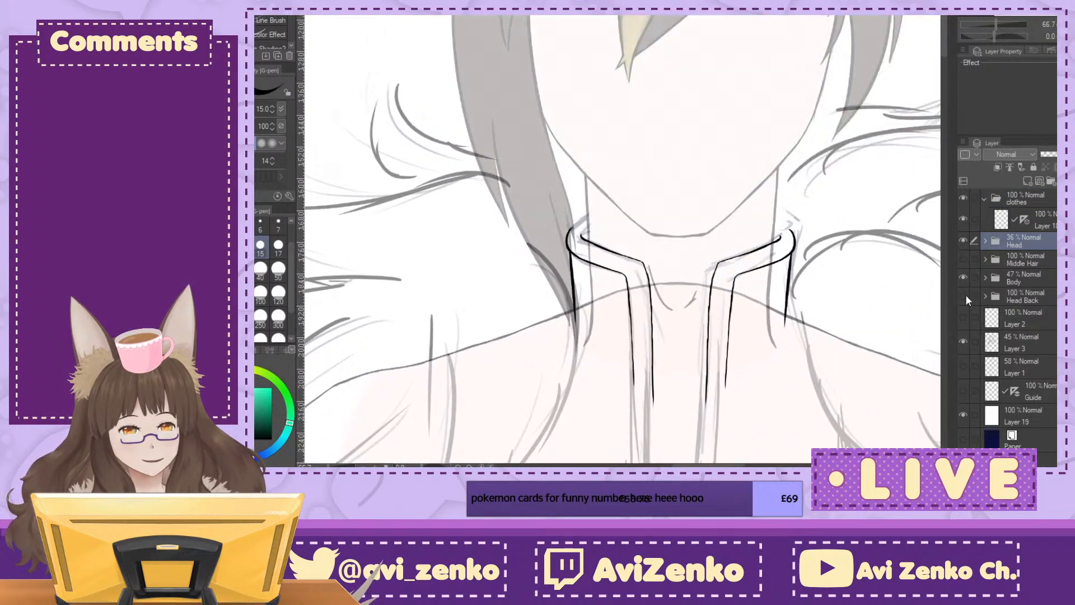
Step: Examine the clothing sketch around the collar, fur shoulders and chest opening, both from afar and close up
left_click_drag(594, 280, 348, 99)
key("ctrl+minus")
scroll(623, 240, "left", 3)
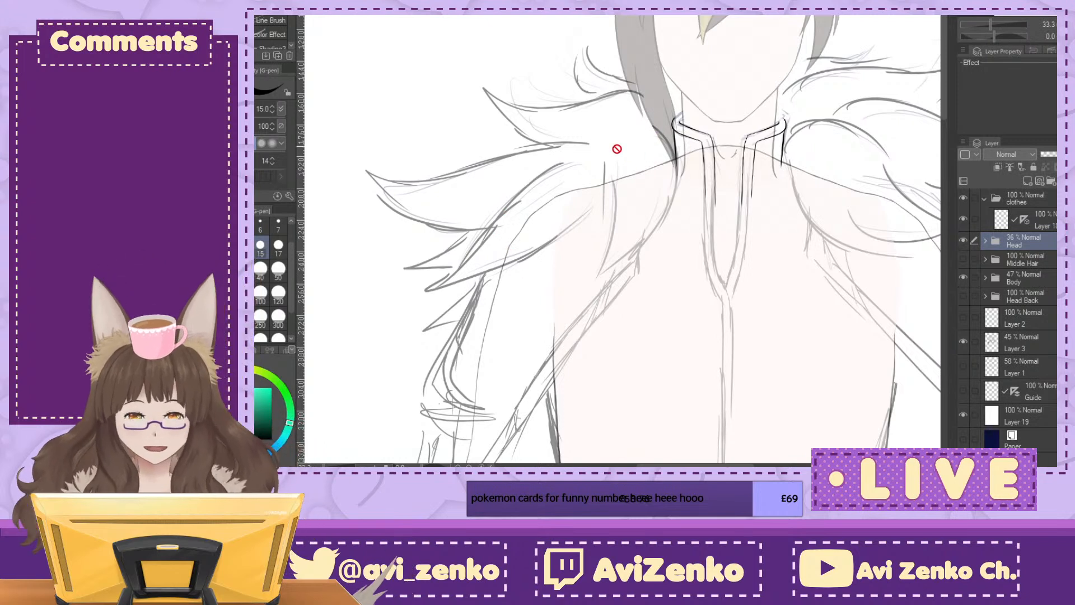
left_click_drag(755, 213, 669, 155)
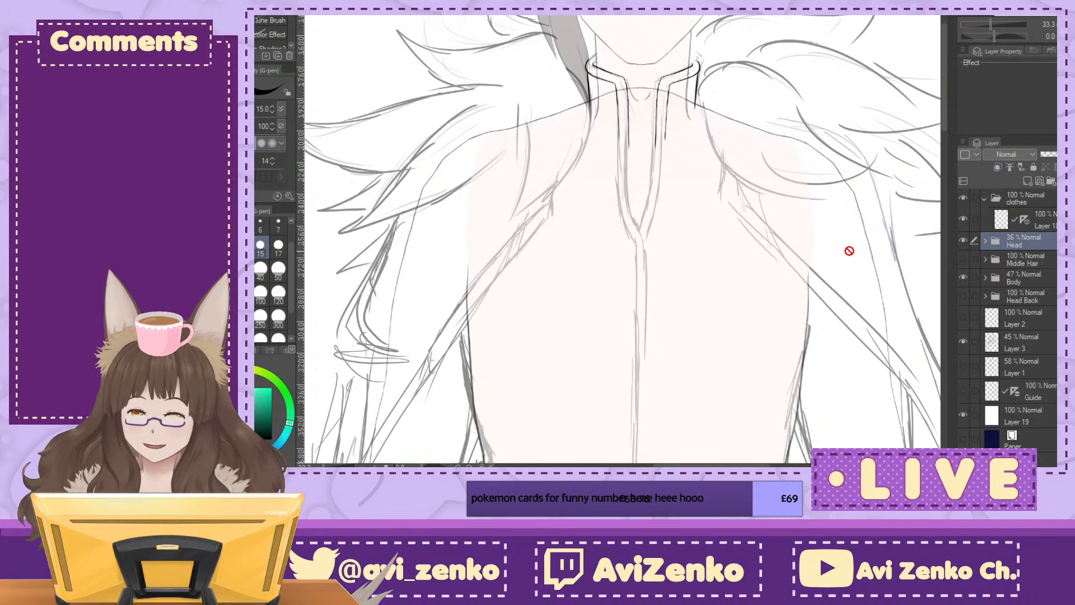
scroll(618, 239, "up", 3)
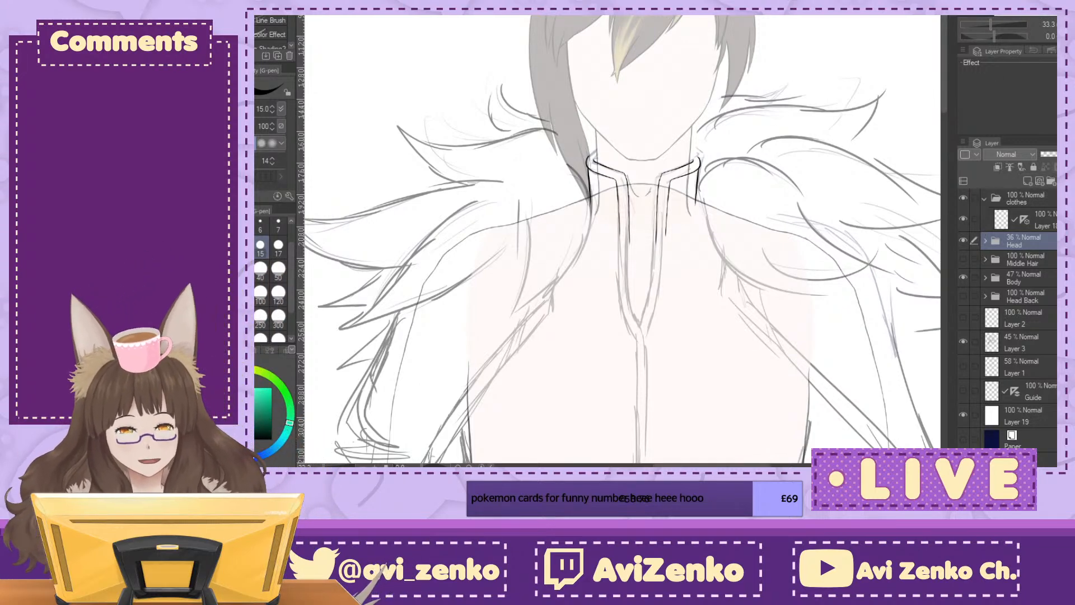
left_click_drag(644, 292, 596, 204)
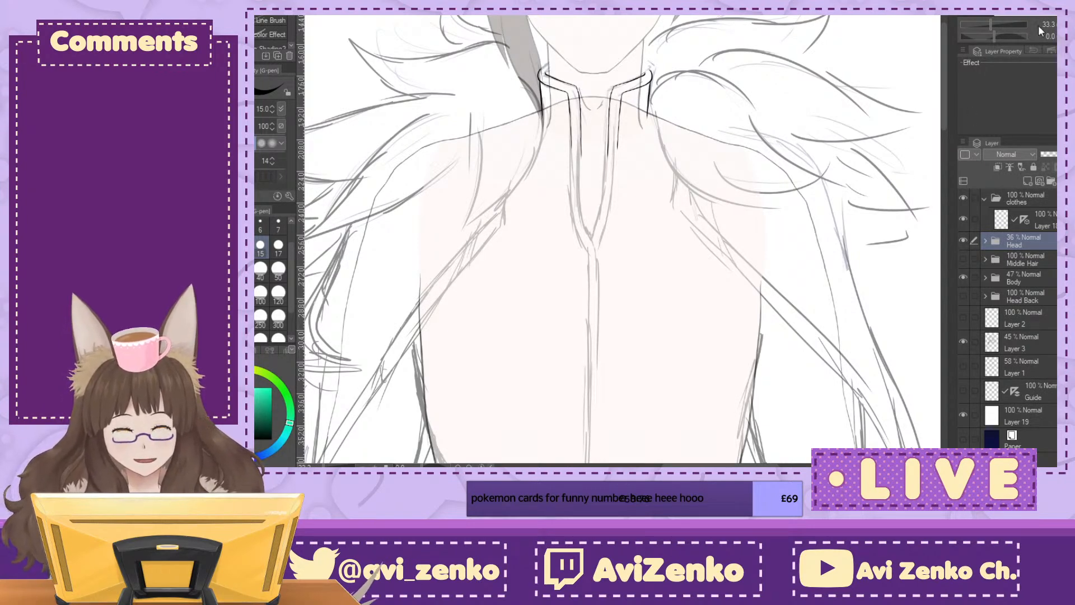
key("ctrl+plus")
left_click_drag(587, 224, 659, 318)
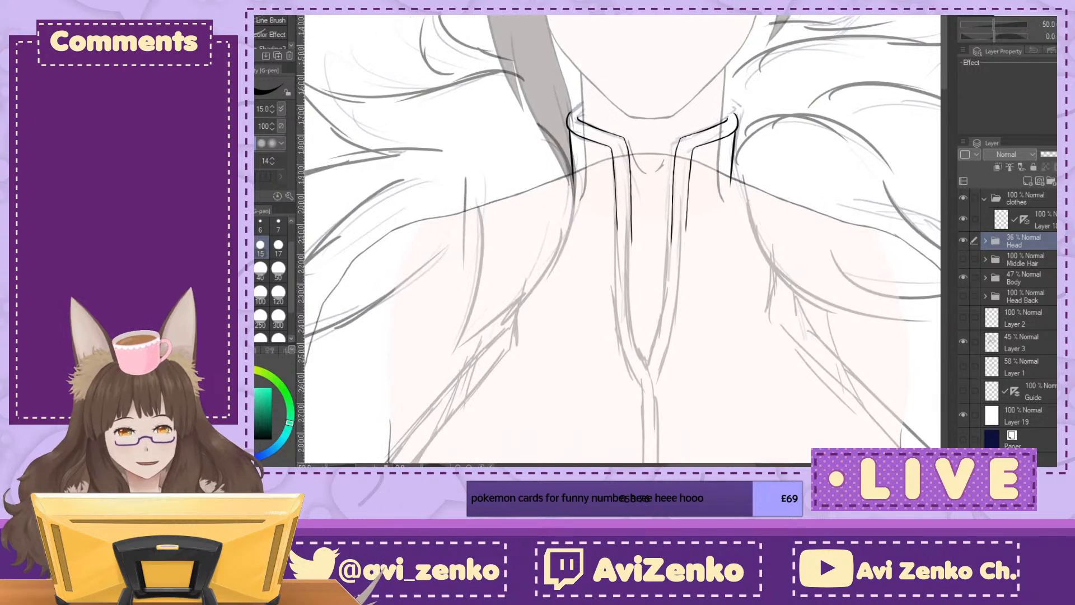
key("ctrl+plus")
key("ctrl+plus")
key("ctrl+plus")
key("ctrl+minus")
key("ctrl+minus")
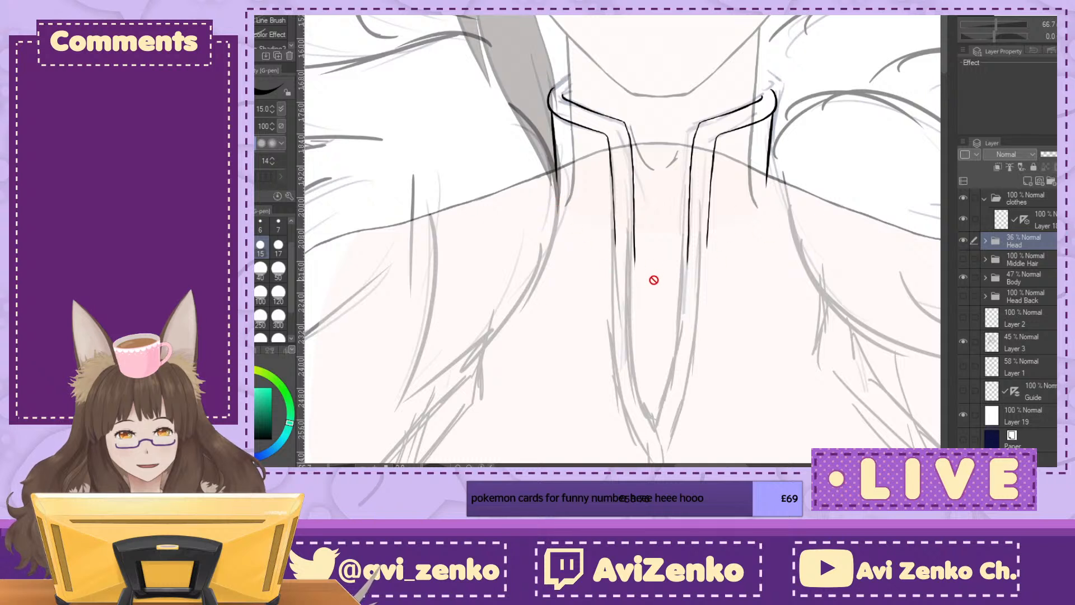
Step: Add a new layer in the clothes folder and place it beneath the collar line art layer
left_click(1042, 220)
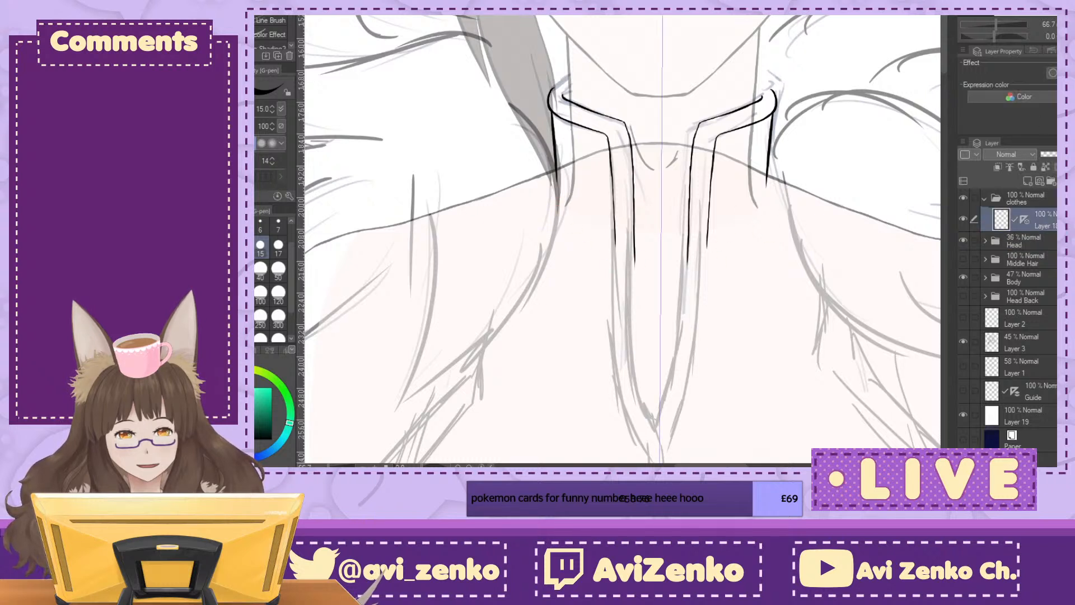
left_click(1028, 182)
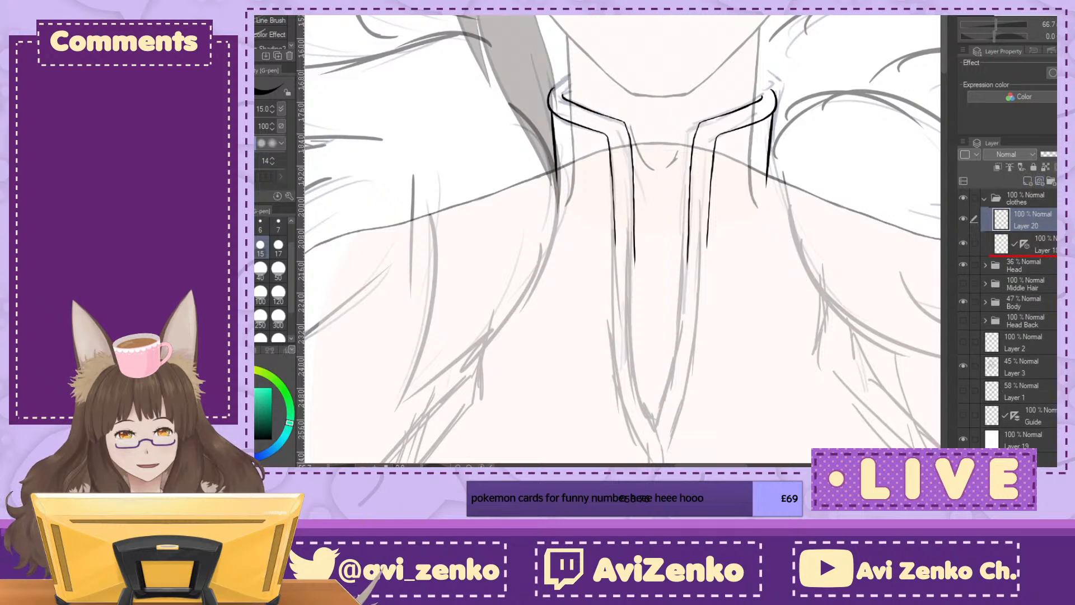
left_click_drag(1027, 221, 1028, 253)
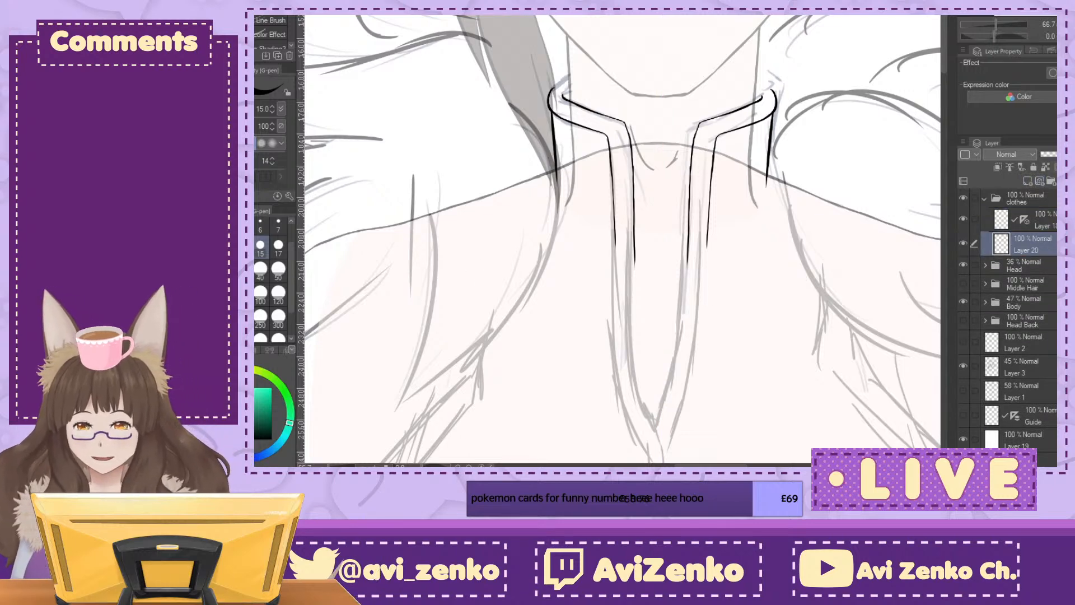
Step: Draw a vertical symmetrical ruler on the new layer along the torso's centre line, from the neck down to the belt
key("u")
key("ctrl+minus")
key("ctrl+minus")
left_click_drag(644, 314, 554, 182)
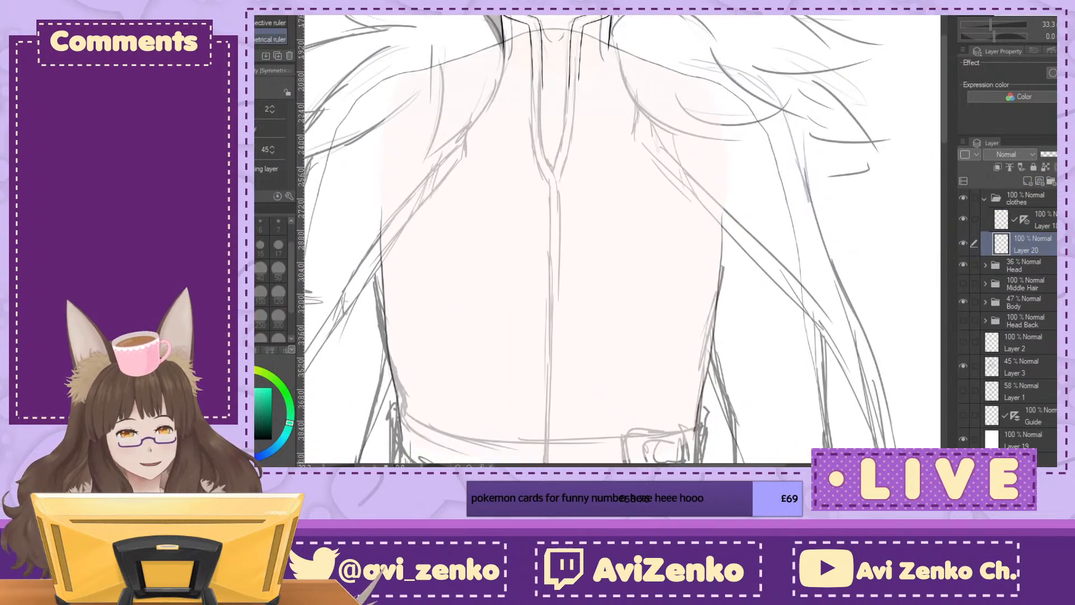
key("ctrl+minus")
left_click_drag(572, 17, 566, 435)
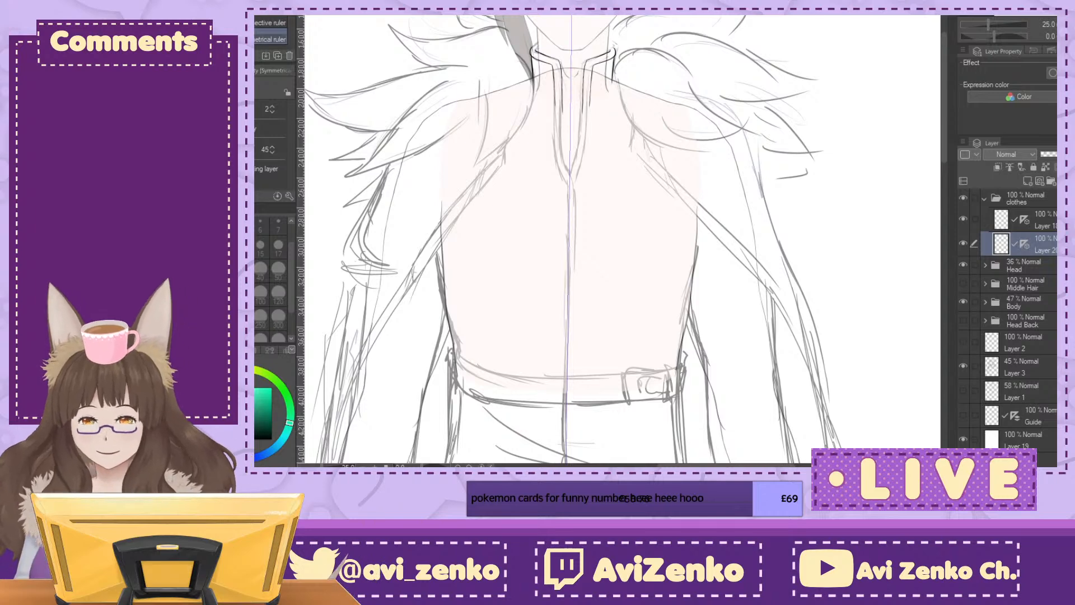
Step: Try inking the front strip's outer edges with mirrored pen strokes, and undo both the strokes and the symmetrical ruler
key("p")
key("ctrl+plus")
key("ctrl+plus")
key("ctrl+plus")
left_click_drag(487, 179, 625, 352)
key("ctrl+plus")
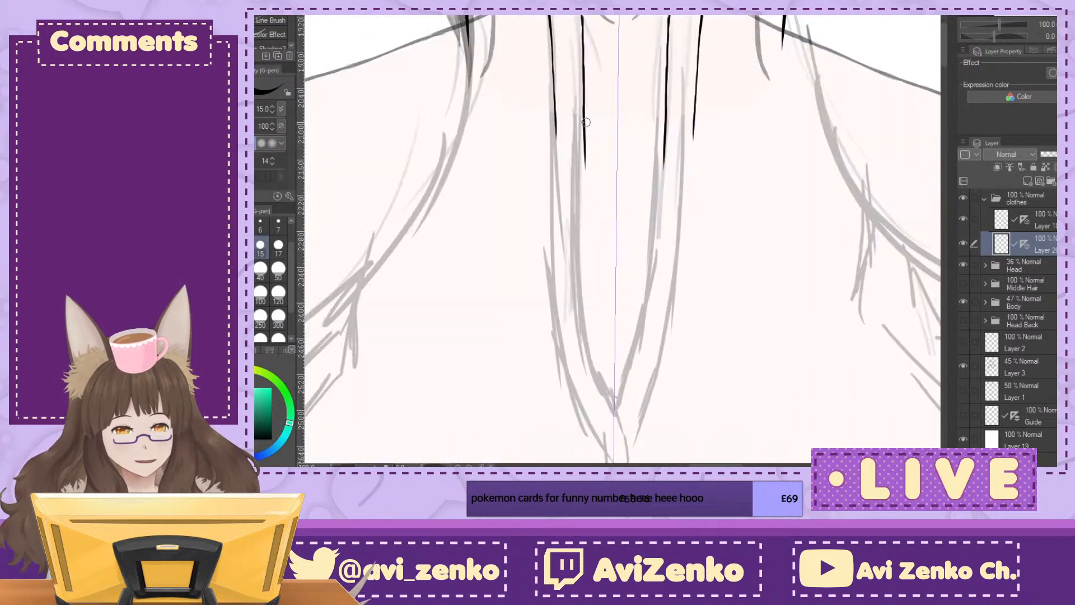
left_click_drag(556, 155, 554, 271)
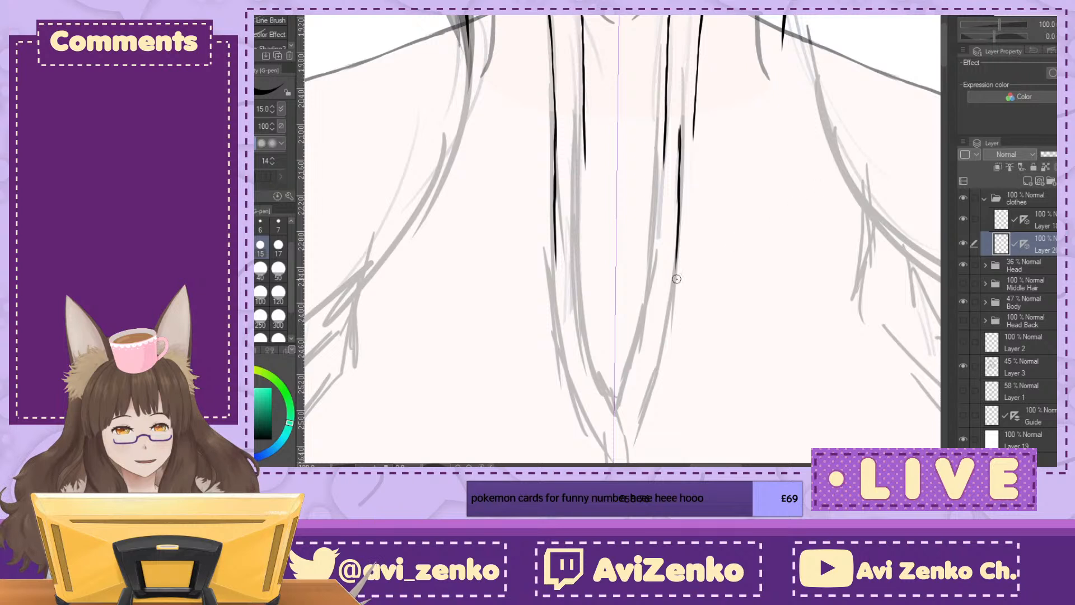
key("ctrl+z")
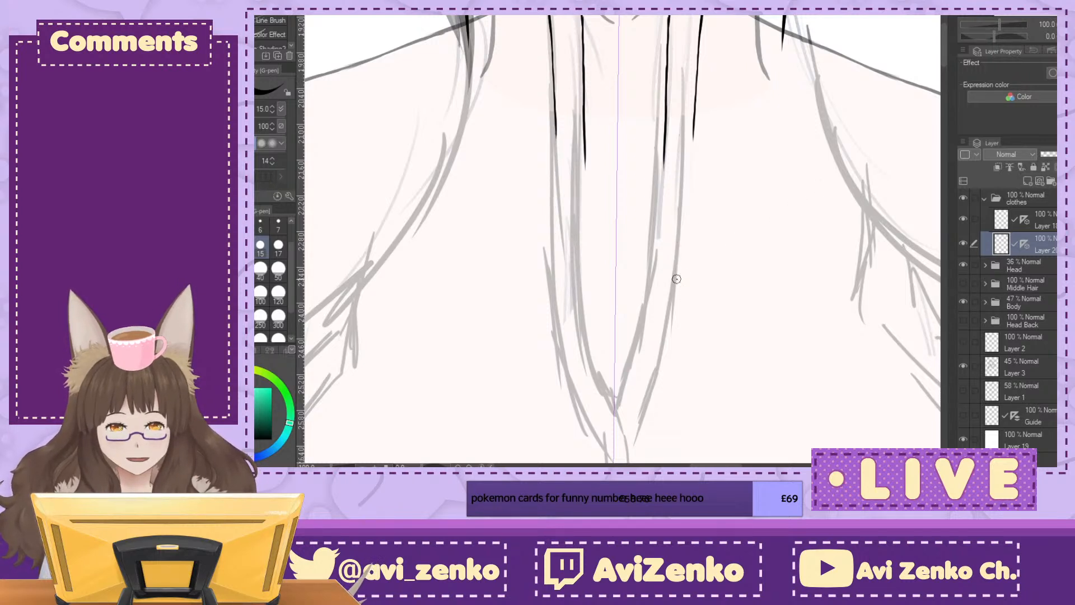
key("ctrl+z")
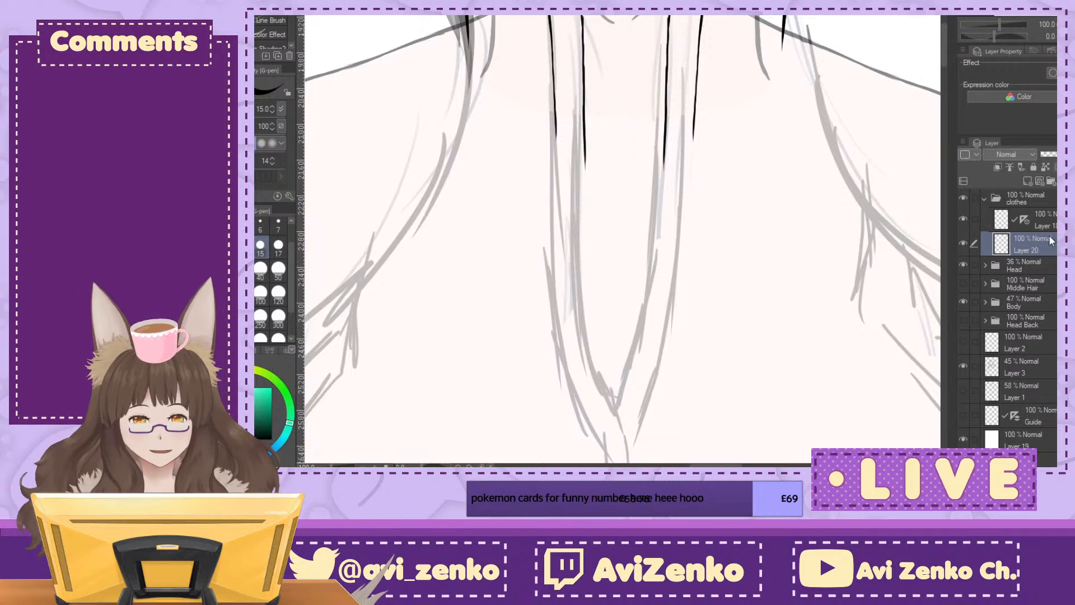
Step: Try a redrawn symmetrical ruler down the chest with mirrored strokes extending the strip's outer edges, and undo both
key("u")
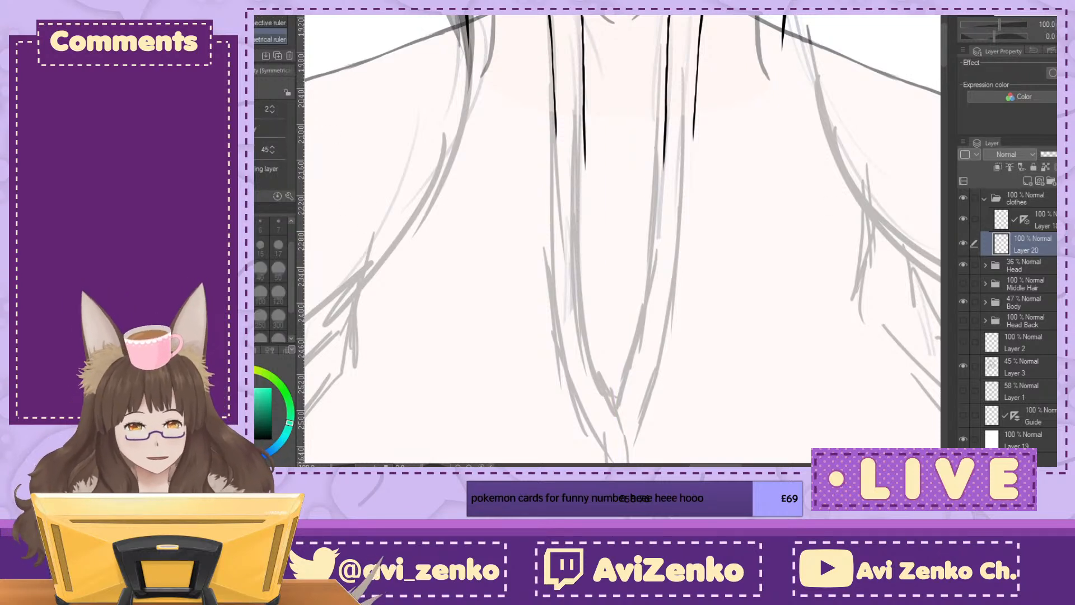
key("ctrl+minus")
left_click_drag(625, 13, 620, 410)
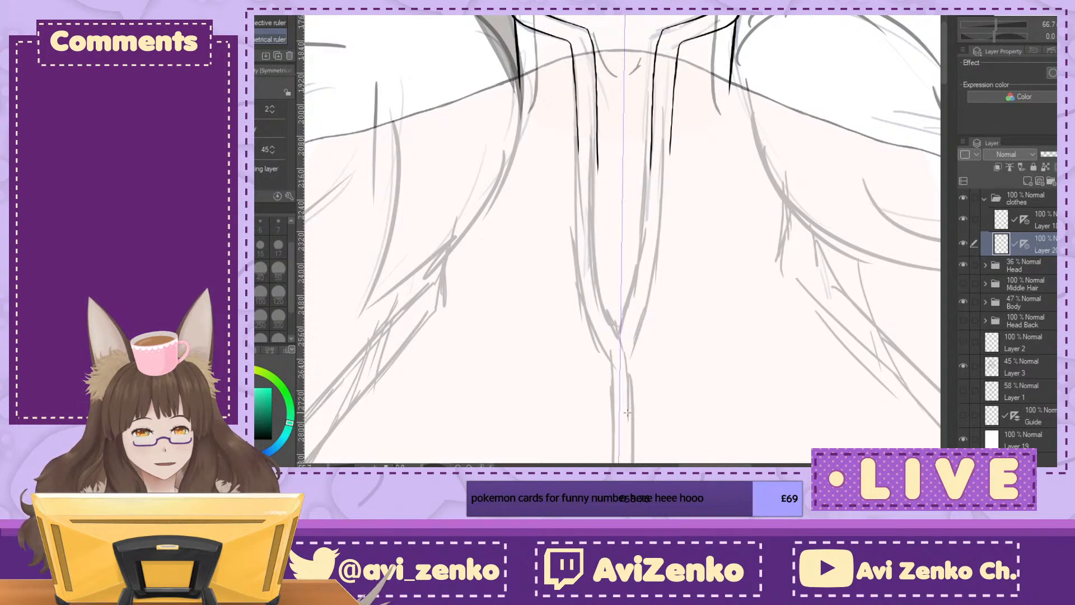
key("ctrl+plus")
key("ctrl+plus")
key("p")
left_click_drag(523, 112, 524, 187)
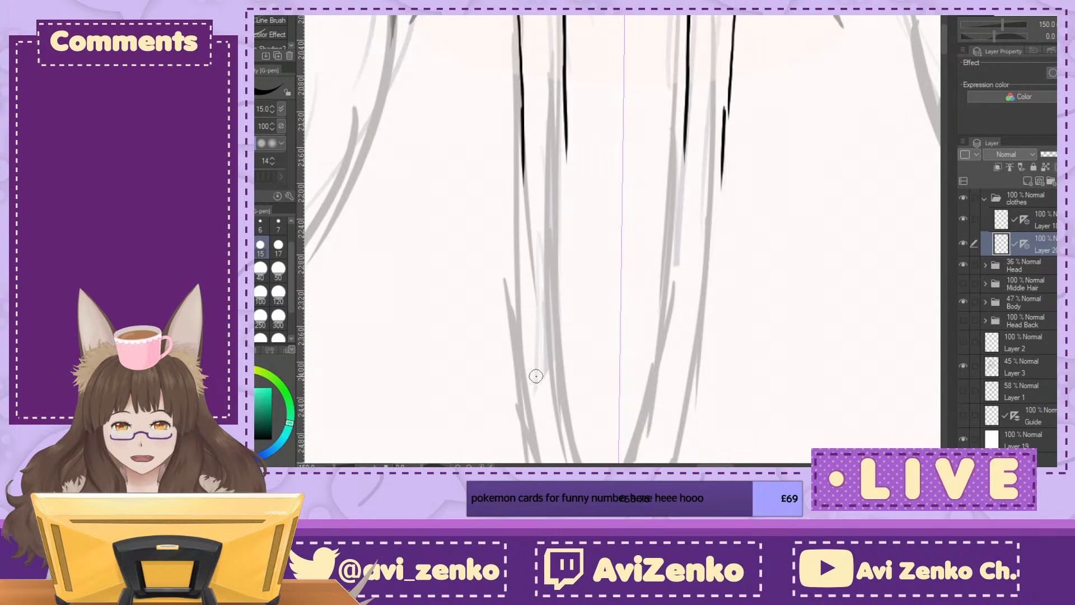
key("ctrl+z")
key("ctrl+z")
Step: Without symmetry, extend both outer edges and the left inner edge of the front strip down the chest
left_click_drag(522, 119, 529, 284)
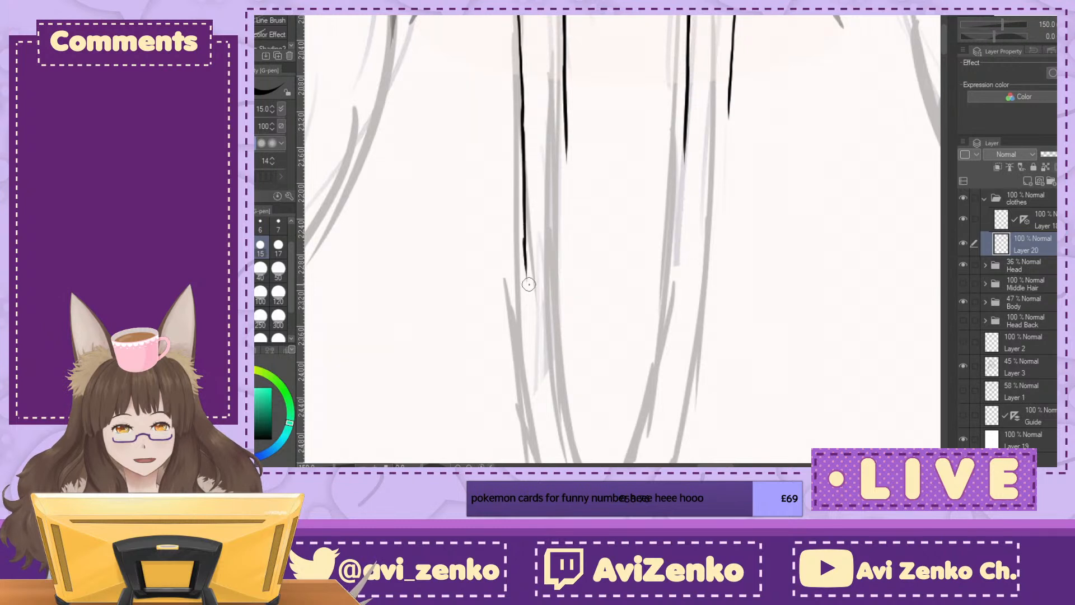
left_click_drag(728, 112, 706, 292)
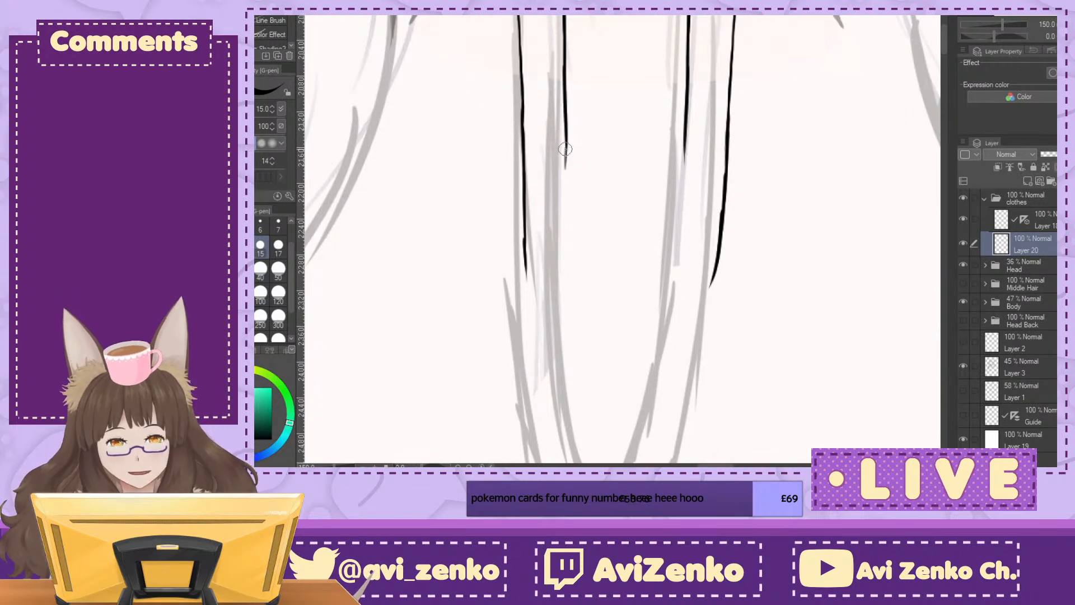
left_click_drag(566, 154, 570, 339)
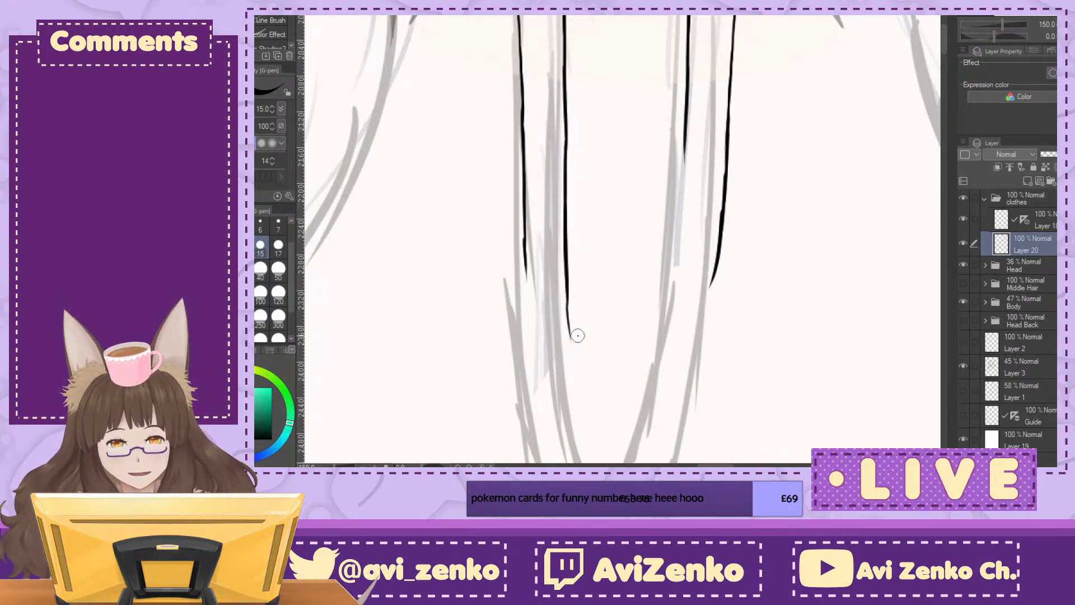
Step: Ink the remaining inner and outer edges of the front strip so they curve inward to the V of the chest opening
left_click_drag(703, 236, 661, 146)
left_click_drag(480, 166, 495, 370)
mouse_move(524, 190)
left_mouse_down()
mouse_move(528, 300)
mouse_move(548, 374)
left_mouse_up()
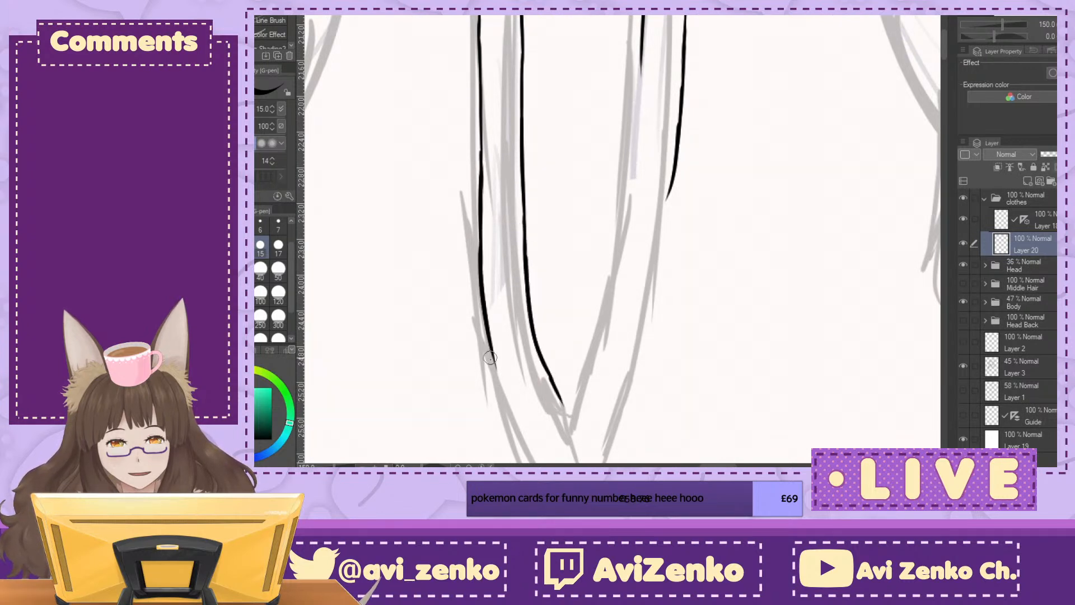
left_click_drag(488, 347, 514, 386)
mouse_move(642, 43)
left_mouse_down()
mouse_move(623, 207)
mouse_move(566, 407)
left_mouse_up()
left_click_drag(676, 148, 608, 418)
scroll(679, 277, "up", 3)
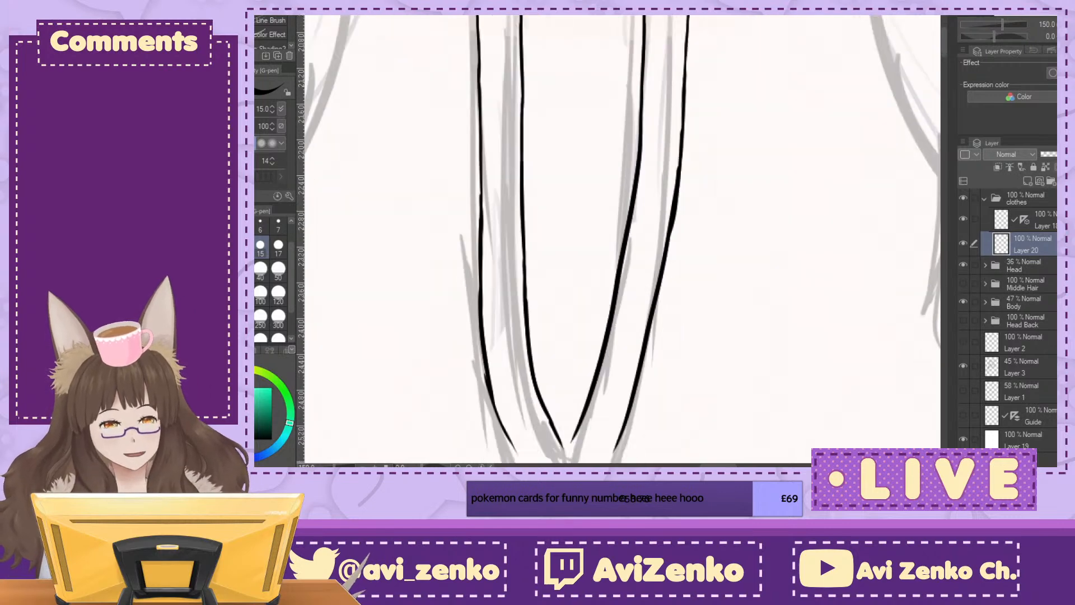
Step: Ink the diagonal overlap line below the V of the chest opening and erase the excess ink at its junction
scroll(618, 240, "down", 10)
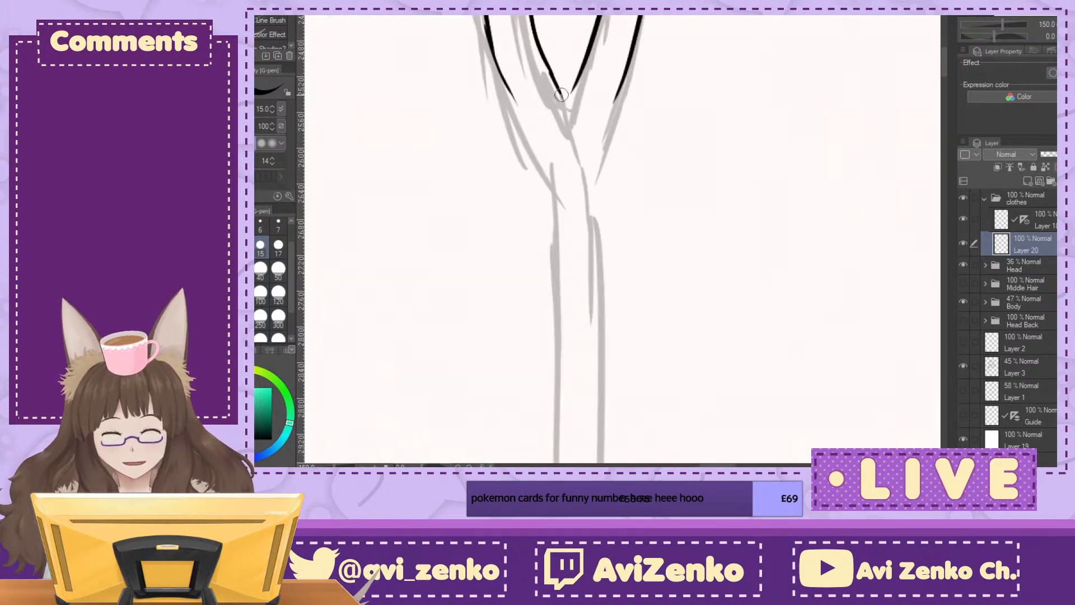
left_click_drag(562, 96, 595, 195)
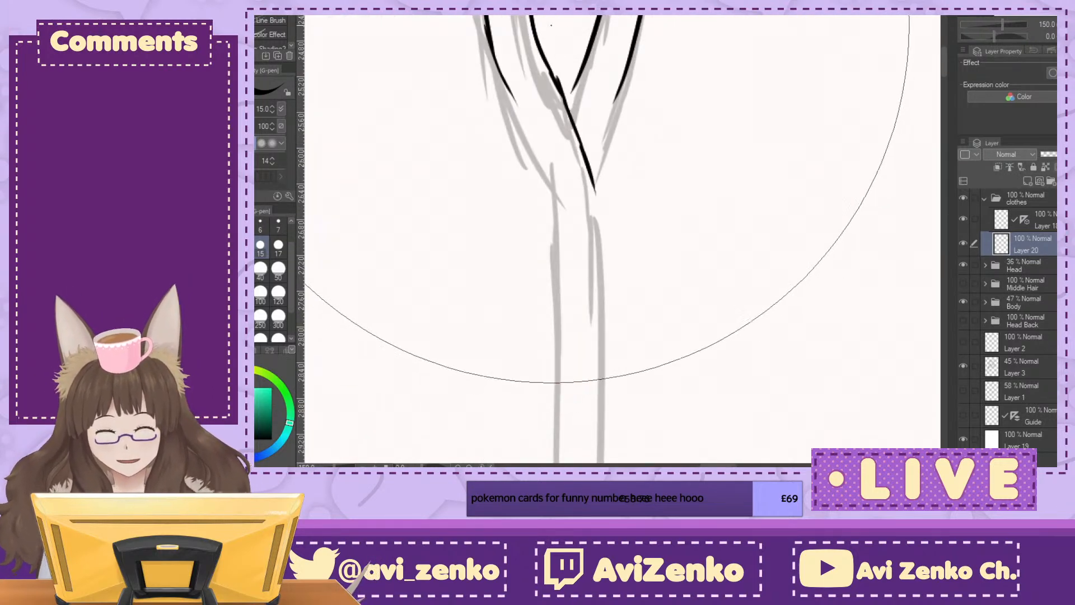
key("e")
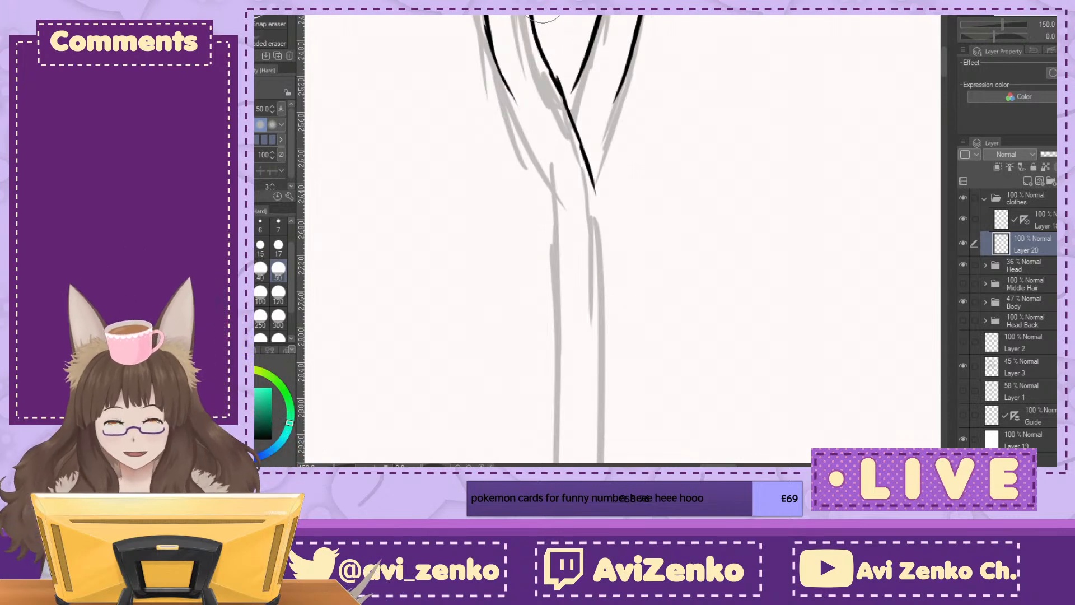
left_click_drag(561, 73, 577, 101)
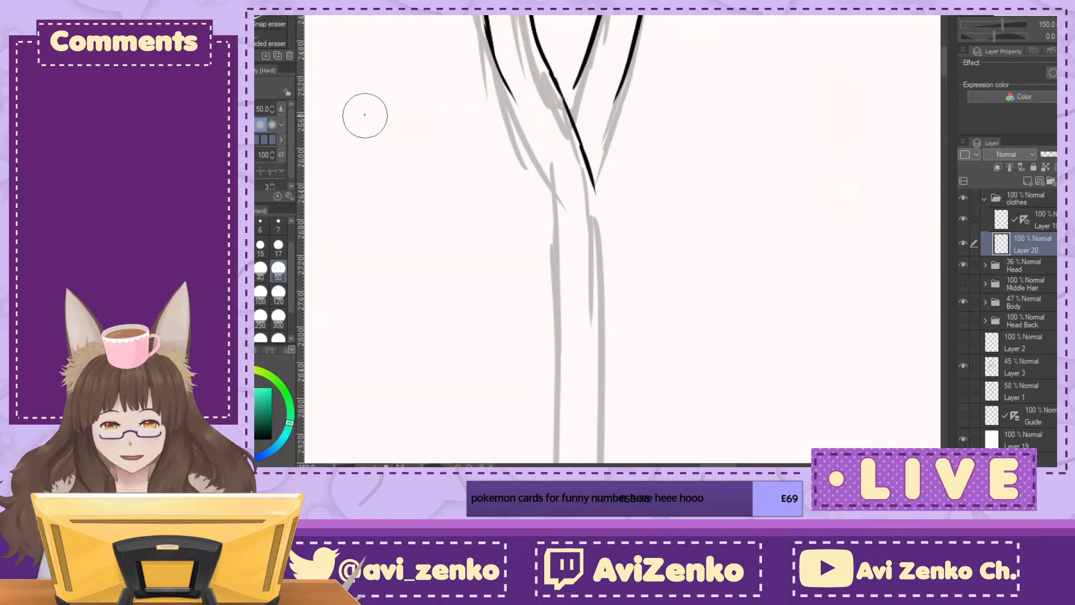
Step: Erase the lower end of the diagonal overlap line and redraw it curving into the strip's right edge below the V
left_click(193, 51)
key("asciicircum")
key("asciicircum")
key("asciicircum")
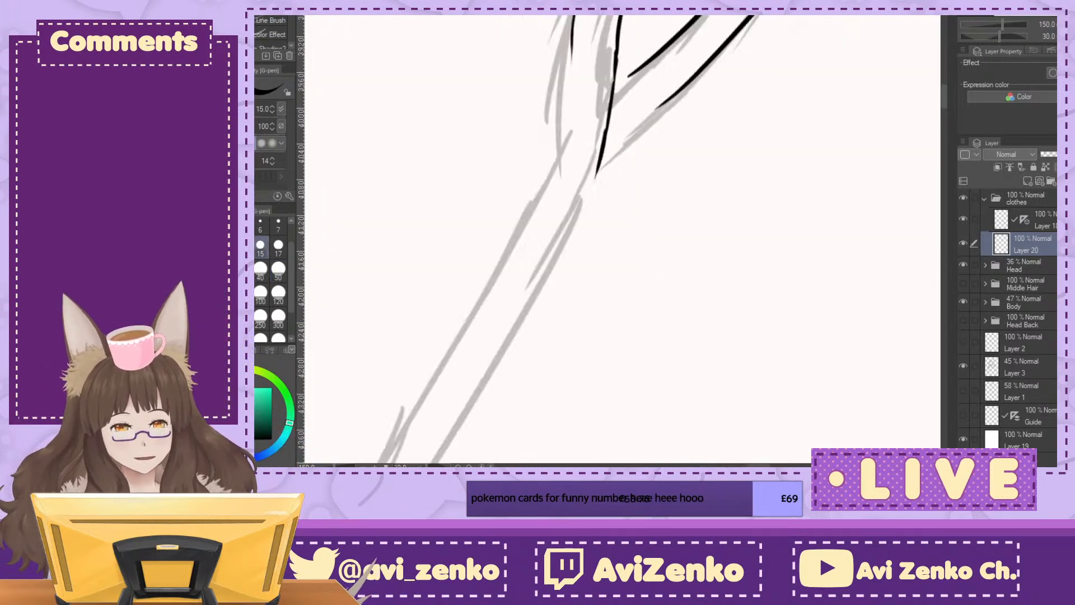
key("e")
left_click_drag(644, 62, 582, 173)
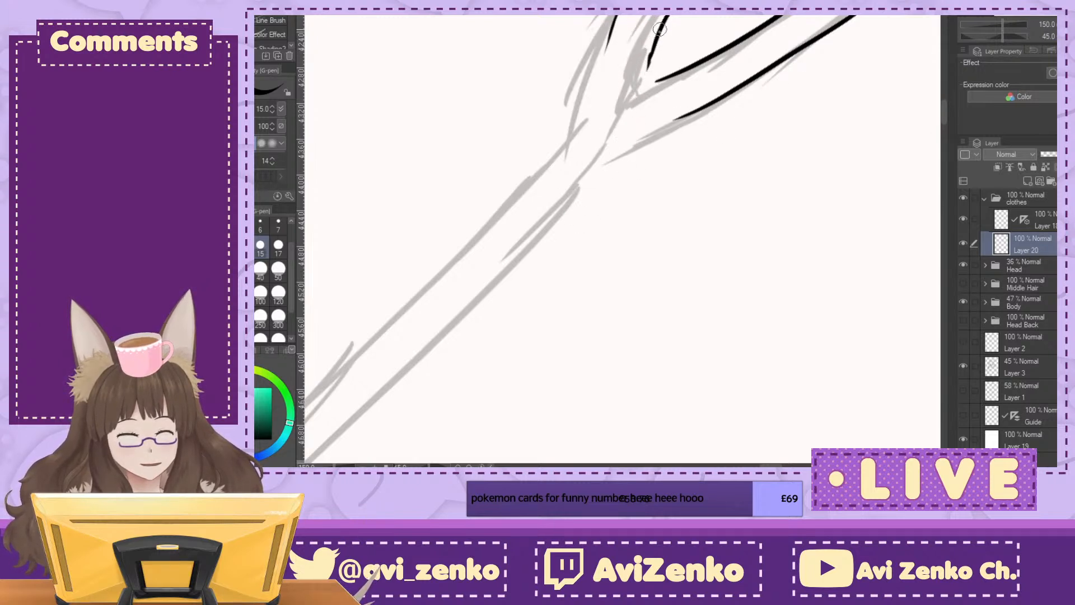
left_click_drag(638, 116, 586, 181)
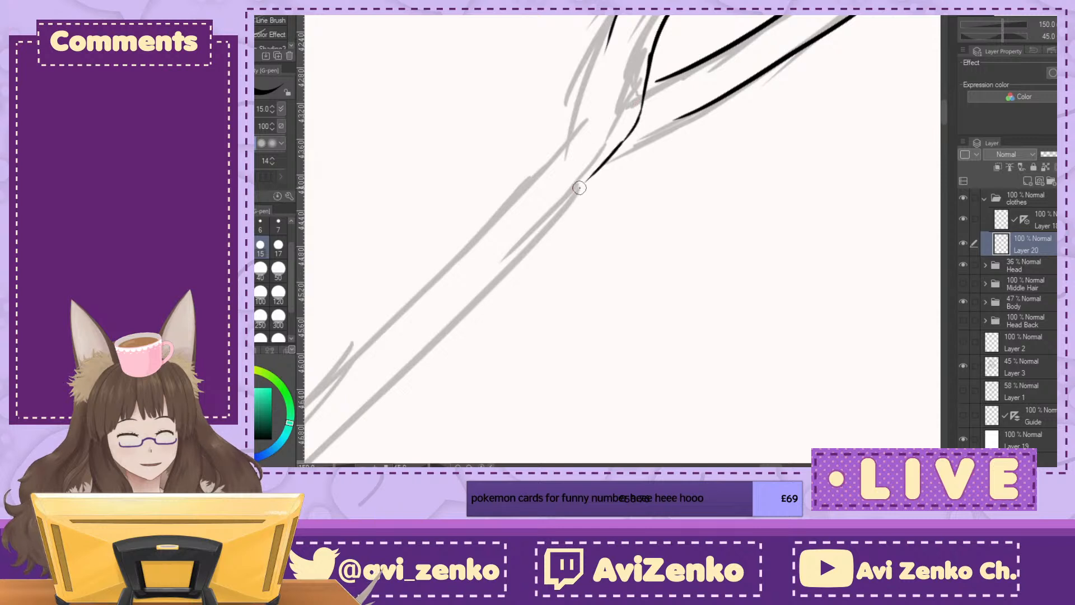
Step: Ink the strip's left edge past the V and bring the right-hand collar lines down to meet the overlap line
left_click_drag(608, 42, 604, 91)
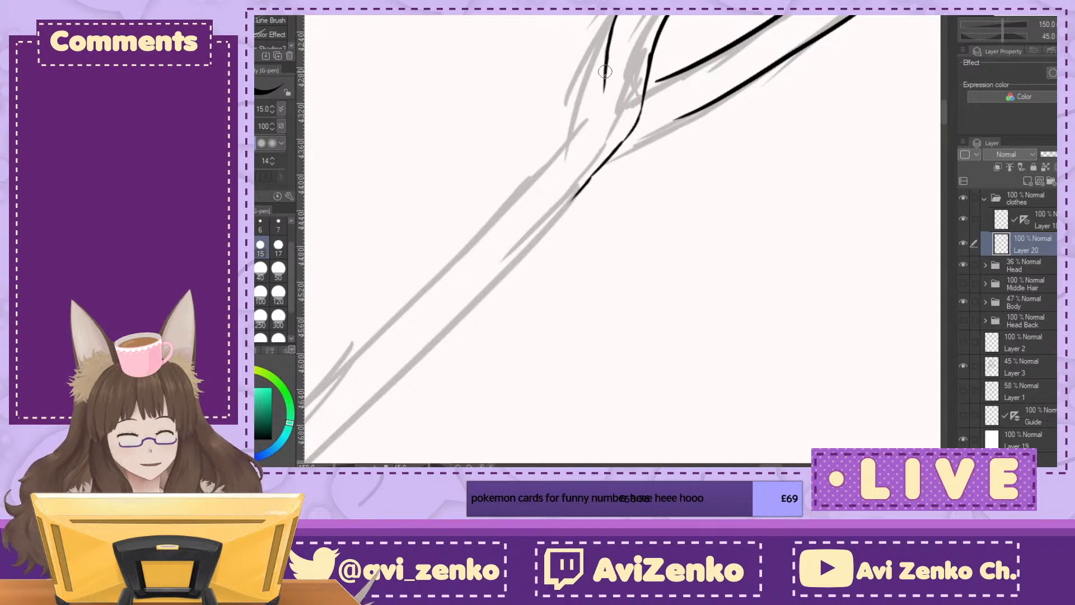
key("minus")
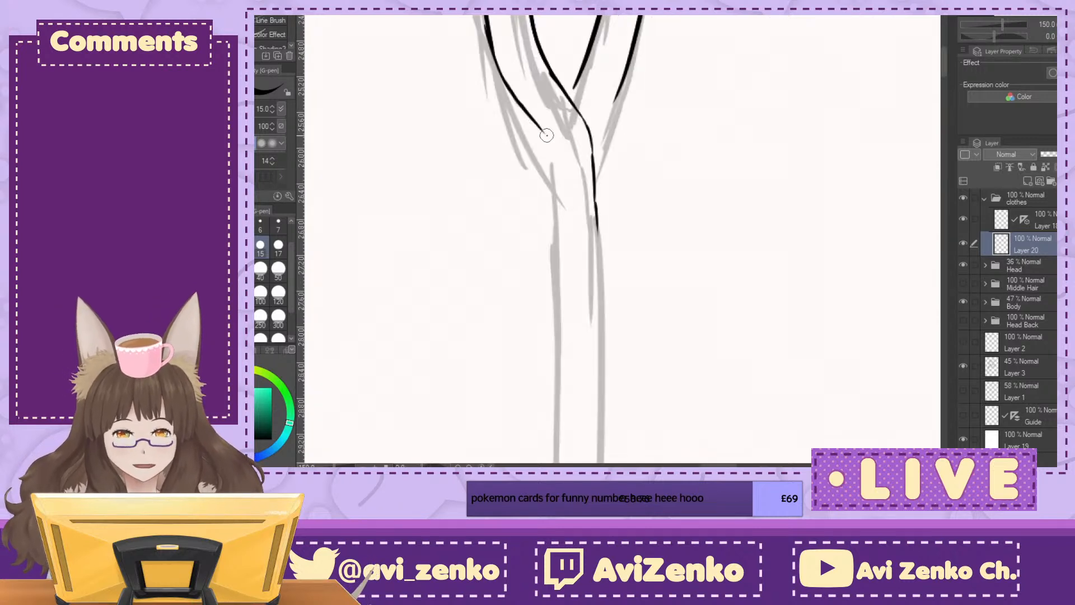
left_click_drag(543, 132, 554, 234)
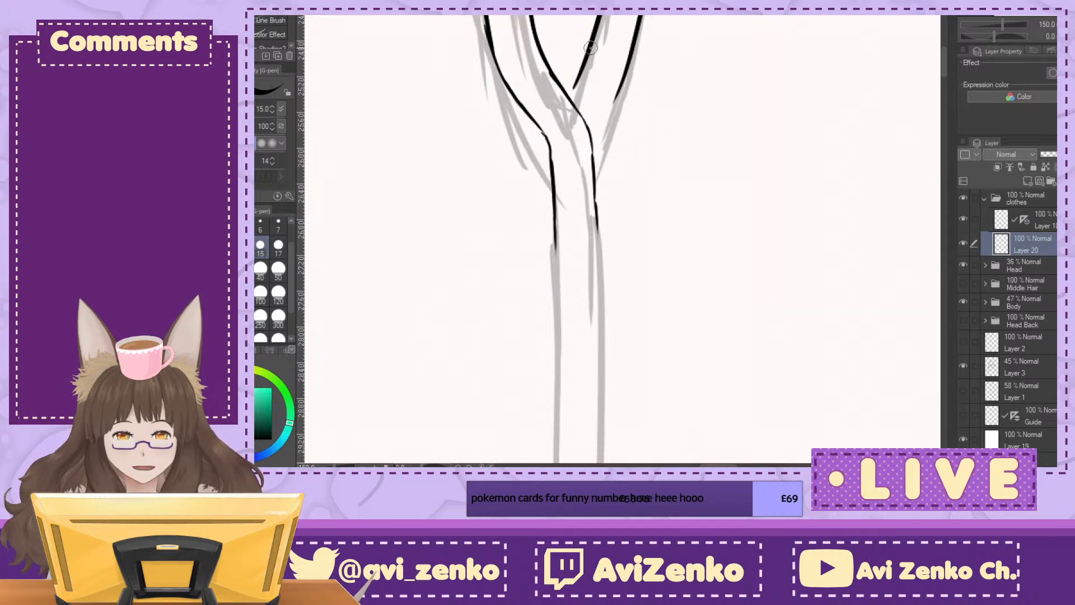
left_click_drag(626, 74, 593, 143)
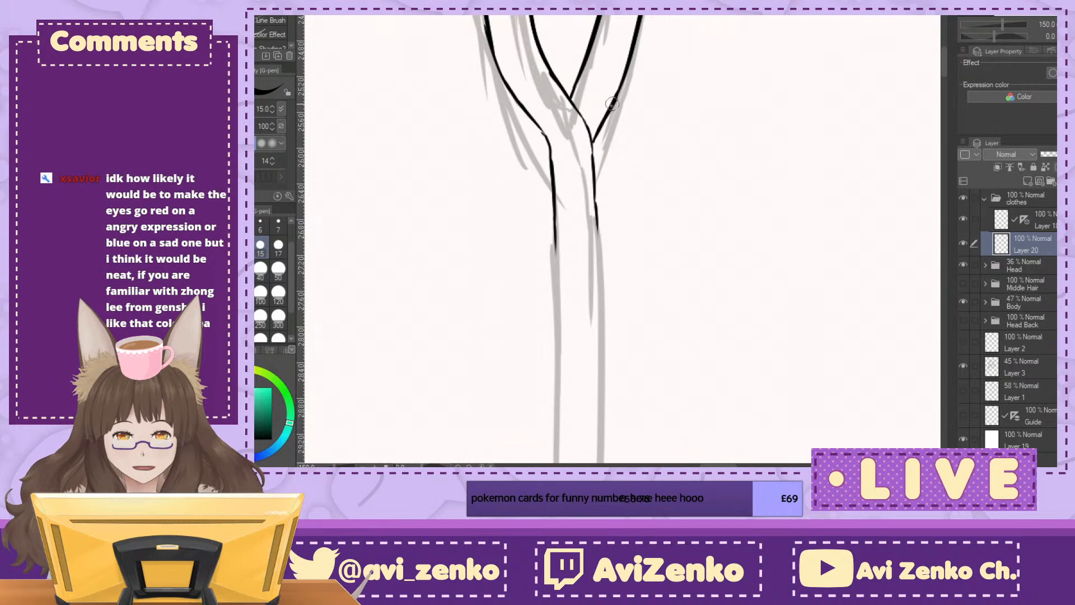
left_click_drag(645, 81, 686, 200)
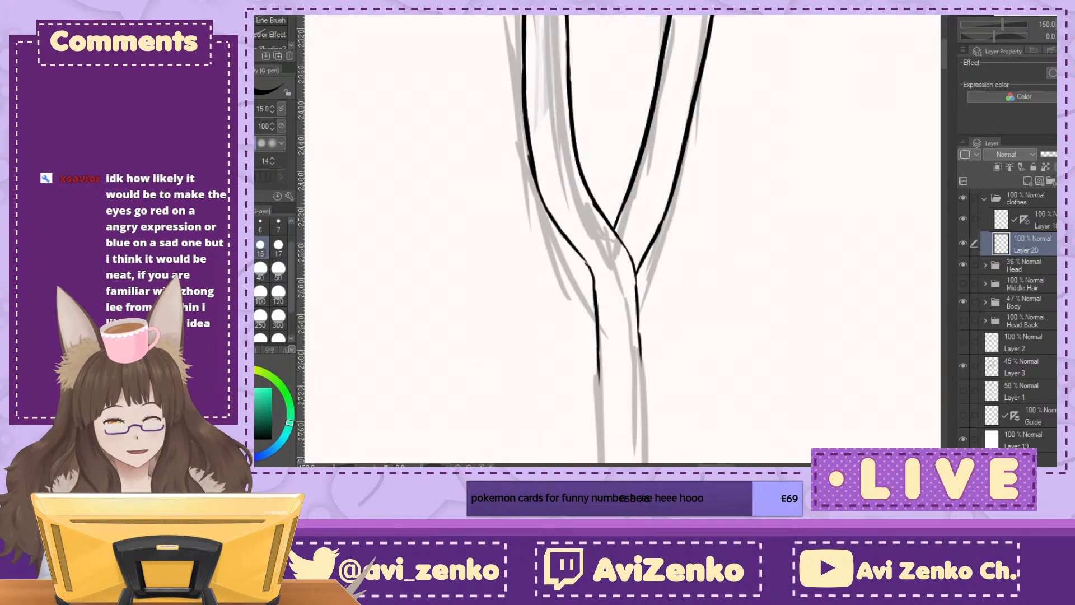
Step: Extend both vertical edges of the front strip a short way further below the V, following the sketch
key("ctrl+minus")
key("ctrl+minus")
key("ctrl+minus")
left_click_drag(627, 215, 599, 287)
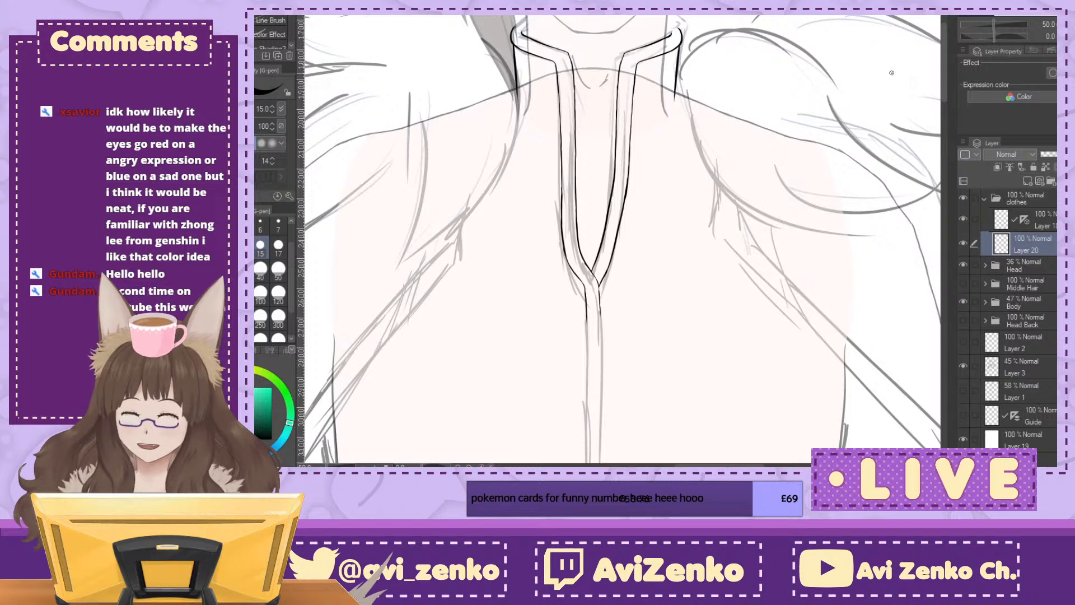
left_click_drag(616, 336, 602, 101)
key("ctrl+plus")
key("ctrl+plus")
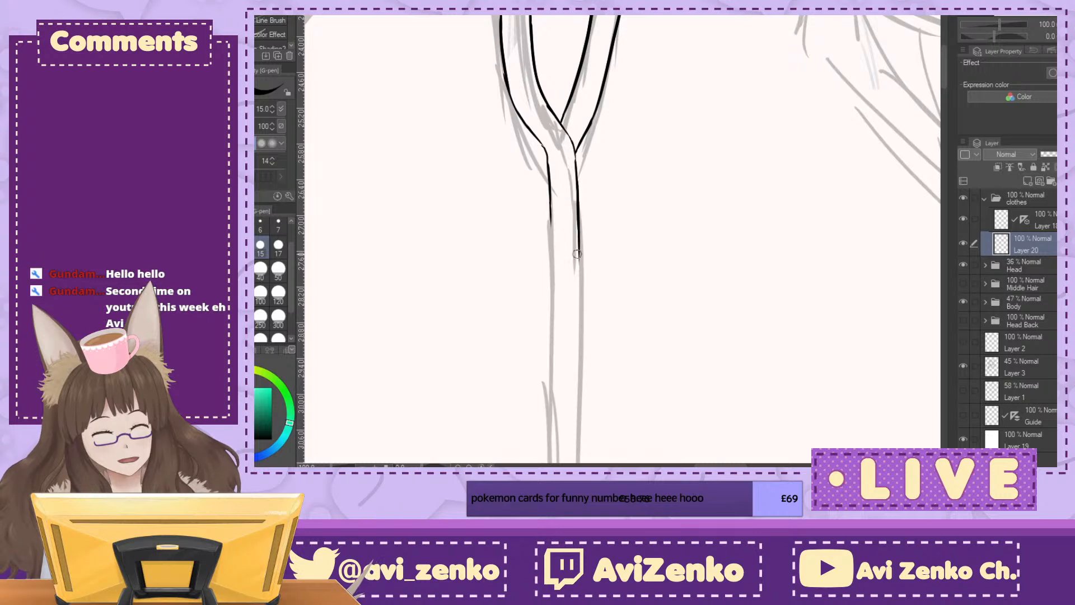
left_click_drag(553, 258, 551, 325)
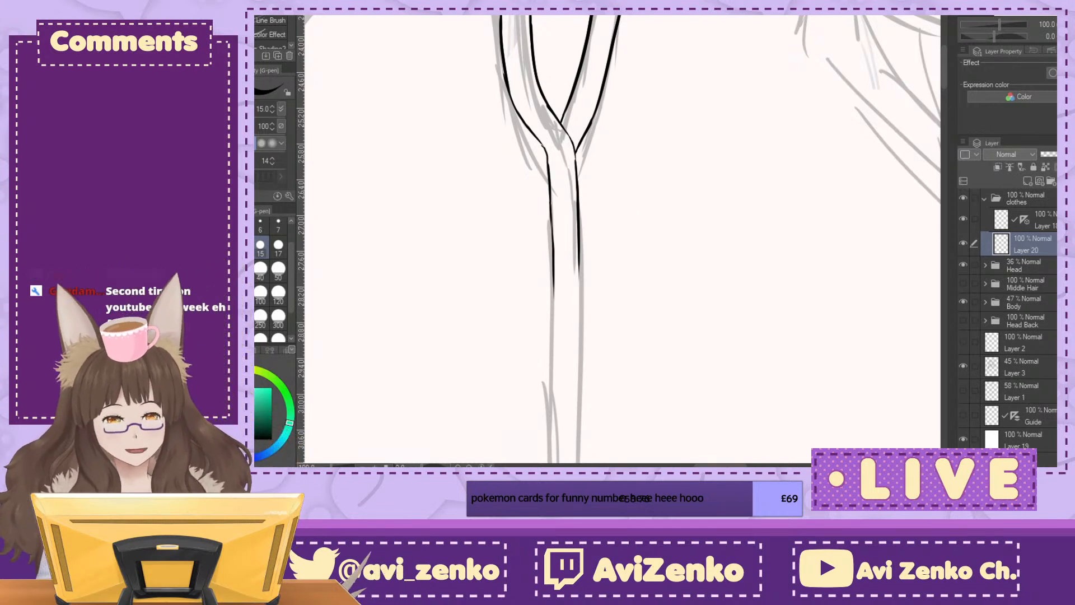
Step: Continue the strip's right and left edges down the lower chest with alternating overlapping strokes
left_click_drag(632, 219, 548, 105)
mouse_move(547, 314)
left_mouse_down()
mouse_move(662, 160)
mouse_move(720, 253)
left_mouse_up()
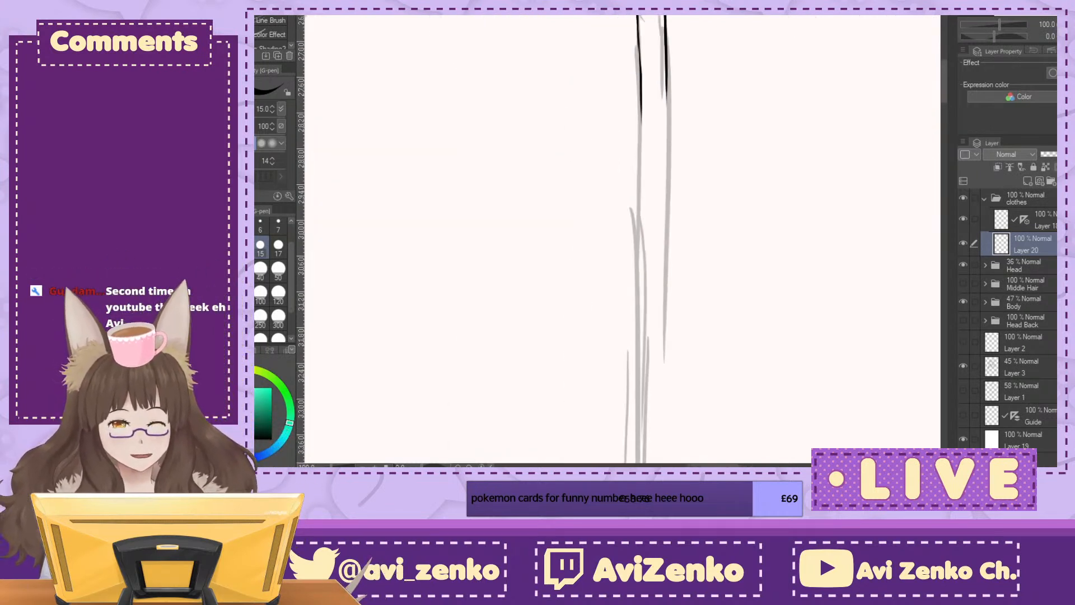
left_click_drag(819, 163, 733, 163)
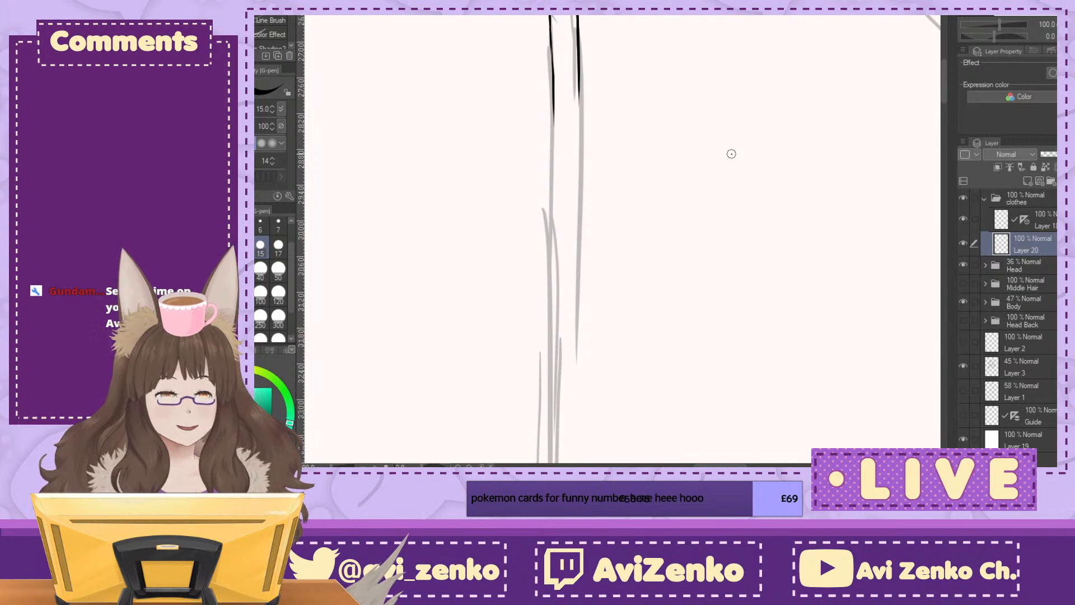
key("ctrl+plus")
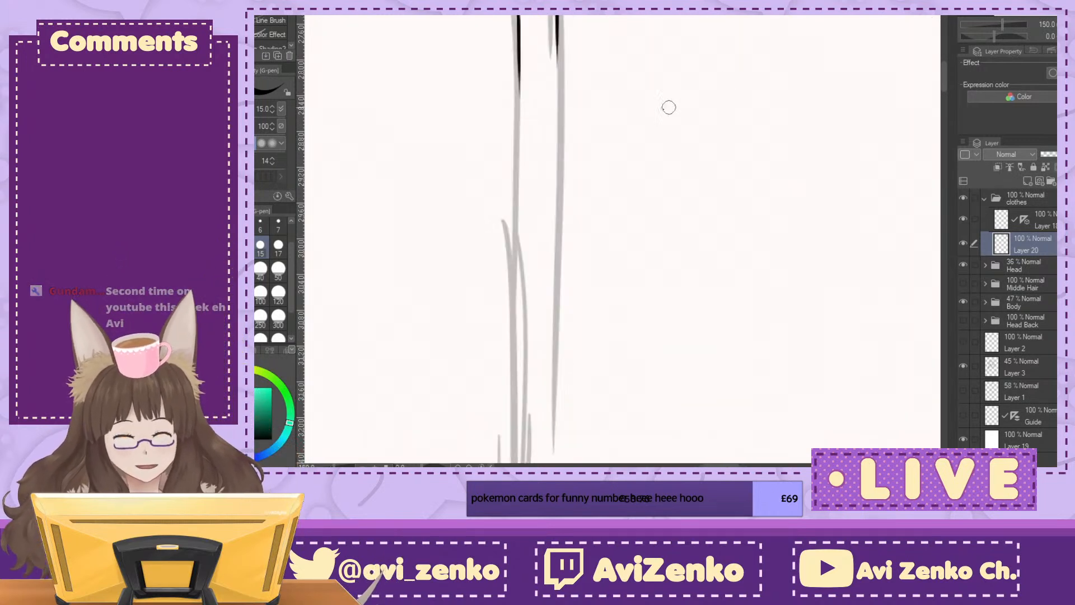
left_click_drag(557, 38, 557, 193)
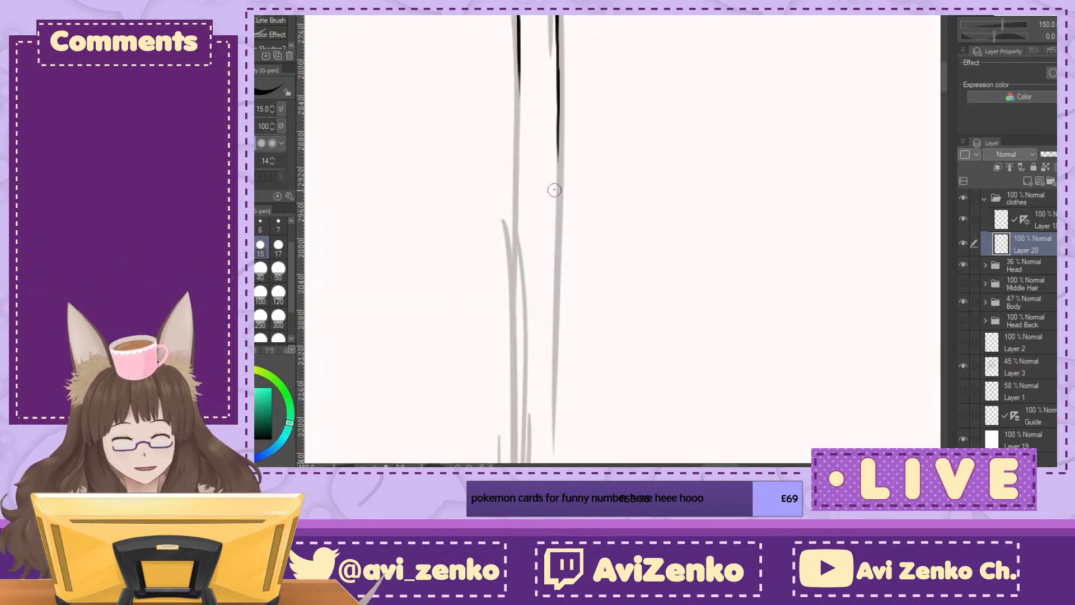
left_click_drag(518, 108, 519, 196)
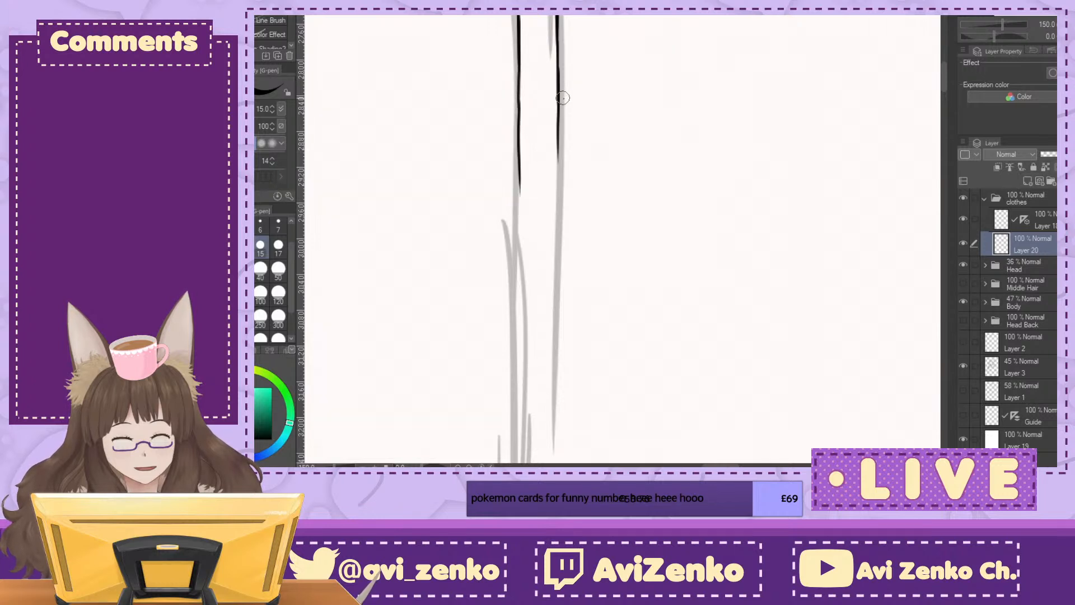
left_click_drag(558, 149, 556, 256)
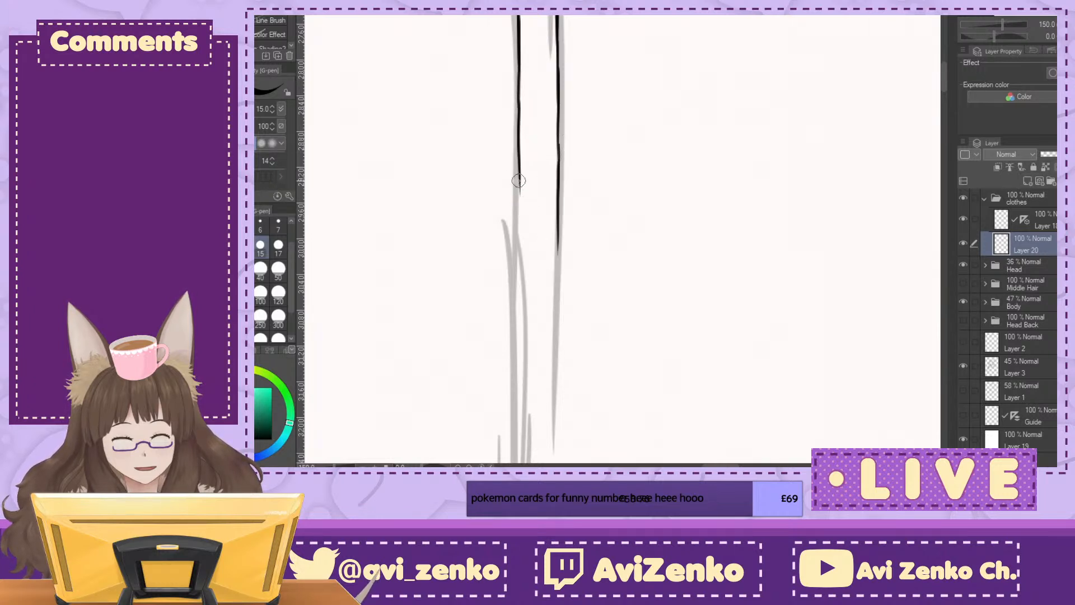
left_click_drag(518, 189, 516, 273)
Step: Close the small gap in the strip's right edge just below the V junction
left_click_drag(1002, 13, 999, 3)
left_click_drag(509, 168, 595, 256)
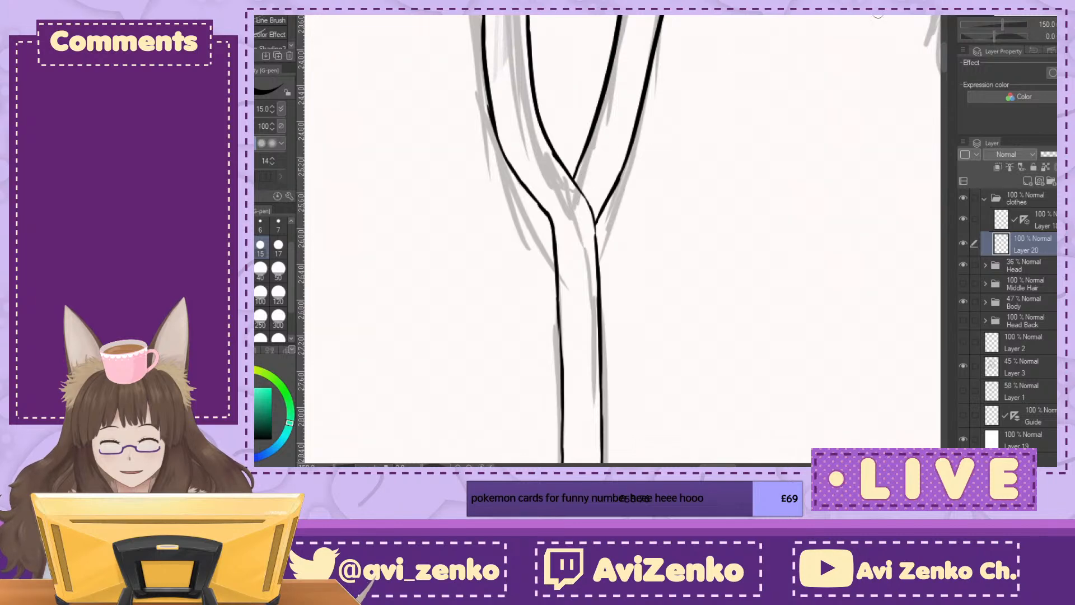
left_click_drag(994, 37, 1005, 36)
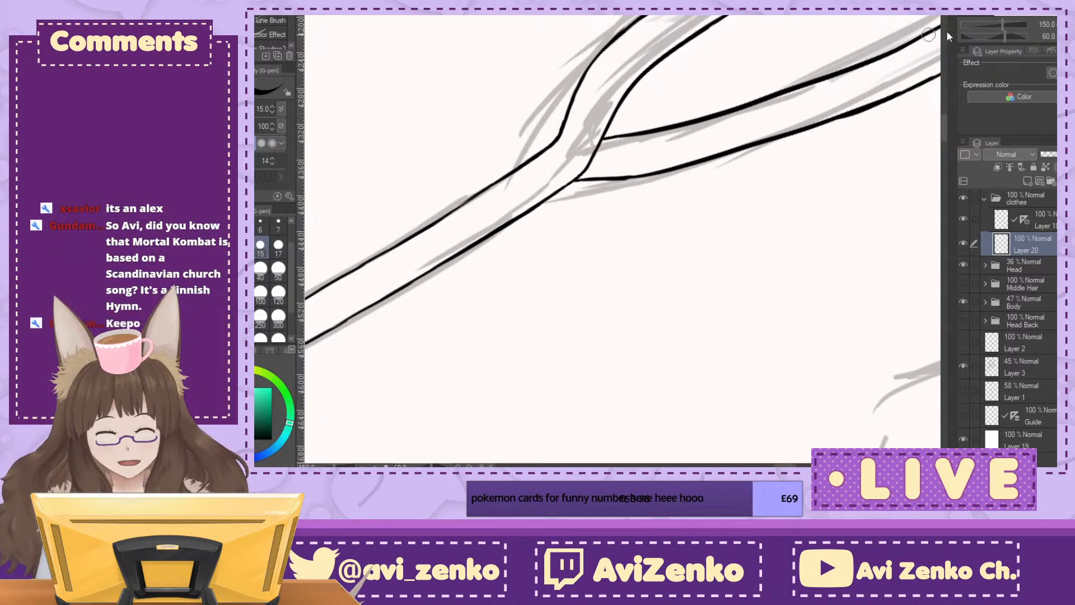
key("minus")
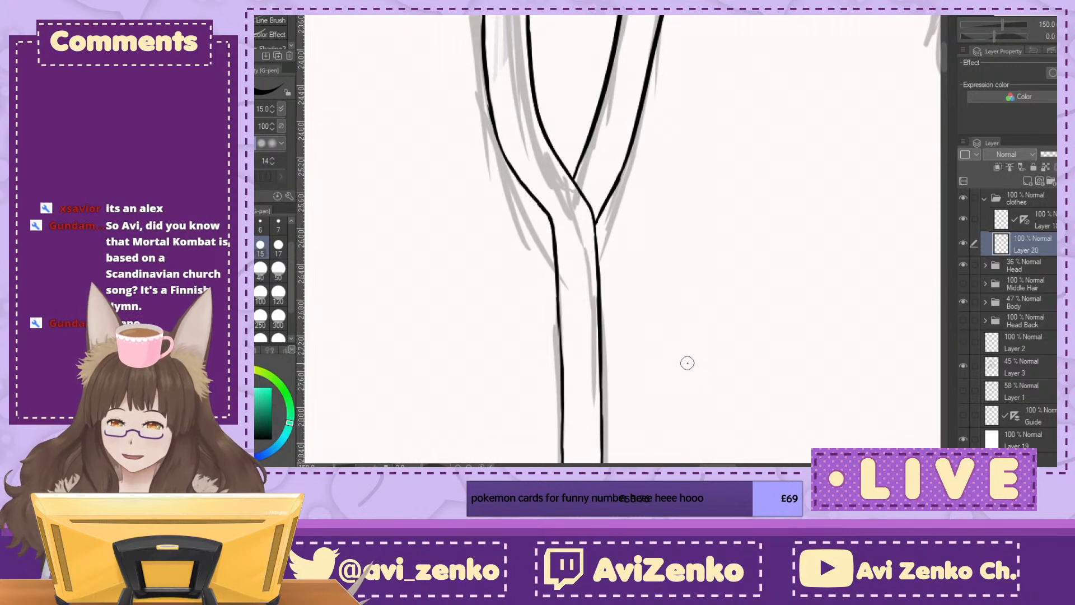
Step: Lower the Body folder's opacity to 36% to fade the body under the clothing lines
scroll(687, 364, "down", 5)
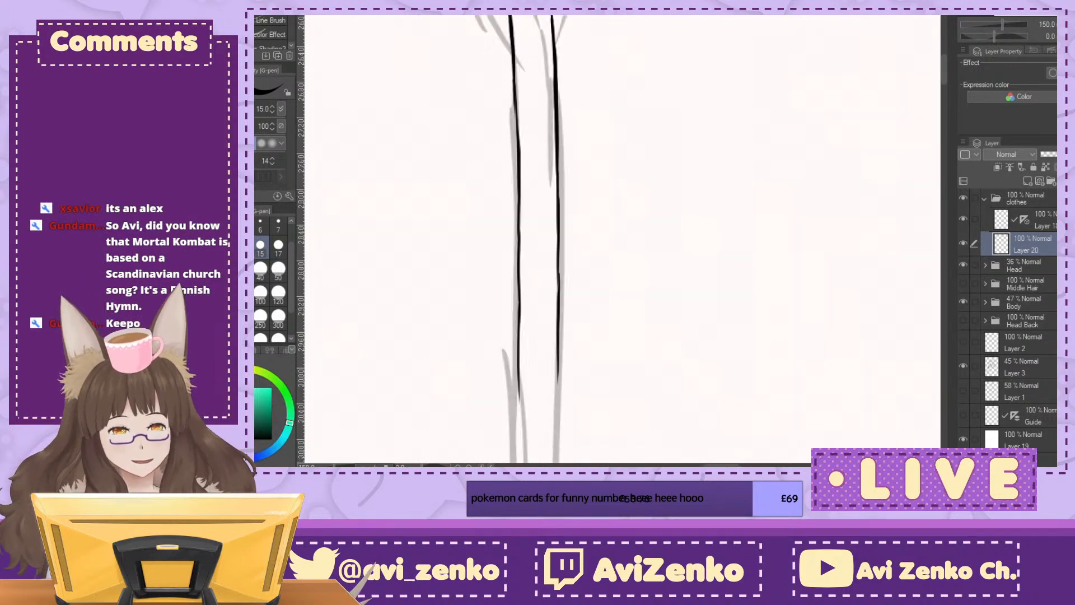
scroll(623, 239, "down", 1)
scroll(623, 239, "right", 2)
scroll(622, 239, "up", 4)
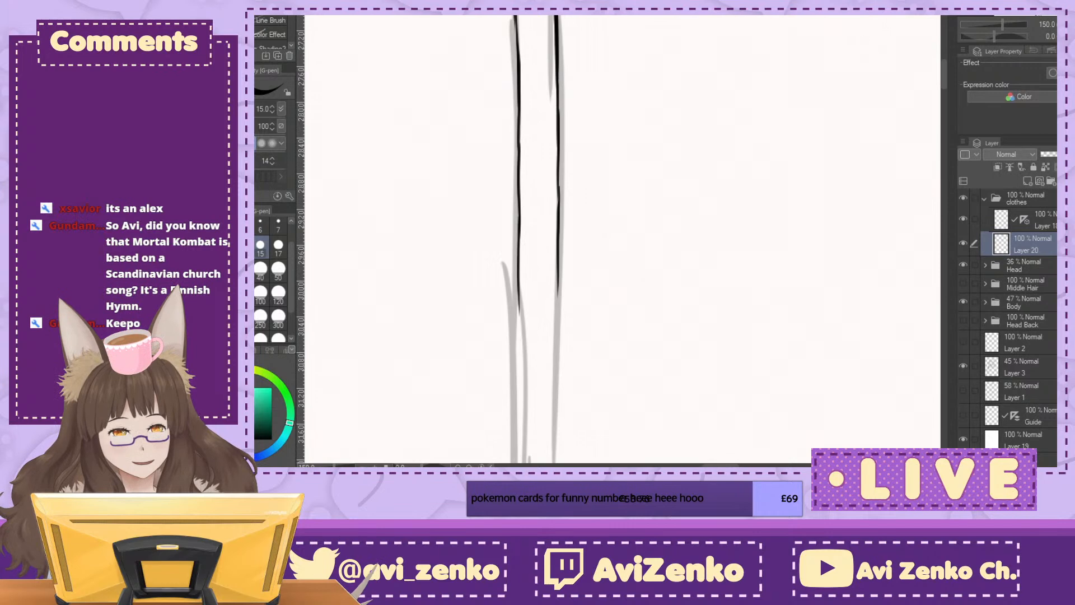
scroll(991, 19, "down", 2)
scroll(623, 239, "down", 5)
scroll(622, 239, "up", 5)
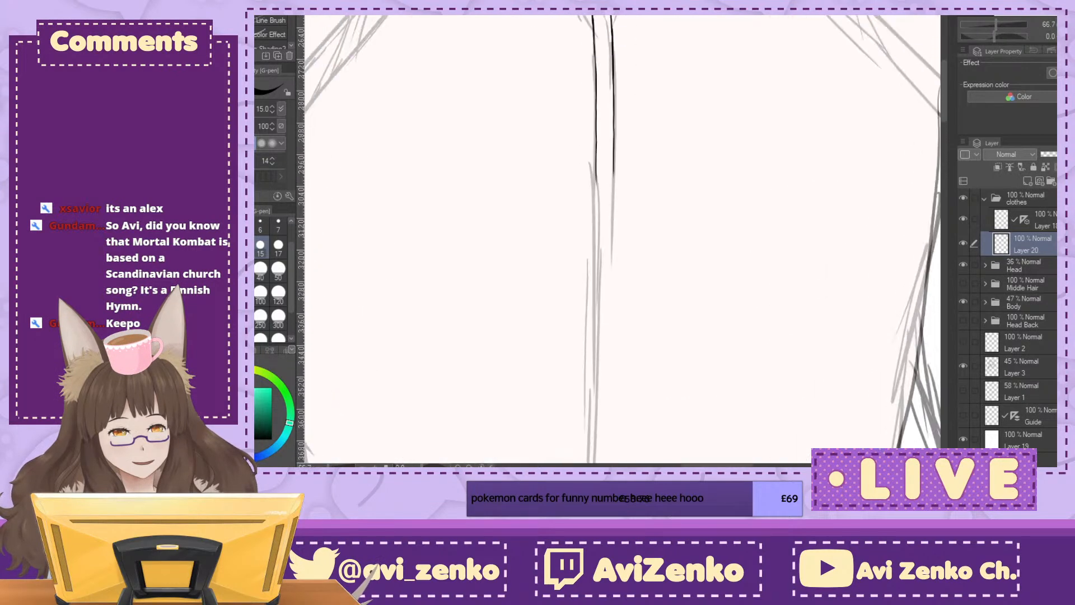
left_click(1033, 302)
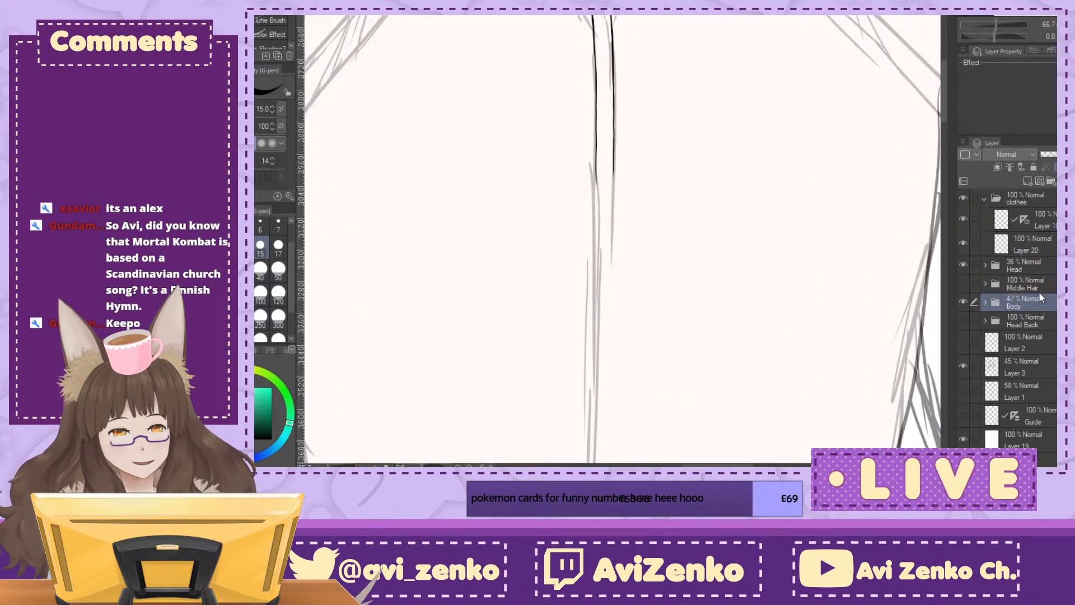
left_click_drag(1059, 154, 1071, 154)
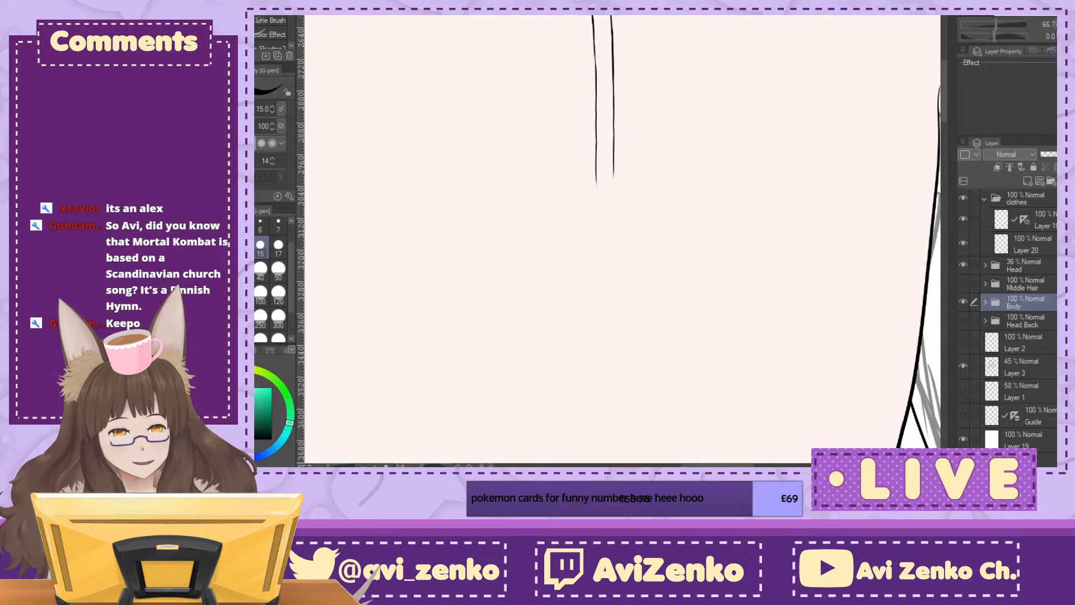
key("ctrl+minus")
key("ctrl+minus")
key("ctrl+minus")
left_click_drag(1070, 154, 1044, 154)
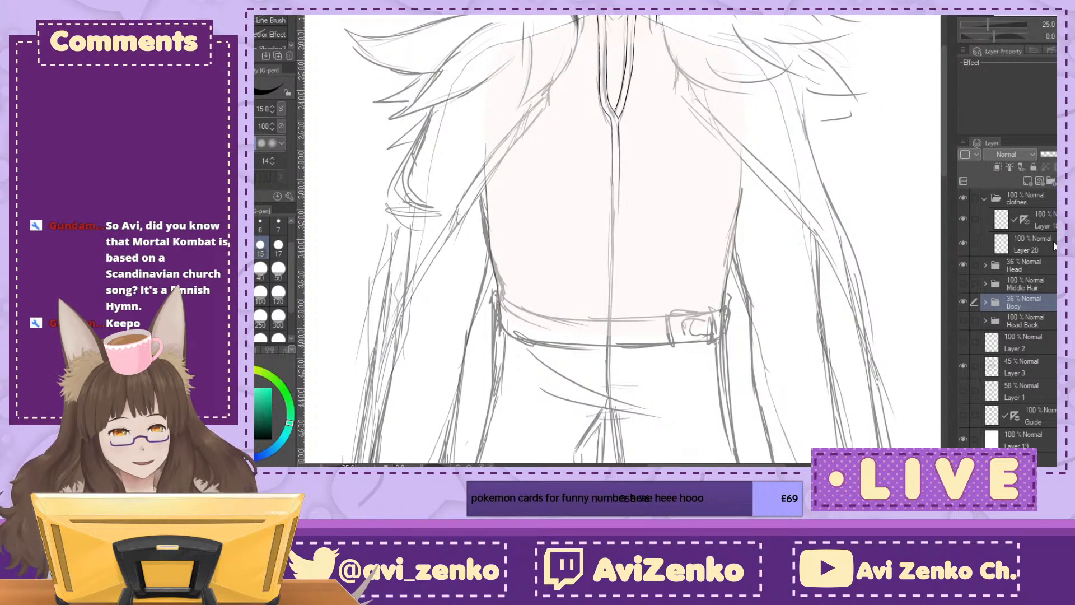
Step: On Layer 20 in the clothes folder, extend both edges of the front strip down over the abdomen
left_click(1030, 244)
key("ctrl+plus")
key("ctrl+plus")
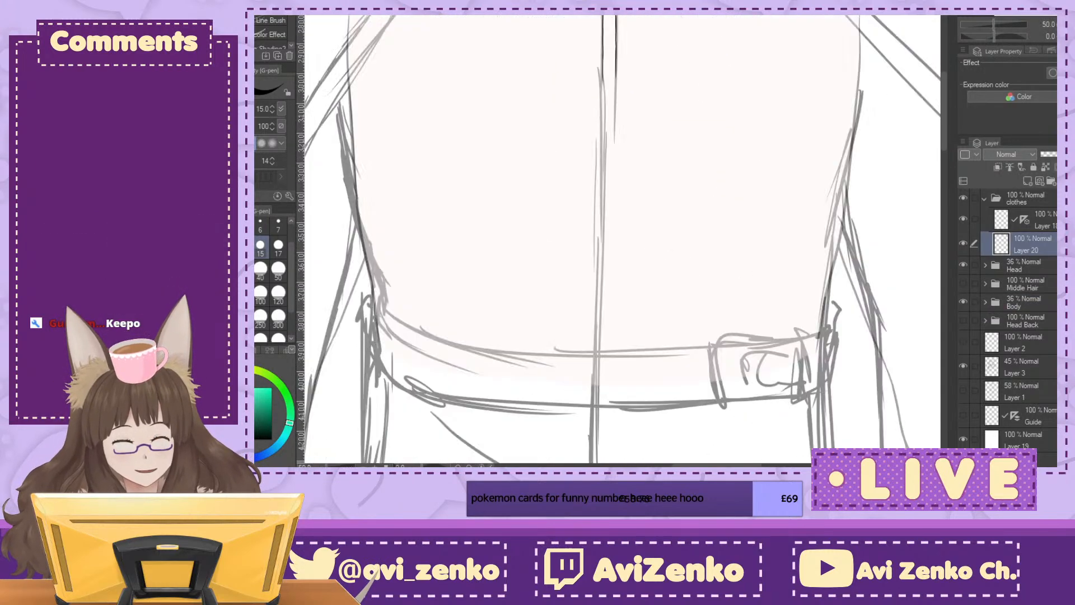
key("ctrl+plus")
key("ctrl+plus")
key("ctrl+plus")
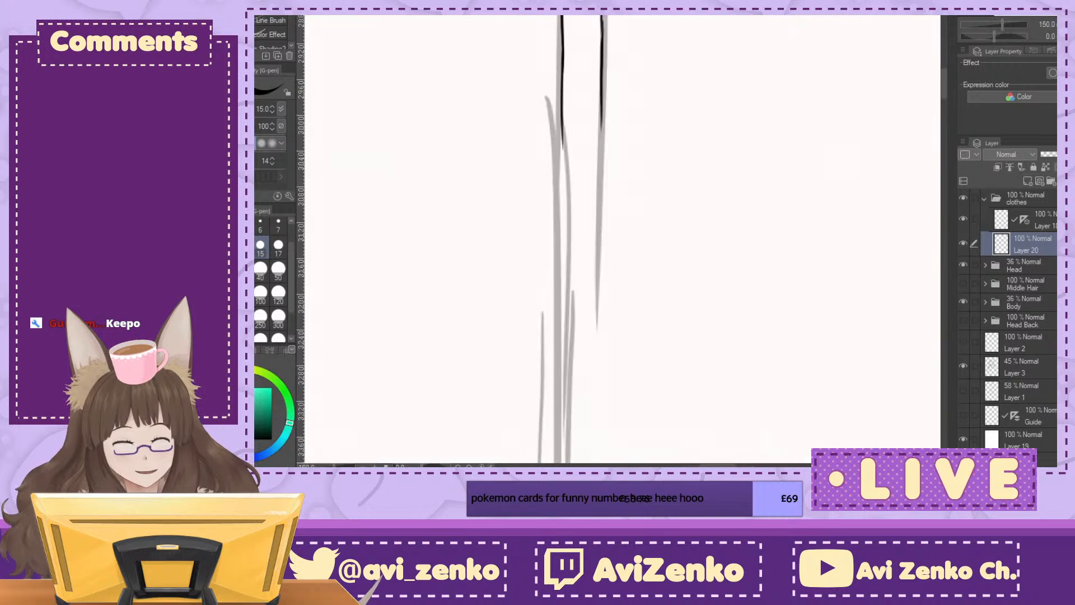
left_click_drag(560, 133, 561, 235)
left_click_drag(603, 95, 596, 241)
left_click_drag(562, 191, 564, 318)
mouse_move(598, 208)
left_mouse_down()
mouse_move(595, 321)
mouse_move(519, 144)
mouse_move(517, 325)
left_mouse_up()
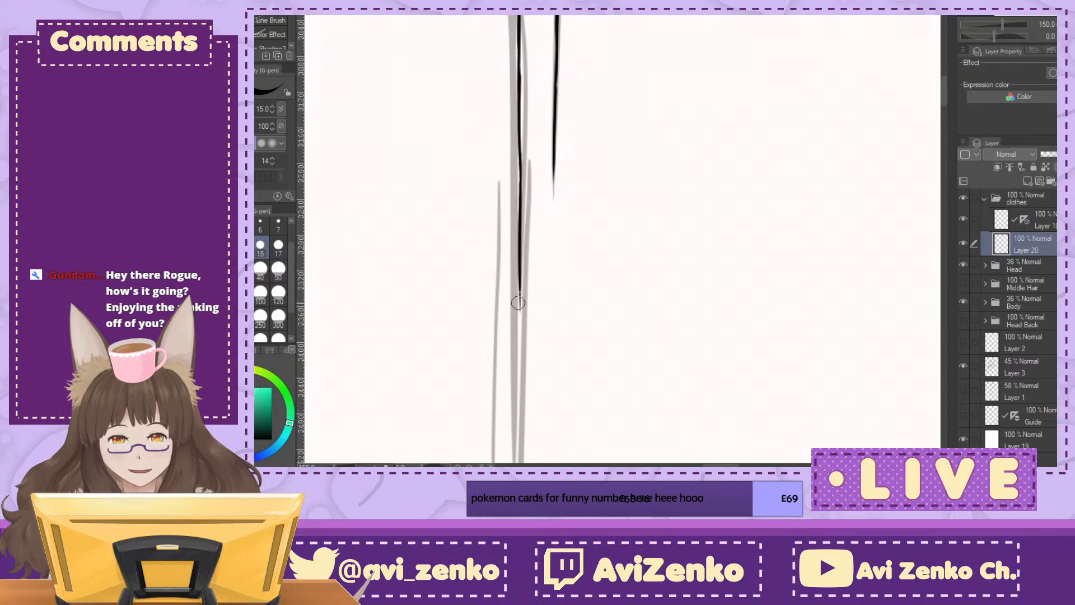
left_click_drag(555, 164, 552, 273)
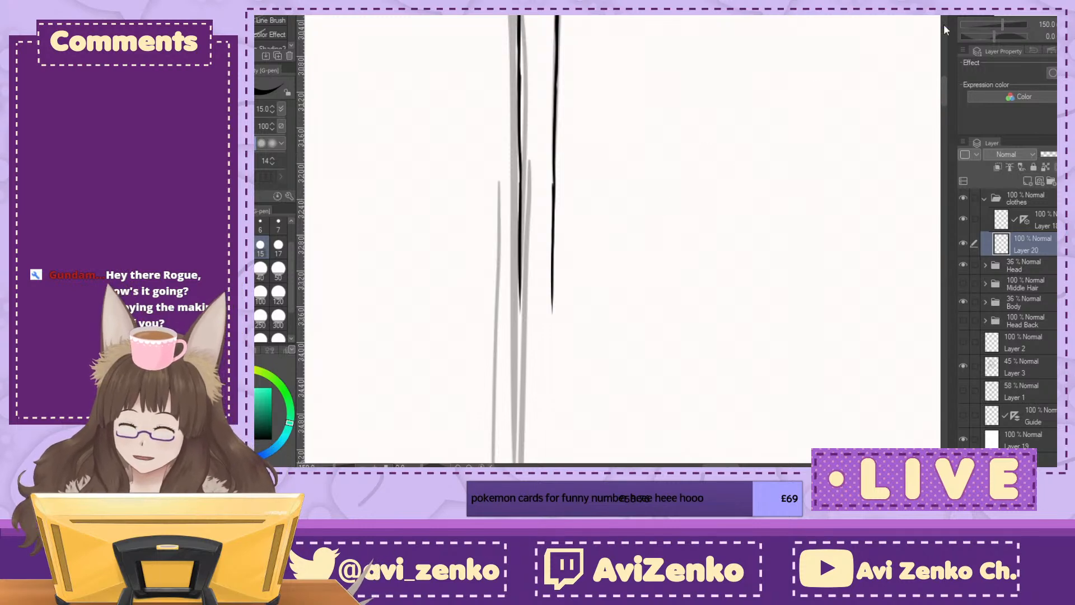
Step: Ink the next short sections of both strip edges toward the waist and check them against the full figure
mouse_move(560, 440)
left_mouse_down()
mouse_move(522, 35)
mouse_move(648, 81)
mouse_move(560, 211)
left_mouse_up()
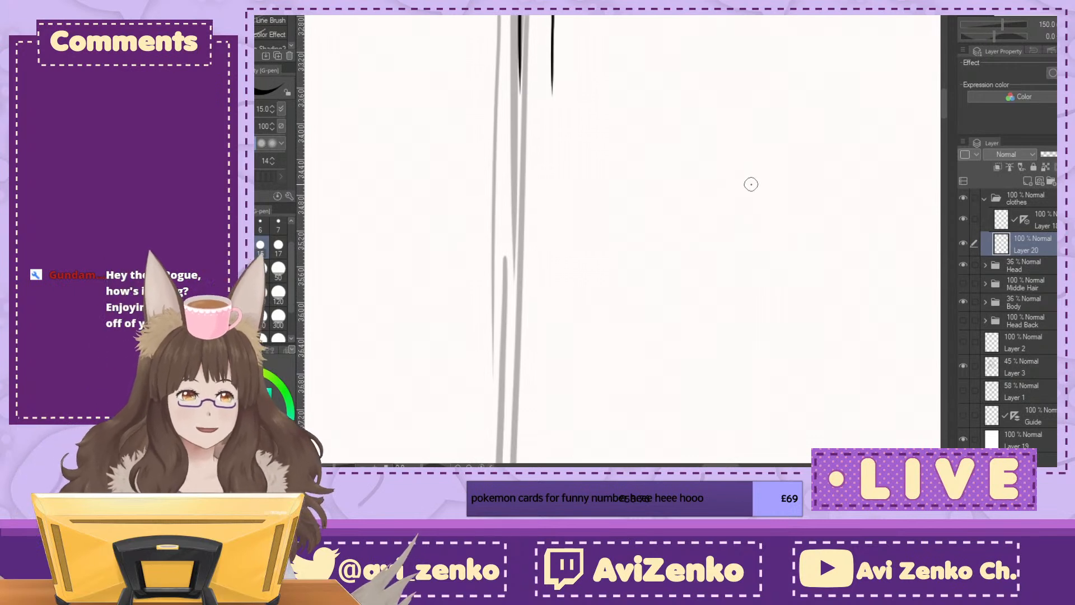
left_click_drag(519, 98, 520, 162)
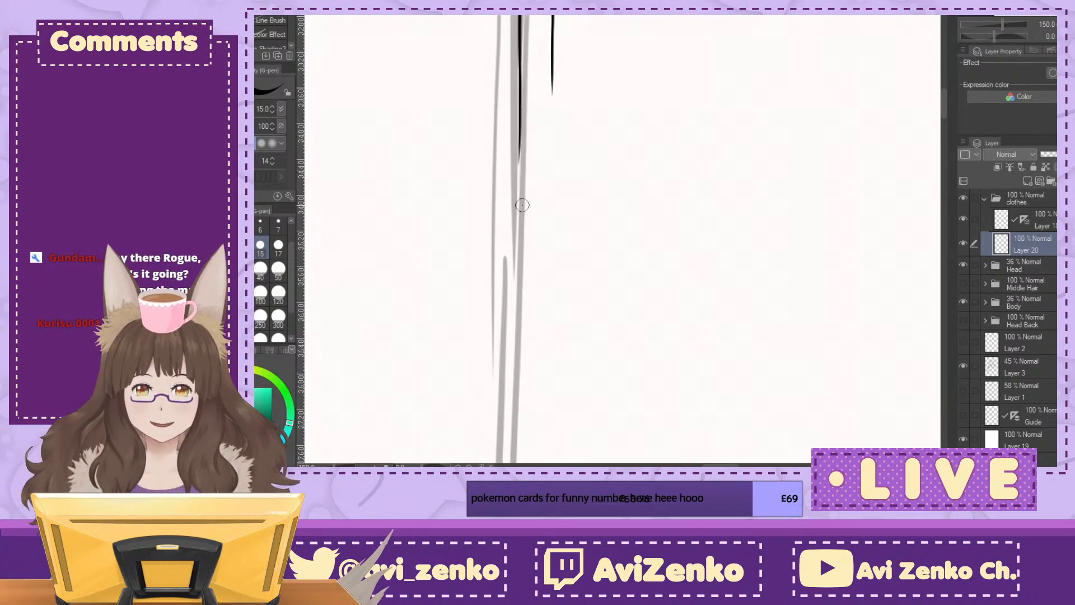
left_click_drag(551, 99, 550, 152)
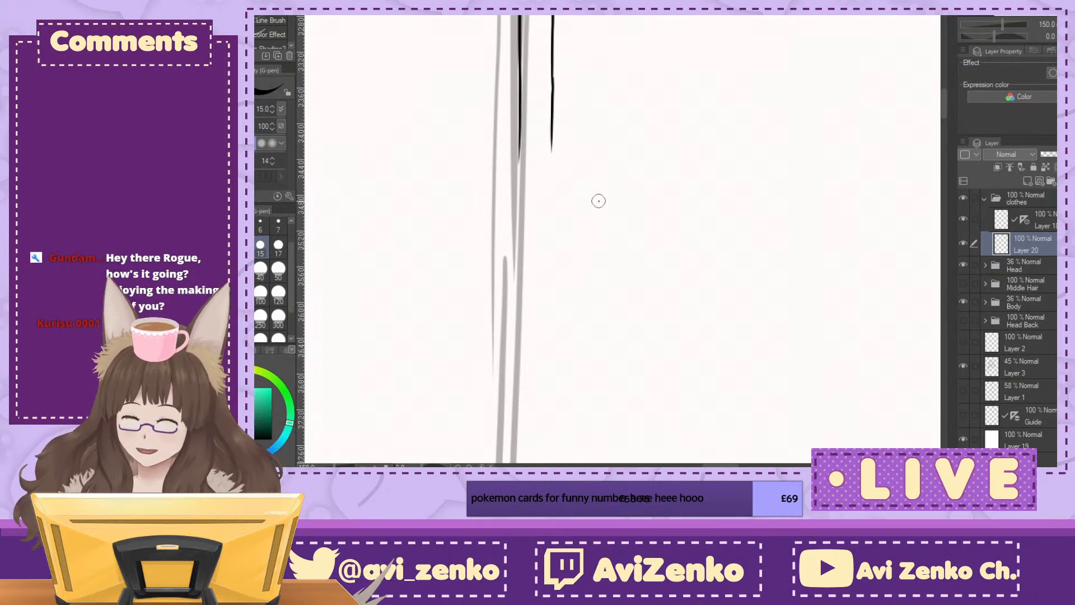
left_click_drag(520, 140, 518, 221)
left_click_drag(553, 119, 551, 207)
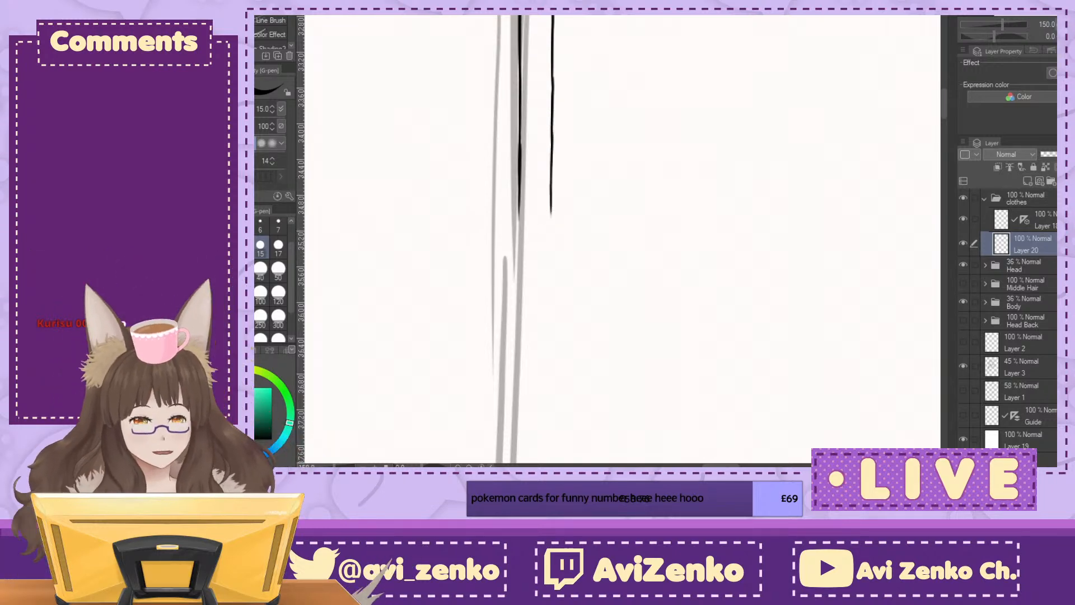
key("ctrl+minus")
key("ctrl+minus")
left_click_drag(559, 459, 637, 417)
key("ctrl+minus")
key("ctrl+minus")
key("ctrl+minus")
key("ctrl+minus")
key("ctrl+minus")
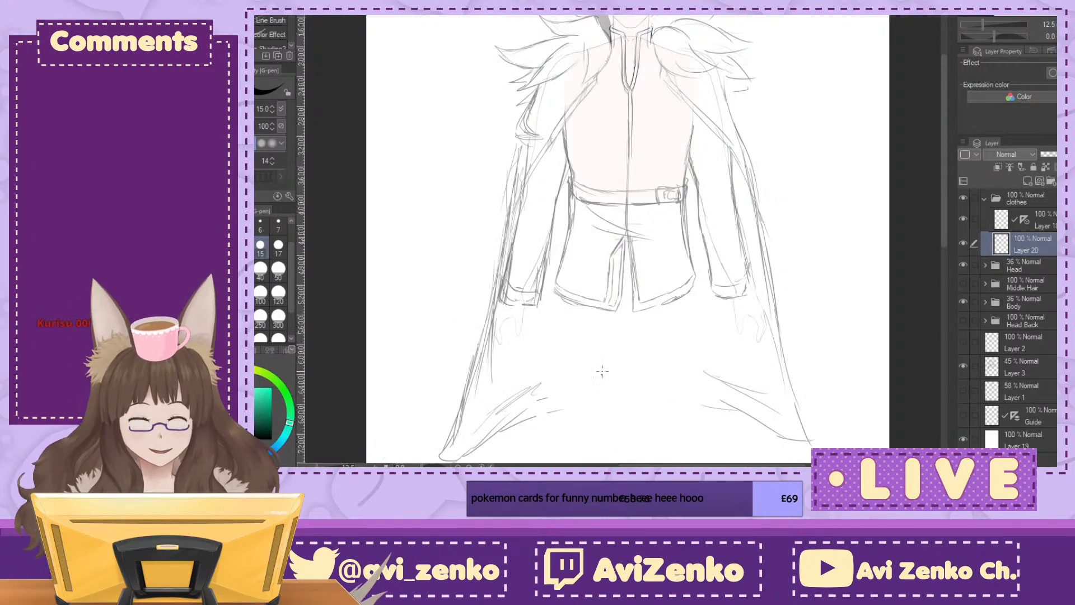
Step: Ink a further section of the front strip's left edge down the abdomen over the sketch line
left_click_drag(798, 341, 787, 319)
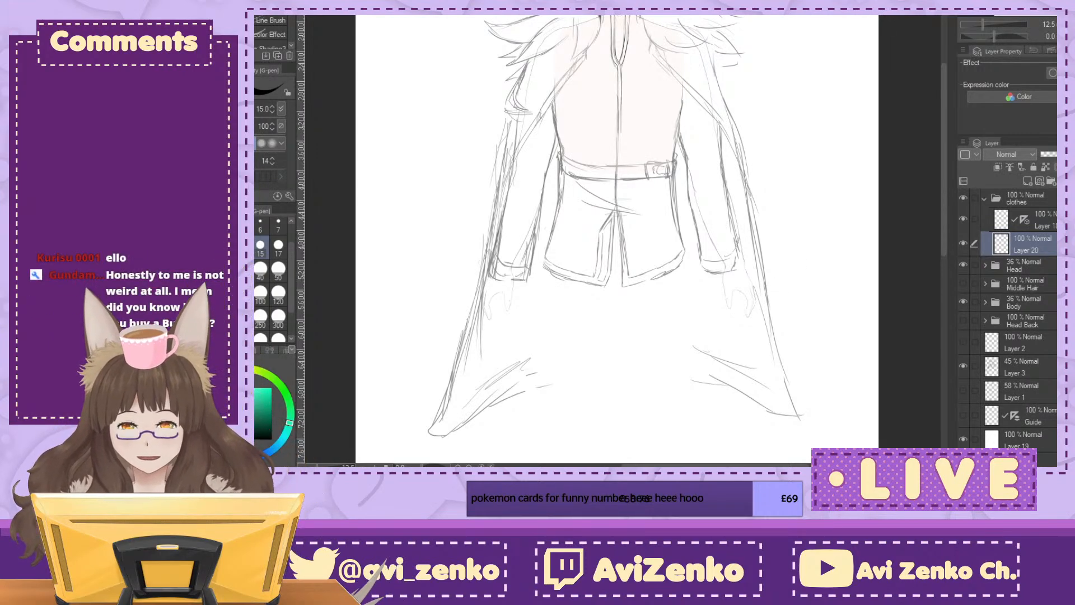
key("ctrl+plus")
key("ctrl+plus")
key("ctrl+plus")
key("ctrl+plus")
key("ctrl+plus")
left_click_drag(615, 140, 635, 416)
key("ctrl+plus")
key("ctrl+plus")
key("ctrl+plus")
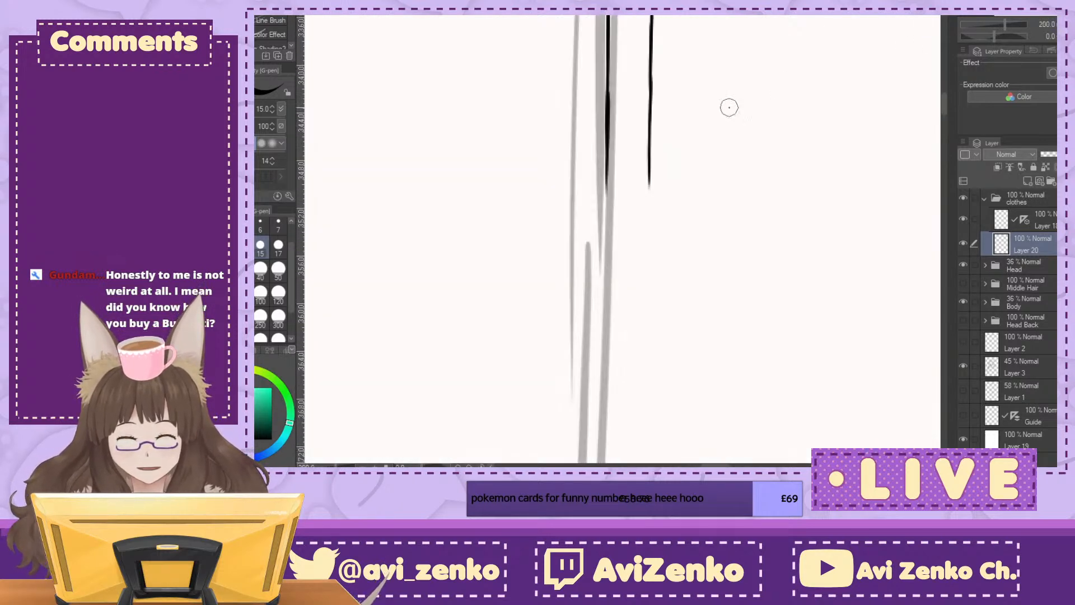
left_click_drag(605, 178, 606, 338)
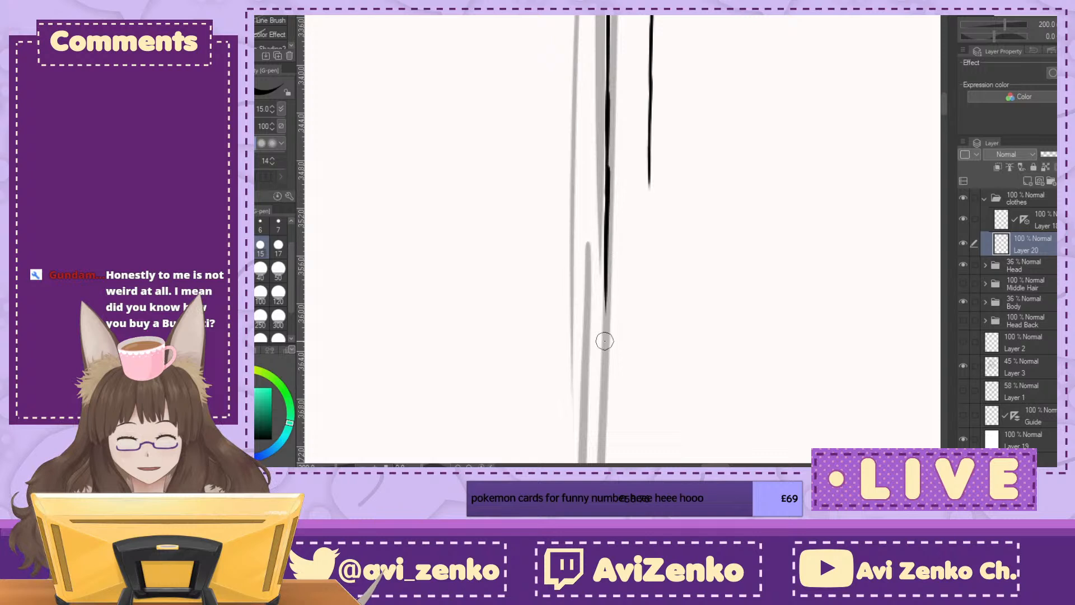
Step: Erase the thick overlap on the strip's left edge and redraw that join as a clean line
key("e")
left_click_drag(616, 87, 615, 219)
left_click_drag(618, 128, 616, 317)
key("p")
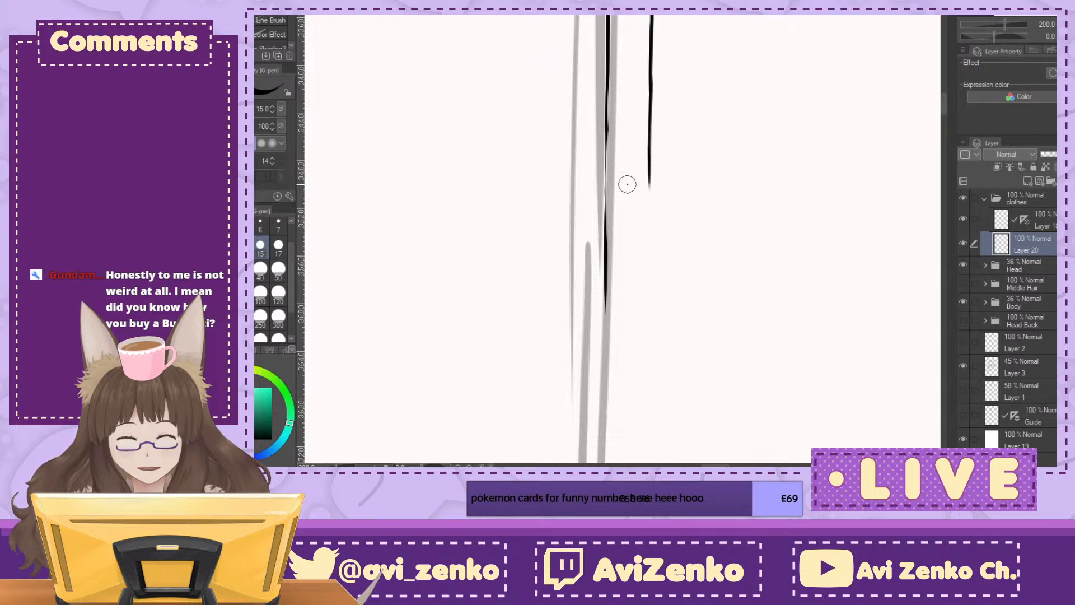
left_click_drag(608, 128, 606, 222)
Step: Extend the strip's right edge level with the left, and lengthen both edges further toward the belt
left_click_drag(646, 176, 647, 296)
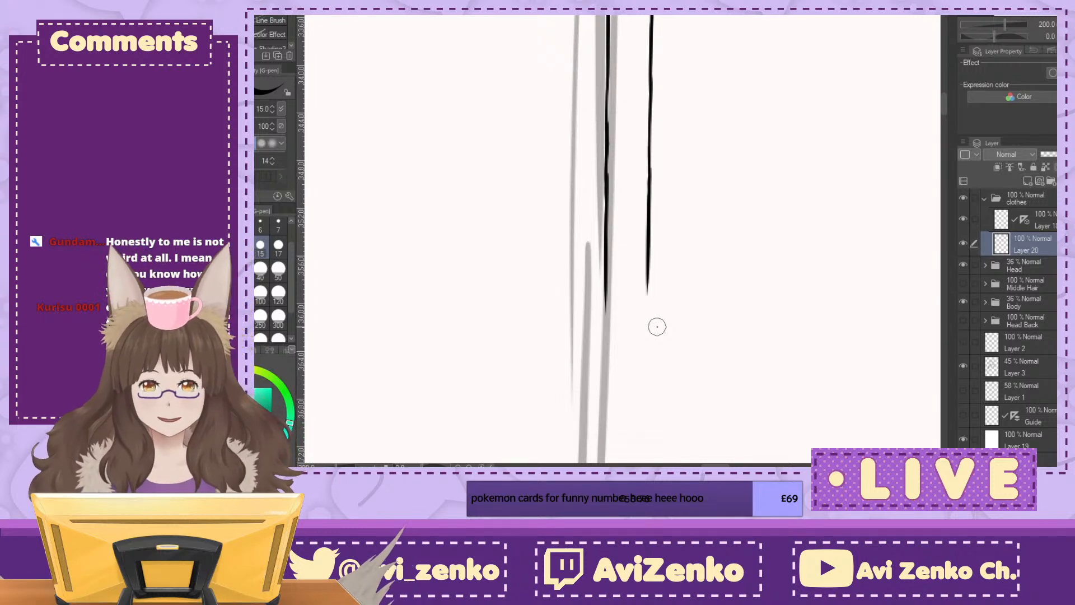
left_click_drag(606, 252, 604, 354)
left_click_drag(650, 257, 646, 360)
scroll(623, 241, "up", 5)
scroll(622, 241, "down", 5)
scroll(622, 241, "right", 3)
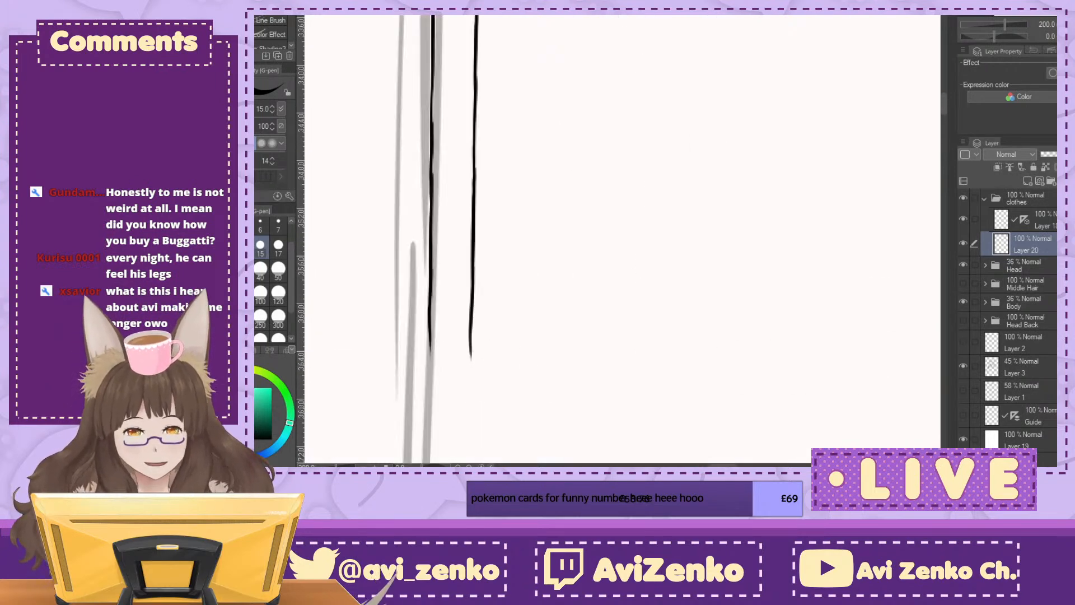
key("ctrl+minus")
key("ctrl+minus")
key("ctrl+minus")
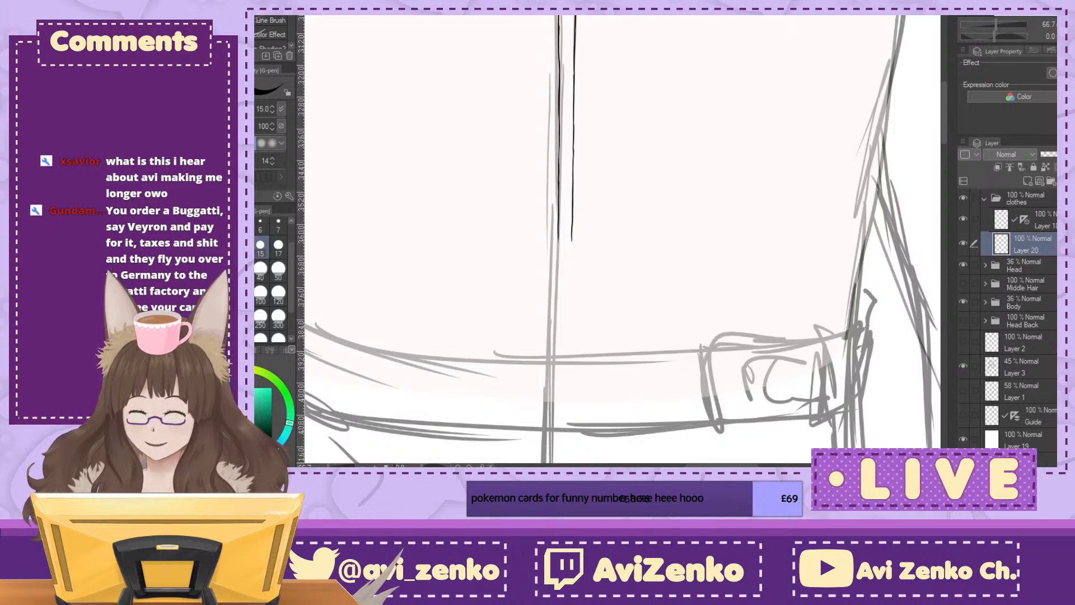
Step: Switch to the fox-eared character drawing and show the PNG Avi Copy layer to compare the head with its reference
key("ctrl+Tab")
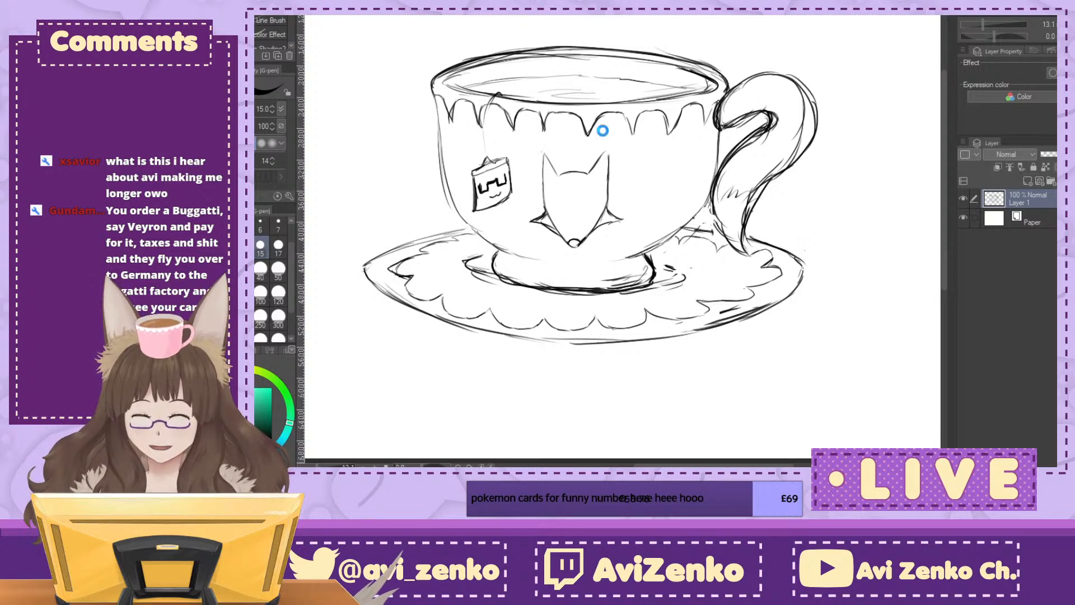
key("ctrl+Tab")
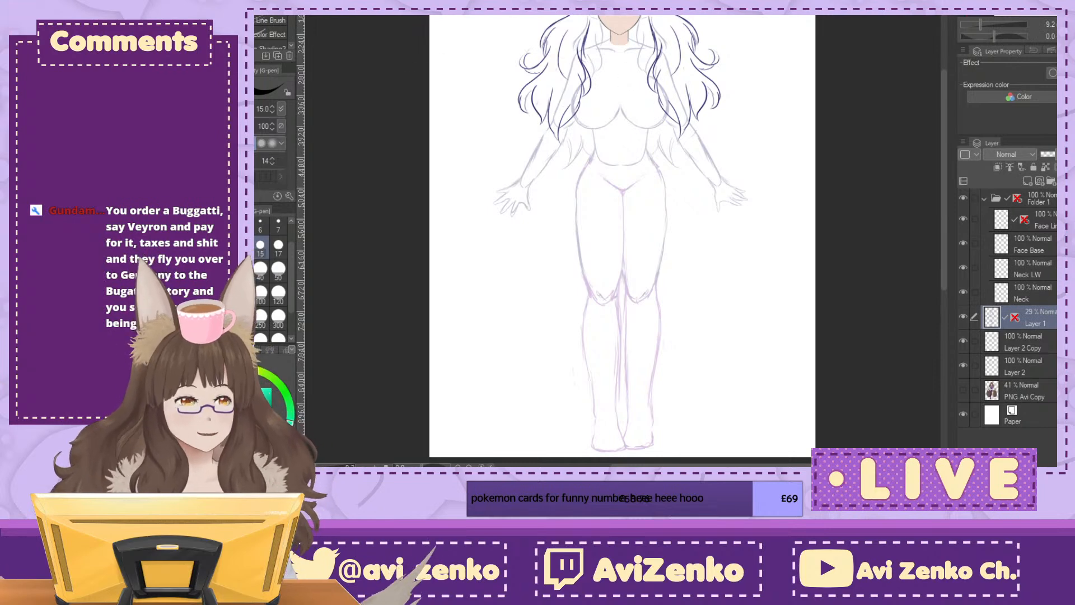
key("ctrl+plus")
key("ctrl+plus")
key("ctrl+plus")
left_click_drag(622, 20, 619, 459)
left_click_drag(619, 347, 625, 390)
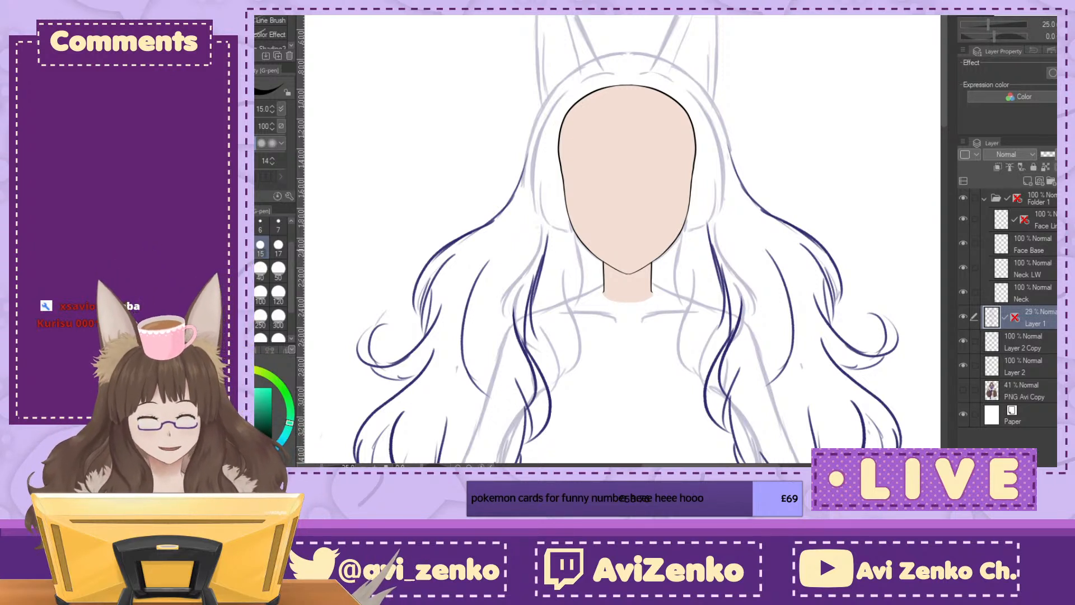
left_click(963, 390)
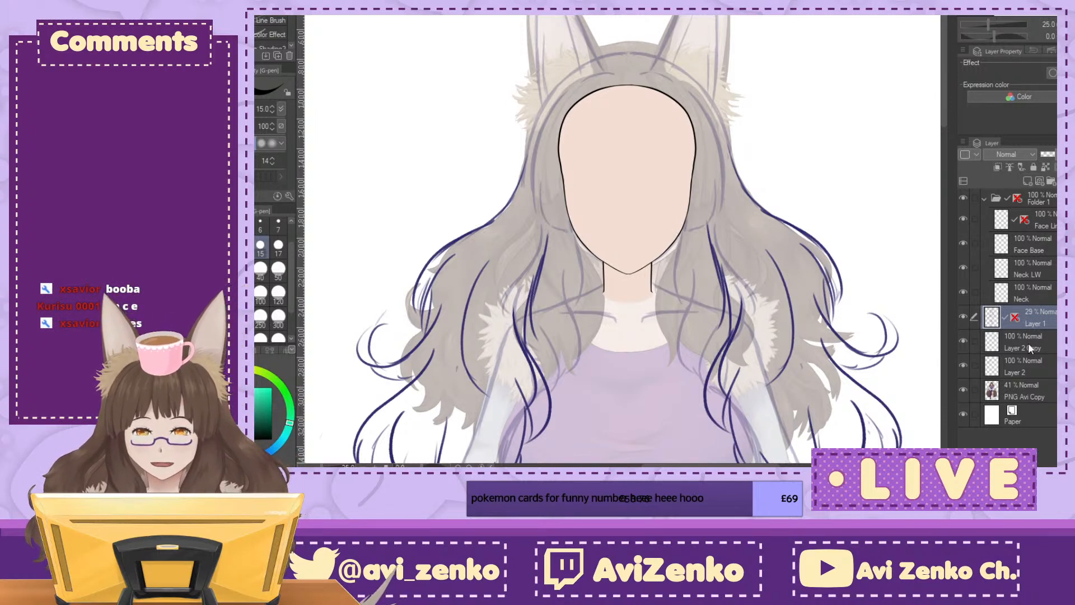
left_click(963, 391)
left_click(963, 391)
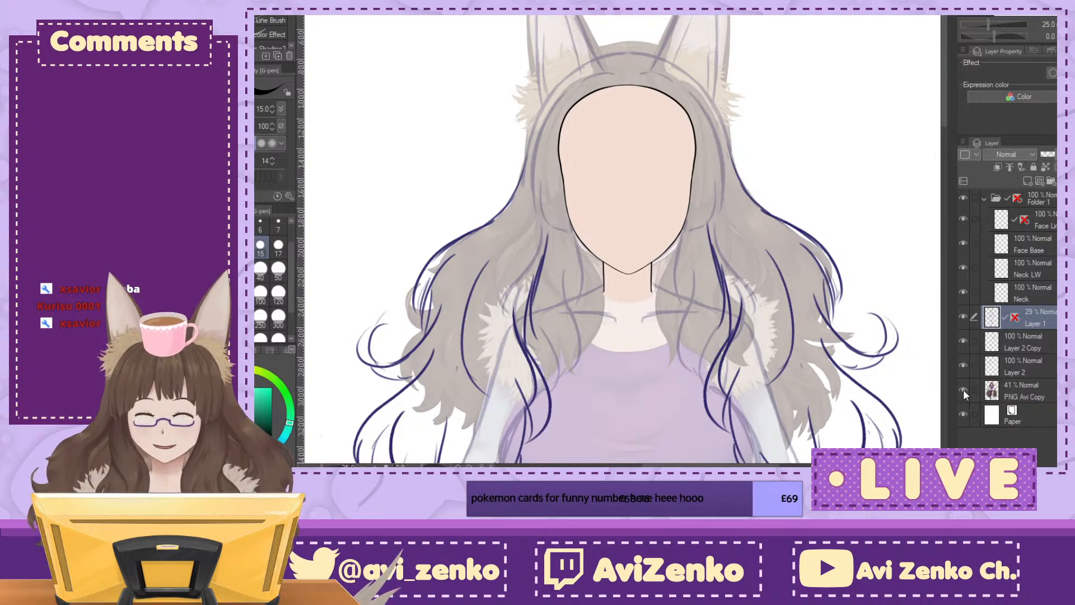
Step: Move the PNG Avi Copy reference aside to view its face, put it back under the sketch and hide it
left_click(1007, 390)
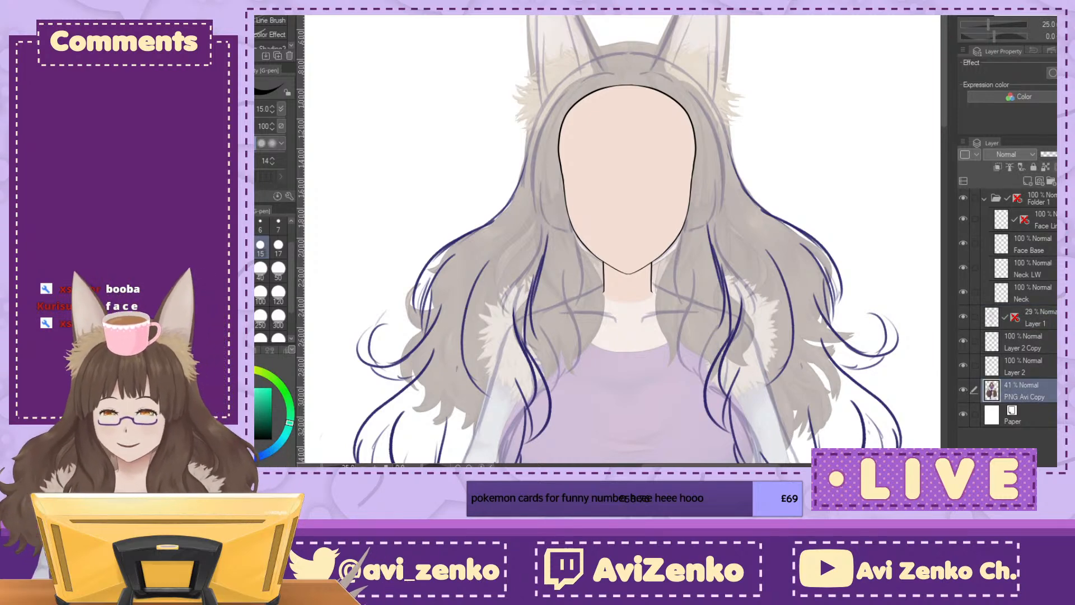
key("k")
left_click_drag(727, 285, 588, 241)
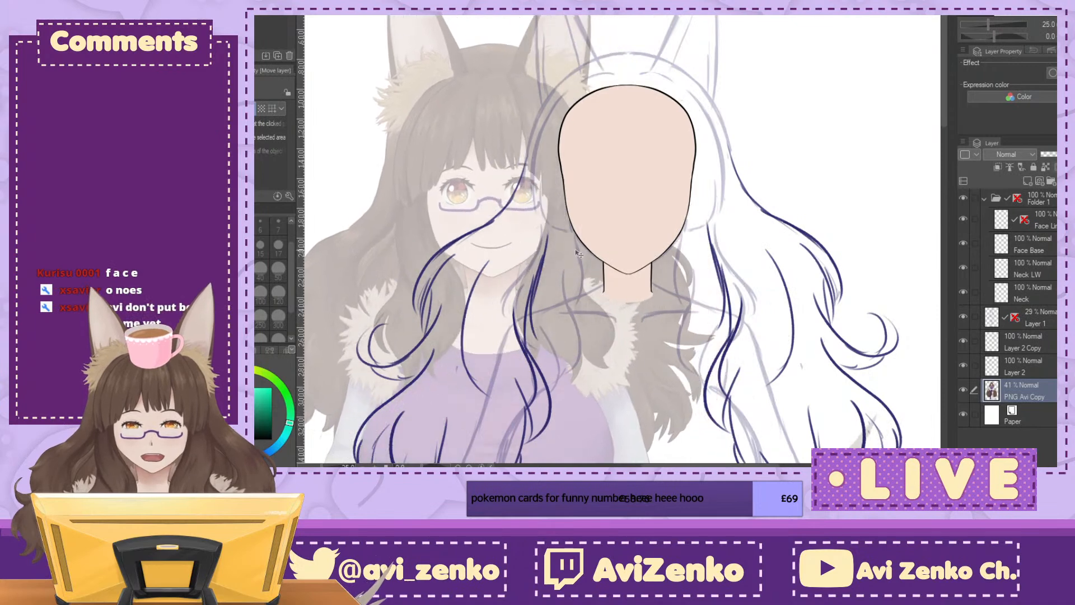
mouse_move(623, 278)
left_mouse_down()
mouse_move(706, 299)
mouse_move(744, 289)
left_mouse_up()
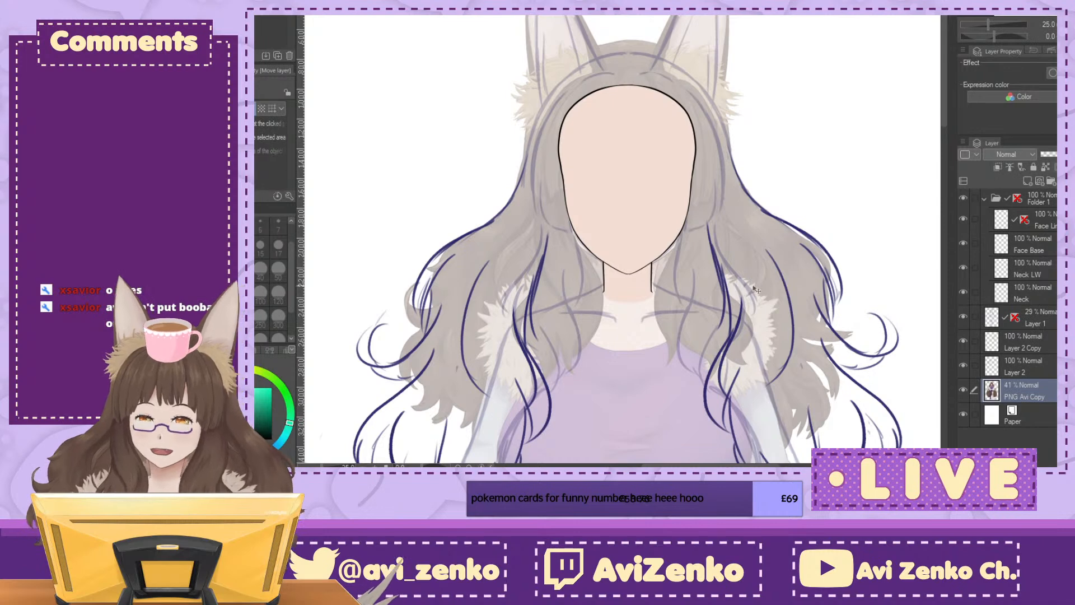
left_click_drag(857, 192, 807, 241)
left_click(964, 391)
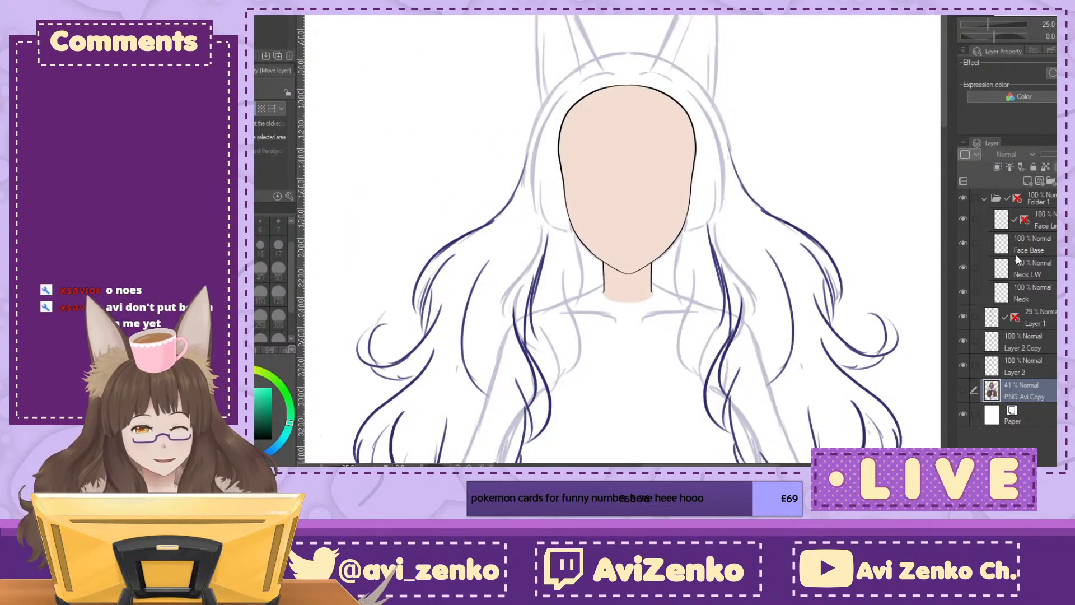
Step: Toggle the visibility of Layer 2 Copy and Layer 2 repeatedly to compare the two body sketches
left_click(963, 339)
left_click(962, 340)
left_click(962, 340)
left_click(963, 340)
left_click(964, 367)
left_click(964, 366)
left_click(965, 365)
left_click(965, 365)
left_click(965, 365)
left_click(965, 365)
left_click(965, 343)
left_click(965, 363)
left_click(965, 342)
left_click(965, 363)
left_click(963, 342)
left_click(967, 361)
left_click(966, 361)
left_click(965, 347)
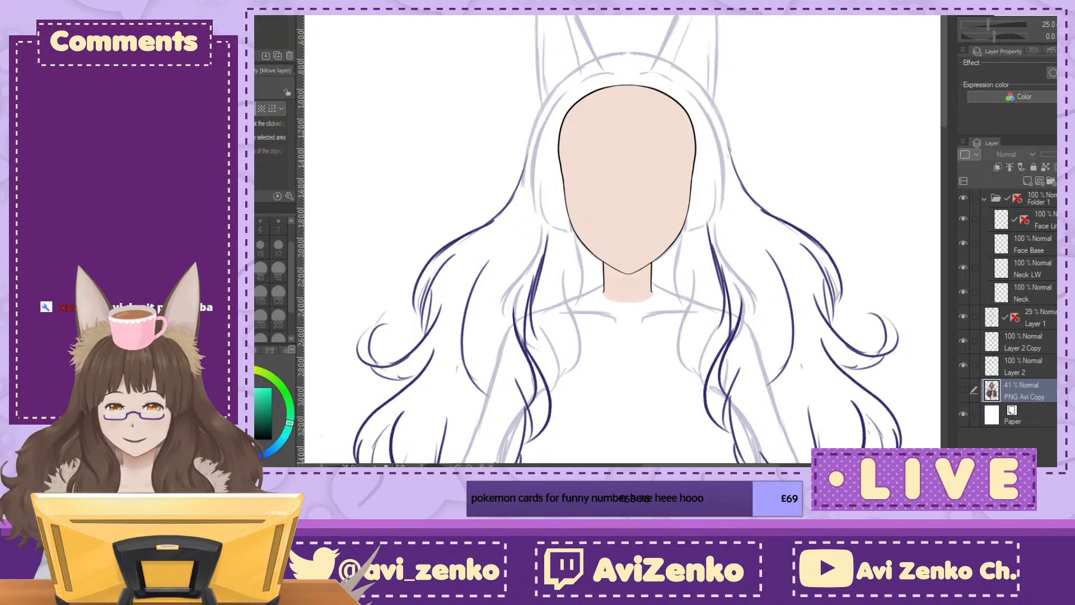
Step: Switch to the teacup sketch and examine the fox face and the teabag tag up close
key("ctrl+Tab")
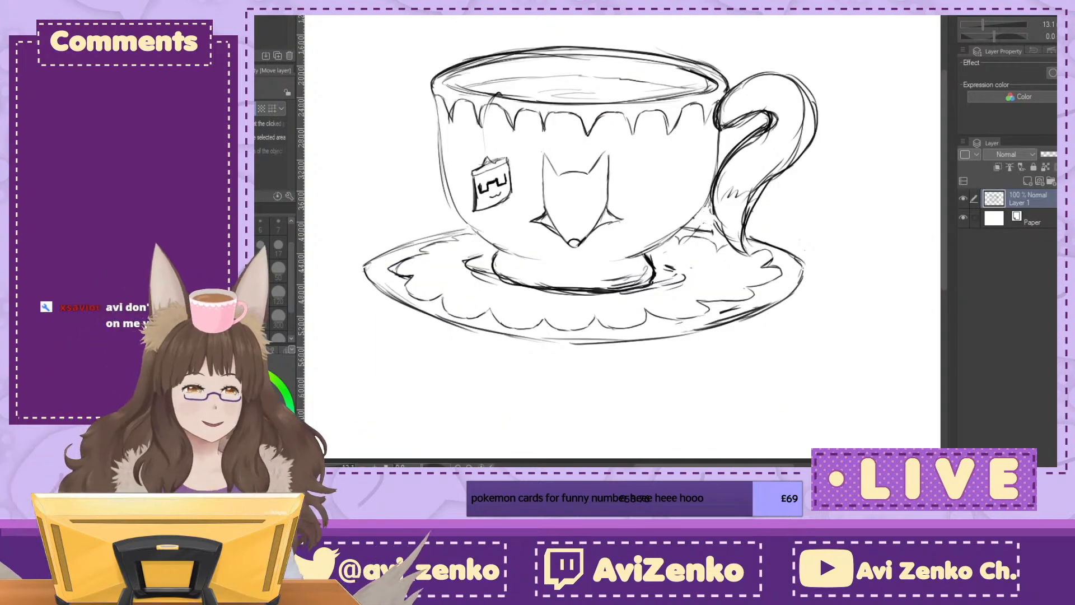
left_click_drag(593, 195, 625, 225)
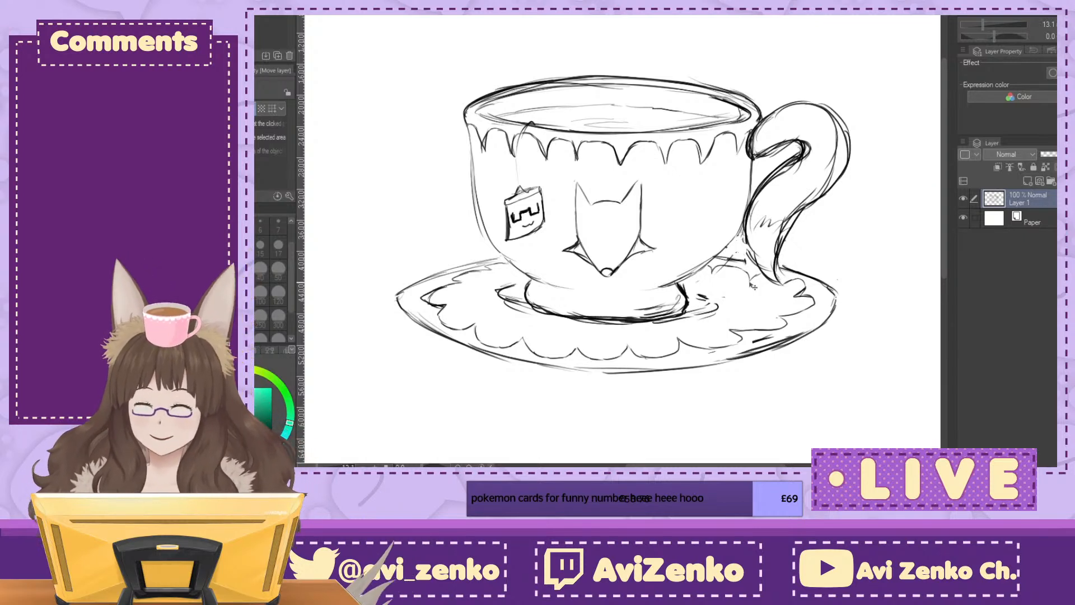
mouse_move(837, 297)
left_mouse_down()
mouse_move(750, 316)
mouse_move(827, 286)
left_mouse_up()
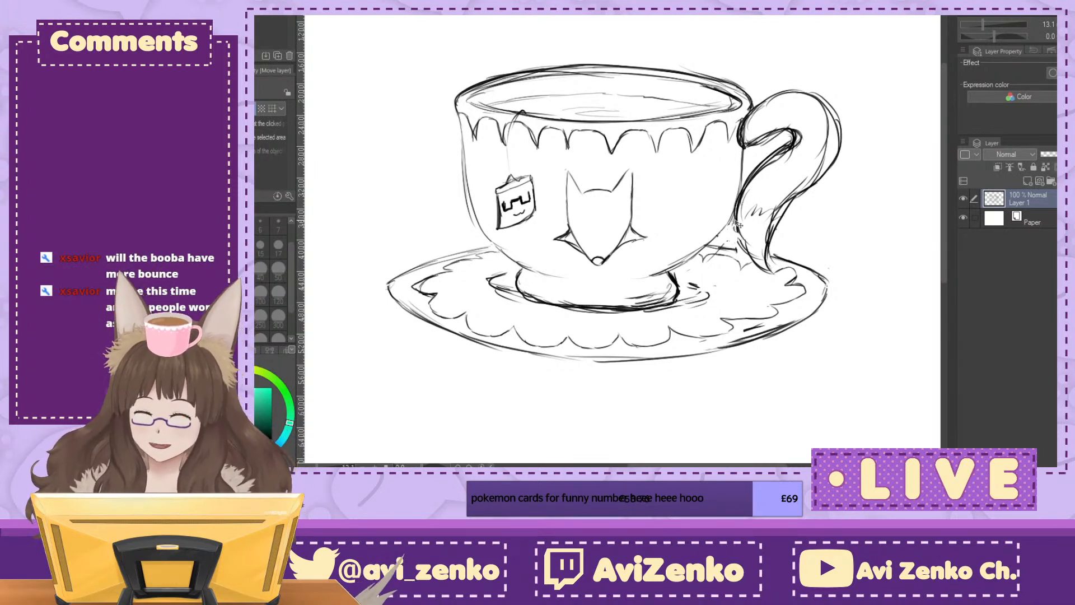
key("ctrl+plus")
key("ctrl+plus")
key("ctrl+plus")
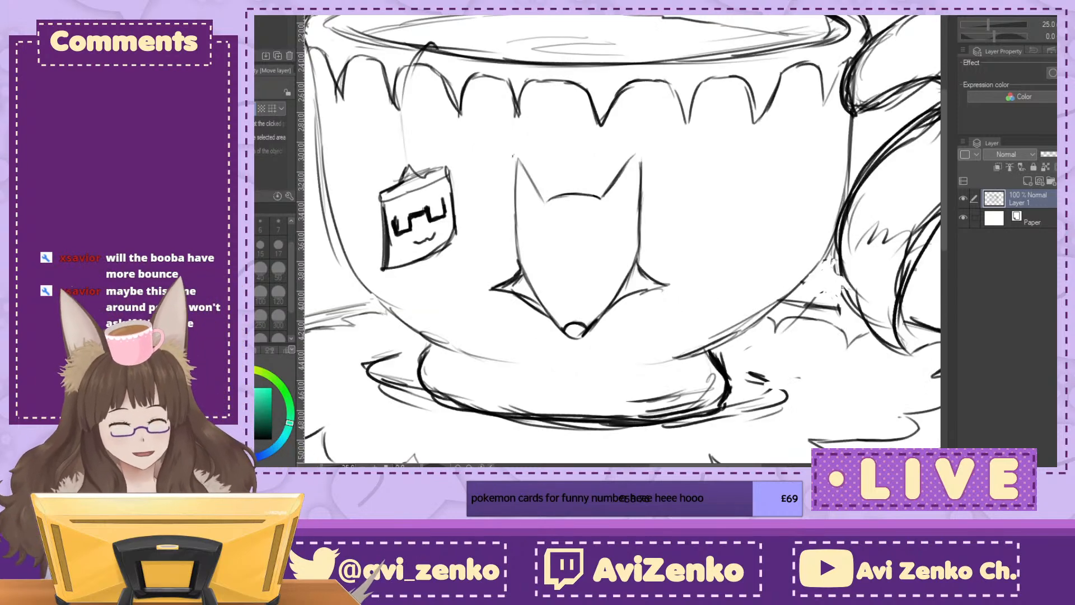
left_click_drag(470, 225, 773, 226)
left_click_drag(647, 275, 593, 324)
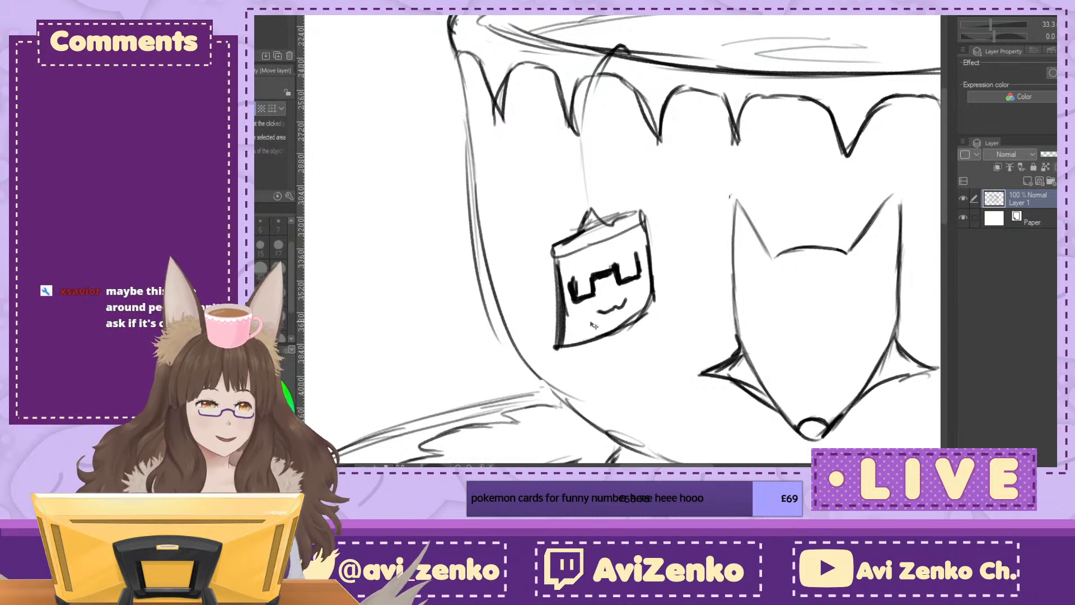
Step: Switch to the beach group sketch and hide the 3D drawing figure in Folder 2 to examine the rough characters
key("ctrl+Tab")
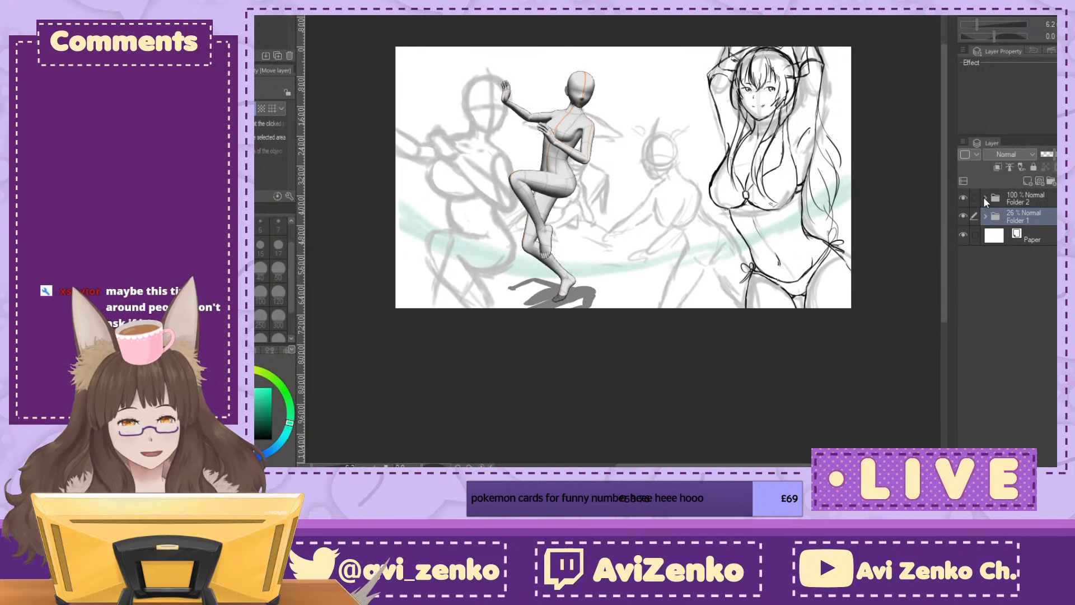
left_click(985, 199)
left_click(963, 236)
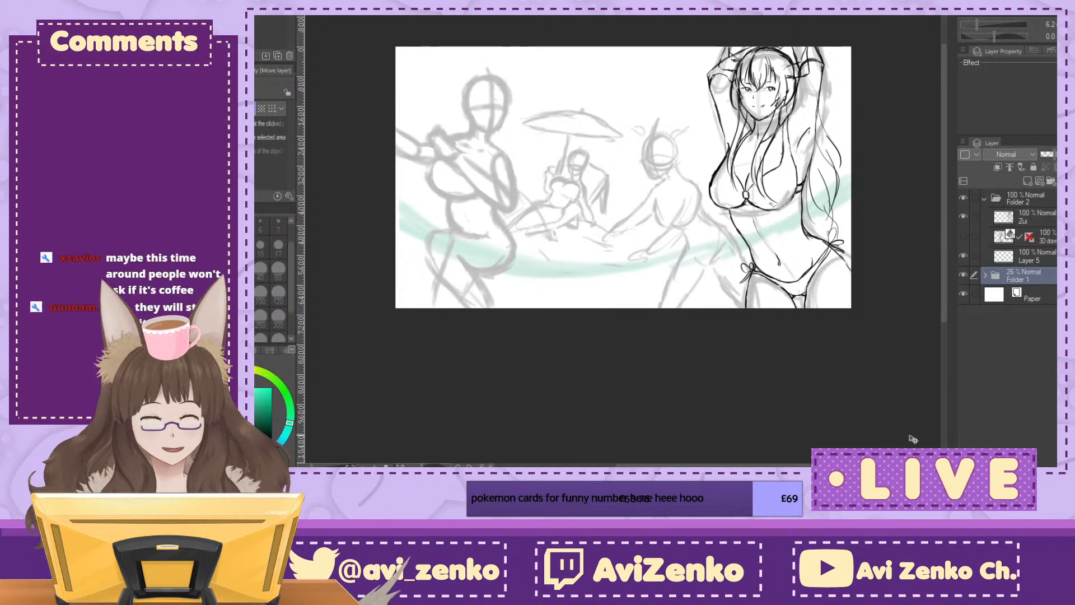
left_click(963, 236)
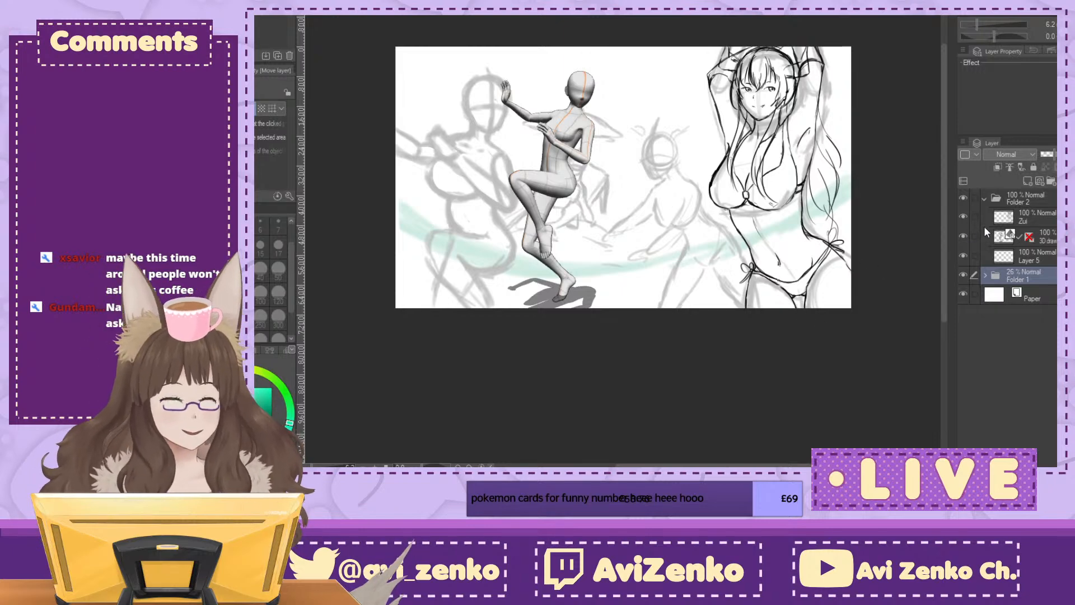
left_click(962, 236)
key("ctrl+plus")
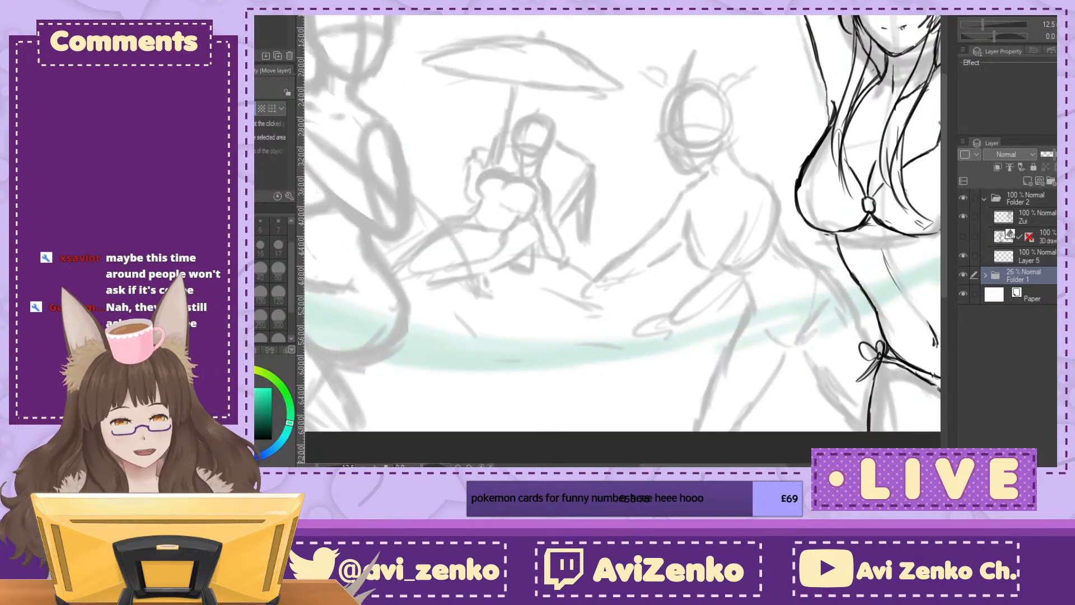
left_click_drag(623, 235, 584, 238)
left_click_drag(979, 25, 979, 24)
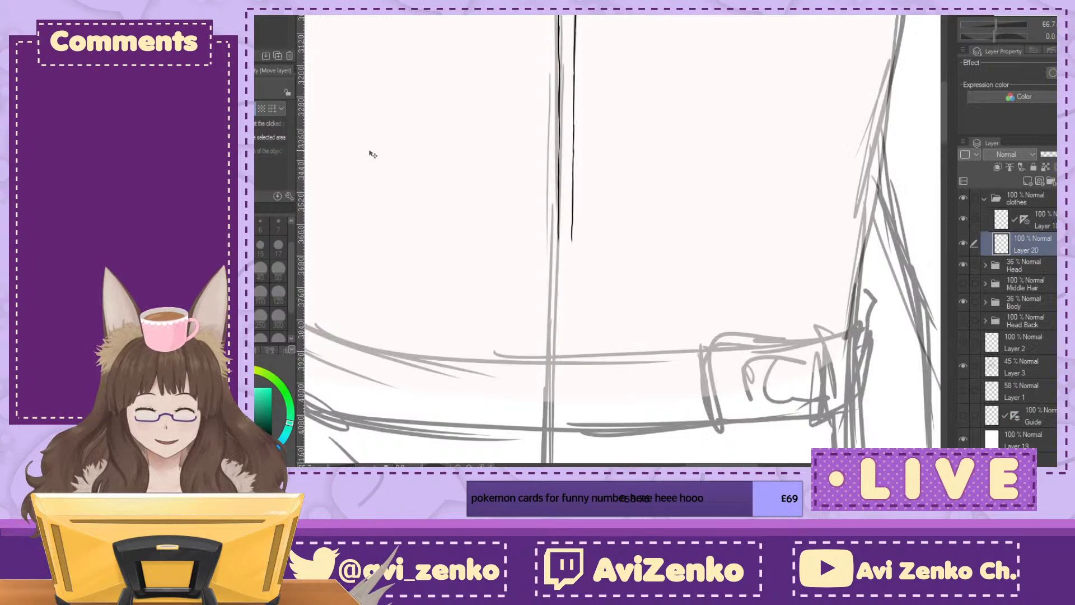
Step: With the G-pen on the clothes drawing's Layer 20, ink both strip edges down to just above the belt
key("p")
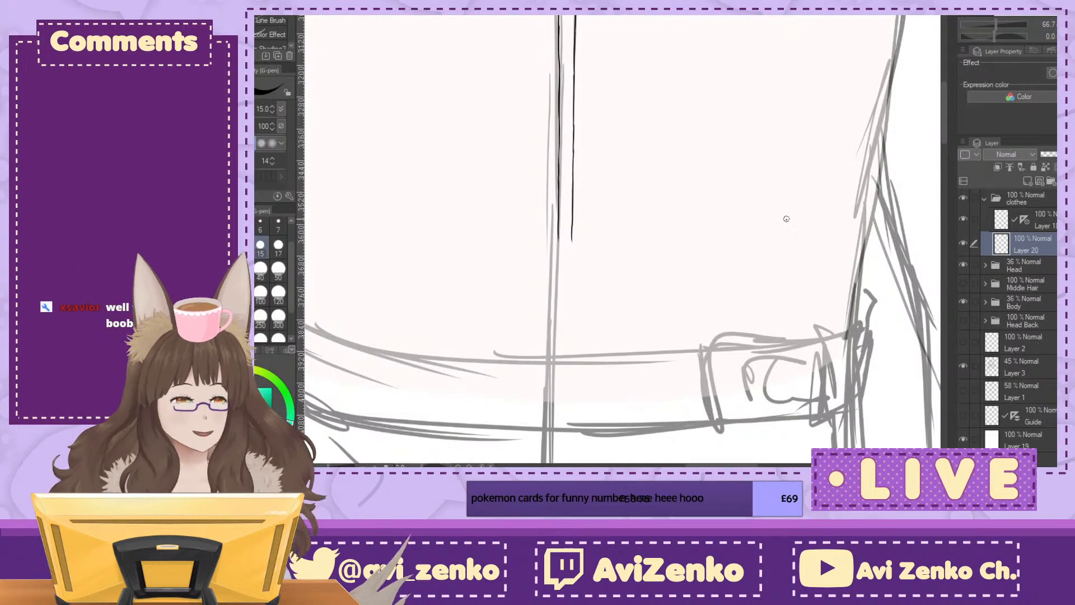
mouse_move(787, 224)
left_mouse_down()
mouse_move(767, 106)
mouse_move(807, 92)
left_mouse_up()
key("ctrl+plus")
key("ctrl+plus")
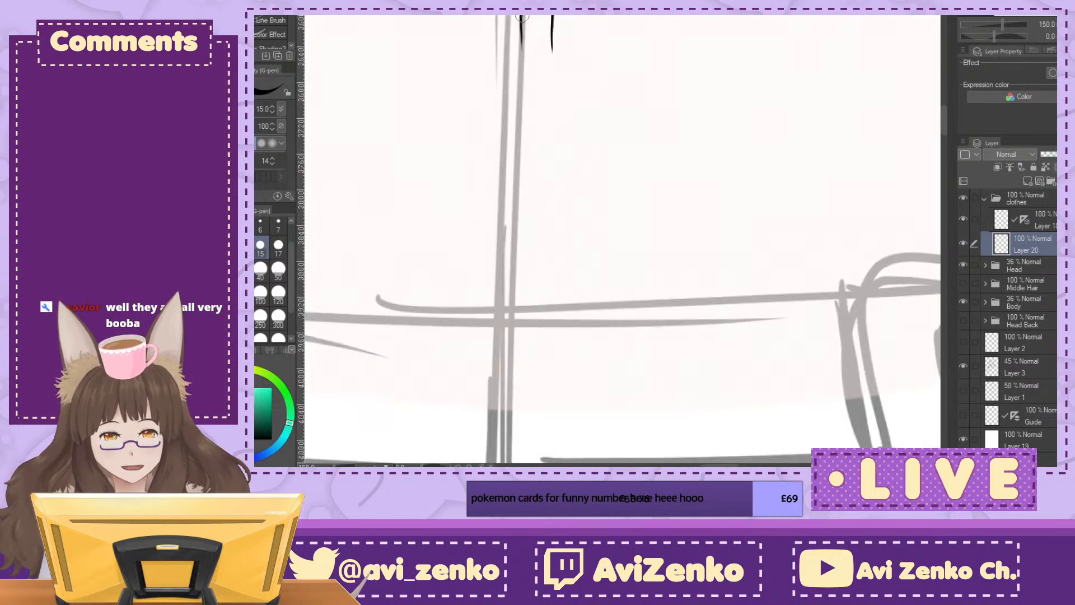
left_click_drag(521, 24, 520, 159)
mouse_move(546, 59)
left_mouse_down()
mouse_move(552, 23)
mouse_move(552, 126)
mouse_move(551, 90)
mouse_move(541, 150)
mouse_move(519, 130)
mouse_move(517, 244)
left_mouse_up()
left_click_drag(550, 157, 548, 261)
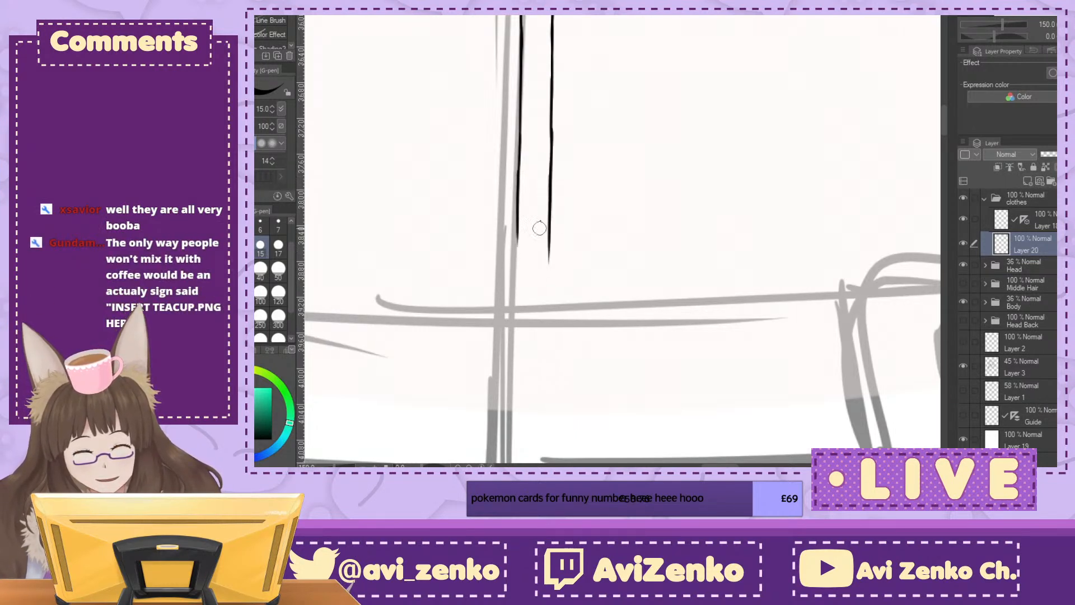
Step: Ink the last sections of both strip edges down to the belt's upper line and check them against the torso
left_click_drag(520, 207, 515, 328)
left_click_drag(550, 250, 551, 330)
key("ctrl+minus")
key("ctrl+minus")
key("ctrl+minus")
key("ctrl+minus")
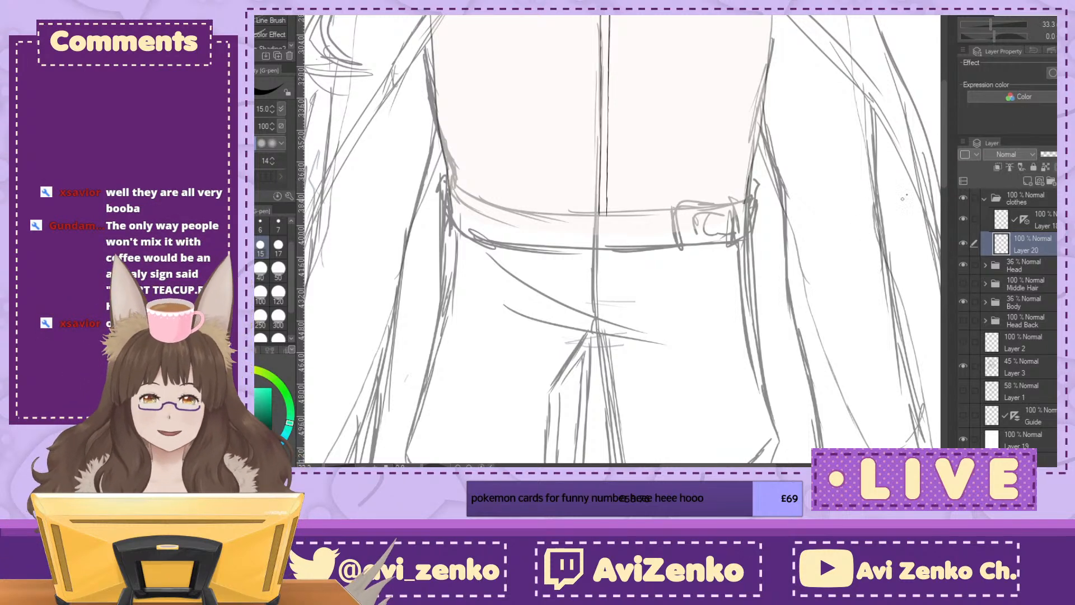
Step: Re-ink the lower part of the strip's right edge and erase along its outer side
key("ctrl+plus")
key("ctrl+plus")
key("ctrl+plus")
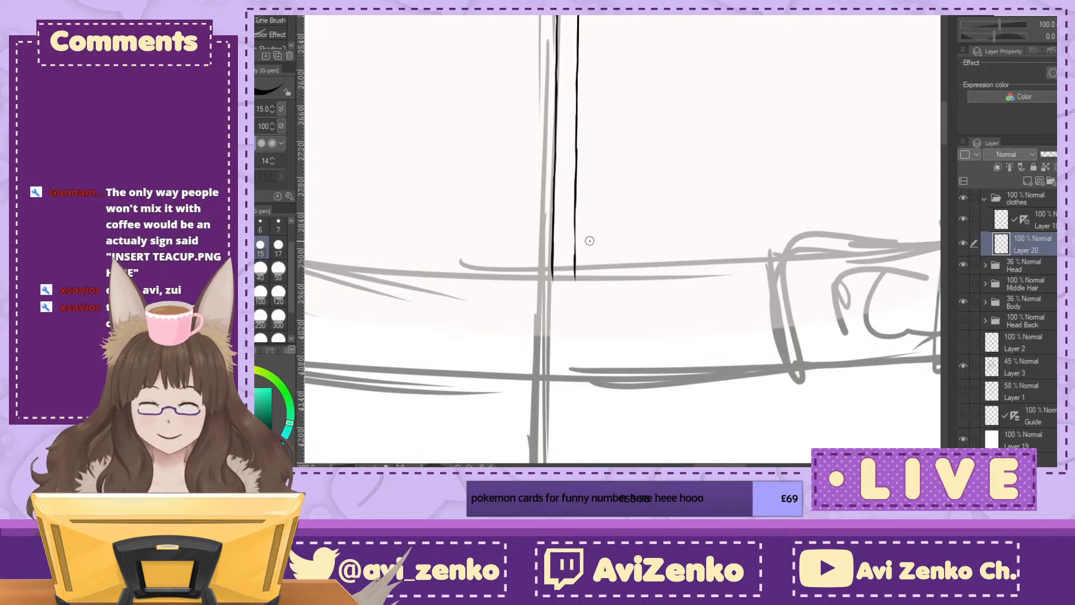
key("ctrl+plus")
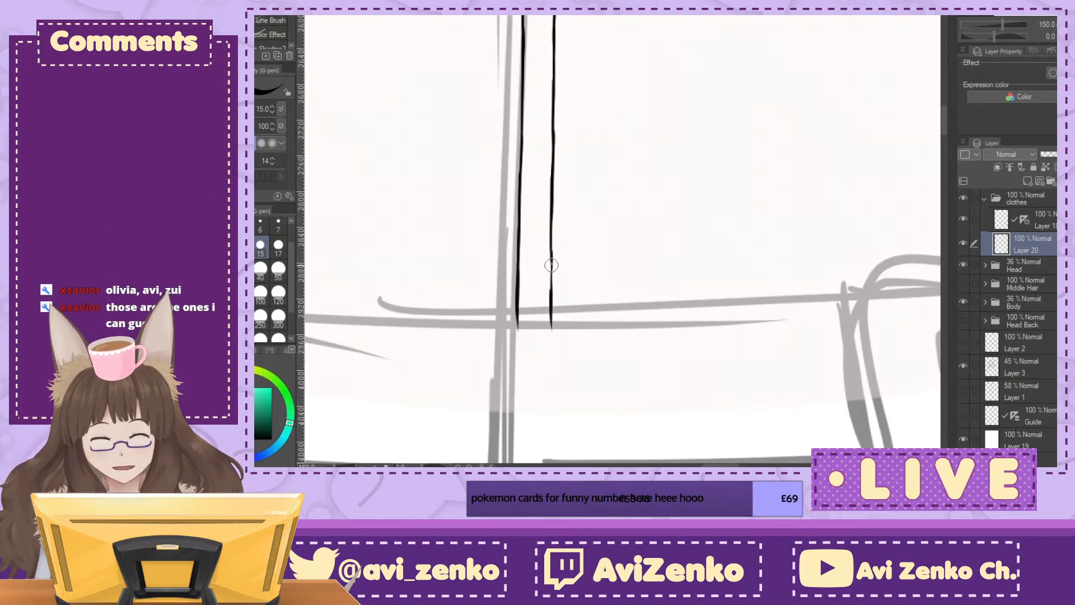
left_click_drag(552, 213, 553, 326)
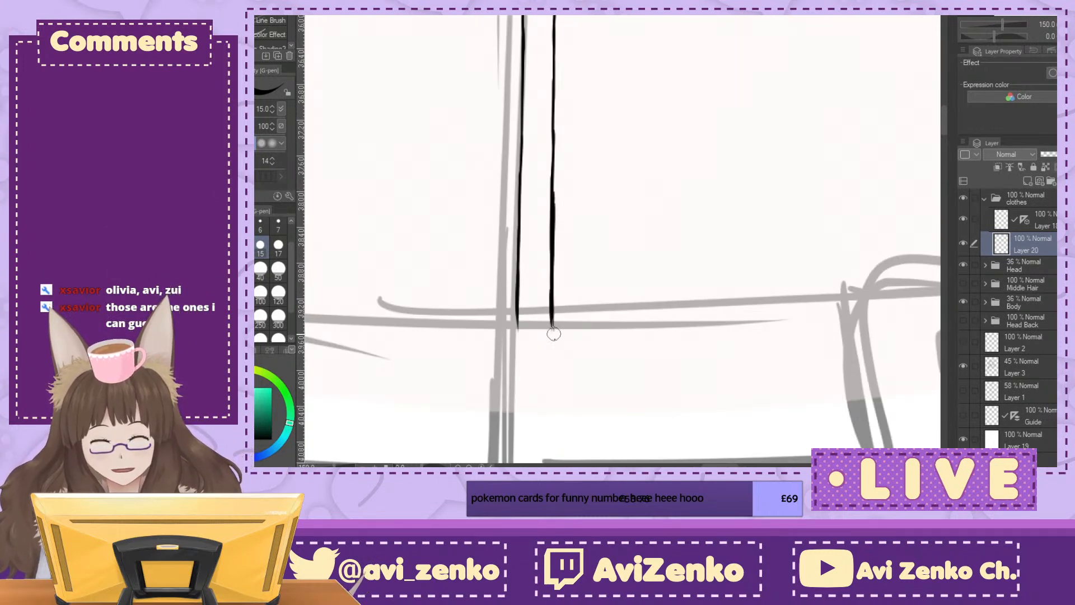
left_click_drag(561, 172, 564, 350)
left_click_drag(562, 240, 564, 386)
Step: Redraw the lower end of the strip's right edge and extend both edges slightly past the belt's upper line
left_click_drag(550, 233, 548, 323)
left_click_drag(547, 260, 547, 340)
left_click_drag(514, 306, 517, 341)
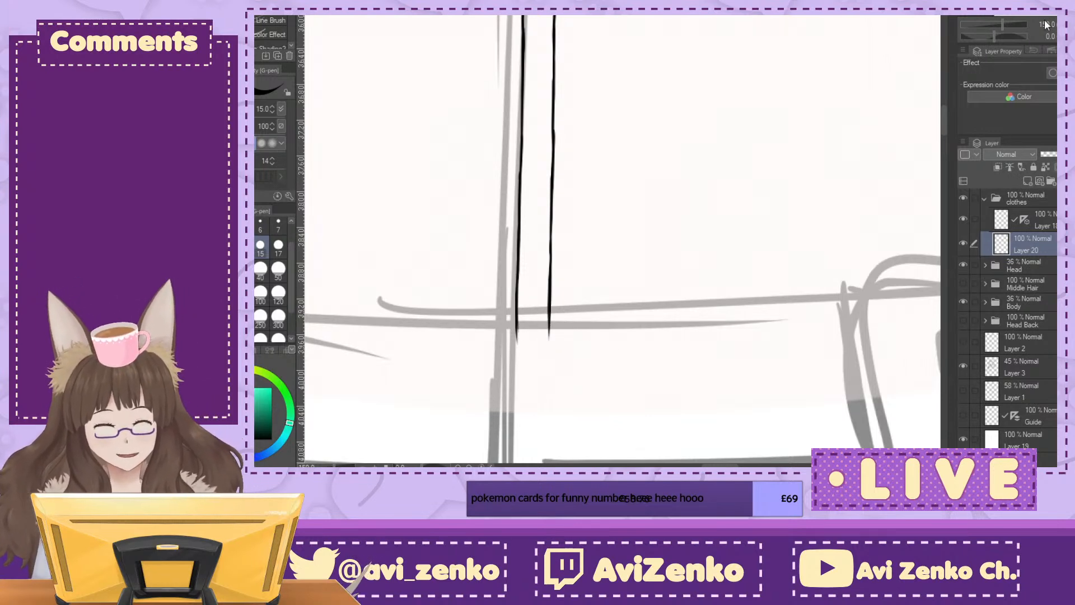
Step: Extend both strip edges a little further down into the belt, and hide the Layer 3 rough sketch to check the inked lines
scroll(615, 172, "down", 3)
scroll(615, 173, "up", 3)
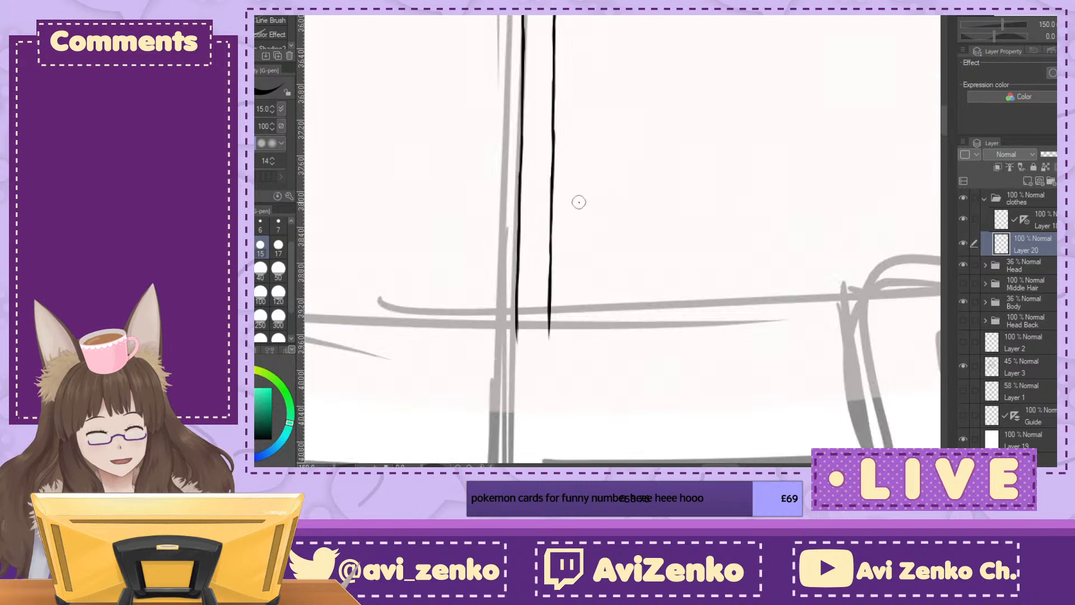
mouse_move(516, 336)
left_mouse_down()
mouse_move(514, 368)
mouse_move(548, 341)
mouse_move(548, 350)
mouse_move(514, 368)
left_mouse_up()
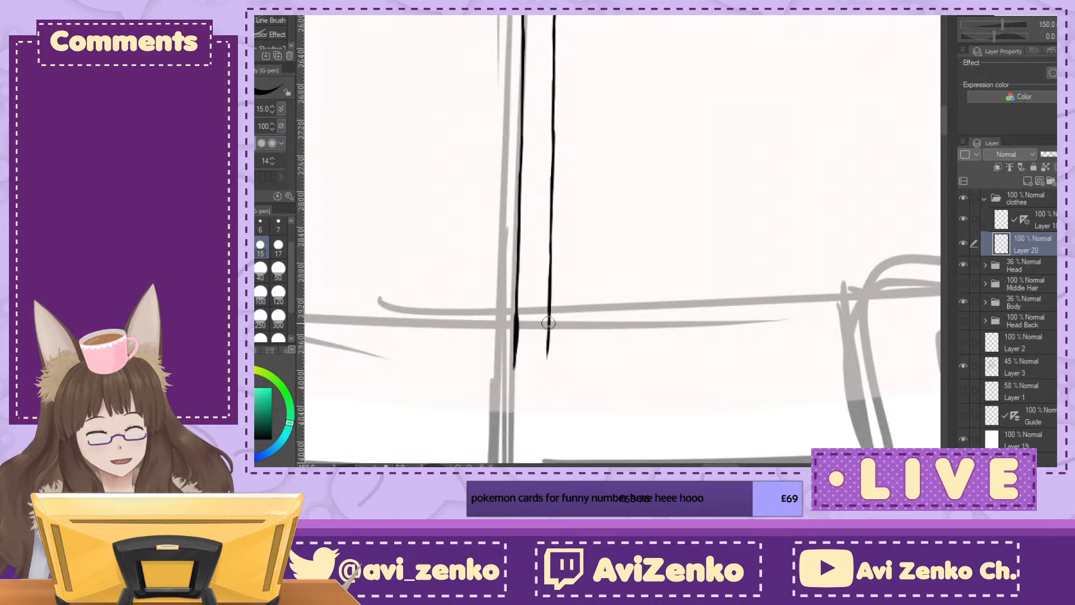
scroll(548, 322, "down", 5)
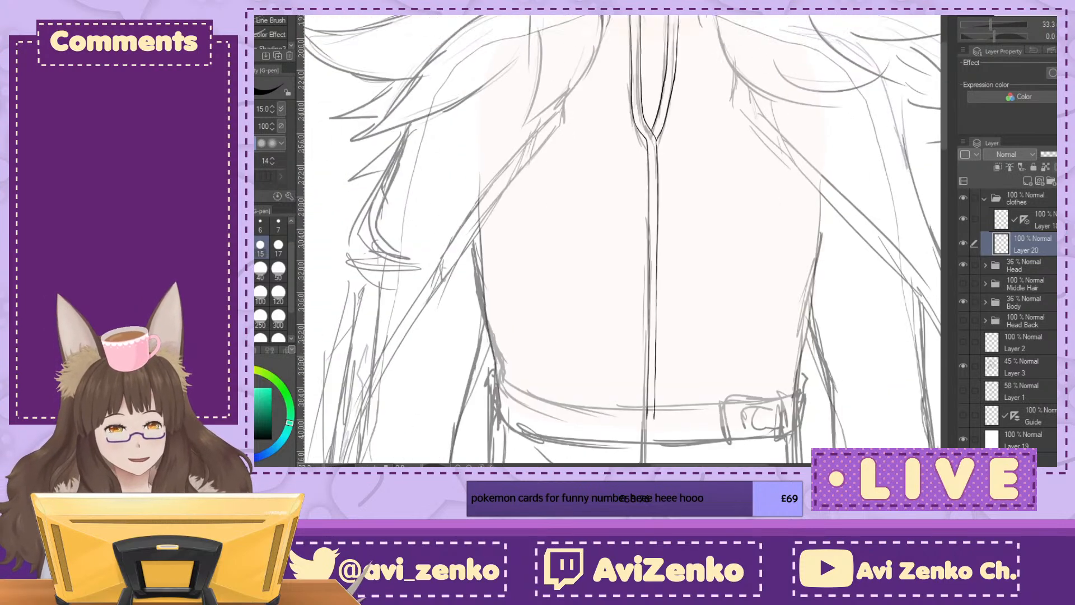
scroll(622, 322, "down", 1)
scroll(622, 322, "up", 1)
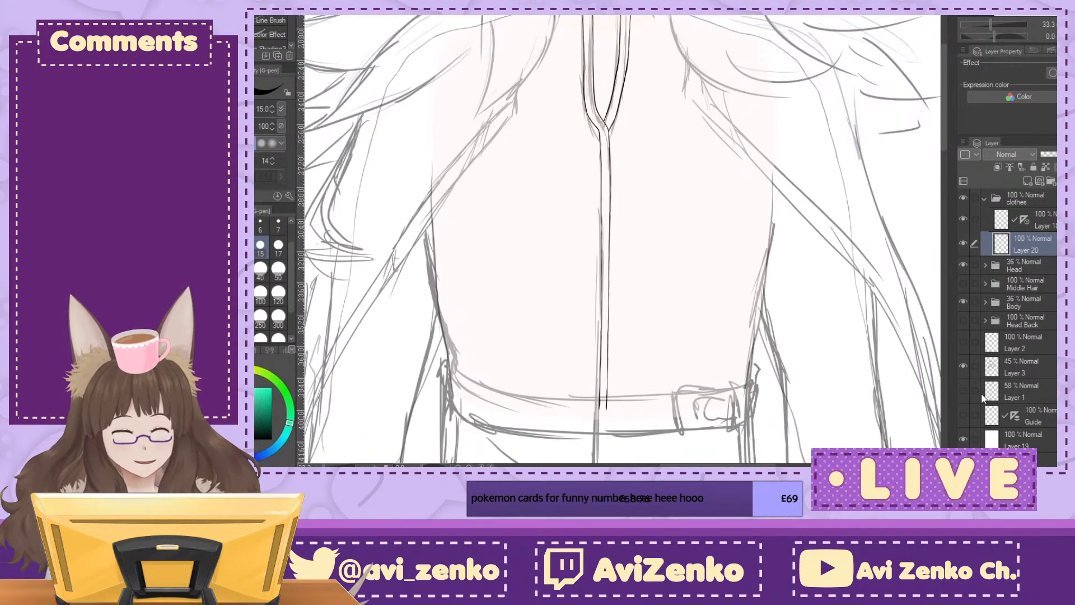
left_click(964, 366)
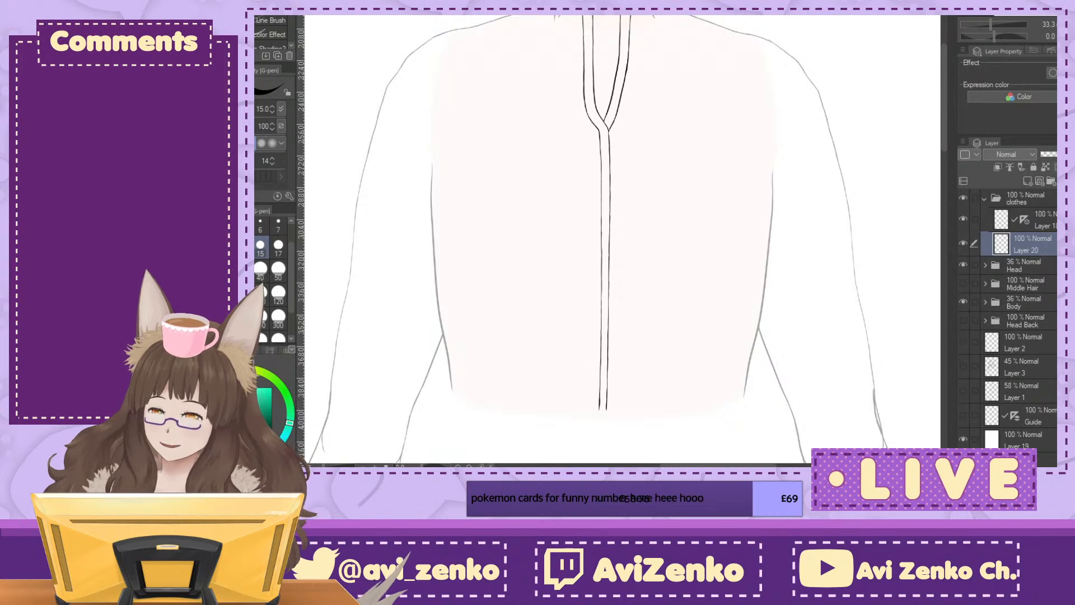
Step: Switch to the other open drawing, examine its rough seated figure close up, and return to the clothes drawing's collar area
key("ctrl+Tab")
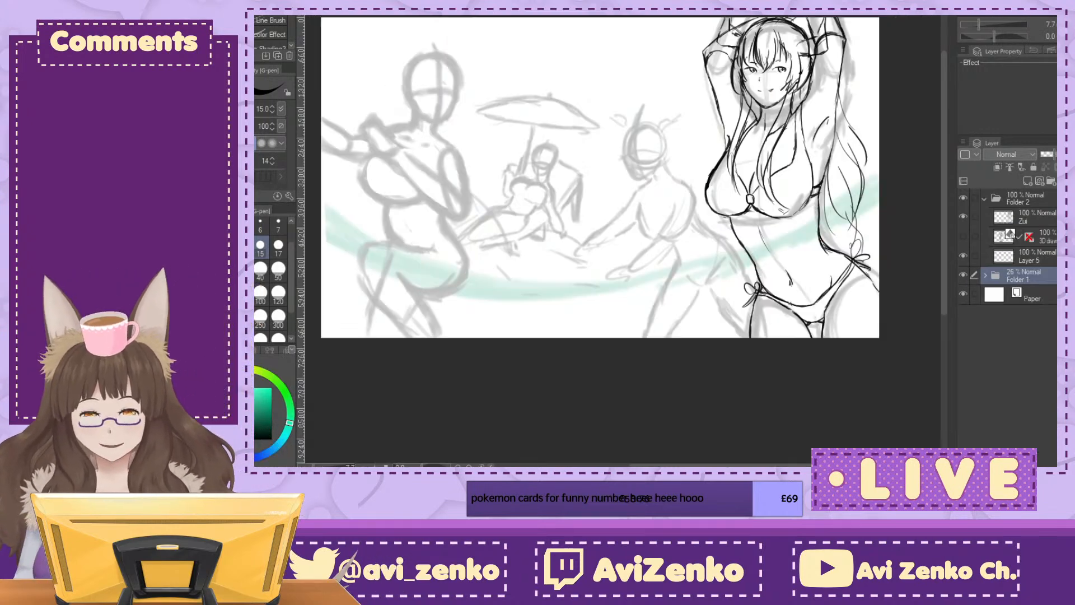
key("ctrl+plus")
key("ctrl+plus")
key("ctrl+plus")
key("ctrl+plus")
key("ctrl+plus")
left_click_drag(671, 185, 568, 273)
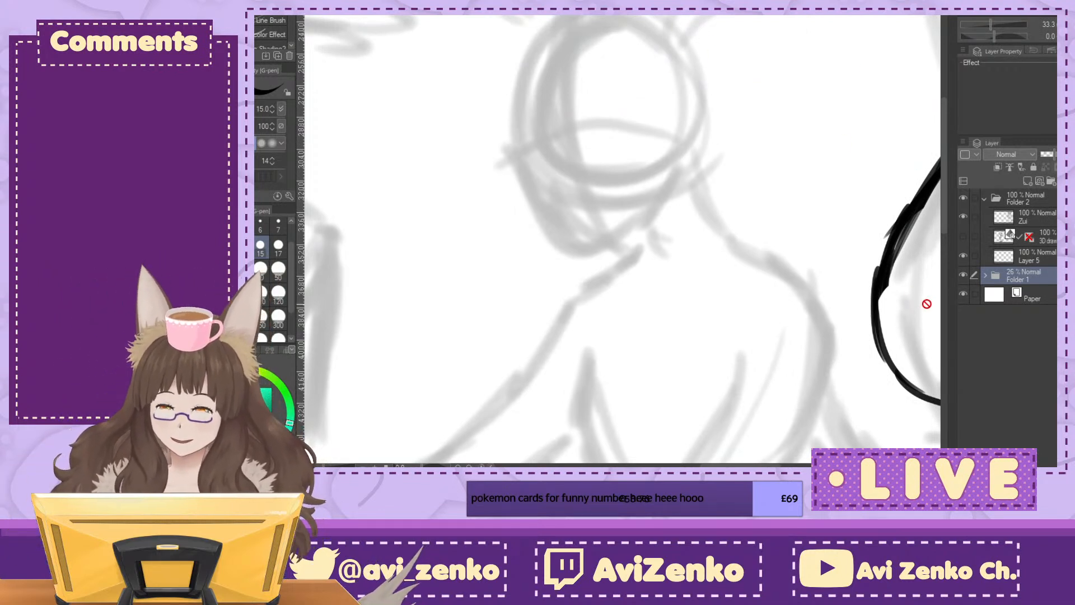
key("ctrl+minus")
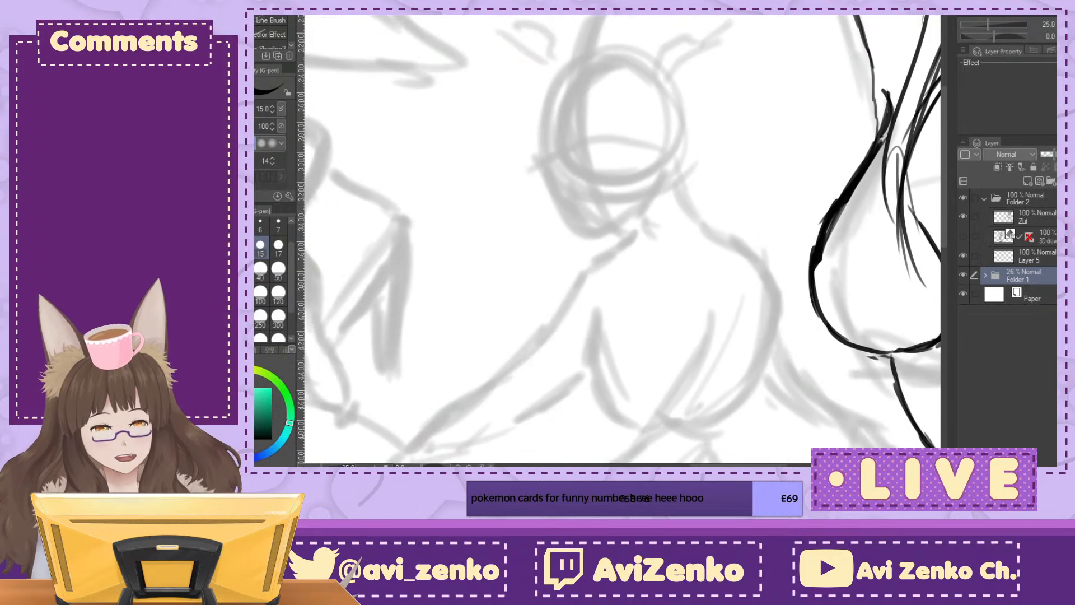
left_click_drag(597, 213, 647, 270)
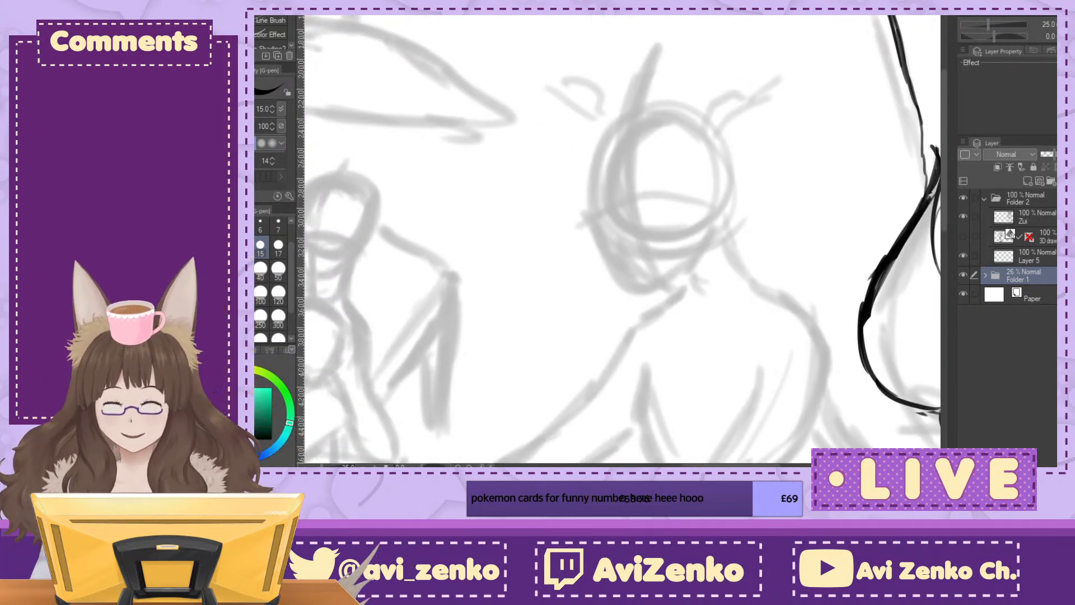
key("ctrl+Tab")
left_click_drag(616, 168, 635, 416)
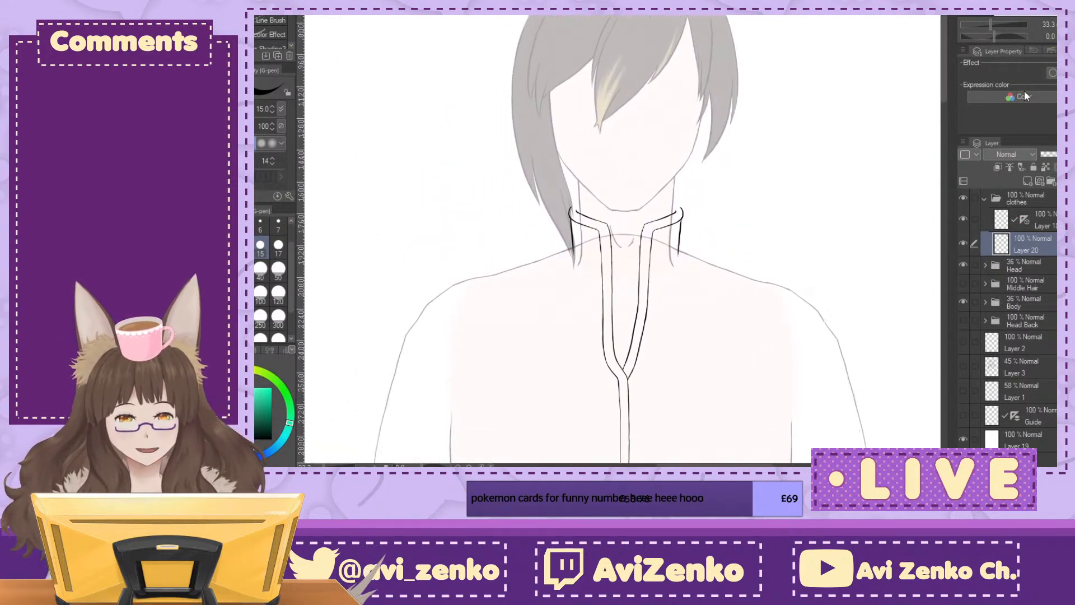
Step: Collapse the clothes folder, add a new raster layer above it and show the Layer 3 rough sketch again
scroll(627, 184, "down", 1)
left_click_drag(627, 313, 620, 248)
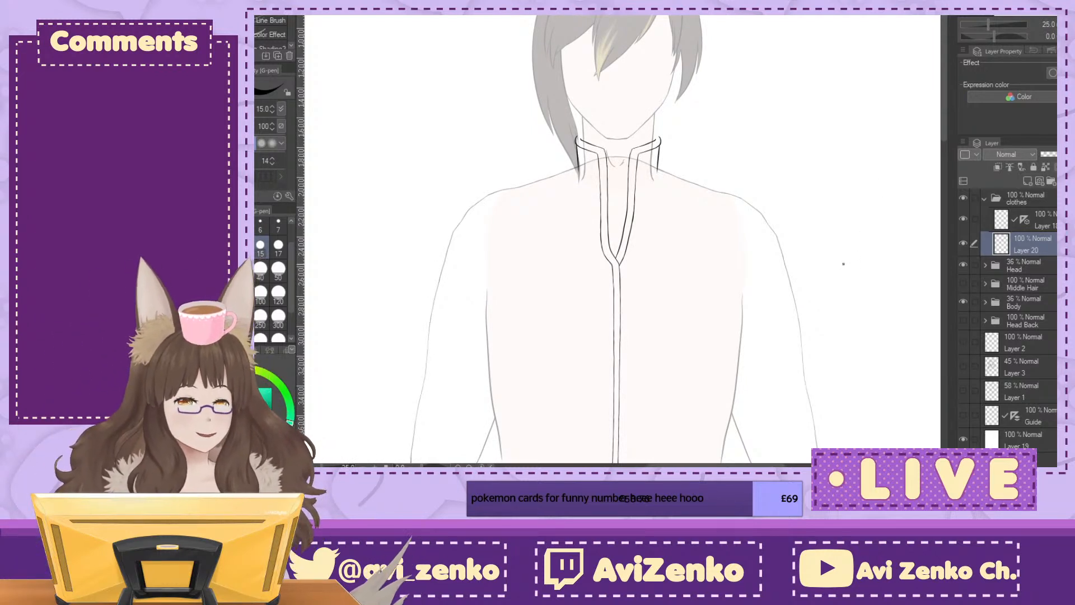
left_click(984, 197)
left_click(1026, 180)
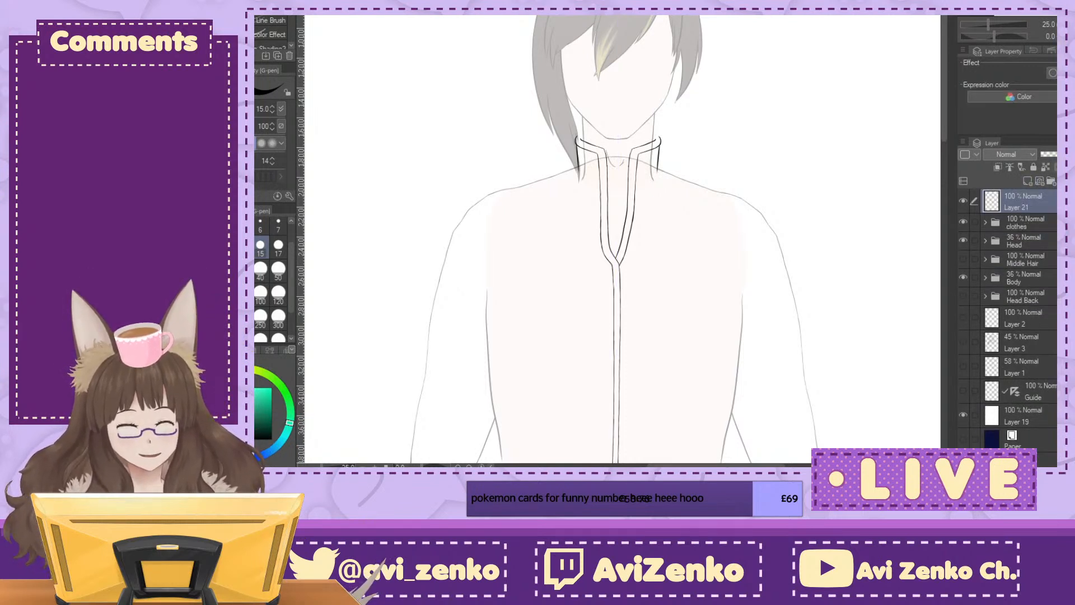
left_click(963, 317)
left_click(965, 316)
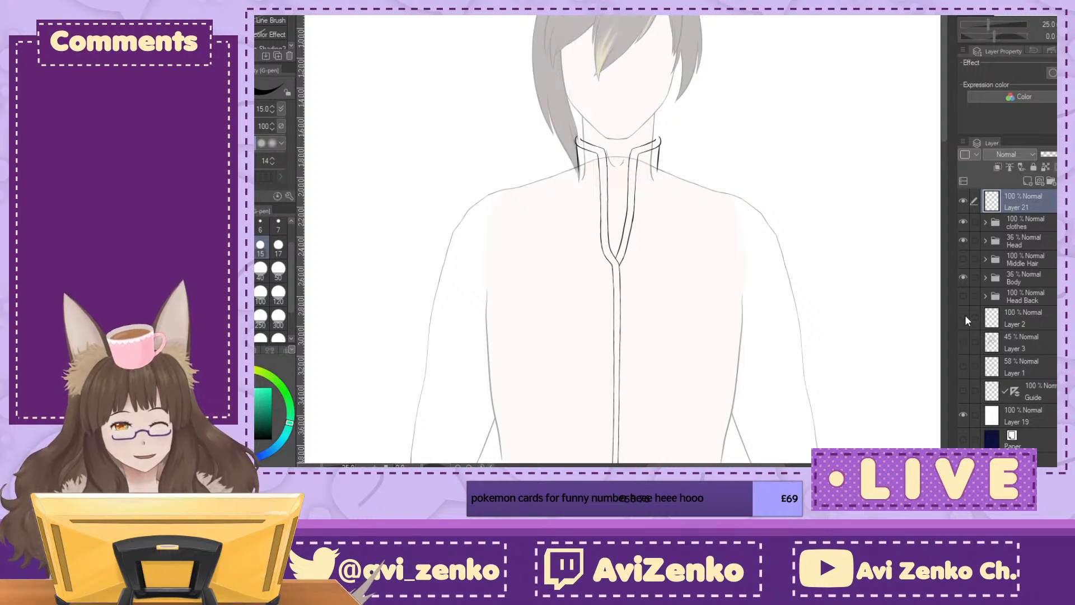
left_click(967, 339)
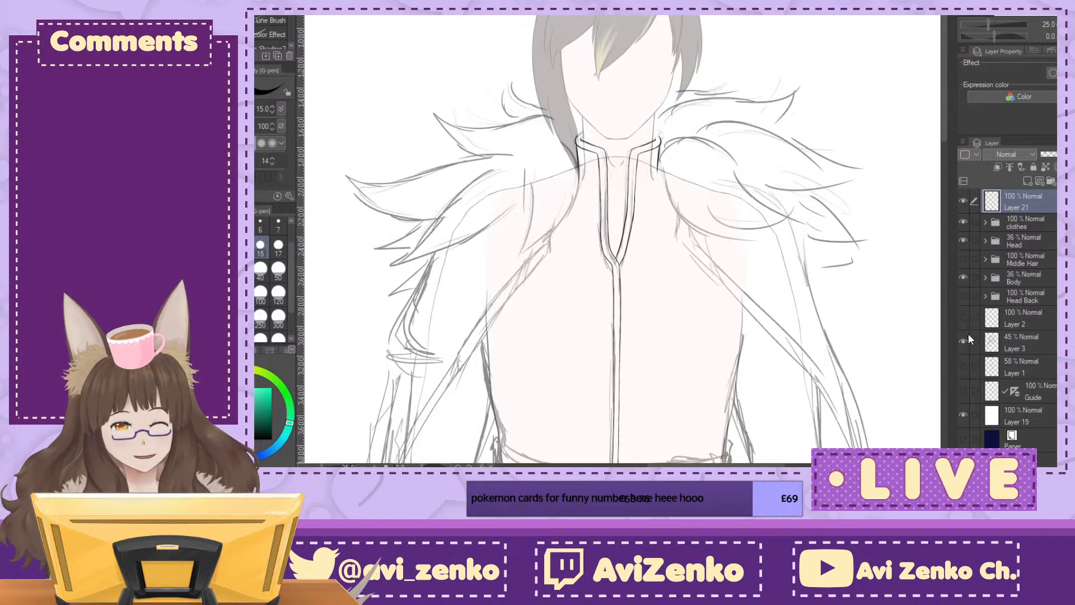
Step: On Layer 21, ink the curved neck-side edge of the fur collar and two strands on the tuft's outer side
key("ctrl+plus")
mouse_move(773, 91)
left_mouse_down()
mouse_move(947, 116)
mouse_move(947, 105)
mouse_move(831, 178)
mouse_move(831, 75)
left_mouse_up()
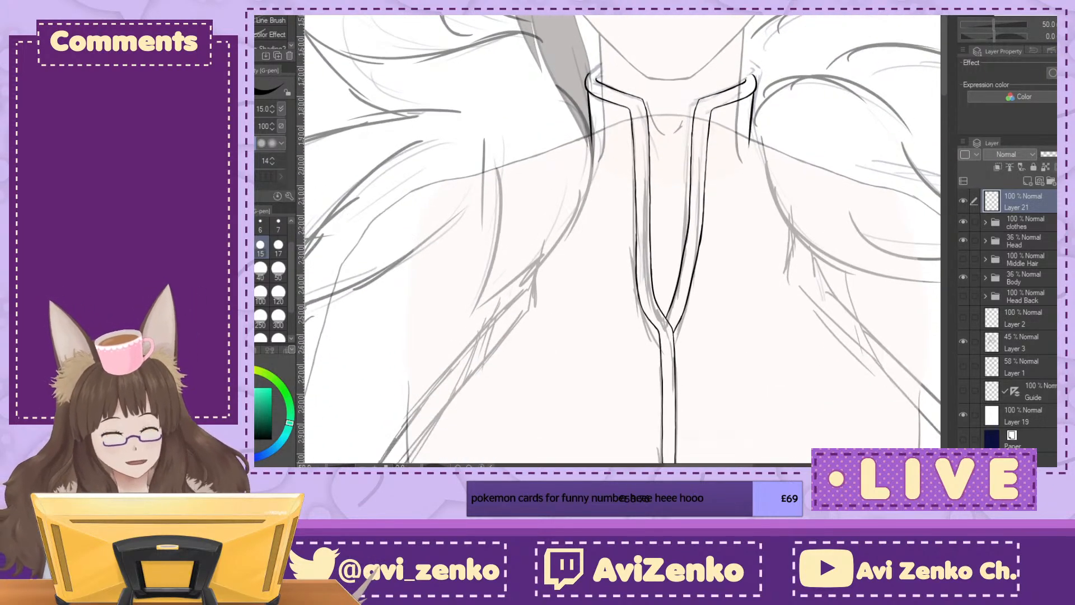
key("ctrl+plus")
mouse_move(532, 46)
left_mouse_down()
mouse_move(487, 305)
mouse_move(452, 320)
left_mouse_up()
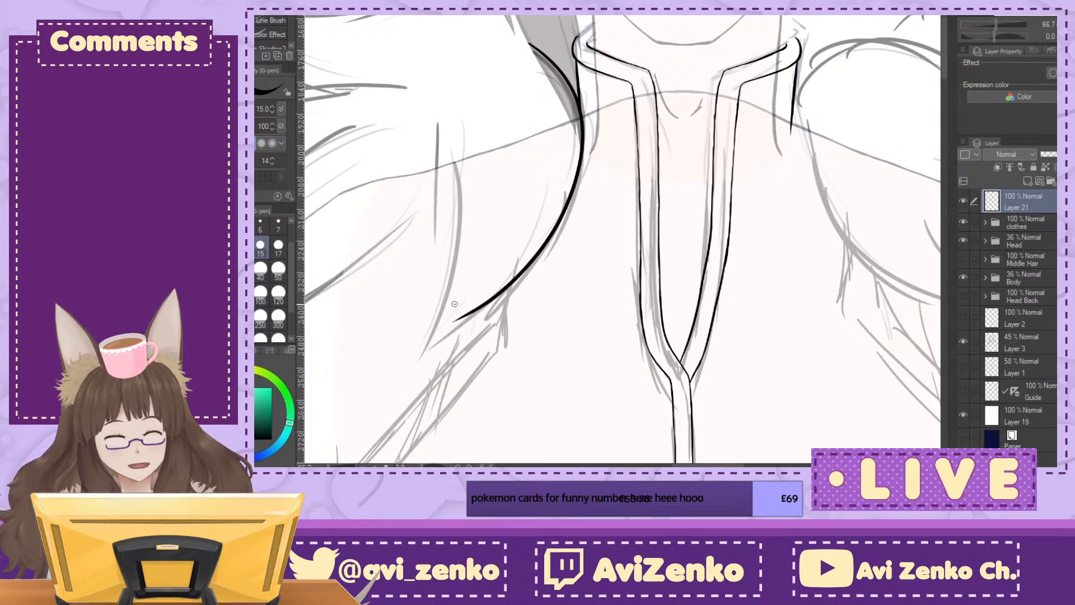
left_click_drag(449, 88, 432, 242)
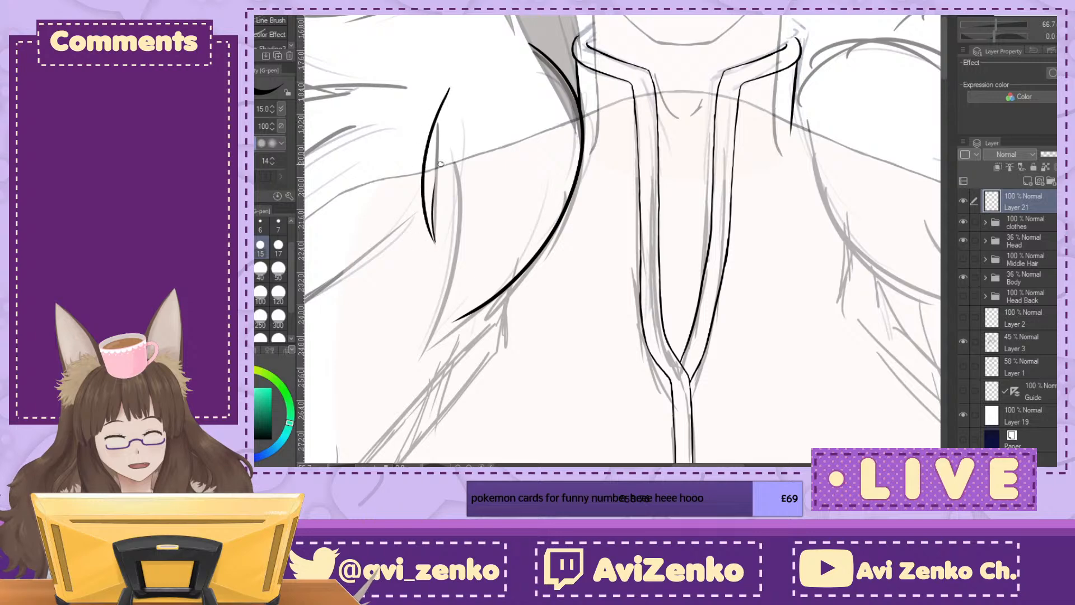
mouse_move(444, 146)
left_mouse_down()
mouse_move(450, 228)
mouse_move(408, 361)
left_mouse_up()
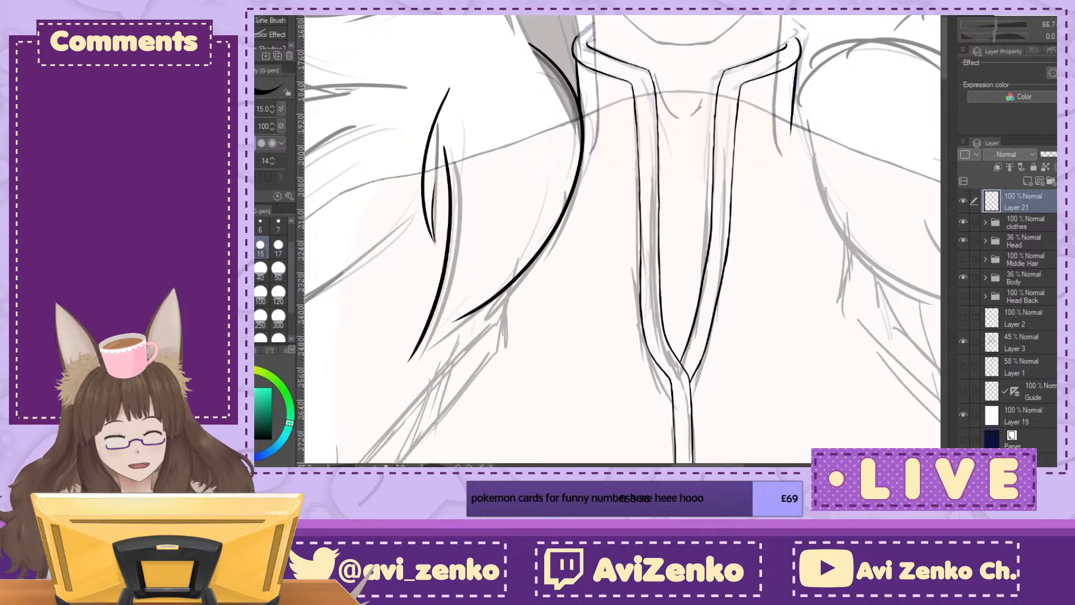
Step: Ink a short strand between the outer ones and close the neck-side fur tuft with a forked, pointed lower tip
left_click_drag(480, 289, 637, 169)
key("ctrl+plus")
left_click_drag(576, 16, 595, 58)
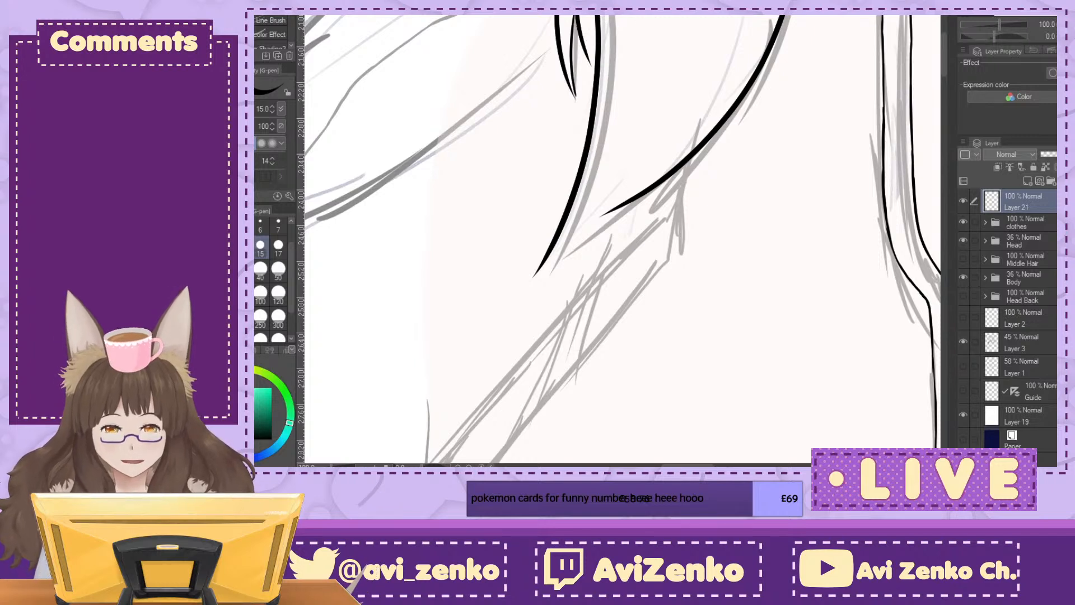
mouse_move(534, 276)
left_mouse_down()
mouse_move(563, 256)
mouse_move(632, 164)
left_mouse_up()
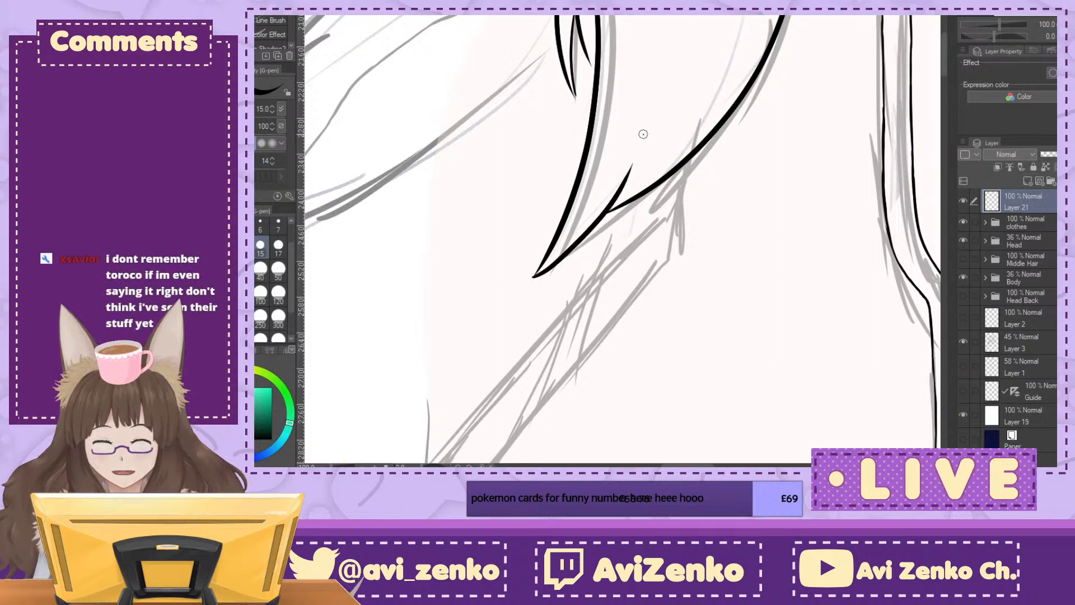
mouse_move(694, 17)
left_mouse_down()
mouse_move(696, 153)
mouse_move(665, 123)
left_mouse_up()
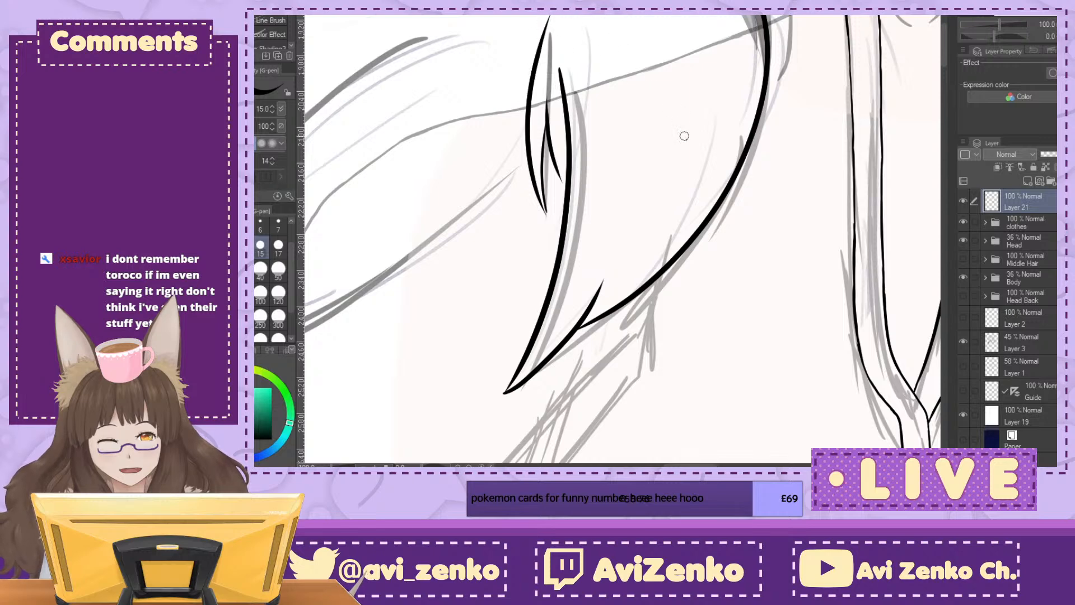
mouse_move(560, 207)
left_mouse_down()
mouse_move(700, 378)
mouse_move(683, 236)
mouse_move(797, 236)
mouse_move(648, 264)
mouse_move(590, 350)
left_mouse_up()
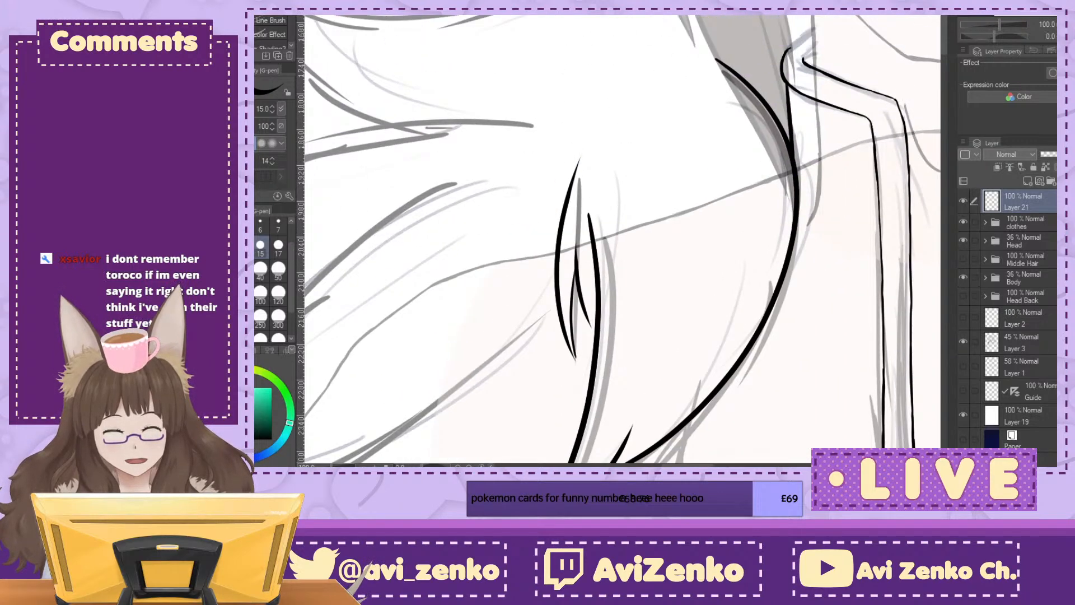
Step: Add a new layer below Layer 21 and ink the long upper edge of the shoulder fur tuft down to its tip
left_click(1027, 180)
left_click_drag(1039, 224, 1039, 230)
left_click_drag(462, 166, 666, 50)
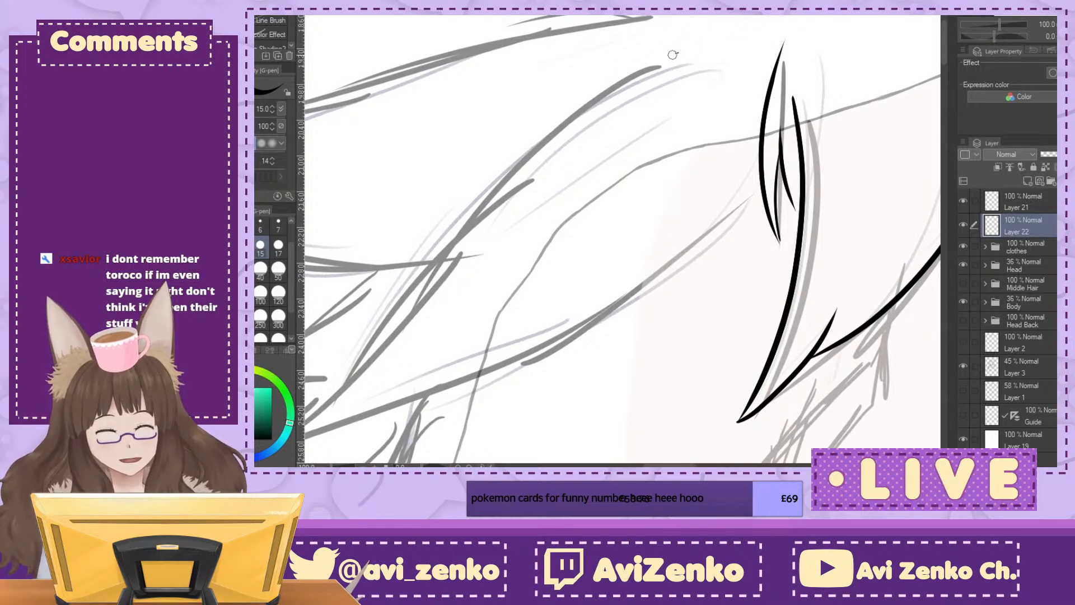
mouse_move(678, 54)
left_mouse_down()
mouse_move(507, 162)
mouse_move(379, 356)
left_mouse_up()
mouse_move(442, 319)
left_mouse_down()
mouse_move(647, 114)
mouse_move(423, 250)
left_mouse_up()
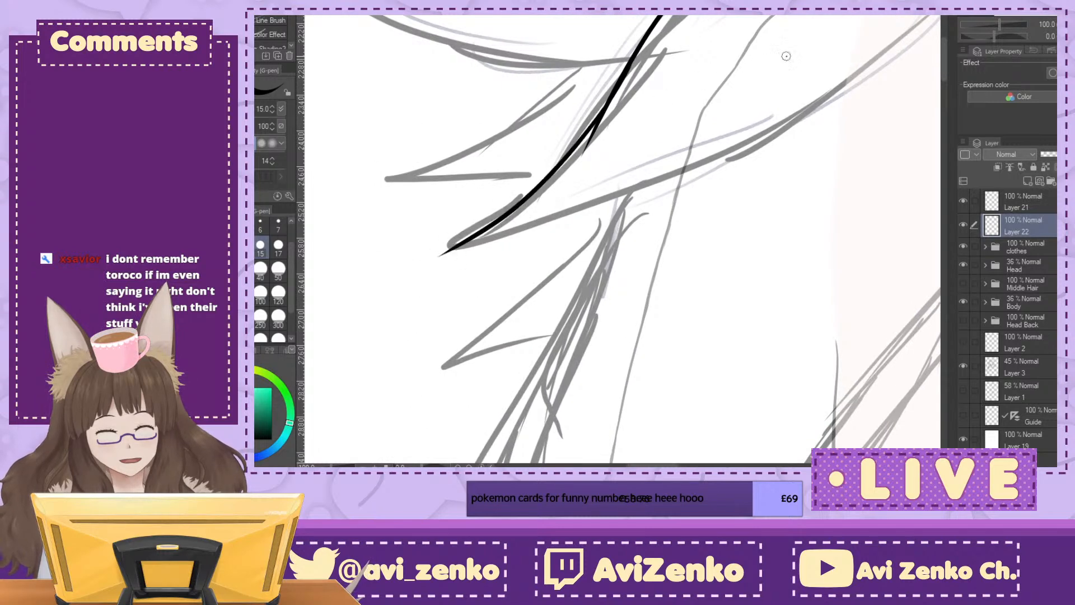
left_click_drag(633, 224, 517, 253)
key("ctrl+minus")
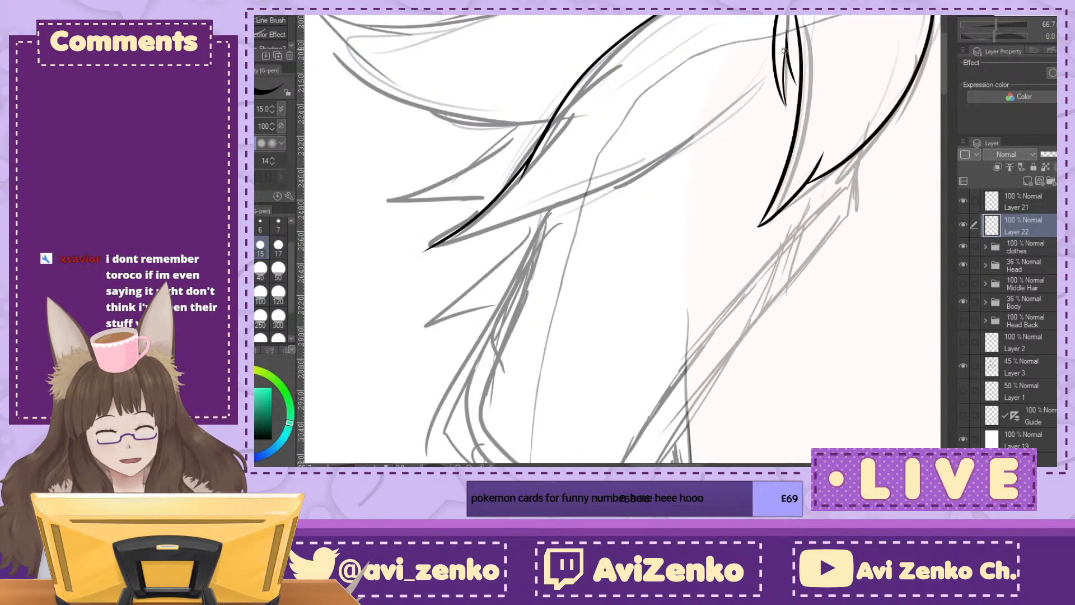
Step: Ink the shoulder fur tuft's lower edge in two curves, with a small split where they overlap before the tip
mouse_move(805, 16)
left_mouse_down()
mouse_move(591, 210)
mouse_move(537, 224)
left_mouse_up()
mouse_move(611, 168)
left_mouse_down()
mouse_move(560, 206)
mouse_move(426, 251)
left_mouse_up()
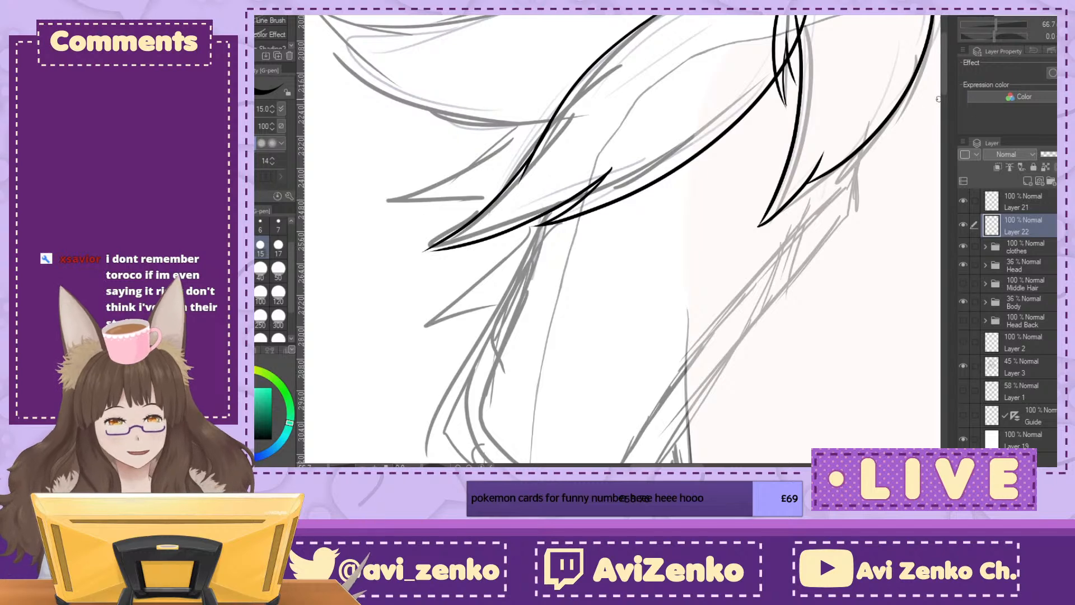
Step: Join the two edges at the shoulder fur tuft's tip into a sharp point and erase the excess line beyond it
left_click_drag(564, 230, 645, 227)
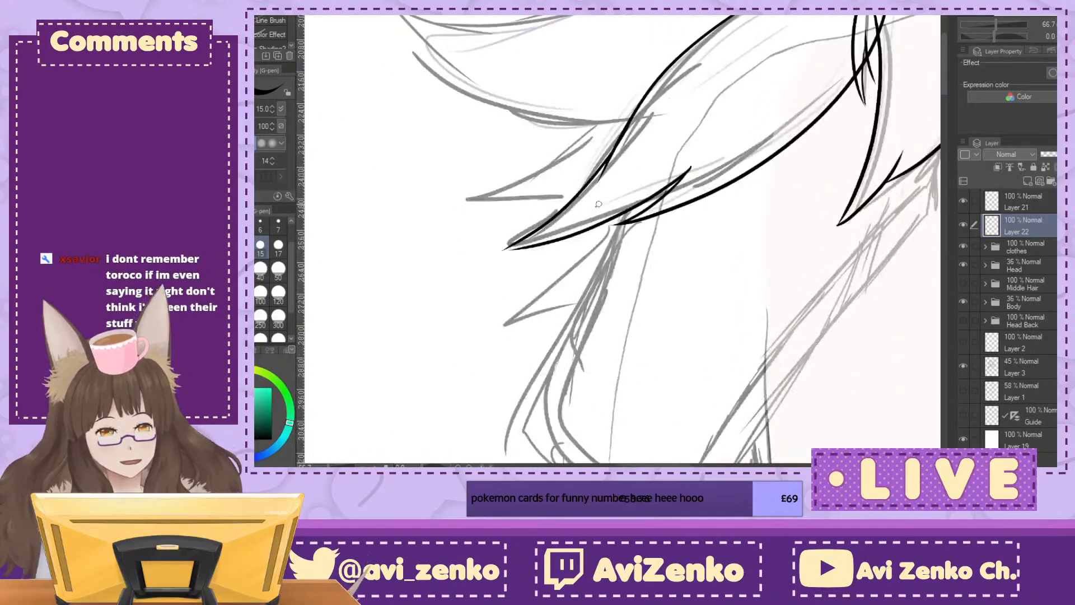
key("minus")
key("minus")
key("minus")
left_click_drag(610, 319, 591, 263)
key("ctrl+plus")
key("ctrl+plus")
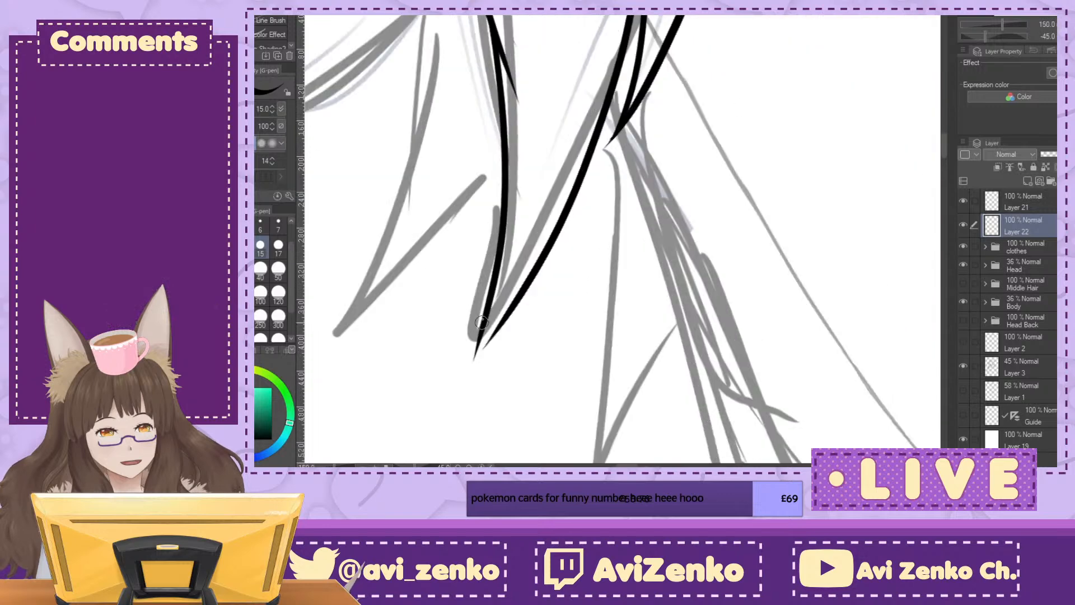
left_click_drag(471, 359, 508, 298)
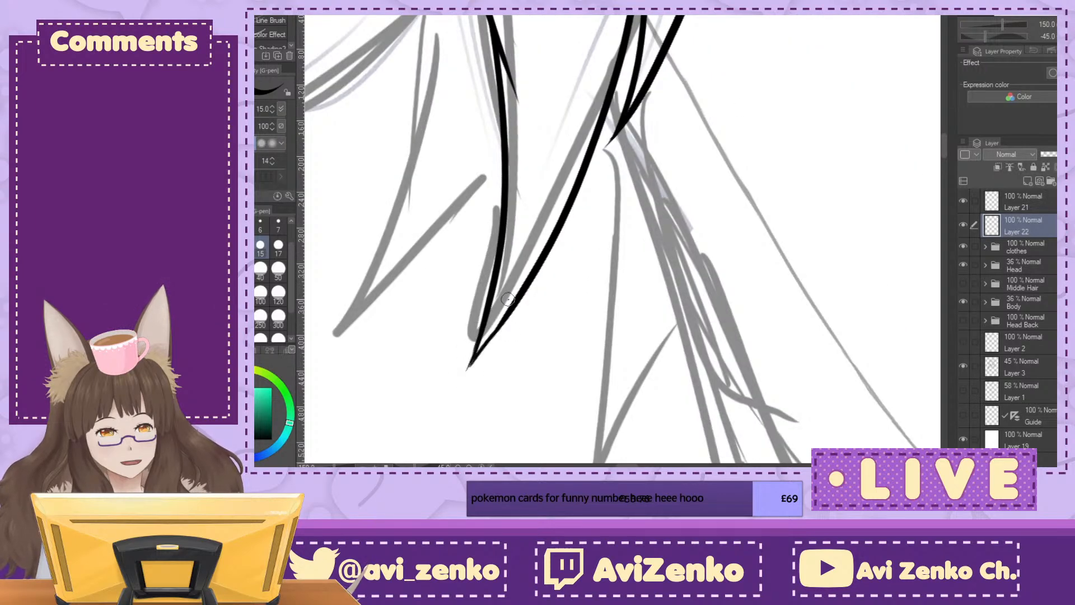
key("e")
left_click_drag(466, 331, 459, 390)
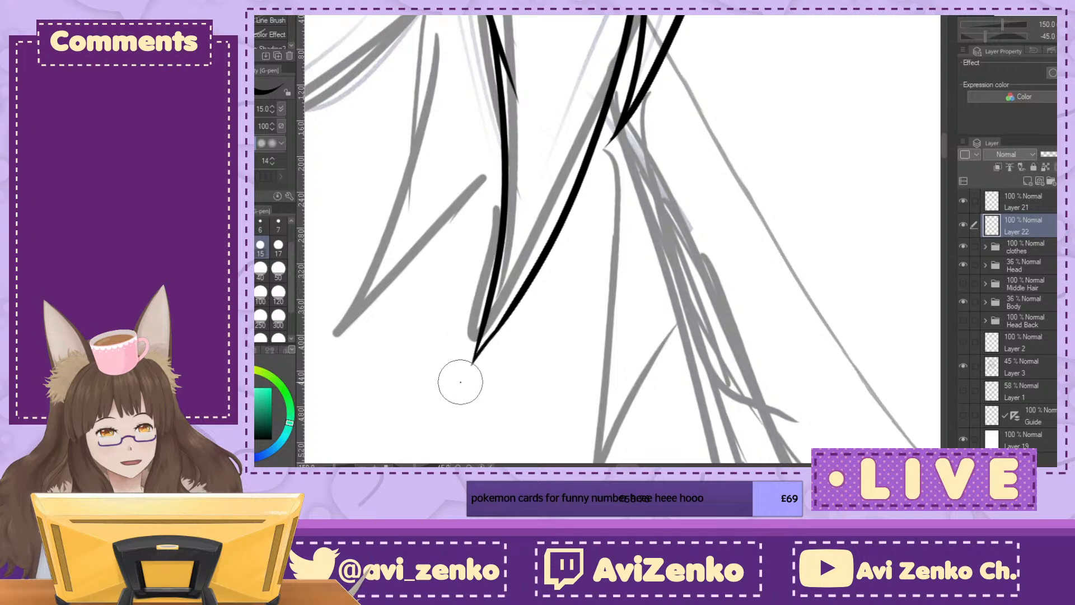
Step: Return to the G-pen and make Layer 21 the active layer for the neck-side fur tuft
key("p")
key("^")
key("ctrl+minus")
key("ctrl+minus")
left_click_drag(783, 196, 344, 313)
mouse_move(560, 224)
left_mouse_down()
mouse_move(487, 300)
mouse_move(523, 339)
mouse_move(624, 341)
mouse_move(658, 382)
left_mouse_up()
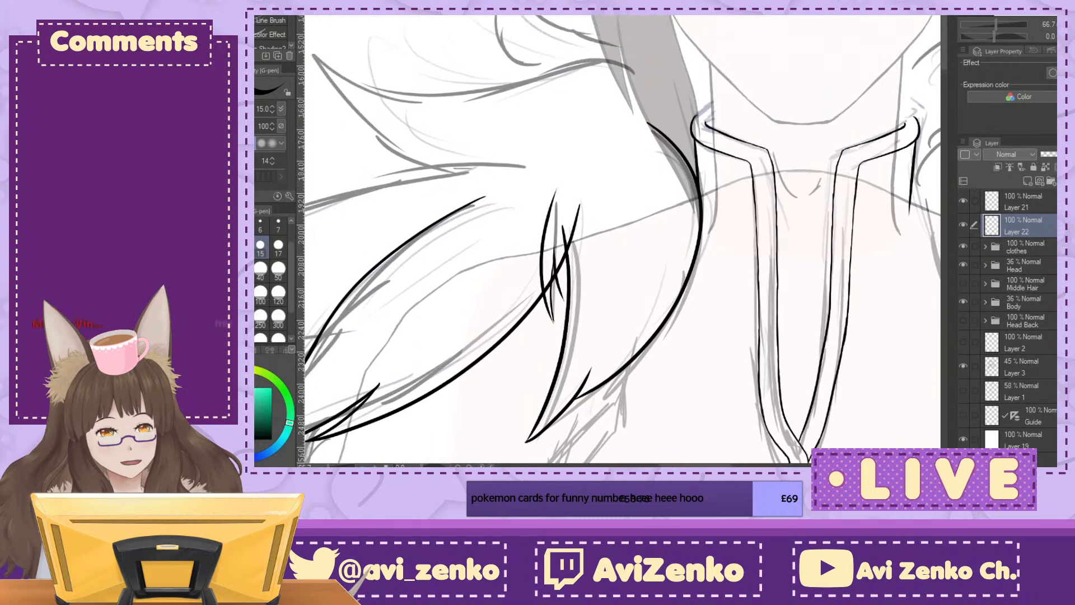
left_click(1033, 202)
key("ctrl+plus")
key("ctrl+plus")
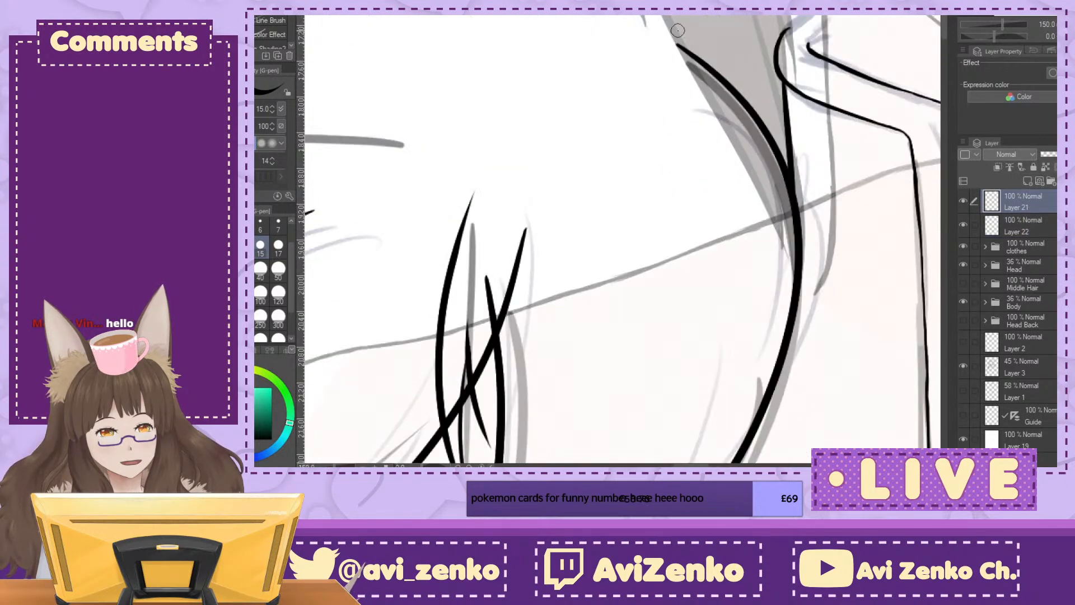
Step: Extend the neck-side fur tuft's outer edge in a smooth curve past the hair and over the top of the tuft
mouse_move(692, 52)
left_mouse_down()
mouse_move(650, 38)
mouse_move(571, 56)
left_mouse_up()
key("ctrl+z")
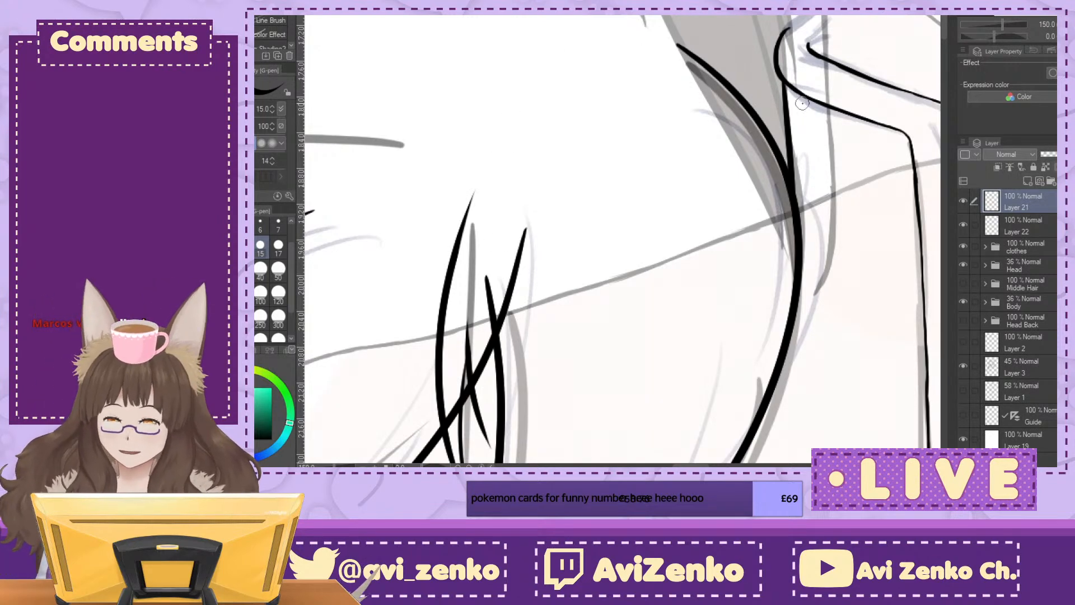
key("minus")
key("minus")
key("minus")
key("minus")
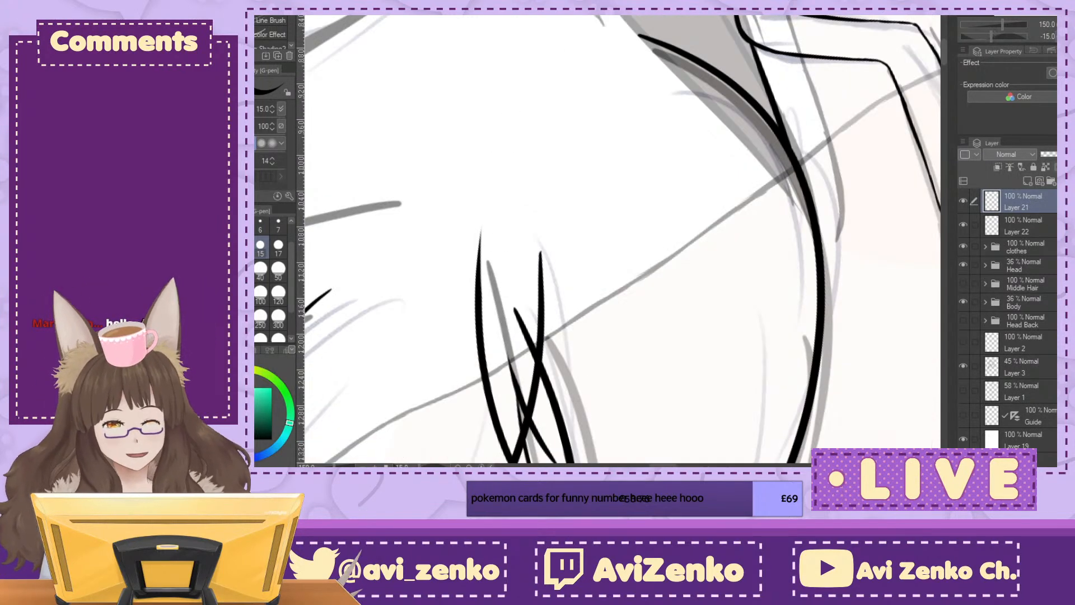
key("minus")
key("minus")
key("minus")
key("minus")
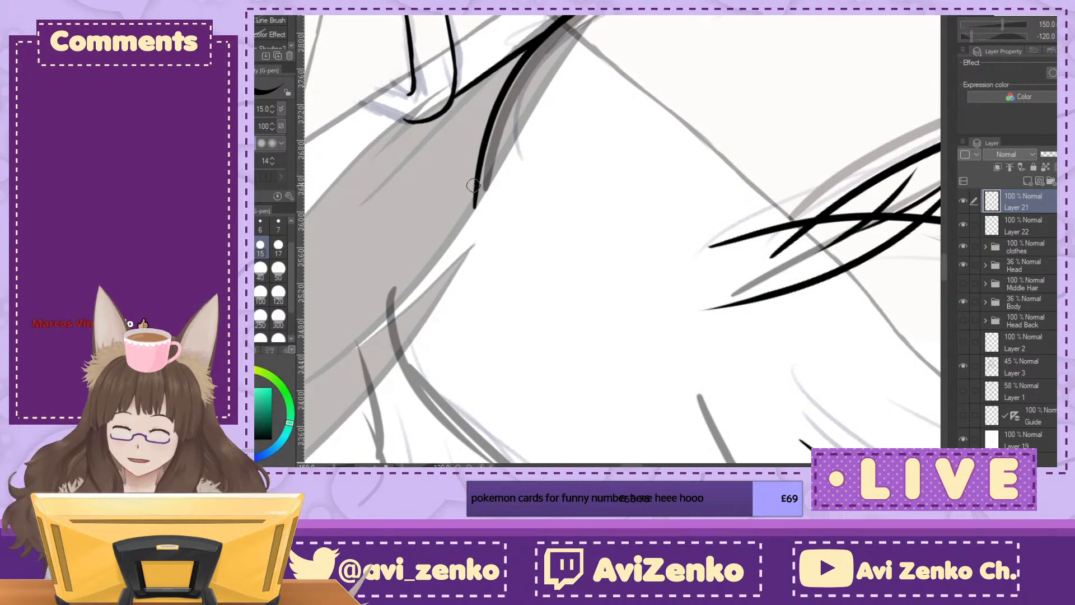
left_click_drag(475, 209, 497, 286)
key("ctrl+z")
key("ctrl+z")
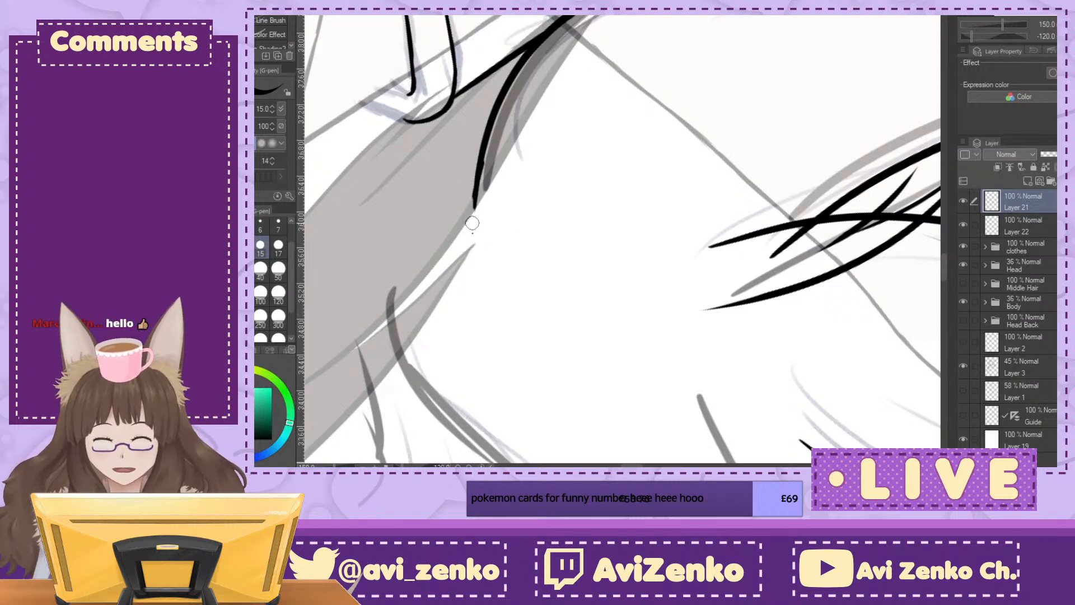
left_click_drag(473, 200, 507, 323)
key("ctrl+z")
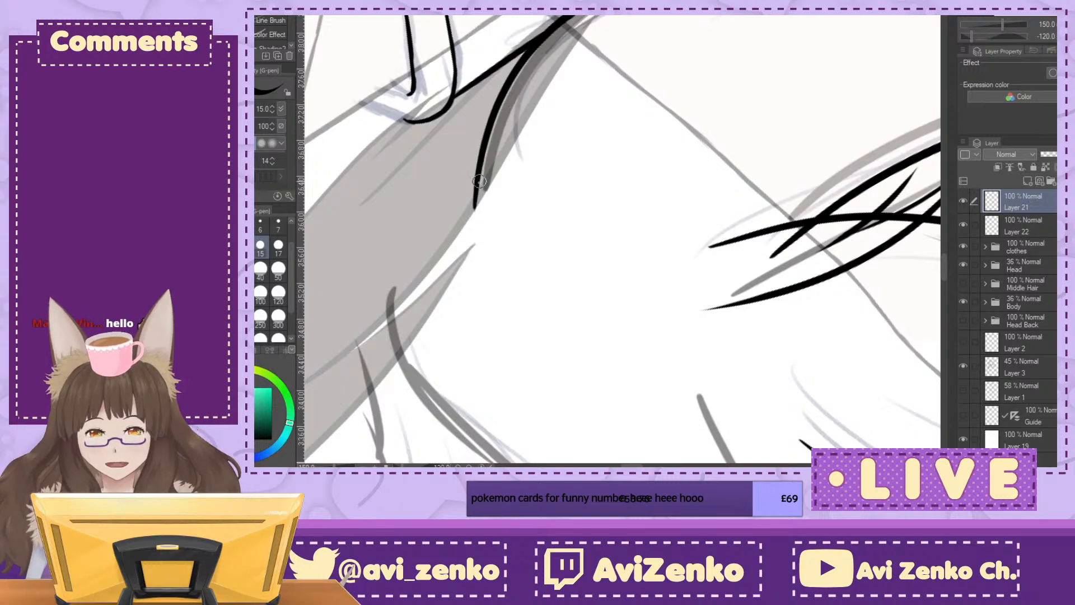
left_click_drag(479, 171, 511, 317)
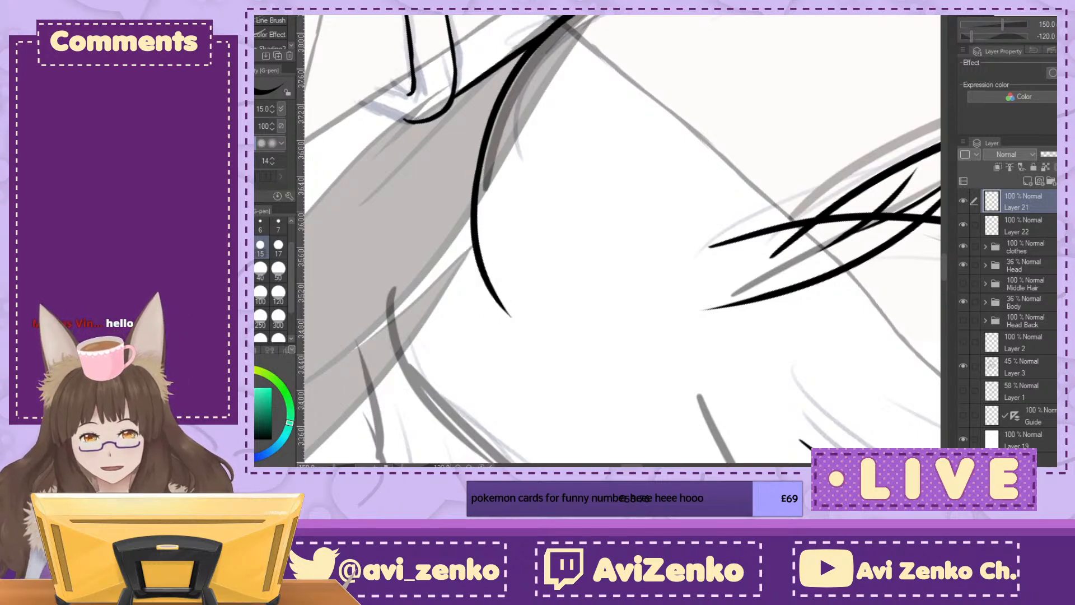
key("ctrl+@")
key("ctrl+minus")
key("ctrl+minus")
key("ctrl+minus")
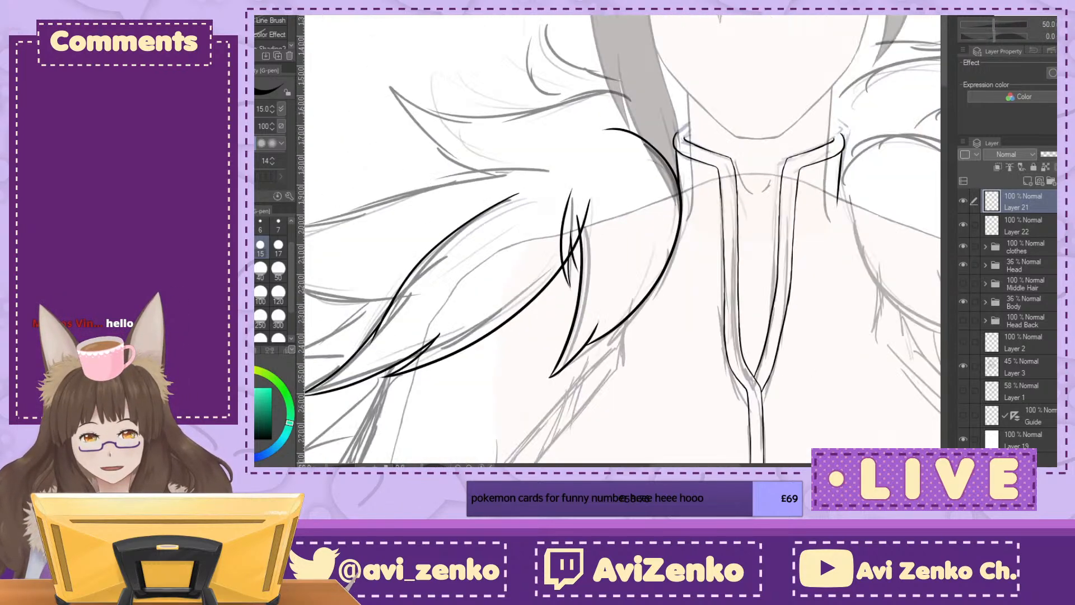
key("ctrl+plus")
key("ctrl+plus")
mouse_move(551, 104)
left_mouse_down()
mouse_move(469, 289)
mouse_move(467, 258)
mouse_move(484, 227)
mouse_move(521, 192)
left_mouse_up()
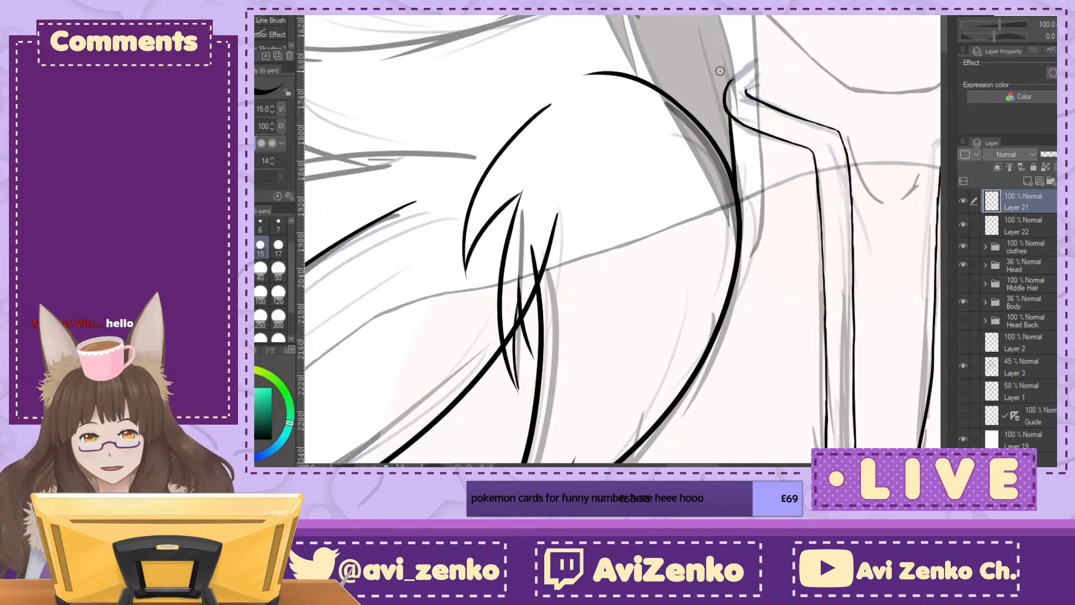
key("ctrl+z")
key("ctrl+z")
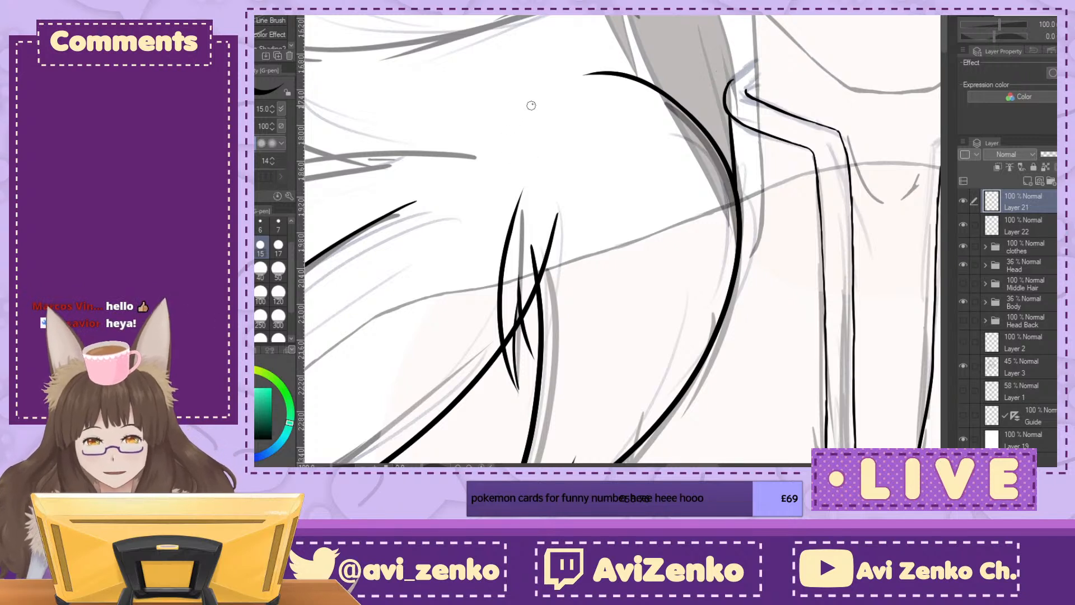
left_click_drag(532, 105, 507, 228)
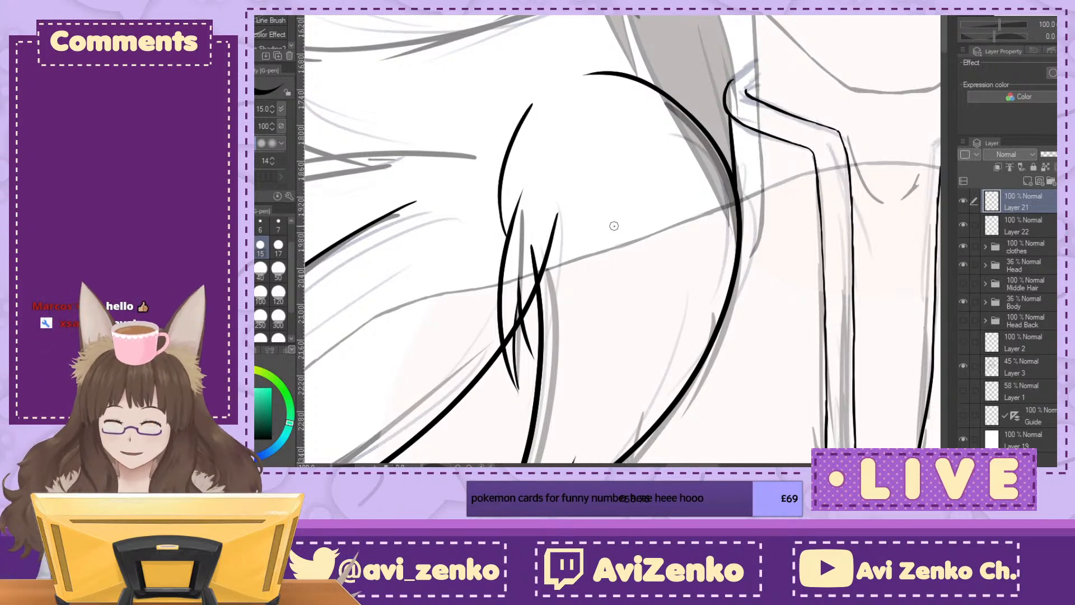
key("ctrl+z")
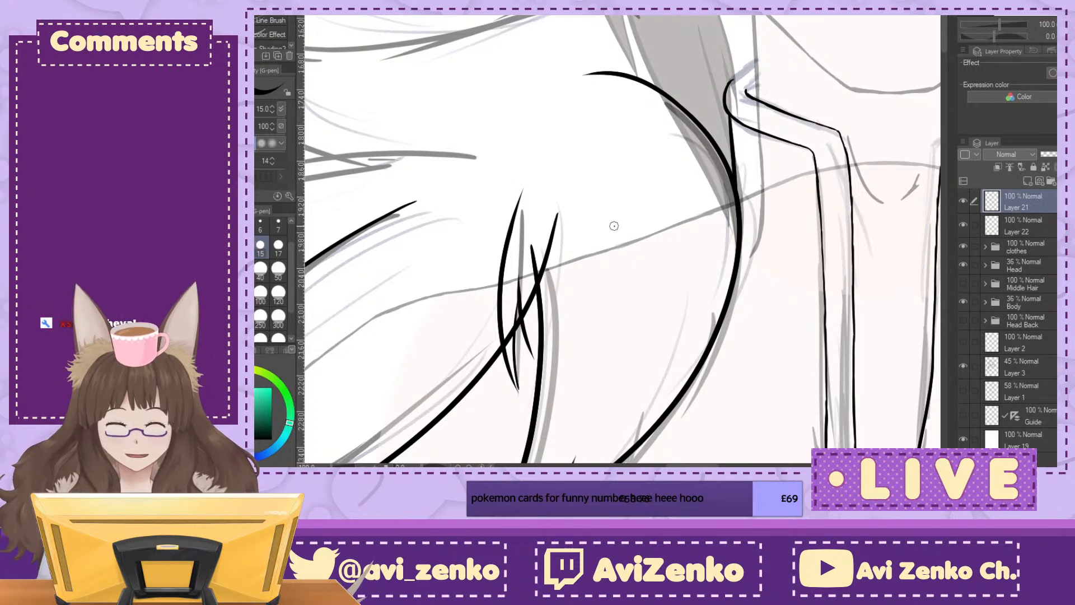
left_click_drag(551, 103, 512, 212)
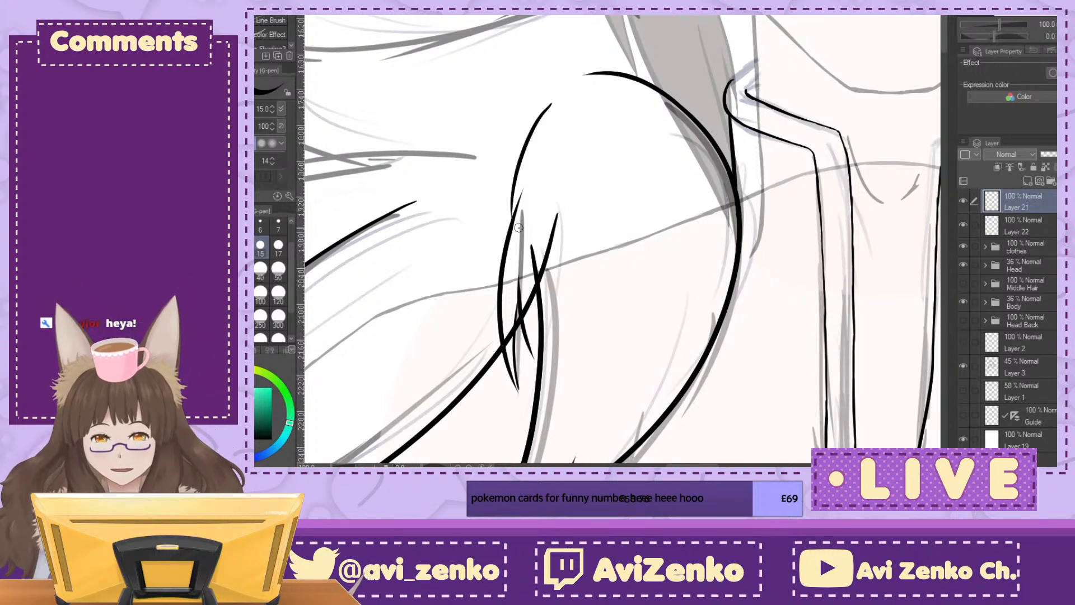
key("ctrl+z")
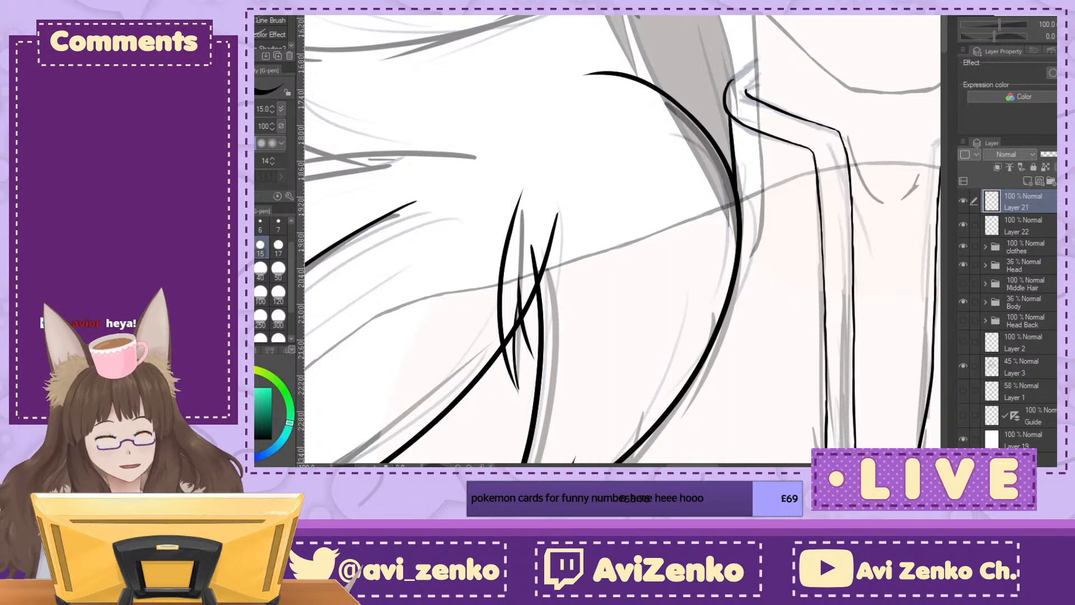
Step: Ink a short curve extending the neck-side fur tuft's inner edge upward from where its strands cross
key("ctrl+plus")
mouse_move(486, 94)
left_mouse_down()
mouse_move(451, 188)
mouse_move(457, 259)
left_mouse_up()
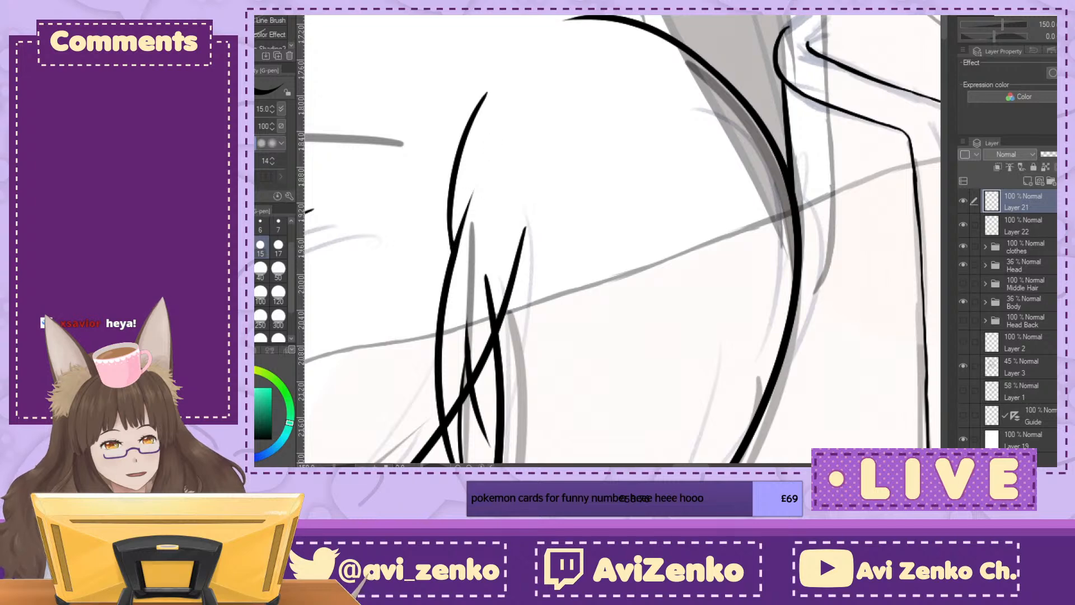
key("ctrl+minus")
key("ctrl+minus")
key("ctrl+minus")
Step: Add a new layer below Layer 22 and ink the long upper edge of the next shoulder fur tuft down to its tip
left_click_drag(694, 269, 763, 212)
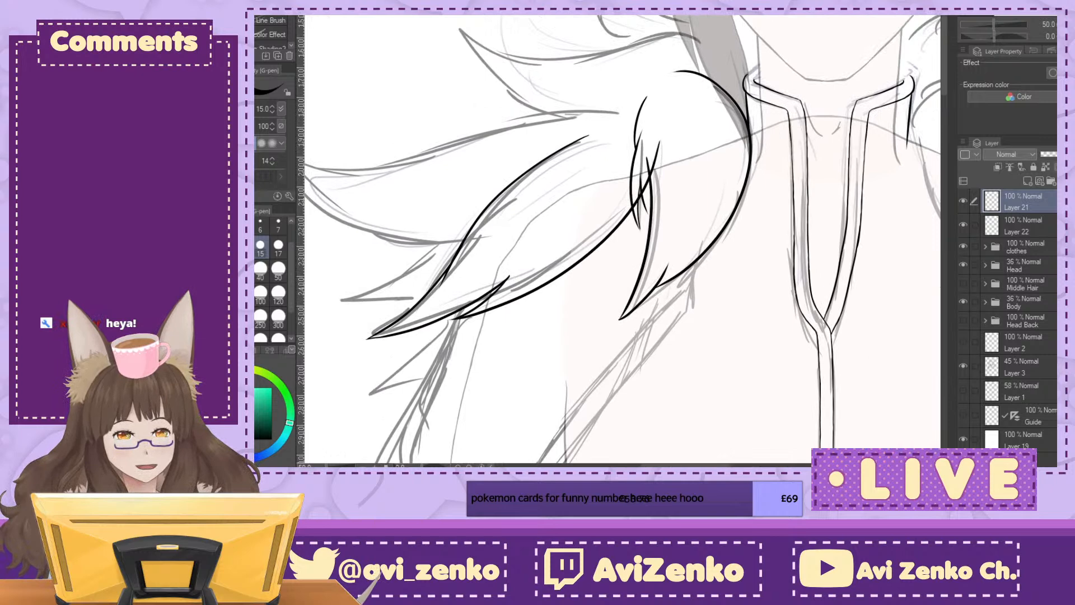
left_click(1033, 234)
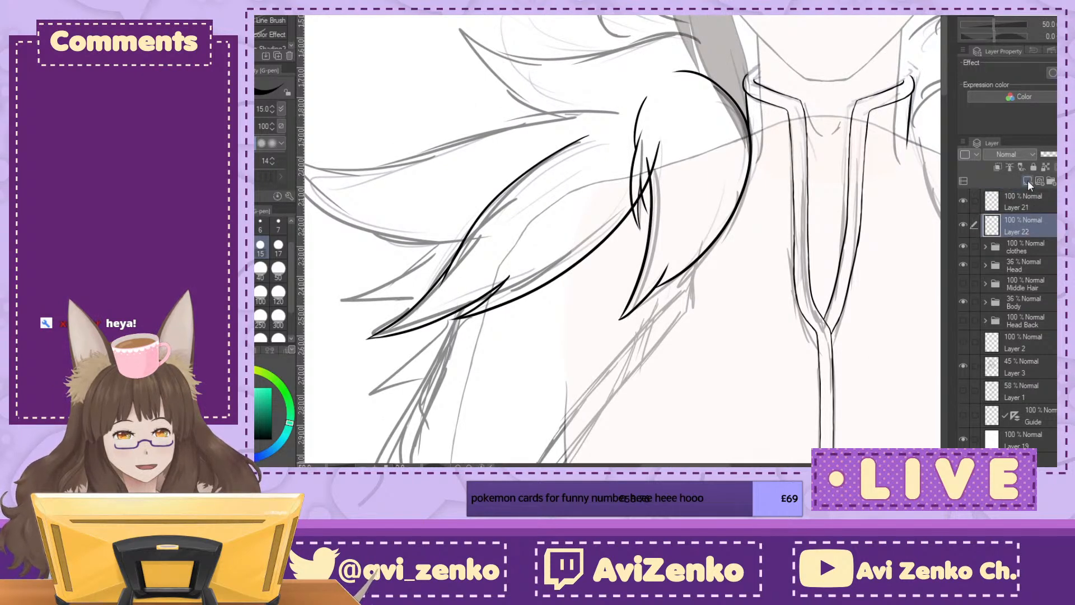
left_click(1027, 180)
left_click_drag(560, 240, 662, 284)
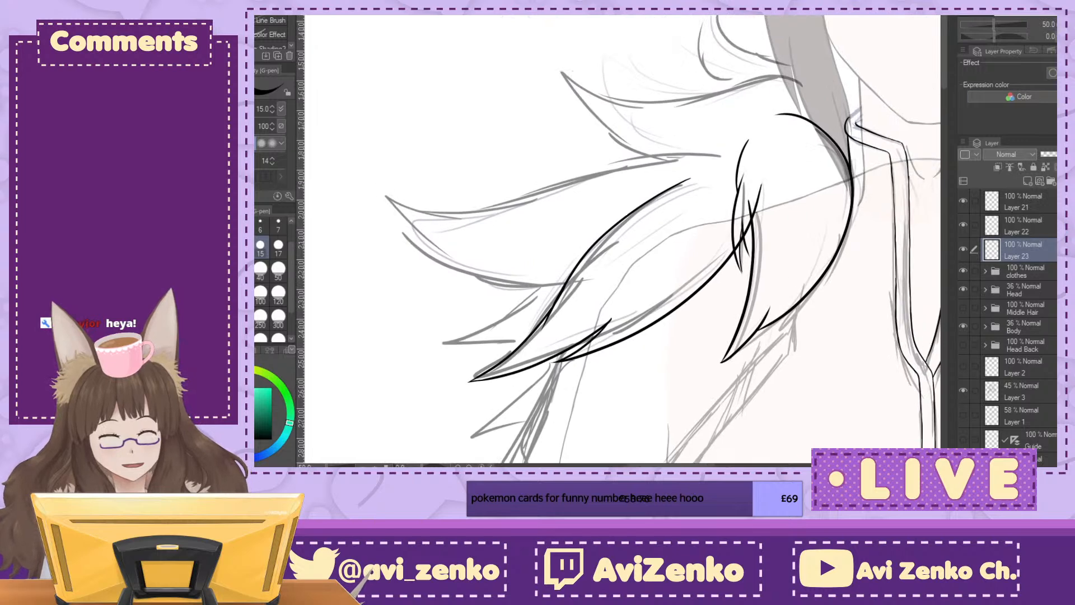
left_click(1055, 36)
left_click(1055, 35)
left_click(1055, 35)
mouse_move(663, 89)
left_mouse_down()
mouse_move(581, 208)
mouse_move(450, 361)
left_mouse_up()
left_click_drag(559, 348, 509, 316)
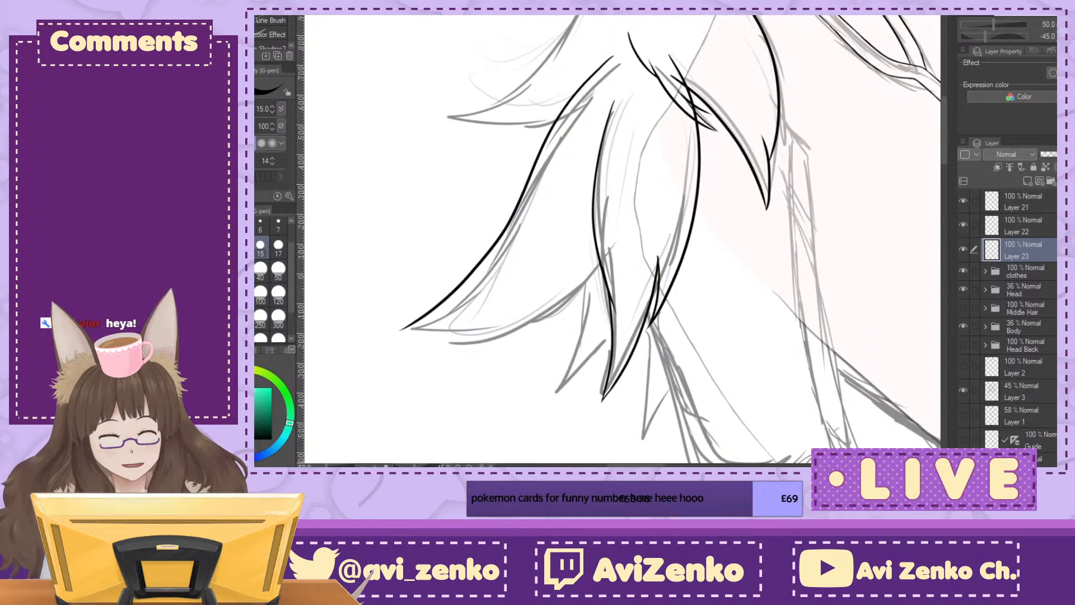
Step: Ink the second shoulder tuft's lower edge in overlapping curves, with small splits before its pointed tip
key("minus")
key("minus")
key("minus")
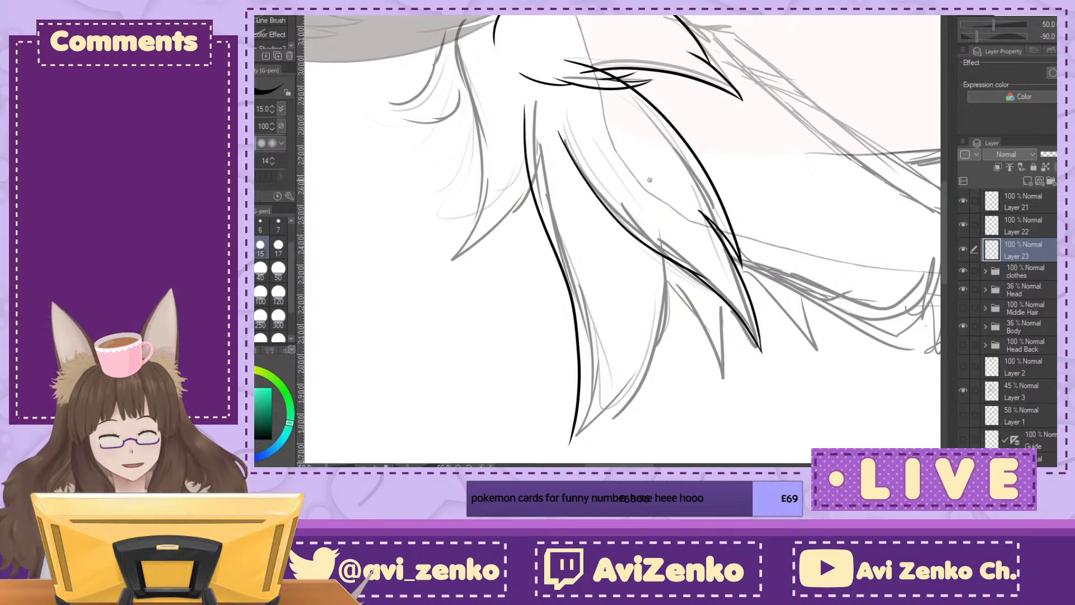
mouse_move(628, 144)
left_mouse_down()
mouse_move(663, 239)
mouse_move(650, 378)
left_mouse_up()
left_click_drag(906, 186, 859, 93)
key("ctrl+plus")
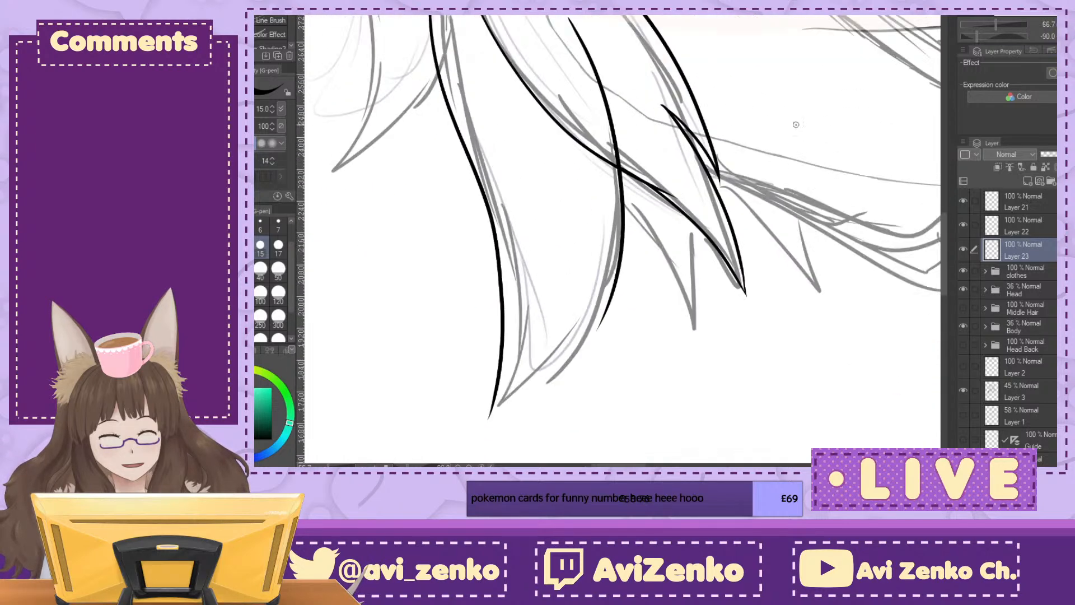
mouse_move(595, 215)
left_mouse_down()
mouse_move(600, 327)
mouse_move(488, 415)
left_mouse_up()
key("ctrl+at")
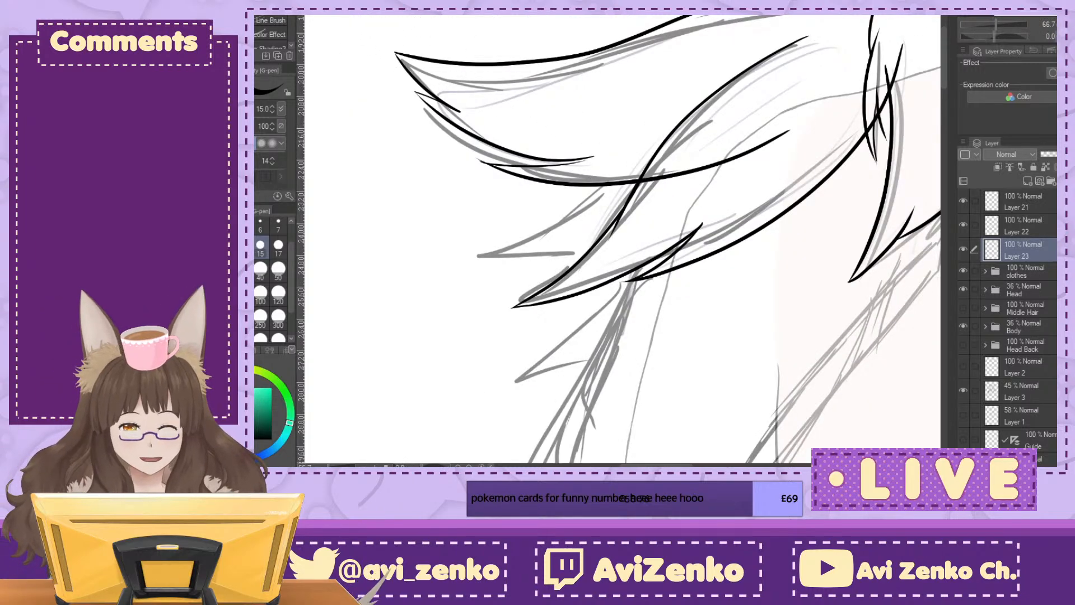
key("minus")
key("minus")
key("minus")
key("minus")
key("minus")
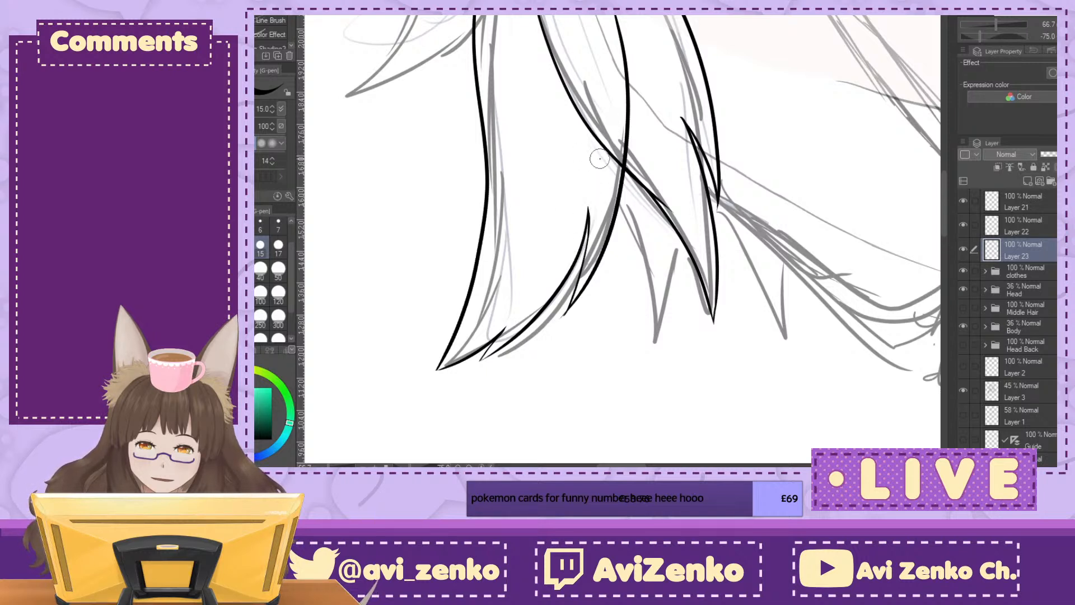
Step: Add a new layer below Layer 23 and ink the upper edge of the topmost shoulder fur tuft from the hair to its tip
key("ctrl+at")
key("ctrl+minus")
key("ctrl+minus")
mouse_move(733, 224)
left_mouse_down()
mouse_move(540, 249)
mouse_move(501, 283)
left_mouse_up()
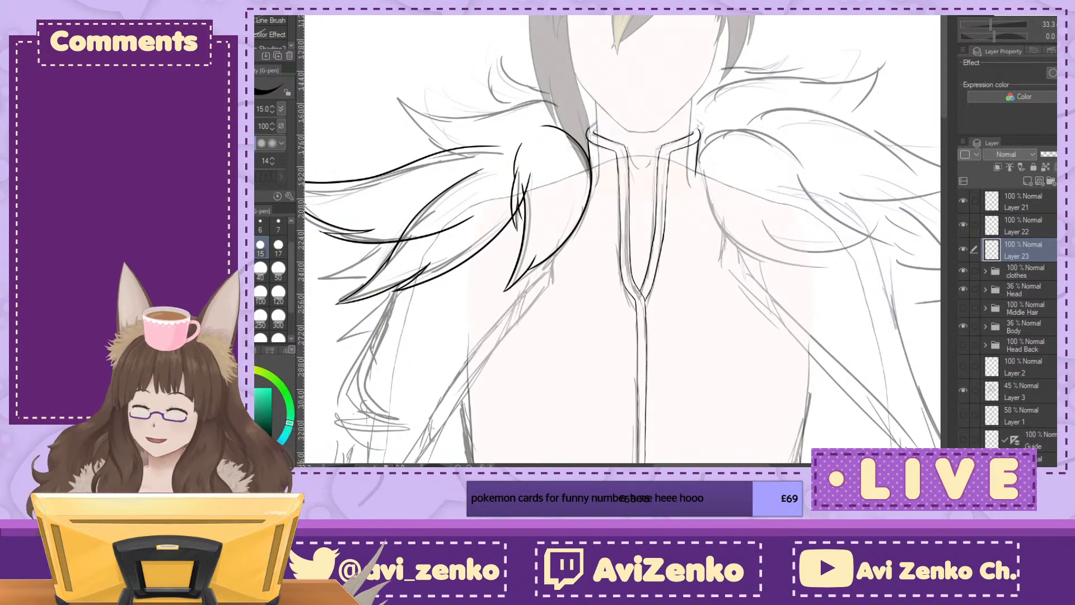
mouse_move(560, 280)
left_mouse_down()
mouse_move(609, 160)
mouse_move(655, 287)
left_mouse_up()
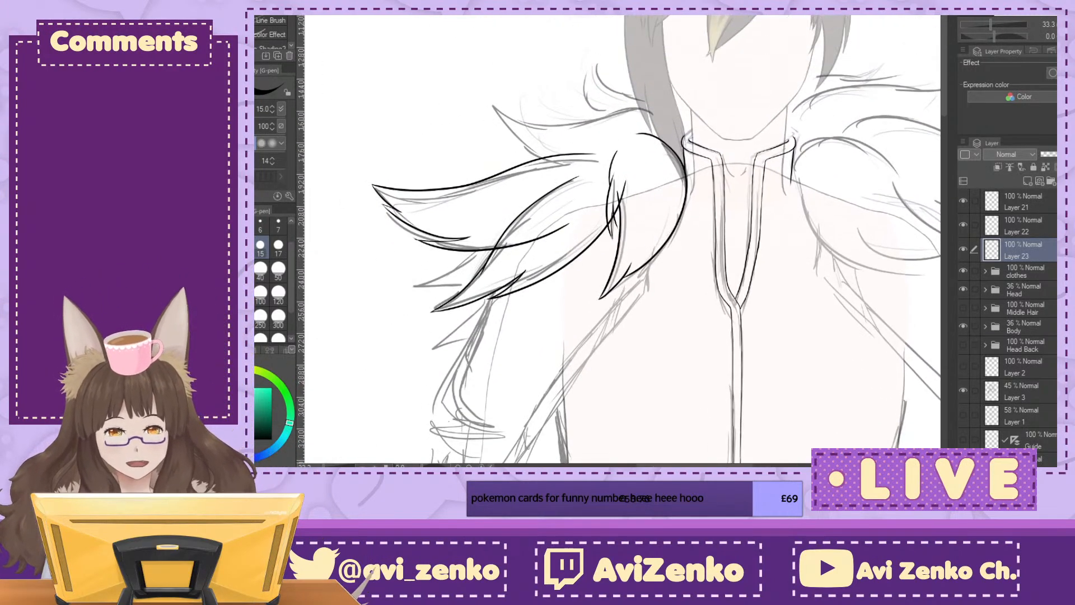
left_click(1026, 181)
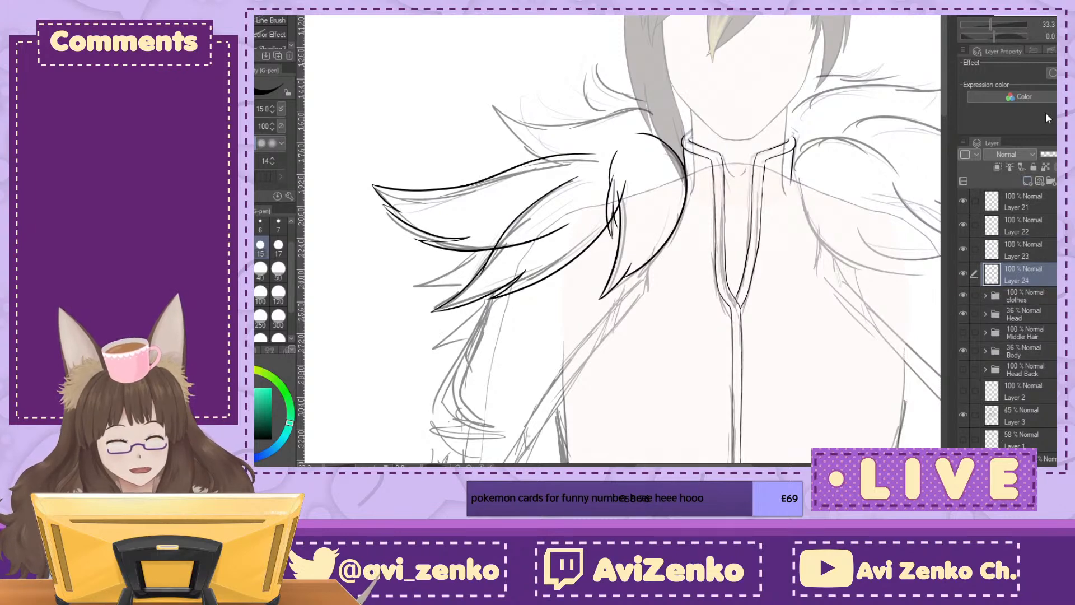
key("minus")
key("ctrl+plus")
key("ctrl+plus")
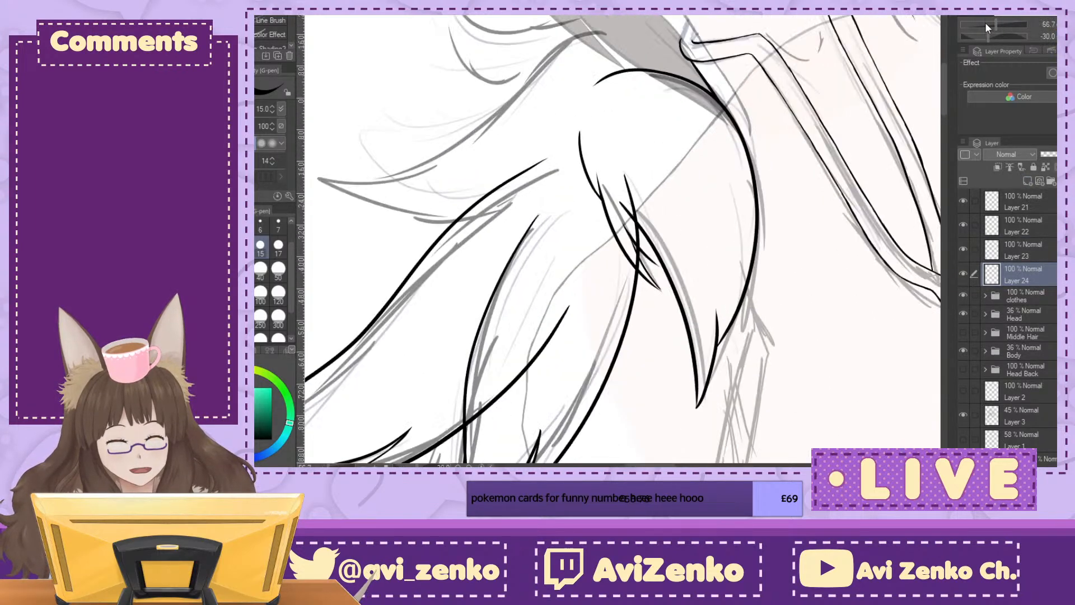
mouse_move(622, 28)
left_mouse_down()
mouse_move(473, 115)
mouse_move(328, 176)
left_mouse_up()
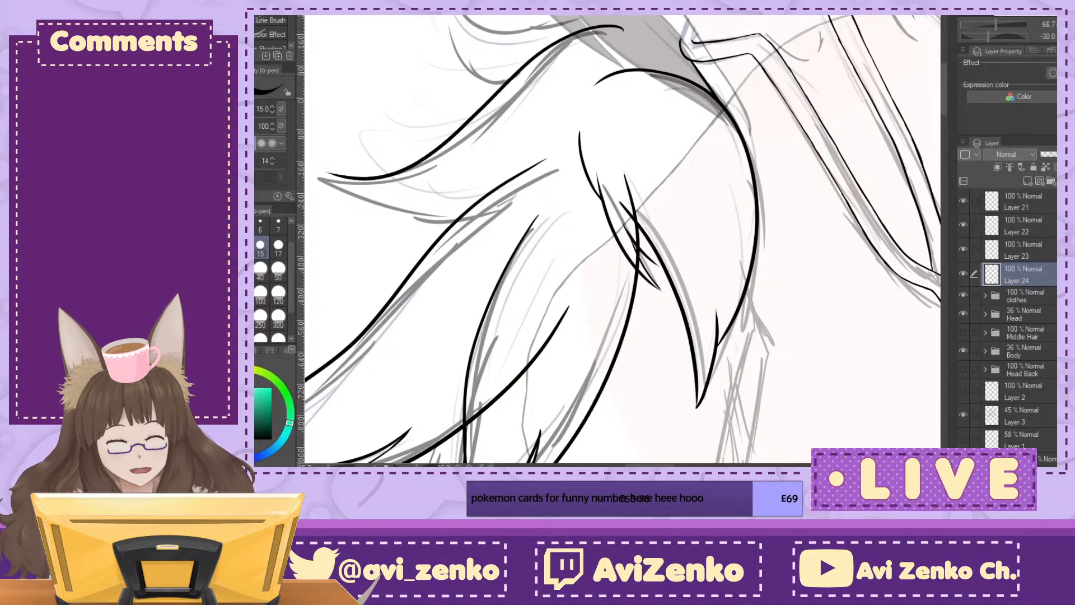
Step: Ink the topmost shoulder tuft's lower edge in two curves from its tip, with a small split where they overlap
key("asciicircum")
left_click_drag(622, 185, 618, 321)
key("asciicircum")
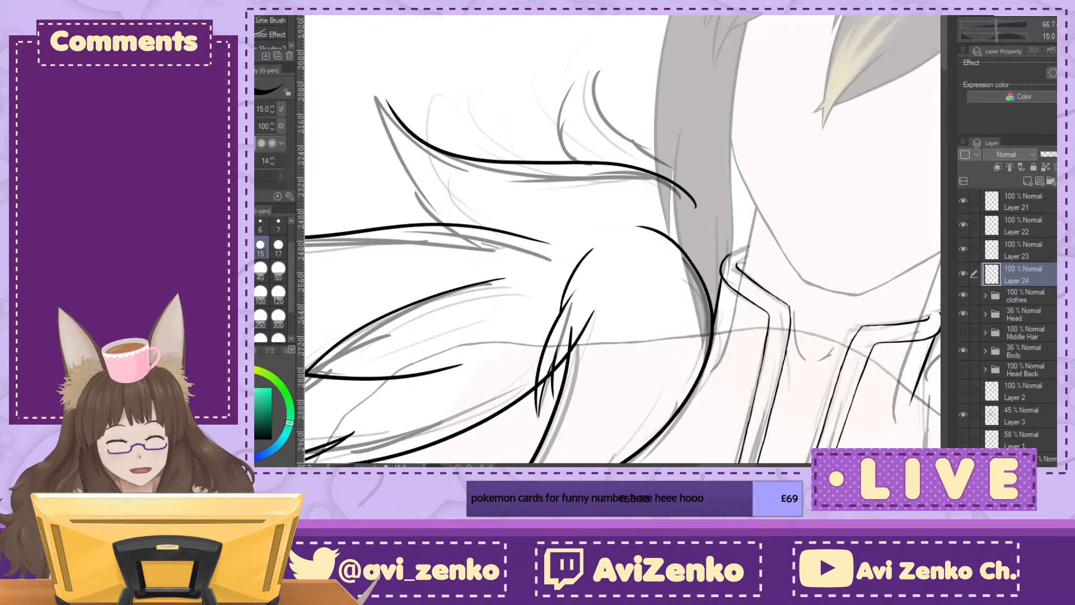
mouse_move(594, 185)
left_mouse_down()
mouse_move(716, 260)
mouse_move(750, 207)
left_mouse_up()
key("ctrl+plus")
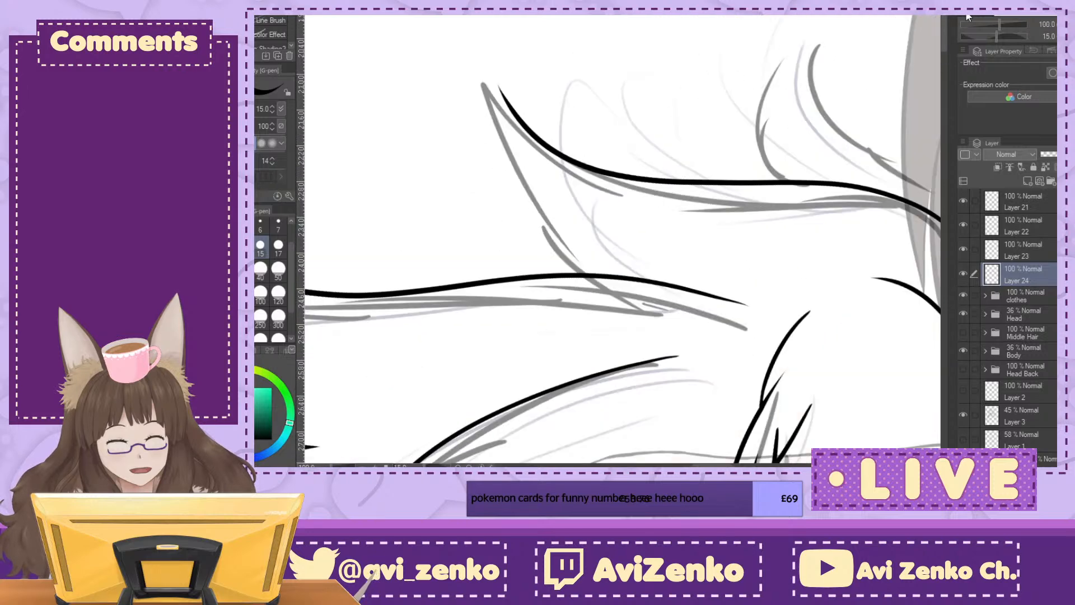
left_click_drag(500, 118, 576, 276)
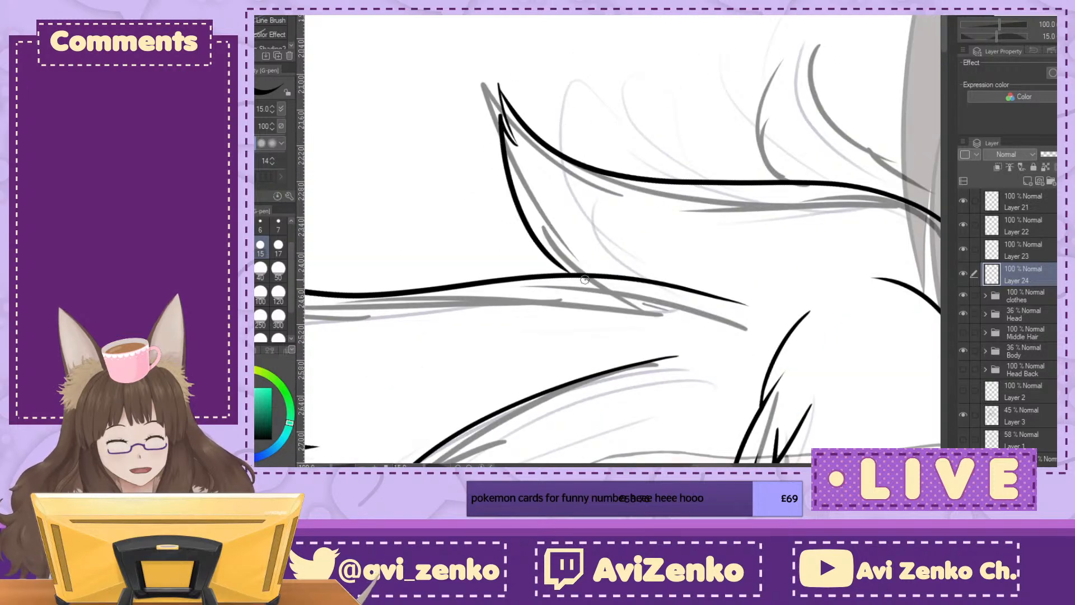
key("ctrl+z")
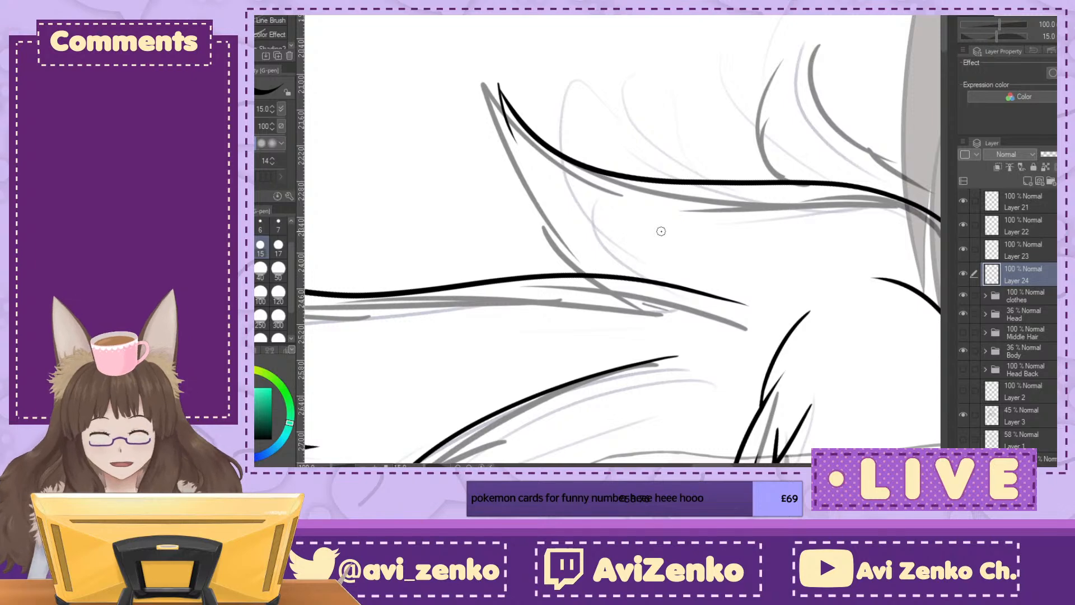
left_click_drag(497, 88, 542, 233)
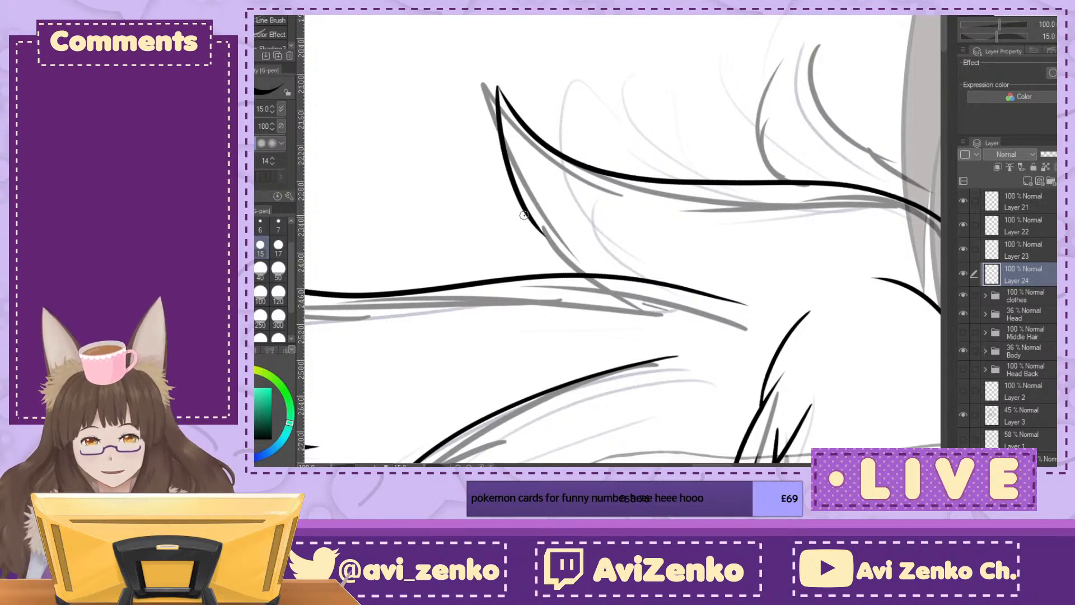
left_click_drag(486, 160, 641, 342)
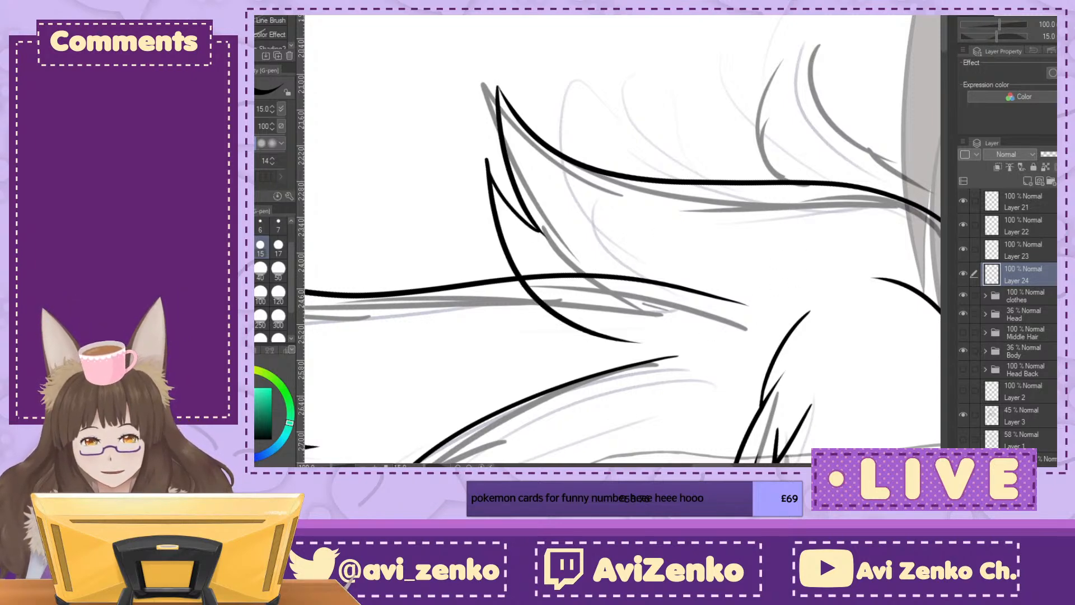
Step: Erase the overlong tip of the small split on the topmost shoulder tuft's lower edge
left_click(1055, 37)
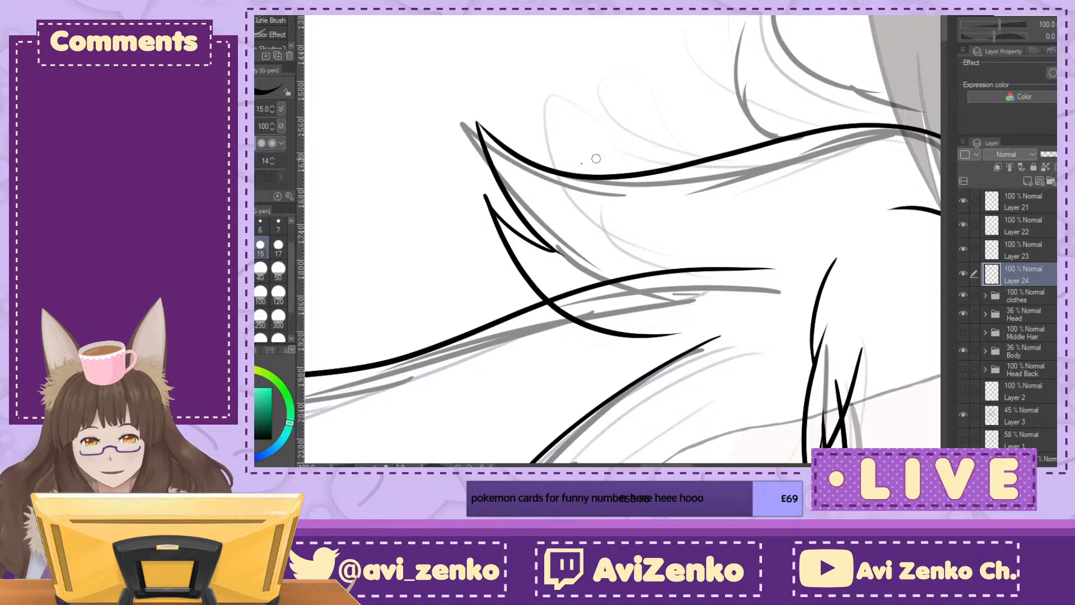
left_click_drag(490, 193, 481, 184)
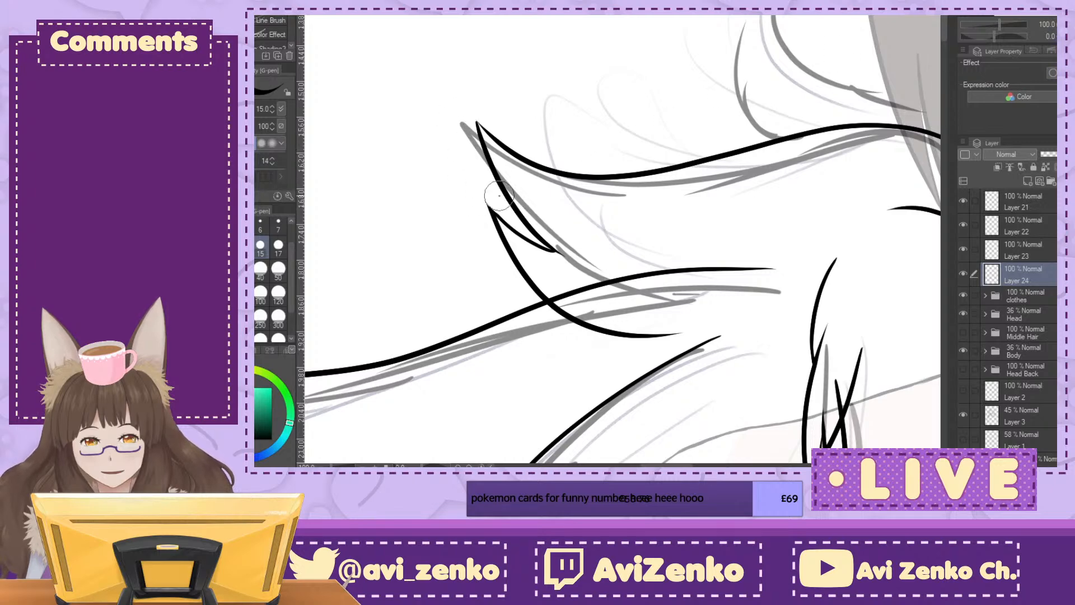
key("ctrl+minus")
key("ctrl+minus")
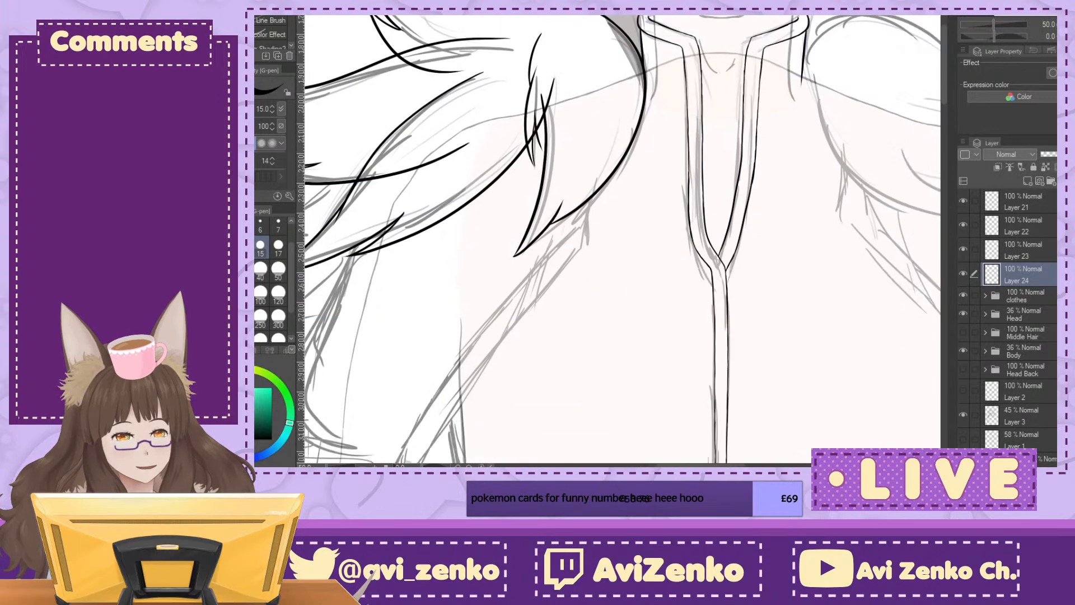
Step: Try to extend the topmost shoulder tuft's upper edge across the hair down to the collar
left_click_drag(660, 241, 704, 255)
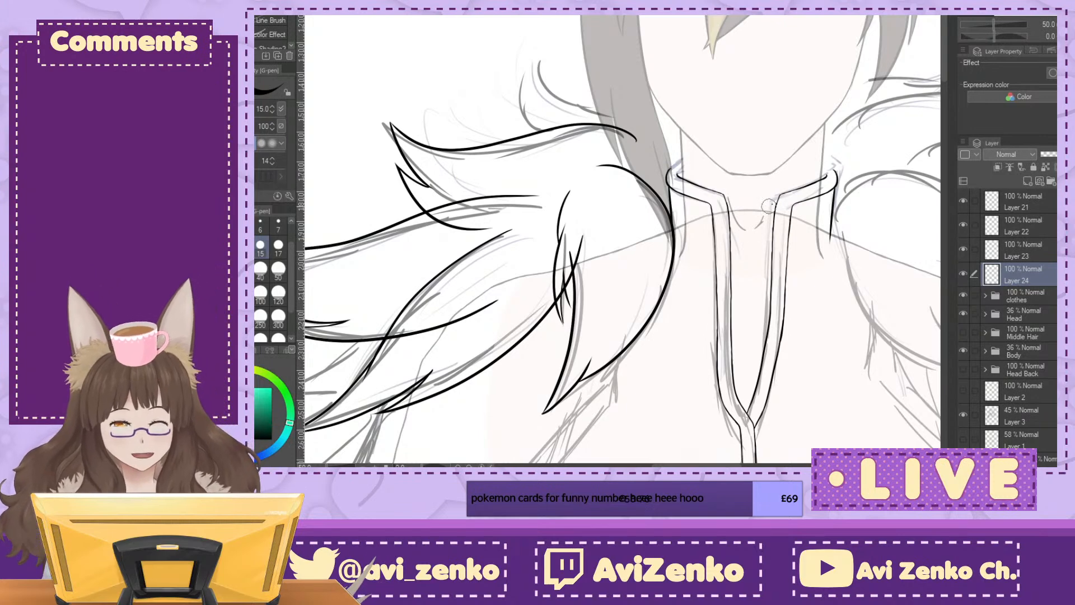
key("minus")
key("asciicircum")
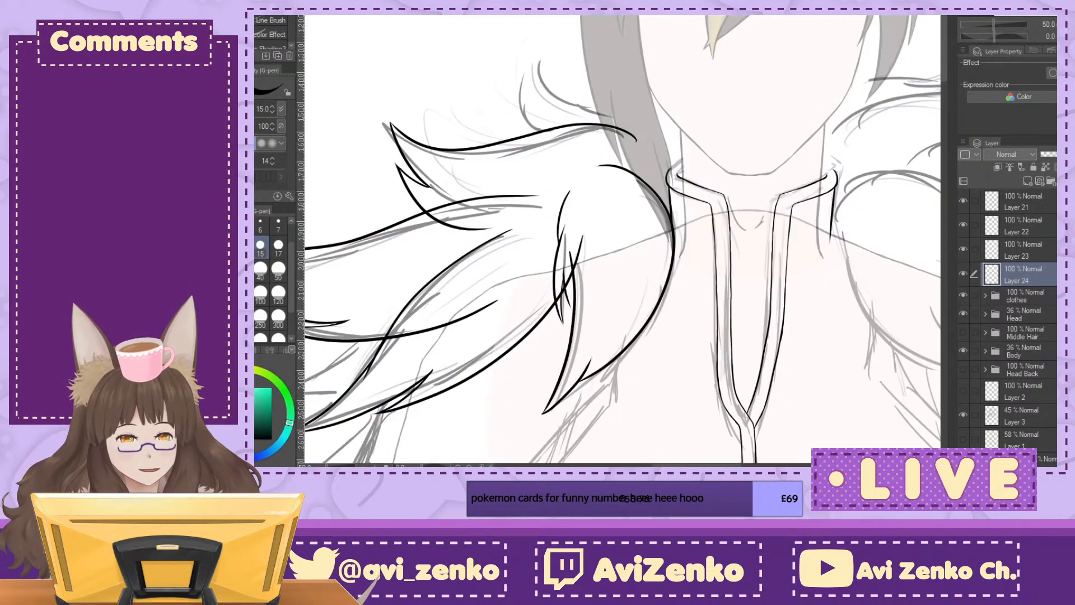
key("asciicircum")
key("ctrl+plus")
key("ctrl+plus")
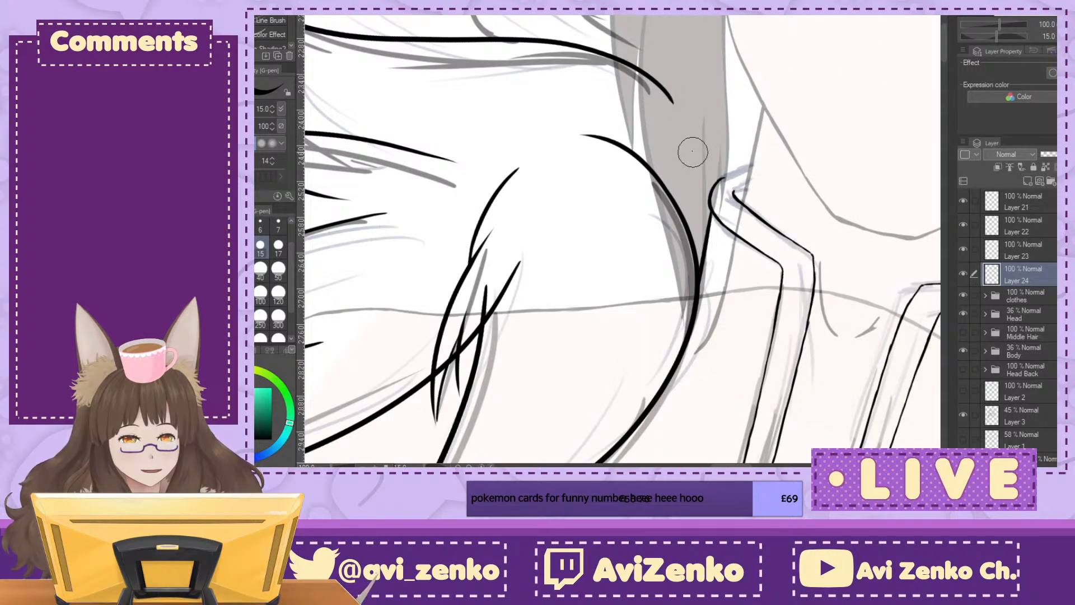
left_click_drag(995, 36, 1003, 39)
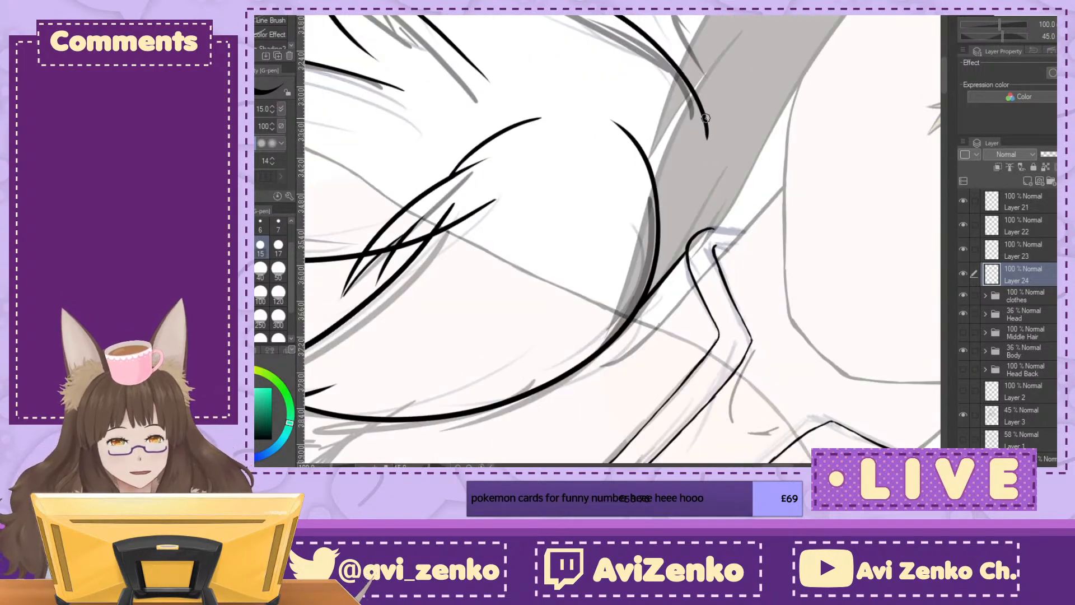
mouse_move(703, 114)
left_mouse_down()
mouse_move(711, 151)
mouse_move(683, 269)
left_mouse_up()
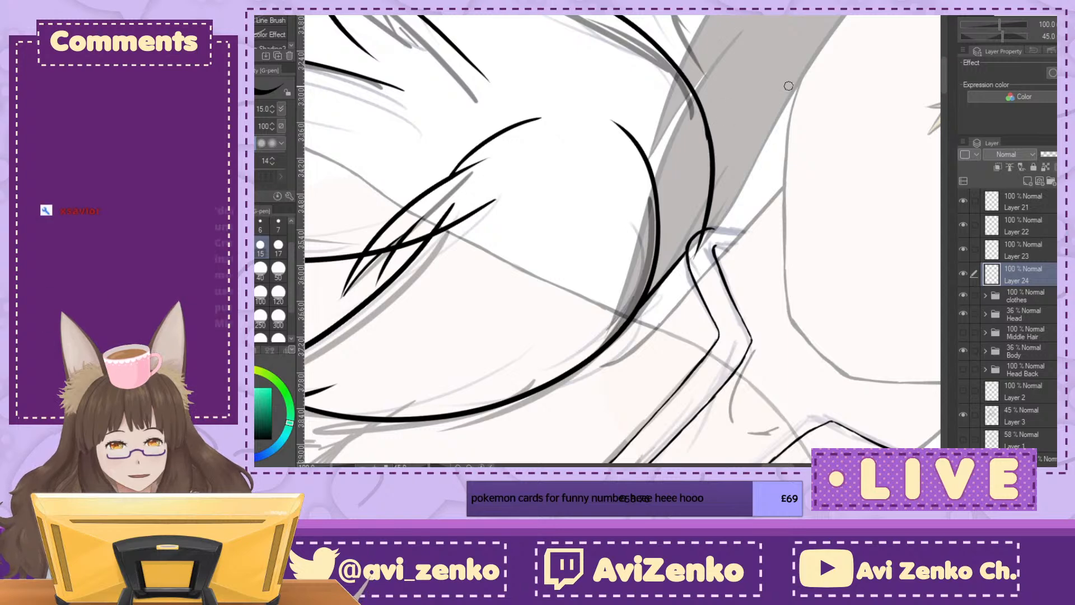
left_click_drag(1002, 37, 994, 37)
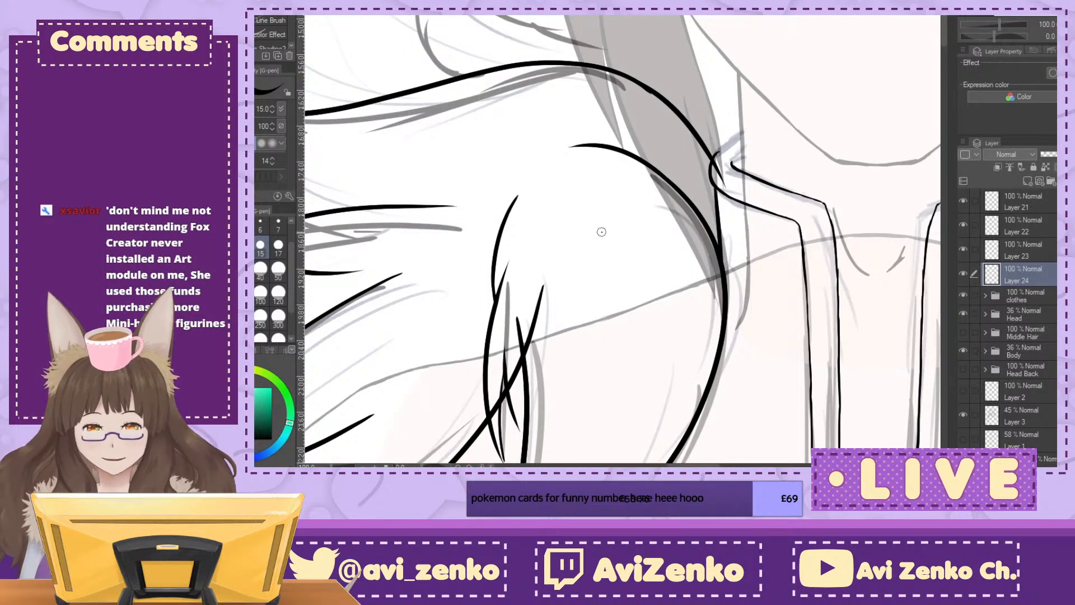
Step: Redraw the end of the topmost tuft's upper edge as one smooth curve across the hair and slightly past the collar corner
key("minus")
key("minus")
key("minus")
key("minus")
key("minus")
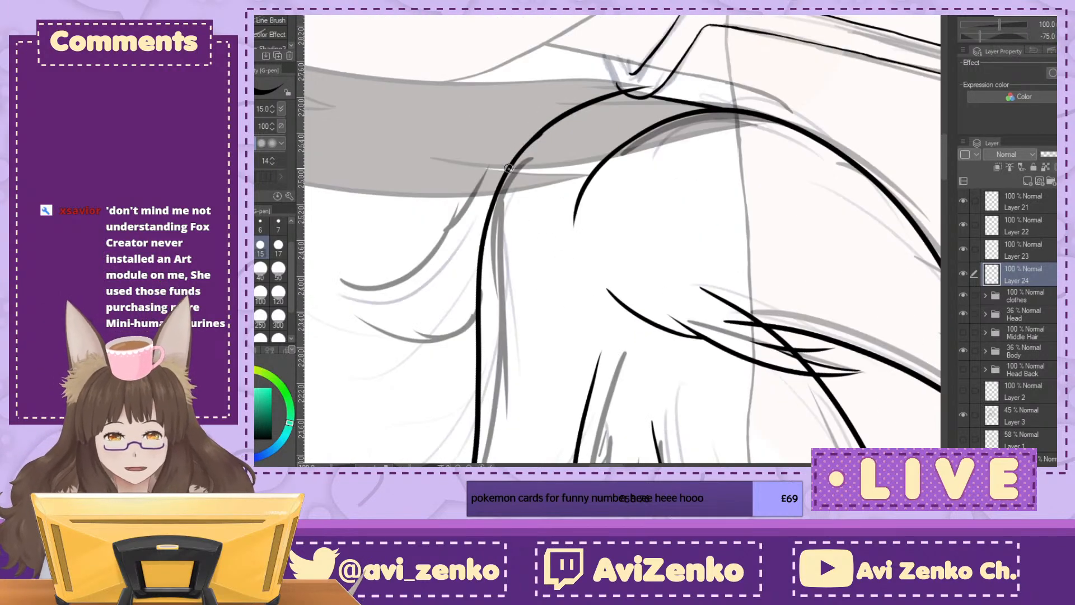
left_click_drag(528, 138, 666, 37)
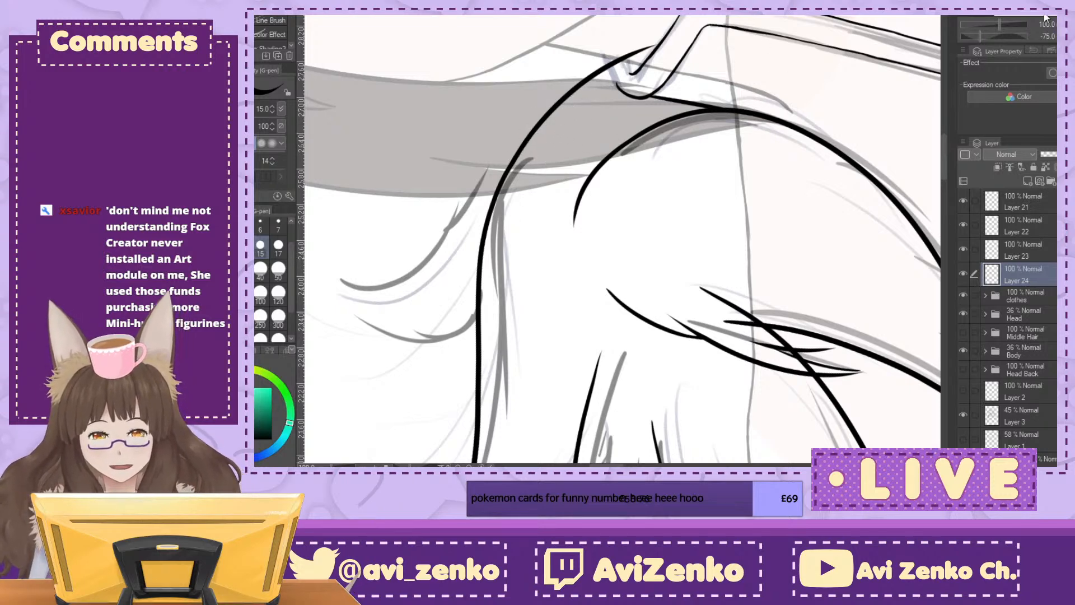
key("ctrl+at")
key("ctrl+minus")
key("ctrl+minus")
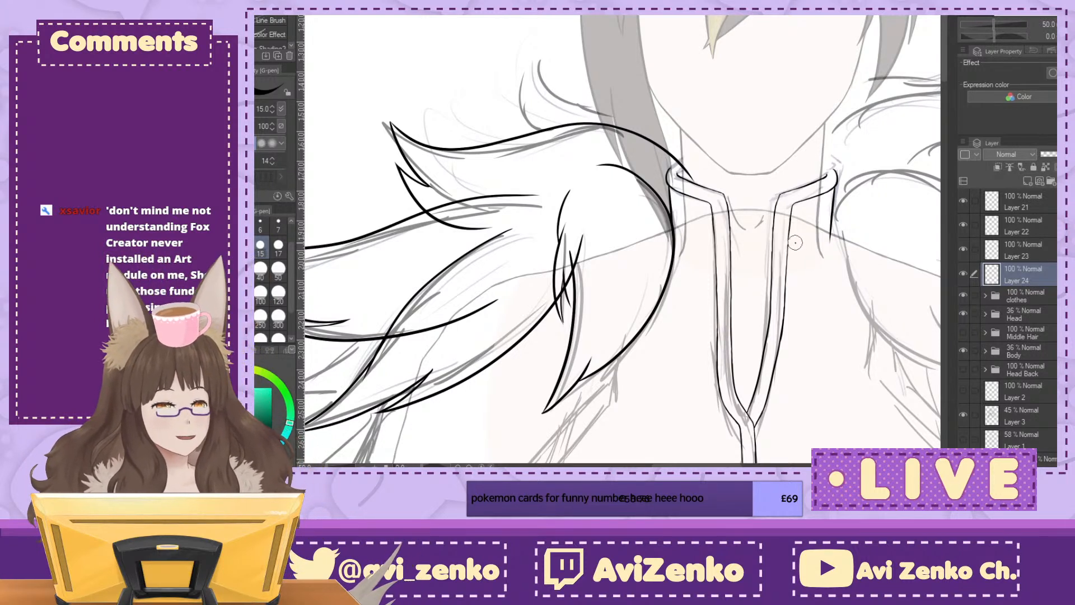
Step: Ink a long lower curve and a short upper curve for a smaller pointed lock beneath the topmost shoulder tuft
mouse_move(799, 238)
left_mouse_down()
mouse_move(813, 123)
mouse_move(889, 194)
mouse_move(687, 194)
mouse_move(798, 123)
mouse_move(857, 124)
mouse_move(940, 167)
mouse_move(909, 185)
left_mouse_up()
key("minus")
key("minus")
key("minus")
key("minus")
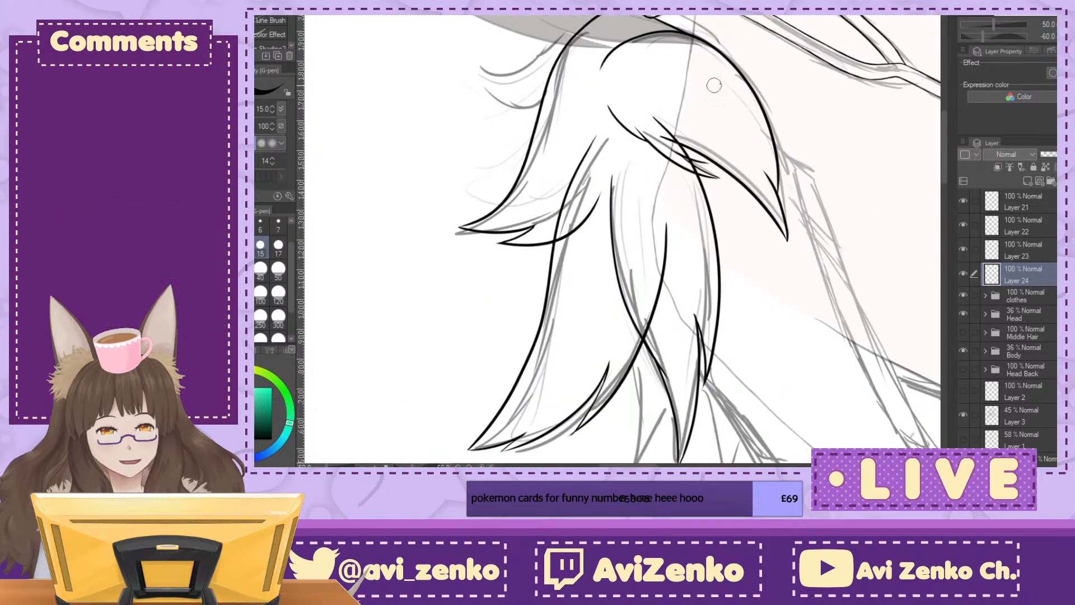
key("asciicircum")
key("ctrl+plus")
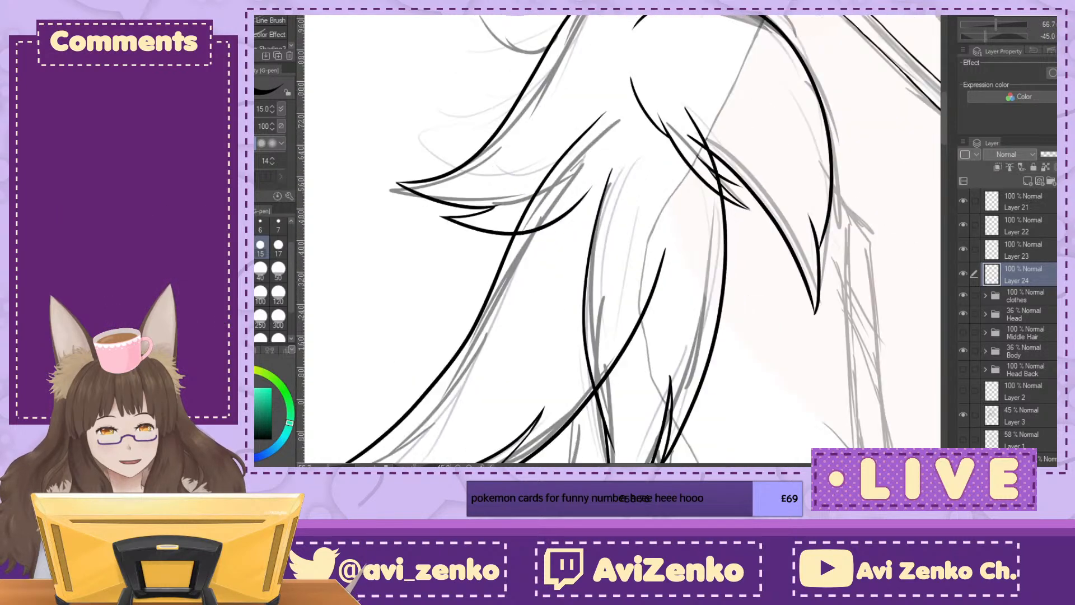
left_click_drag(701, 101, 595, 234)
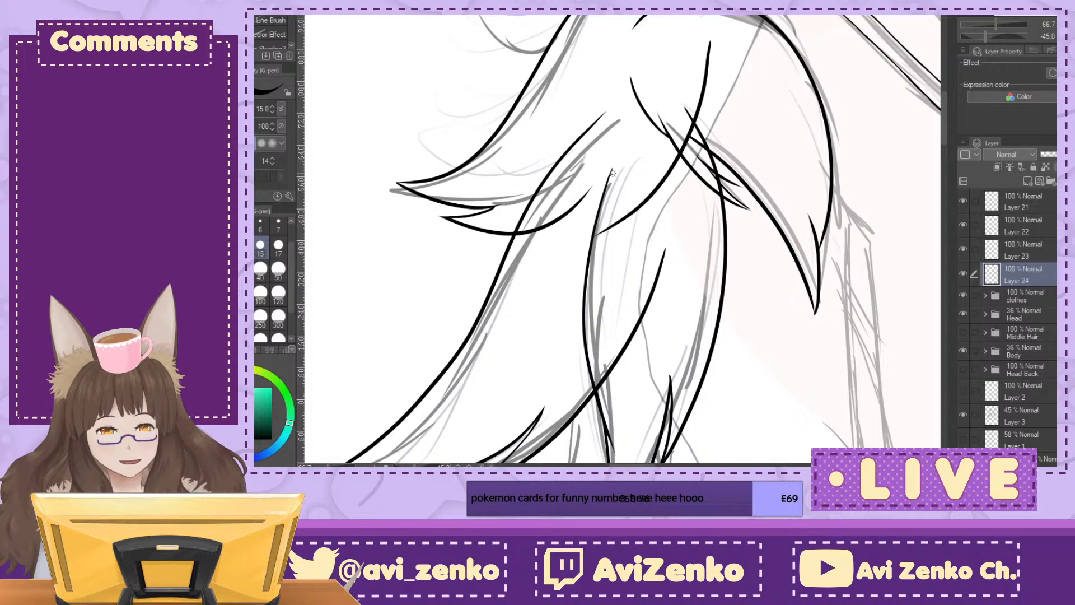
left_click_drag(606, 119, 596, 205)
left_click_drag(595, 203, 559, 267)
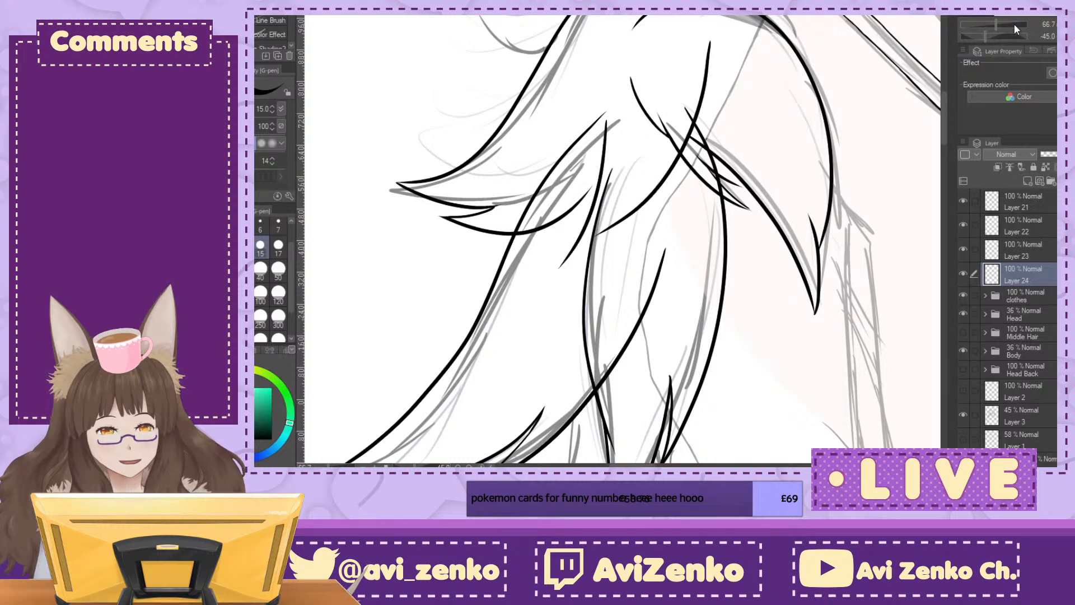
Step: Try to close the small lock with a stroke from its tip to the long lower curve, trimming the overshoot
key("asciicircum")
key("asciicircum")
key("asciicircum")
key("ctrl+plus")
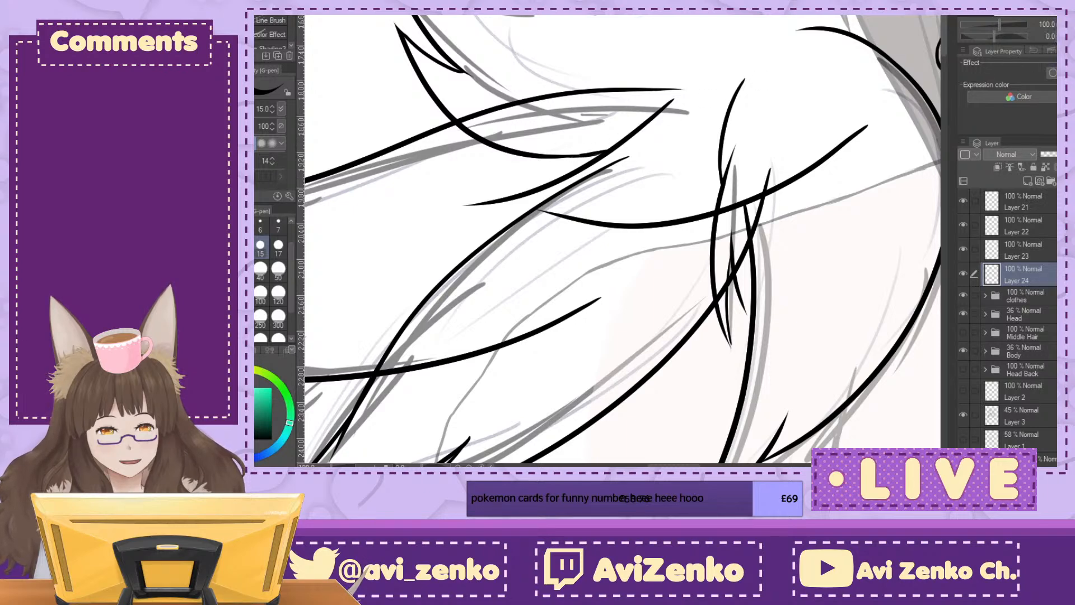
key("minus")
key("minus")
key("minus")
key("minus")
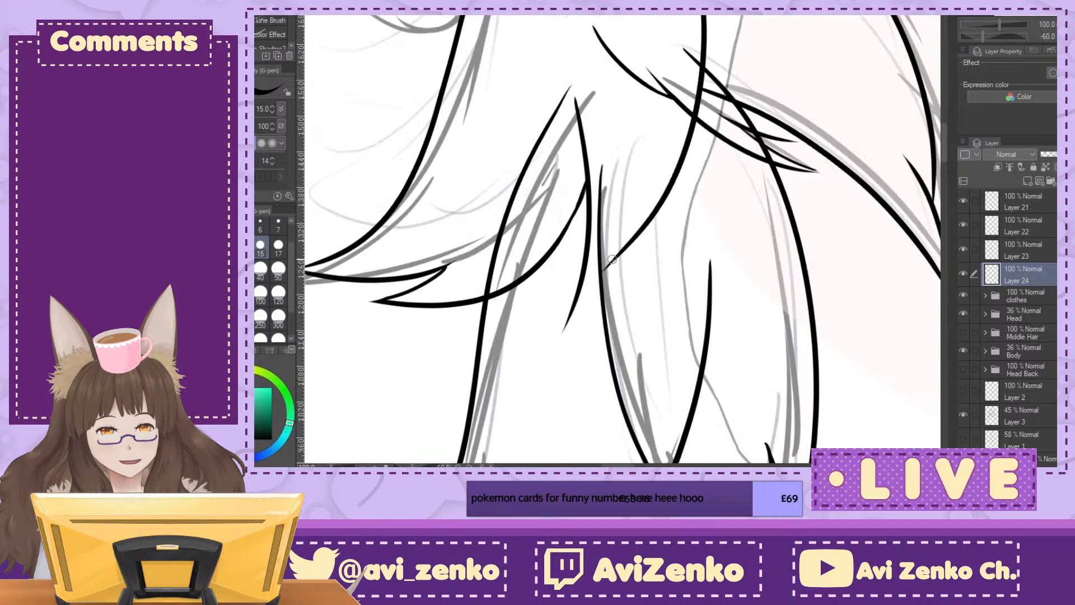
left_click_drag(562, 331, 654, 144)
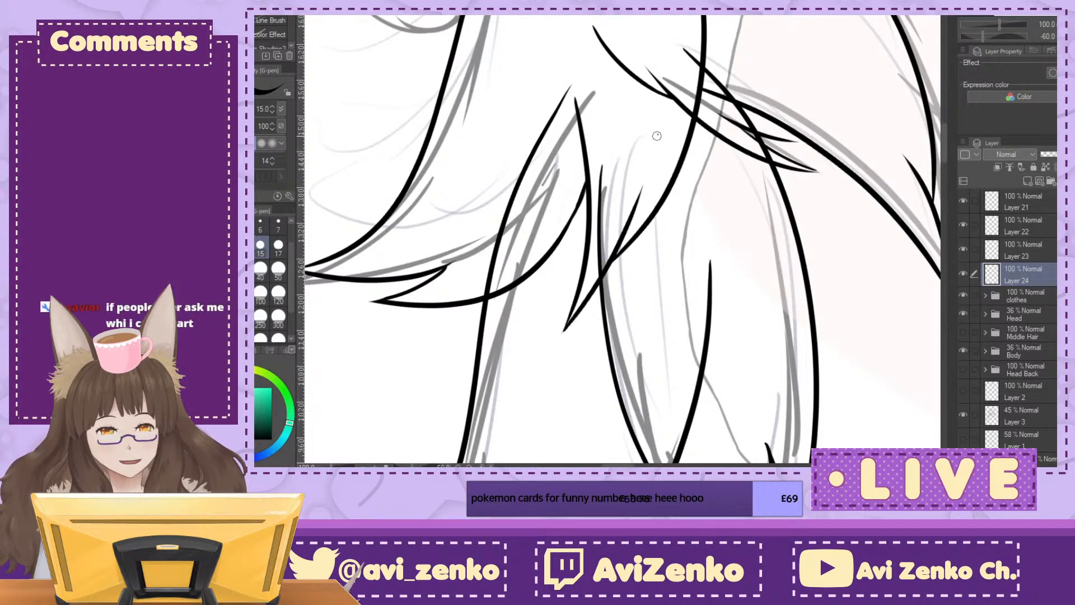
mouse_move(643, 186)
left_mouse_down()
mouse_move(592, 278)
mouse_move(616, 248)
left_mouse_up()
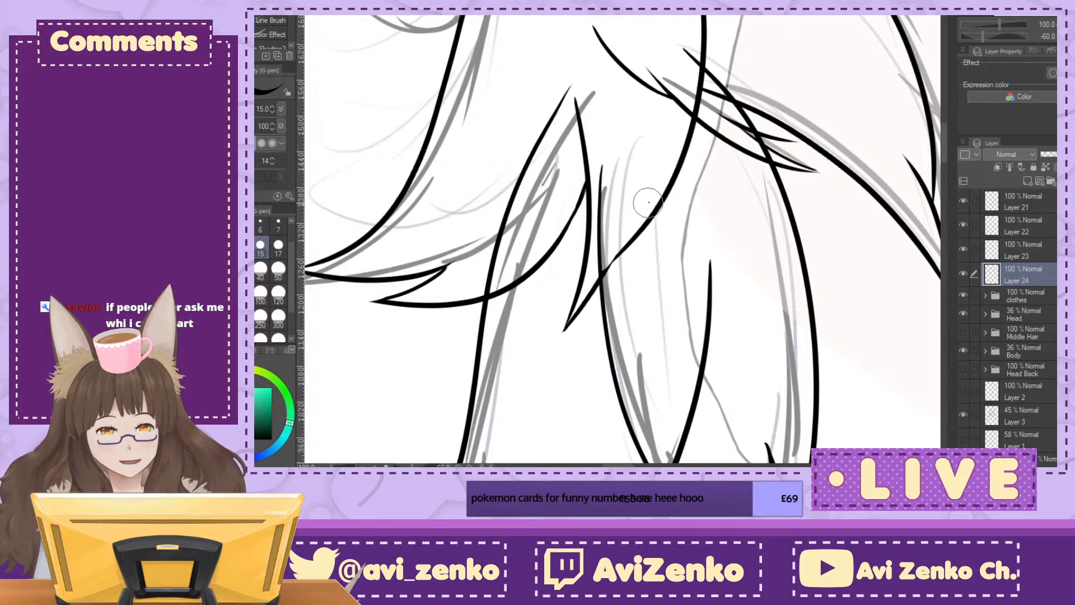
Step: Redraw the outer end of the small lock's long lower curve at a steeper angle and erase the old joining lines
left_click_drag(670, 194, 585, 314)
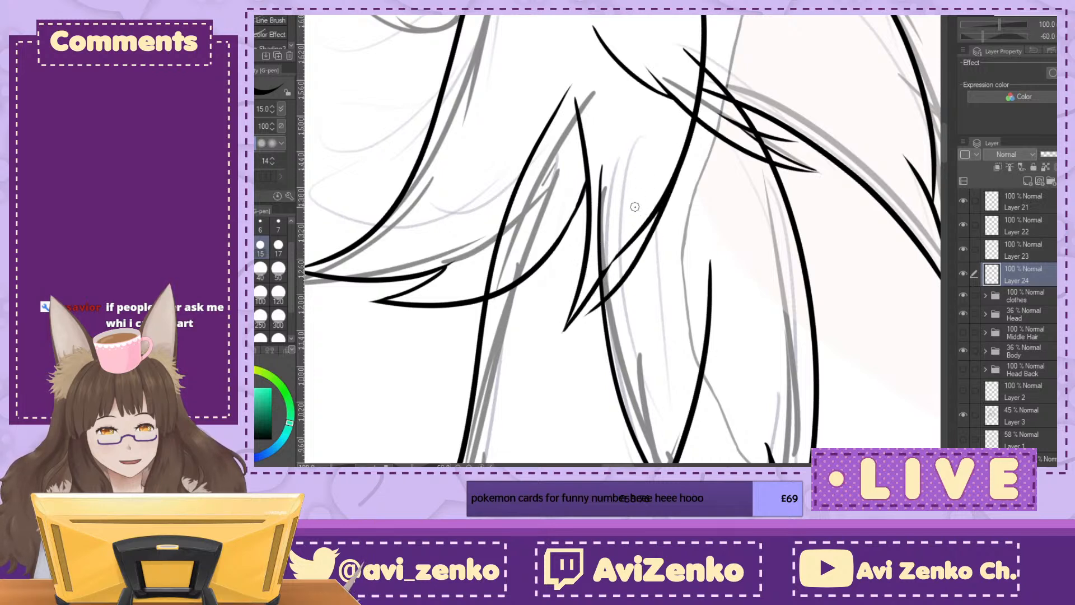
left_click_drag(616, 247, 589, 285)
left_click_drag(588, 284, 640, 227)
left_click_drag(660, 174, 645, 207)
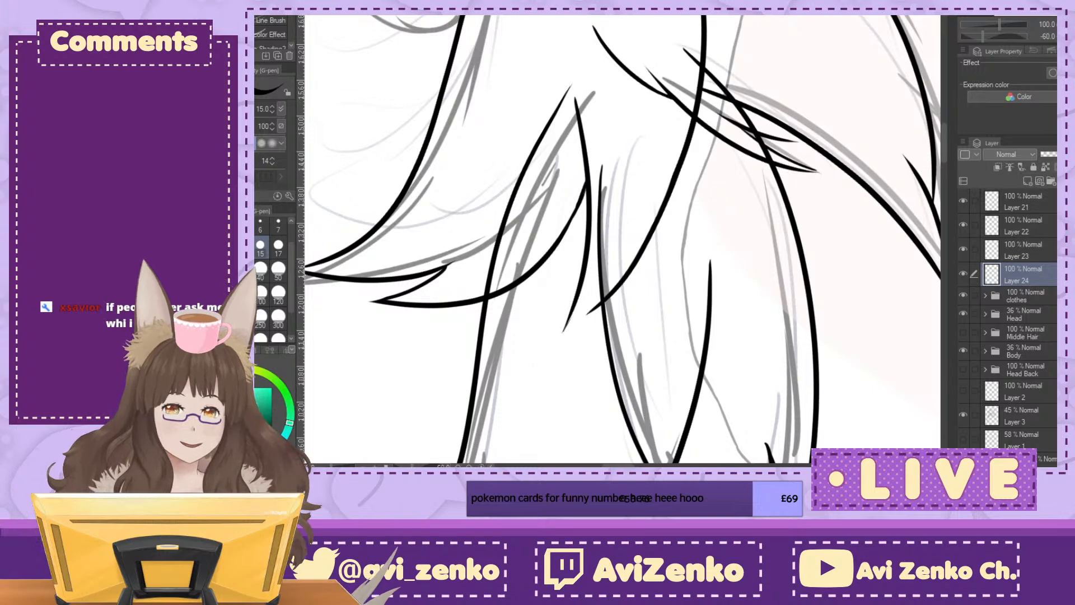
Step: Bend the small lock's lower curve toward its tip with a short stroke and erase the excess line ends
left_click_drag(695, 313, 651, 155)
left_click_drag(560, 193, 619, 266)
key("ctrl+plus")
key("ctrl+plus")
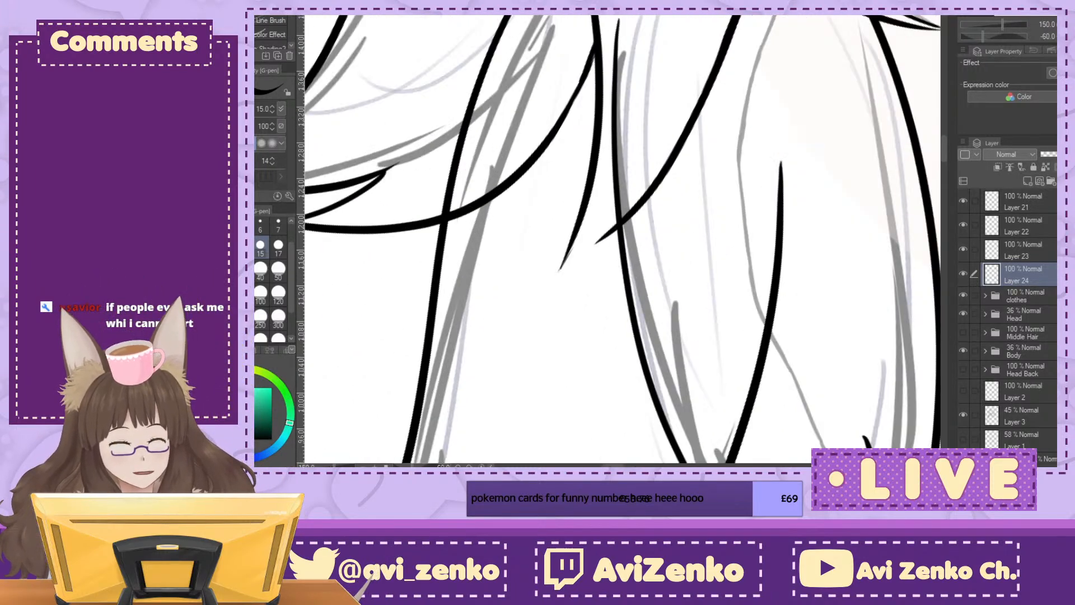
left_click_drag(538, 299, 528, 315)
mouse_move(528, 315)
left_mouse_down()
mouse_move(598, 247)
mouse_move(591, 240)
mouse_move(594, 250)
mouse_move(653, 140)
mouse_move(619, 193)
mouse_move(638, 203)
mouse_move(604, 231)
left_mouse_up()
key("e")
mouse_move(562, 274)
left_mouse_down()
mouse_move(583, 252)
mouse_move(563, 257)
mouse_move(615, 216)
mouse_move(552, 288)
mouse_move(615, 238)
left_mouse_up()
key("p")
key("e")
left_click_drag(586, 274, 549, 298)
key("p")
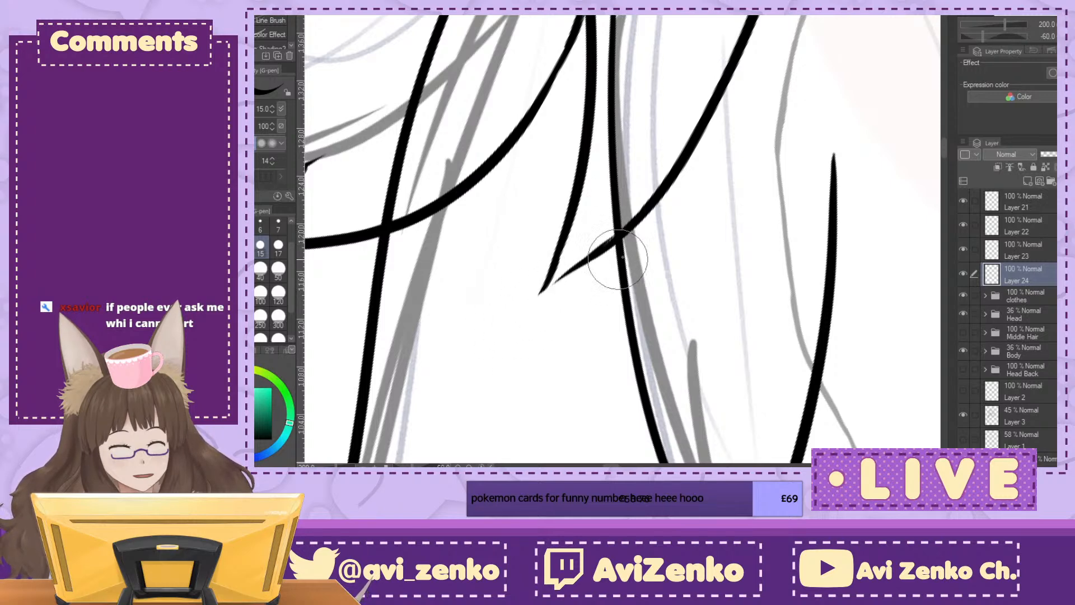
Step: Join the small lock's two edges into a sharp point and clean up around the tip
key("minus")
key("minus")
key("minus")
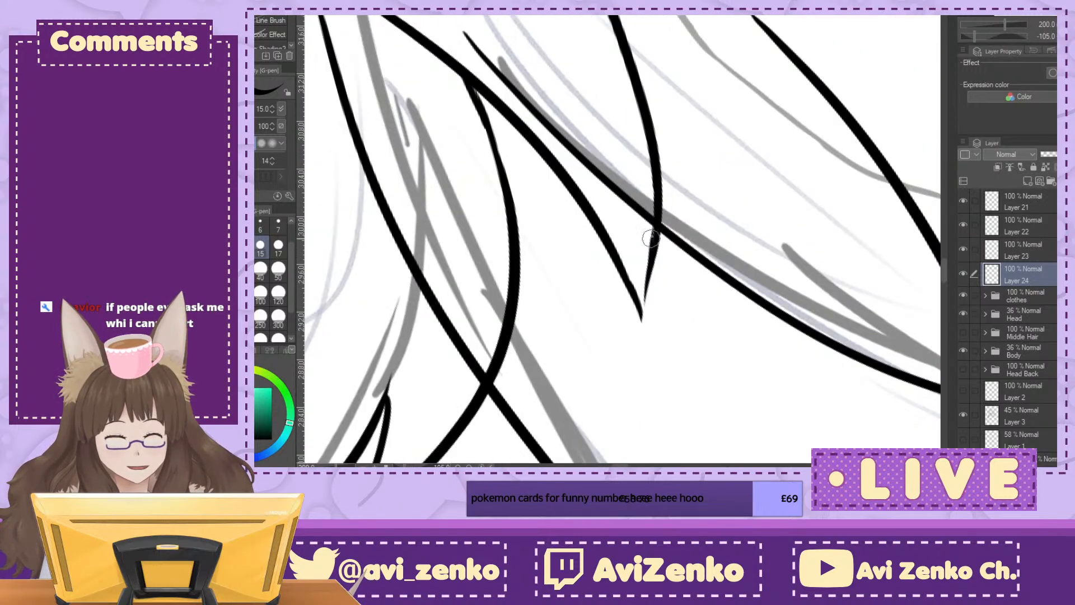
mouse_move(655, 247)
left_mouse_down()
mouse_move(635, 350)
mouse_move(642, 209)
mouse_move(637, 333)
left_mouse_up()
key("e")
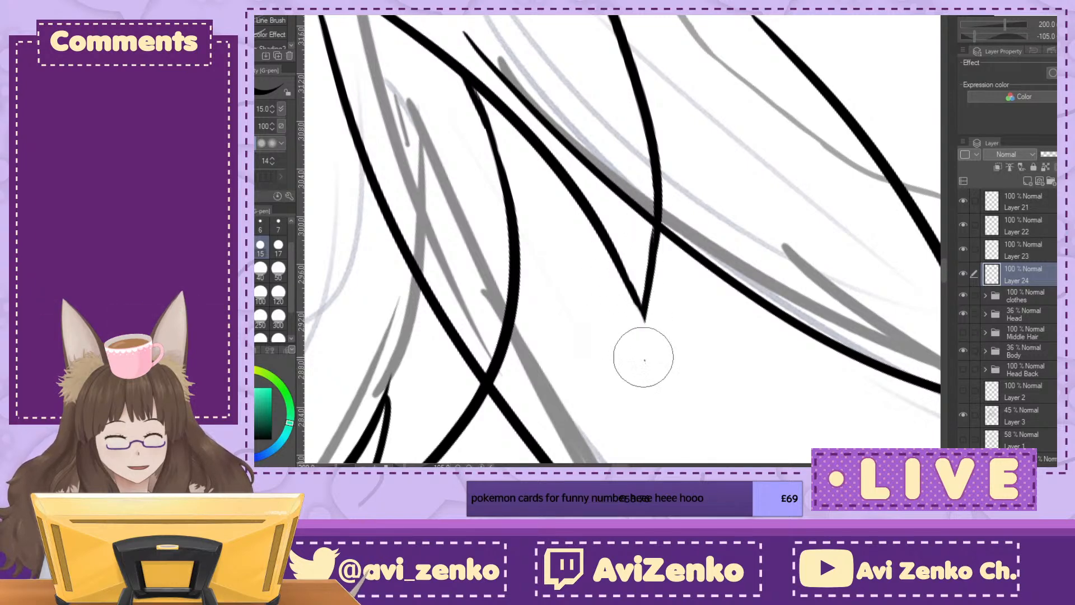
key("ctrl+at")
key("ctrl+minus")
key("ctrl+minus")
key("ctrl+minus")
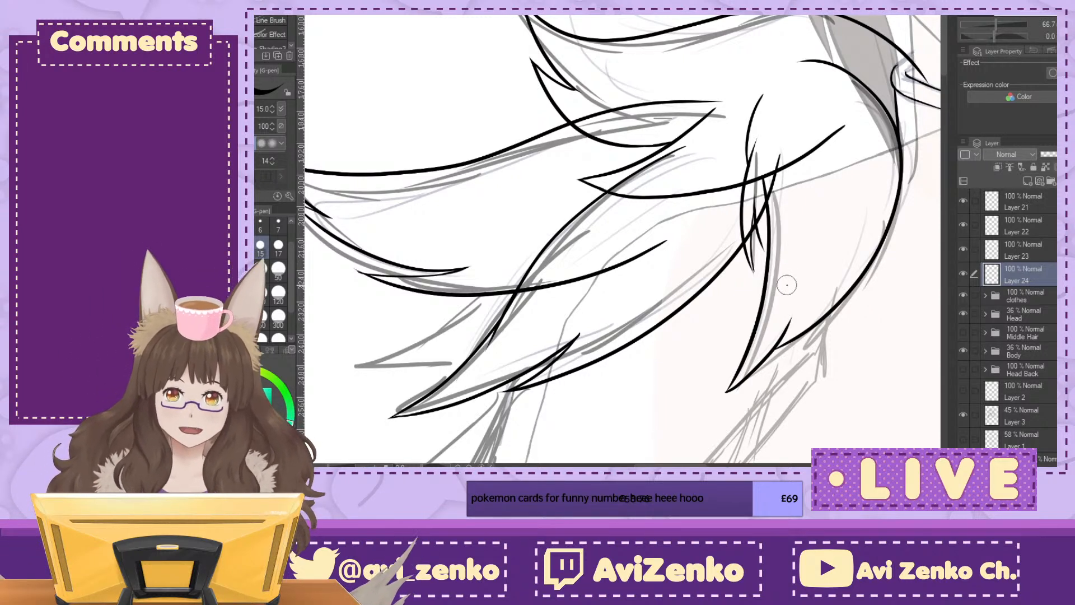
Step: Add a new layer below Layer 24 and ink the outer edge of the upright fur tuft beside the hair
left_click_drag(786, 285, 572, 325)
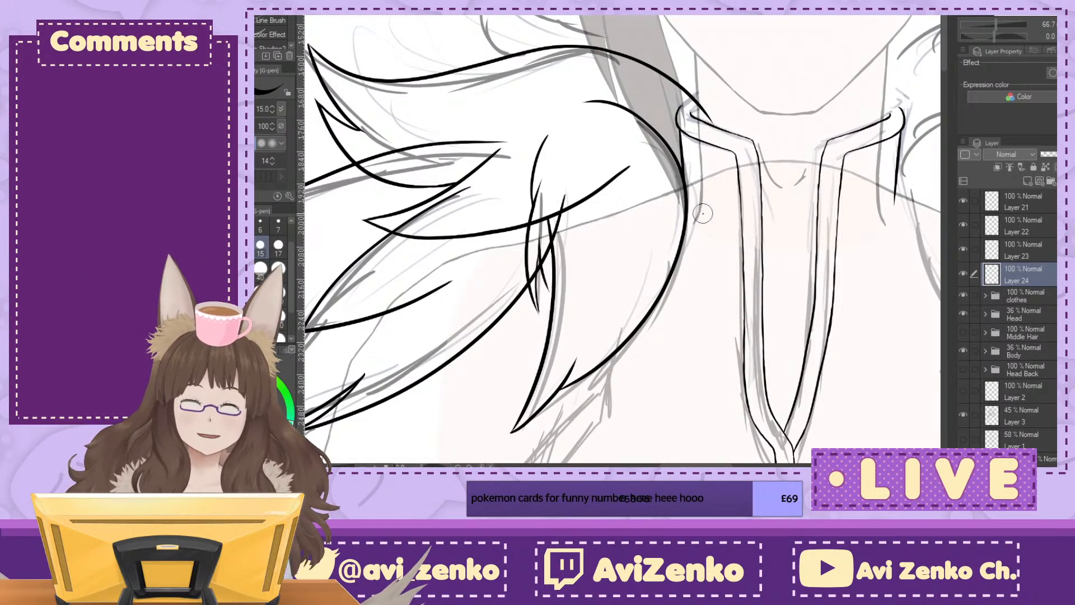
mouse_move(560, 224)
left_mouse_down()
mouse_move(784, 229)
mouse_move(502, 399)
mouse_move(466, 317)
mouse_move(482, 323)
left_mouse_up()
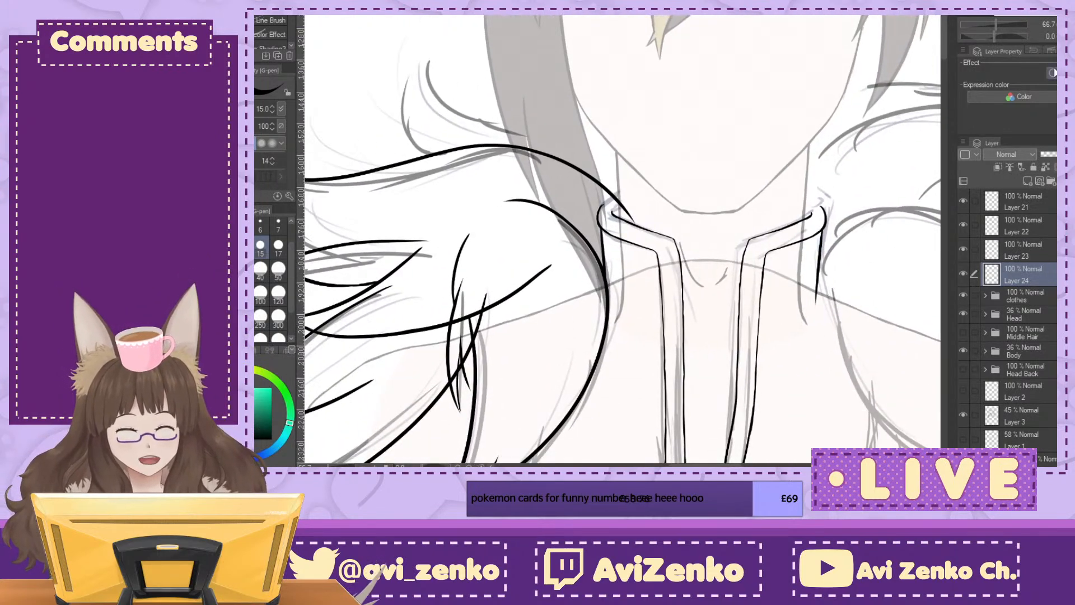
left_click(1026, 181)
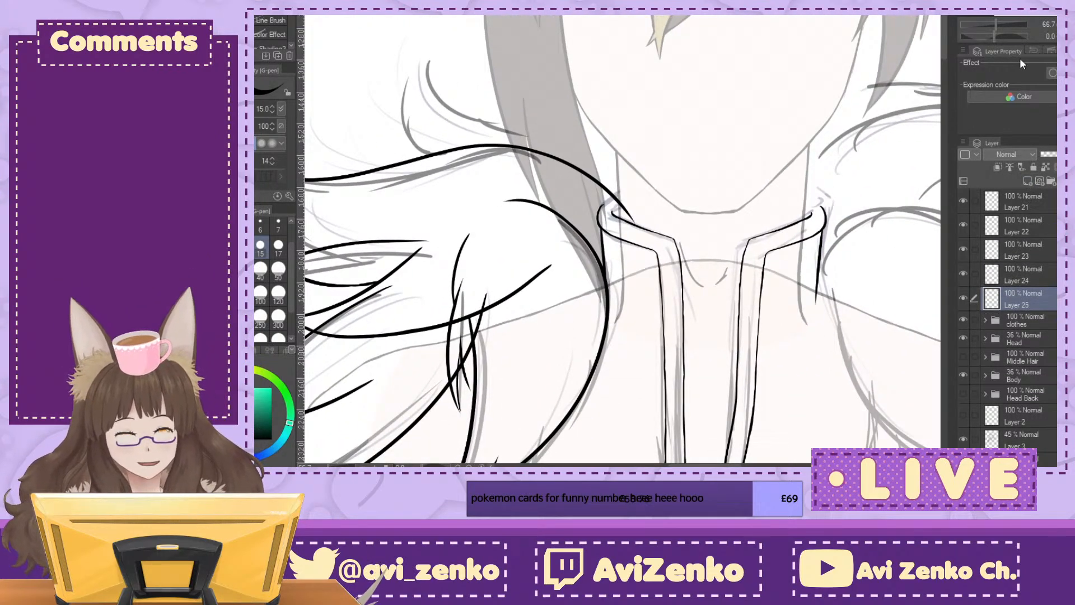
key("minus")
key("minus")
key("minus")
key("minus")
key("minus")
key("minus")
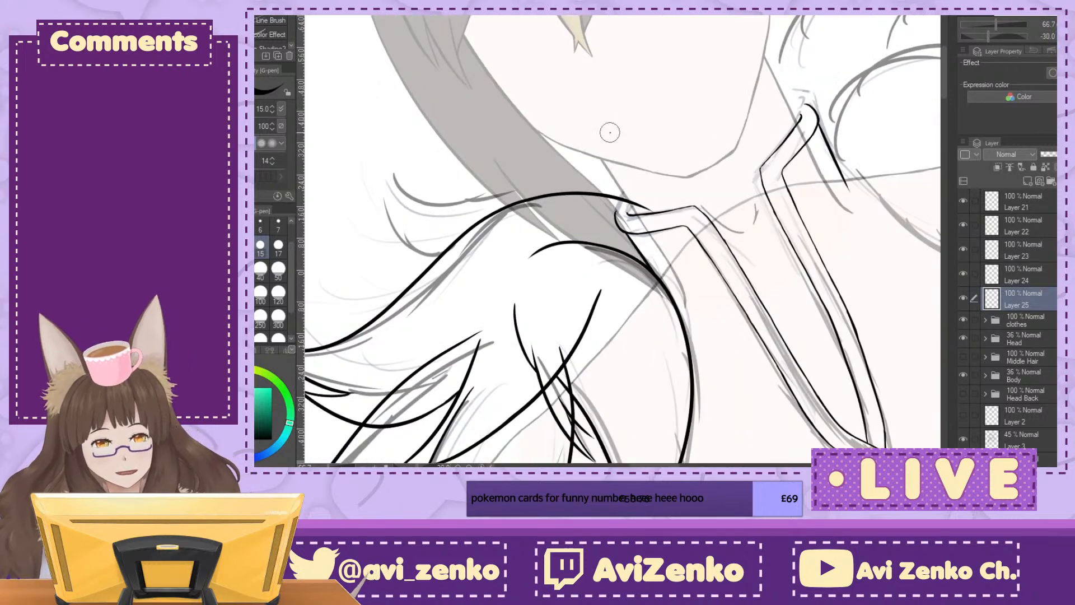
key("asciicircum")
key("asciicircum")
key("asciicircum")
key("asciicircum")
key("asciicircum")
key("asciicircum")
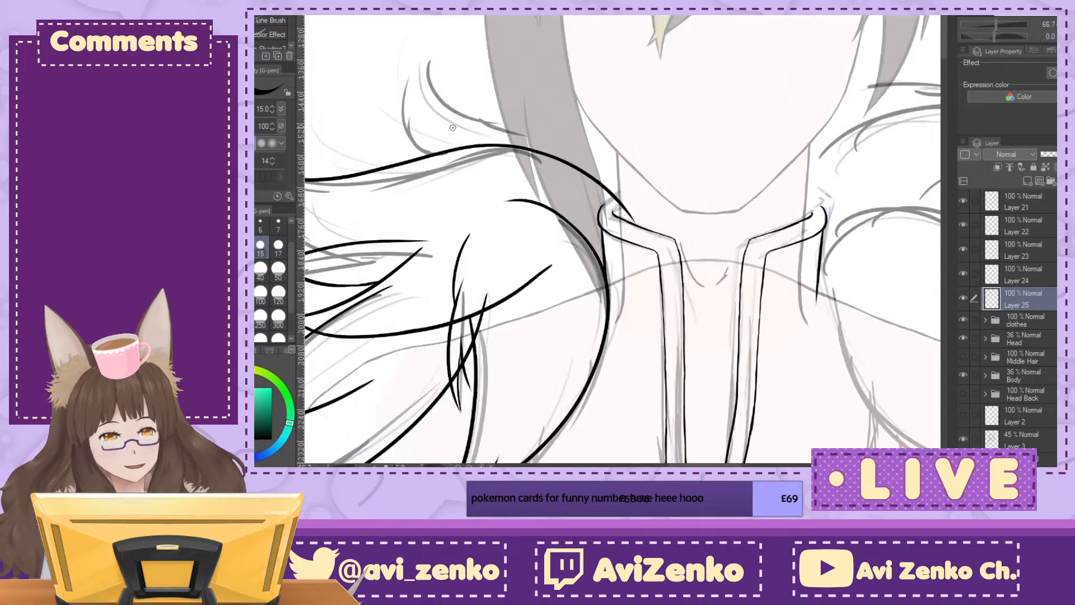
mouse_move(418, 32)
left_mouse_down()
mouse_move(403, 72)
mouse_move(504, 235)
left_mouse_up()
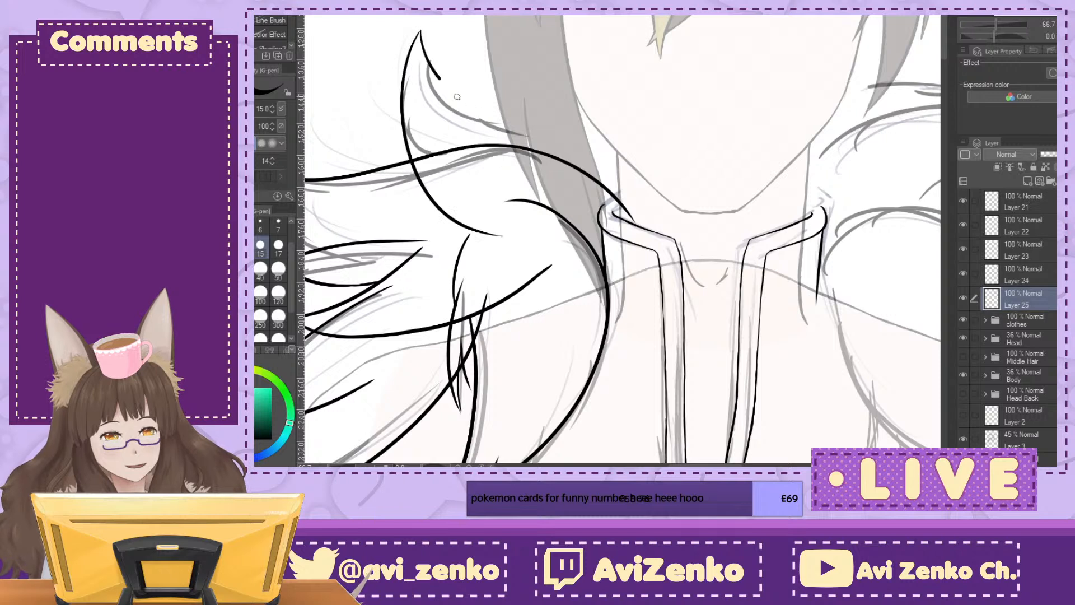
Step: Ink the upright tuft's inner edge from its tip across the hair and down past the collar
left_click_drag(427, 63, 657, 241)
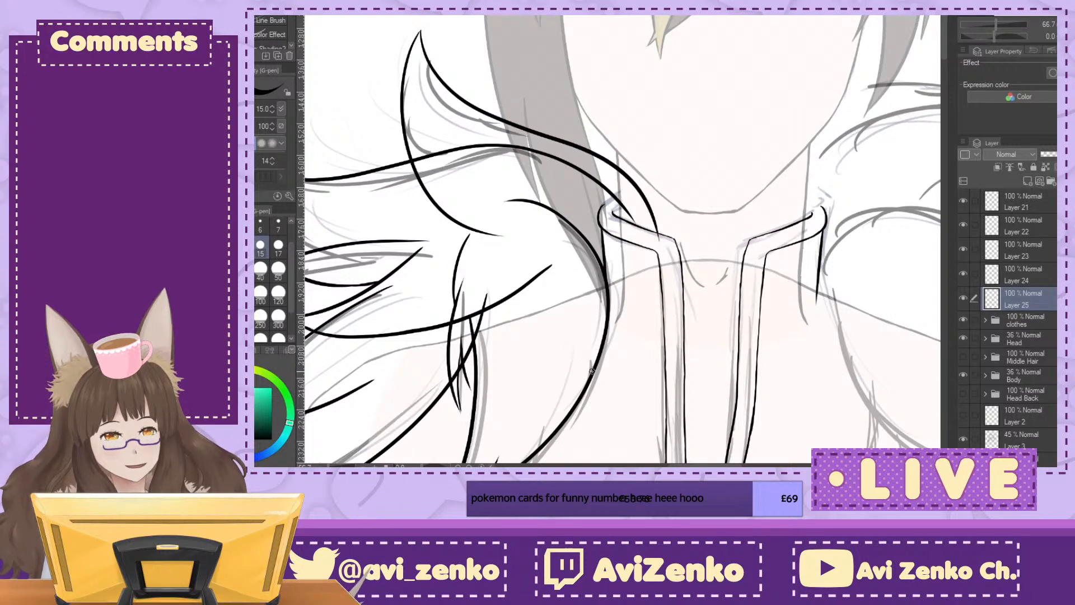
left_click_drag(448, 314, 471, 188)
key("ctrl+minus")
key("ctrl+minus")
key("ctrl+minus")
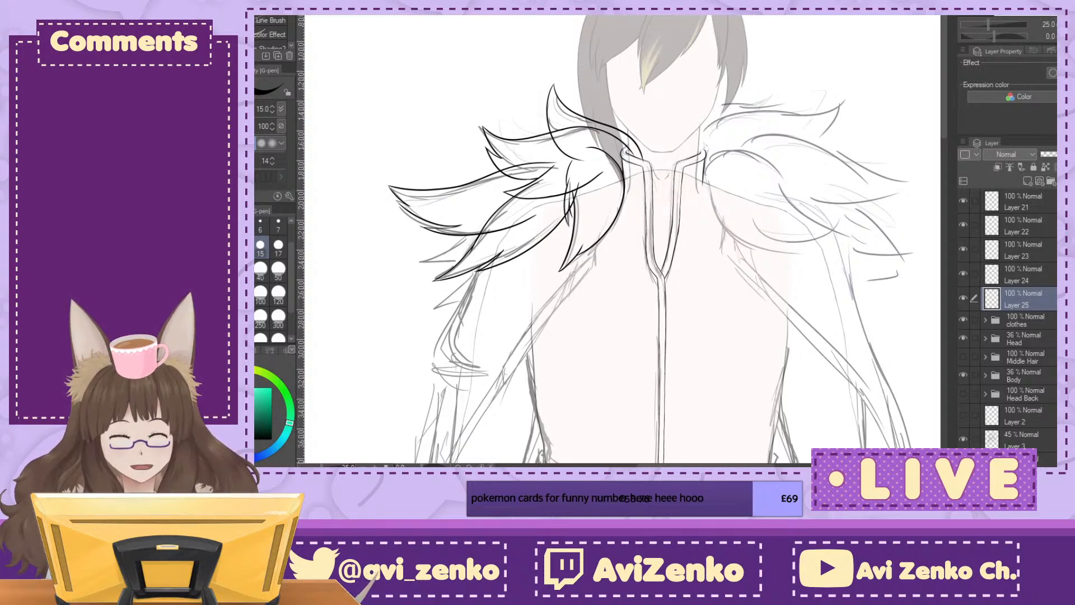
Step: Add a new layer below Layer 25 and ink a short pointed fur tuft behind the lower shoulder tufts
key("ctrl+plus")
key("ctrl+plus")
key("ctrl+plus")
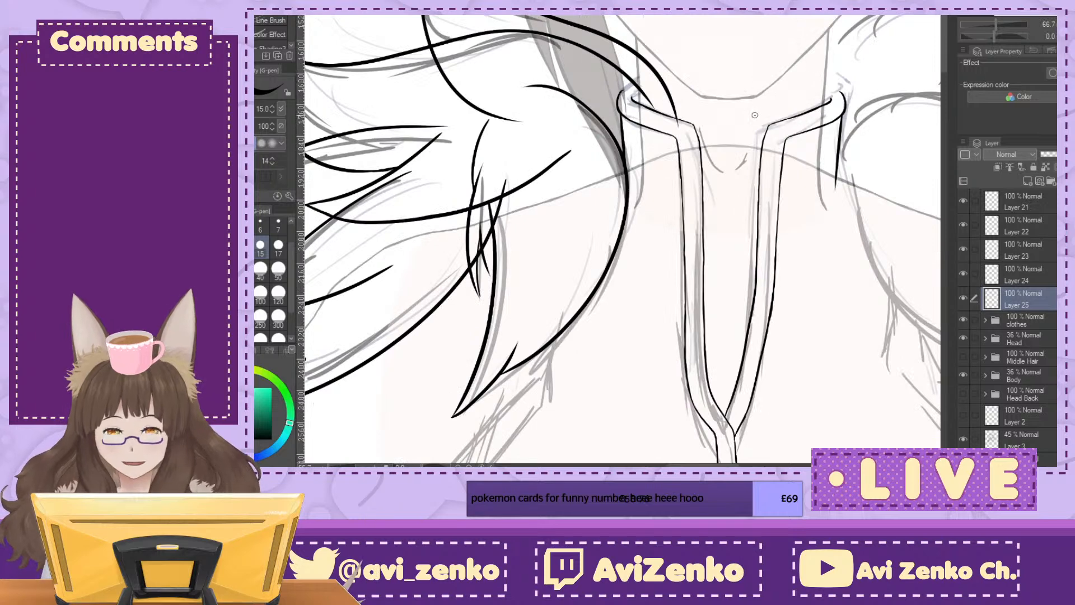
left_click_drag(552, 188, 727, 50)
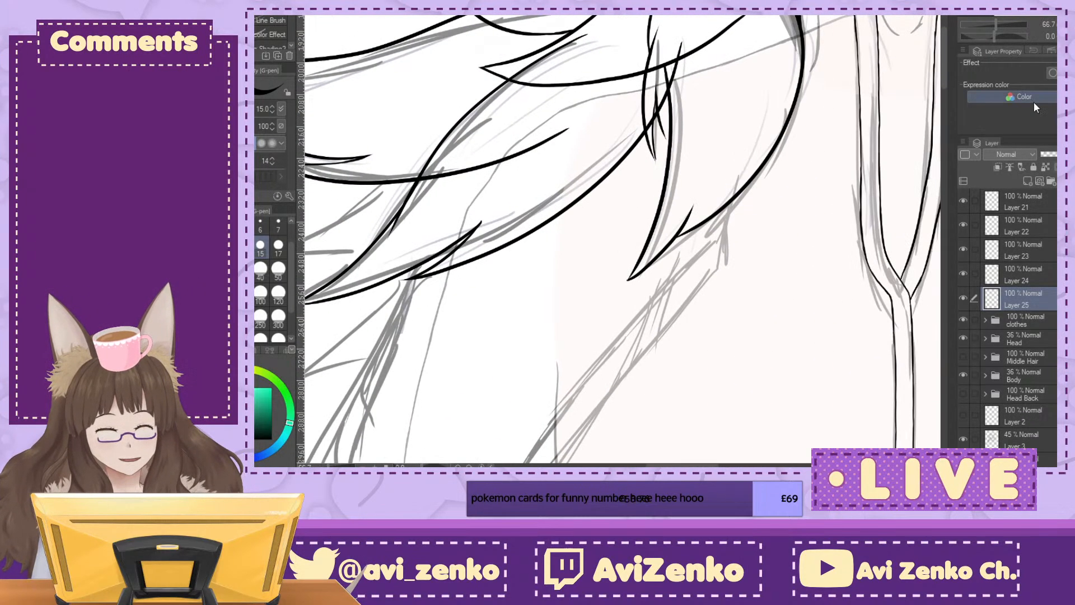
left_click(1028, 180)
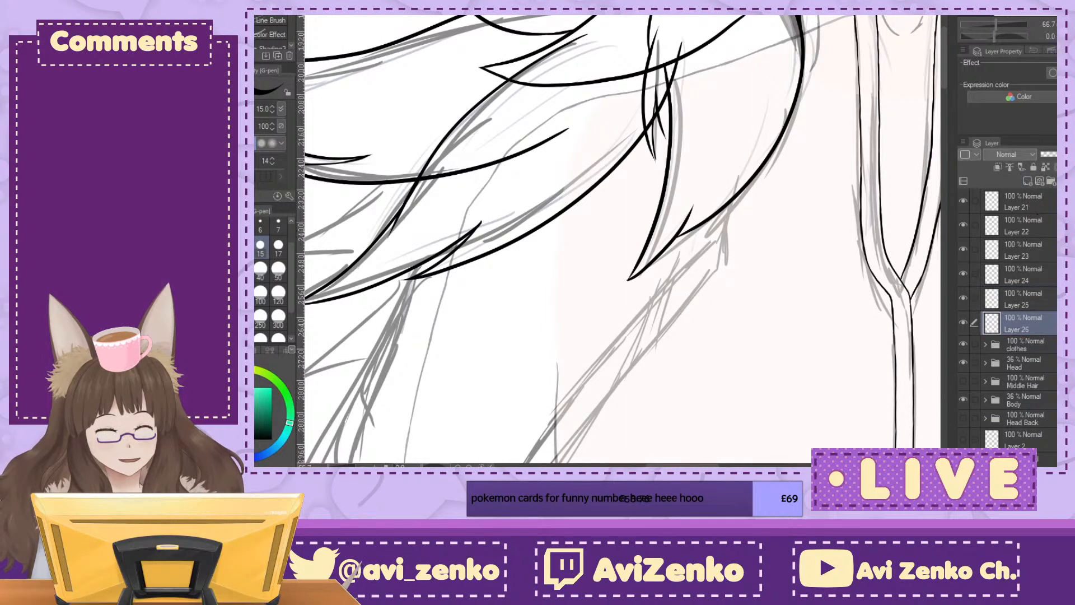
left_click_drag(551, 94, 729, 75)
mouse_move(595, 114)
left_mouse_down()
mouse_move(522, 199)
mouse_move(401, 240)
mouse_move(457, 247)
mouse_move(645, 180)
left_mouse_up()
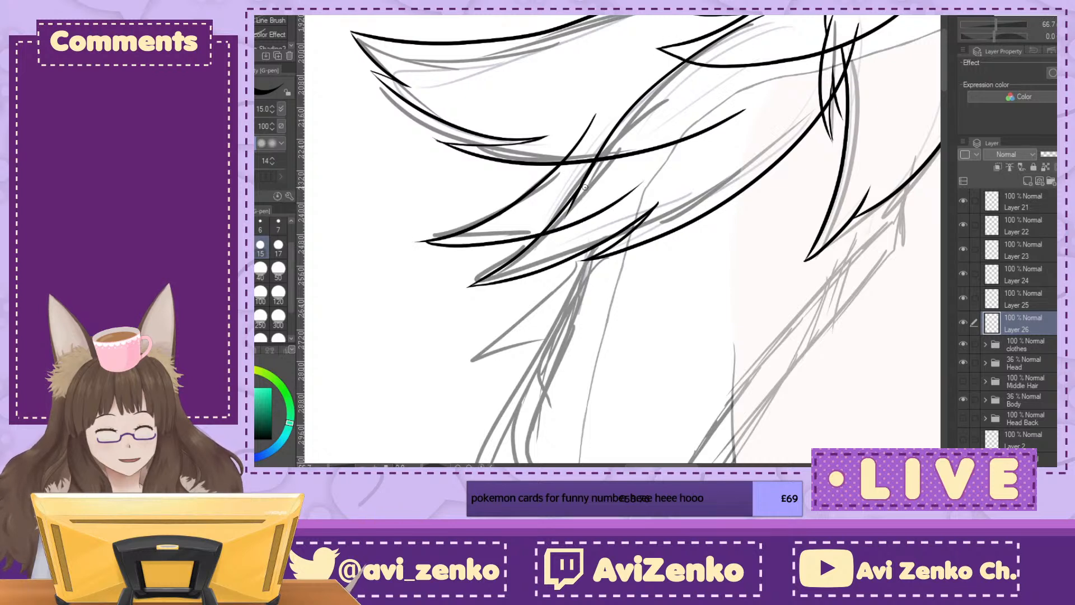
Step: Undo the short tuft's strokes and re-ink it as a longer, wider tuft with both edges meeting in a point
key("ctrl+z")
key("ctrl+z")
mouse_move(672, 77)
left_mouse_down()
mouse_move(396, 226)
mouse_move(656, 205)
left_mouse_up()
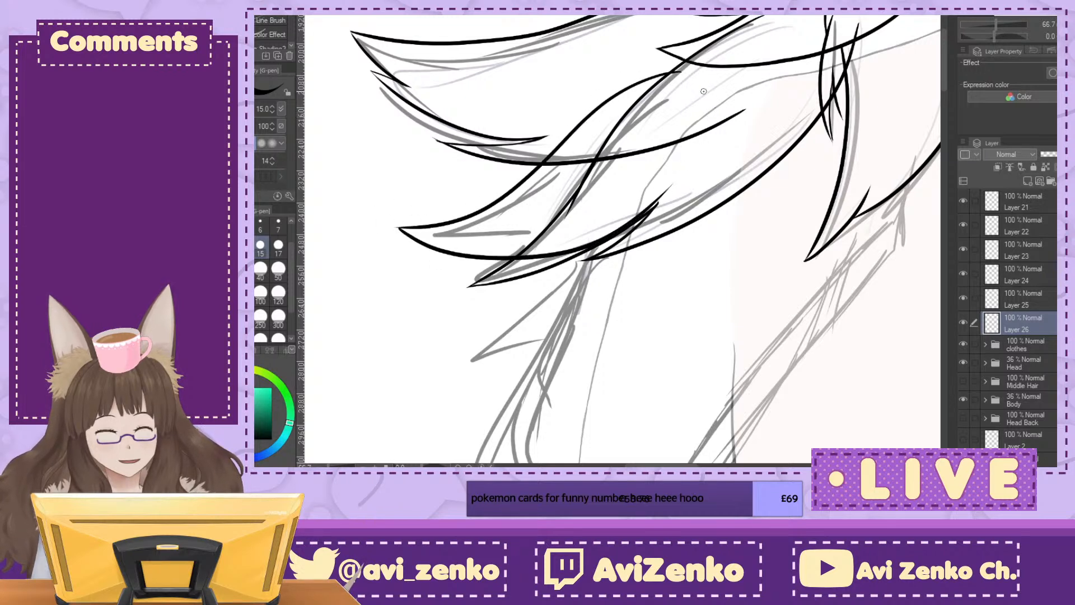
mouse_move(702, 104)
left_mouse_down()
mouse_move(693, 143)
mouse_move(319, 172)
left_mouse_up()
key("ctrl+minus")
key("ctrl+minus")
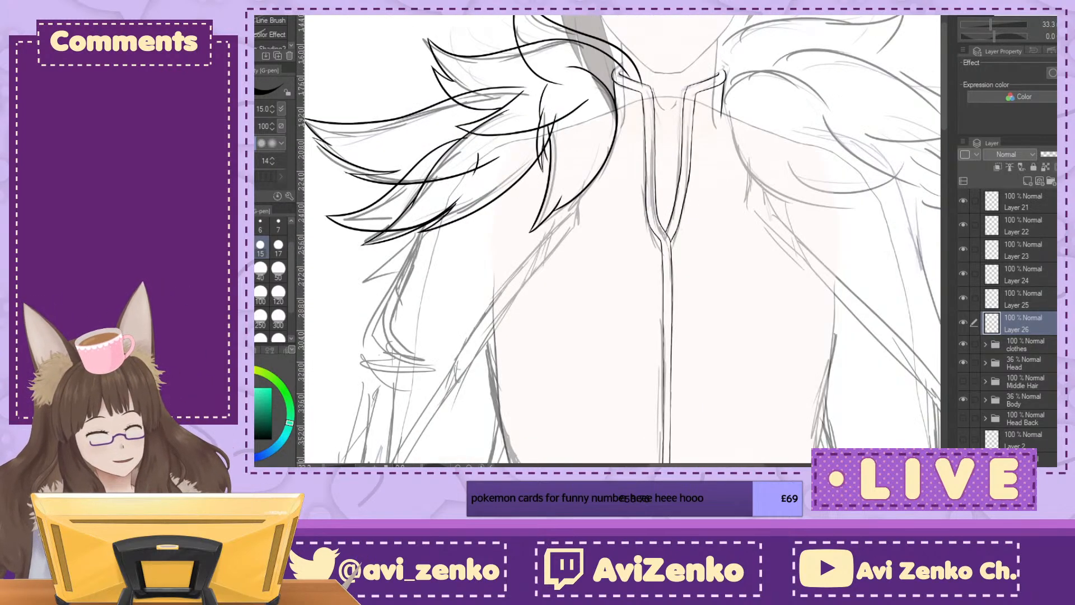
Step: Toggle Layer 21's visibility to check which tuft it holds and add a new layer between Layer 21 and Layer 22
left_click_drag(623, 224, 642, 267)
key("ctrl+minus")
left_click(964, 200)
left_click(964, 197)
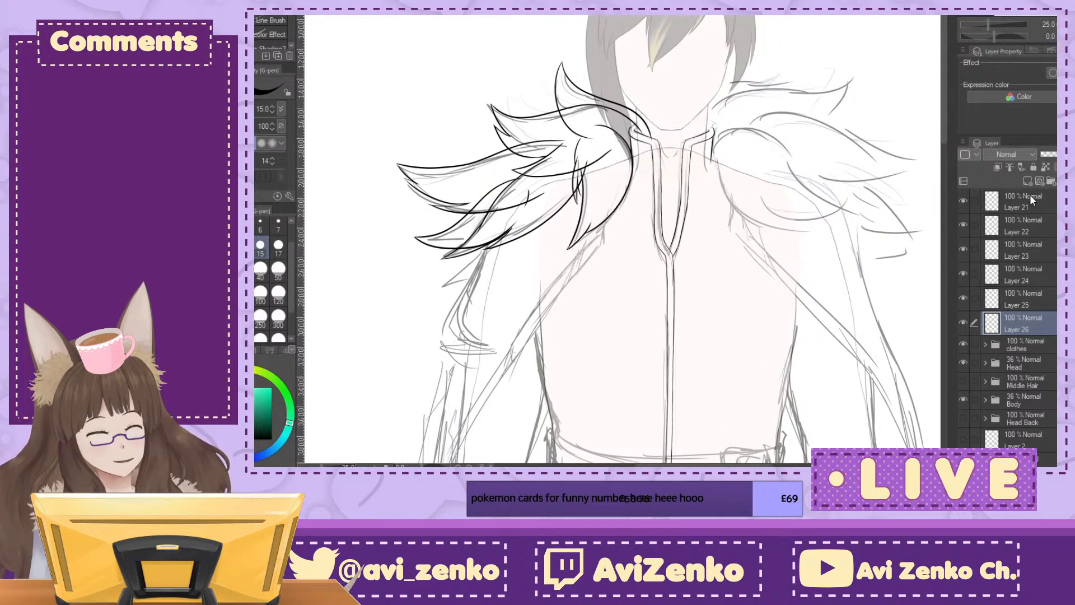
left_click(1029, 193)
left_click(1039, 225)
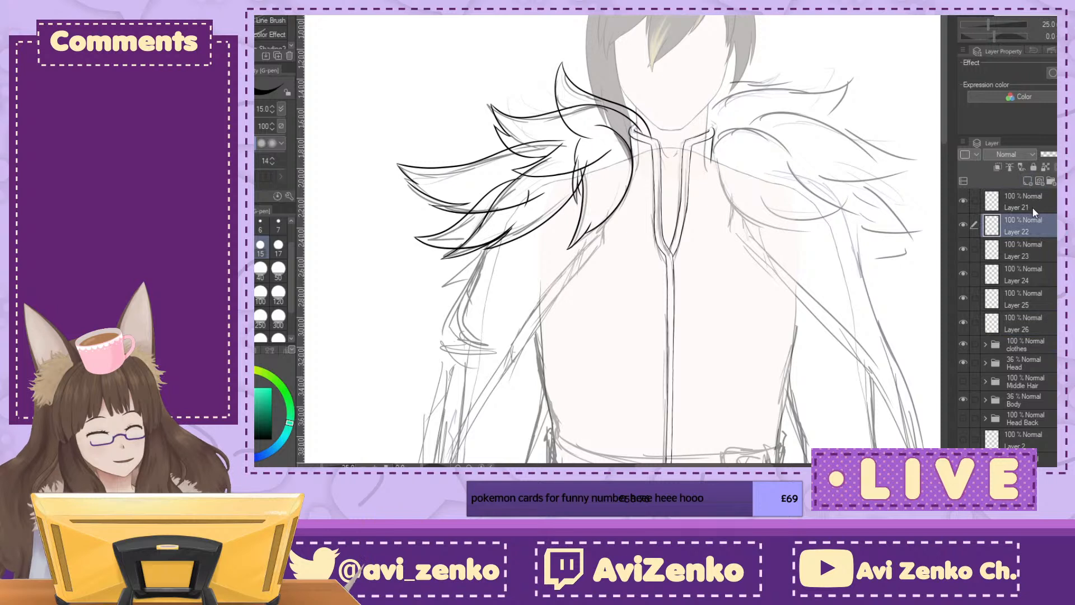
left_click(1028, 180)
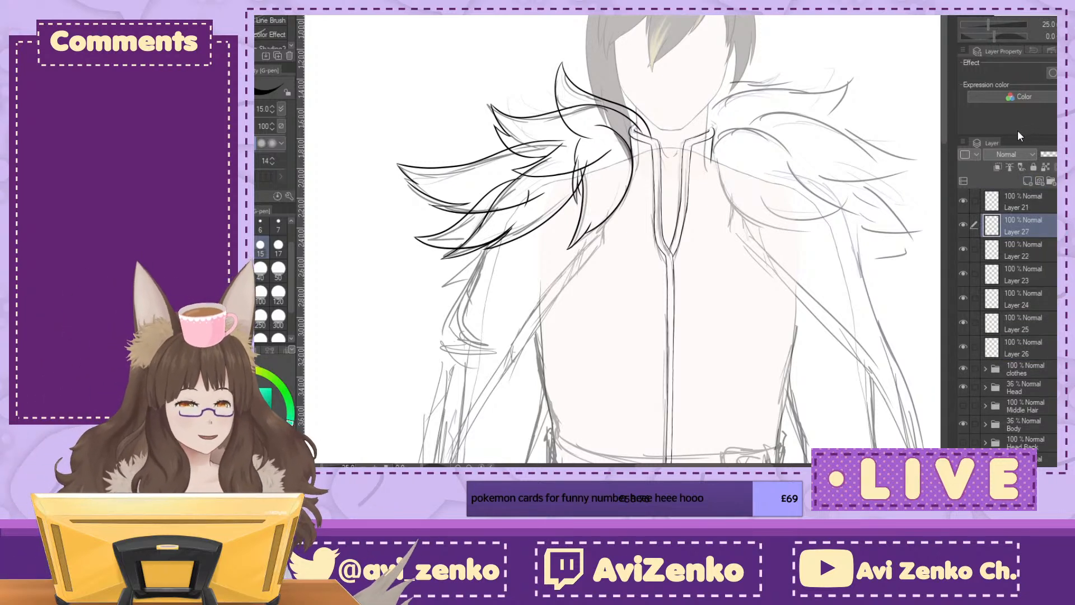
key("ctrl+plus")
key("ctrl+plus")
key("ctrl+plus")
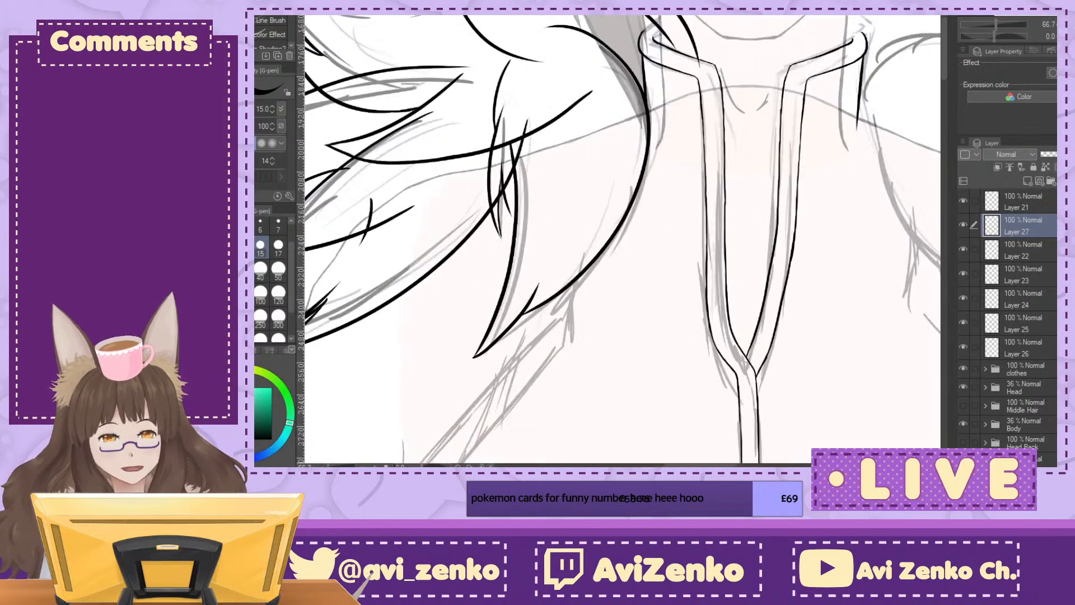
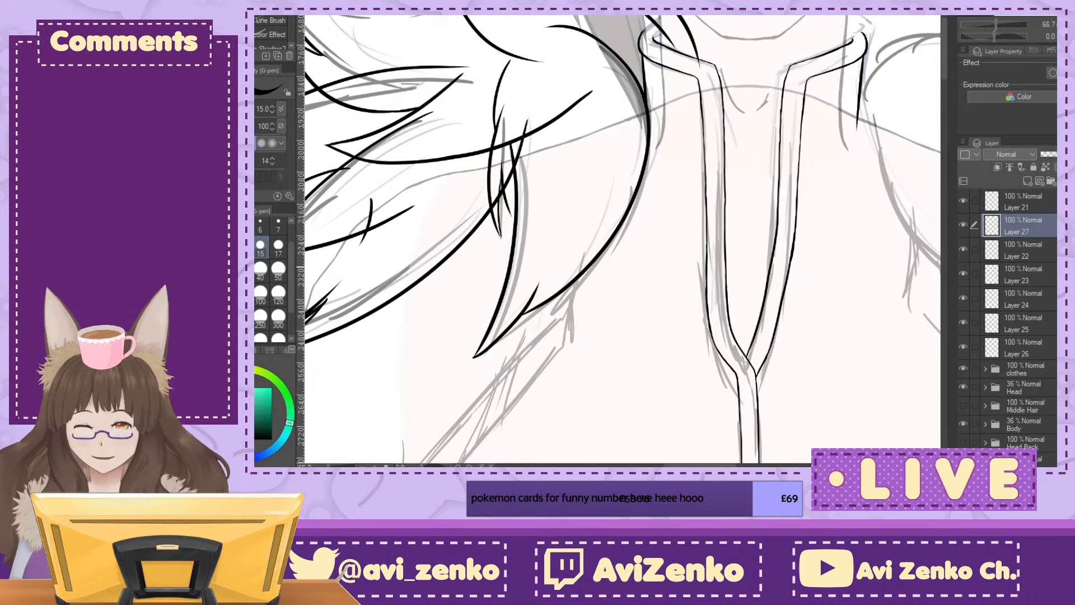
Step: Switch to the Turnip pen at size 300 and paint a yellow-brown test patch inside the front tuft on Layer 27
key("x")
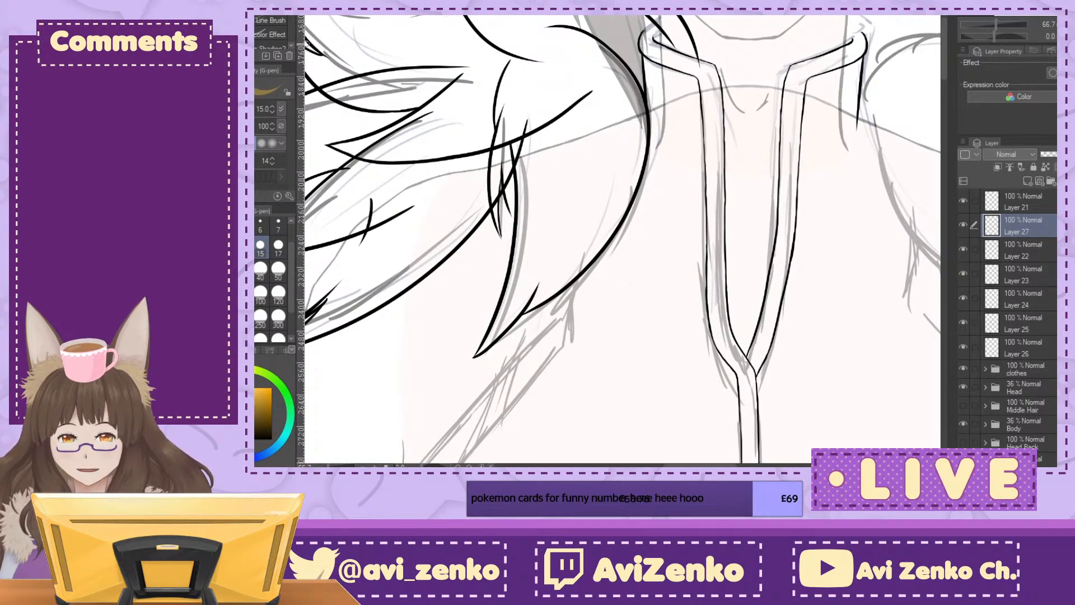
left_click(271, 18)
mouse_move(593, 166)
left_mouse_down()
mouse_move(588, 199)
mouse_move(604, 170)
mouse_move(576, 162)
mouse_move(584, 110)
mouse_move(585, 132)
left_mouse_up()
left_click(278, 316)
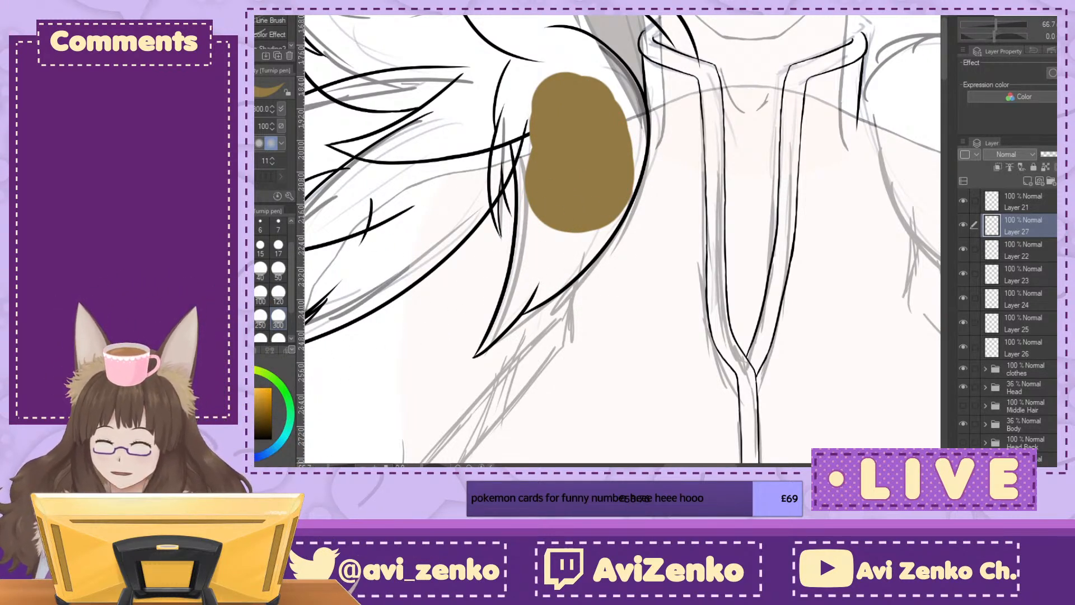
left_click_drag(534, 66, 537, 72)
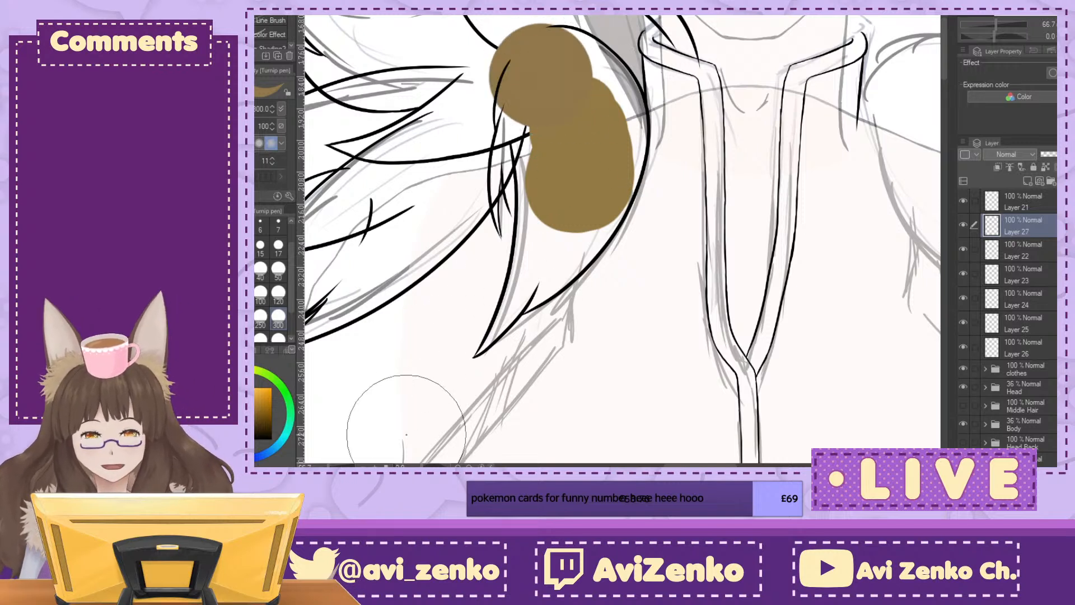
key("ctrl+z")
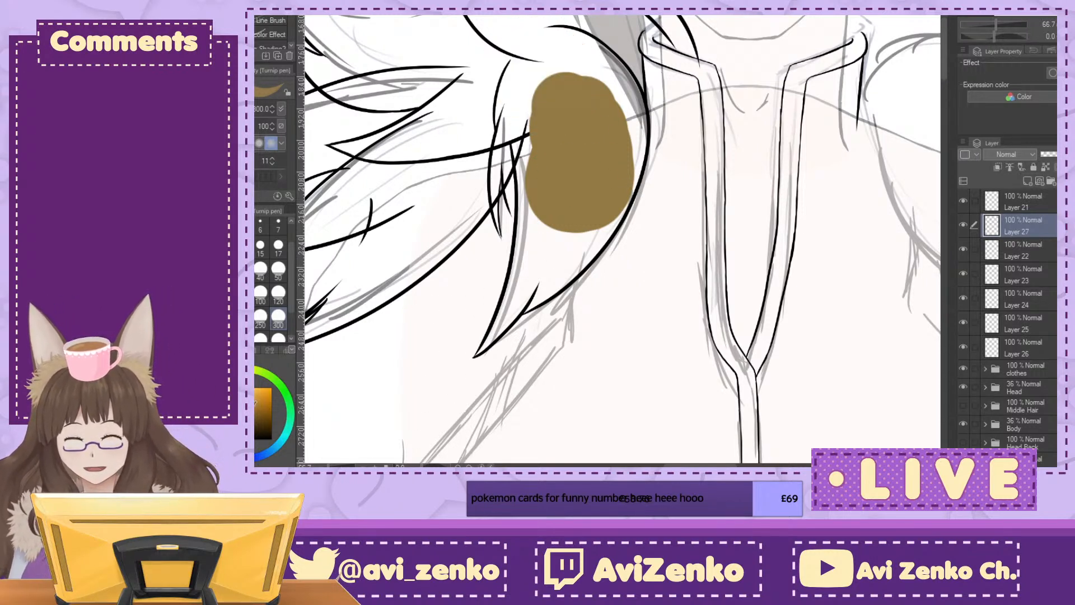
Step: Try a darker brown over the yellow-brown patch inside the front tuft
left_click_drag(551, 62, 577, 76)
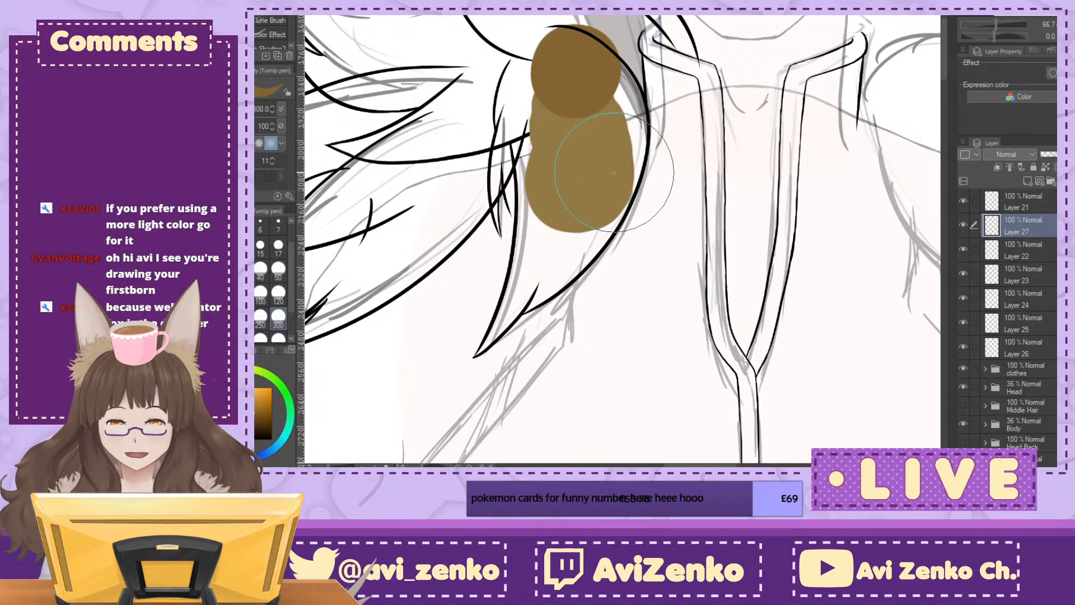
mouse_move(577, 80)
left_mouse_down()
mouse_move(571, 224)
mouse_move(598, 138)
mouse_move(580, 198)
mouse_move(571, 112)
mouse_move(558, 239)
mouse_move(543, 257)
mouse_move(593, 143)
mouse_move(594, 195)
mouse_move(577, 213)
left_mouse_up()
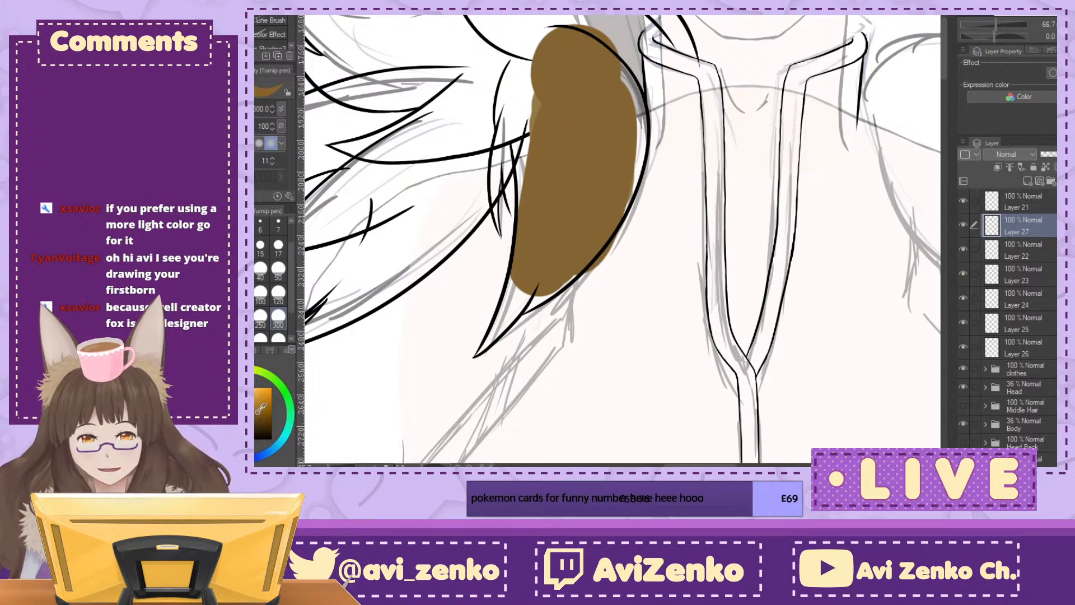
mouse_move(569, 199)
left_mouse_down()
mouse_move(537, 112)
mouse_move(549, 219)
mouse_move(576, 120)
mouse_move(610, 179)
left_mouse_up()
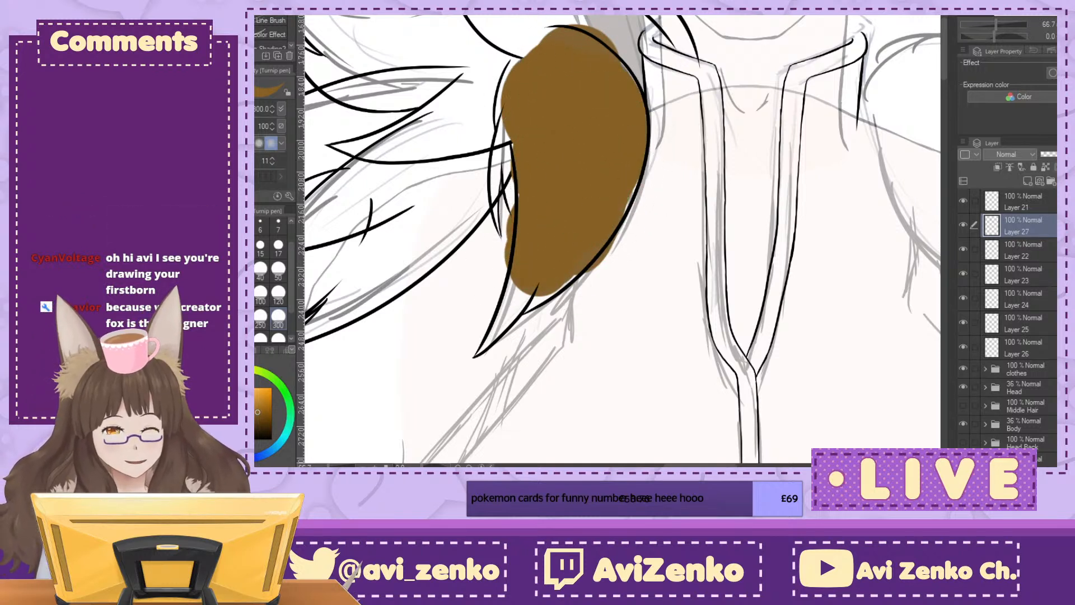
left_click(1056, 181)
left_click(1027, 181)
Step: Paint a dark brown base in the middle of the front tuft on Layer 27 and hide Layers 22 to 26
mouse_move(571, 136)
left_mouse_down()
mouse_move(570, 168)
mouse_move(593, 173)
left_mouse_up()
left_click_drag(966, 278, 967, 340)
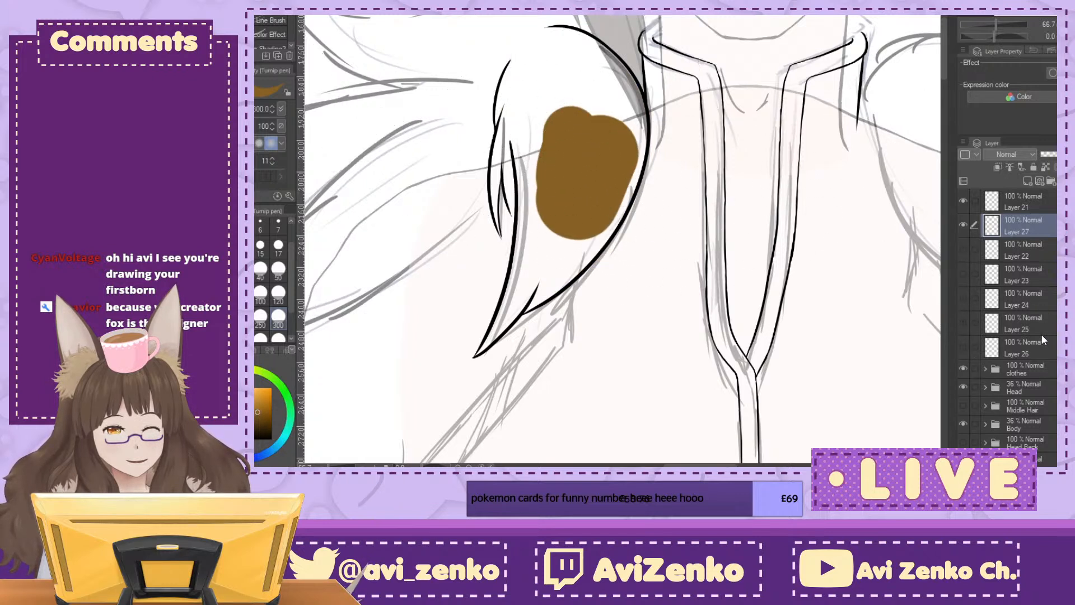
mouse_move(557, 95)
left_mouse_down()
mouse_move(567, 140)
mouse_move(584, 133)
mouse_move(569, 112)
left_mouse_up()
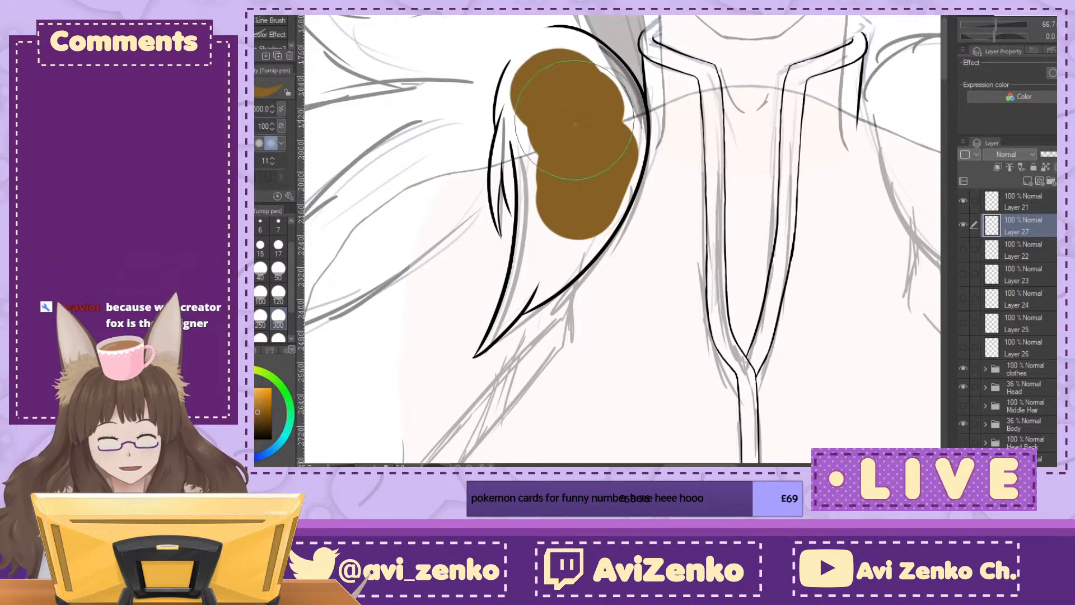
Step: Extend the dark brown fill to the tuft's rounded upper outline with the pen at size 120
key("bracketleft")
key("bracketleft")
key("bracketleft")
key("bracketleft")
key("bracketleft")
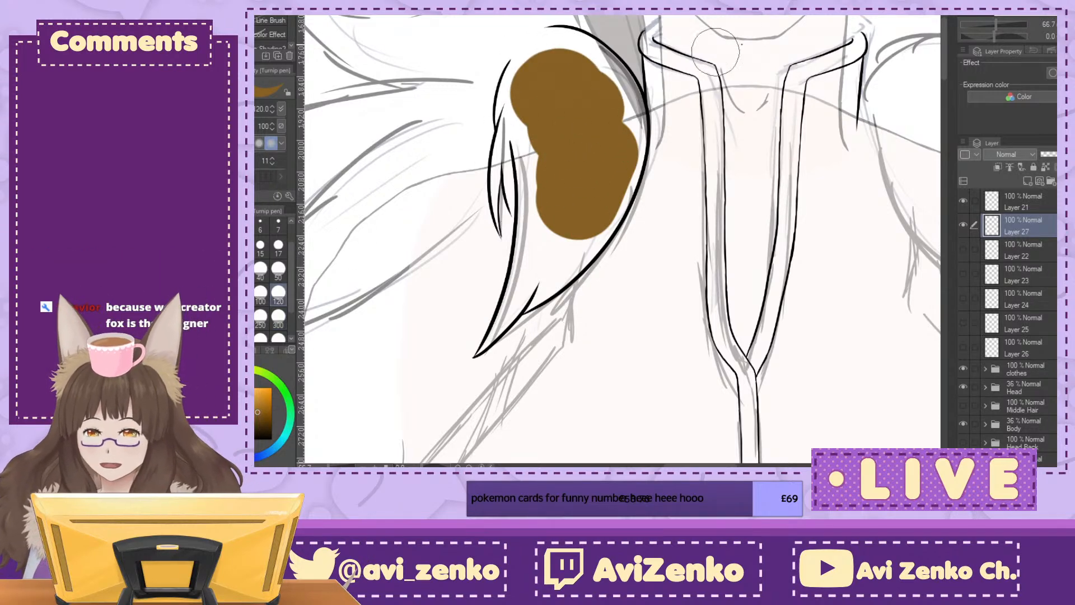
scroll(647, 67, "up", 1)
scroll(643, 56, "up", 1)
mouse_move(642, 52)
left_mouse_down()
mouse_move(604, 85)
mouse_move(595, 152)
mouse_move(607, 91)
mouse_move(633, 51)
mouse_move(611, 71)
mouse_move(679, 28)
mouse_move(619, 69)
mouse_move(669, 26)
mouse_move(618, 85)
mouse_move(639, 43)
mouse_move(667, 27)
mouse_move(634, 49)
mouse_move(620, 87)
mouse_move(642, 52)
mouse_move(664, 64)
mouse_move(668, 96)
left_mouse_up()
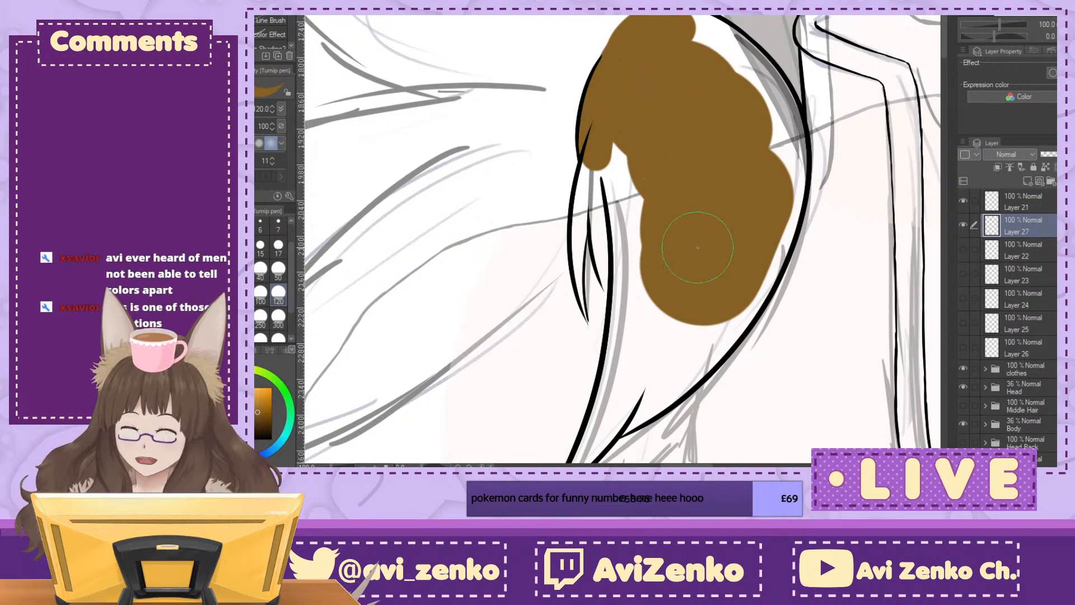
left_click(1057, 37)
left_click(1057, 37)
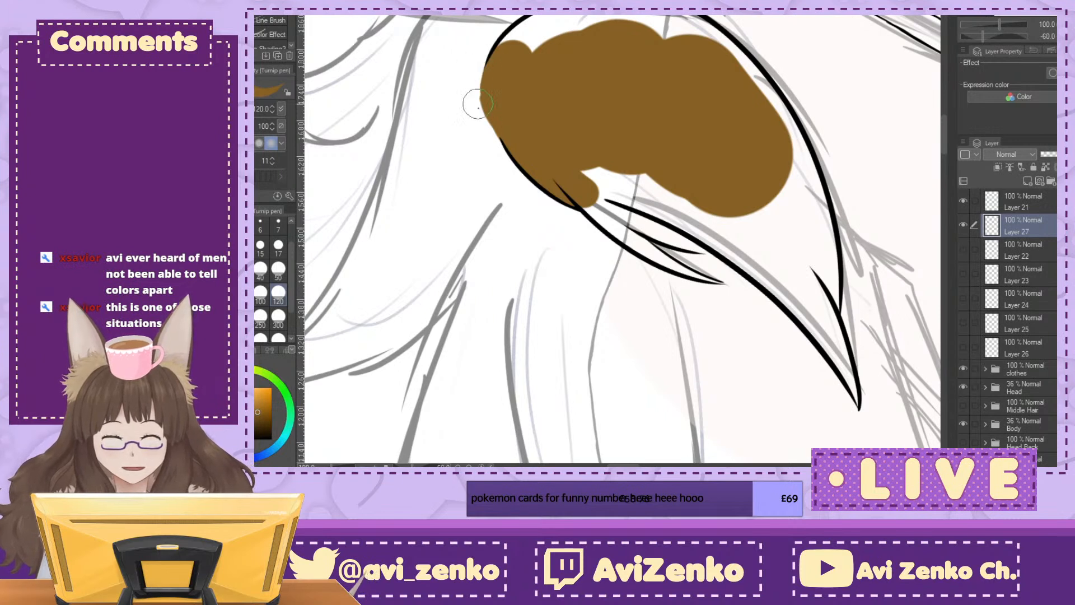
mouse_move(484, 92)
left_mouse_down()
mouse_move(536, 157)
mouse_move(507, 51)
mouse_move(560, 34)
mouse_move(801, 112)
left_mouse_up()
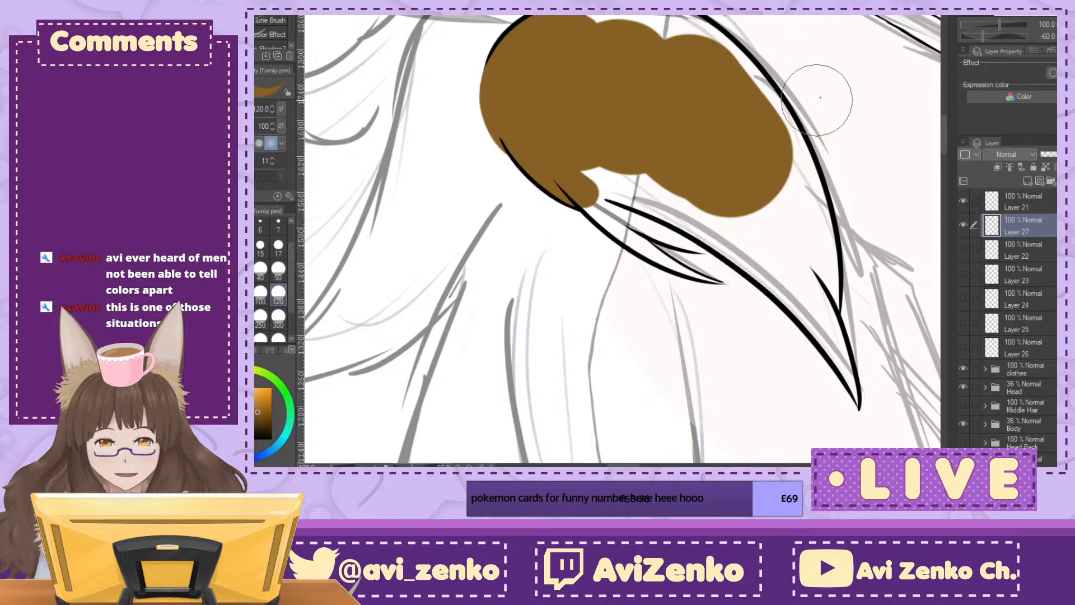
key("ctrl+@")
mouse_move(615, 136)
left_mouse_down()
mouse_move(657, 262)
mouse_move(679, 100)
mouse_move(720, 41)
mouse_move(768, 124)
mouse_move(743, 204)
left_mouse_up()
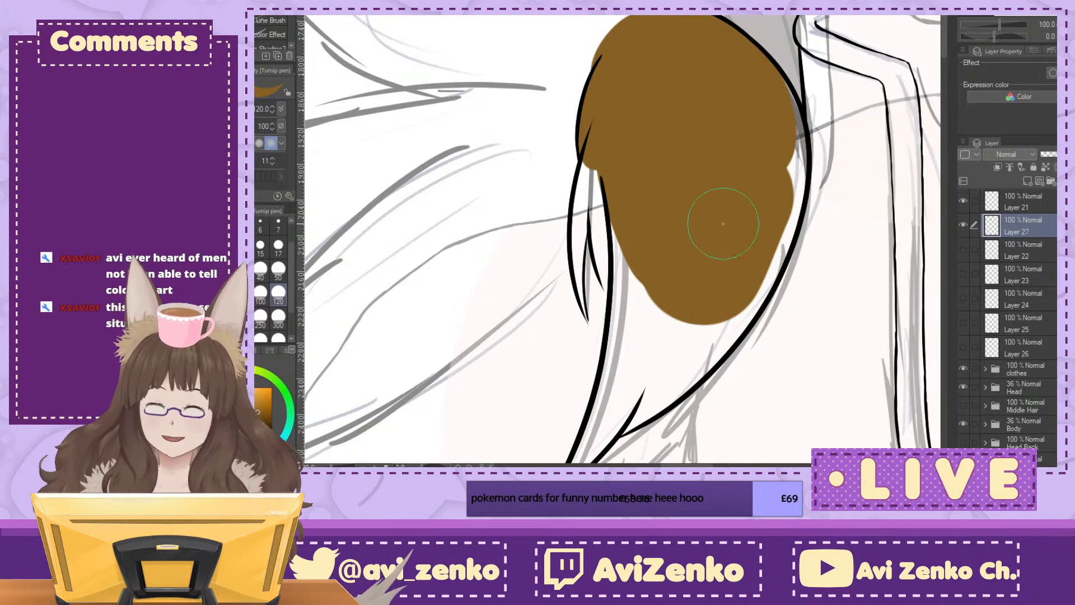
Step: Fill the tuft's side strands, outer edge and lower half in dark brown with the pen at size 50
left_click(278, 269)
mouse_move(599, 143)
left_mouse_down()
mouse_move(581, 229)
mouse_move(581, 183)
mouse_move(602, 142)
mouse_move(599, 210)
mouse_move(614, 289)
left_mouse_up()
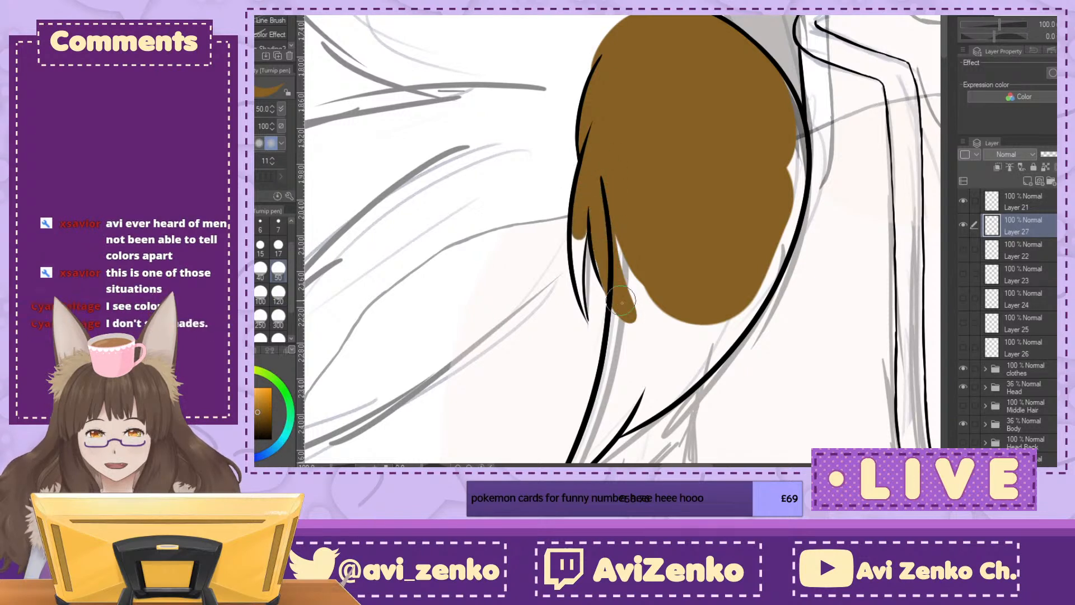
mouse_move(607, 238)
left_mouse_down()
mouse_move(633, 355)
mouse_move(666, 313)
left_mouse_up()
mouse_move(778, 84)
left_mouse_down()
mouse_move(783, 229)
mouse_move(738, 327)
mouse_move(705, 359)
mouse_move(704, 338)
mouse_move(678, 347)
mouse_move(653, 327)
mouse_move(643, 295)
left_mouse_up()
left_click_drag(1005, 6, 1010, 4)
left_click_drag(560, 185, 549, 275)
mouse_move(535, 302)
left_mouse_down()
mouse_move(569, 264)
mouse_move(576, 283)
mouse_move(609, 263)
mouse_move(589, 286)
left_mouse_up()
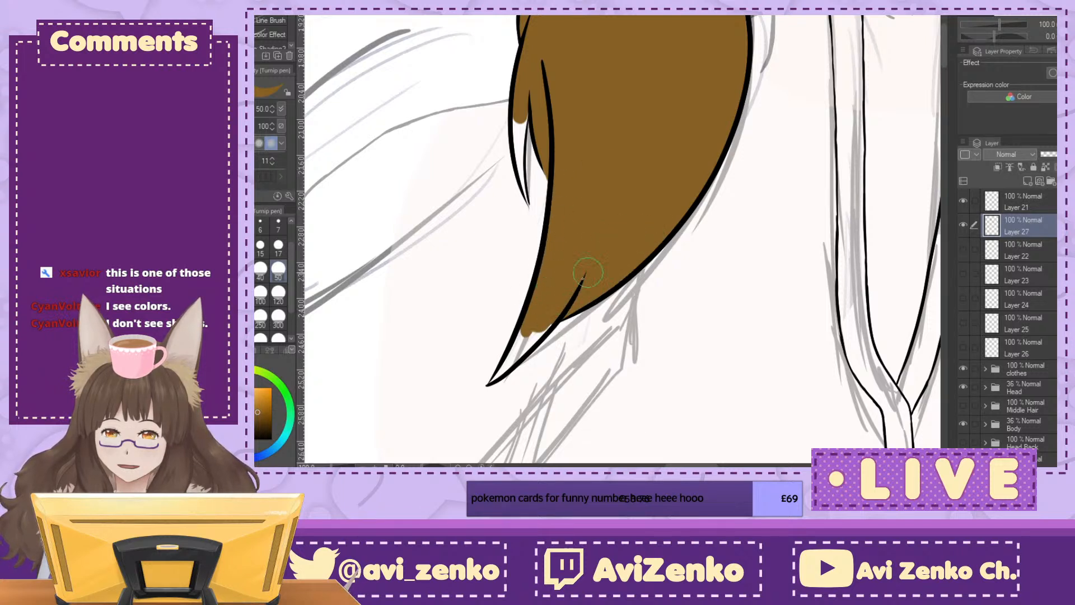
Step: Fill the tuft's pointed lower end and extend the small side strand's brown fill with the pen at size 40
left_click(260, 269)
left_click_drag(524, 330, 488, 383)
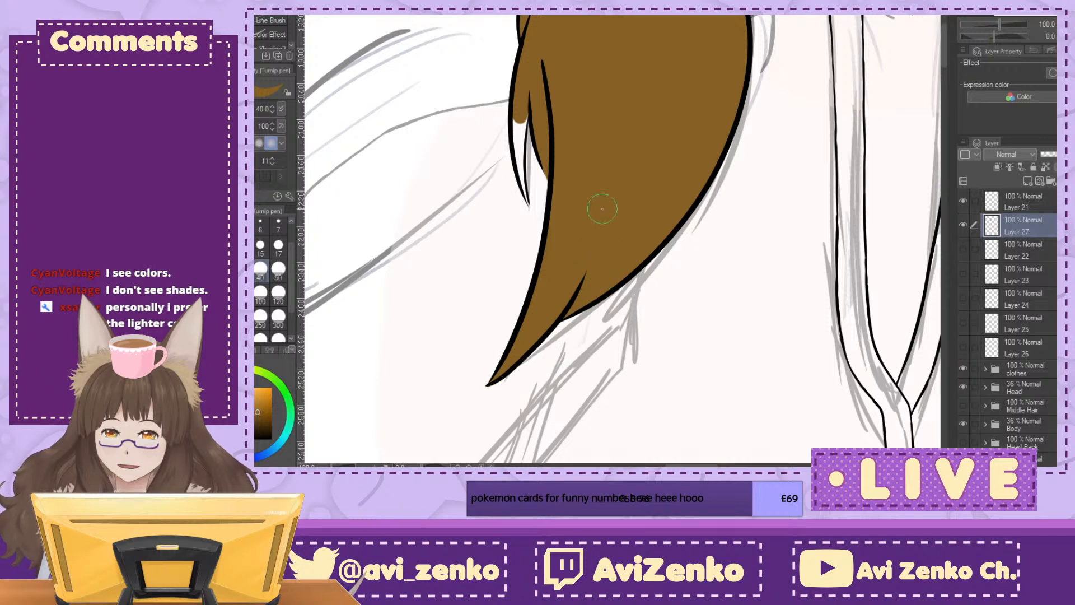
left_click_drag(519, 112, 519, 153)
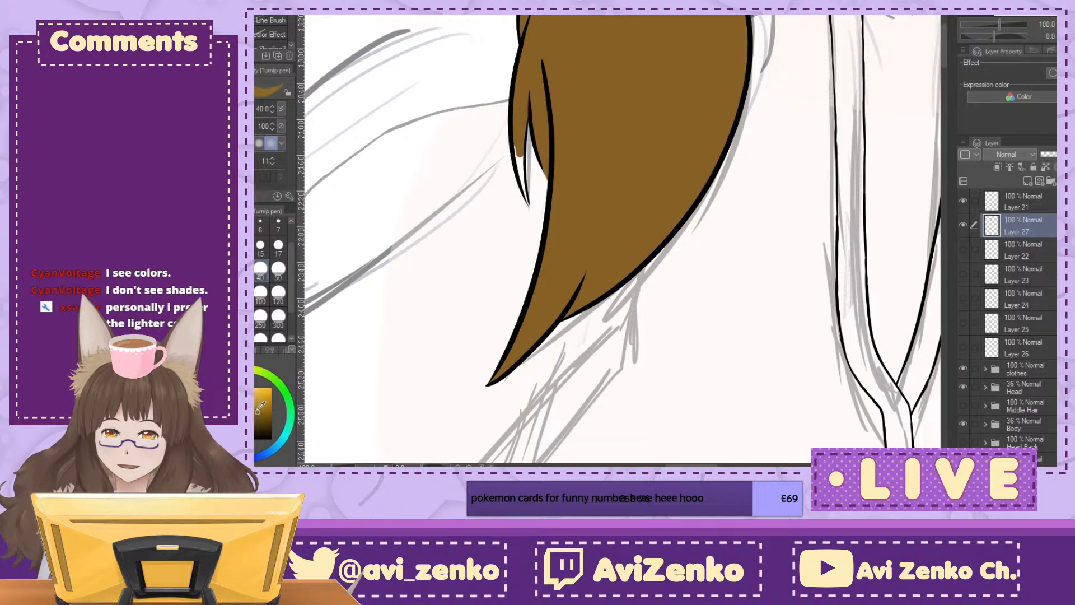
Step: Repaint the tuft's main body in the lighter yellow-brown with the pen at size 300
left_click_drag(613, 42, 638, 170)
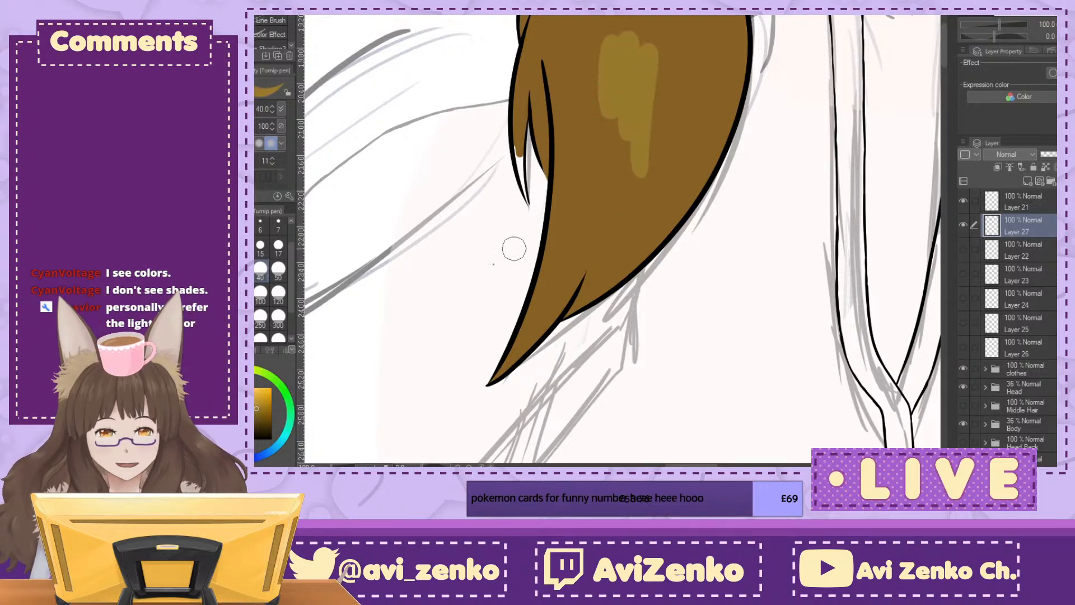
left_click(278, 318)
mouse_move(613, 73)
left_mouse_down()
mouse_move(648, 16)
mouse_move(641, 118)
mouse_move(669, 100)
mouse_move(684, 50)
left_mouse_up()
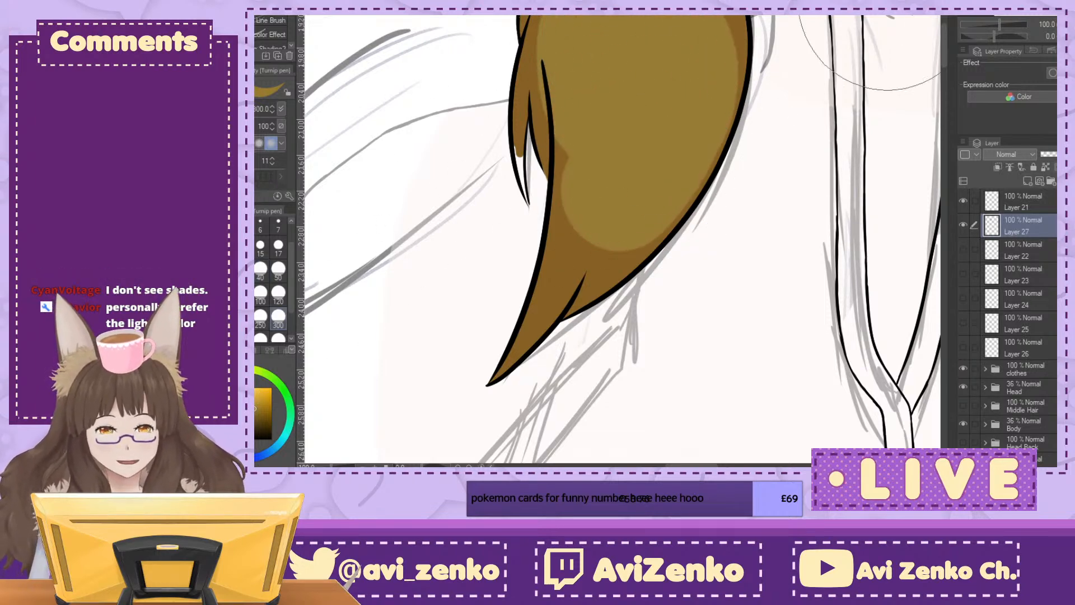
left_click_drag(821, 33, 850, 119)
left_click_drag(635, 64, 633, 59)
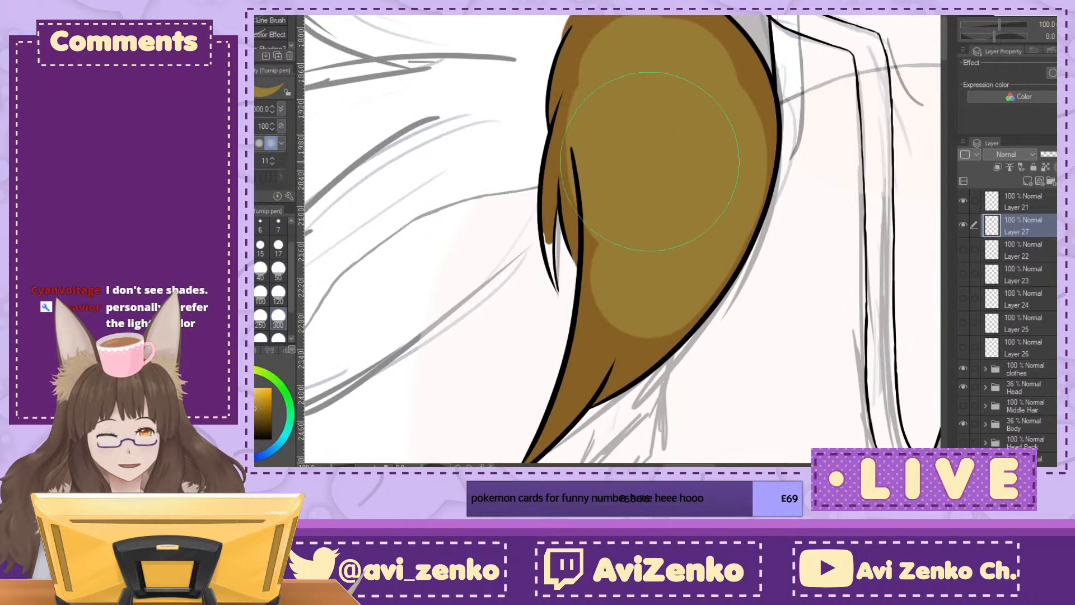
Step: Carry the yellow-brown to the tuft's upper outline and along its outer edge using pen sizes 120 and 50
left_click(278, 292)
left_click_drag(627, 26, 584, 52)
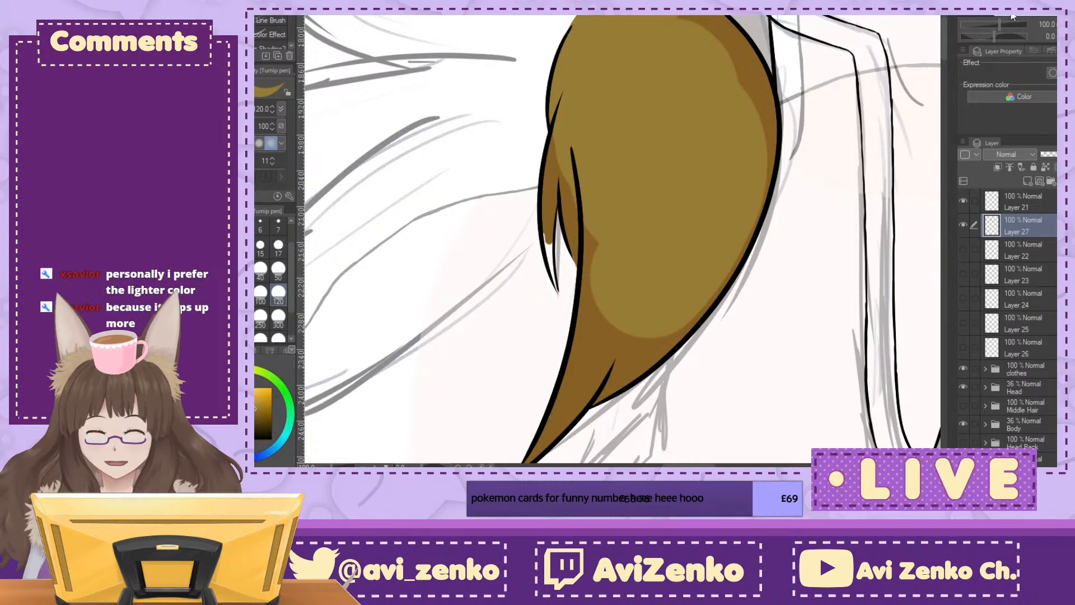
key("minus")
key("minus")
key("minus")
key("minus")
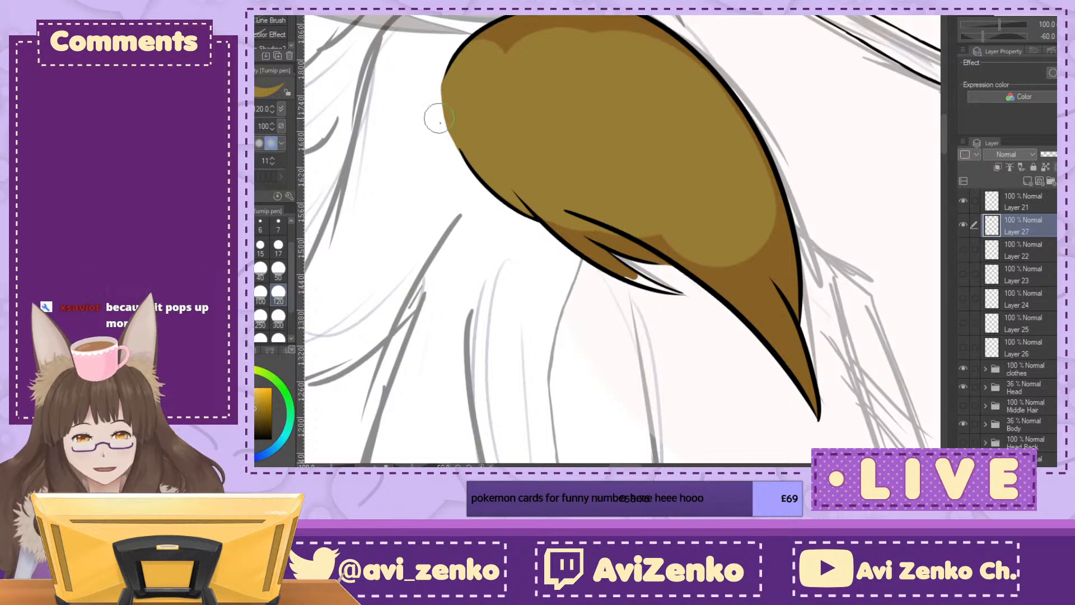
left_click(278, 268)
mouse_move(507, 18)
left_mouse_down()
mouse_move(487, 51)
mouse_move(487, 64)
mouse_move(486, 42)
mouse_move(511, 31)
mouse_move(472, 54)
mouse_move(552, 17)
mouse_move(484, 68)
mouse_move(456, 31)
mouse_move(452, 46)
mouse_move(509, 17)
mouse_move(513, 47)
mouse_move(499, 47)
mouse_move(543, 38)
mouse_move(561, 20)
left_mouse_up()
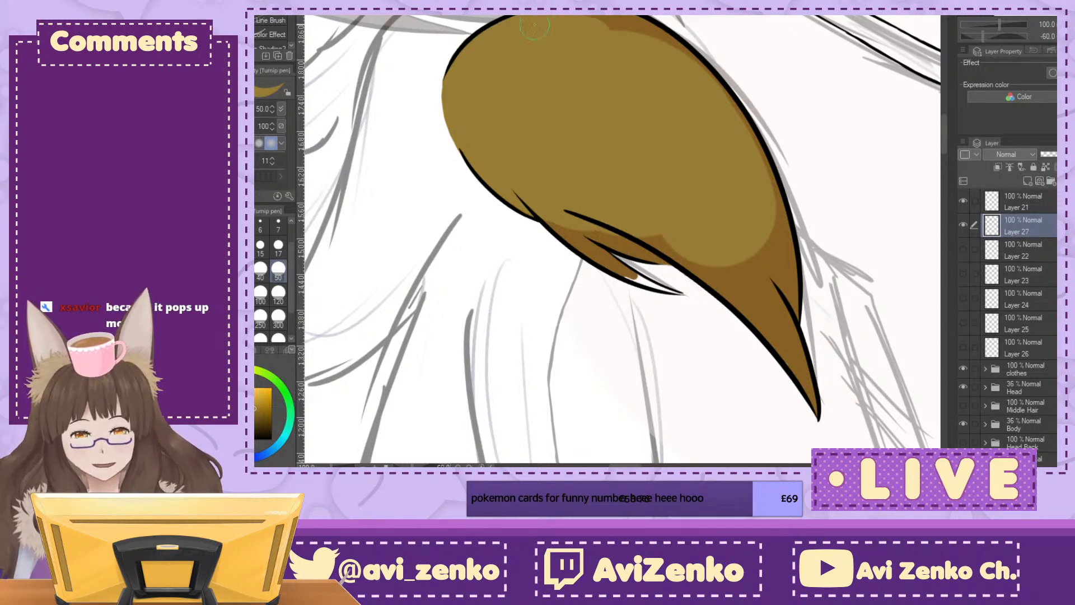
left_click_drag(629, 30, 655, 54)
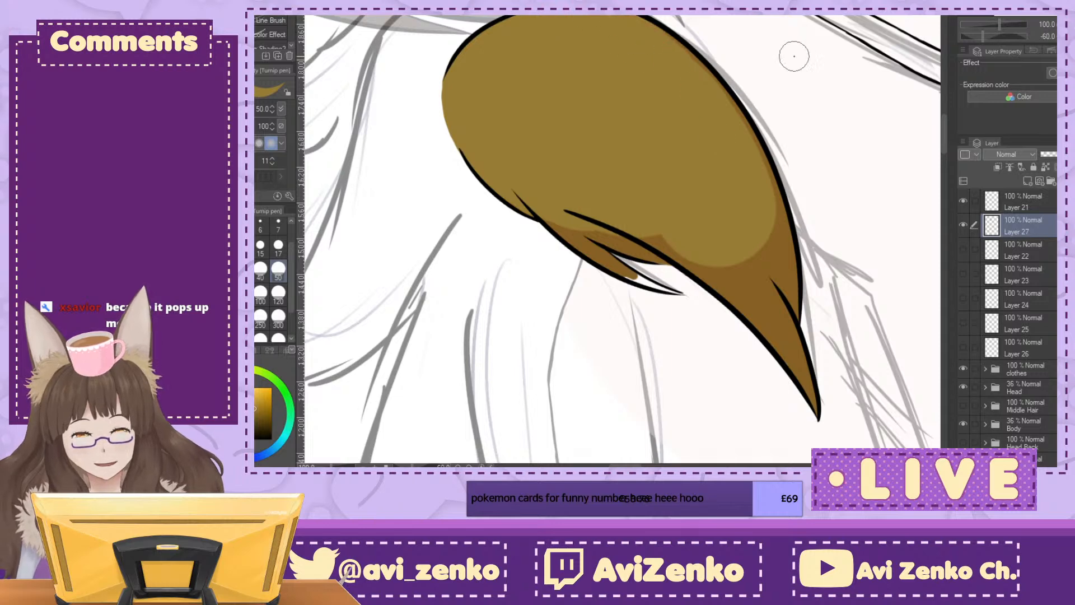
key("ctrl+at")
Step: Recolour the small outer side strand yellow-brown down to its tip, using pen sizes 50 and 40
left_click_drag(680, 297, 564, 181)
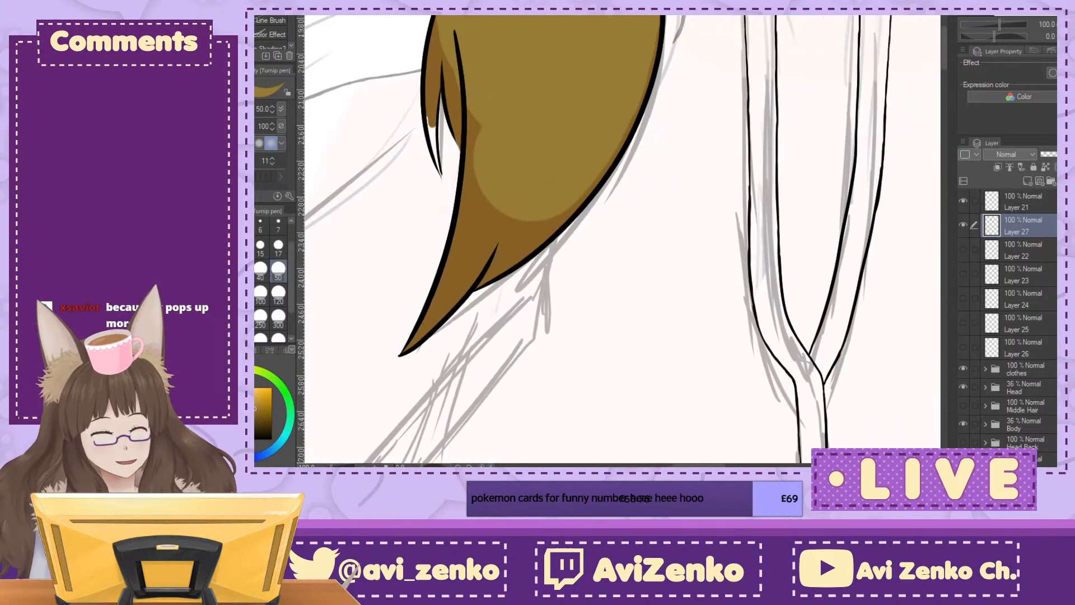
left_click_drag(434, 22, 431, 119)
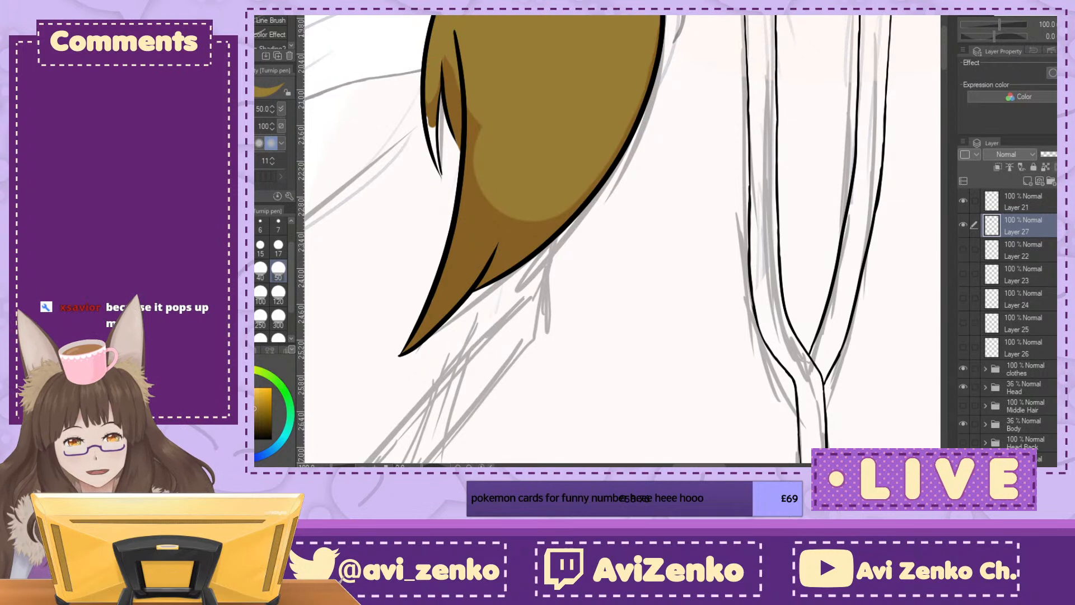
left_click(262, 272)
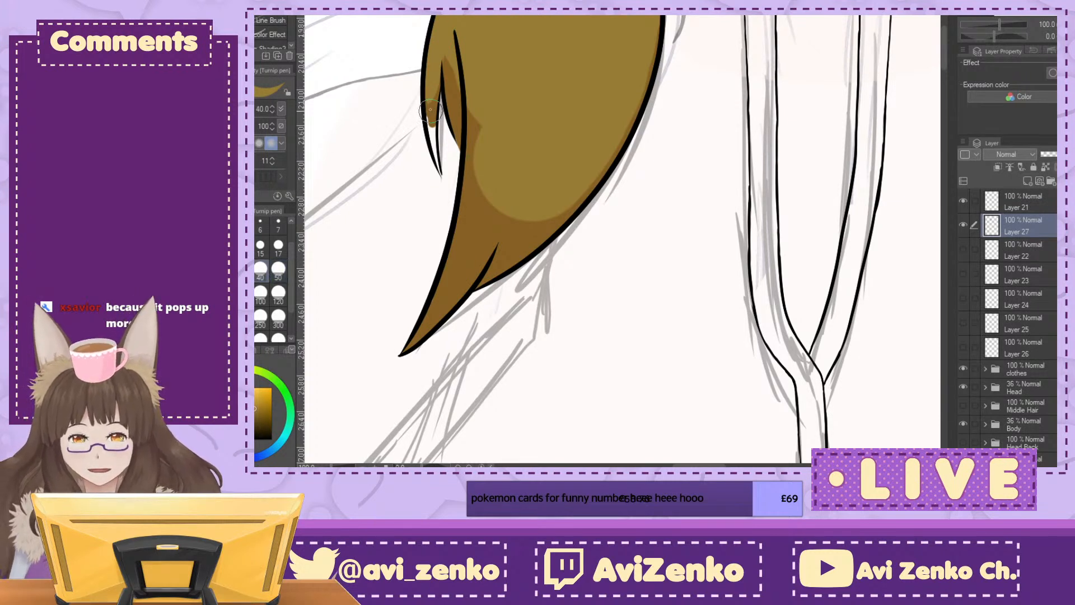
mouse_move(440, 169)
left_mouse_down()
mouse_move(432, 127)
mouse_move(444, 173)
left_mouse_up()
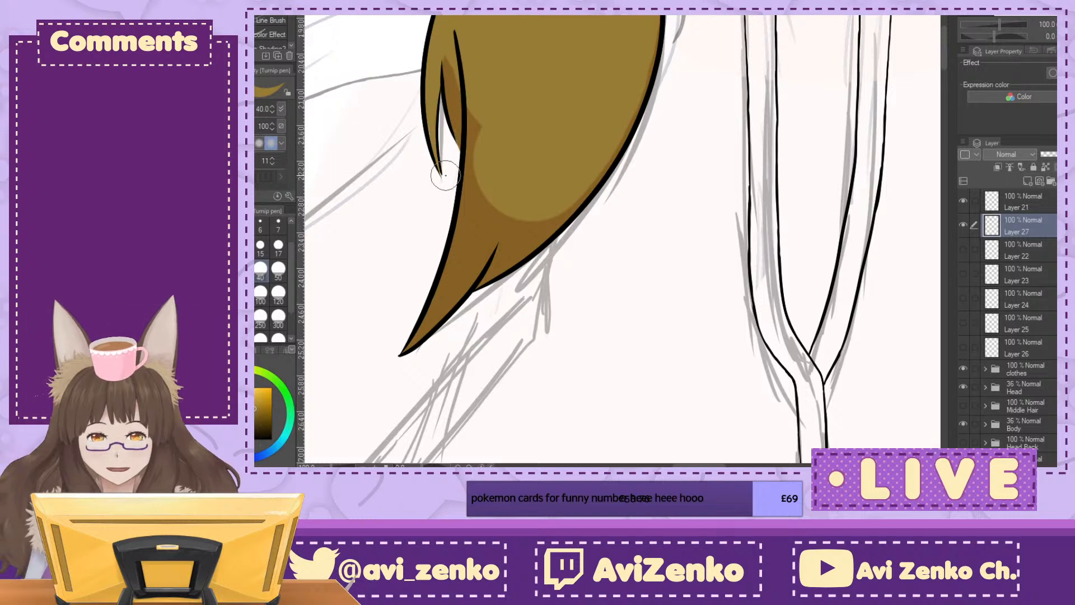
Step: Cover the remaining dark brown in the tuft's lower point and along its outer edge with yellow-brown at size 40
key("ctrl+minus")
key("ctrl+minus")
mouse_move(560, 196)
left_mouse_down()
mouse_move(518, 358)
mouse_move(420, 192)
mouse_move(647, 213)
left_mouse_up()
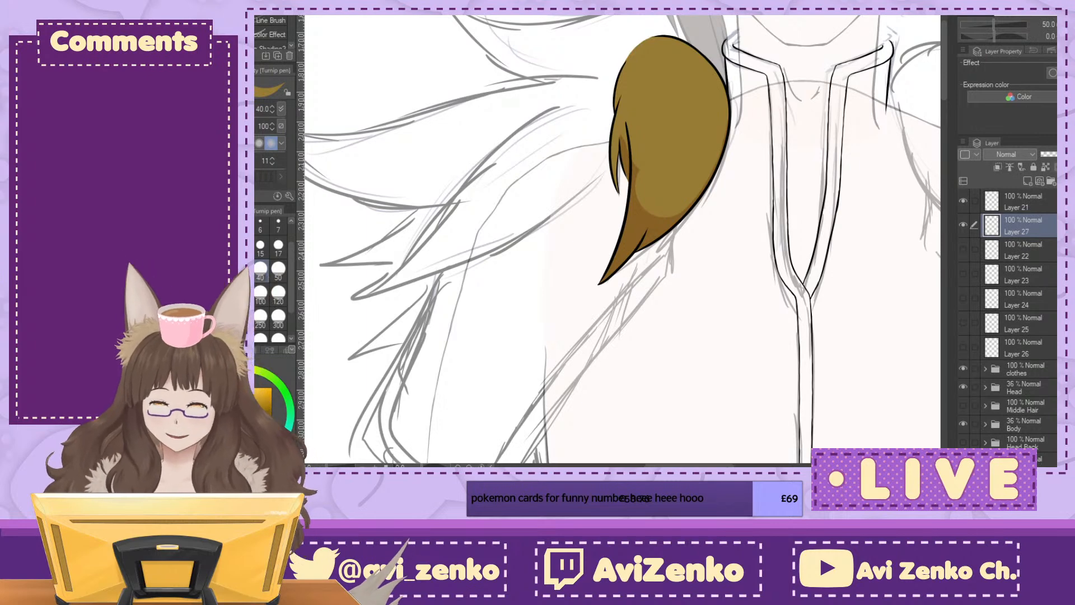
key("ctrl+plus")
key("ctrl+plus")
mouse_move(621, 73)
left_mouse_down()
mouse_move(649, 195)
mouse_move(650, 122)
mouse_move(625, 311)
mouse_move(578, 380)
mouse_move(639, 307)
left_mouse_up()
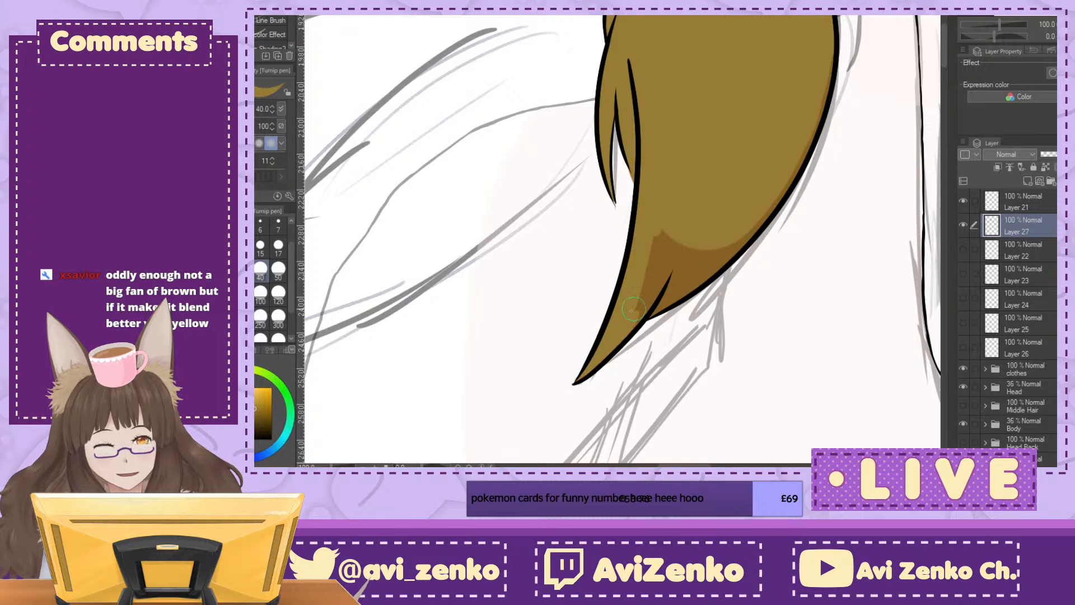
mouse_move(575, 353)
left_mouse_down()
mouse_move(564, 371)
mouse_move(578, 364)
mouse_move(571, 392)
left_mouse_up()
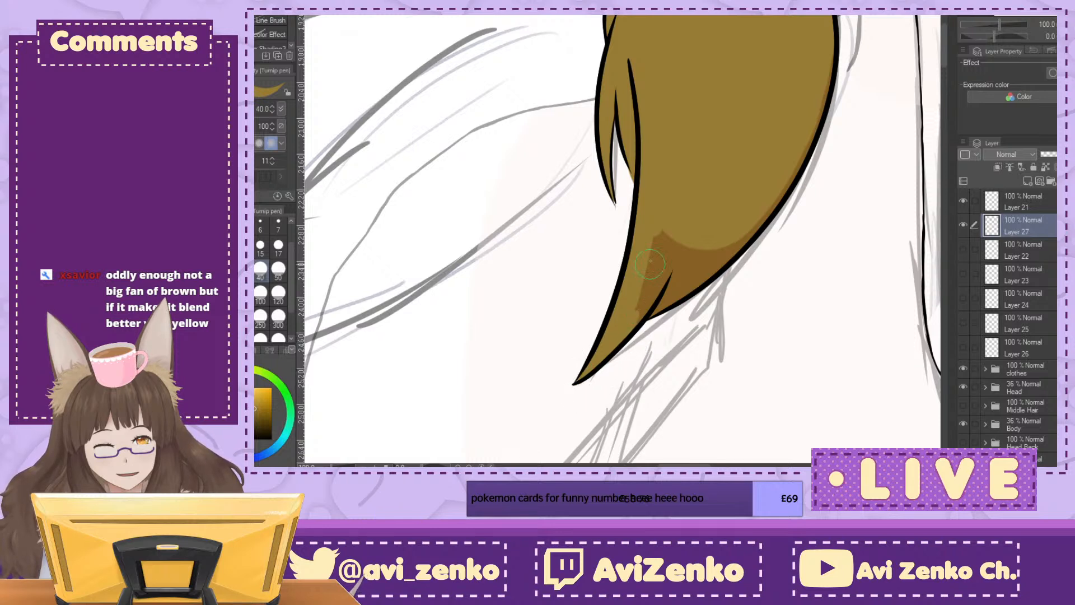
mouse_move(648, 298)
left_mouse_down()
mouse_move(625, 328)
mouse_move(663, 265)
mouse_move(641, 297)
mouse_move(654, 278)
mouse_move(650, 307)
mouse_move(713, 247)
left_mouse_up()
mouse_move(648, 306)
left_mouse_down()
mouse_move(701, 275)
mouse_move(666, 300)
mouse_move(731, 246)
left_mouse_up()
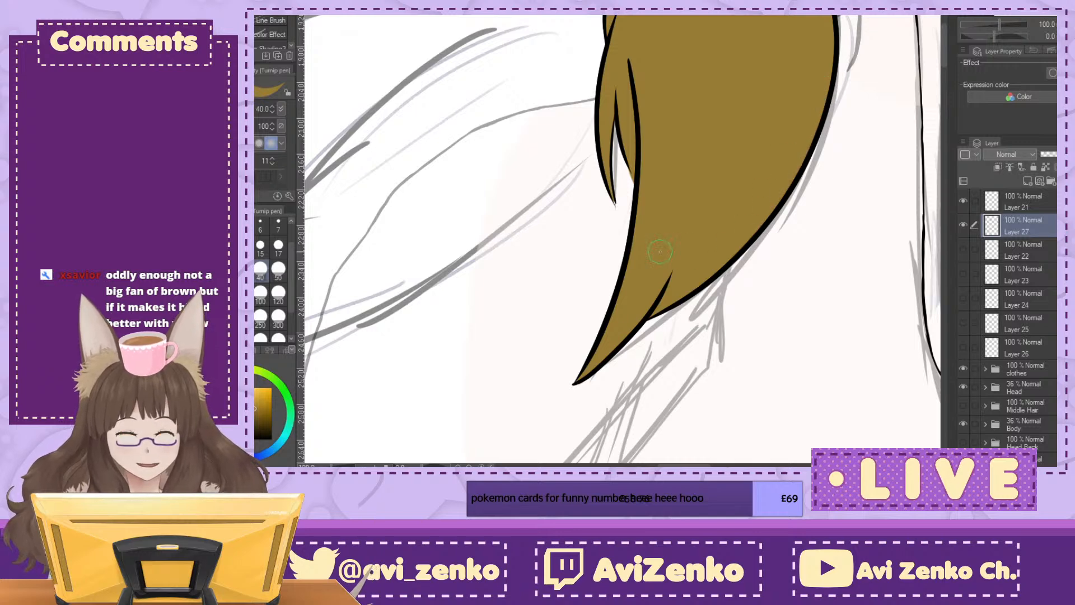
Step: Make Layer 22 visible again beneath the coloured tuft
left_click_drag(821, 293, 588, 263)
scroll(857, 144, "down", 5)
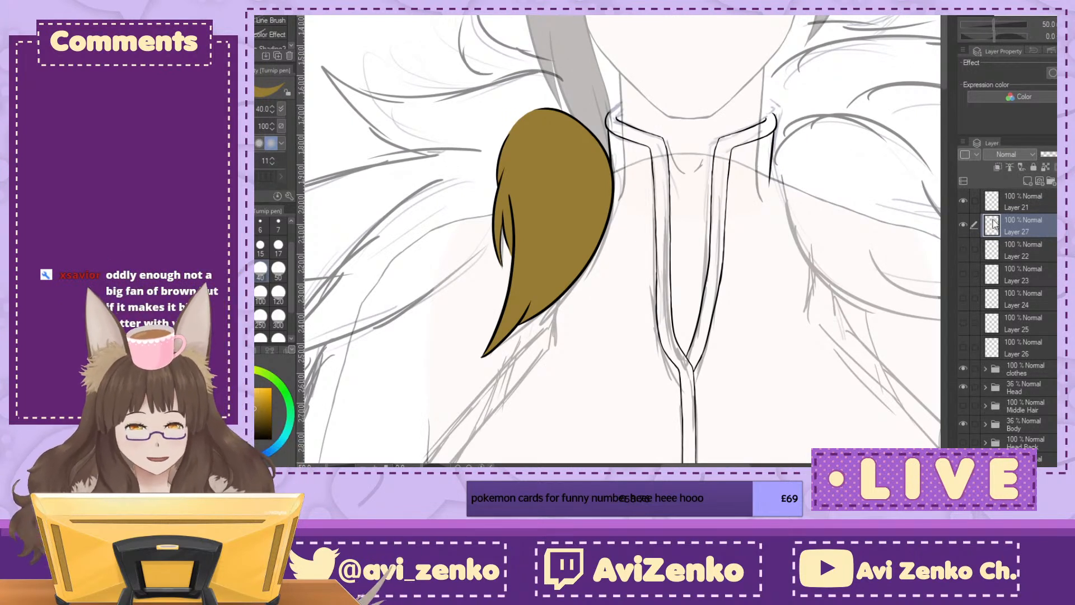
left_click(964, 248)
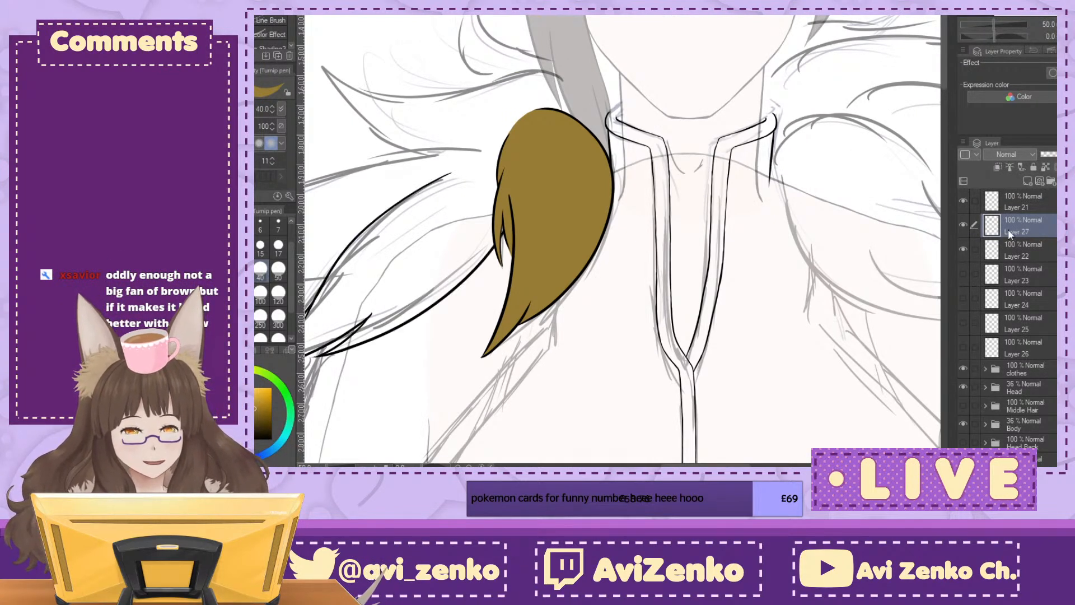
Step: Add a new paint layer directly beneath Layer 22 and hide Layers 21 and 27
left_click_drag(895, 175, 1039, 61)
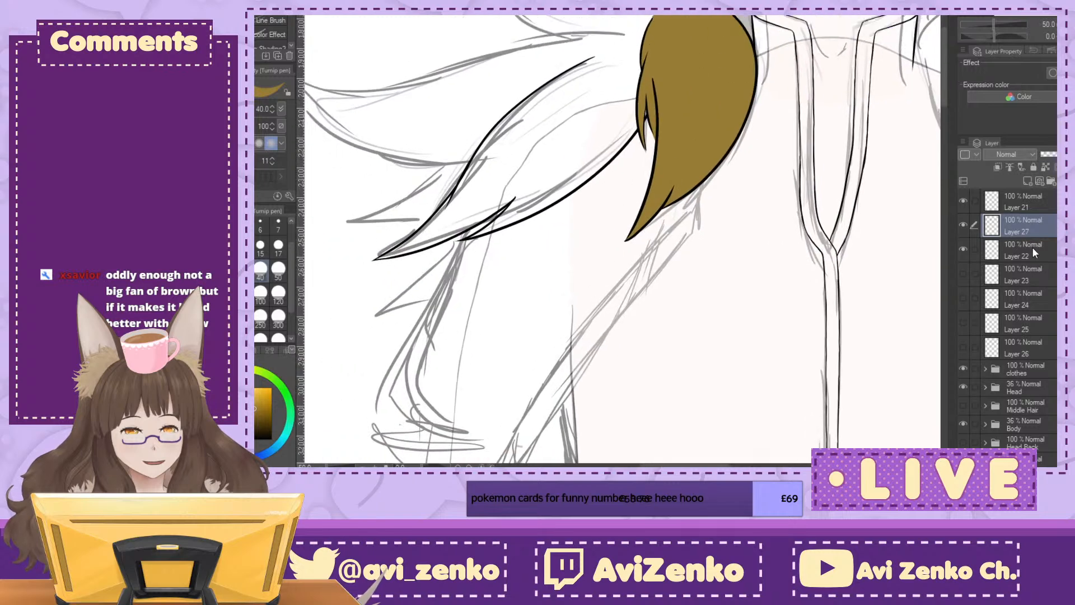
left_click(1030, 266)
left_click(1029, 179)
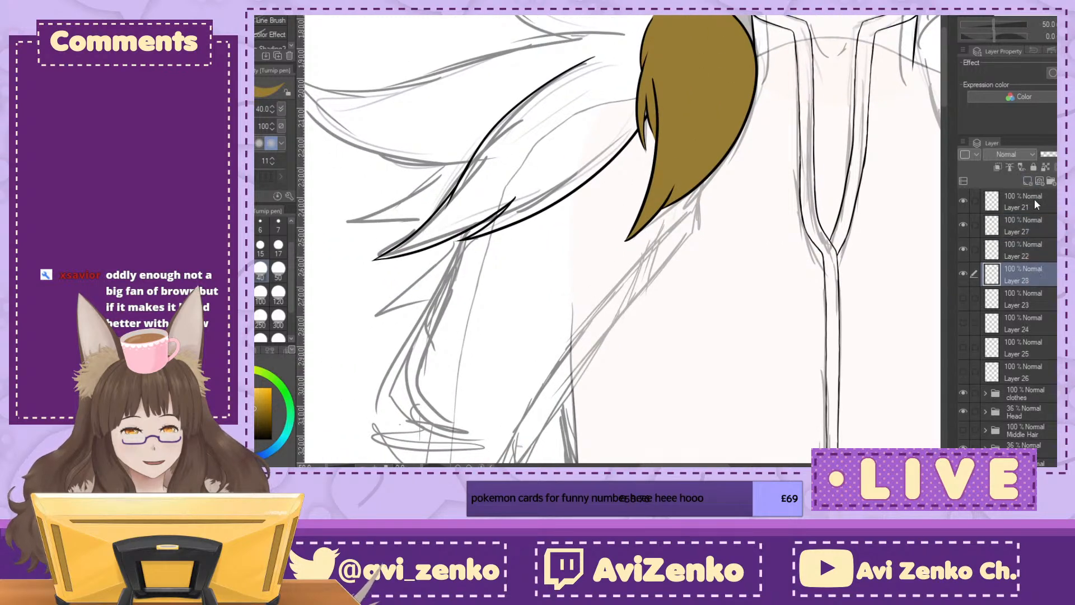
left_click(1025, 227)
left_click_drag(963, 224, 962, 202)
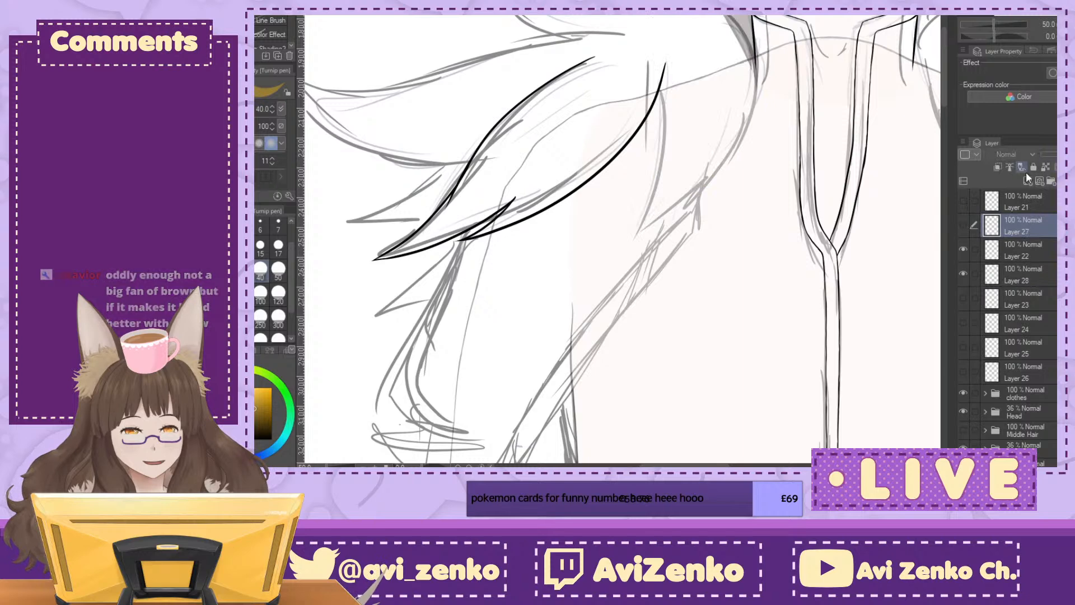
left_click(1045, 271)
Step: Paint yellow-brown along the second tuft's outer edge and into its lower body with the size 40 Turnip pen
left_click(1061, 37)
left_click(1061, 37)
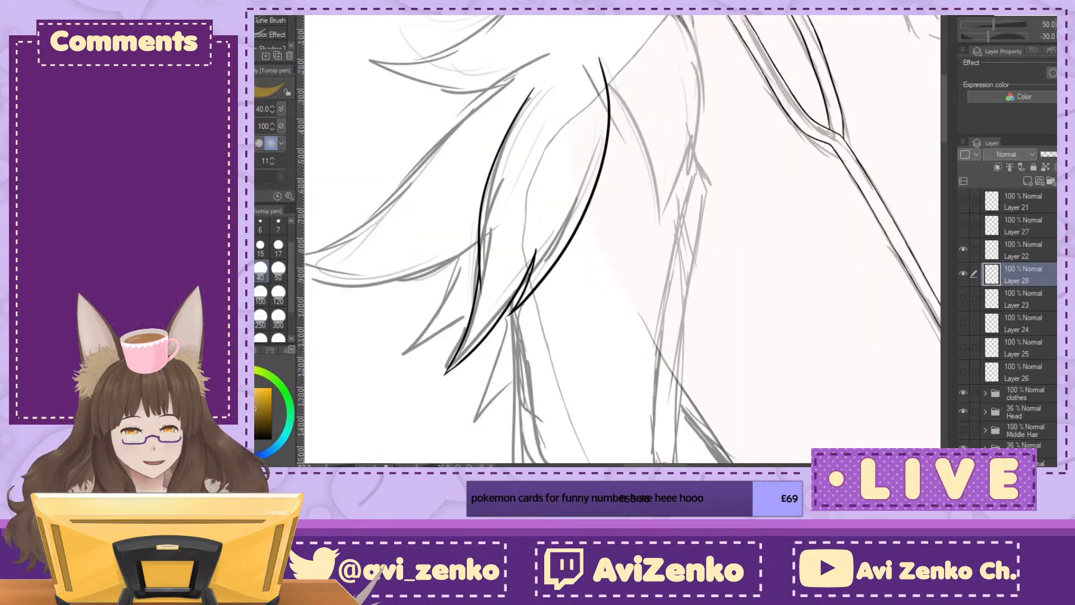
left_click(1057, 20)
mouse_move(503, 65)
left_mouse_down()
mouse_move(480, 100)
mouse_move(504, 65)
mouse_move(445, 206)
mouse_move(446, 201)
left_mouse_up()
mouse_move(438, 255)
left_mouse_down()
mouse_move(444, 278)
mouse_move(469, 174)
left_mouse_up()
mouse_move(461, 222)
left_mouse_down()
mouse_move(432, 327)
mouse_move(450, 297)
mouse_move(461, 301)
mouse_move(460, 328)
mouse_move(479, 312)
mouse_move(459, 351)
left_mouse_up()
mouse_move(484, 304)
left_mouse_down()
mouse_move(514, 234)
mouse_move(490, 269)
mouse_move(481, 262)
mouse_move(462, 275)
left_mouse_up()
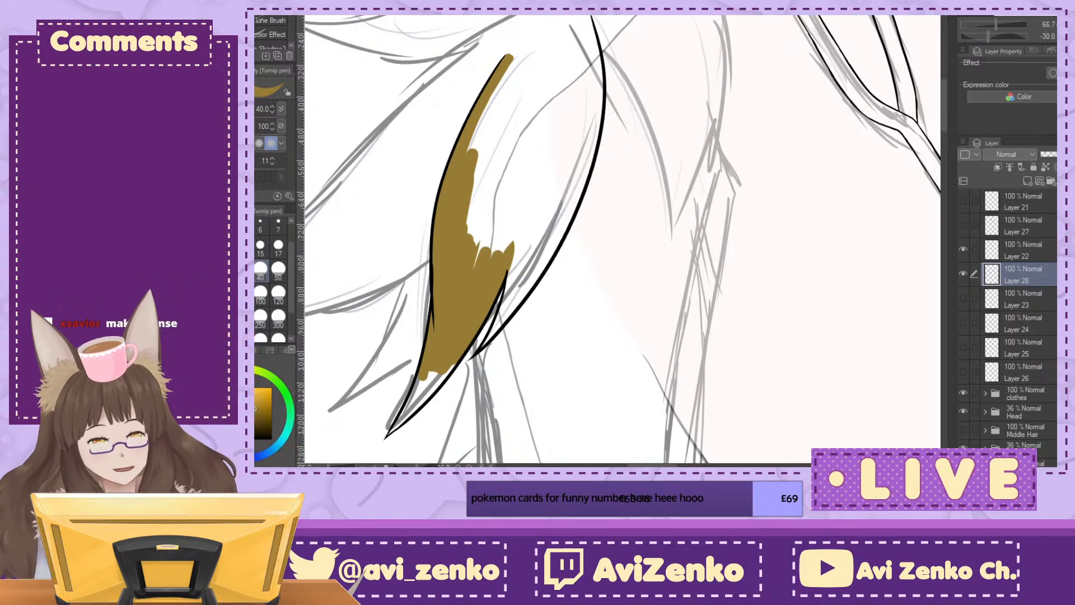
Step: Extend the yellow-brown along the second tuft's upper edge and across its rounded base end at size 40
key("asciicircum")
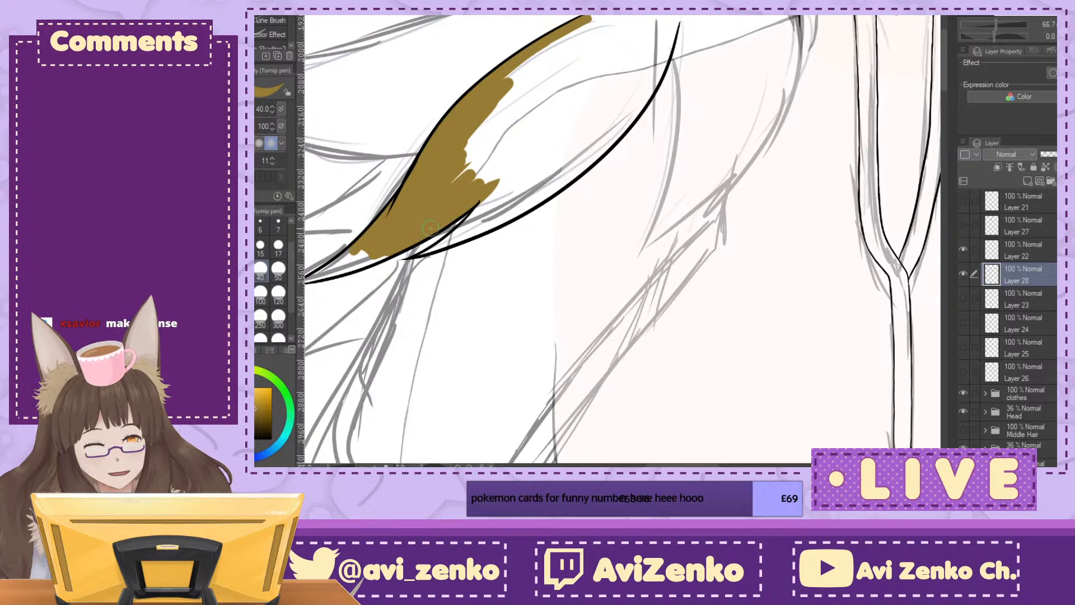
mouse_move(503, 157)
left_mouse_down()
mouse_move(505, 118)
mouse_move(476, 145)
mouse_move(462, 142)
mouse_move(558, 43)
mouse_move(651, 11)
mouse_move(576, 32)
mouse_move(638, 24)
mouse_move(577, 23)
mouse_move(674, 27)
left_mouse_up()
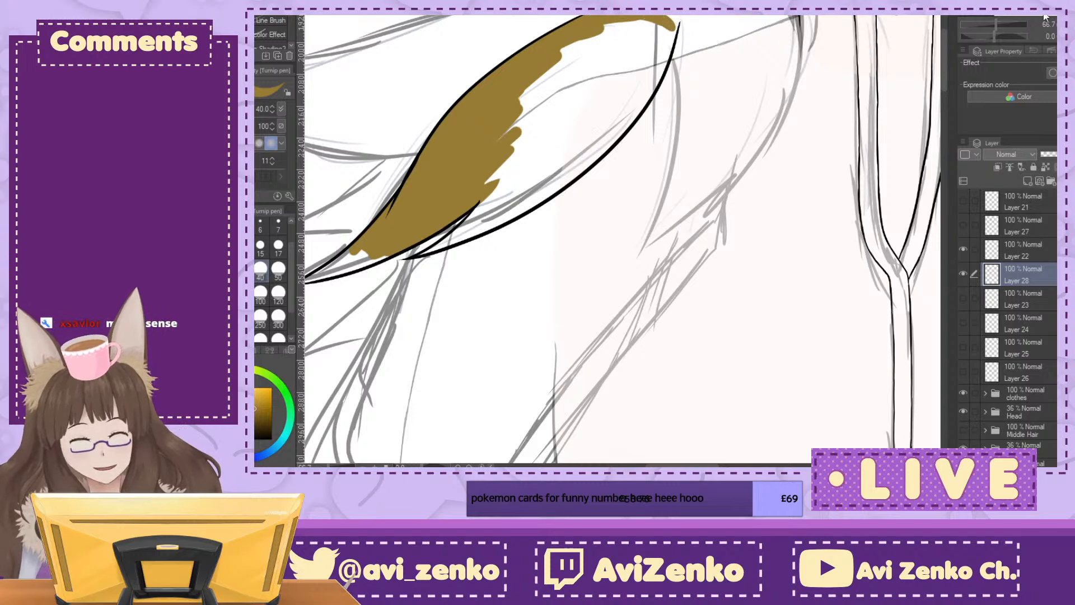
key("minus")
key("minus")
key("minus")
key("minus")
key("minus")
key("minus")
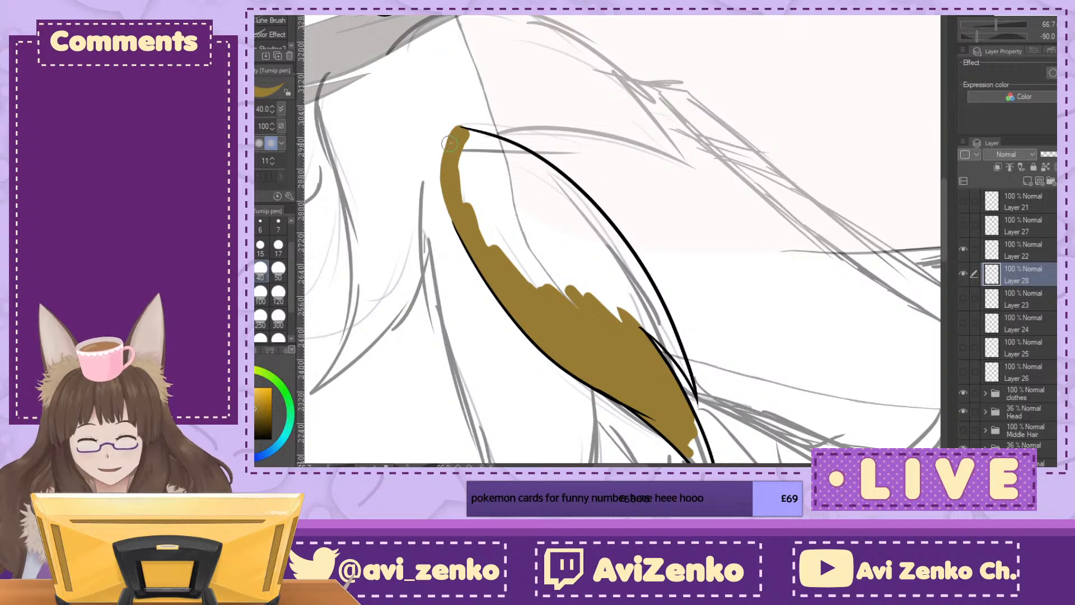
mouse_move(459, 162)
left_mouse_down()
mouse_move(478, 218)
mouse_move(471, 146)
left_mouse_up()
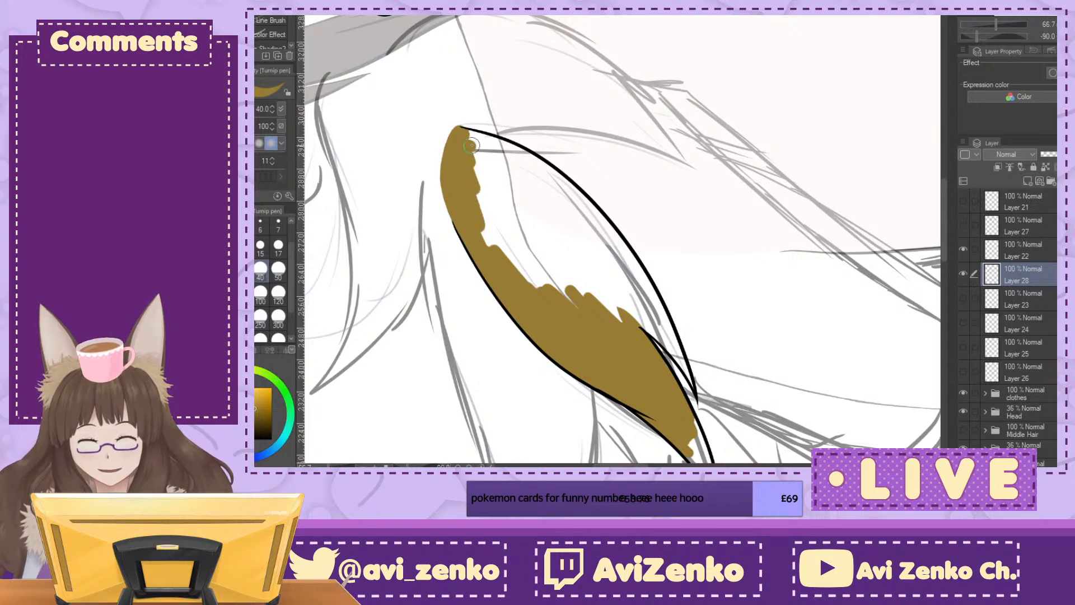
left_click(995, 36)
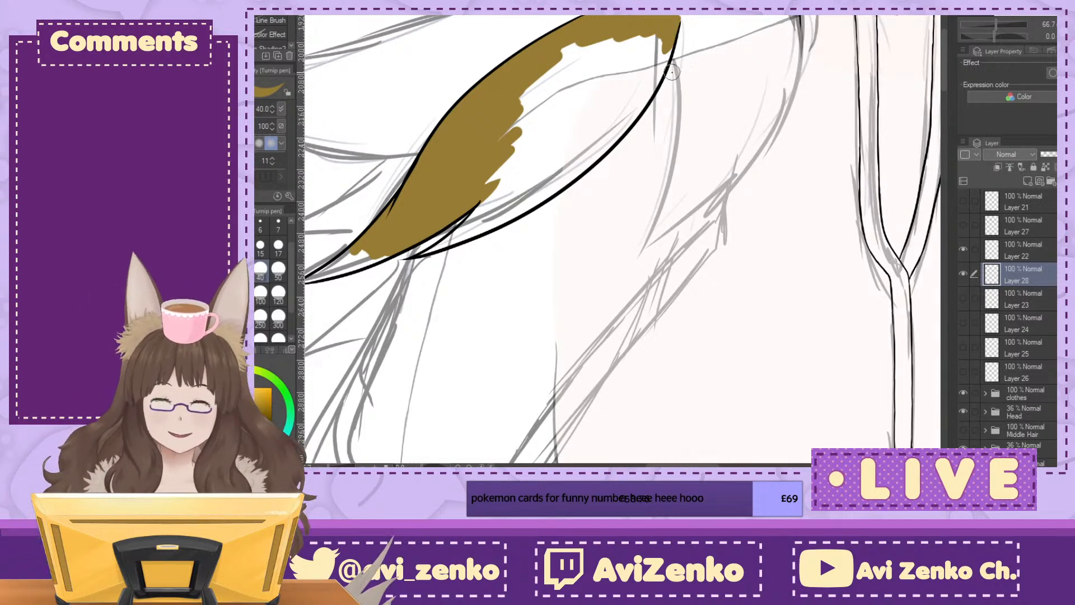
Step: Fill the rest of the second tuft's interior, its inner edge and the small side strand with yellow-brown
mouse_move(653, 41)
left_mouse_down()
mouse_move(657, 70)
mouse_move(672, 41)
mouse_move(649, 92)
mouse_move(582, 90)
mouse_move(631, 37)
mouse_move(559, 51)
mouse_move(515, 128)
mouse_move(573, 93)
mouse_move(552, 118)
left_mouse_up()
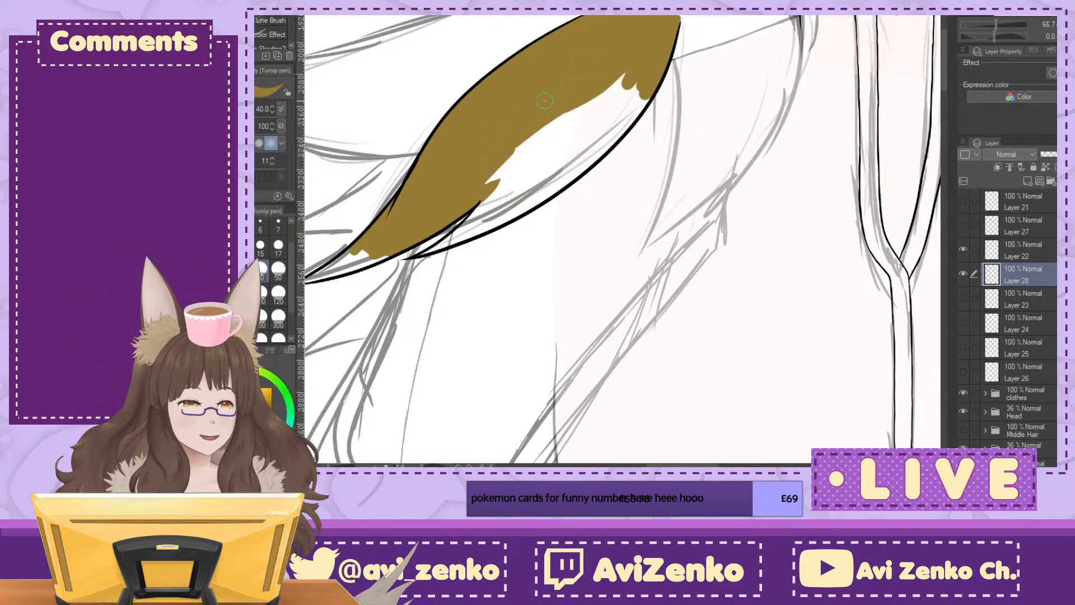
mouse_move(594, 102)
left_mouse_down()
mouse_move(624, 81)
mouse_move(615, 115)
mouse_move(643, 100)
mouse_move(610, 134)
left_mouse_up()
left_click_drag(424, 256, 485, 211)
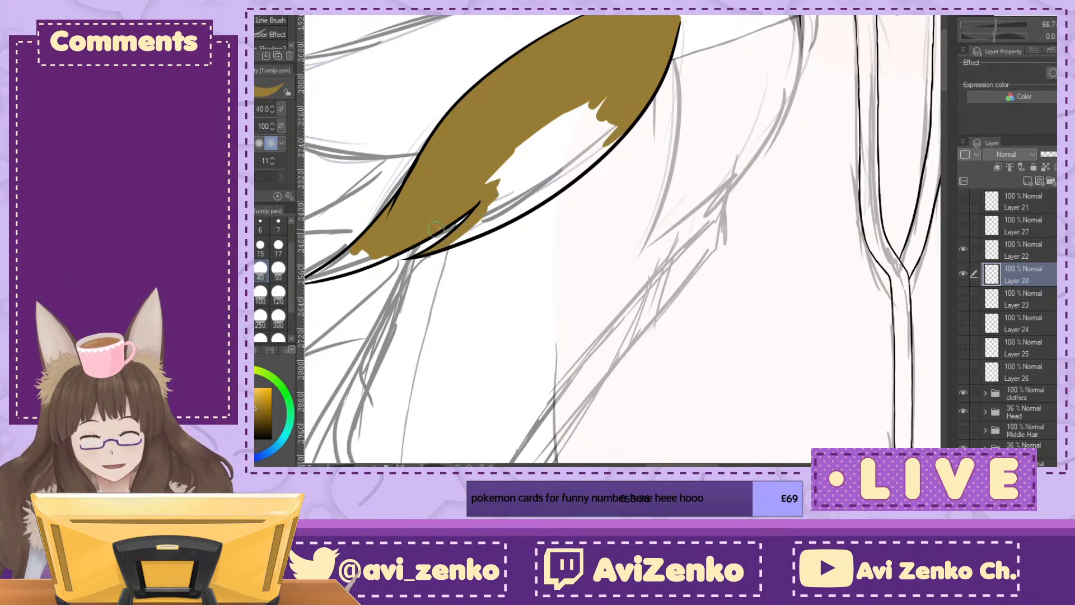
mouse_move(445, 244)
left_mouse_down()
mouse_move(501, 218)
mouse_move(510, 201)
mouse_move(541, 197)
mouse_move(545, 180)
mouse_move(513, 216)
mouse_move(602, 140)
left_mouse_up()
left_click_drag(579, 174, 625, 130)
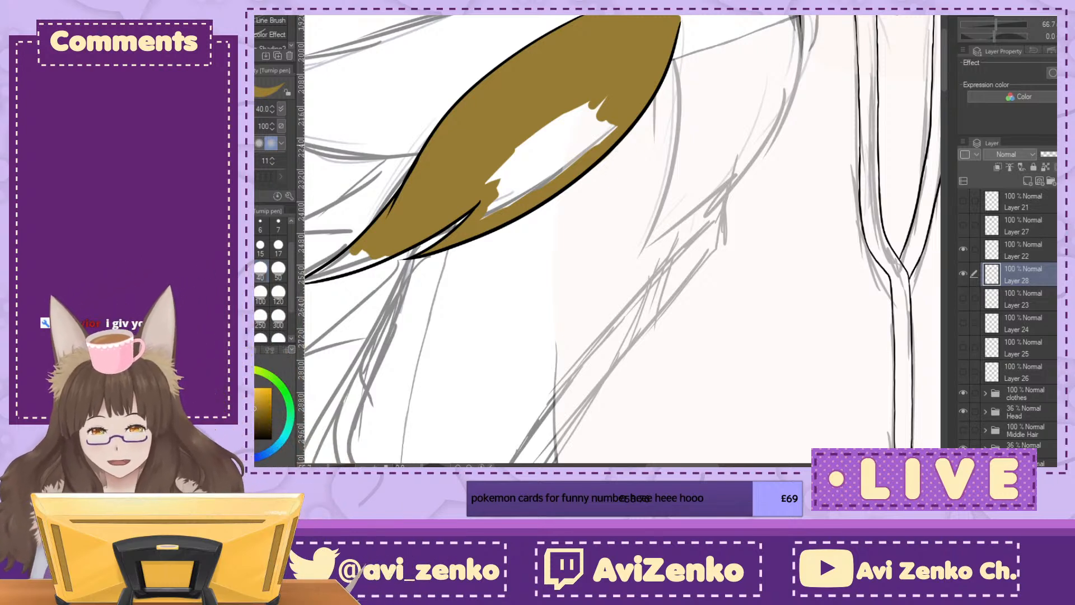
mouse_move(501, 165)
left_mouse_down()
mouse_move(506, 190)
mouse_move(495, 207)
mouse_move(566, 166)
left_mouse_up()
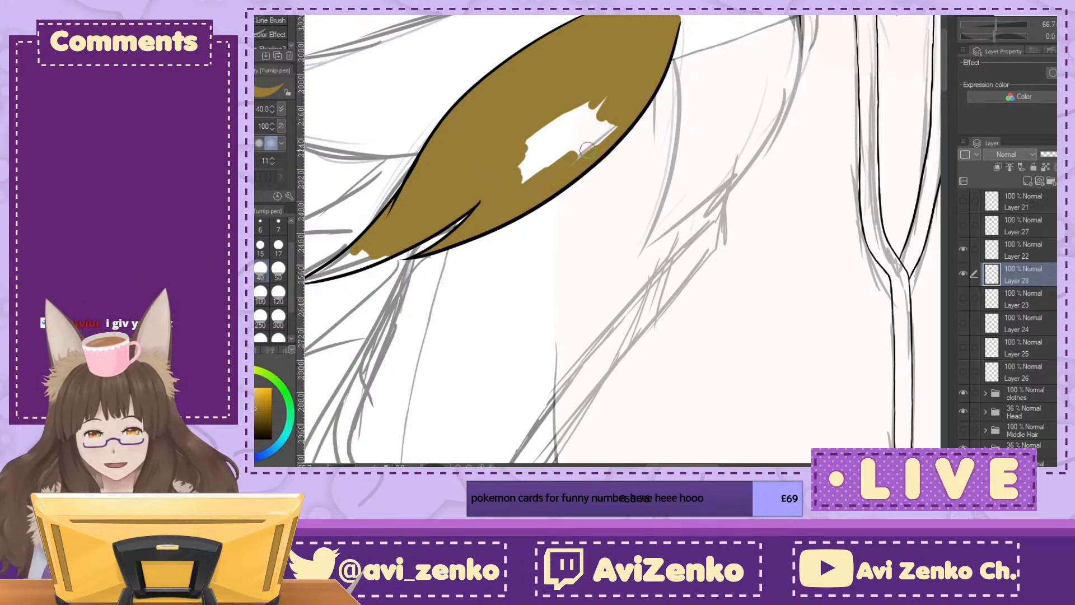
left_click_drag(628, 114, 609, 114)
mouse_move(562, 146)
left_mouse_down()
mouse_move(514, 181)
mouse_move(554, 131)
left_mouse_up()
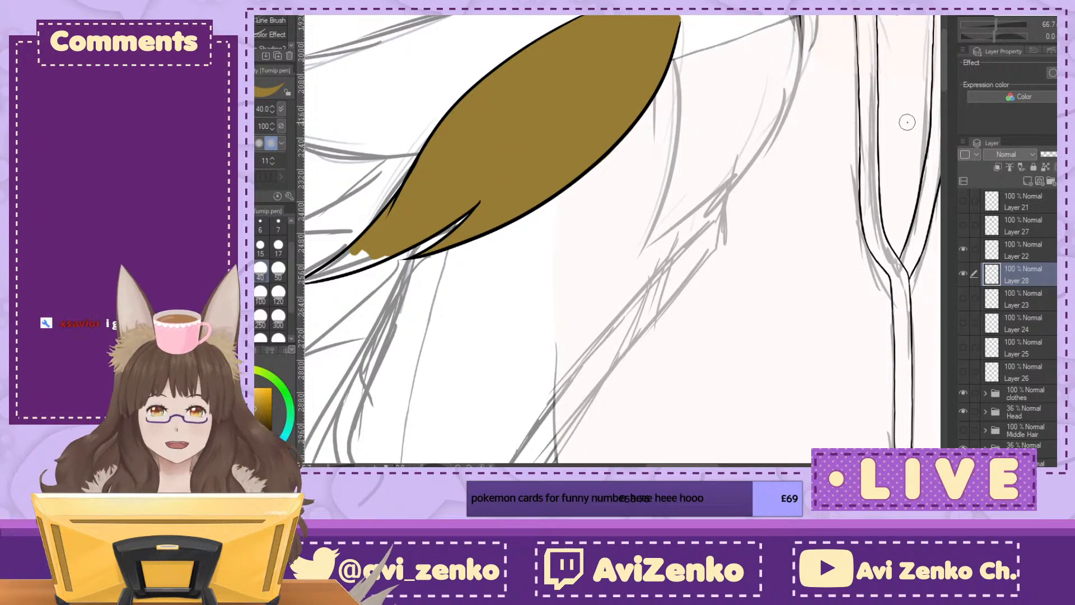
Step: Colour the second tuft's pointed tip yellow-brown, finishing the narrow end with pen size 17
left_click_drag(437, 246, 631, 189)
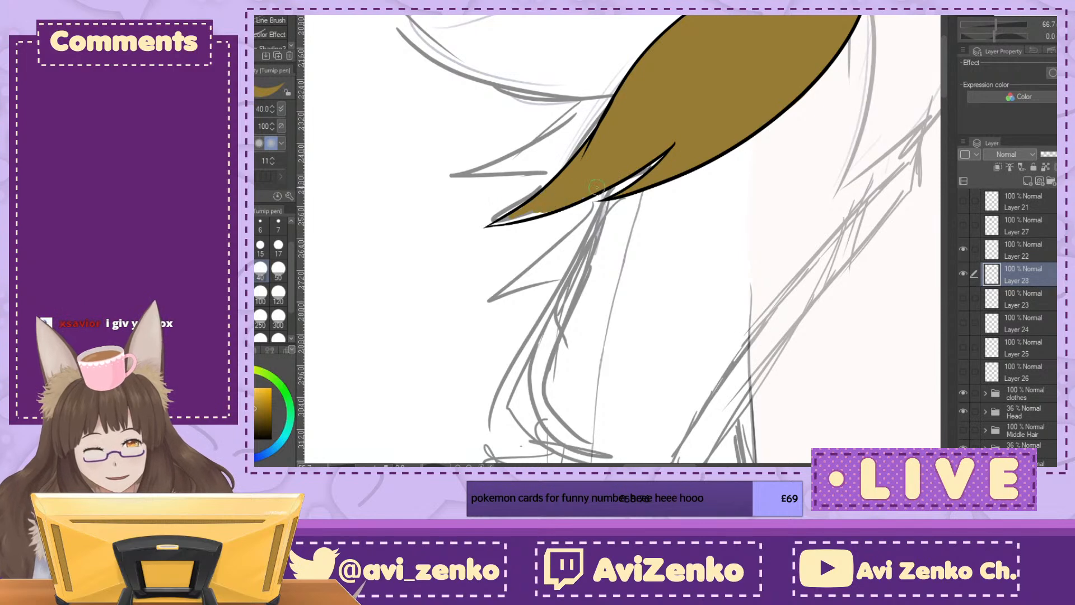
key("minus")
key("minus")
key("minus")
key("ctrl+plus")
key("ctrl+plus")
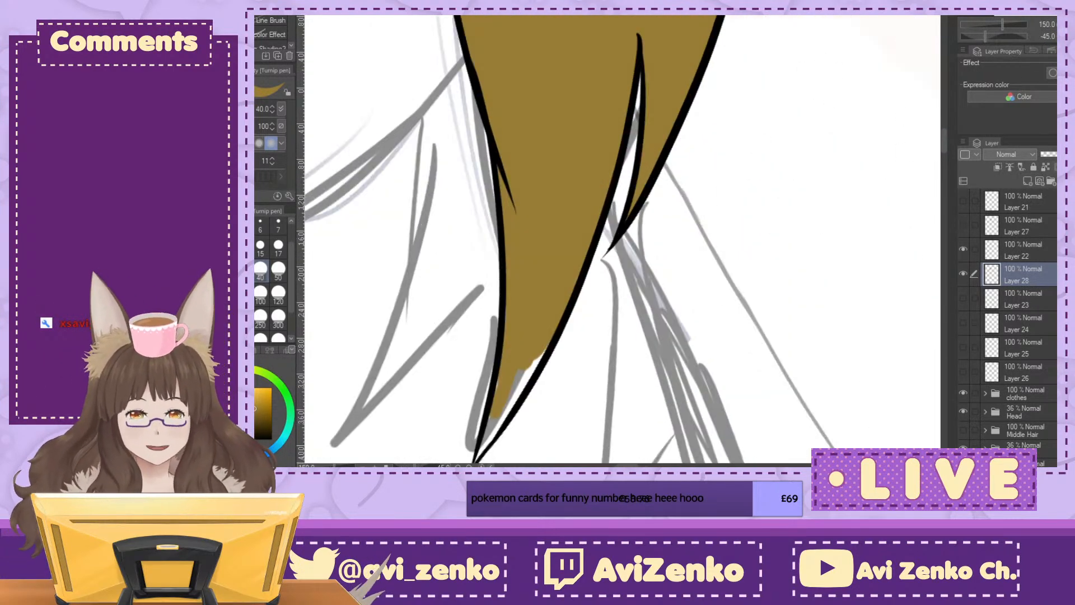
left_click_drag(622, 330, 497, 146)
mouse_move(378, 188)
left_mouse_down()
mouse_move(370, 220)
mouse_move(408, 185)
left_mouse_up()
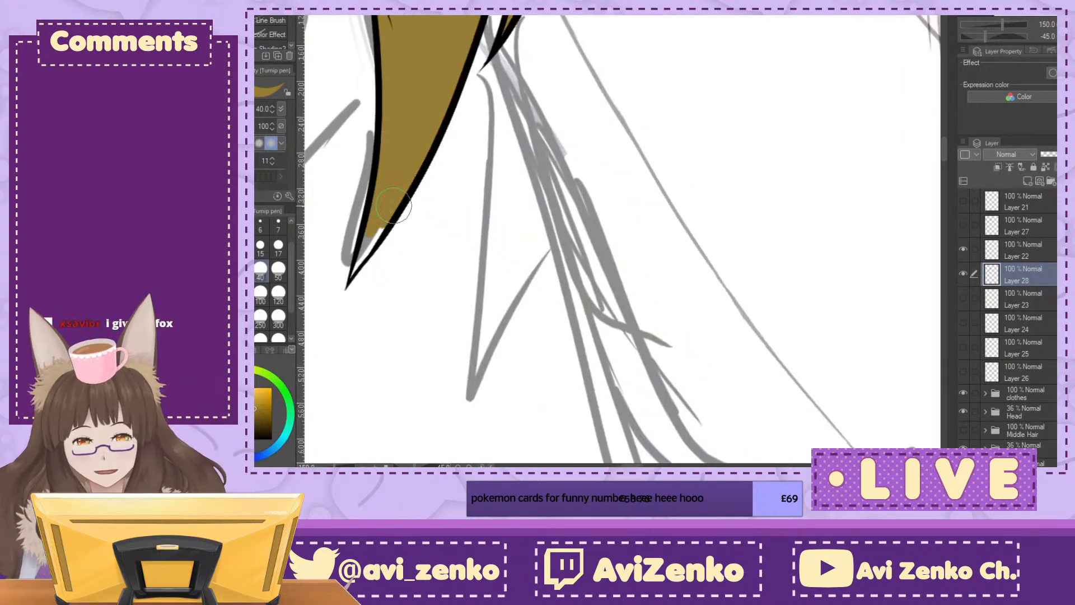
left_click(278, 247)
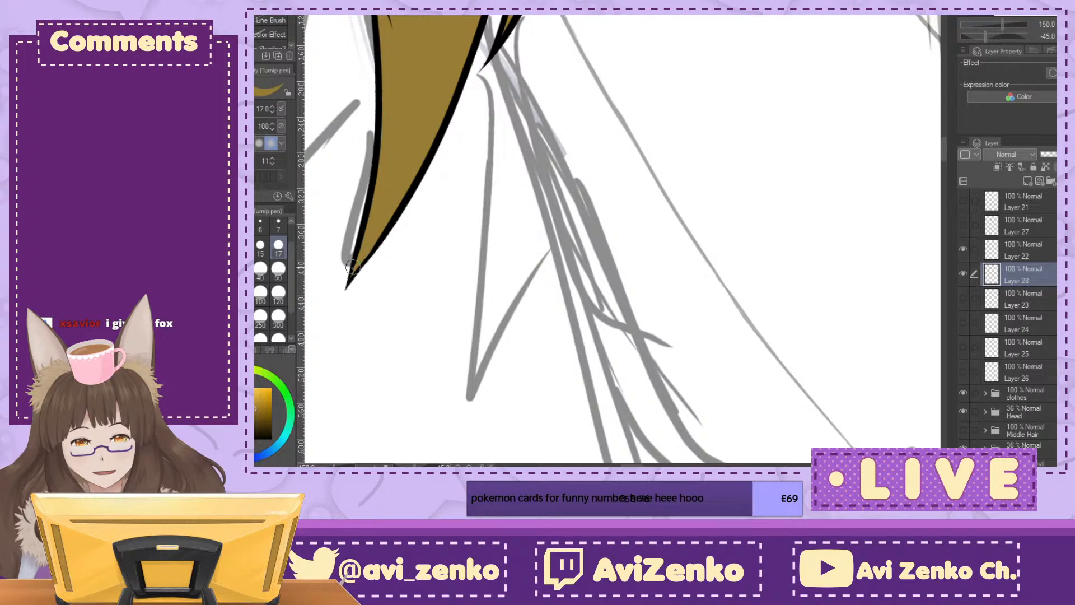
Step: Show Layers 21 and 27 again to check both coloured tufts together
key("ctrl+minus")
key("ctrl+minus")
key("ctrl+at")
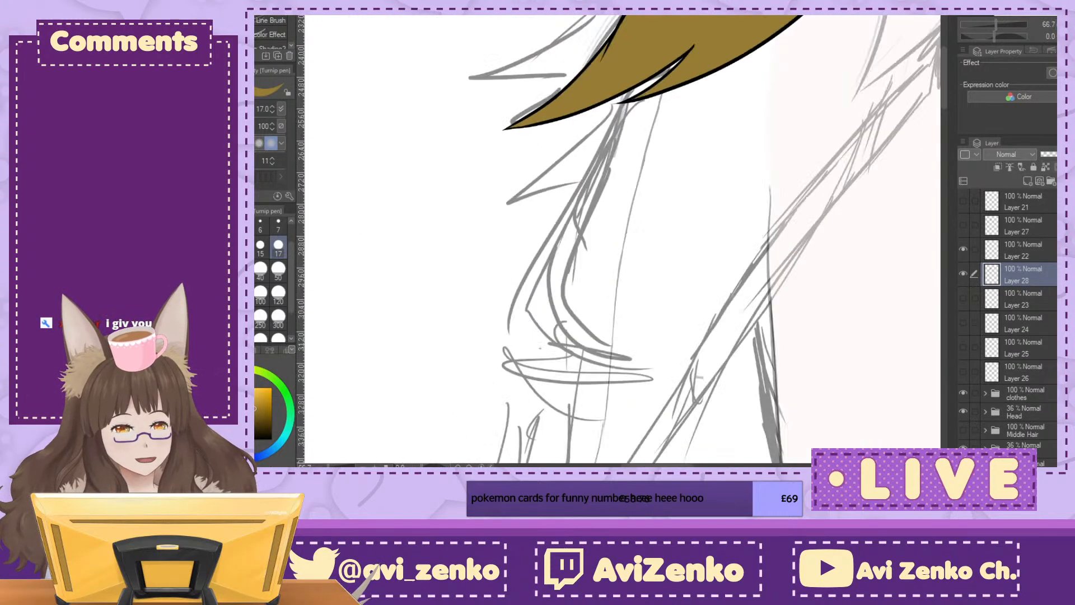
key("ctrl+minus")
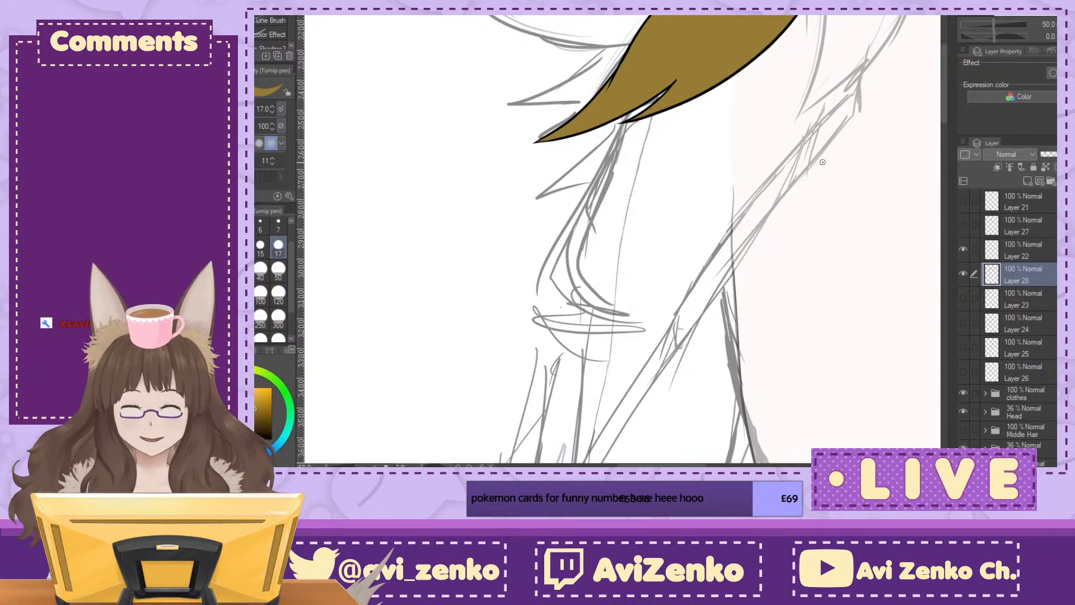
mouse_move(823, 161)
left_mouse_down()
mouse_move(695, 276)
mouse_move(651, 291)
left_mouse_up()
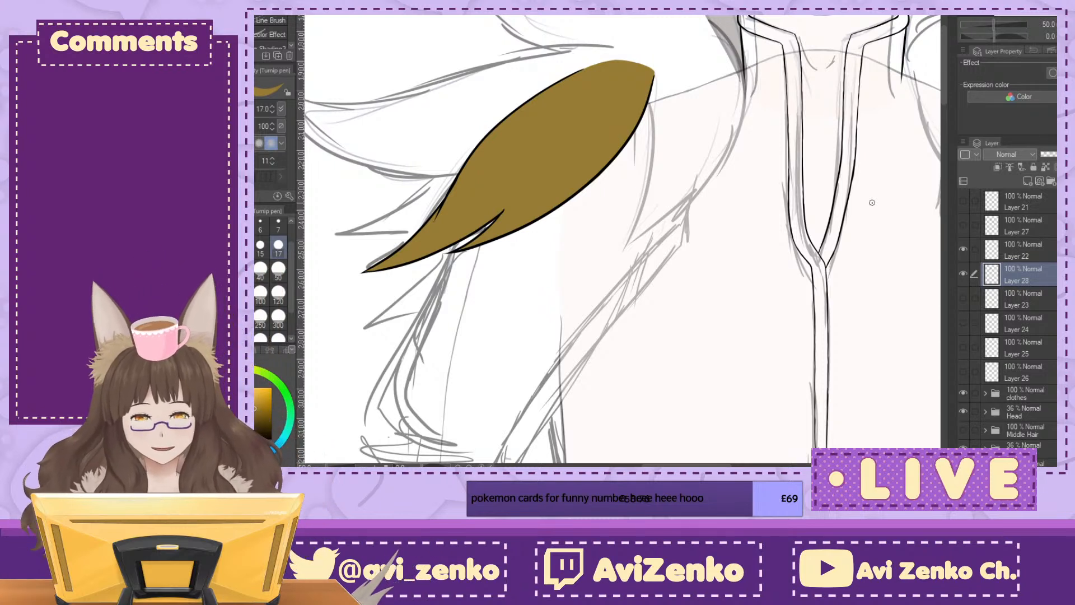
left_click_drag(962, 200, 964, 225)
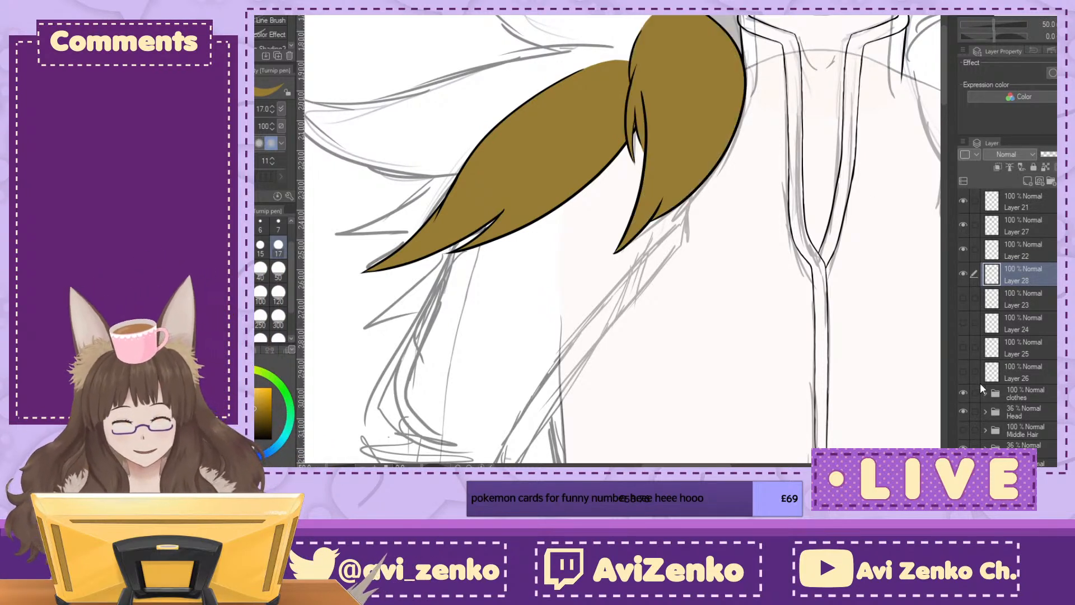
Step: Show the third tuft's line art on Layer 23, hide all layers above it, and add a new layer directly beneath it
left_click(963, 297)
left_click_drag(964, 273, 977, 199)
left_click_drag(644, 224, 845, 237)
left_click(1033, 322)
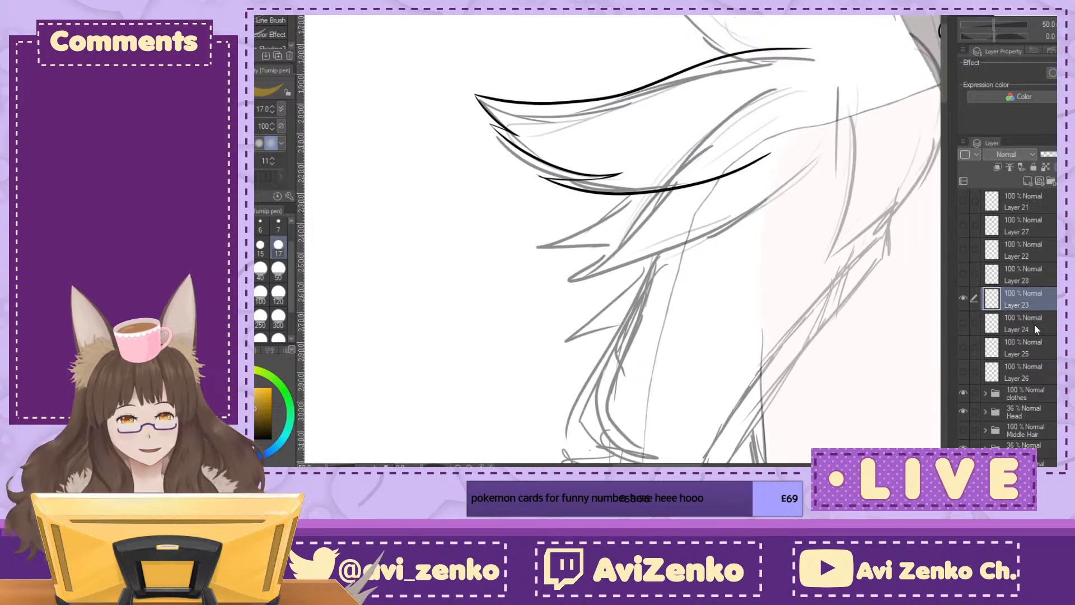
left_click(1028, 181)
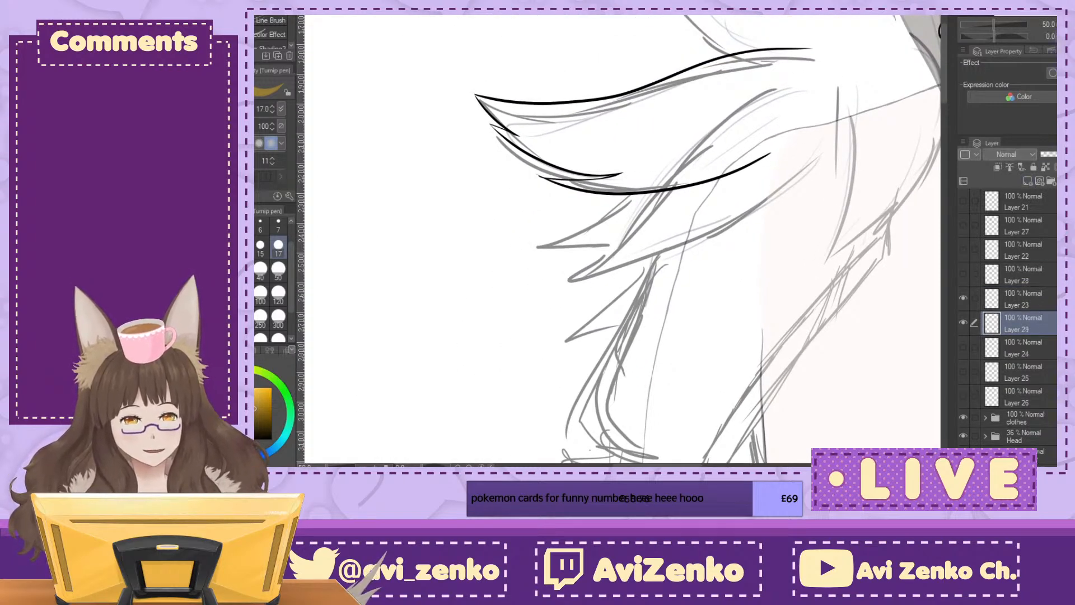
Step: Paint yellow-brown along the third tuft's outer edge and across its middle up to the side notch, mainly at pen size 50
key("minus")
key("minus")
key("minus")
key("minus")
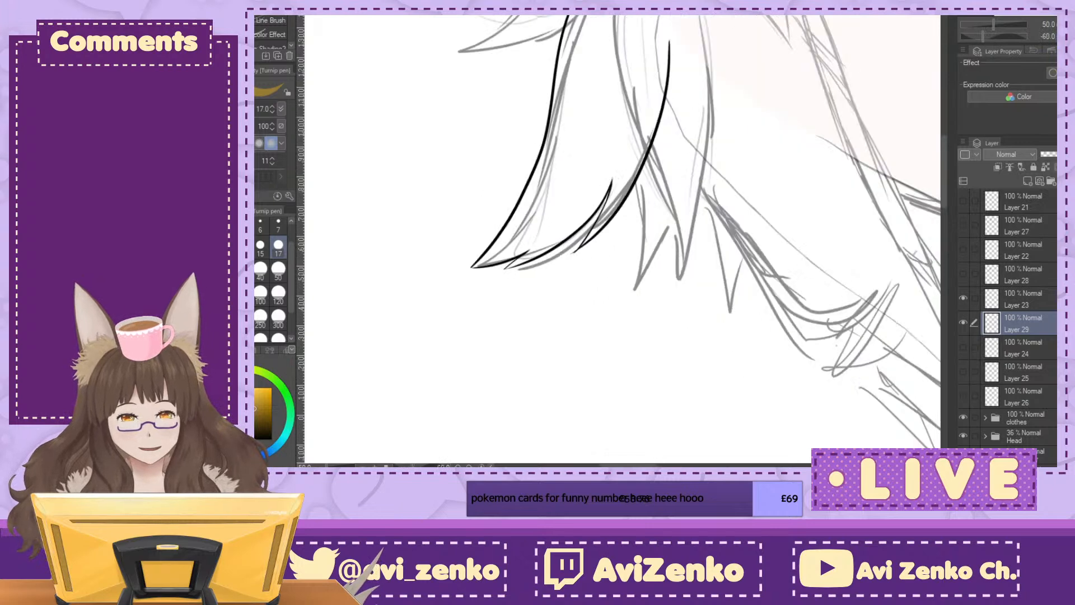
key("ctrl+plus")
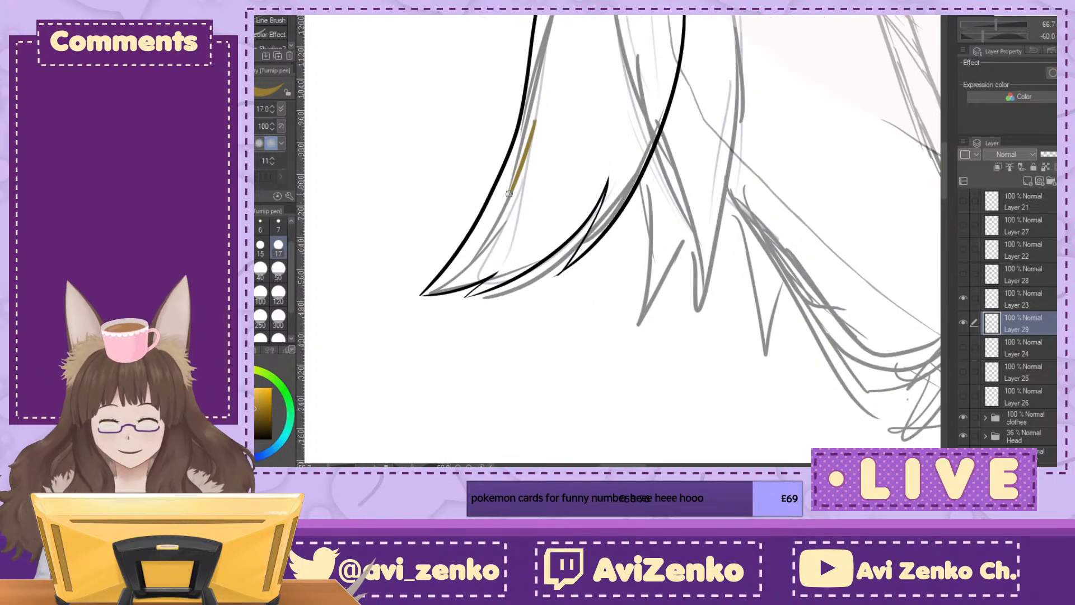
left_click(278, 268)
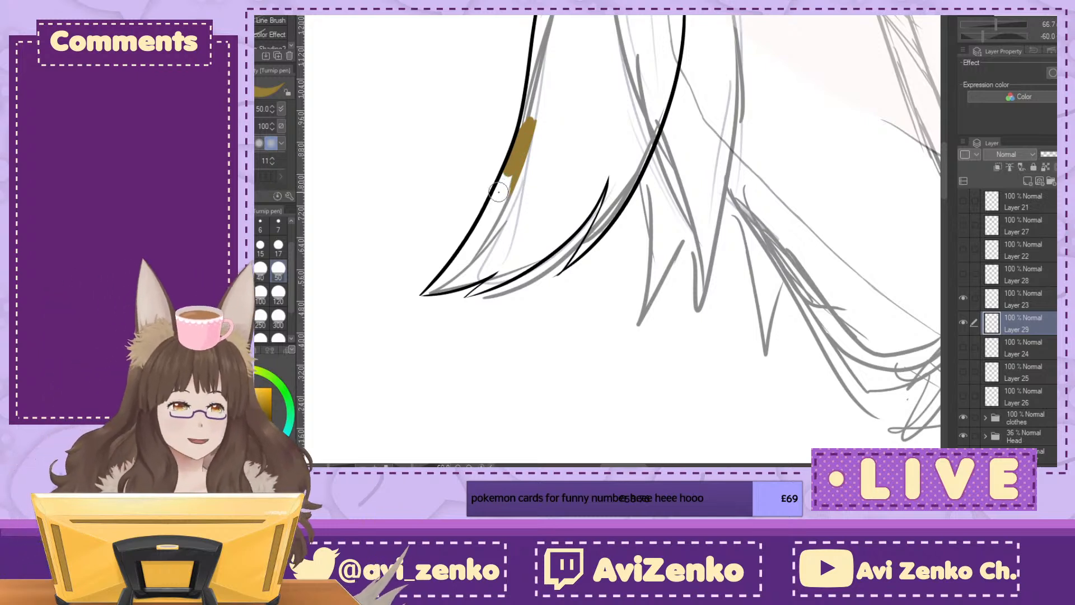
left_click_drag(516, 167, 499, 202)
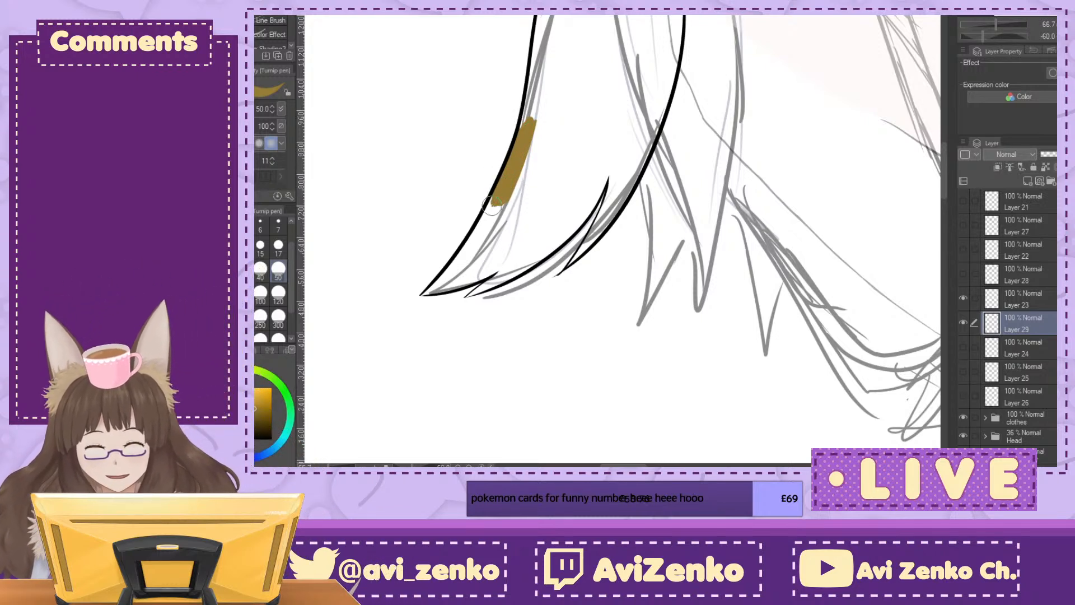
mouse_move(474, 236)
left_mouse_down()
mouse_move(529, 190)
mouse_move(560, 204)
mouse_move(567, 224)
left_mouse_up()
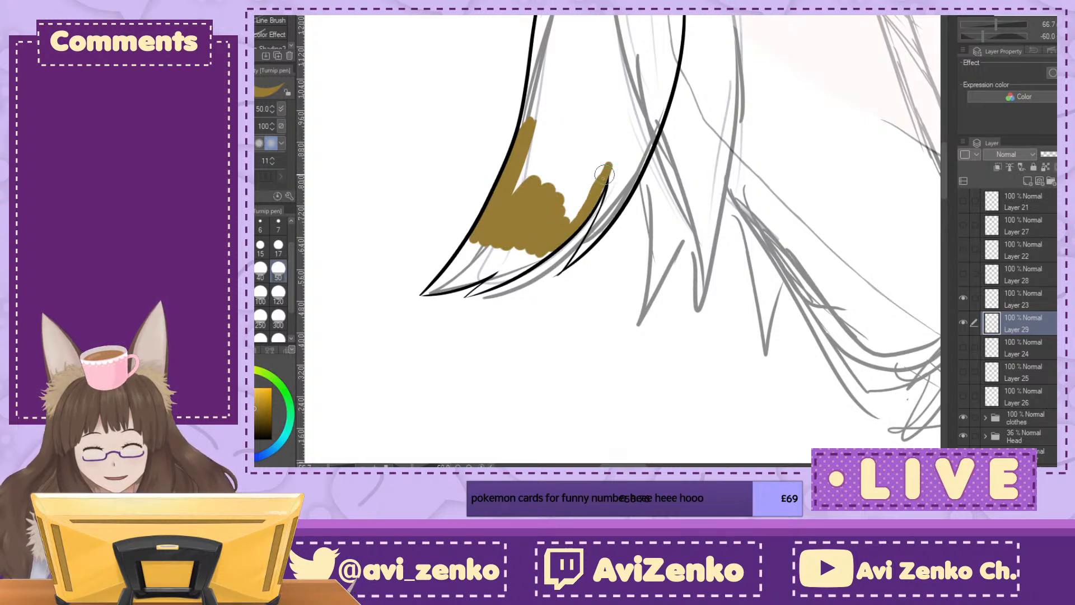
mouse_move(589, 192)
left_mouse_down()
mouse_move(558, 229)
mouse_move(558, 196)
mouse_move(548, 190)
mouse_move(557, 136)
mouse_move(536, 143)
mouse_move(515, 181)
left_mouse_up()
Step: Carry the yellow-brown down the third tuft's outer edge to its tip, using pen size 17 in the narrow point
key("minus")
left_click_drag(616, 269, 574, 179)
key("ctrl+plus")
key("ctrl+plus")
left_click_drag(476, 269, 744, 117)
mouse_move(513, 19)
left_mouse_down()
mouse_move(486, 115)
mouse_move(454, 168)
left_mouse_up()
left_click(278, 247)
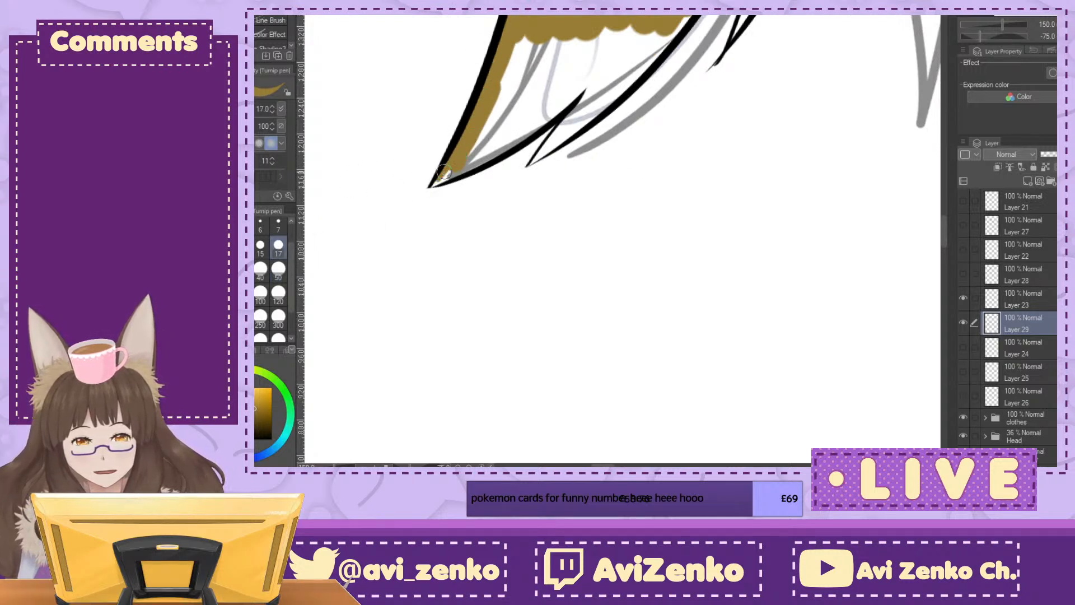
mouse_move(490, 156)
left_mouse_down()
mouse_move(596, 78)
mouse_move(493, 143)
mouse_move(487, 112)
mouse_move(504, 90)
left_mouse_up()
Step: Fill the third tuft's remaining lower body at pen size 50 and its small side point at size 17
left_click(278, 269)
mouse_move(515, 45)
left_mouse_down()
mouse_move(505, 114)
mouse_move(683, 28)
mouse_move(577, 115)
left_mouse_up()
left_click(278, 244)
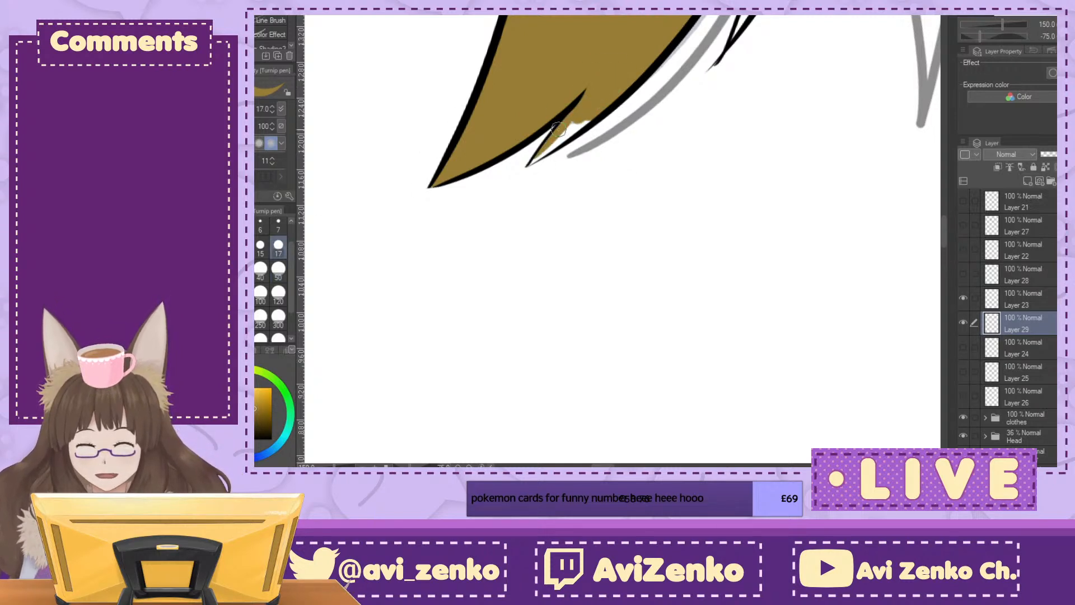
left_click_drag(534, 159, 587, 116)
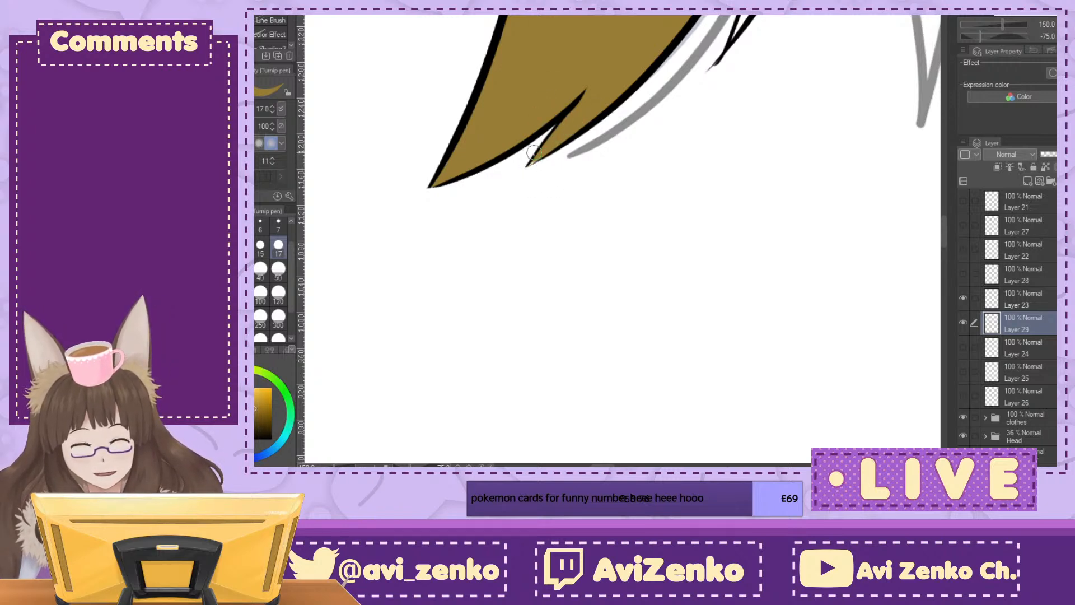
left_click_drag(534, 160, 531, 164)
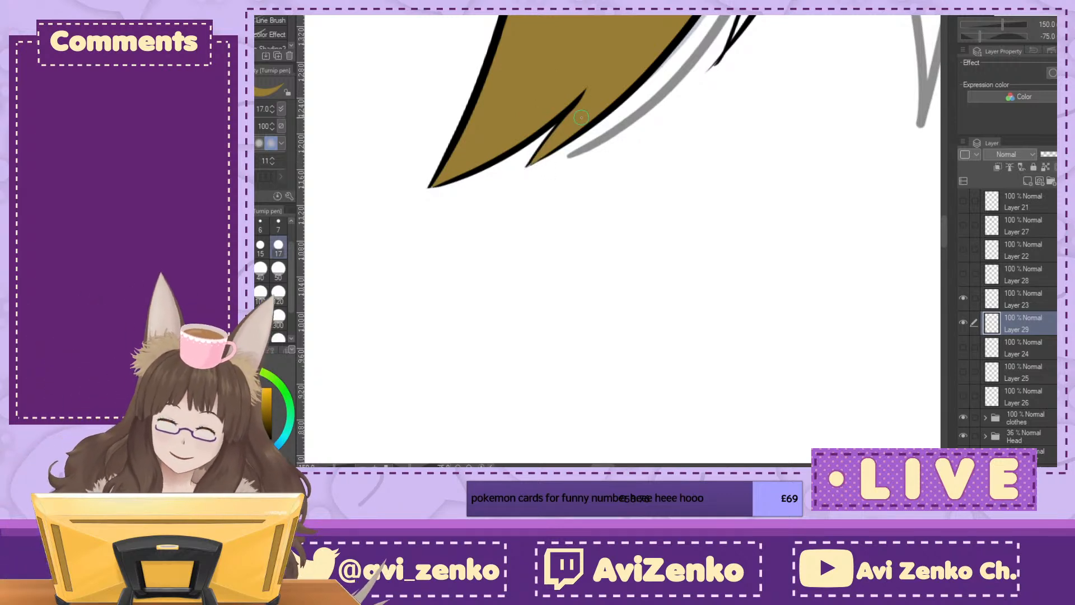
key("ctrl+at")
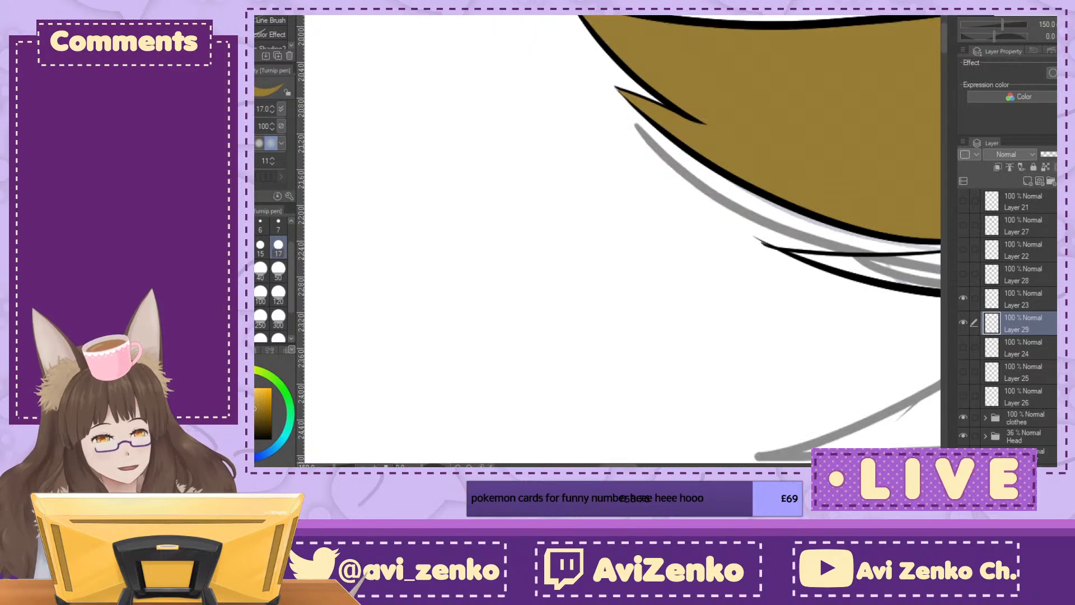
Step: Fill the third tuft's lower side point and its inner edge around the notch on Layer 29 at pen size 17
left_click_drag(801, 319, 409, 144)
key("alt+bracketright")
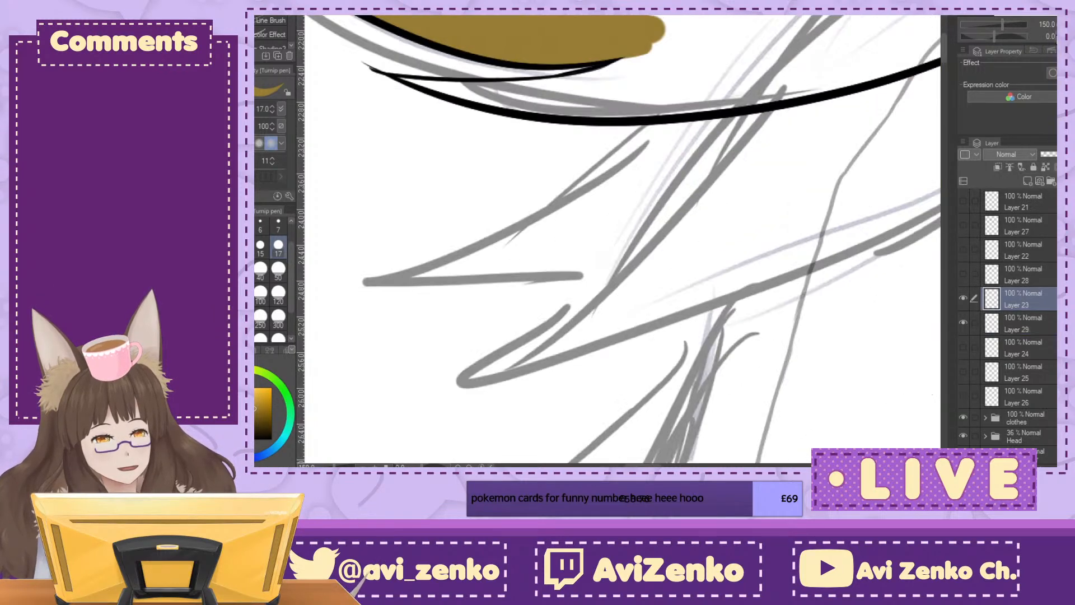
left_click(1055, 38)
left_click(1056, 38)
left_click(1055, 38)
left_click(1056, 38)
left_click_drag(383, 357, 385, 358)
left_click_drag(438, 328, 398, 350)
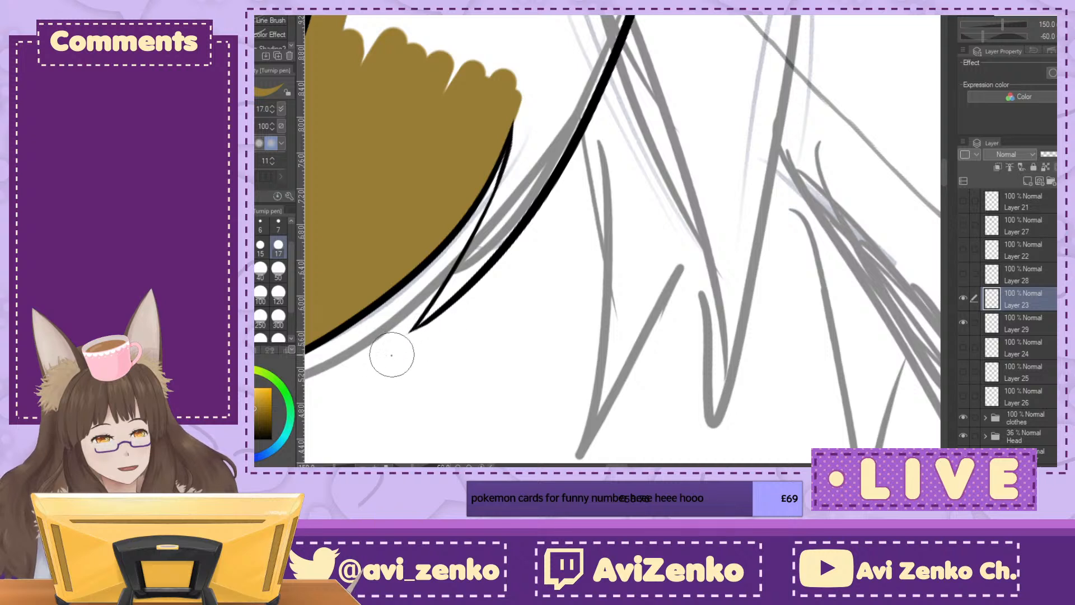
left_click(1036, 321)
key("ctrl+minus")
key("^")
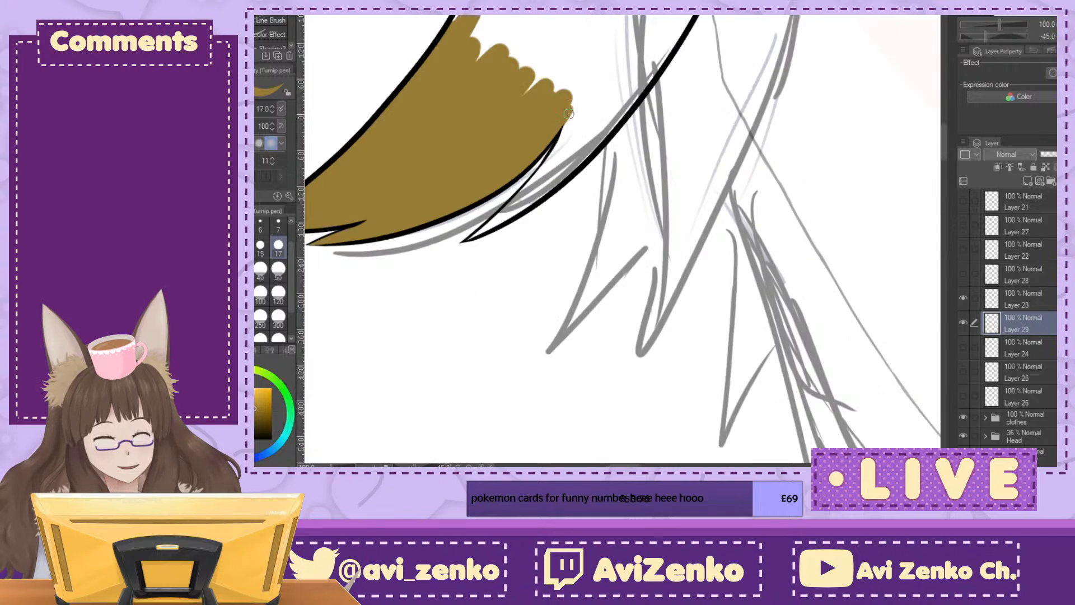
left_click_drag(550, 165, 552, 163)
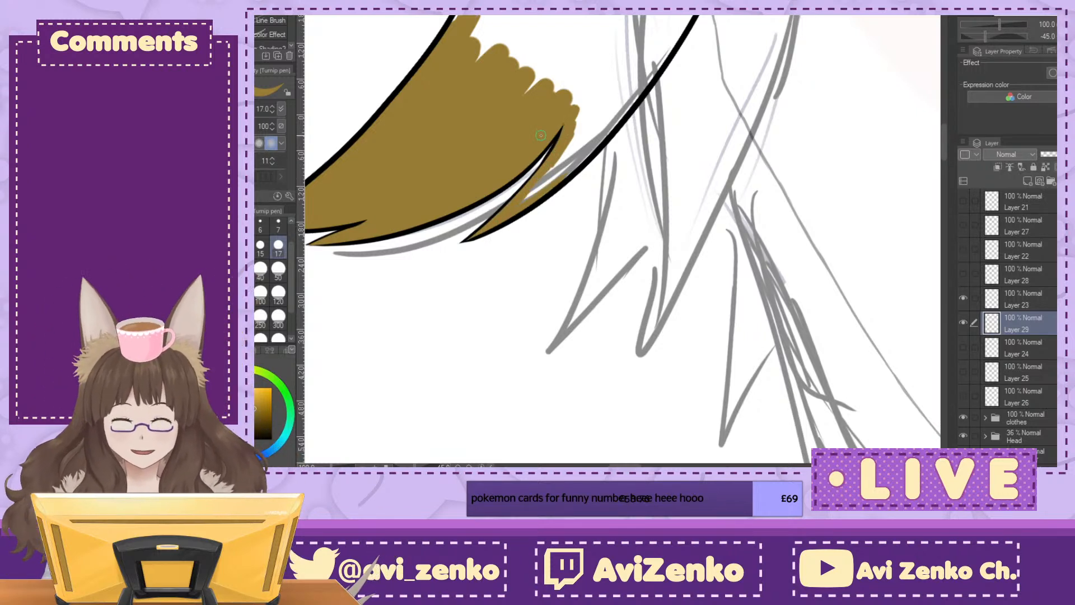
mouse_move(526, 197)
left_mouse_down()
mouse_move(599, 134)
mouse_move(582, 147)
mouse_move(577, 124)
mouse_move(604, 121)
left_mouse_up()
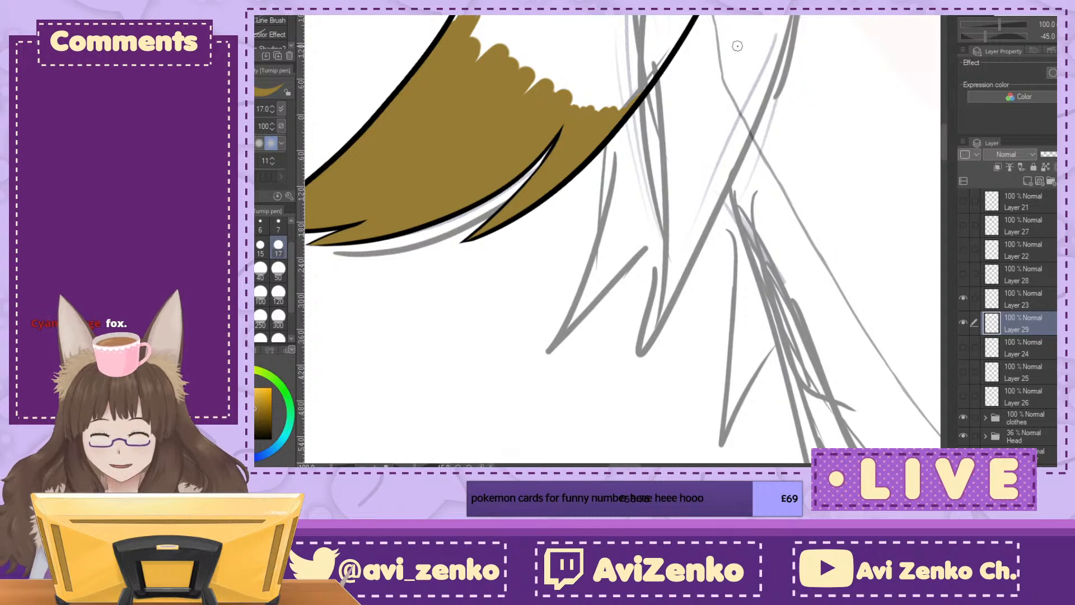
Step: Extend the yellow-brown up the third tuft's middle and along both upper edges at pen size 50
key("ctrl+minus")
left_click_drag(605, 145, 646, 323)
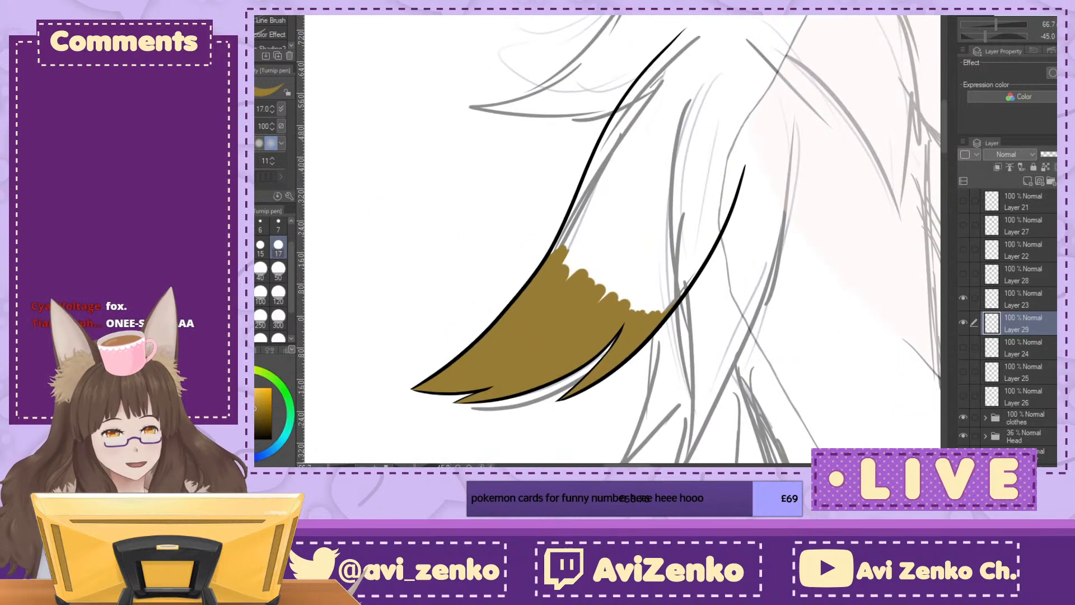
left_click(278, 270)
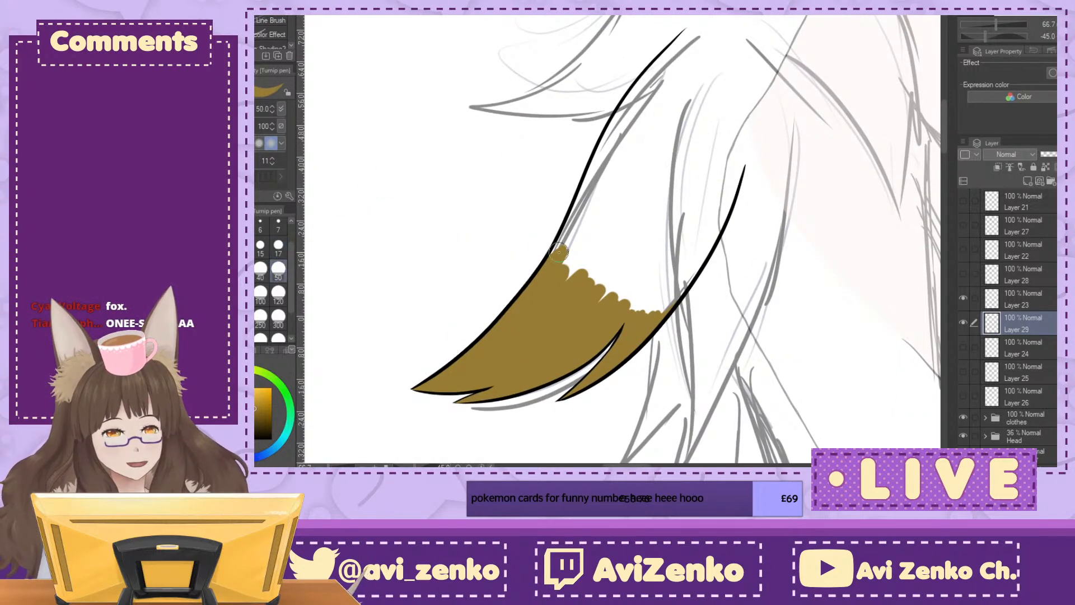
left_click_drag(569, 227, 570, 226)
mouse_move(590, 179)
left_mouse_down()
mouse_move(577, 235)
mouse_move(586, 247)
mouse_move(619, 223)
mouse_move(604, 232)
mouse_move(619, 242)
mouse_move(608, 275)
mouse_move(625, 280)
mouse_move(662, 243)
mouse_move(632, 309)
mouse_move(682, 275)
mouse_move(667, 306)
mouse_move(710, 240)
mouse_move(734, 179)
left_mouse_up()
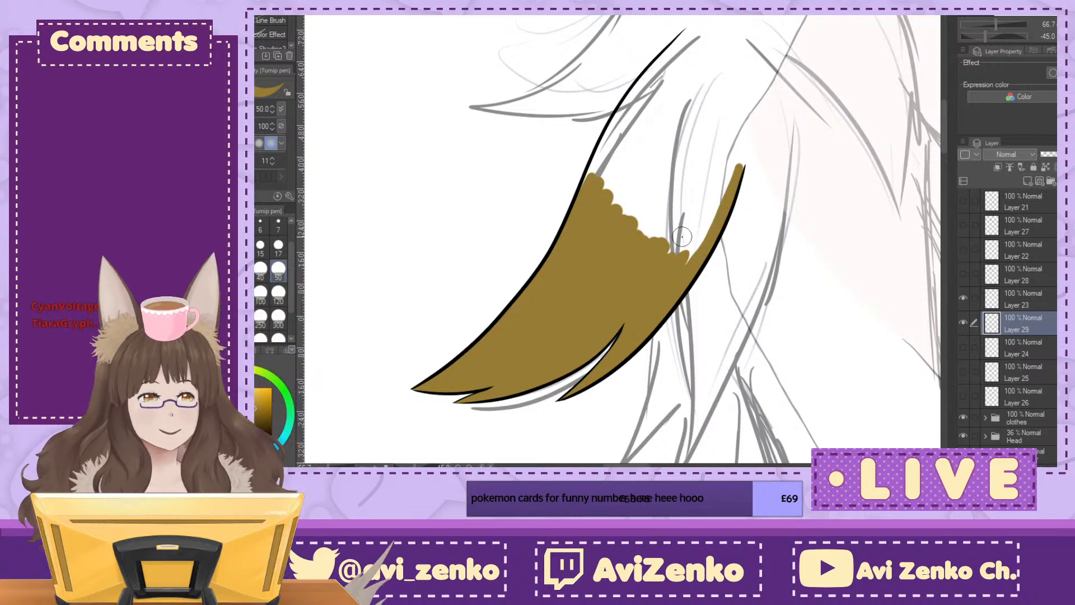
mouse_move(601, 152)
left_mouse_down()
mouse_move(597, 165)
mouse_move(657, 61)
left_mouse_up()
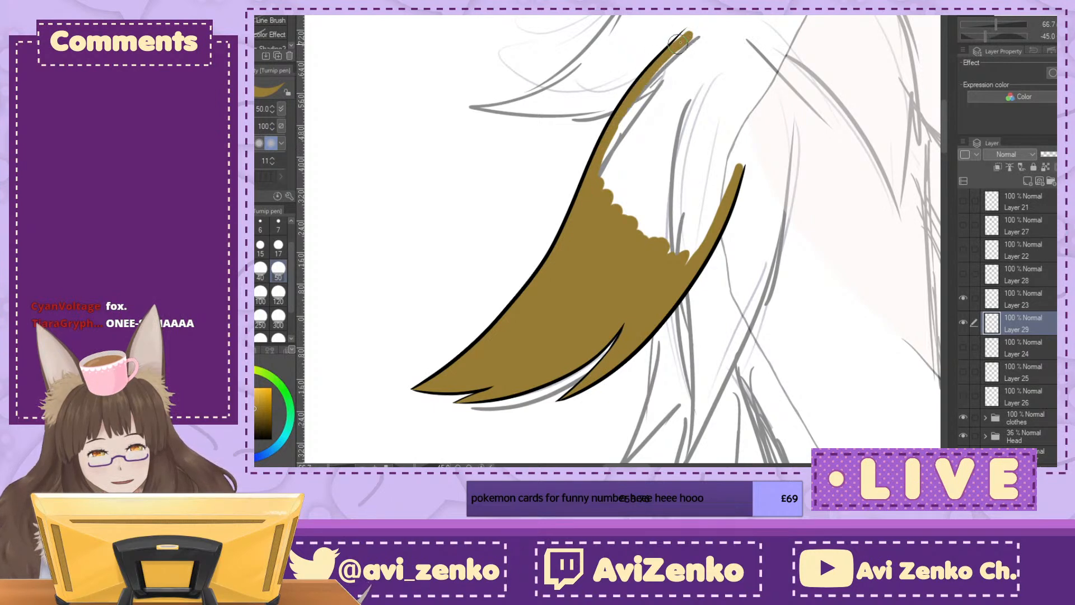
mouse_move(684, 38)
left_mouse_down()
mouse_move(619, 128)
mouse_move(608, 156)
mouse_move(622, 128)
mouse_move(637, 161)
mouse_move(608, 208)
mouse_move(617, 236)
mouse_move(673, 177)
mouse_move(683, 253)
mouse_move(715, 222)
left_mouse_up()
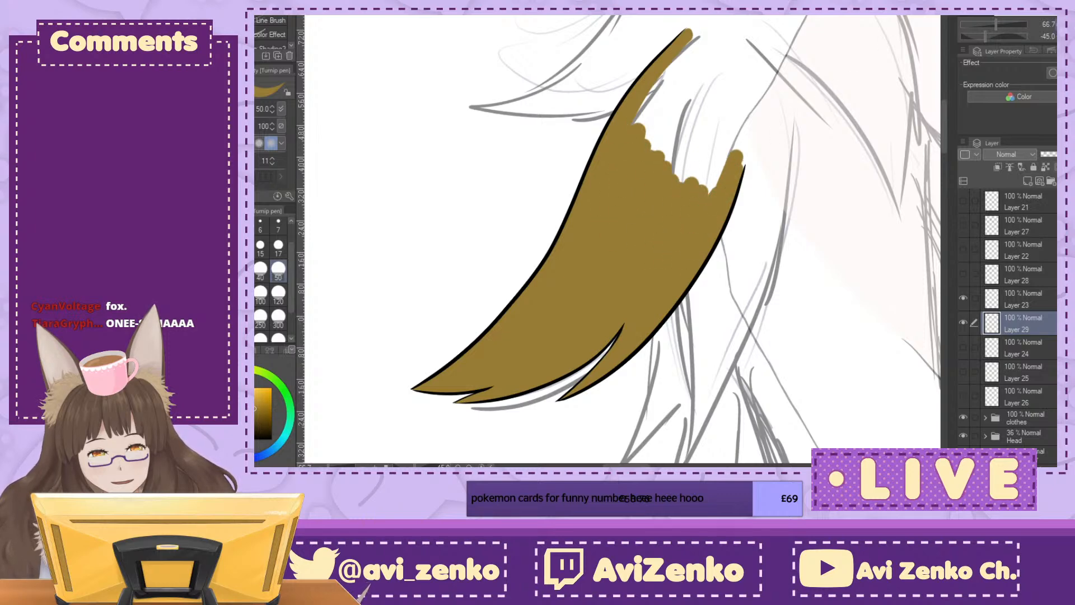
Step: Fill the third tuft's remaining root end up to a rounded edge between its two outlines
left_click(1067, 36)
mouse_move(715, 139)
left_mouse_down()
mouse_move(697, 171)
mouse_move(668, 238)
mouse_move(701, 214)
mouse_move(695, 246)
mouse_move(710, 251)
mouse_move(731, 238)
left_mouse_up()
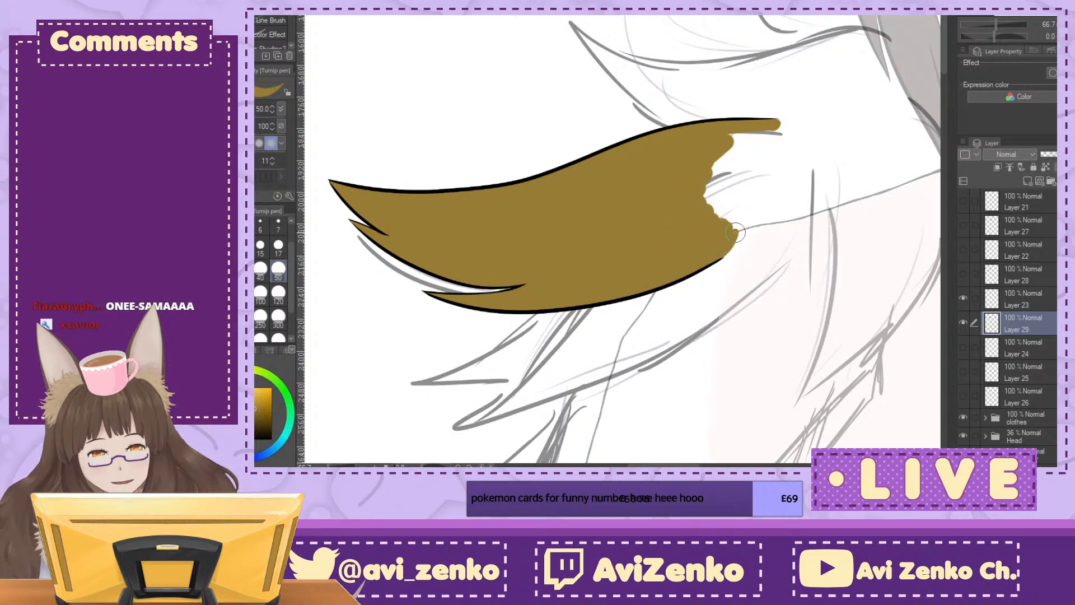
mouse_move(770, 157)
left_mouse_down()
mouse_move(743, 215)
mouse_move(750, 134)
mouse_move(716, 160)
mouse_move(741, 147)
mouse_move(728, 182)
left_mouse_up()
mouse_move(719, 241)
left_mouse_down()
mouse_move(751, 199)
mouse_move(741, 228)
mouse_move(724, 244)
mouse_move(776, 126)
mouse_move(747, 221)
mouse_move(774, 172)
mouse_move(724, 249)
left_mouse_up()
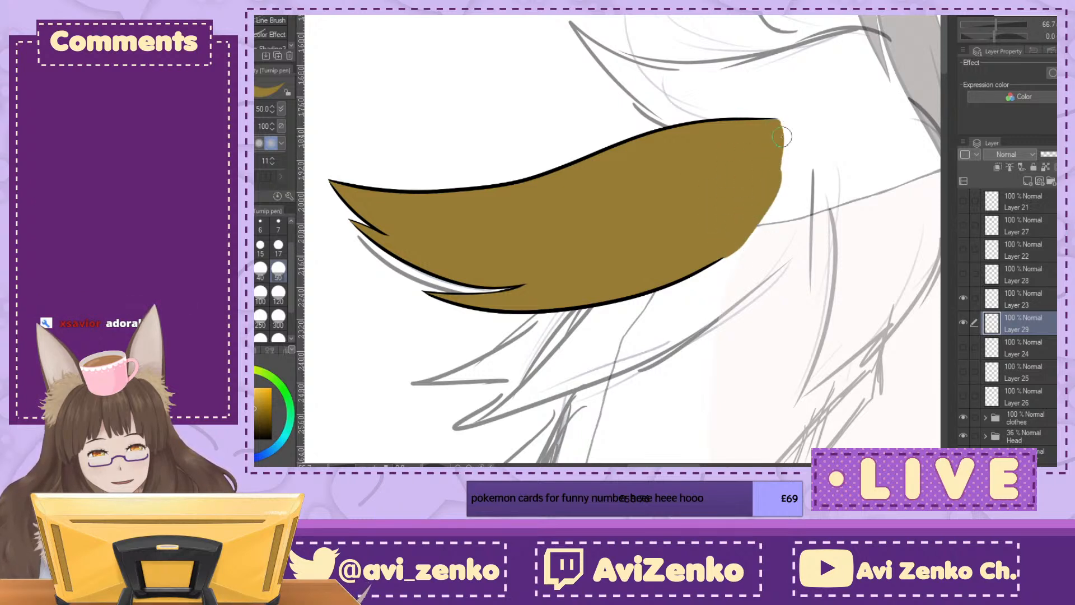
left_click_drag(772, 202, 731, 244)
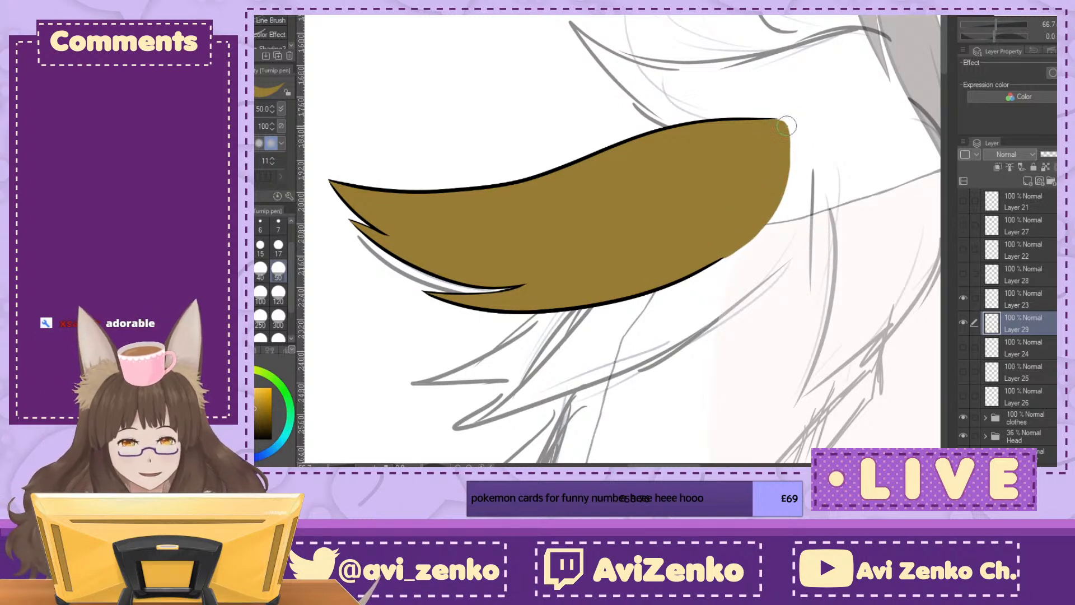
Step: Show the hidden tuft layers above and review the three coloured tufts together against the figure
left_click_drag(963, 249, 968, 198)
mouse_move(689, 314)
left_mouse_down()
mouse_move(550, 129)
mouse_move(589, 235)
mouse_move(571, 256)
mouse_move(750, 293)
left_mouse_up()
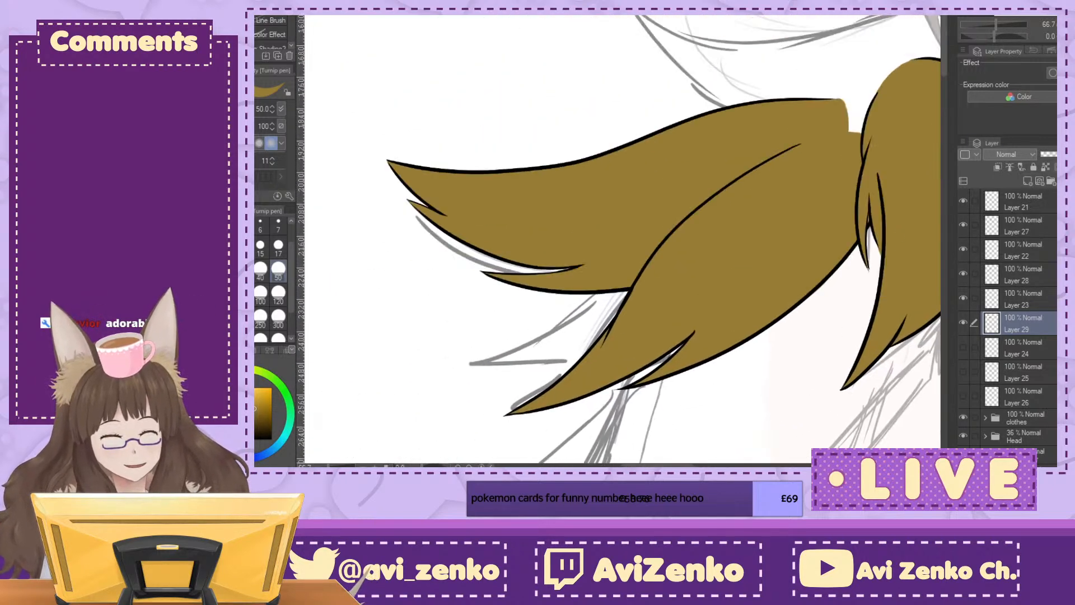
key("minus")
key("minus")
left_click_drag(660, 185, 706, 370)
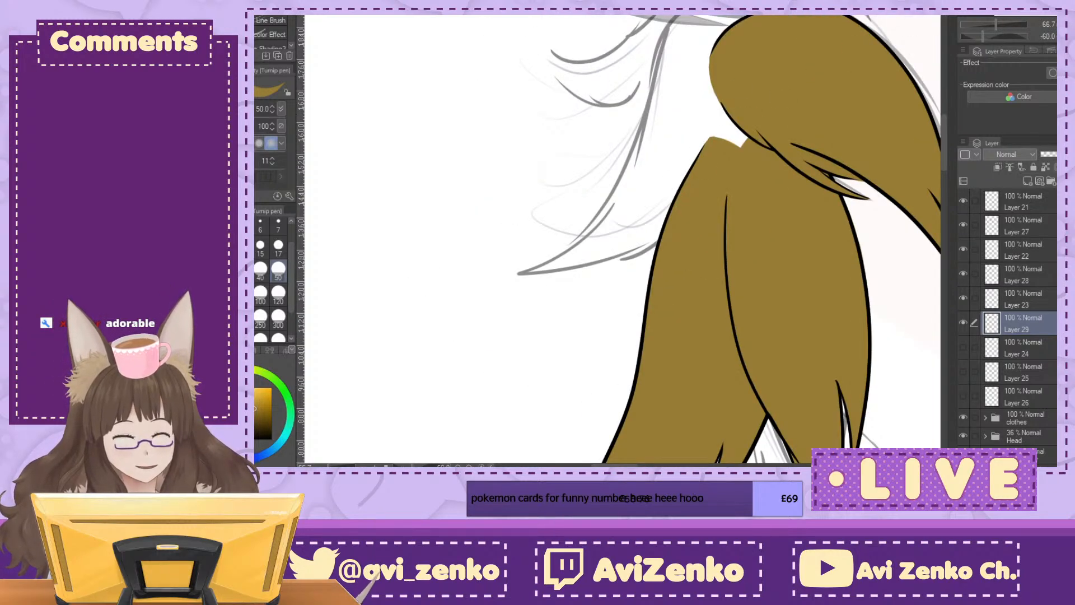
key("asciicircum")
key("asciicircum")
key("ctrl+minus")
key("ctrl+minus")
key("ctrl+minus")
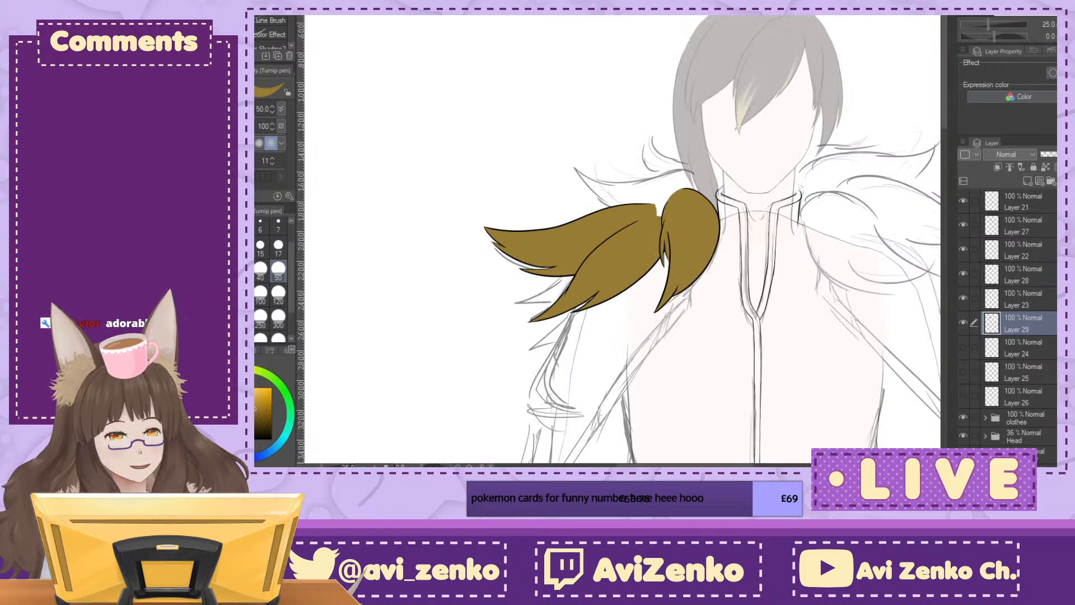
left_click_drag(760, 286, 682, 200)
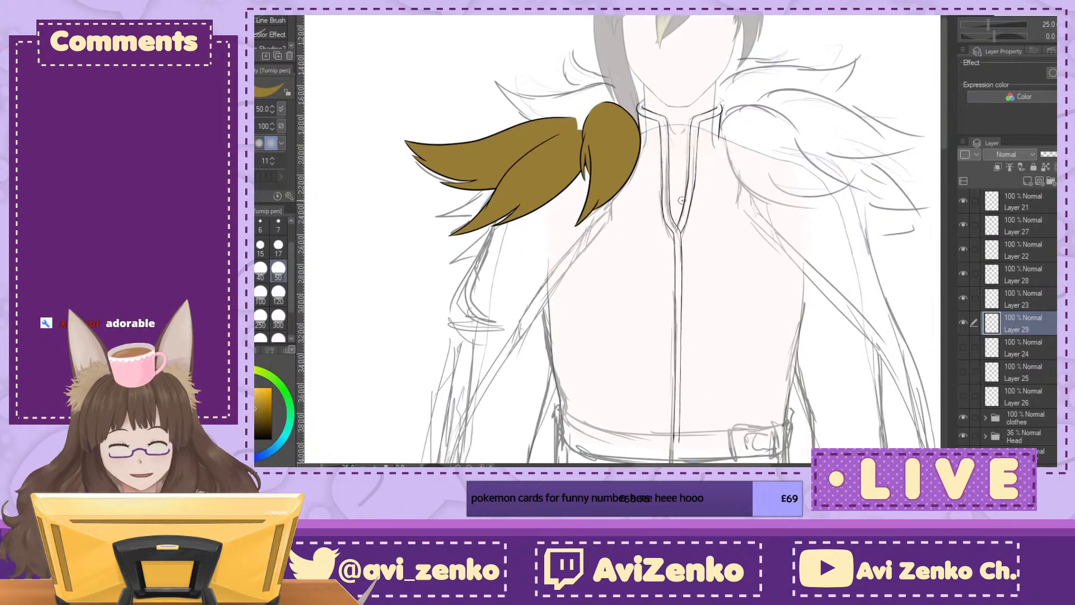
Step: Hide Layers 21 through 29, show the fourth tuft's line art on Layer 24, and add a new layer directly beneath it
left_click_drag(962, 315, 962, 201)
left_click(962, 347)
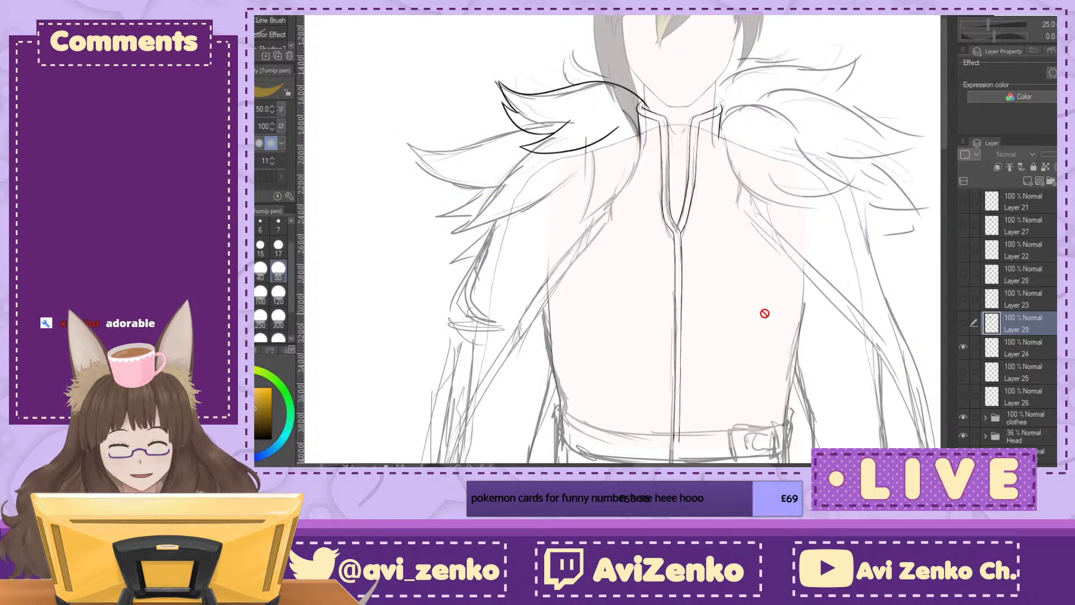
left_click(1045, 365)
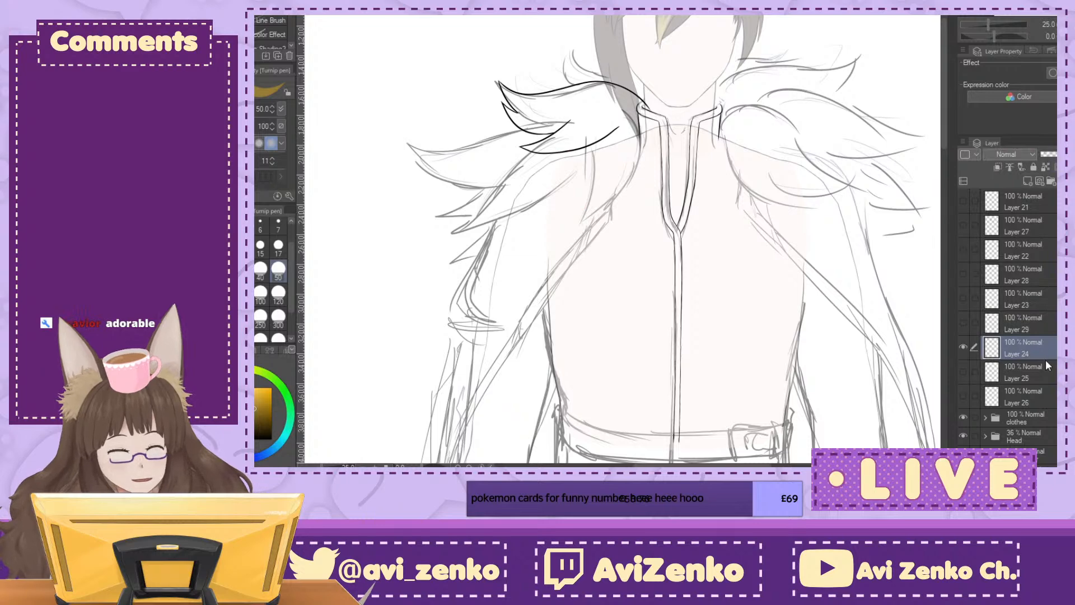
left_click(1036, 181)
Step: Paint yellow-brown over the fourth tuft's collar end and down its upper outer edge at pen size 50
left_click_drag(571, 218, 677, 268)
key("minus")
key("minus")
key("minus")
key("minus")
key("minus")
key("minus")
key("minus")
key("minus")
key("minus")
key("minus")
key("minus")
key("minus")
key("minus")
key("minus")
key("minus")
key("minus")
key("minus")
key("minus")
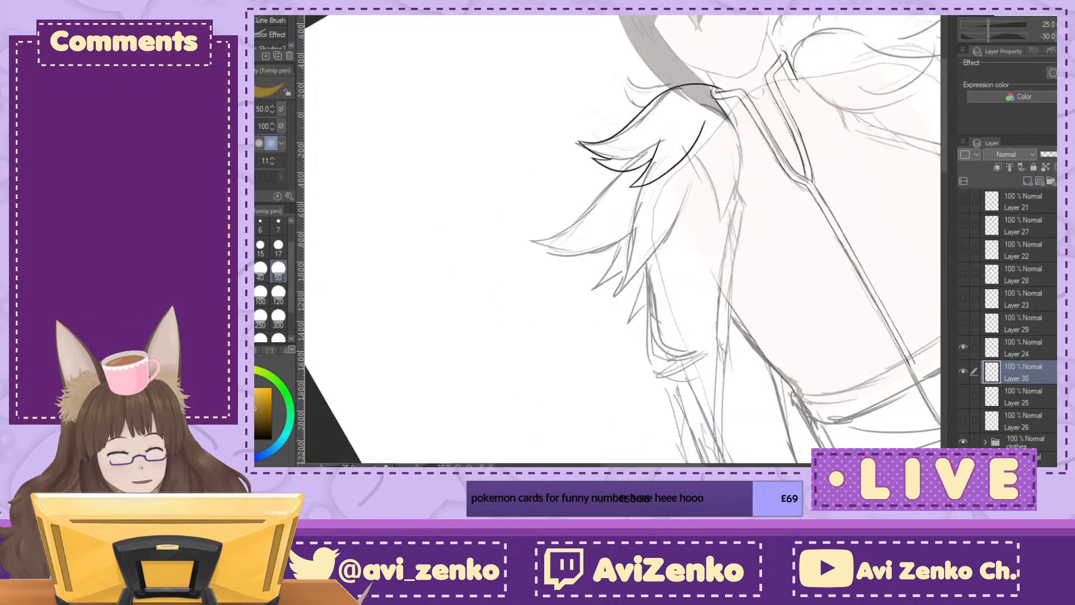
scroll(539, 210, "up", 3)
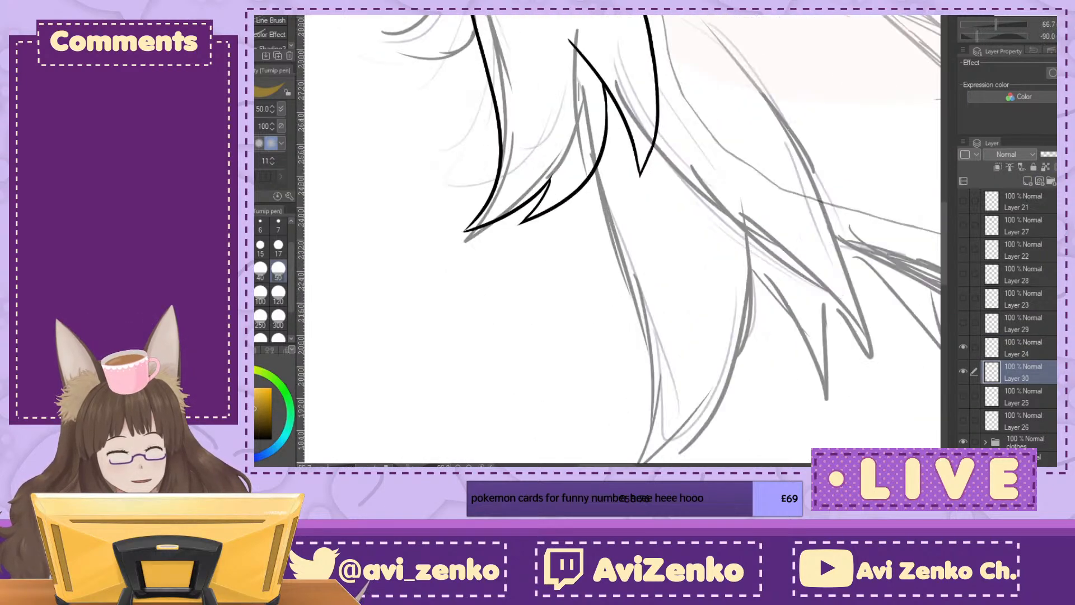
left_click_drag(661, 380, 562, 105)
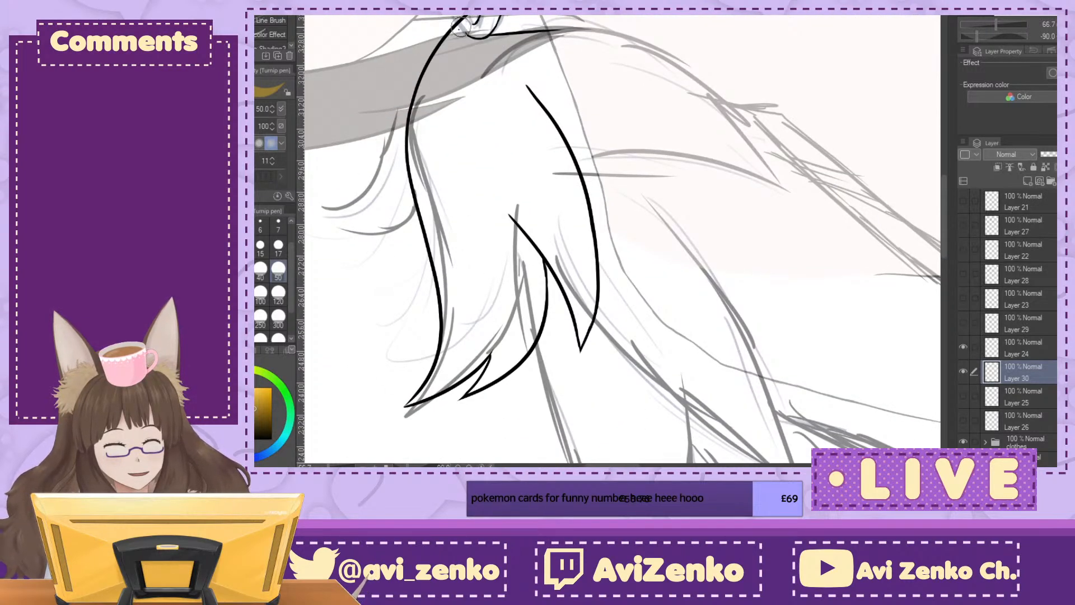
mouse_move(473, 68)
left_mouse_down()
mouse_move(454, 38)
mouse_move(425, 84)
mouse_move(447, 48)
mouse_move(416, 122)
mouse_move(419, 197)
left_mouse_up()
mouse_move(412, 146)
left_mouse_down()
mouse_move(437, 242)
mouse_move(436, 80)
mouse_move(434, 143)
left_mouse_up()
mouse_move(492, 22)
left_mouse_down()
mouse_move(456, 62)
mouse_move(459, 87)
left_mouse_up()
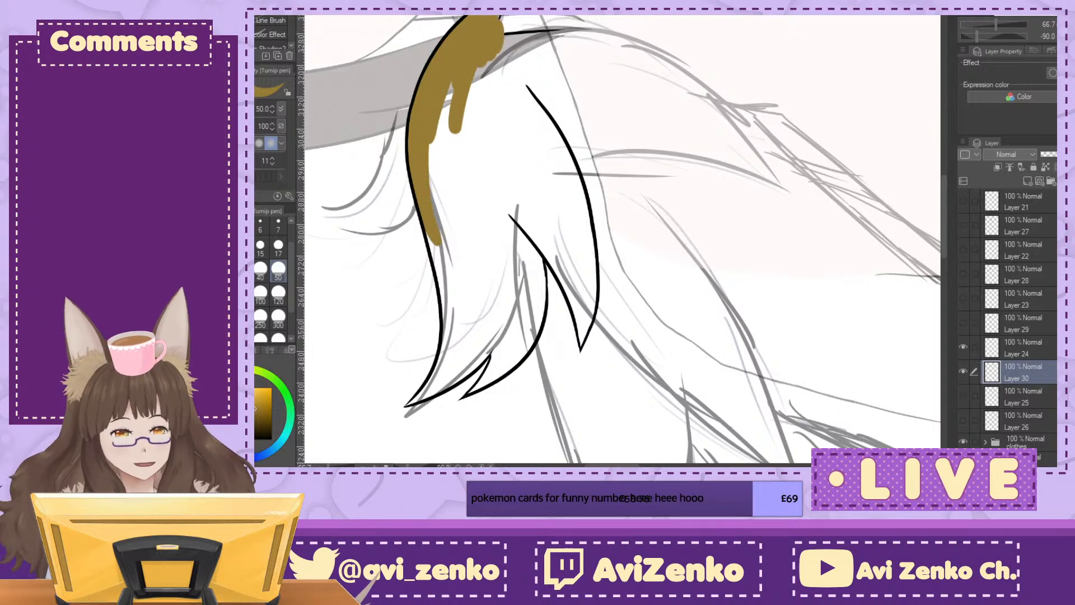
Step: Carry the yellow-brown along the fourth tuft's inner edge and fill its large lower side point
key("asciicircum")
mouse_move(675, 115)
left_mouse_down()
mouse_move(739, 61)
mouse_move(677, 101)
mouse_move(705, 67)
left_mouse_up()
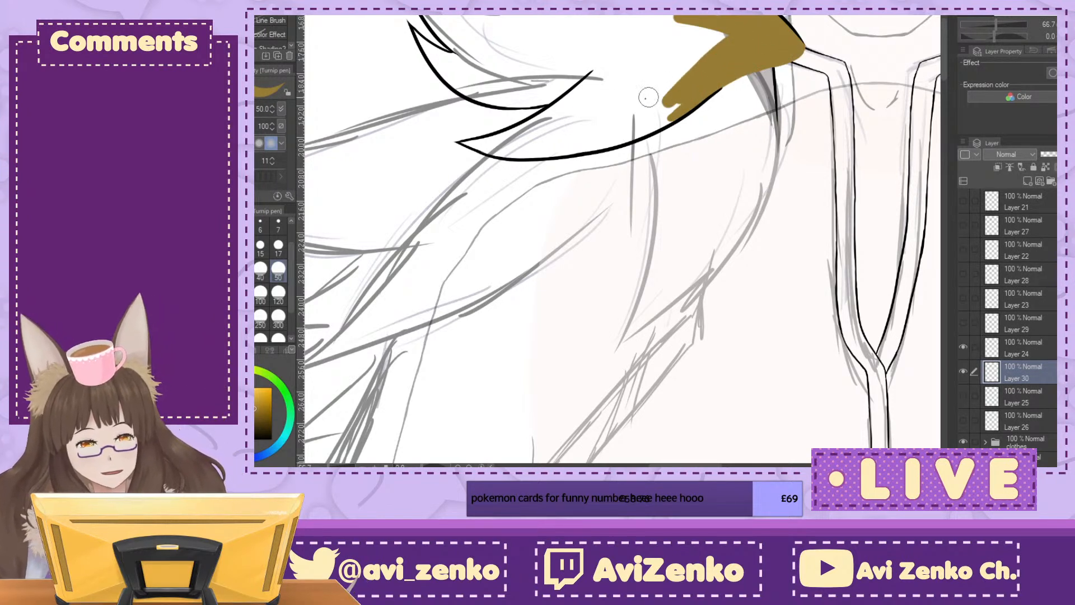
mouse_move(464, 142)
left_mouse_down()
mouse_move(507, 134)
mouse_move(504, 147)
mouse_move(475, 145)
mouse_move(552, 146)
mouse_move(501, 141)
mouse_move(542, 129)
mouse_move(516, 136)
mouse_move(601, 79)
mouse_move(533, 137)
mouse_move(585, 147)
mouse_move(699, 91)
mouse_move(643, 131)
mouse_move(665, 119)
mouse_move(615, 127)
mouse_move(613, 116)
mouse_move(568, 141)
mouse_move(599, 80)
mouse_move(666, 36)
mouse_move(720, 35)
mouse_move(700, 67)
mouse_move(668, 53)
mouse_move(706, 20)
mouse_move(649, 67)
mouse_move(647, 21)
mouse_move(674, 21)
mouse_move(651, 44)
mouse_move(704, 16)
mouse_move(622, 17)
left_mouse_up()
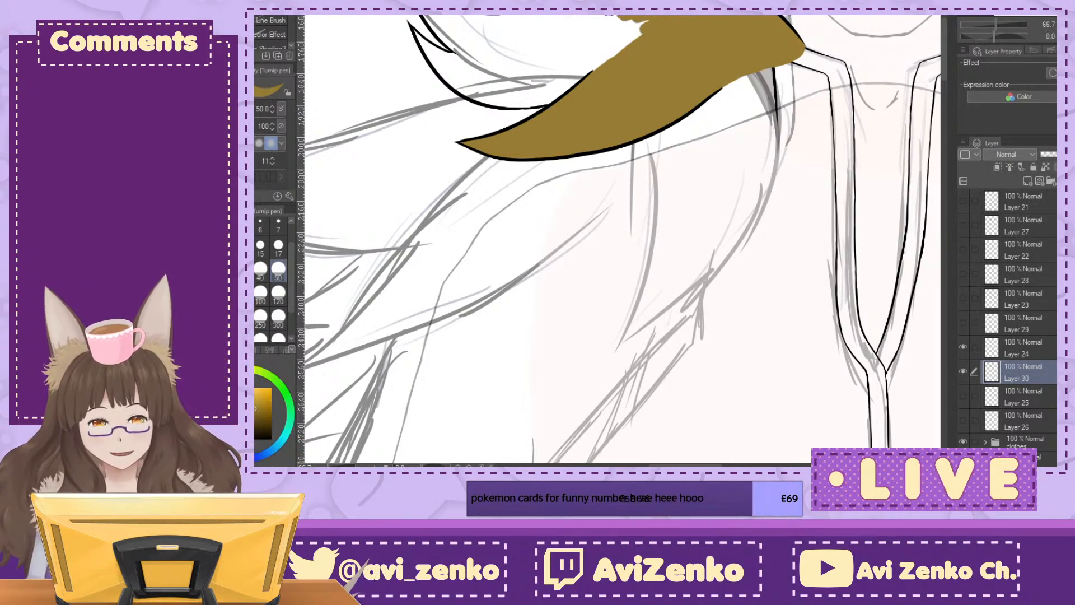
Step: Fill the fourth tuft's smaller side point and most of its remaining middle, stopping short of the main tip
key("minus")
key("minus")
key("minus")
key("minus")
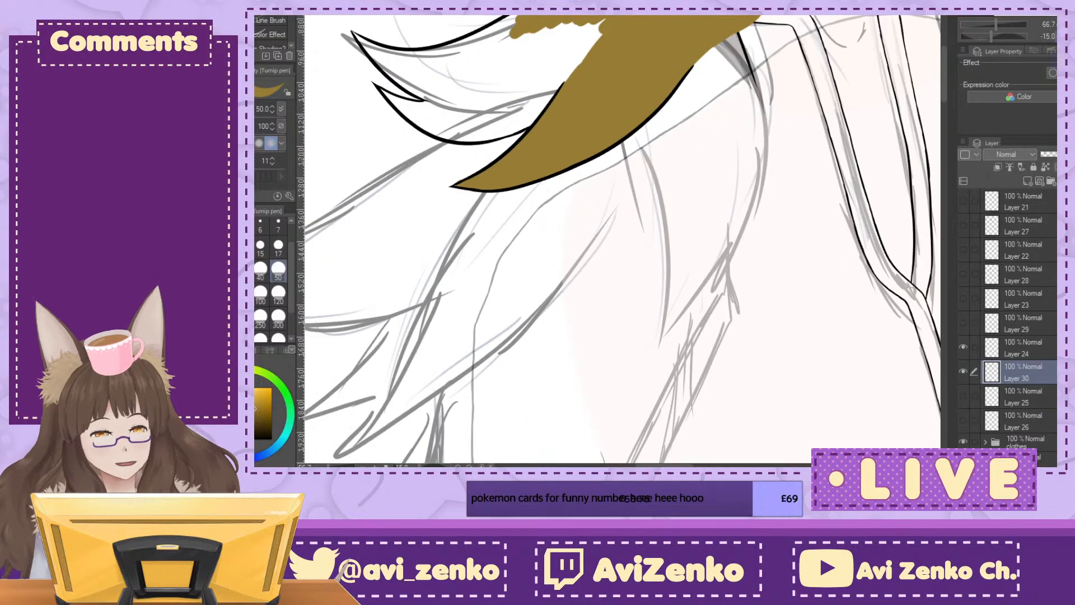
mouse_move(504, 101)
left_mouse_down()
mouse_move(498, 165)
mouse_move(489, 156)
mouse_move(480, 182)
mouse_move(498, 210)
left_mouse_up()
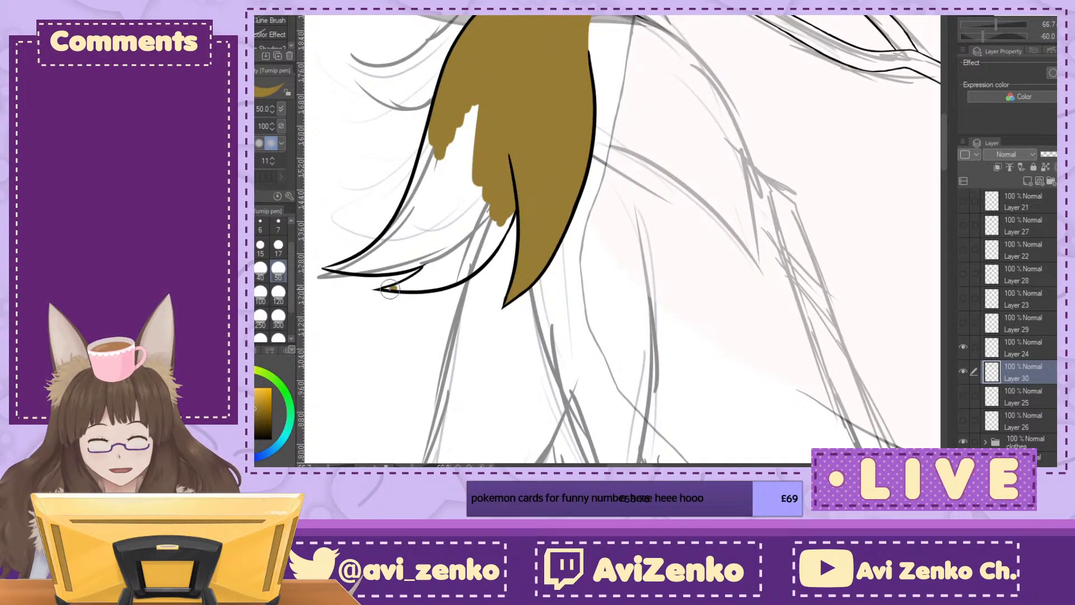
left_click_drag(390, 290, 421, 278)
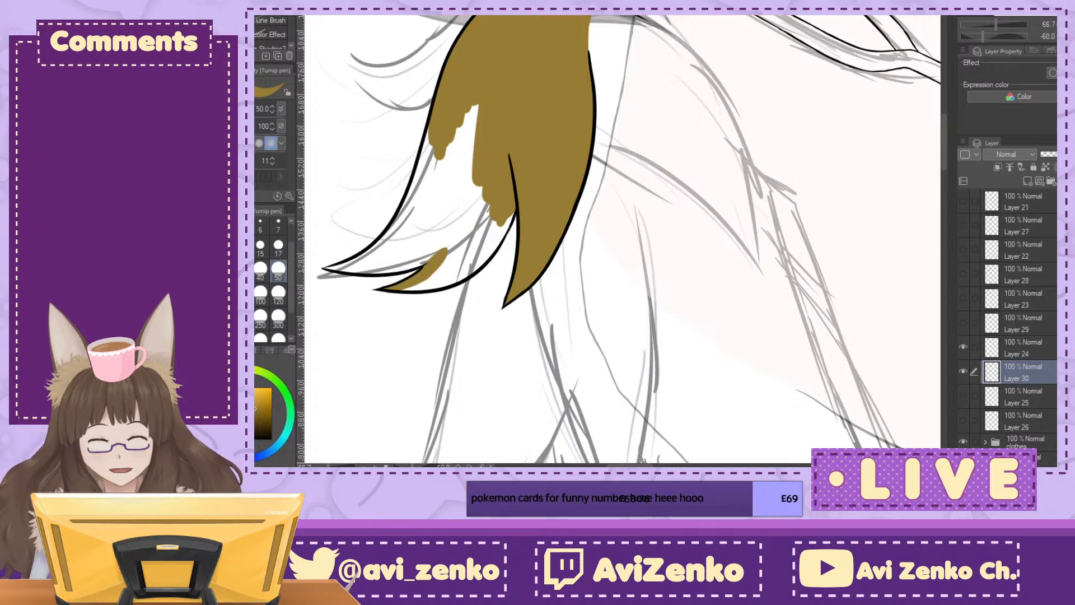
mouse_move(408, 288)
left_mouse_down()
mouse_move(455, 273)
mouse_move(436, 283)
mouse_move(508, 218)
left_mouse_up()
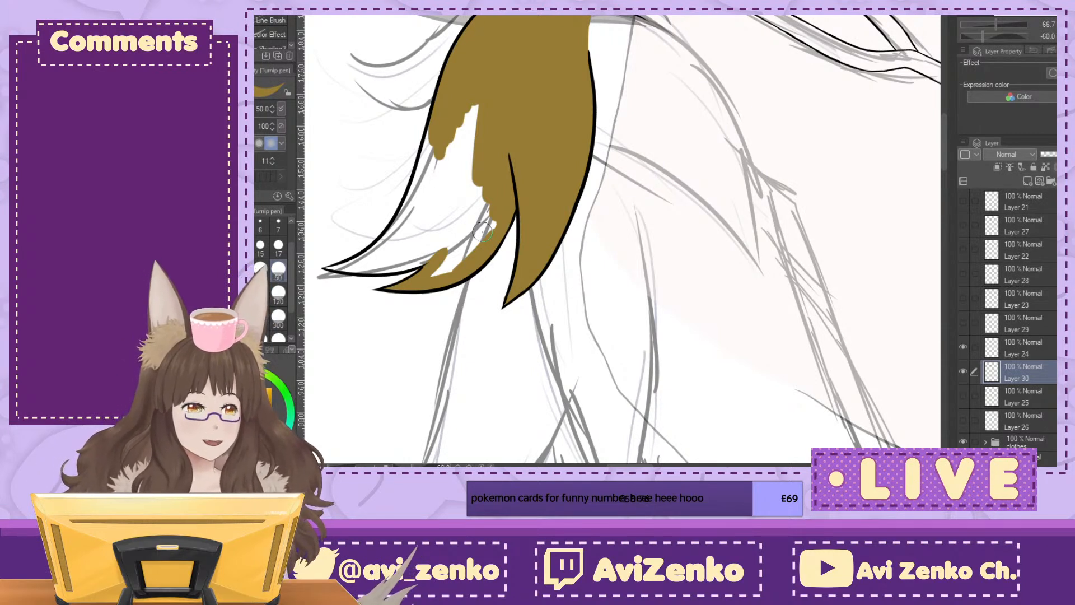
mouse_move(482, 231)
left_mouse_down()
mouse_move(440, 261)
mouse_move(481, 224)
mouse_move(473, 193)
mouse_move(464, 204)
mouse_move(456, 140)
mouse_move(434, 179)
mouse_move(429, 140)
mouse_move(415, 226)
mouse_move(442, 229)
mouse_move(467, 213)
mouse_move(450, 25)
mouse_move(644, 58)
mouse_move(659, 118)
left_mouse_up()
Step: Fill the fourth tuft's main tip, using pen size 17 in the narrow point and size 50 for the remaining gap
key("minus")
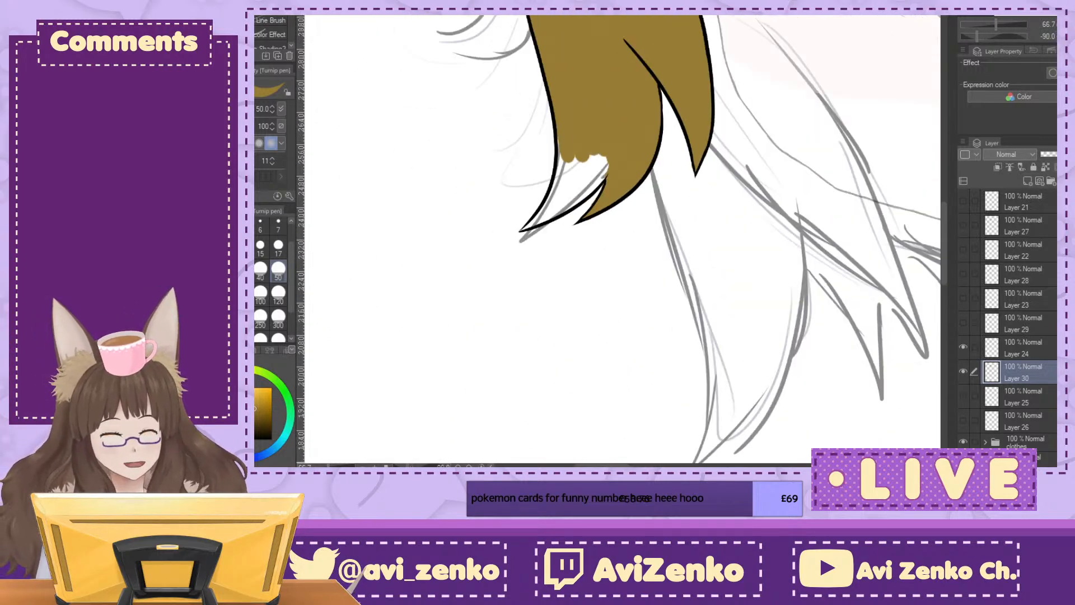
scroll(627, 179, "up", 1)
mouse_move(568, 151)
left_mouse_down()
mouse_move(530, 137)
mouse_move(523, 196)
mouse_move(504, 227)
left_mouse_up()
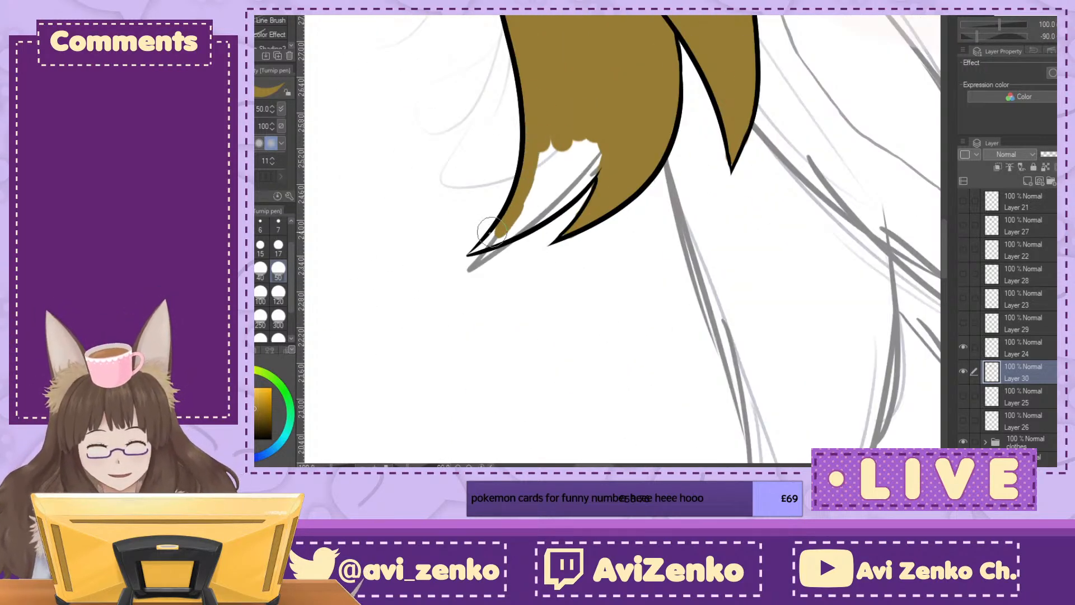
left_click(278, 246)
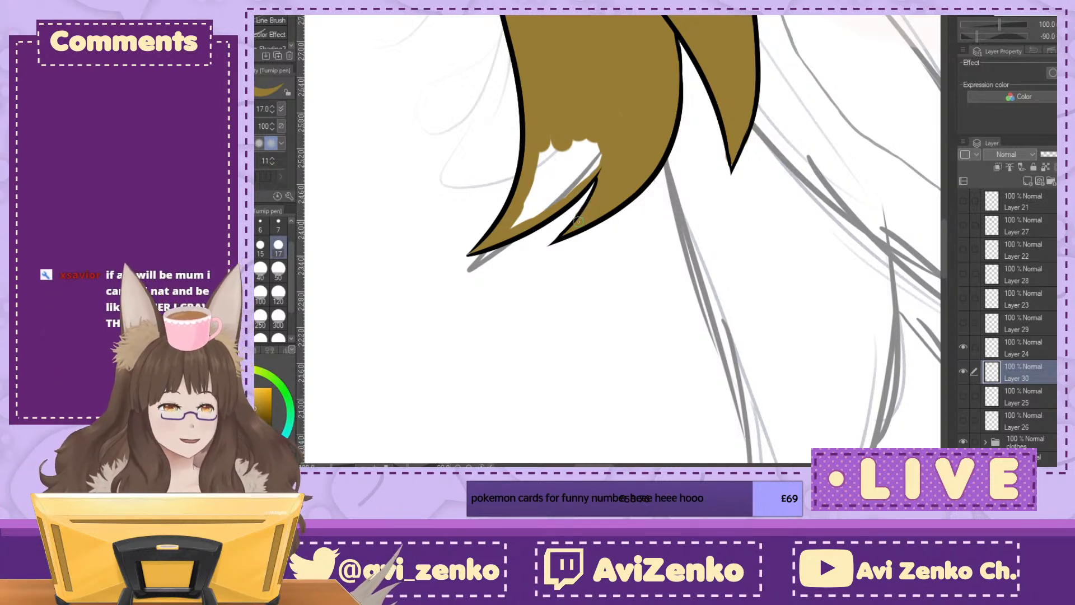
mouse_move(531, 182)
left_mouse_down()
mouse_move(515, 226)
mouse_move(568, 188)
mouse_move(531, 218)
left_mouse_up()
left_click_drag(569, 186, 610, 130)
left_click(278, 268)
mouse_move(554, 153)
left_mouse_down()
mouse_move(549, 178)
mouse_move(588, 146)
left_mouse_up()
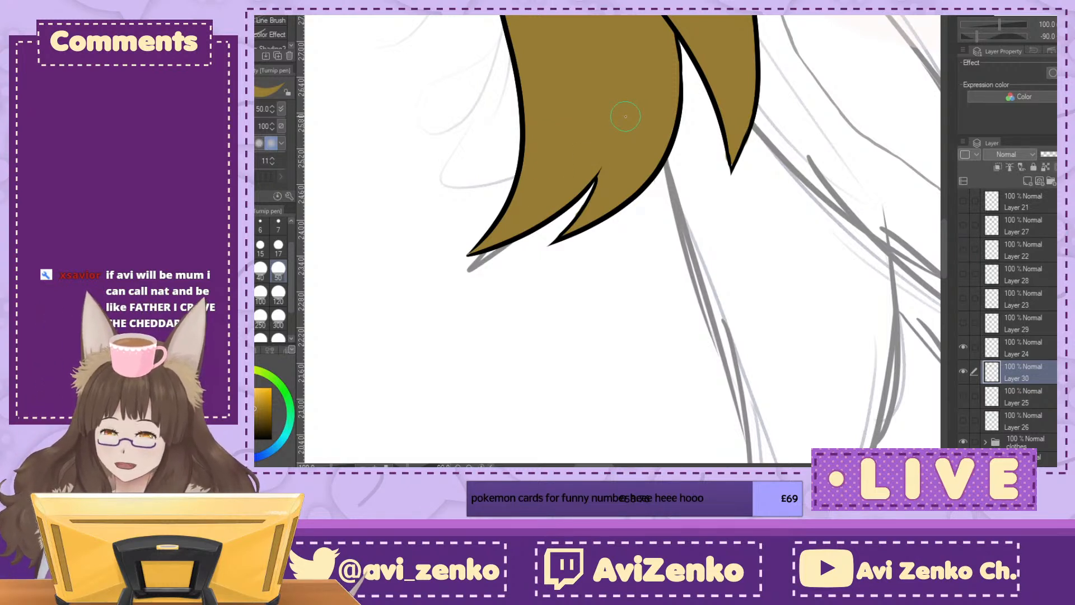
Step: Reset the canvas rotation and show the hidden tuft layers from Layer 29 up to Layer 21 again
key("ctrl+at")
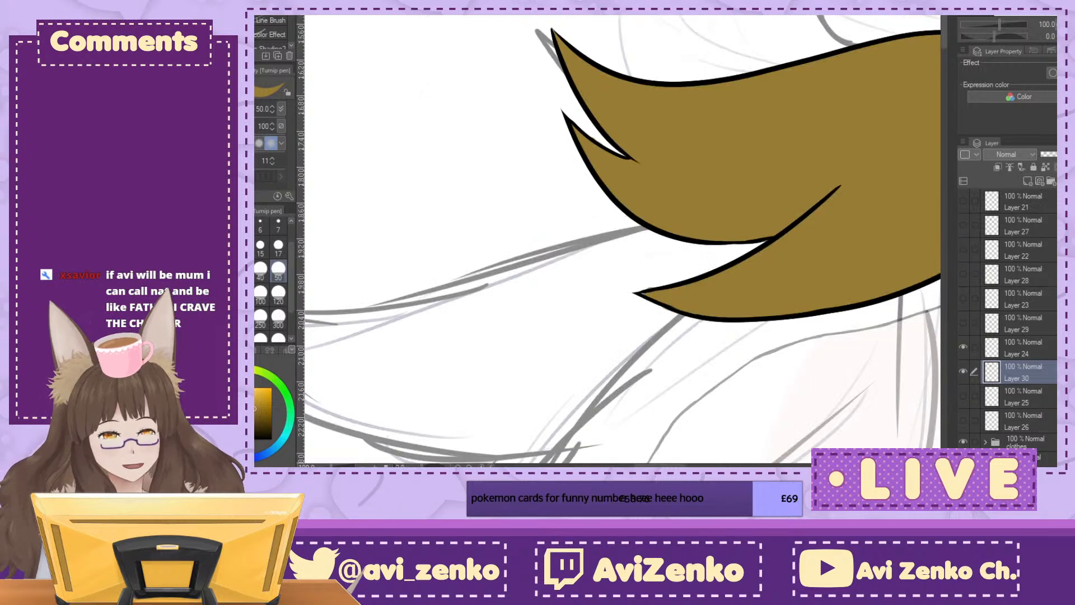
key("ctrl+minus")
key("ctrl+minus")
left_click_drag(631, 240, 455, 208)
left_click_drag(963, 323, 964, 202)
left_click(964, 203)
left_click_drag(621, 292, 635, 205)
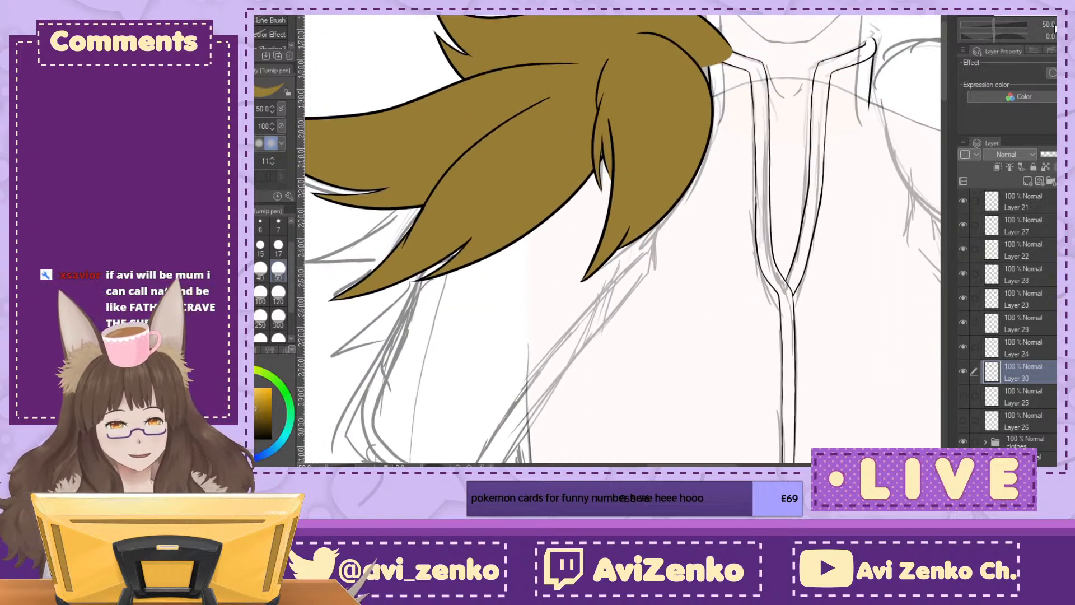
key("ctrl+minus")
key("ctrl+minus")
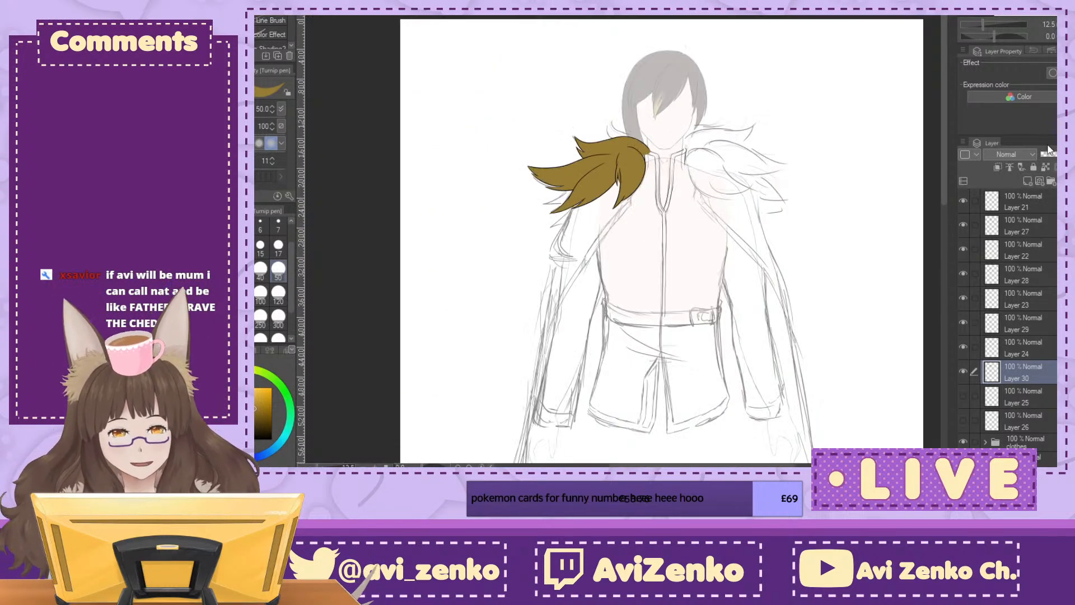
key("ctrl+plus")
key("ctrl+plus")
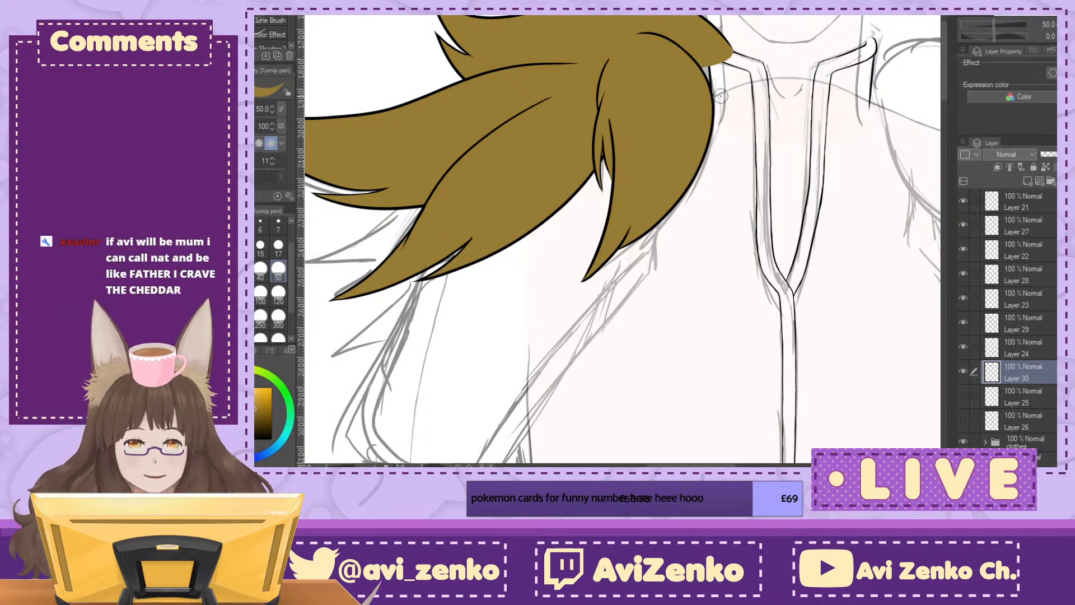
Step: Hide the eight tuft line and colour layers from Layer 21 down to Layer 30
left_click_drag(643, 196, 586, 297)
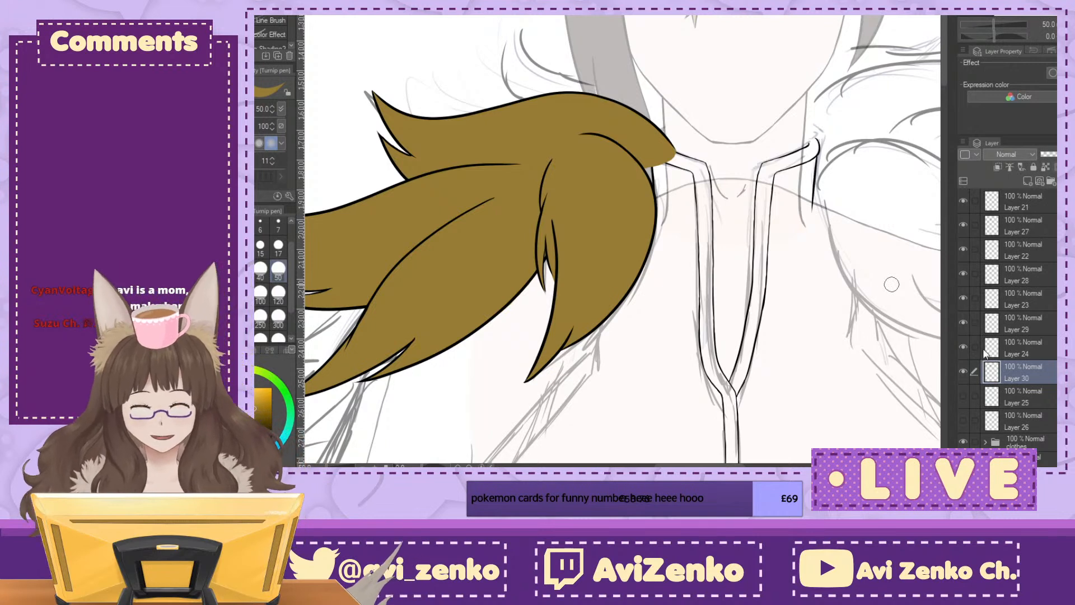
left_click(963, 200)
left_click(962, 225)
left_click(963, 249)
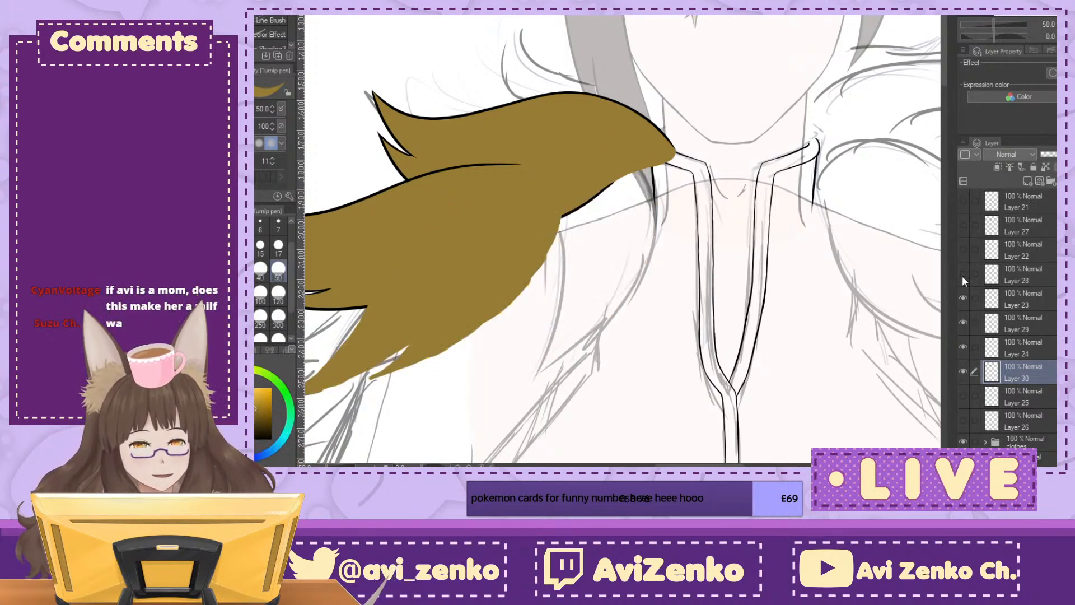
left_click(963, 274)
left_click(963, 298)
left_click(963, 322)
left_click(963, 347)
left_click(963, 371)
Step: Show only the fifth tuft's line art on Layer 25 and add a new layer directly beneath it
left_click(963, 395)
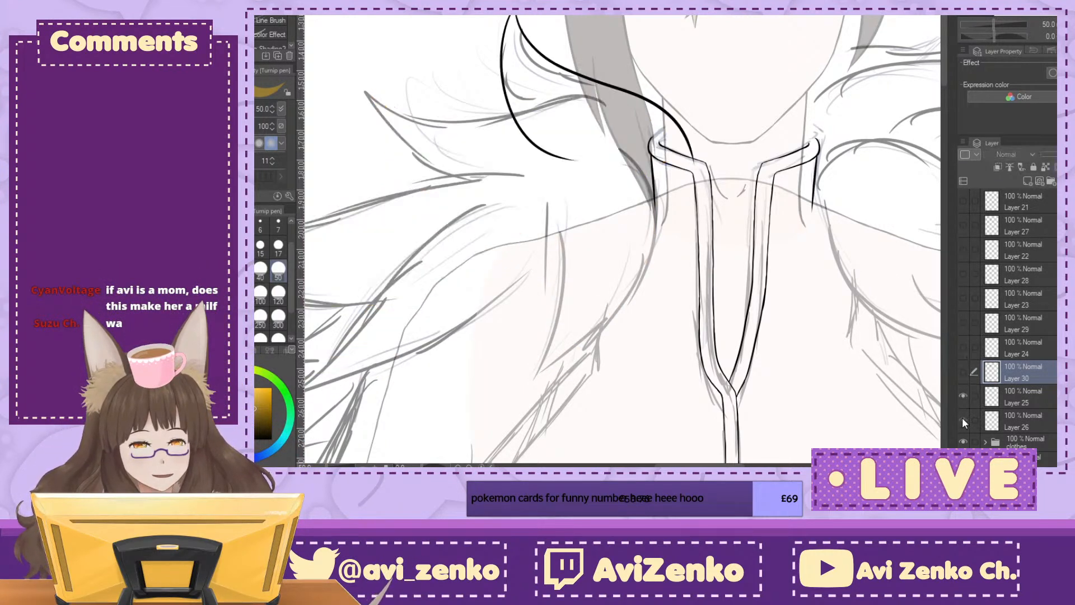
left_click(962, 420)
left_click(962, 420)
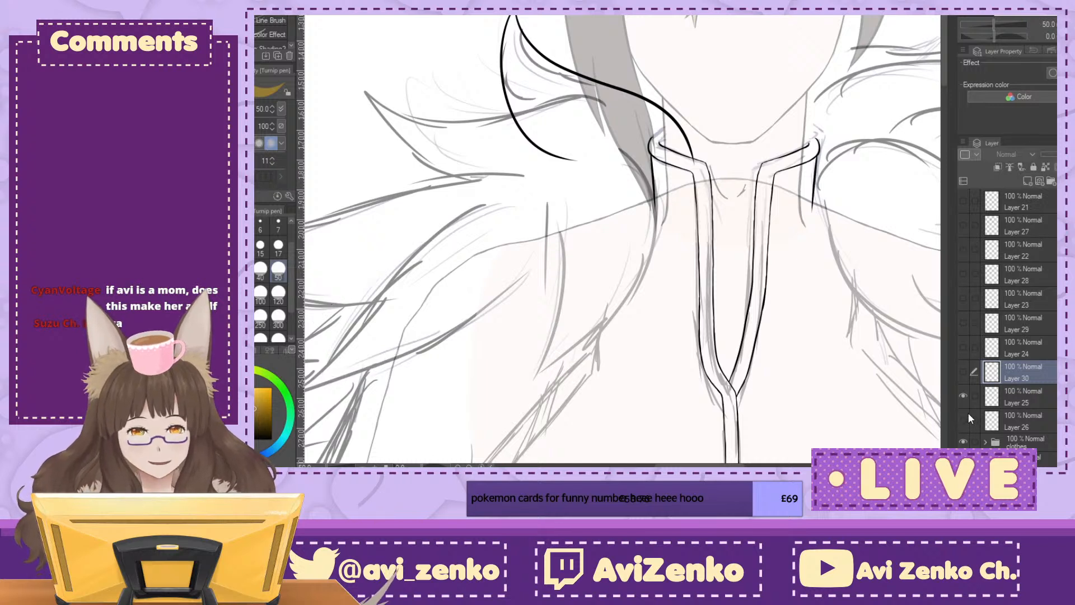
left_click(1025, 415)
left_click(1027, 180)
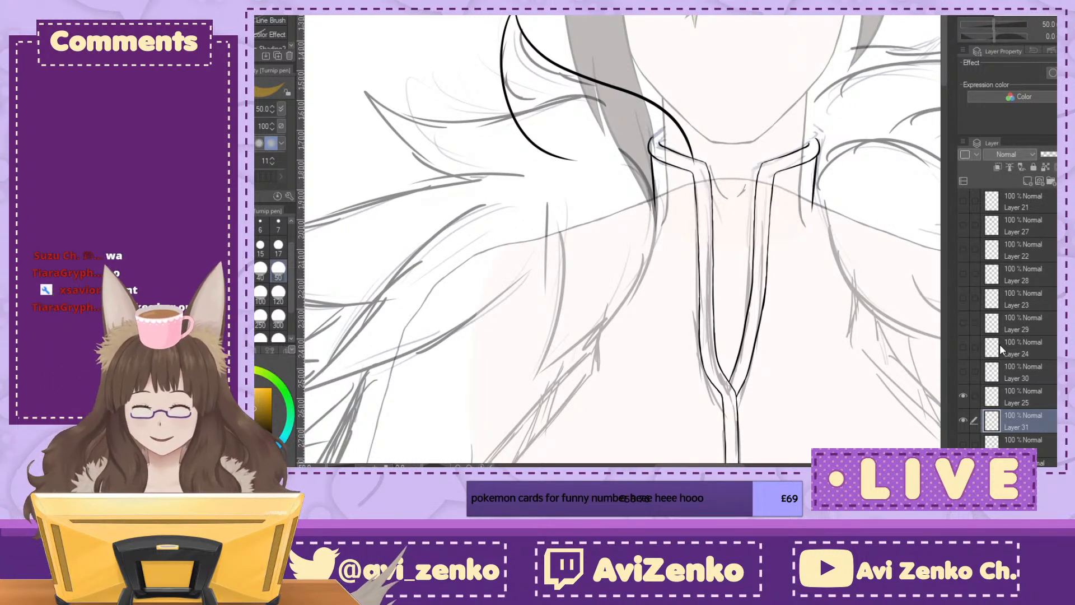
Step: Paint yellow-brown along the fifth tuft's long upper edge and across its outer curve, stopping short of the tip
key("minus")
key("minus")
key("minus")
key("minus")
key("minus")
key("minus")
key("minus")
key("minus")
key("minus")
key("minus")
key("minus")
key("minus")
key("minus")
key("minus")
key("minus")
key("minus")
key("minus")
key("minus")
key("minus")
key("minus")
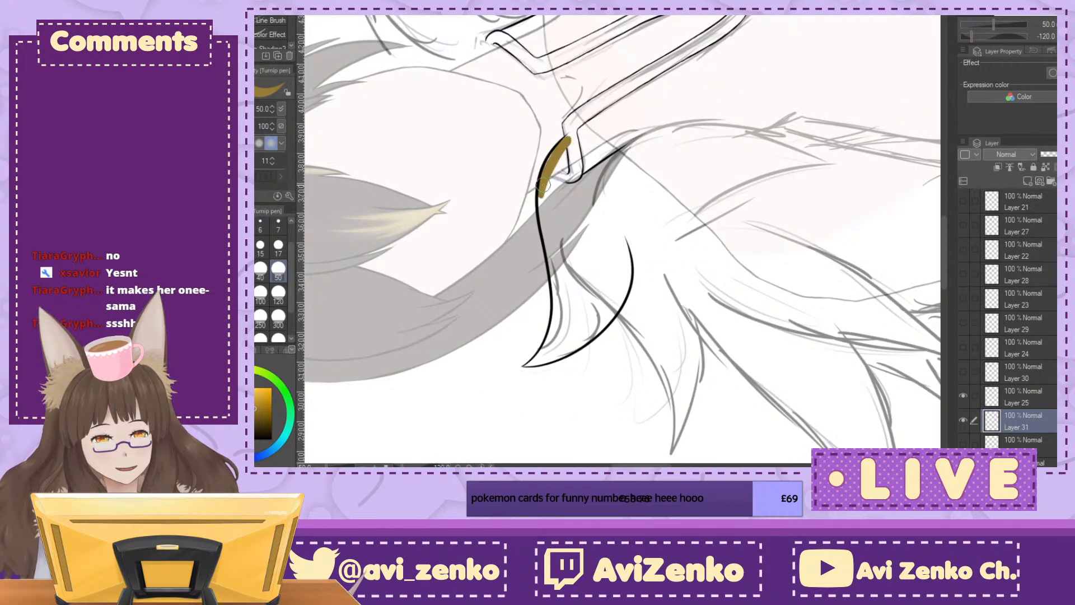
mouse_move(542, 169)
left_mouse_down()
mouse_move(553, 248)
mouse_move(557, 164)
mouse_move(550, 192)
left_mouse_up()
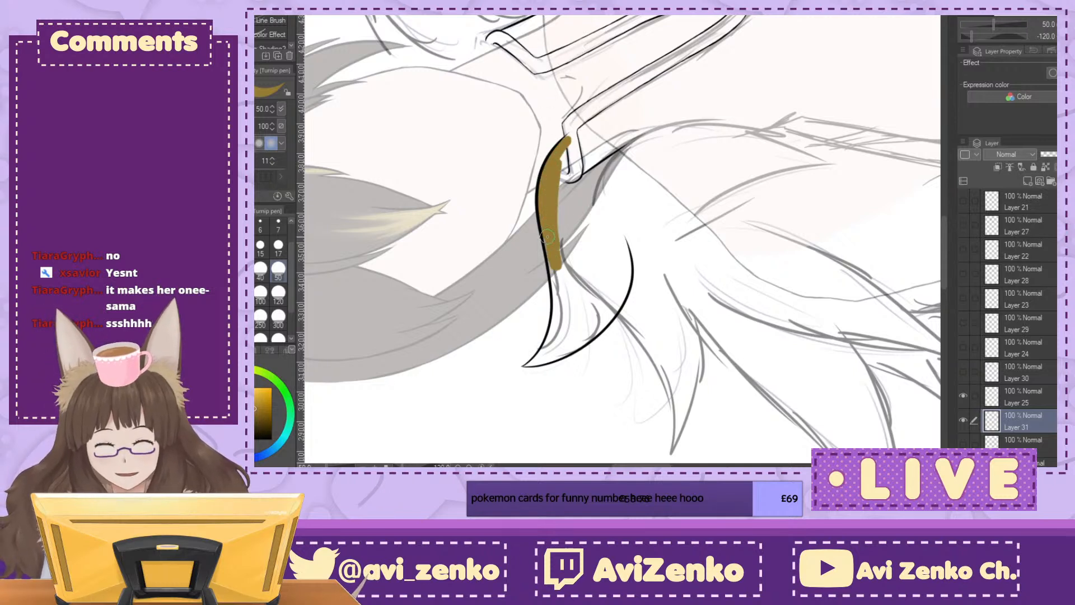
left_click_drag(556, 296, 564, 299)
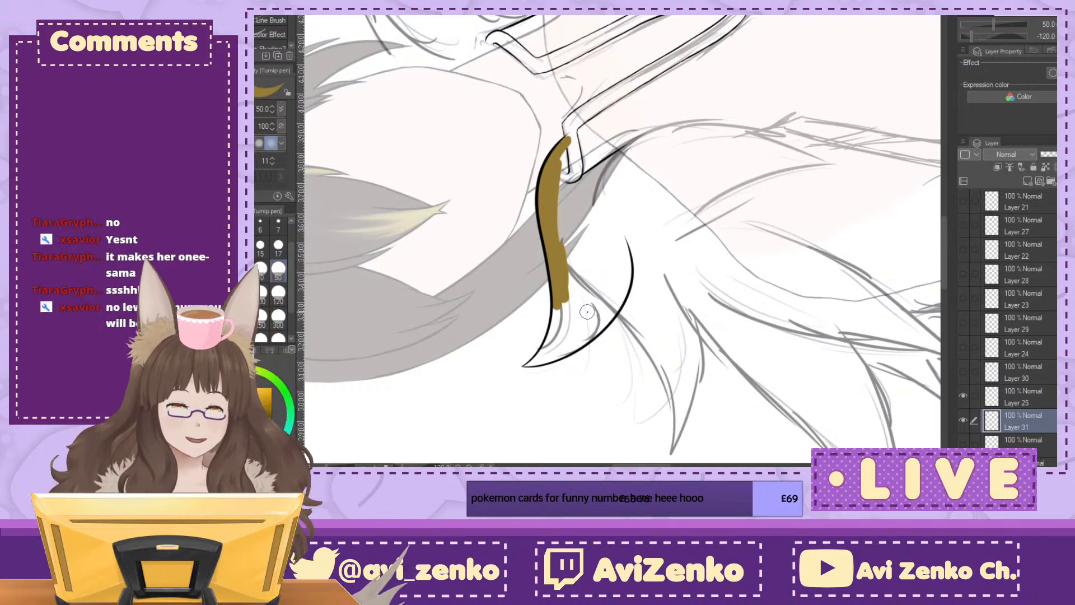
mouse_move(562, 296)
left_mouse_down()
mouse_move(561, 162)
mouse_move(577, 283)
left_mouse_up()
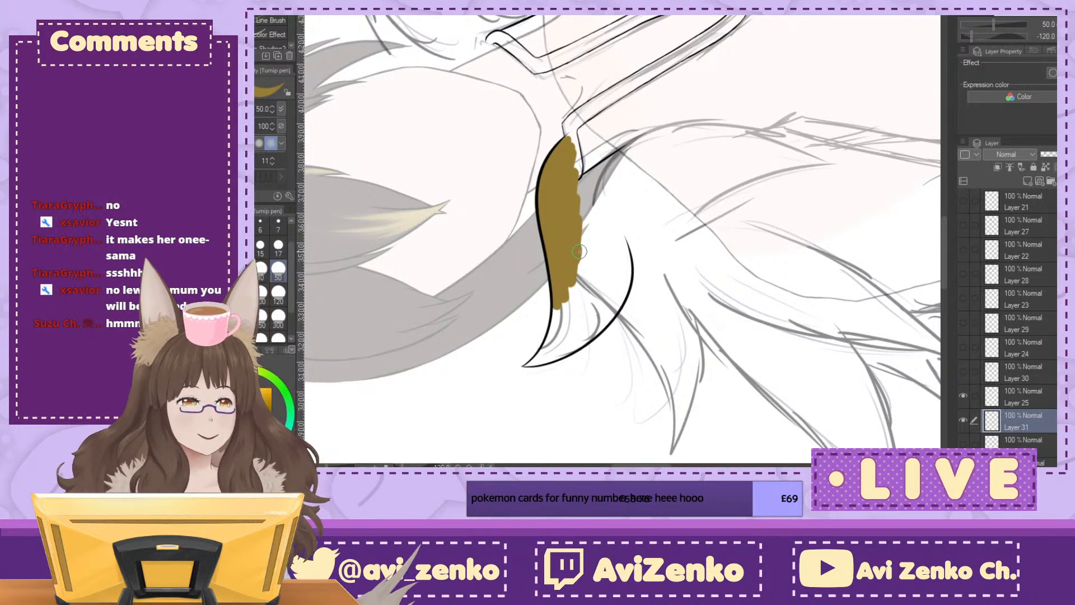
mouse_move(579, 258)
left_mouse_down()
mouse_move(560, 311)
mouse_move(573, 325)
mouse_move(594, 319)
mouse_move(581, 293)
mouse_move(587, 261)
left_mouse_up()
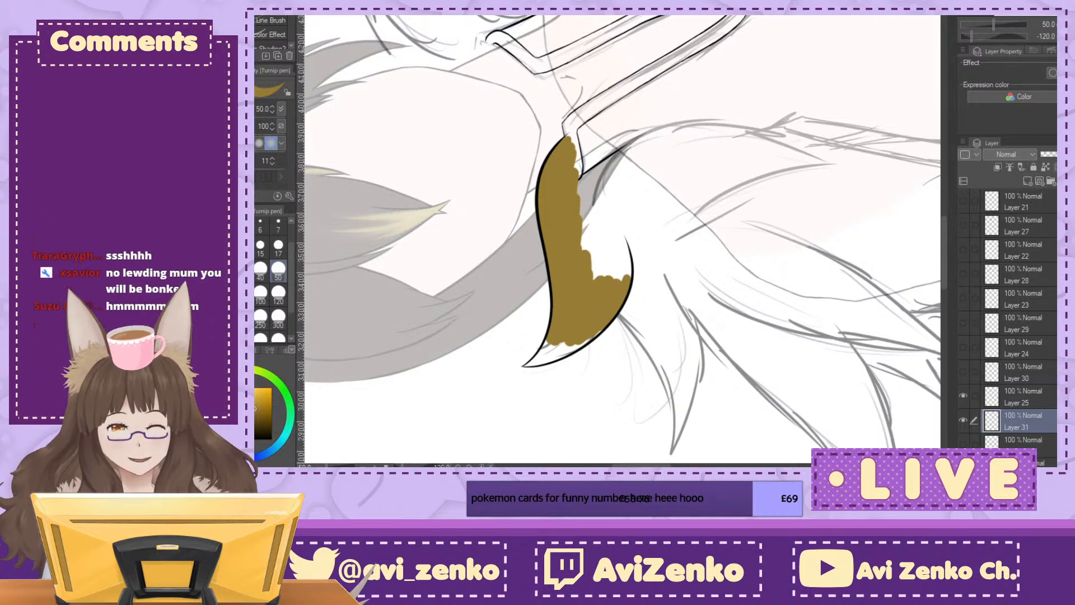
Step: Fill the fifth tuft's pointed tip with the same yellow-brown
left_click_drag(700, 314, 394, 104)
key("ctrl+@")
left_click_drag(699, 140, 499, 380)
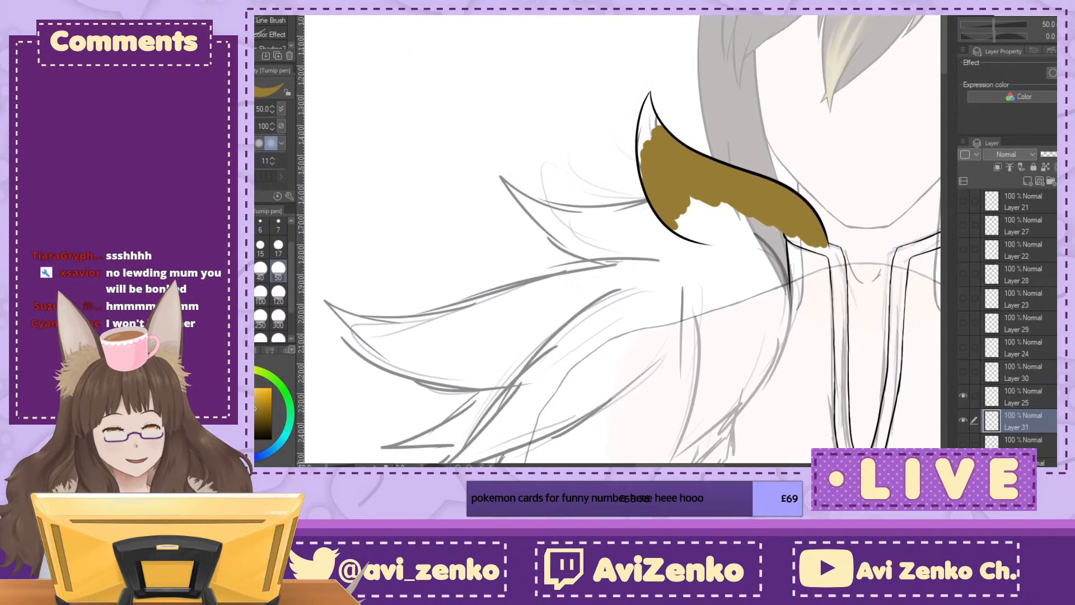
key("^")
key("ctrl+plus")
key("ctrl+plus")
mouse_move(760, 55)
left_mouse_down()
mouse_move(698, 125)
mouse_move(669, 195)
mouse_move(748, 75)
mouse_move(742, 108)
left_mouse_up()
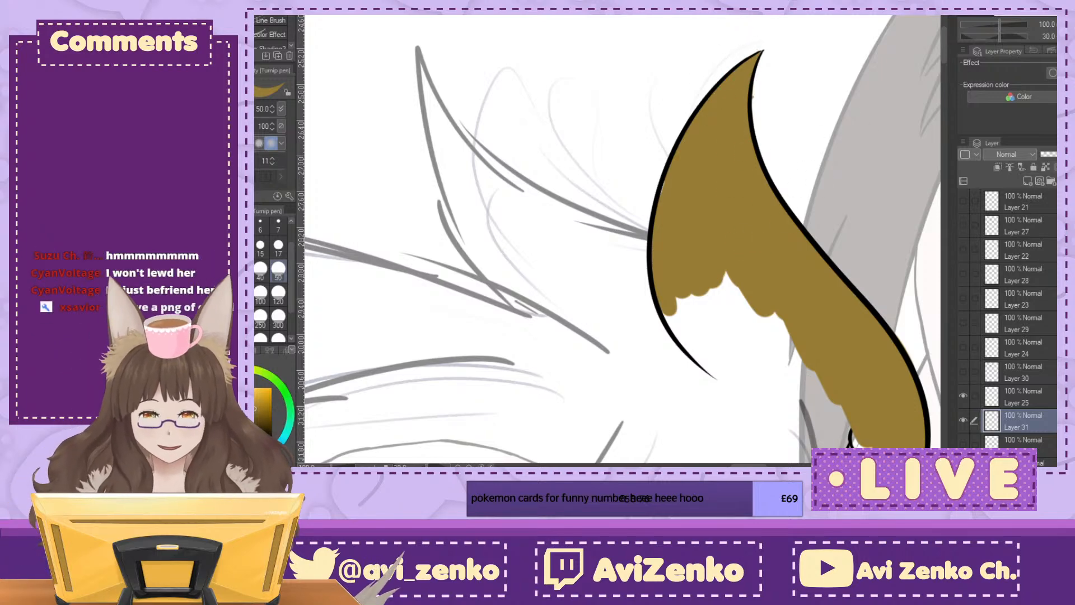
Step: Fill the fifth tuft's remaining middle and its open lower edge all the way to the collar
left_click_drag(800, 224, 433, 46)
mouse_move(711, 17)
left_mouse_down()
mouse_move(771, 150)
mouse_move(899, 155)
left_mouse_up()
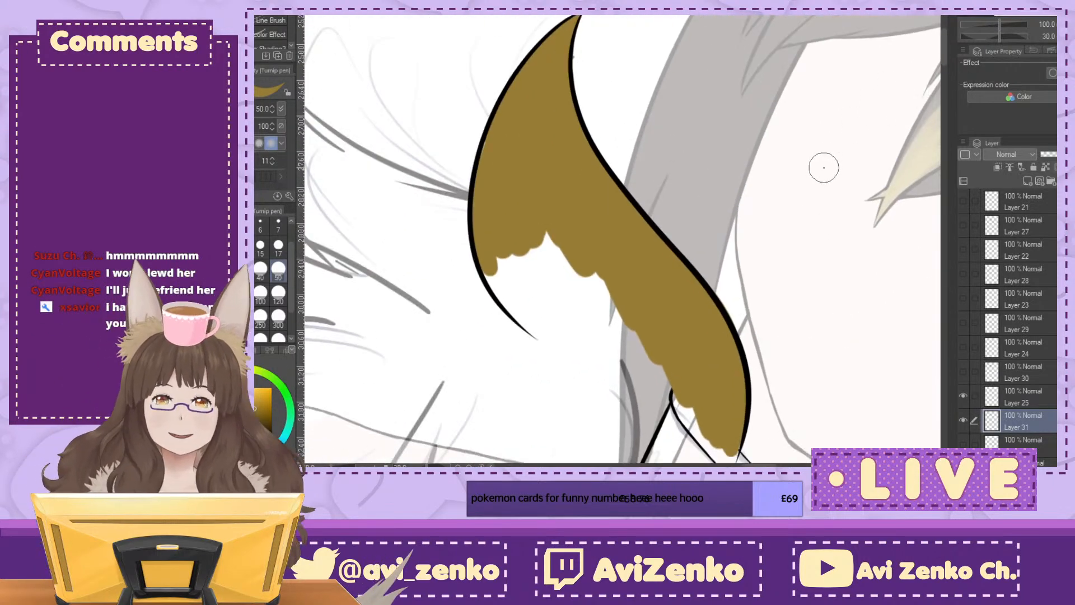
left_click_drag(520, 231, 539, 260)
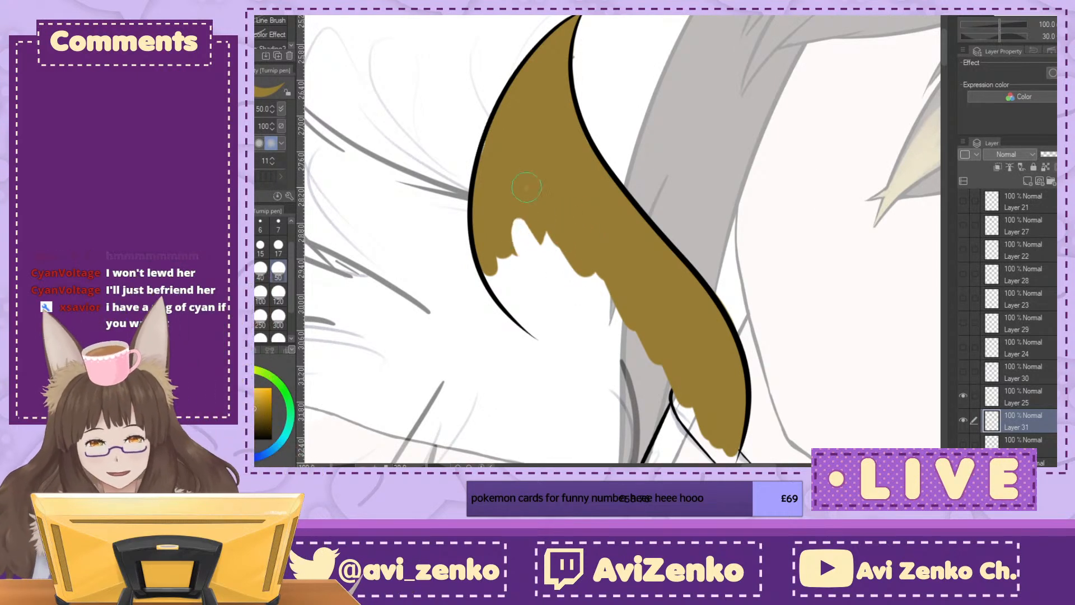
mouse_move(503, 246)
left_mouse_down()
mouse_move(504, 285)
mouse_move(526, 319)
mouse_move(560, 336)
mouse_move(518, 252)
mouse_move(605, 302)
mouse_move(610, 291)
left_mouse_up()
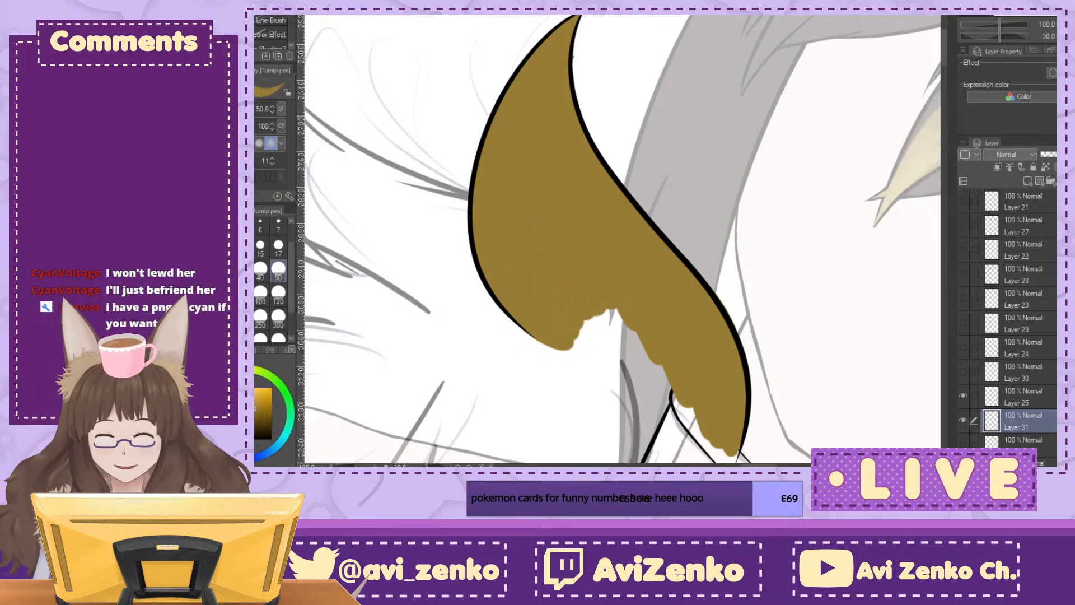
key("minus")
mouse_move(660, 254)
left_mouse_down()
mouse_move(672, 316)
mouse_move(662, 345)
mouse_move(647, 349)
mouse_move(734, 336)
mouse_move(734, 319)
mouse_move(677, 349)
mouse_move(637, 348)
mouse_move(758, 330)
left_mouse_up()
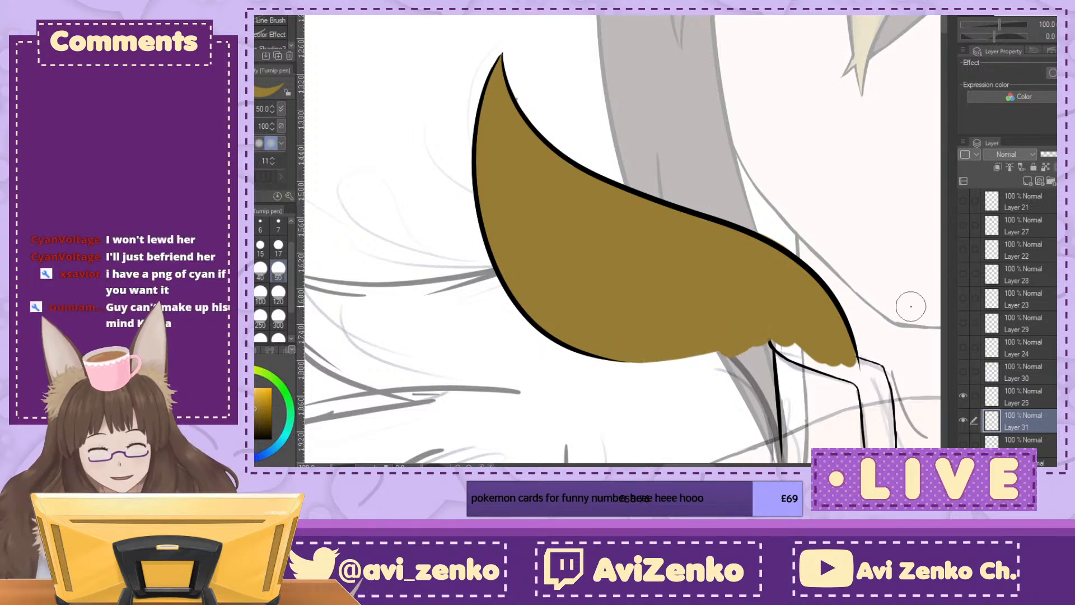
left_click_drag(914, 89, 856, 30)
mouse_move(624, 286)
left_mouse_down()
mouse_move(602, 291)
mouse_move(749, 294)
mouse_move(740, 283)
mouse_move(791, 304)
mouse_move(681, 290)
mouse_move(594, 296)
mouse_move(790, 310)
left_mouse_up()
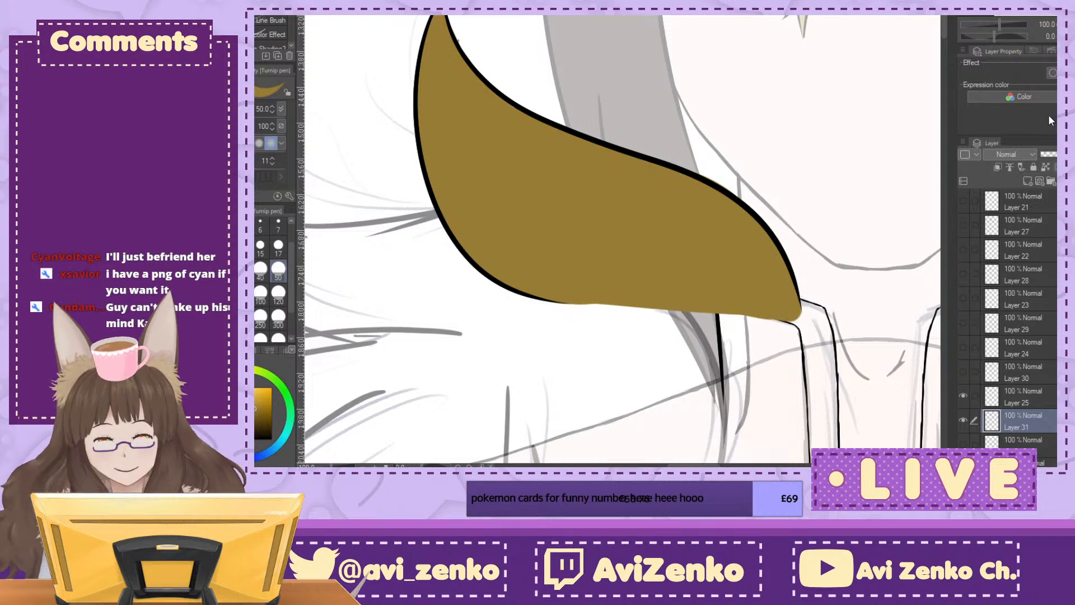
Step: Reset the canvas view and show the hidden tuft layers from Layer 30 up to Layer 21, plus Layer 26
left_click(1056, 32)
left_click(1056, 32)
left_click(1056, 32)
left_click_drag(965, 376, 963, 205)
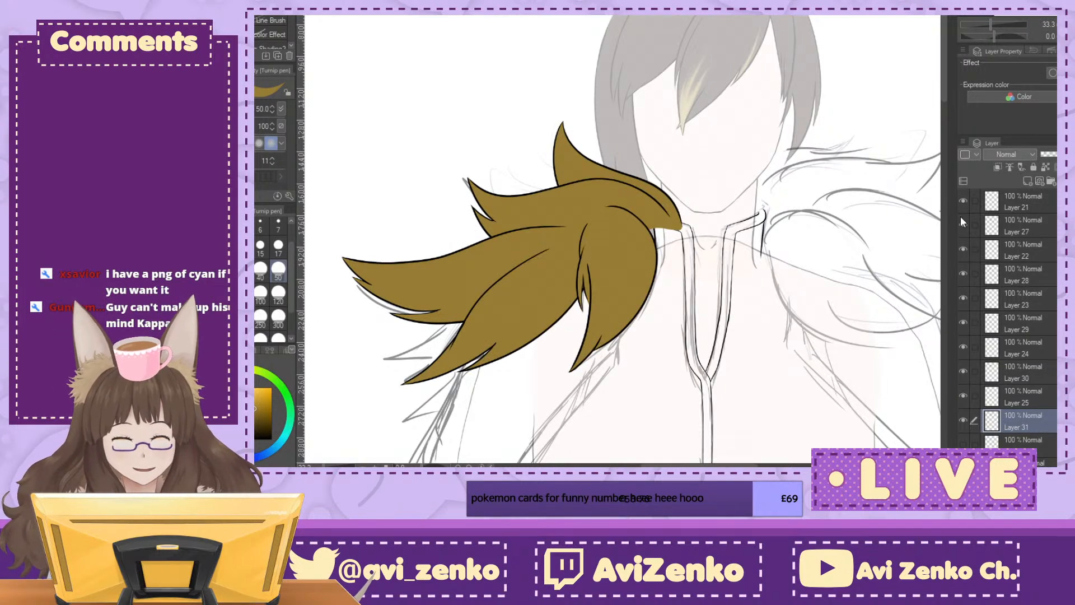
left_click(964, 444)
left_click(966, 443)
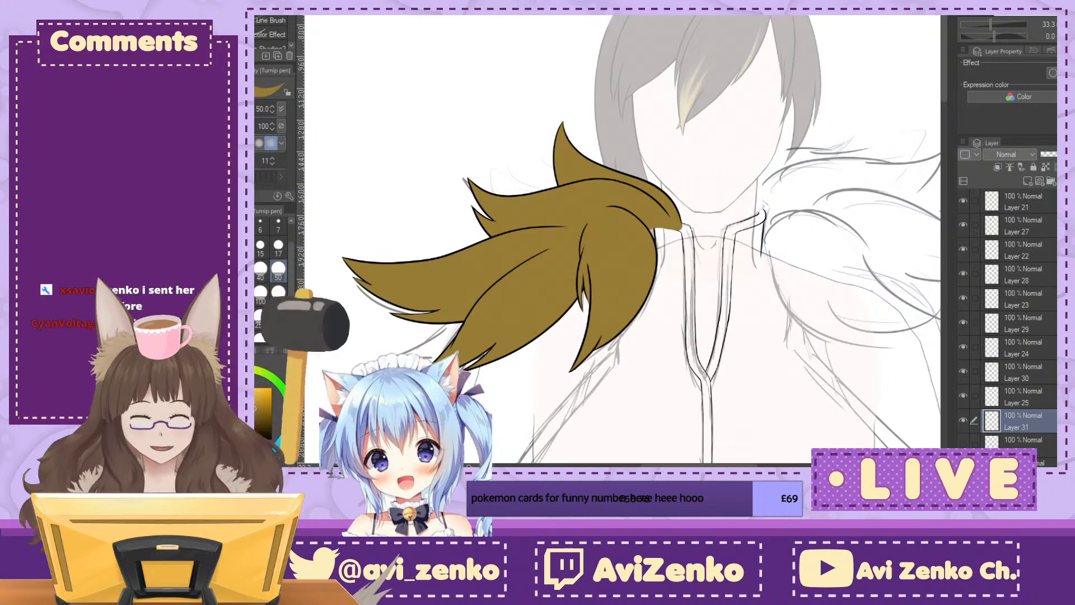
Step: Hide every tuft layer except the sixth tuft's line art on Layer 26 and add a new layer directly beneath it
left_click_drag(661, 263, 622, 223)
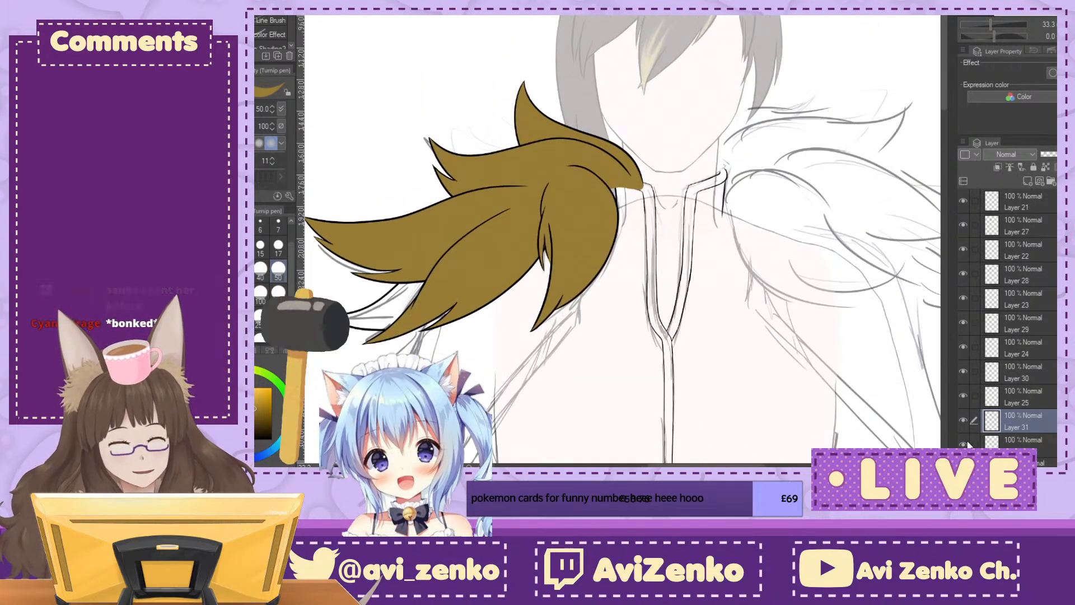
mouse_move(963, 200)
left_mouse_down()
mouse_move(962, 370)
mouse_move(983, 388)
left_mouse_up()
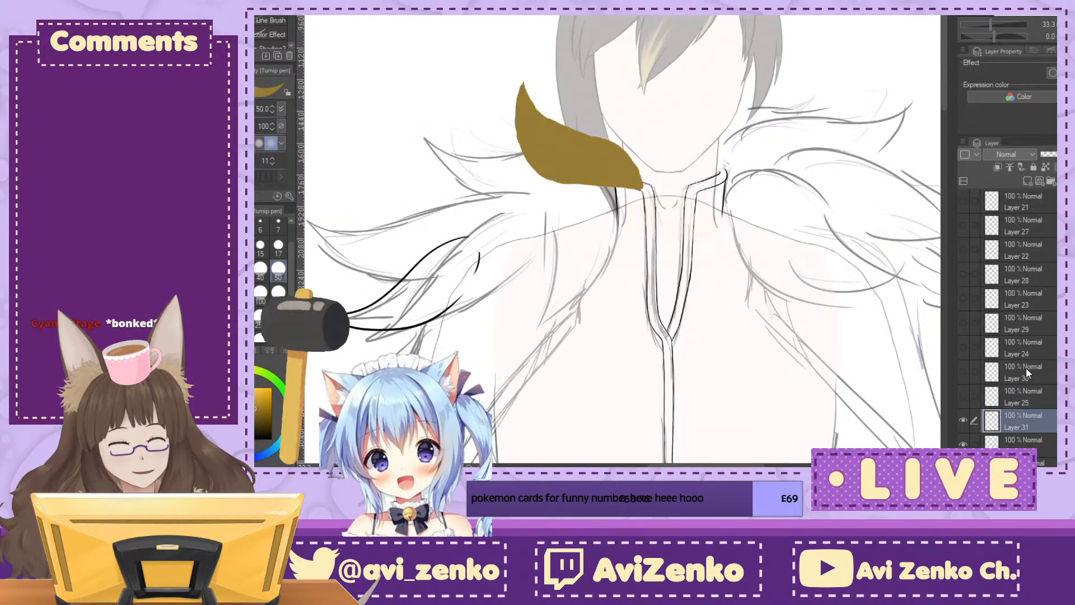
left_click(962, 419)
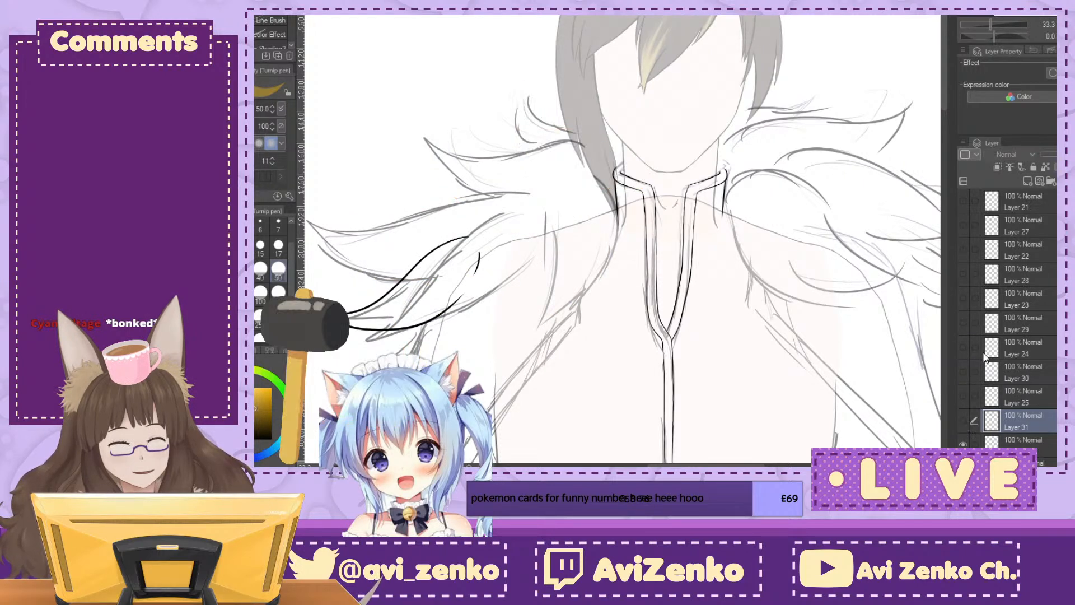
left_click(1024, 442)
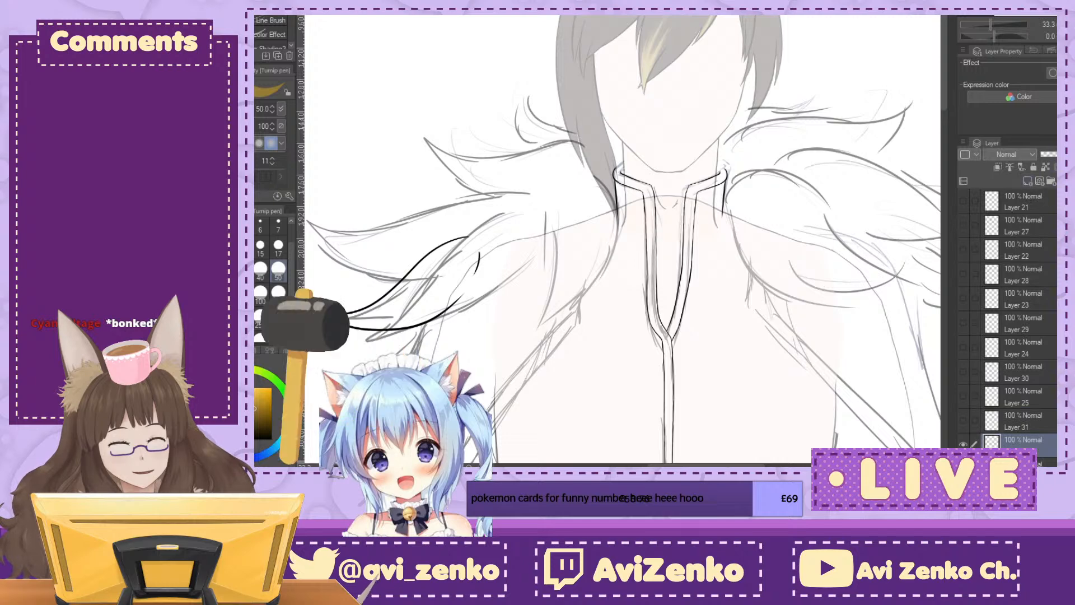
left_click(1027, 181)
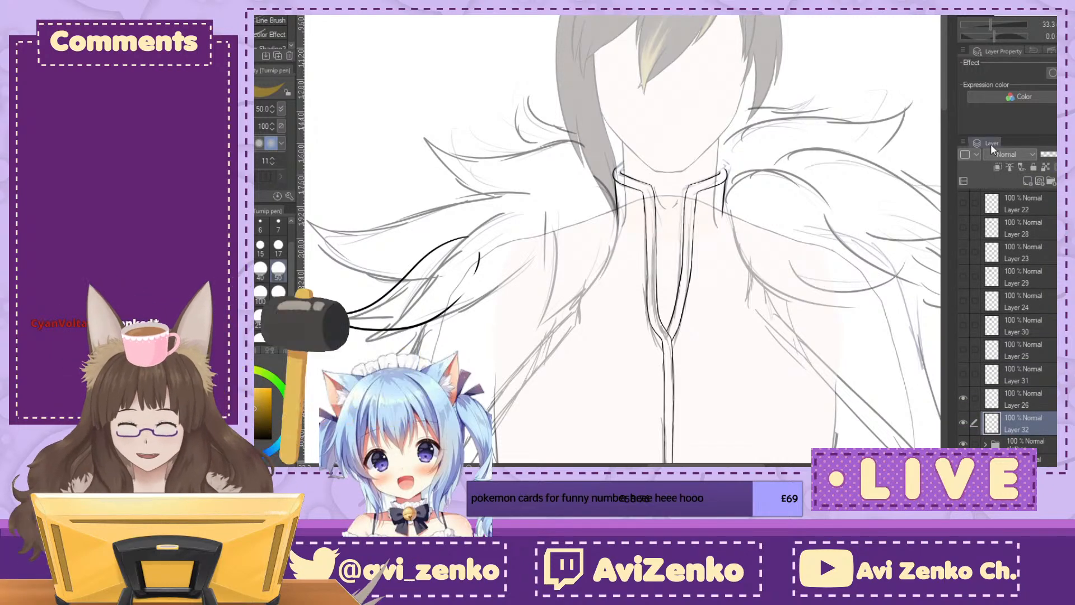
Step: Start filling the sixth tuft with yellow-brown across its rounded upper end between the two outlines
left_click_drag(504, 314, 648, 226)
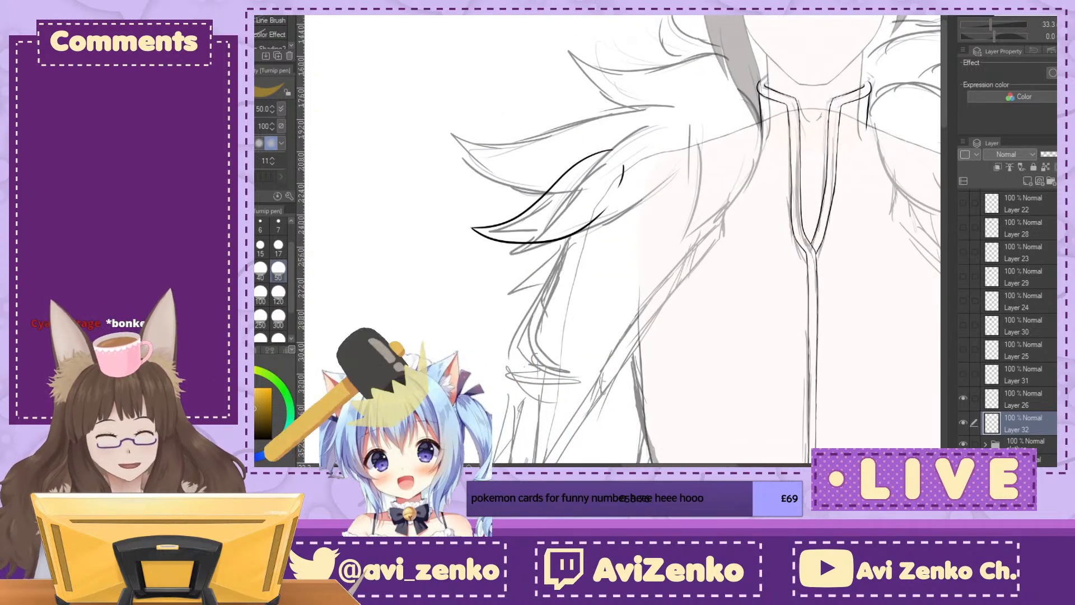
key("minus")
key("minus")
key("minus")
key("minus")
key("minus")
key("minus")
left_click_drag(604, 263, 644, 241)
key("ctrl+plus")
key("ctrl+plus")
key("ctrl+plus")
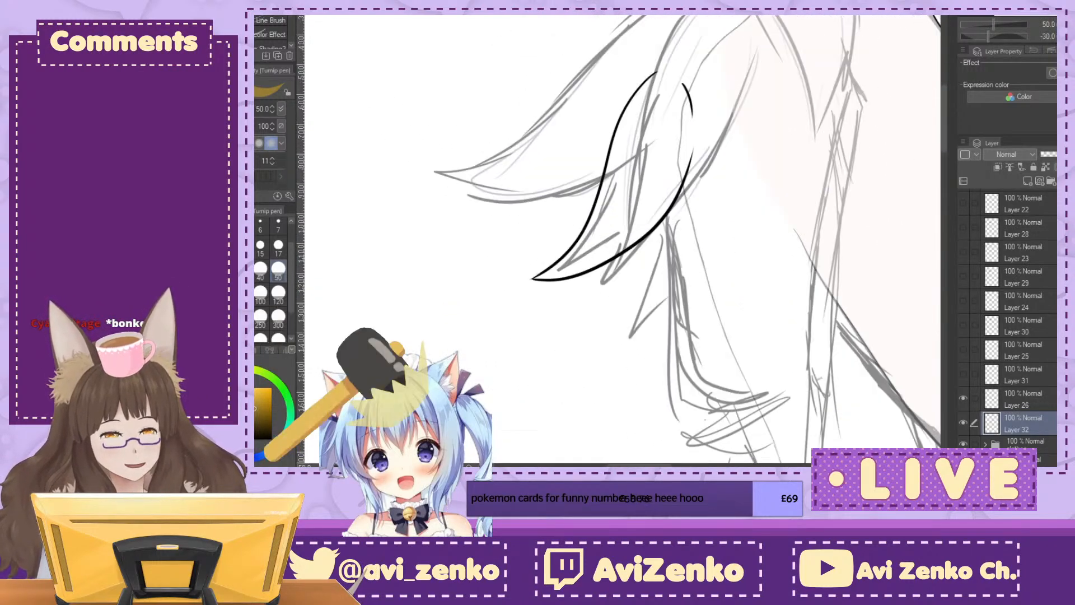
mouse_move(654, 28)
left_mouse_down()
mouse_move(633, 69)
mouse_move(645, 33)
mouse_move(636, 35)
left_mouse_up()
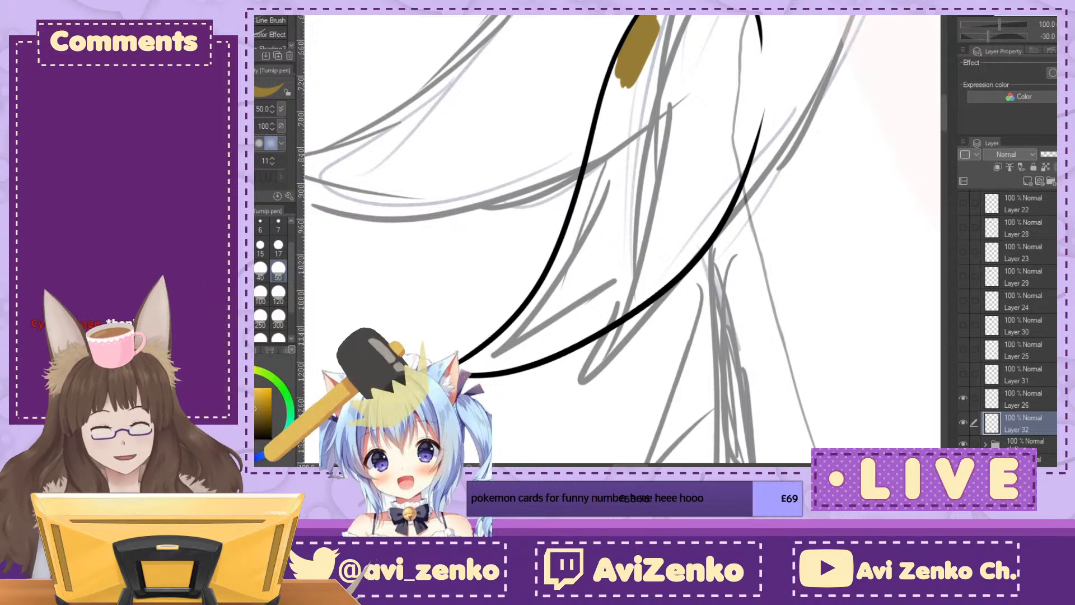
left_click_drag(746, 17, 745, 31)
mouse_move(664, 34)
left_mouse_down()
mouse_move(695, 21)
mouse_move(732, 33)
left_mouse_up()
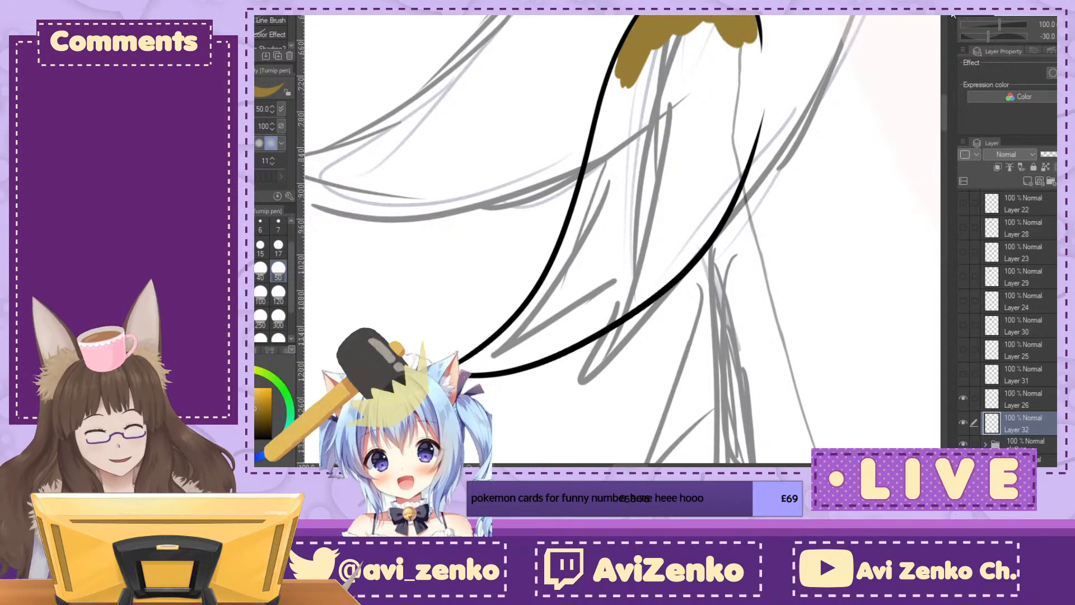
Step: Close the gap at the sixth tuft's rounded end and carry the colour down its open inner side to the lower outline
left_click(994, 37)
left_click_drag(802, 29, 816, 59)
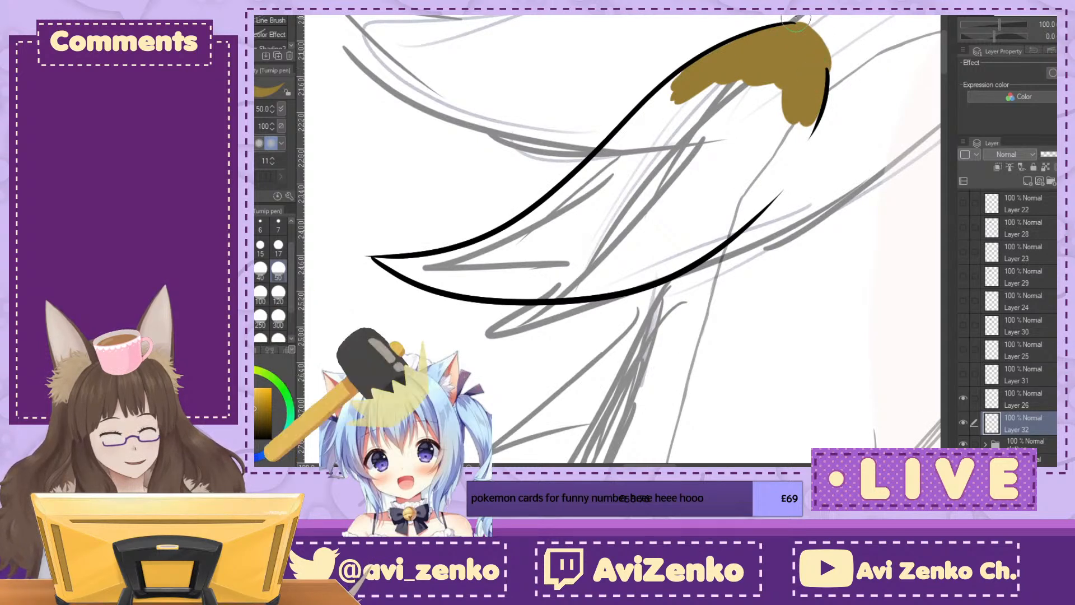
left_click_drag(820, 33, 834, 69)
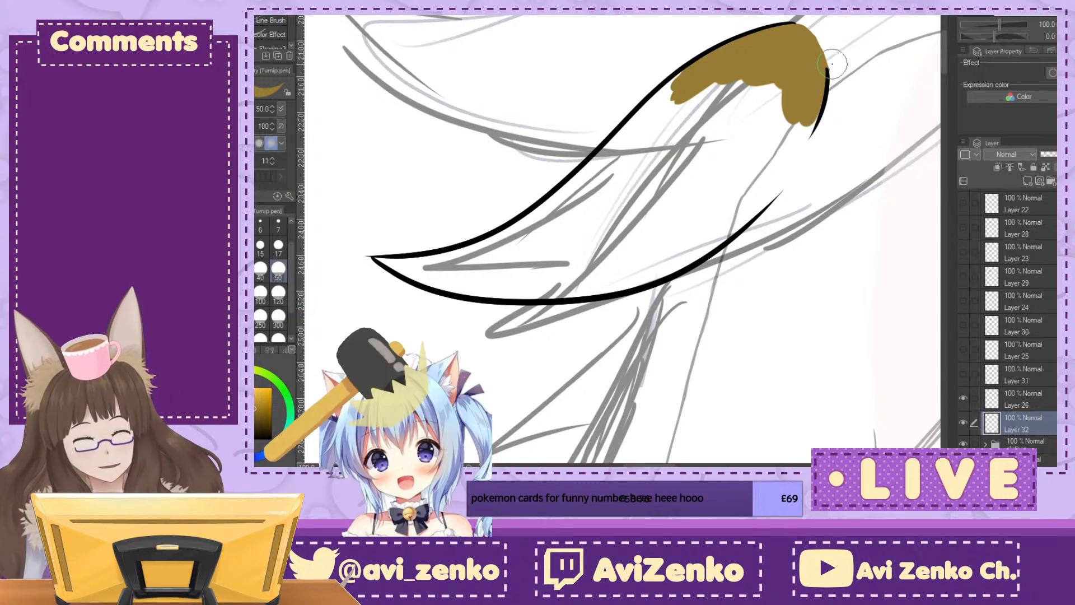
mouse_move(819, 73)
left_mouse_down()
mouse_move(818, 100)
mouse_move(798, 148)
mouse_move(808, 121)
mouse_move(718, 230)
mouse_move(757, 199)
mouse_move(734, 225)
mouse_move(814, 97)
mouse_move(765, 190)
mouse_move(787, 162)
mouse_move(757, 194)
mouse_move(800, 95)
mouse_move(739, 146)
left_mouse_up()
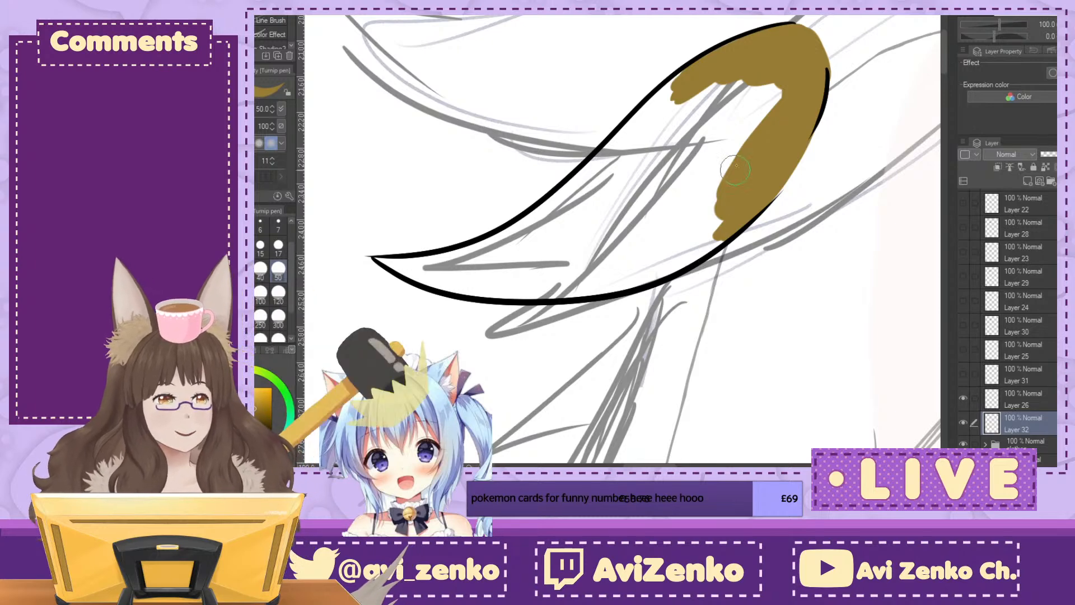
Step: Fill the rest of the sixth tuft with yellow-brown from its pointed tip to the rounded end and smooth that end's edge
mouse_move(745, 101)
left_mouse_down()
mouse_move(700, 146)
mouse_move(655, 112)
mouse_move(622, 134)
left_mouse_up()
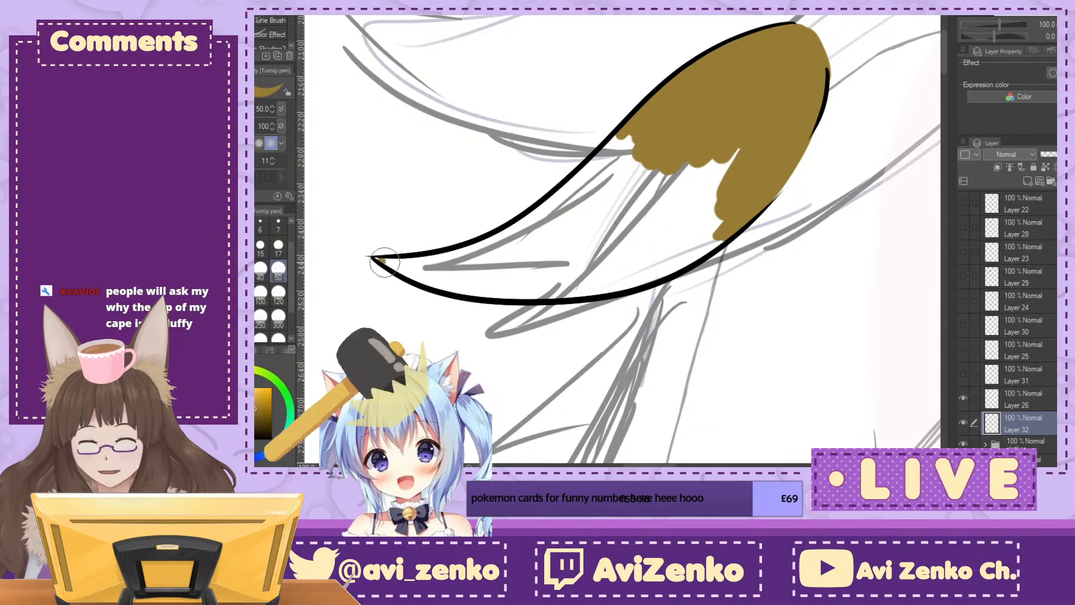
mouse_move(372, 258)
left_mouse_down()
mouse_move(464, 272)
mouse_move(480, 267)
mouse_move(418, 261)
mouse_move(550, 218)
mouse_move(416, 270)
mouse_move(480, 287)
mouse_move(425, 273)
mouse_move(578, 257)
mouse_move(451, 275)
mouse_move(565, 269)
mouse_move(490, 288)
mouse_move(617, 259)
mouse_move(465, 274)
mouse_move(506, 259)
mouse_move(465, 254)
left_mouse_up()
mouse_move(544, 210)
left_mouse_down()
mouse_move(588, 168)
mouse_move(585, 143)
mouse_move(580, 201)
mouse_move(566, 213)
left_mouse_up()
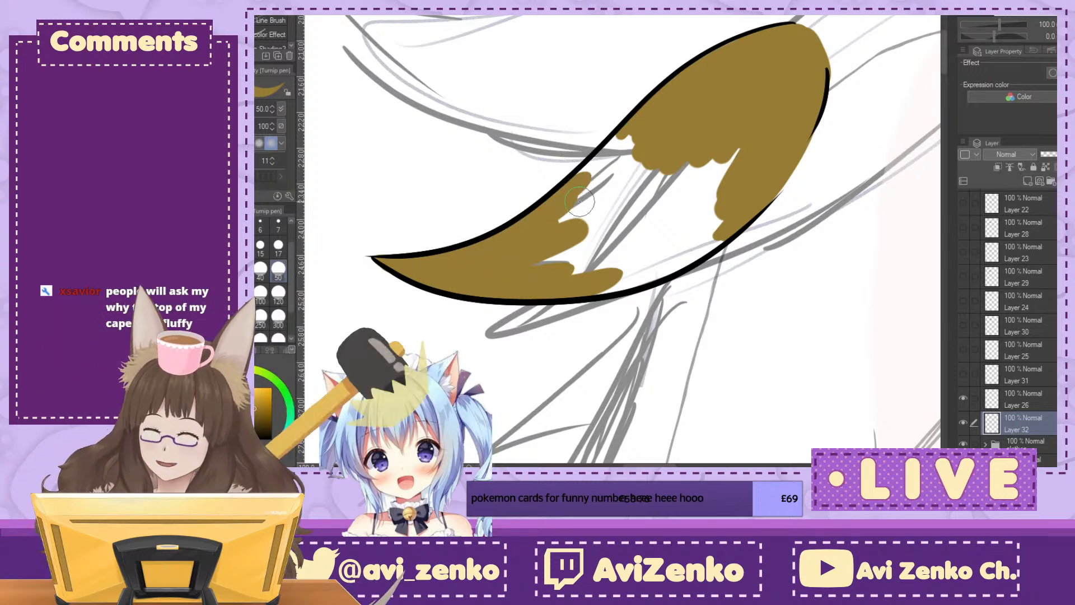
mouse_move(610, 133)
left_mouse_down()
mouse_move(597, 159)
mouse_move(622, 185)
mouse_move(557, 267)
mouse_move(625, 268)
mouse_move(593, 285)
mouse_move(641, 275)
mouse_move(699, 235)
mouse_move(666, 224)
mouse_move(694, 196)
mouse_move(679, 177)
mouse_move(647, 193)
left_mouse_up()
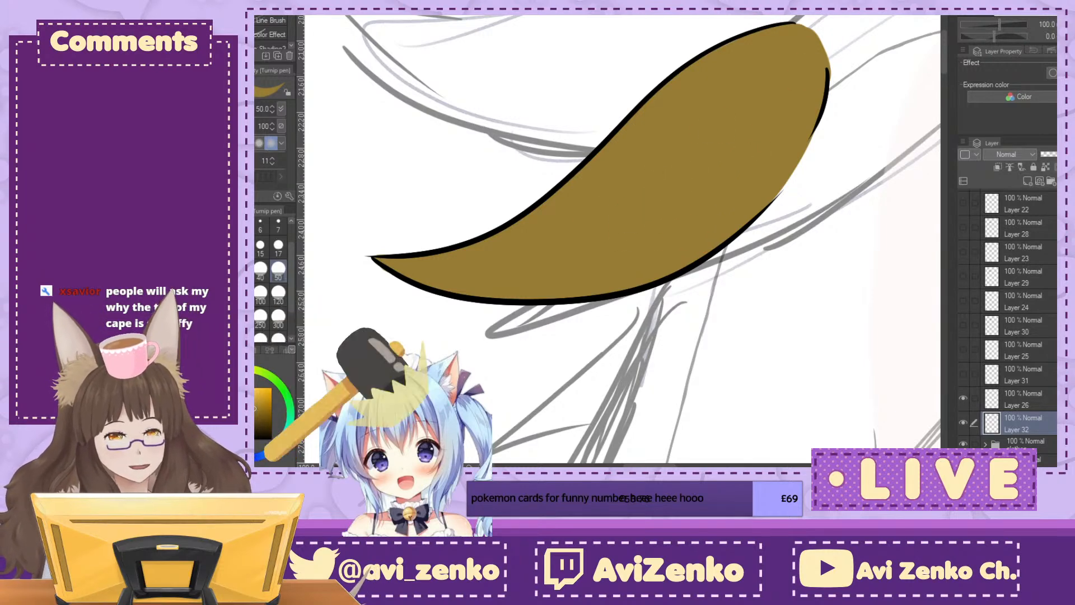
left_click_drag(767, 135, 649, 252)
left_click_drag(994, 36, 1003, 36)
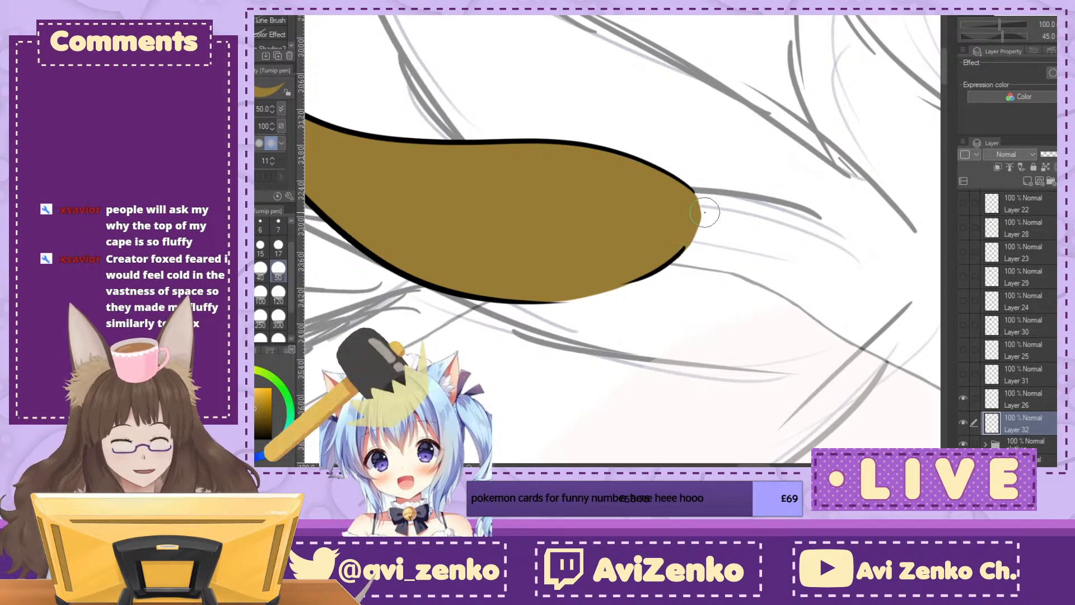
left_click_drag(691, 209, 684, 230)
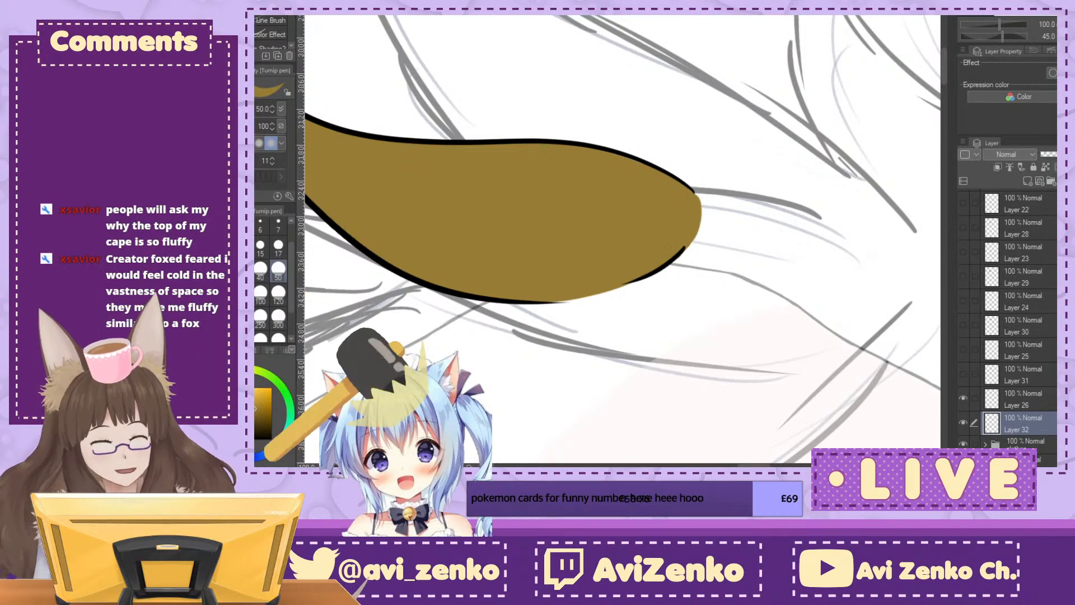
Step: Reset the canvas view and show the hidden tuft layers from Layer 31 up to Layer 21
key("minus")
key("ctrl+minus")
key("ctrl+minus")
key("ctrl+minus")
left_click_drag(660, 235, 563, 243)
left_click_drag(968, 378, 969, 198)
scroll(960, 221, "up", 2)
left_click_drag(694, 224, 597, 273)
Step: Create a new layer folder and move all tuft layers from Layer 21 down to Layer 32 into it
left_click(1022, 202)
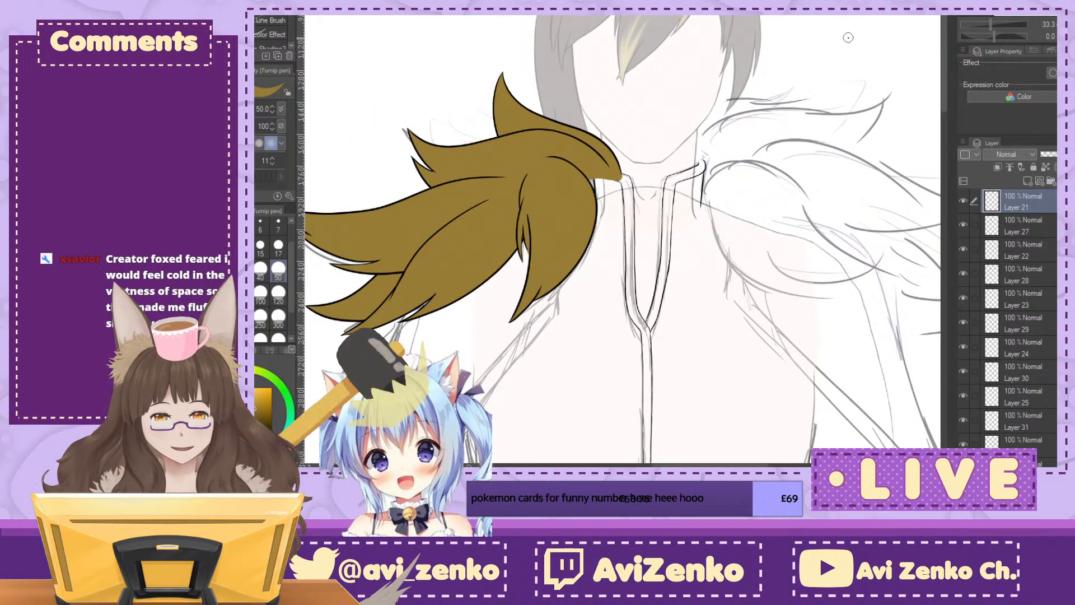
left_click(1051, 181)
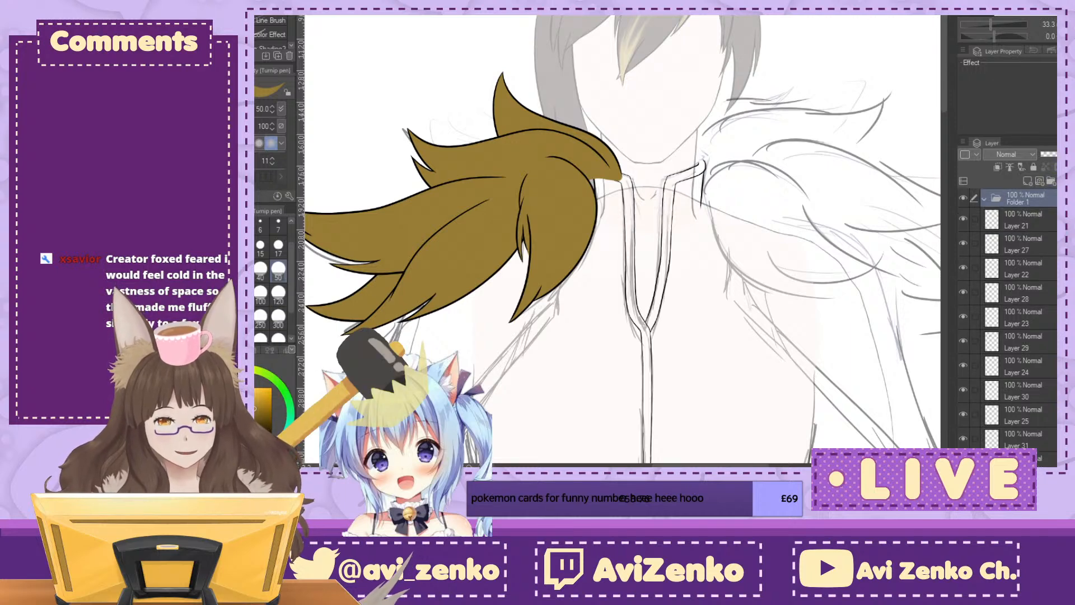
left_click(1041, 224)
scroll(1014, 319, "down", 3)
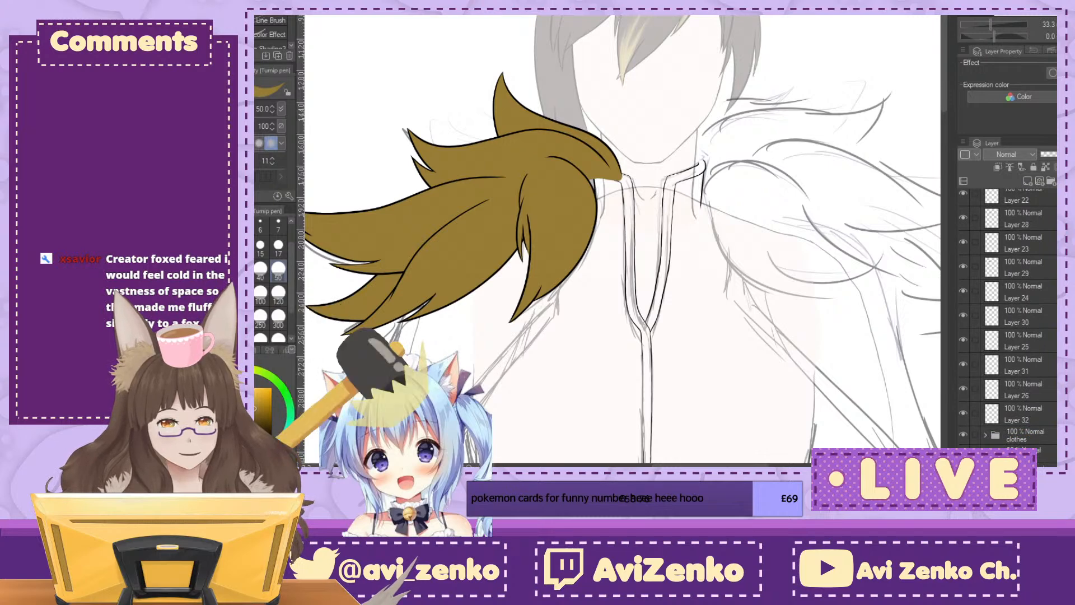
left_click(1024, 414, "shift")
scroll(1025, 358, "up", 3)
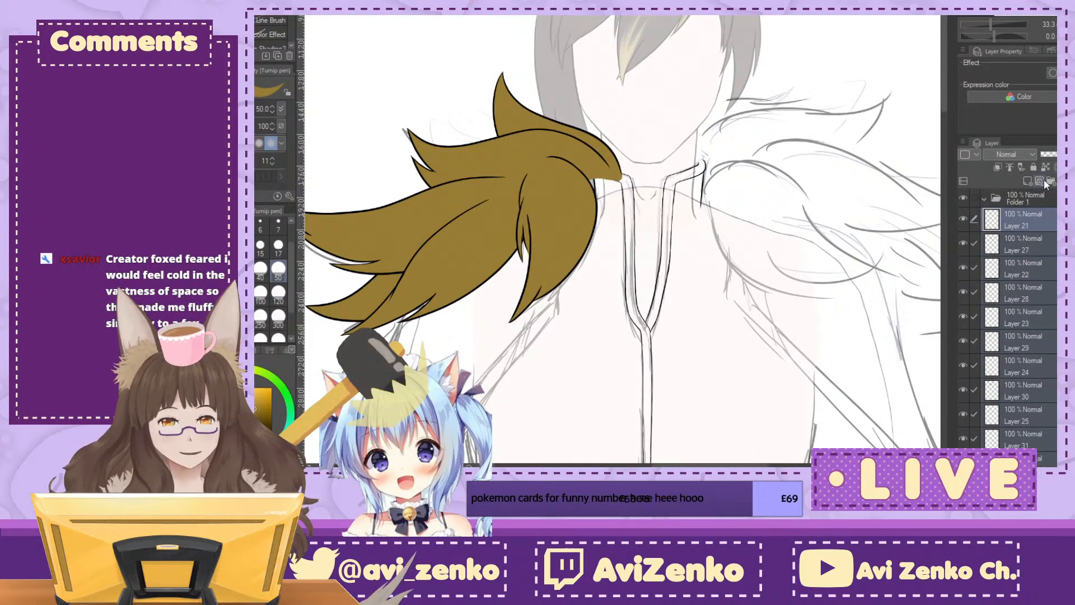
left_click(989, 200)
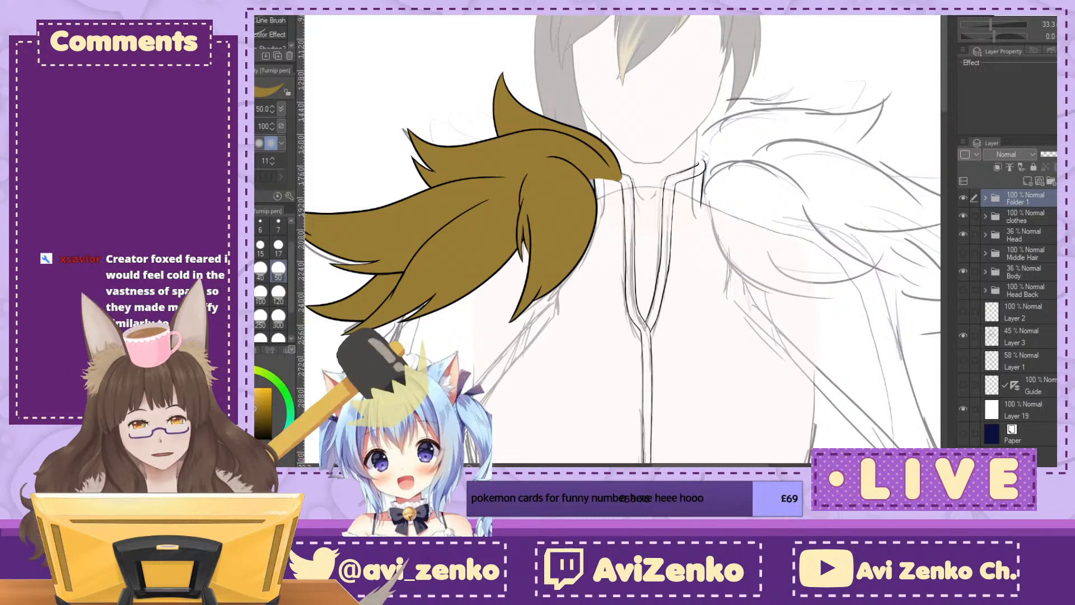
Step: Duplicate the fur tuft folder, flip the copy horizontally and place it on the opposite shoulder as a mirrored collar half
key("ctrl+v")
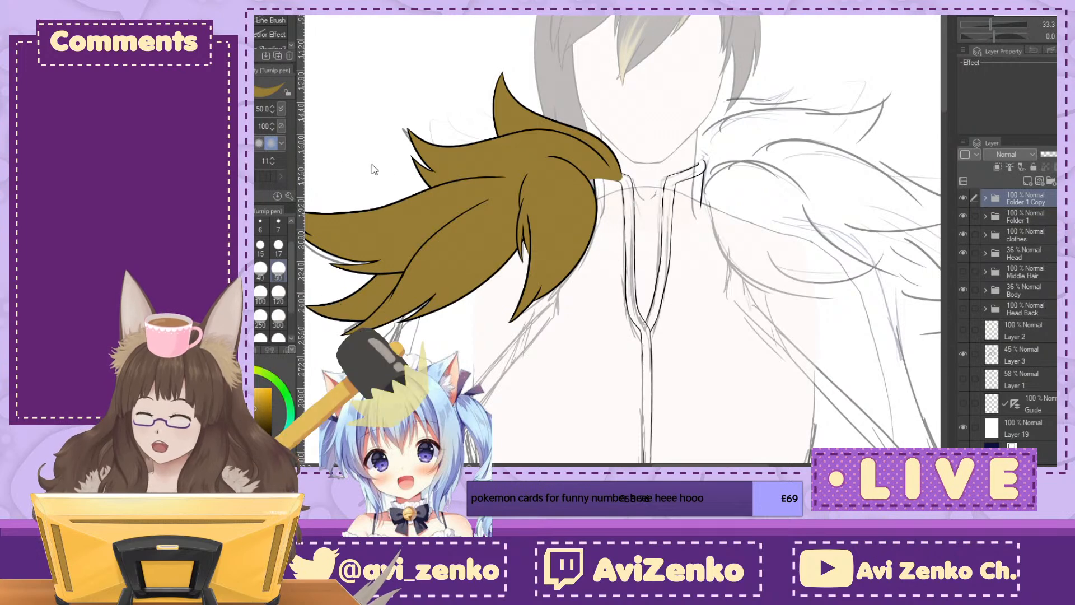
key("ctrl+t")
left_click_drag(466, 225, 856, 224)
key("ctrl+minus")
key("ctrl+minus")
key("ctrl+minus")
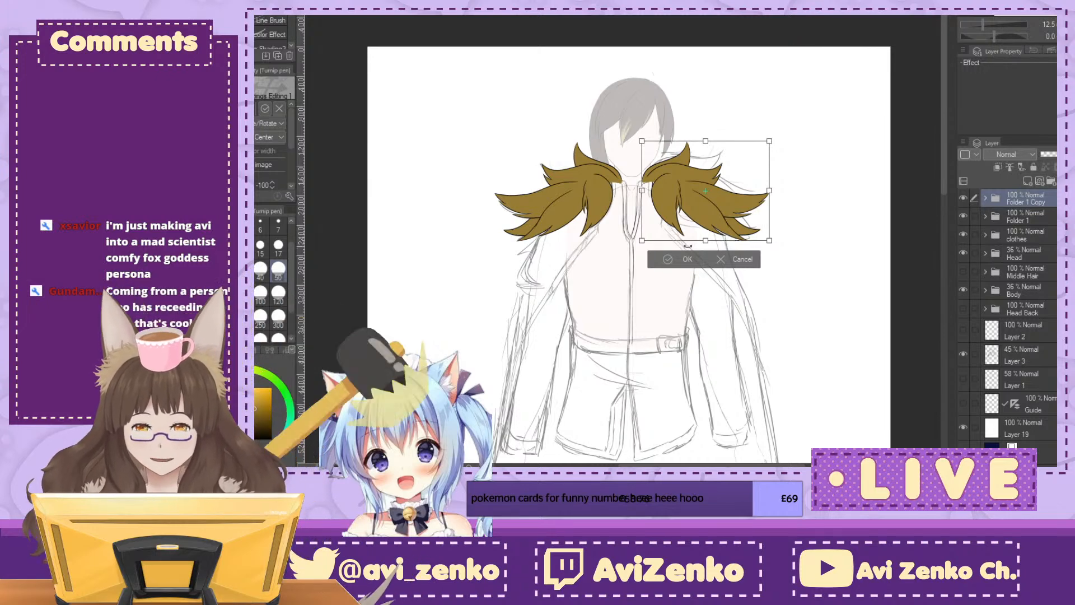
left_click(670, 259)
key("ctrl+plus")
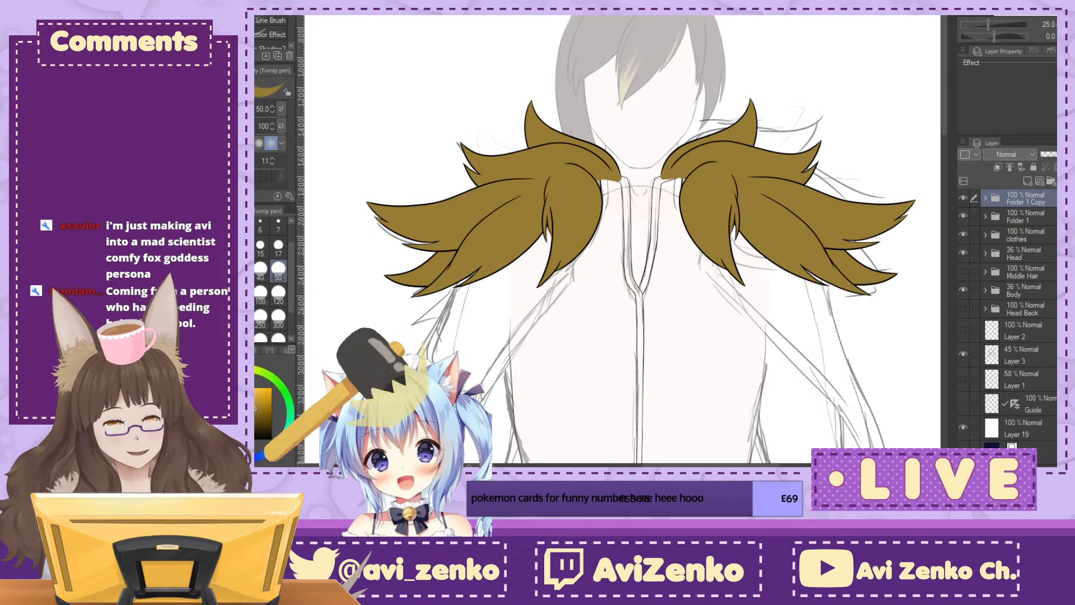
Step: Show the Head Back and Middle Hair folders and set the Head folder's opacity to 100%
left_click(963, 309)
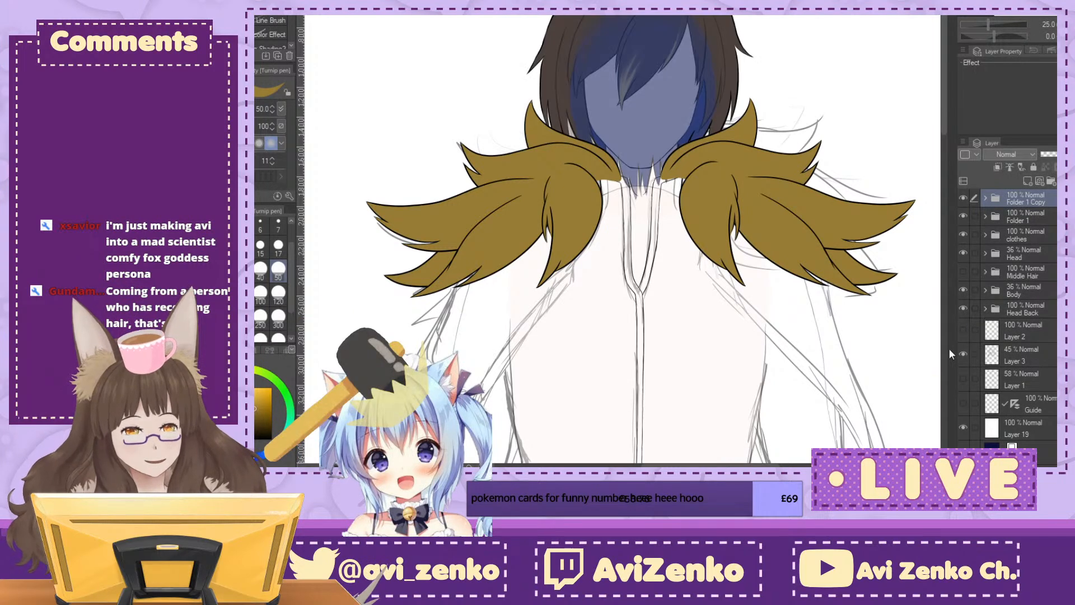
left_click(1036, 215)
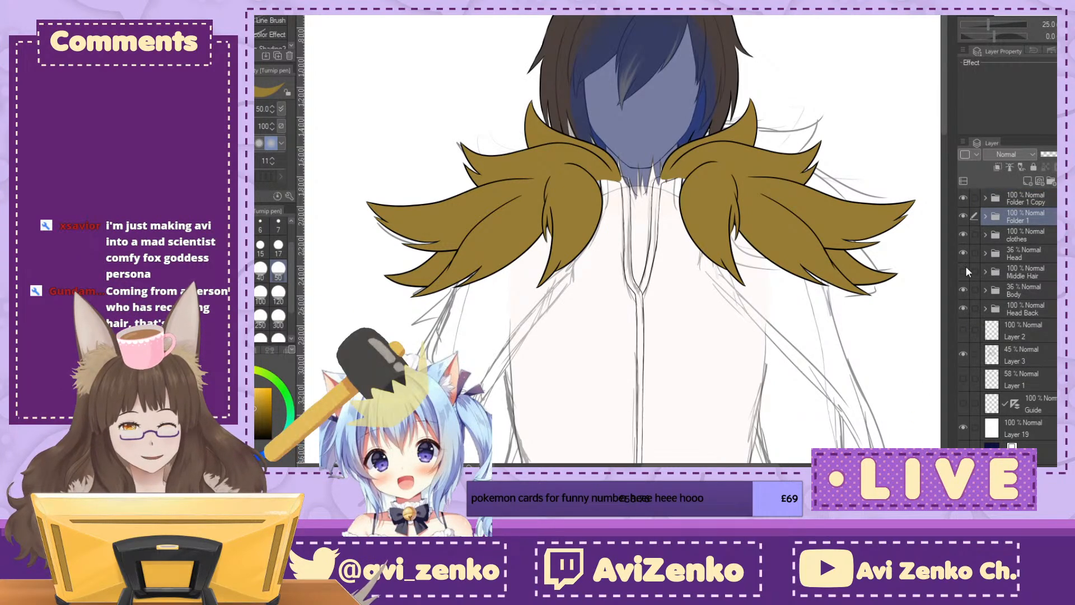
left_click(1034, 239)
left_click(1036, 254)
left_click_drag(1055, 154, 1072, 154)
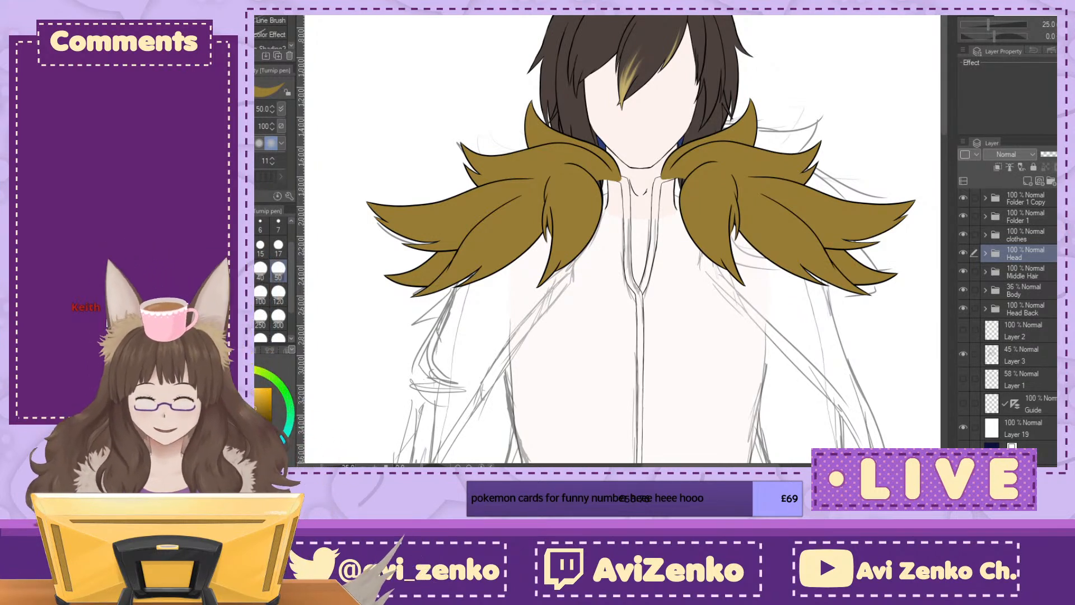
left_click(1042, 223)
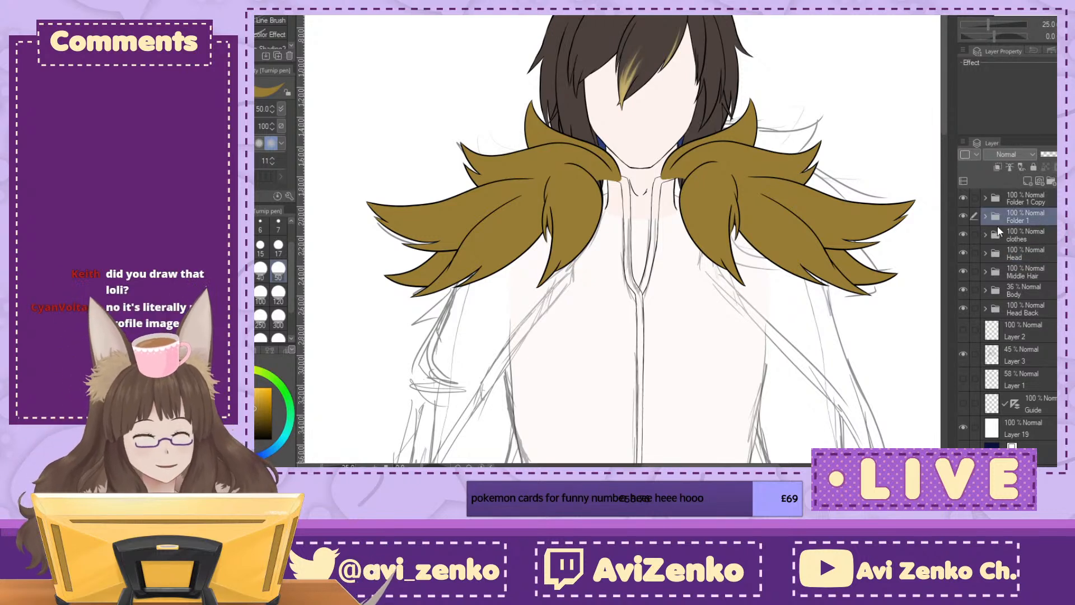
left_click(1042, 240)
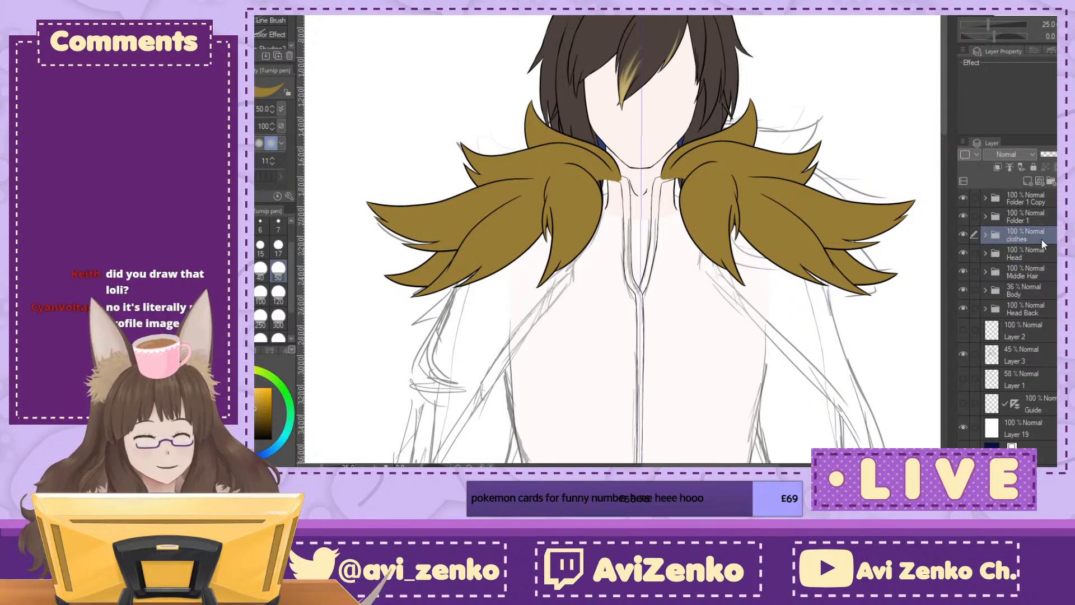
left_click(1038, 197)
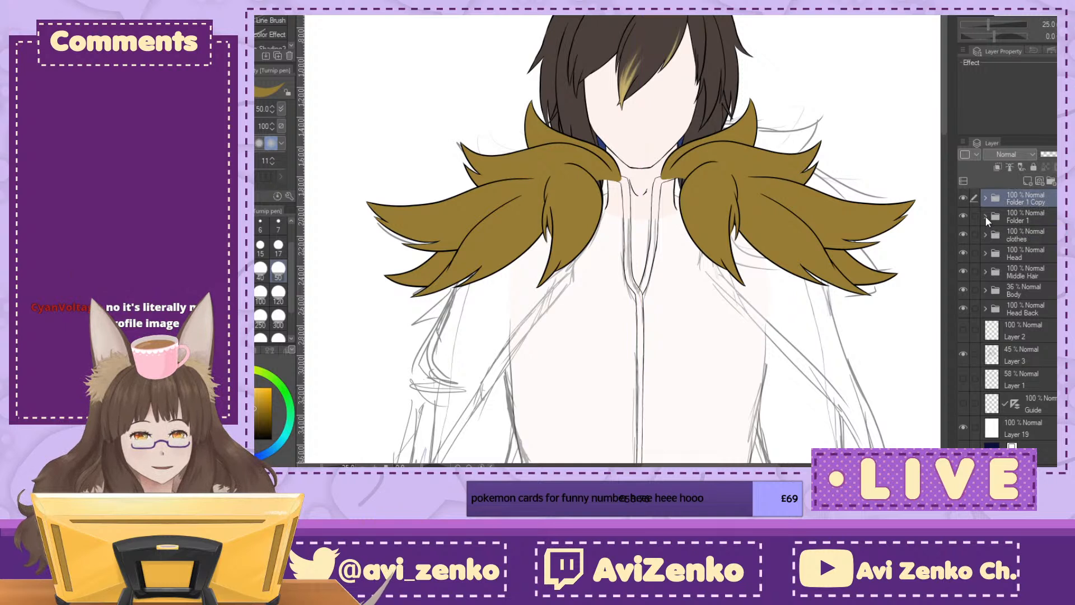
left_click(985, 217)
left_click(1040, 218)
left_click(985, 216)
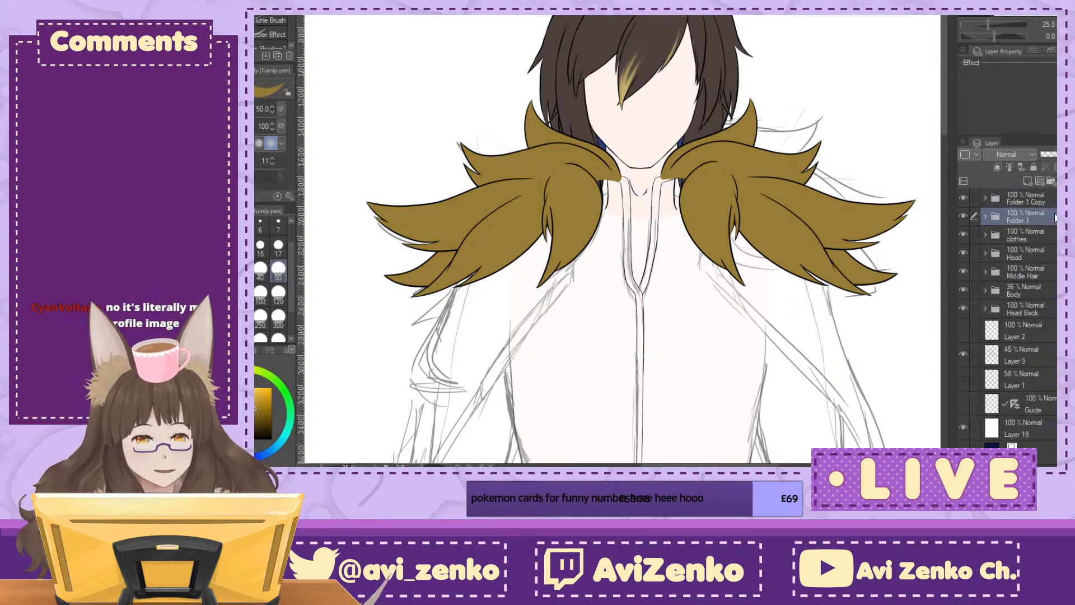
left_click(985, 217)
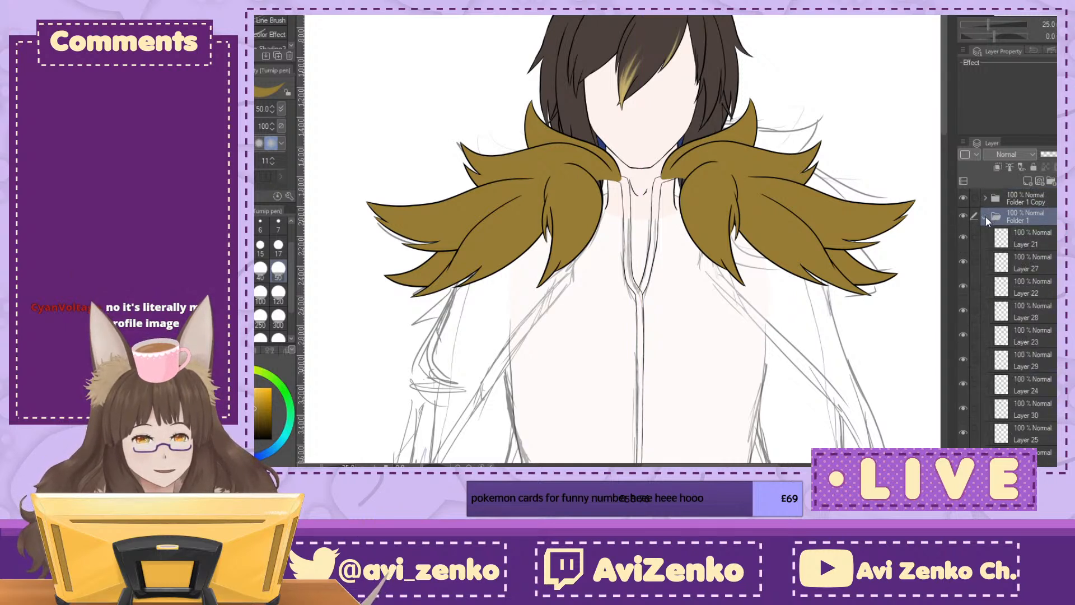
left_click(986, 217)
Step: Hide both fur collar folders and rename Layer 20 in the clothes folder as Zipper
left_click(962, 216)
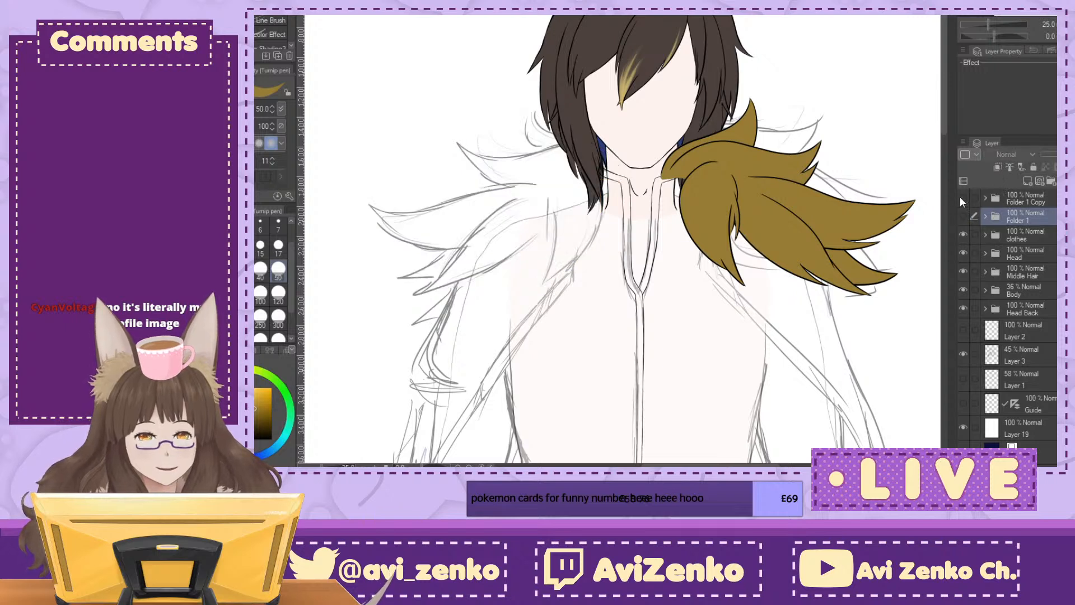
left_click(961, 197)
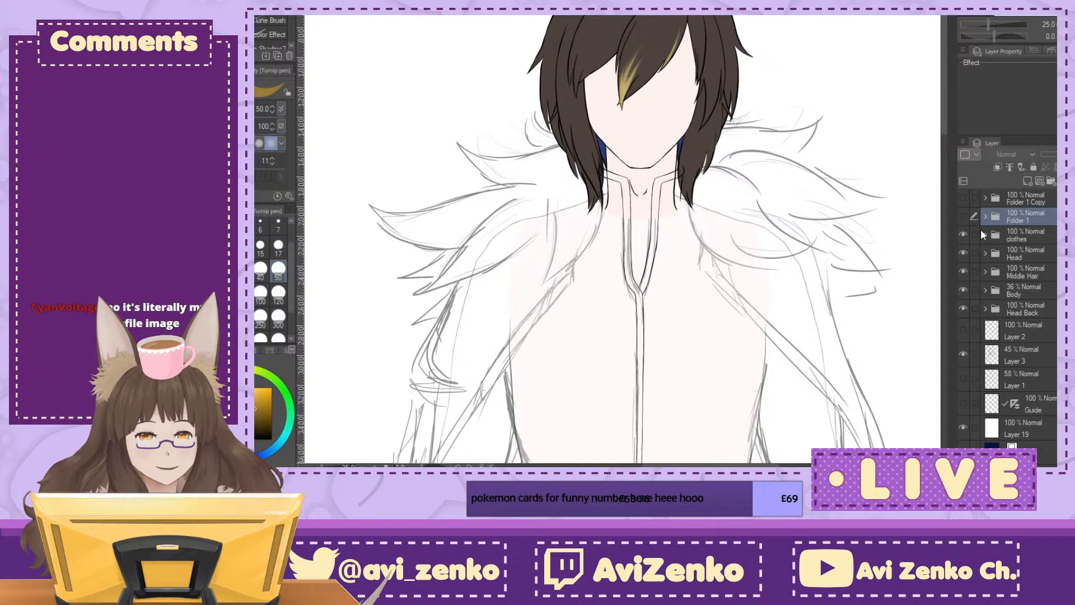
left_click(983, 234)
left_click(1042, 281)
left_click(966, 254)
left_click(966, 253)
left_click(965, 278)
left_click(965, 276)
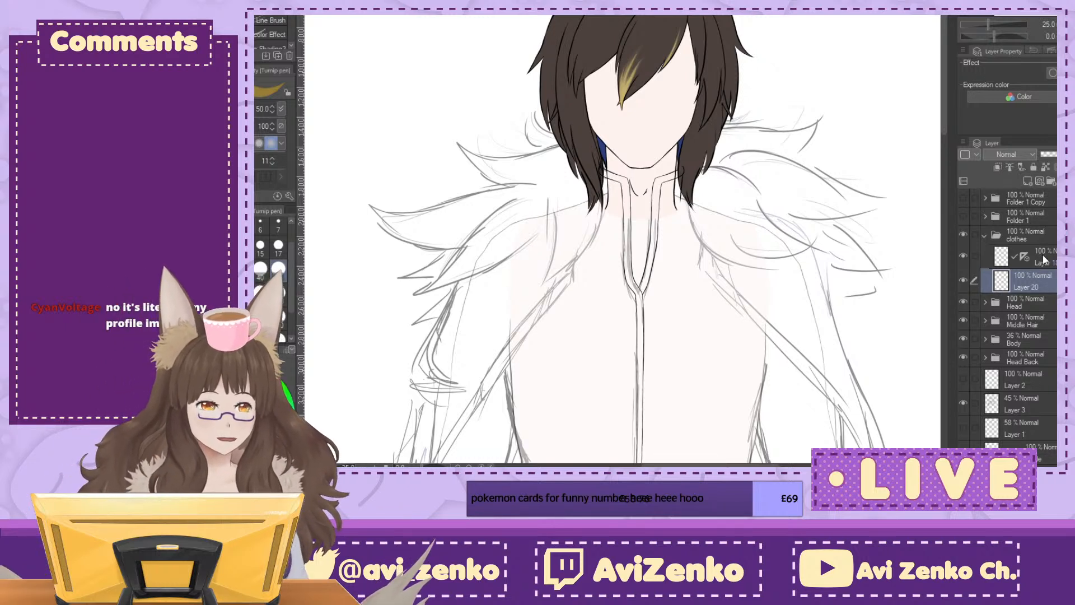
type("Zipper")
key("Return")
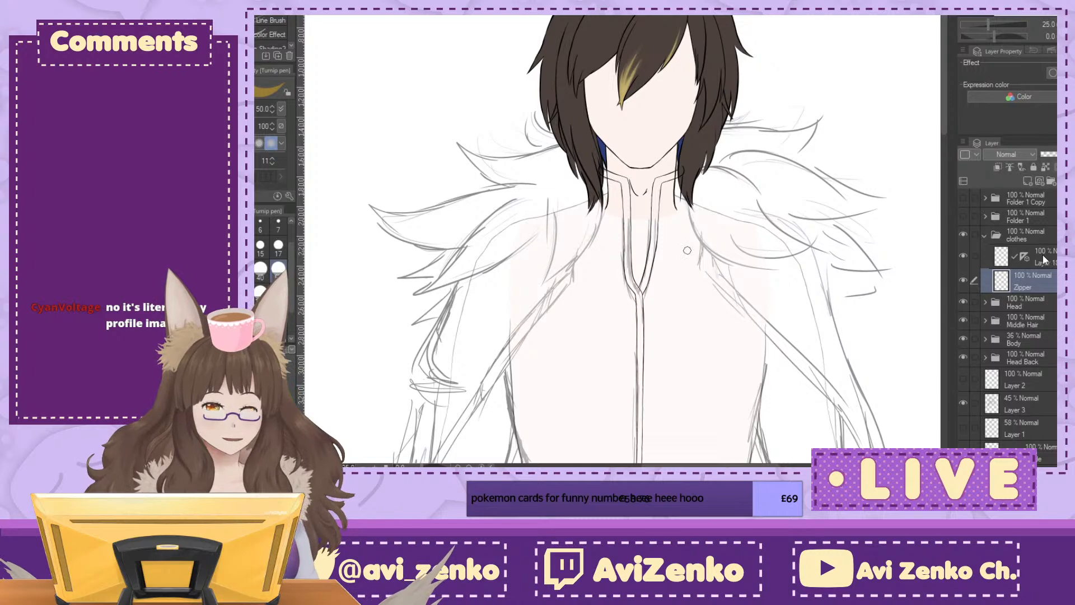
Step: Add a new layer beneath the Zipper layer and place a vertical symmetrical ruler along the torso's centre line
left_click(1026, 178)
left_click_drag(1039, 290, 1042, 310)
scroll(687, 250, "down", 5)
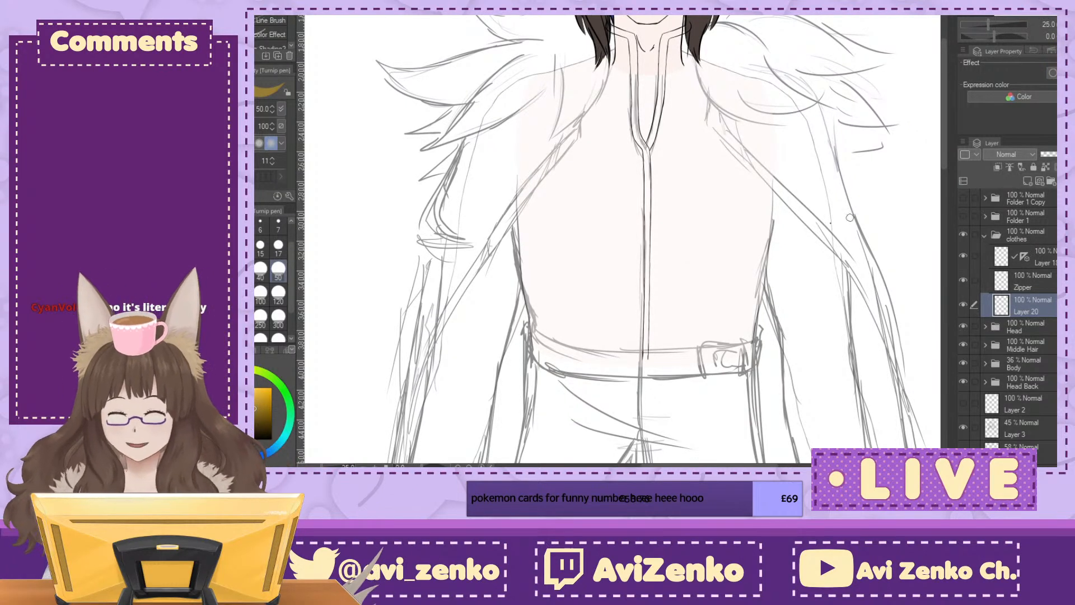
left_click(271, 8)
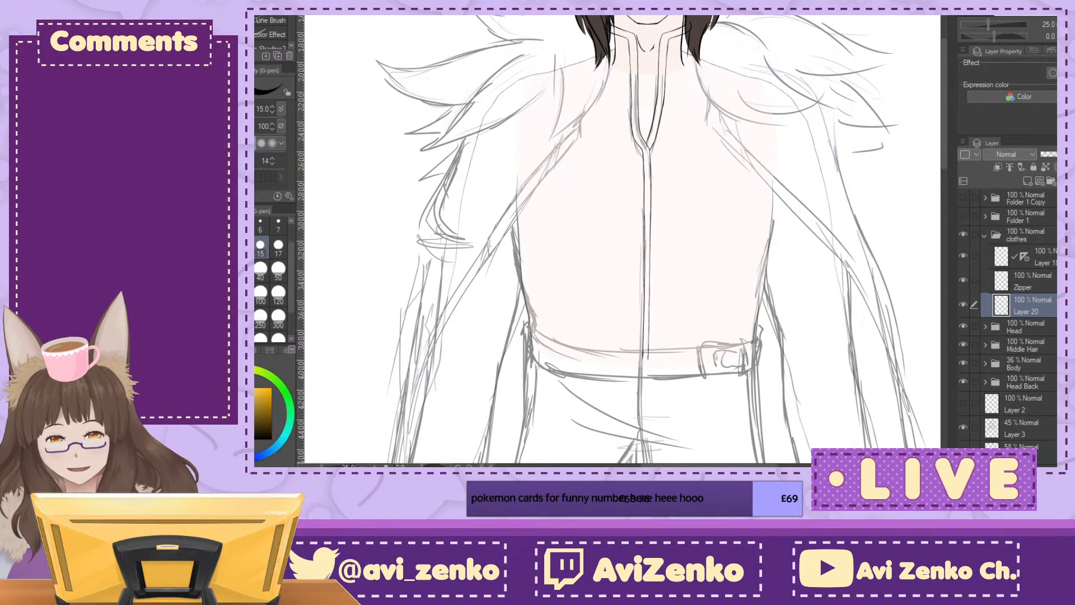
key("ctrl+plus")
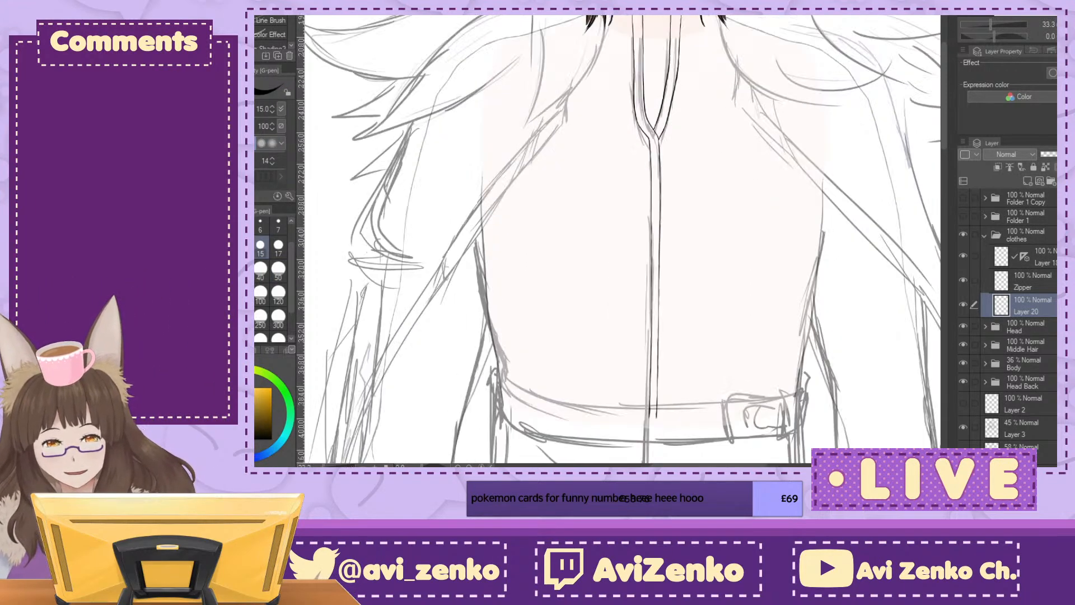
key("ctrl+plus")
key("ctrl+minus")
key("u")
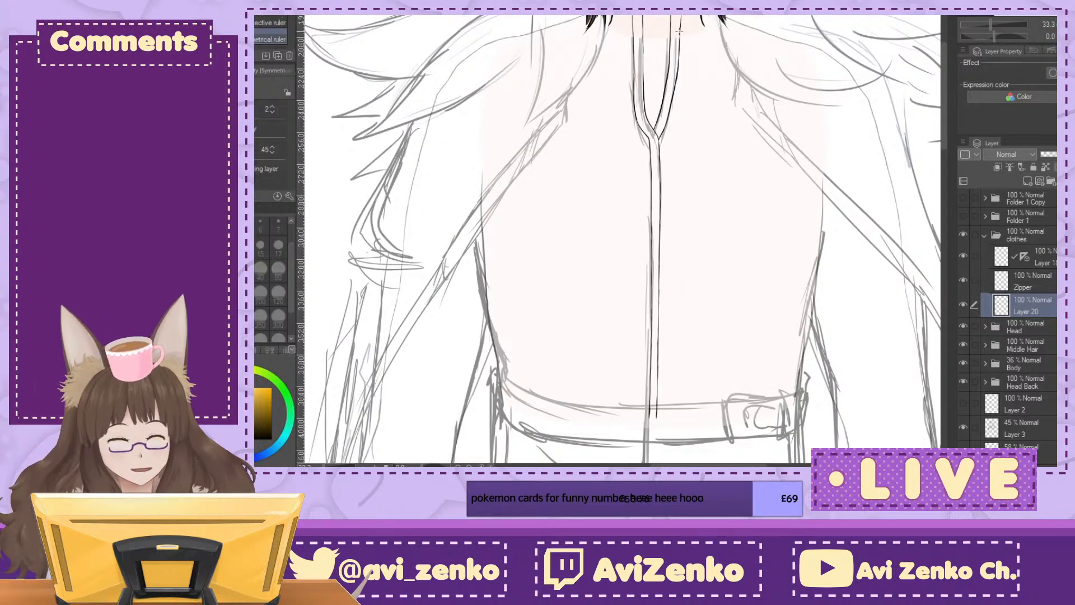
left_click_drag(656, 16, 649, 447)
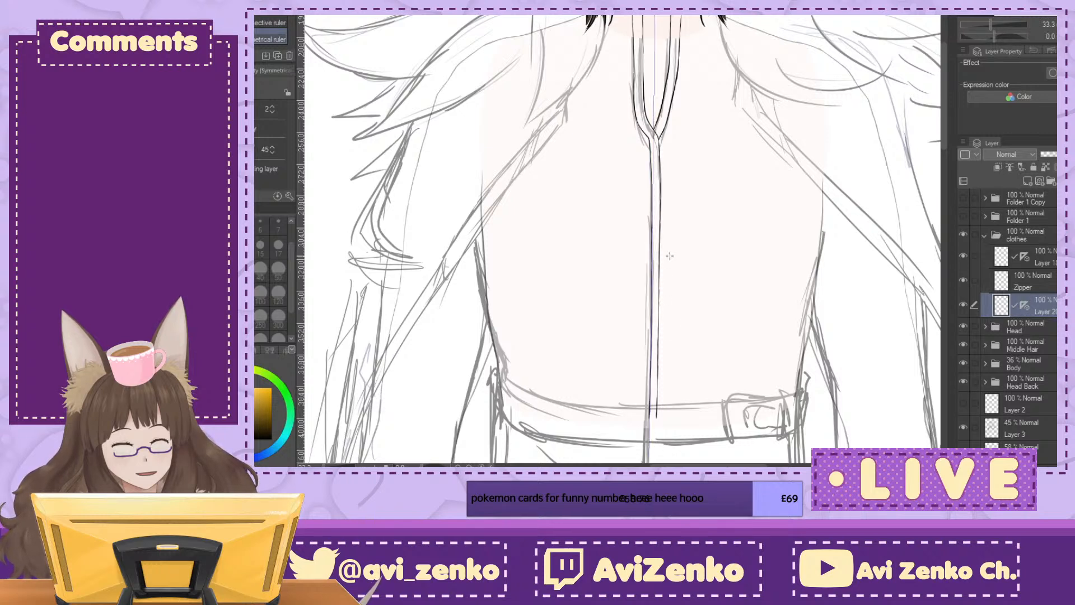
Step: Ink the upper part of the jacket's side outline from the armpit towards the waist with the G-pen at size 15, mirrored across the ruler
key("p")
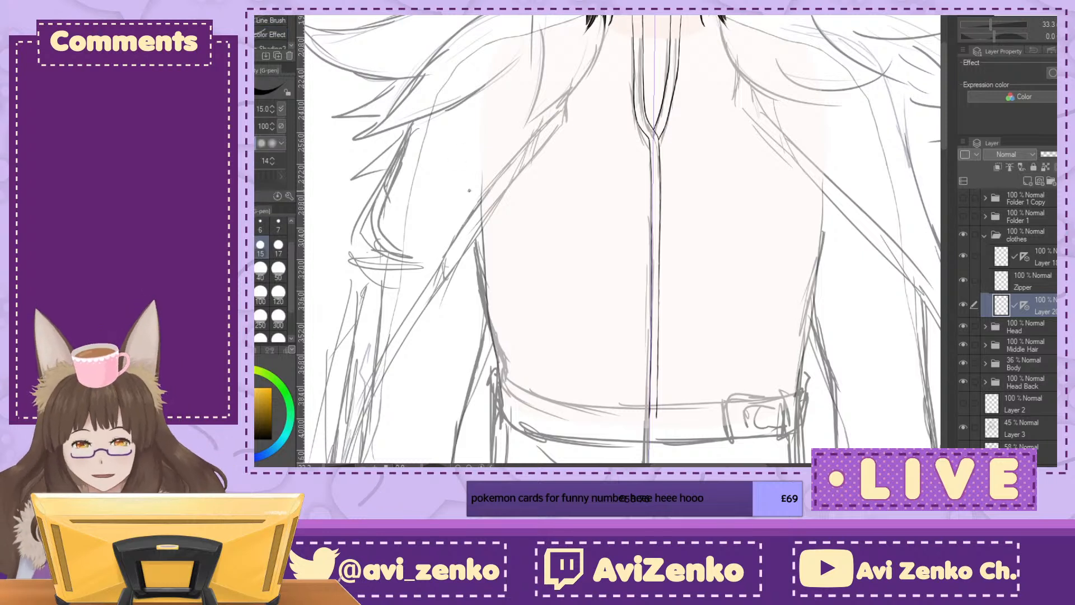
left_click_drag(468, 183, 499, 380)
key("ctrl+z")
left_click_drag(473, 202, 491, 323)
left_click_drag(507, 298, 477, 220)
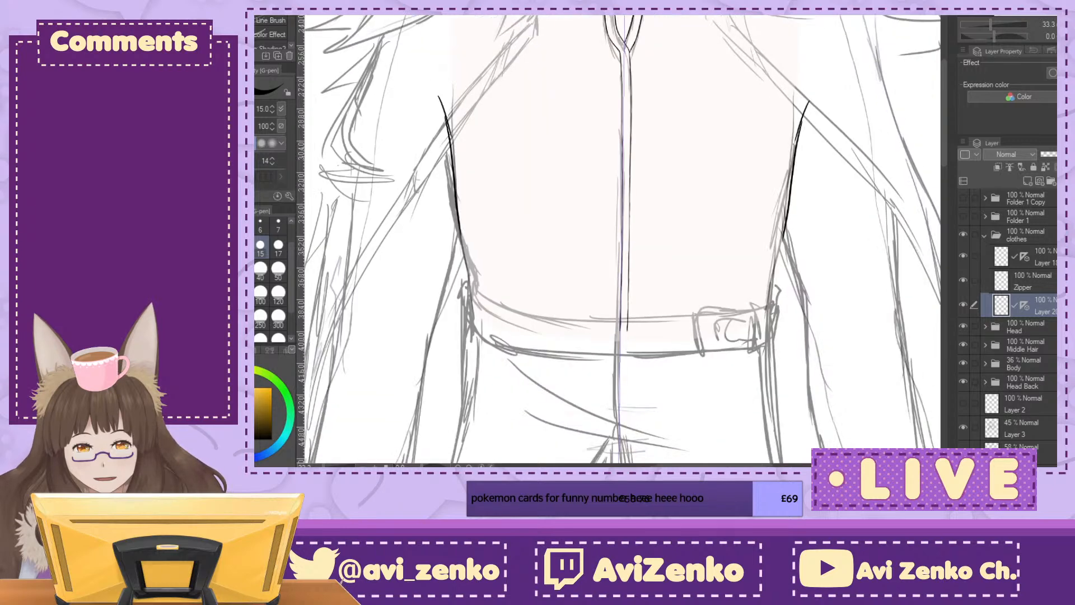
Step: Ink the mirrored lower side lines and fabric folds just above the belt, and hide the rough sketch on Layer 3
key("ctrl+plus")
mouse_move(375, 239)
left_mouse_down()
mouse_move(380, 280)
mouse_move(484, 348)
left_mouse_up()
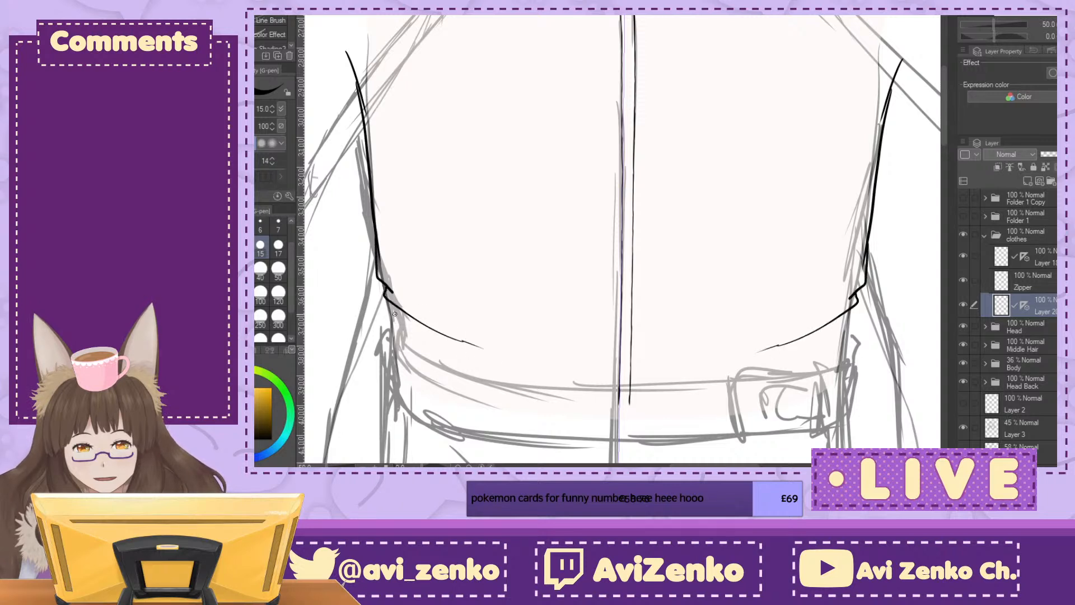
mouse_move(393, 303)
left_mouse_down()
mouse_move(387, 339)
mouse_move(407, 351)
left_mouse_up()
left_click_drag(504, 342, 560, 240)
left_click(964, 428)
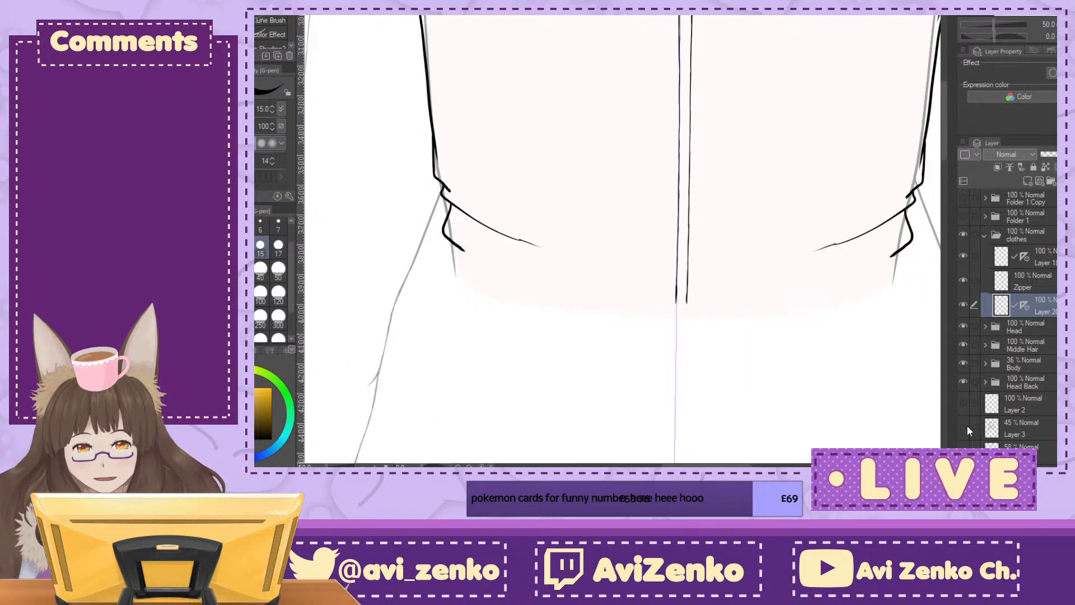
left_click_drag(470, 163, 557, 391)
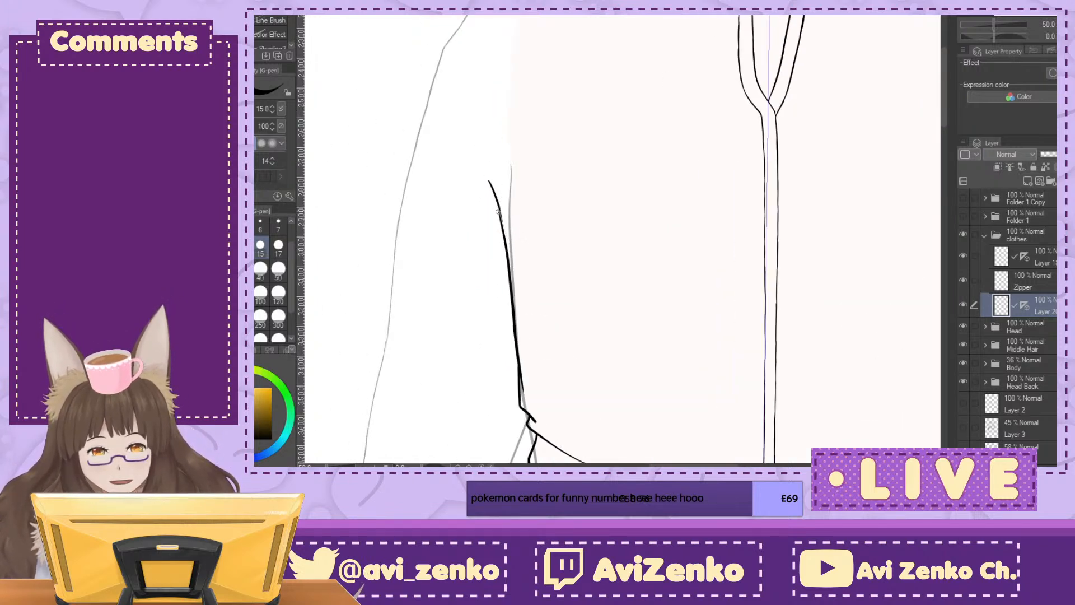
Step: Ink short mirrored fold strokes at the armpit ends of the jacket's side lines
left_click_drag(739, 268, 506, 174)
mouse_move(788, 156)
left_mouse_down()
mouse_move(899, 76)
mouse_move(870, 120)
mouse_move(855, 212)
left_mouse_up()
key("ctrl+minus")
key("ctrl+minus")
key("ctrl+minus")
key("ctrl+minus")
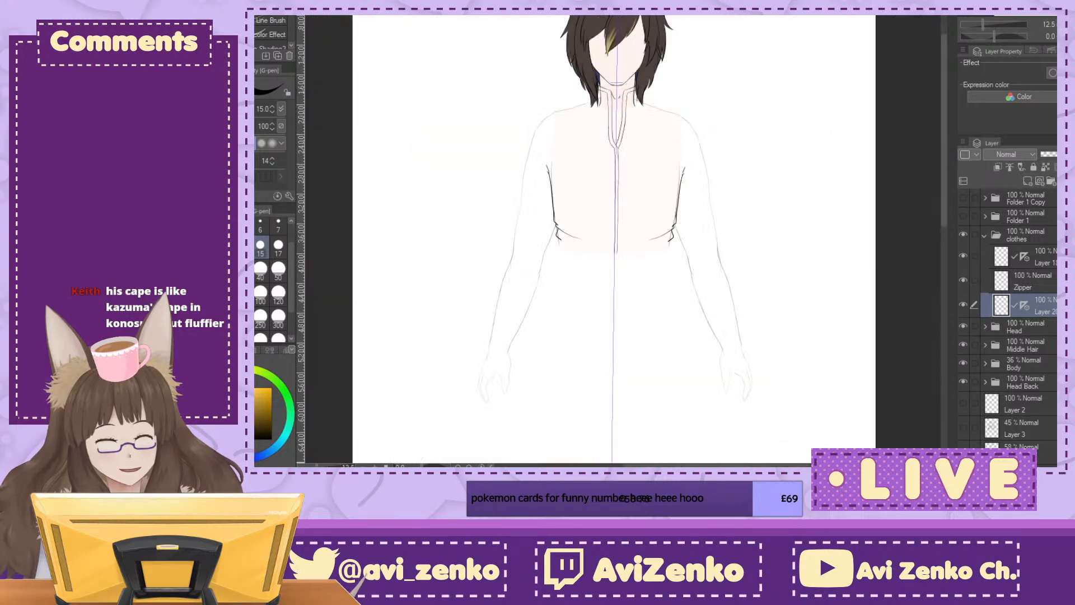
key("ctrl+plus")
key("ctrl+plus")
key("ctrl+plus")
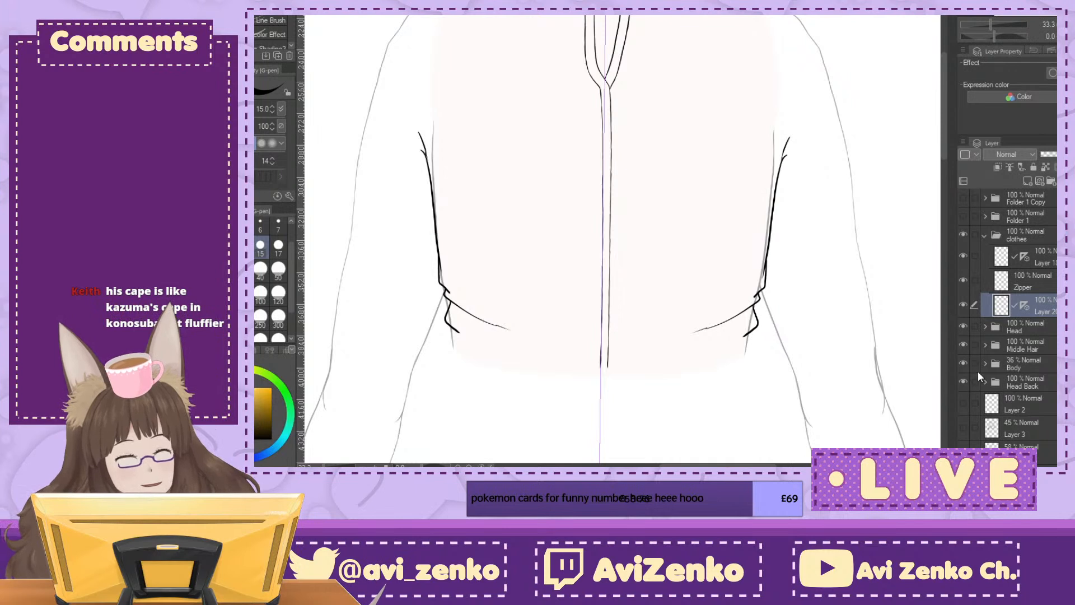
Step: Expand the Body folder, raise its opacity to 100%, and hide the clothes folder
left_click(962, 363)
left_click(963, 363)
left_click(1010, 362)
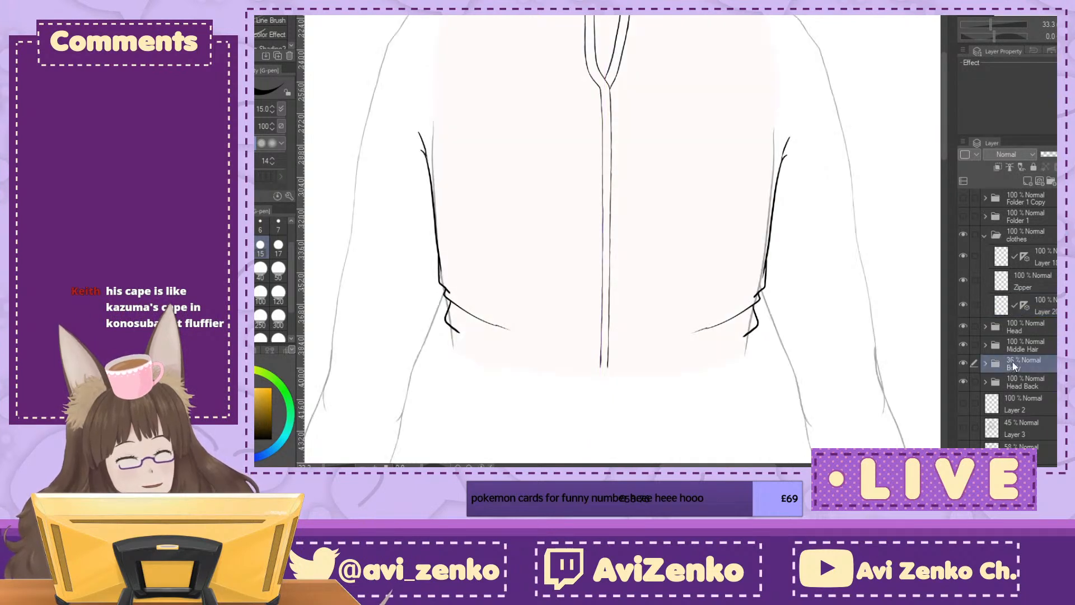
left_click(985, 363)
scroll(1008, 325, "down", 5)
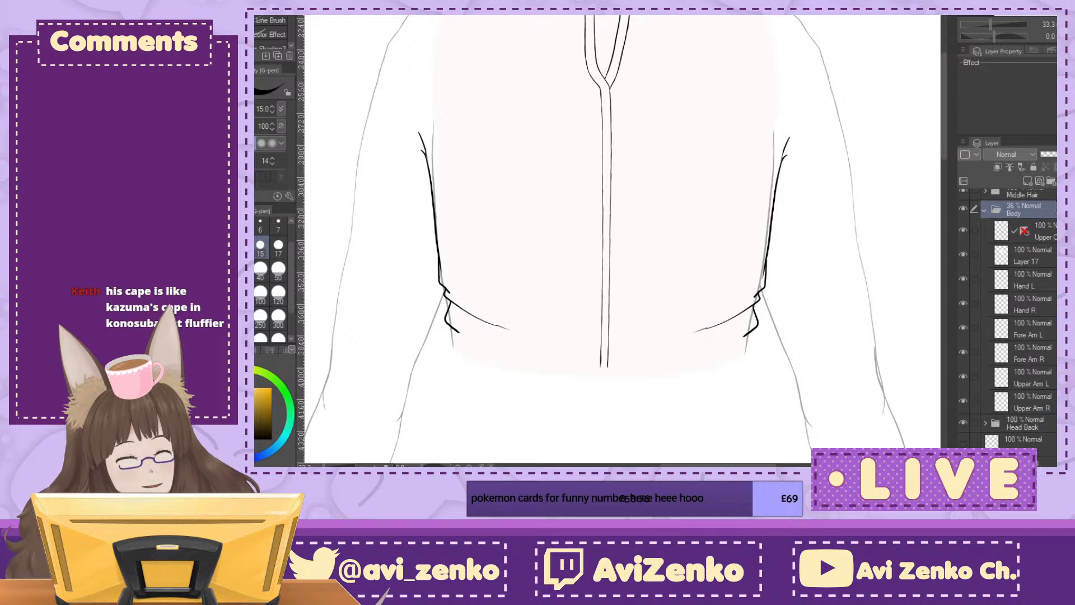
left_click(1055, 154)
scroll(1033, 237, "up", 2)
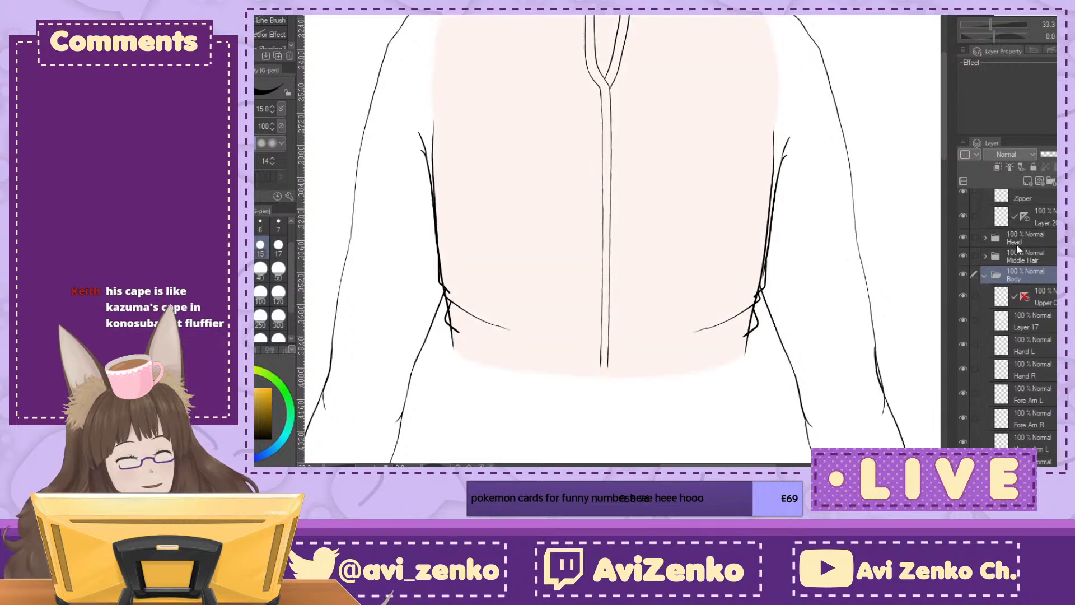
scroll(1031, 263, "up", 2)
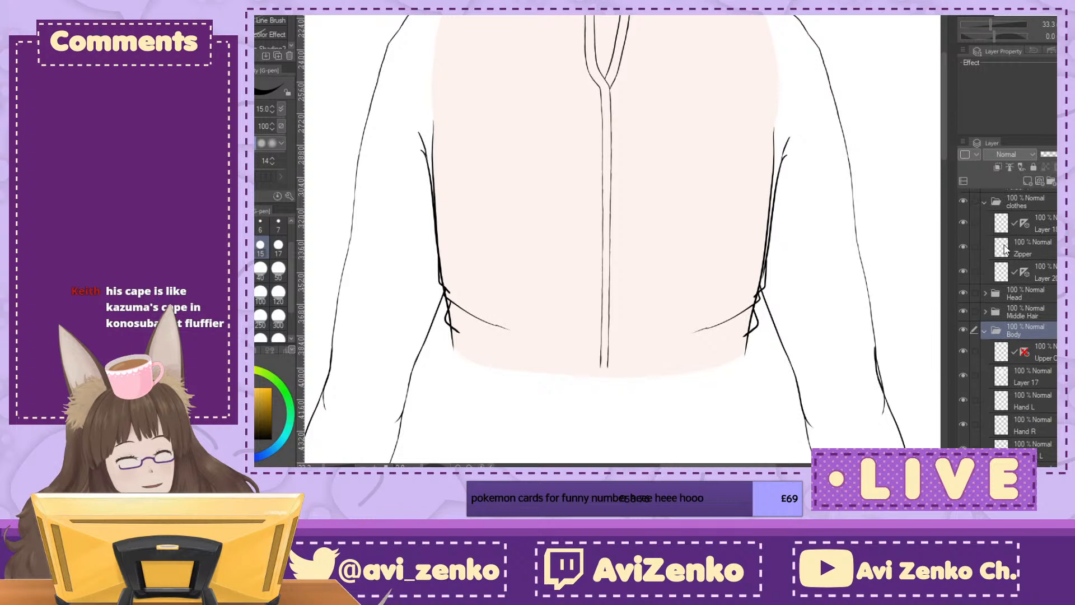
left_click(964, 201)
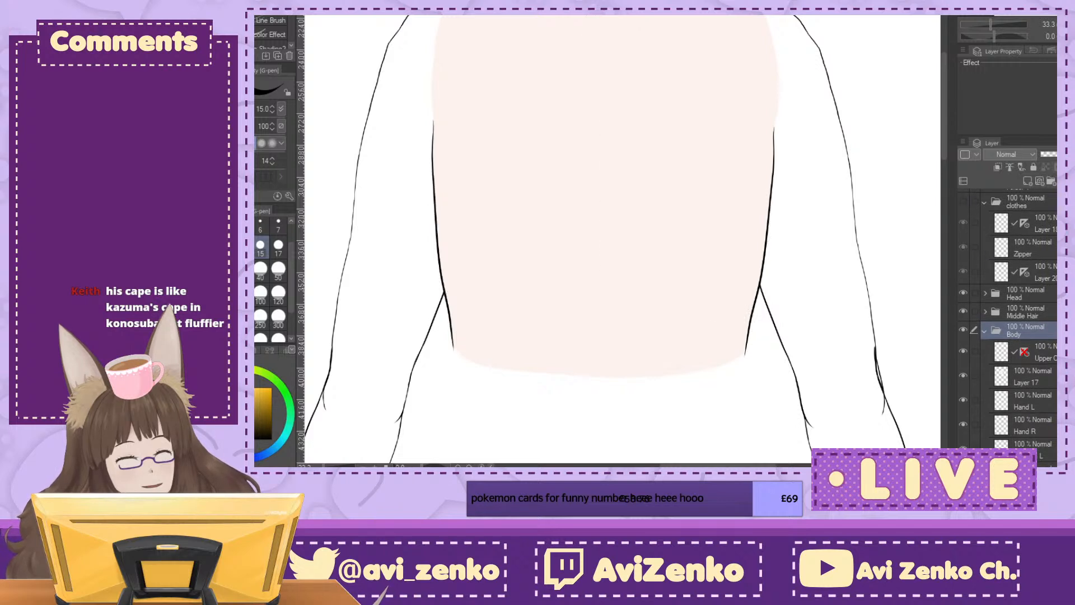
Step: Lasso the torso's left side line on the topmost layer of the Body folder, move it slightly inward, and deselect
scroll(1031, 330, "down", 1)
left_click(1036, 326)
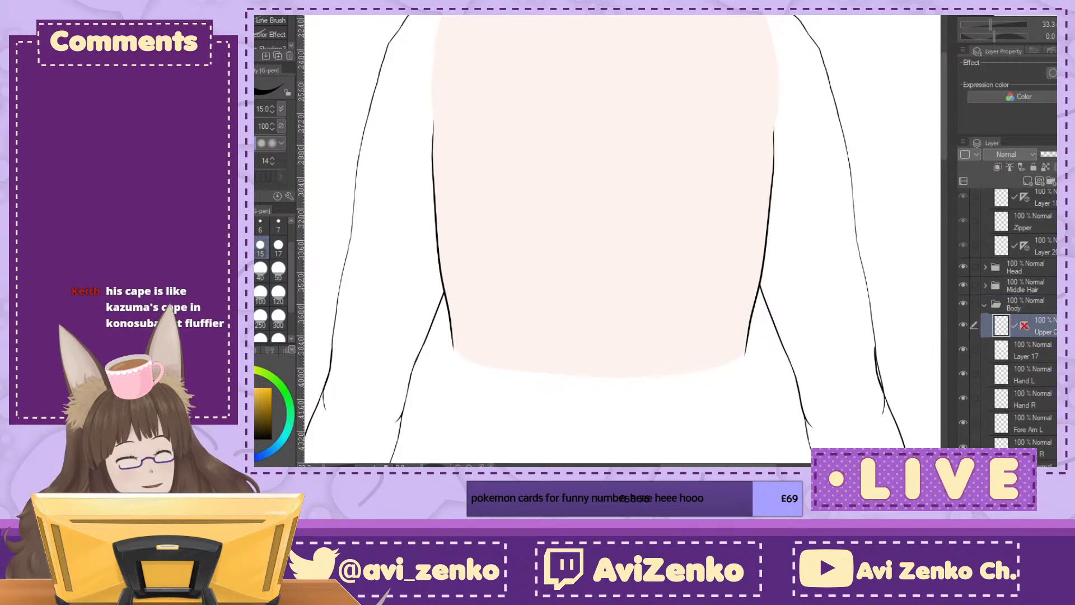
key("m")
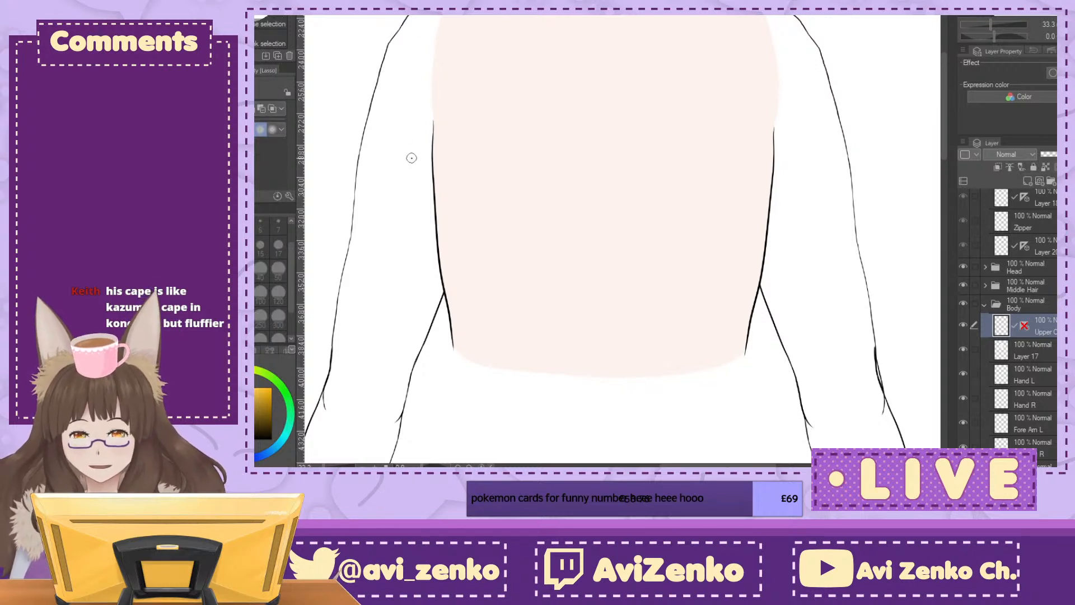
mouse_move(427, 76)
left_mouse_down()
mouse_move(448, 359)
mouse_move(480, 352)
mouse_move(448, 116)
mouse_move(426, 74)
left_mouse_up()
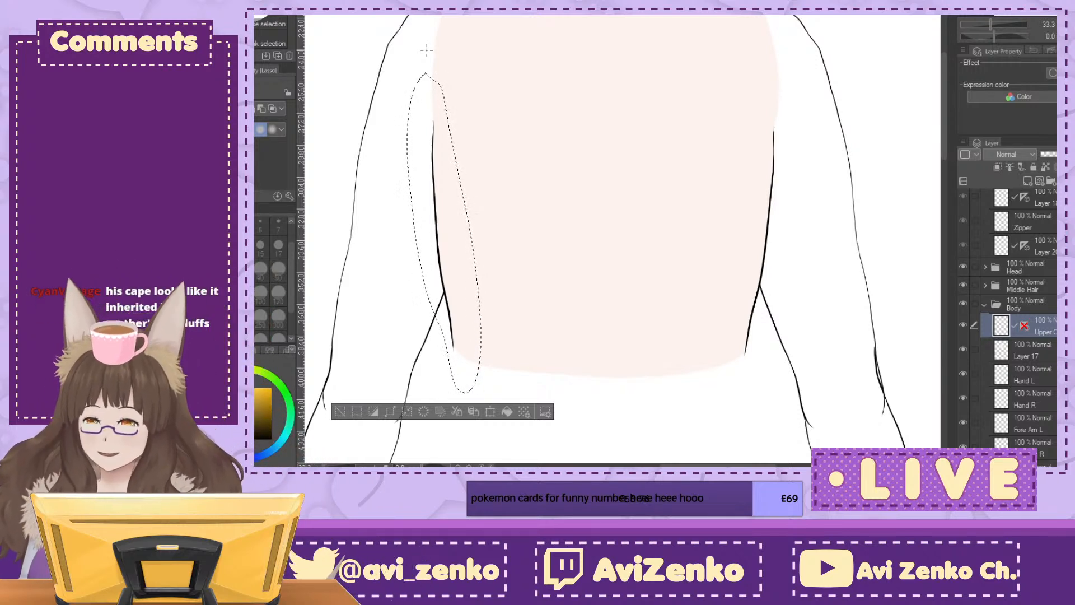
key("ctrl+t")
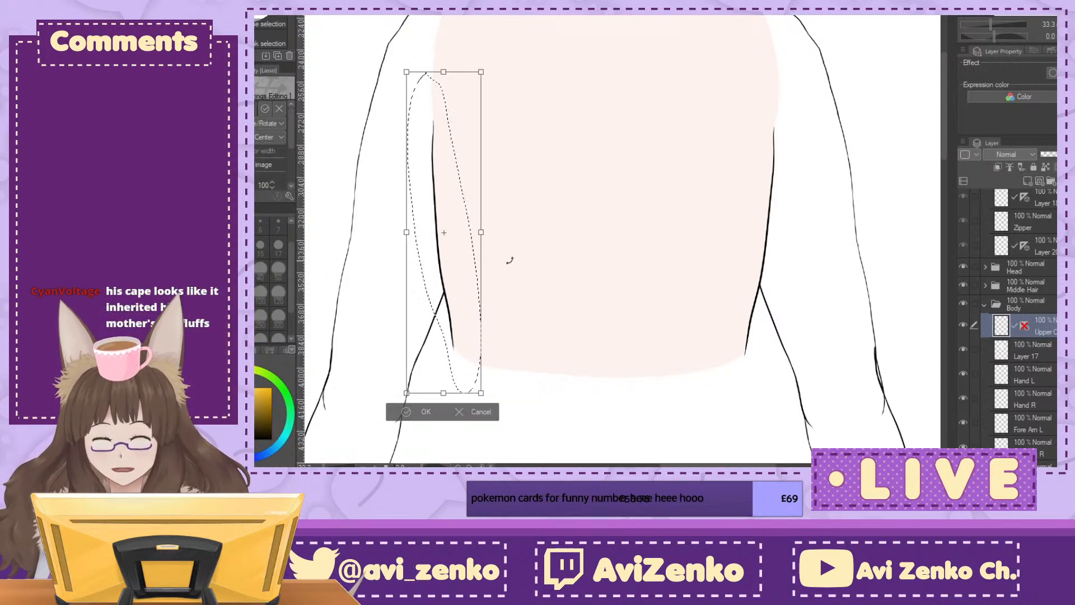
key("Right")
key("Right")
key("Right")
key("Right")
key("Right")
key("Right")
key("Right")
key("Right")
key("Right")
key("Right")
key("Right")
key("Right")
key("Right")
key("Right")
key("Right")
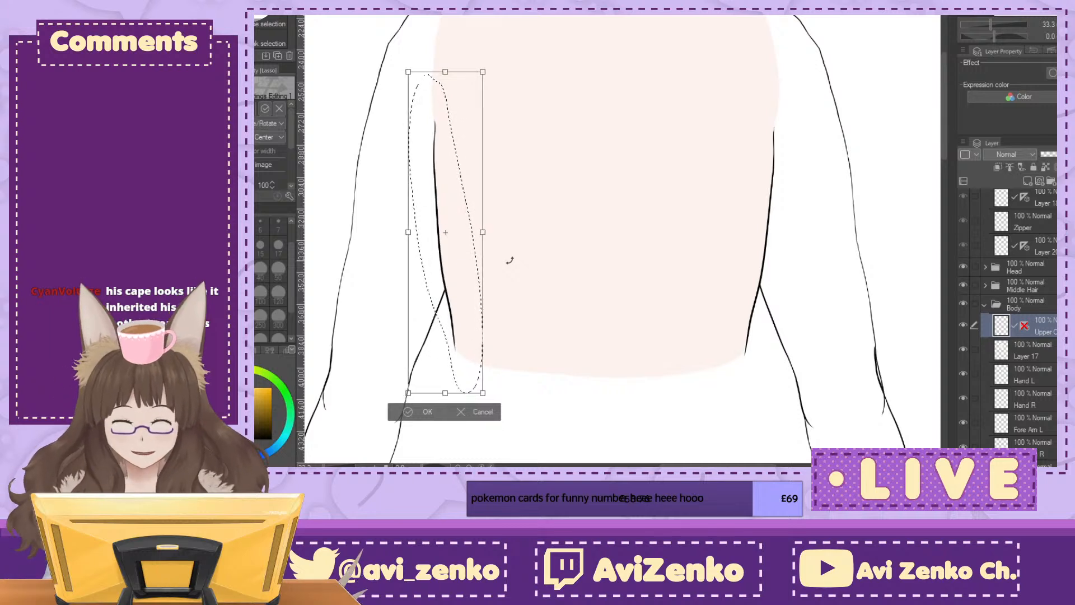
key("Right")
key("Right")
key("Right")
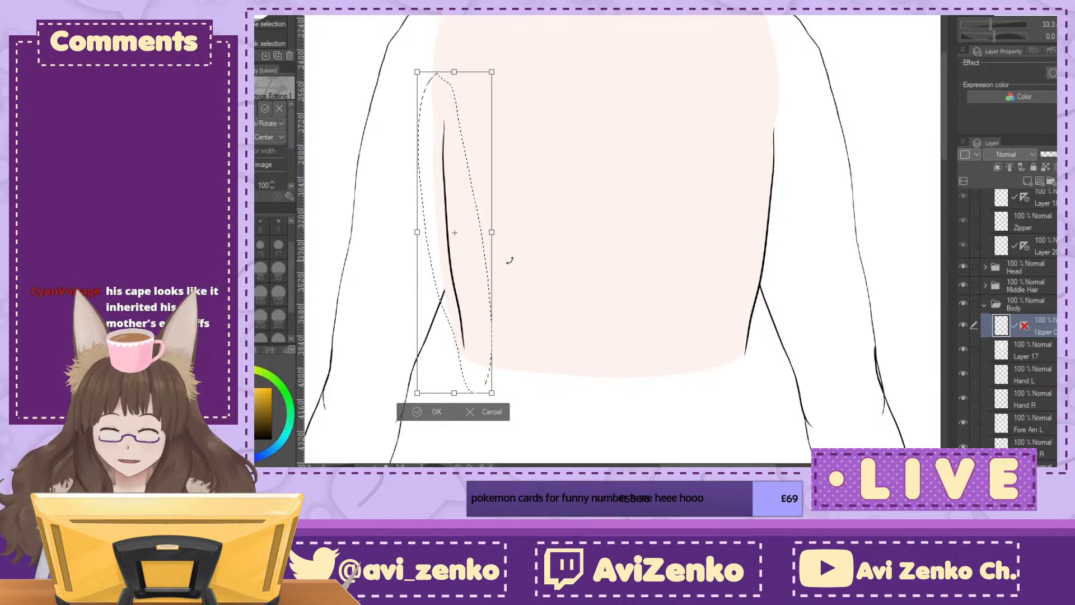
left_click(421, 413)
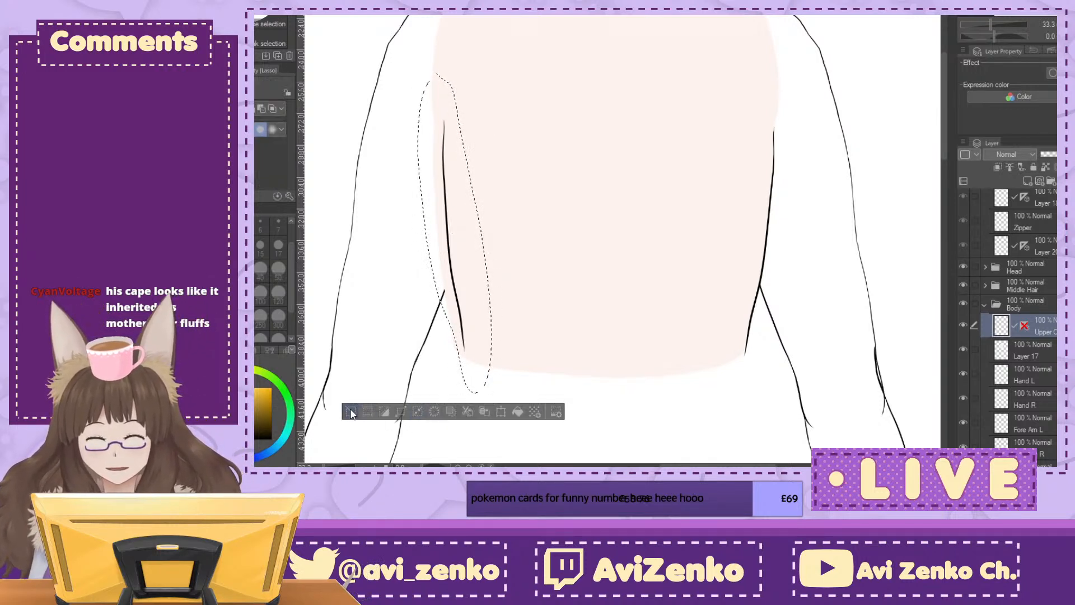
left_click(352, 413)
Step: Lasso the torso's right side line, move it inward to match the left one, and deselect
mouse_move(764, 110)
left_mouse_down()
mouse_move(771, 298)
mouse_move(784, 96)
left_mouse_up()
key("ctrl+t")
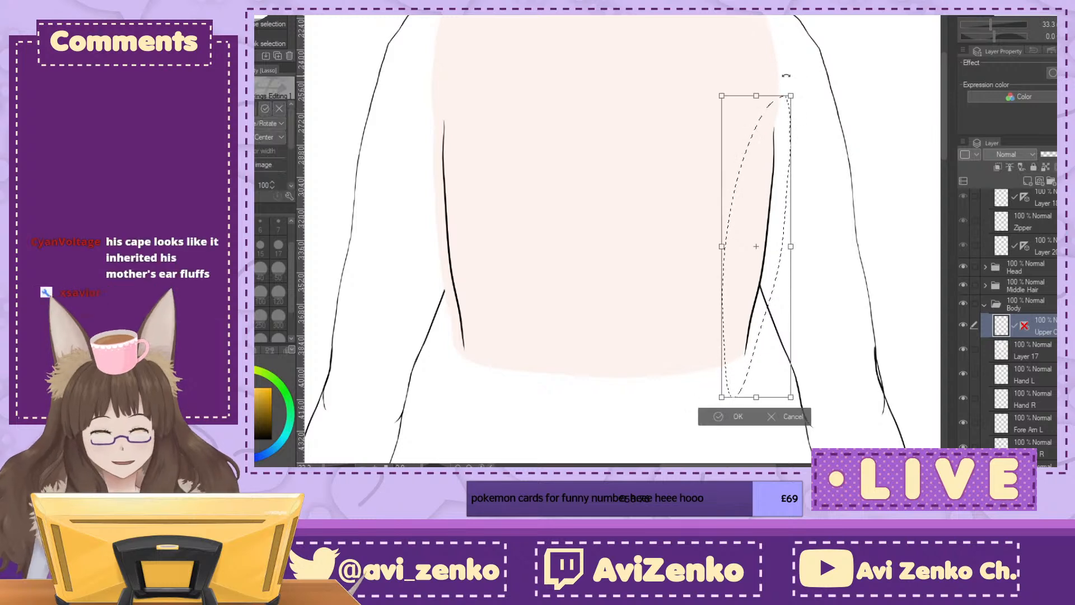
key("Left")
key("Left")
key("Left")
key("Left")
key("Left")
key("Left")
key("Left")
key("Left")
key("Left")
key("Left")
key("Left")
key("Left")
key("Left")
key("Left")
key("Left")
key("Left")
key("Left")
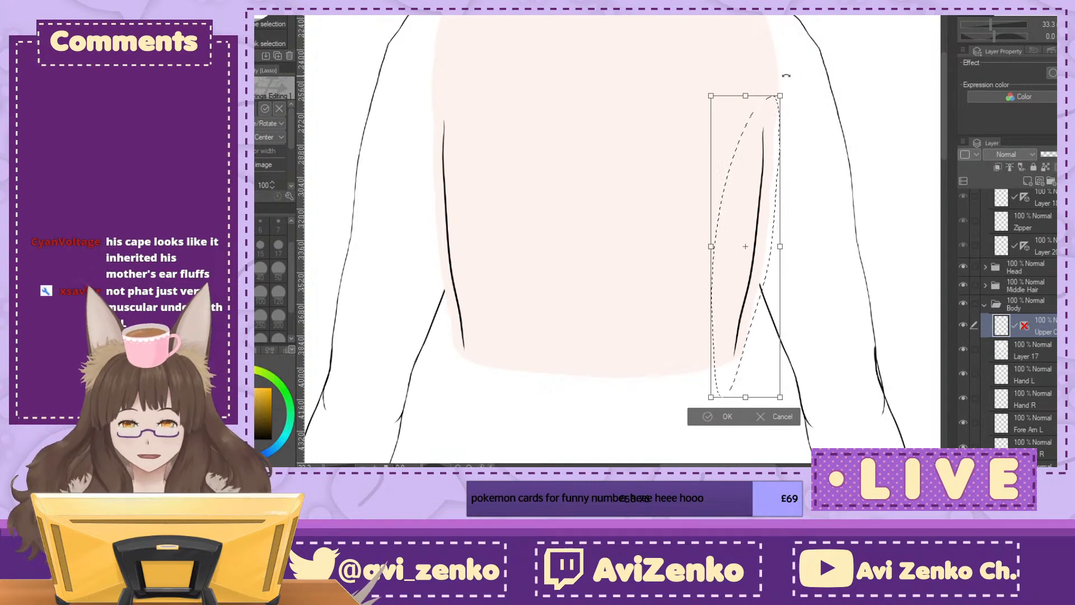
left_click(708, 417)
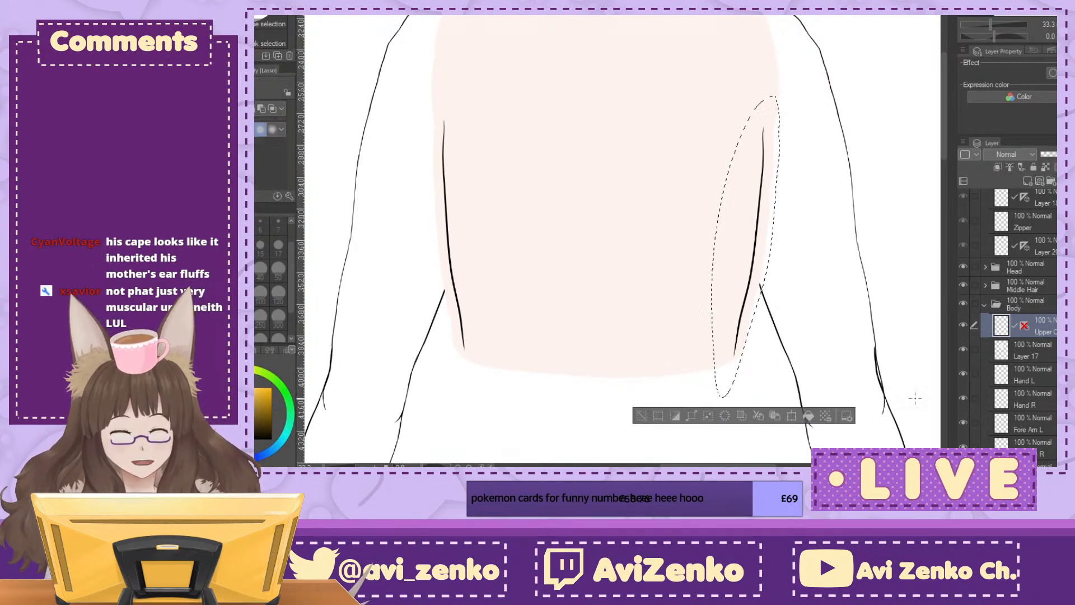
left_click(646, 409)
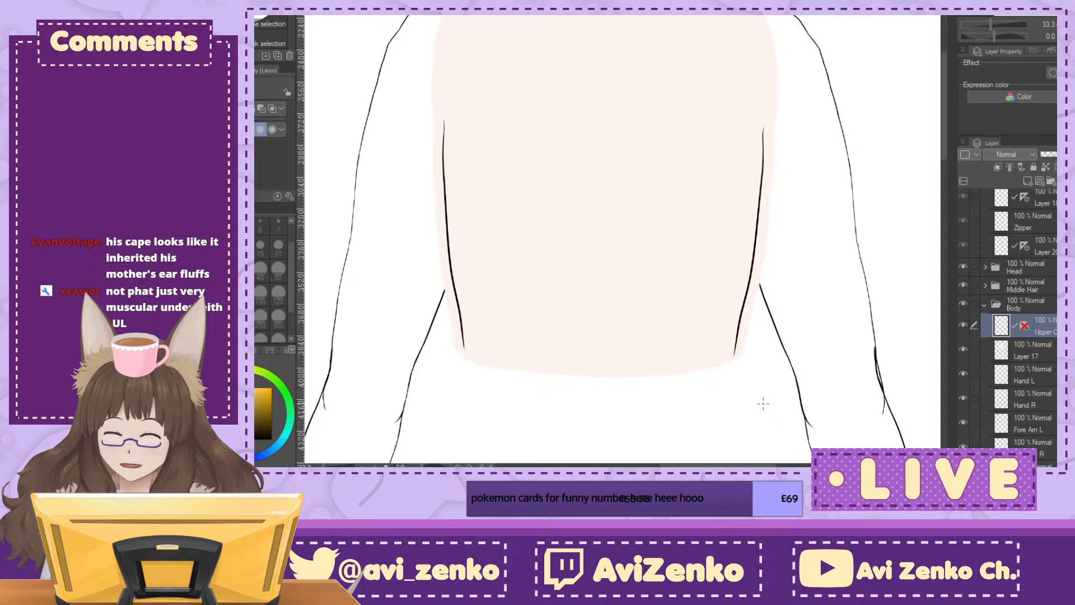
Step: Hide the skin colour on Layer 17 to examine the body's line art on its own
key("ctrl+minus")
key("ctrl+minus")
key("ctrl+minus")
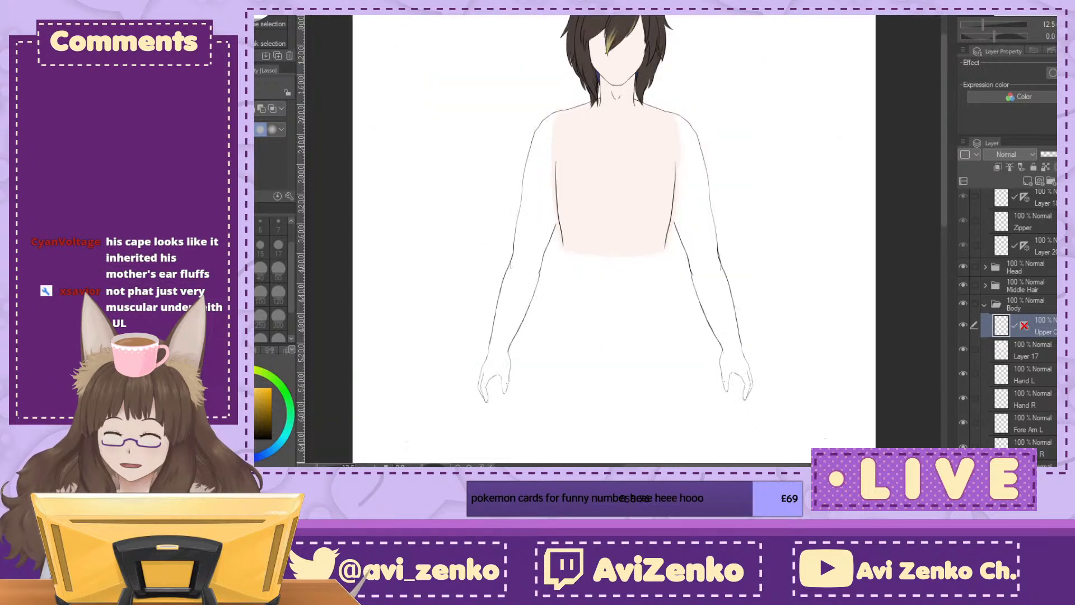
left_click(962, 348)
left_click(962, 348)
left_click(961, 347)
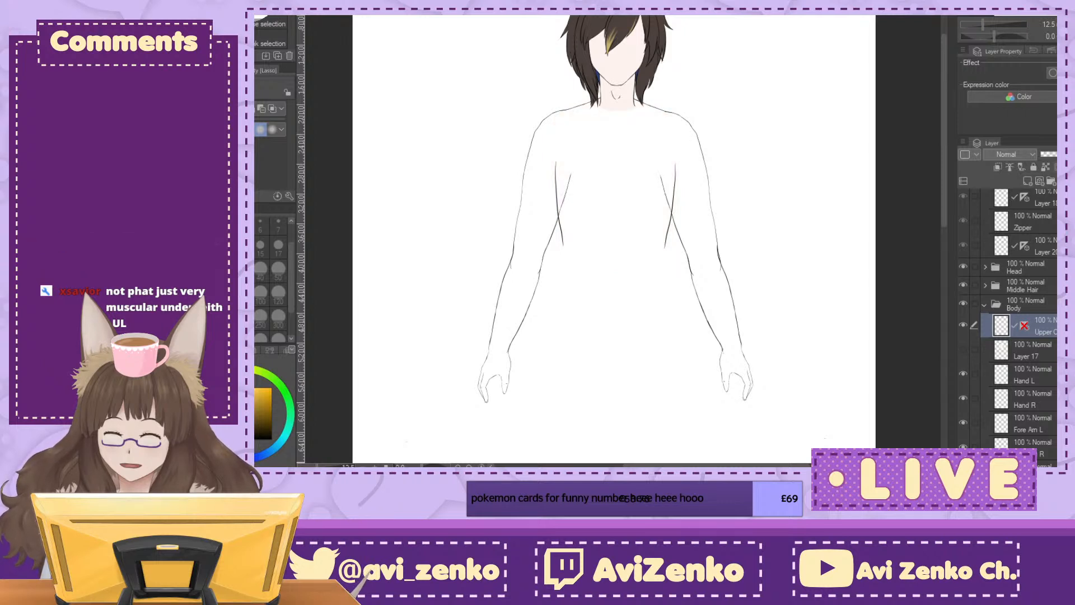
scroll(1007, 325, "down", 2)
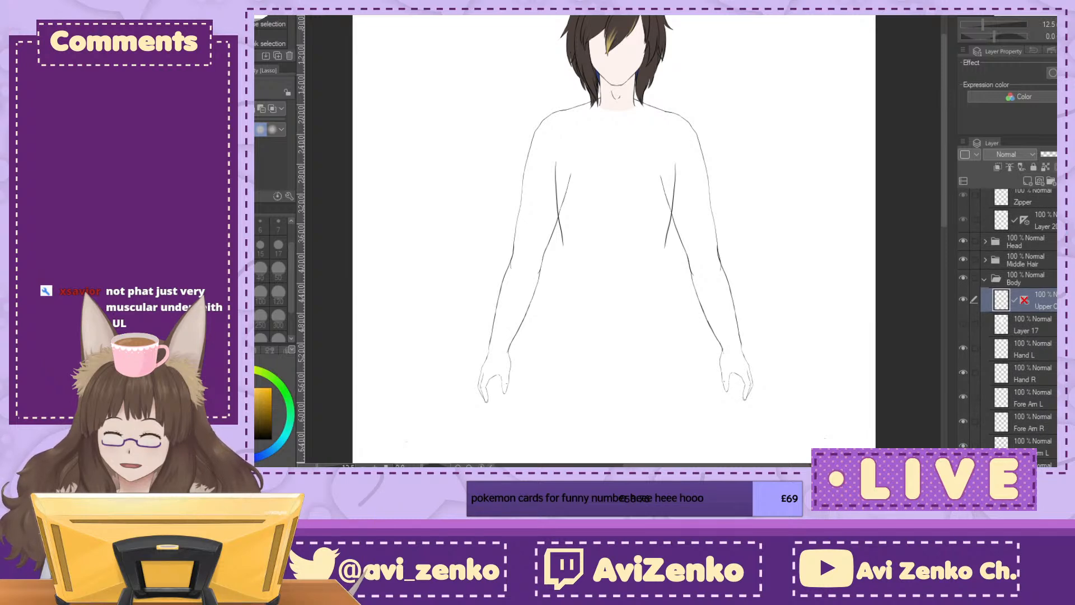
Step: Lasso the torso's left side line again, fine-tune its position with a transform, and deselect
key("ctrl+plus")
key("ctrl+plus")
key("ctrl+plus")
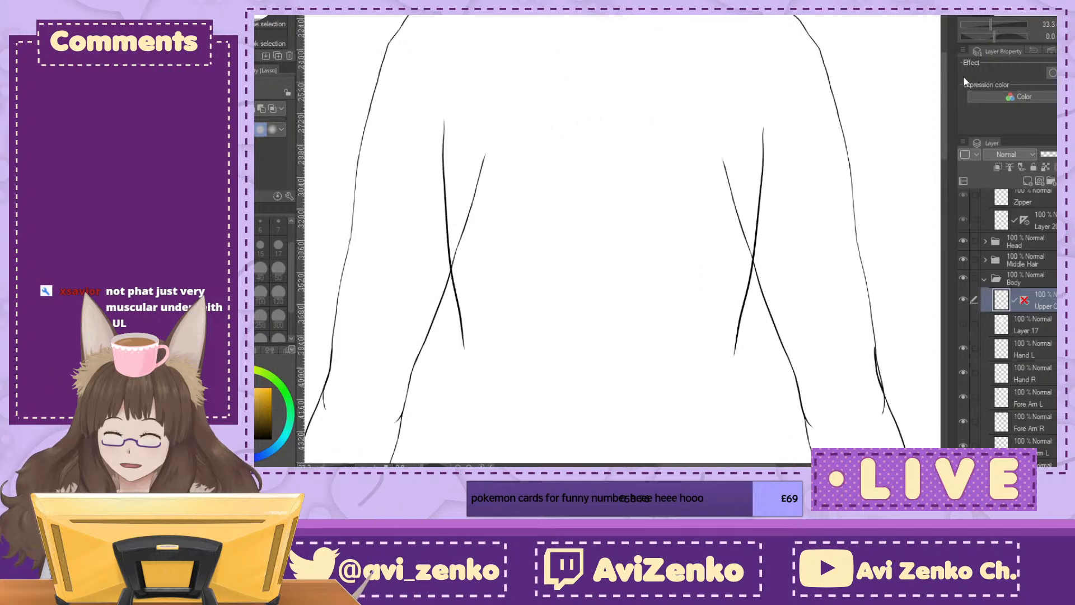
mouse_move(439, 98)
left_mouse_down()
mouse_move(428, 125)
mouse_move(468, 147)
mouse_move(449, 89)
left_mouse_up()
key("ctrl+t")
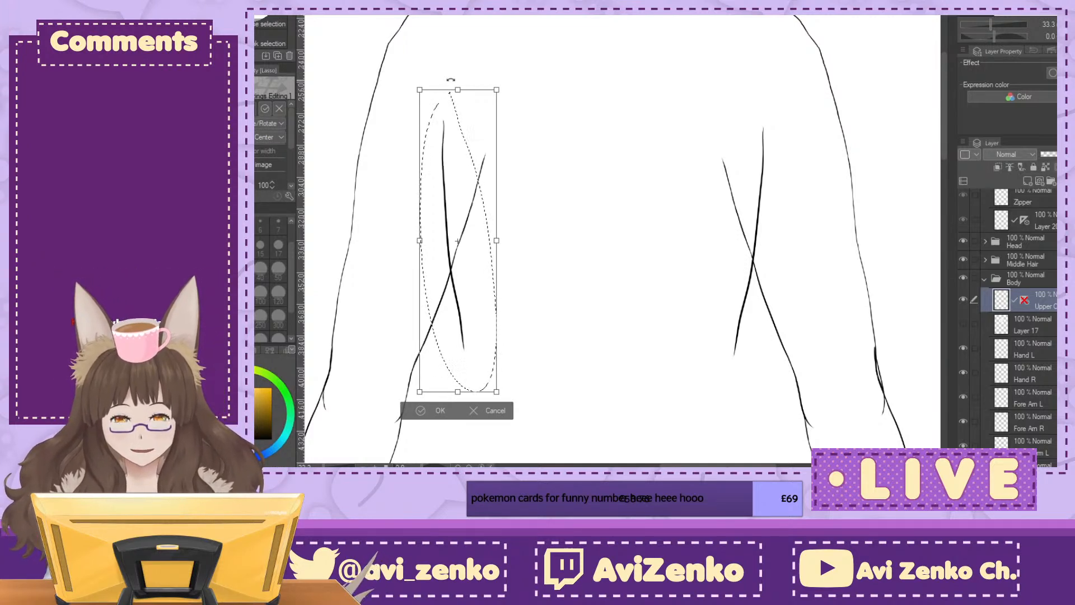
left_click(423, 410)
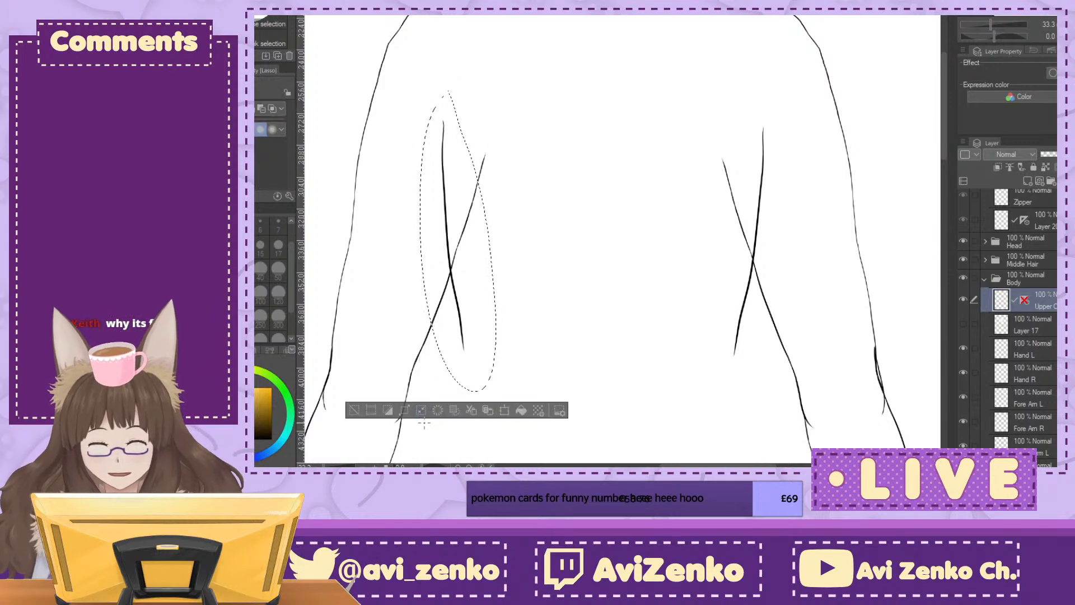
left_click(353, 411)
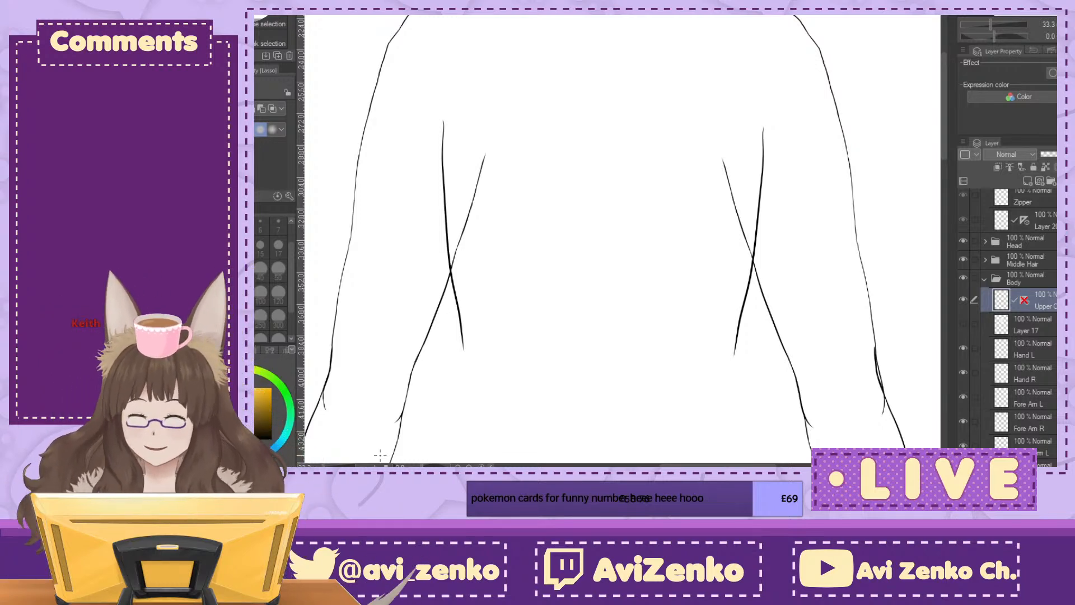
Step: Show Layer 17 and erase skin colour outside the torso's left side line with the hard eraser at size 50
left_click(963, 323)
key("e")
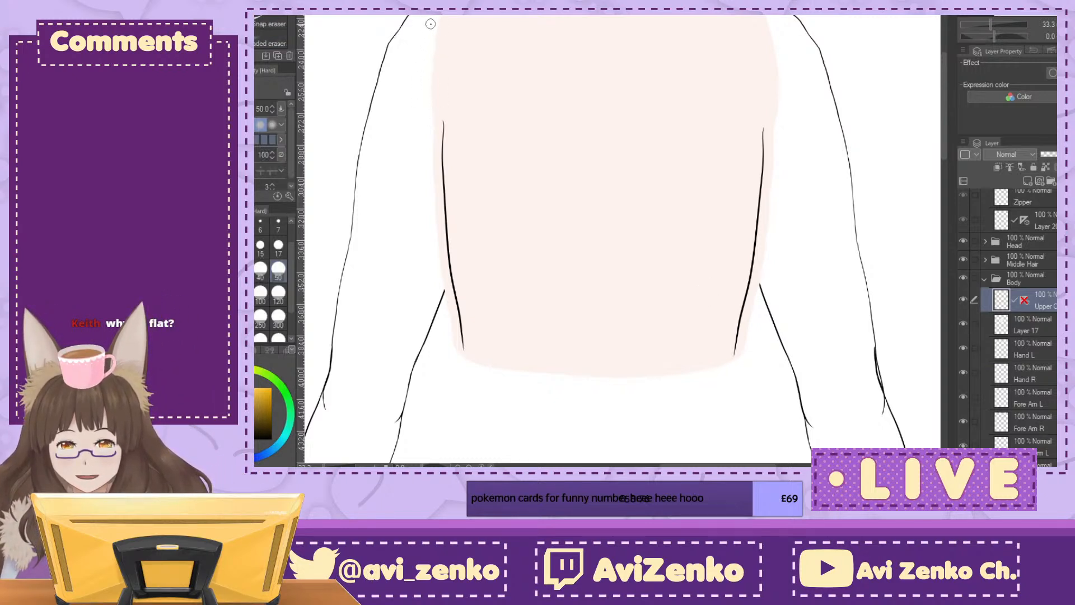
left_click(1025, 325)
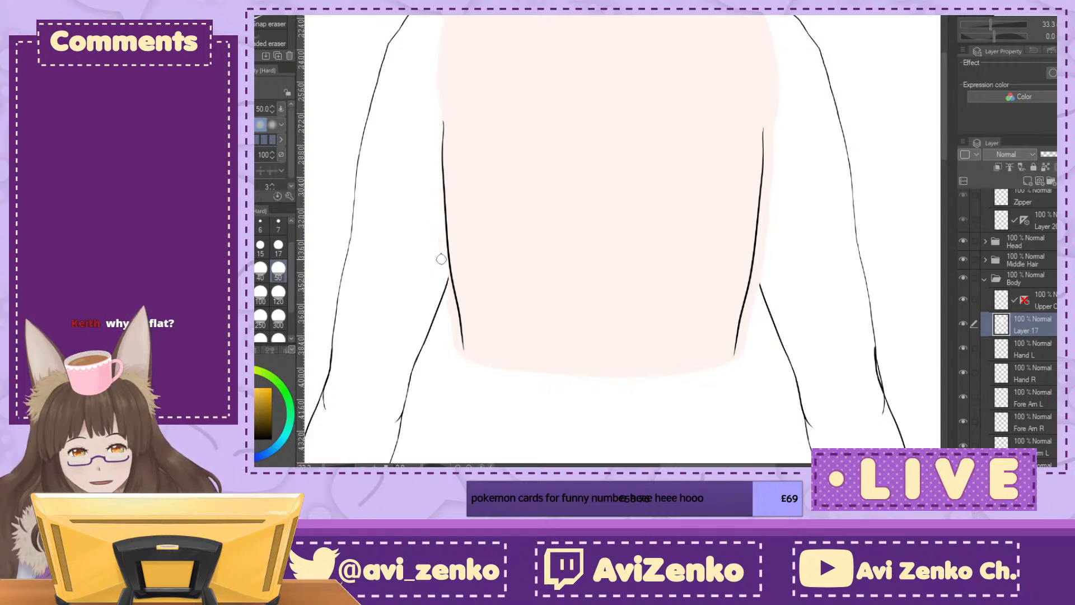
Step: Hide the white background layer so the dark blue paper forms the backdrop behind the body
scroll(1013, 314, "down", 5)
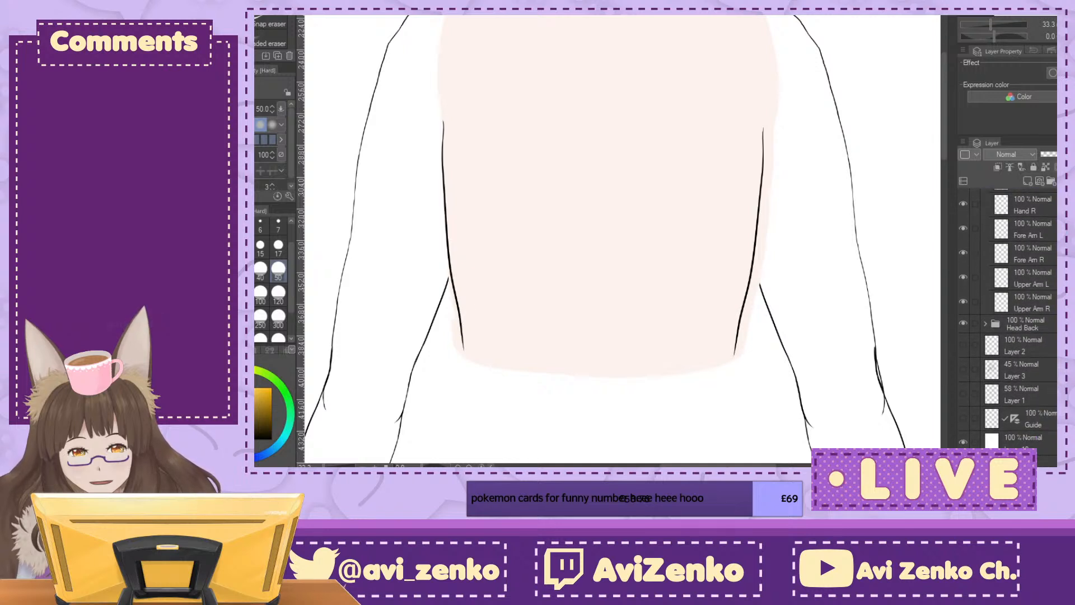
left_click(1013, 461)
left_click(963, 442)
scroll(1049, 325, "up", 2)
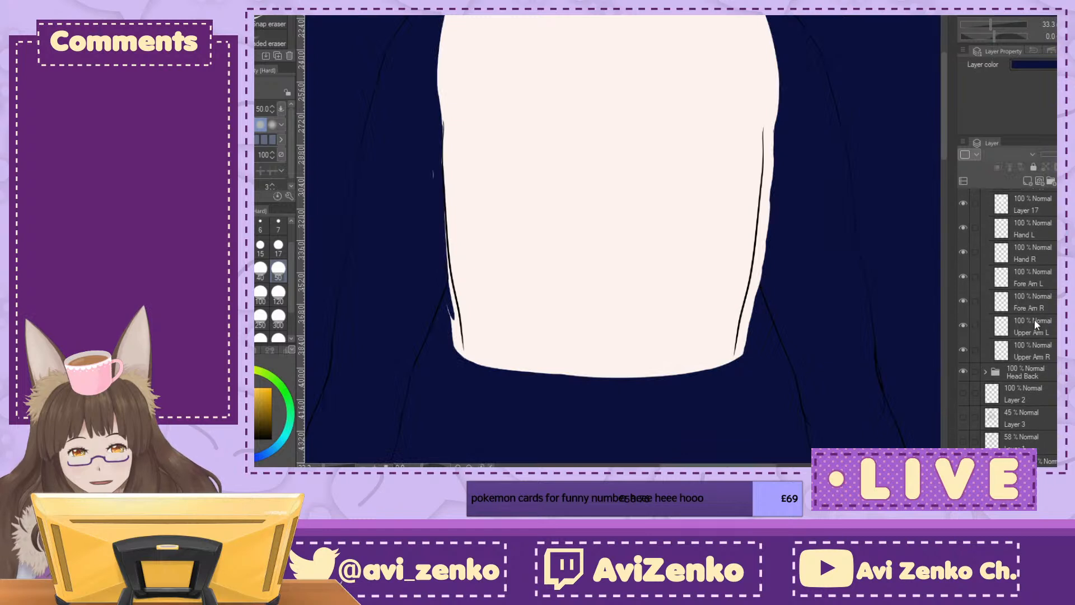
scroll(1025, 313, "up", 4)
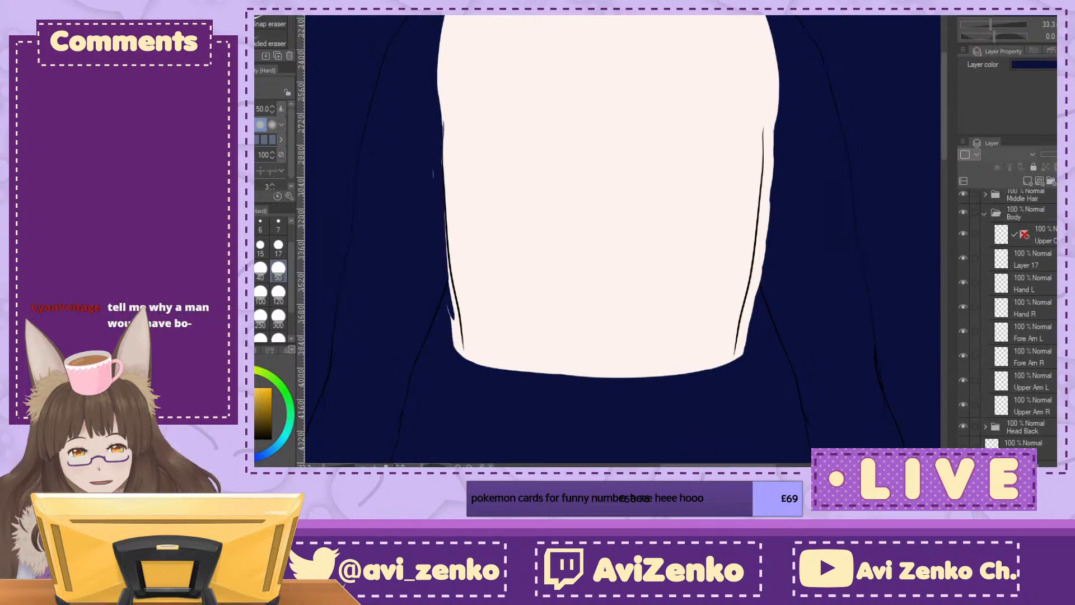
Step: On Layer 17, erase the remaining skin colour outside the torso's left and right side lines
left_click(1030, 329)
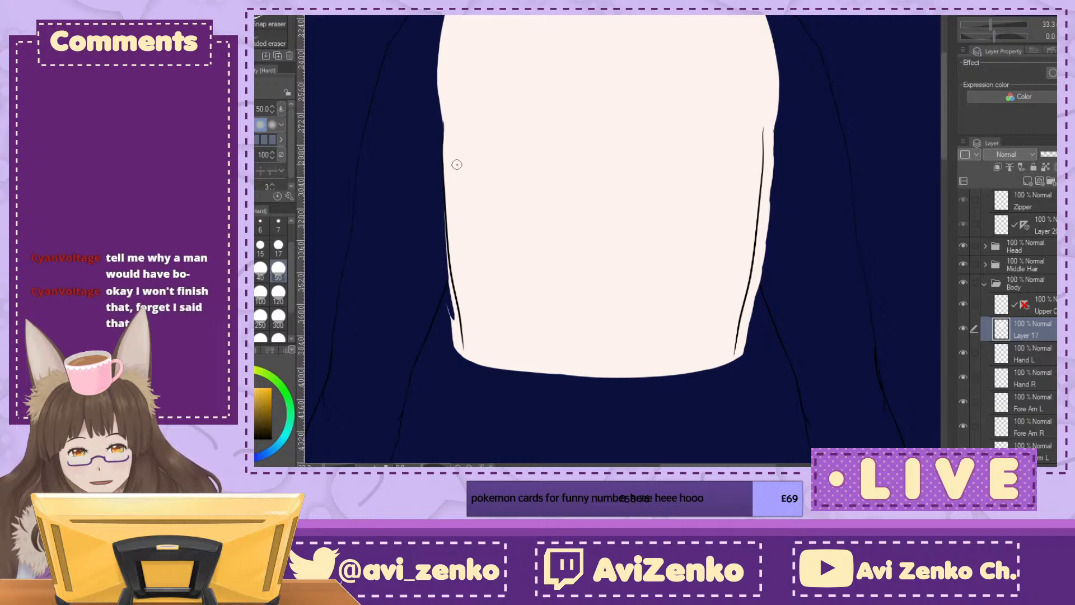
left_click_drag(445, 245, 464, 373)
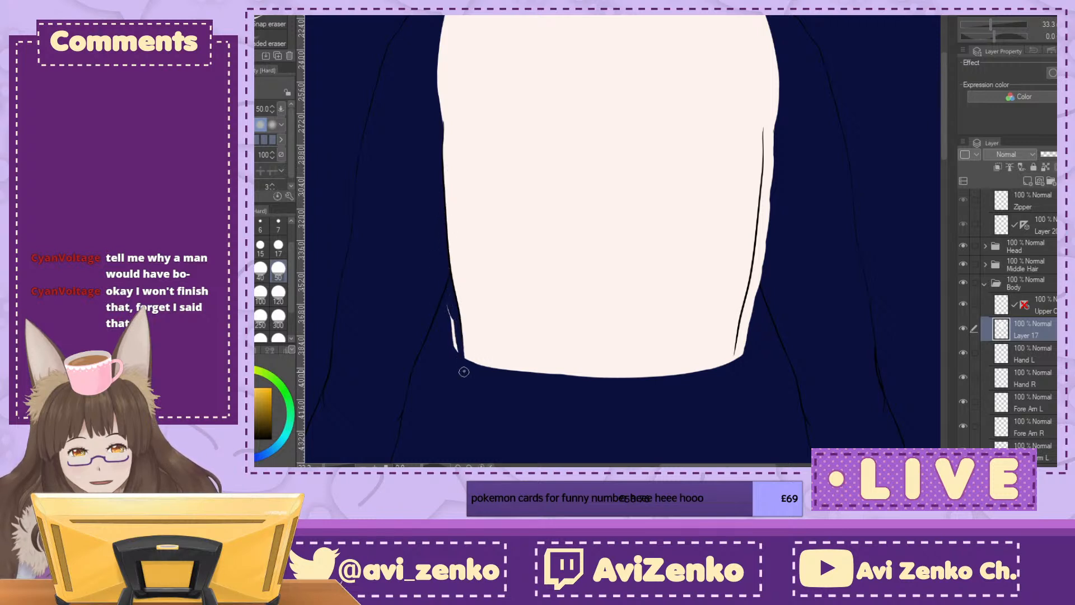
left_click_drag(449, 304, 457, 351)
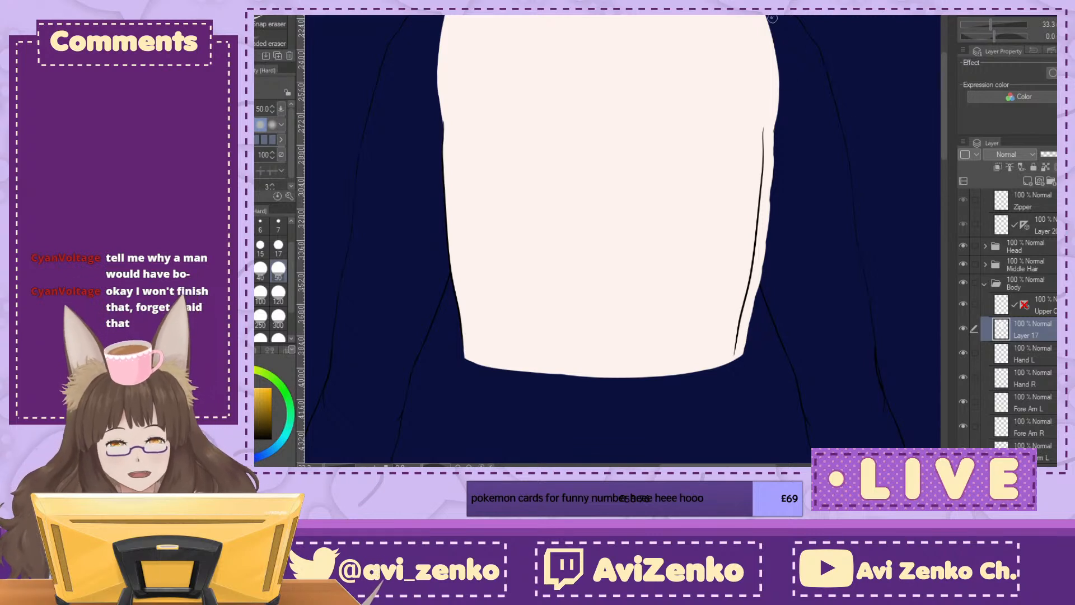
left_click_drag(771, 24, 768, 128)
left_click_drag(779, 63, 767, 141)
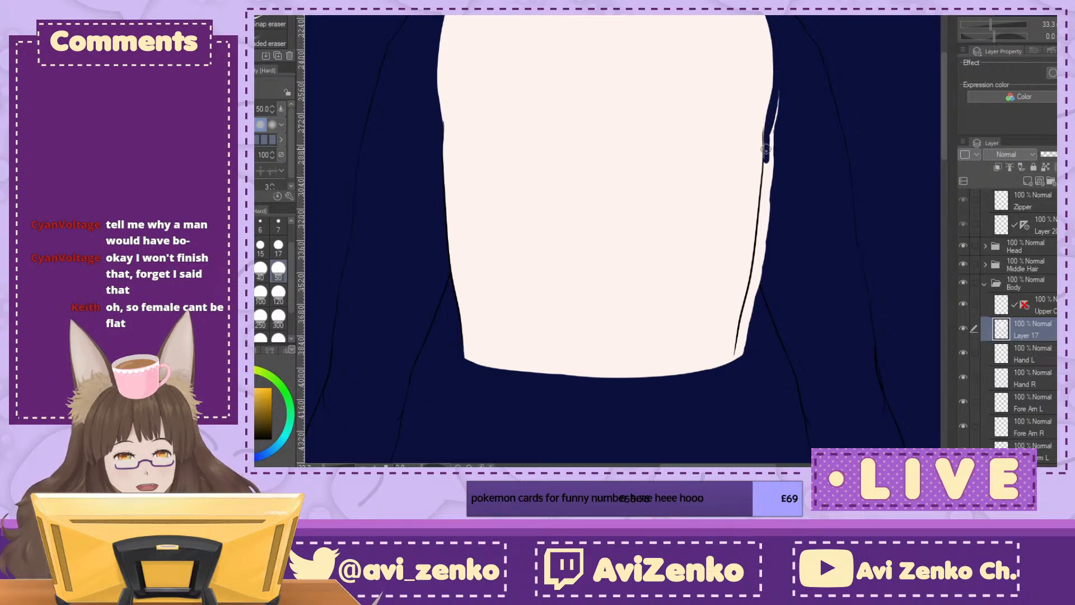
mouse_move(779, 81)
left_mouse_down()
mouse_move(766, 249)
mouse_move(738, 357)
mouse_move(751, 313)
left_mouse_up()
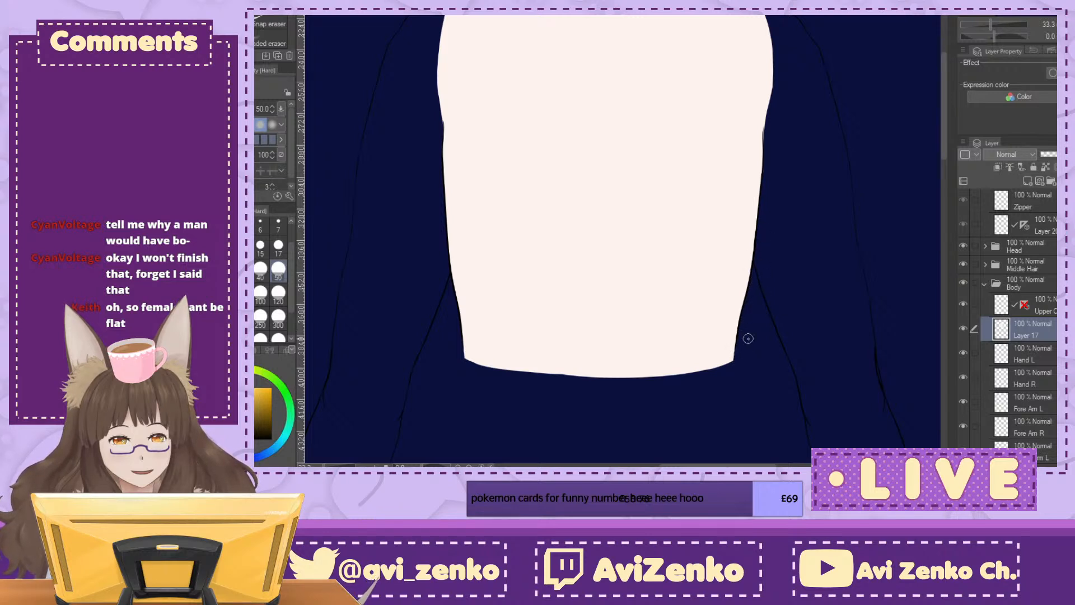
Step: Hide the dark blue paper layer so the body sits on a transparent background
left_click_drag(799, 265, 819, 352)
scroll(1013, 325, "down", 3)
scroll(1008, 336, "down", 2)
left_click(973, 437)
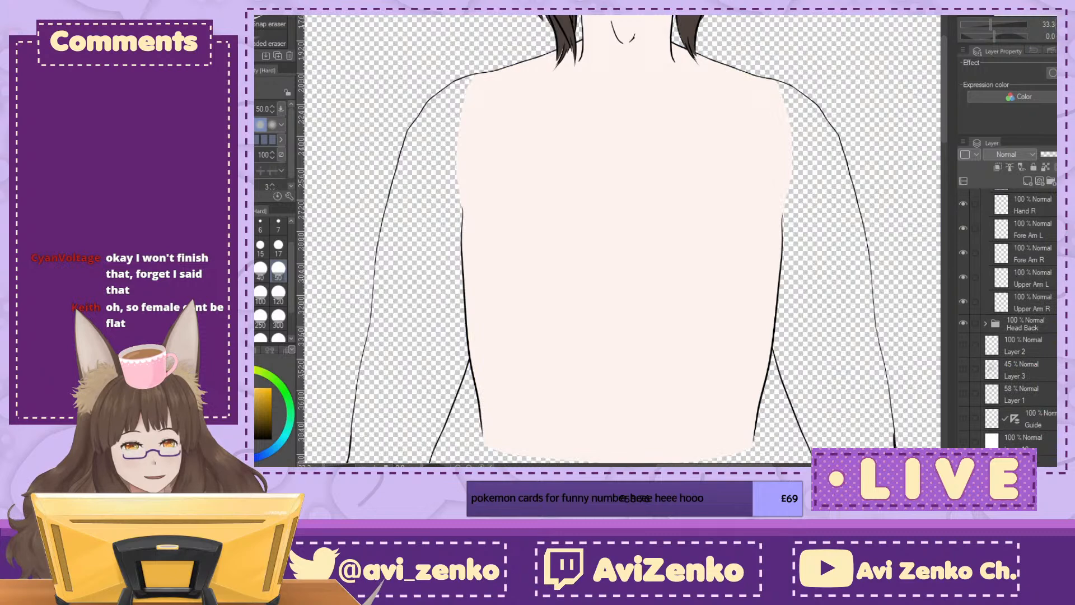
Step: Examine the slimmed torso against the shoulders, arms and hands at several zoom levels
key("ctrl+minus")
key("ctrl+minus")
key("ctrl+minus")
key("ctrl+minus")
key("ctrl+minus")
key("ctrl+plus")
key("ctrl+plus")
key("ctrl+plus")
key("ctrl+plus")
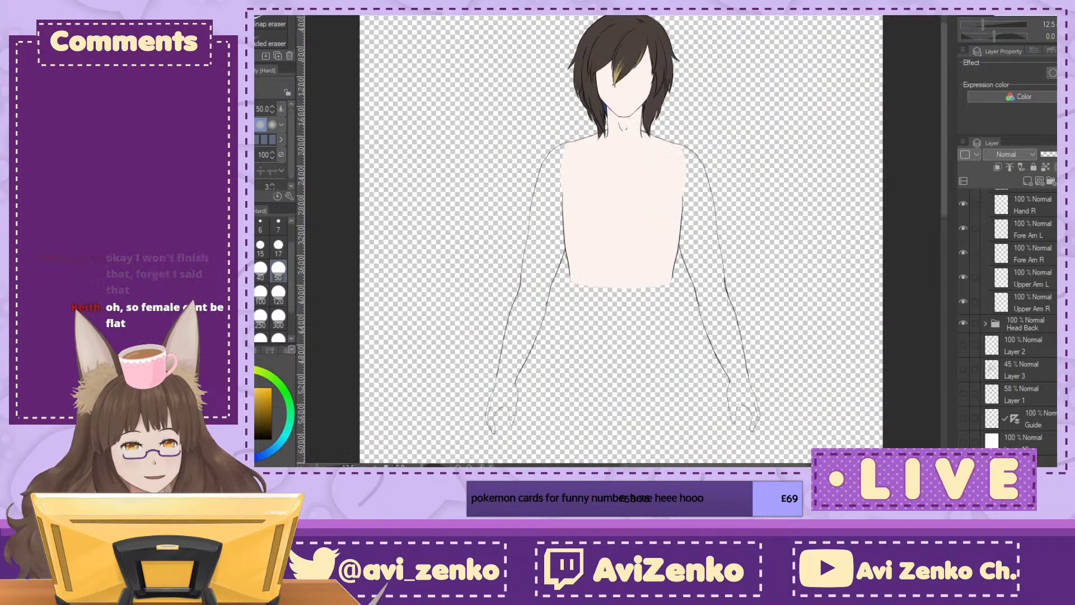
scroll(621, 240, "down", 5)
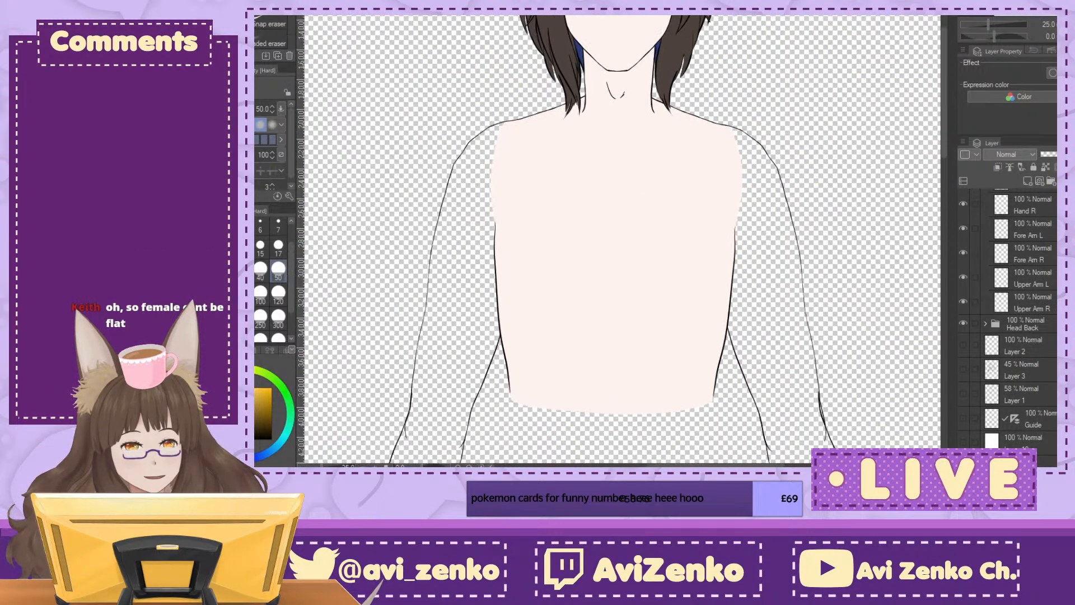
scroll(622, 241, "up", 1)
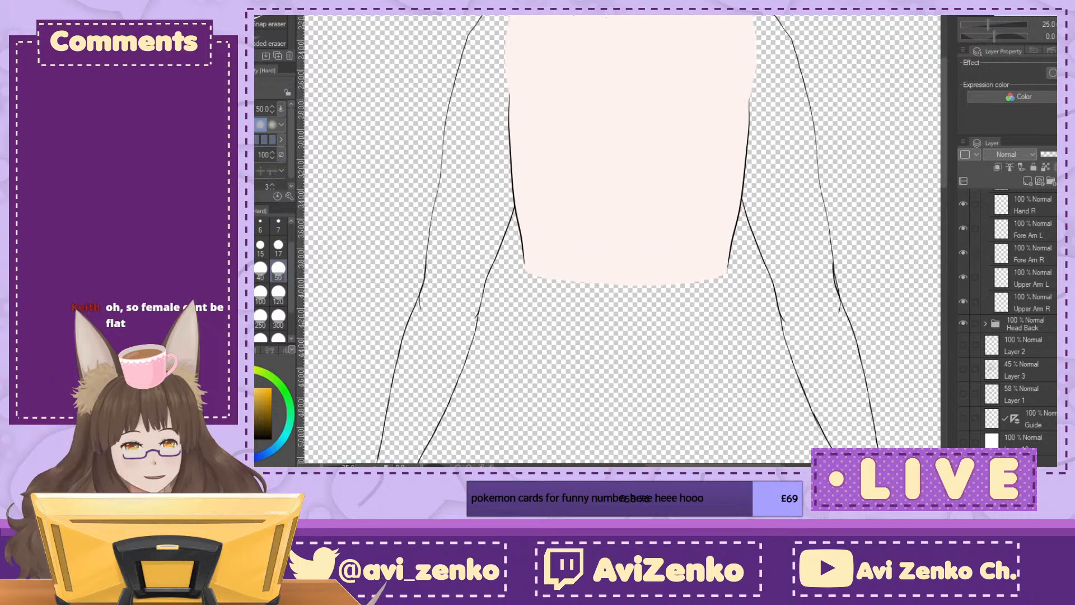
scroll(622, 241, "down", 8)
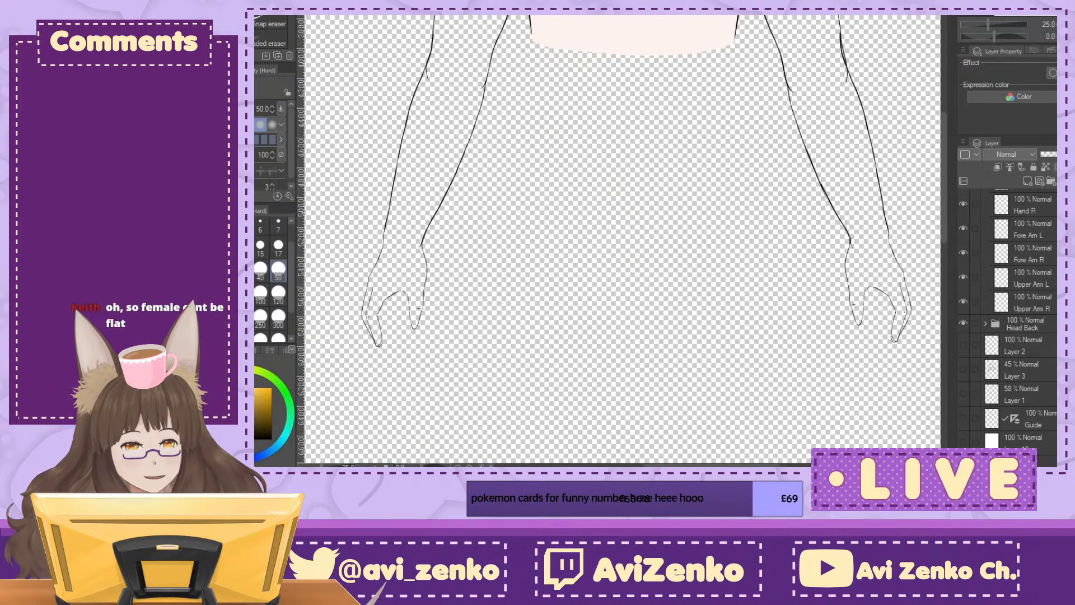
scroll(621, 241, "up", 13)
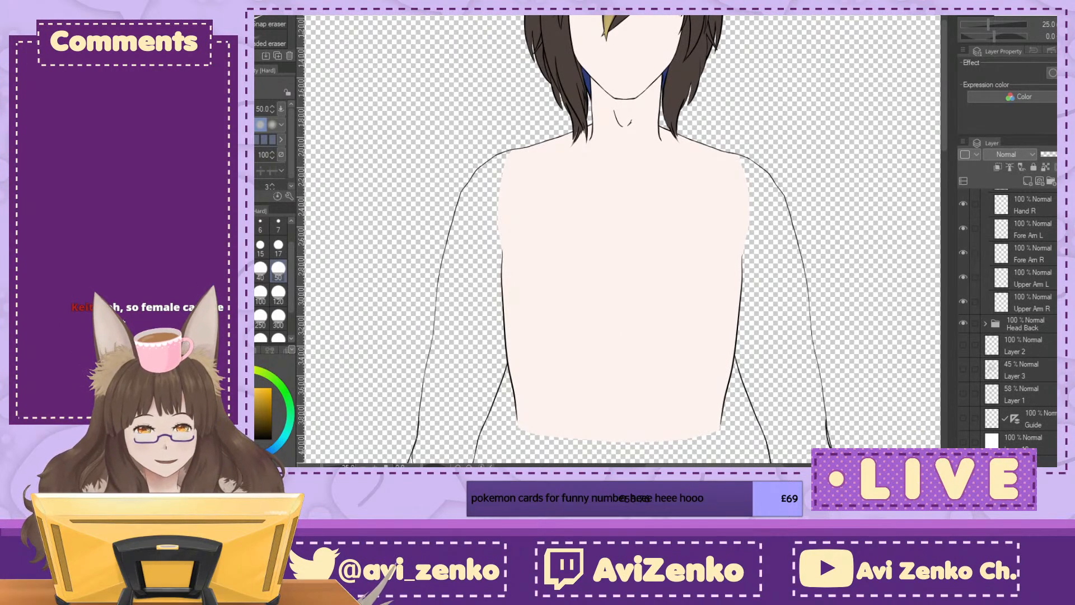
Step: Show the clothes folder and disable the symmetry ruler on the line art layer beneath Zipper
scroll(1007, 324, "up", 6)
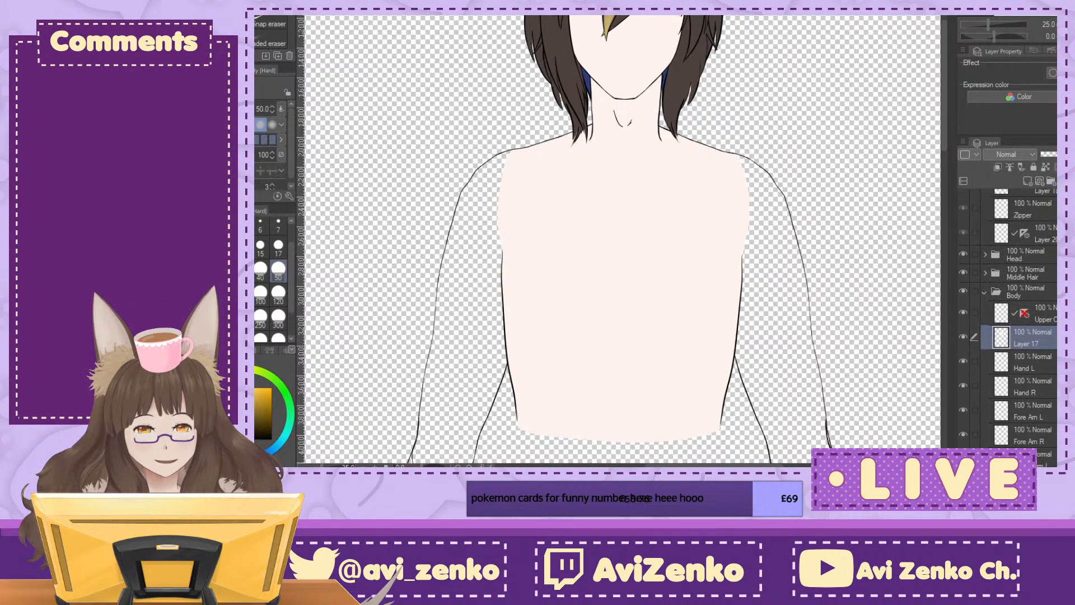
scroll(1052, 260, "up", 3)
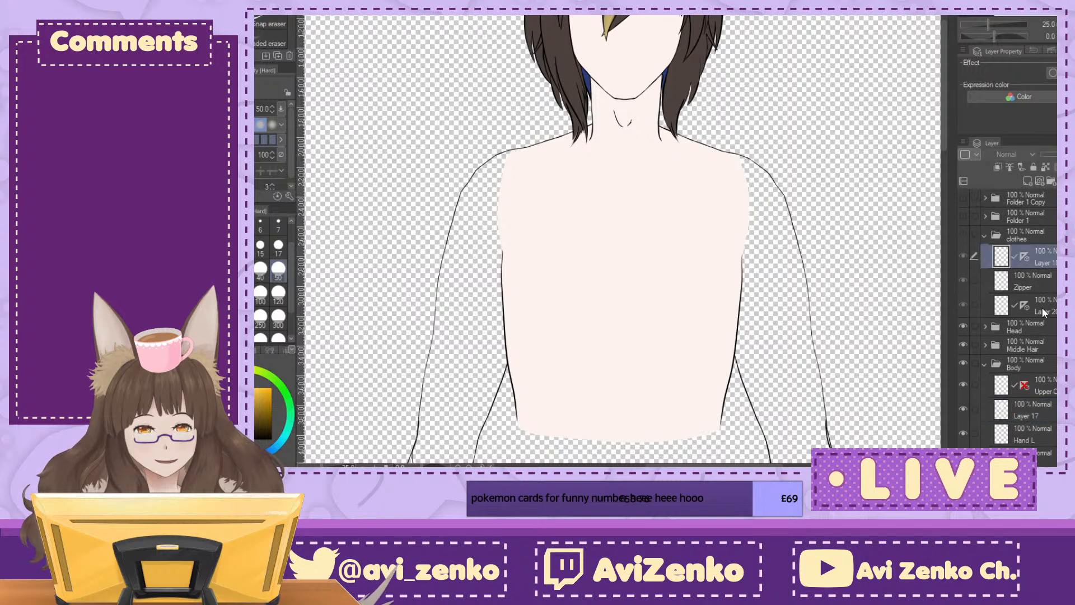
left_click(984, 309)
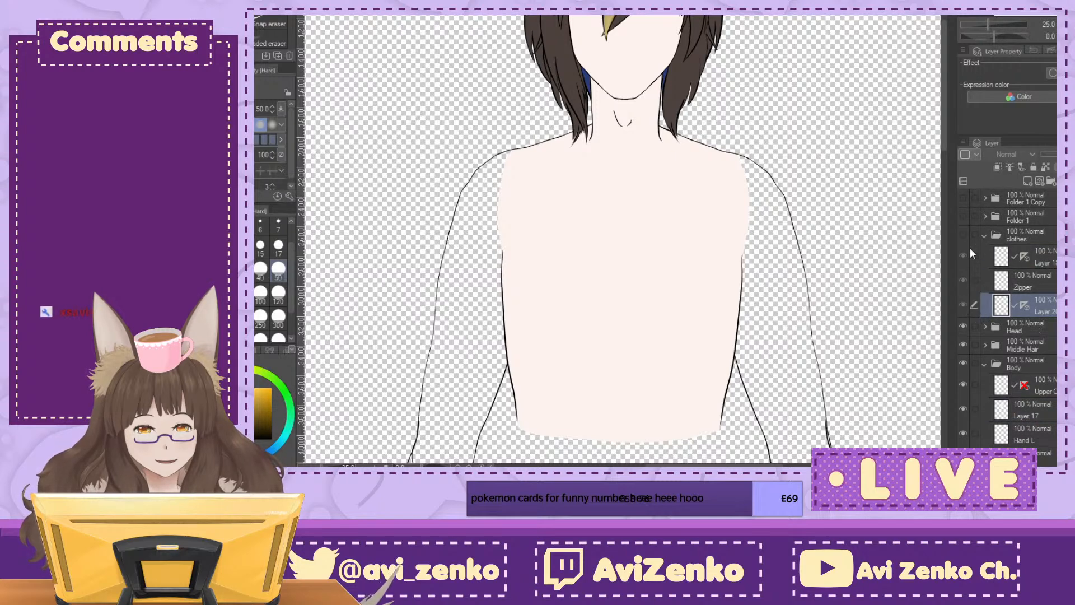
left_click(963, 233)
mouse_move(624, 359)
left_mouse_down()
mouse_move(616, 176)
mouse_move(602, 186)
mouse_move(616, 235)
left_mouse_up()
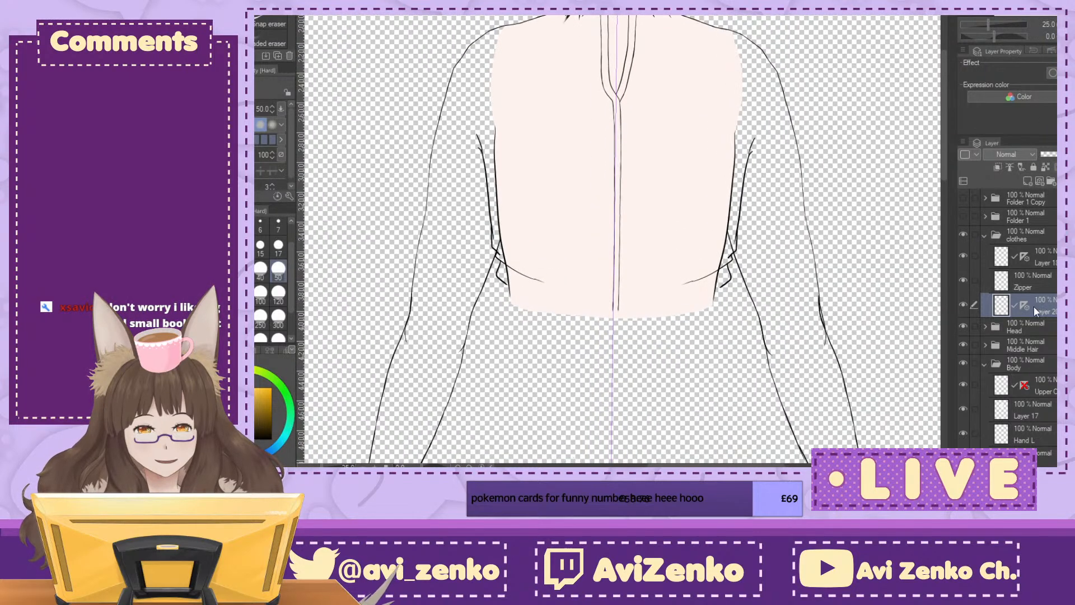
left_click(1008, 209)
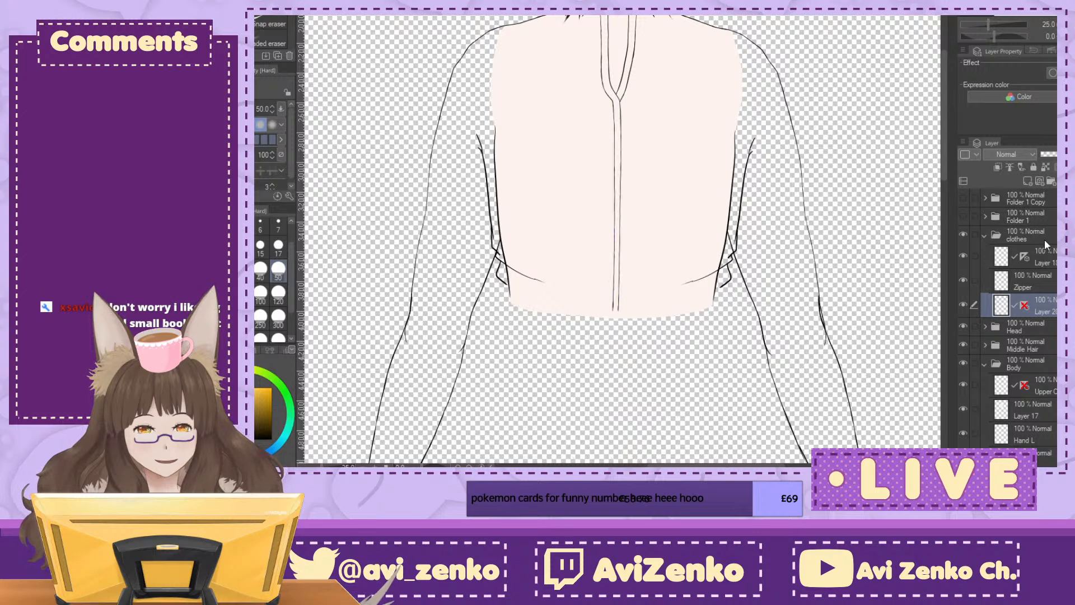
Step: Lasso the jacket's left side lines and transform them slightly inward and up onto the torso's outline
key("m")
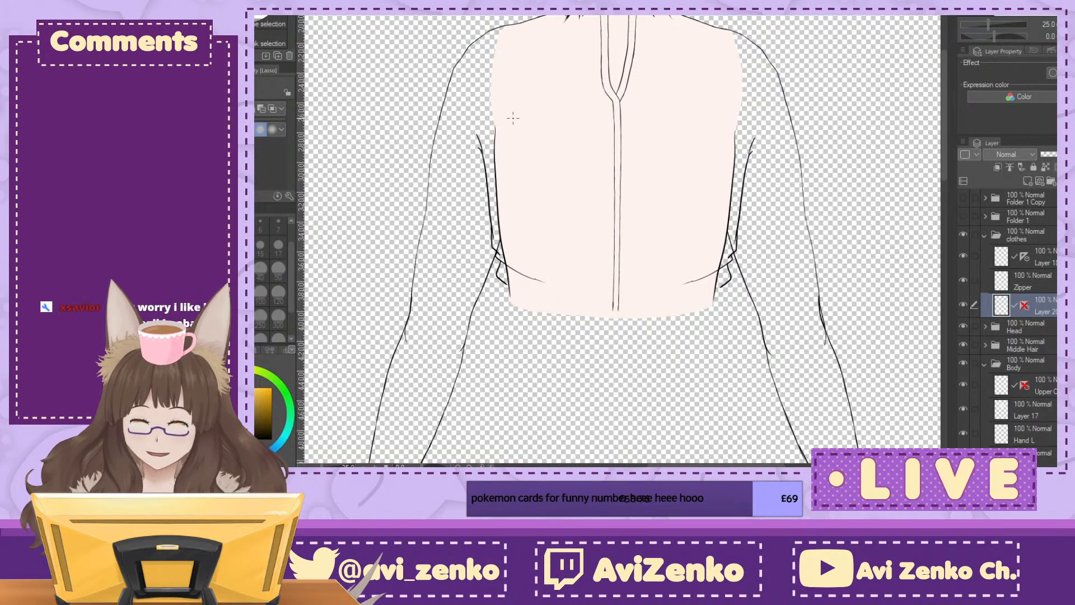
mouse_move(511, 111)
left_mouse_down()
mouse_move(459, 148)
mouse_move(486, 301)
mouse_move(573, 332)
mouse_move(551, 228)
mouse_move(495, 103)
left_mouse_up()
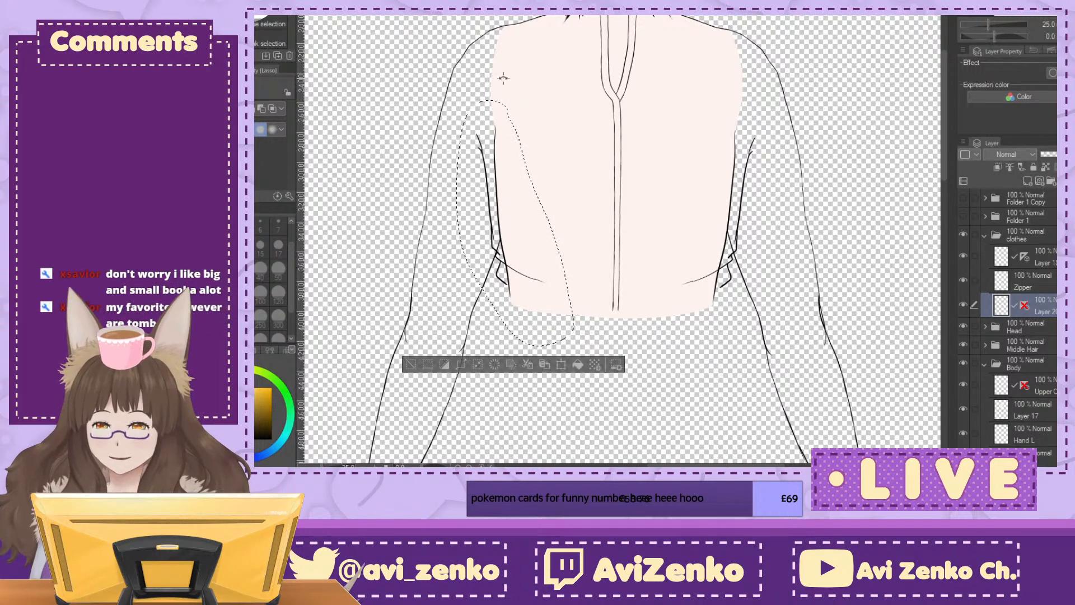
key("ctrl+t")
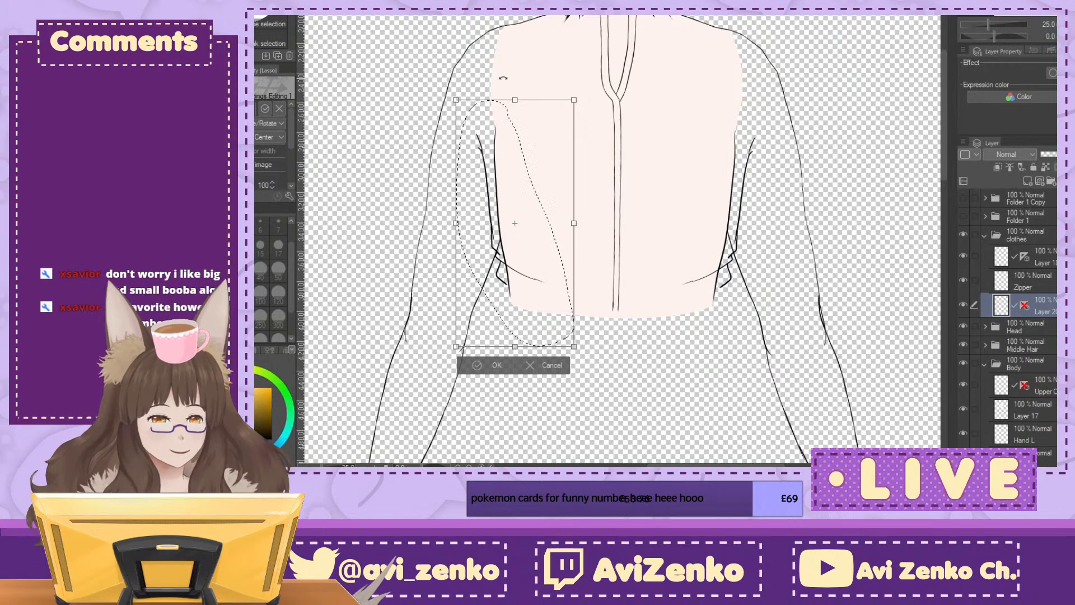
key("Right")
key("Right")
key("Right")
key("Right")
key("Down")
key("Right")
key("Right")
key("Right")
key("Down")
key("Down")
key("Up")
key("Up")
key("Up")
key("Up")
key("Up")
key("Up")
key("Up")
key("Up")
key("Up")
key("Up")
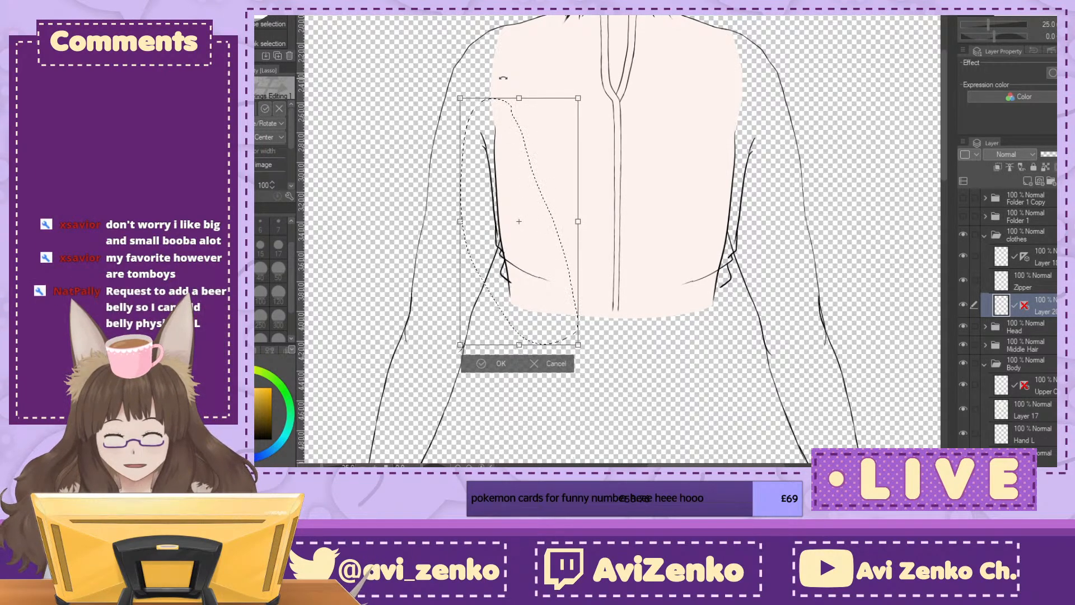
key("Right")
key("Right")
key("Right")
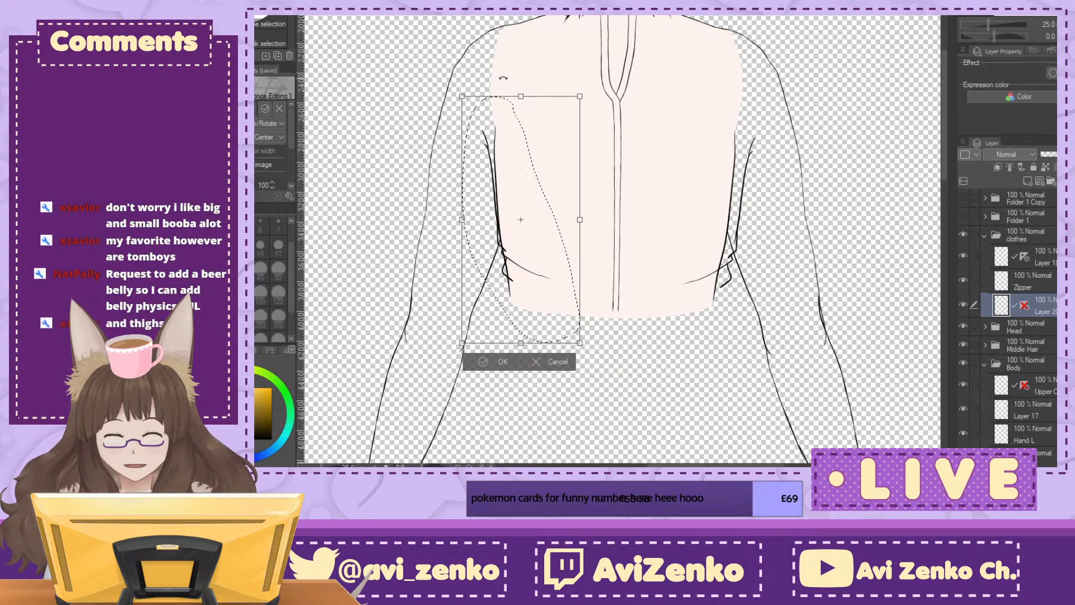
left_click(495, 362)
Step: Lasso the jacket's right side lines, transform them slightly inward and up to match the left side, and deselect
mouse_move(753, 115)
left_mouse_down()
mouse_move(697, 209)
mouse_move(771, 242)
mouse_move(758, 106)
left_mouse_up()
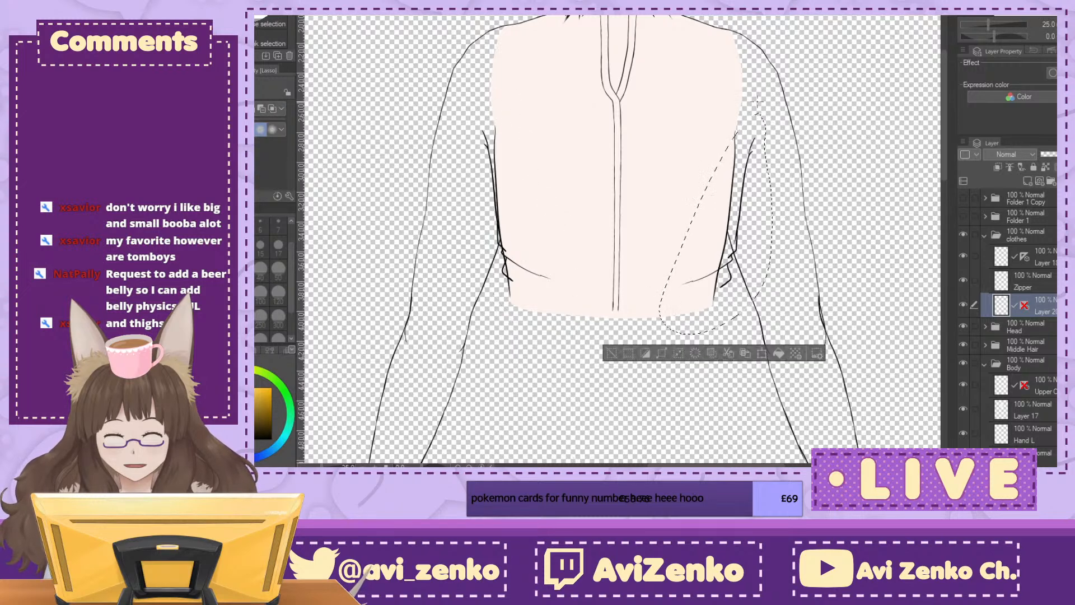
key("ctrl+t")
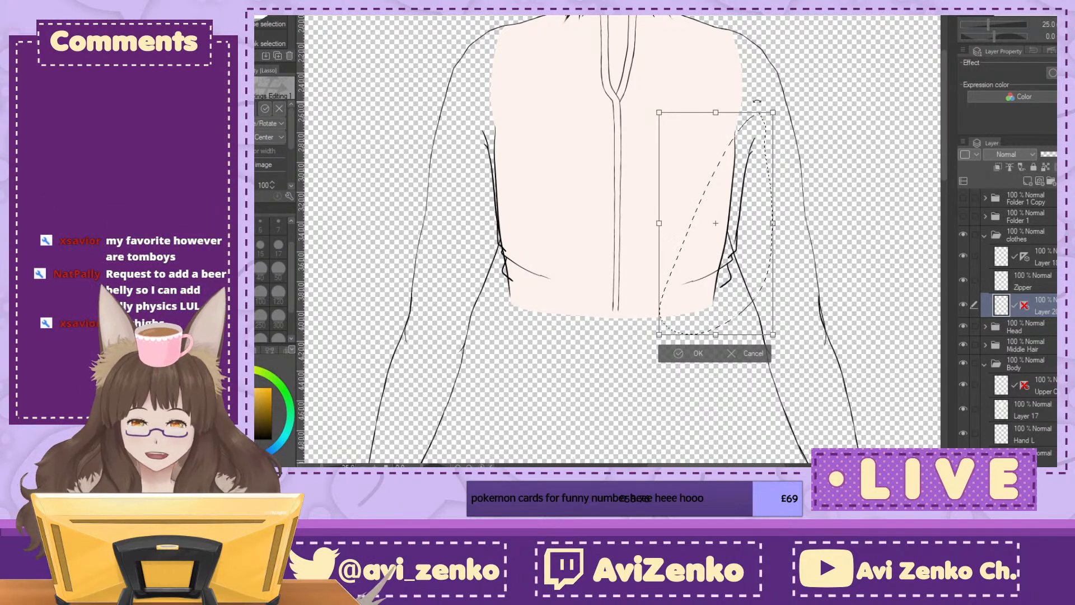
key("Left")
key("Left")
key("Left")
key("Left")
key("Left")
key("Left")
key("Left")
key("Left")
key("Left")
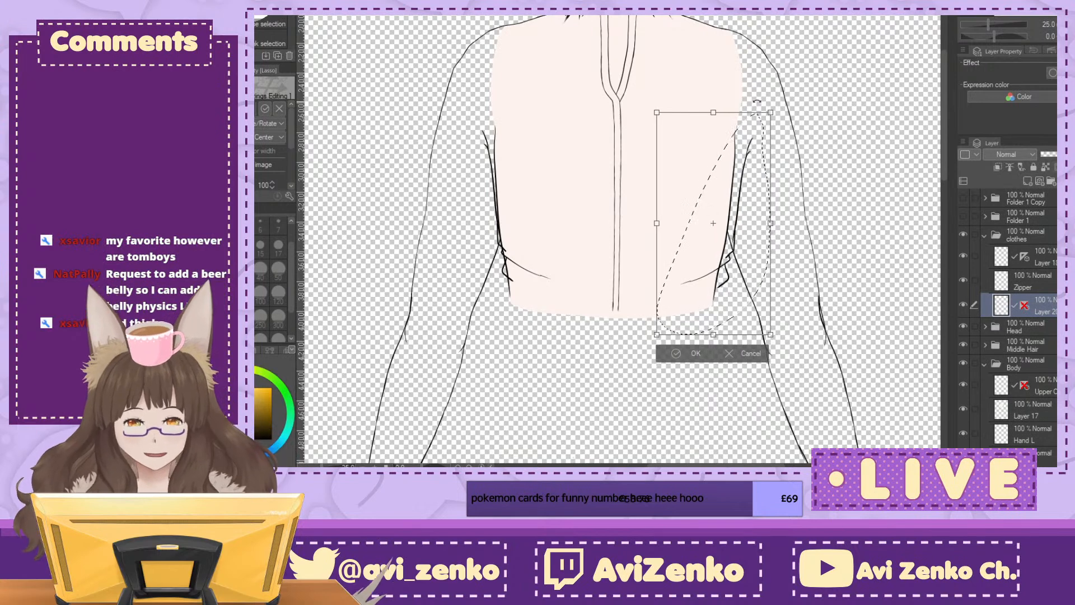
key("Left")
key("Left")
key("Left")
key("Left")
key("Left")
key("Up")
key("Up")
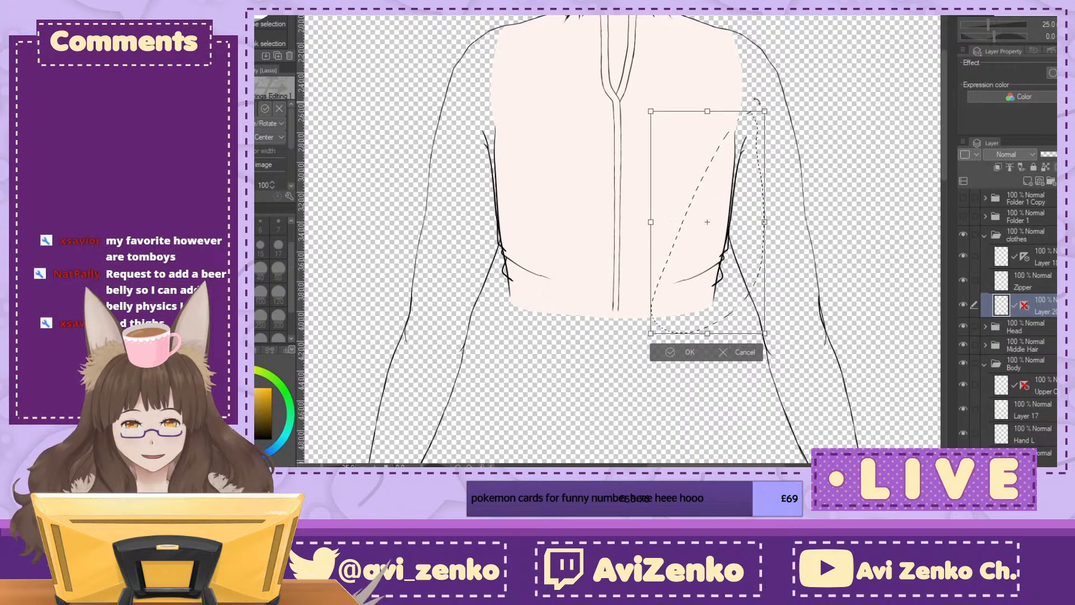
key("Up")
key("Up")
key("Up")
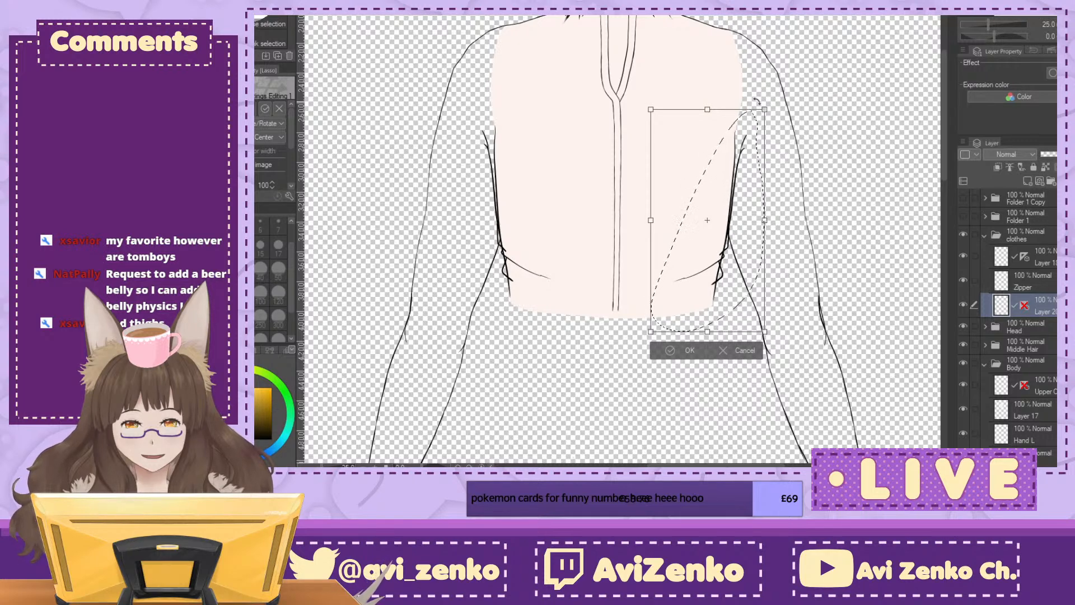
left_click(670, 351)
left_click(604, 351)
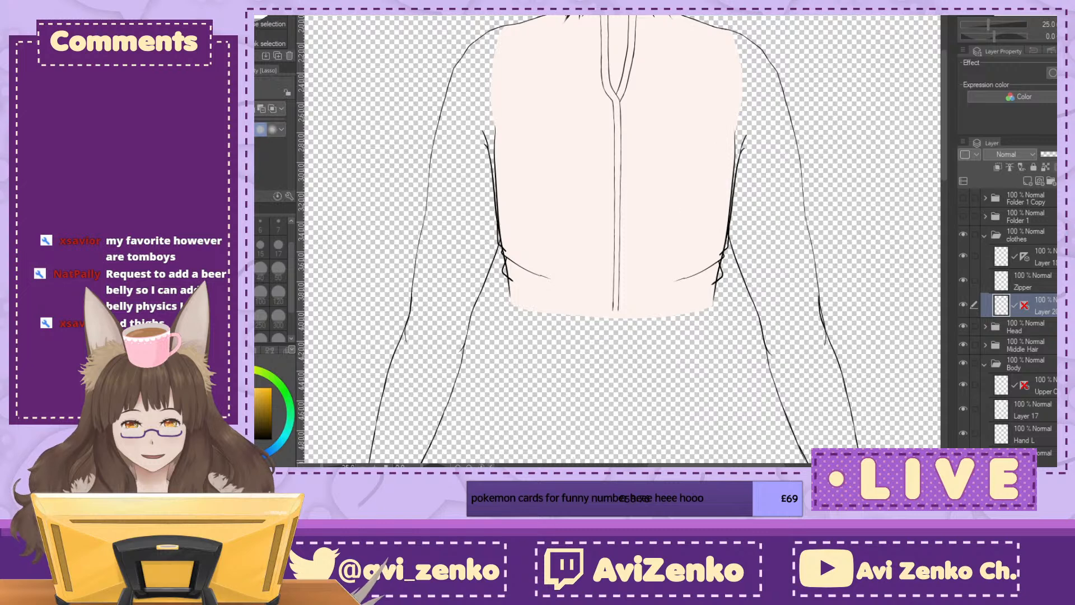
Step: Switch to the G-pen at size 15 and try a mirrored stroke extending the jacket's side lines downward
left_click(1024, 305, "shift")
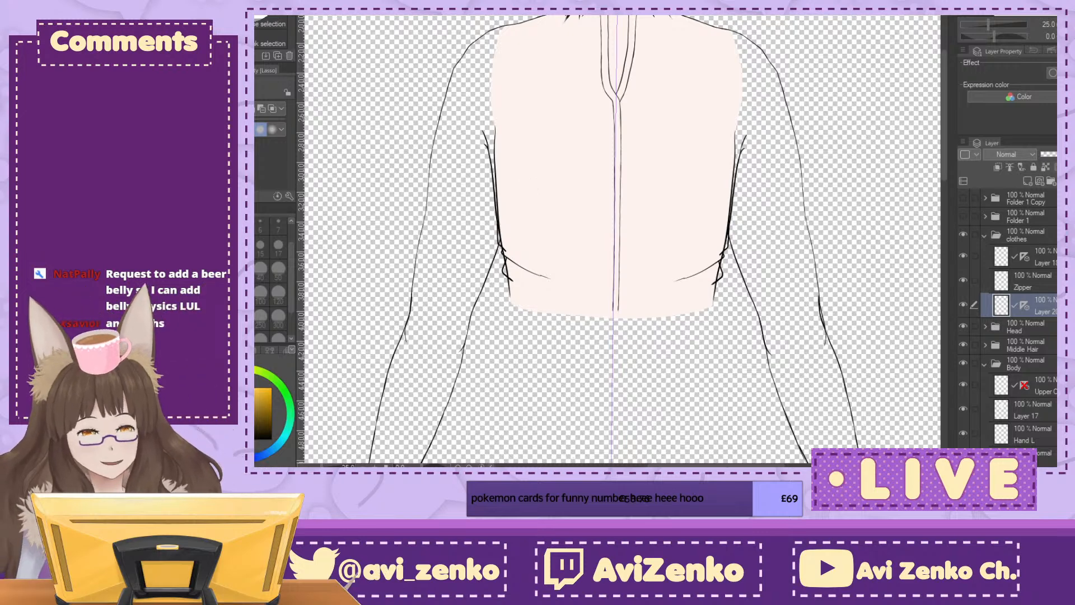
left_click_drag(615, 313, 644, 161)
left_click(265, 35)
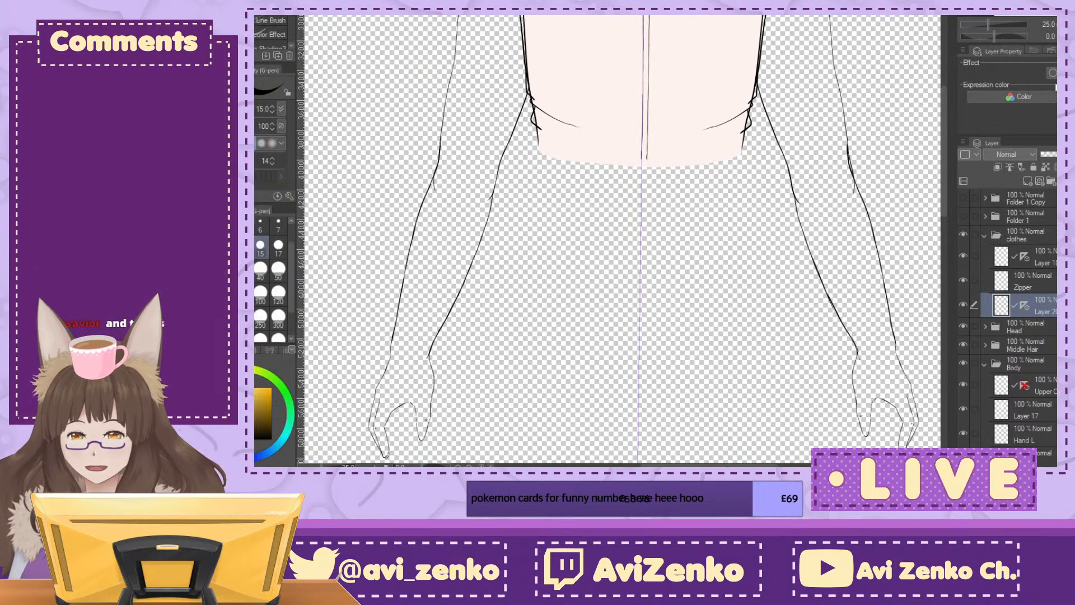
key("ctrl+plus")
key("ctrl+plus")
left_click_drag(452, 96, 456, 124)
key("ctrl+z")
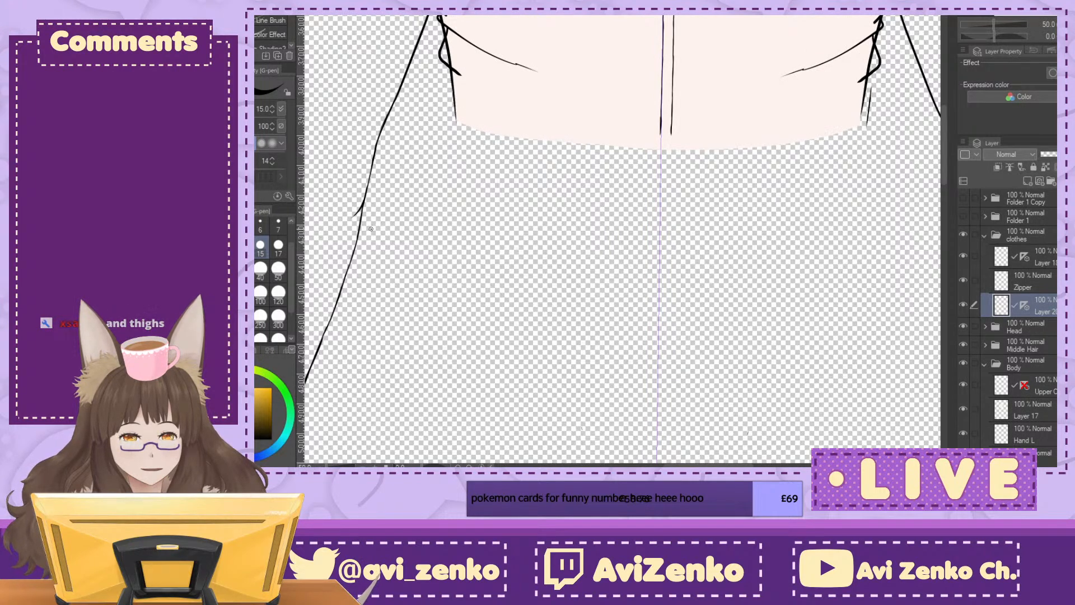
key("ctrl+z")
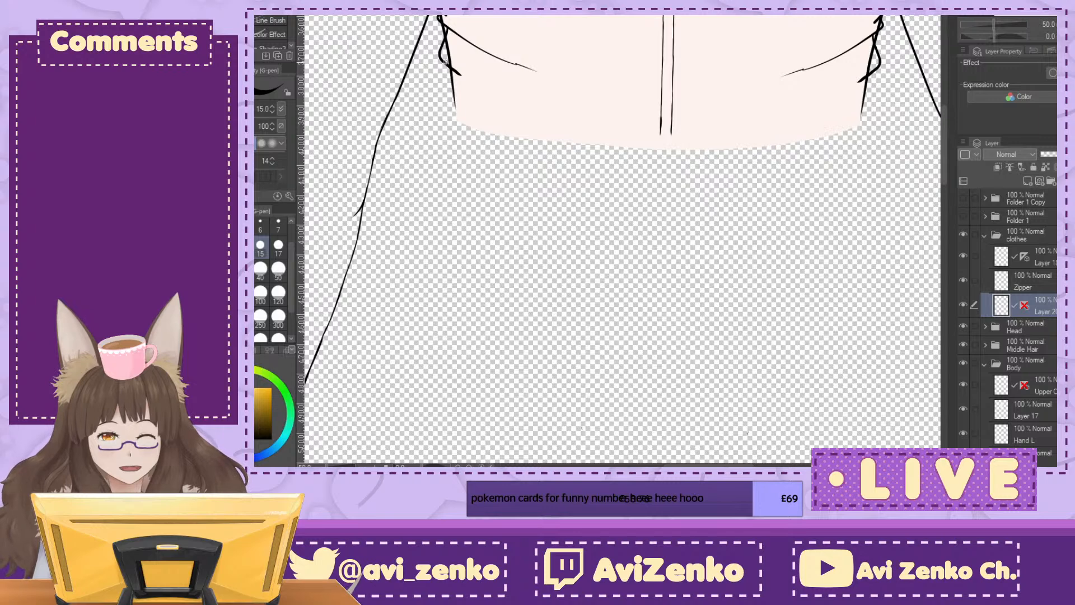
left_click_drag(445, 61, 453, 125)
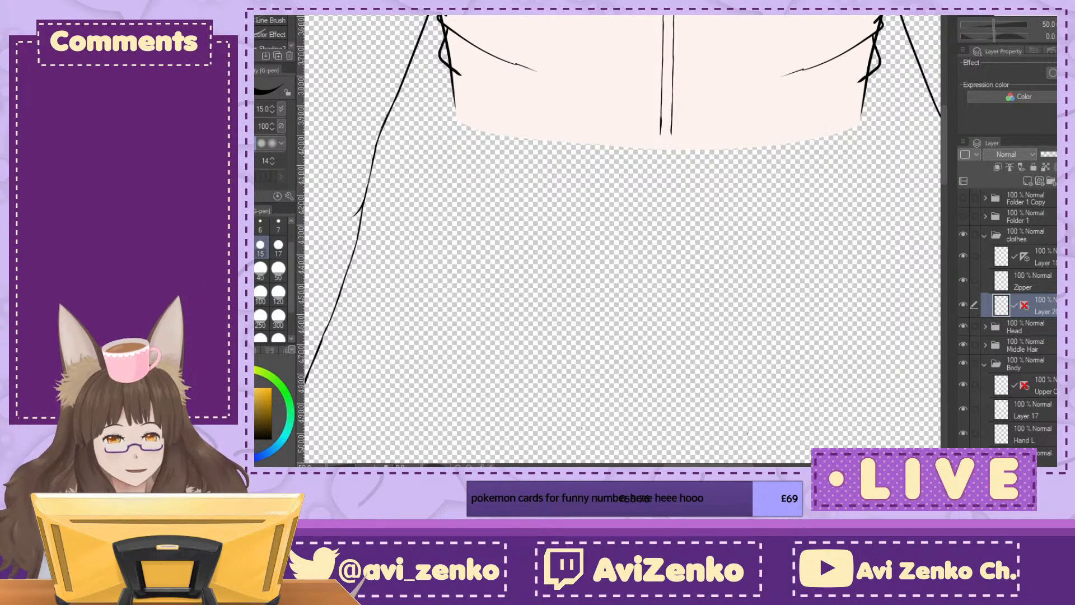
left_click(1025, 216)
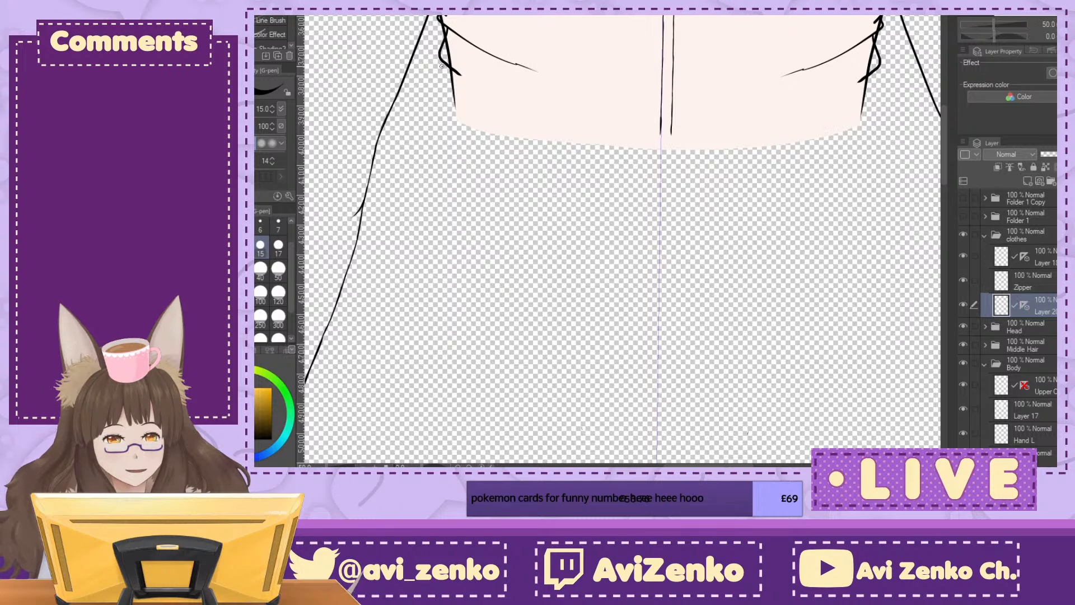
left_click_drag(443, 63, 452, 136)
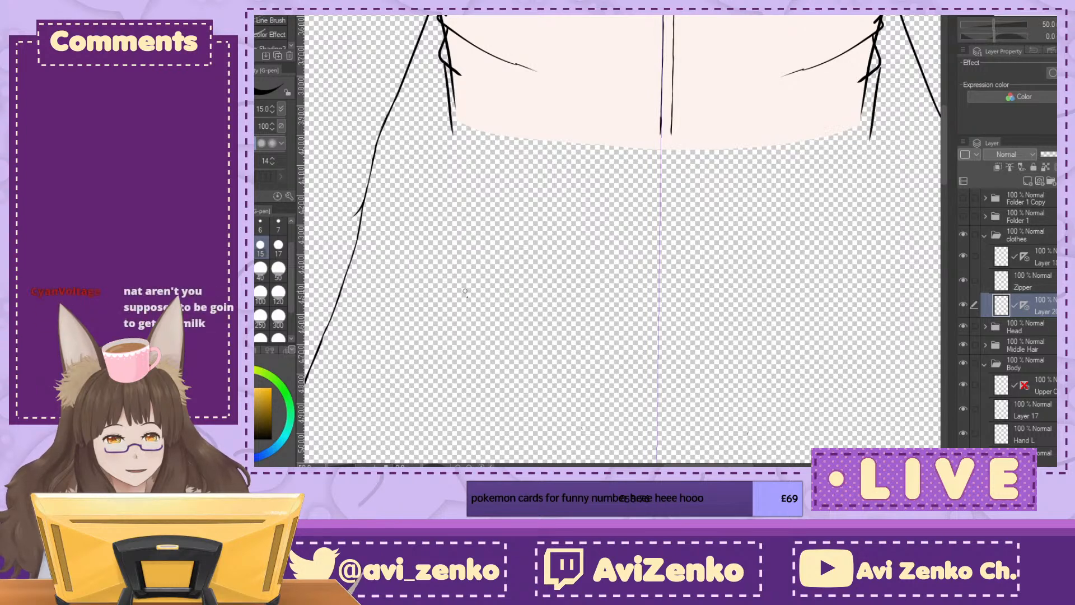
scroll(452, 136, "up", 2)
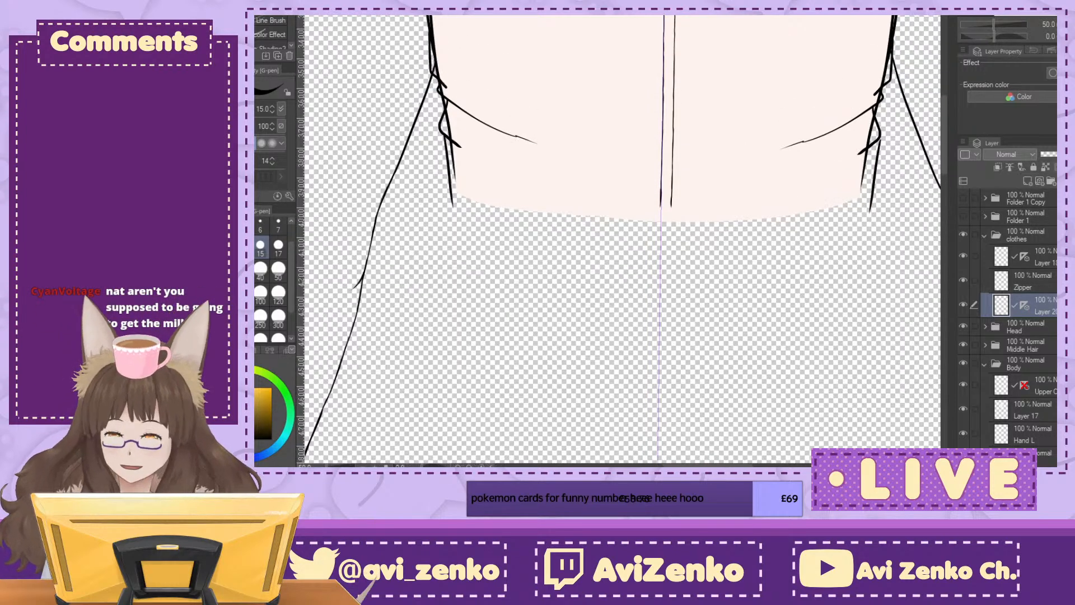
key("ctrl+z")
key("ctrl+z")
Step: Extend the jacket's left and right side lines freehand down to the torso's bottom edge with the G-pen
left_click_drag(446, 138, 456, 206)
key("ctrl+z")
left_click_drag(444, 134, 452, 206)
mouse_move(876, 141)
left_mouse_down()
mouse_move(863, 207)
mouse_move(771, 301)
mouse_move(800, 303)
left_mouse_up()
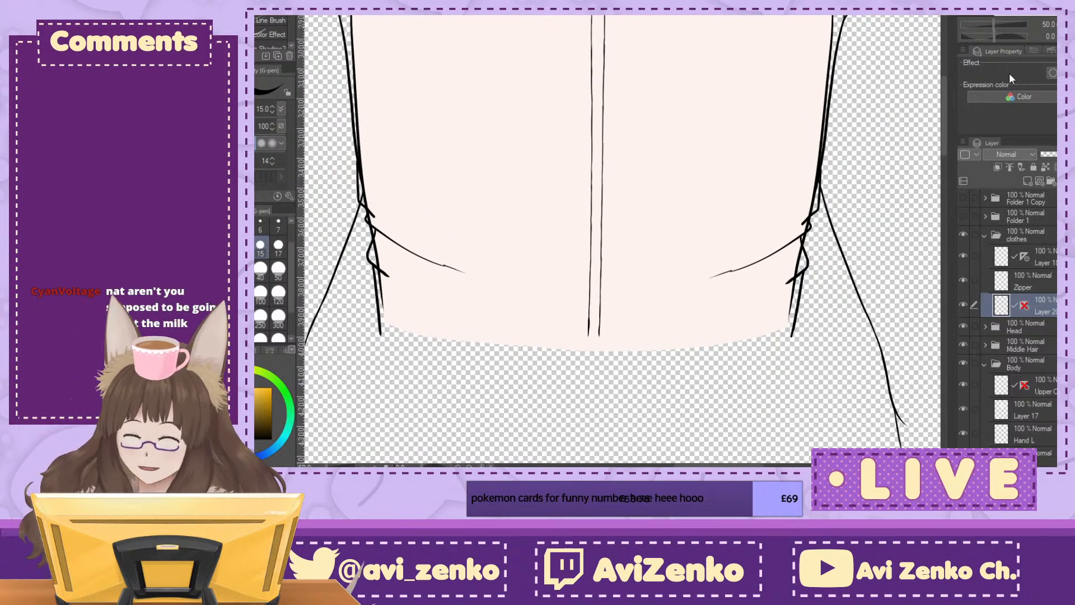
Step: Show Folder 1 and Folder 1 Copy so both fur collar halves appear over the jacket
left_click(1063, 24)
scroll(623, 241, "up", 3)
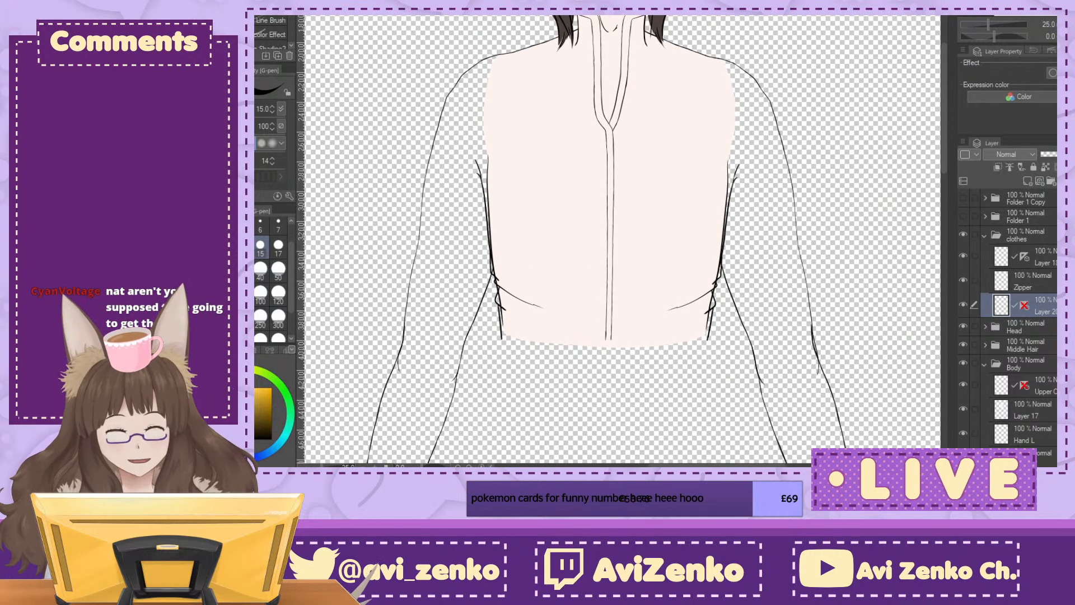
key("ctrl+minus")
left_click(963, 198)
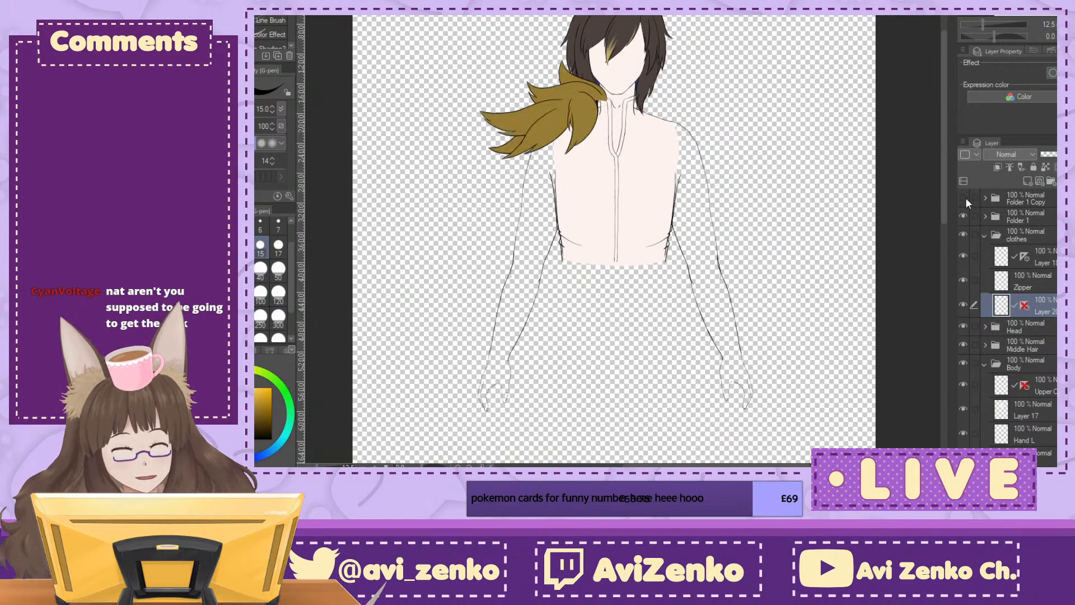
left_click(963, 216)
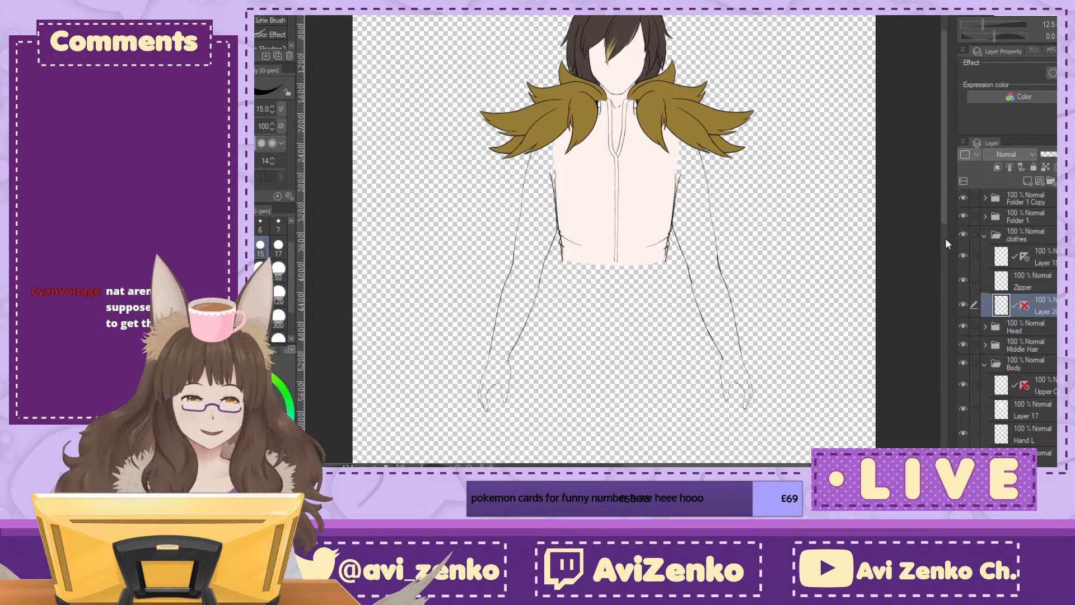
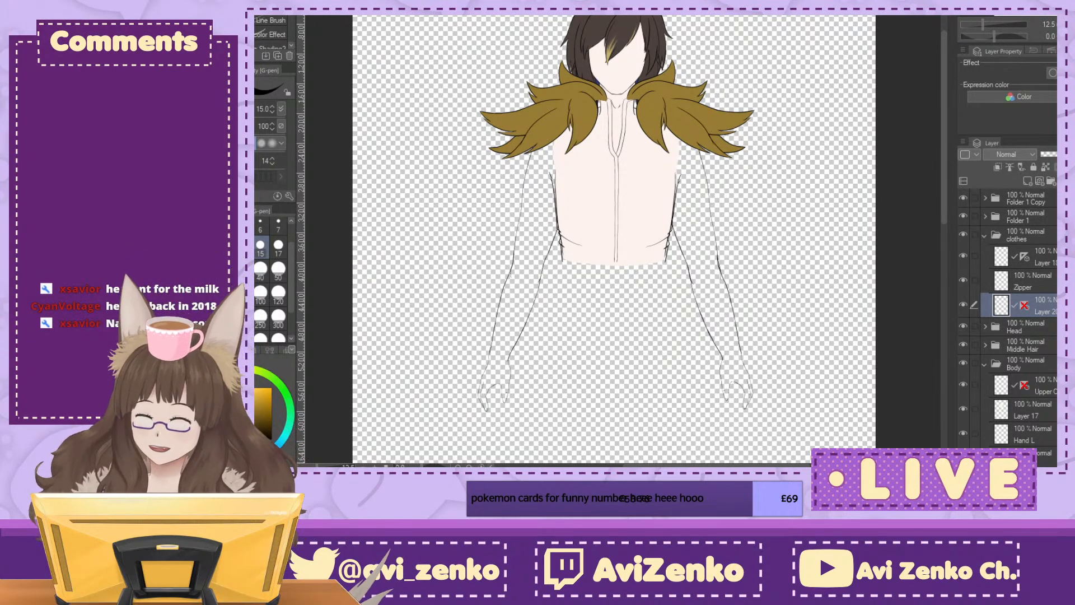
Step: Look through the other open canvases, including the chat message image and the fox-eared character sketch, and return to the jacket drawing
key("ctrl+plus")
key("ctrl+plus")
mouse_move(616, 224)
left_mouse_down()
mouse_move(609, 321)
mouse_move(637, 357)
mouse_move(640, 390)
mouse_move(629, 386)
left_mouse_up()
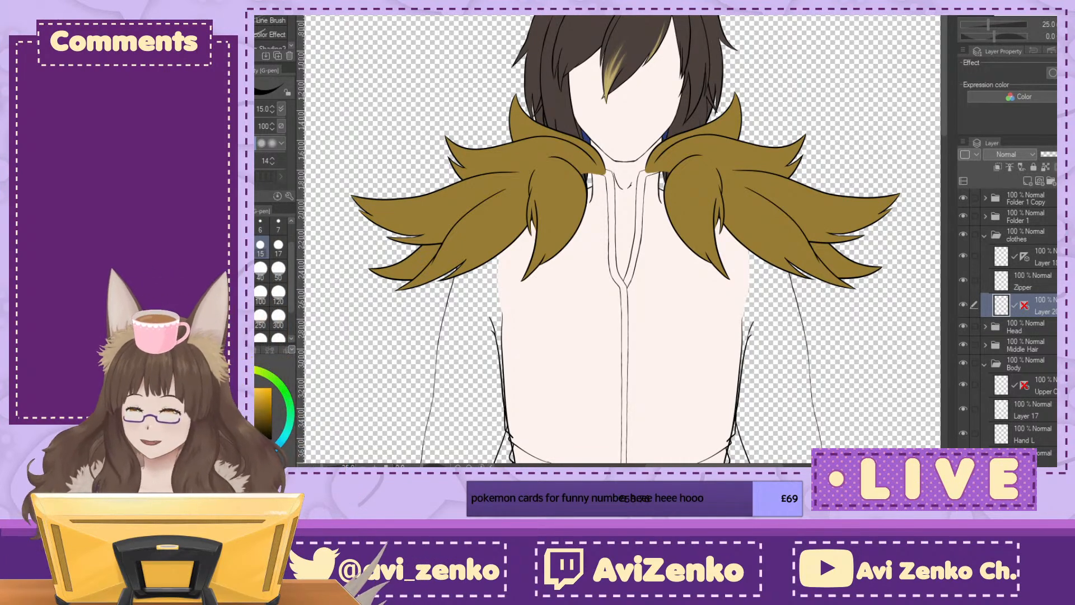
key("ctrl+Tab")
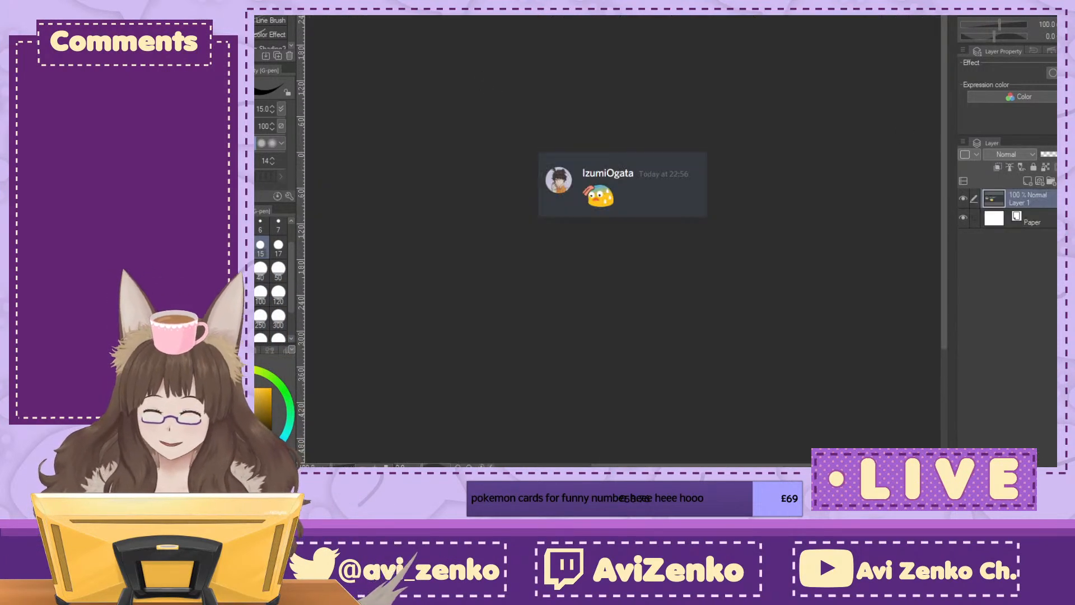
key("ctrl+plus")
key("ctrl+plus")
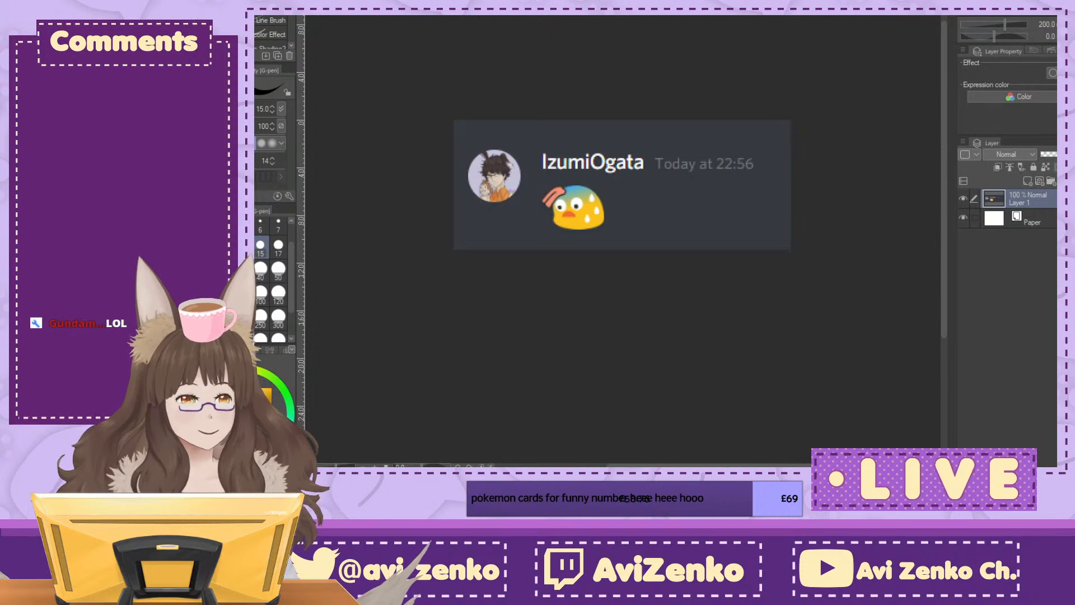
left_click(556, 86)
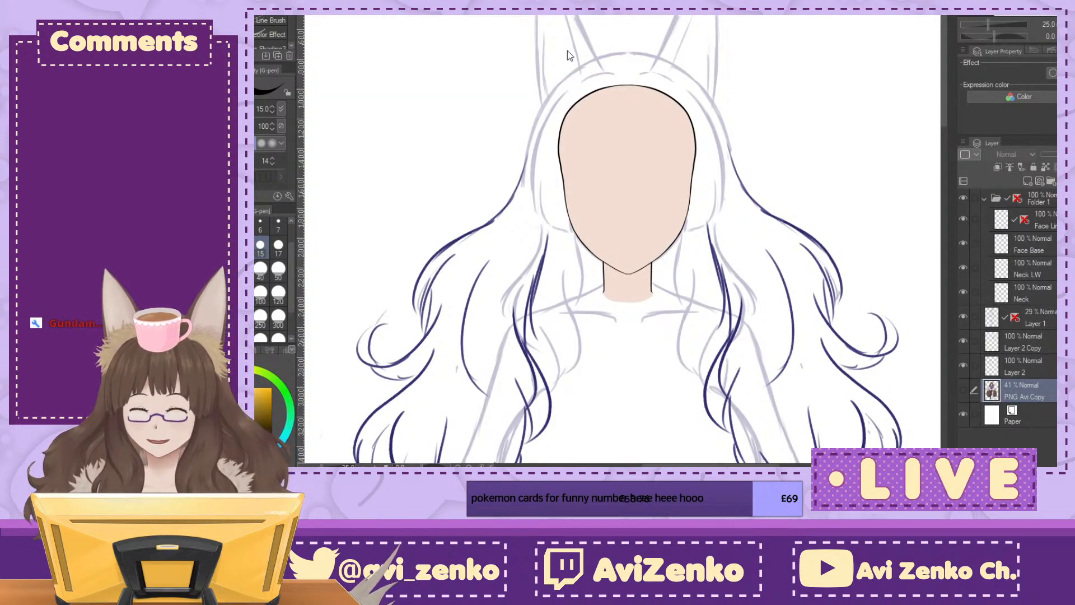
left_click(574, 85)
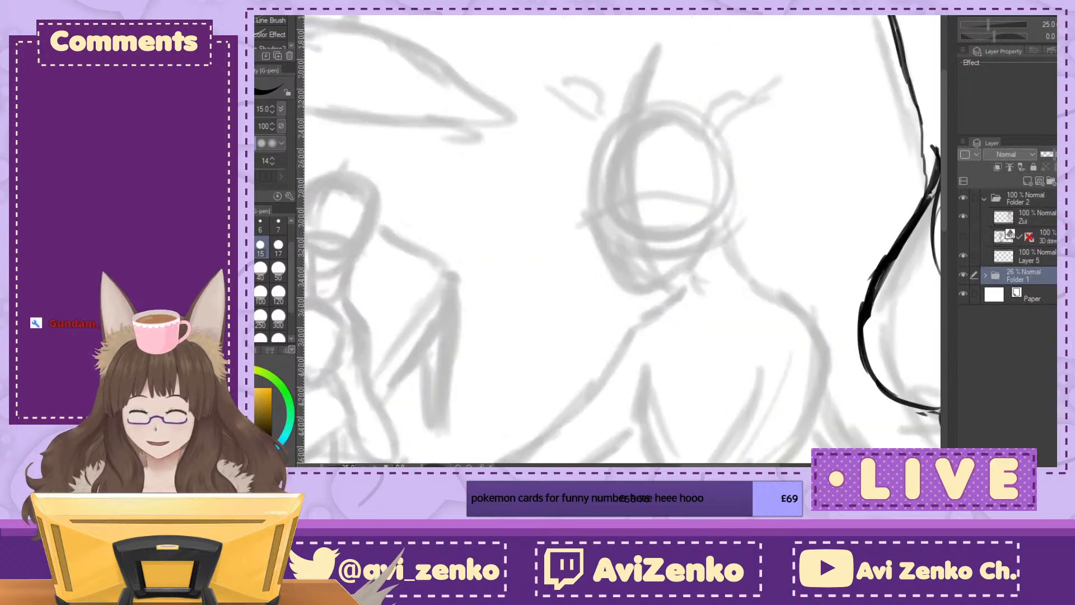
key("ctrl+Tab")
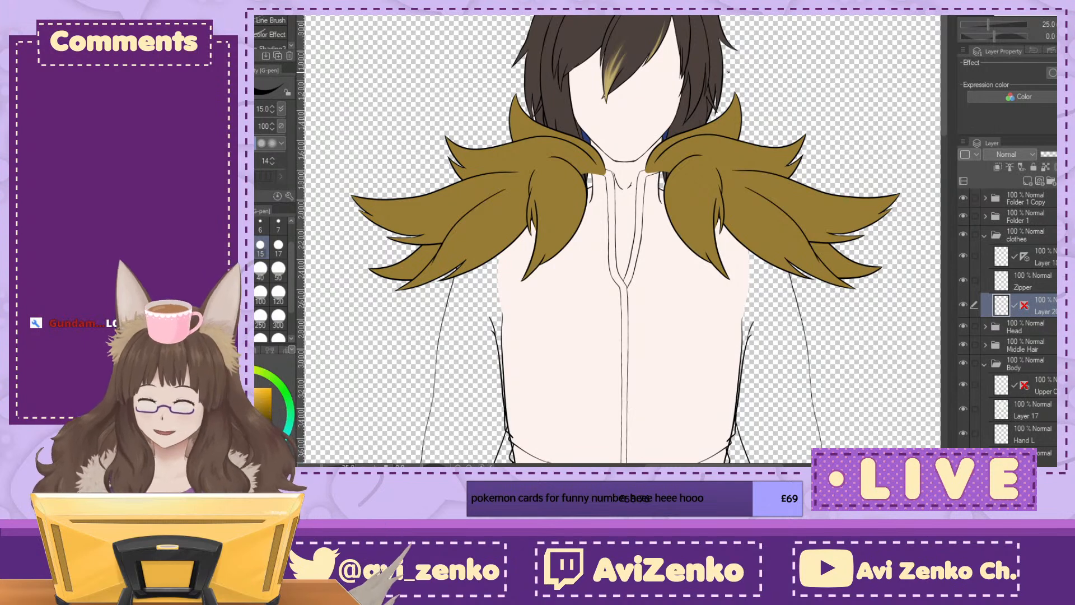
Step: Hide both fur collar folders, Folder 1 and Folder 1 Copy, and collapse the clothes folder
left_click_drag(964, 198, 965, 218)
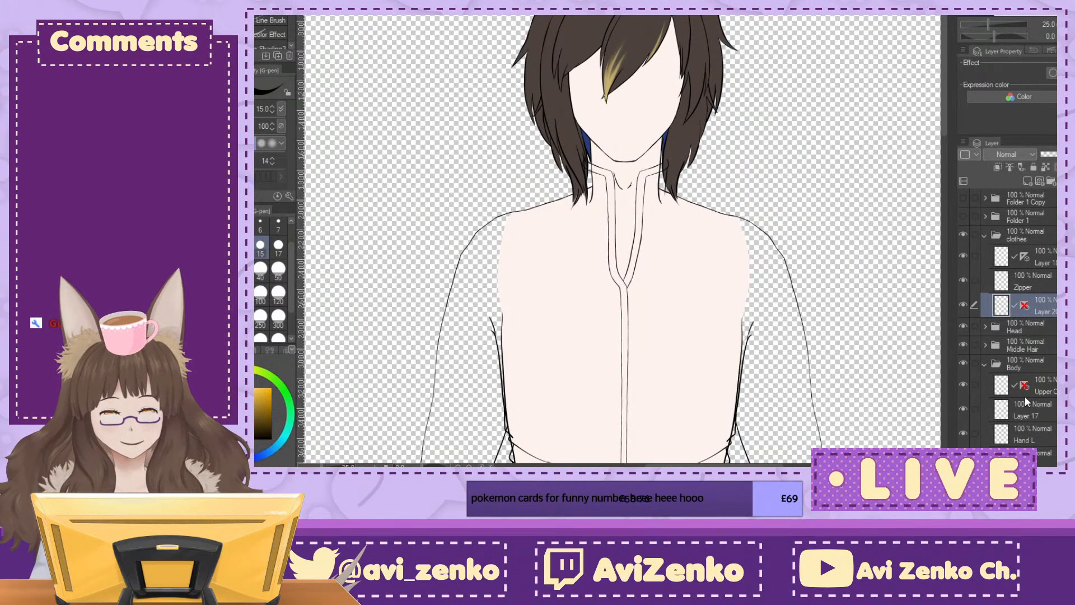
left_click_drag(622, 336, 650, 164)
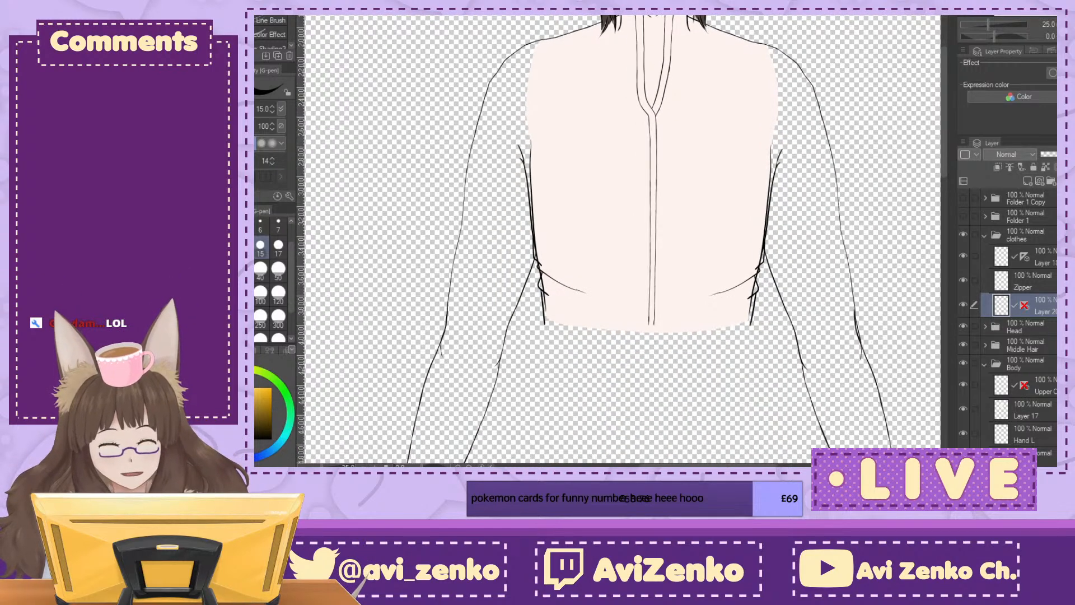
left_click(995, 236)
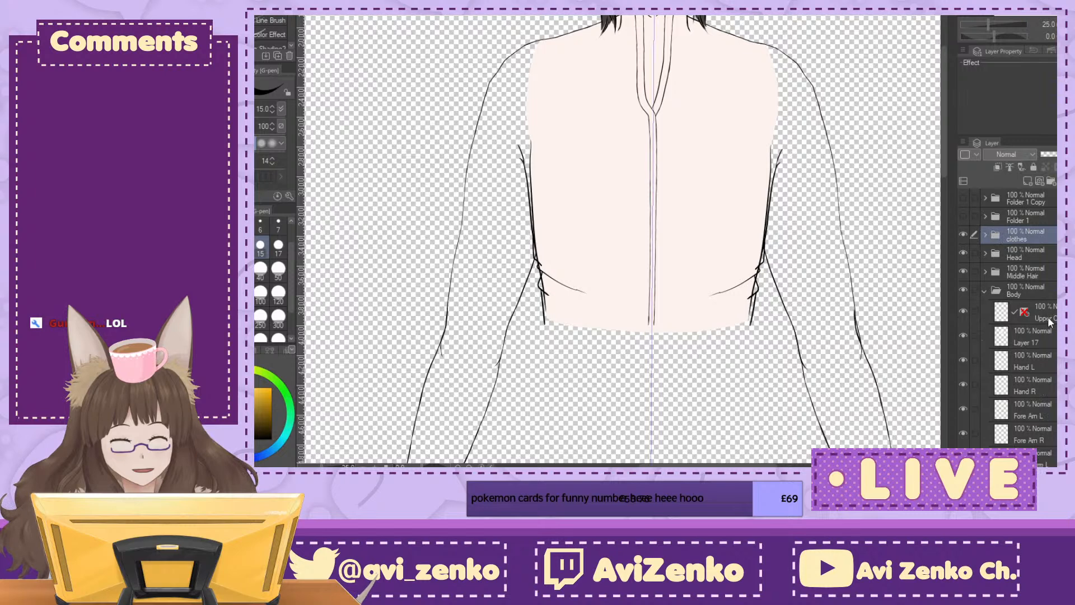
scroll(999, 285, "down", 3)
left_click(999, 284)
left_click(963, 281)
left_click(963, 281)
left_click(1034, 314)
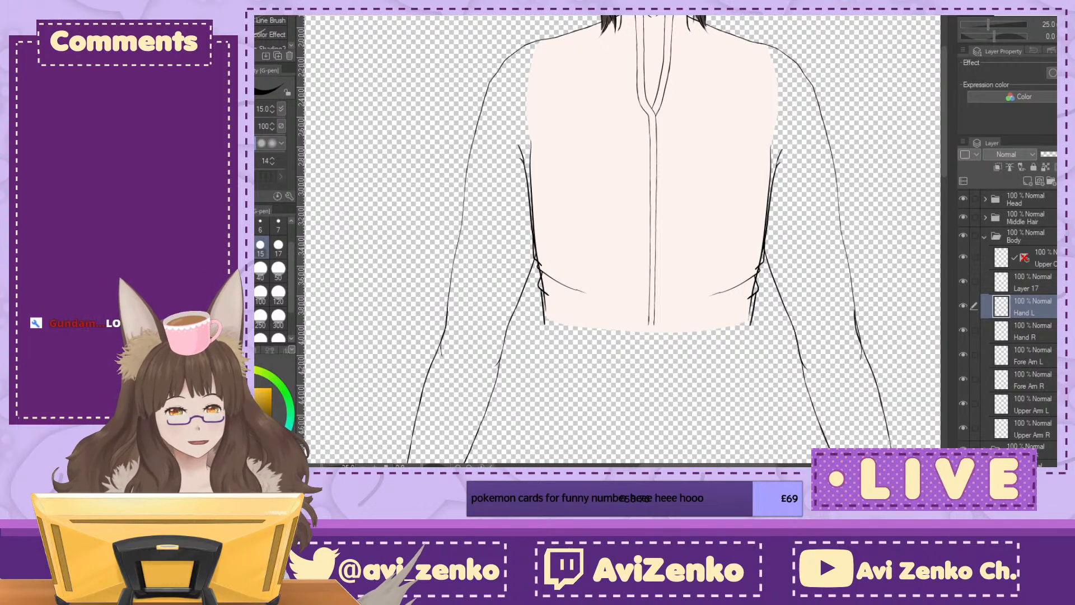
left_click(1032, 430, "shift")
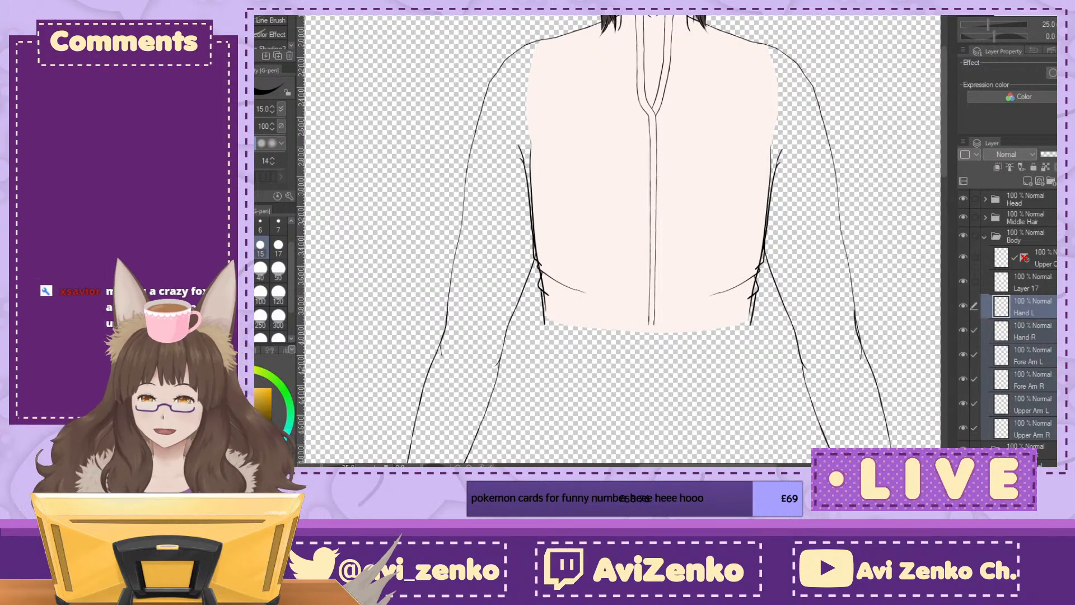
key("ctrl+t")
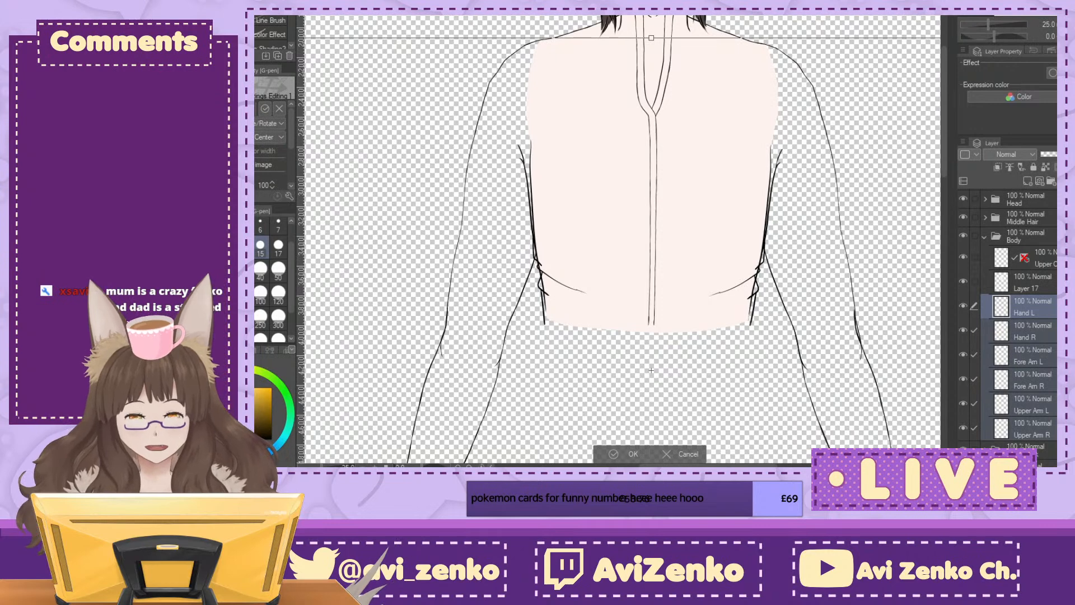
left_click(626, 453)
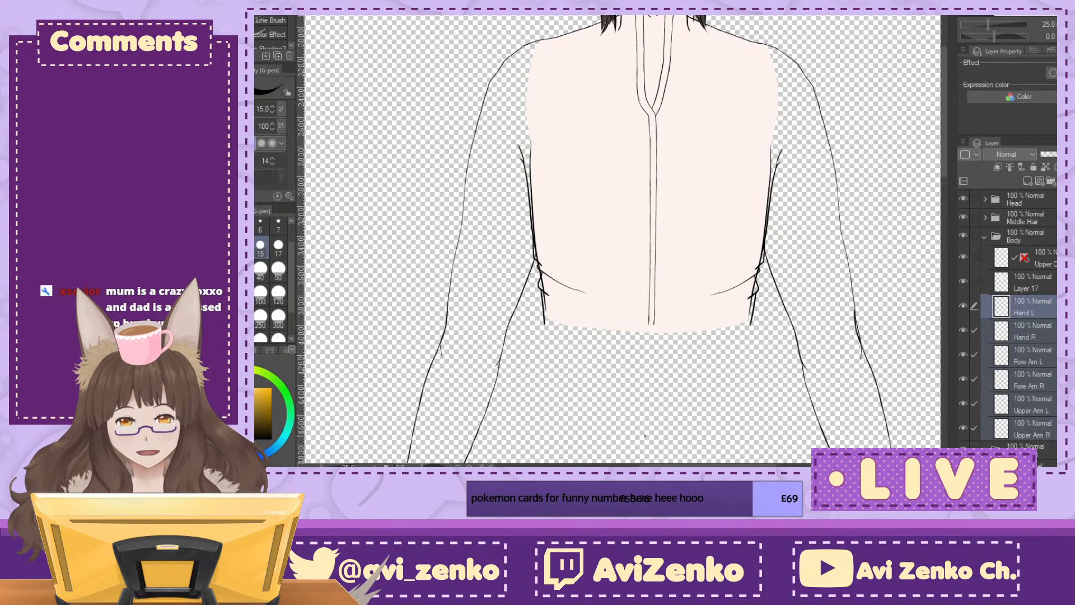
Step: Select the Hand L, Fore Arm L and Upper Arm L layers together and move them slightly inward toward the torso with a transform
left_click(1010, 336)
left_click(1055, 314)
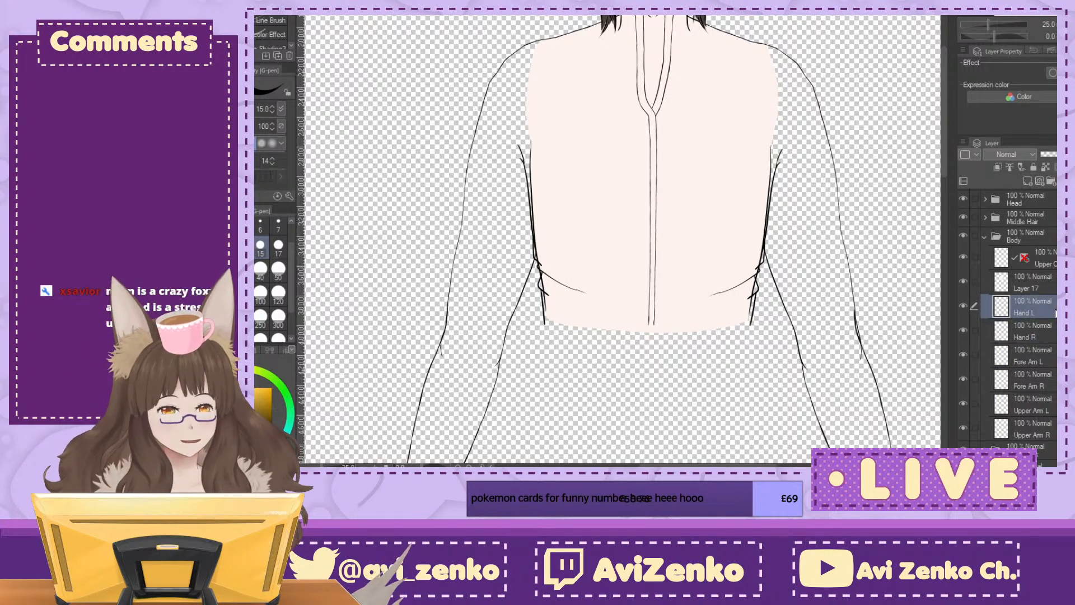
left_click(1041, 360, "ctrl")
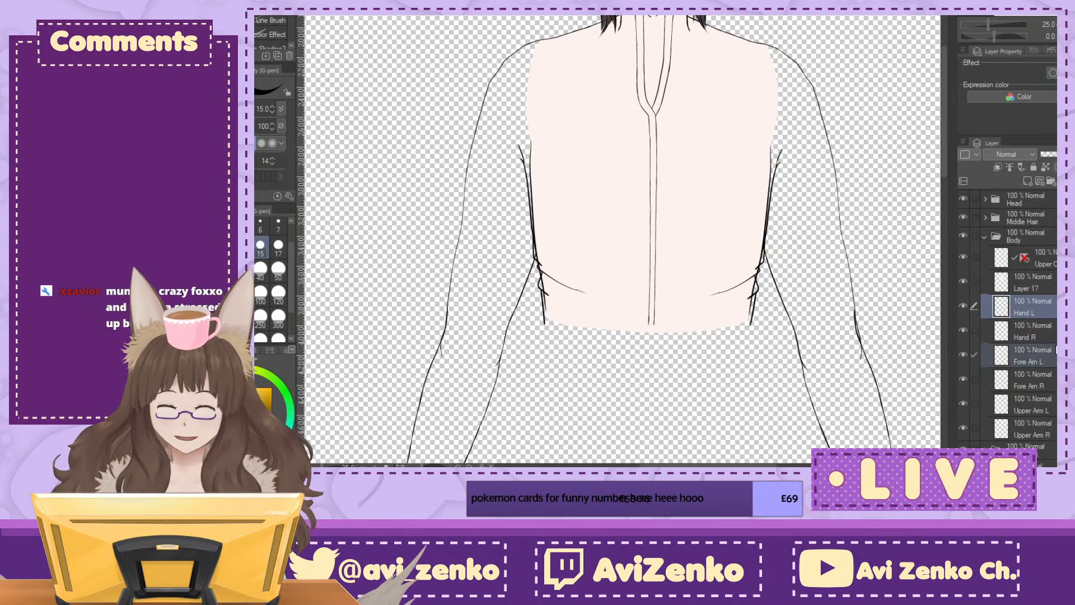
left_click(1033, 404, "ctrl")
key("ctrl+t")
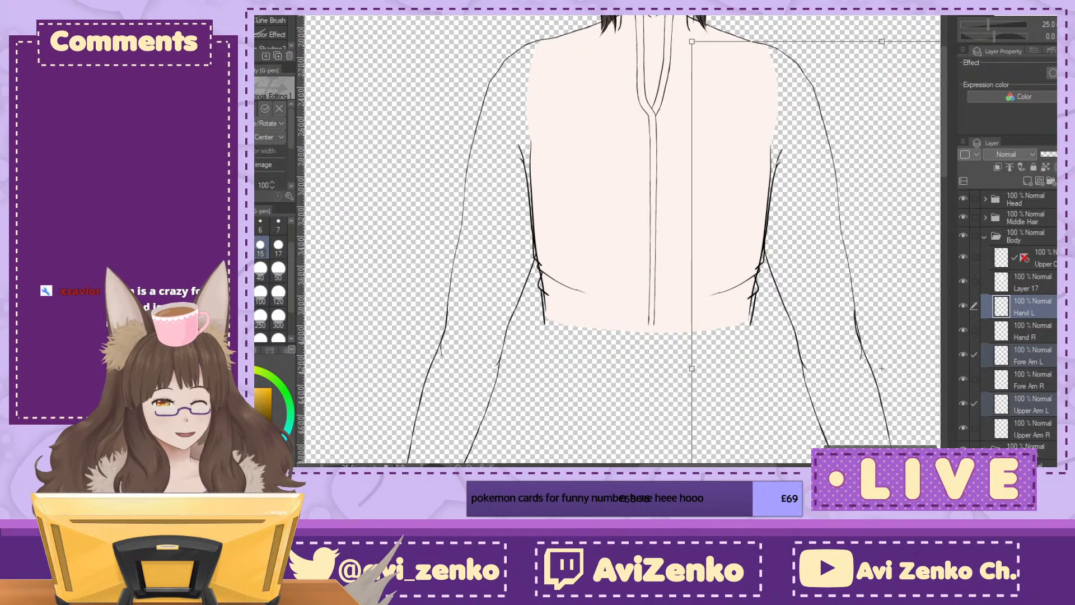
key("Left")
key("Left")
key("Left")
key("Left")
key("Left")
key("Left")
key("Left")
key("Left")
key("Left")
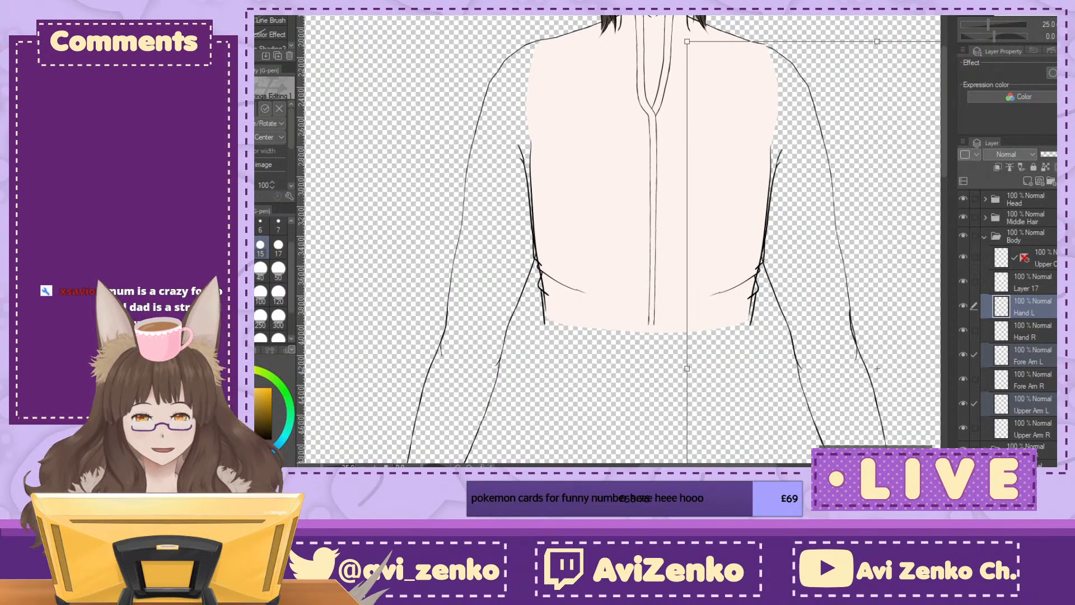
key("Left")
key("Left")
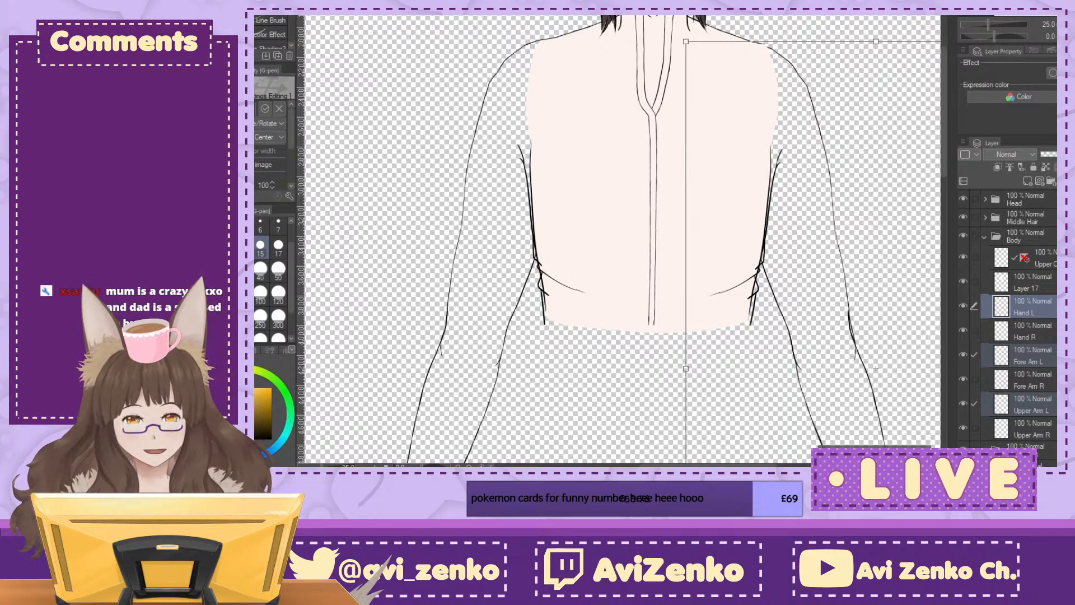
Step: Rotate the L arm slightly clockwise, shift it inward to line up with the shoulder, and apply the transform
key("ctrl+minus")
left_click_drag(865, 221, 866, 230)
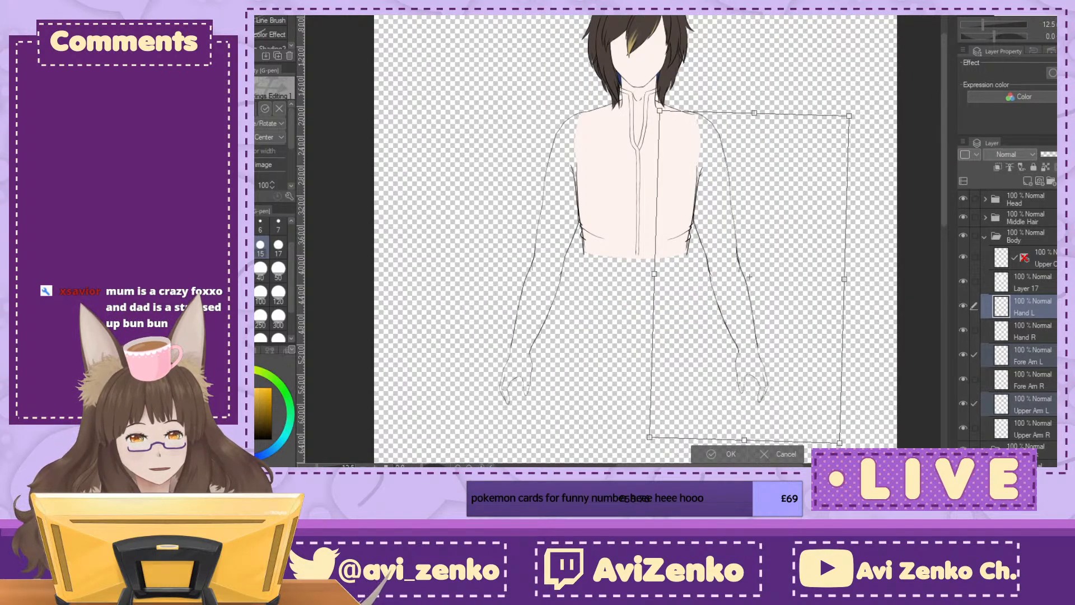
key("ctrl+plus")
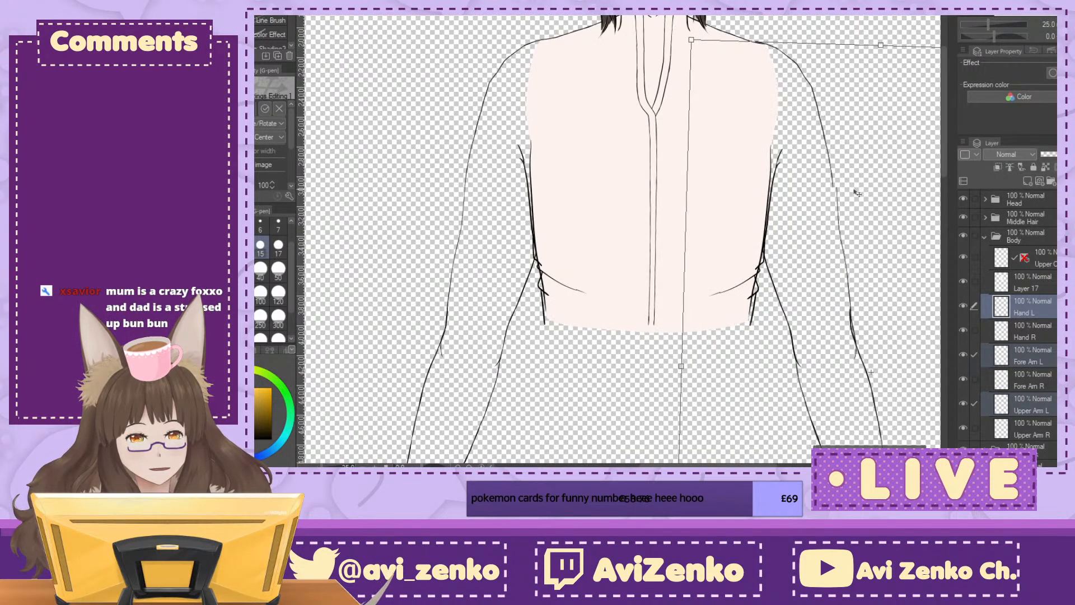
left_click_drag(857, 193, 852, 192)
key("ctrl+minus")
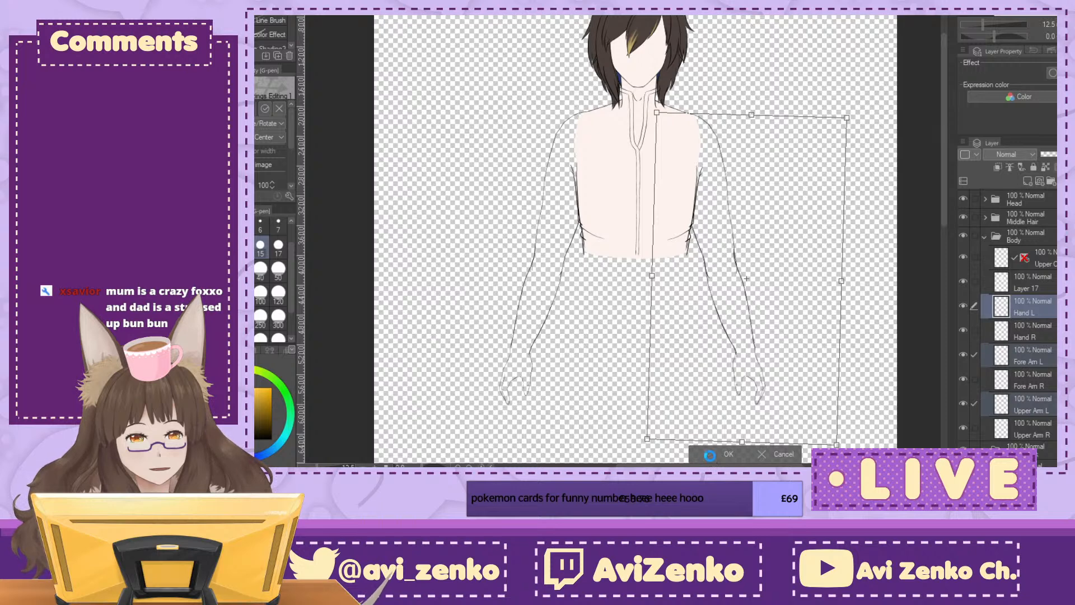
key("Return")
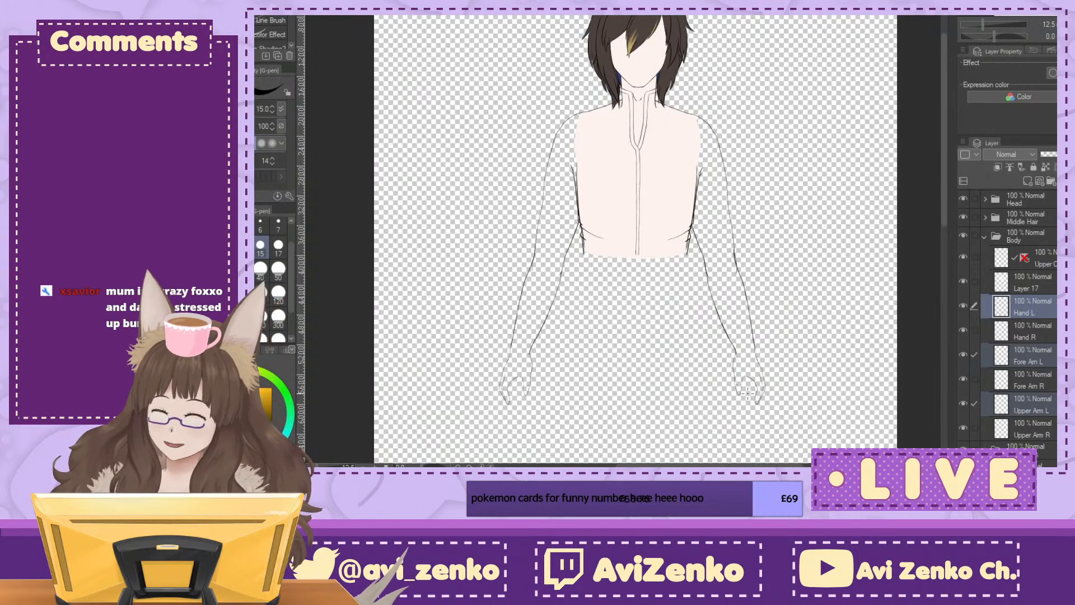
Step: Select the Hand R, Fore Arm R and Upper Arm R layers together and transform them slightly inward toward the torso
left_click(1025, 282)
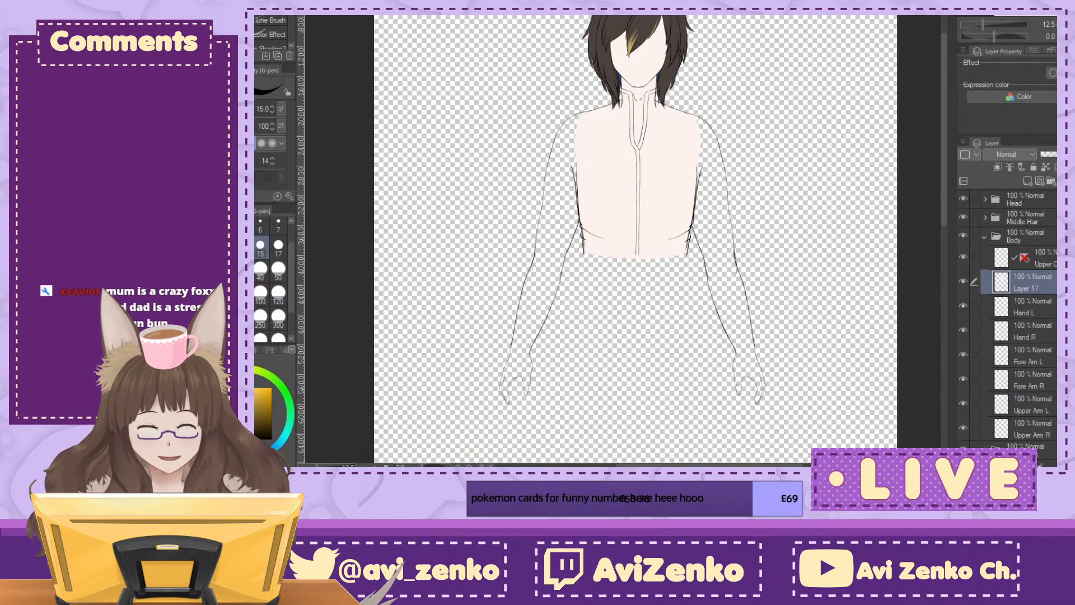
left_click(1056, 339)
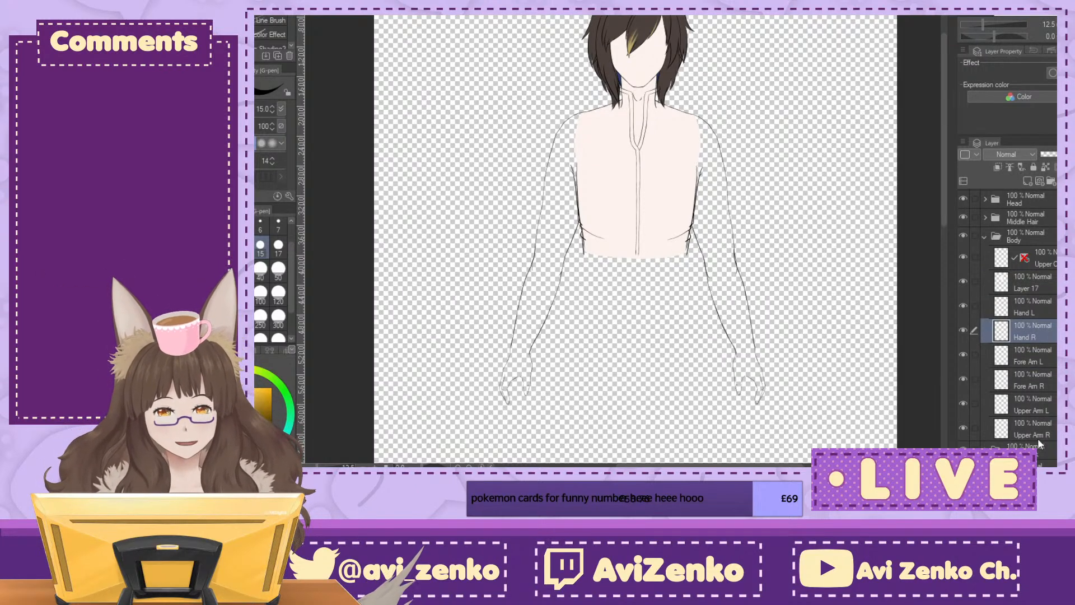
left_click(1042, 384, "ctrl")
left_click(1042, 430, "ctrl")
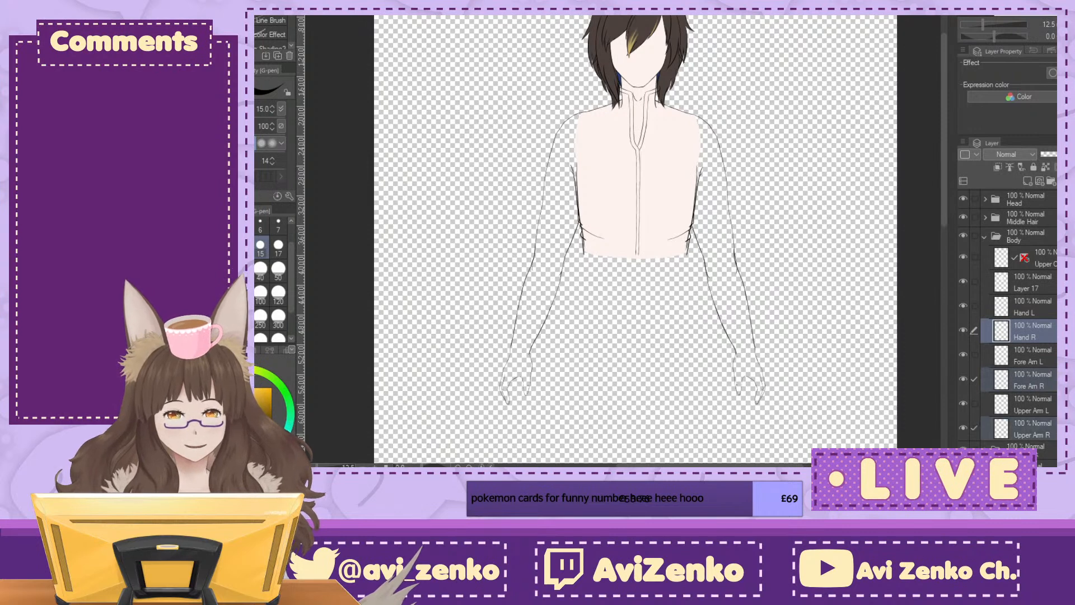
key("ctrl+t")
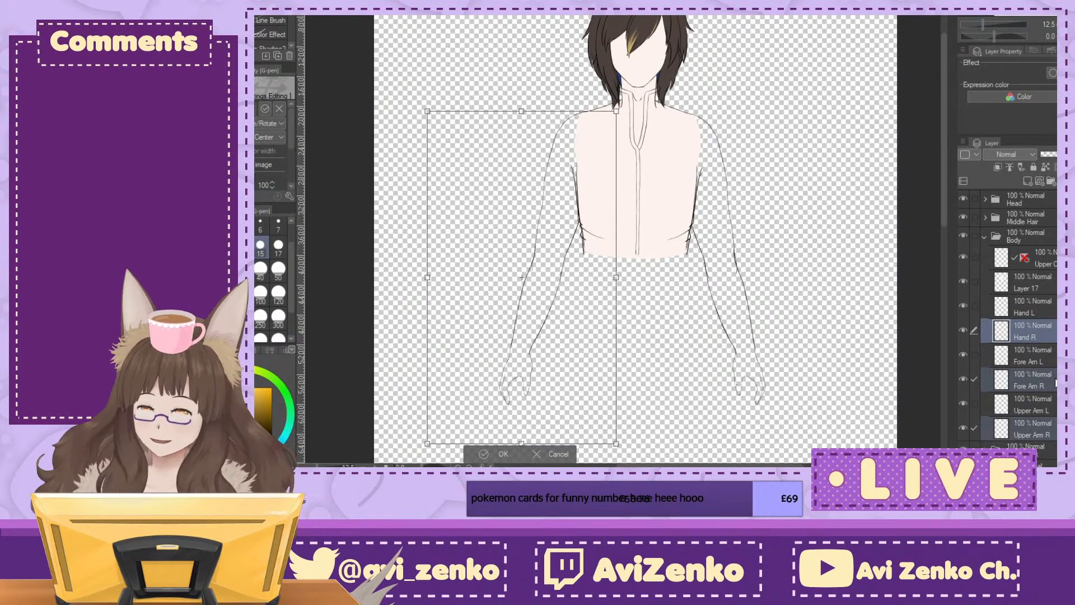
key("Right")
key("Right")
key("Right")
key("Right")
key("Right")
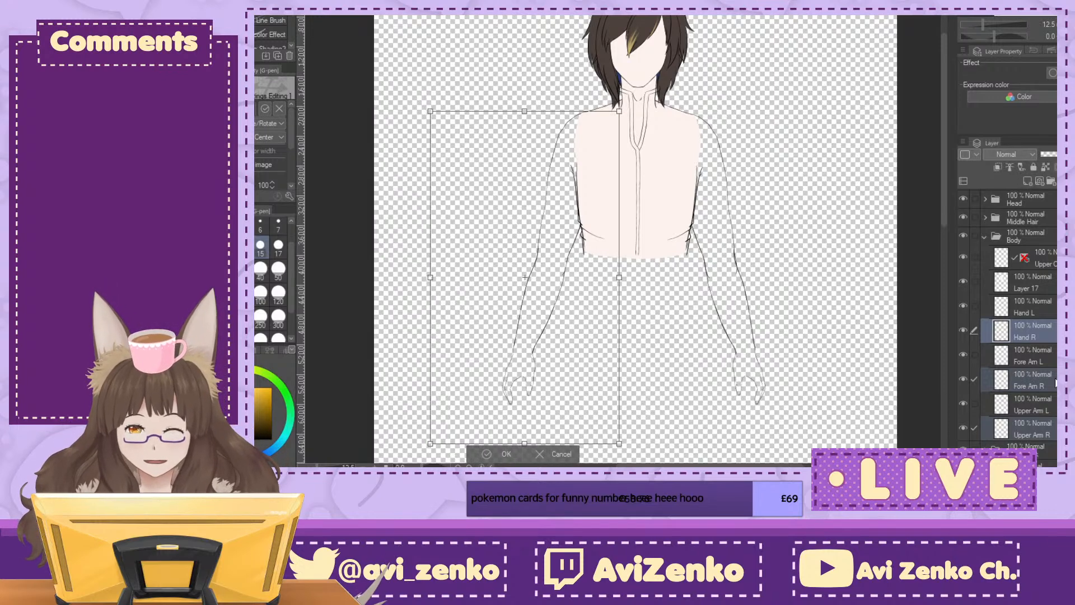
Step: Rotate the R arm slightly counterclockwise and nudge it until its upper line meets the shoulder line
left_click(1068, 25)
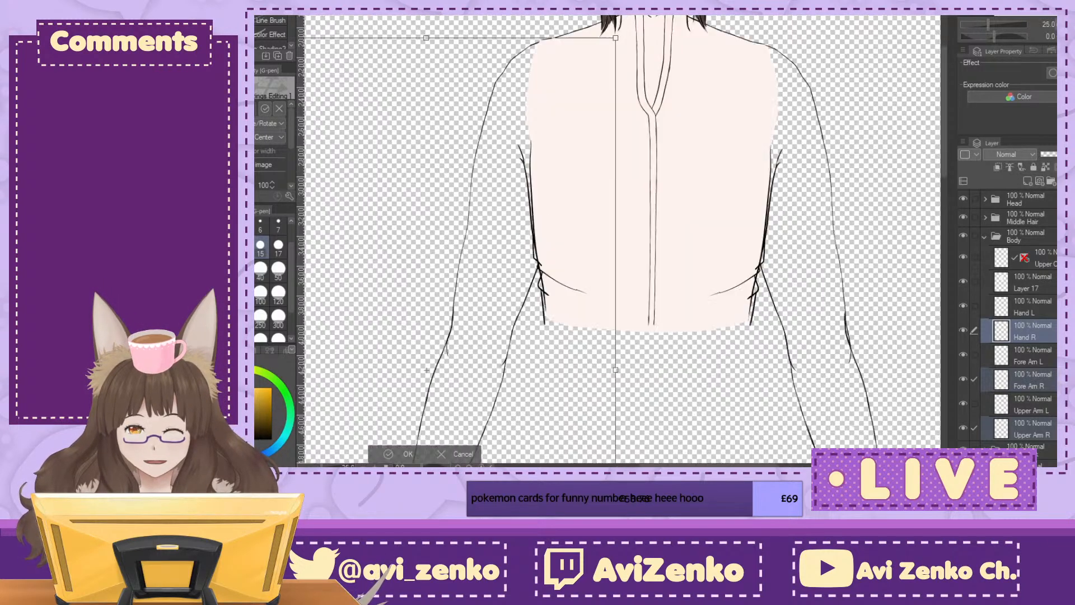
key("Left")
key("Left")
key("Left")
key("Left")
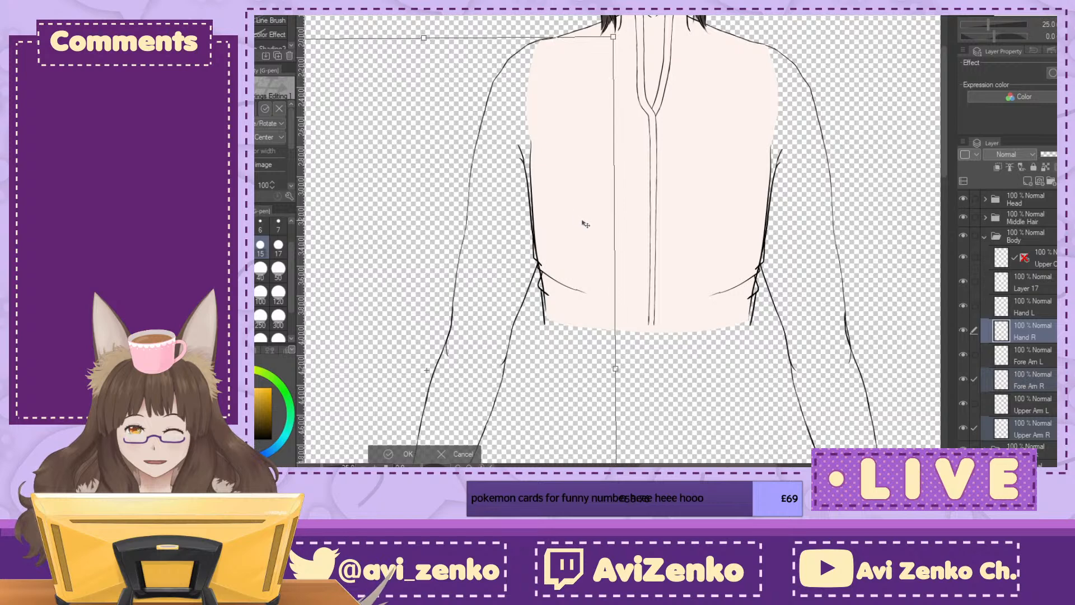
left_click_drag(652, 205, 651, 202)
key("Right")
left_click_drag(586, 256, 615, 358)
key("ctrl+plus")
key("ctrl+plus")
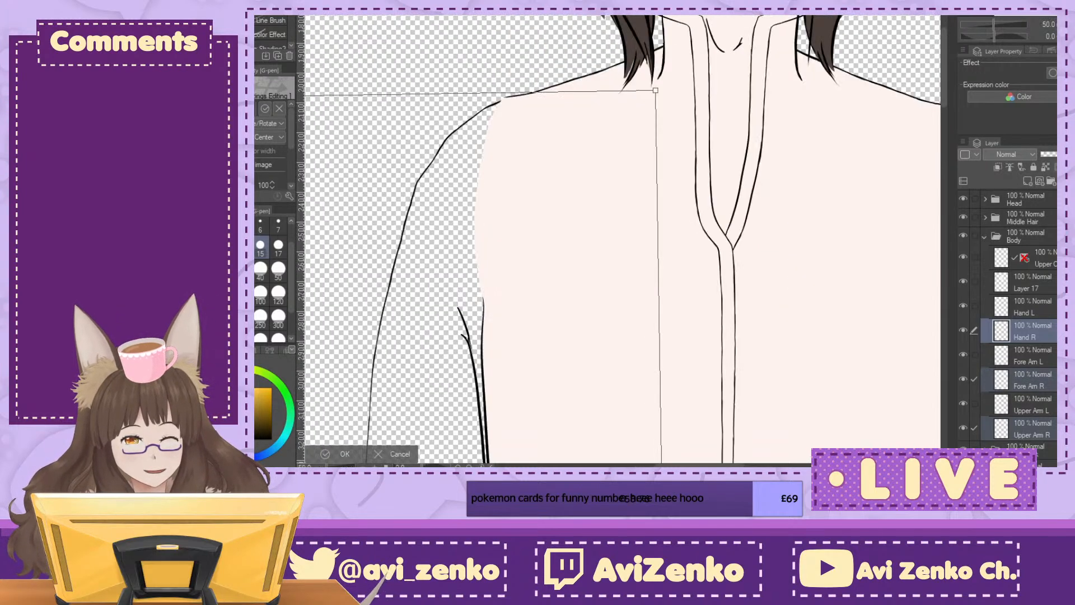
key("Up")
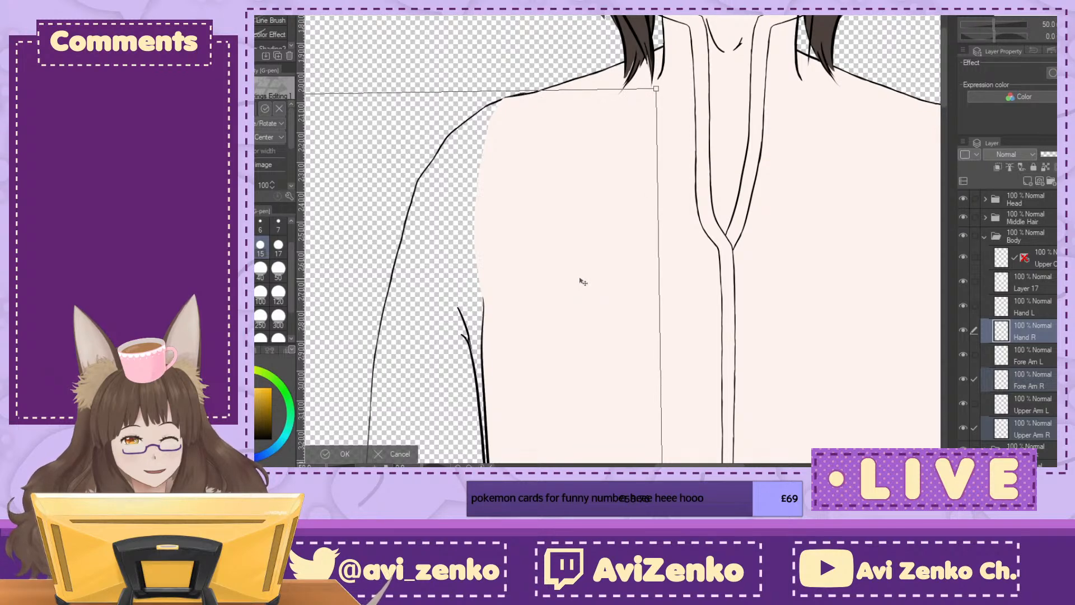
Step: Check the R arm's fit along the torso, apply its transform, and collapse the Body folder
key("ctrl+minus")
key("ctrl+minus")
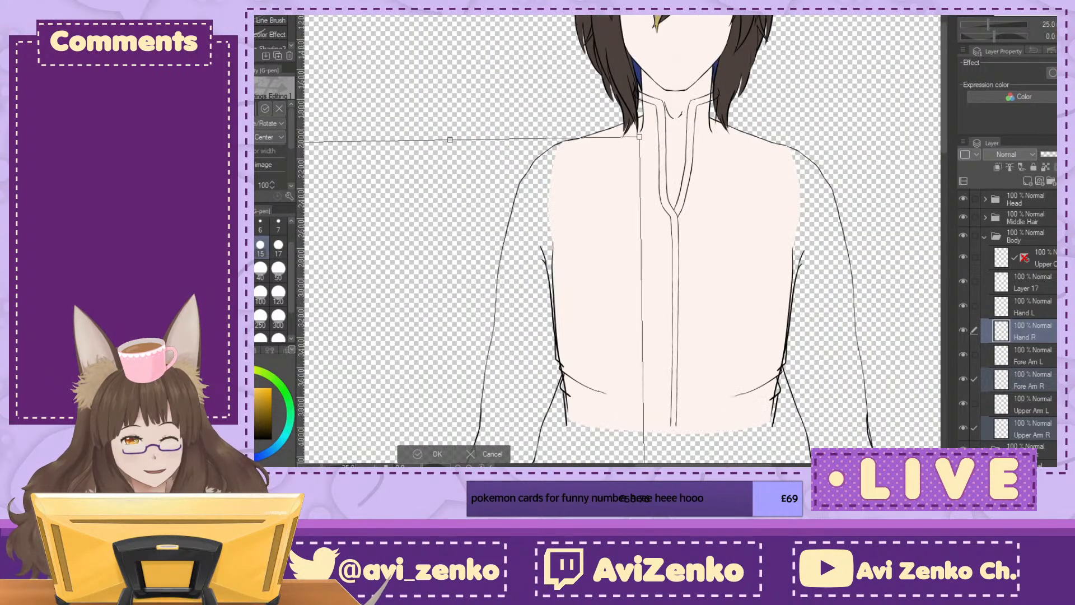
scroll(440, 153, "down", 10)
left_click_drag(441, 153, 404, 346)
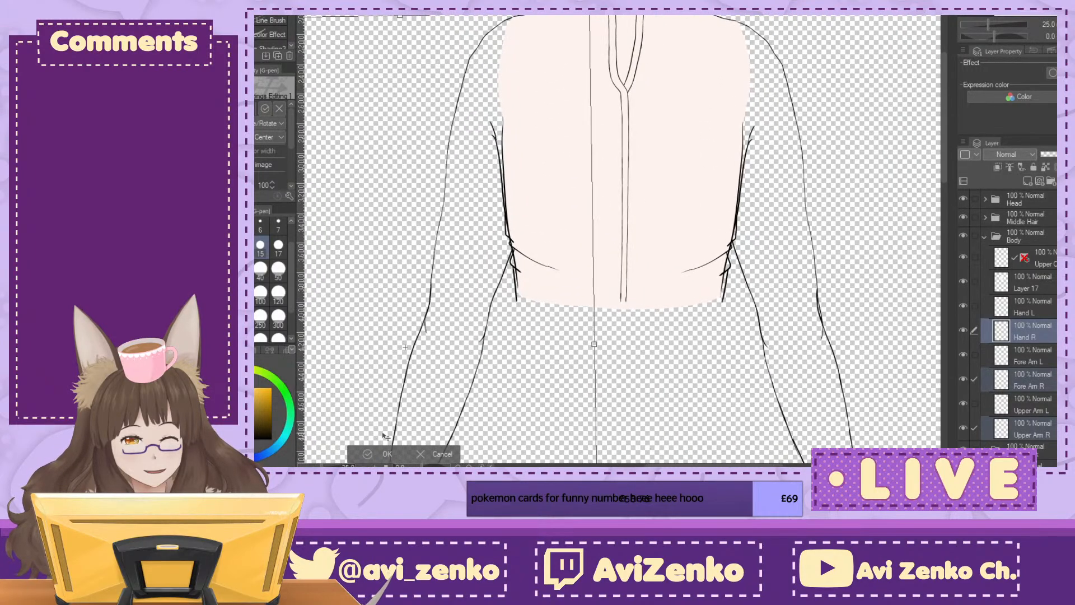
left_click(373, 452)
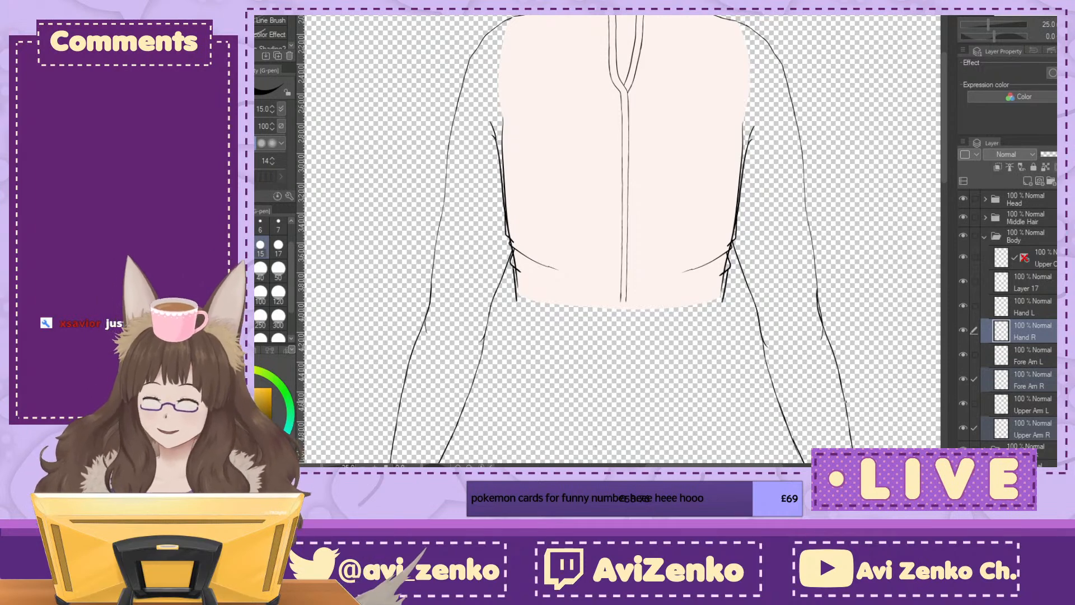
left_click(984, 237)
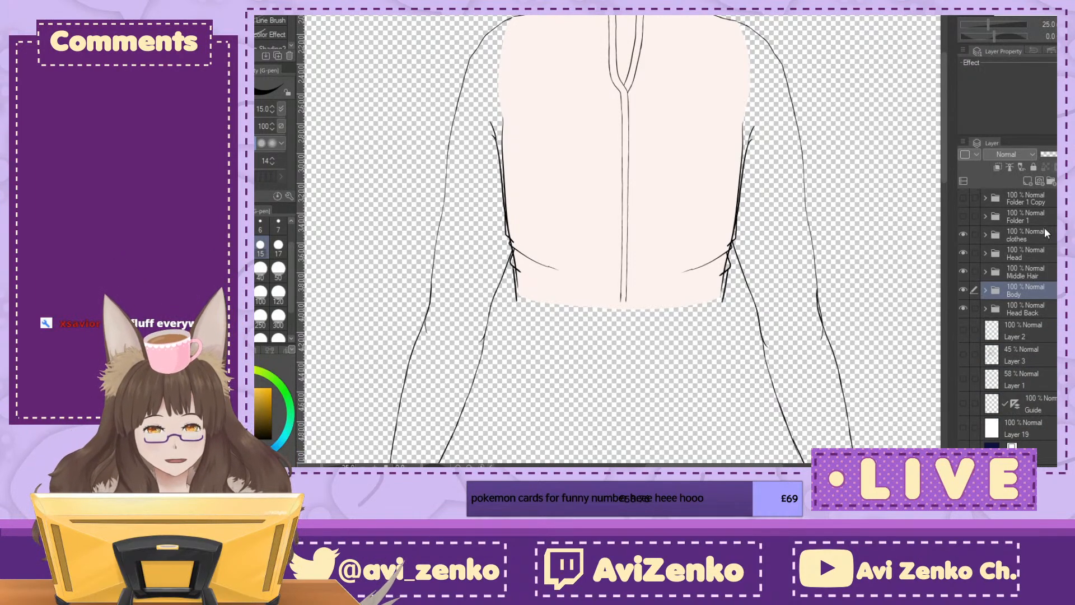
Step: Show the Layer 3 outfit sketch, hide the Body folder and expand the clothes folder
left_click(982, 232)
left_click(963, 353)
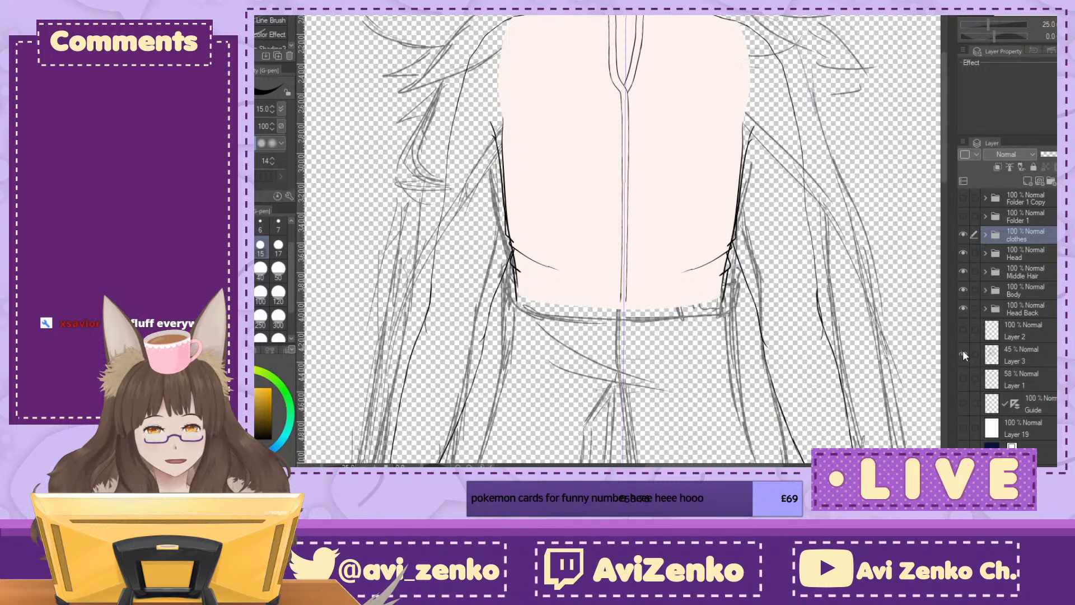
left_click(962, 289)
left_click(986, 234)
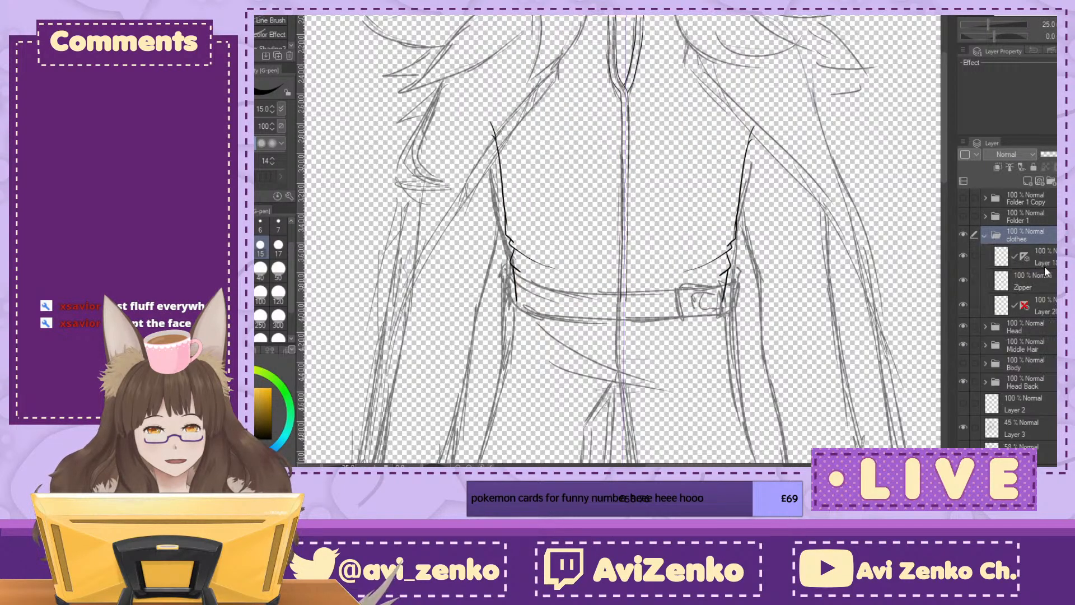
Step: Add a new raster layer at the top of the clothes folder and rename it Belt
left_click(1047, 257)
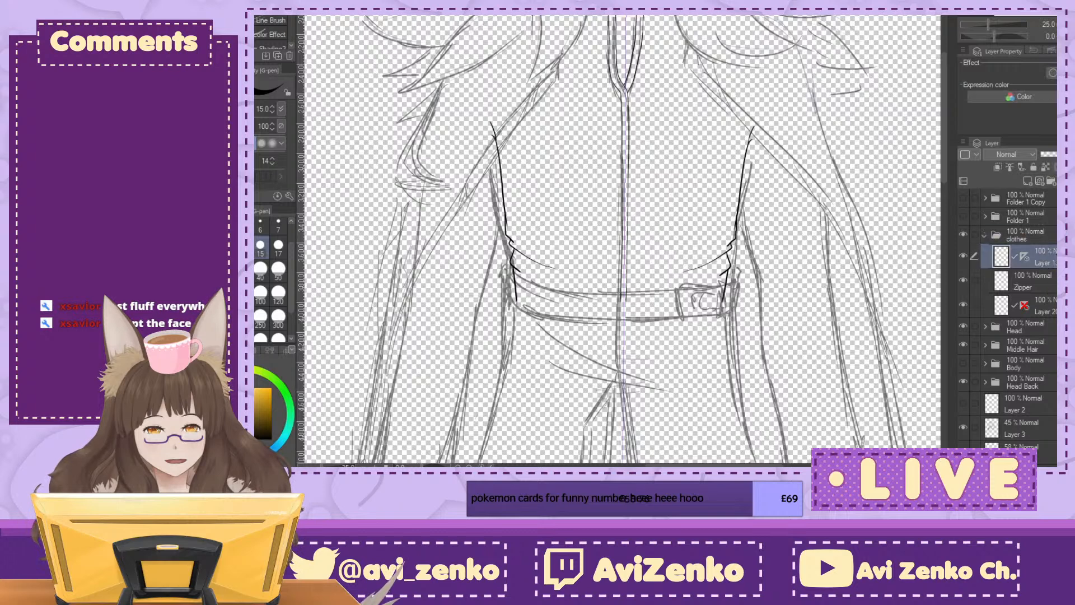
left_click(1027, 181)
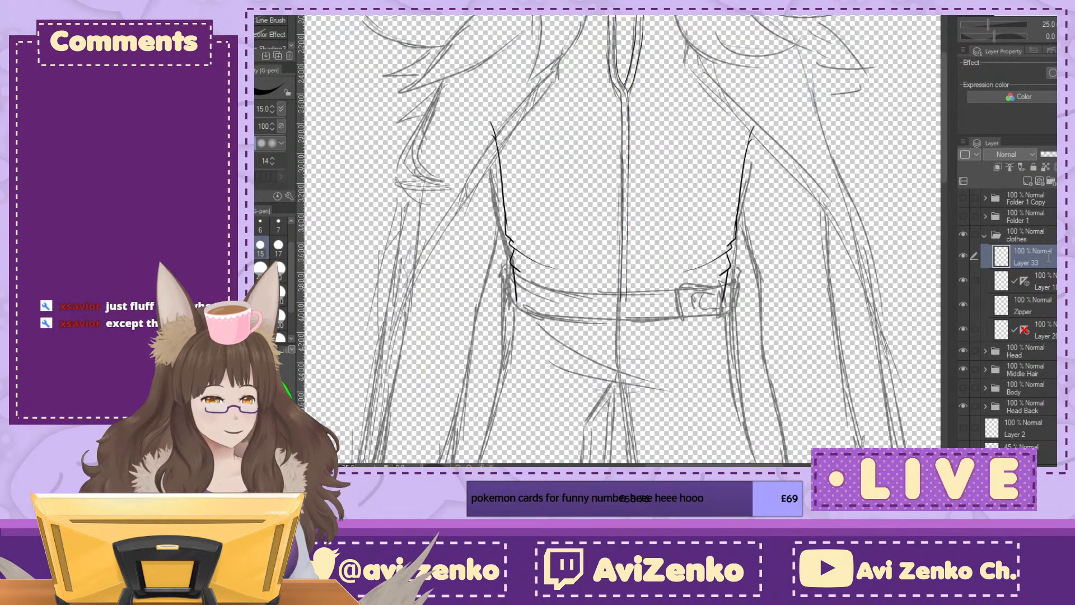
double_click(1047, 256)
type("Belt")
key("Return")
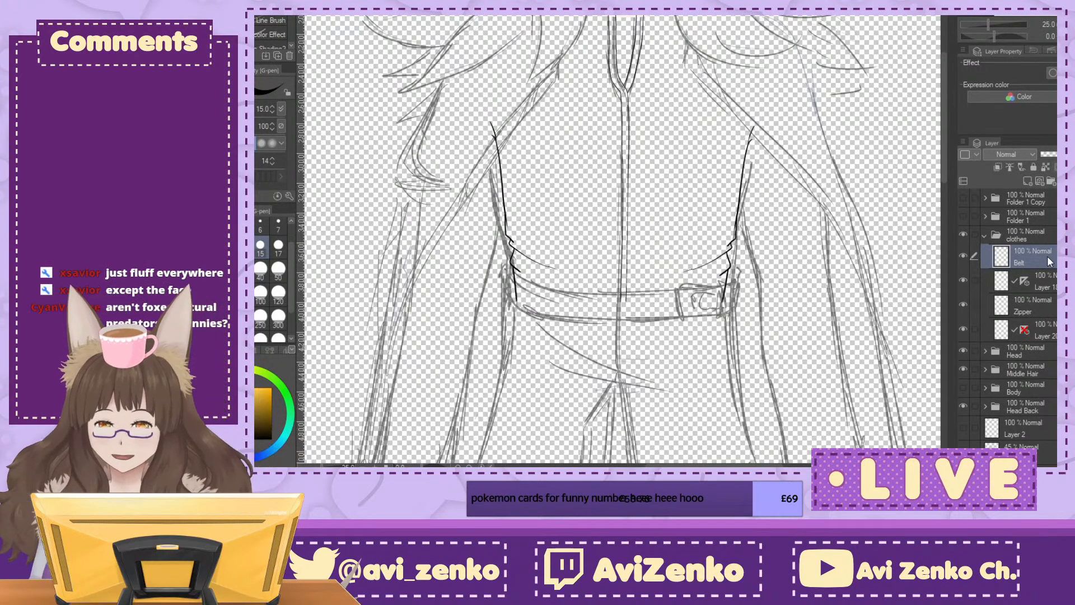
Step: Ink the short curved left end of the belt over the sketch at the waist
left_click_drag(595, 284, 616, 191)
scroll(616, 191, "up", 2)
scroll(627, 180, "up", 1)
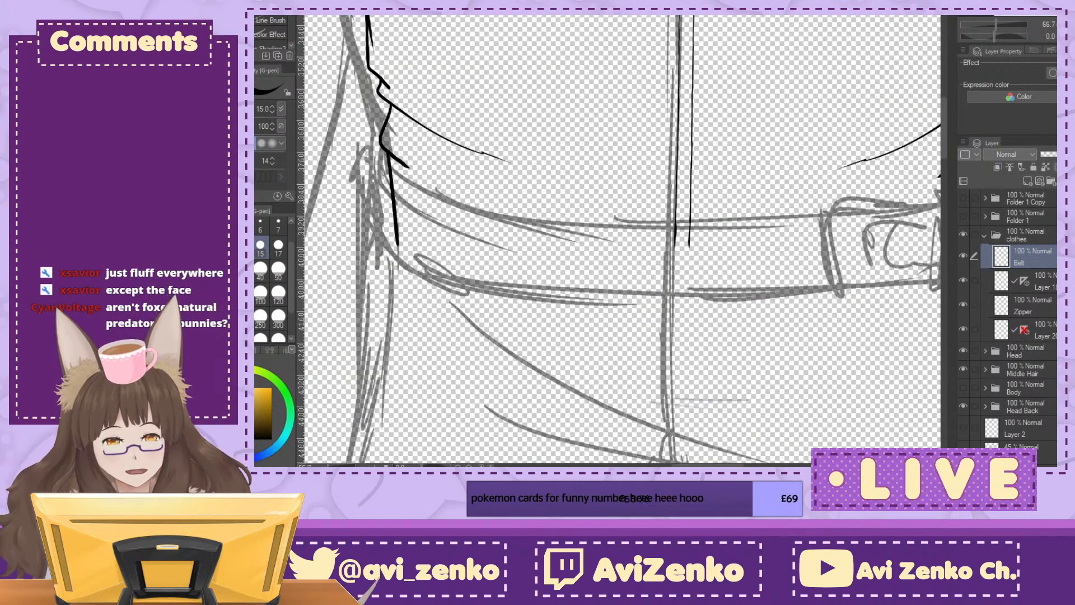
mouse_move(783, 417)
left_mouse_down()
mouse_move(503, 19)
mouse_move(641, 141)
mouse_move(697, 382)
mouse_move(729, 464)
left_mouse_up()
left_click_drag(621, 241, 680, 261)
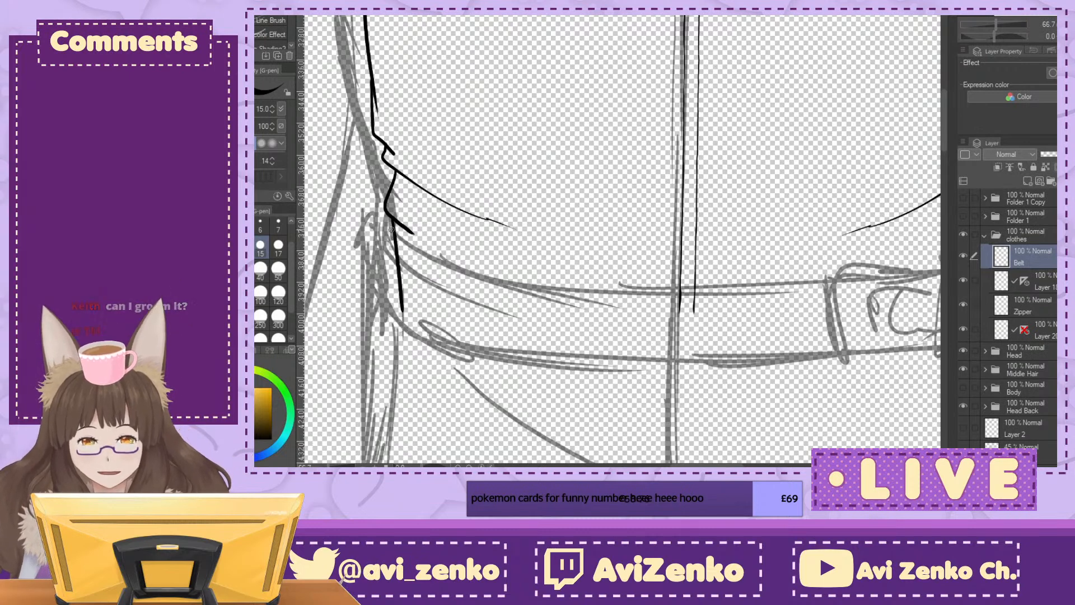
key("ctrl+z")
mouse_move(394, 235)
left_mouse_down()
mouse_move(380, 255)
mouse_move(382, 299)
mouse_move(401, 324)
left_mouse_up()
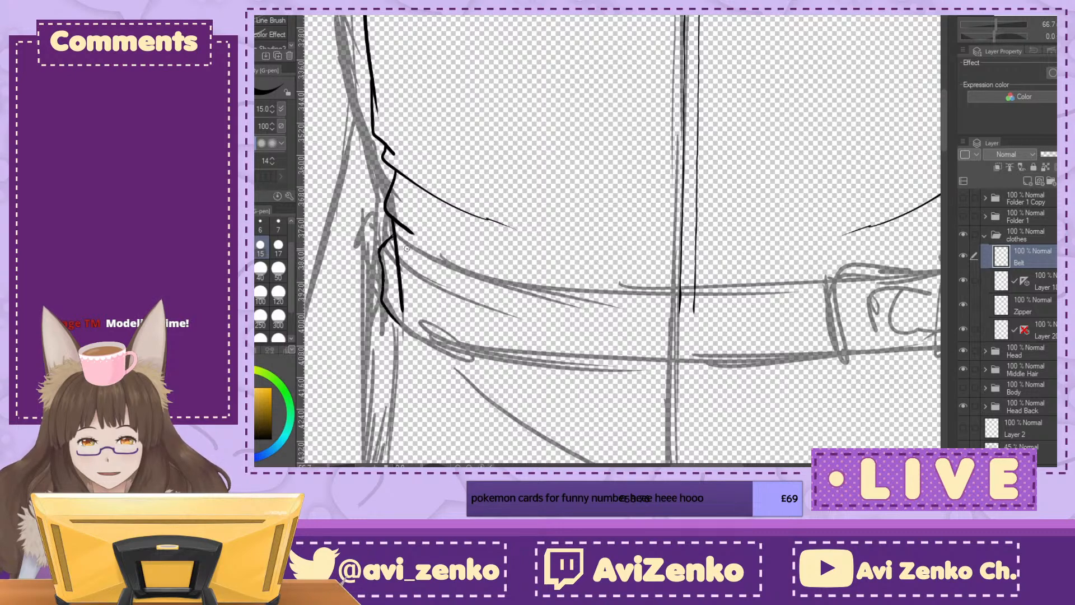
Step: Lower the jacket side line layer's opacity to 44% and reselect the Belt layer
left_click(1065, 37)
left_click(1064, 37)
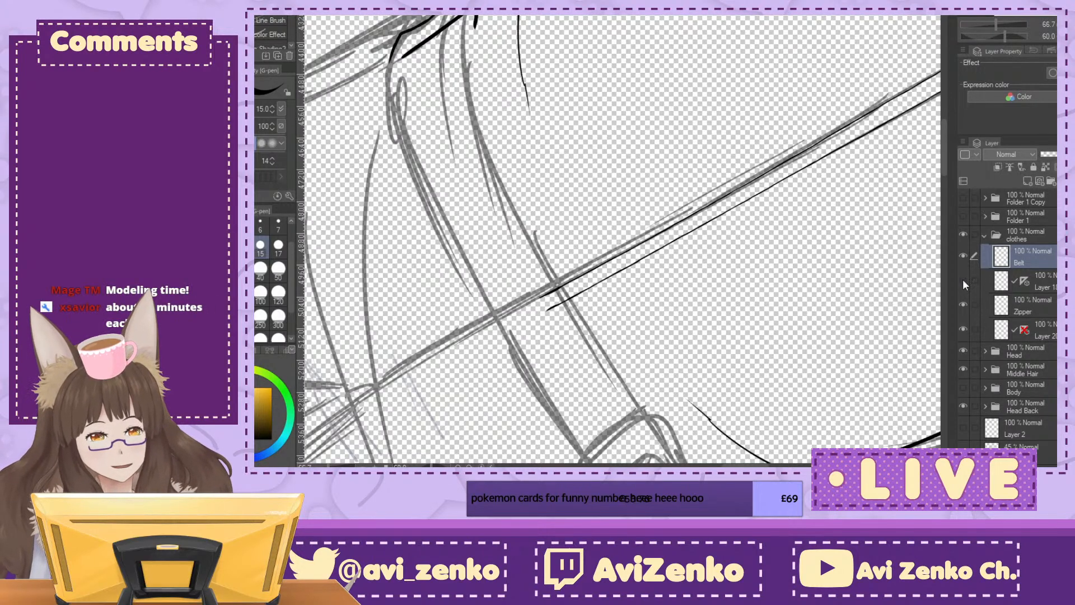
left_click(964, 329)
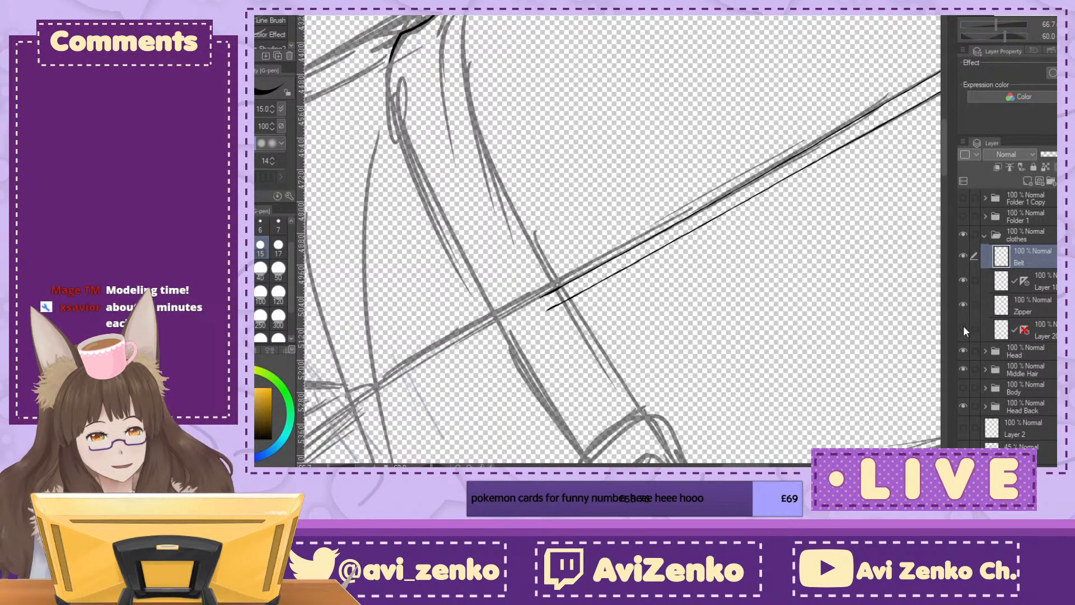
left_click(964, 328)
left_click(1044, 331)
left_click(1060, 155)
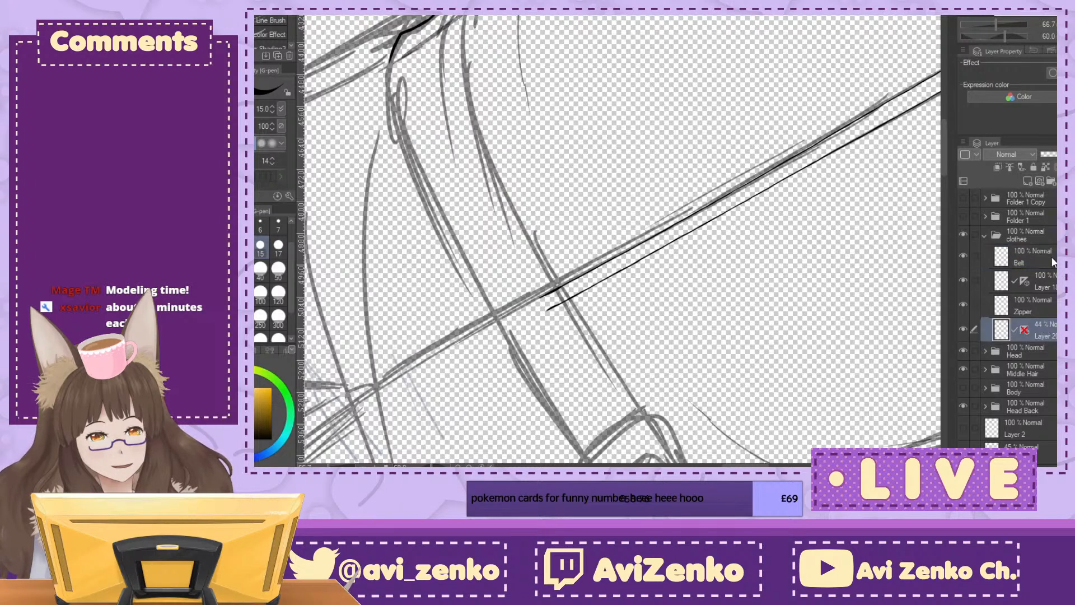
left_click(1054, 268)
Step: Ink the first part of the belt's upper and lower edges, starting from its left end
left_click(1068, 37)
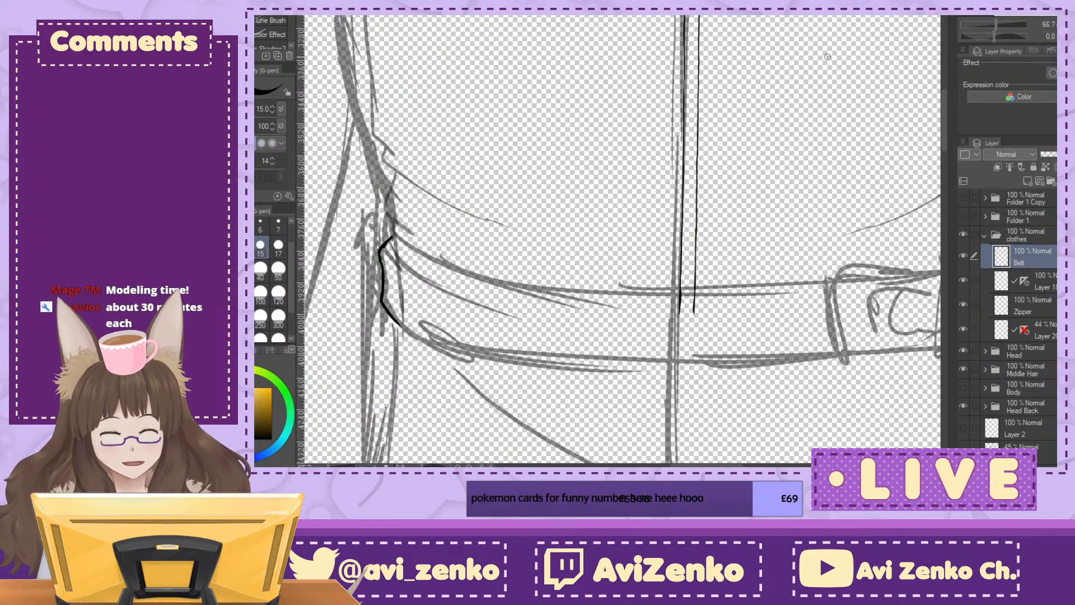
left_click_drag(392, 246, 410, 262)
left_click(1059, 36)
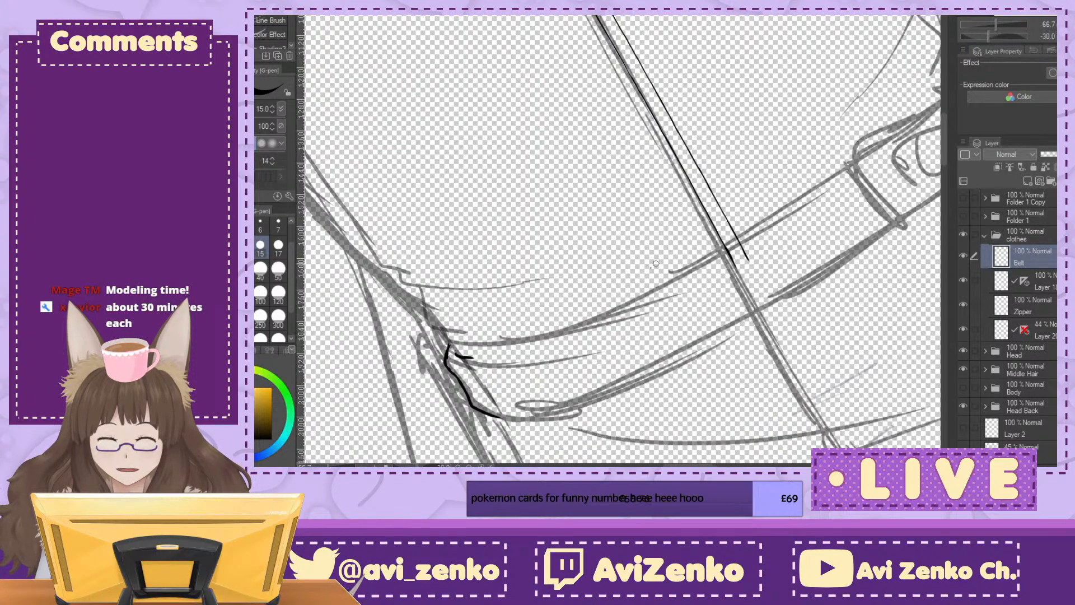
left_click_drag(457, 356, 626, 300)
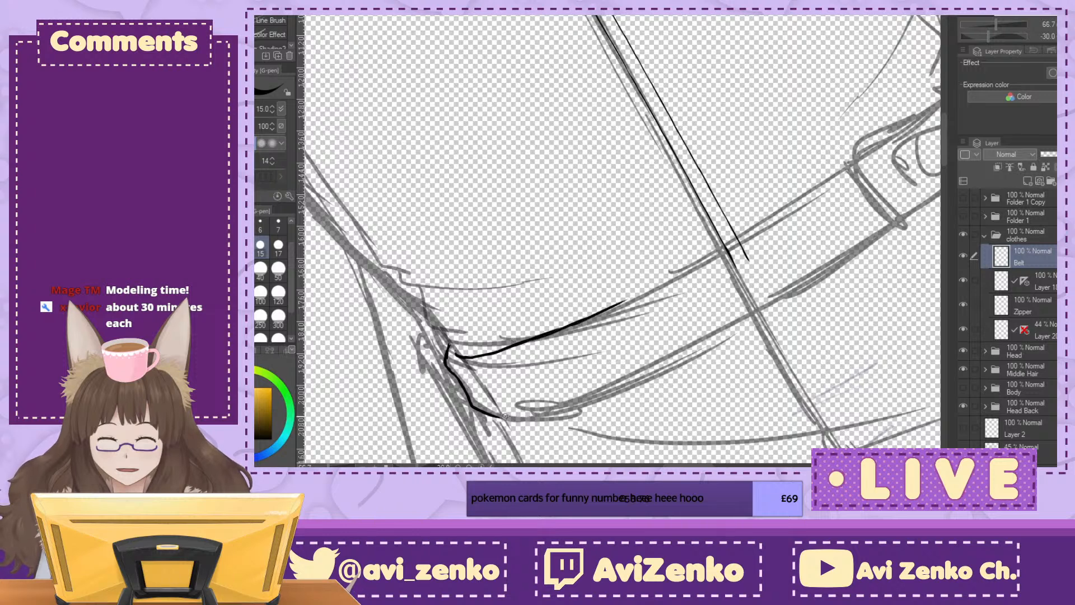
left_click_drag(502, 416, 670, 340)
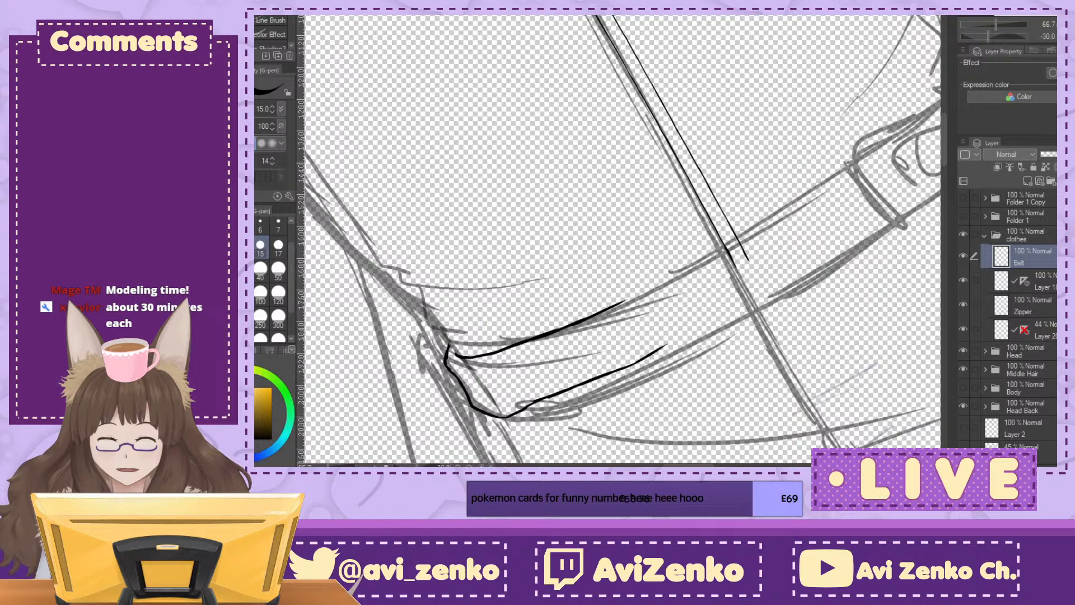
left_click(1064, 37)
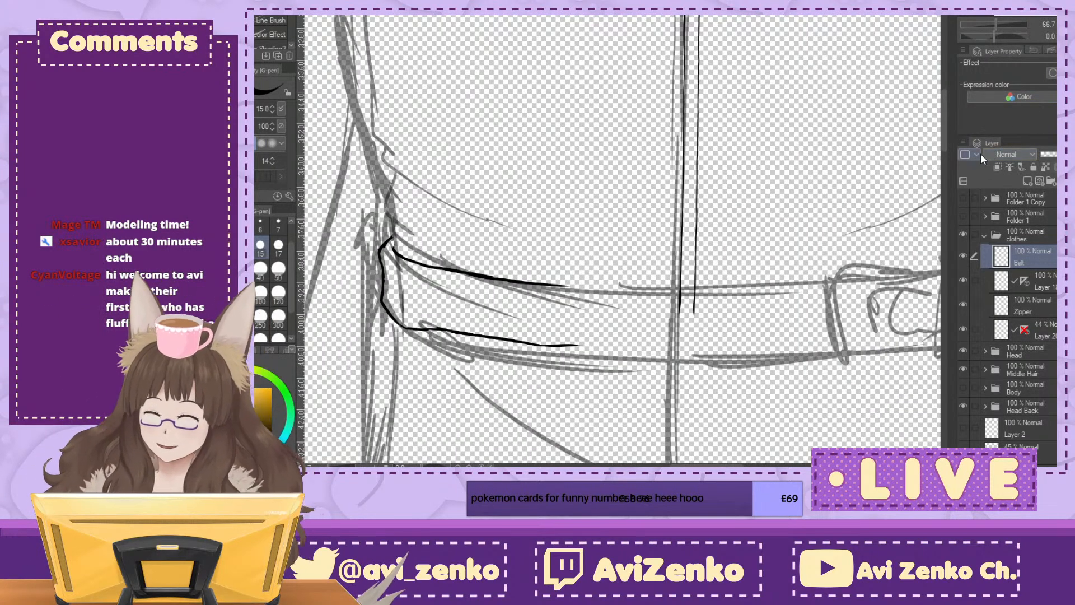
Step: Check the whole outfit sketch with the Folder 1 and Folder 1 Copy fur temporarily shown
scroll(625, 183, "down", 6)
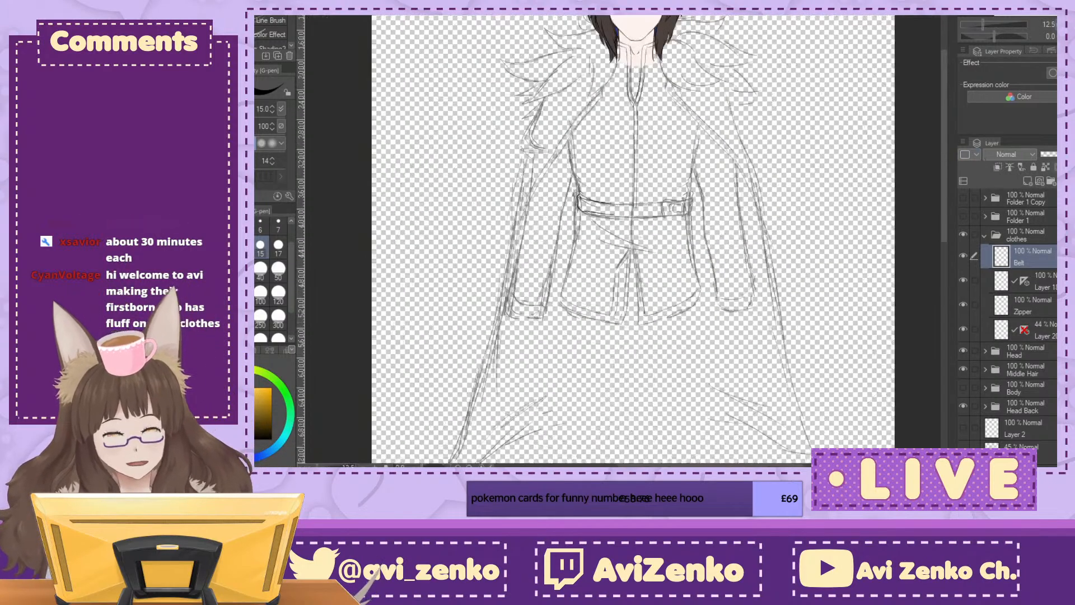
left_click(963, 198)
left_click(963, 216)
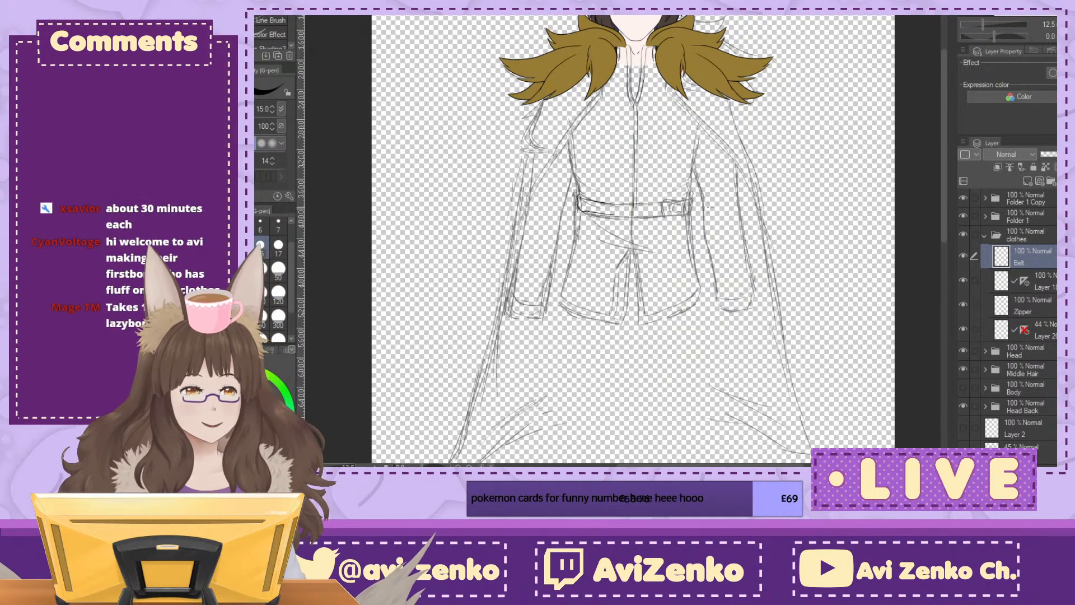
left_click(963, 215)
left_click(963, 199)
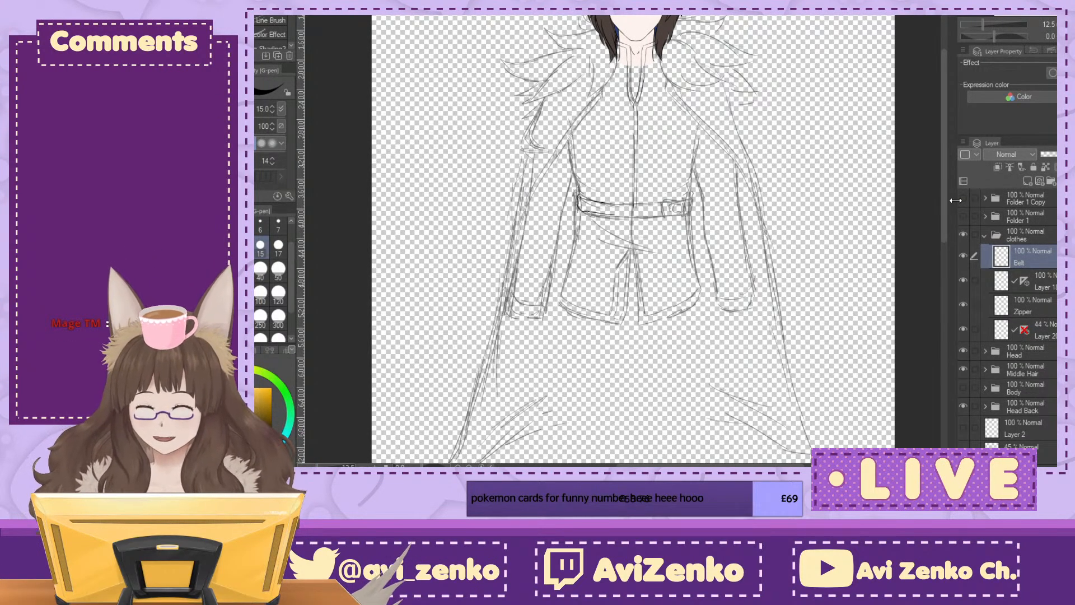
Step: Extend the belt's inked upper and lower edges along the sketch across the zipper
key("^")
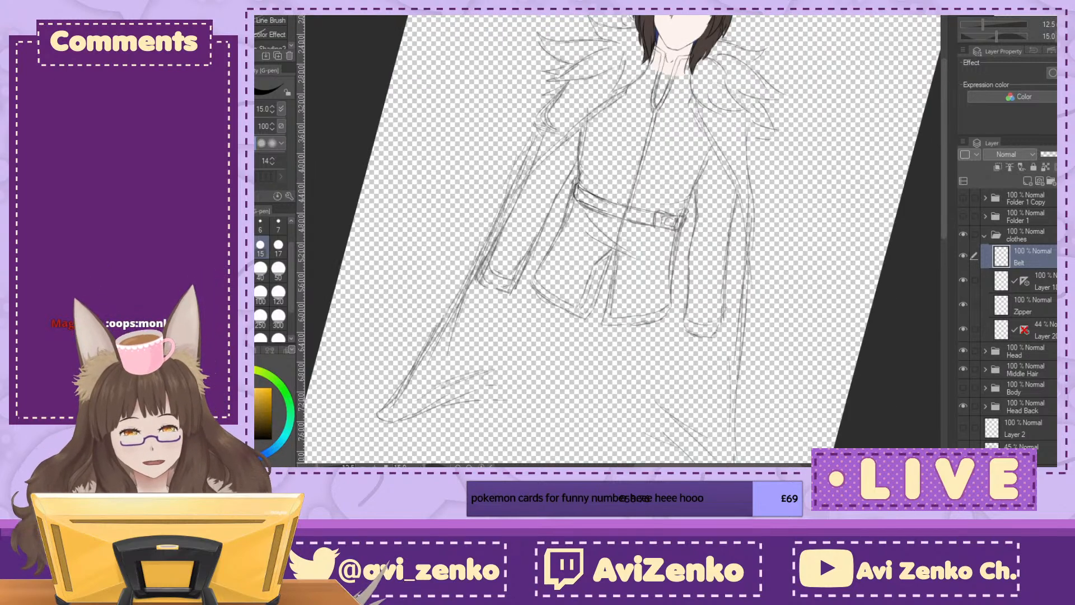
key("minus")
key("minus")
key("ctrl+plus")
key("ctrl+plus")
key("ctrl+plus")
key("ctrl+plus")
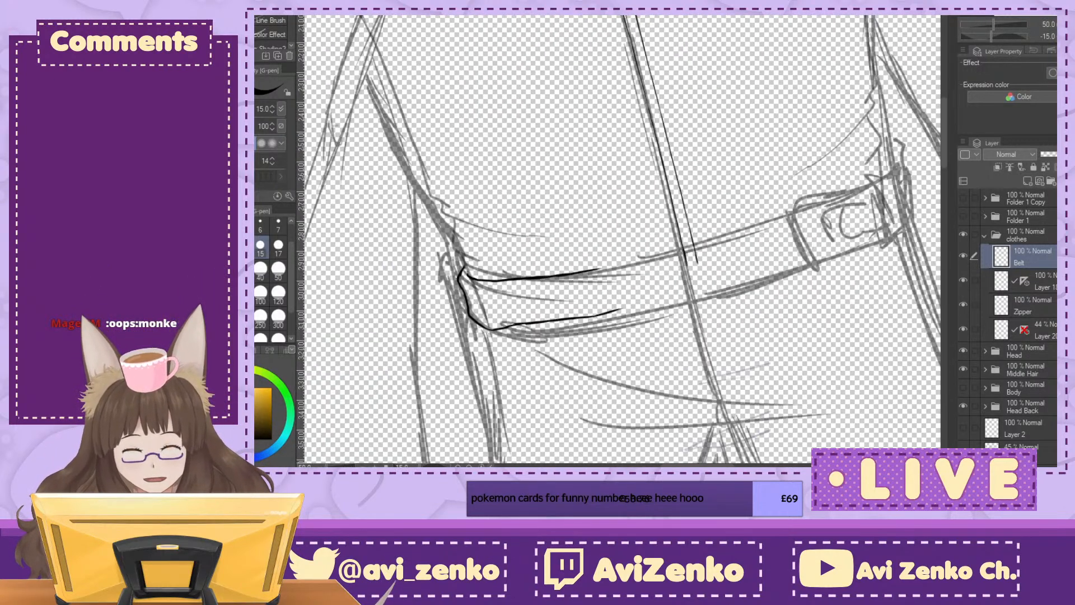
key("minus")
key("minus")
key("minus")
key("minus")
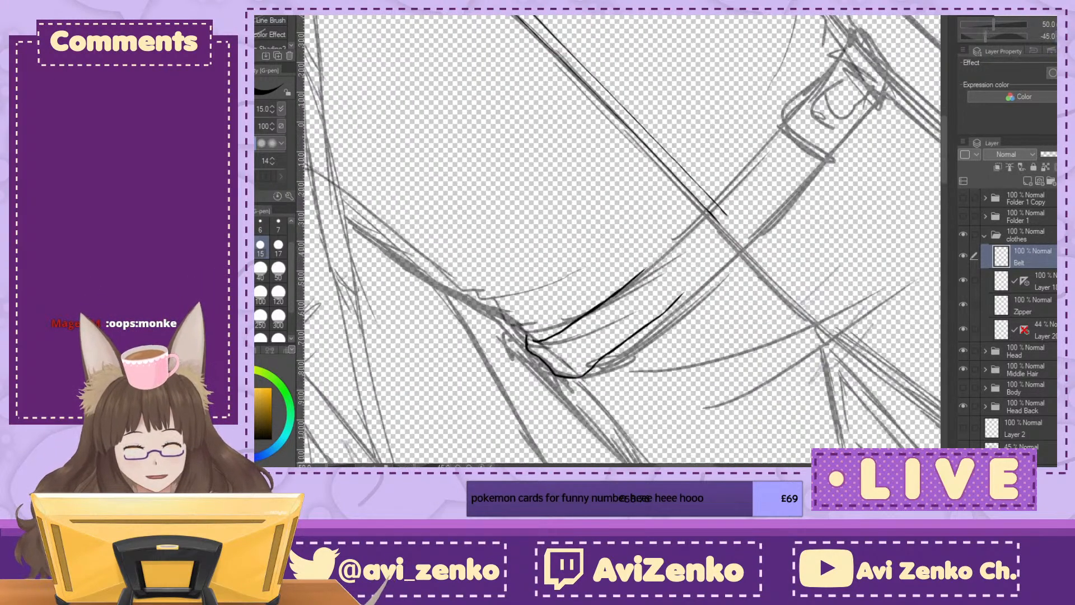
key("minus")
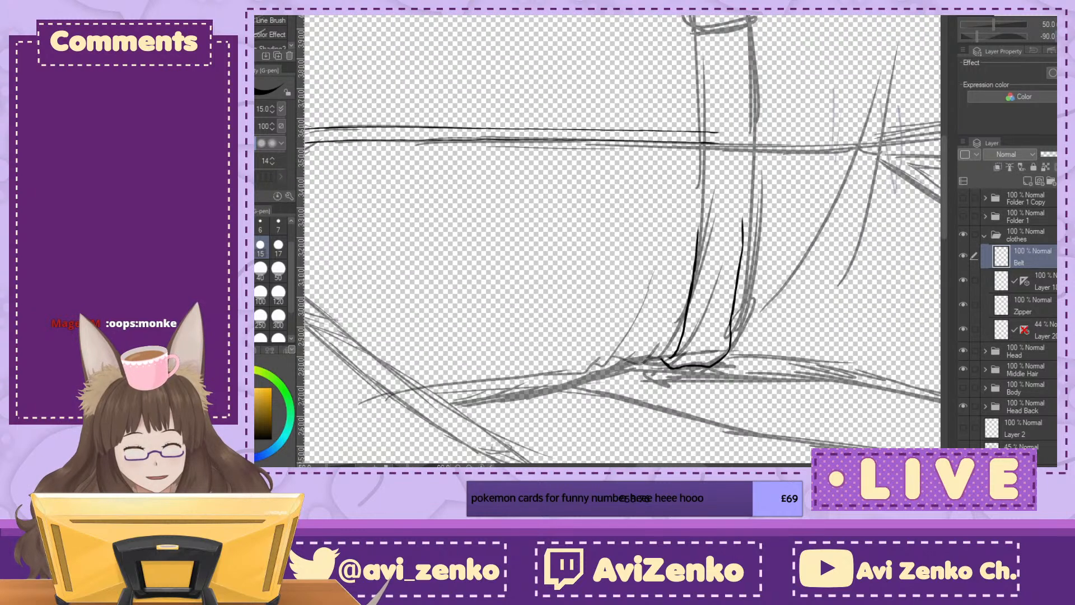
left_click_drag(699, 113, 700, 174)
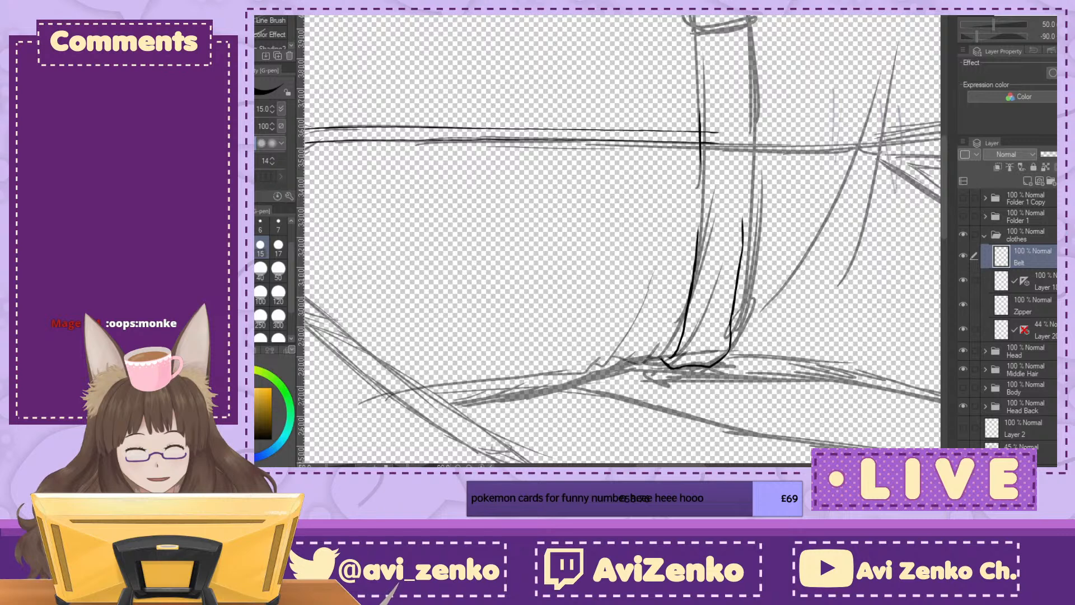
key("ctrl+plus")
left_click_drag(726, 144, 727, 174)
left_click_drag(727, 149, 723, 252)
left_click_drag(791, 85, 782, 245)
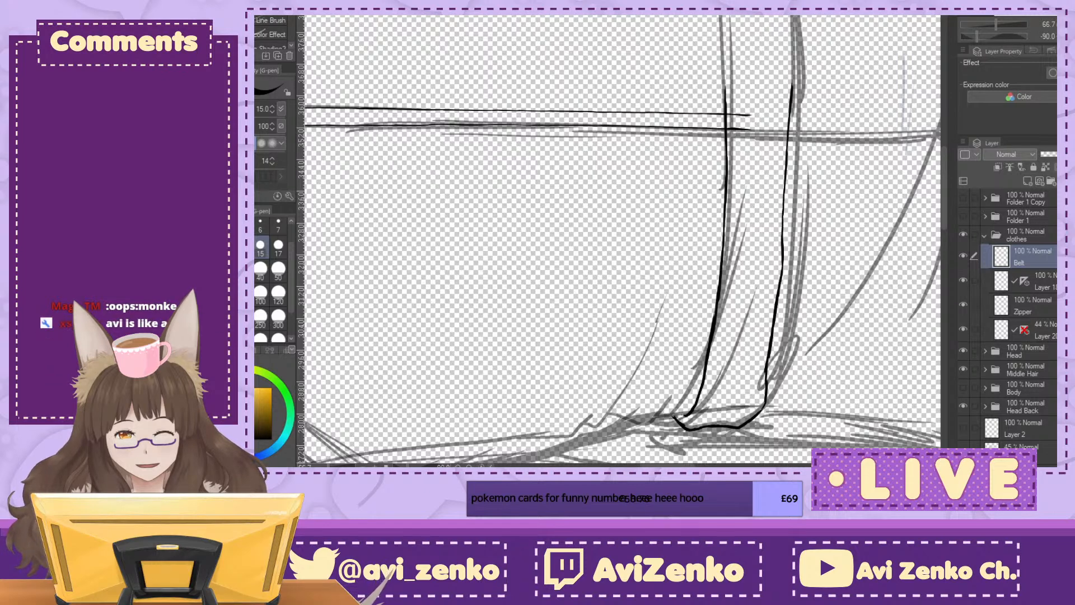
Step: Trim the end of the belt's lower edge near the zipper and redraw it further toward the buckle
key("ctrl+@")
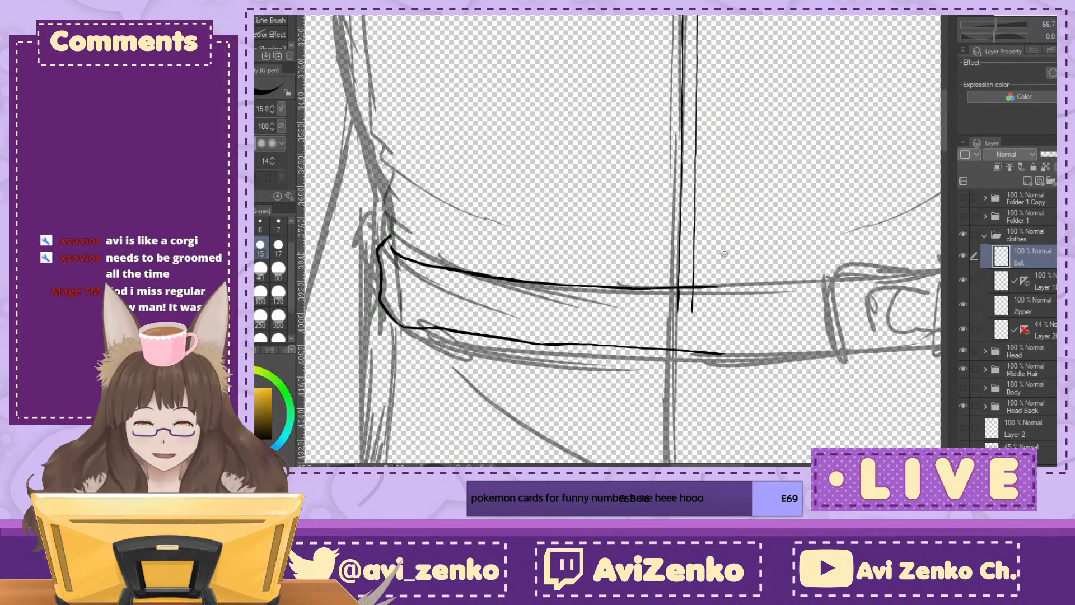
mouse_move(708, 353)
left_mouse_down()
mouse_move(653, 363)
mouse_move(692, 352)
left_mouse_up()
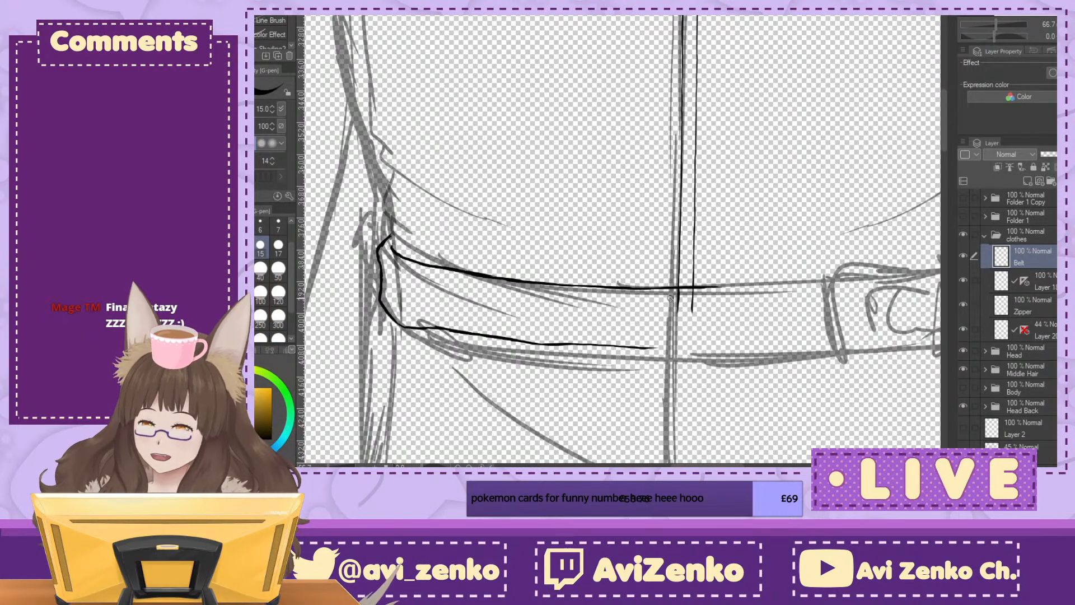
mouse_move(670, 298)
left_mouse_down()
mouse_move(613, 290)
mouse_move(631, 181)
left_mouse_up()
key("asciicircum")
key("asciicircum")
key("asciicircum")
key("asciicircum")
key("asciicircum")
key("asciicircum")
key("asciicircum")
key("asciicircum")
key("asciicircum")
key("asciicircum")
key("asciicircum")
key("asciicircum")
key("asciicircum")
key("asciicircum")
key("asciicircum")
key("asciicircum")
key("asciicircum")
key("asciicircum")
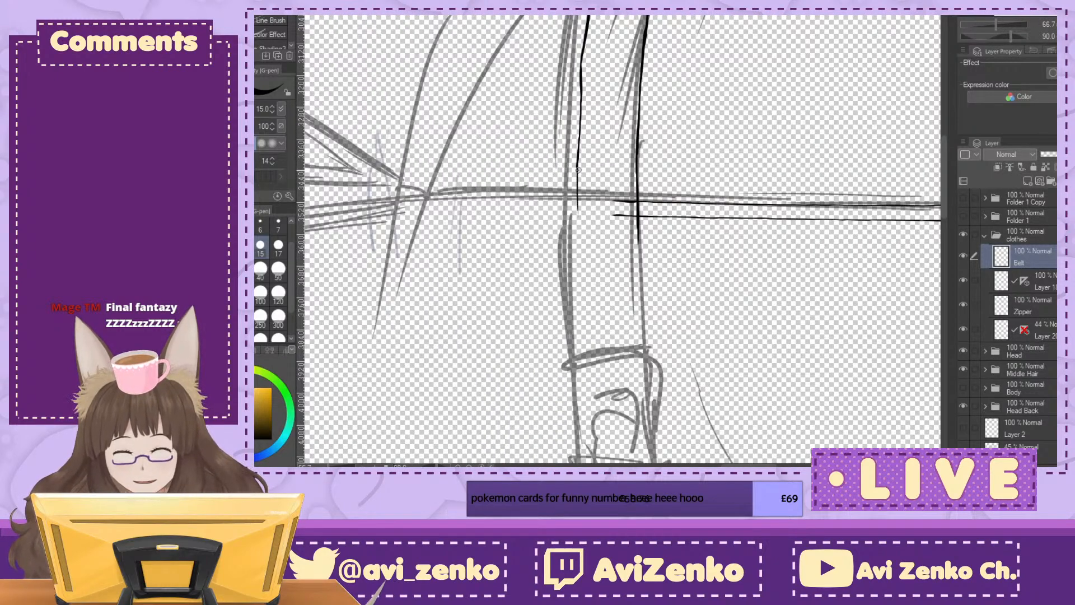
left_click_drag(576, 188, 574, 302)
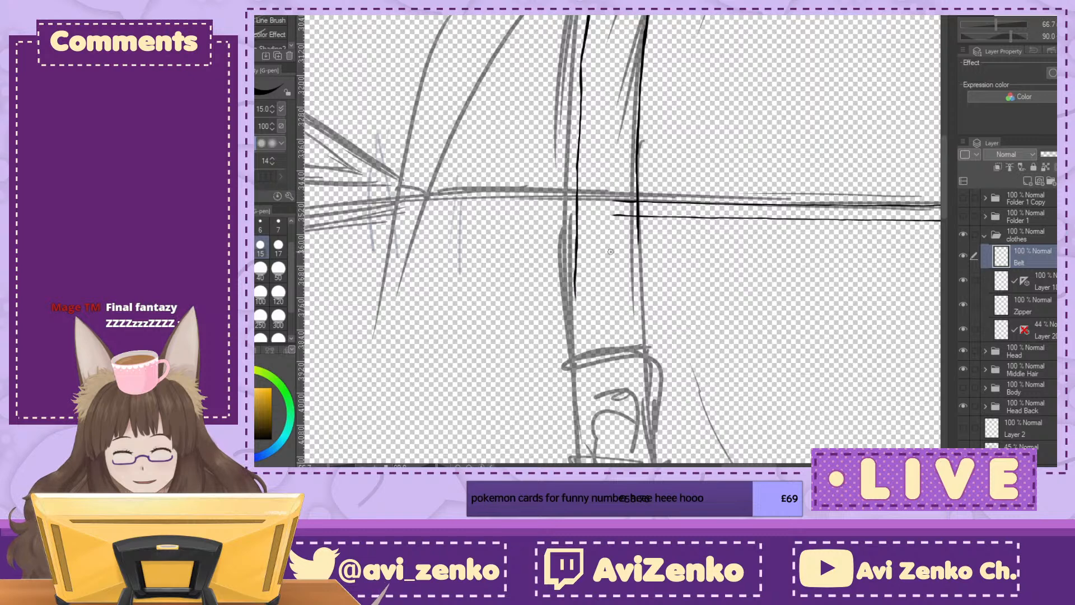
Step: Continue the belt's upper and lower edges from past the zipper to just inside the sketched buckle
left_click_drag(638, 252, 638, 308)
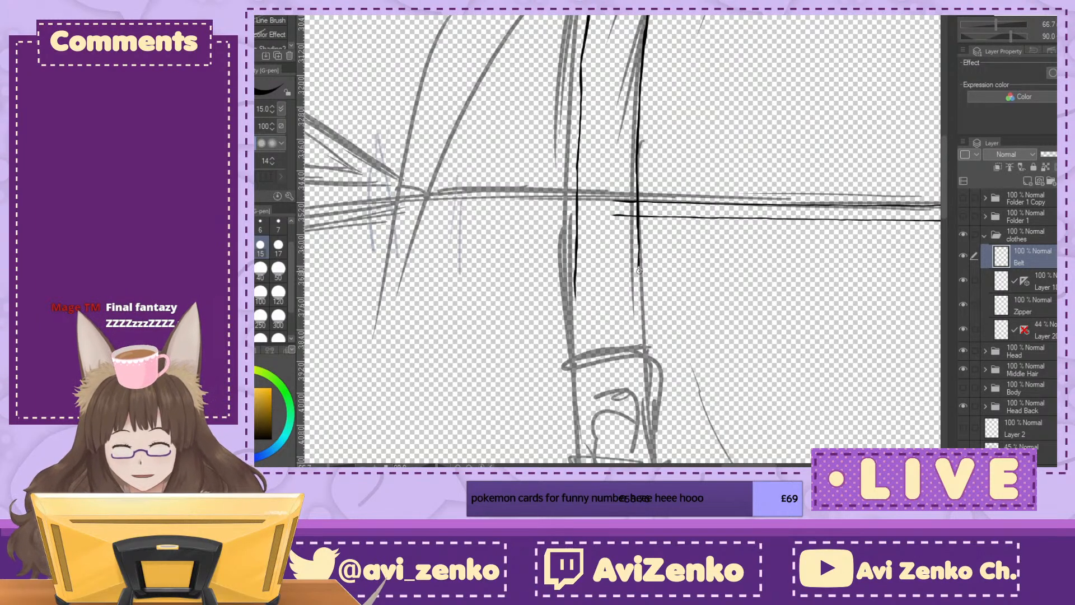
left_click_drag(636, 271, 638, 322)
key("ctrl+z")
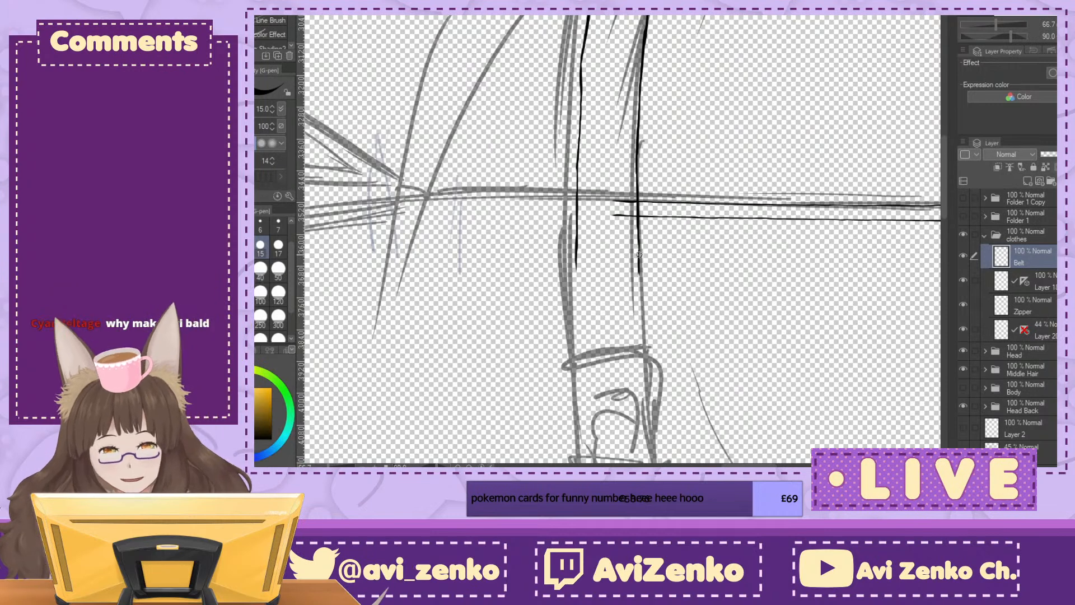
left_click_drag(638, 262, 639, 311)
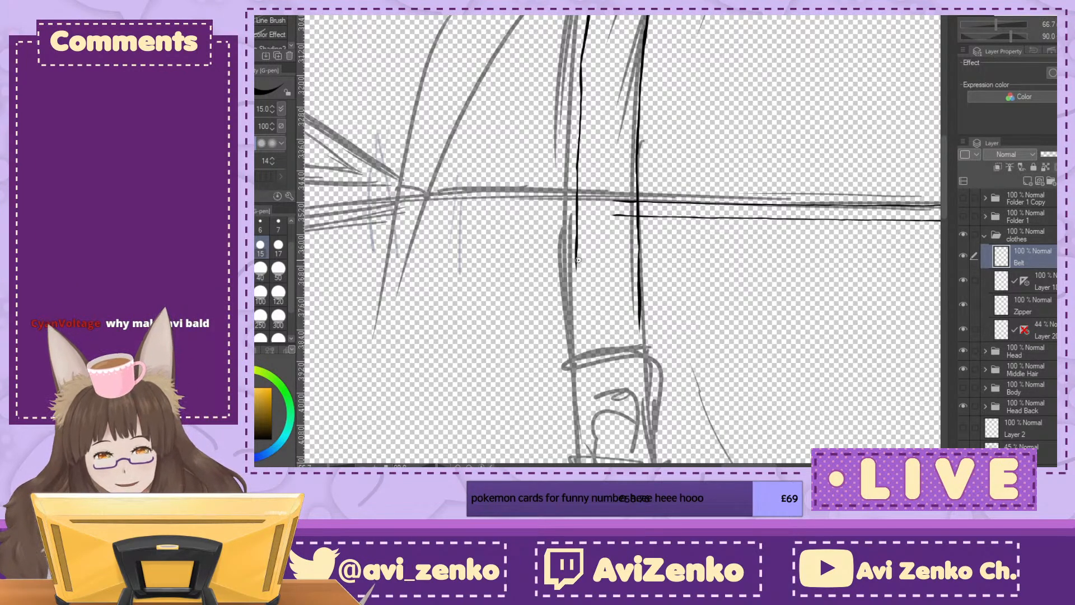
left_click_drag(576, 248, 579, 341)
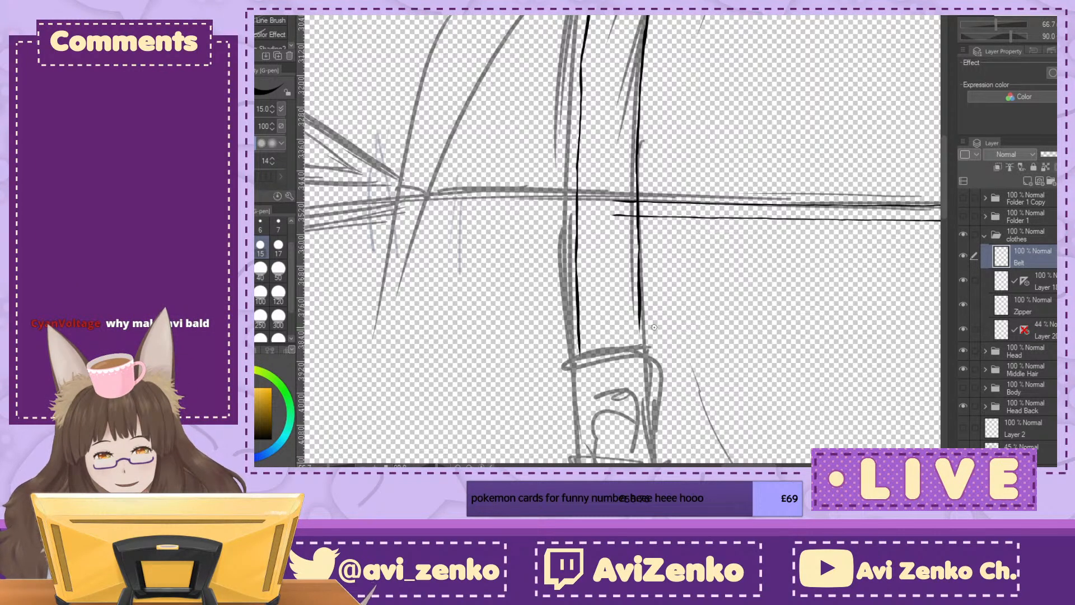
left_click(999, 14)
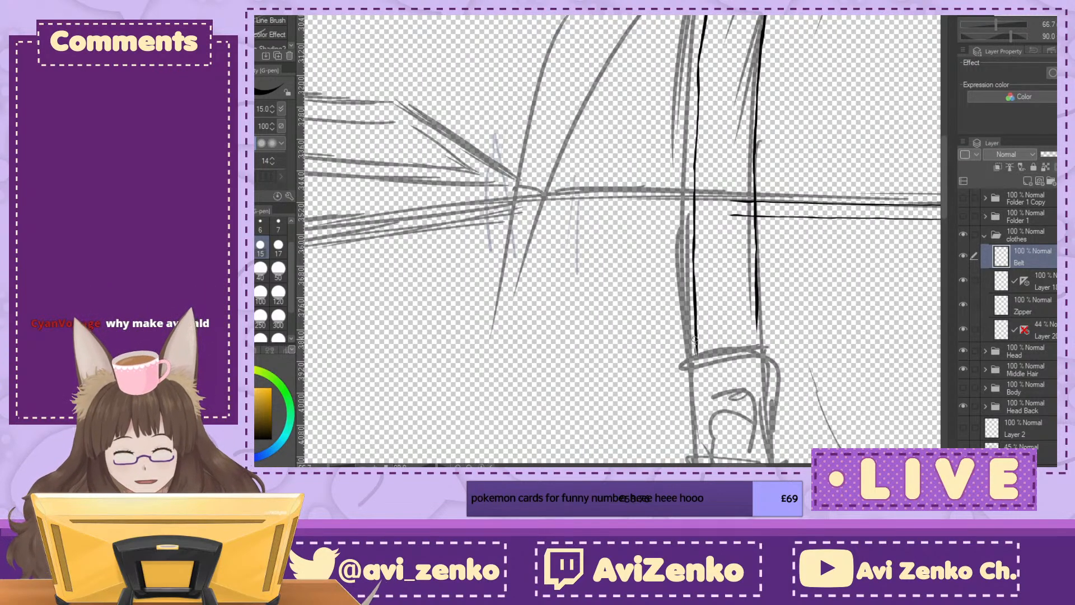
left_click_drag(696, 363, 698, 395)
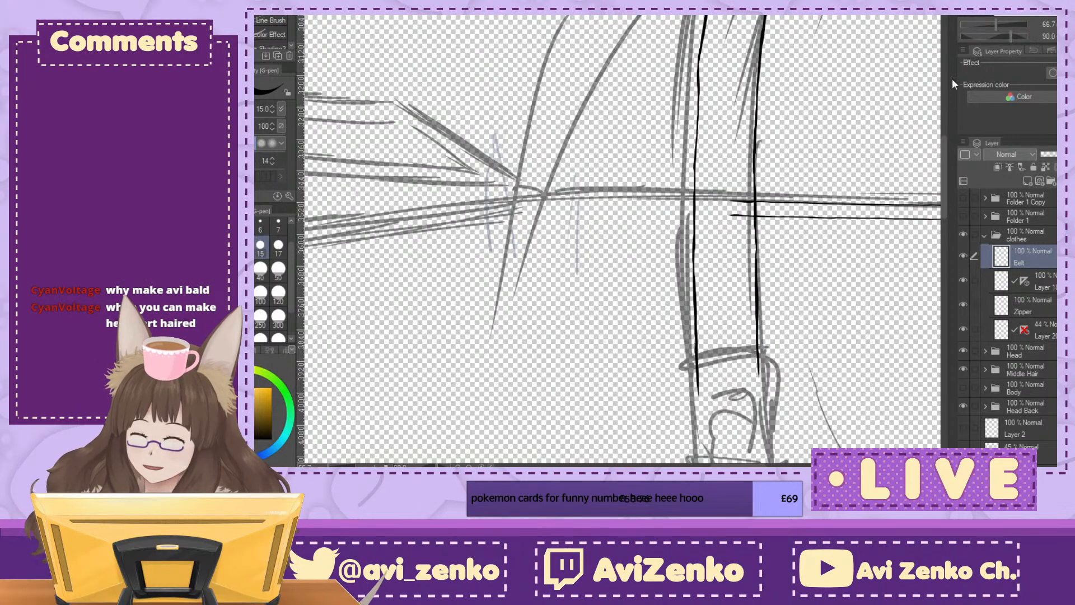
Step: Extend the belt's inked upper and lower edges across most of the sketched buckle
scroll(622, 241, "down", 5)
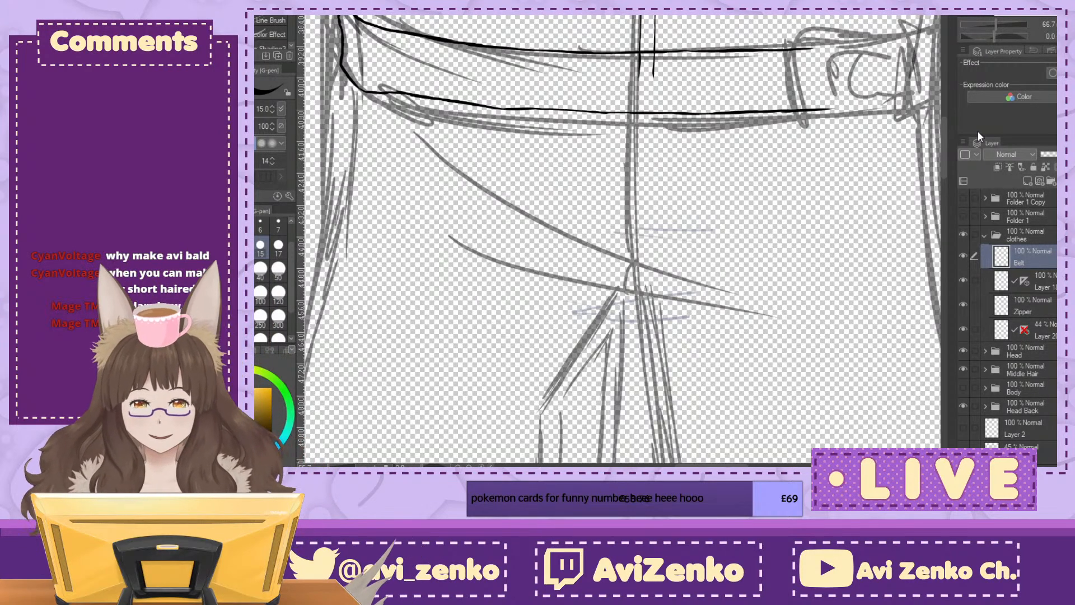
mouse_move(603, 251)
left_mouse_down()
mouse_move(546, 348)
mouse_move(451, 347)
left_mouse_up()
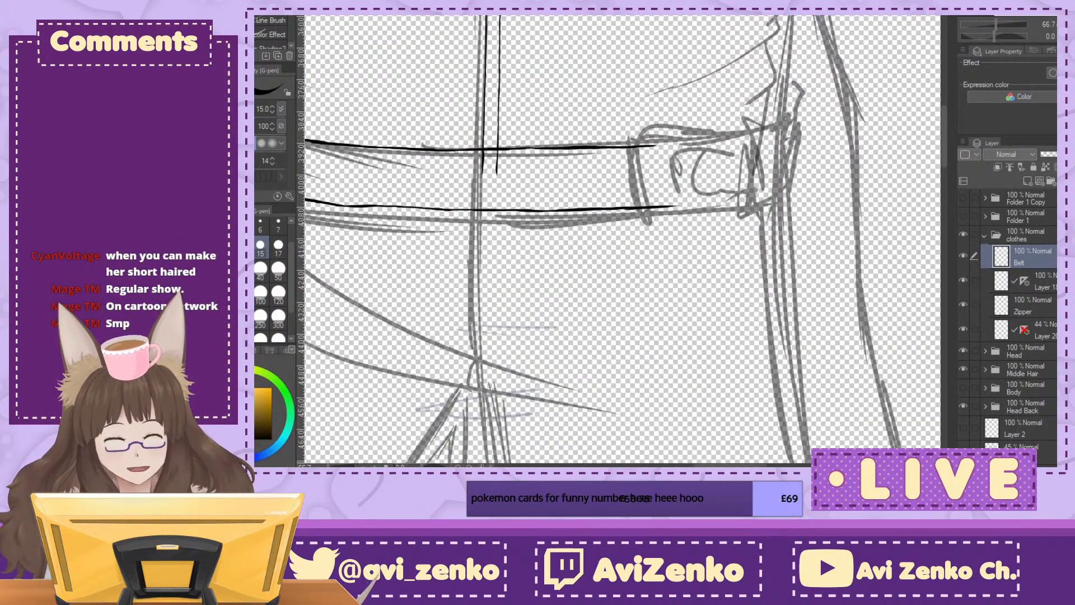
key("ctrl+plus")
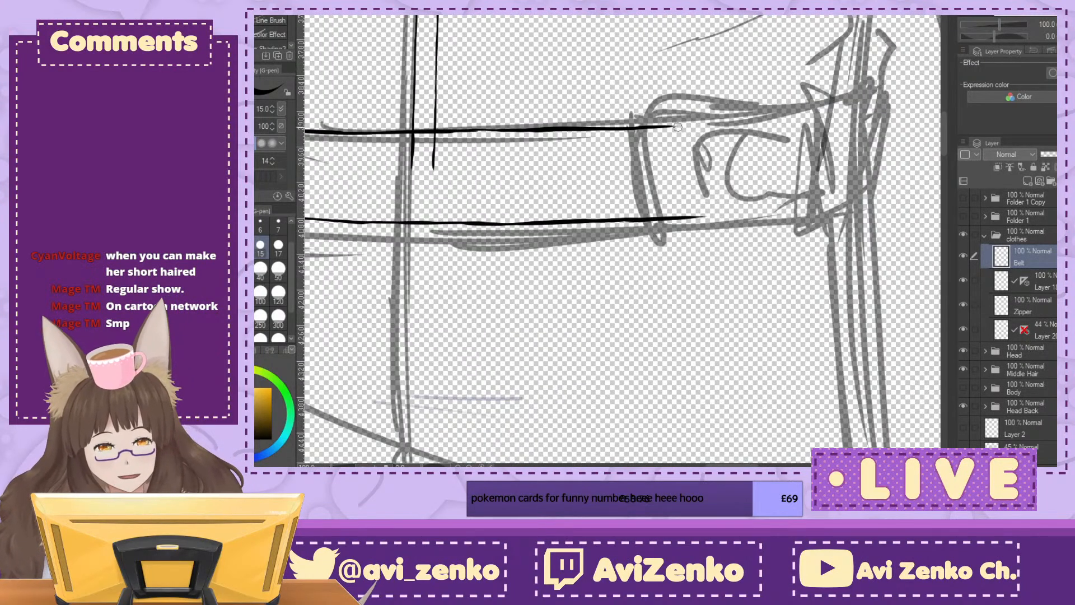
left_click_drag(662, 127, 716, 124)
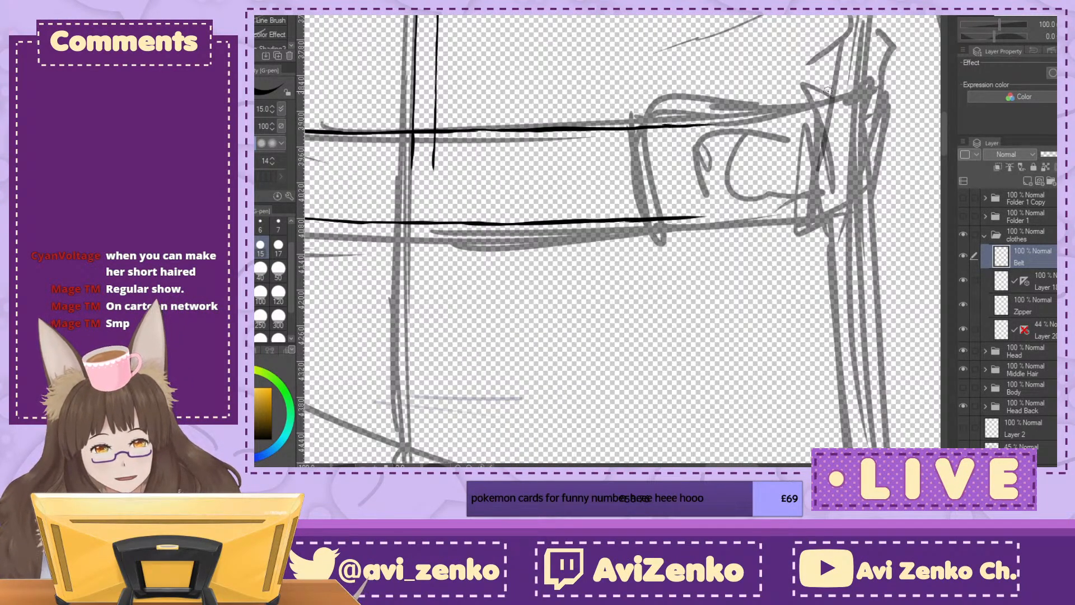
left_click_drag(802, 94, 599, 240)
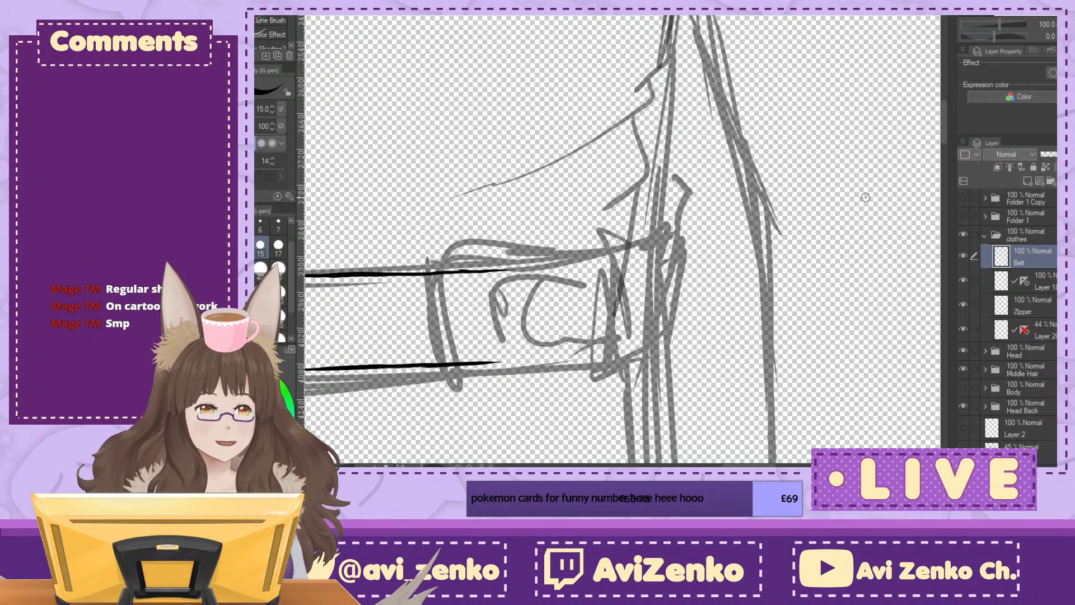
left_click_drag(865, 197, 981, 167)
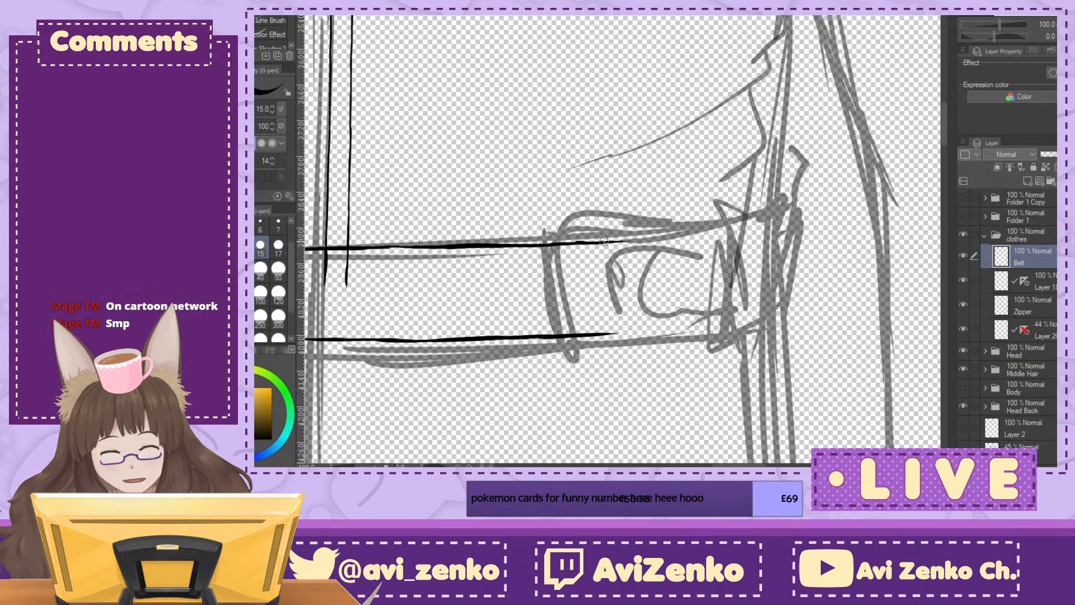
left_click_drag(635, 240, 681, 239)
left_click_drag(603, 334, 679, 333)
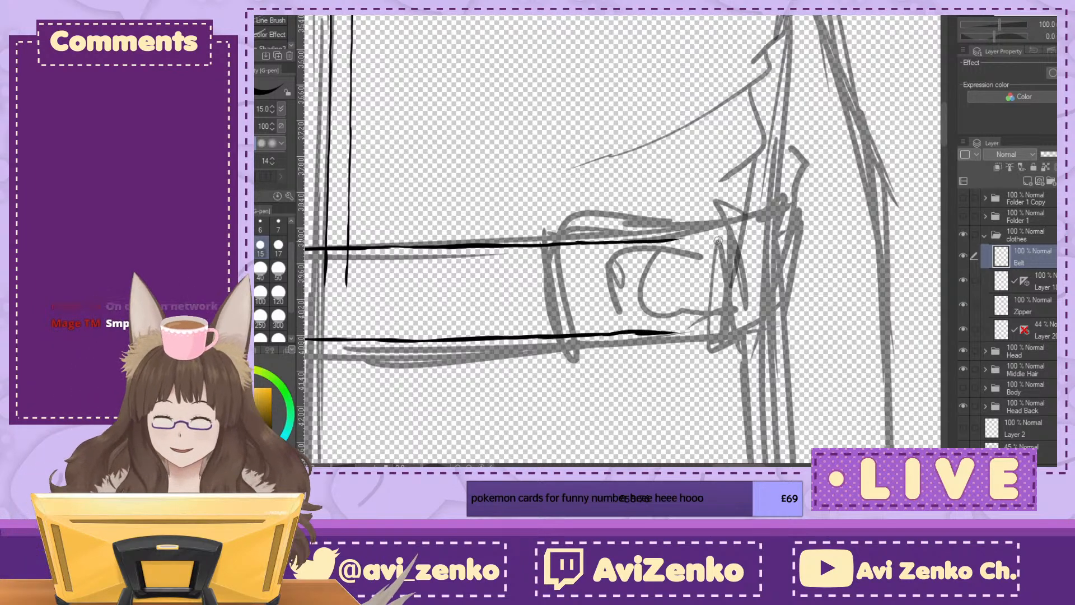
key("ctrl+z")
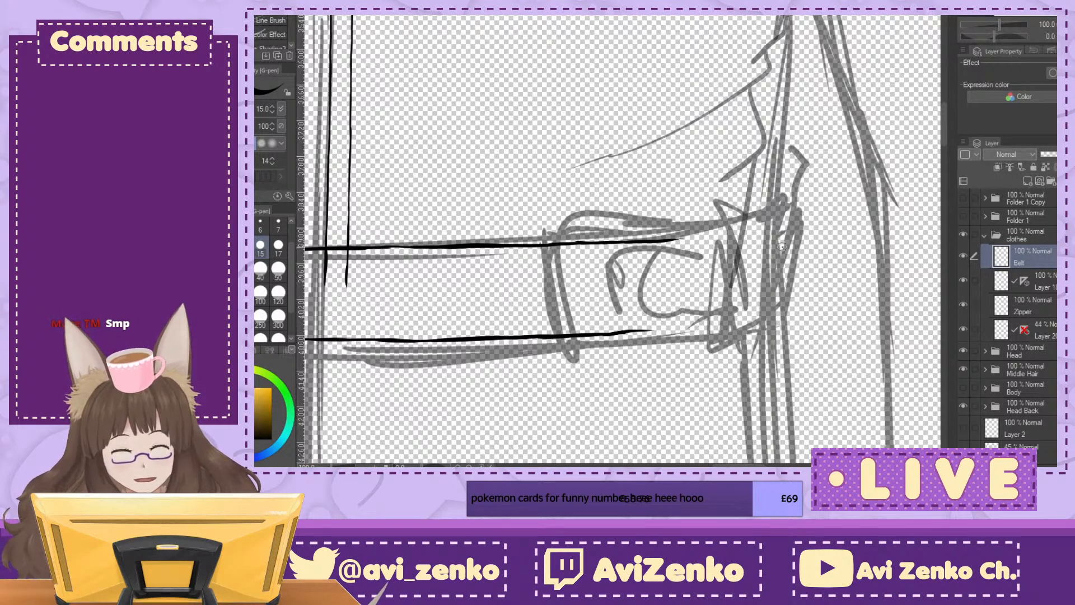
Step: Carry both belt edges past the sketched buckle and close them with a curved end line and lower corner
key("minus")
mouse_move(692, 220)
left_mouse_down()
mouse_move(738, 205)
mouse_move(766, 176)
left_mouse_up()
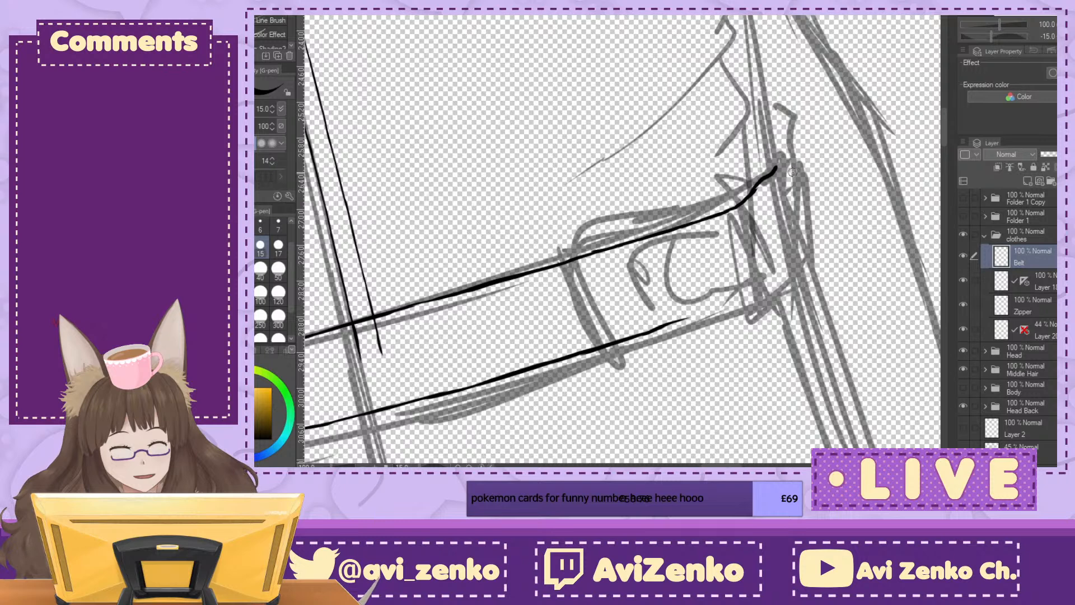
key("ctrl+z")
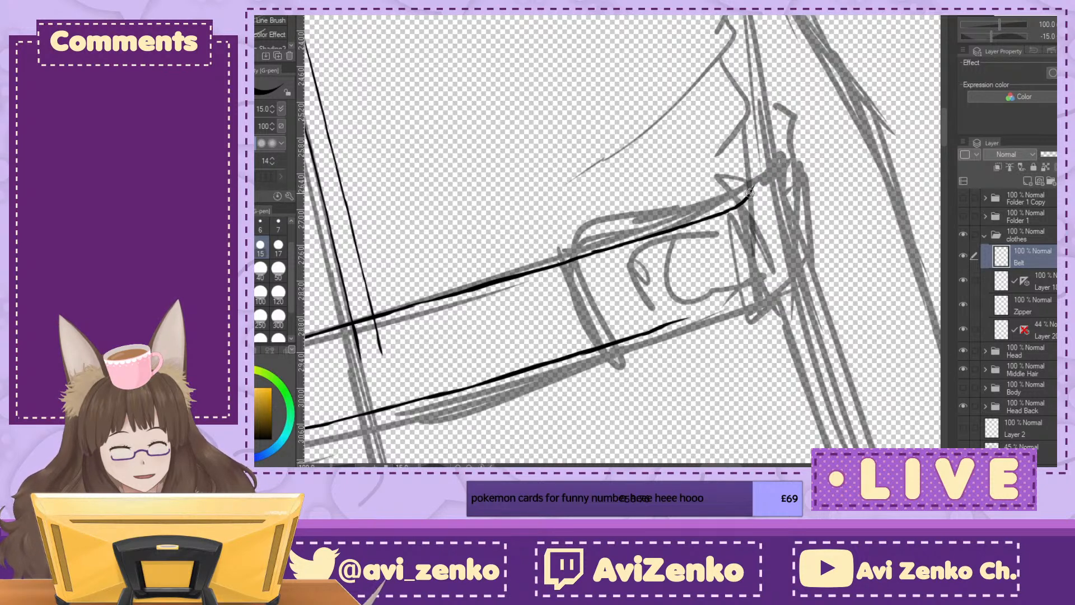
left_click_drag(753, 169, 784, 268)
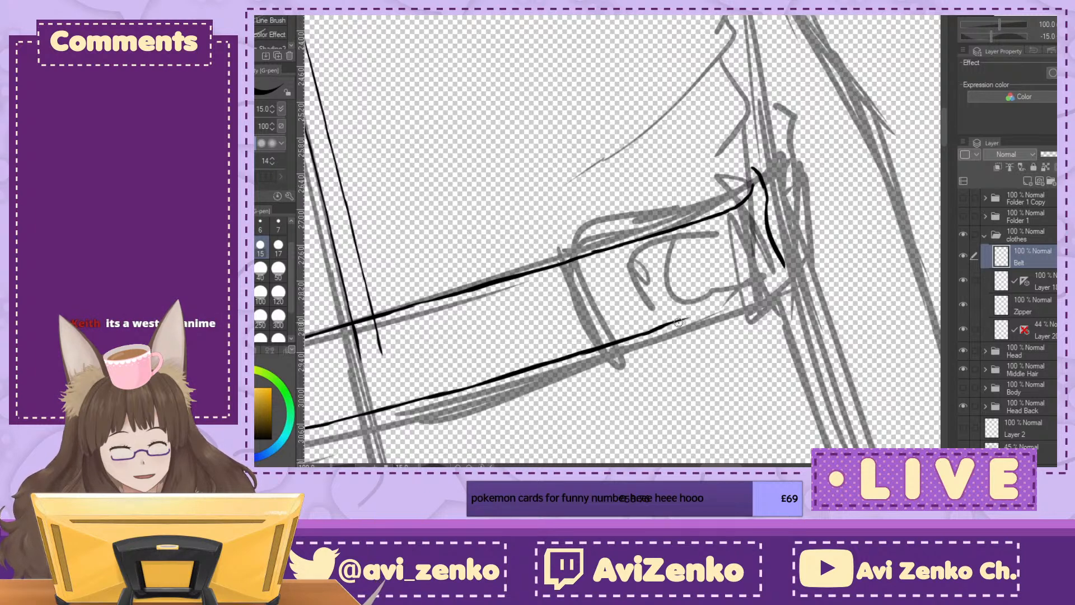
left_click_drag(687, 319, 773, 302)
left_click_drag(780, 259, 783, 295)
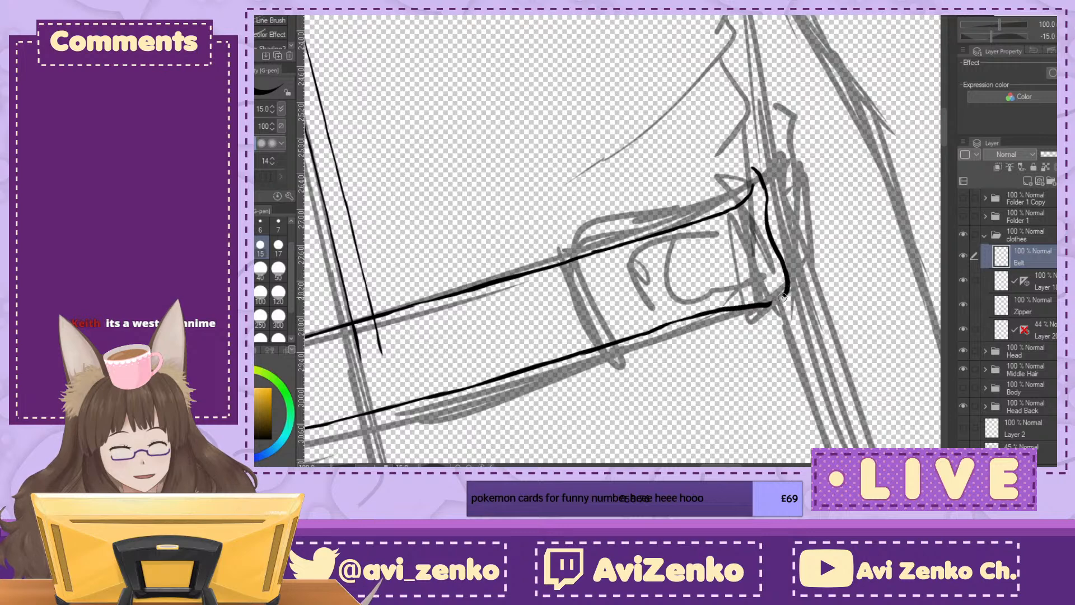
Step: Raise the inked torso outline layer's opacity to 100% to see it against the belt
left_click(1066, 37)
double_click(1063, 24)
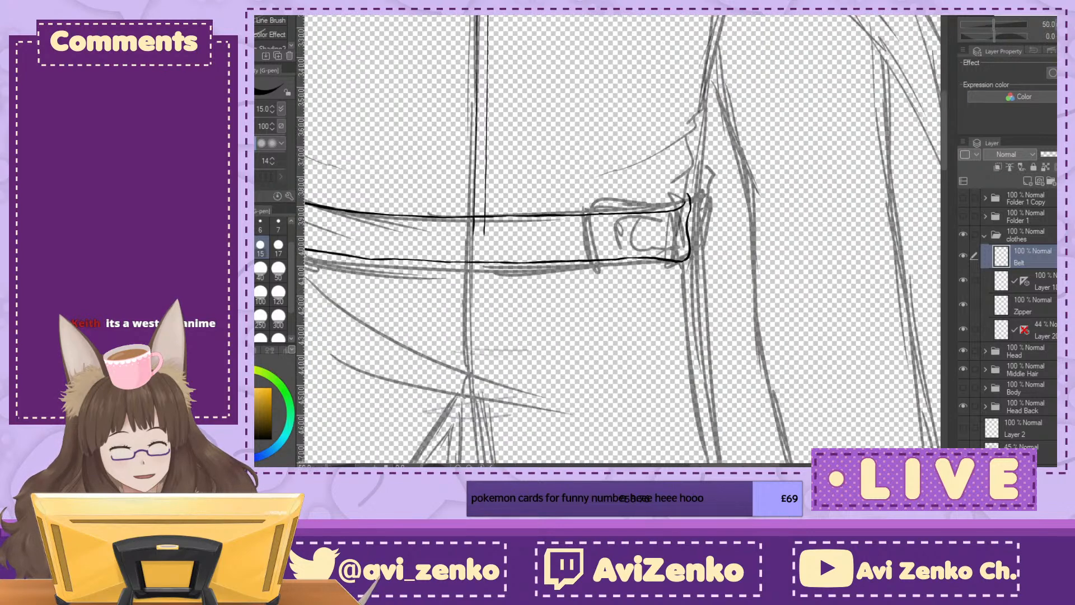
left_click(1062, 24)
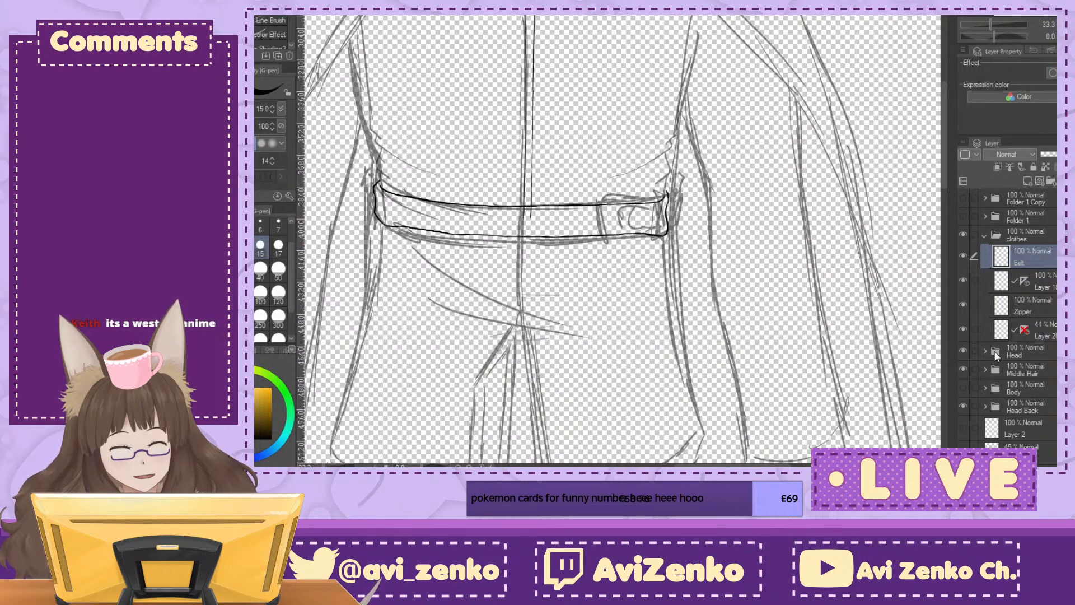
left_click(1046, 330)
left_click_drag(1056, 154, 1072, 154)
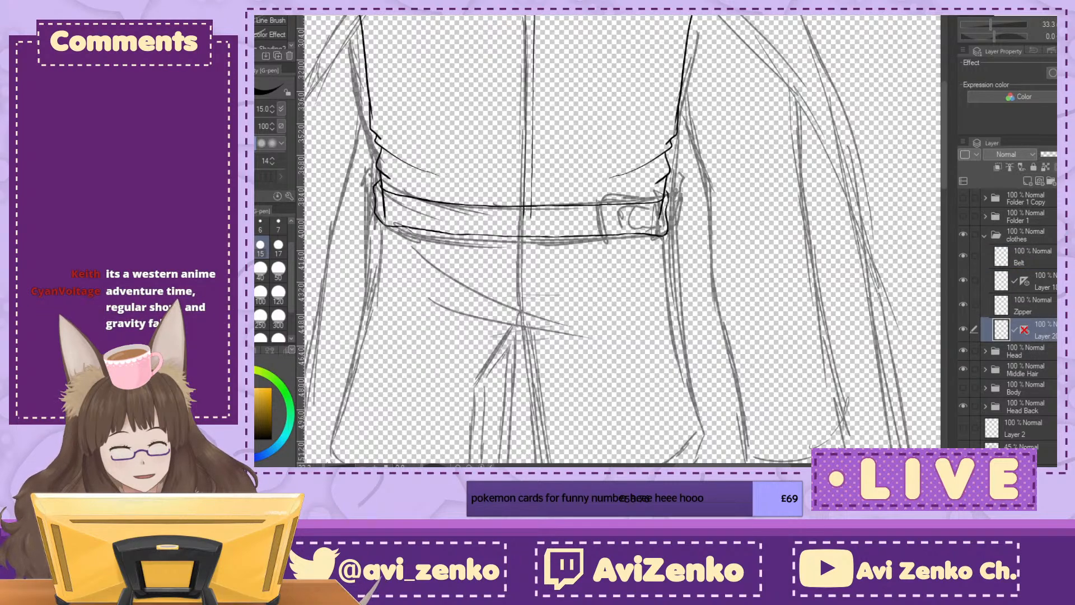
Step: Undo the lower part of the Belt layer's end line and redraw it with a tighter lower corner near the torso outline
key("ctrl+plus")
key("ctrl+plus")
key("ctrl+plus")
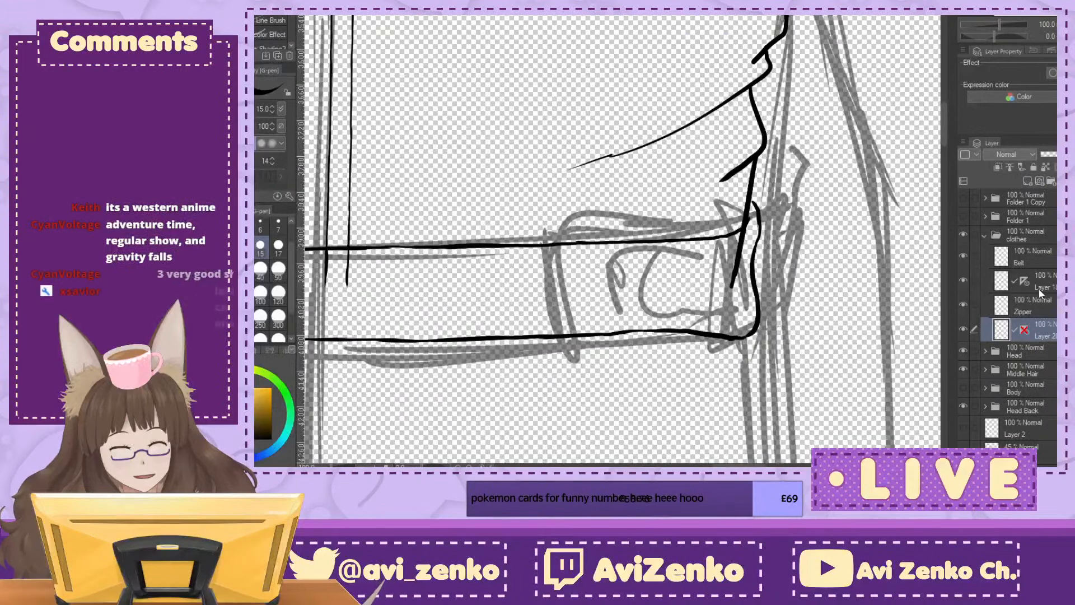
left_click(1056, 257)
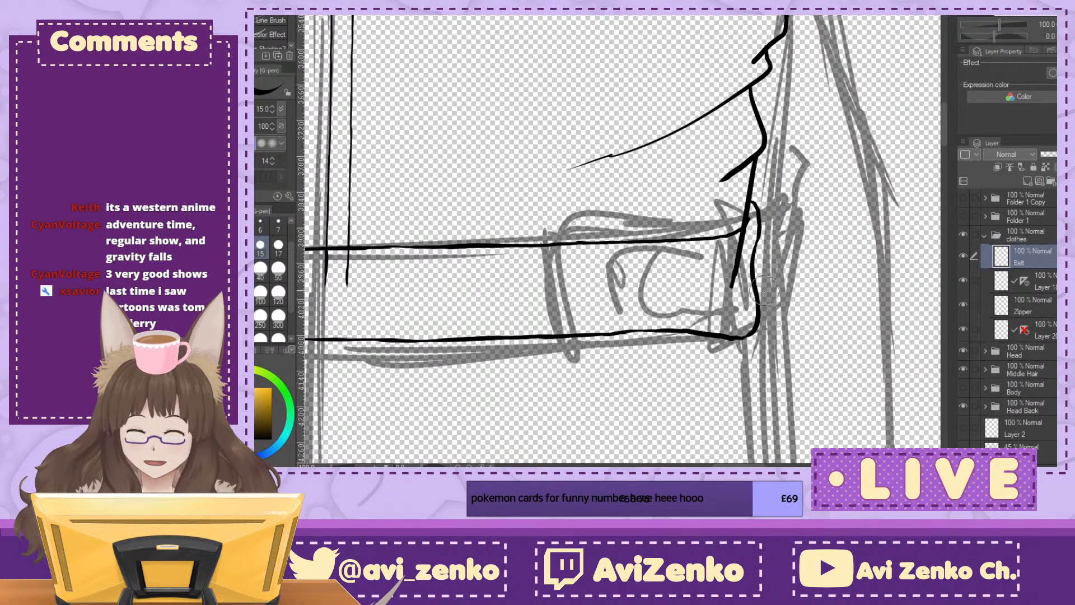
key("ctrl+z")
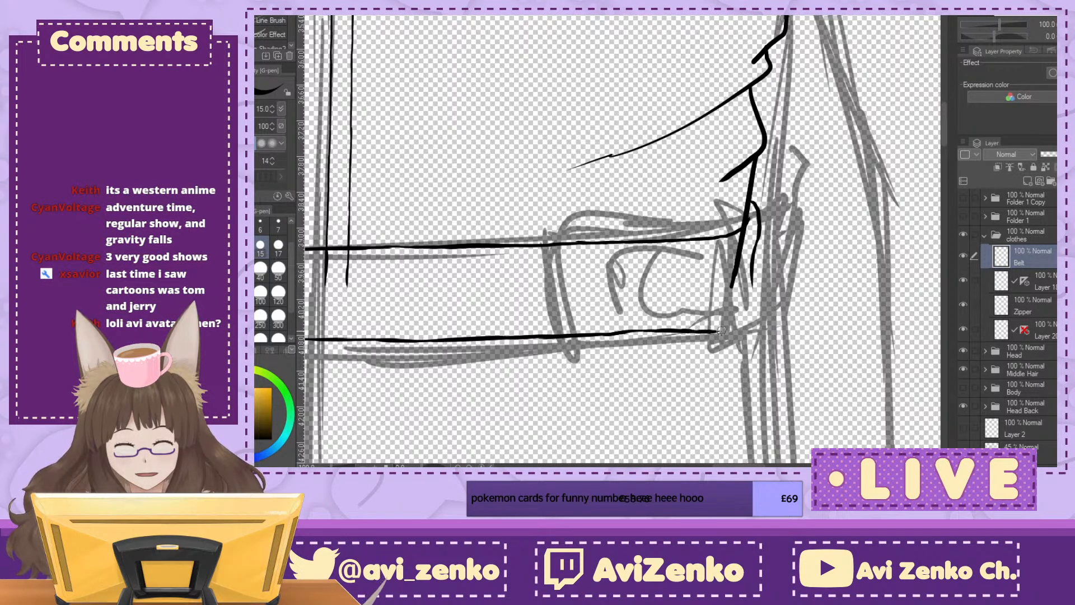
left_click_drag(753, 275, 732, 326)
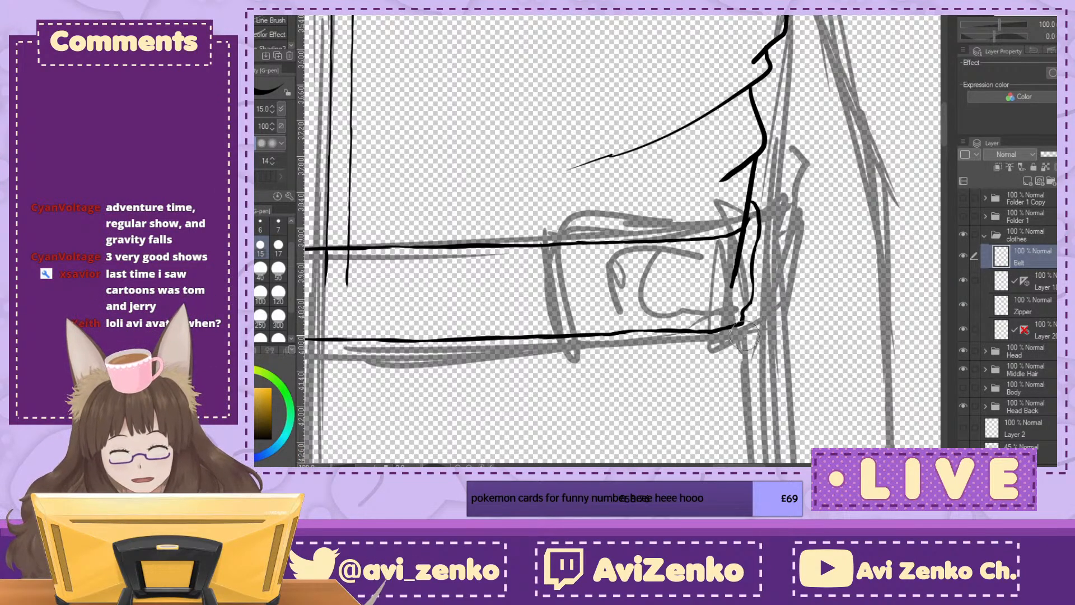
key("ctrl+minus")
key("ctrl+minus")
key("ctrl+minus")
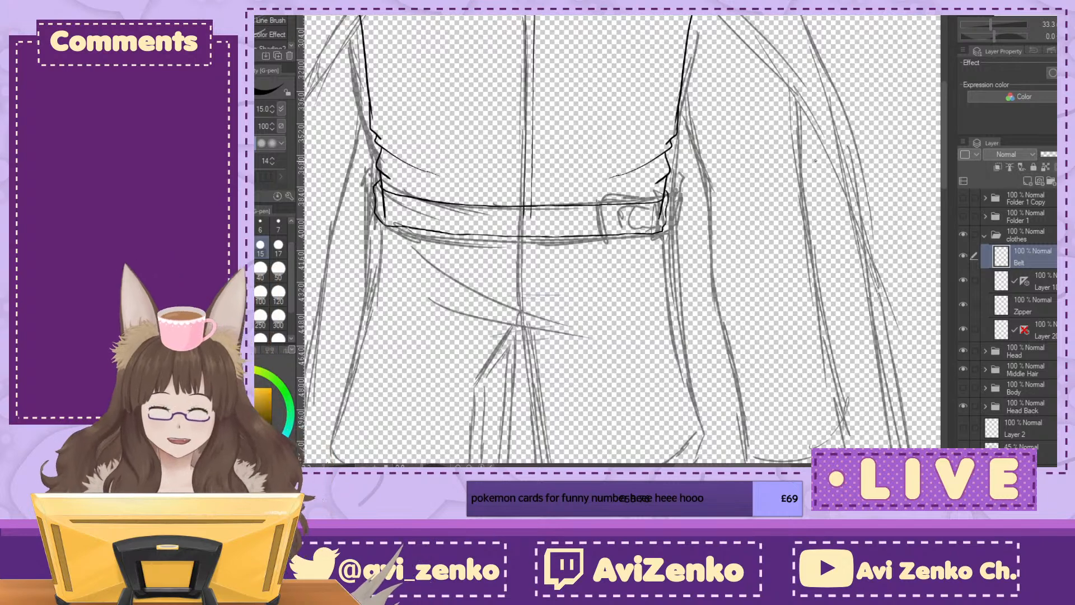
Step: Add a new layer above Belt in the clothes folder and name it "Beclt Bucklet"
mouse_move(560, 235)
left_mouse_down()
mouse_move(710, 278)
mouse_move(666, 254)
left_mouse_up()
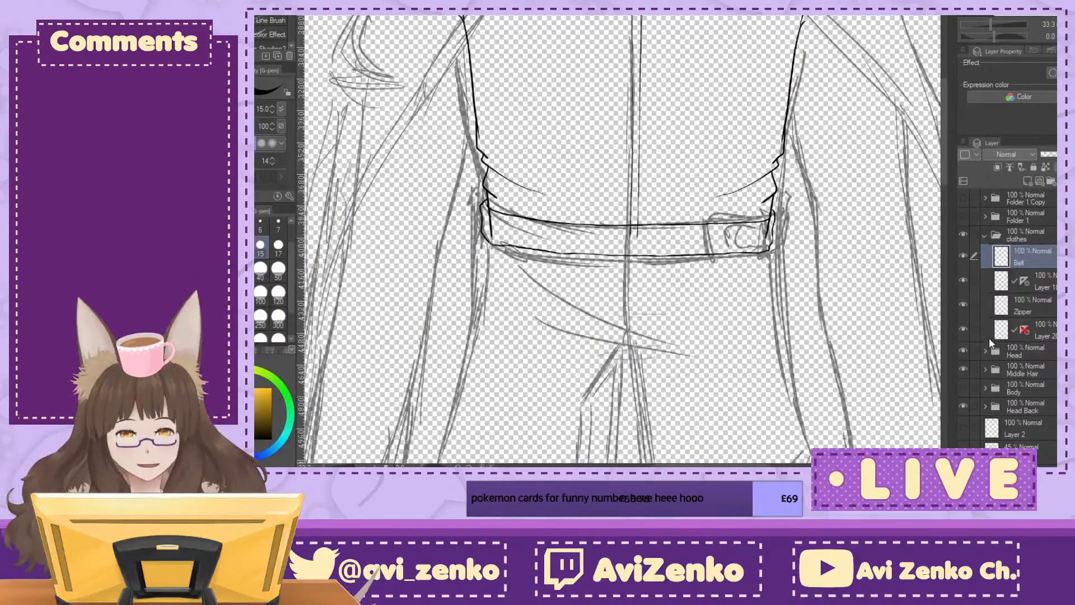
left_click(1028, 178)
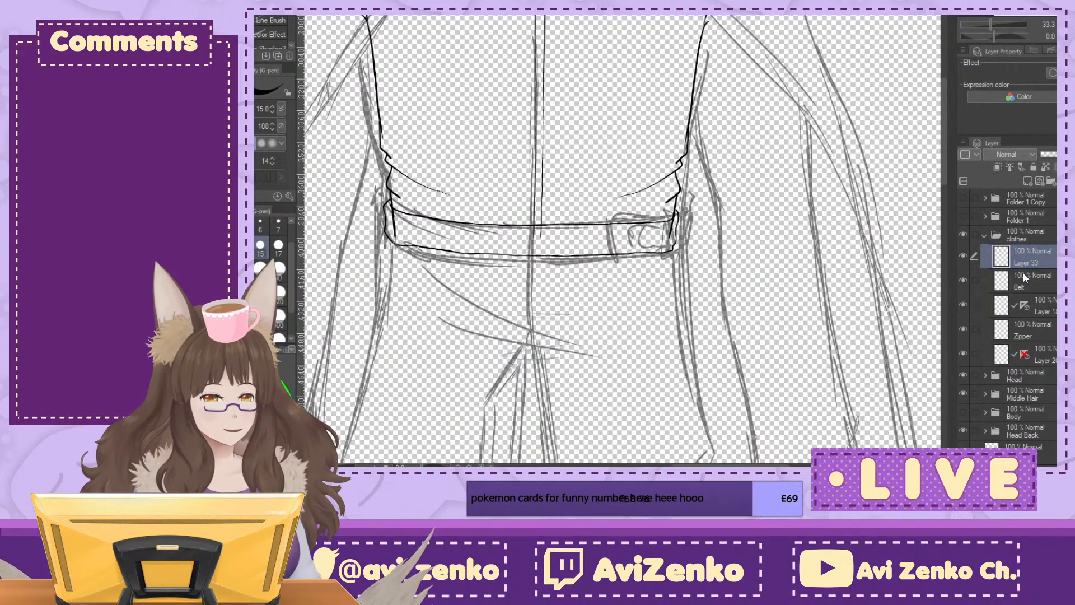
type("Beclt Bucklet")
key("Return")
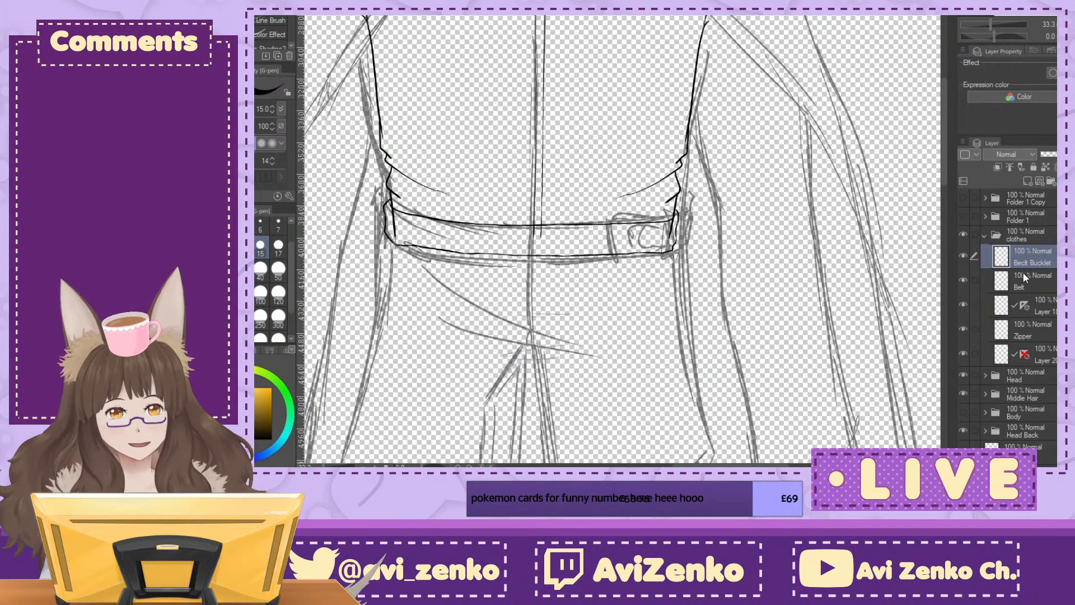
left_click_drag(537, 223, 652, 241)
key("ctrl+plus")
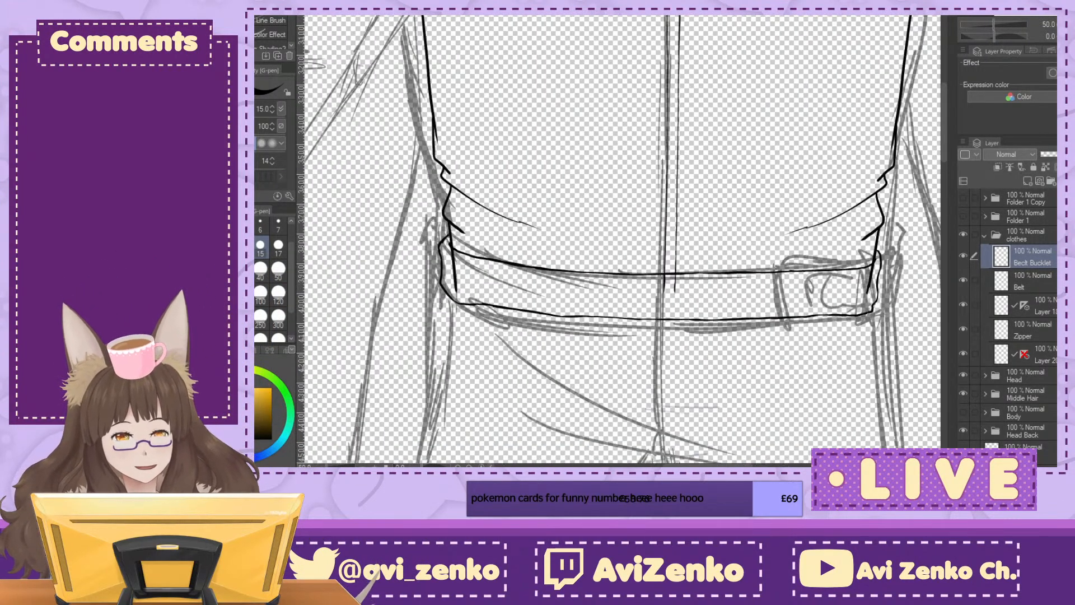
left_click_drag(694, 275, 551, 201)
key("ctrl+plus")
key("ctrl+plus")
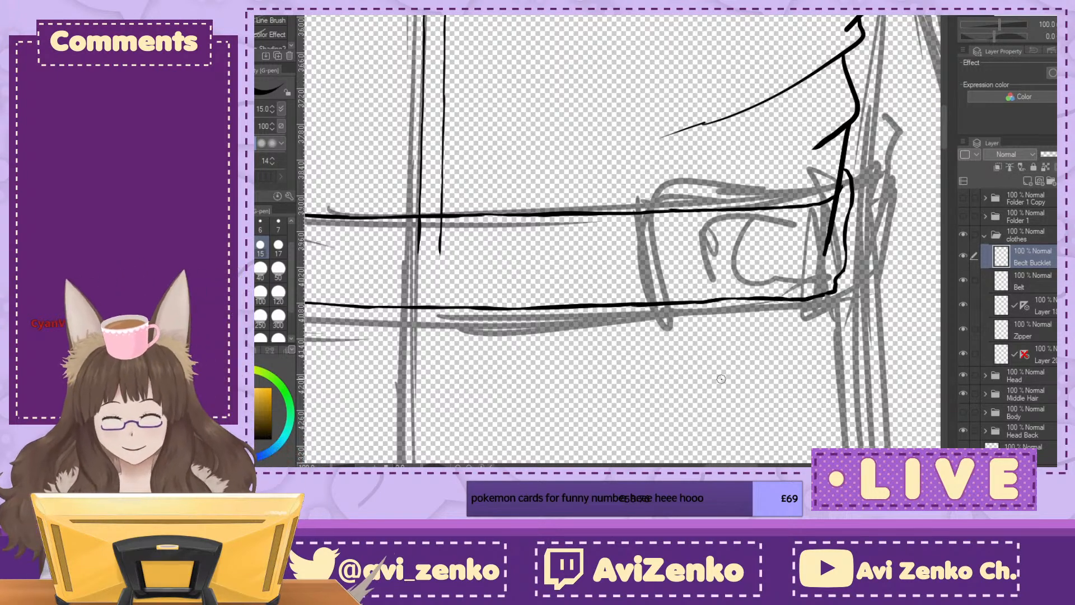
key("ctrl+minus")
key("ctrl+minus")
key("ctrl+minus")
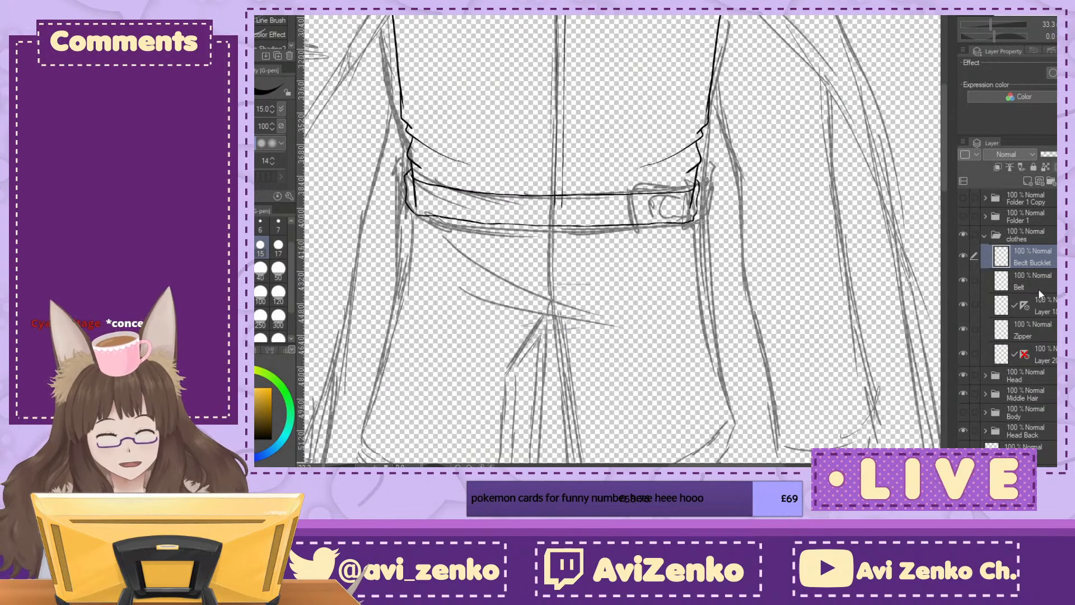
Step: On the Zipper layer, extend both zipper lines further down between the belt's upper and lower edges
left_click(1039, 330)
key("ctrl+plus")
key("ctrl+plus")
mouse_move(503, 207)
left_mouse_down()
mouse_move(700, 198)
mouse_move(633, 185)
mouse_move(623, 221)
left_mouse_up()
key("ctrl+plus")
key("ctrl+plus")
left_click_drag(624, 177, 622, 233)
left_click_drag(654, 183, 652, 231)
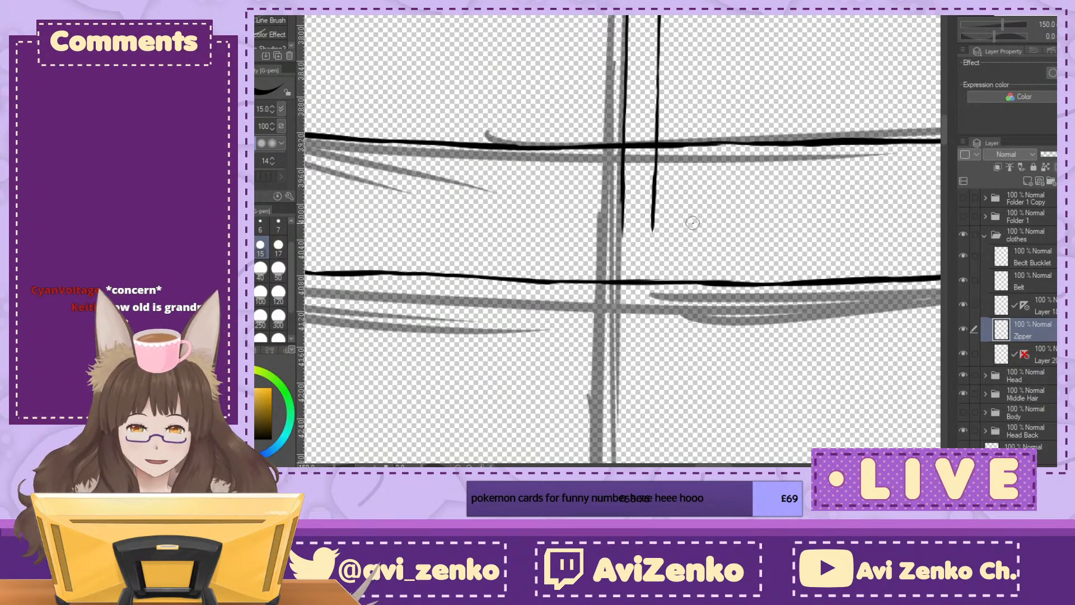
key("ctrl+minus")
key("ctrl+minus")
key("ctrl+minus")
key("ctrl+minus")
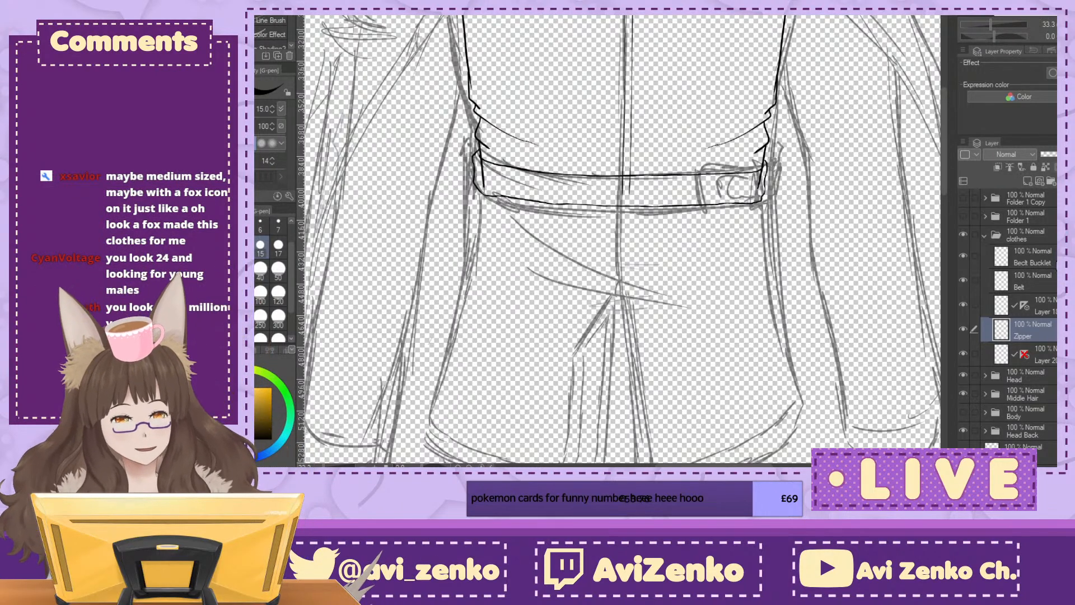
Step: On the Beclt Bucklet layer, ink the buckle as a rounded rectangle slightly taller than the belt, following the sketch
left_click(1032, 257)
key("ctrl+plus")
key("ctrl+plus")
left_click_drag(817, 154, 583, 213)
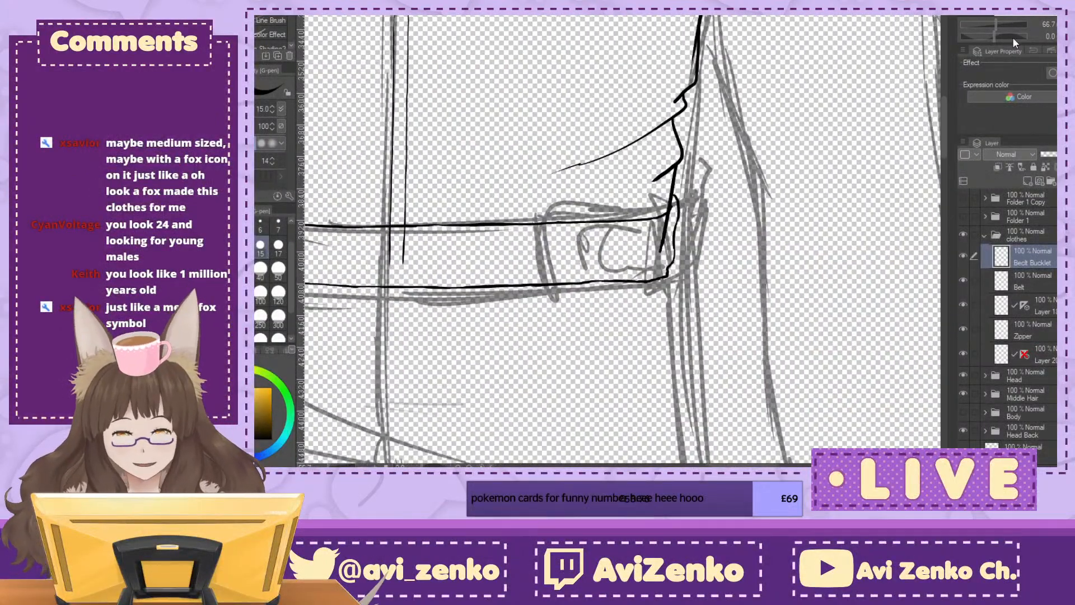
key("ctrl+plus")
left_click_drag(622, 269, 736, 271)
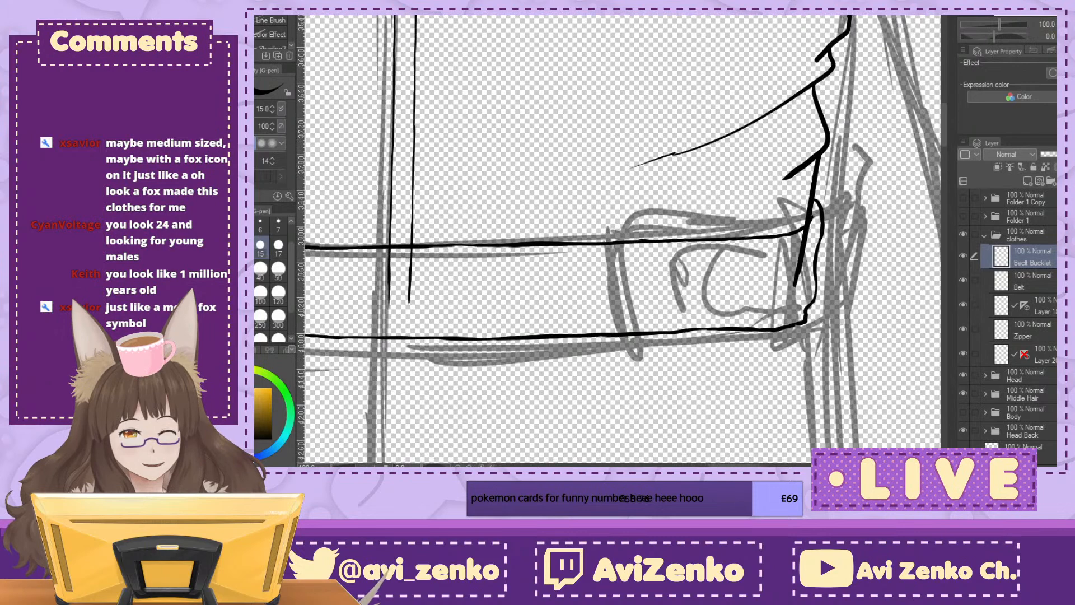
key("ctrl+plus")
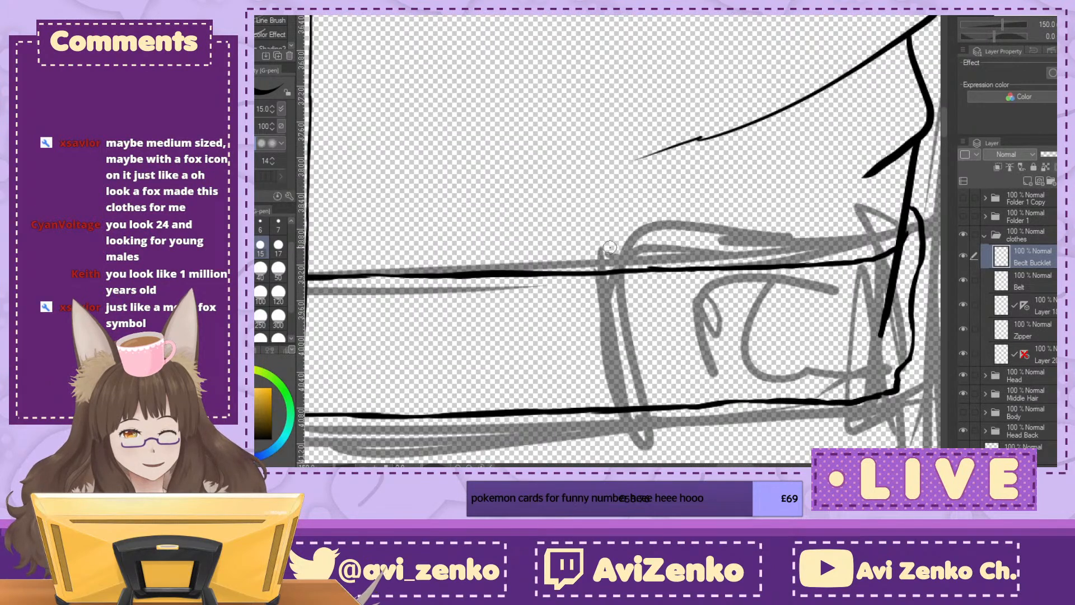
left_click_drag(599, 292, 608, 415)
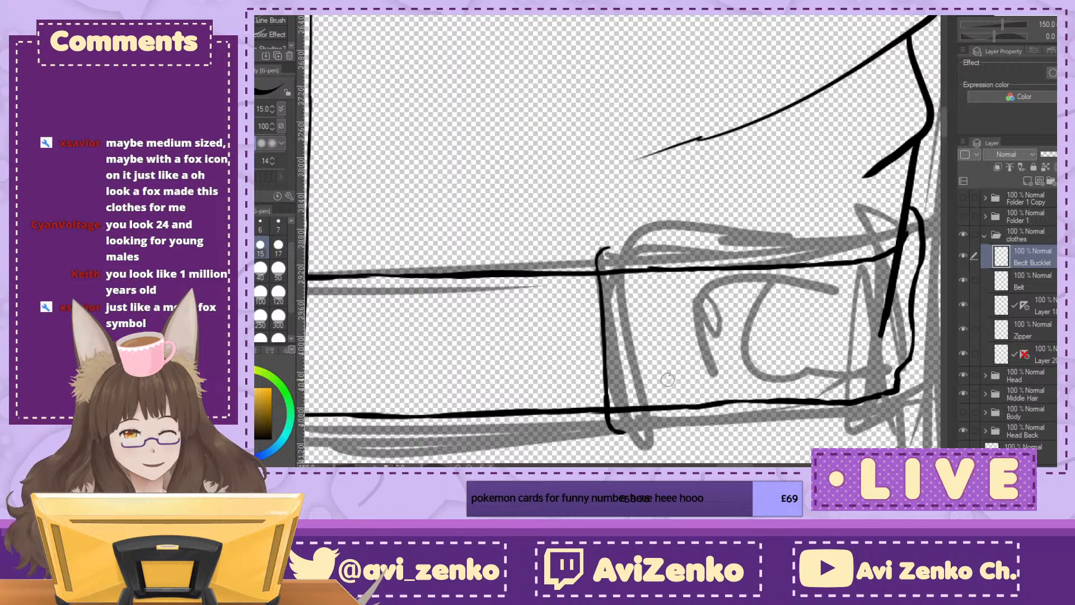
left_click_drag(607, 247, 857, 238)
left_click_drag(866, 279, 869, 318)
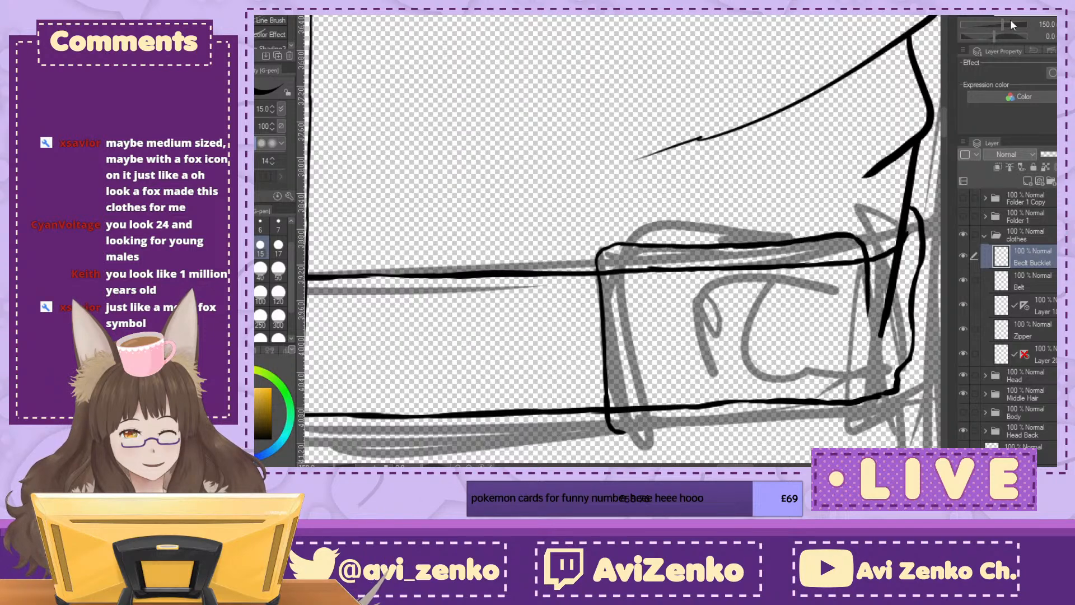
mouse_move(625, 431)
left_mouse_down()
mouse_move(625, 79)
mouse_move(539, 299)
mouse_move(774, 287)
left_mouse_up()
left_click_drag(778, 176, 784, 254)
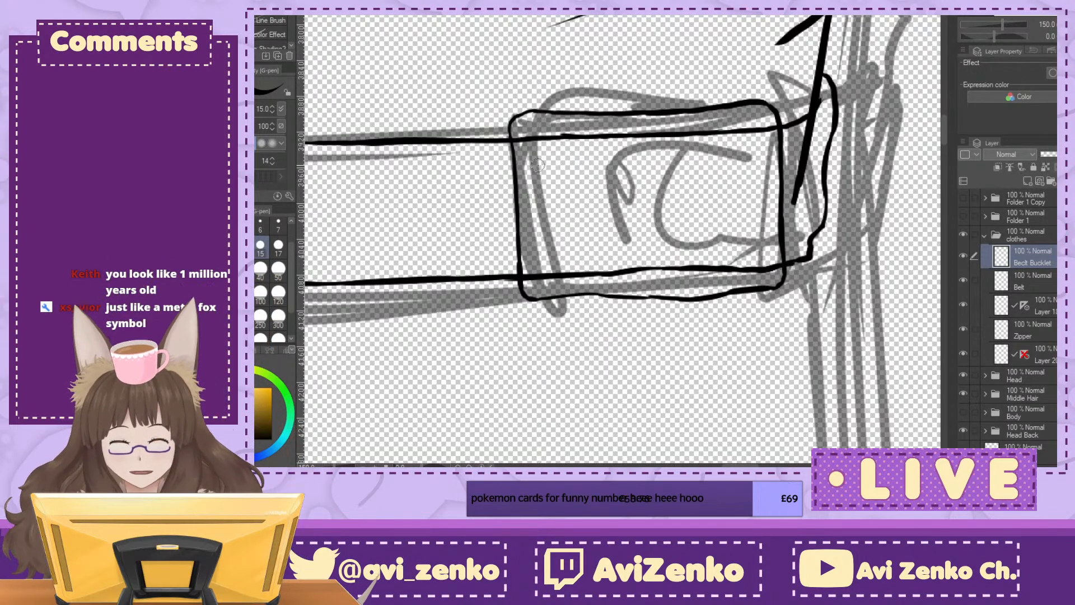
Step: On the Beclt Bucklet layer, ink a small fox head outline with pointed ears and cheeks inside the buckle's left end
key("ctrl+plus")
mouse_move(499, 166)
left_mouse_down()
mouse_move(500, 191)
mouse_move(496, 167)
mouse_move(537, 187)
mouse_move(559, 169)
mouse_move(563, 193)
left_mouse_up()
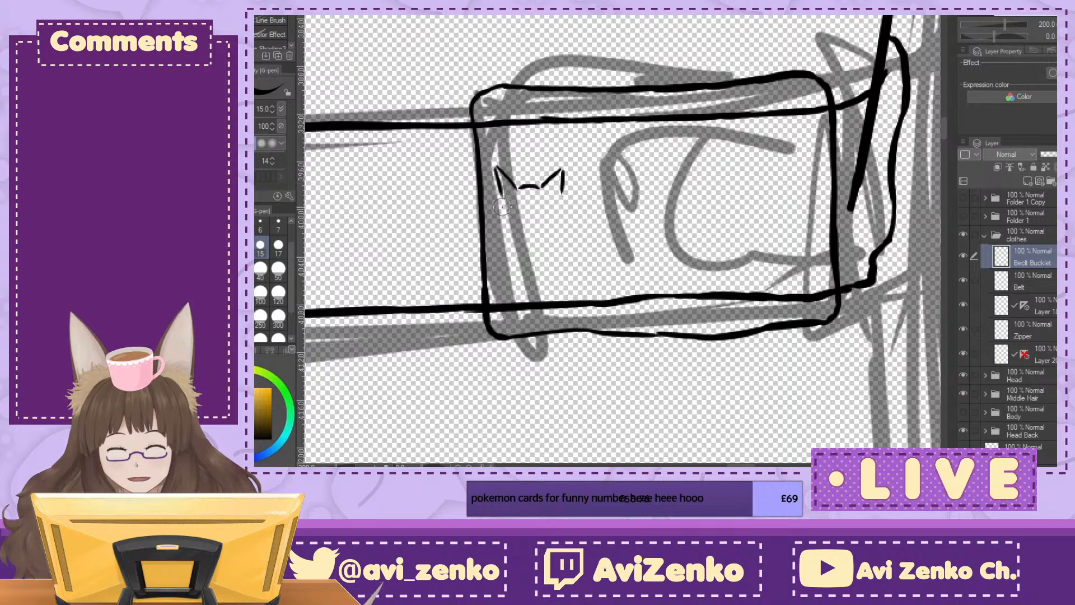
left_click_drag(503, 219, 521, 245)
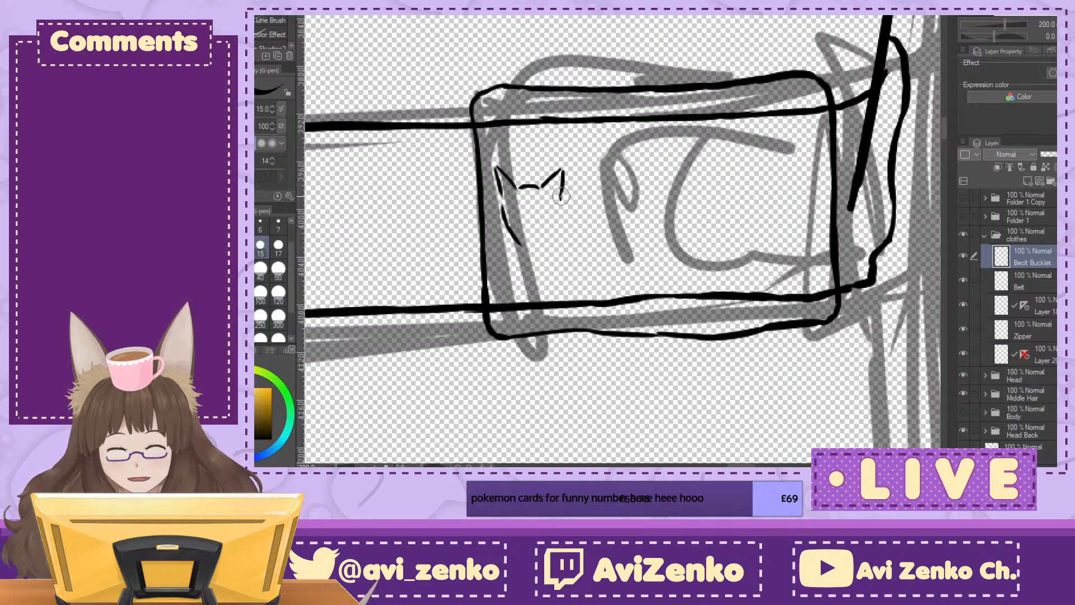
mouse_move(560, 201)
left_mouse_down()
mouse_move(538, 248)
mouse_move(516, 230)
mouse_move(523, 244)
mouse_move(544, 239)
mouse_move(501, 219)
mouse_move(495, 228)
mouse_move(521, 244)
mouse_move(568, 223)
mouse_move(551, 238)
mouse_move(510, 229)
mouse_move(523, 232)
mouse_move(572, 193)
mouse_move(543, 231)
left_mouse_up()
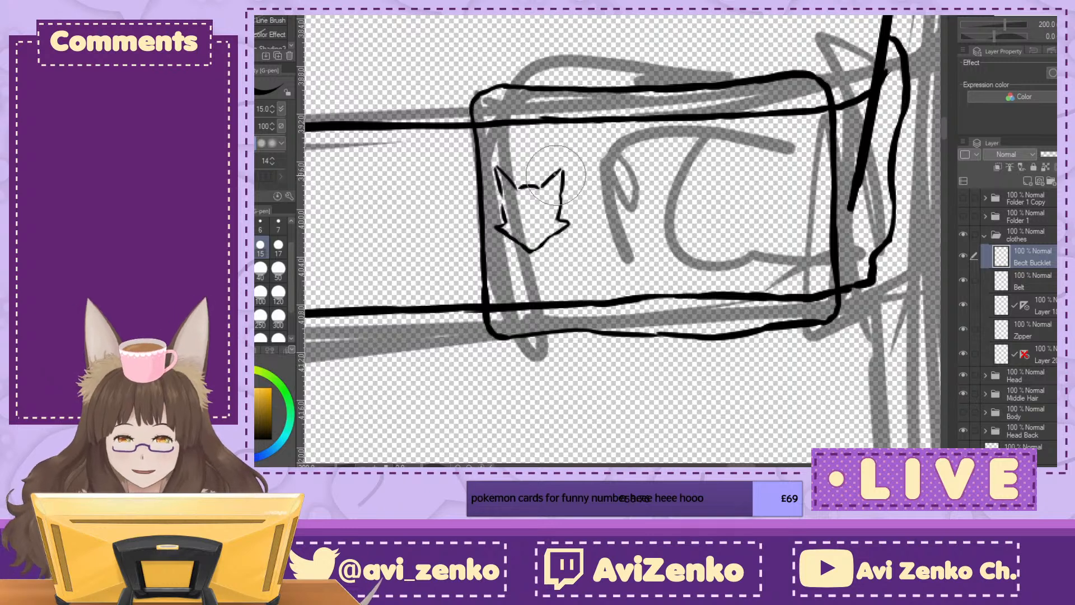
Step: Erase and redraw the fox head's left ear and cheek line, closing the gaps along the top of the head
left_click_drag(495, 161, 494, 174)
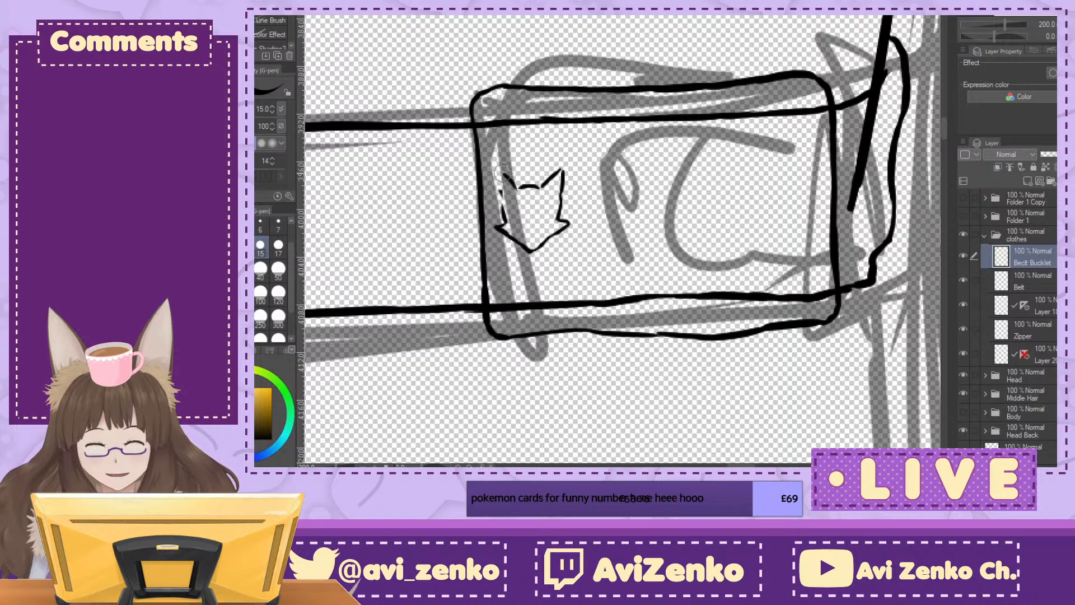
left_click_drag(501, 174, 508, 212)
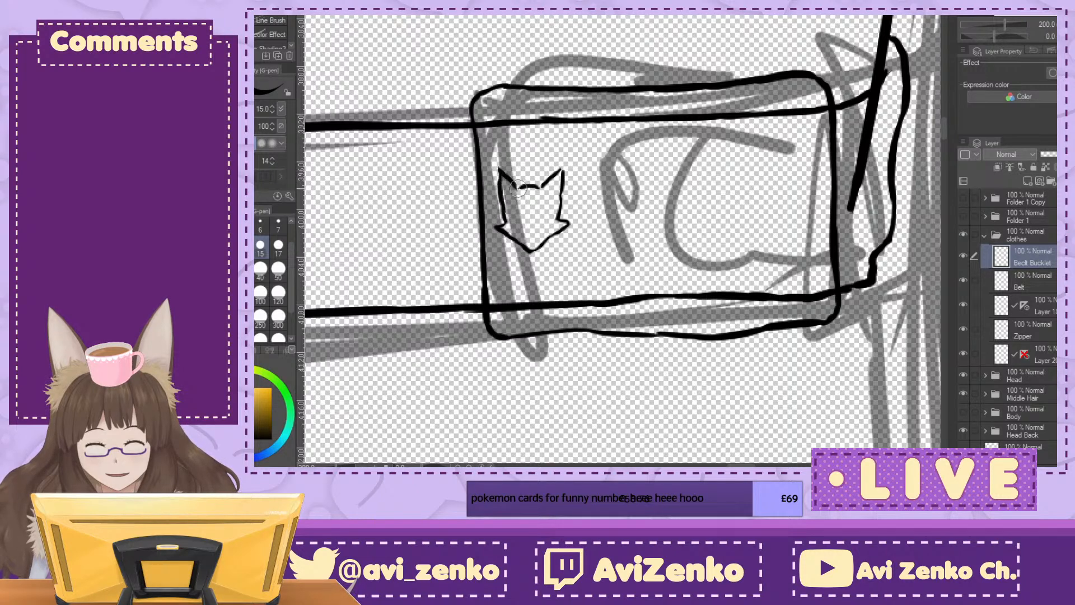
left_click_drag(502, 180, 519, 210)
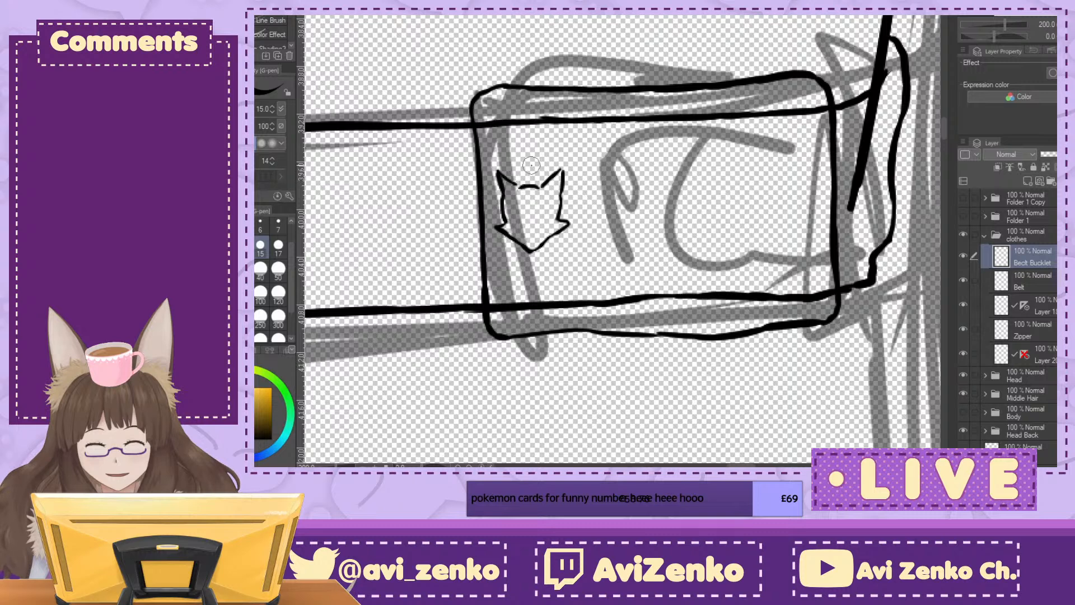
key("ctrl+z")
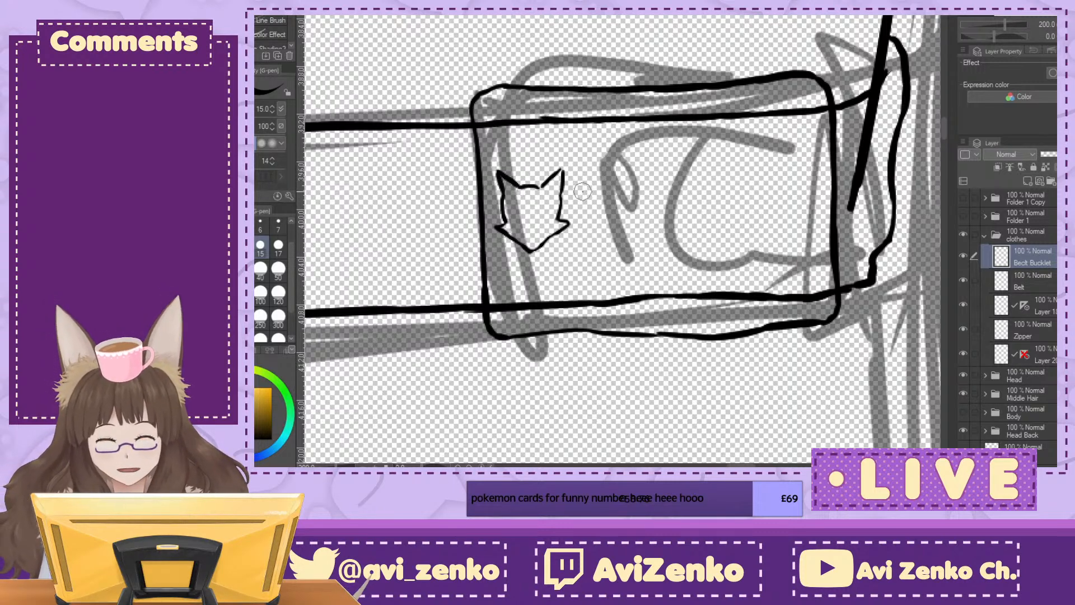
Step: Ink the buckle's inner opening as a rounded rectangle beside the fox head, with a short round-ended prong projecting into it
mouse_move(577, 182)
left_mouse_down()
mouse_move(649, 188)
mouse_move(651, 199)
mouse_move(584, 213)
mouse_move(583, 274)
mouse_move(652, 288)
left_mouse_up()
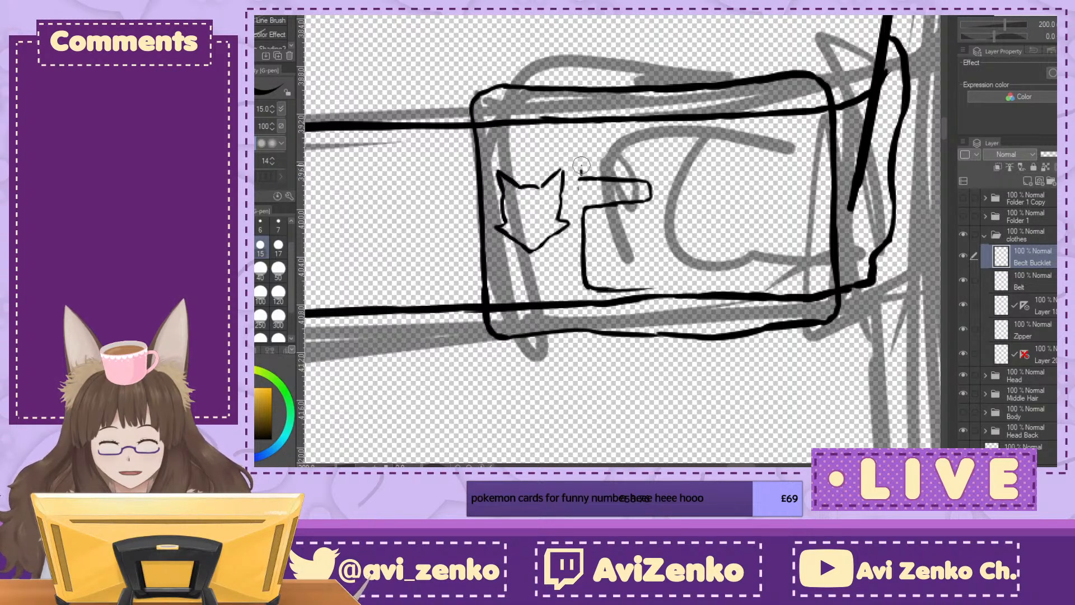
mouse_move(580, 178)
left_mouse_down()
mouse_move(588, 136)
mouse_move(794, 128)
left_mouse_up()
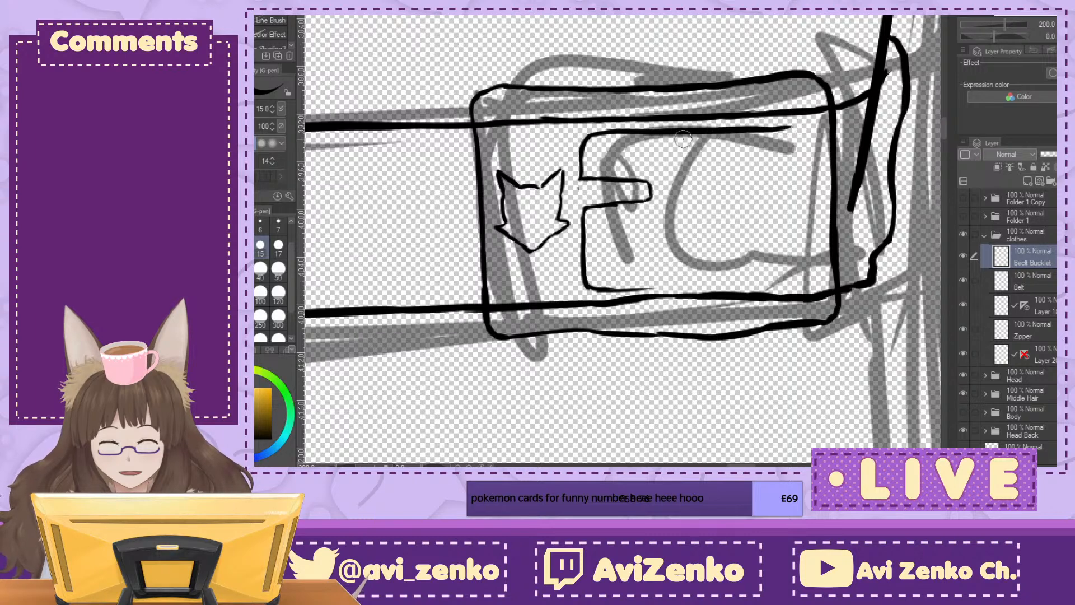
left_click_drag(610, 289, 733, 281)
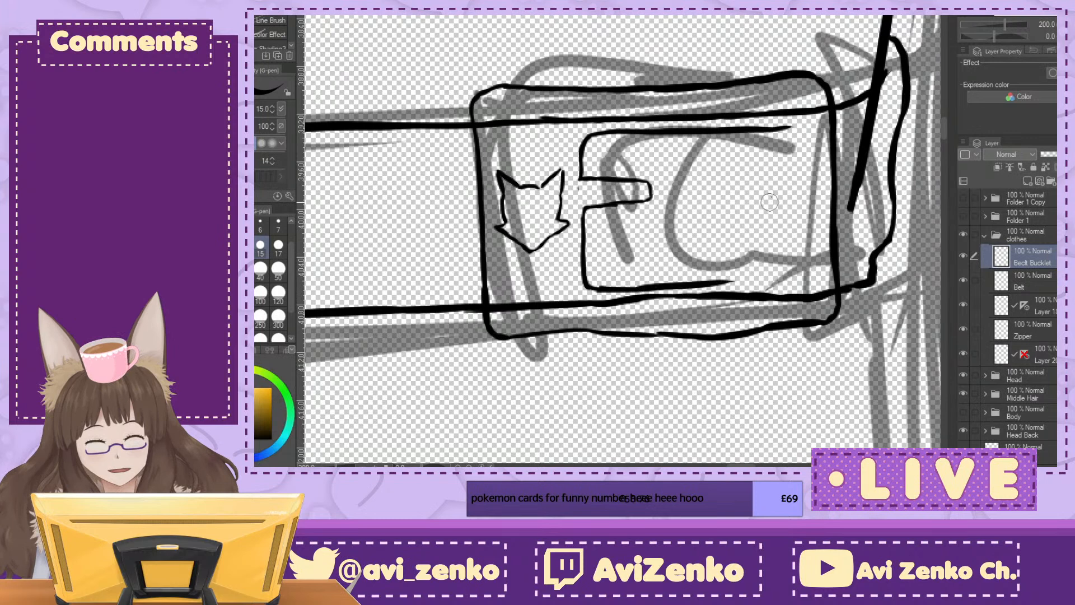
mouse_move(786, 128)
left_mouse_down()
mouse_move(803, 159)
mouse_move(801, 271)
left_mouse_up()
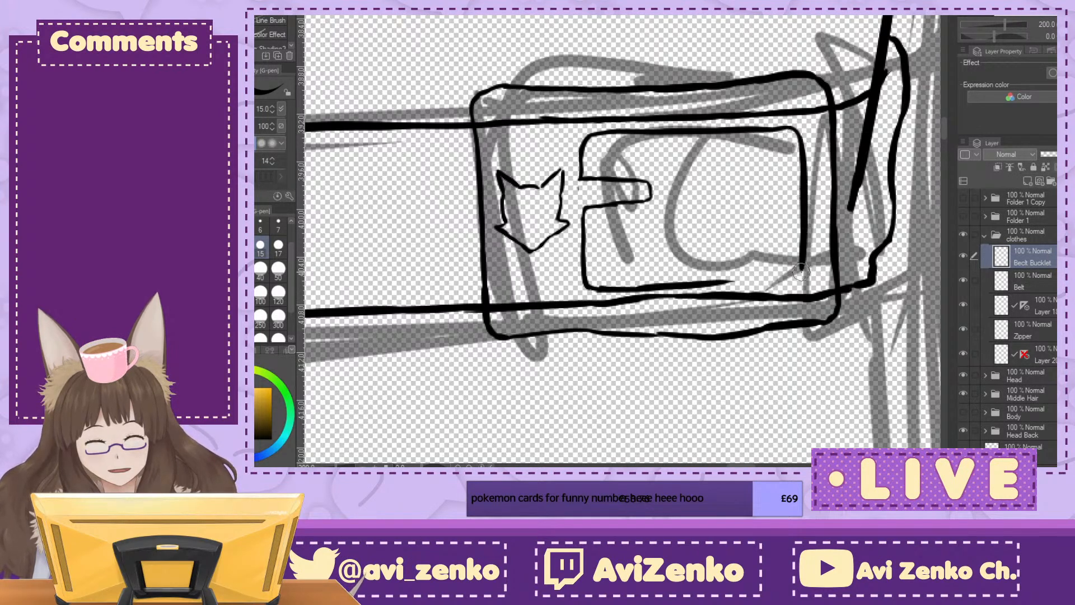
left_click_drag(704, 285, 799, 274)
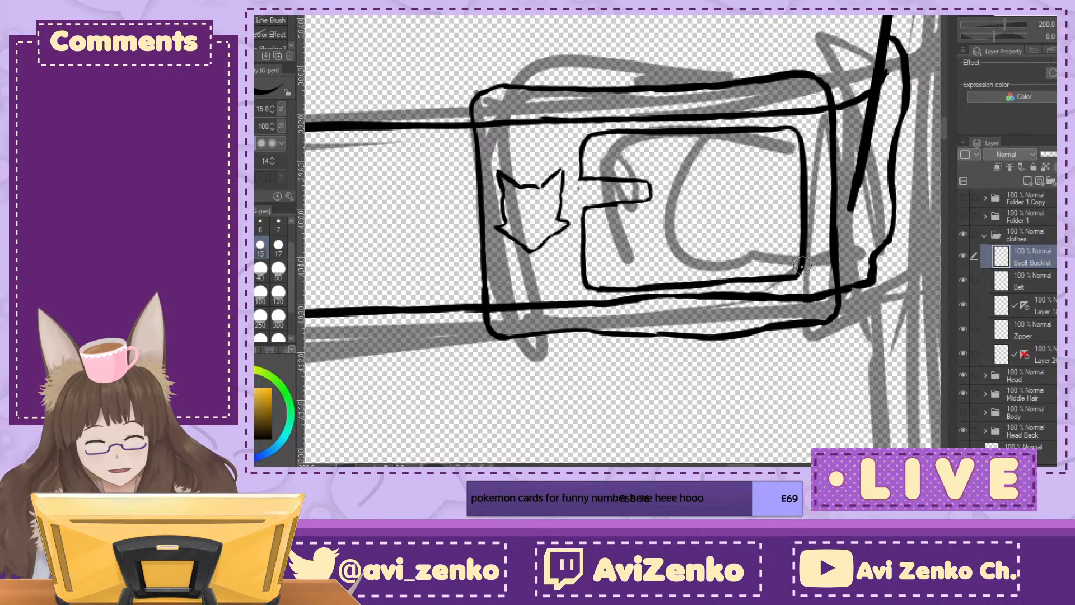
Step: Erase the buckle frame's wavy lower edge and redraw it straighter and closer to the belt's lower line
key("ctrl+minus")
key("ctrl+minus")
key("ctrl+minus")
key("ctrl+minus")
key("ctrl+minus")
key("ctrl+minus")
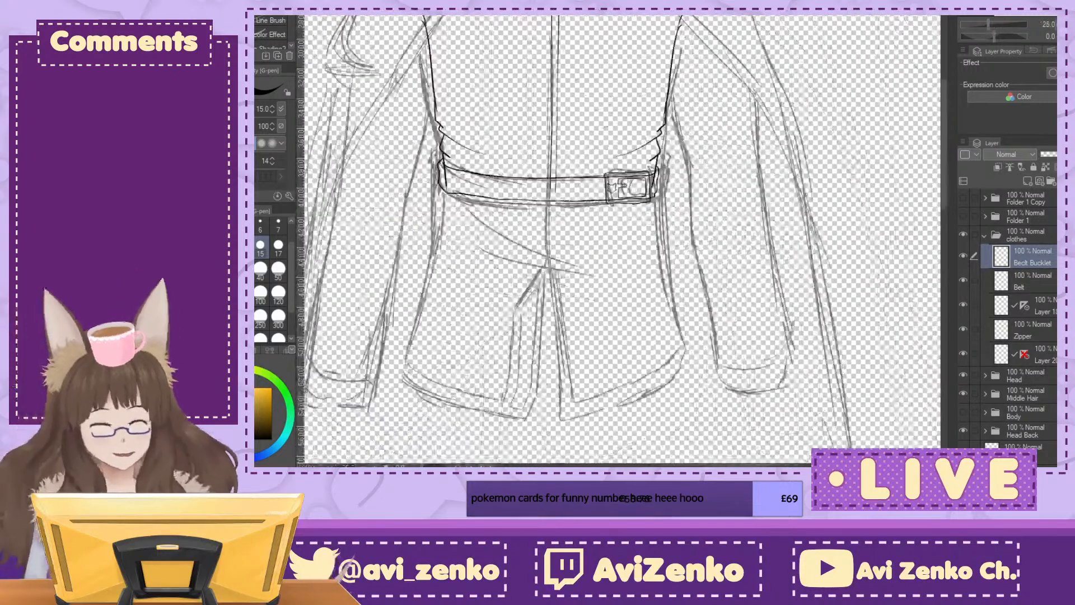
key("ctrl+plus")
key("ctrl+plus")
key("ctrl+plus")
key("ctrl+plus")
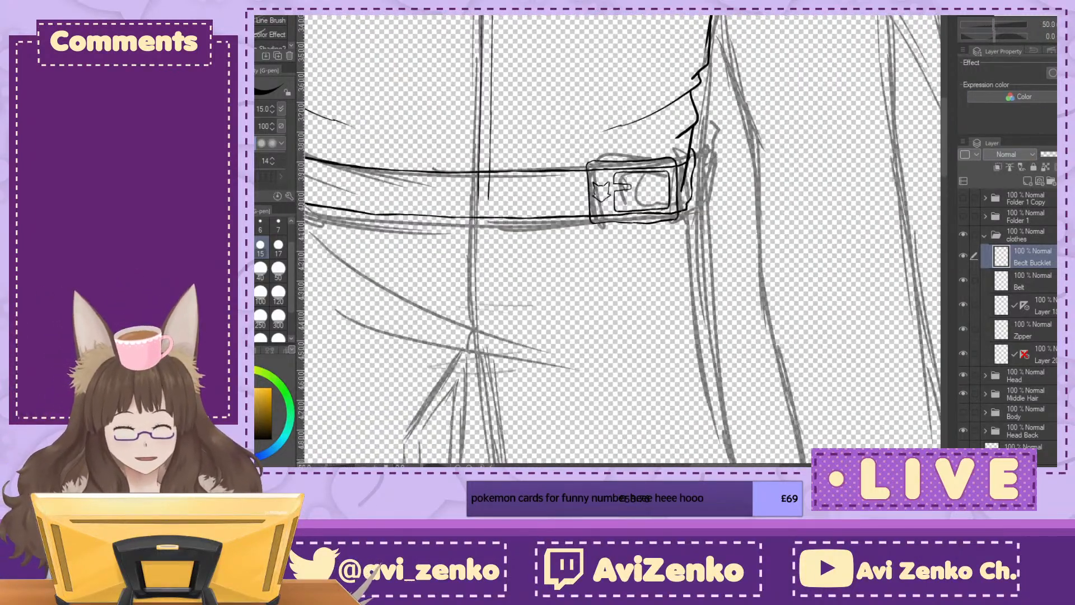
key("e")
left_click_drag(609, 266, 717, 260)
key("p")
key("minus")
key("minus")
key("minus")
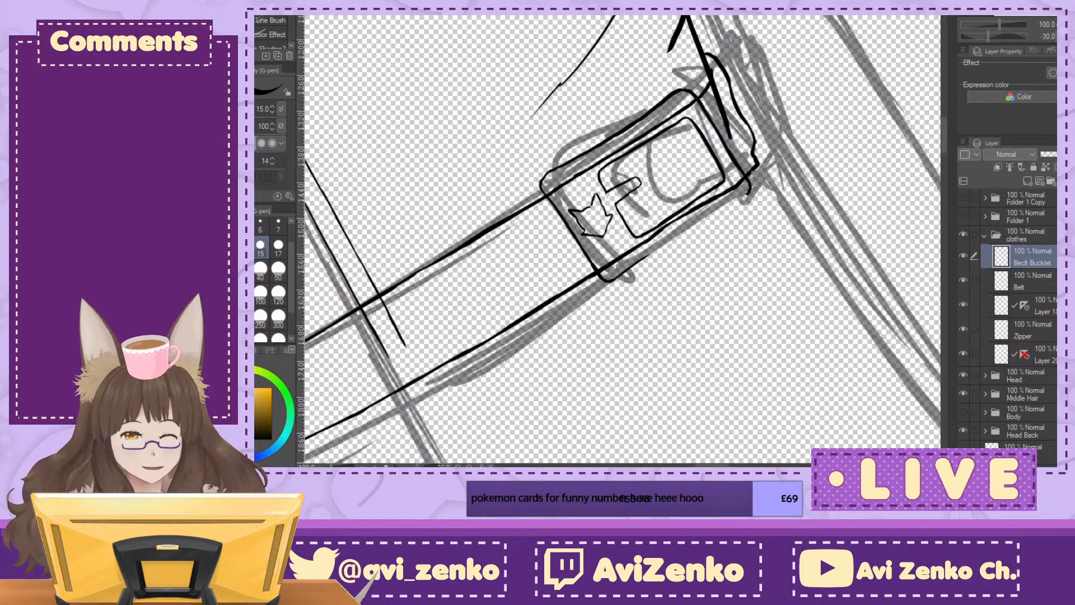
key("ctrl+plus")
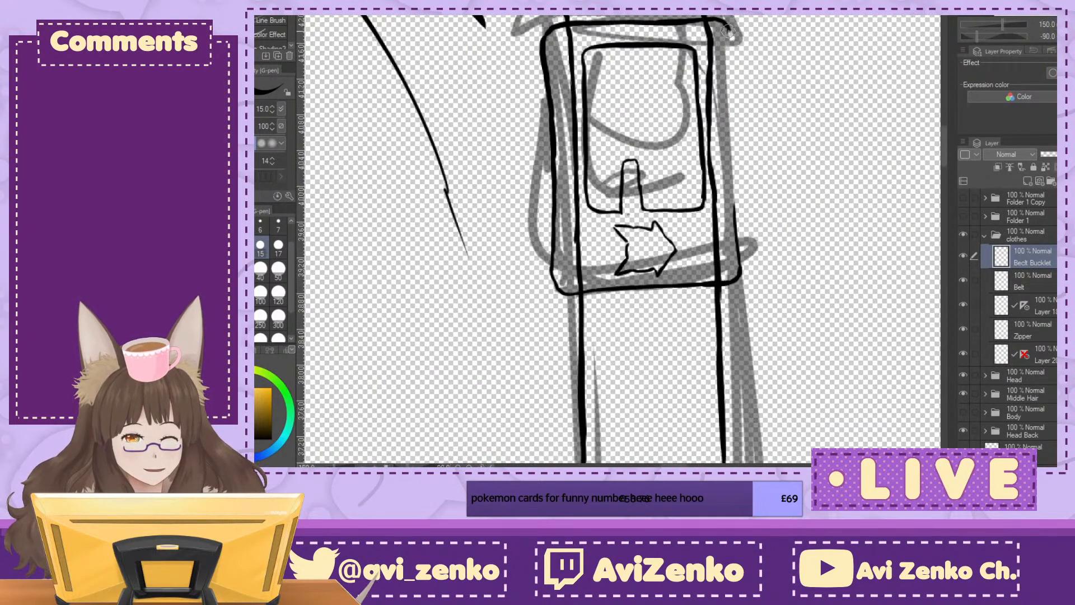
left_click_drag(728, 54, 729, 190)
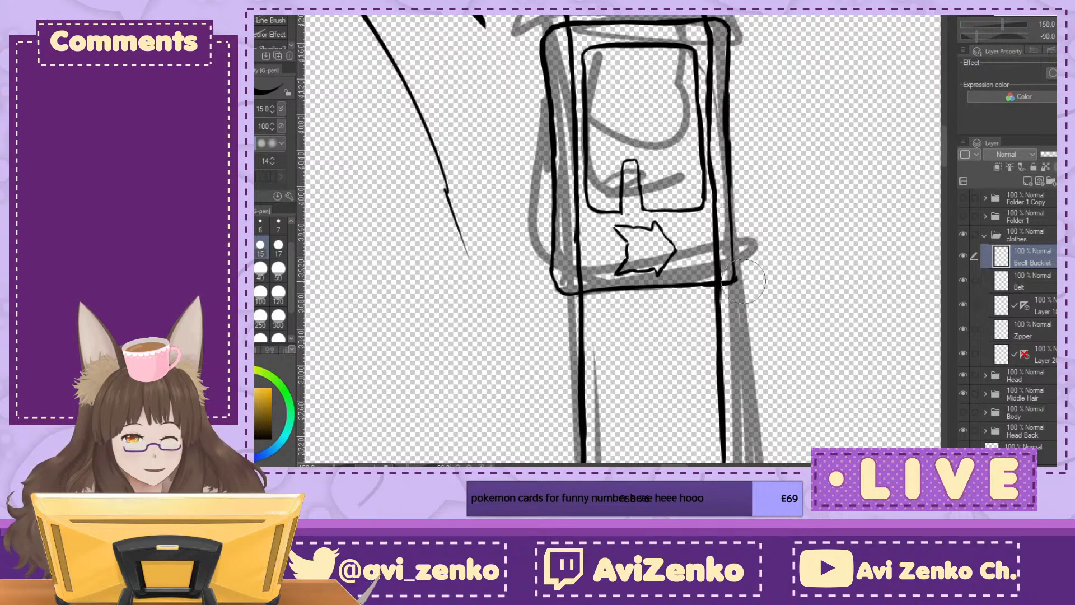
Step: Erase the buckle frame's upper edge, redraw it closer to the belt's upper line, and trim the overshooting corners
mouse_move(540, 56)
left_mouse_down()
mouse_move(558, 323)
mouse_move(532, 144)
left_mouse_up()
left_click_drag(548, 27, 541, 55)
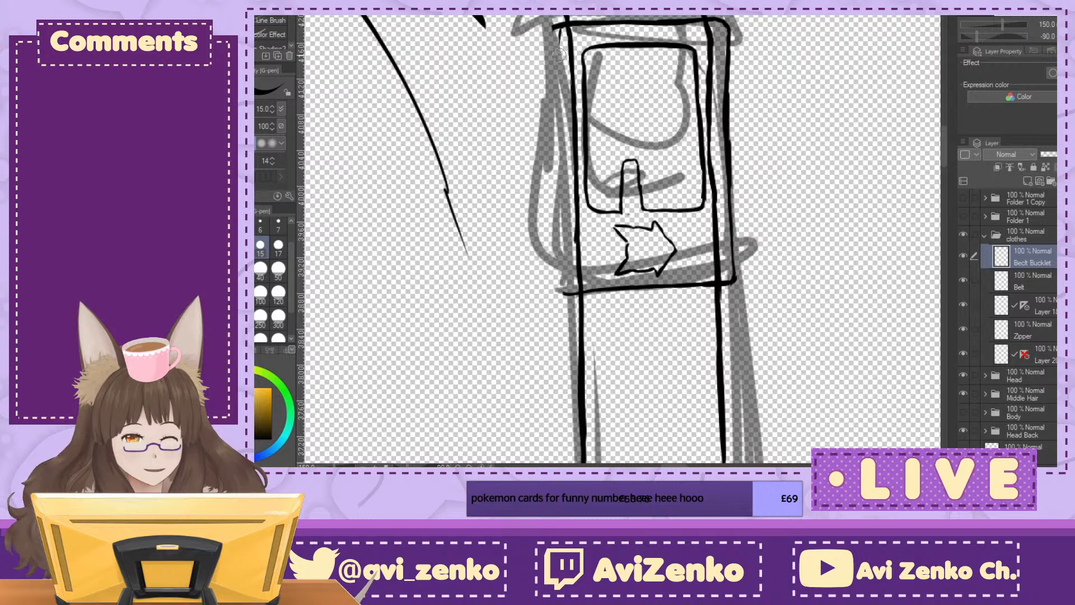
left_click_drag(559, 34, 566, 223)
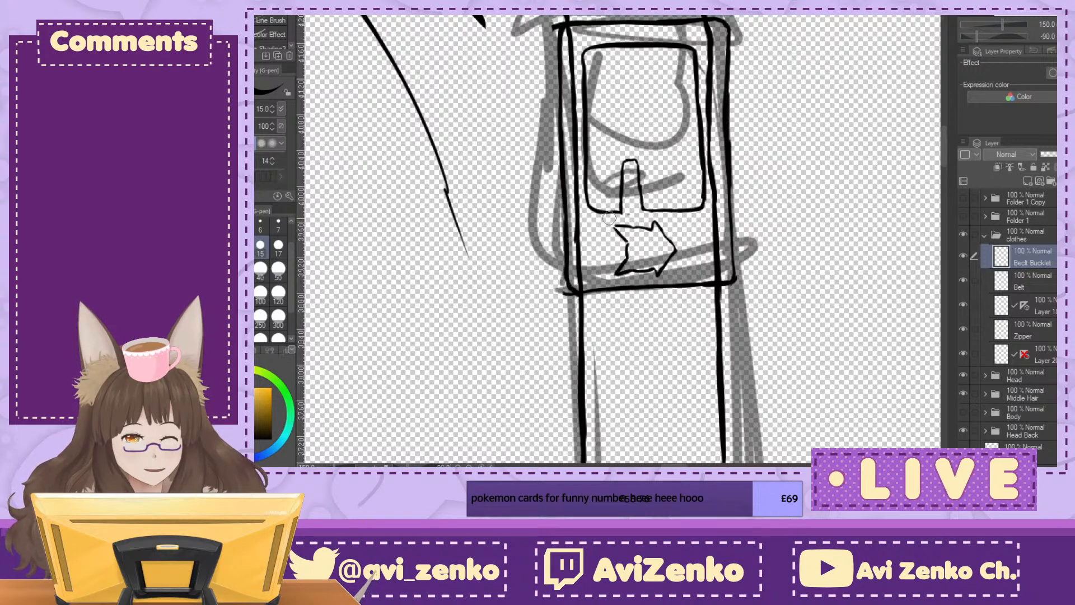
mouse_move(566, 292)
left_mouse_down()
mouse_move(561, 302)
mouse_move(576, 301)
left_mouse_up()
left_click_drag(552, 26, 551, 31)
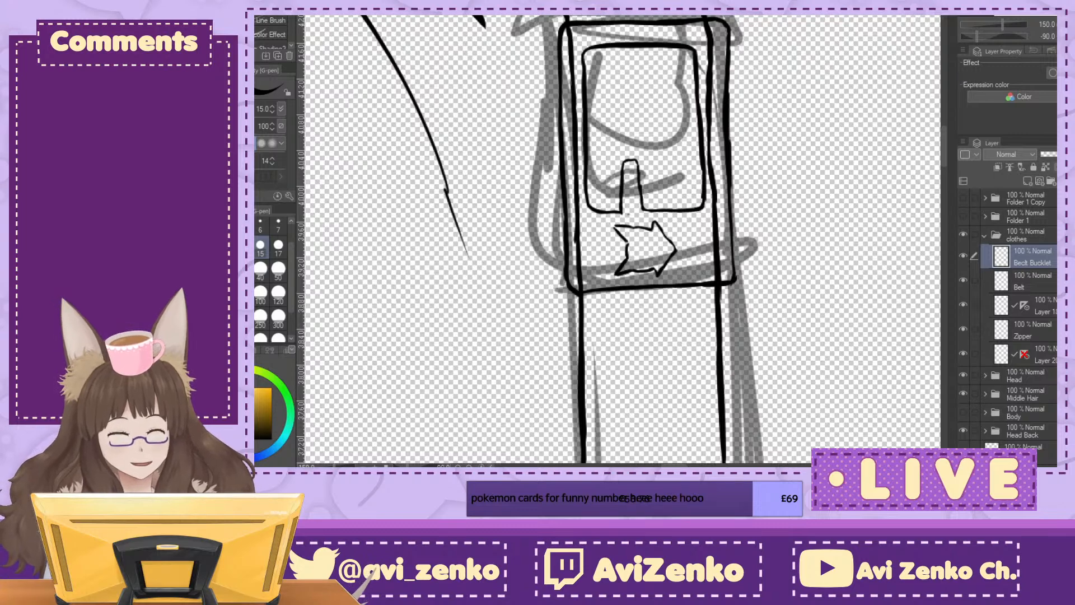
Step: Remove the short prong from the buckle's inner opening
key("ctrl+at")
key("ctrl+minus")
key("ctrl+minus")
key("ctrl+minus")
key("ctrl+minus")
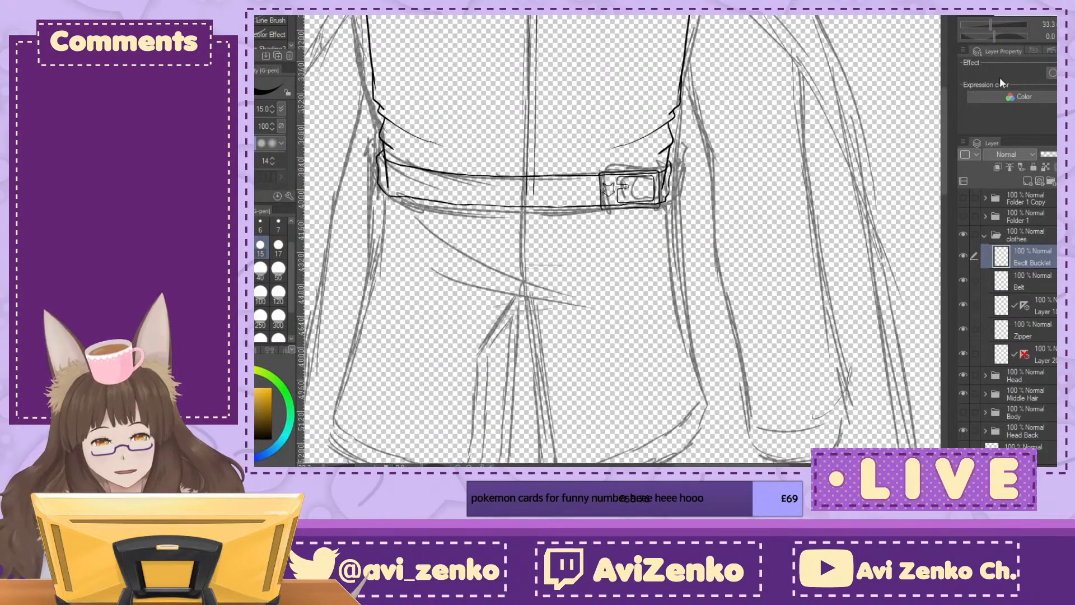
left_click_drag(812, 153, 872, 183)
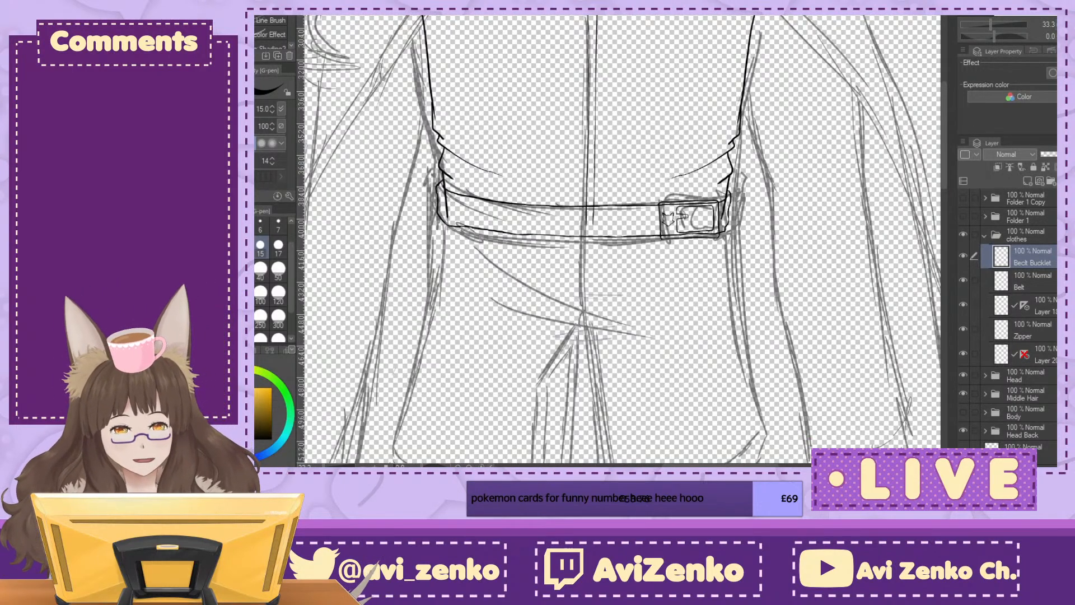
key("ctrl+plus")
key("ctrl+plus")
key("ctrl+plus")
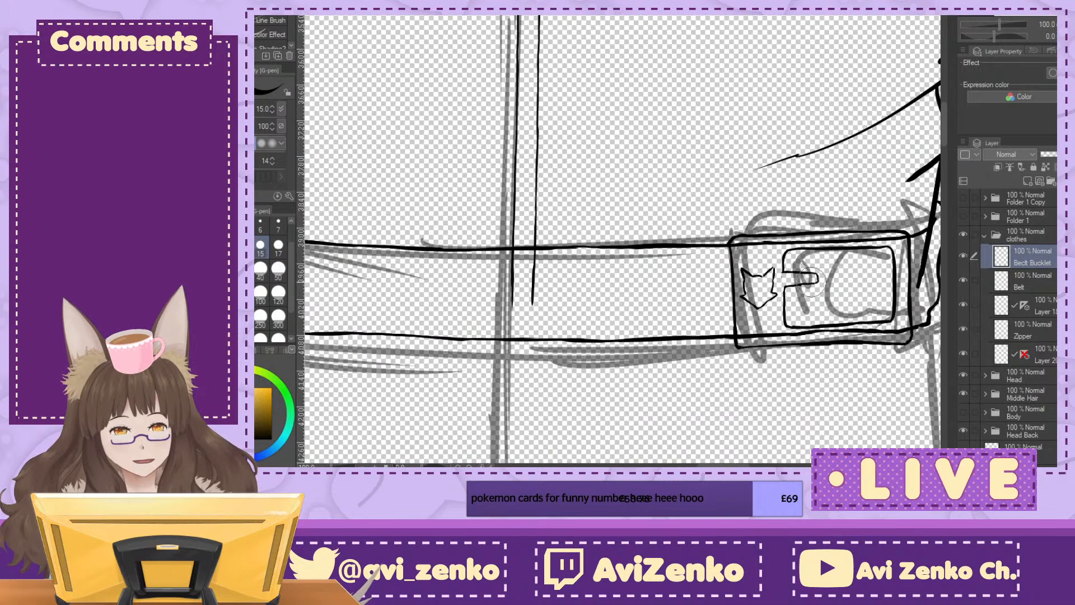
key("ctrl+z")
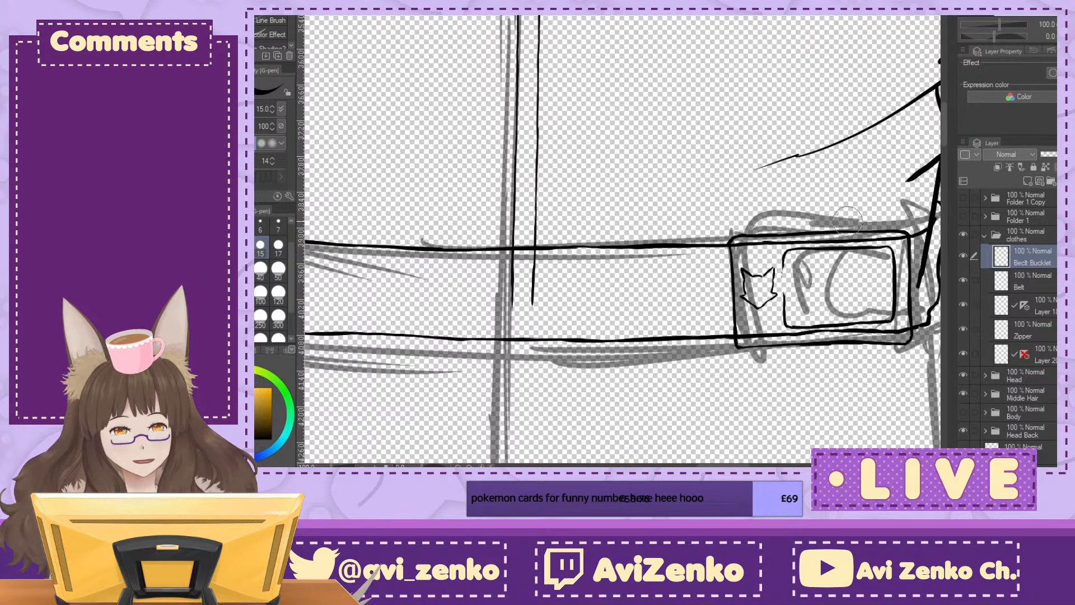
Step: Close the left edge of the buckle's opening and ink a longer, square-ended prong extending from it toward the middle
left_click_drag(795, 314, 648, 169)
key("ctrl+plus")
key("ctrl+plus")
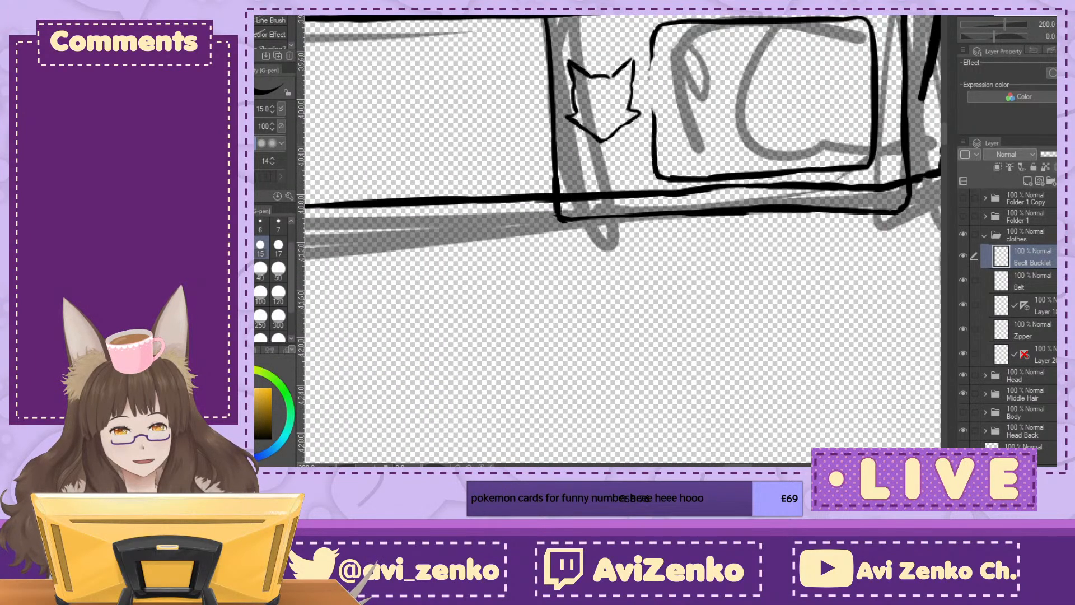
left_click_drag(651, 83, 654, 140)
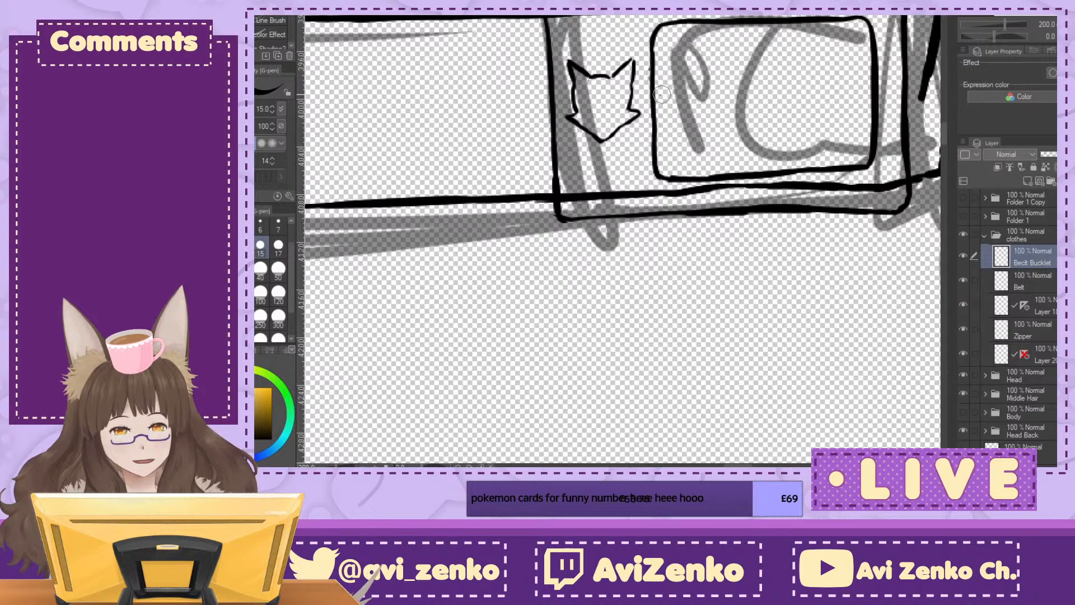
left_click_drag(653, 88, 761, 89)
left_click_drag(656, 119, 753, 113)
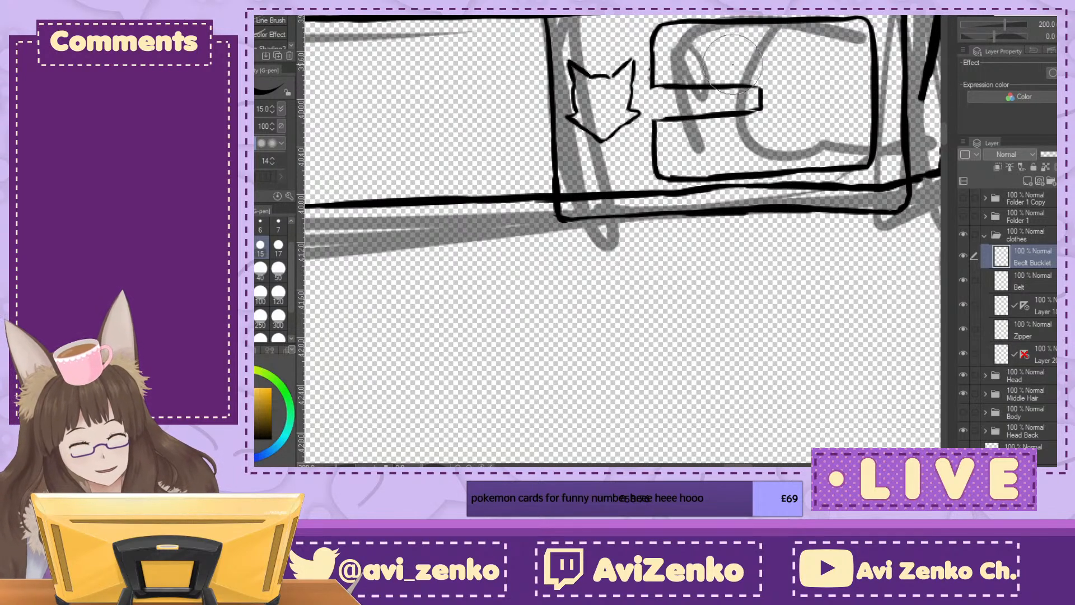
key("minus")
key("minus")
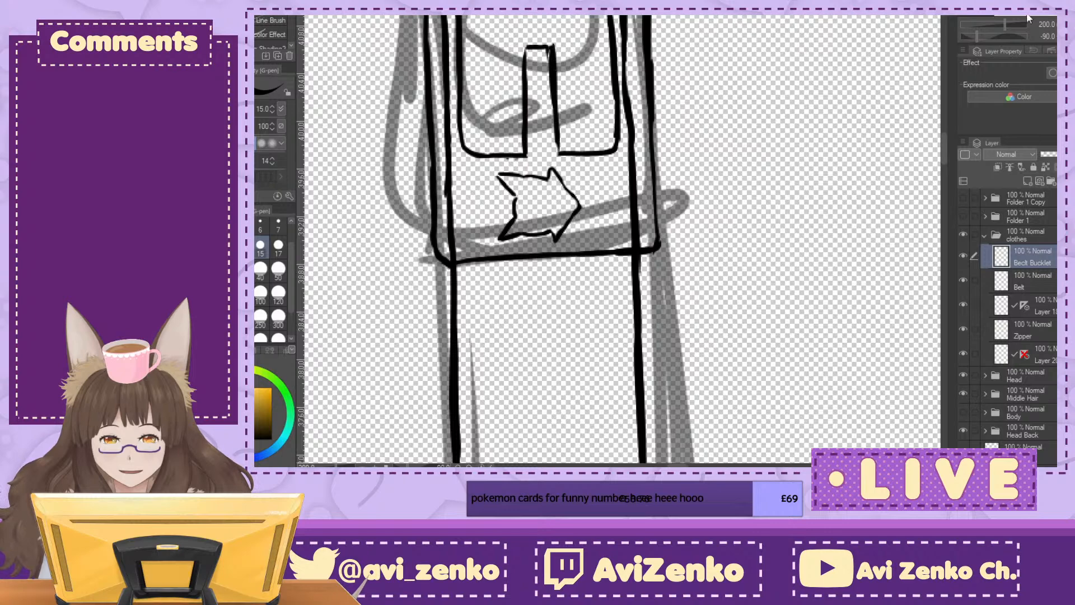
key("asciicircum")
key("asciicircum")
key("asciicircum")
key("asciicircum")
key("asciicircum")
key("asciicircum")
key("asciicircum")
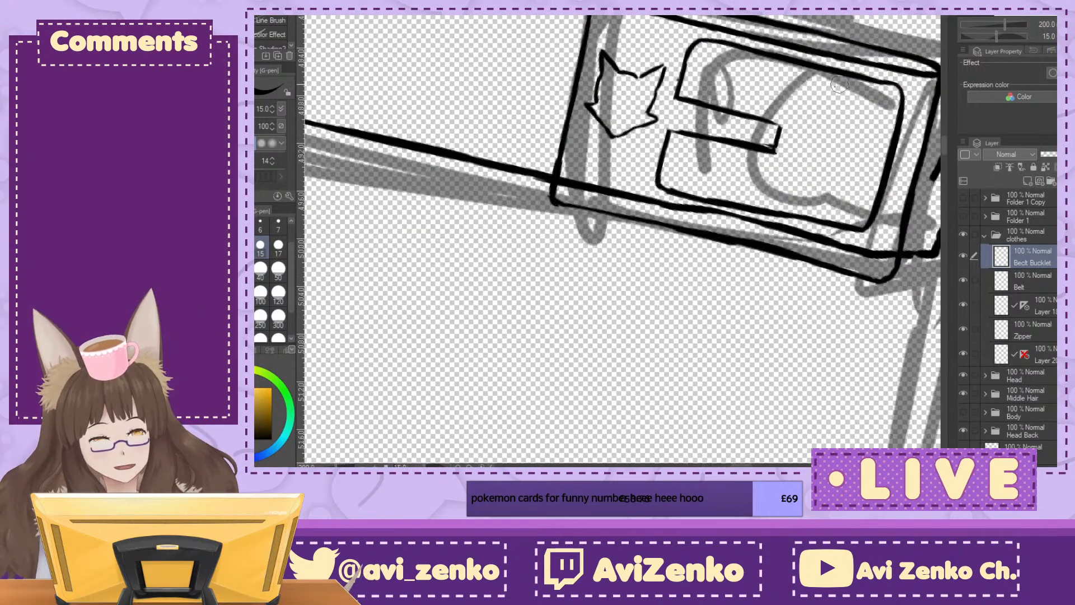
key("minus")
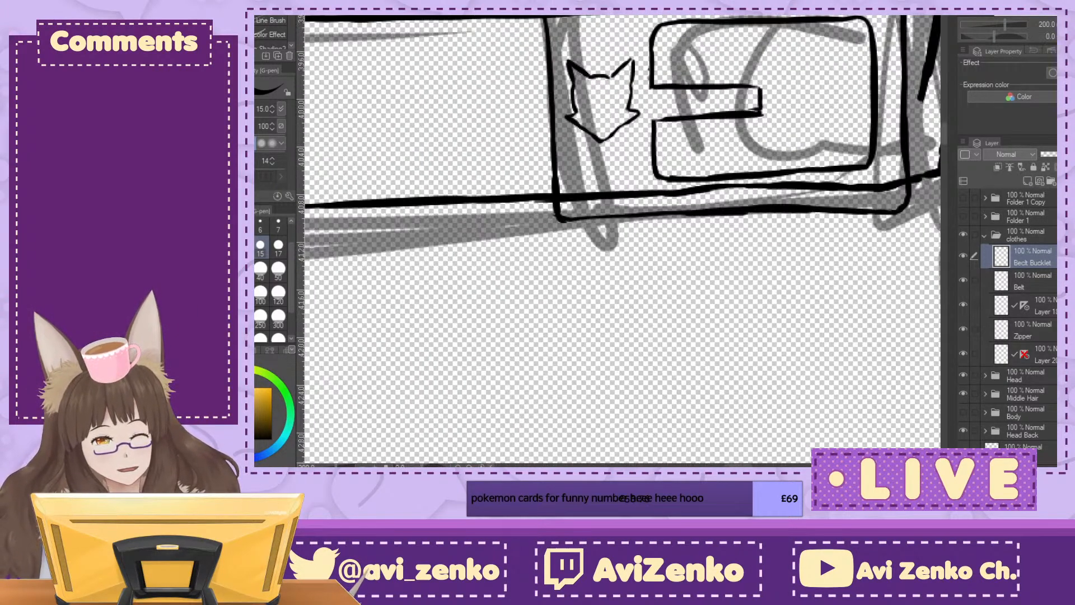
Step: On the Belt layer, ink a small belt hole around the prong's tip and erase the excess strokes
left_click(1042, 286)
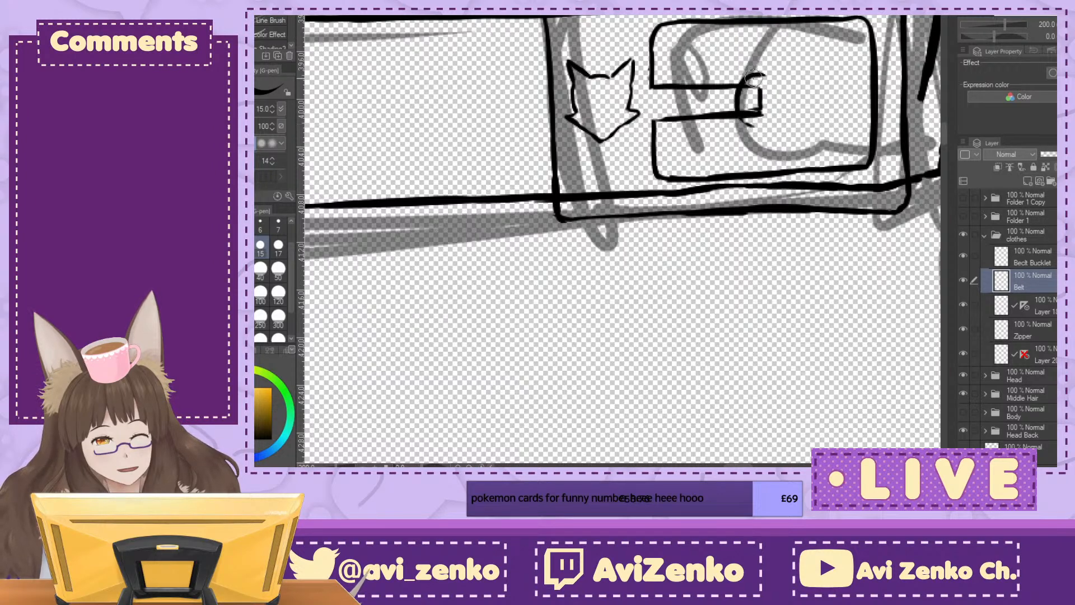
key("e")
mouse_move(743, 80)
left_mouse_down()
mouse_move(733, 108)
mouse_move(765, 127)
left_mouse_up()
Step: Examine the inked belt and buckle in proportion to the whole torso and the clothing sketch
key("ctrl+minus")
key("ctrl+minus")
key("ctrl+minus")
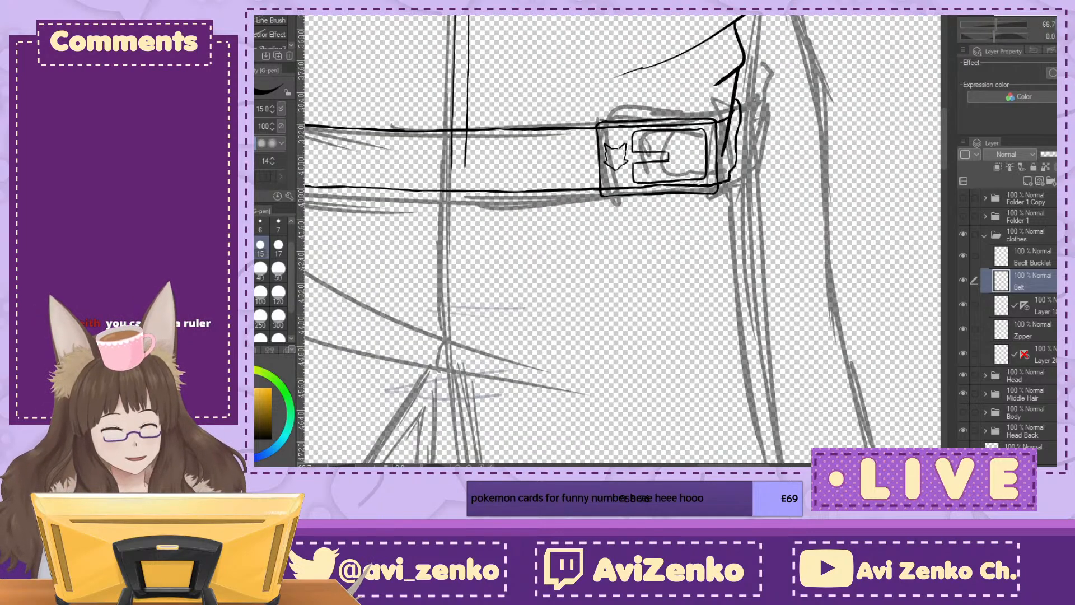
key("ctrl+minus")
key("ctrl+minus")
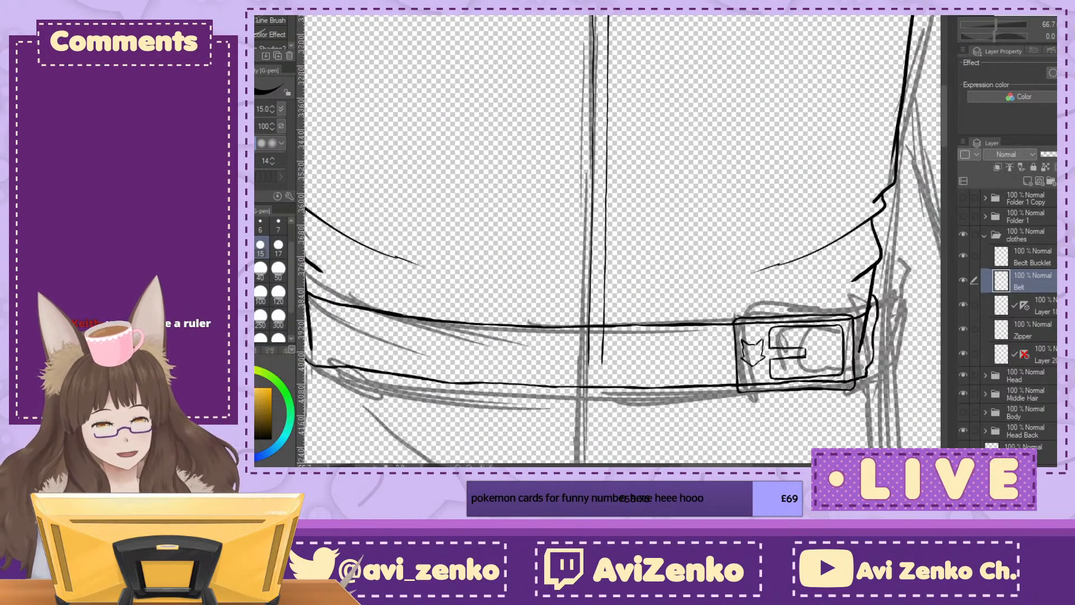
key("ctrl+minus")
mouse_move(622, 196)
left_mouse_down()
mouse_move(667, 318)
mouse_move(650, 311)
left_mouse_up()
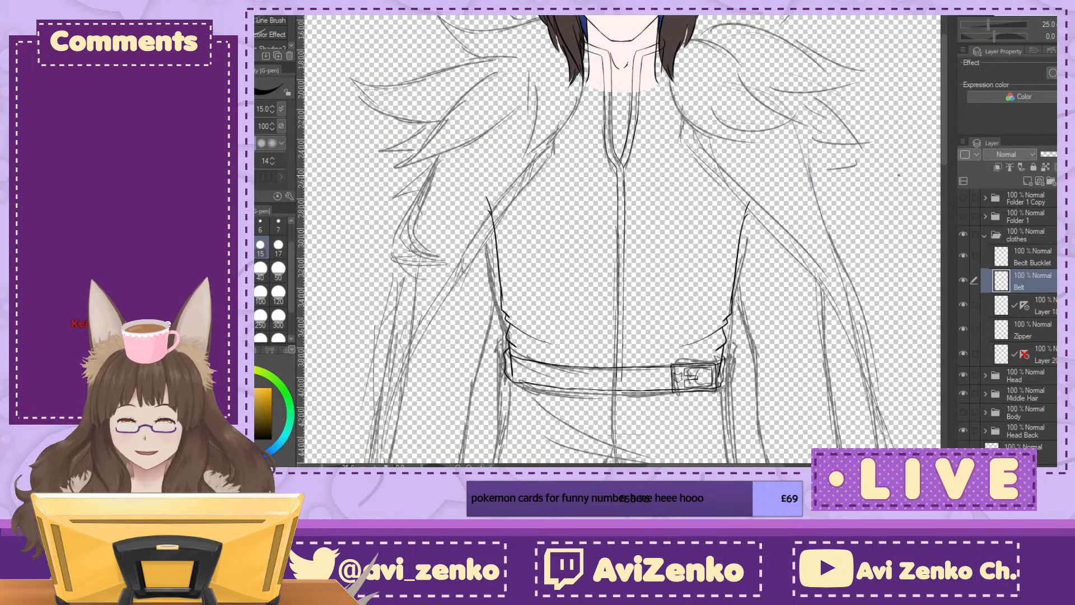
left_click_drag(638, 311, 631, 232)
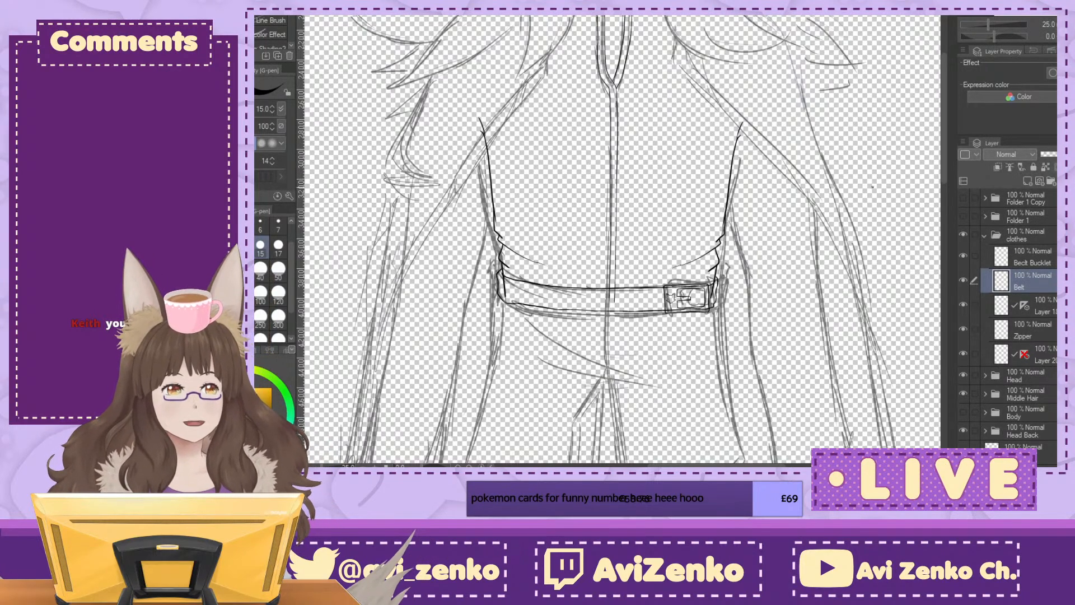
Step: With the belt buckle layer active, examine the inked buckle and prong closely, at different angles and against the torso
left_click_drag(880, 175, 836, 68)
key("ctrl+plus")
key("ctrl+plus")
key("ctrl+plus")
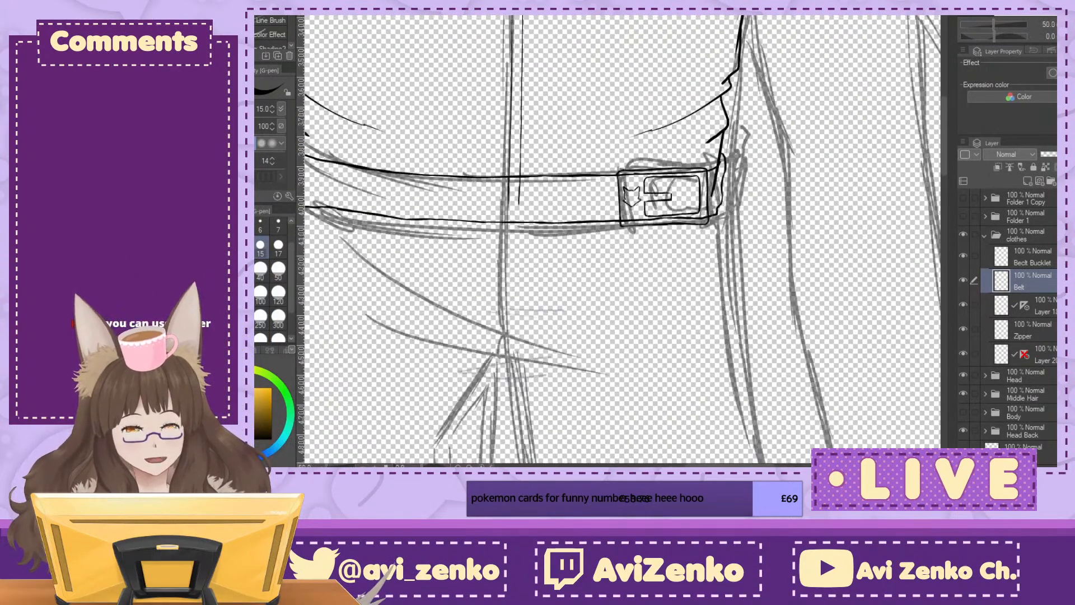
key("ctrl+plus")
key("ctrl+plus")
key("ctrl+plus")
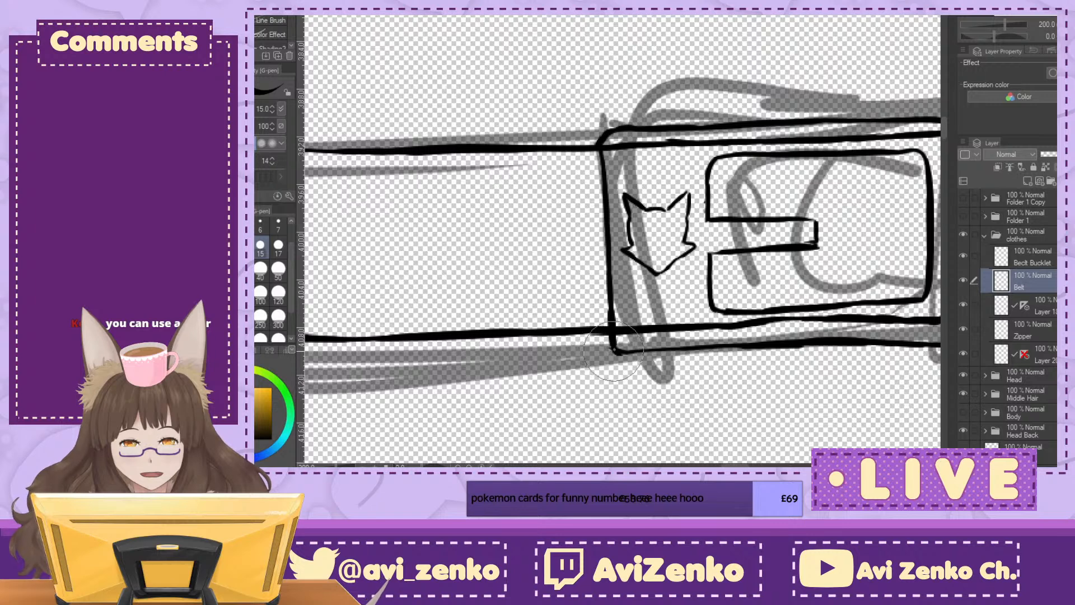
left_click(1033, 256)
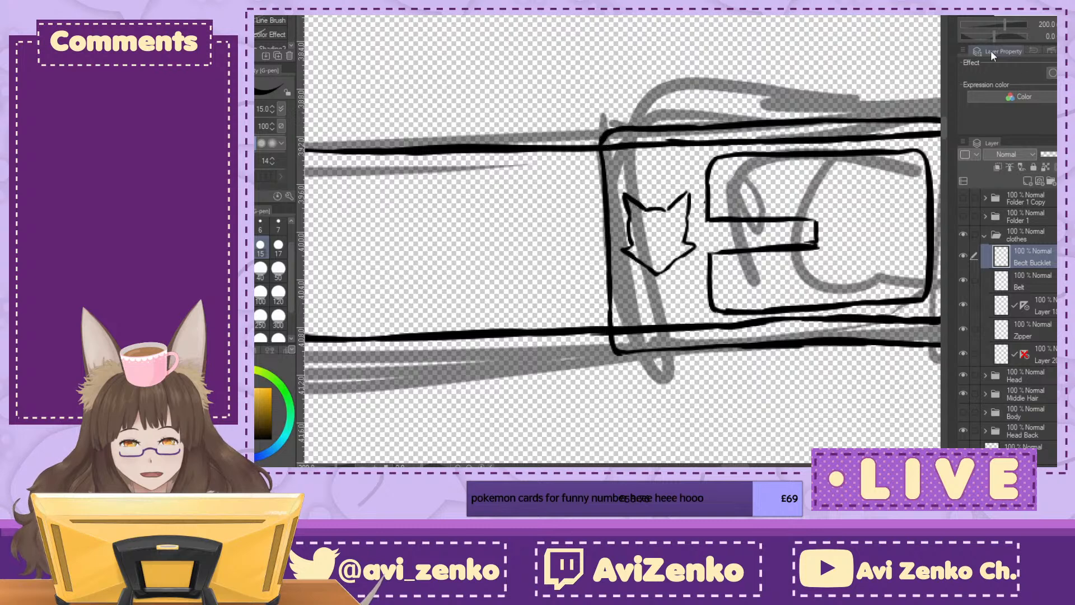
key("minus")
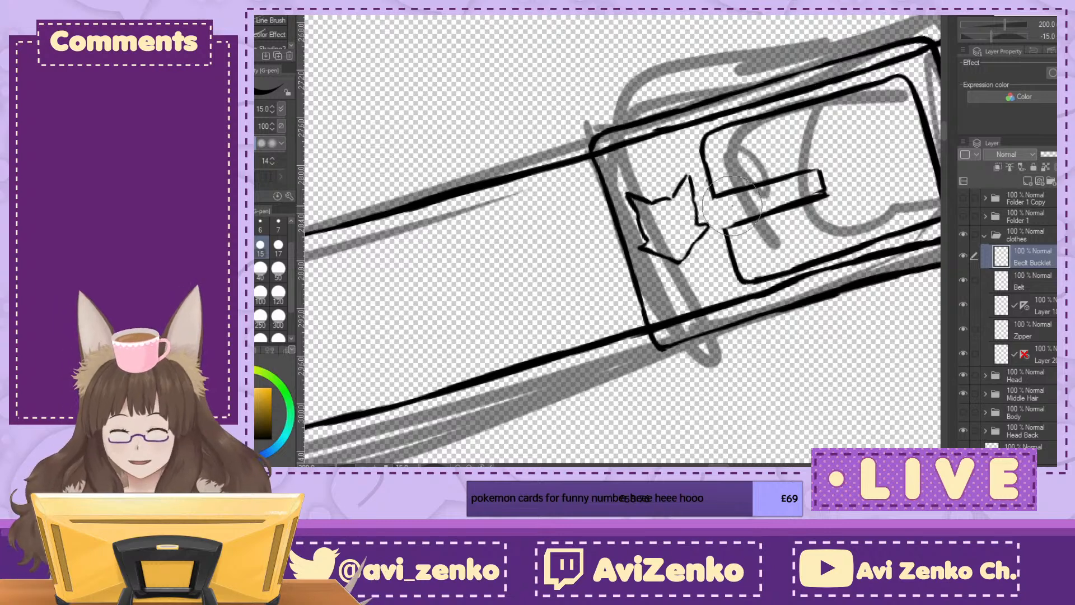
left_click(1057, 36)
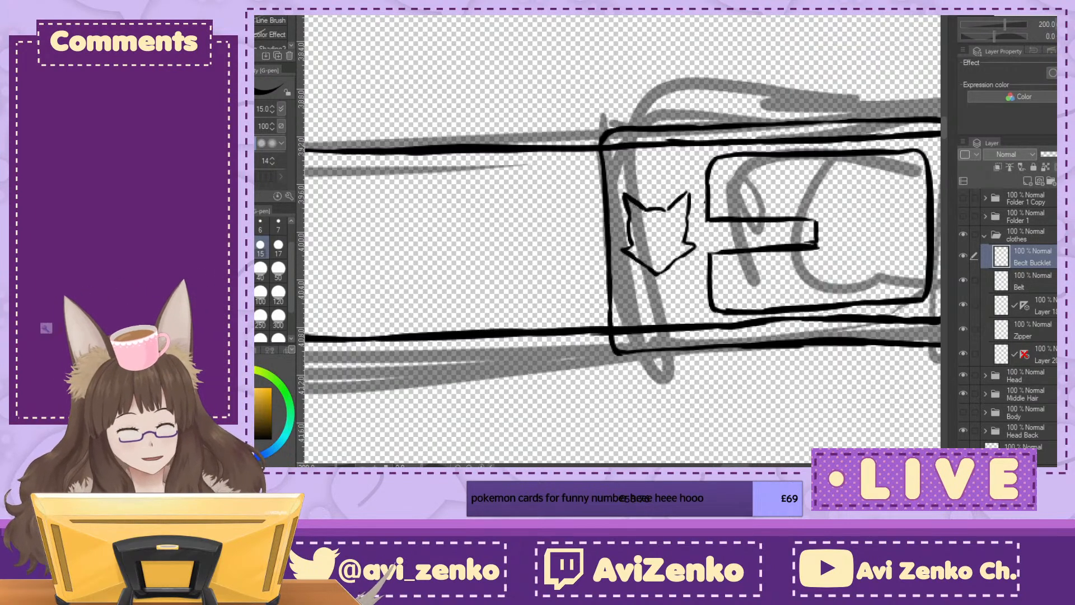
left_click(1056, 24)
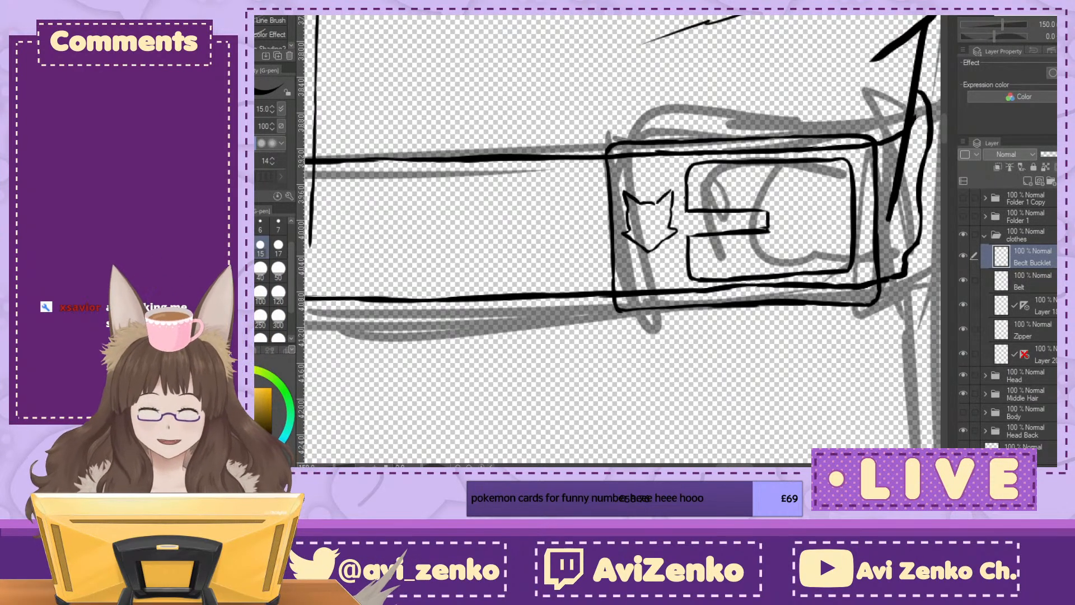
key("ctrl+minus")
key("ctrl+minus")
key("ctrl+minus")
key("ctrl+minus")
key("ctrl+minus")
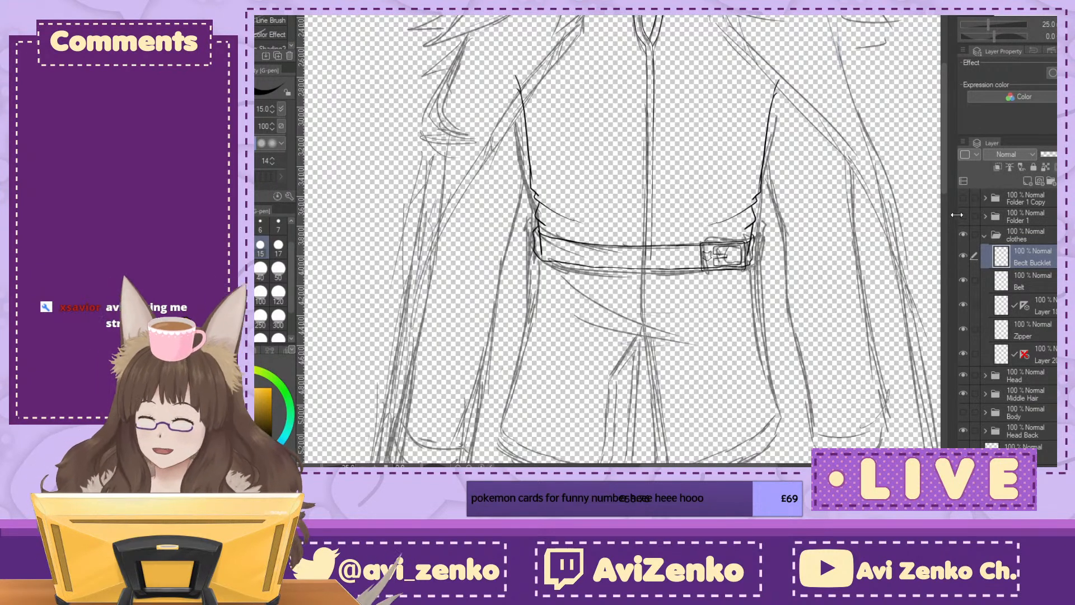
Step: Rename the jacket line layer at the end of the clothes folder as Upper Jacket
left_click(1053, 355)
left_click(959, 355)
left_click(959, 356)
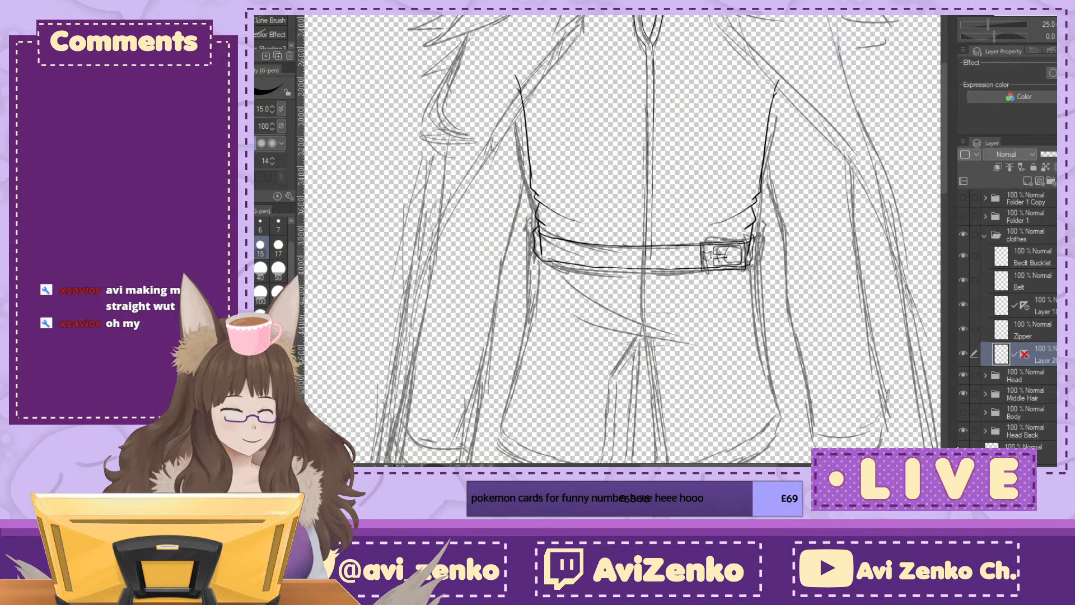
type("Upper Ja")
key("Return")
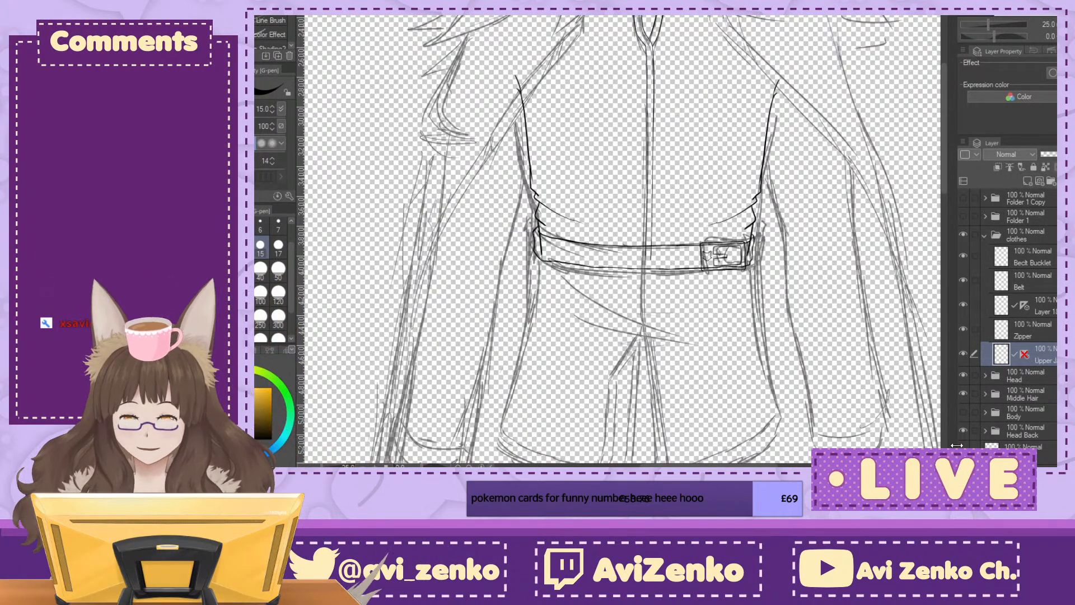
Step: Add a raster layer, place it beneath the upper jacket layer in the clothes folder, and name it Lower Jacket
left_click(1037, 182)
mouse_move(1052, 355)
left_mouse_down()
mouse_move(1052, 390)
mouse_move(1042, 366)
left_mouse_up()
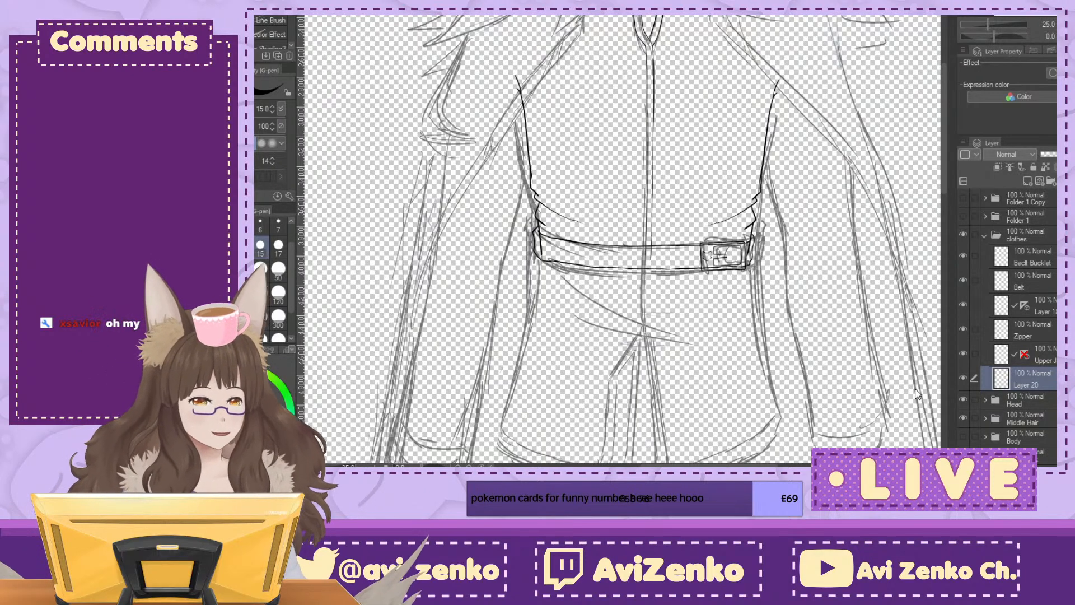
type("Lower Jacket")
key("Return")
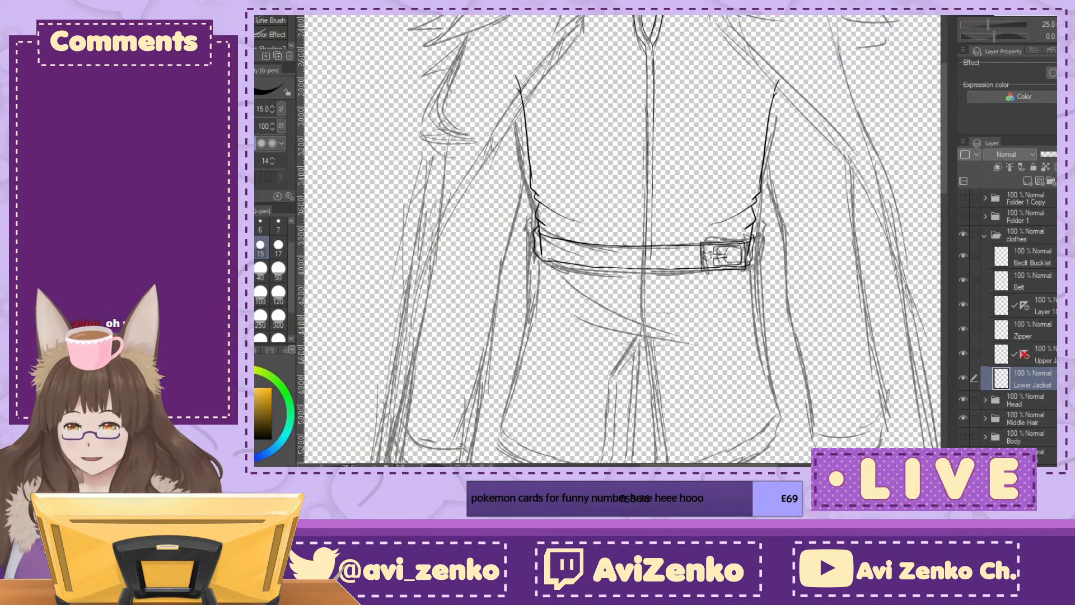
Step: Place a vertical symmetry ruler along the jacket's centre line on the Lower Jacket layer and switch to the G-pen
key("u")
left_click_drag(671, 347, 621, 172)
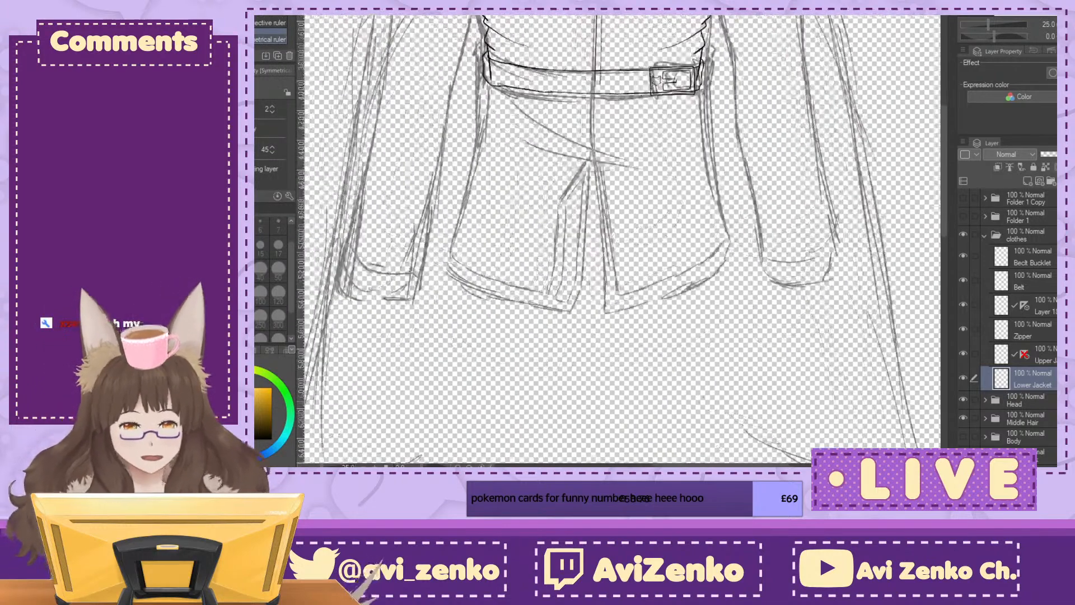
scroll(621, 168, "up", 1)
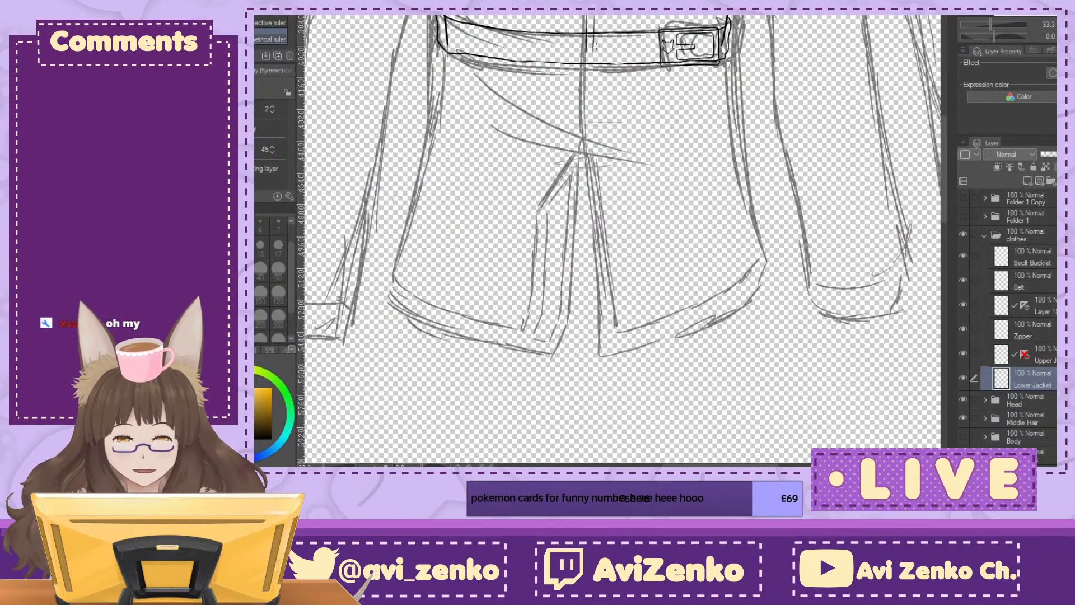
left_click_drag(585, 16, 586, 368)
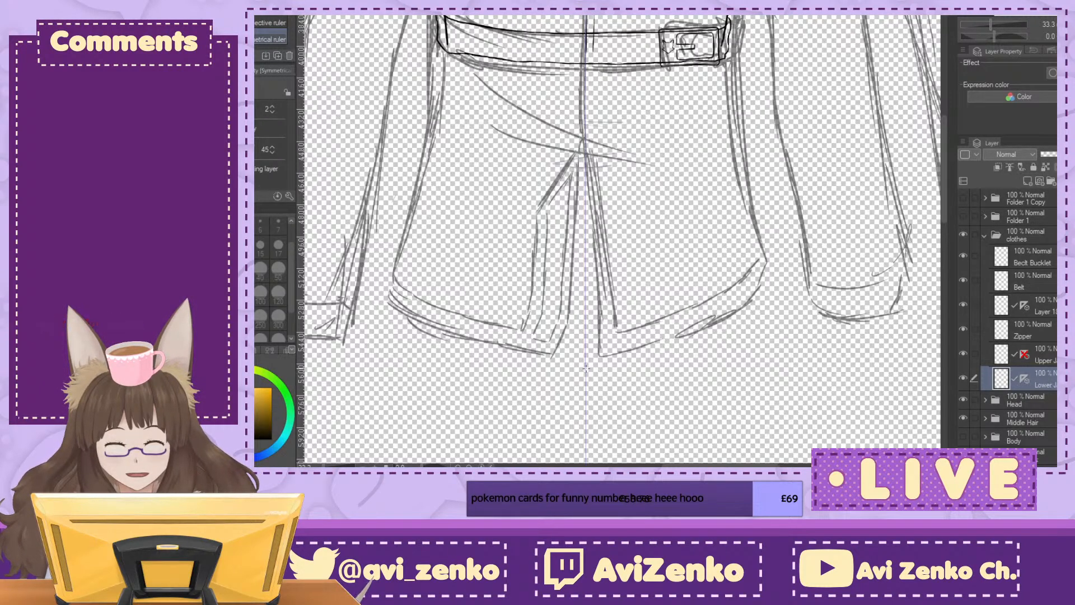
key("p")
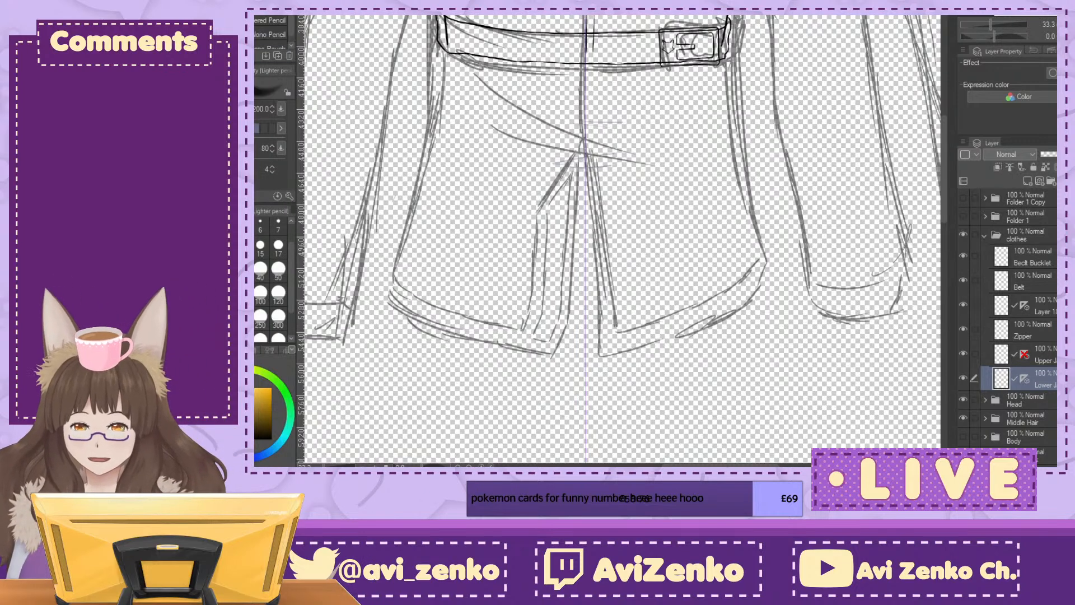
left_click_drag(560, 213, 656, 281)
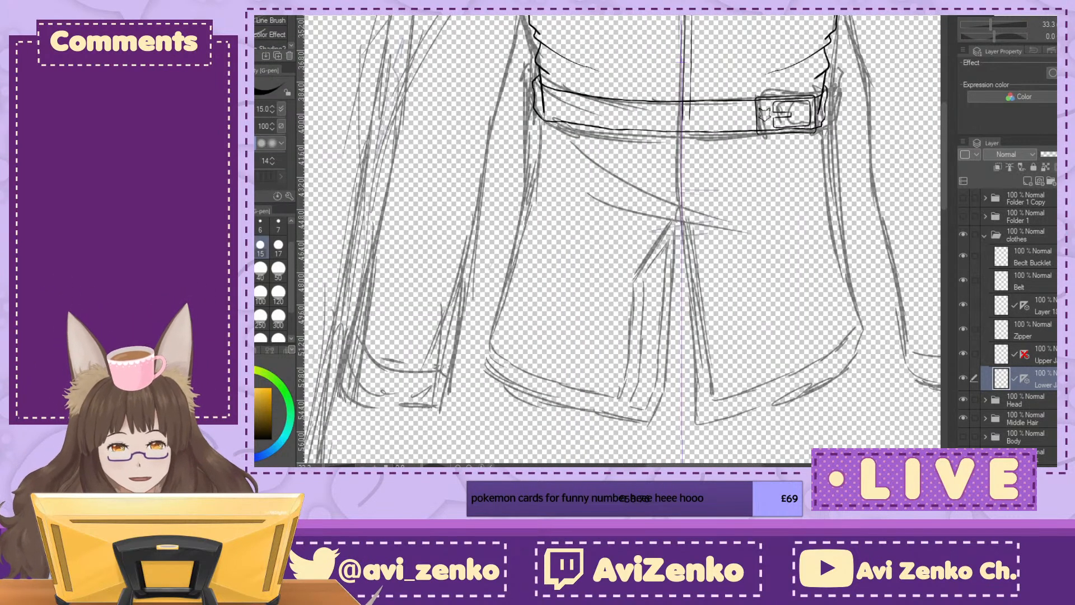
left_click_drag(536, 152, 487, 350)
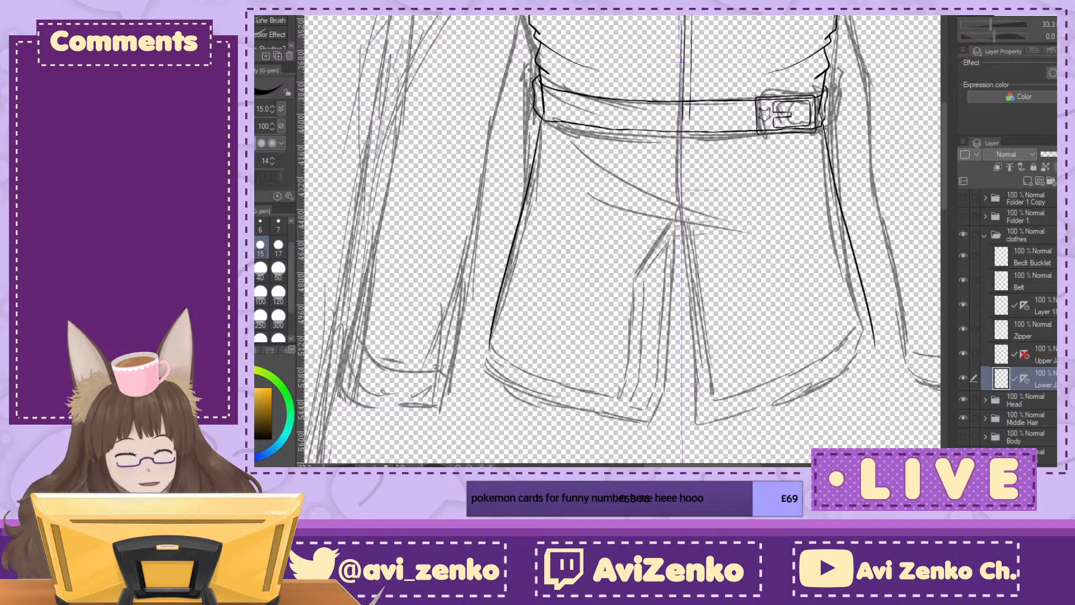
left_click_drag(661, 297, 584, 181)
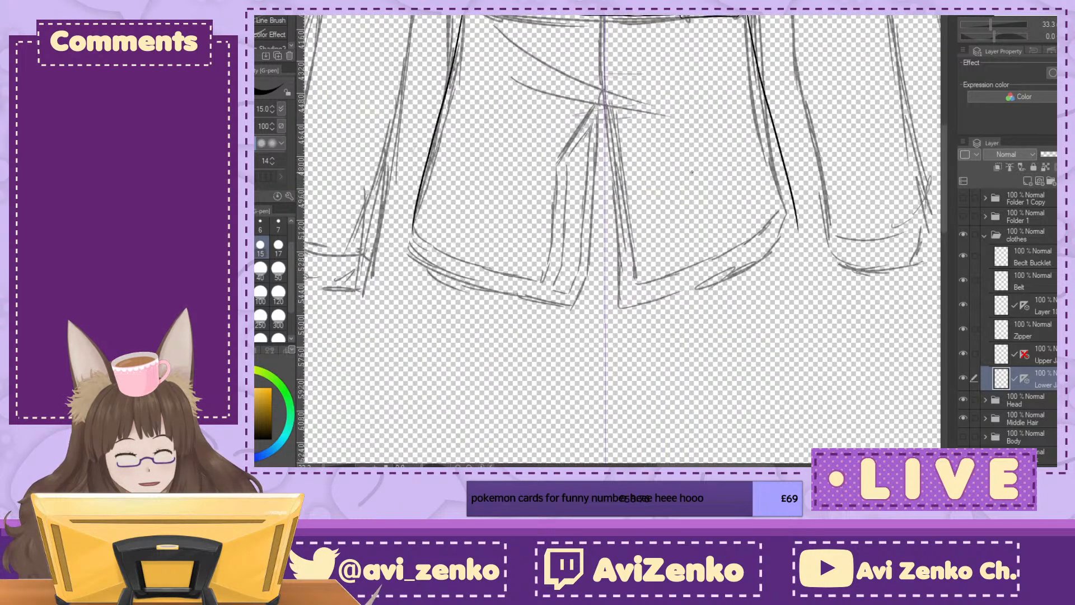
key("ctrl+z")
left_click_drag(466, 16, 412, 224)
key("ctrl+z")
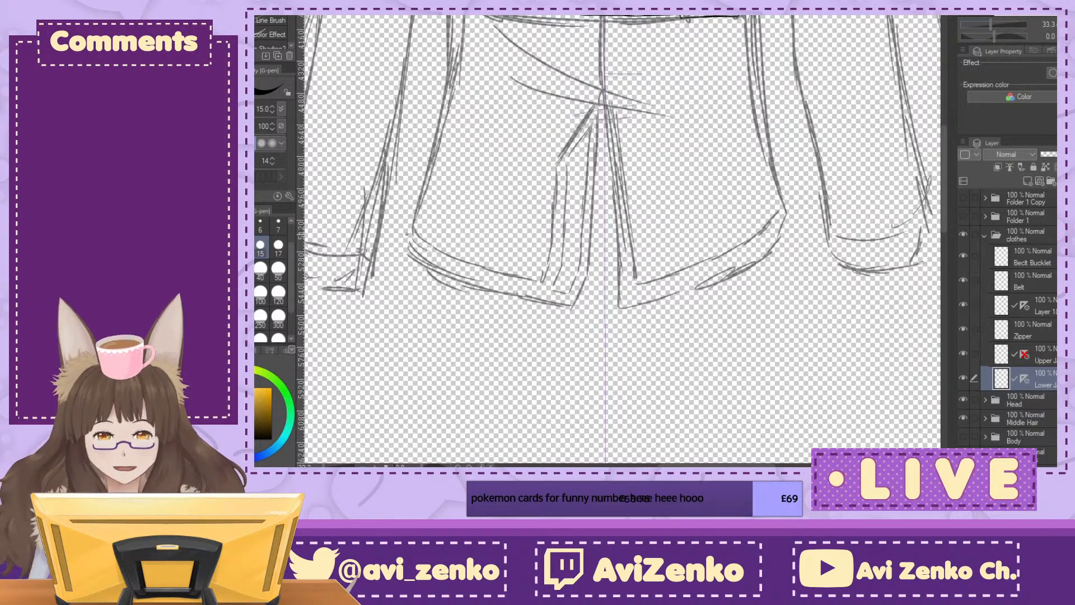
Step: Ink the mirrored flared side edges of the lower jacket and the curved hem running to its front corners
left_click_drag(462, 17, 418, 203)
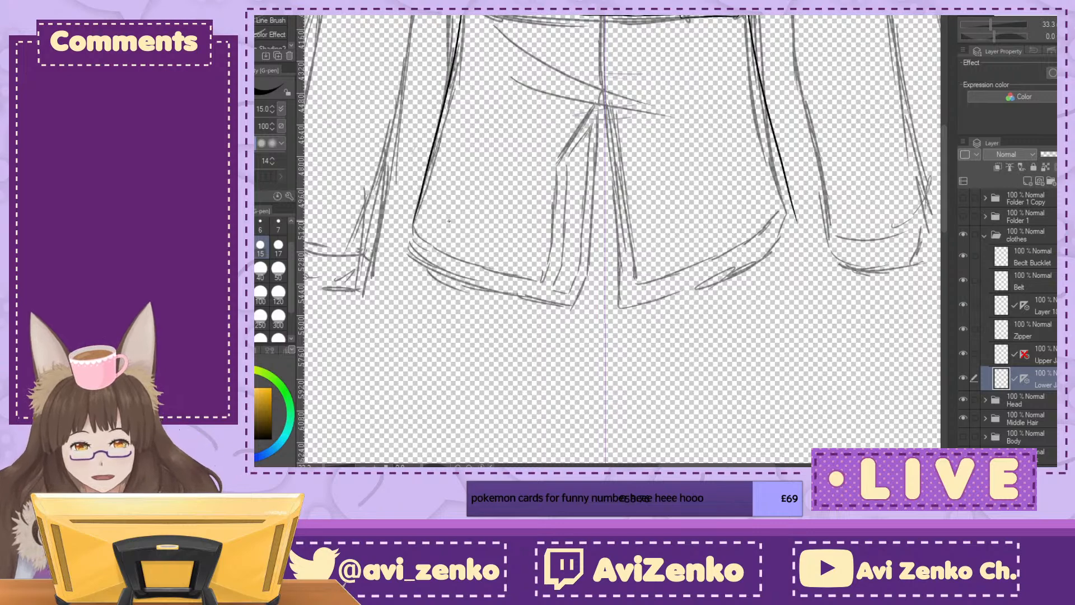
left_click_drag(448, 241, 477, 210)
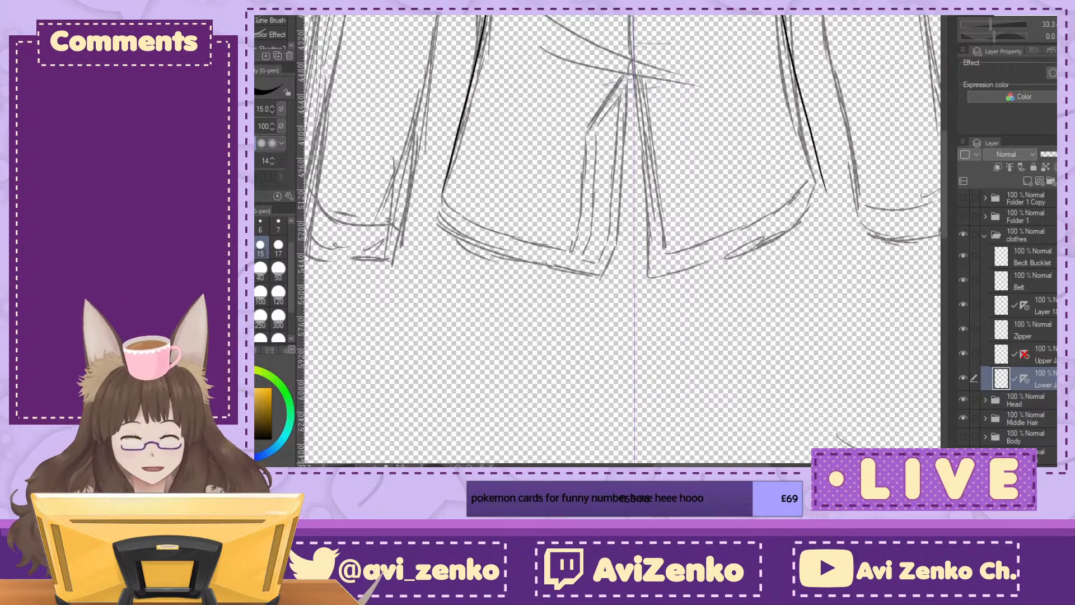
key("ctrl+plus")
key("ctrl+plus")
mouse_move(413, 135)
left_mouse_down()
mouse_move(588, 57)
mouse_move(647, 97)
left_mouse_up()
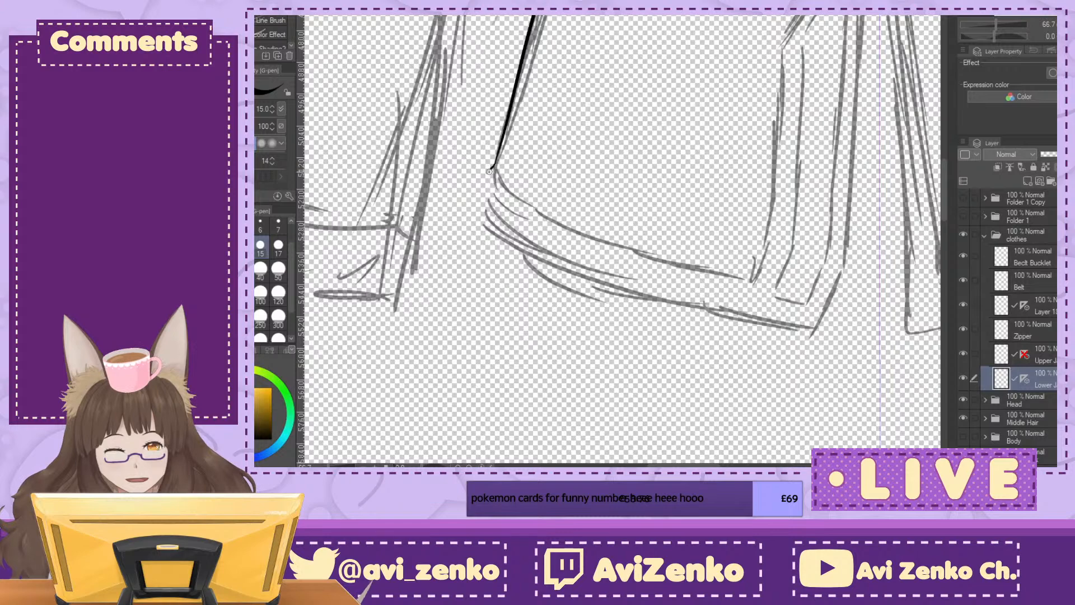
mouse_move(545, 241)
left_mouse_down()
mouse_move(815, 331)
mouse_move(547, 159)
mouse_move(623, 216)
mouse_move(584, 294)
left_mouse_up()
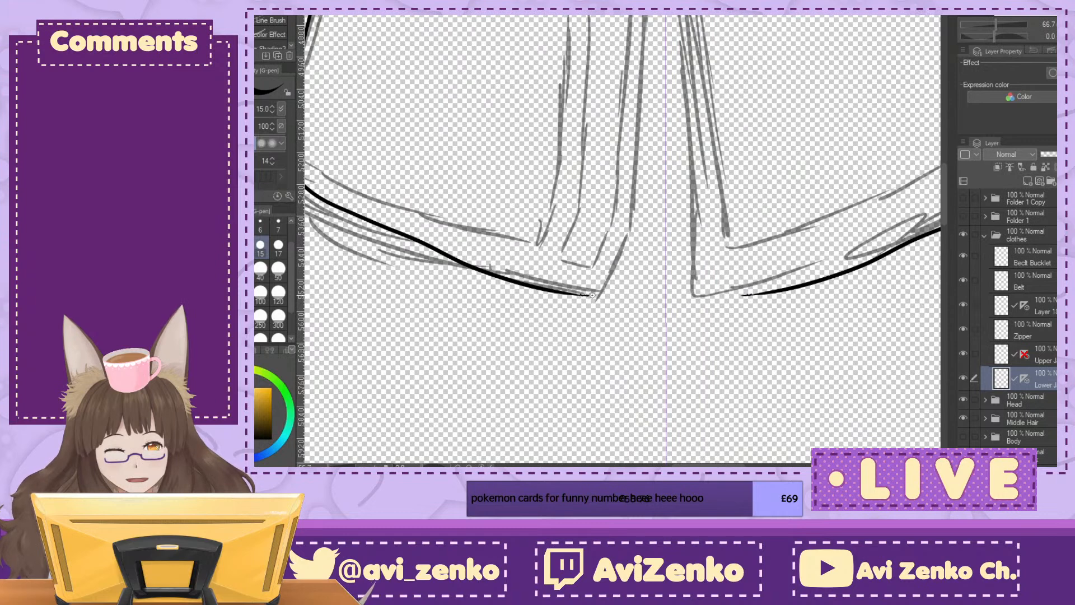
key("ctrl+z")
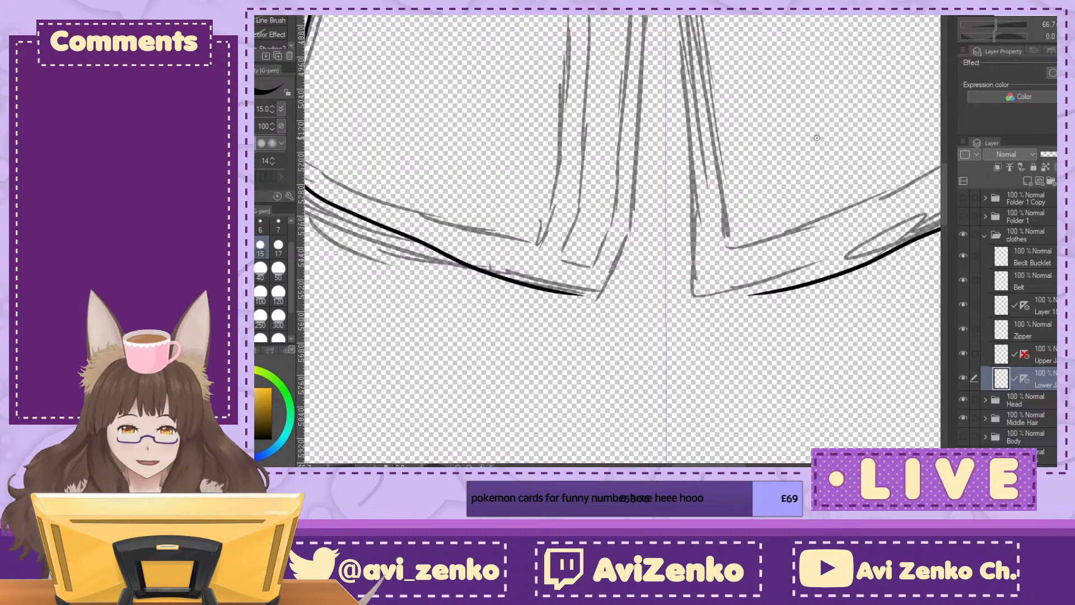
left_click(1062, 37)
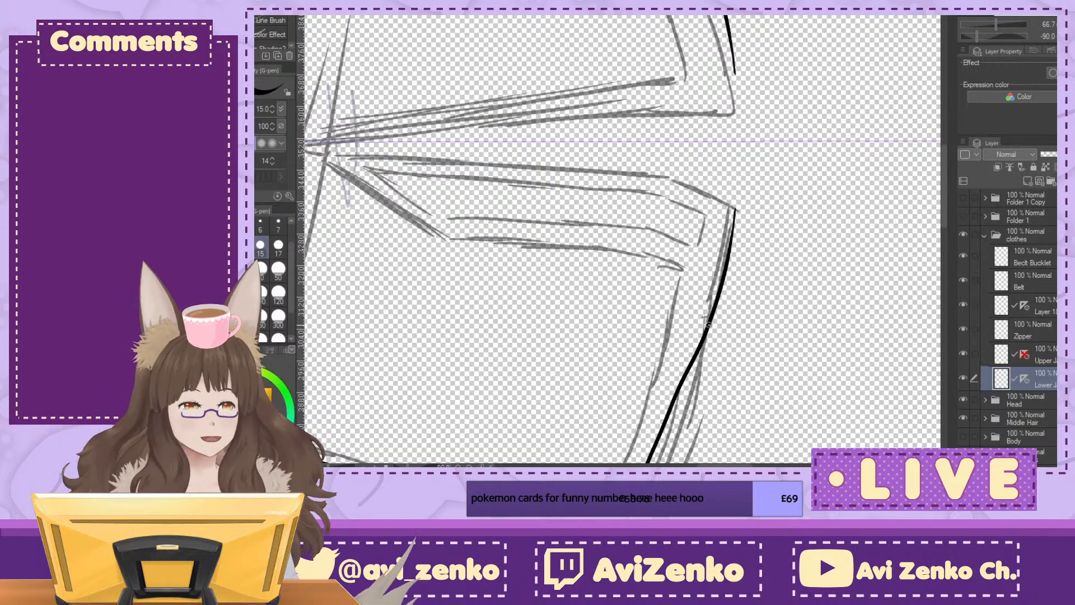
left_click(1065, 36)
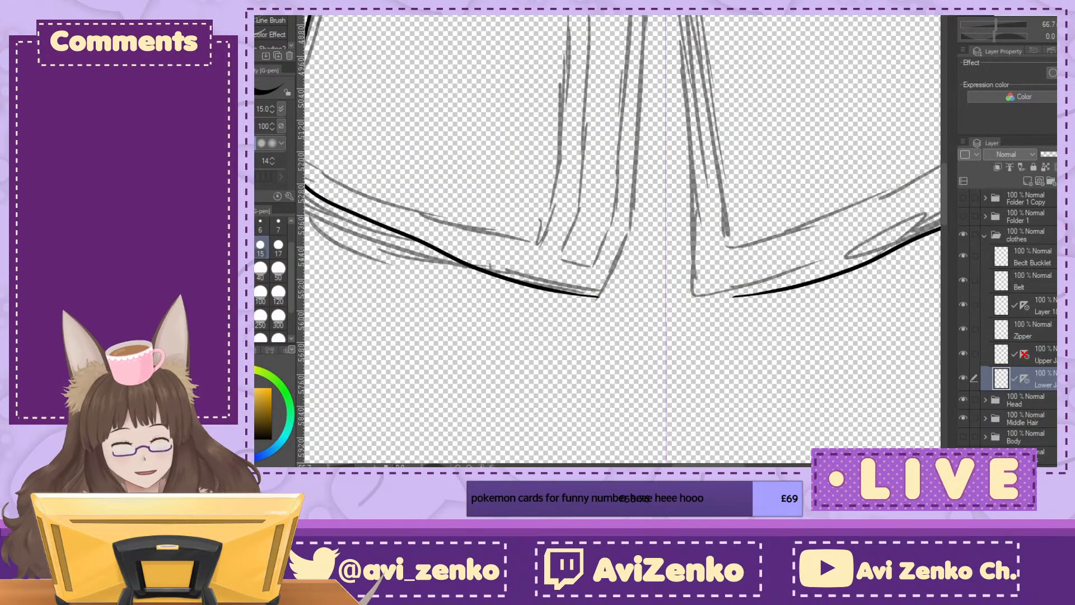
scroll(648, 167, "up", 1)
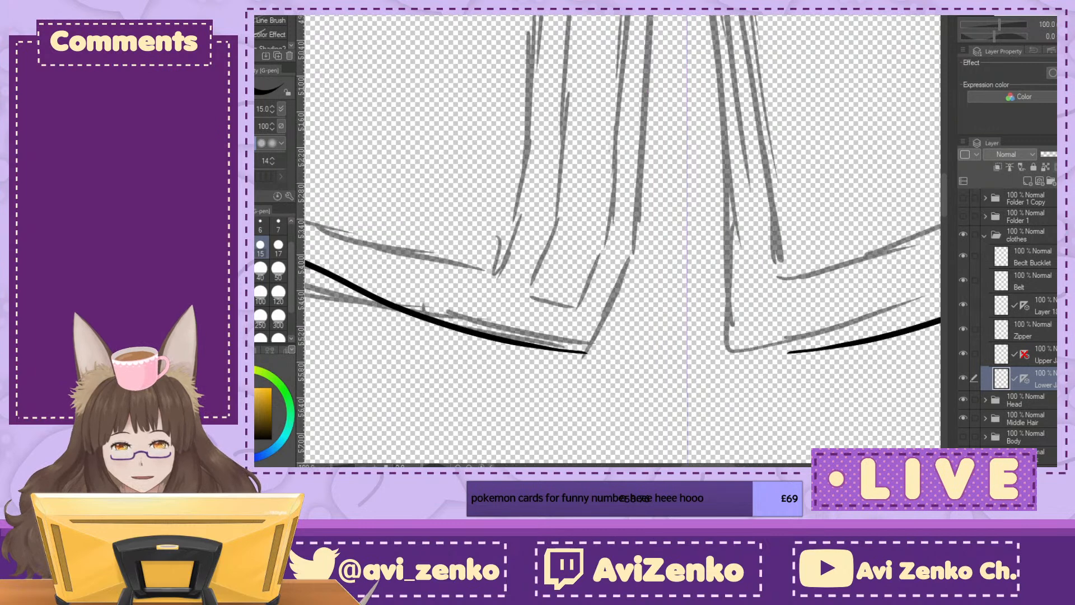
Step: Ink the left flap's front edge up from its hem corner, remove the mirrored copy, and turn off the symmetry ruler
mouse_move(651, 33)
left_mouse_down()
mouse_move(636, 243)
mouse_move(602, 333)
left_mouse_up()
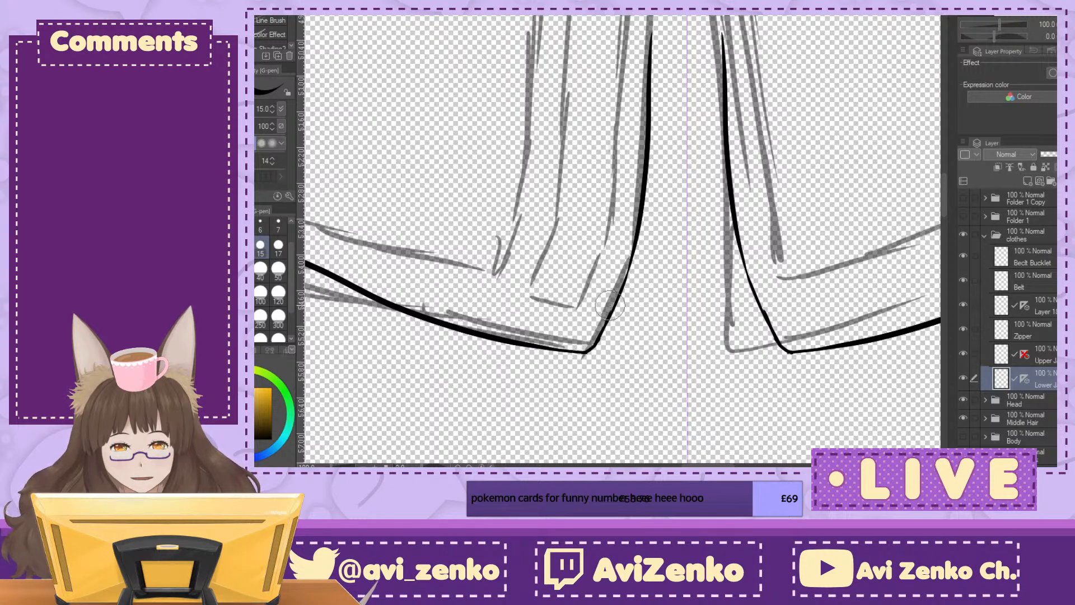
mouse_move(722, 39)
left_mouse_down()
mouse_move(763, 316)
mouse_move(788, 351)
left_mouse_up()
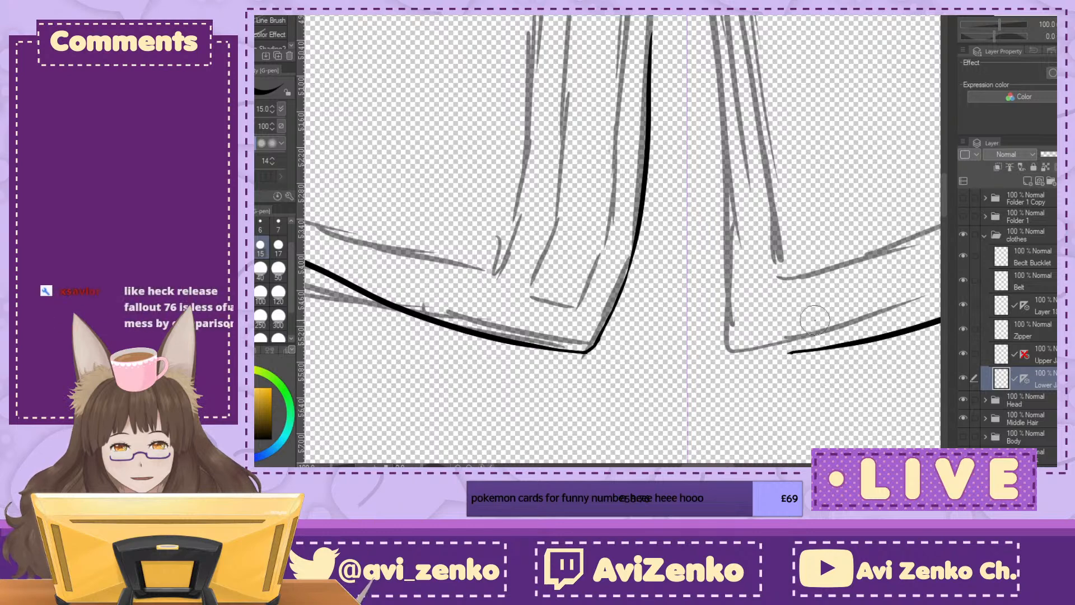
left_click(1033, 220)
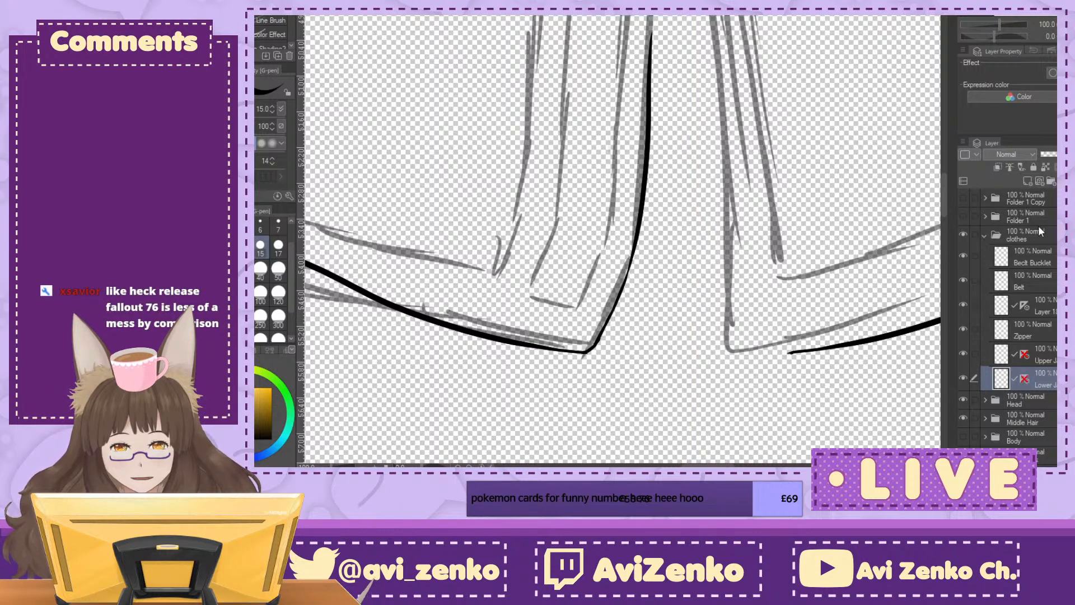
Step: Examine the inked lower jacket outline against the belt, torso and clothing sketch, including the unfinished front opening
key("ctrl+minus")
key("ctrl+minus")
key("ctrl+minus")
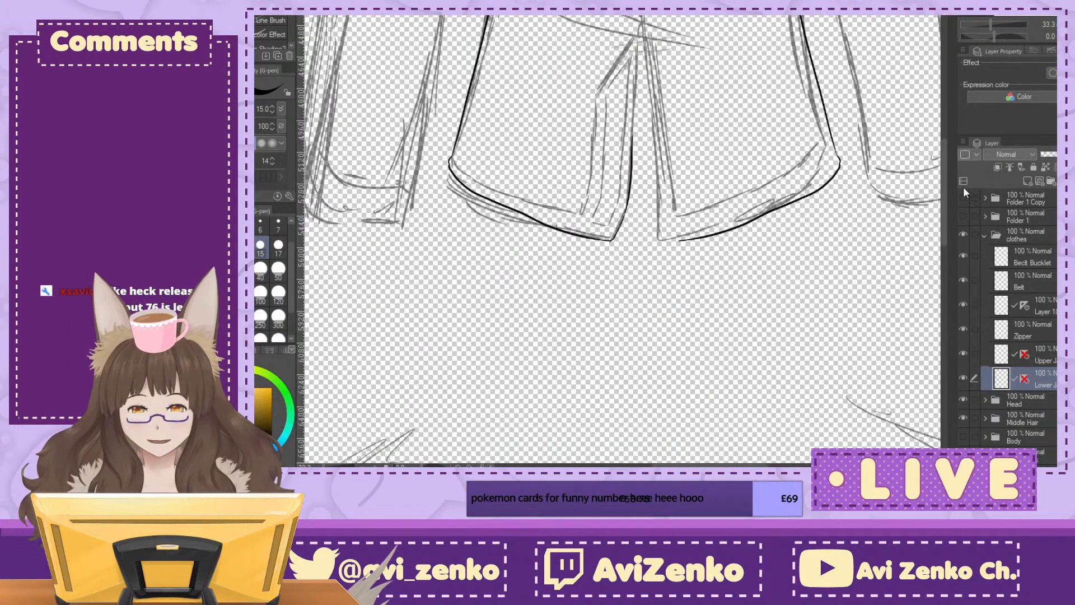
left_click_drag(672, 213, 633, 356)
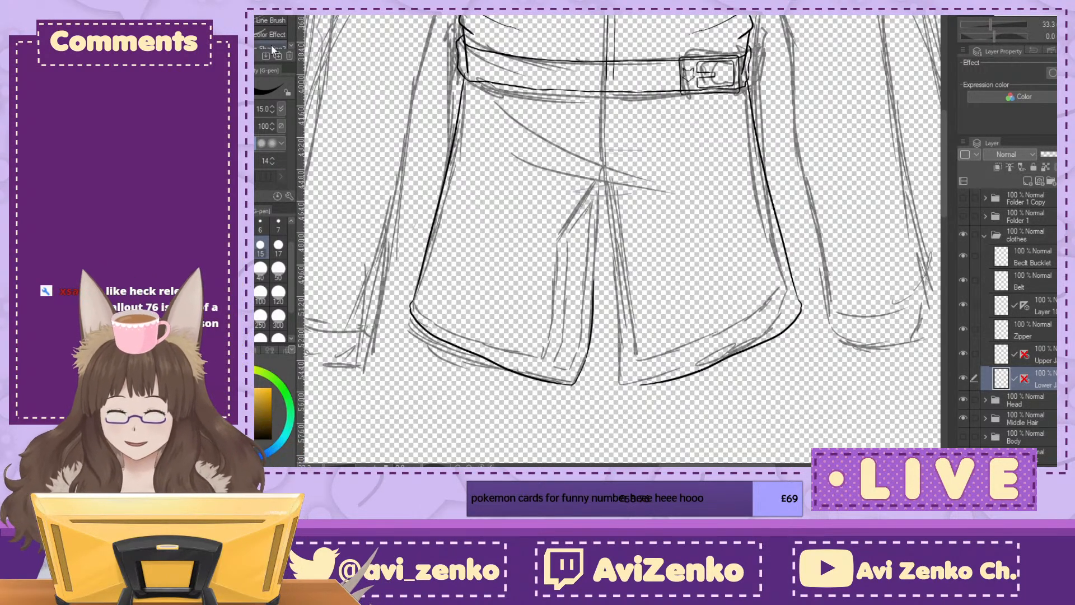
key("ctrl+plus")
key("ctrl+minus")
key("ctrl+minus")
left_click_drag(610, 179, 646, 308)
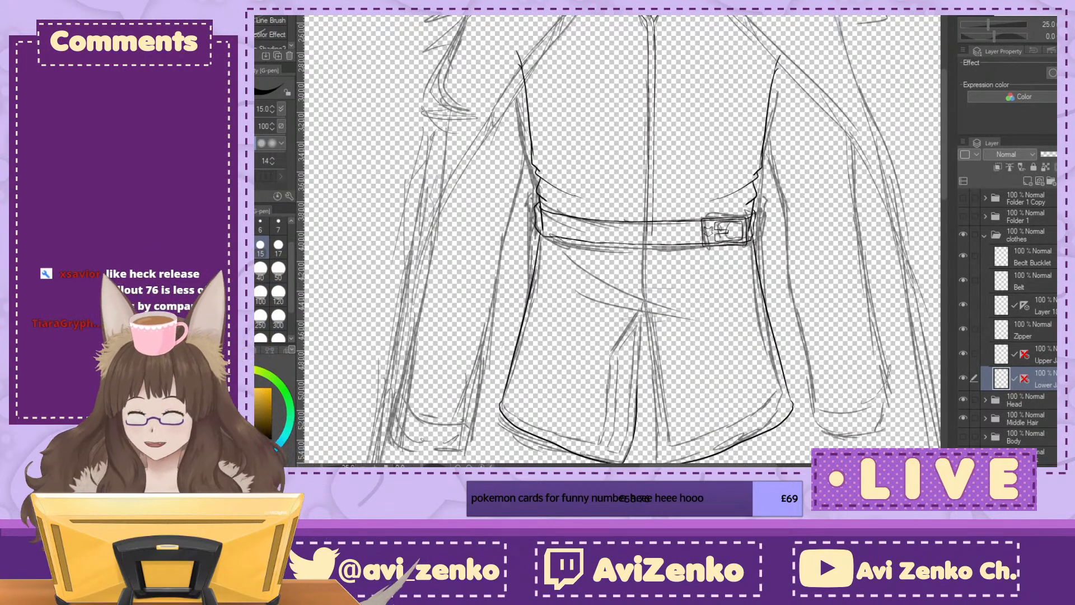
left_click_drag(661, 325, 596, 208)
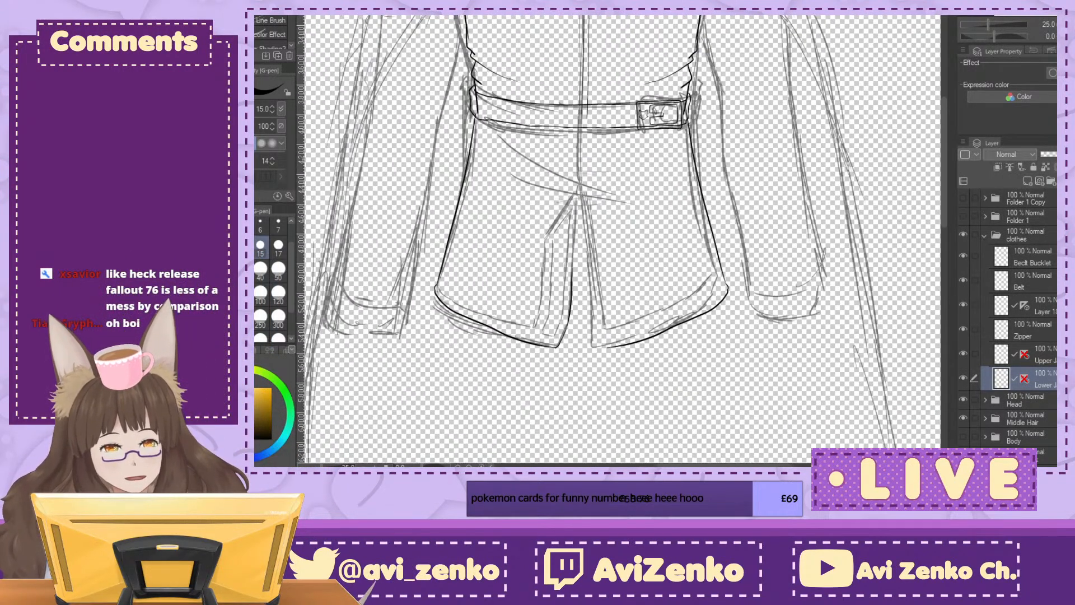
key("ctrl+plus")
key("ctrl+plus")
key("ctrl+plus")
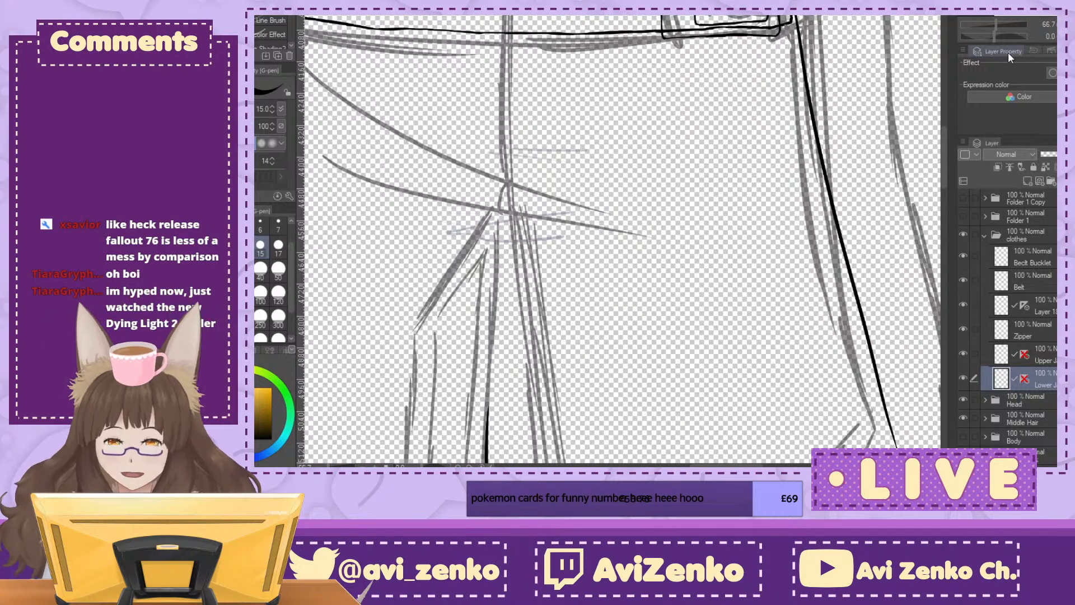
left_click_drag(605, 190, 645, 288)
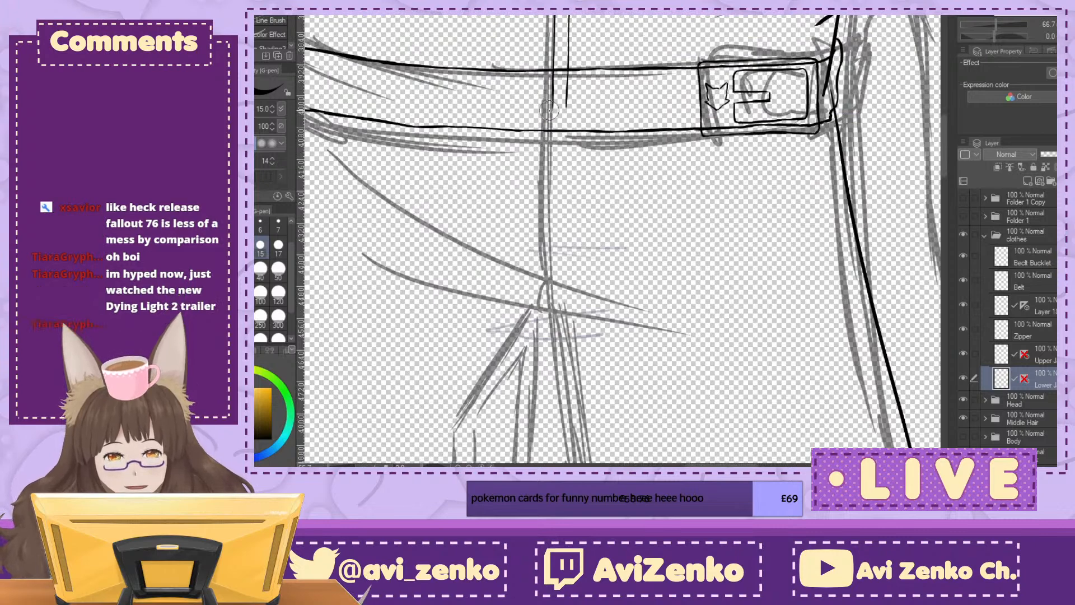
left_click_drag(552, 129, 552, 288)
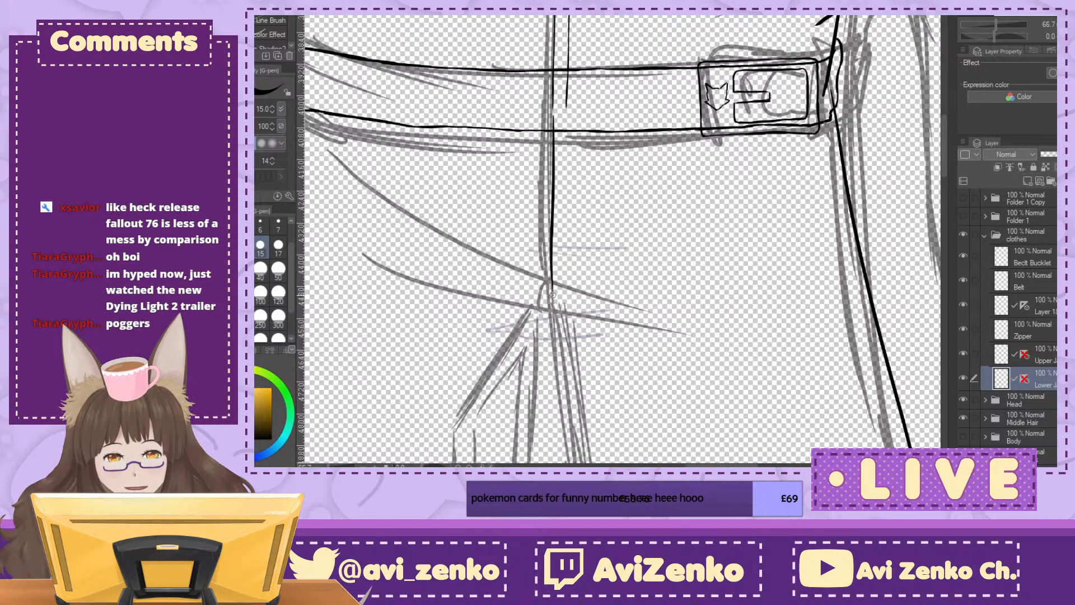
mouse_move(605, 314)
left_mouse_down()
mouse_move(621, 233)
mouse_move(605, 197)
left_mouse_up()
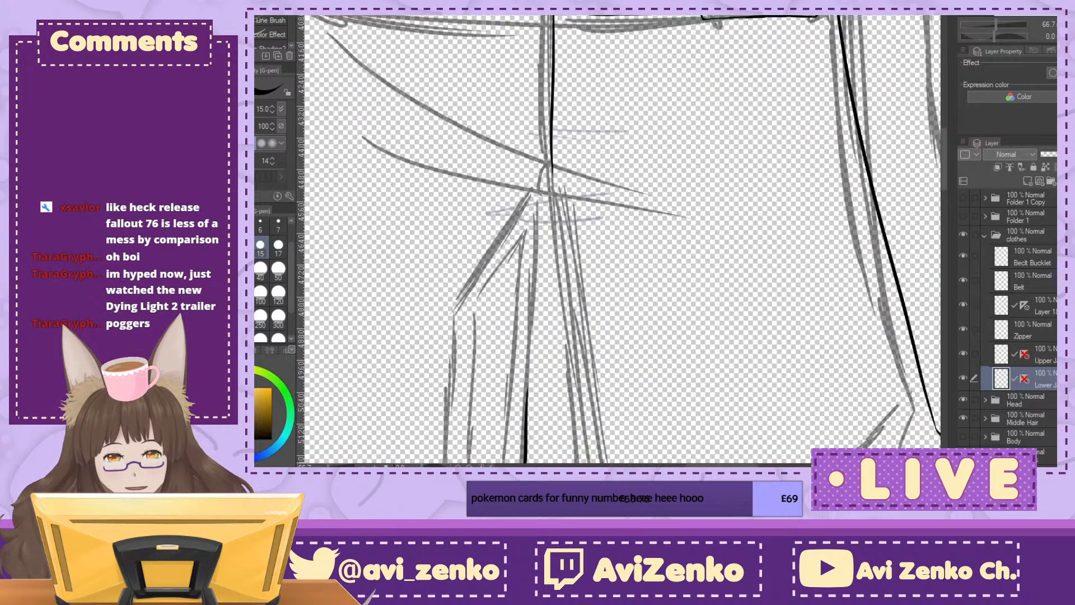
key("ctrl+z")
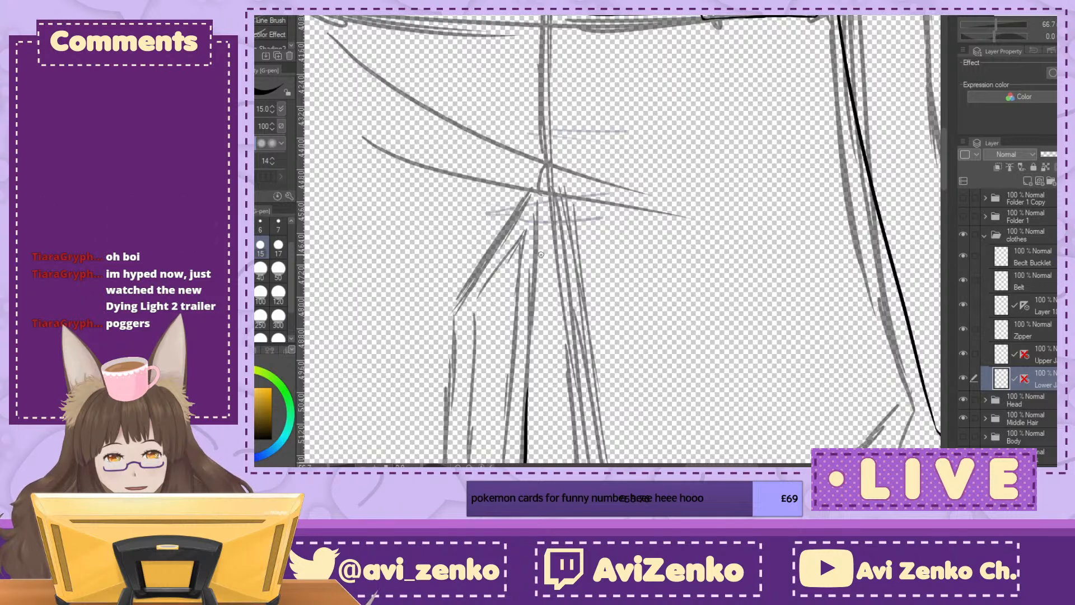
left_click_drag(552, 16, 540, 168)
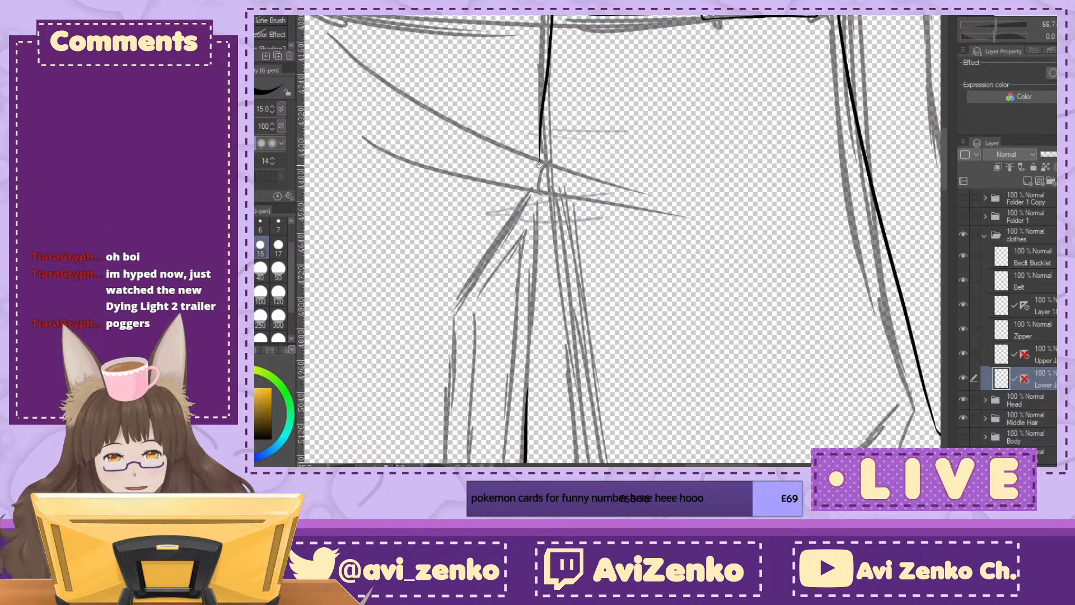
key("ctrl+z")
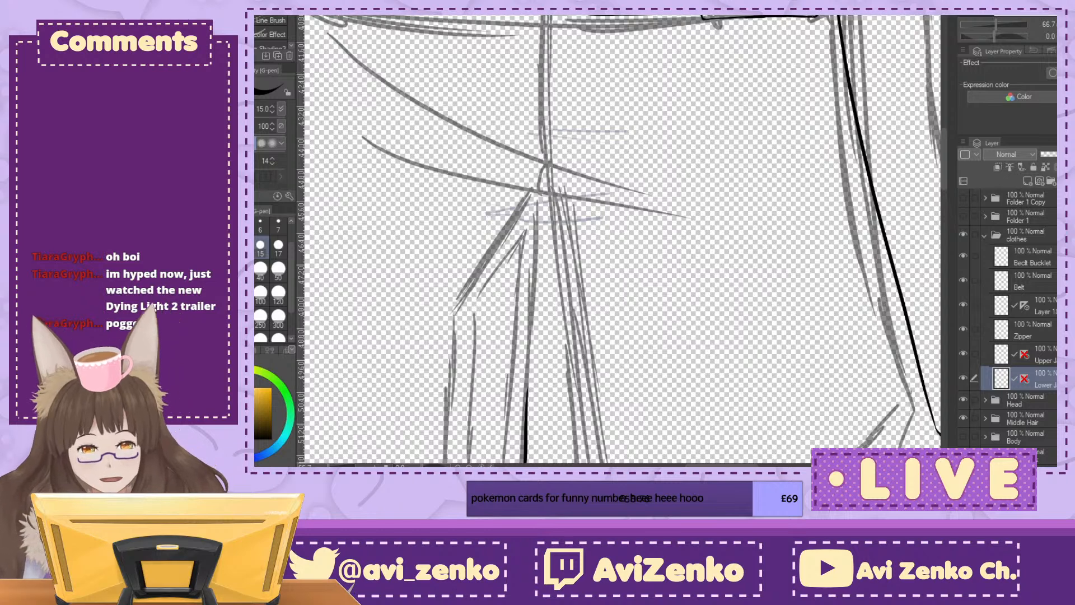
Step: Ink two parallel front-opening lines below the belt and extend the outer one diagonally along the left flap's sketched trim
left_click_drag(552, 16, 547, 170)
left_click_drag(563, 16, 559, 181)
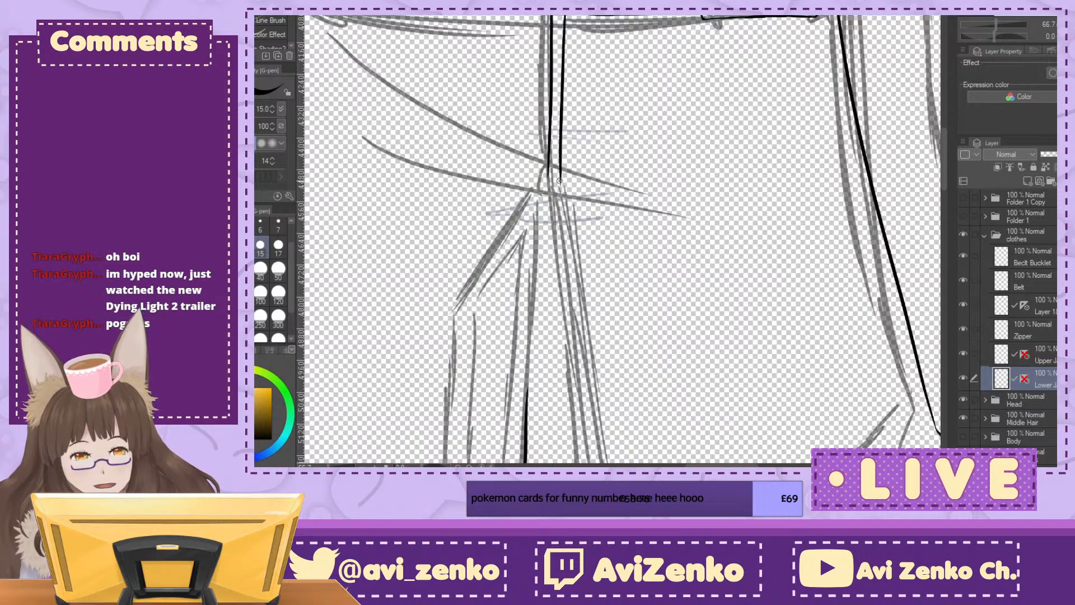
key("ctrl+plus")
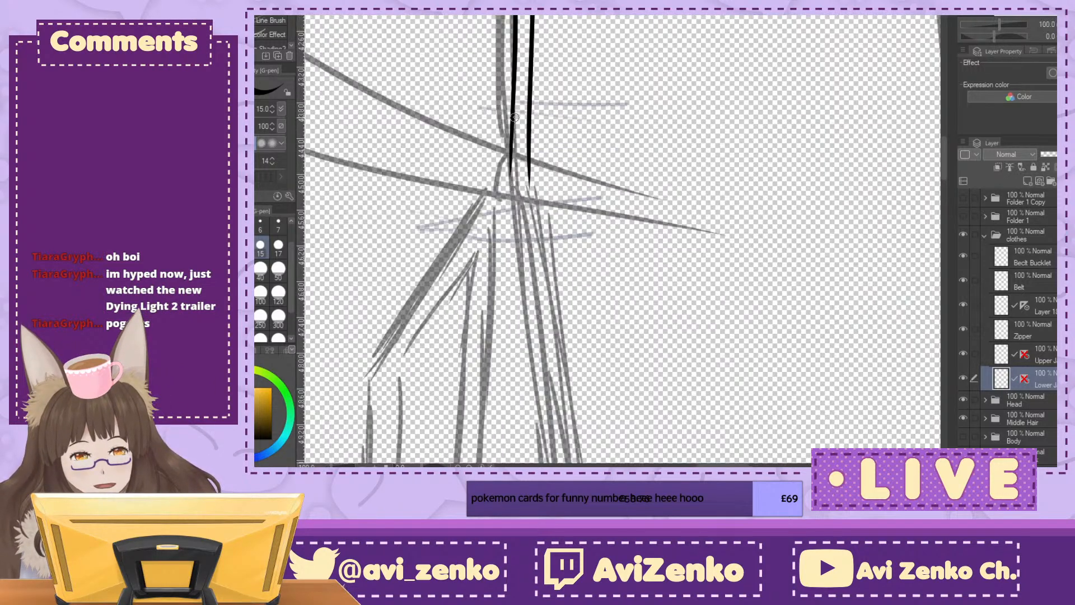
left_click_drag(509, 150, 405, 307)
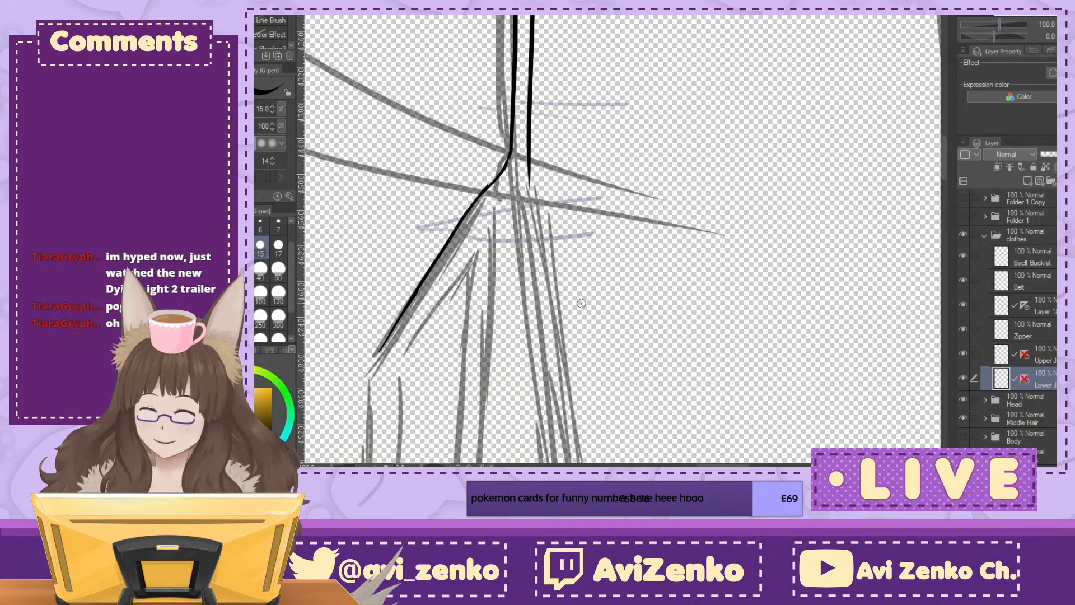
Step: Continue the left flap's trim line down from the diagonal's bend to the inner corner above the hem
left_click_drag(582, 303, 699, 42)
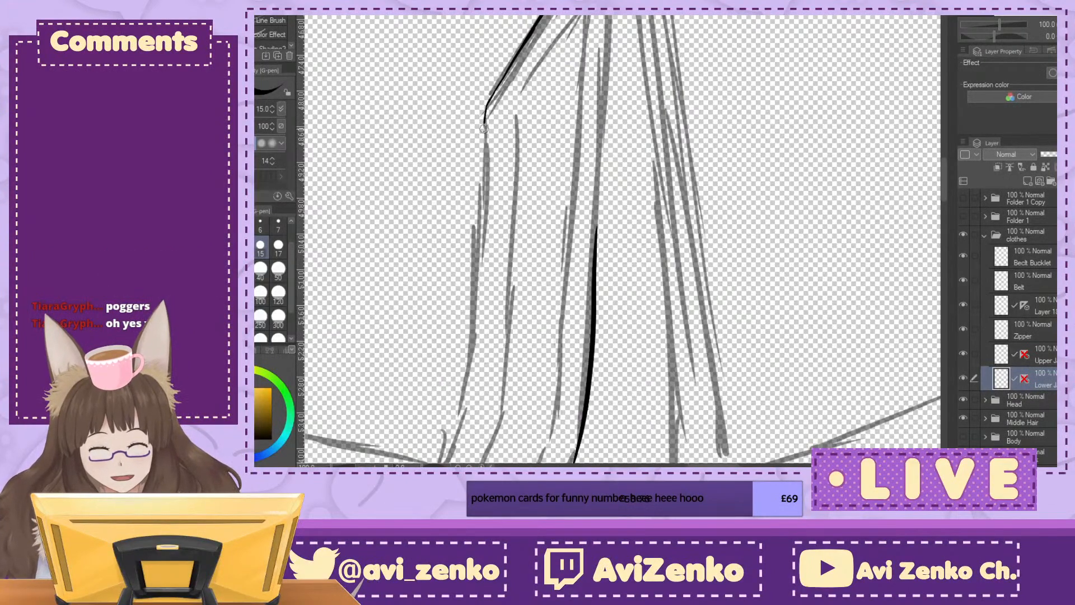
left_click_drag(481, 161, 472, 308)
mouse_move(560, 358)
left_mouse_down()
mouse_move(677, 65)
mouse_move(616, 301)
mouse_move(793, 155)
left_mouse_up()
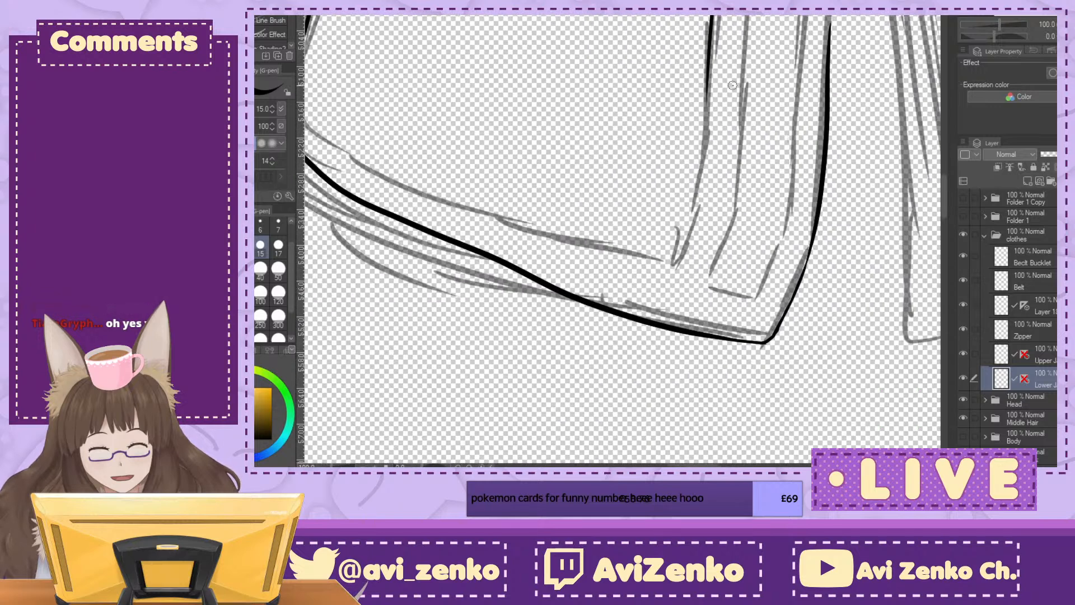
mouse_move(707, 72)
left_mouse_down()
mouse_move(700, 165)
mouse_move(676, 260)
left_mouse_up()
key("ctrl+z")
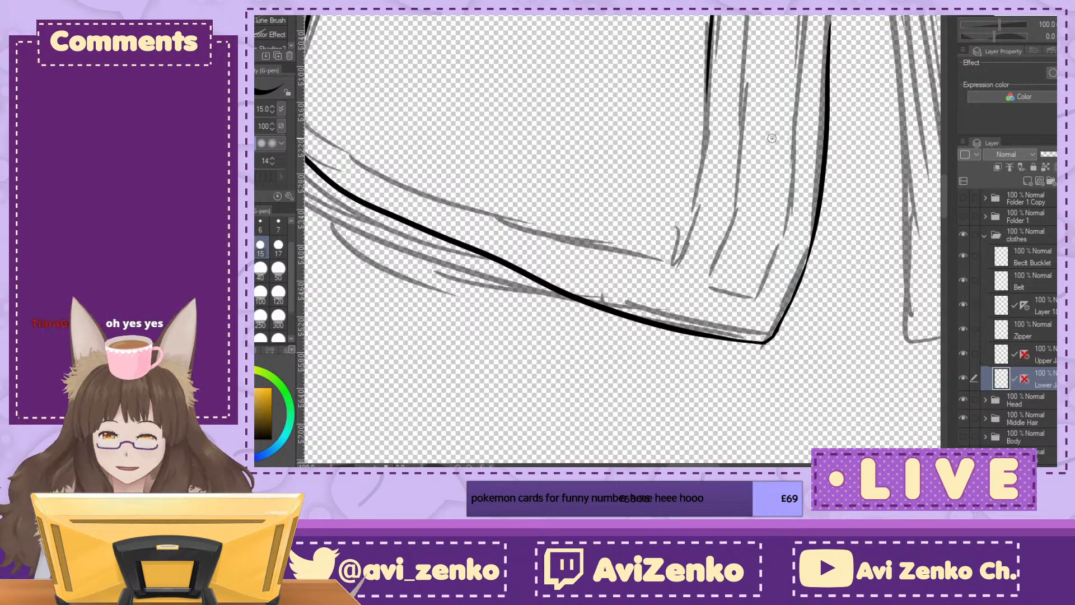
mouse_move(707, 84)
left_mouse_down()
mouse_move(699, 164)
mouse_move(664, 257)
left_mouse_up()
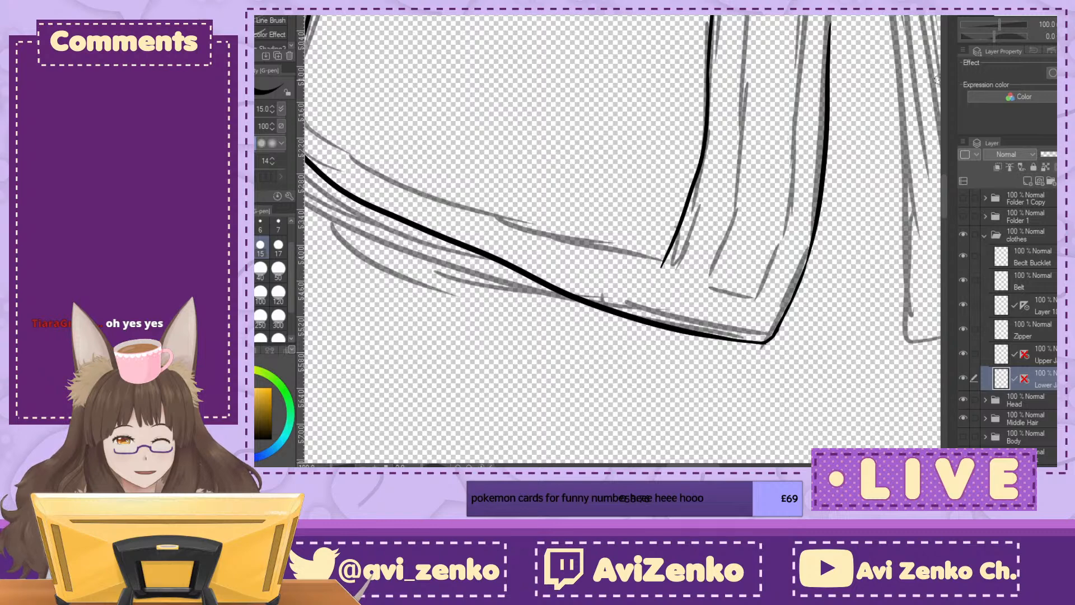
Step: Ink a second trim line down the left flap, parallel to the first and curving with it towards the hem
left_click_drag(728, 185, 611, 272)
left_click_drag(634, 16, 615, 288)
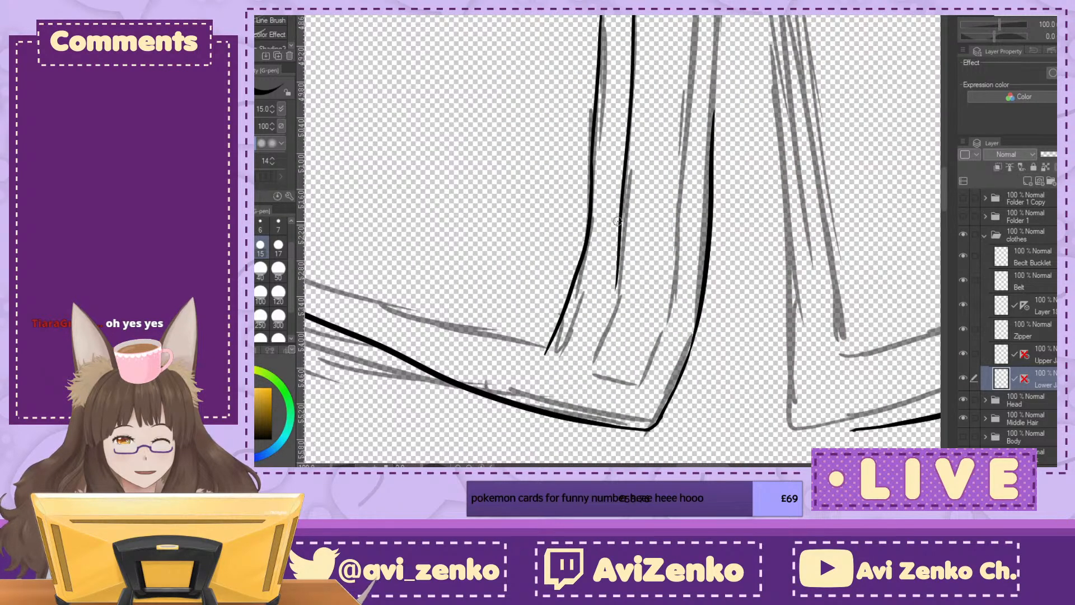
left_click_drag(619, 235, 581, 355)
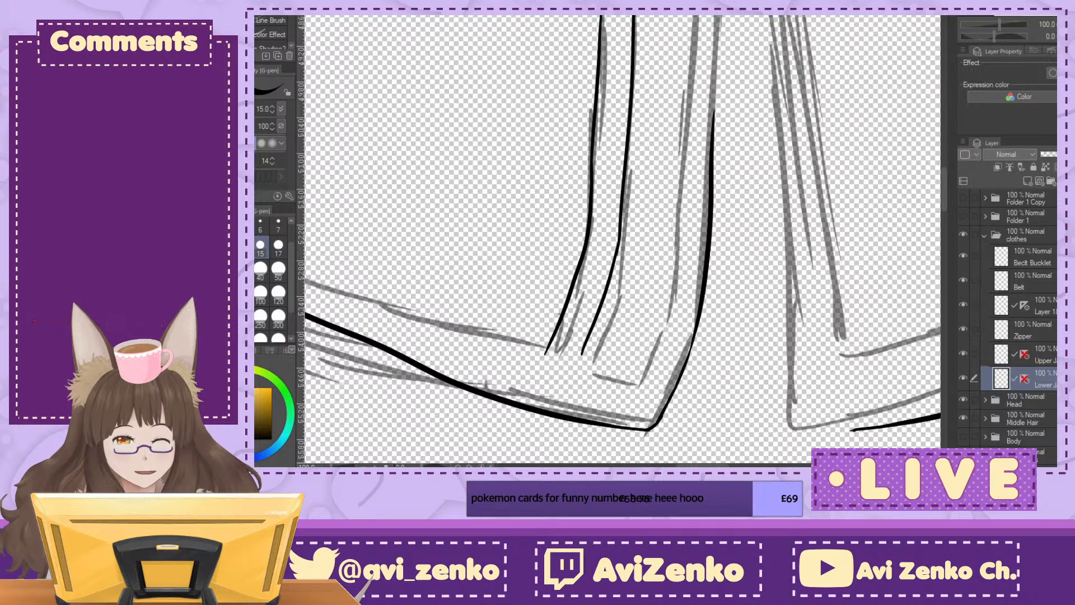
Step: Ink the short line closing off the lower end of the left flap's inner trim strip along the hem side
key("^")
key("^")
key("^")
key("^")
key("^")
scroll(640, 150, "up", 1)
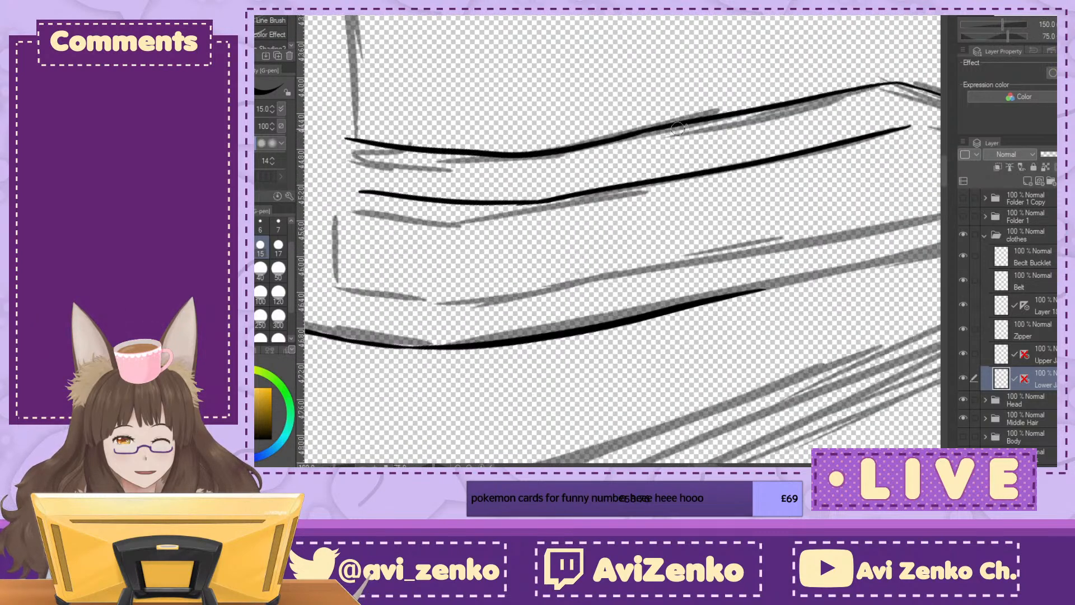
mouse_move(400, 94)
left_mouse_down()
mouse_move(574, 229)
mouse_move(699, 196)
left_mouse_up()
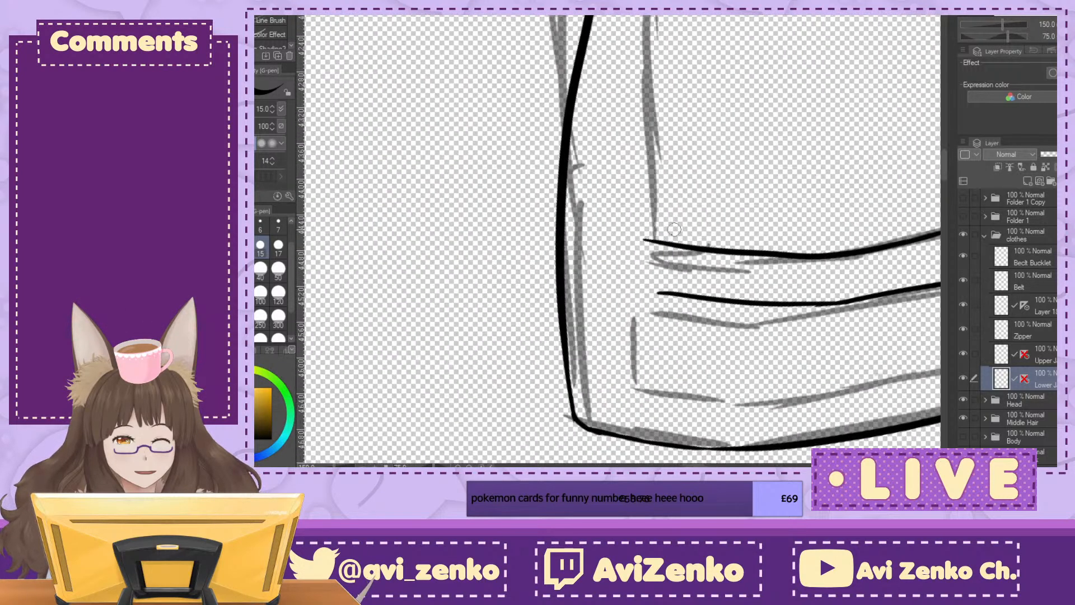
left_click_drag(644, 307, 640, 388)
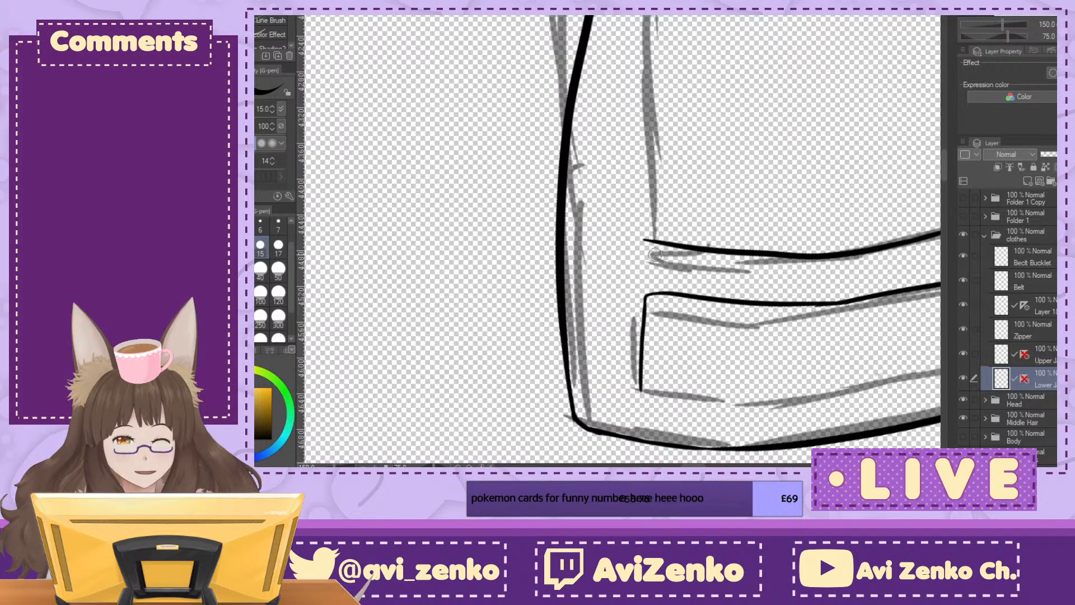
left_click_drag(644, 239, 655, 17)
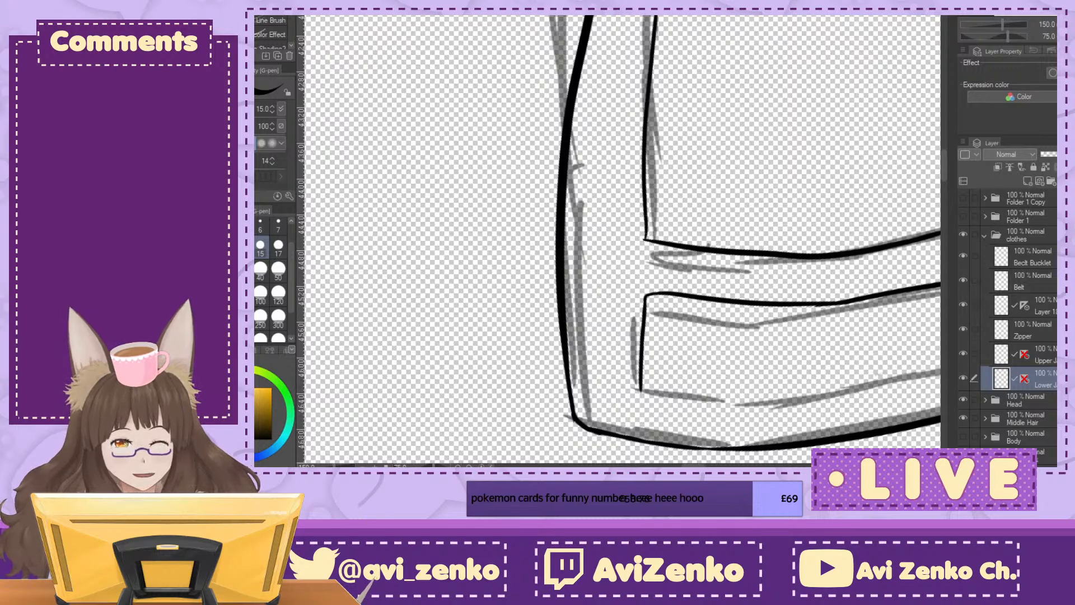
key("minus")
key("minus")
key("minus")
key("minus")
key("minus")
key("minus")
key("minus")
key("minus")
key("minus")
key("minus")
key("minus")
key("minus")
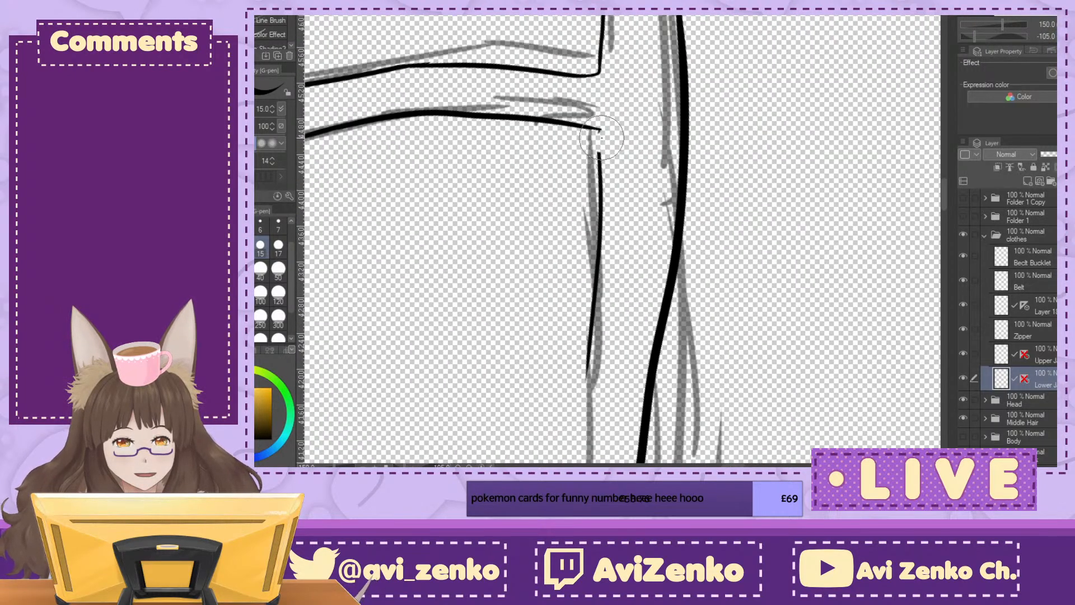
key("ctrl+z")
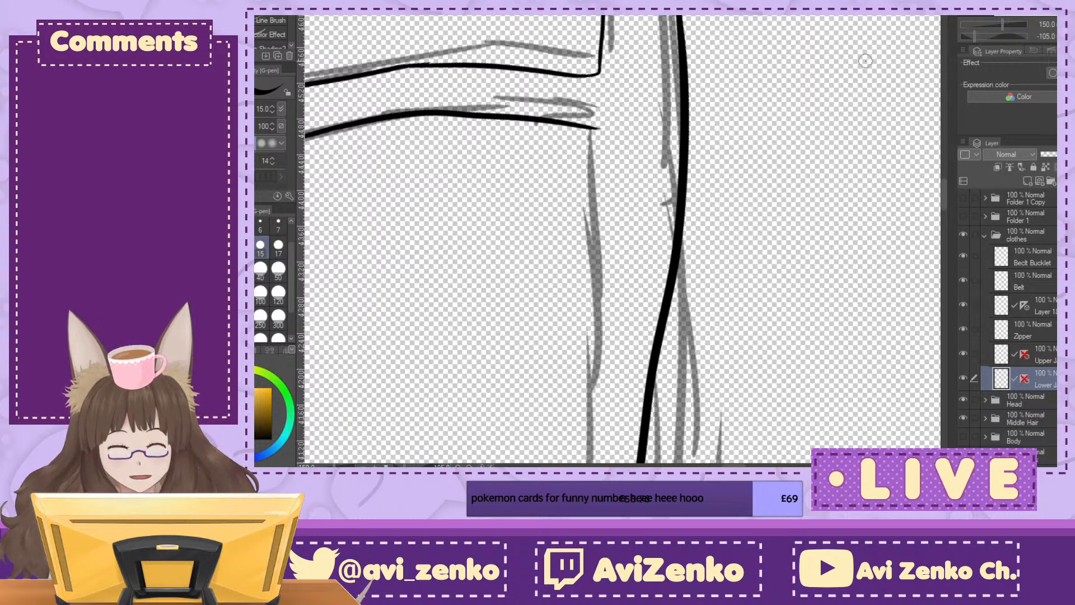
Step: Ink the inner line above the left flap's hem, from the trim's inner corner towards the jacket's outer side corner
key("ctrl+minus")
key("ctrl+minus")
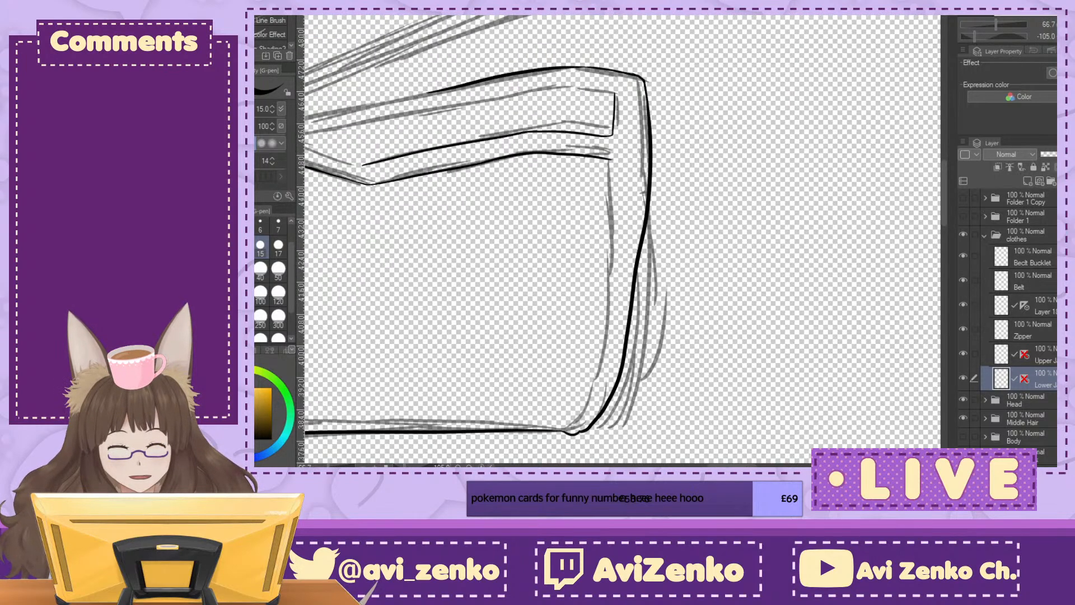
key("ctrl+plus")
left_click_drag(603, 170, 584, 271)
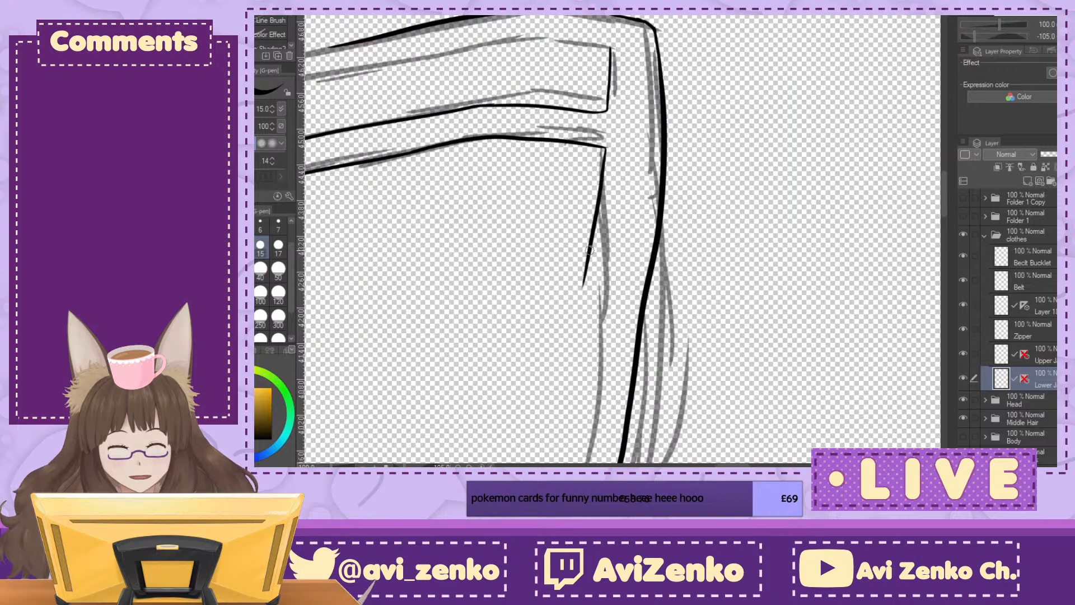
left_click_drag(588, 316, 429, 390)
left_click_drag(537, 392, 316, 153)
left_click_drag(414, 404, 607, 204)
left_click_drag(487, 459, 608, 405)
mouse_move(442, 224)
left_mouse_down()
mouse_move(603, 360)
mouse_move(737, 416)
left_mouse_up()
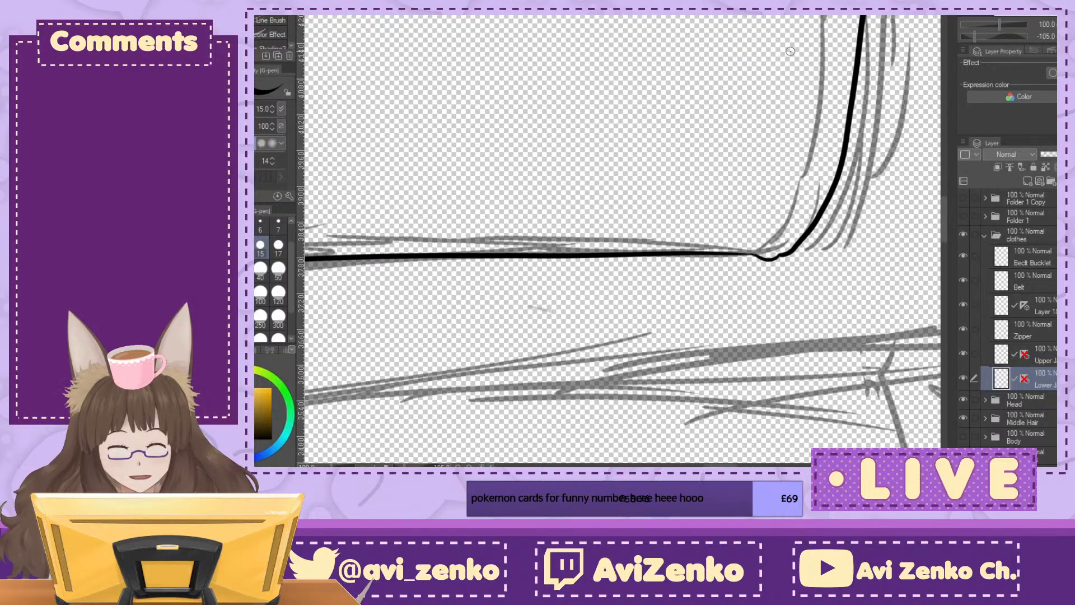
left_click_drag(784, 105, 764, 222)
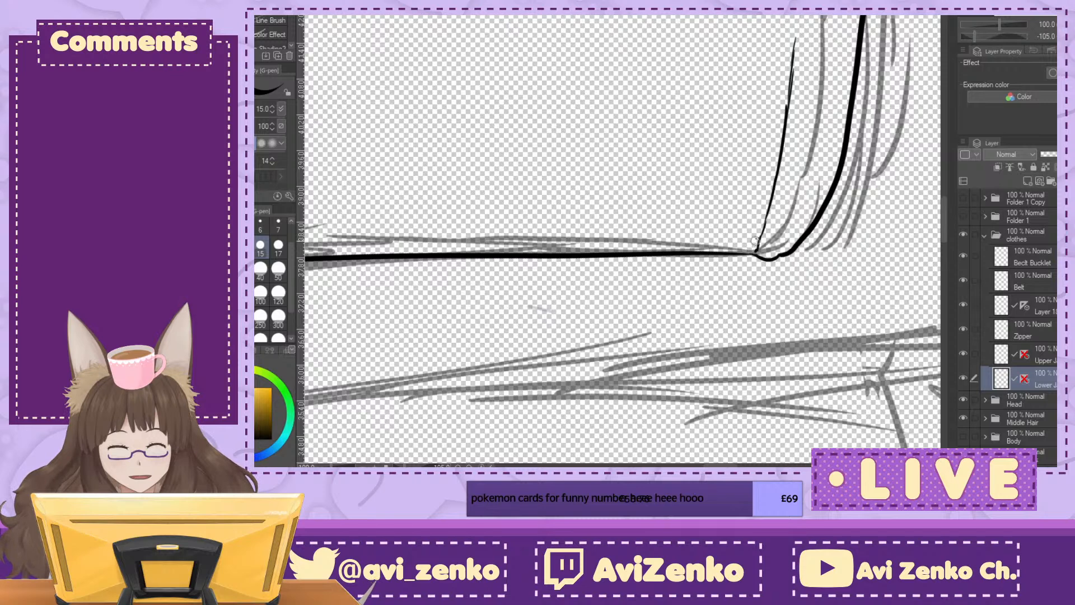
Step: Remove the outer part of the hem's inner line, leaving only the stretch beside the trim's inner corner
key("ctrl+@")
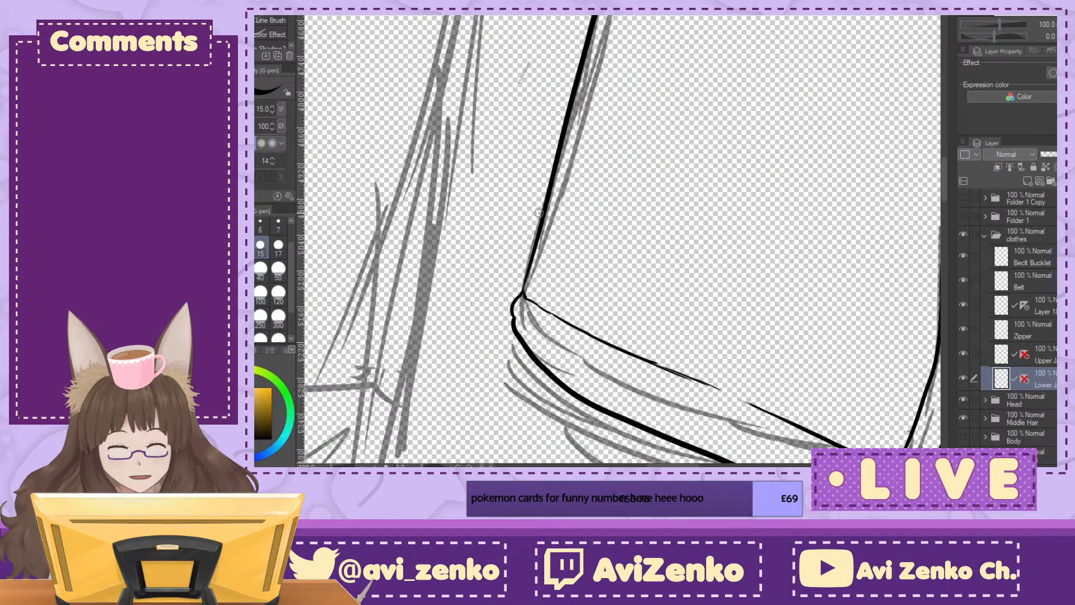
left_click_drag(524, 347, 751, 147)
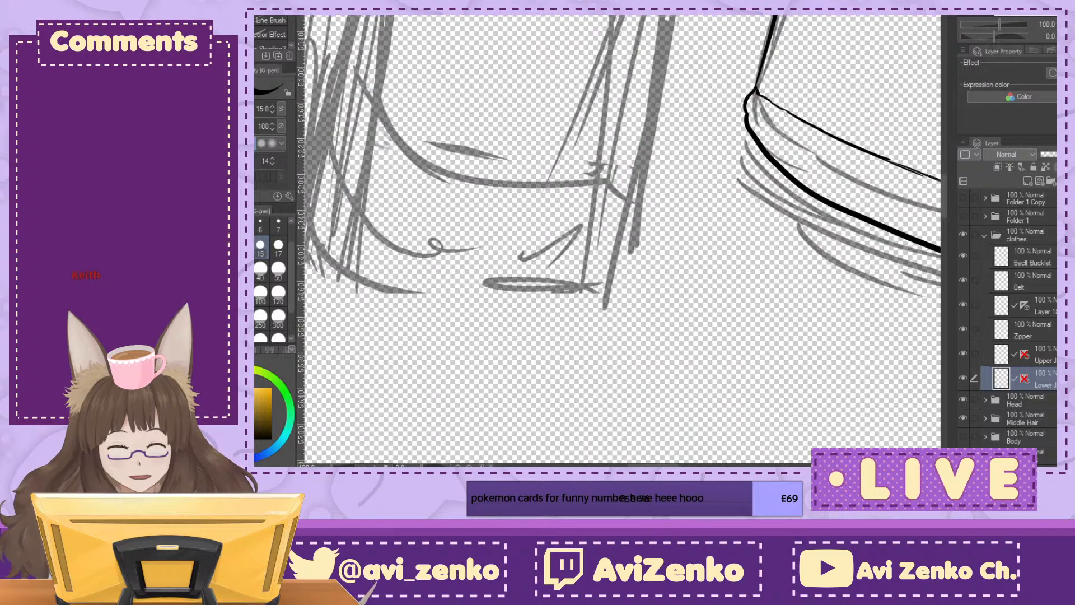
key("ctrl+plus")
mouse_move(821, 112)
left_mouse_down()
mouse_move(431, 279)
mouse_move(473, 241)
mouse_move(518, 409)
left_mouse_up()
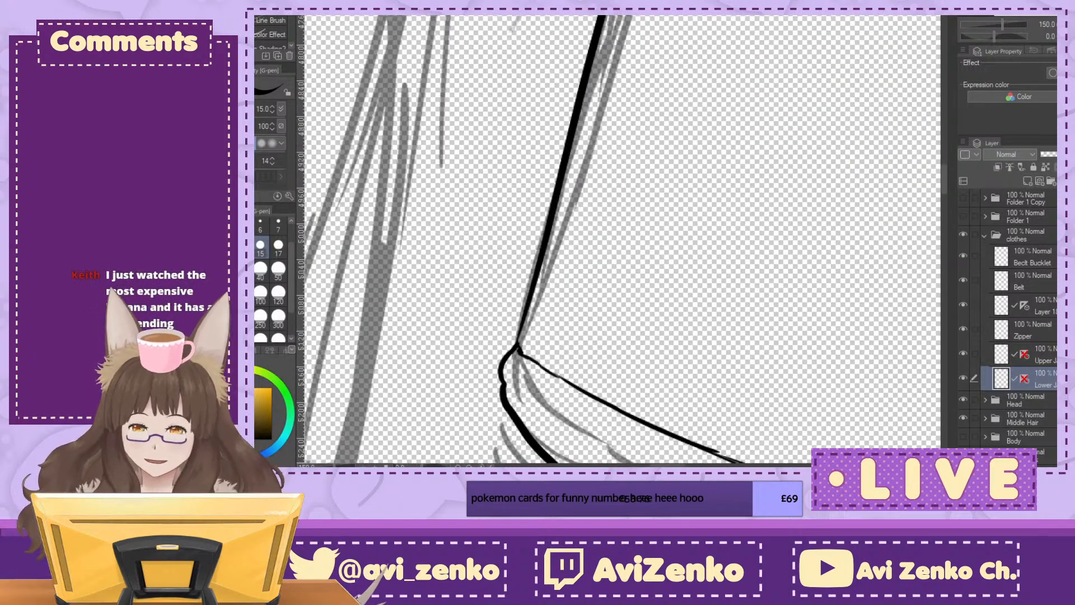
key("^")
key("^")
left_click_drag(784, 460, 683, 353)
key("^")
key("^")
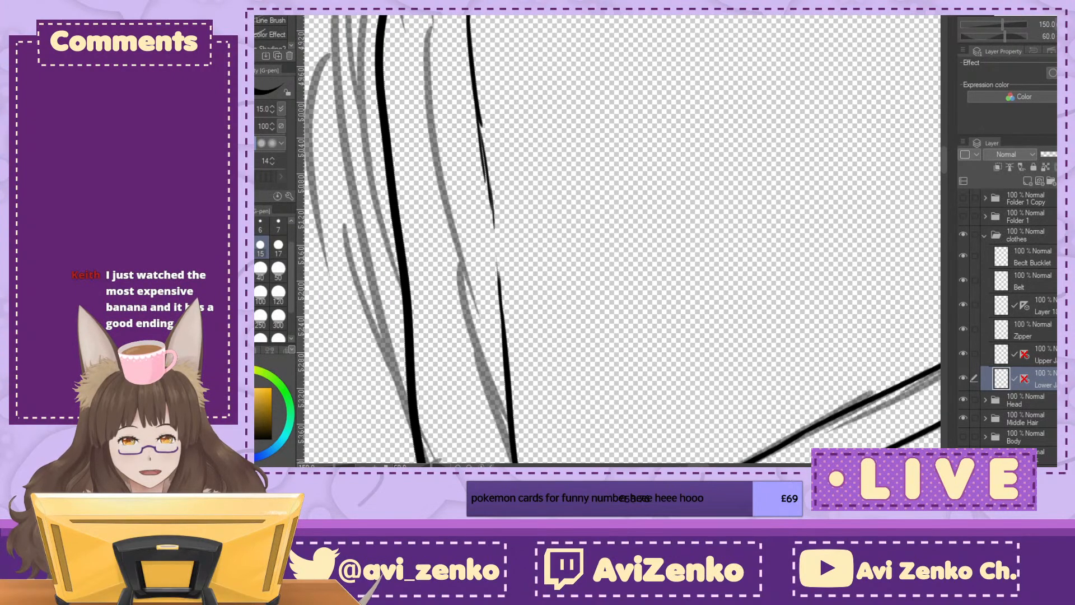
key("ctrl+minus")
key("ctrl+minus")
mouse_move(561, 69)
left_mouse_down()
mouse_move(562, 179)
mouse_move(568, 217)
left_mouse_up()
left_click_drag(561, 67, 560, 80)
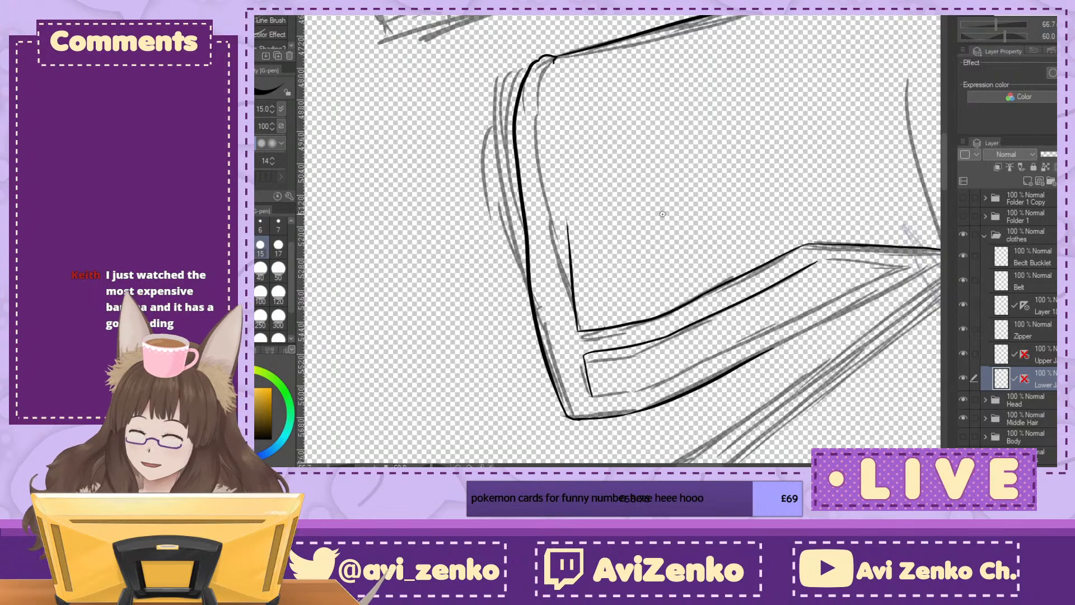
Step: Re-ink the hem's inner line closer to the sketch and join it to the remaining stretch at the trim's inner corner
mouse_move(685, 166)
left_mouse_down()
mouse_move(768, 231)
mouse_move(752, 128)
left_mouse_up()
key("ctrl+plus")
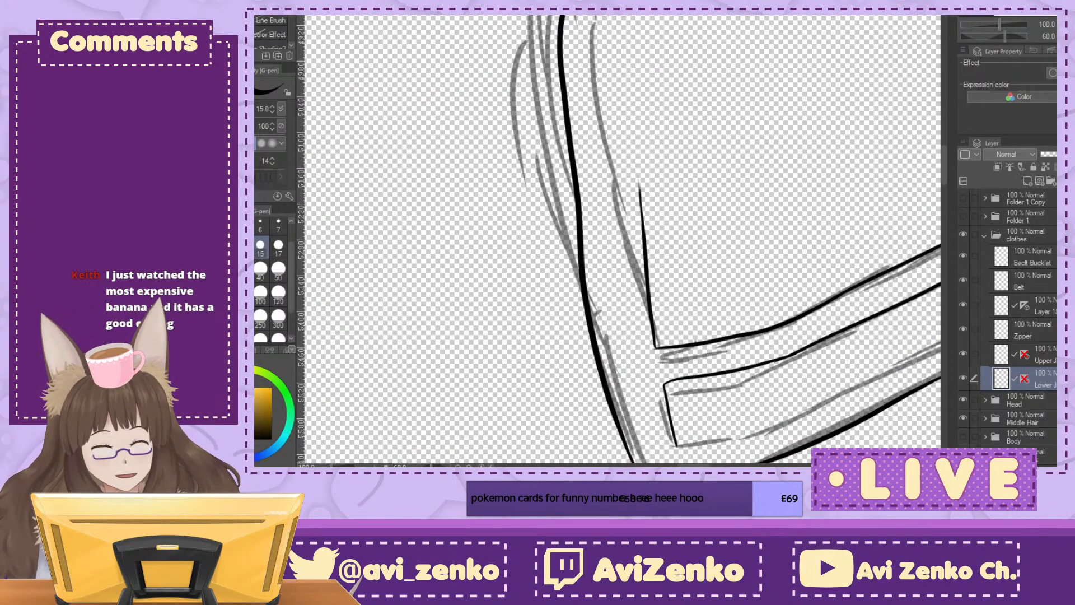
mouse_move(602, 37)
left_mouse_down()
mouse_move(602, 17)
mouse_move(606, 85)
left_mouse_up()
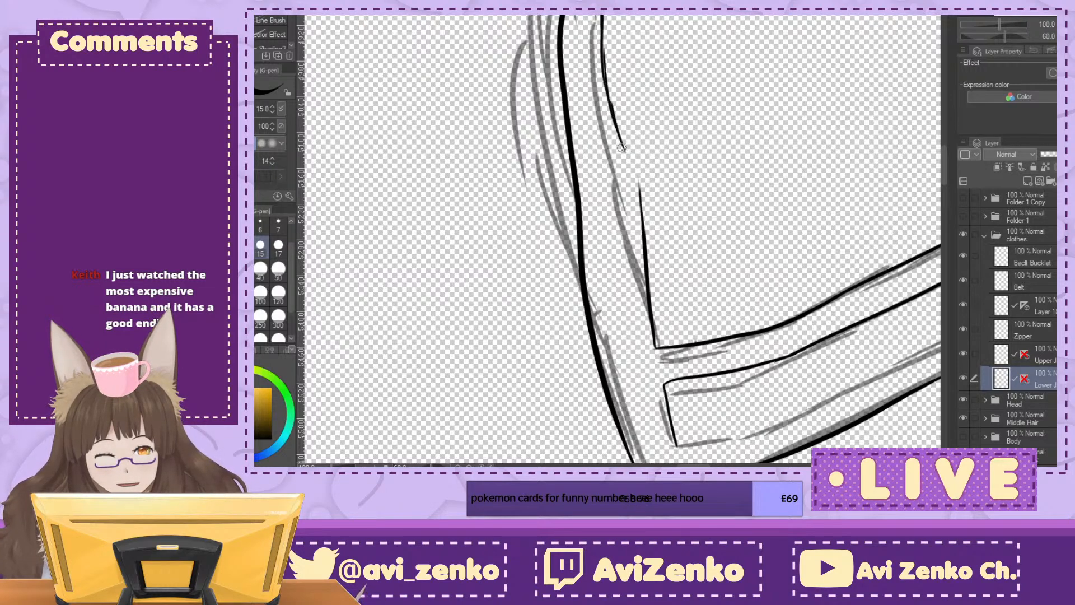
left_click_drag(603, 22, 624, 143)
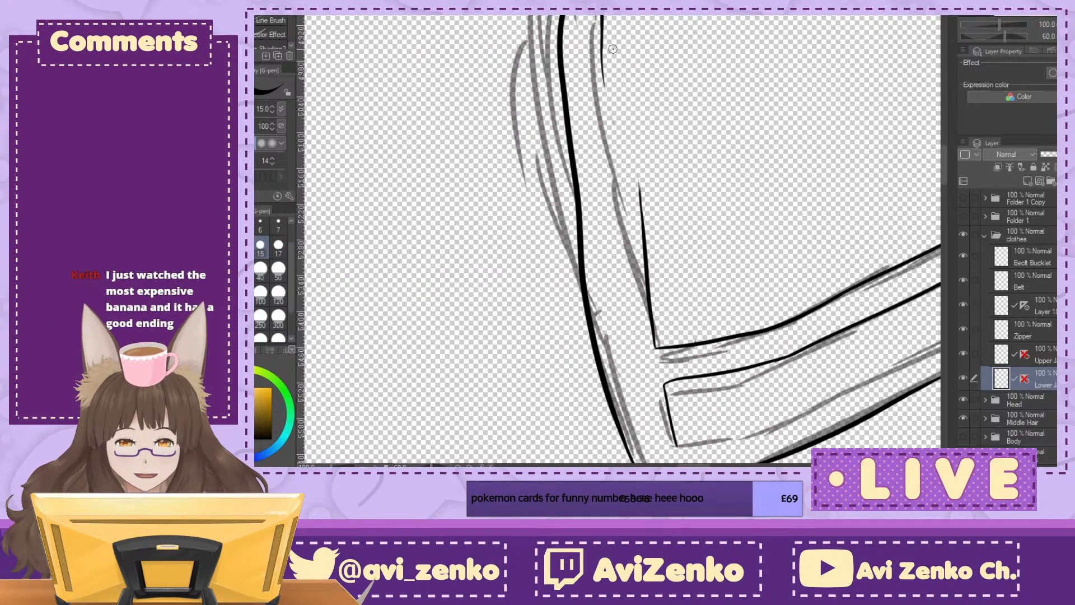
left_click_drag(602, 16, 619, 140)
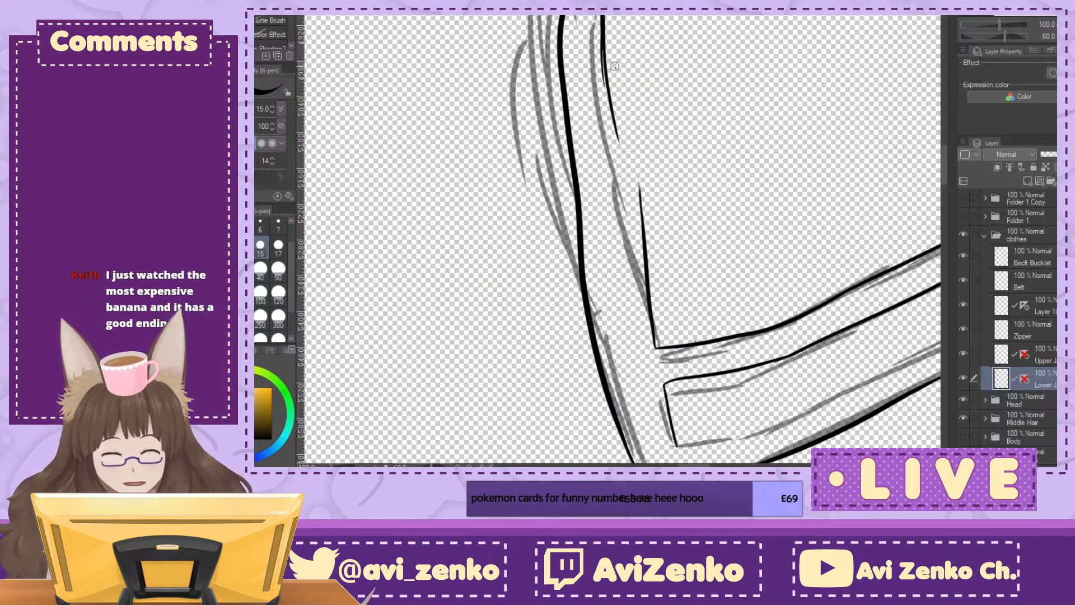
left_click_drag(634, 213, 642, 291)
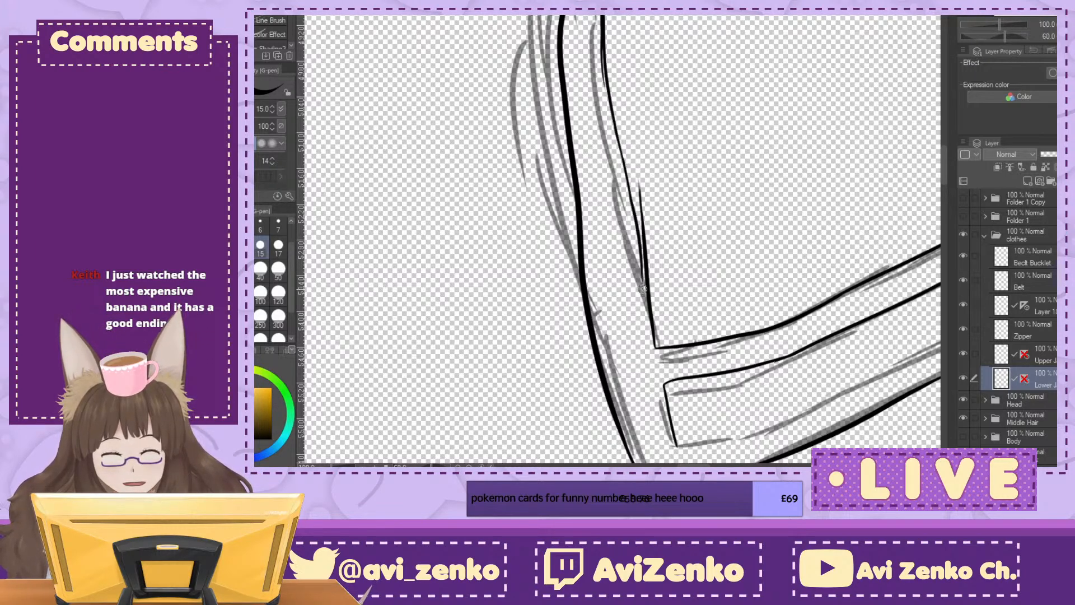
Step: Clear the overlapping stroke on the left hem's inner line near the trim corner and re-ink the gap as one smooth line
left_click_drag(646, 182, 650, 261)
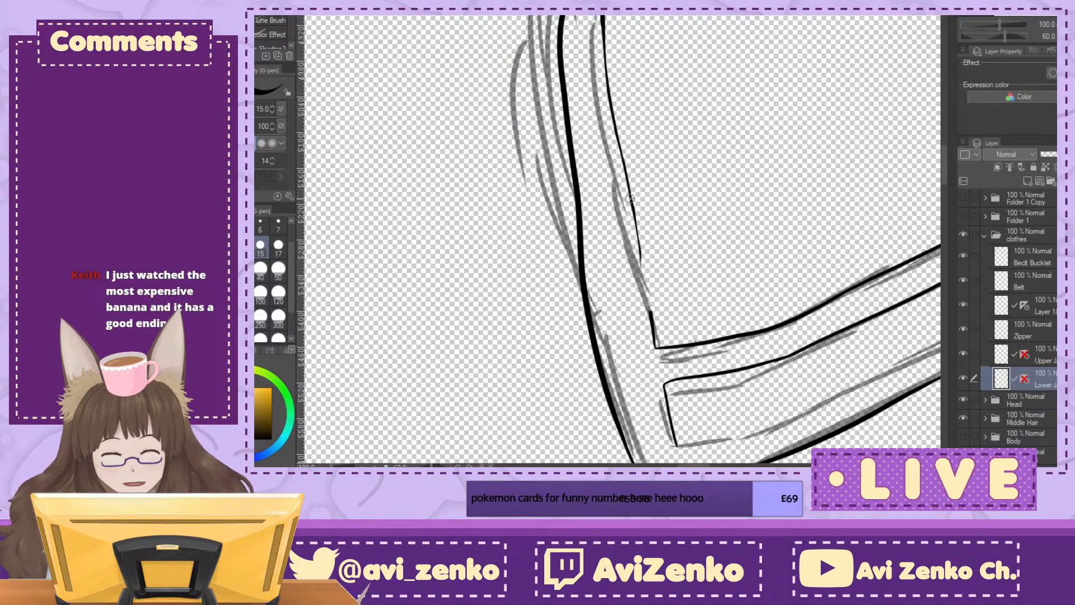
left_click_drag(636, 225, 651, 332)
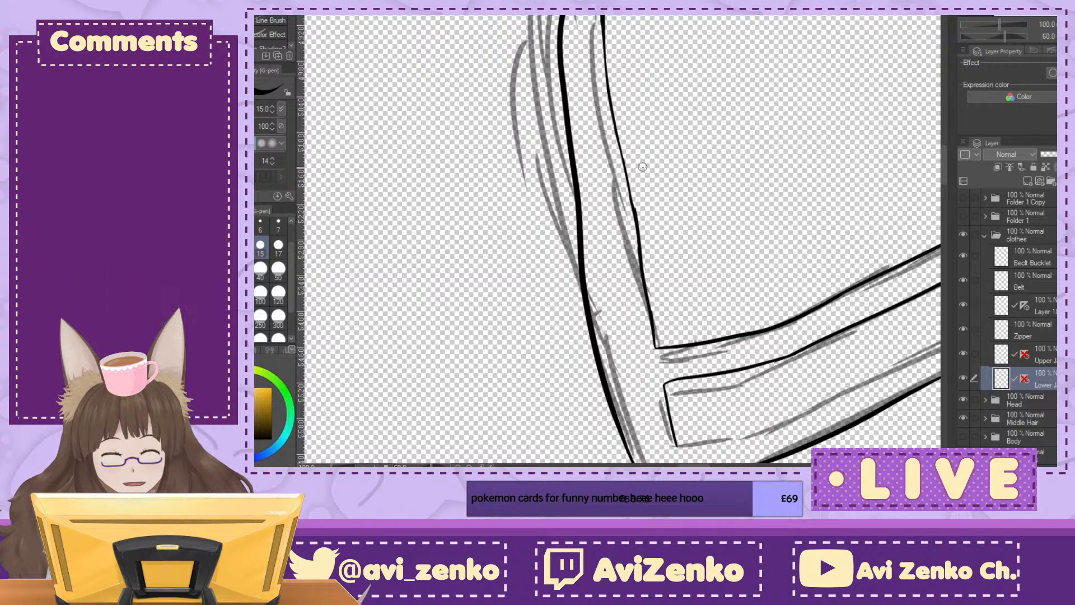
left_click_drag(644, 214, 650, 237)
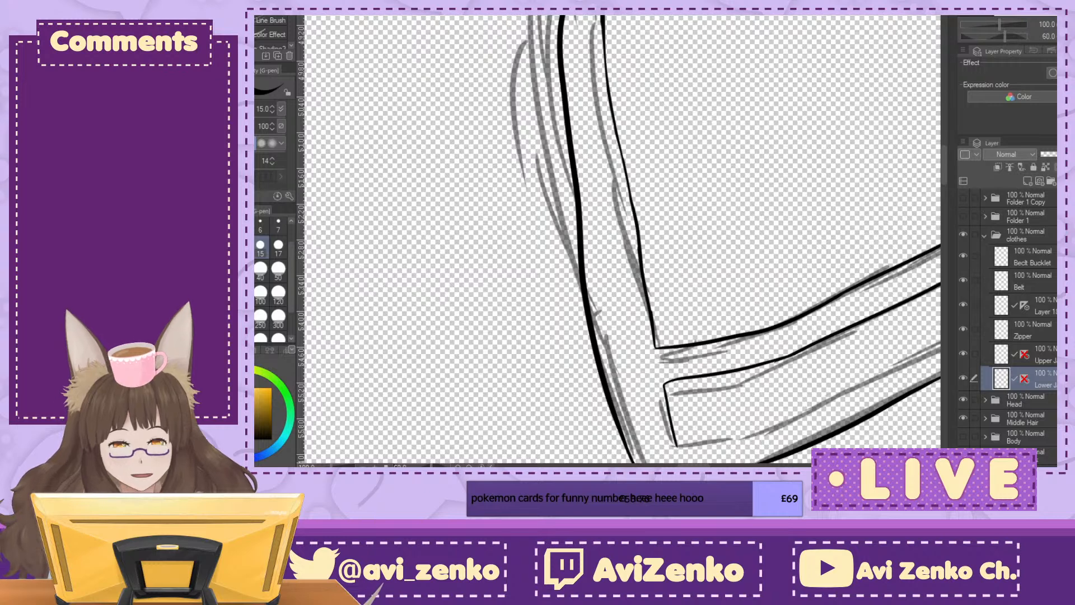
key("ctrl+at")
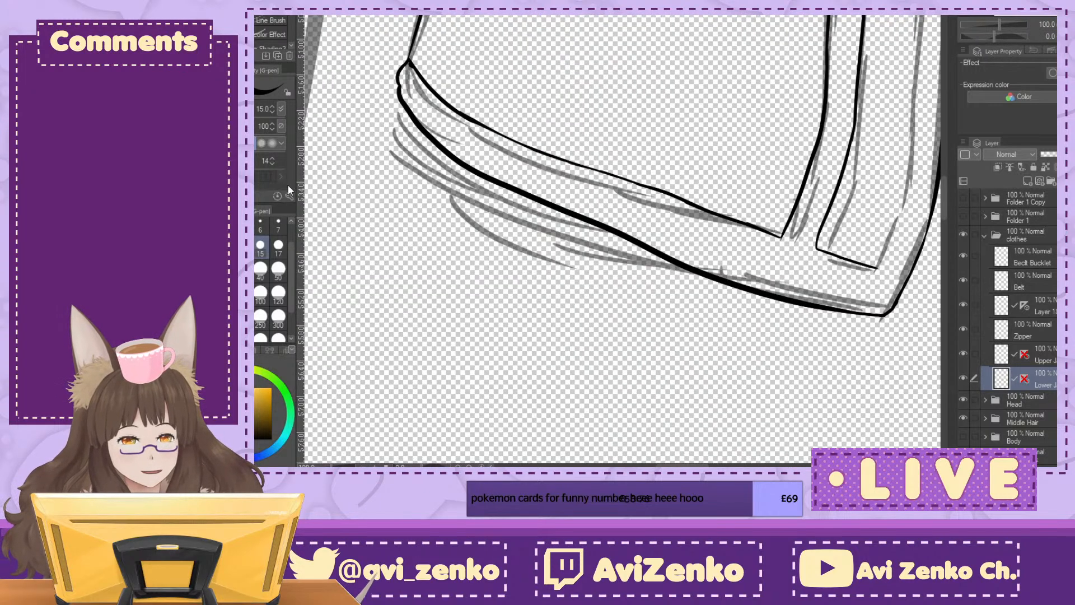
Step: Erase the curved bend where the left flap's slanted edge meets the front opening line and re-ink it as a straighter diagonal join
key("e")
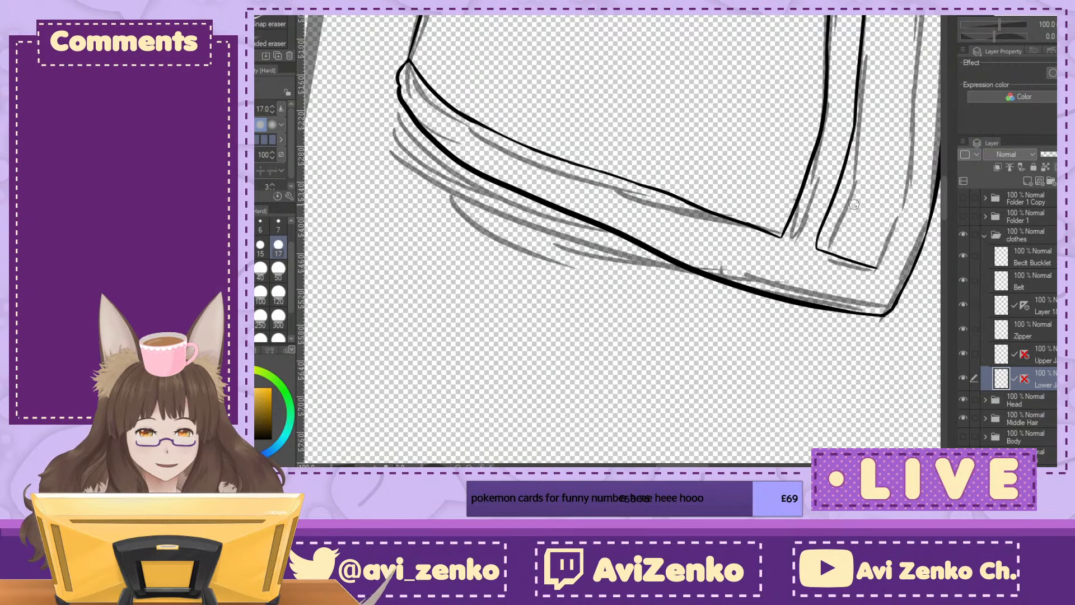
scroll(621, 241, "up", 10)
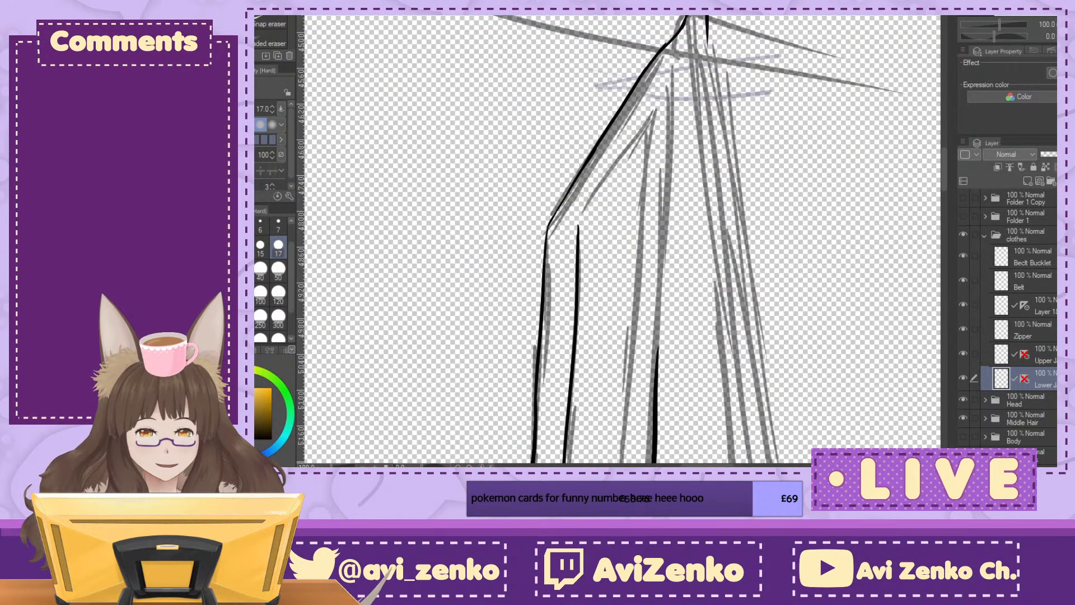
scroll(618, 241, "up", 6)
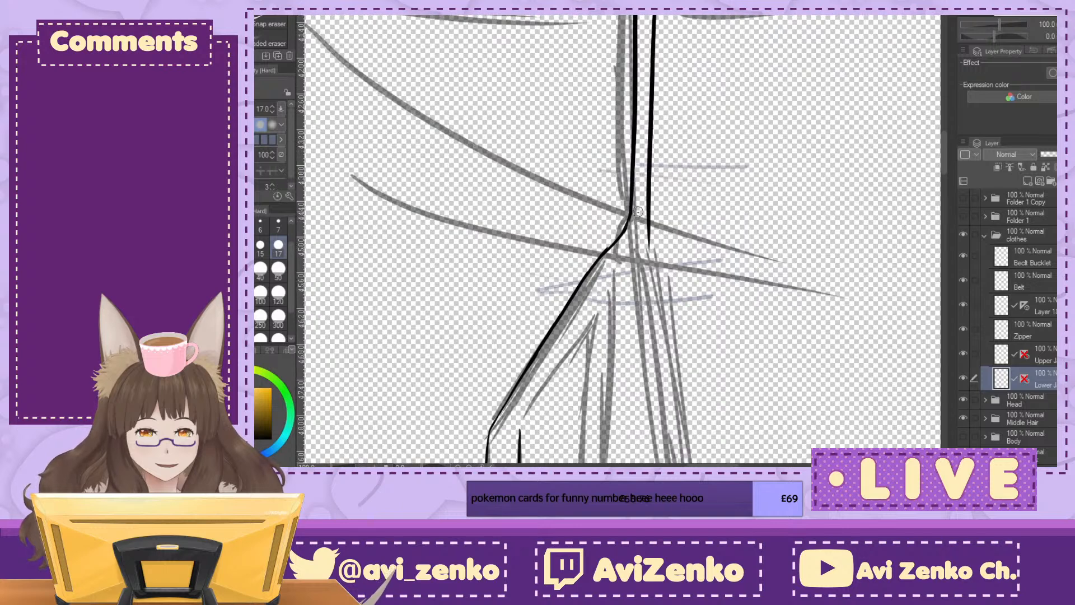
left_click_drag(625, 233, 631, 220)
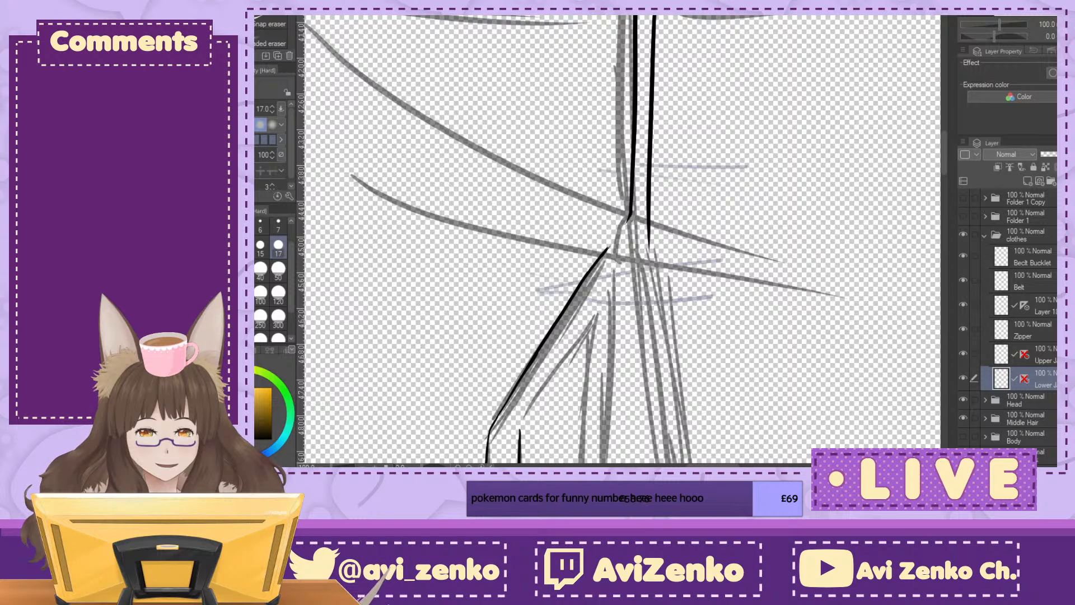
key("p")
scroll(649, 242, "up", 2)
left_click_drag(638, 246, 593, 307)
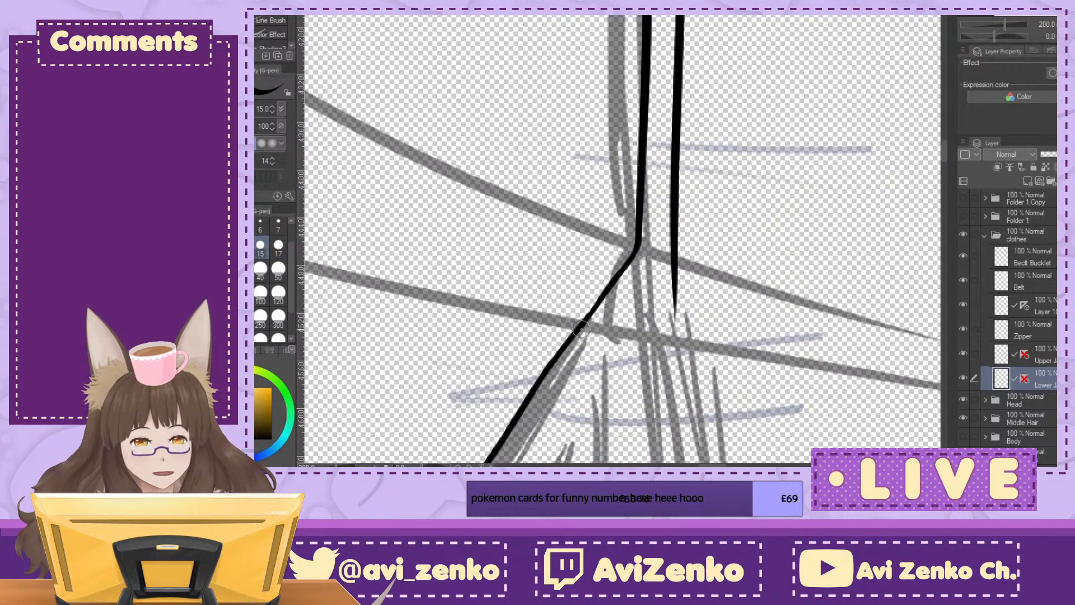
scroll(622, 183, "down", 4)
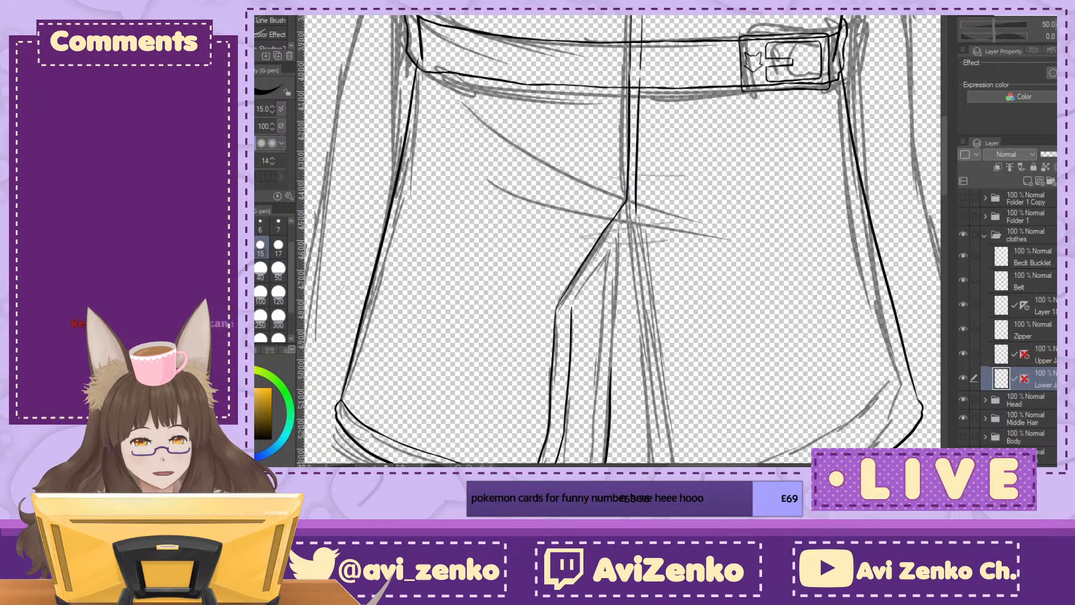
Step: Ink the slanted upper line of the left flap's inner trim strip, from its side bend up to the strip's peak
scroll(622, 240, "down", 2)
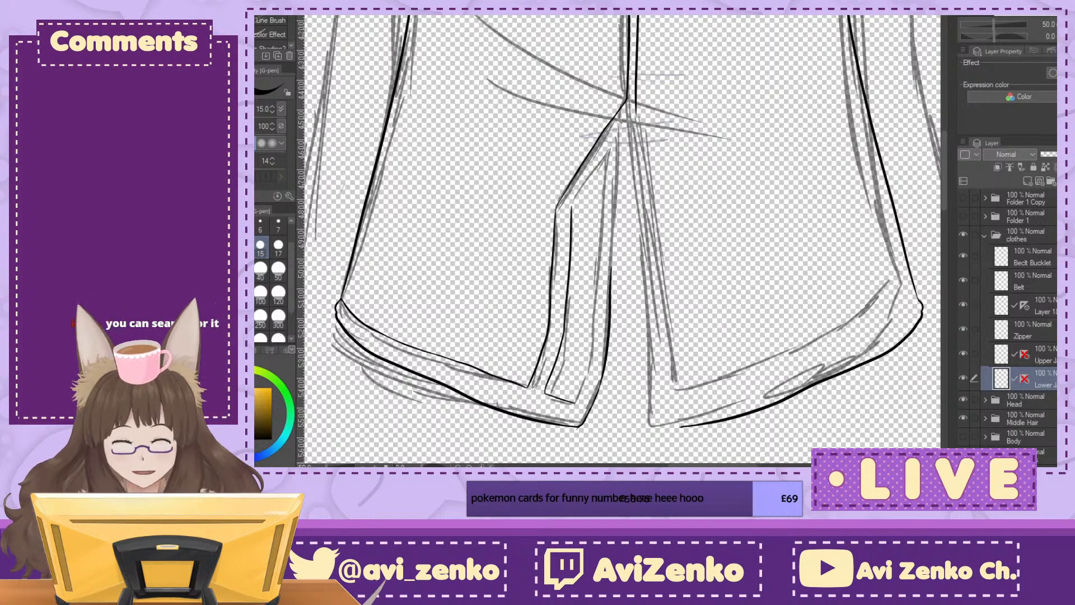
key("ctrl+plus")
key("ctrl+plus")
key("ctrl+plus")
left_click_drag(468, 248, 579, 81)
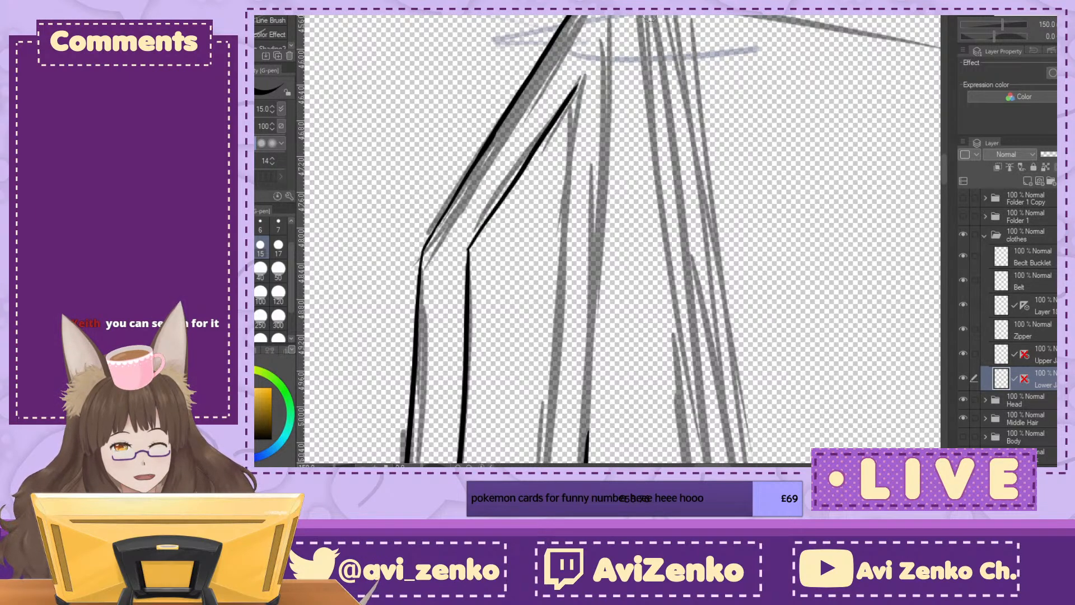
Step: Ink the upper part of the right flap's inner trim line, running down from the lower end of the front opening strip
key("asciicircum")
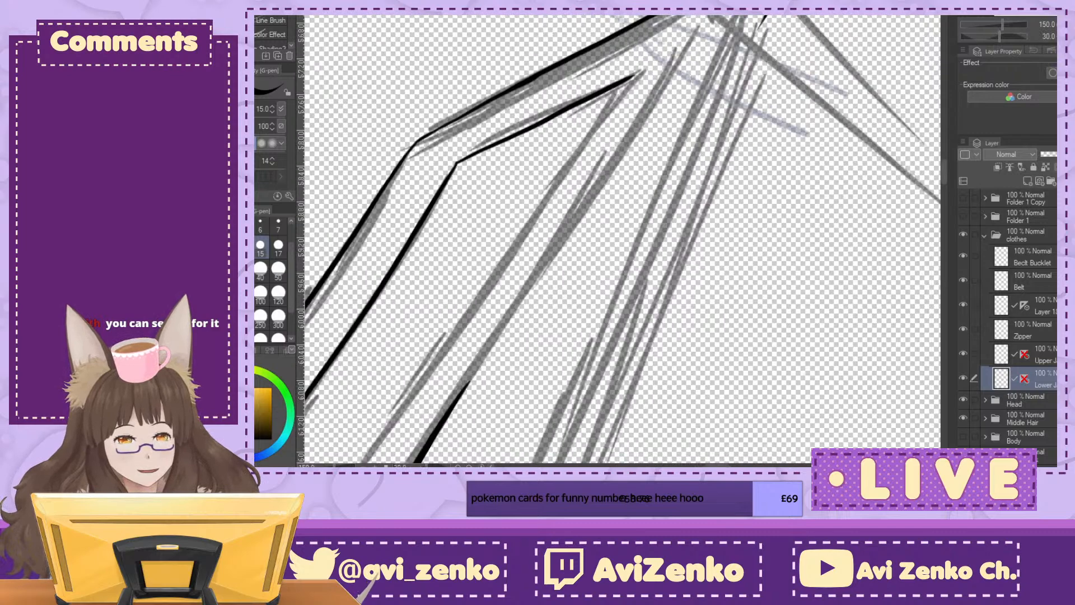
key("asciicircum")
left_click_drag(836, 26, 560, 394)
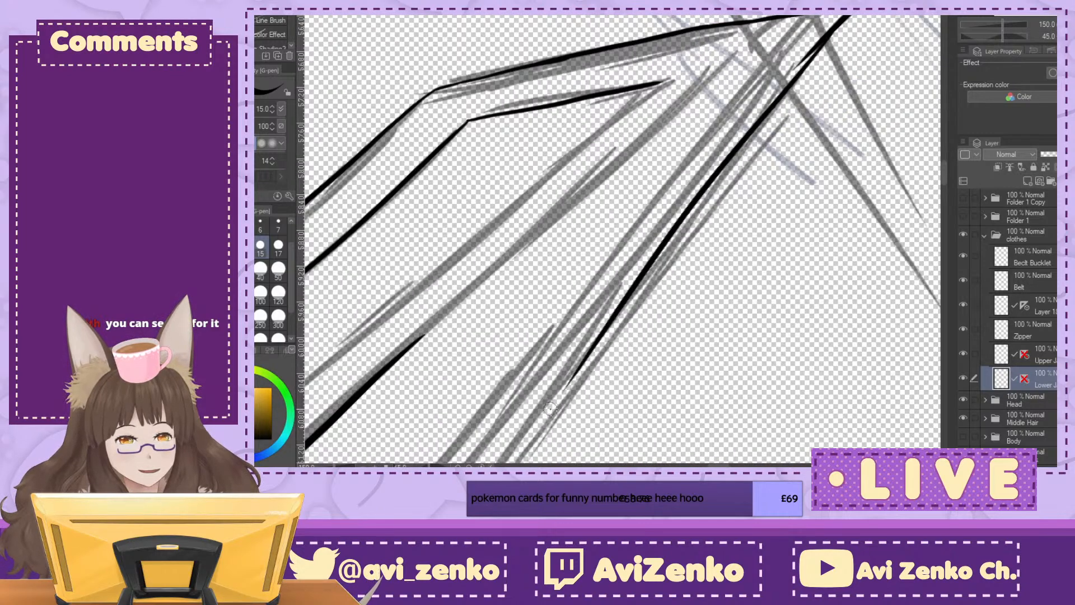
key("ctrl+minus")
key("ctrl+at")
Step: Ink the lower part of the right flap's inner trim line down to the hem's inner corner and join it to the upper part
left_click_drag(711, 420, 532, 92)
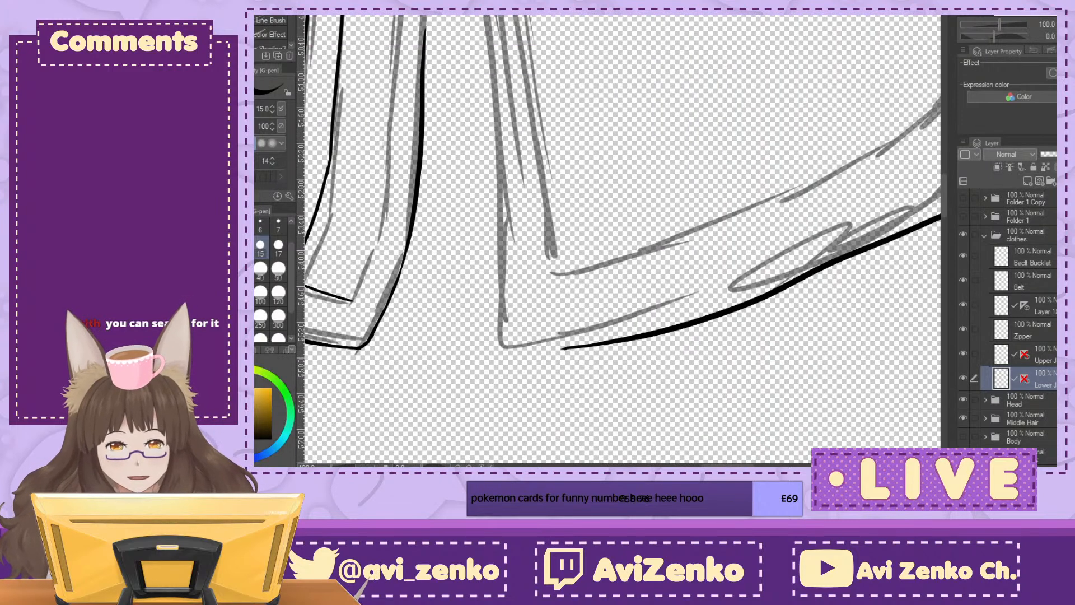
left_click_drag(521, 17, 552, 256)
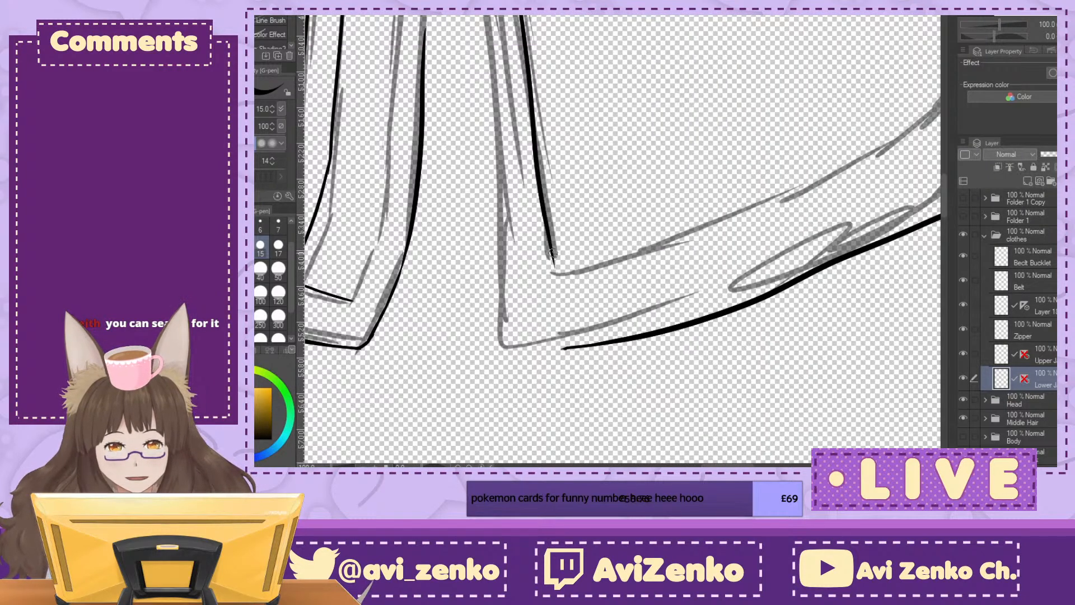
key("ctrl+z")
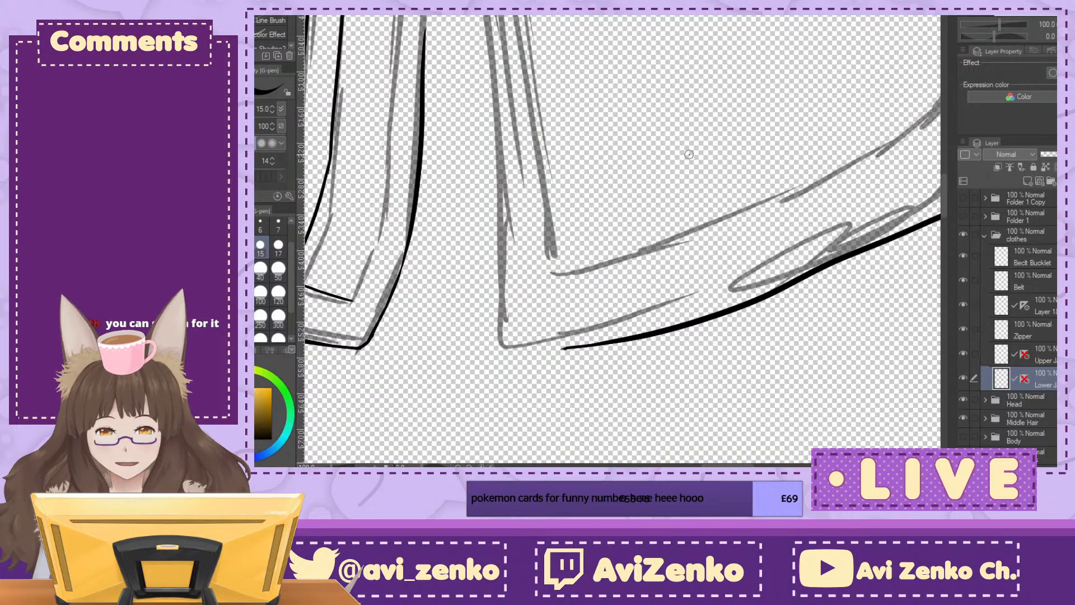
left_click_drag(533, 94, 553, 260)
left_click_drag(698, 107, 814, 546)
left_click_drag(616, 313, 586, 226)
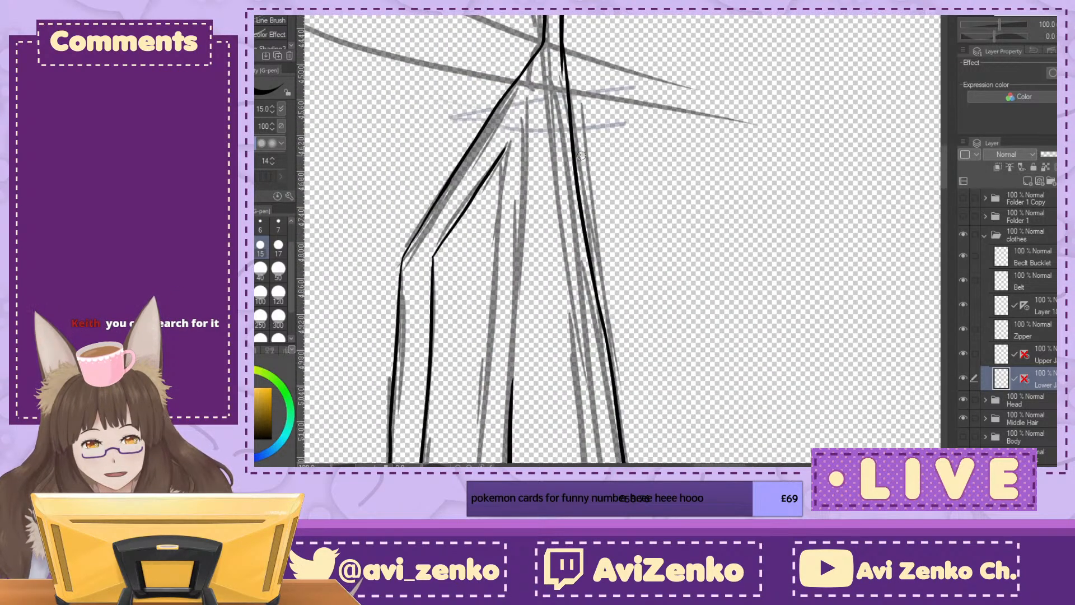
Step: Ink the upper stretch of the right flap's edge along the centre slit, following the sketch
mouse_move(550, 141)
left_mouse_down()
mouse_move(583, 425)
mouse_move(572, 447)
left_mouse_up()
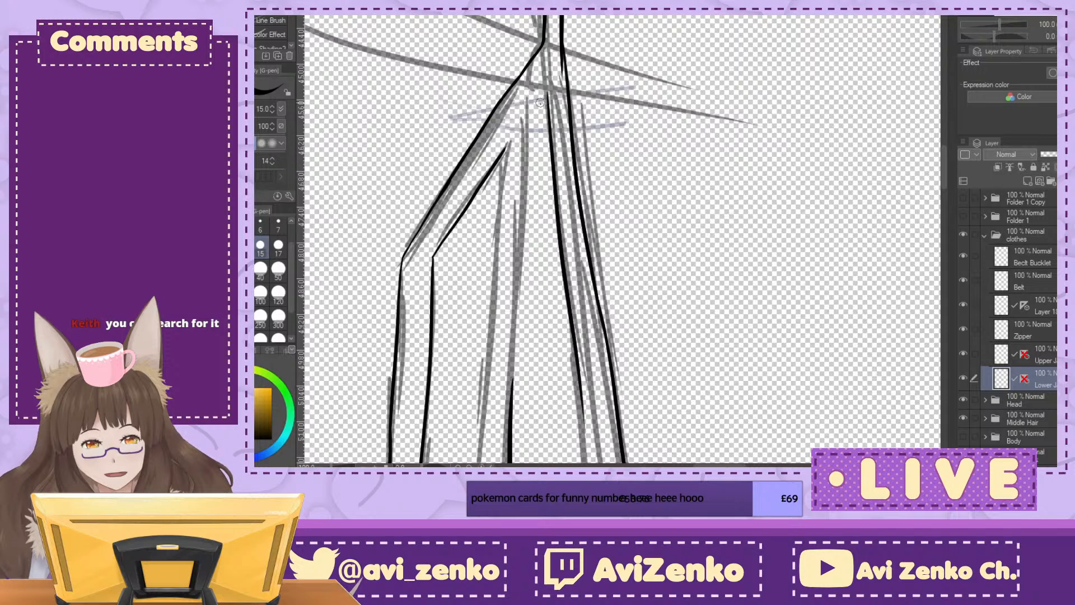
left_click_drag(546, 91, 511, 395)
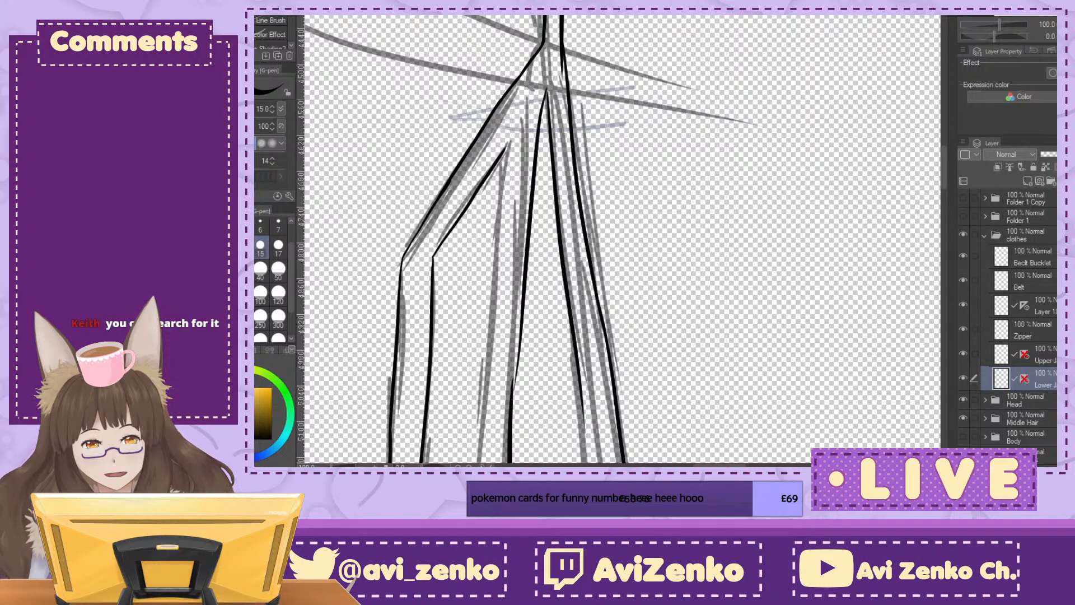
key("ctrl+z")
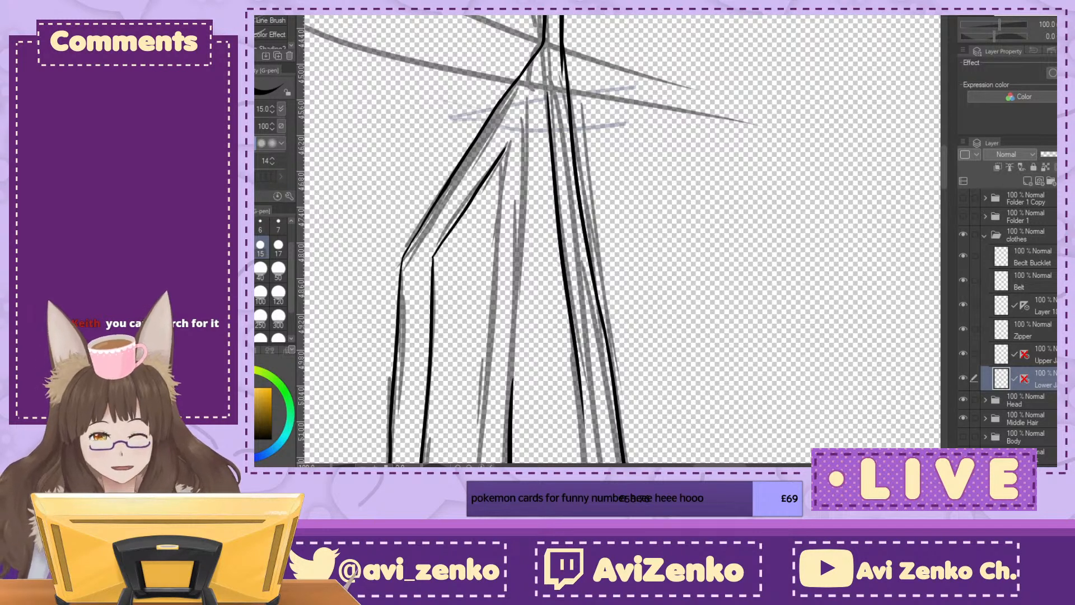
Step: Trim back the upper end of the right flap's slit edge below the front opening strip
key("ctrl+plus")
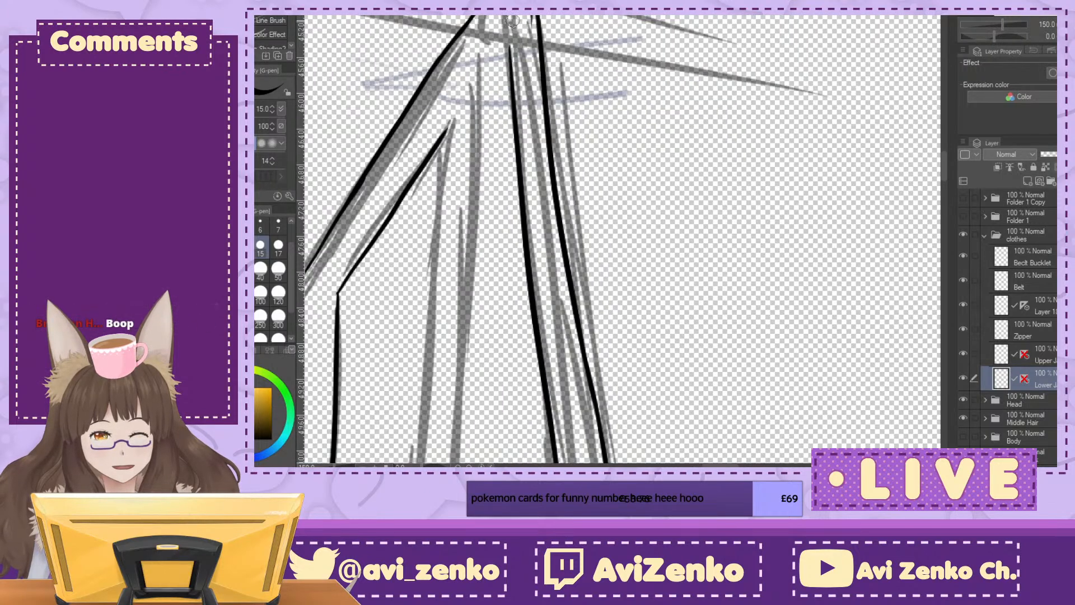
key("ctrl+z")
key("ctrl+z")
key("ctrl+z")
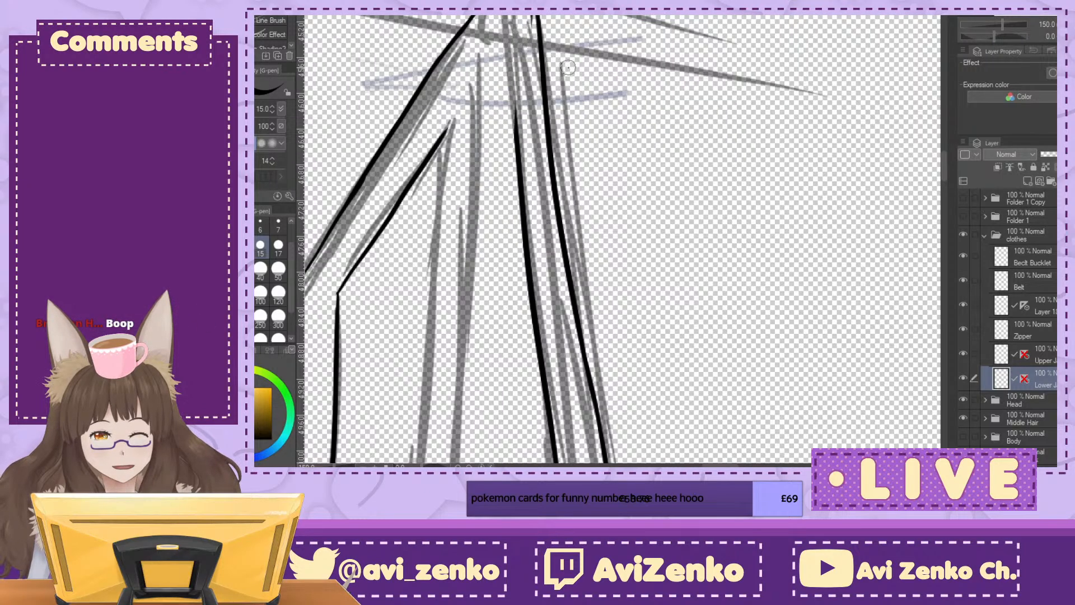
scroll(623, 240, "up", 20)
scroll(619, 130, "down", 20)
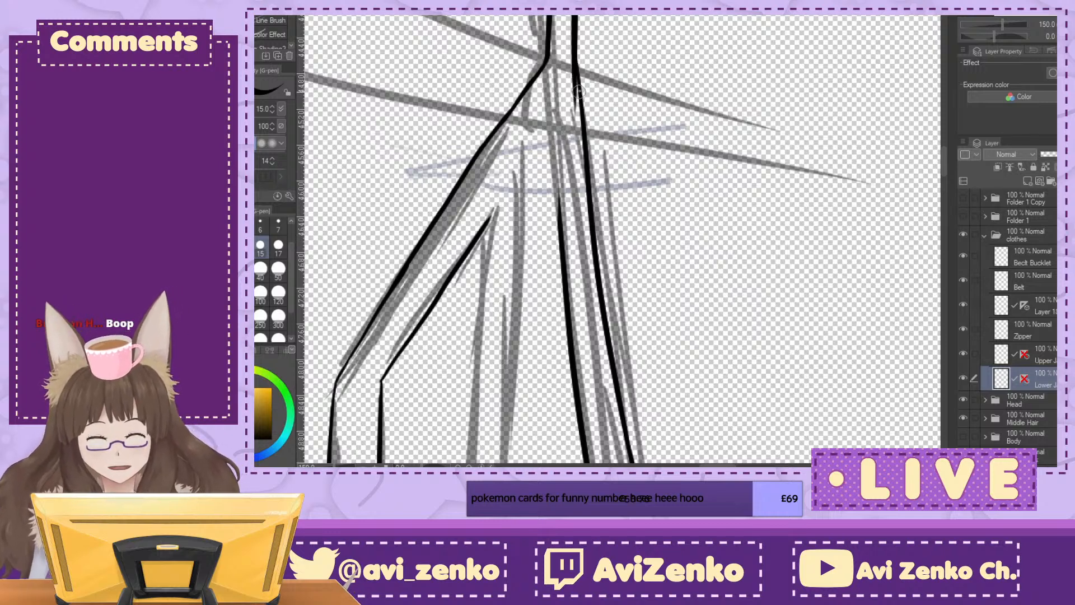
Step: Ink the left flap's slit edge from the front opening strip down to its existing lower stretch, and meet the right edge's top with it
left_click_drag(577, 61, 509, 349)
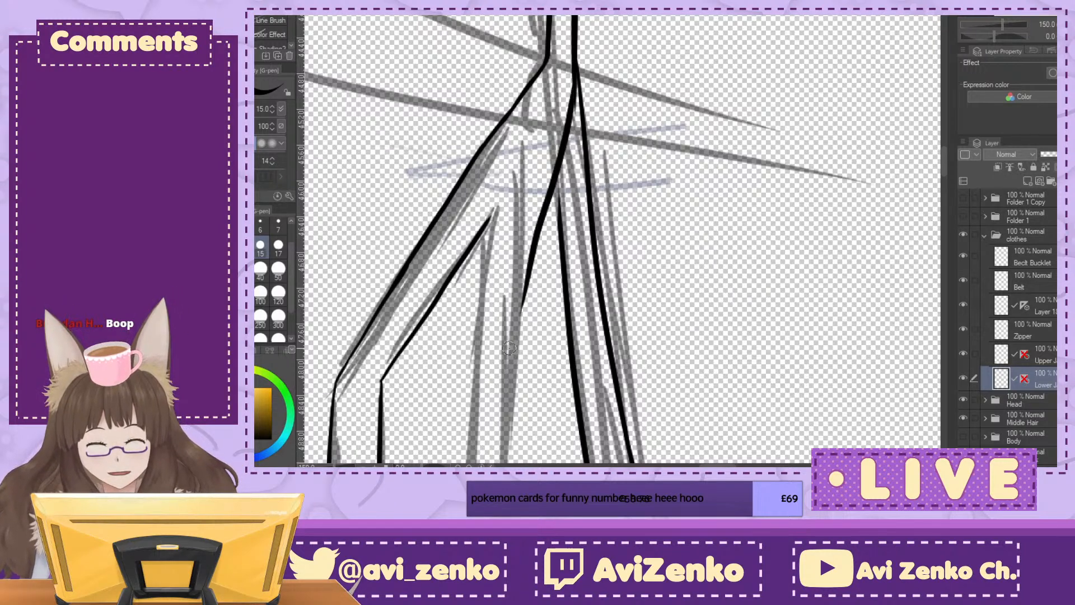
mouse_move(557, 164)
left_mouse_down()
mouse_move(565, 245)
mouse_move(562, 223)
left_mouse_up()
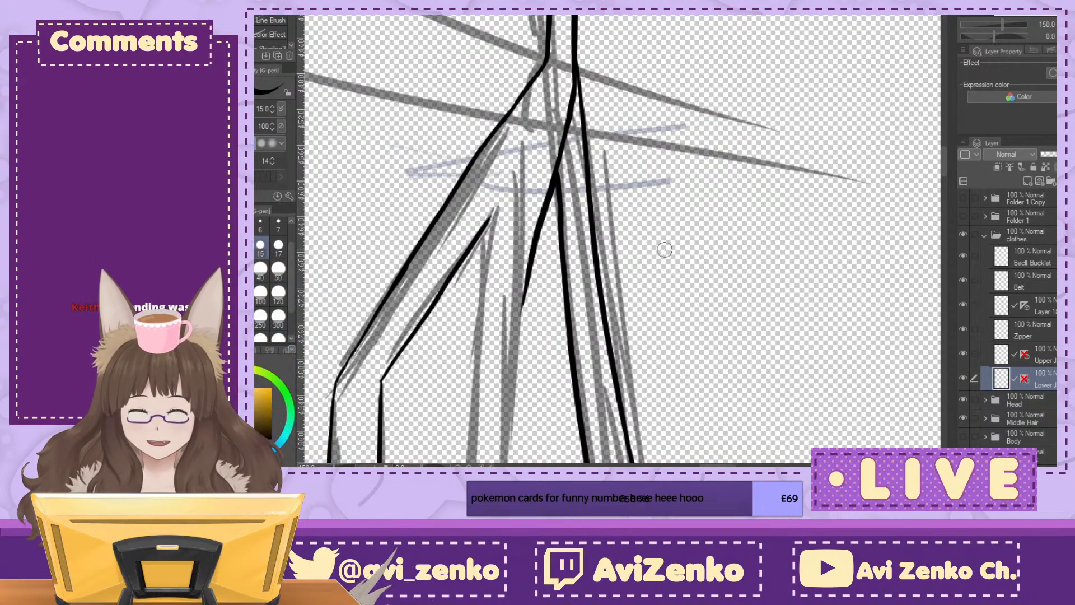
left_click_drag(655, 246, 699, 28)
left_click_drag(798, 203, 664, 116)
key("ctrl+minus")
key("ctrl+minus")
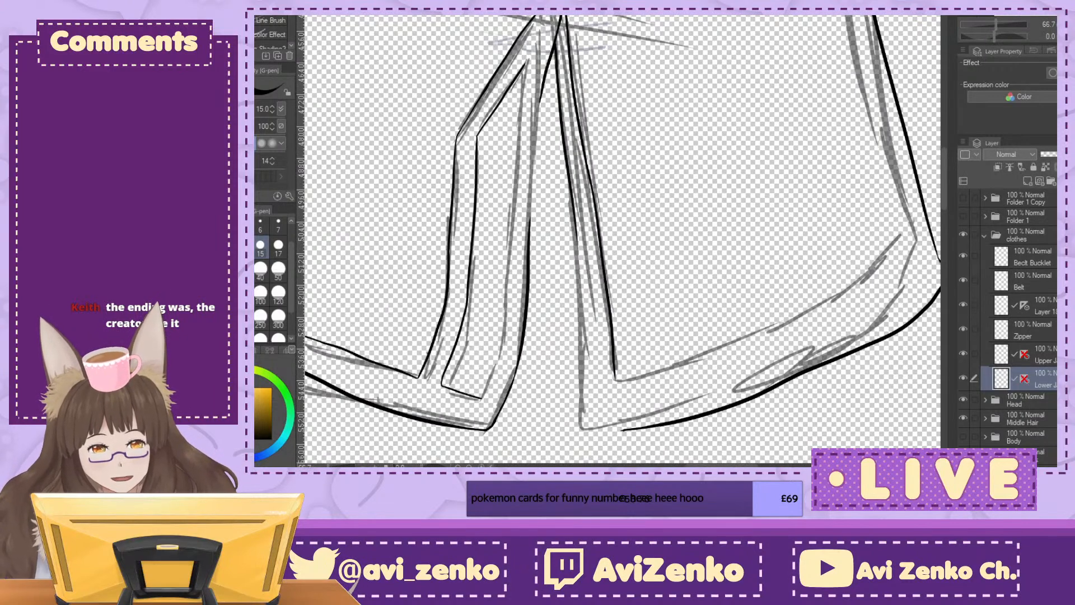
key("ctrl+plus")
left_click_drag(505, 20, 478, 277)
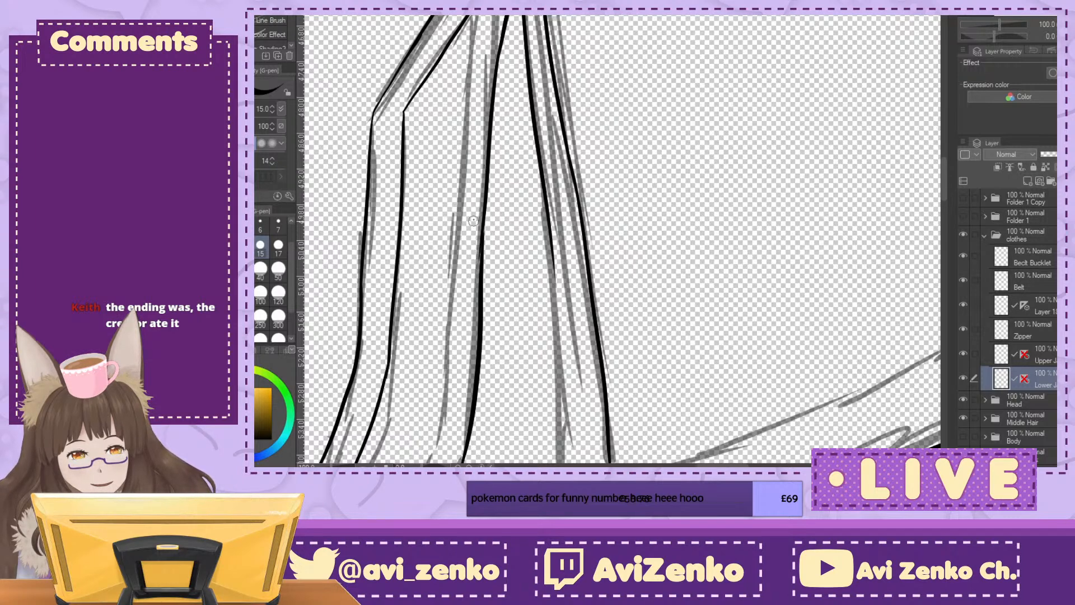
Step: Ink the peak of the left flap's inner trim strip, turning the slanted line downwards in a small rounded corner
mouse_move(590, 125)
left_mouse_down()
mouse_move(707, 189)
mouse_move(823, 211)
left_mouse_up()
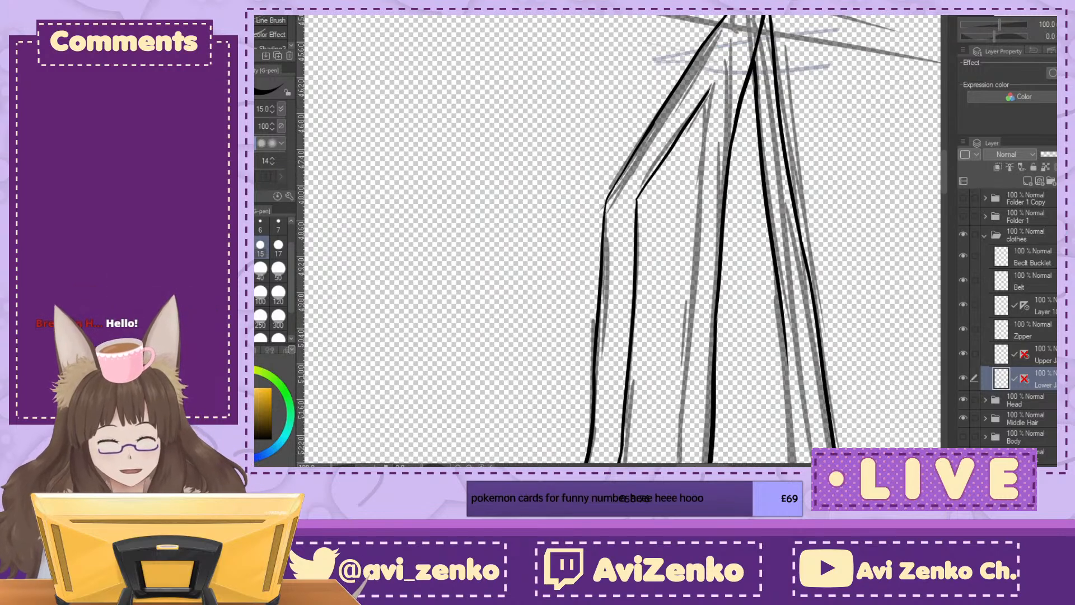
left_click(1056, 23)
left_click_drag(752, 72, 752, 59)
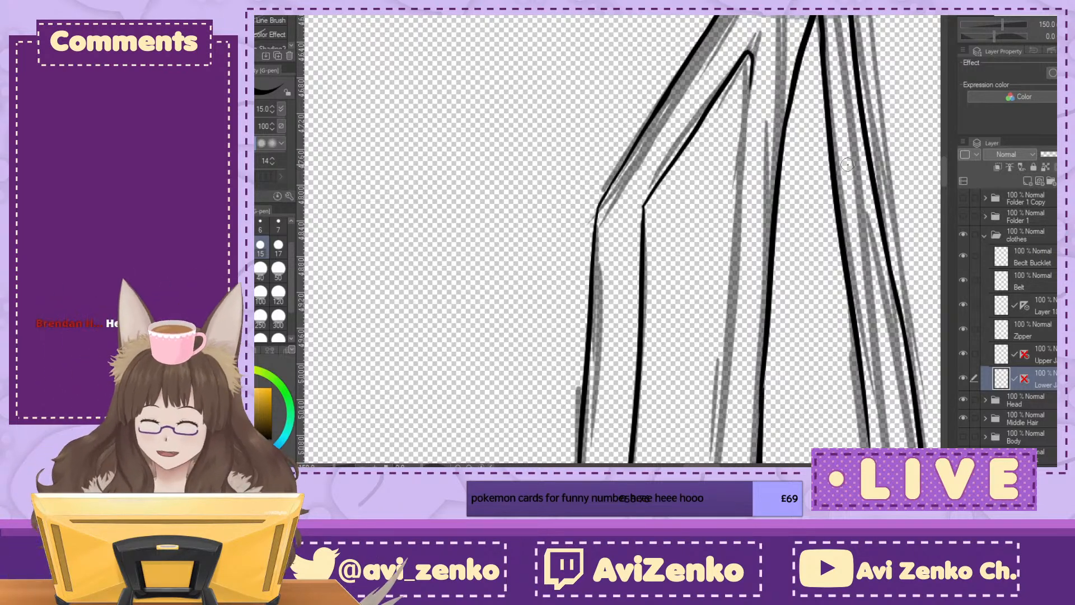
key("ctrl+minus")
key("ctrl+minus")
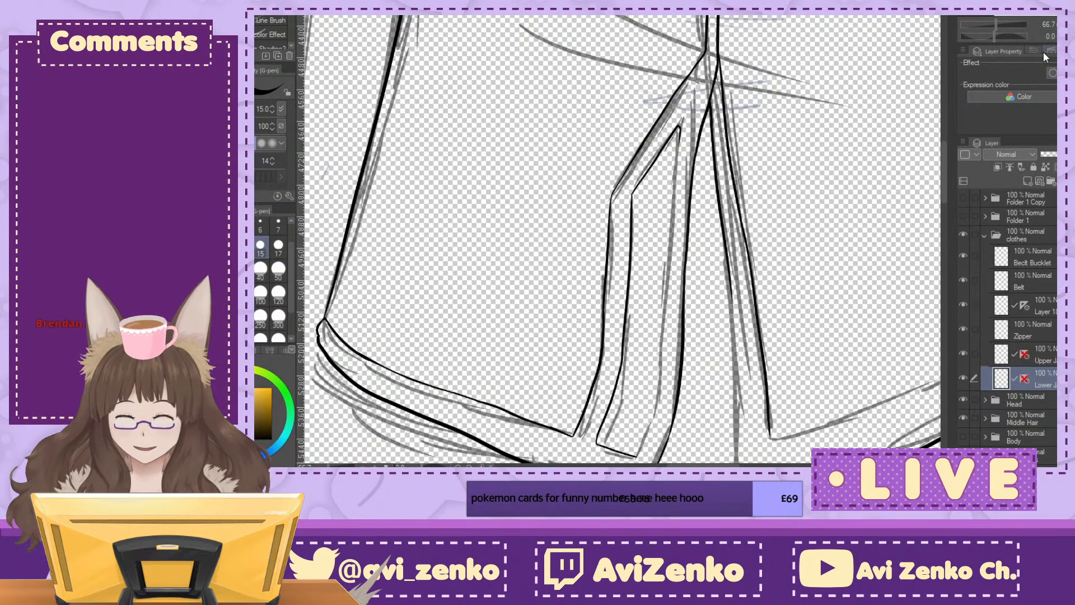
Step: Ink the long slit-side line of the left flap's inner trim strip from its peak down past the middle
left_click_drag(623, 291, 449, 350)
key("ctrl+plus")
key("ctrl+plus")
key("ctrl+minus")
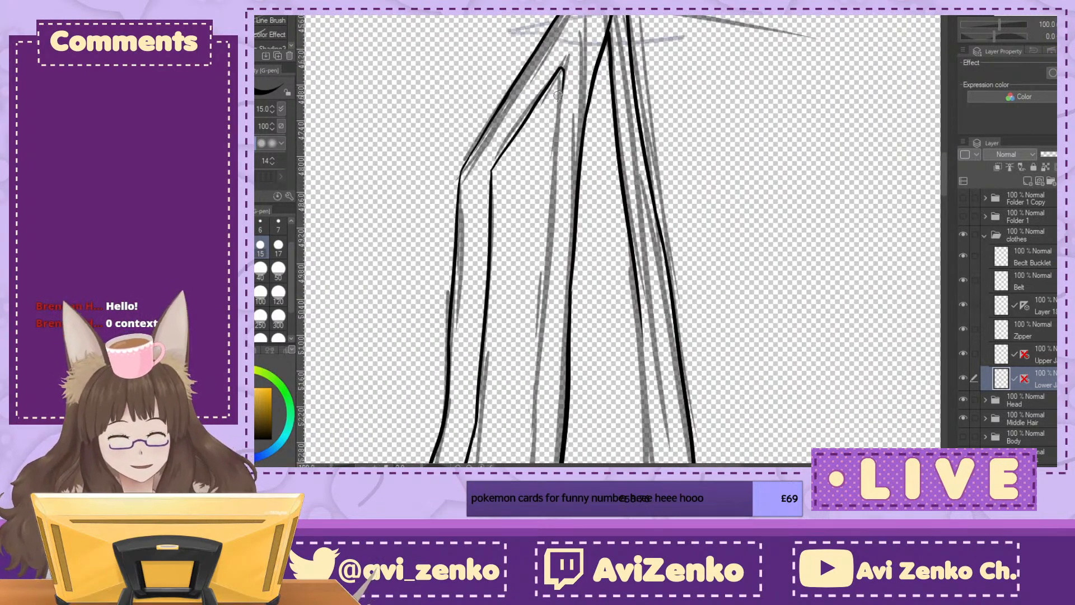
mouse_move(558, 106)
left_mouse_down()
mouse_move(540, 284)
mouse_move(551, 257)
mouse_move(507, 286)
left_mouse_up()
key("ctrl+plus")
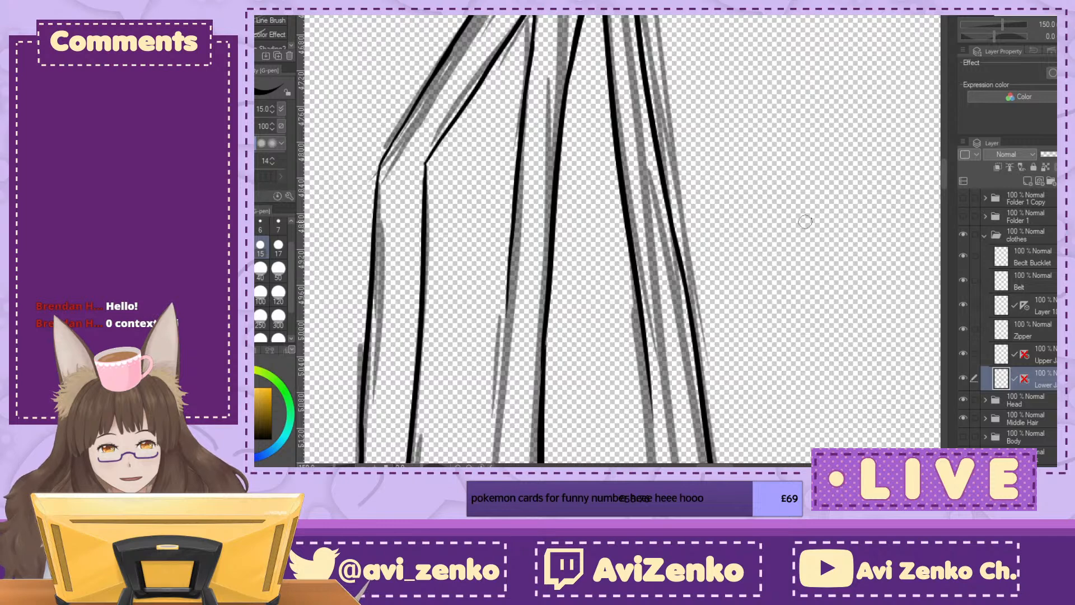
key("ctrl+plus")
left_click_drag(509, 386, 626, 94)
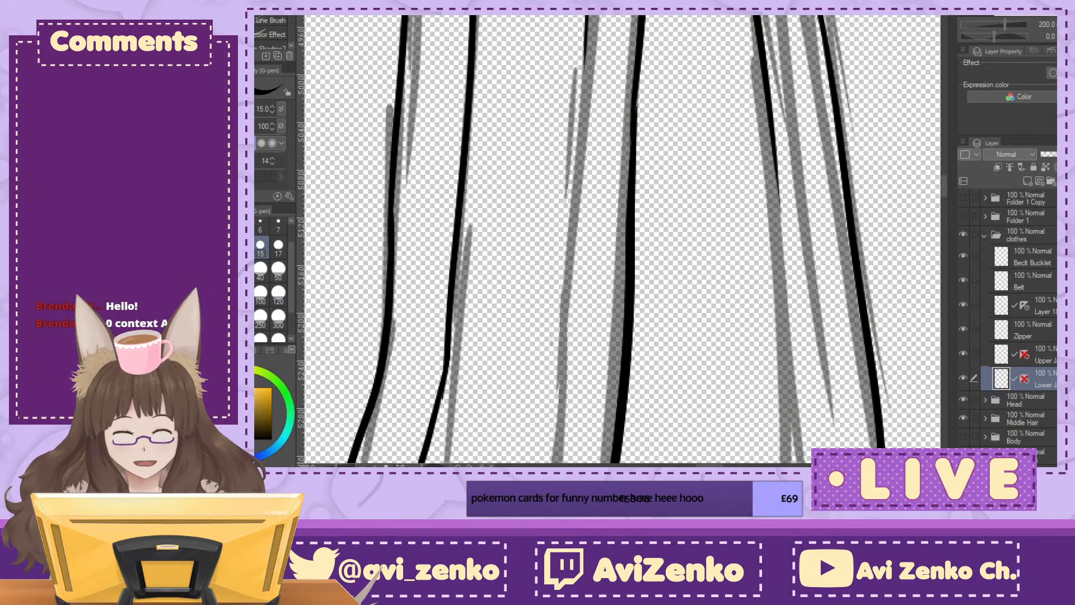
left_click_drag(582, 32, 562, 406)
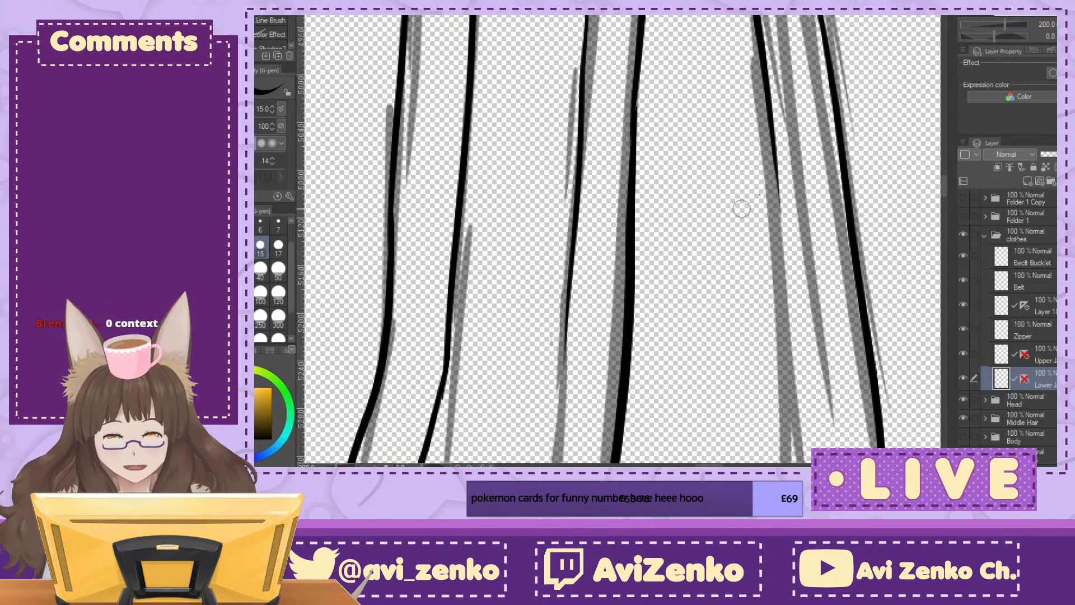
Step: Ink the rest of the strip's slit-side line, bending it inwards near the hem to close the strip's bottom corner
key("ctrl+minus")
mouse_move(944, 186)
left_mouse_down()
mouse_move(944, 145)
mouse_move(944, 196)
left_mouse_up()
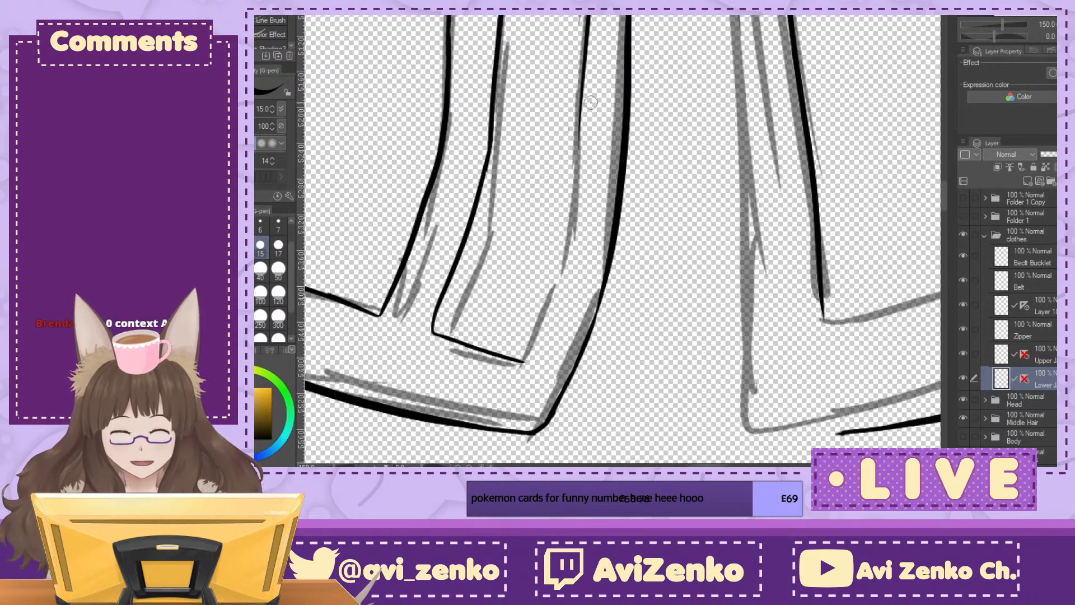
left_click_drag(580, 106, 562, 276)
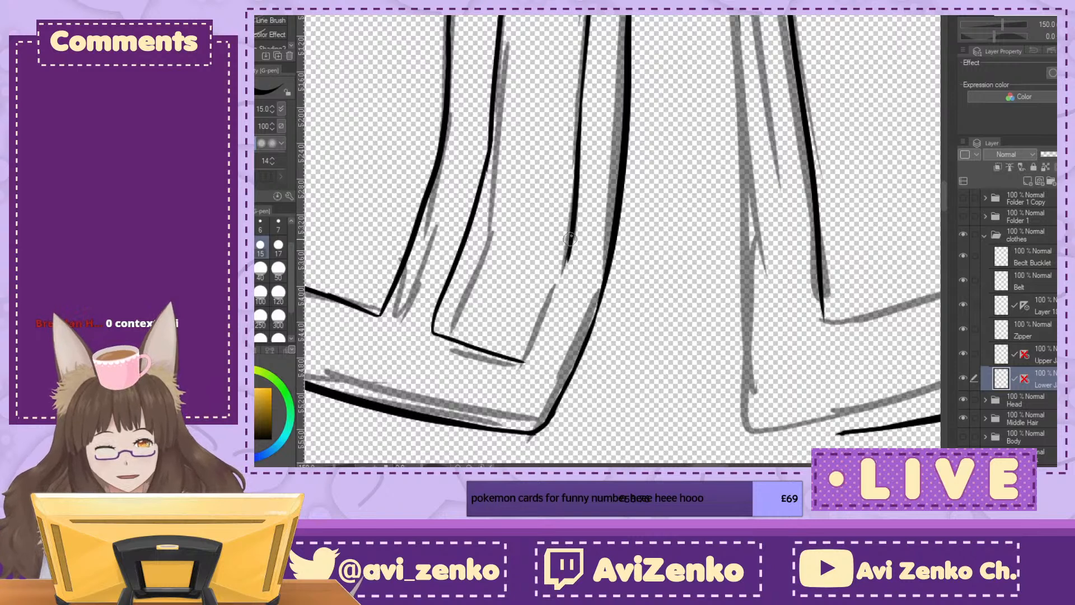
left_click_drag(570, 235, 529, 345)
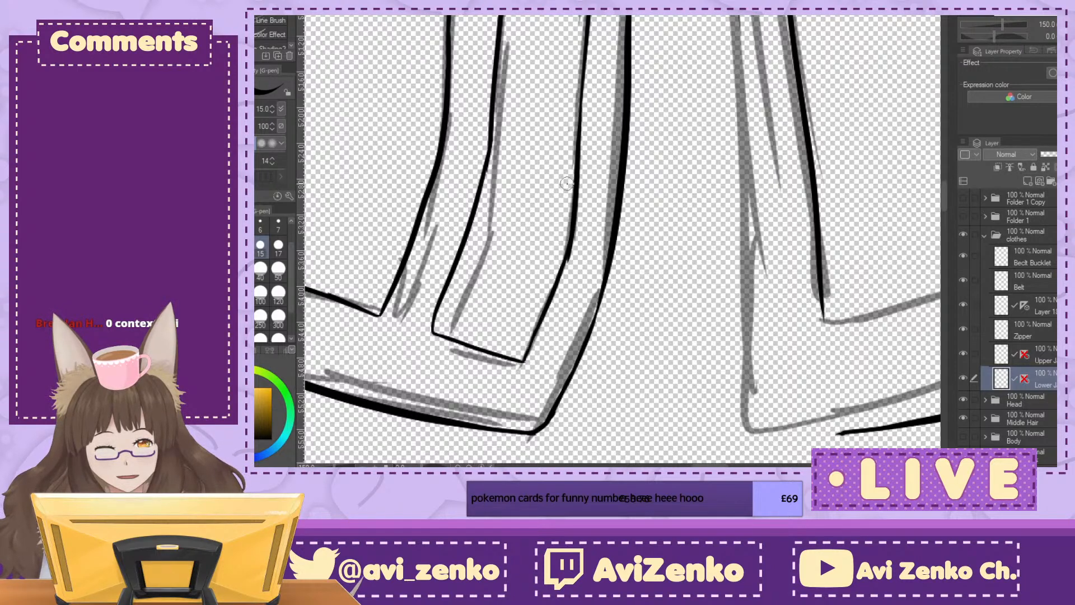
mouse_move(566, 264)
left_mouse_down()
mouse_move(568, 275)
mouse_move(578, 234)
mouse_move(567, 271)
left_mouse_up()
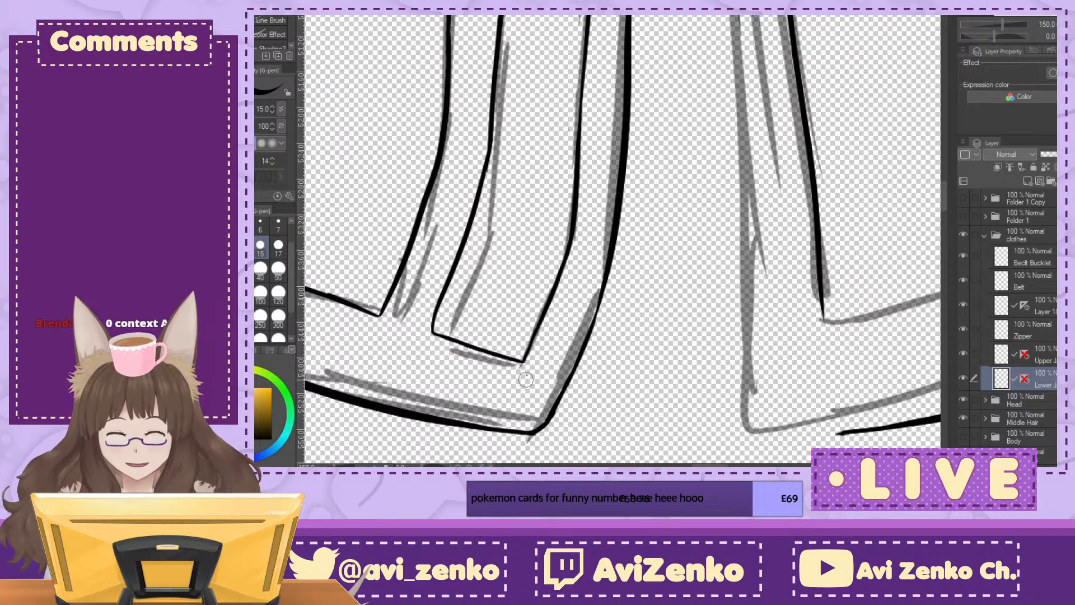
Step: Ink the lower stretch of the right flap's outer slit edge down to the hem
left_click(1063, 25)
left_click(1062, 26)
left_click(1063, 25)
left_click(1063, 25)
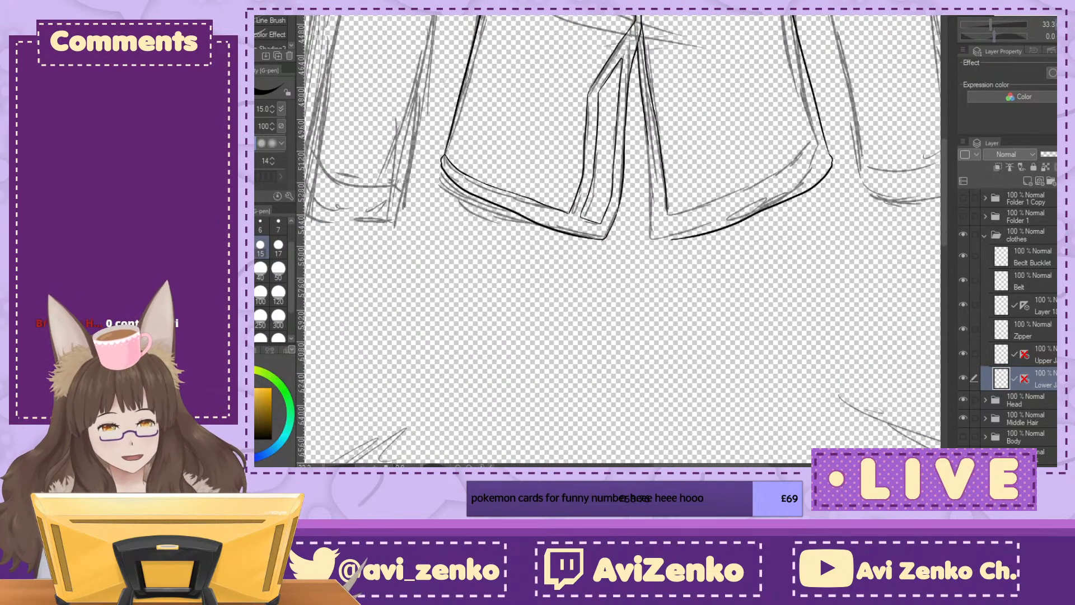
scroll(621, 239, "up", 5)
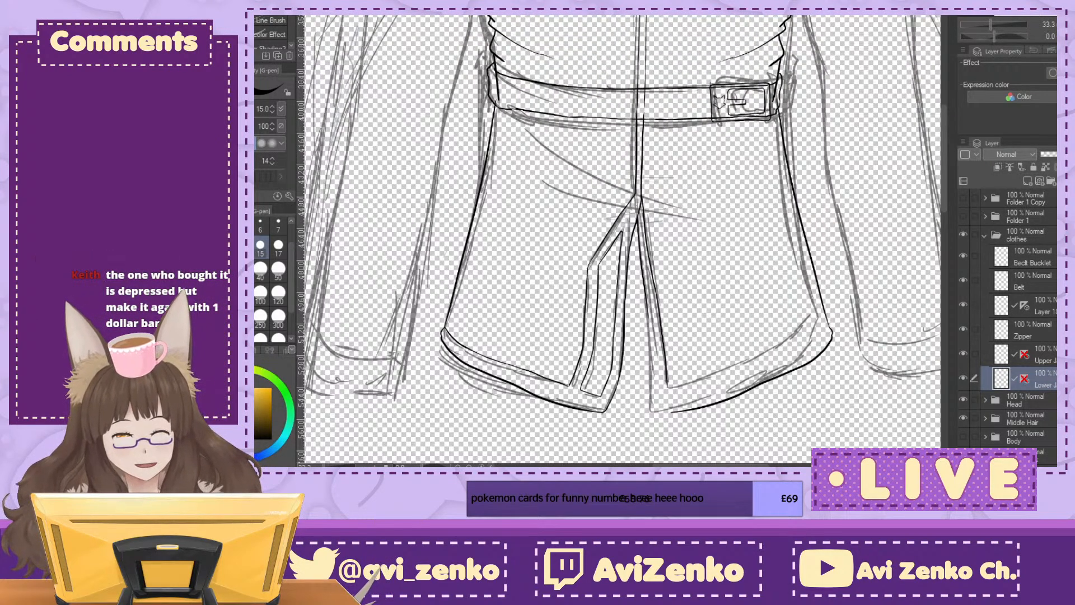
left_click(1034, 15)
left_click(1058, 24)
left_click(1058, 24)
left_click(1058, 24)
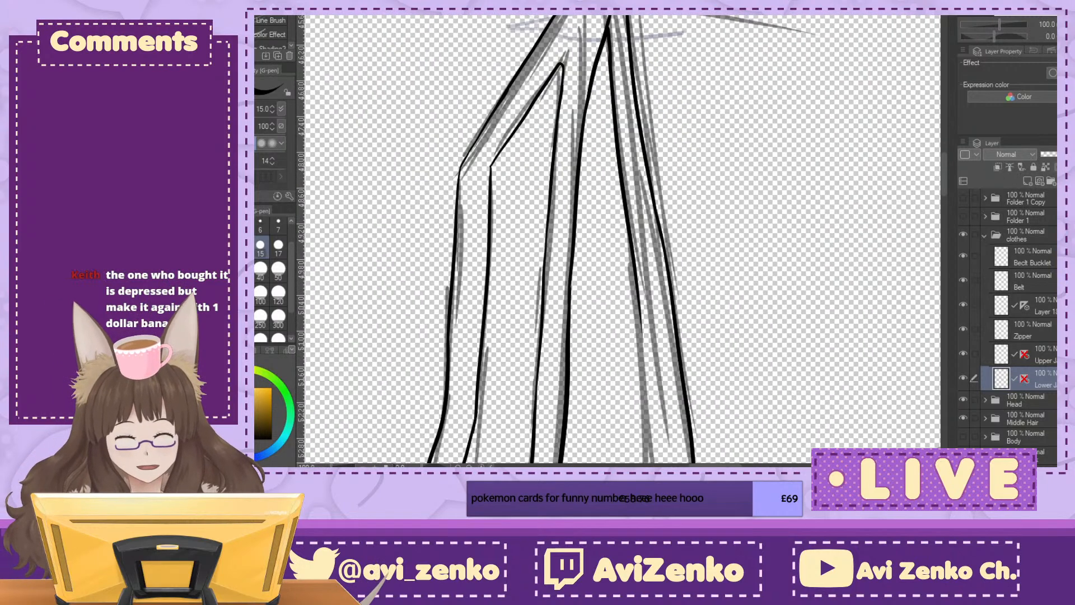
scroll(622, 239, "down", 10)
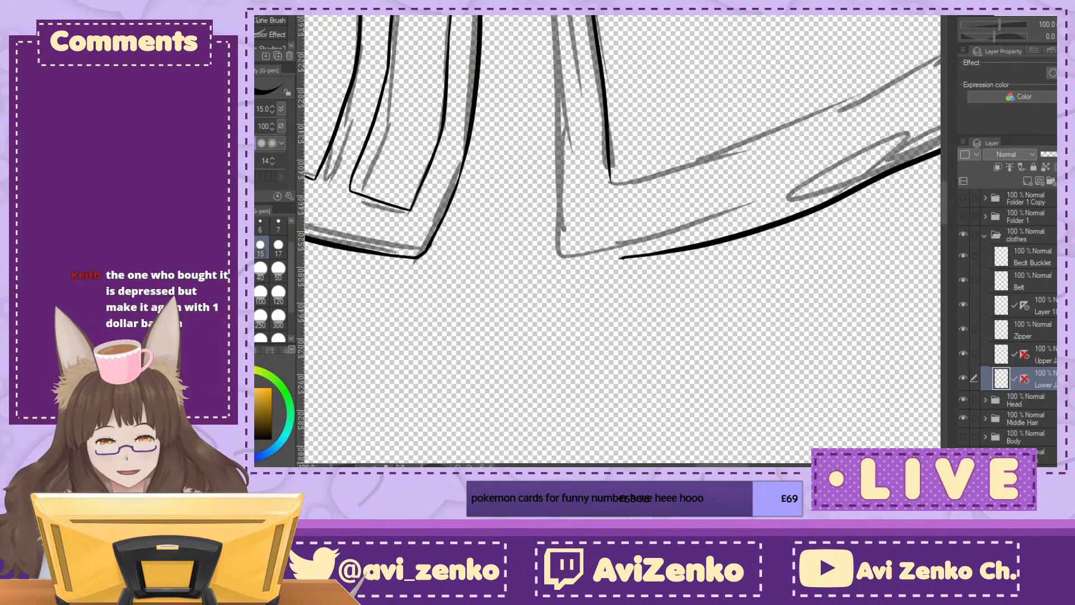
left_click_drag(562, 17, 567, 253)
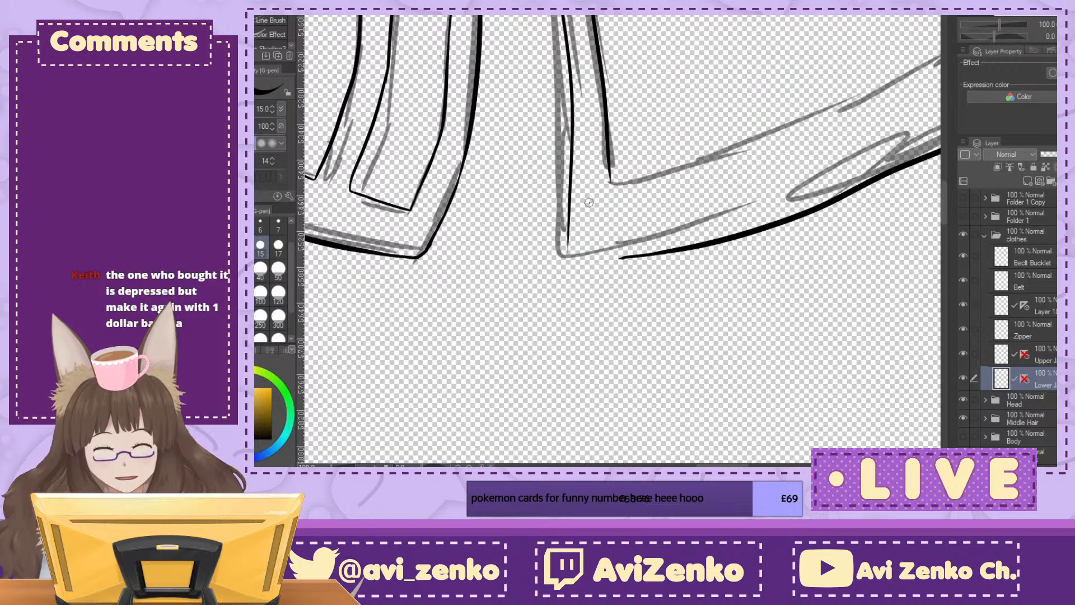
Step: Join the right flap's slit edge to its hem line with a small rounded corner, working on a rotated canvas
left_click_drag(994, 37, 979, 37)
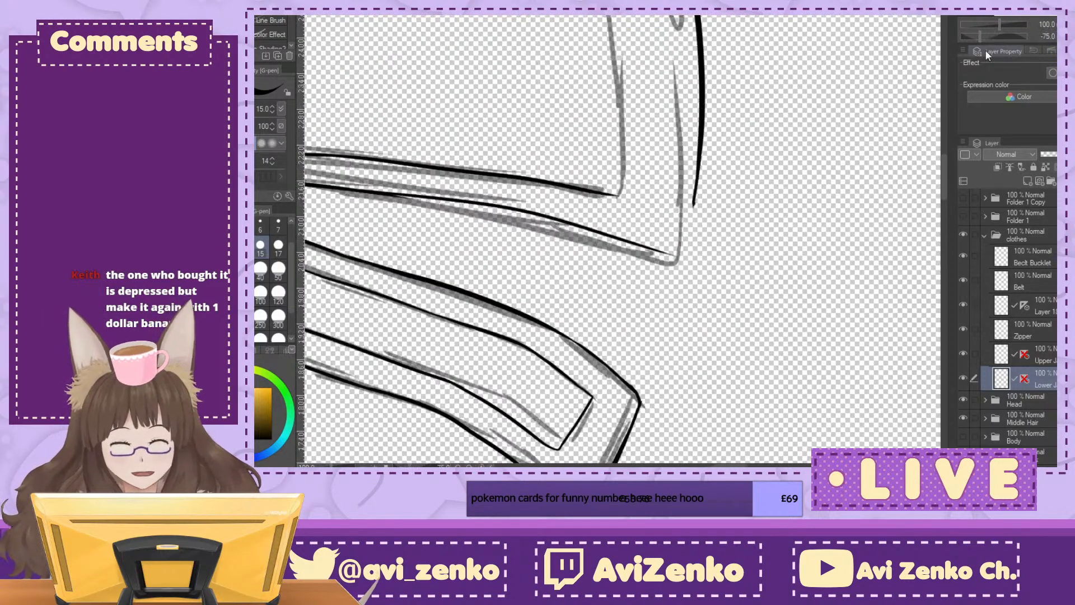
key("ctrl+plus")
key("ctrl+plus")
left_click_drag(767, 208, 754, 287)
mouse_move(761, 241)
left_mouse_down()
mouse_move(749, 304)
mouse_move(737, 323)
mouse_move(719, 323)
mouse_move(741, 318)
mouse_move(749, 298)
left_mouse_up()
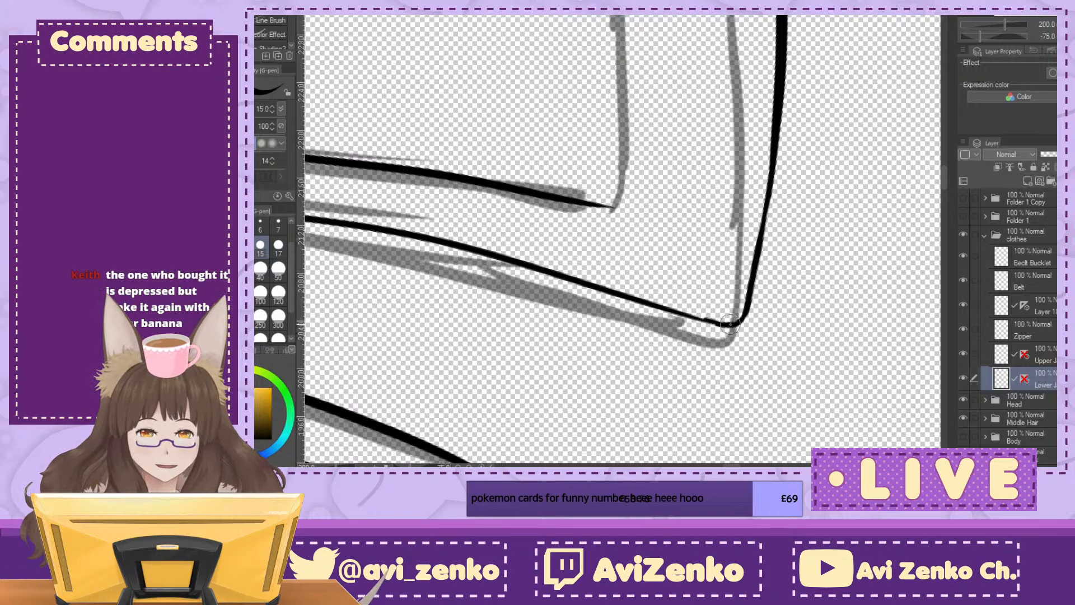
Step: Ink the right flap's hem trim line as a curve above the hem, from the outer corner towards the slit
left_click(1055, 37)
key("ctrl+minus")
key("ctrl+minus")
key("ctrl+minus")
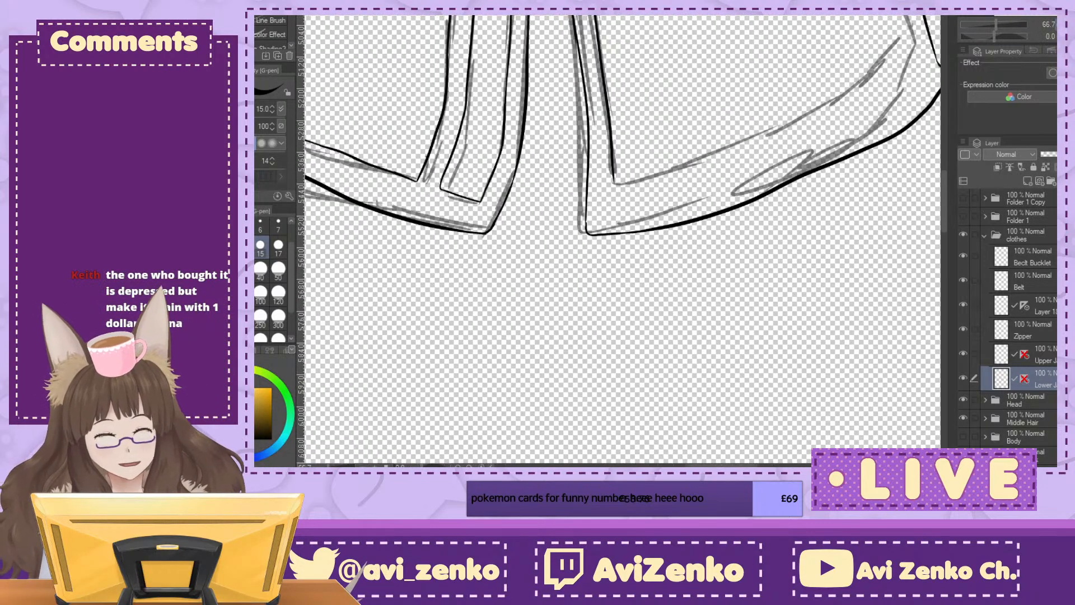
mouse_move(716, 151)
left_mouse_down()
mouse_move(710, 210)
mouse_move(740, 349)
mouse_move(737, 328)
left_mouse_up()
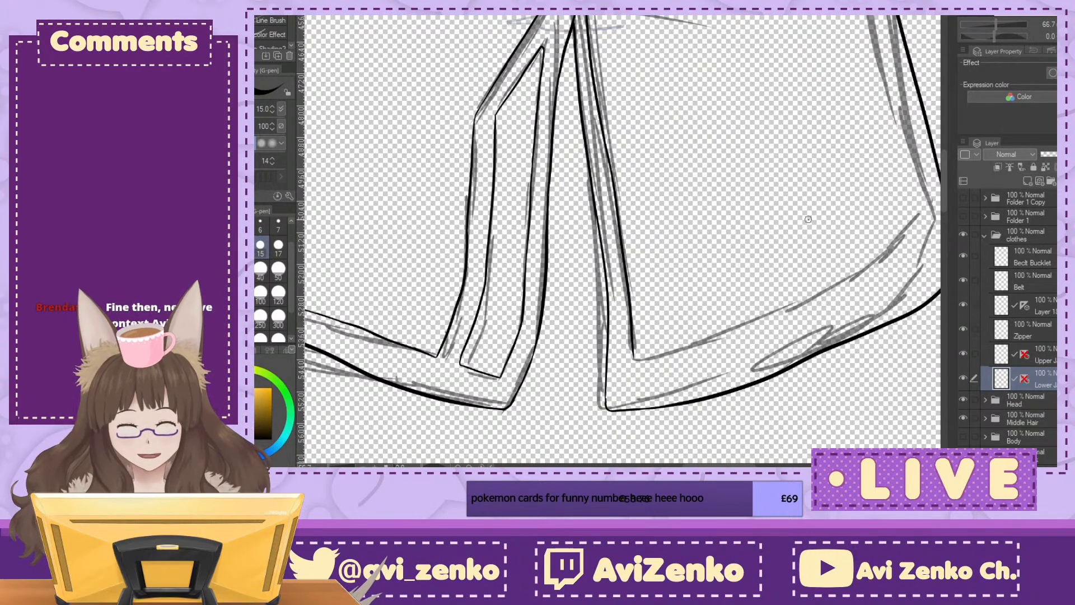
left_click_drag(808, 220, 612, 160)
left_click_drag(622, 241, 658, 221)
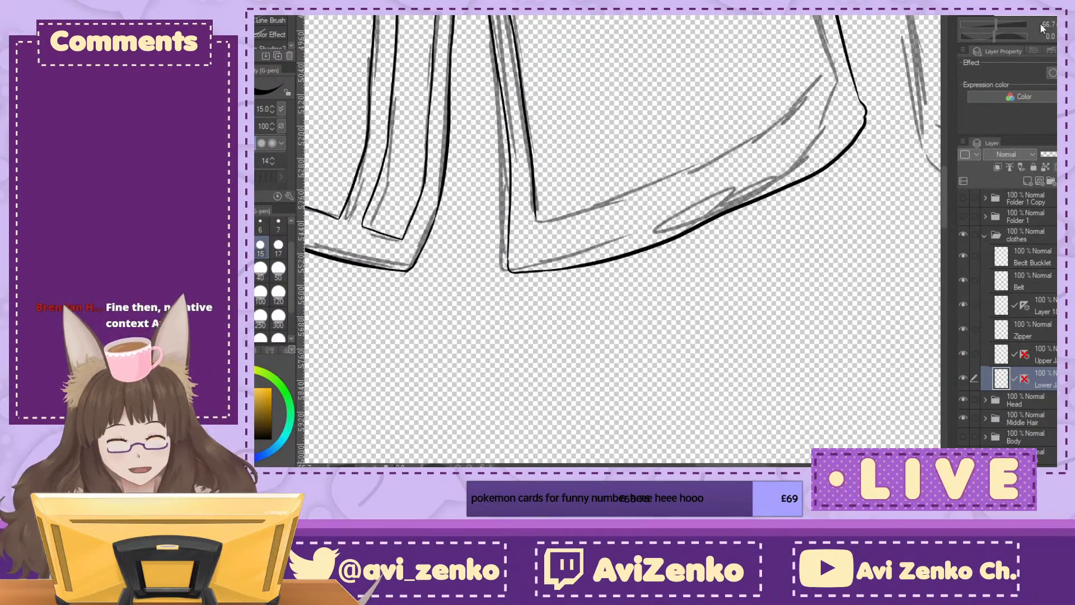
key("minus")
key("minus")
key("minus")
key("minus")
key("minus")
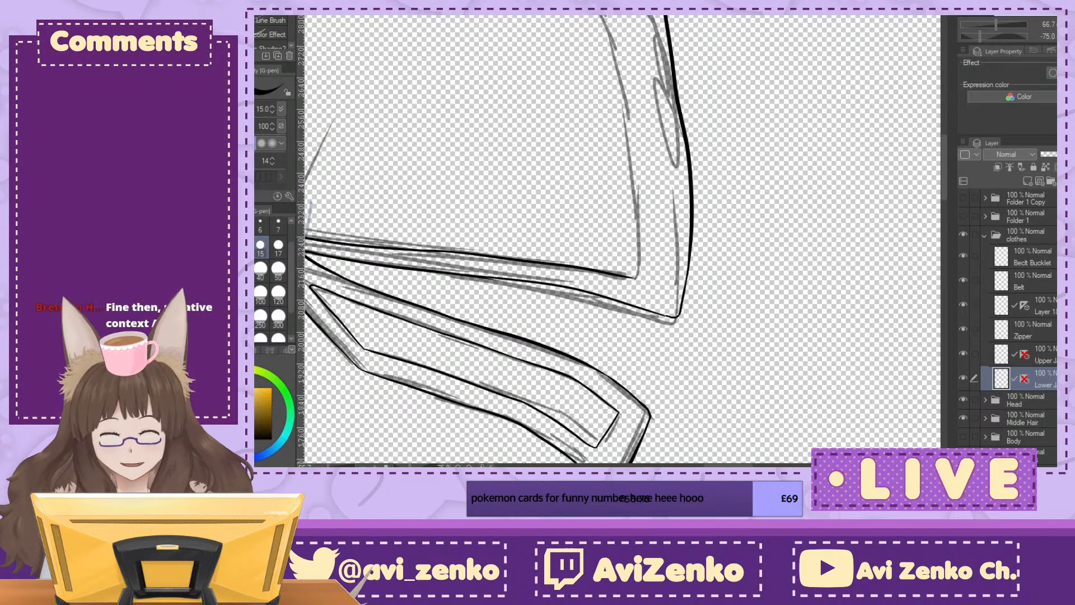
mouse_move(633, 16)
left_mouse_down()
mouse_move(658, 174)
mouse_move(652, 272)
left_mouse_up()
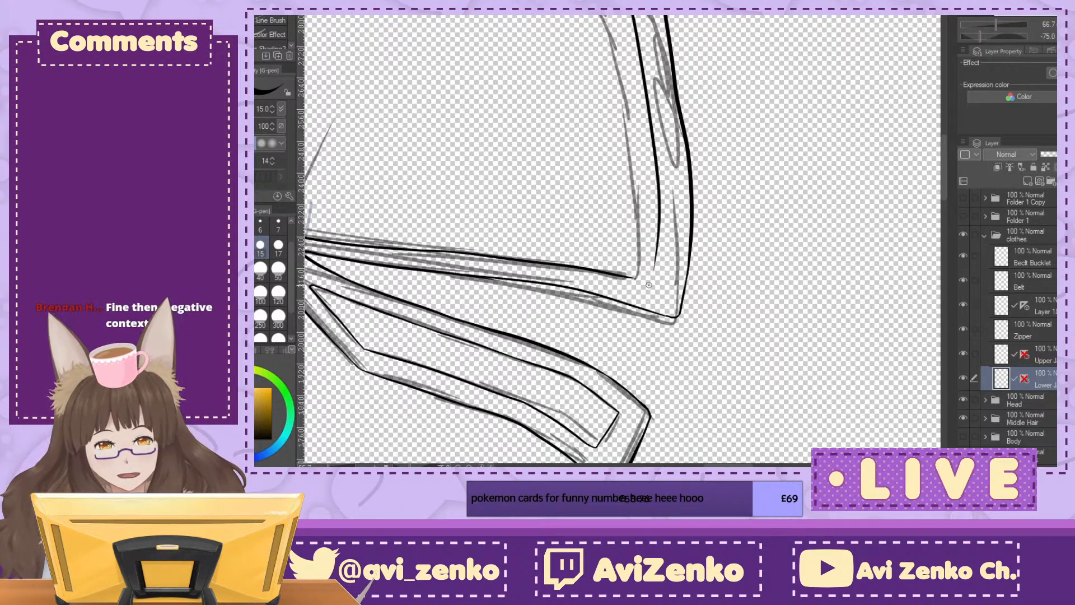
left_click(1064, 36)
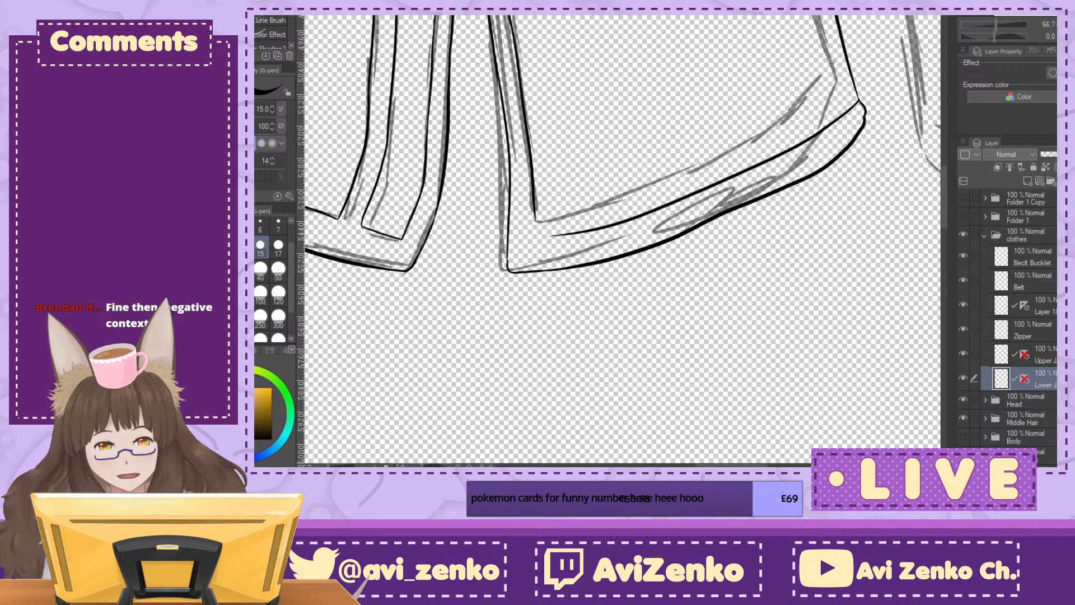
Step: Connect the right flap's hem trim line to its inner slit line with a rounded corner
key("ctrl+plus")
key("ctrl+plus")
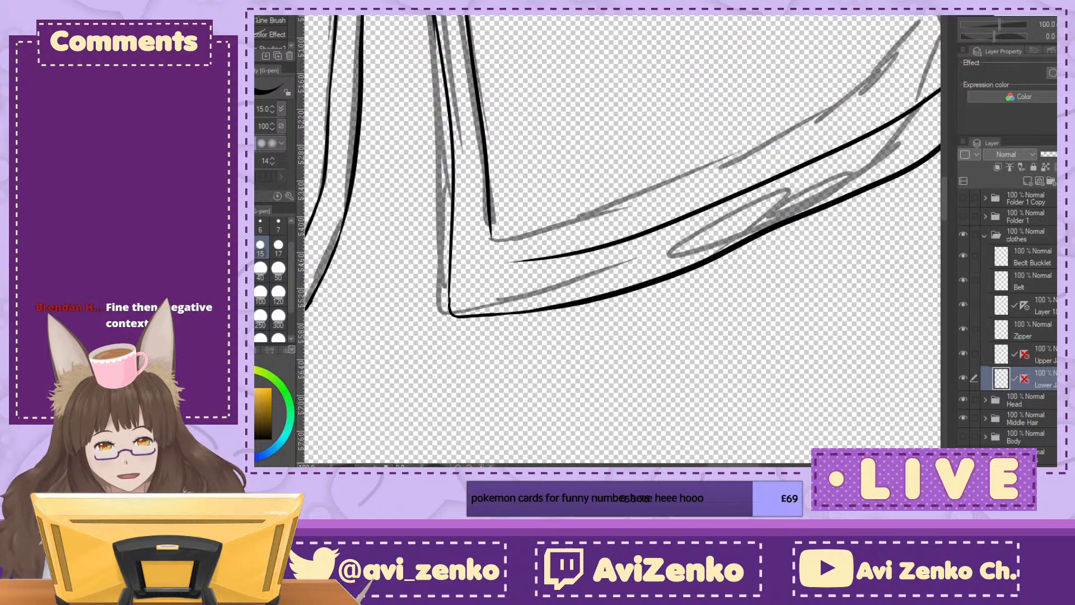
mouse_move(423, 231)
left_mouse_down()
mouse_move(434, 300)
mouse_move(463, 300)
mouse_move(440, 302)
mouse_move(560, 274)
left_mouse_up()
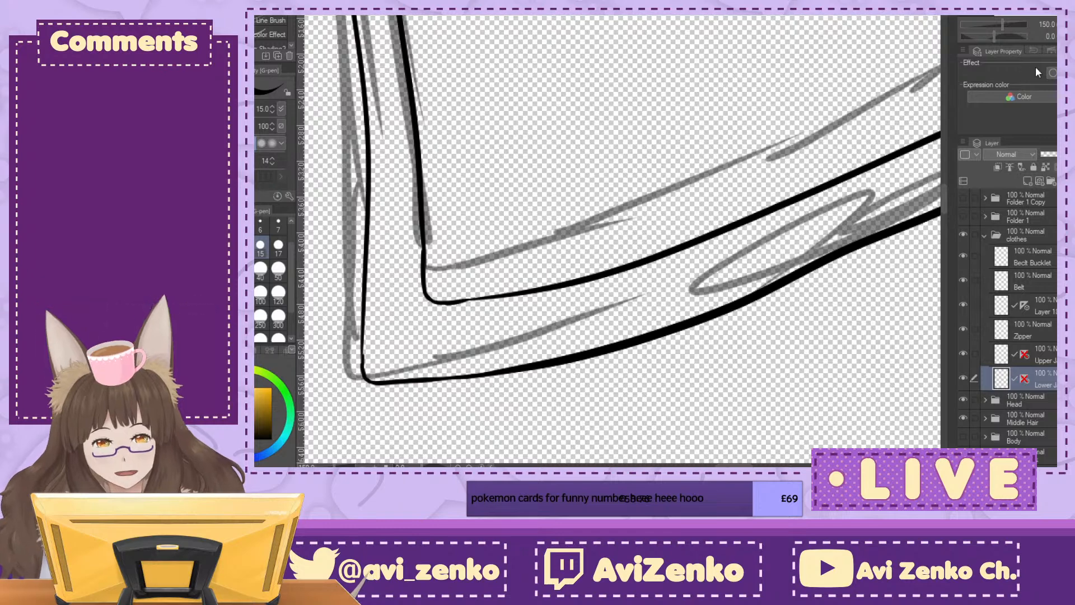
Step: Smooth the line where the new trim corner runs into the right flap's hem trim, working on a rotated canvas
left_click_drag(446, 305, 504, 297)
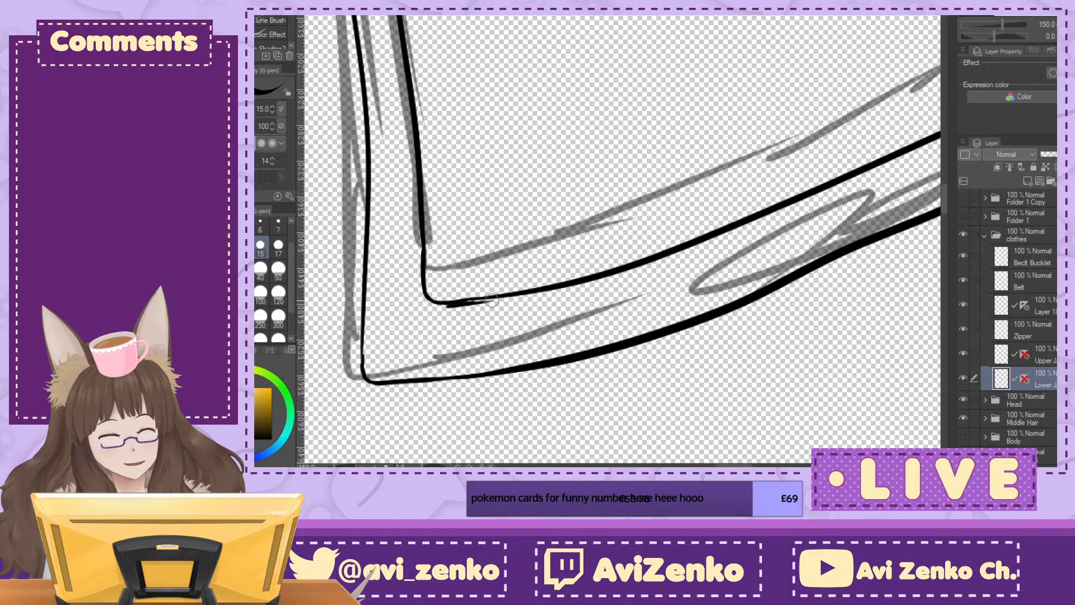
key("minus")
key("minus")
key("minus")
key("minus")
key("minus")
key("minus")
key("minus")
key("minus")
key("minus")
key("minus")
key("minus")
key("minus")
mouse_move(664, 348)
left_mouse_down()
mouse_move(643, 398)
mouse_move(654, 391)
mouse_move(645, 390)
mouse_move(655, 369)
mouse_move(641, 391)
left_mouse_up()
key("c")
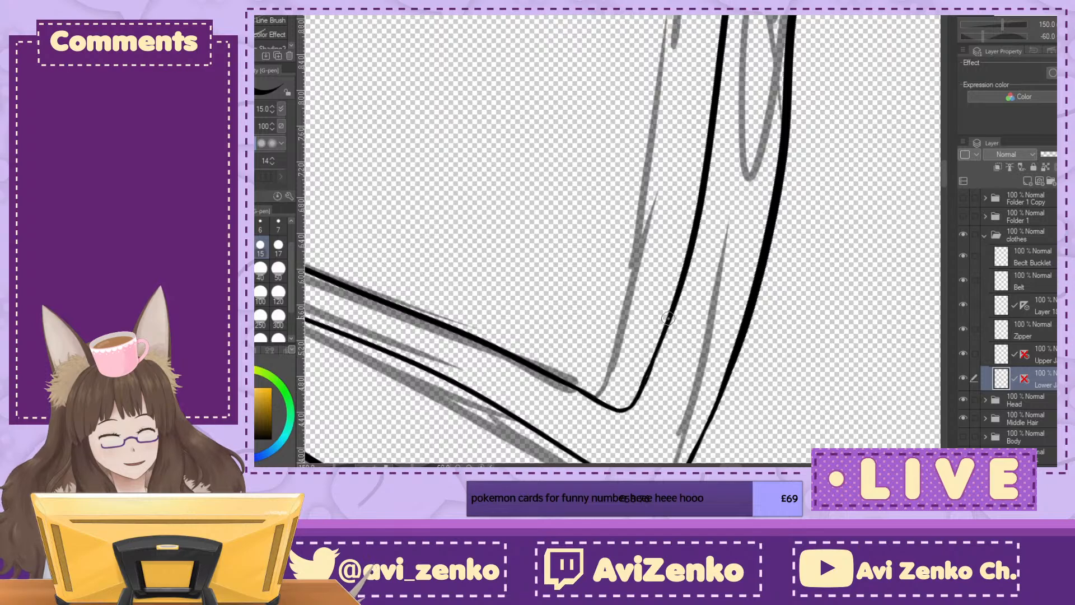
Step: Hide the sketch on Layer 2 and show the Body folder beneath the inked clothing
key("ctrl+at")
key("ctrl+minus")
key("ctrl+minus")
key("ctrl+minus")
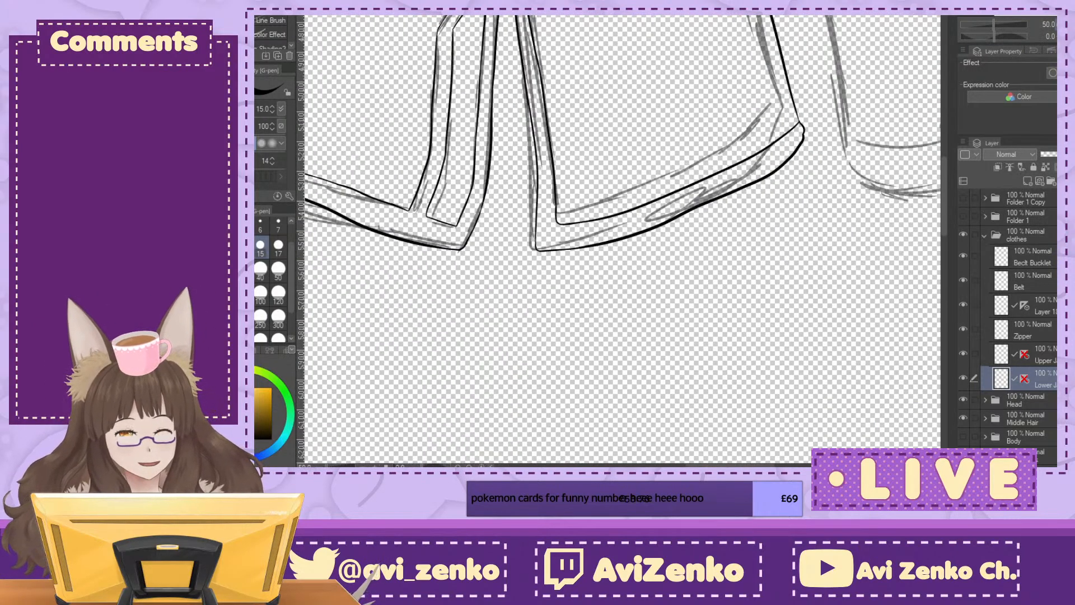
mouse_move(621, 24)
left_mouse_down()
mouse_move(536, 461)
mouse_move(777, 209)
mouse_move(706, 344)
mouse_move(706, 319)
mouse_move(562, 103)
mouse_move(703, 325)
left_mouse_up()
key("ctrl+minus")
key("ctrl+minus")
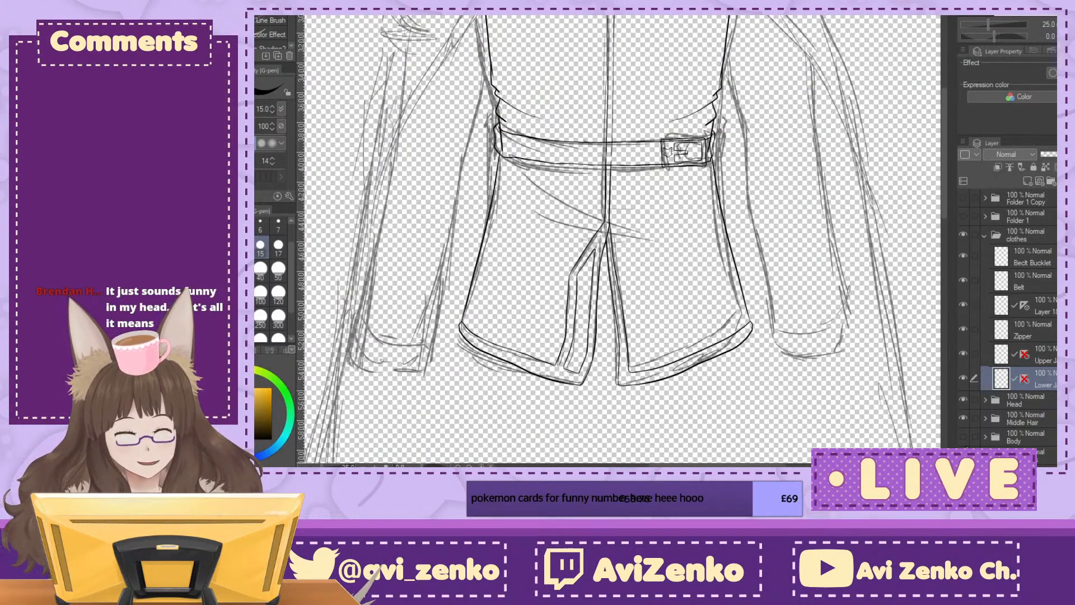
scroll(1002, 358, "down", 5)
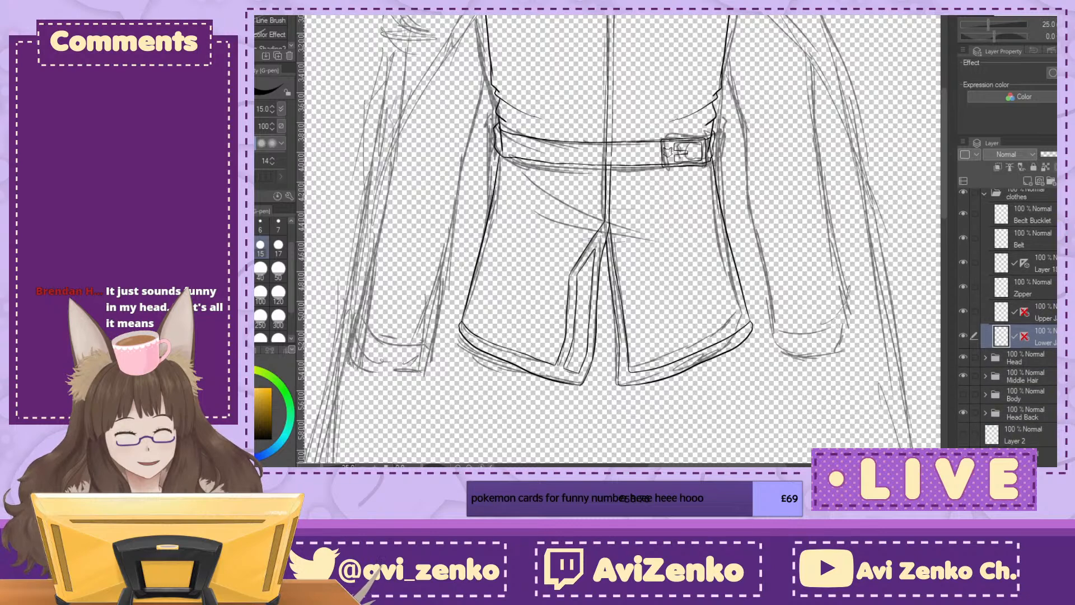
left_click(963, 434)
left_click_drag(626, 168, 657, 347)
key("ctrl+minus")
key("ctrl+minus")
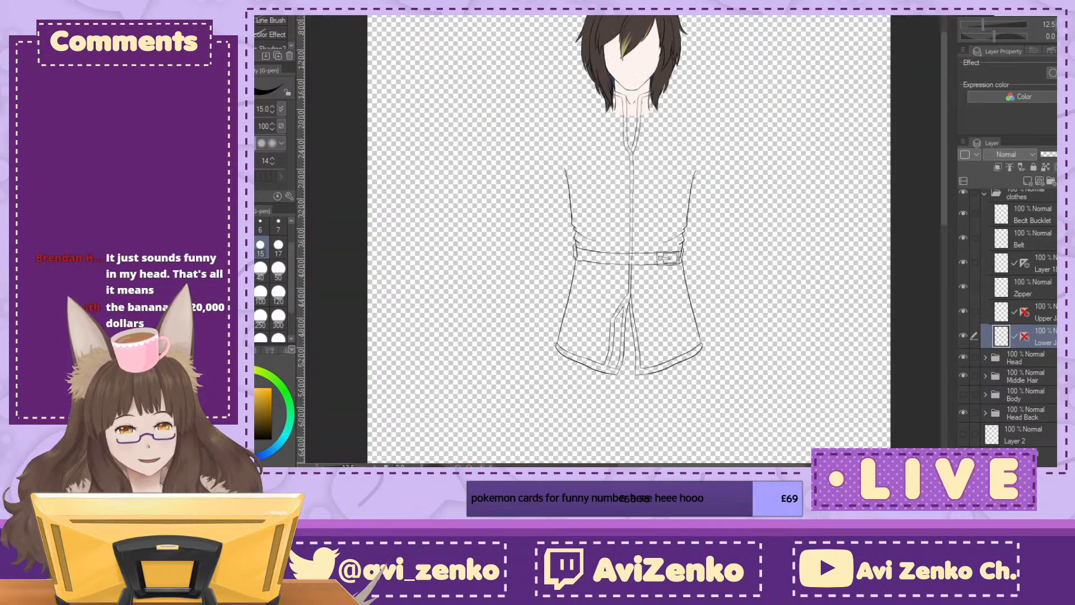
left_click(964, 394)
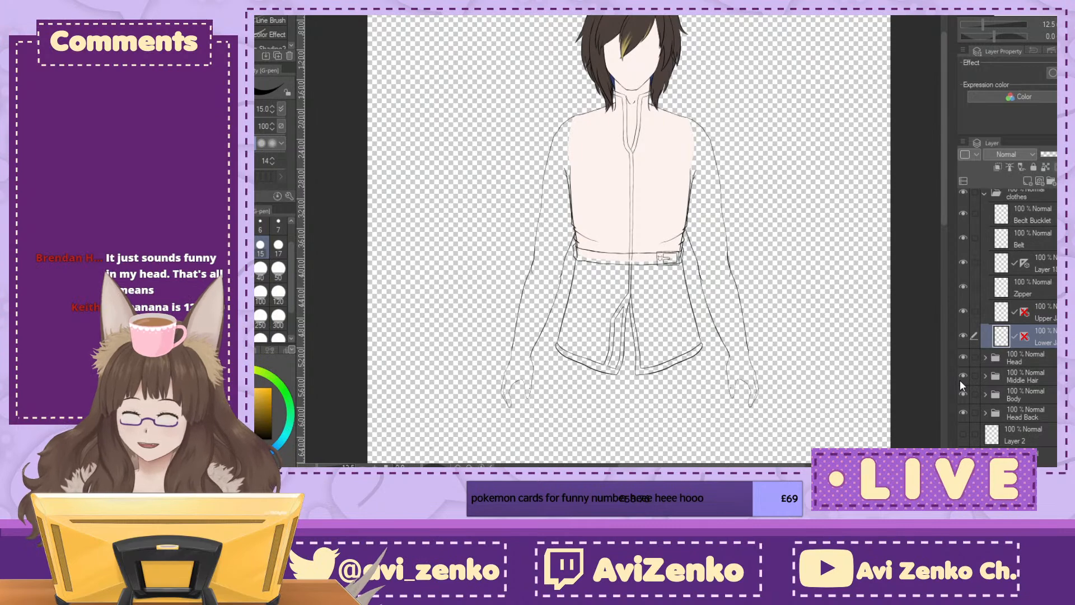
Step: Examine how the jacket's waist, belt and front opening sit over the body, keeping the Lower Jacket layer active
left_click_drag(632, 269, 618, 222)
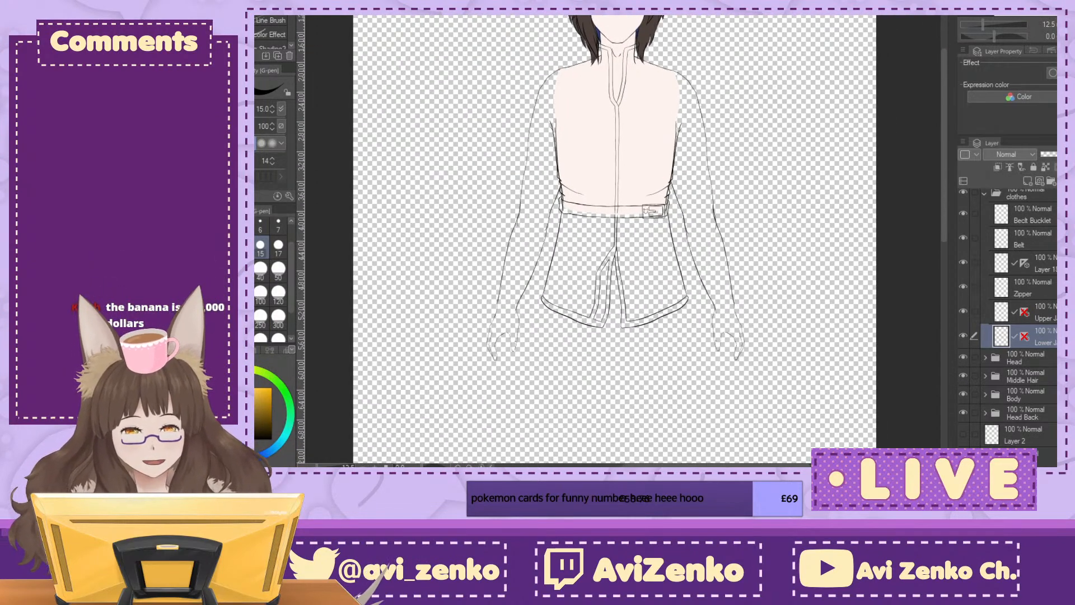
scroll(623, 185, "up", 3)
left_click_drag(623, 185, 685, 463)
left_click_drag(672, 392, 651, 177)
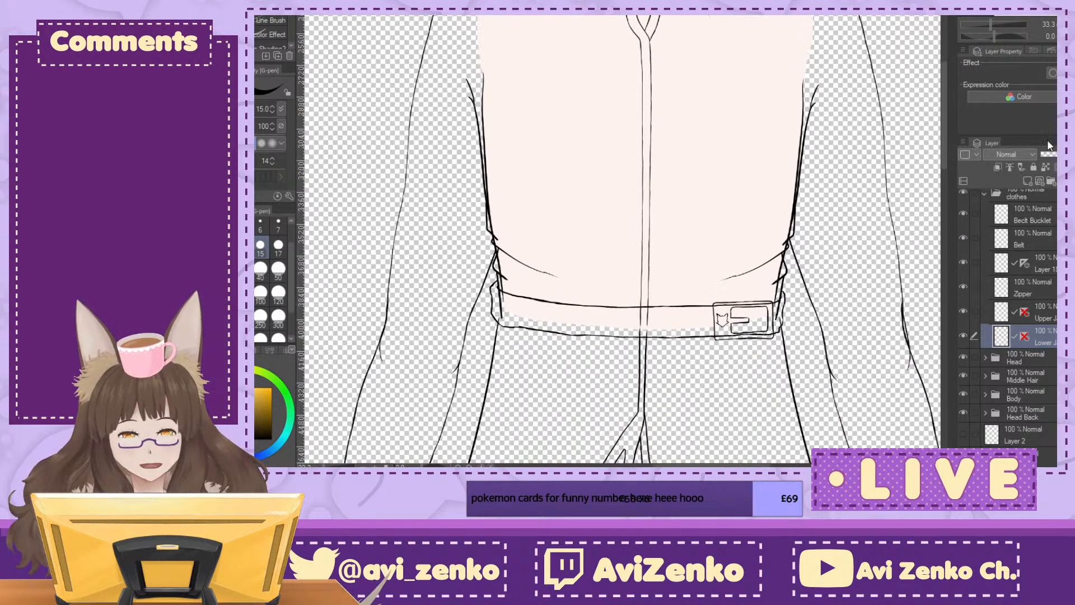
left_click(1044, 312)
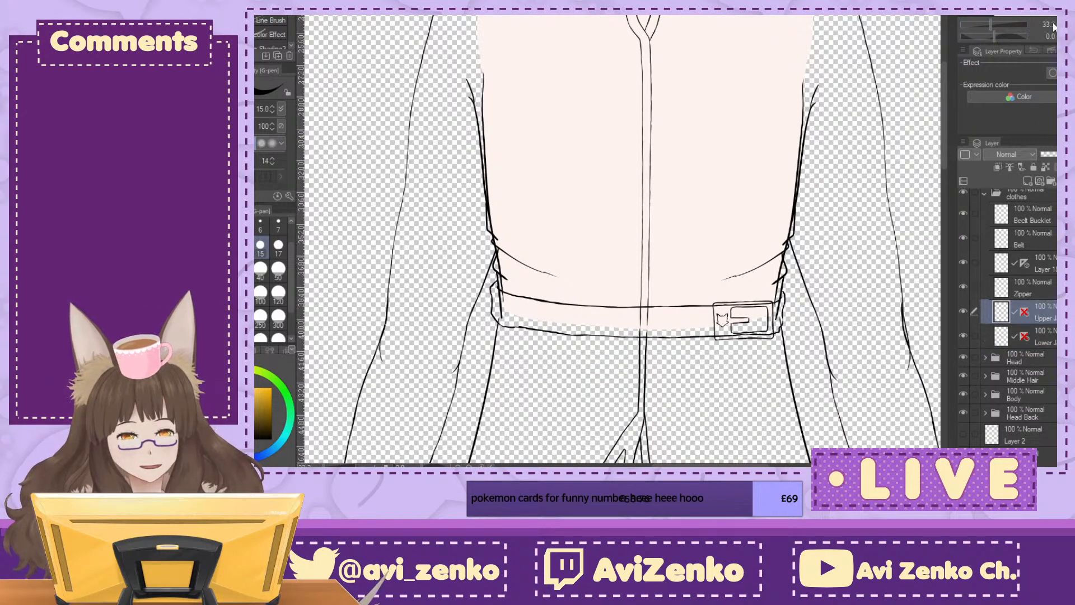
left_click(1046, 336)
left_click_drag(590, 297, 617, 178)
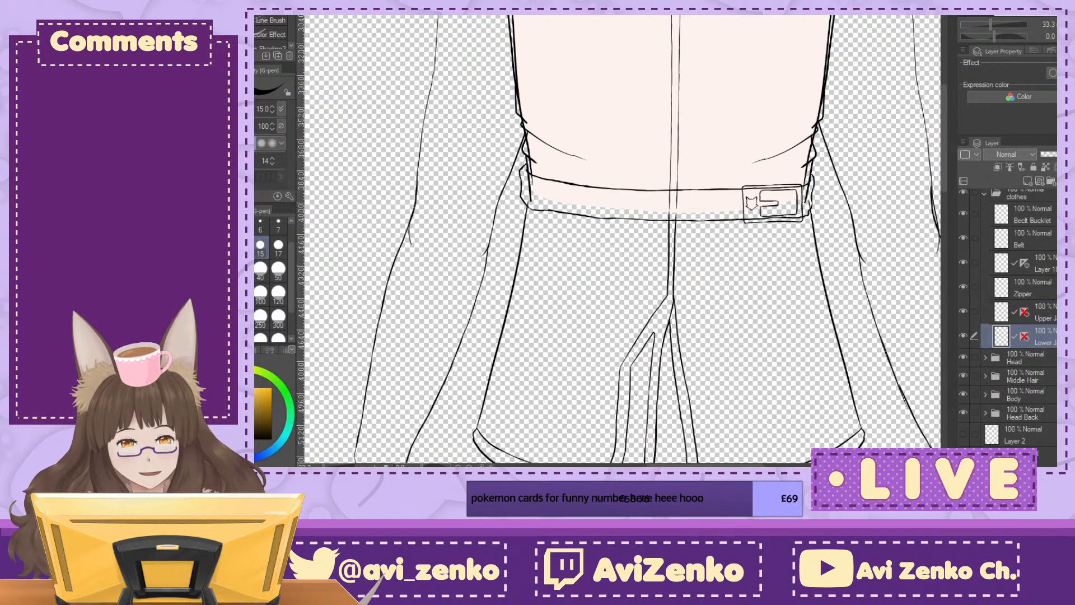
scroll(617, 178, "up", 1)
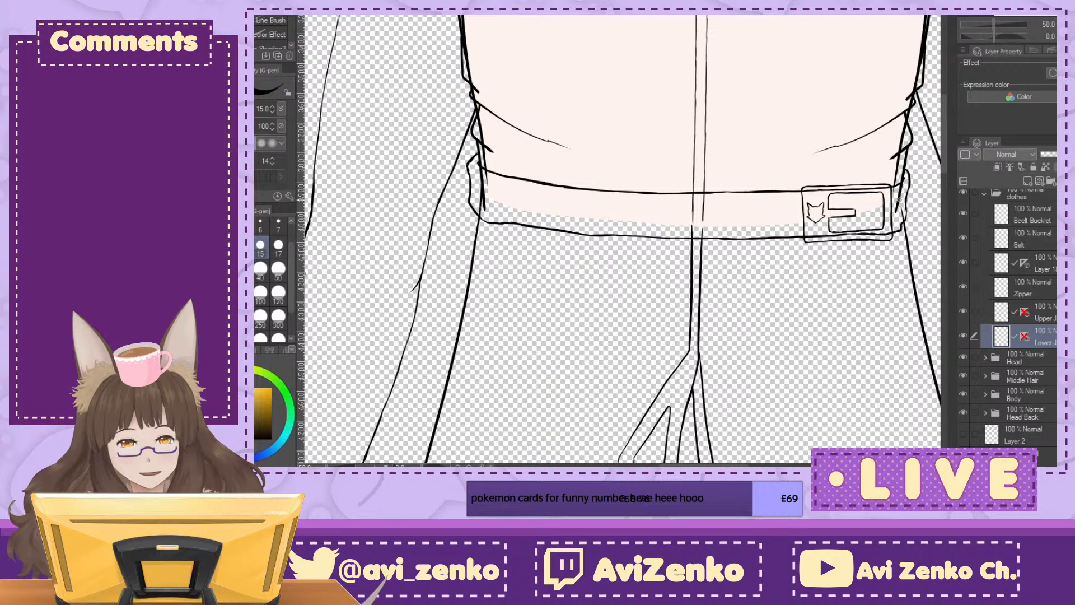
Step: Examine how the jacket's collar, zipper and front opening sit over the neck, shoulders and chest
left_click_drag(643, 50, 615, 453)
left_click_drag(610, 168, 679, 120)
scroll(622, 239, "up", 5)
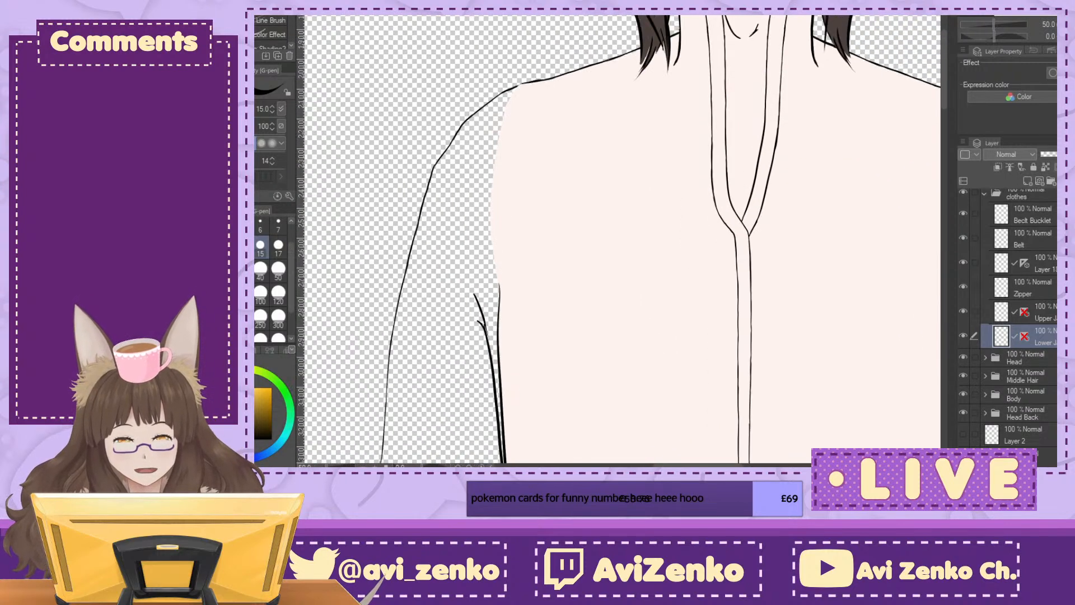
left_click_drag(649, 224, 578, 267)
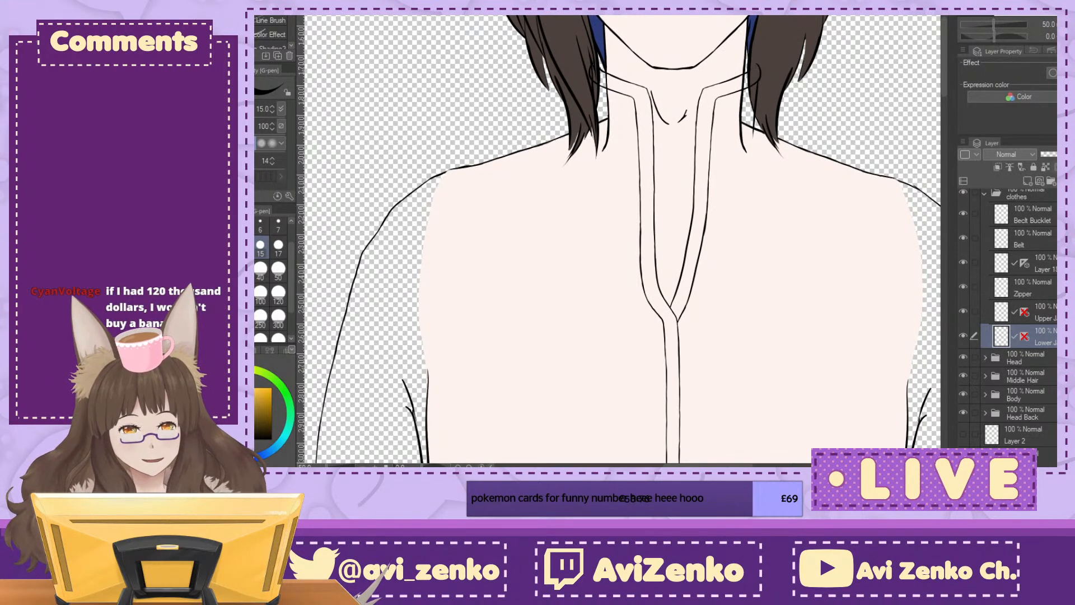
left_click_drag(629, 163, 616, 336)
scroll(1008, 322, "up", 2)
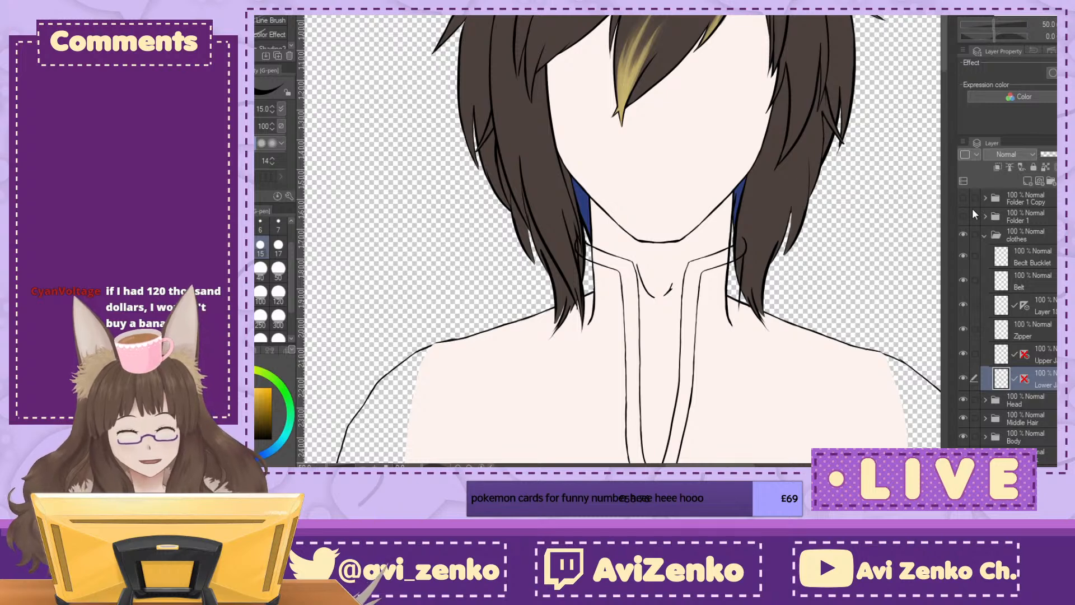
left_click(1055, 25)
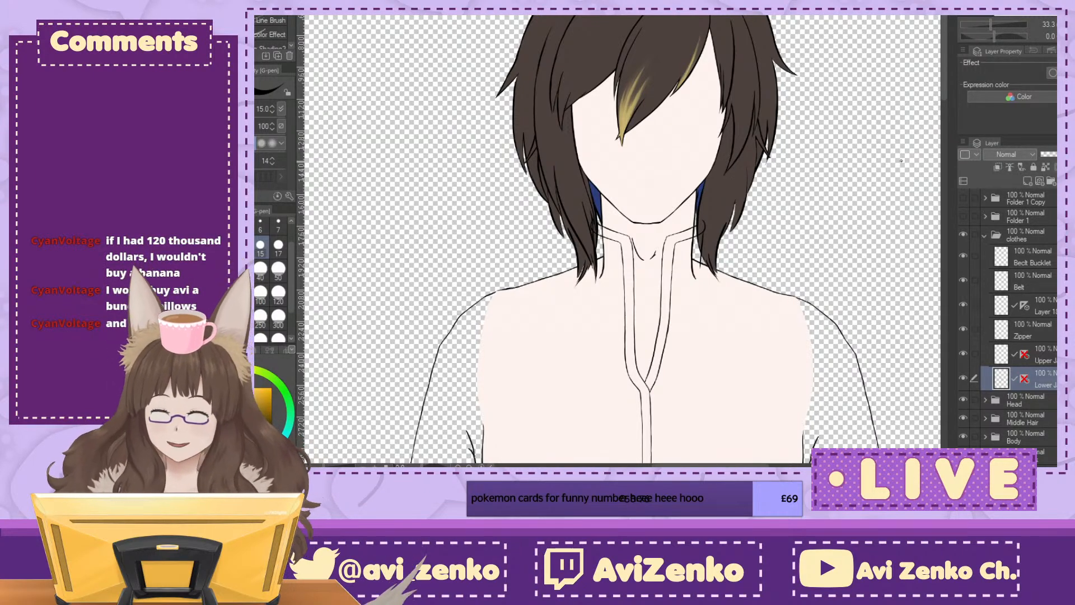
left_click_drag(672, 403, 602, 94)
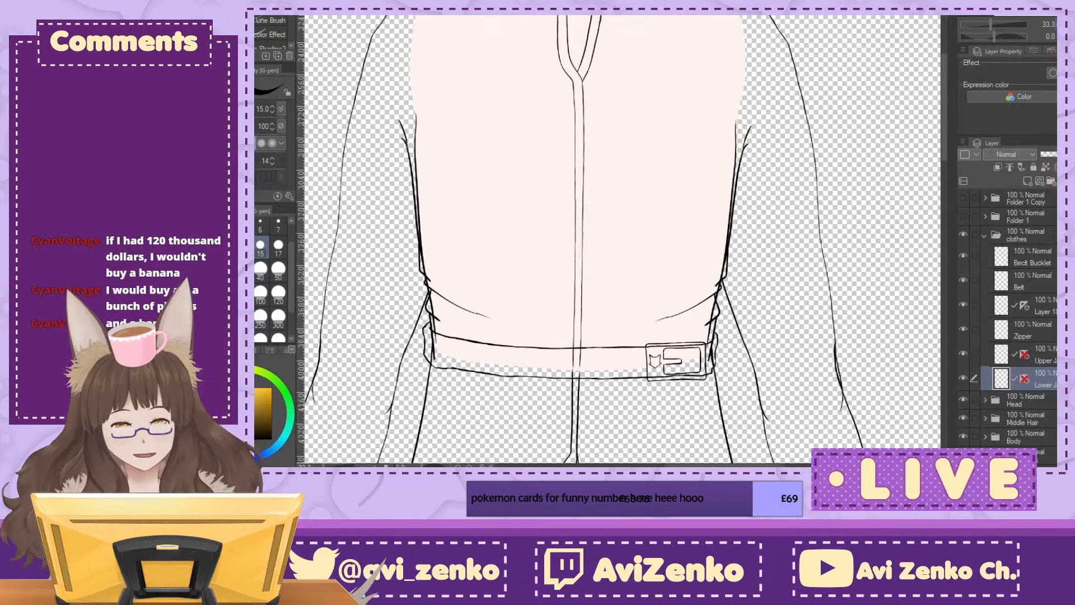
Step: Examine the whole figure's proportions, comparing the jacket's waist, belt and lower flaps with the arms and torso
key("ctrl+minus")
key("ctrl+minus")
key("ctrl+minus")
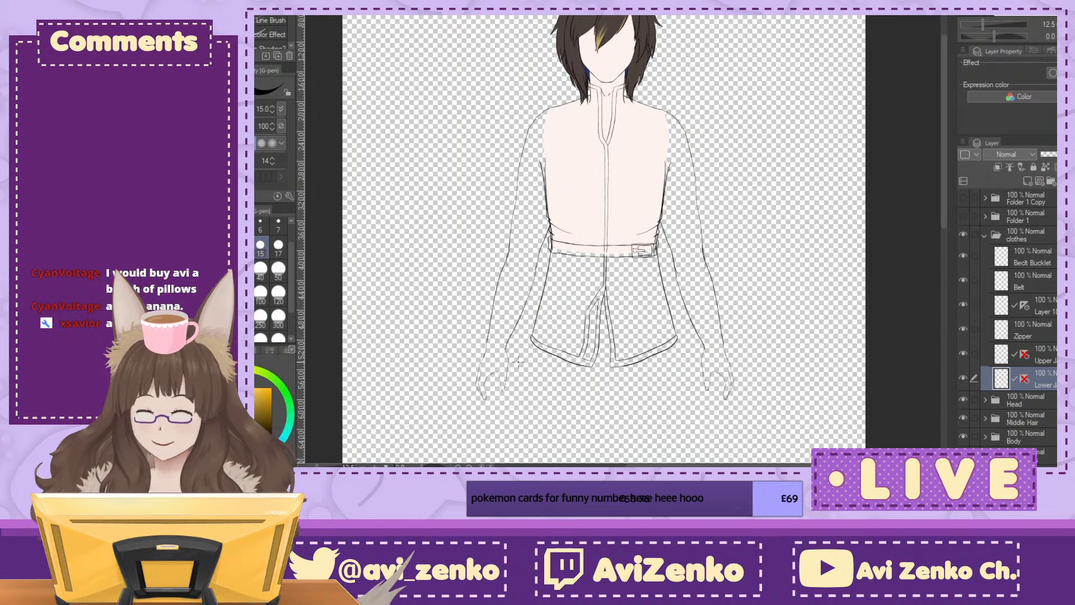
left_click_drag(518, 361, 529, 351)
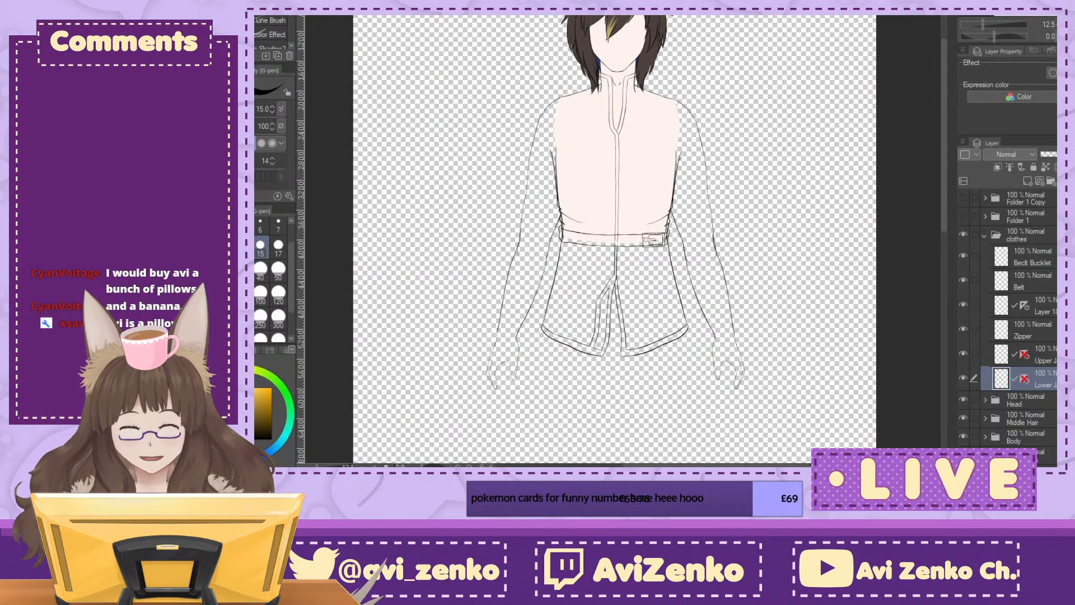
scroll(622, 185, "up", 3)
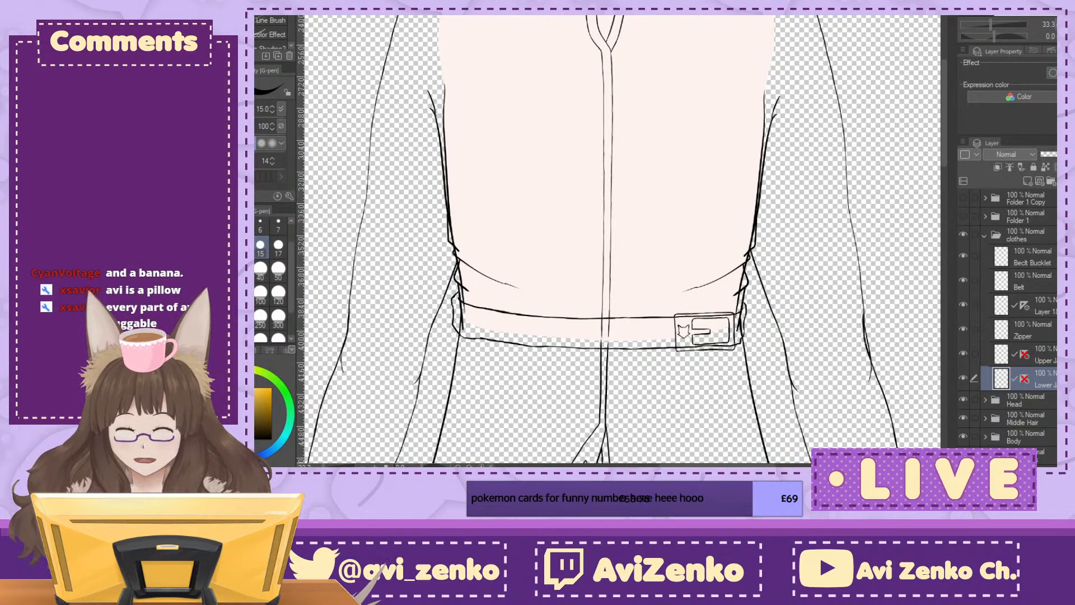
left_click_drag(569, 392, 570, 243)
left_click_drag(570, 373, 597, 271)
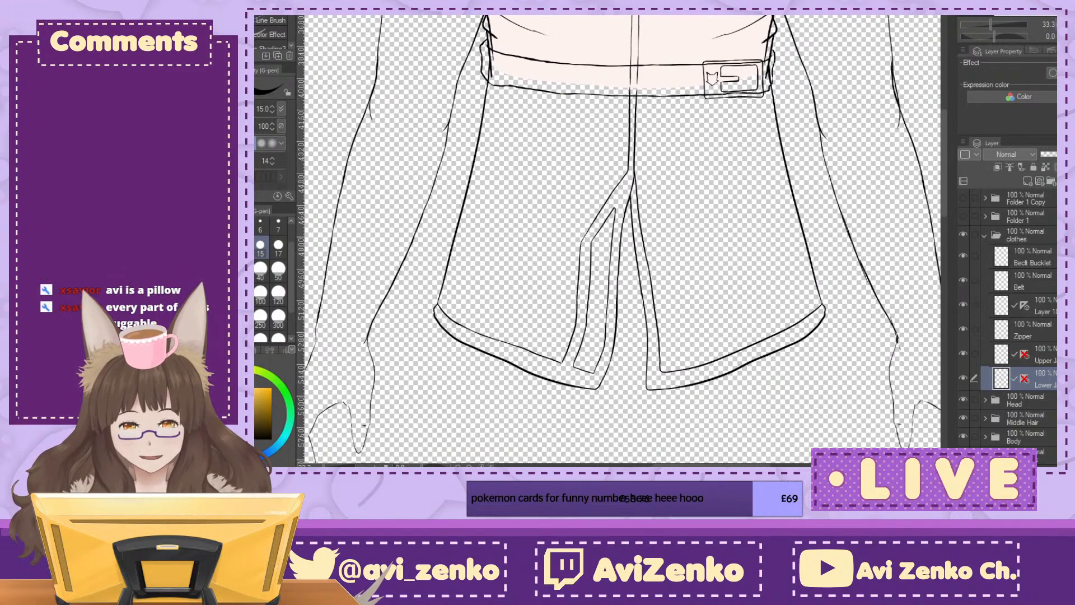
key("ctrl+minus")
key("ctrl+minus")
key("ctrl+minus")
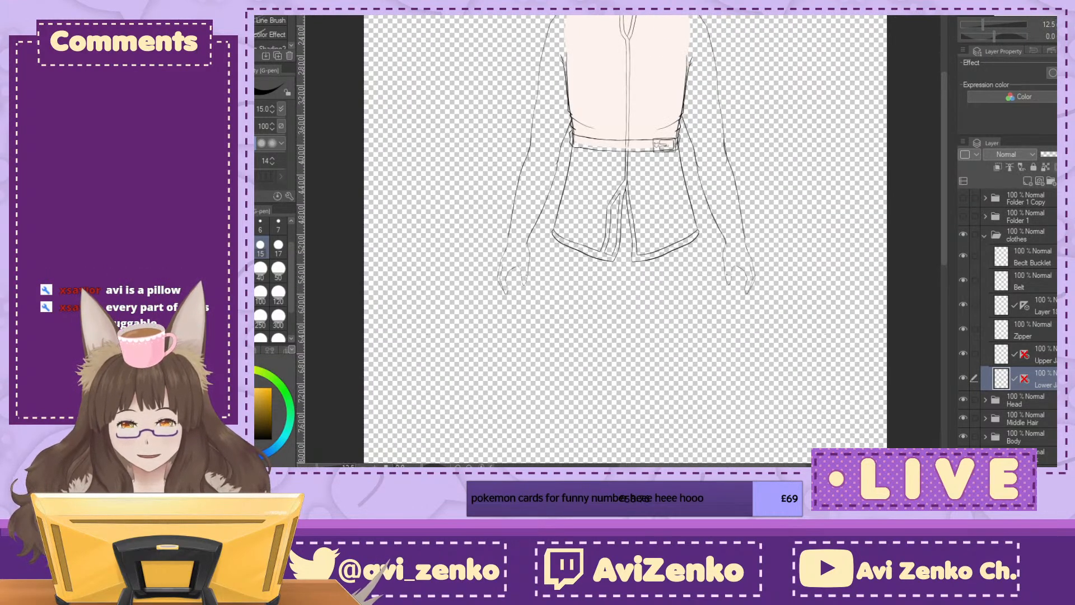
left_click_drag(626, 224, 626, 275)
key("ctrl+plus")
key("ctrl+plus")
left_click_drag(700, 364, 518, 134)
key("ctrl+minus")
key("ctrl+minus")
left_click_drag(535, 174, 603, 261)
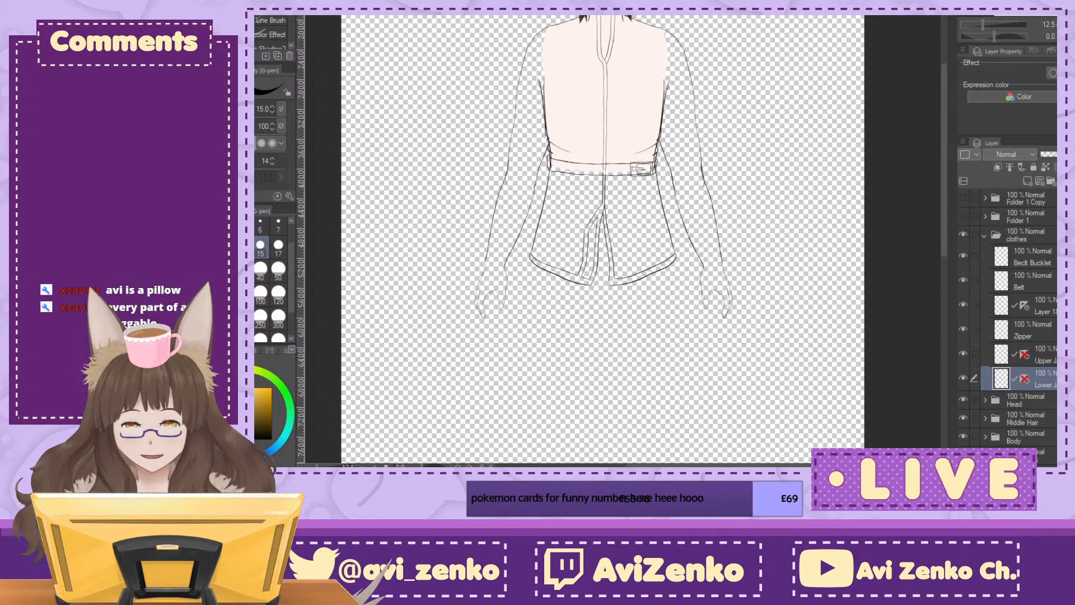
Step: Select the clothes folder and collapse it, leaving the Body folder collapsed as well
left_click(995, 237)
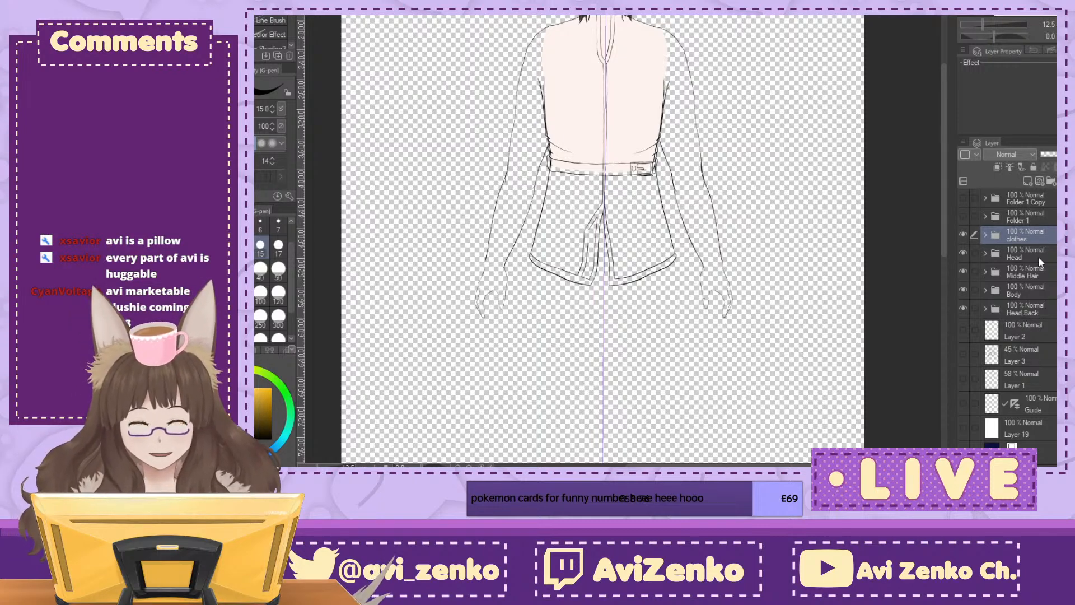
left_click(984, 234)
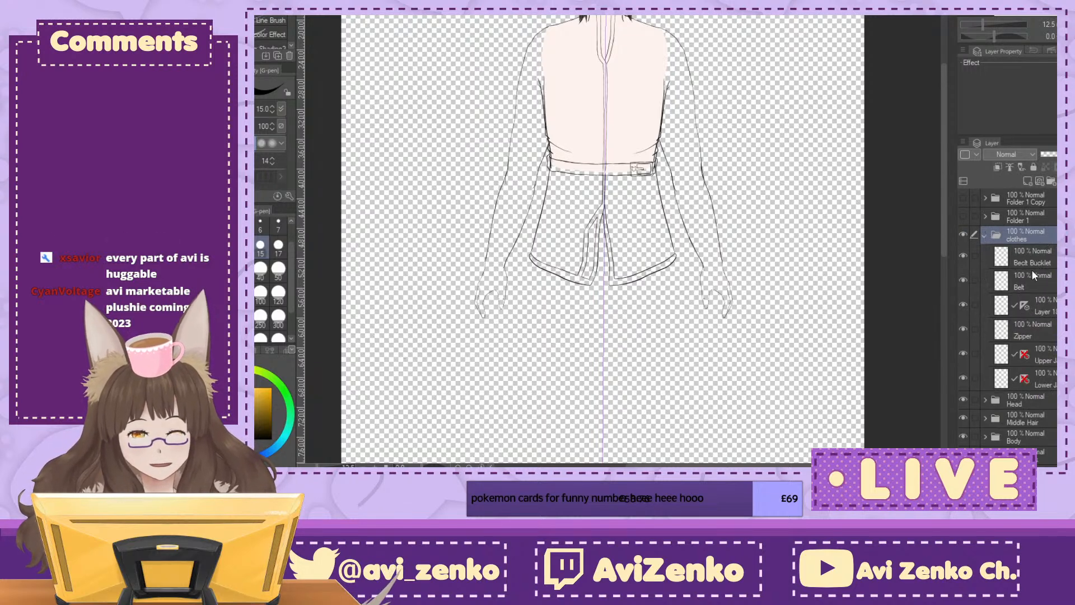
left_click(984, 237)
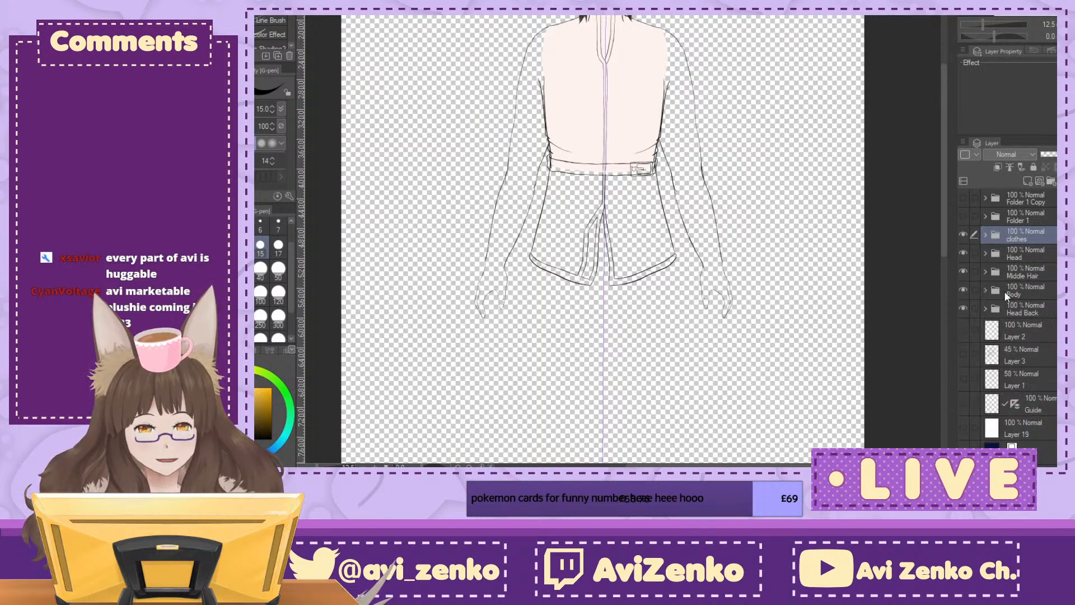
left_click(985, 291)
left_click(986, 289)
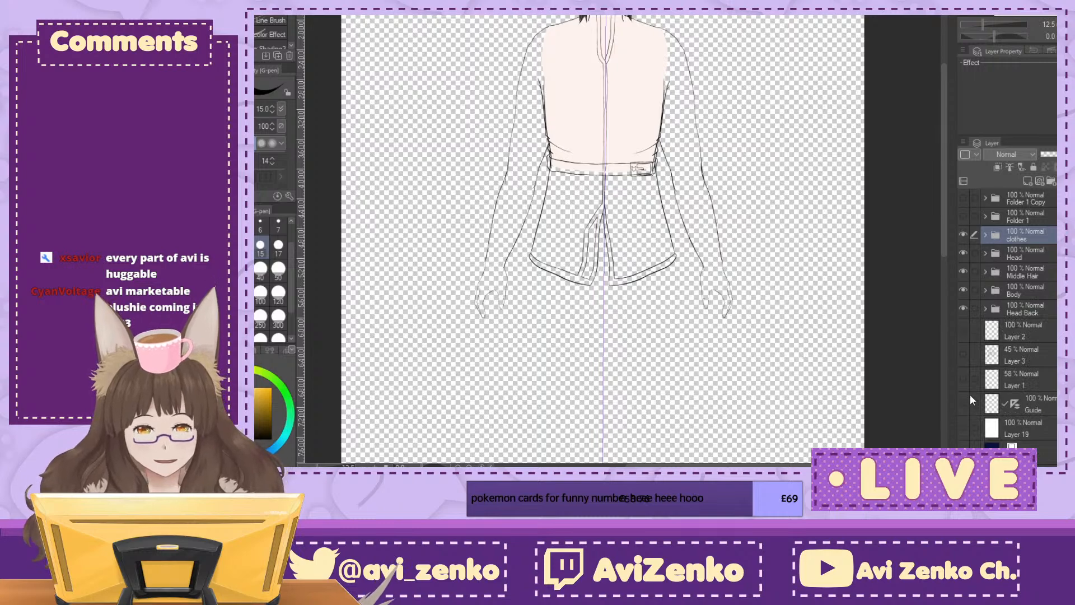
Step: Show the body sketch on Layer 1 and check its leg lines beneath the jacket flaps
left_click(963, 378)
mouse_move(643, 347)
left_mouse_down()
mouse_move(648, 151)
mouse_move(633, 227)
mouse_move(644, 267)
mouse_move(630, 239)
mouse_move(628, 170)
mouse_move(642, 333)
mouse_move(641, 279)
left_mouse_up()
key("ctrl+minus")
key("ctrl+plus")
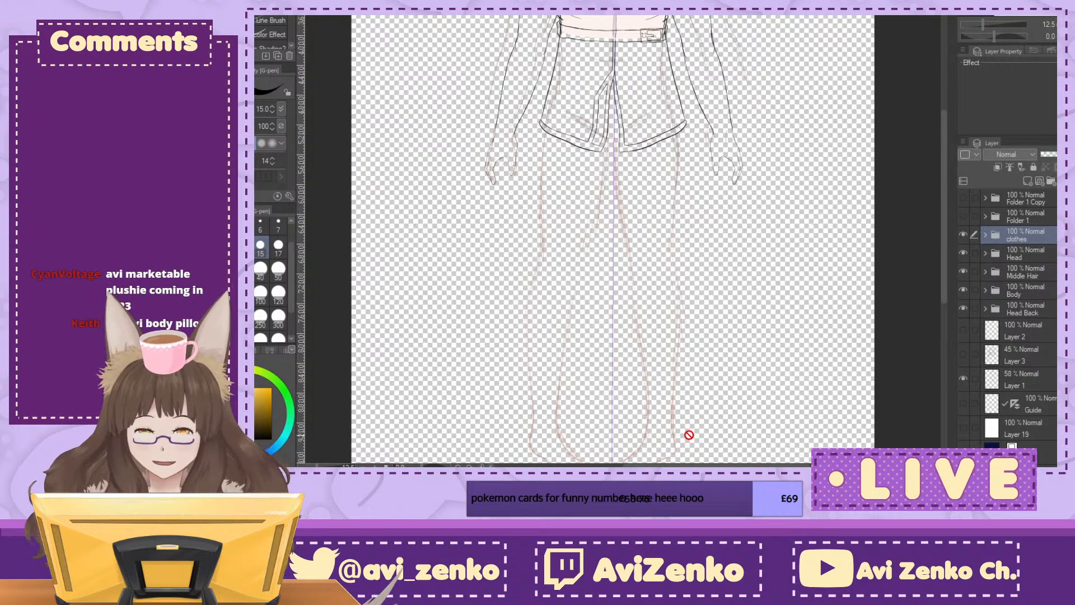
scroll(694, 401, "up", 3)
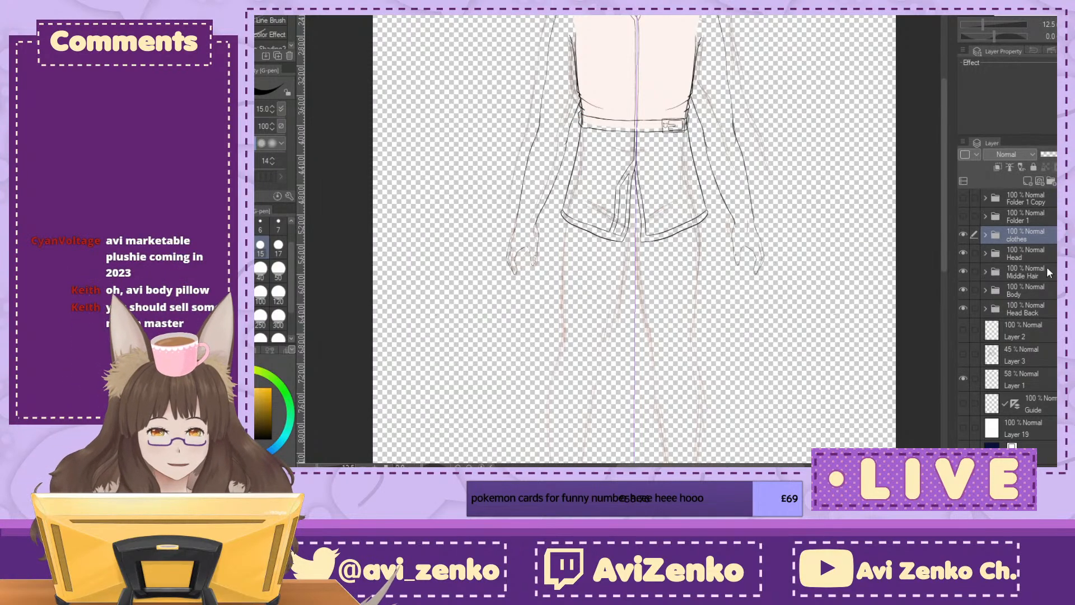
Step: Expand the Body folder and make Layer 17 the active layer
left_click(985, 289)
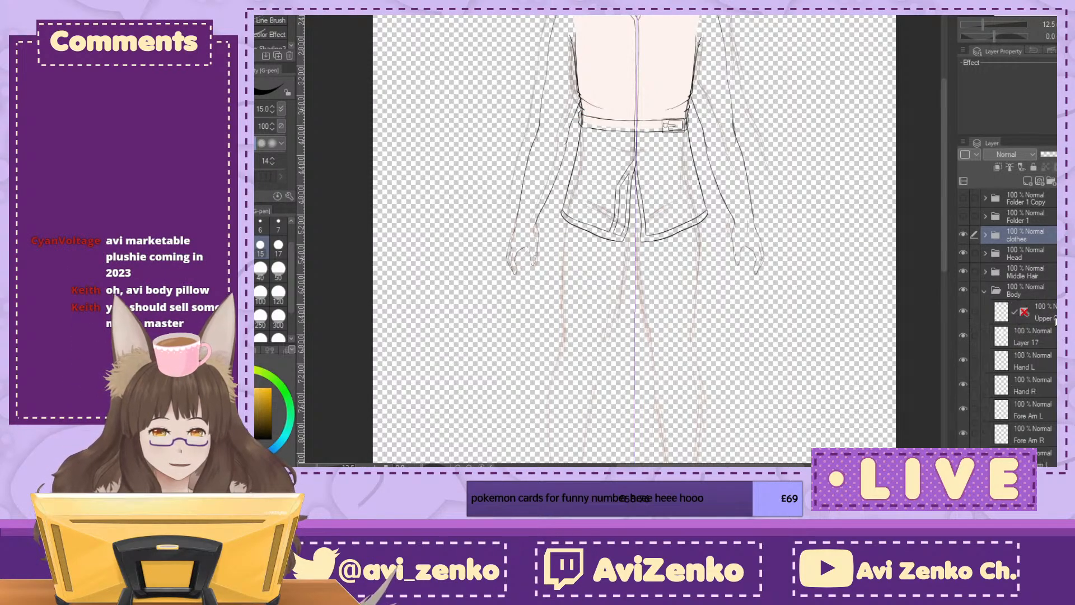
scroll(1054, 320, "down", 3)
left_click(1031, 265)
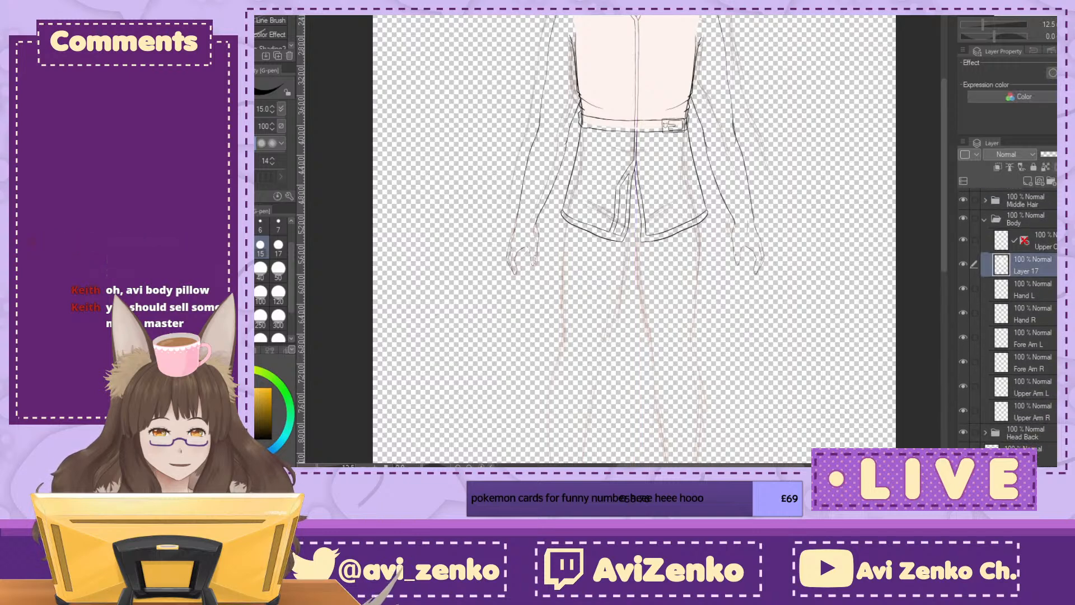
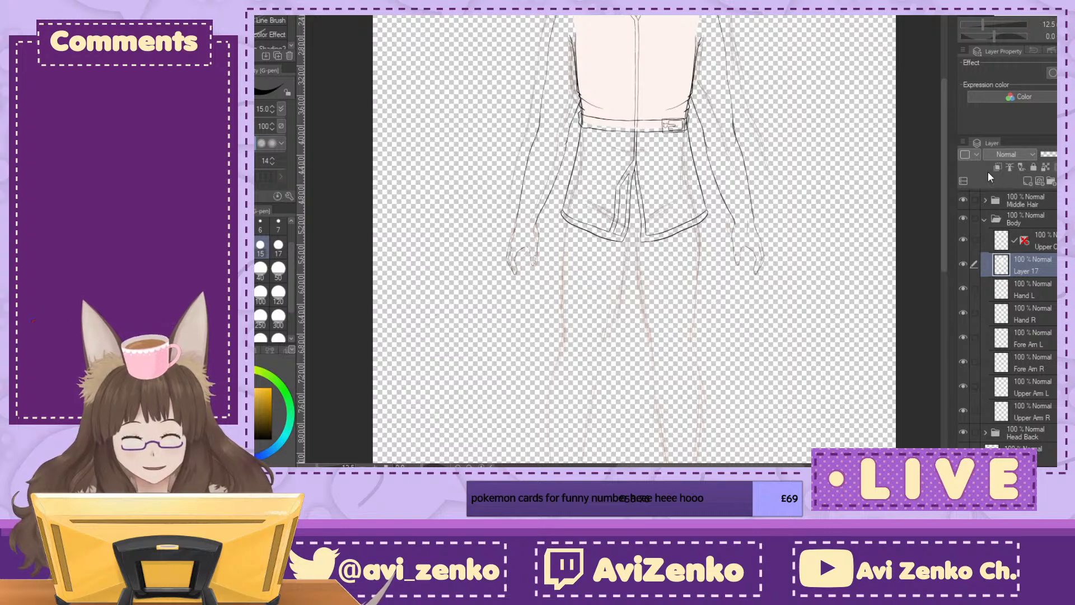
Step: Add a new raster layer at the top of the Body folder
mouse_move(633, 313)
left_mouse_down()
mouse_move(609, 175)
mouse_move(617, 245)
mouse_move(589, 281)
left_mouse_up()
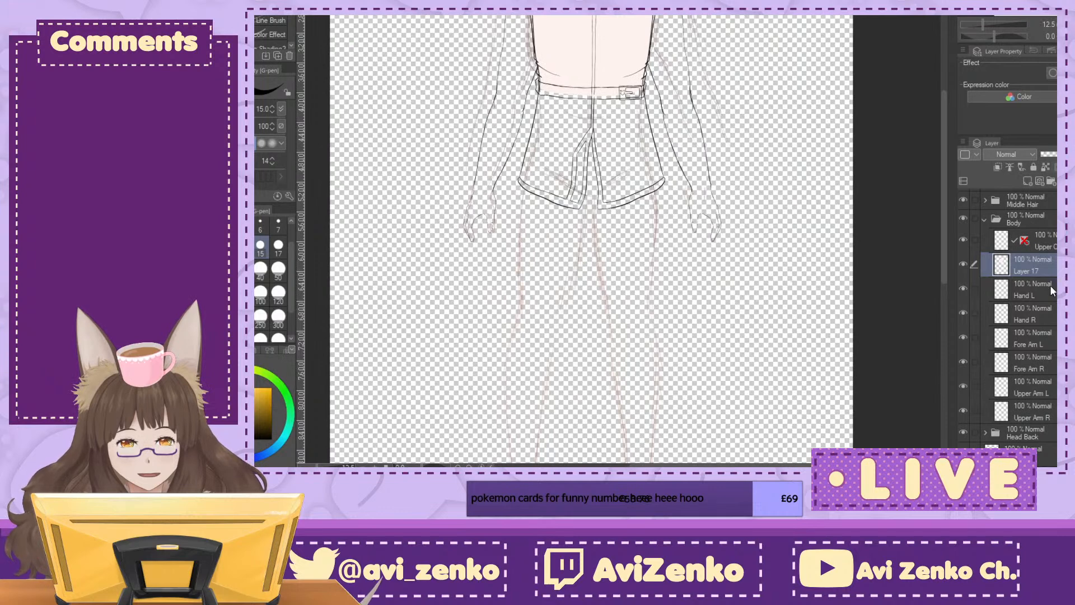
left_click(962, 263)
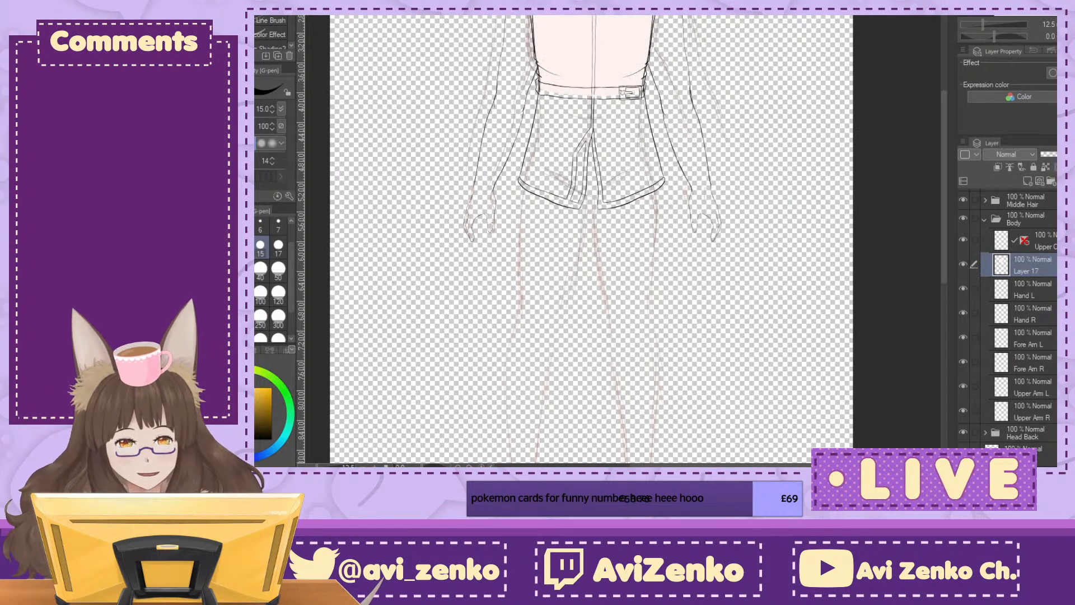
left_click(1043, 241)
left_click(1028, 180)
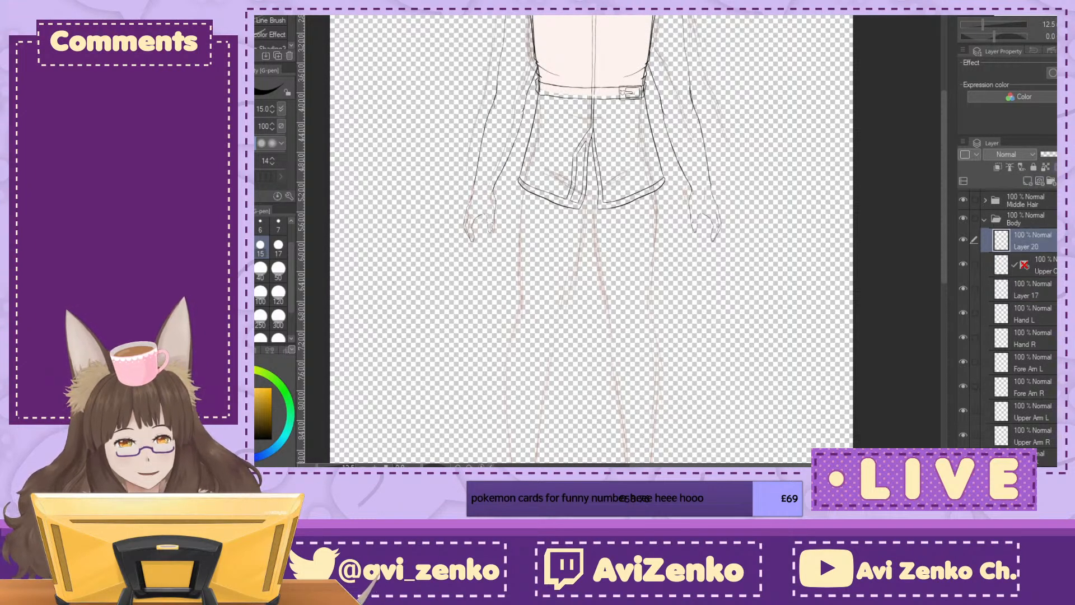
key("ctrl+plus")
key("ctrl+plus")
key("ctrl+plus")
left_click_drag(512, 140, 265, 383)
key("ctrl+minus")
left_click_drag(448, 240, 687, 252)
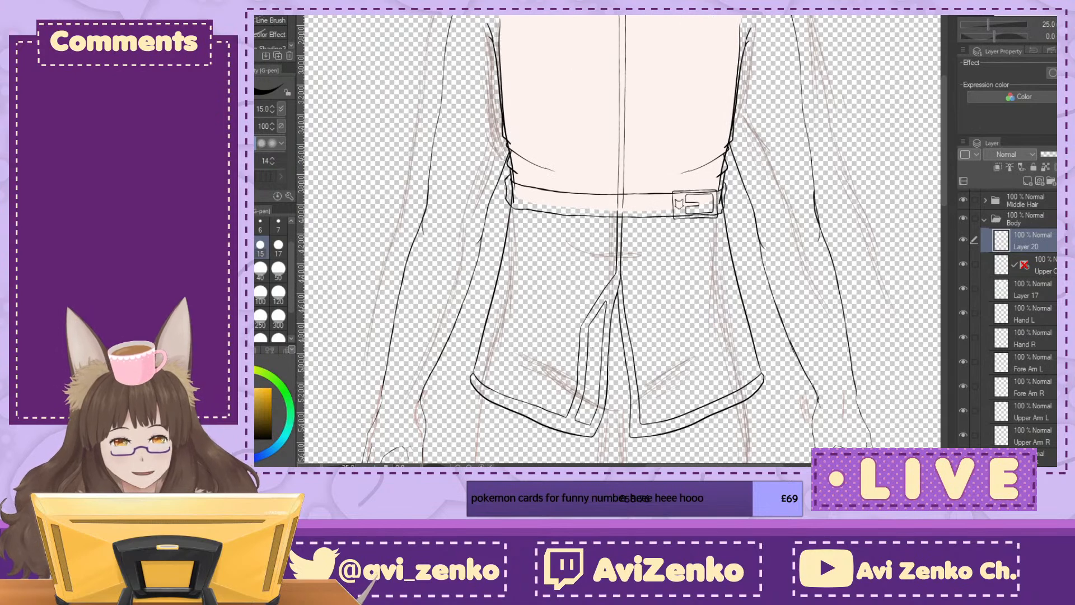
Step: On the rough sketch's Layer 1, lasso-select both legs from inside the shorts down to the feet
scroll(1007, 325, "down", 5)
left_click(1053, 399)
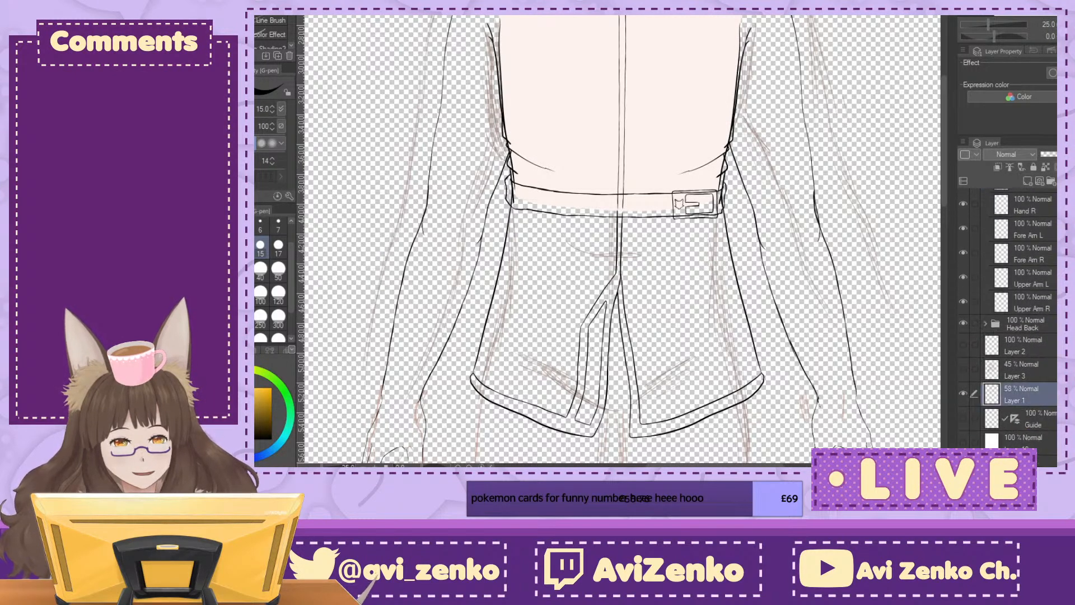
key("ctrl+minus")
key("ctrl+minus")
key("ctrl+minus")
key("ctrl+minus")
key("m")
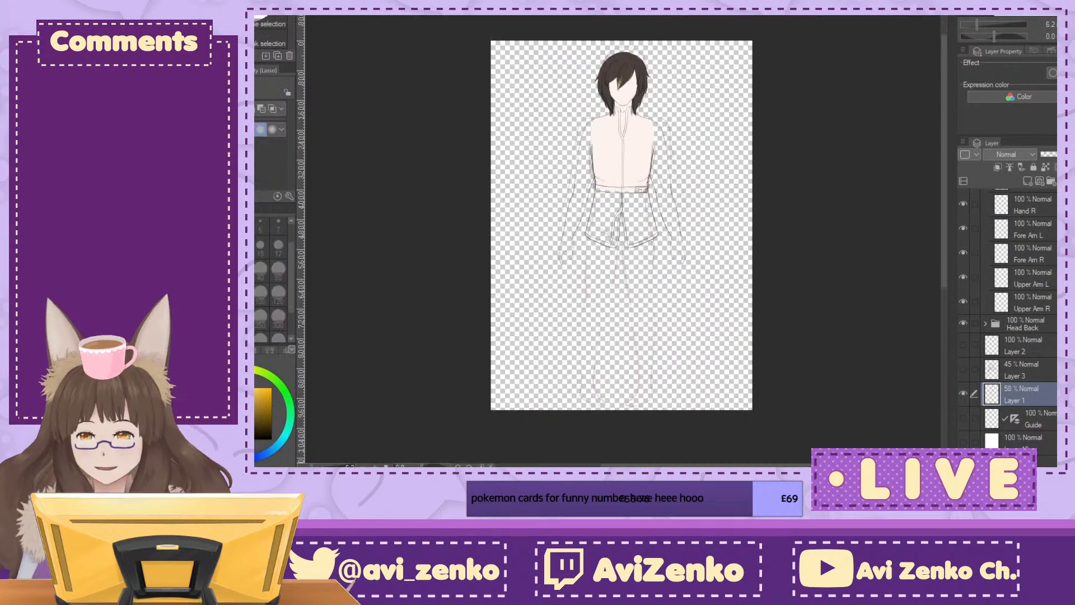
key("ctrl+plus")
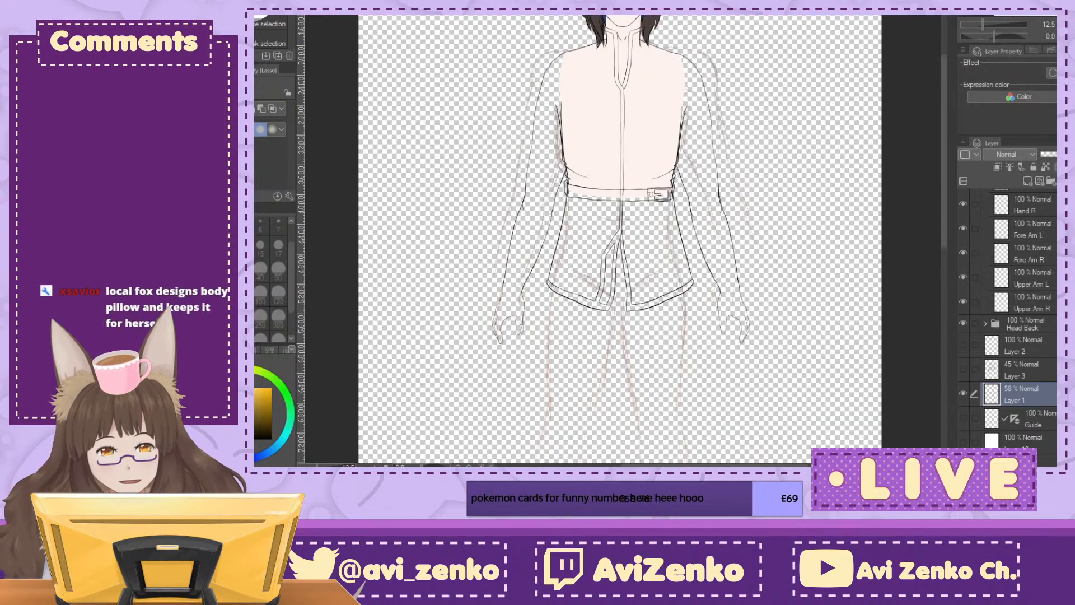
scroll(750, 202, "down", 3)
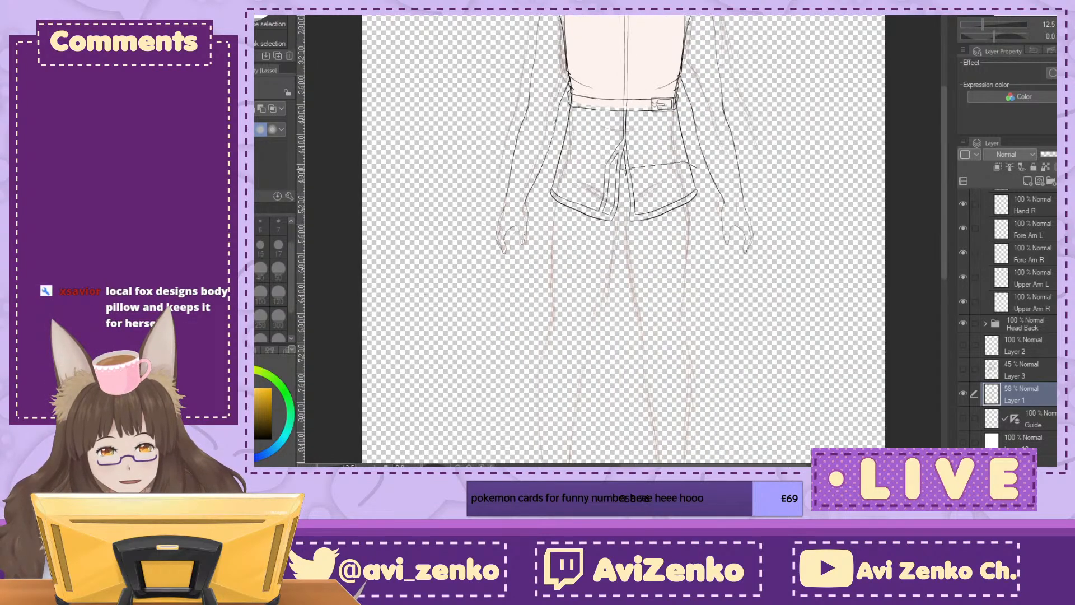
mouse_move(558, 167)
left_mouse_down()
mouse_move(493, 463)
mouse_move(510, 442)
mouse_move(731, 347)
mouse_move(710, 22)
left_mouse_up()
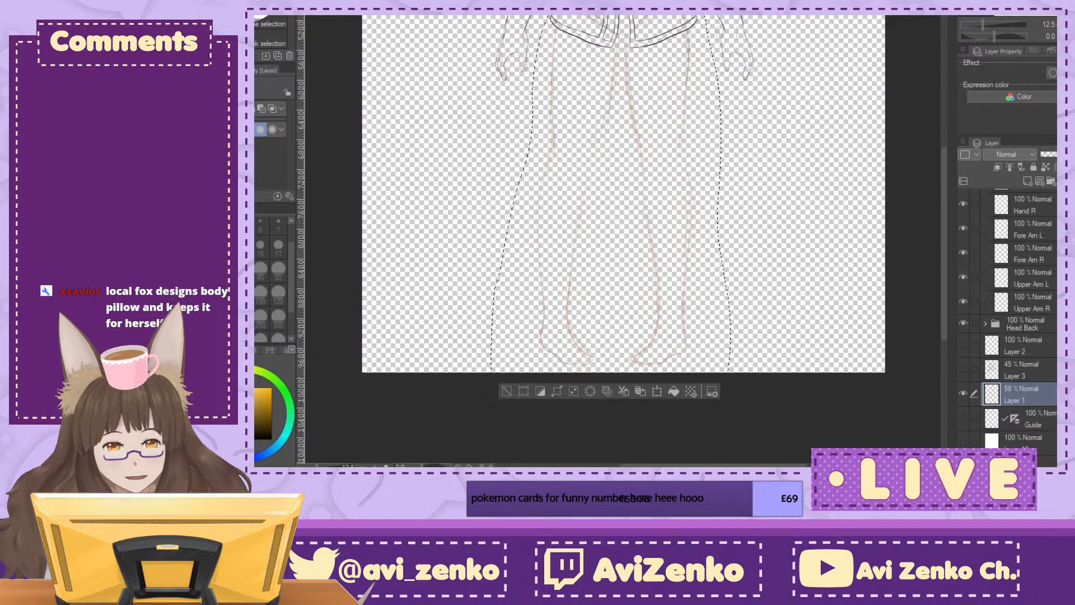
Step: Transform the selected legs, moving them slightly up the canvas, and clear the selection
scroll(623, 241, "up", 4)
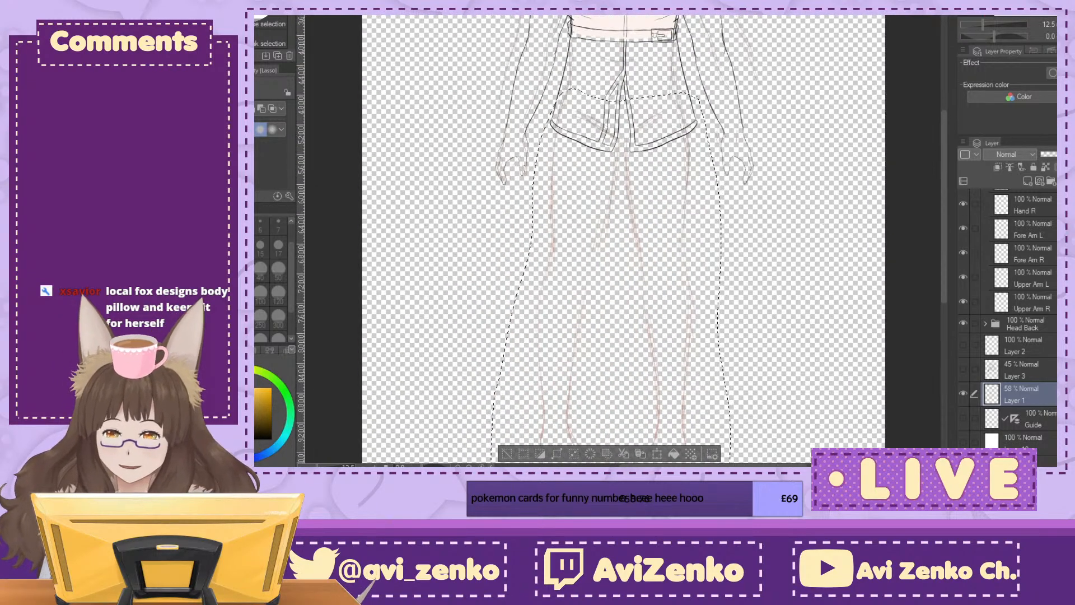
key("ctrl+t")
mouse_move(670, 220)
left_mouse_down()
mouse_move(680, 209)
mouse_move(668, 284)
left_mouse_up()
left_click_drag(701, 227, 691, 286)
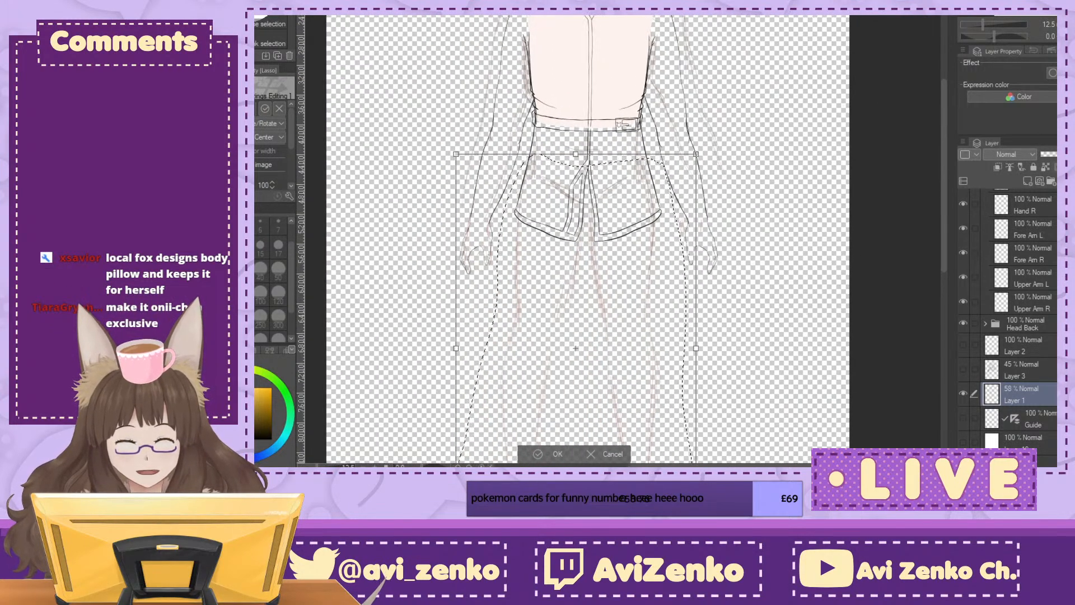
key("ctrl+minus")
left_click_drag(634, 263, 643, 261)
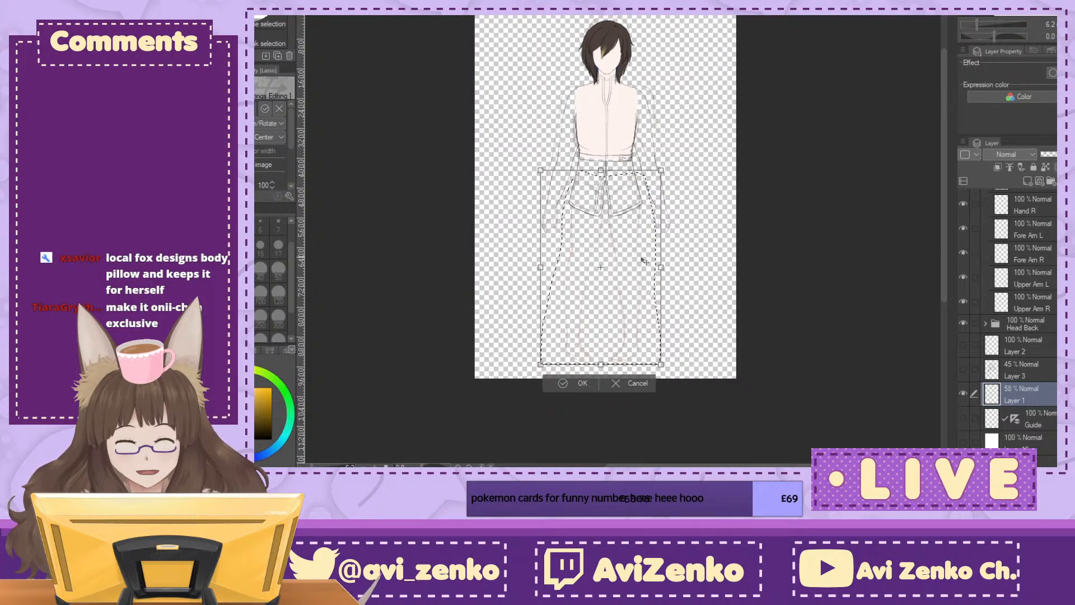
left_click(573, 381)
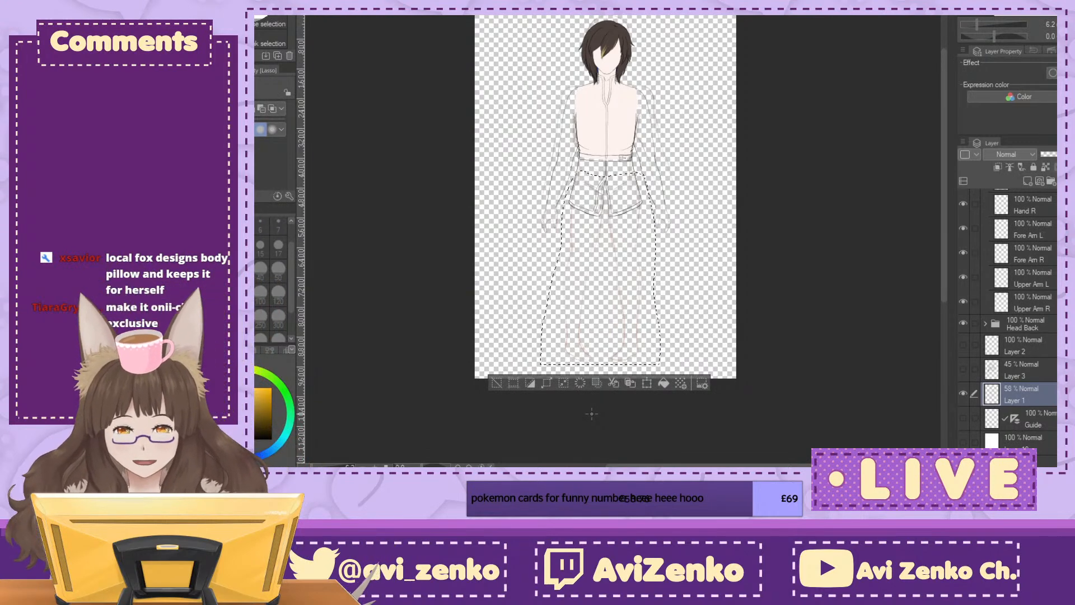
key("ctrl+d")
Step: Lasso the sketch's lower legs and feet, scale them to 103, and clear the selection
key("ctrl+plus")
mouse_move(520, 264)
left_mouse_down()
mouse_move(498, 218)
mouse_move(503, 199)
mouse_move(596, 212)
mouse_move(669, 386)
mouse_move(468, 294)
mouse_move(494, 197)
left_mouse_up()
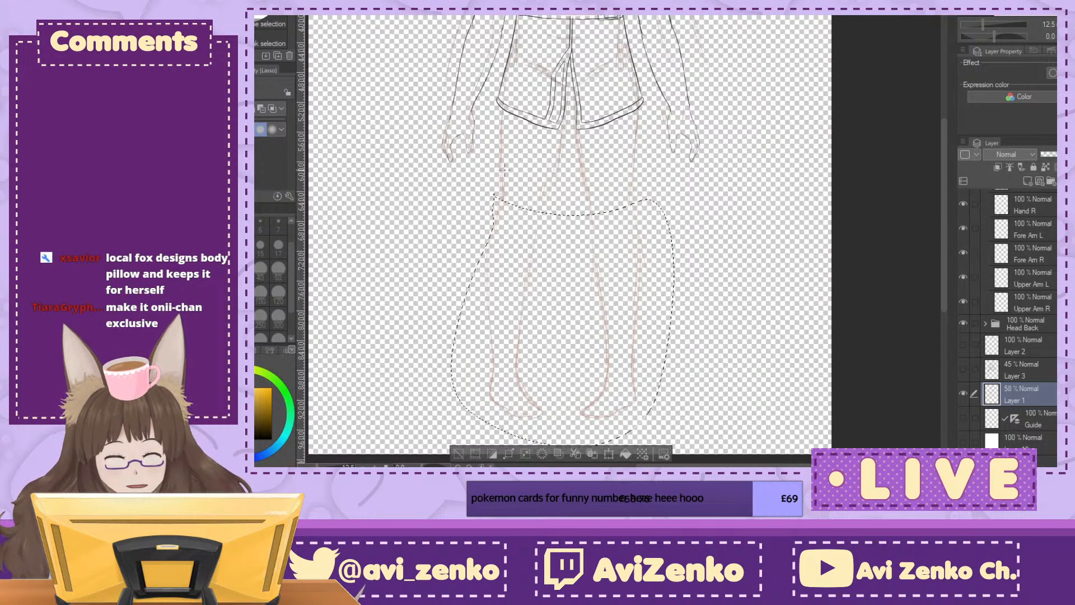
key("ctrl+d")
mouse_move(467, 301)
left_mouse_down()
mouse_move(568, 437)
mouse_move(465, 303)
left_mouse_up()
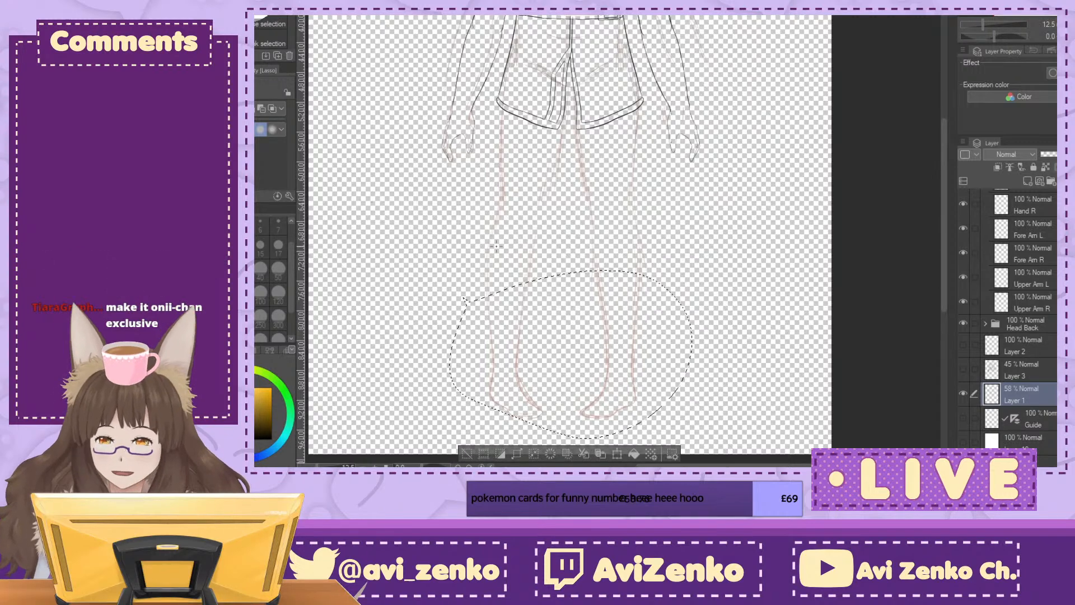
key("ctrl+t")
mouse_move(694, 437)
left_mouse_down()
mouse_move(702, 444)
mouse_move(680, 428)
left_mouse_up()
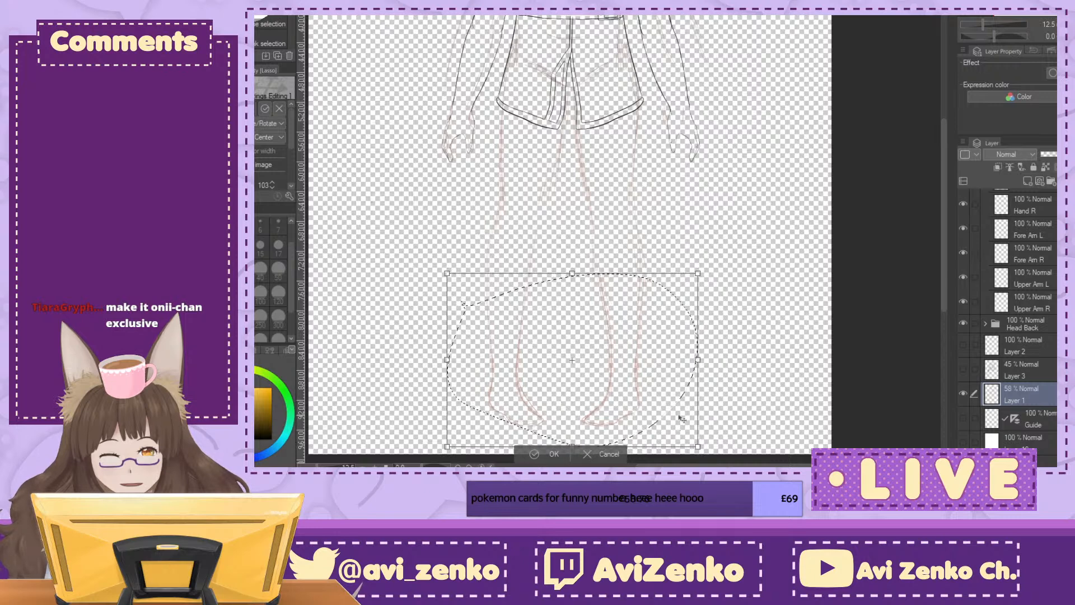
left_click(535, 455)
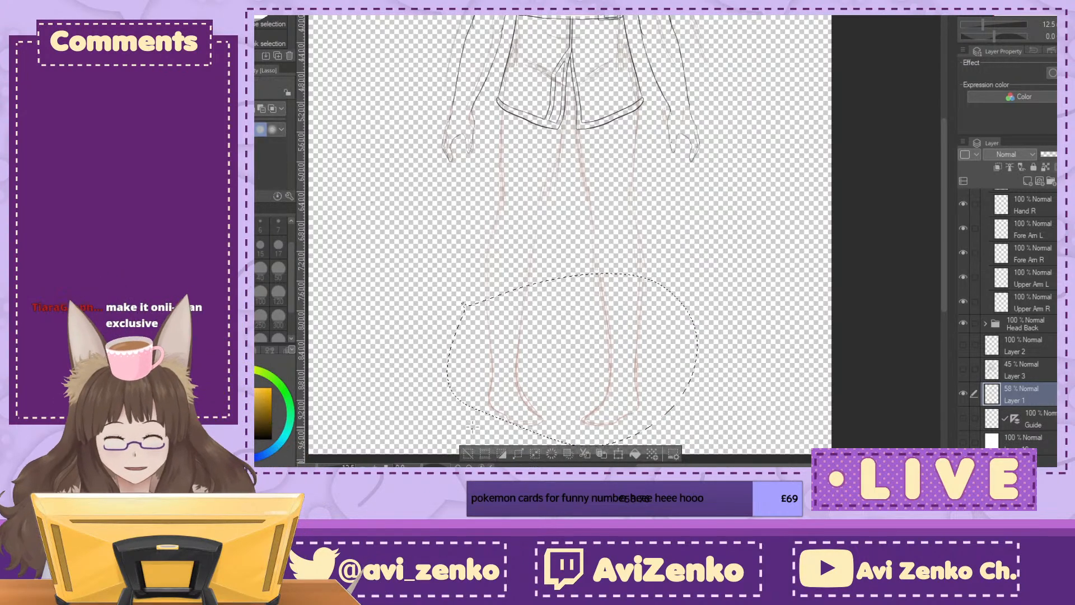
key("ctrl+d")
mouse_move(560, 235)
left_mouse_down()
mouse_move(517, 329)
mouse_move(537, 183)
mouse_move(570, 199)
mouse_move(569, 229)
left_mouse_up()
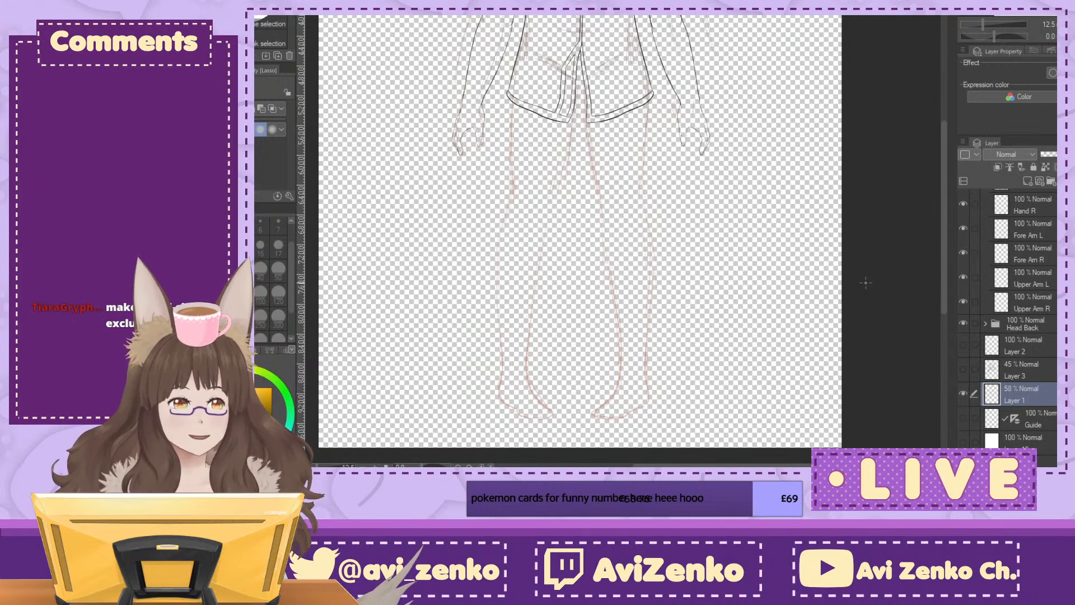
Step: On the empty top layer of the Body folder, ink the rounded top of the figure's left thigh with the G-pen at size 15
scroll(1013, 316, "up", 3)
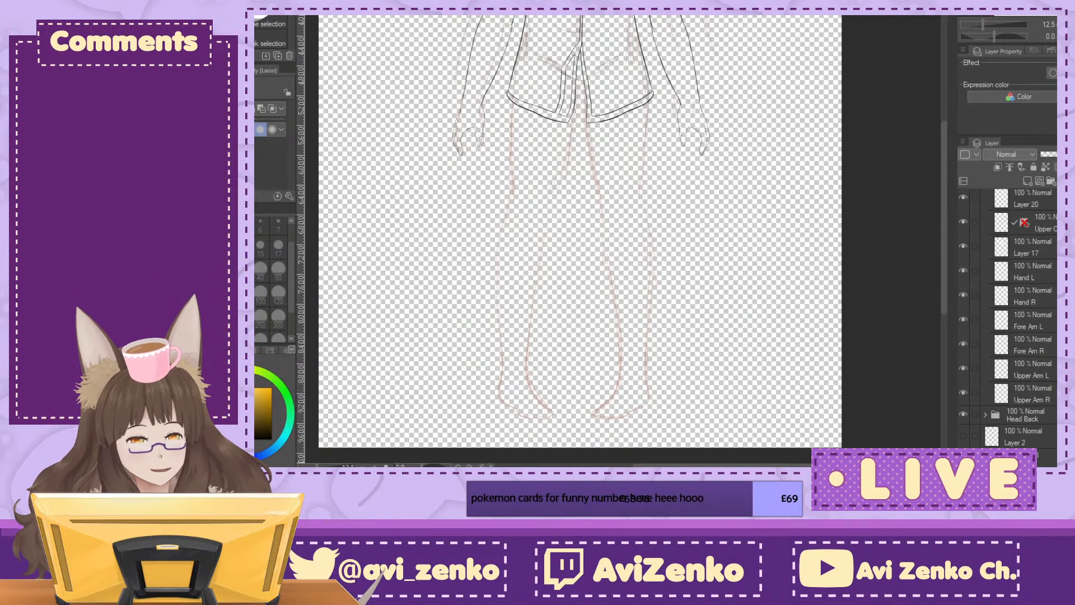
scroll(1013, 317, "up", 2)
left_click(1025, 235)
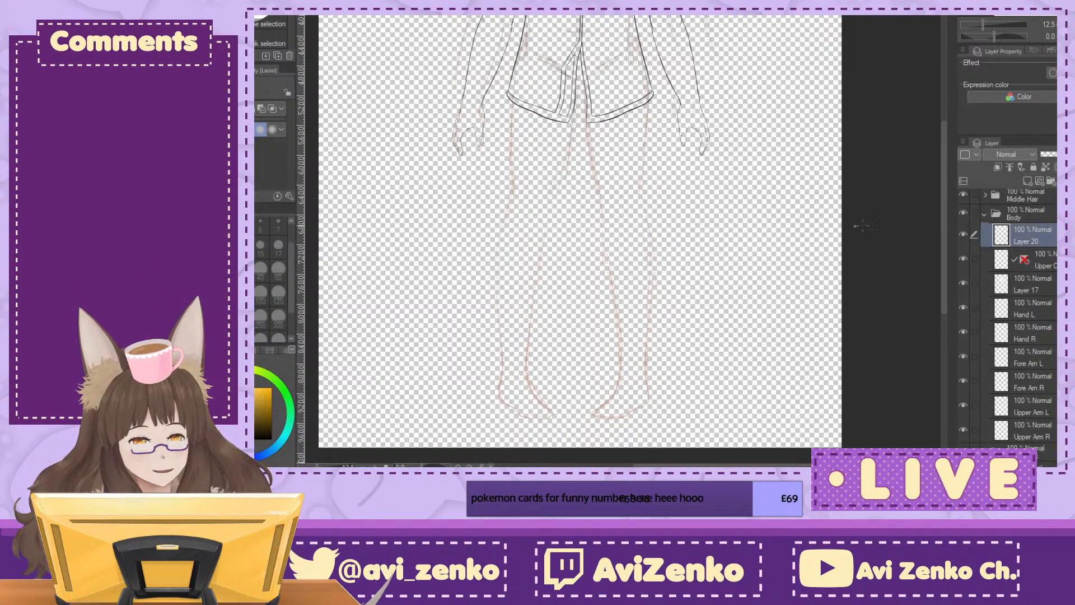
key("p")
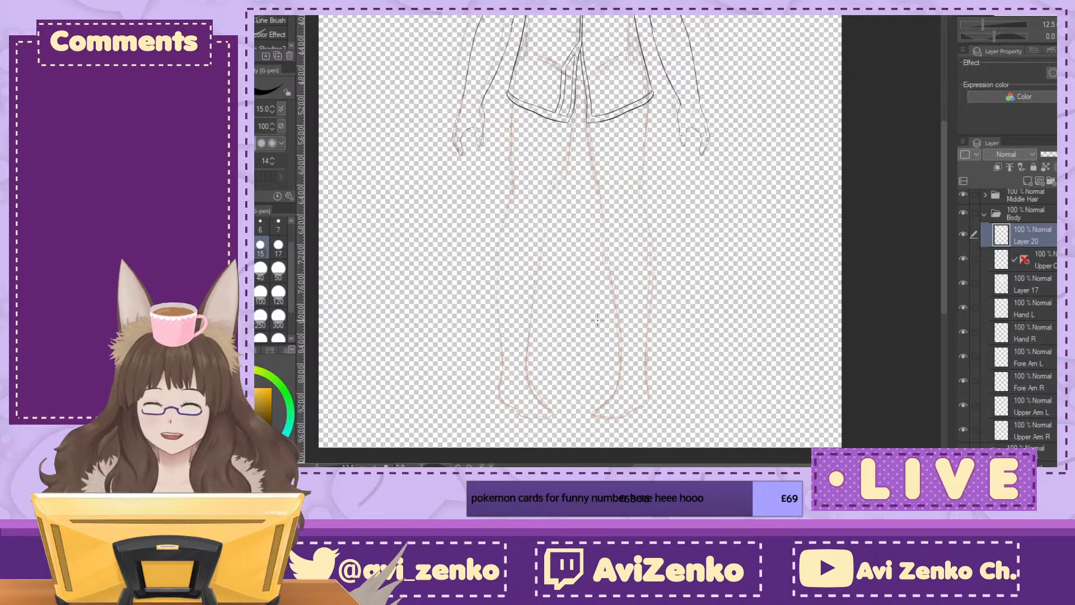
left_click_drag(598, 313, 606, 378)
key("ctrl+plus")
key("ctrl+plus")
key("ctrl+plus")
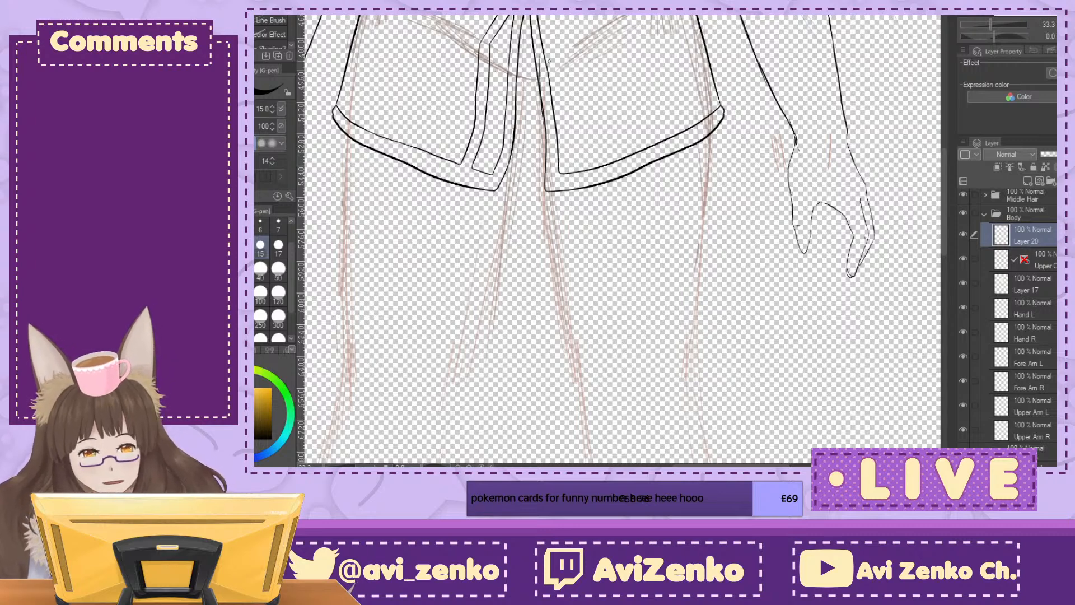
mouse_move(539, 76)
left_mouse_down()
mouse_move(551, 40)
mouse_move(580, 15)
left_mouse_up()
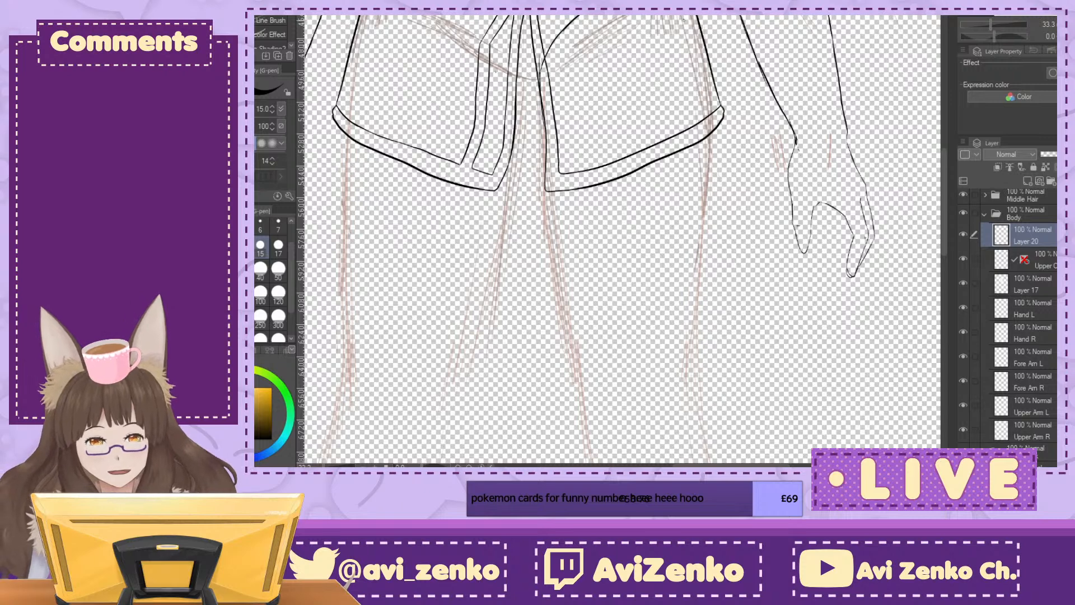
left_click_drag(689, 25, 703, 103)
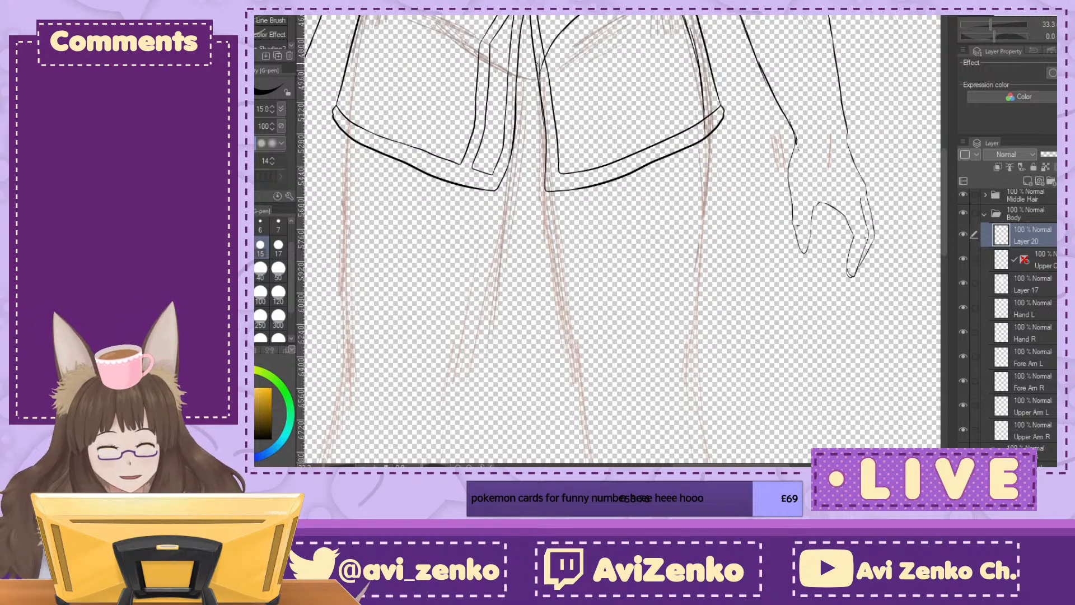
Step: Ink the inner and outer contours of the figure's left thigh down towards the knee, following the sketch
left_click_drag(539, 94, 572, 324)
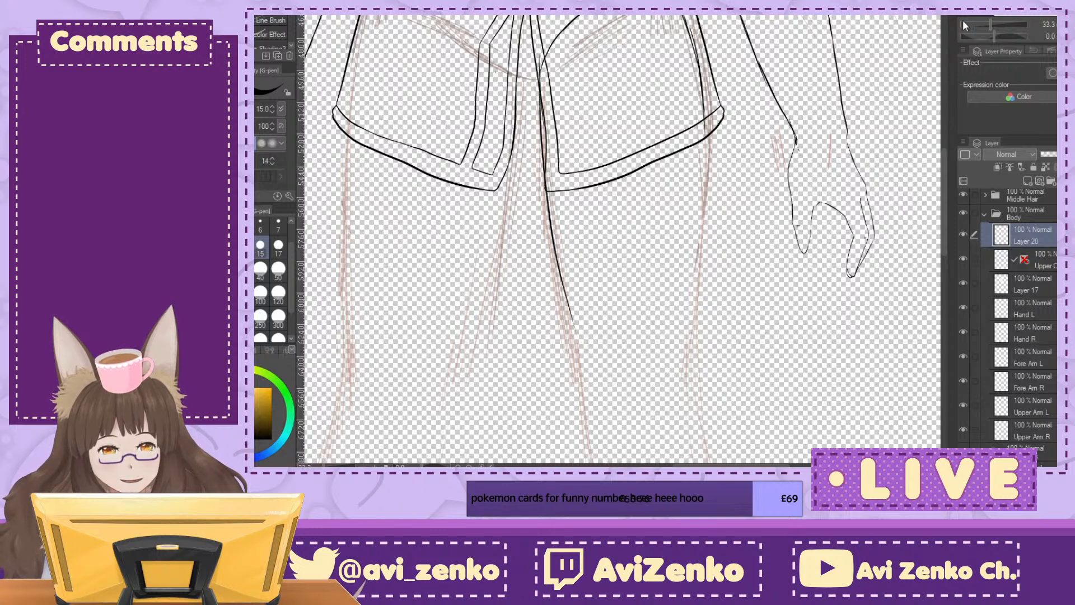
left_click_drag(731, 114, 692, 182)
mouse_move(666, 135)
left_mouse_down()
mouse_move(655, 411)
mouse_move(666, 151)
mouse_move(665, 256)
left_mouse_up()
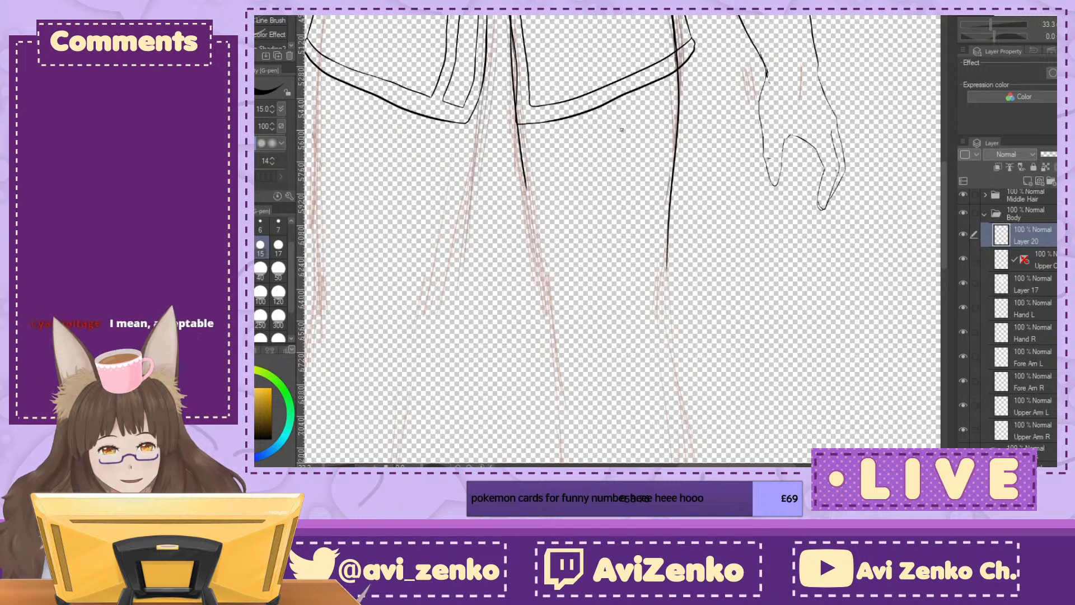
key("ctrl+plus")
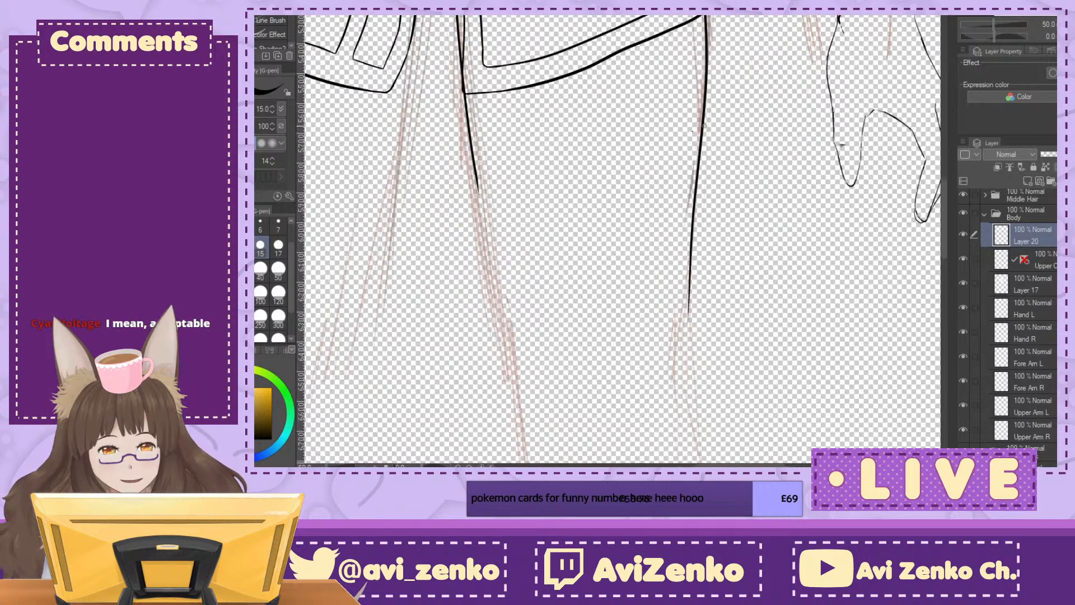
left_click_drag(464, 93, 506, 362)
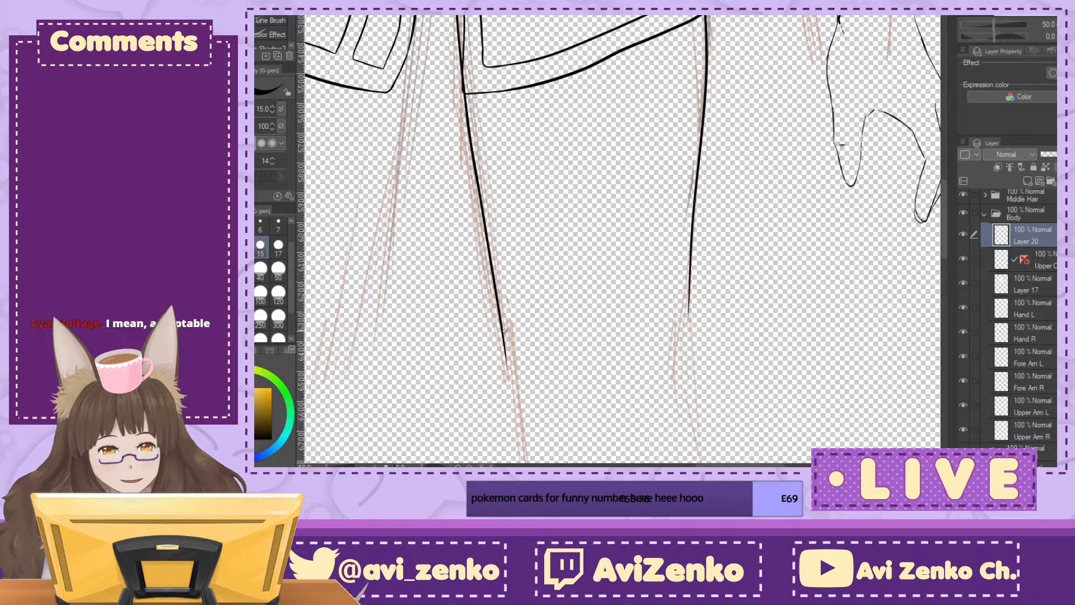
Step: Hide the clothes folder to expose the whole thigh outline and undo the last pen stroke
scroll(492, 269, "up", 5)
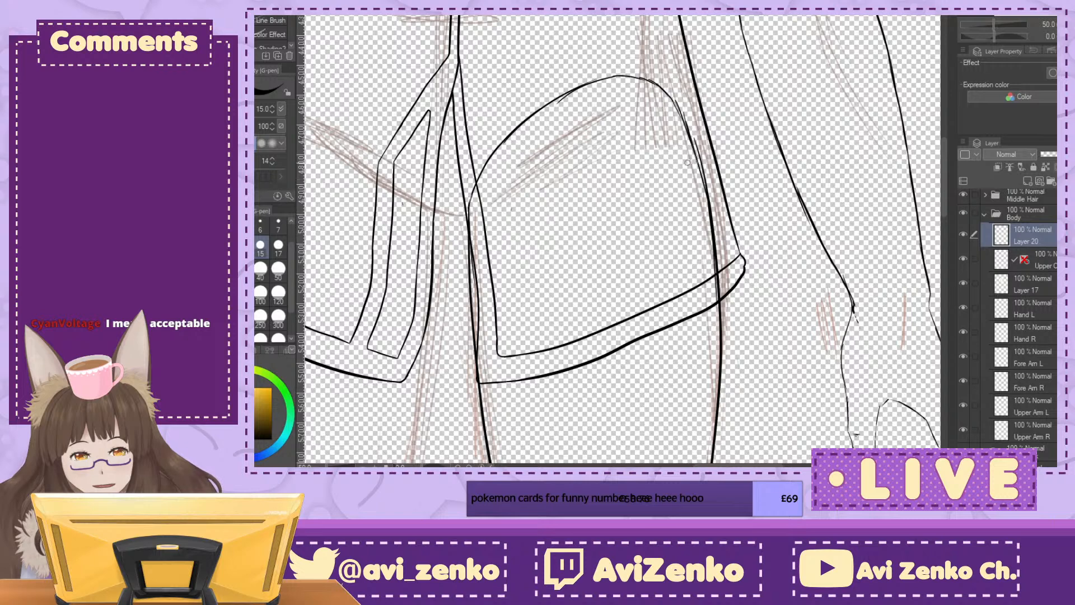
scroll(975, 260, "up", 3)
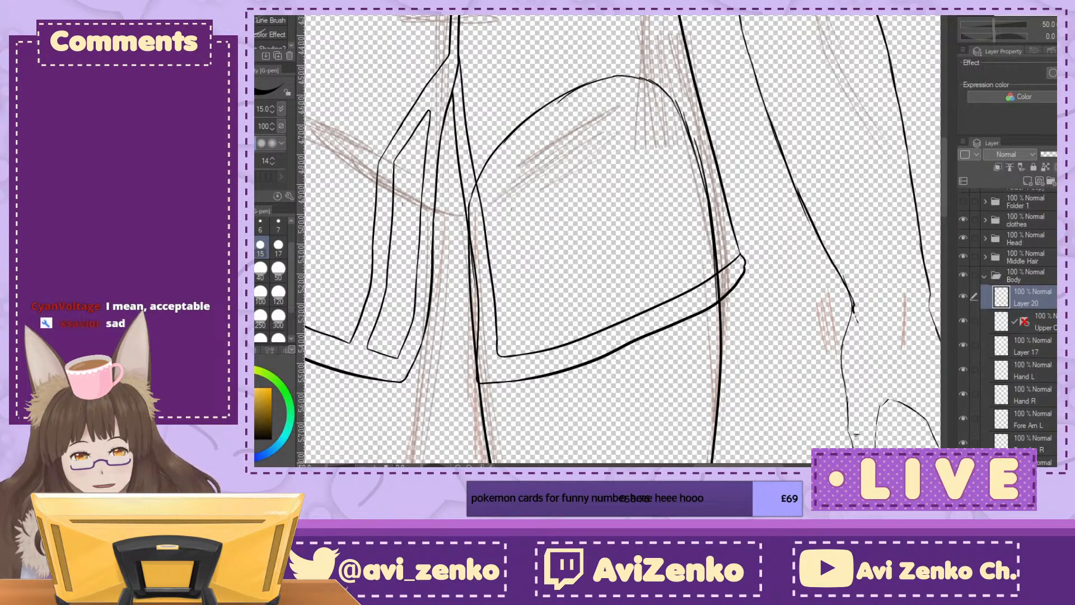
left_click(963, 226)
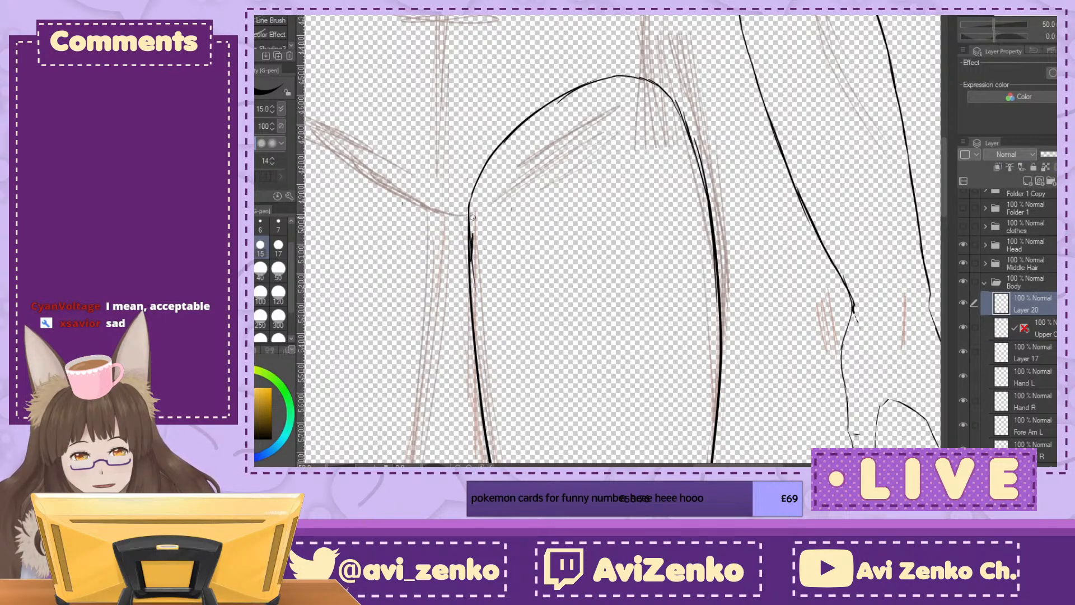
key("ctrl+z")
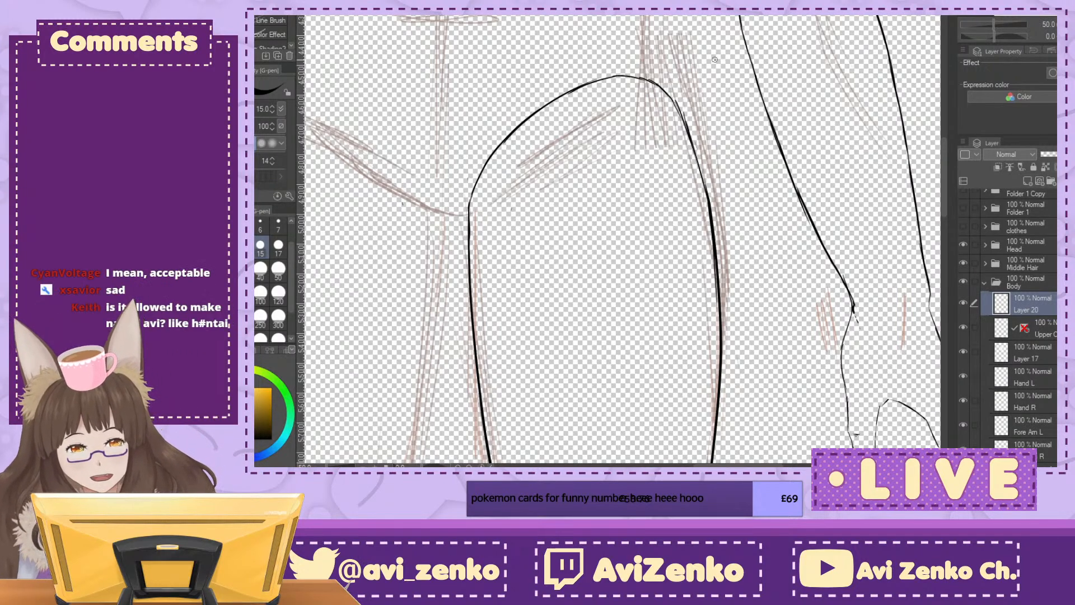
key("minus")
key("minus")
key("minus")
key("minus")
key("minus")
key("minus")
key("minus")
key("minus")
key("minus")
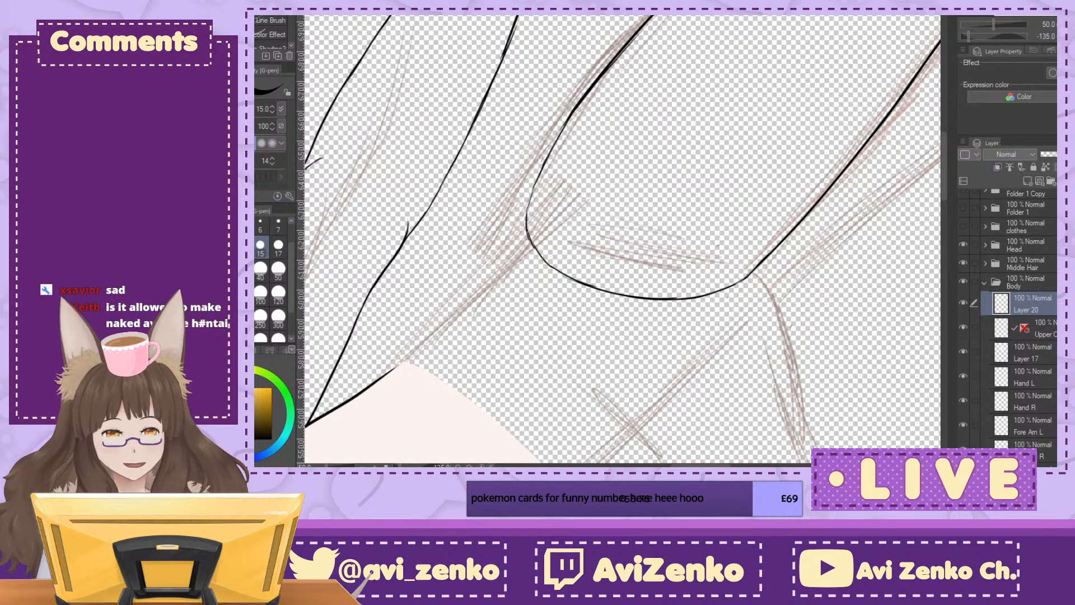
key("ctrl+at")
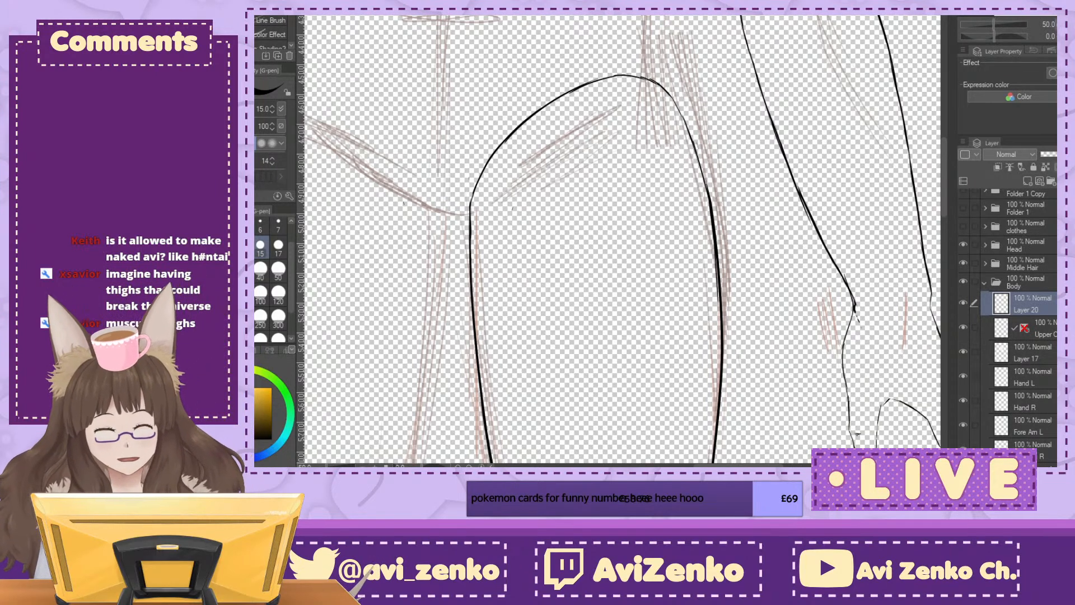
key("ctrl+plus")
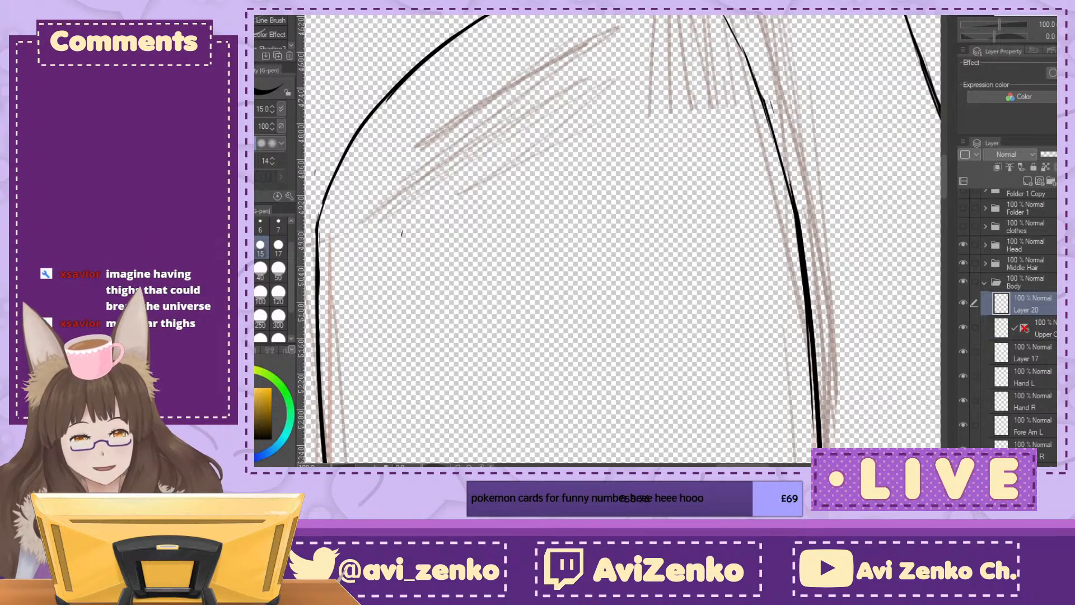
Step: Clean up the doubled ink line along the middle of the left thigh's outer contour
key("minus")
key("minus")
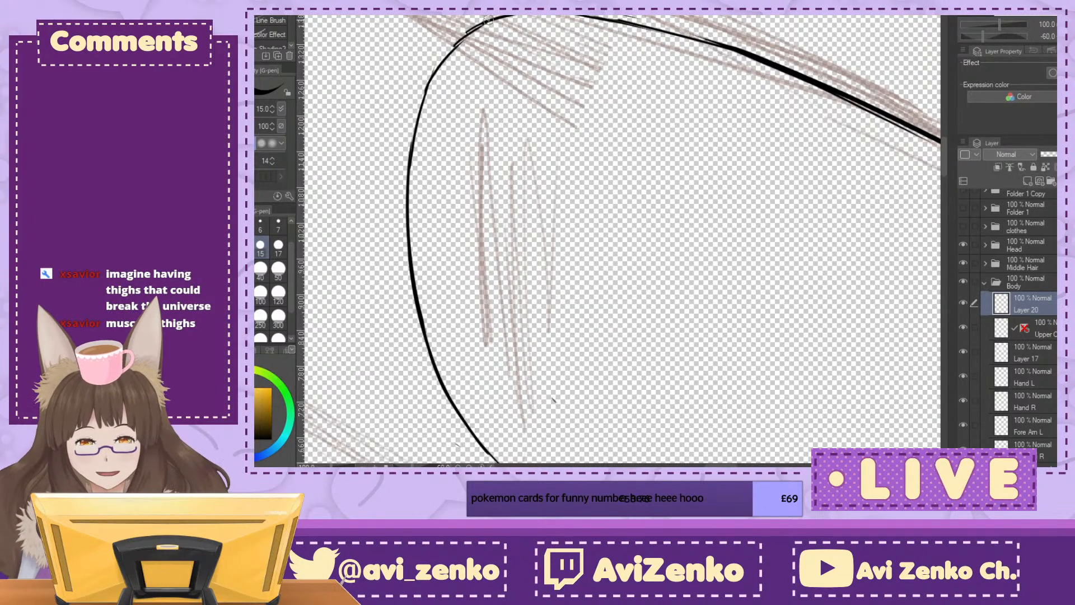
key("minus")
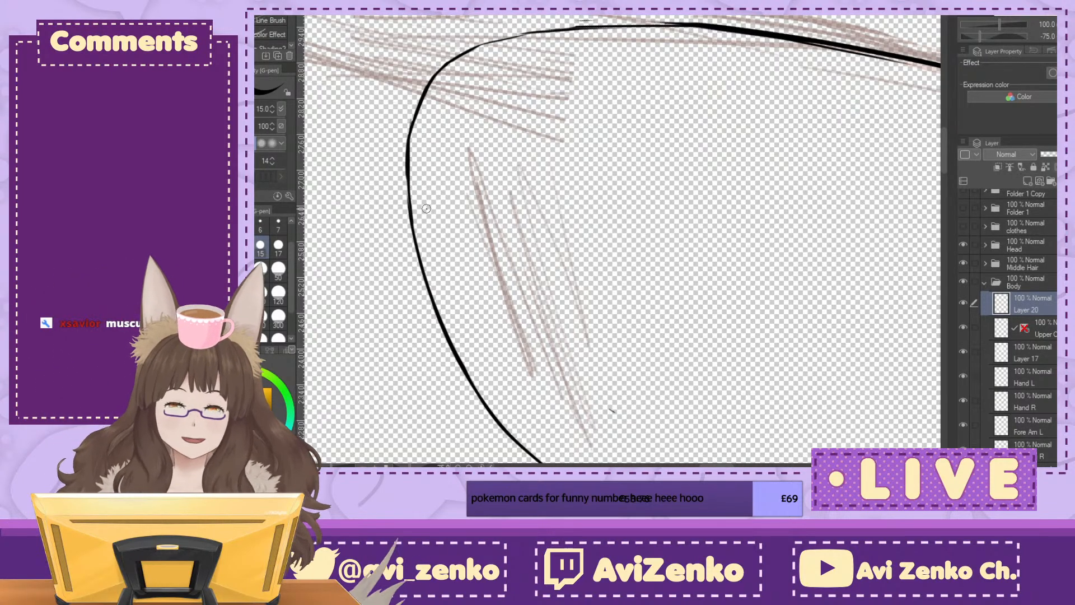
key("minus")
key("minus")
key("minus")
key("minus")
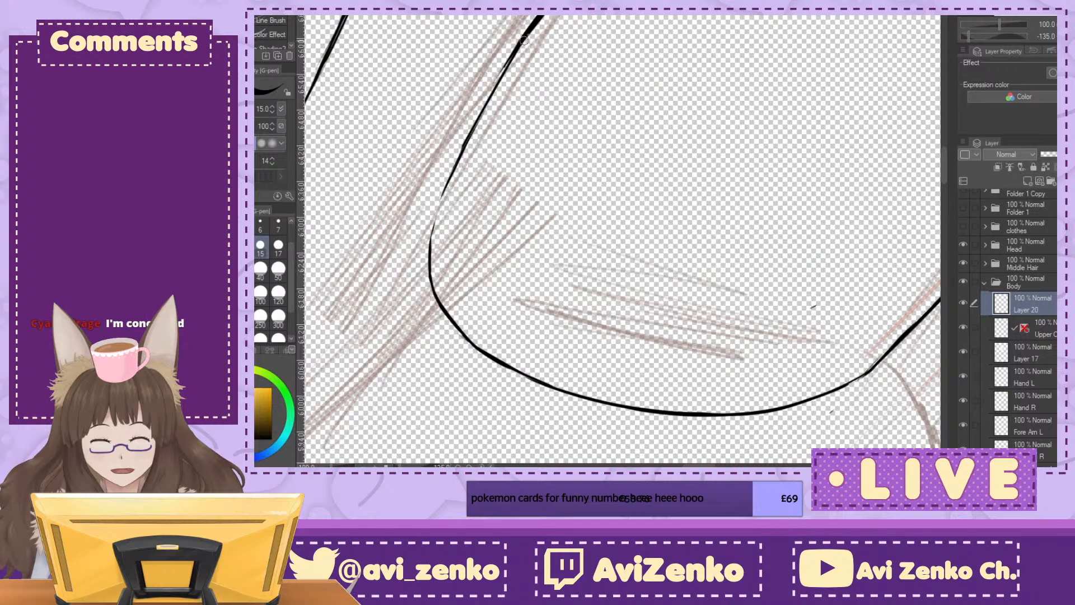
key("ctrl+at")
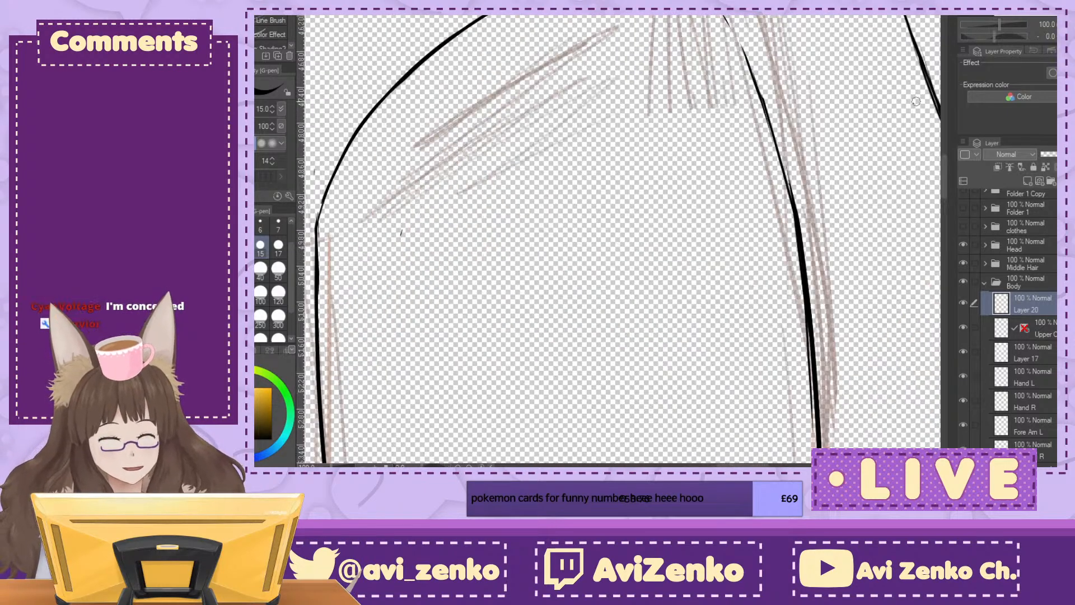
mouse_move(802, 300)
left_mouse_down()
mouse_move(685, 323)
mouse_move(685, 17)
mouse_move(685, 68)
left_mouse_up()
left_click_drag(683, 25, 687, 79)
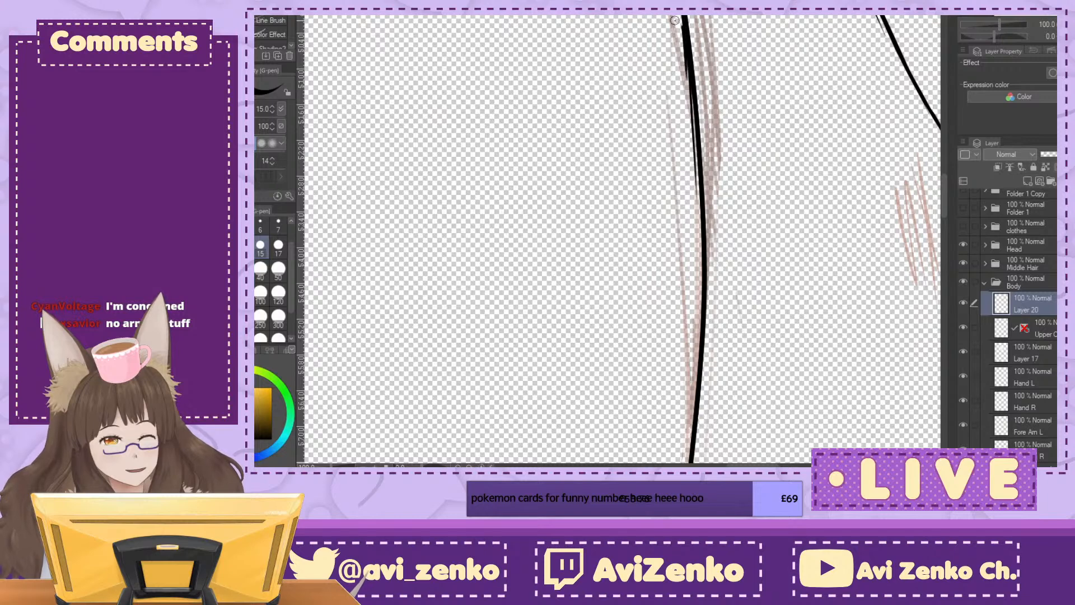
left_click_drag(680, 25, 694, 149)
left_click_drag(687, 82, 698, 232)
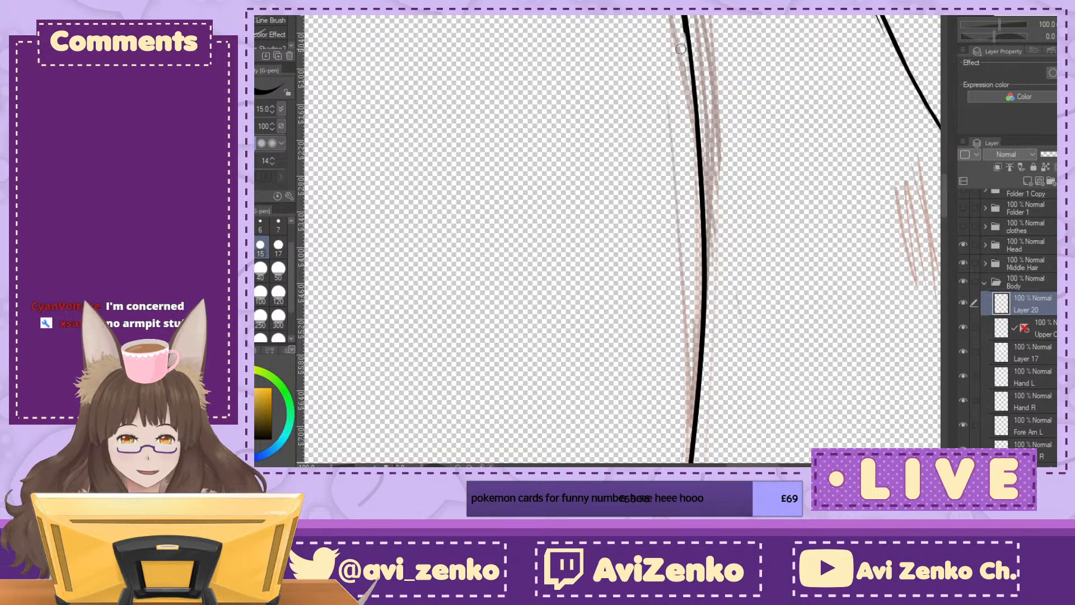
Step: Smooth and thicken the upper part of the left thigh's outer contour near the hip
left_click_drag(647, 202, 617, 406)
key("^")
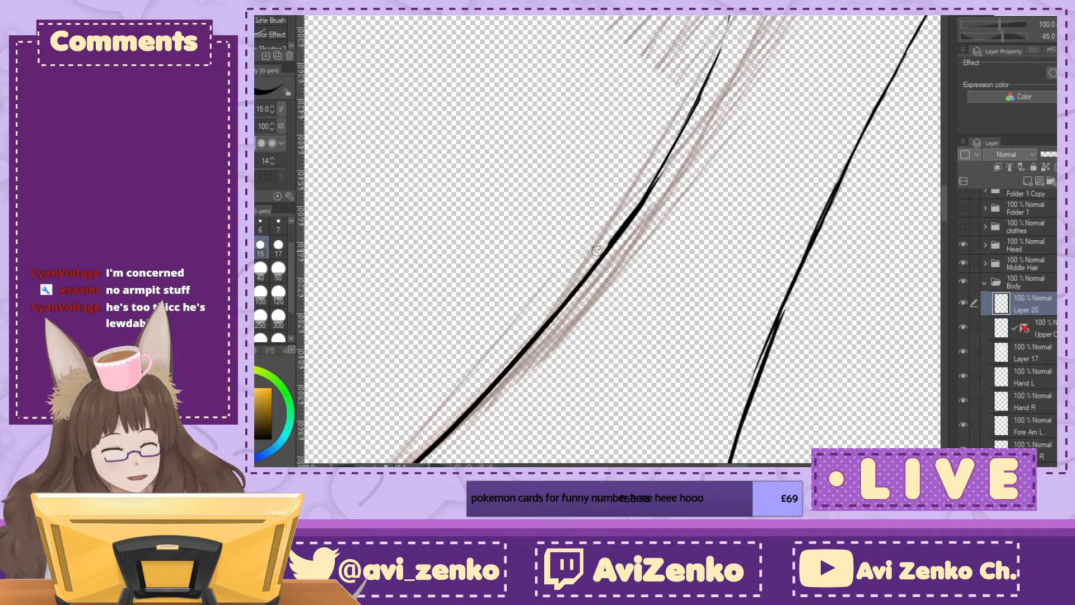
mouse_move(608, 241)
left_mouse_down()
mouse_move(628, 214)
mouse_move(613, 237)
left_mouse_up()
left_click_drag(664, 170, 650, 196)
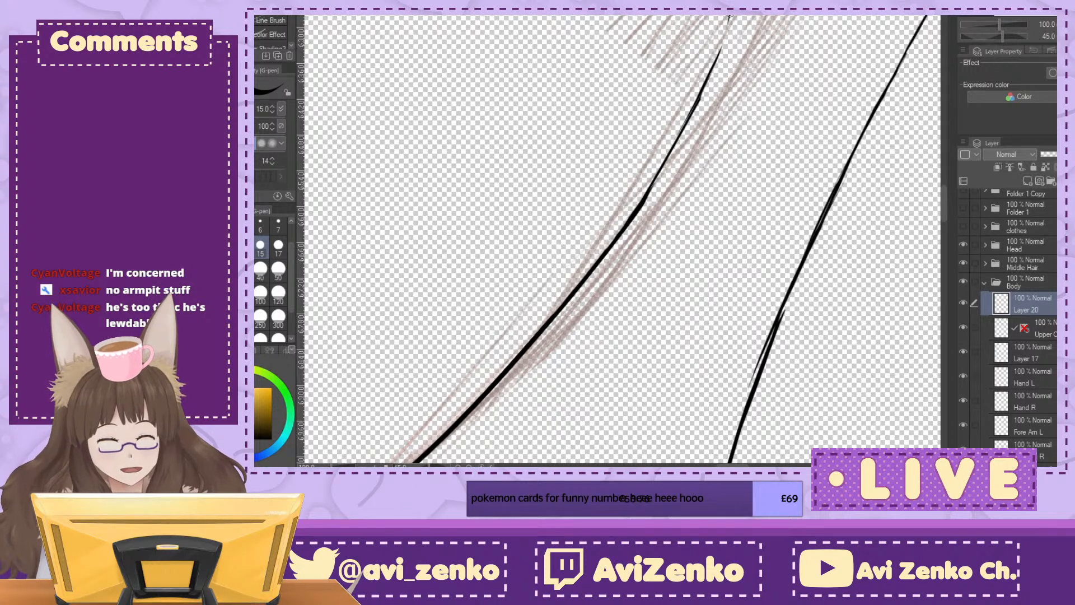
left_click_drag(729, 17, 645, 199)
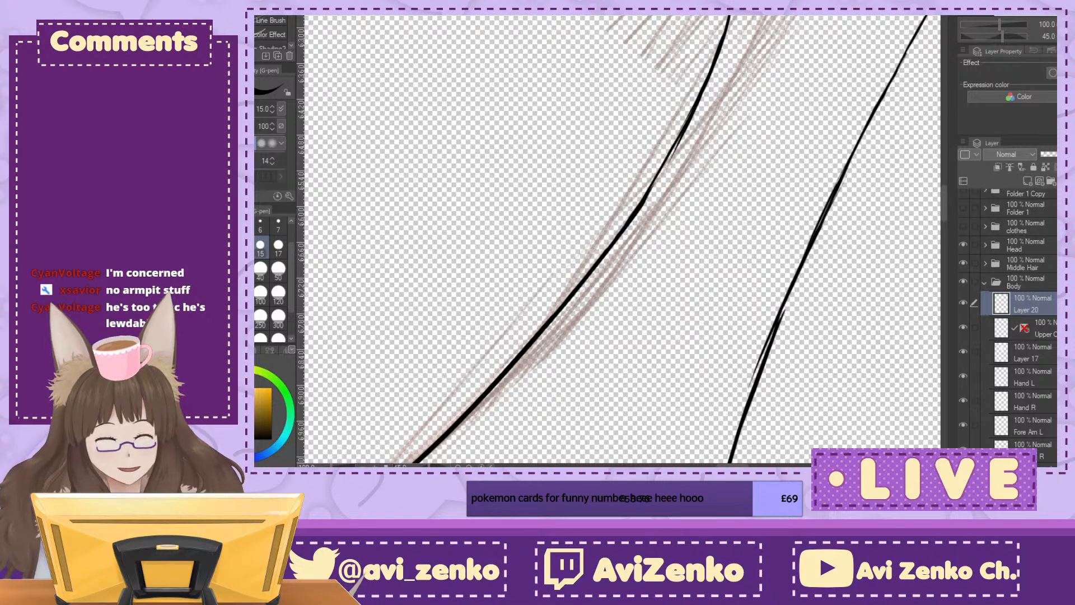
Step: Switch to the document with the group scene sketch and examine the whole composition and the bikini figure up close
key("ctrl+Tab")
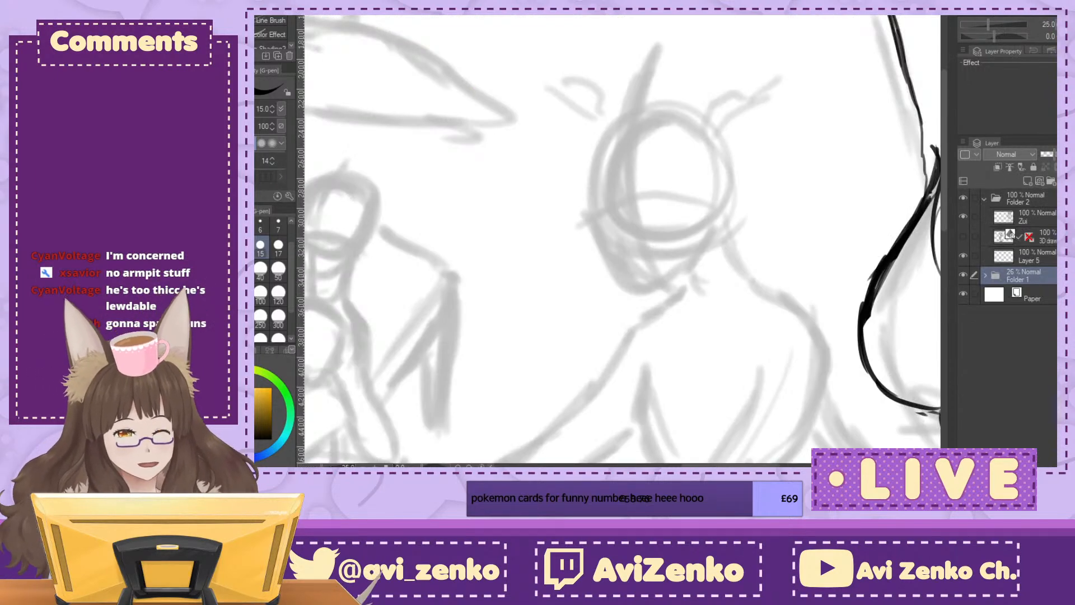
key("ctrl+minus")
key("ctrl+minus")
key("ctrl+minus")
left_click_drag(623, 194, 589, 199)
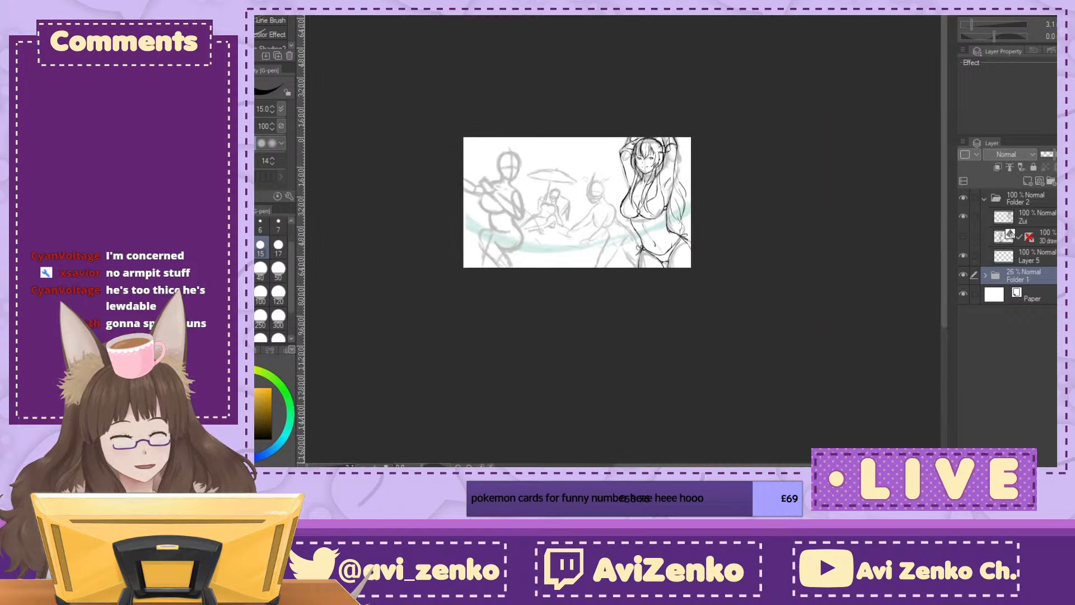
key("ctrl+plus")
key("ctrl+plus")
key("ctrl+plus")
left_click_drag(768, 229, 476, 252)
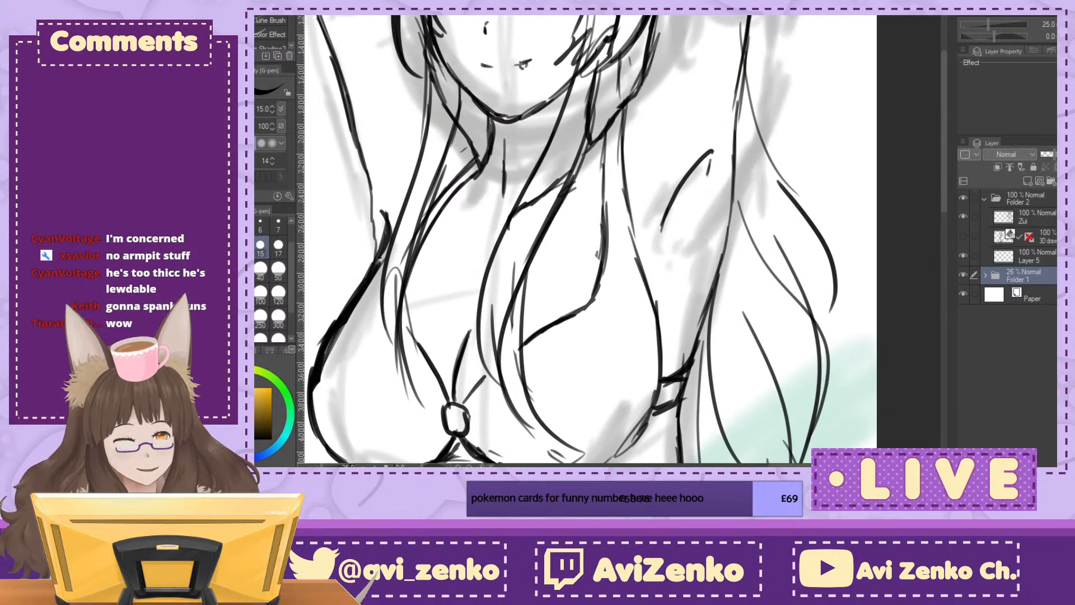
key("ctrl+minus")
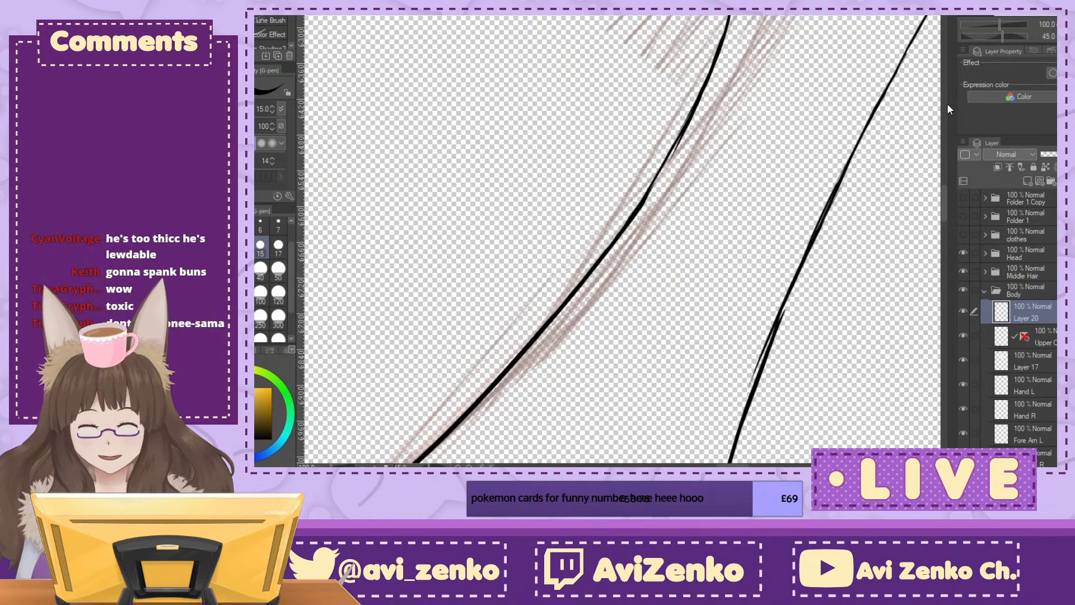
Step: Back in the character document, extend the left thigh's inner contour down to the knee and add short knee detail strokes
key("ctrl+minus")
key("ctrl+minus")
key("ctrl+minus")
key("ctrl+minus")
key("minus")
left_click_drag(900, 421, 900, 226)
key("ctrl+plus")
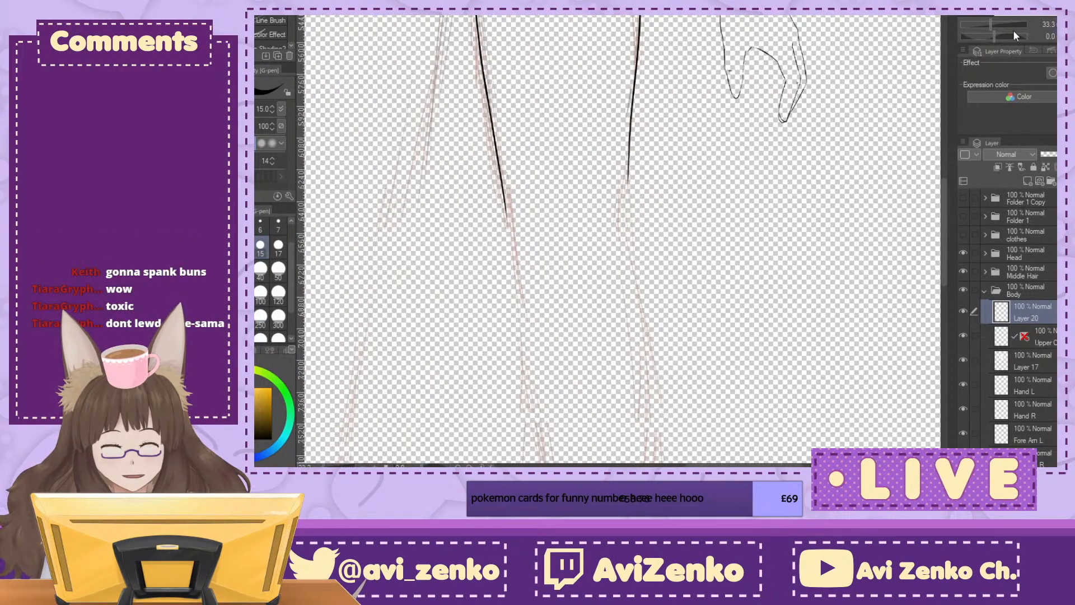
key("ctrl+plus")
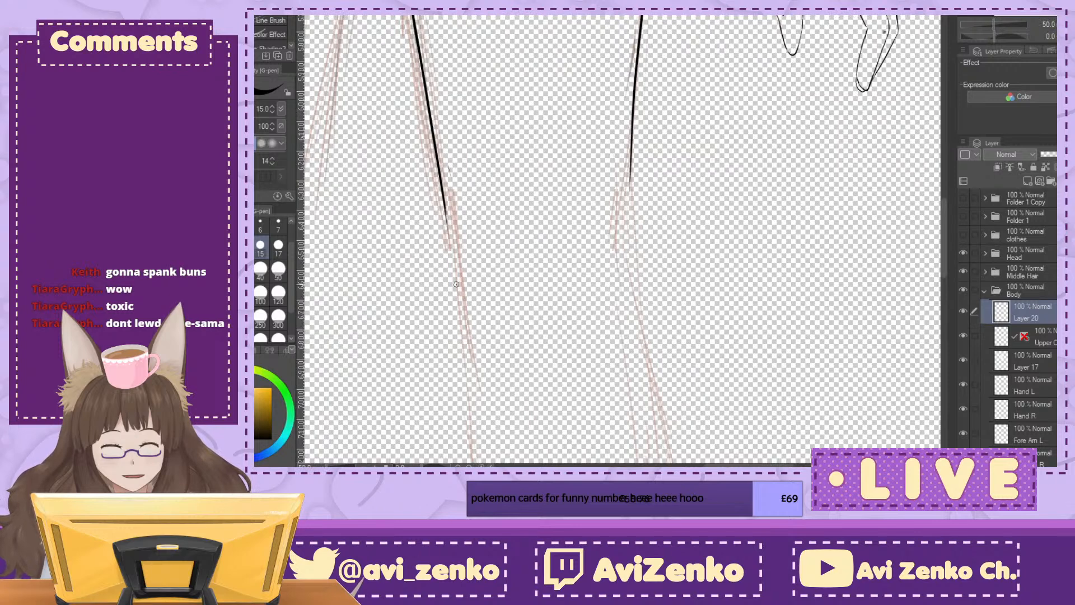
left_click_drag(451, 251, 462, 328)
Step: Continue the left thigh's outer contour down beside the knee and even out its line thickness
left_click_drag(634, 120, 609, 269)
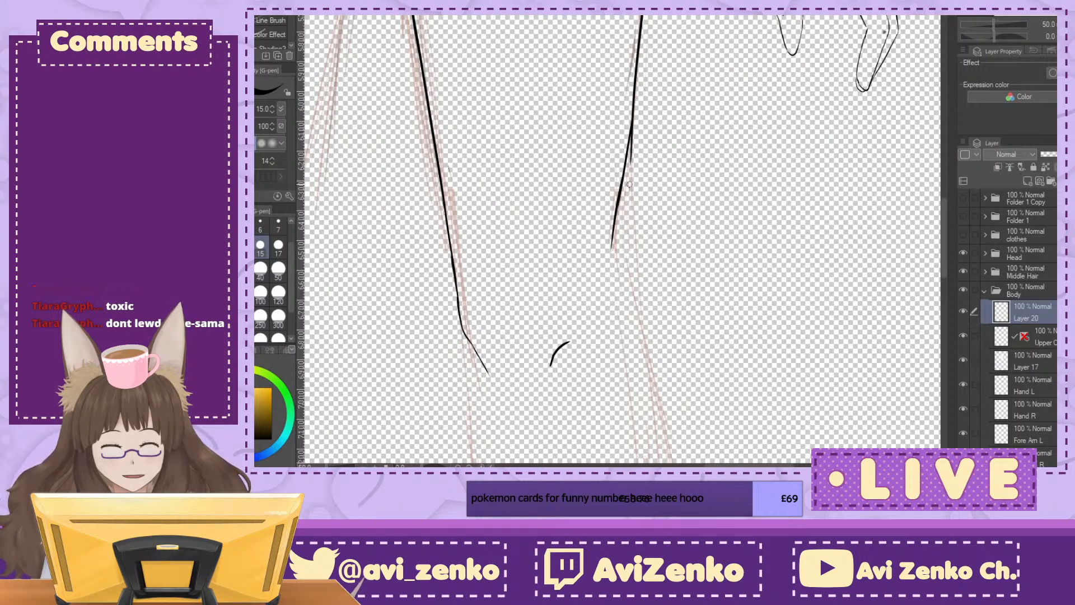
left_click_drag(630, 142, 610, 289)
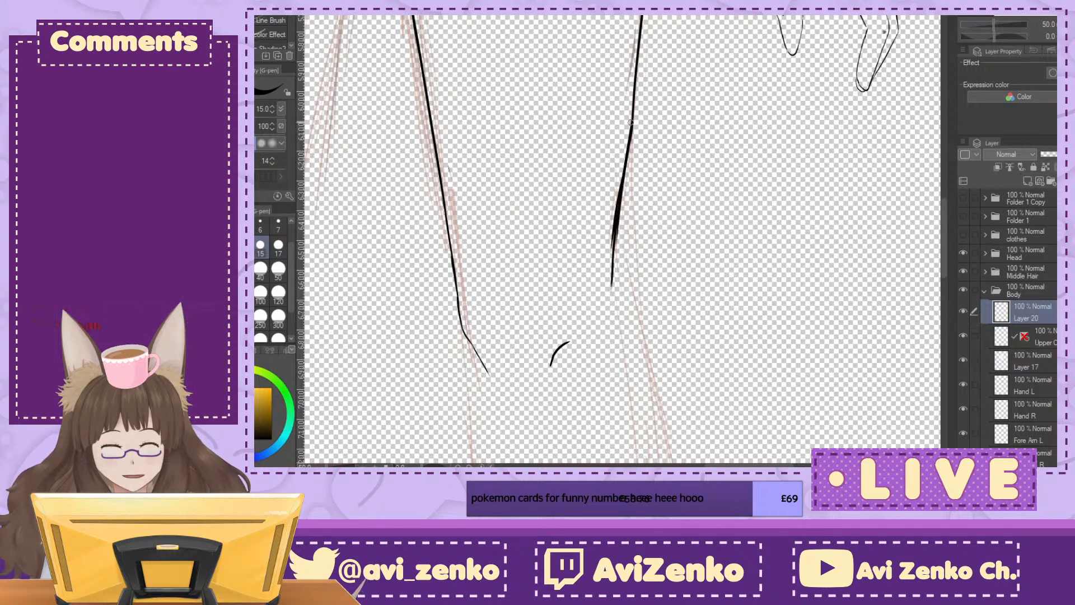
left_click_drag(618, 182, 610, 298)
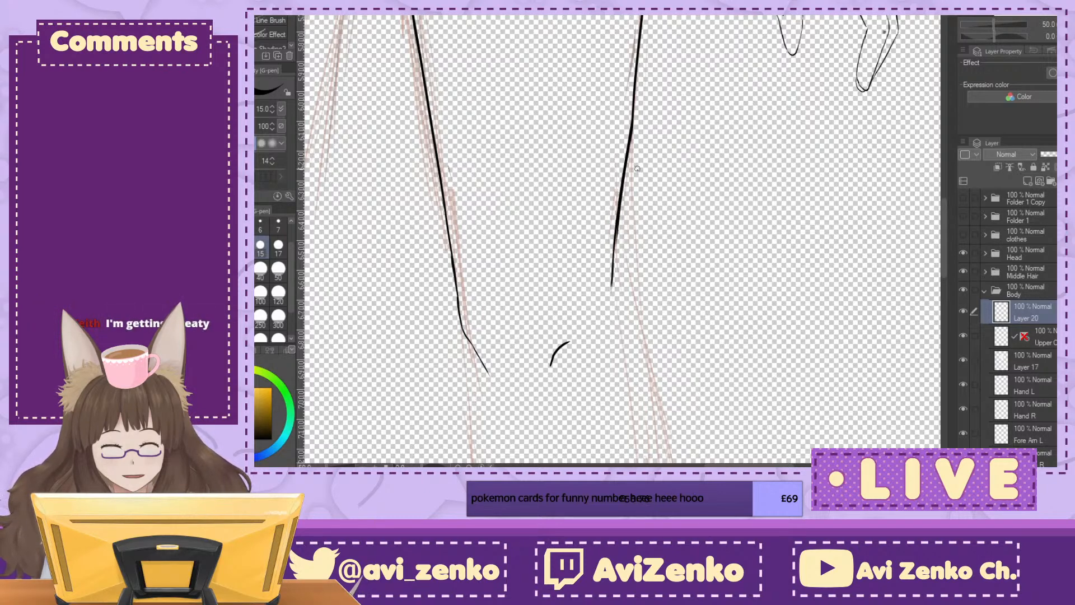
left_click_drag(616, 242, 613, 307)
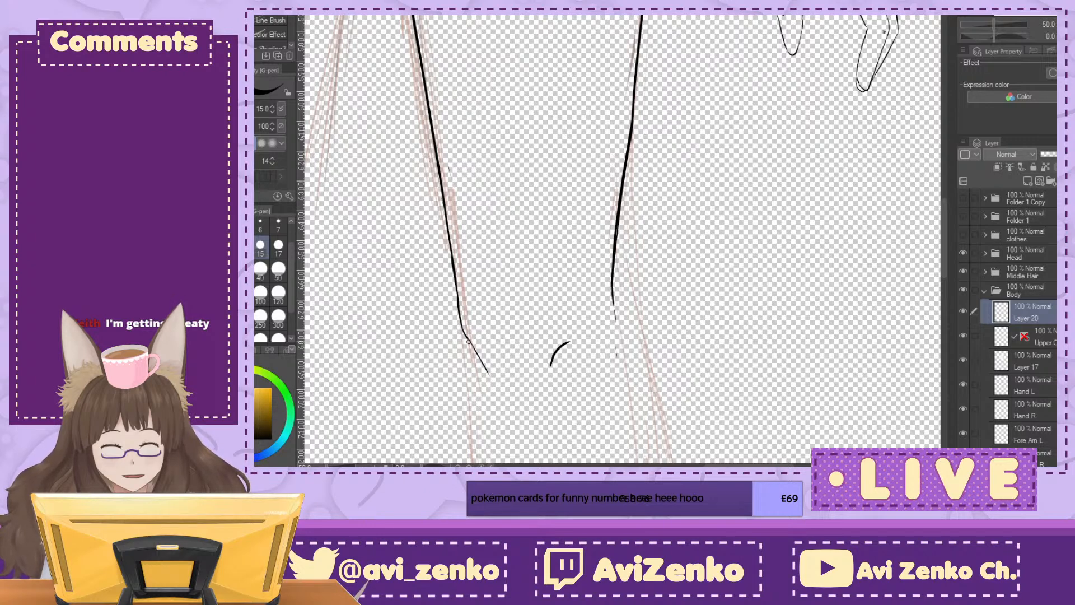
Step: Ink curved strokes around the lower inner and outer sides of the left knee
mouse_move(469, 344)
left_mouse_down()
mouse_move(469, 389)
mouse_move(490, 431)
mouse_move(514, 440)
left_mouse_up()
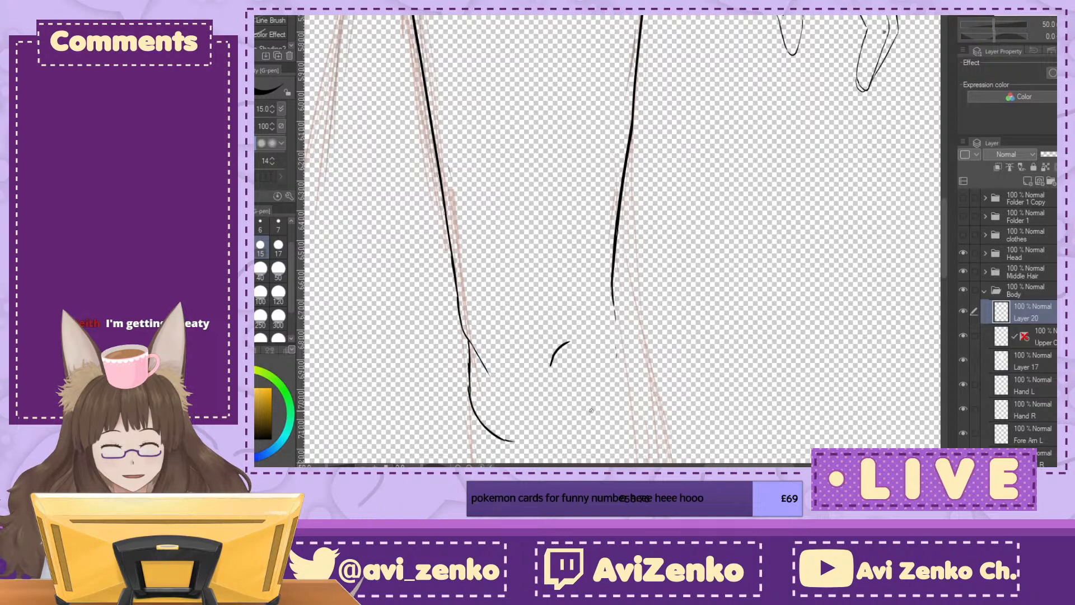
left_click_drag(615, 338, 597, 399)
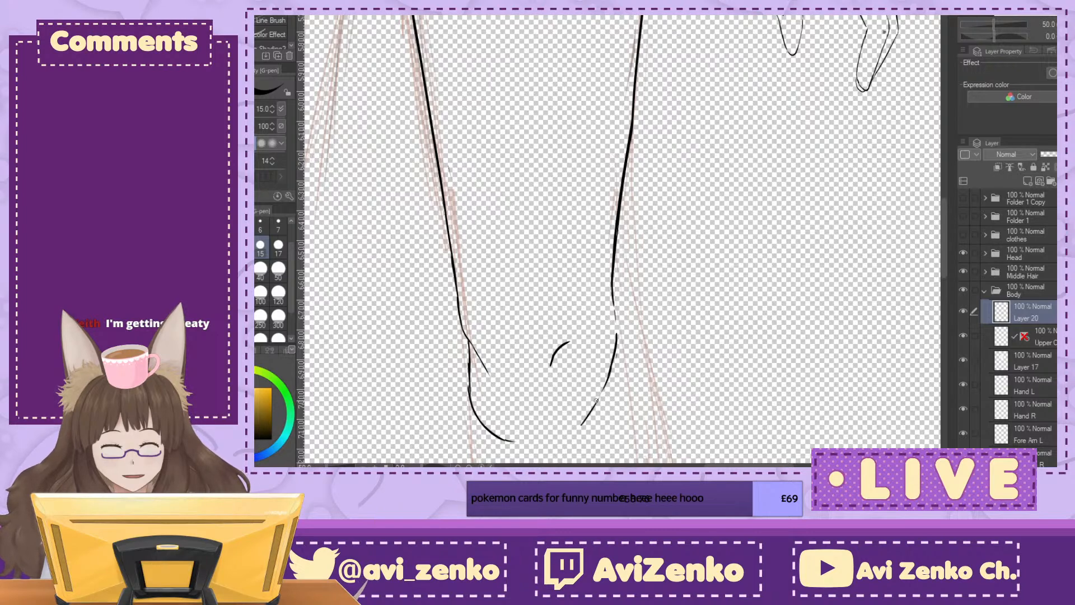
mouse_move(612, 288)
left_mouse_down()
mouse_move(627, 69)
mouse_move(611, 157)
left_mouse_up()
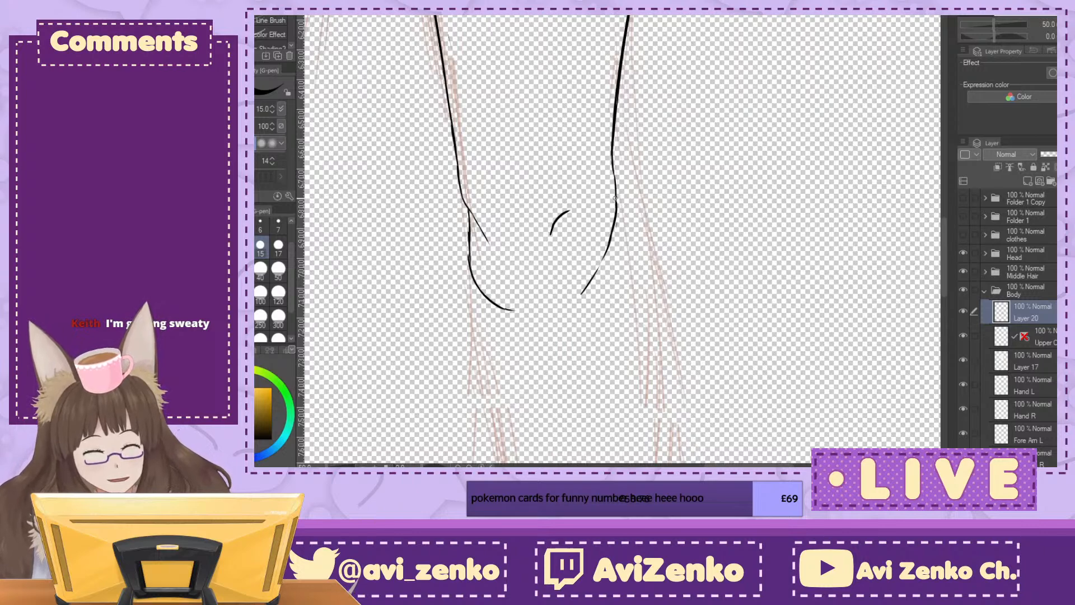
Step: Erase the middle of the curve at the left knee's lower inner side and redraw it as a smoother arc
key("ctrl+minus")
key("ctrl+minus")
key("ctrl+minus")
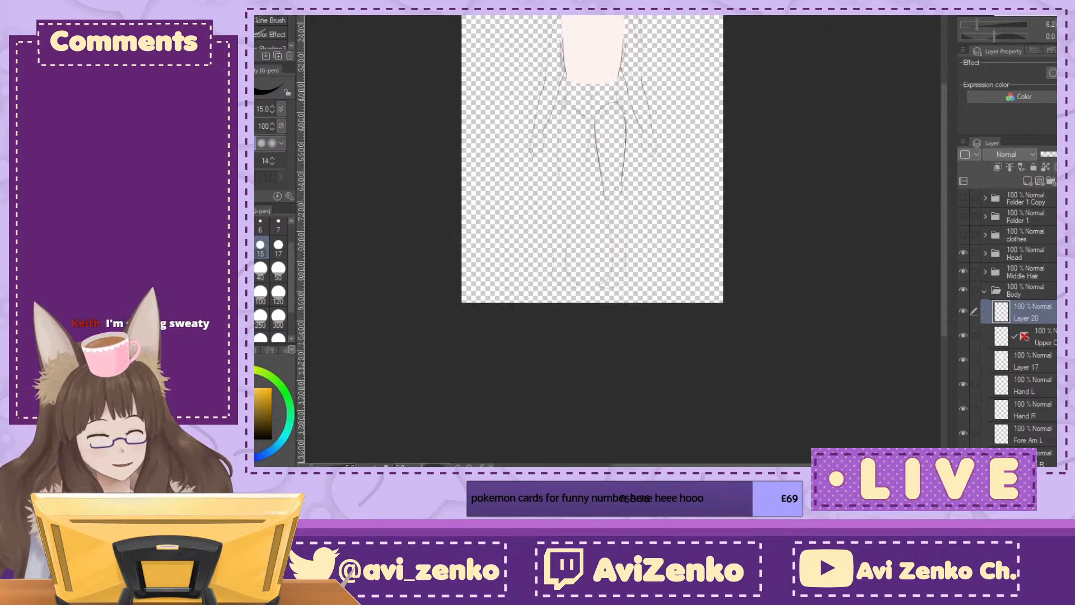
key("ctrl+plus")
key("ctrl+plus")
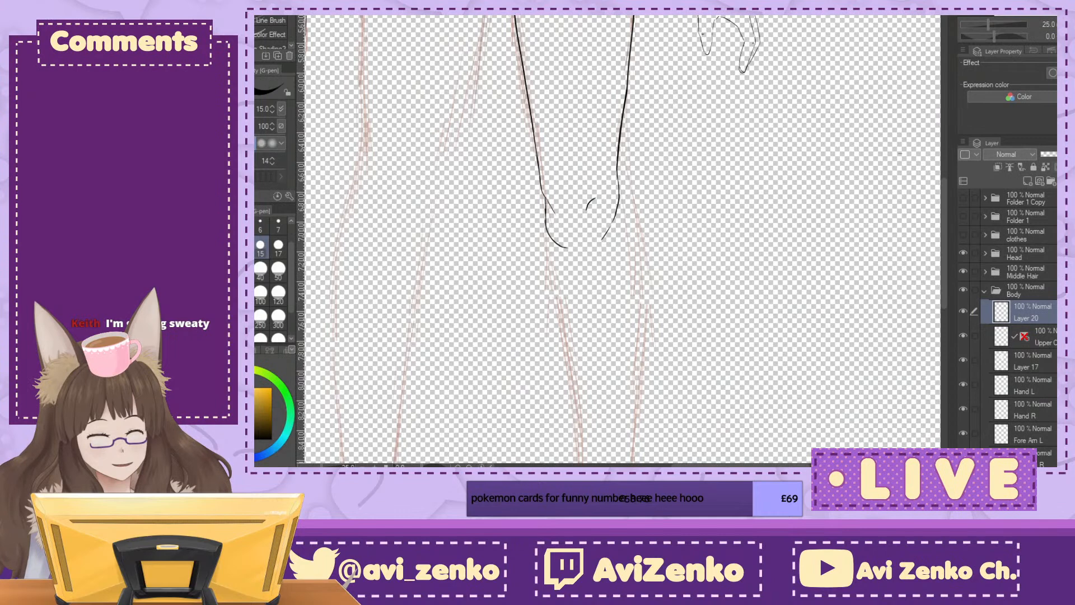
key("ctrl+plus")
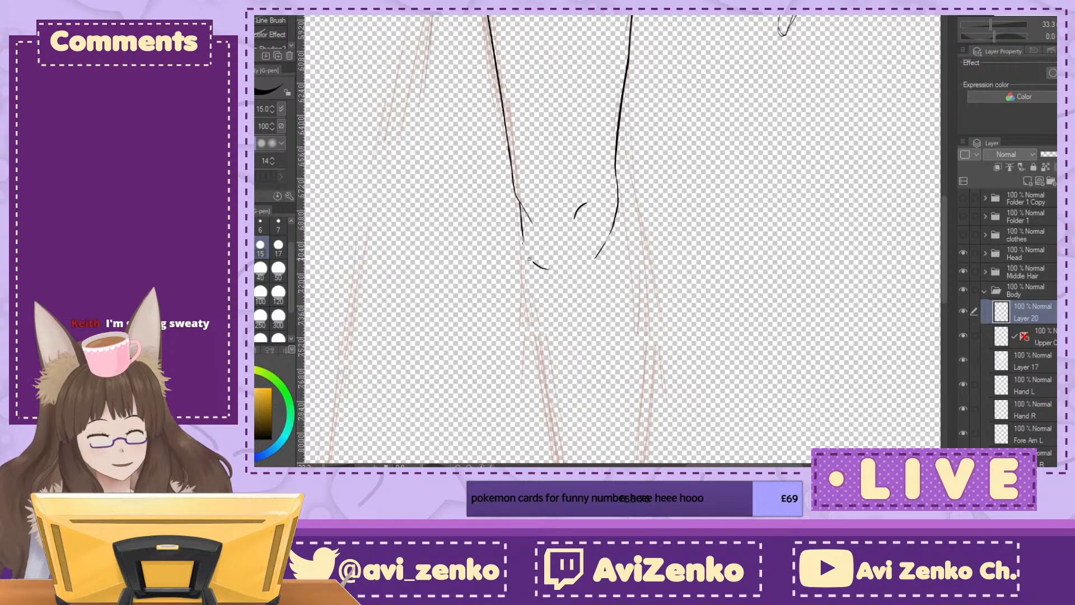
key("ctrl+plus")
key("ctrl+plus")
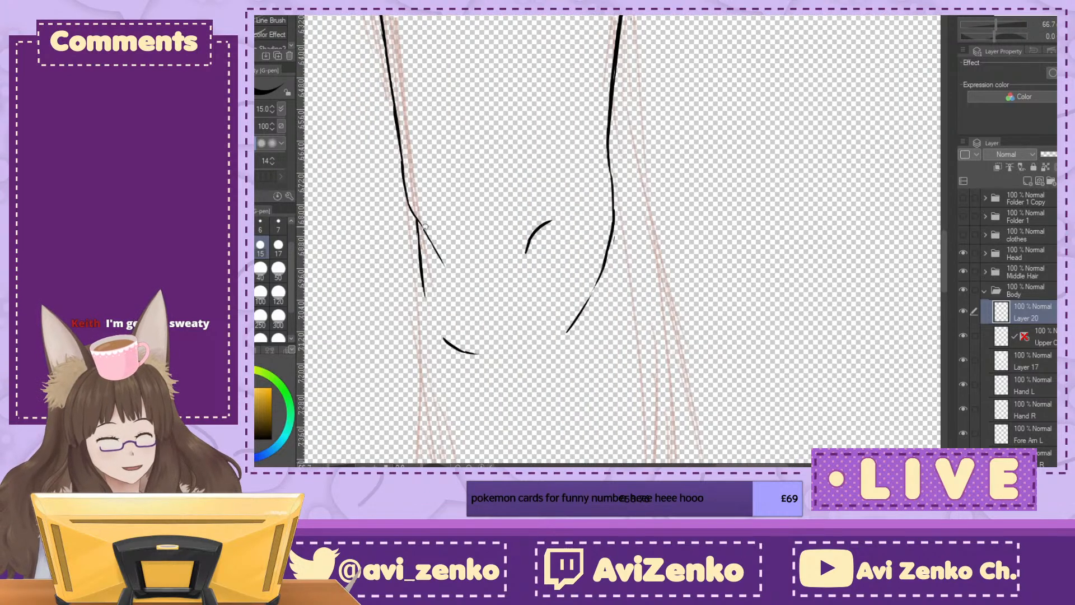
left_click_drag(423, 285, 454, 350)
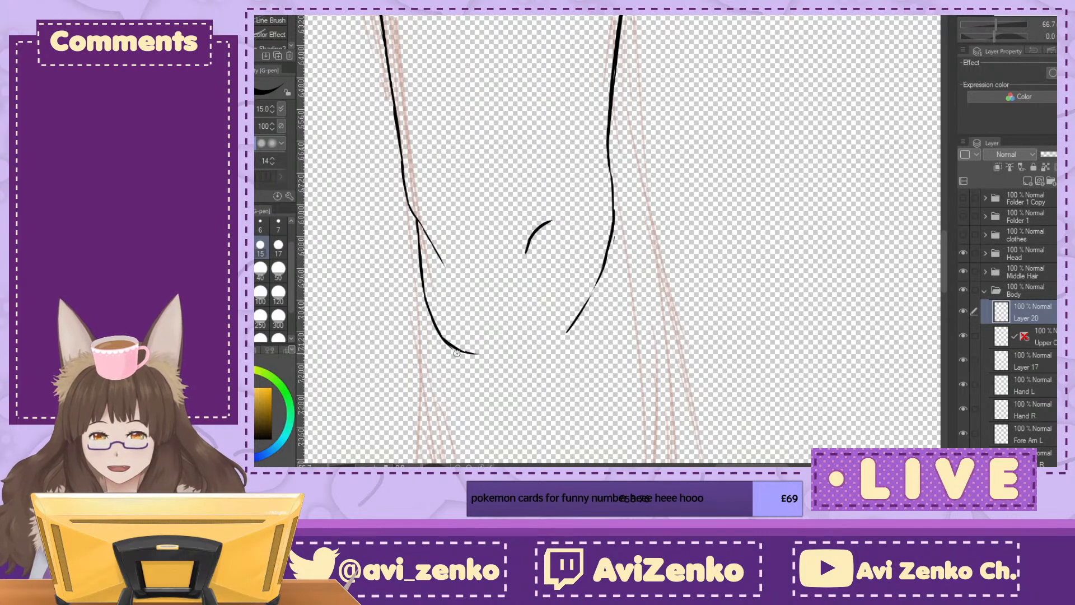
Step: Touch up the lower end of the left knee's inner curve and undo the last stroke
mouse_move(453, 339)
left_mouse_down()
mouse_move(624, 202)
mouse_move(687, 301)
left_mouse_up()
mouse_move(687, 301)
left_mouse_down("shift")
mouse_move(654, 313)
mouse_move(553, 296)
mouse_move(525, 273)
left_mouse_up("shift")
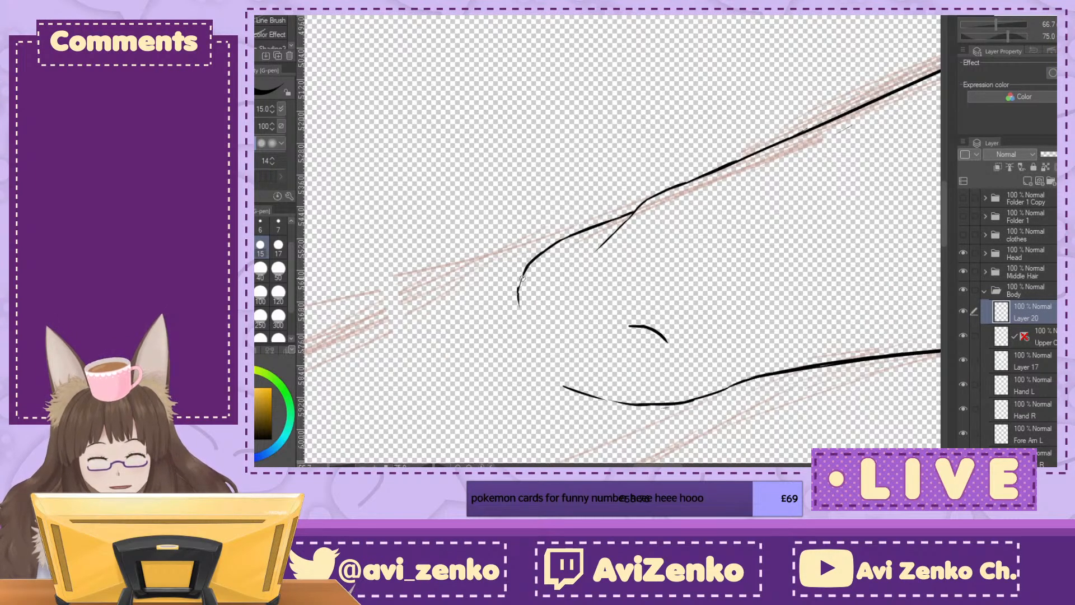
left_click_drag(519, 305, 524, 276)
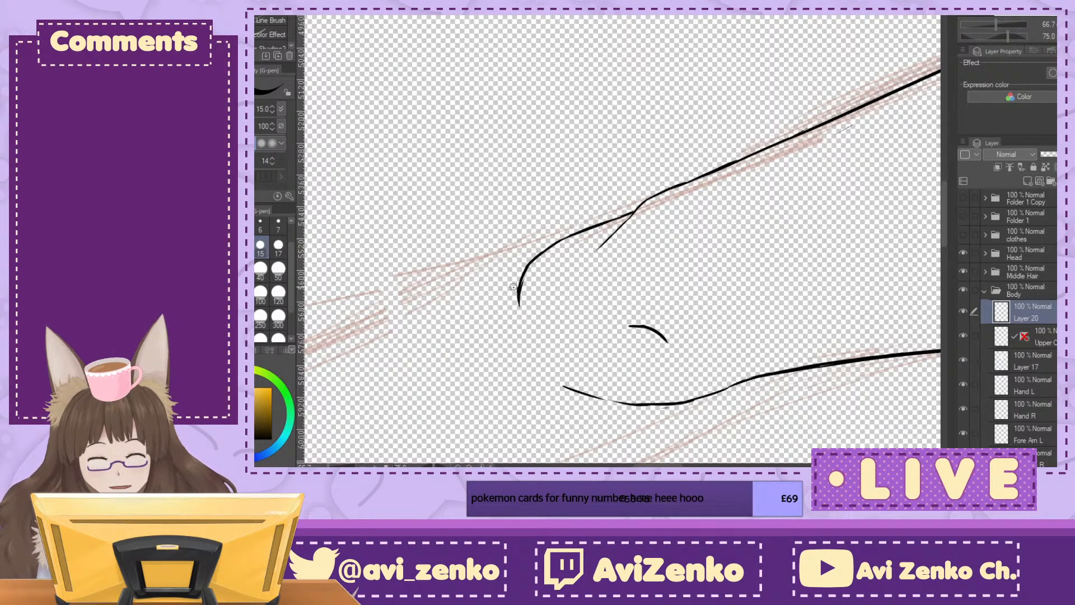
key("ctrl+z")
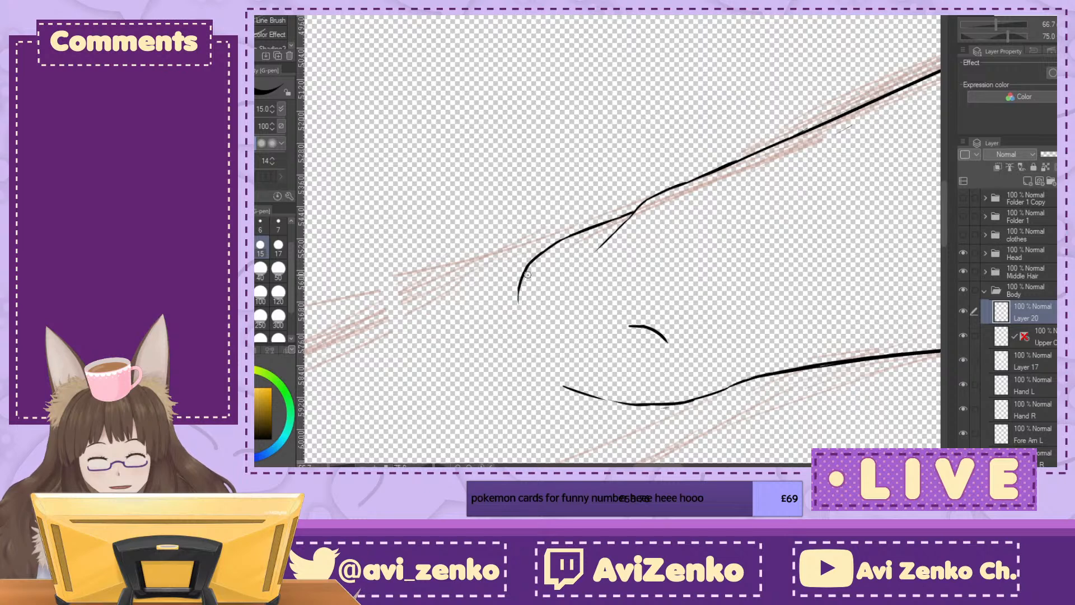
Step: Examine the inked left thigh and knee against the sketched legs and the rest of the figure
key("ctrl+at")
key("ctrl+minus")
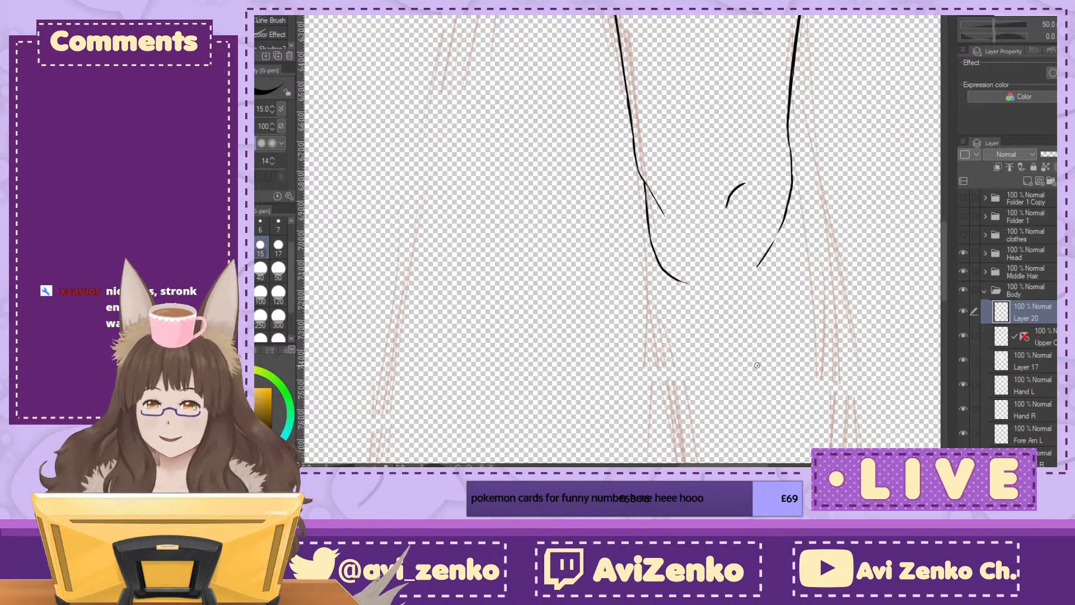
left_click_drag(763, 355, 720, 471)
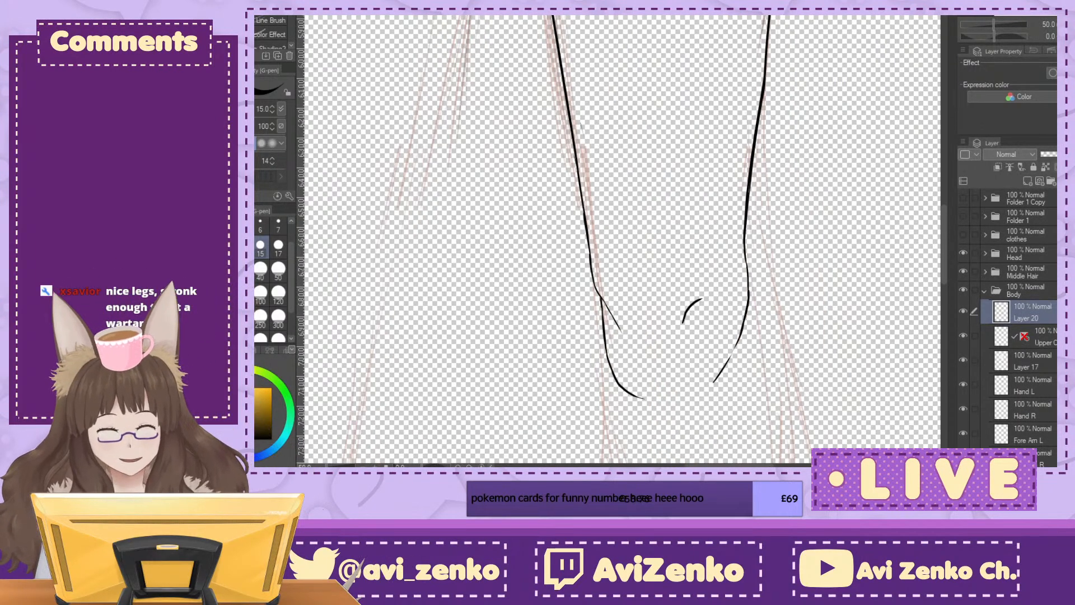
key("ctrl+minus")
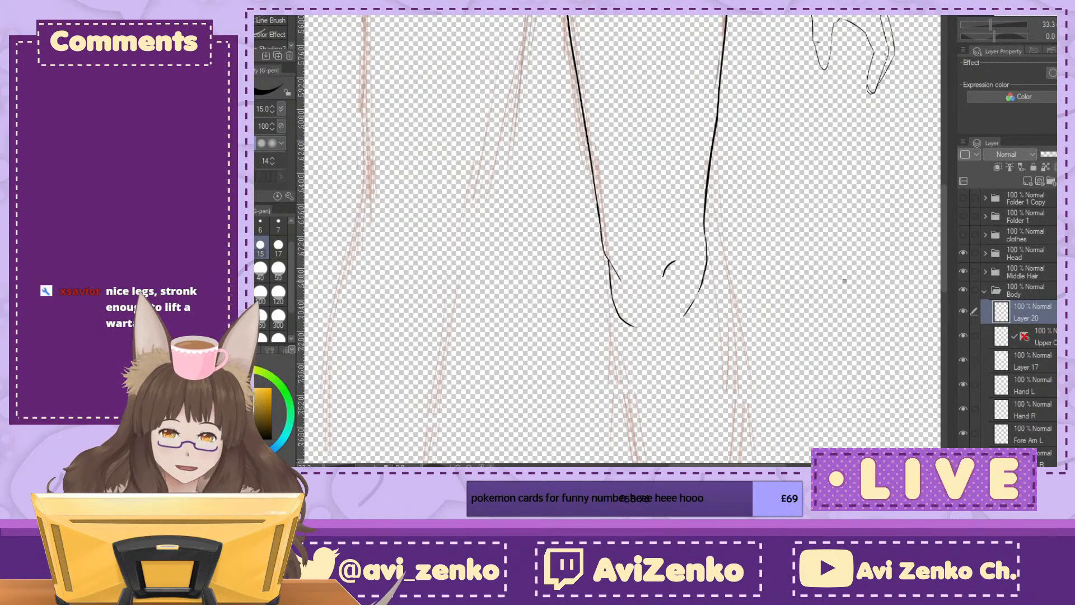
mouse_move(644, 140)
left_mouse_down()
mouse_move(721, 284)
mouse_move(719, 440)
mouse_move(692, 411)
mouse_move(630, 231)
mouse_move(628, 193)
left_mouse_up()
key("ctrl+minus")
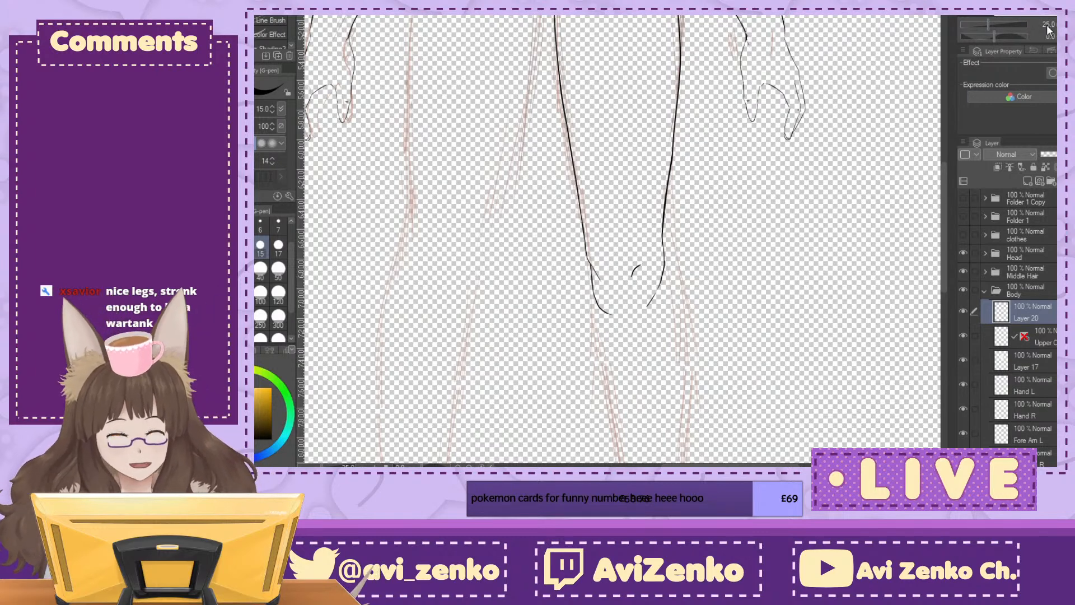
key("ctrl+minus")
key("ctrl+minus")
left_click_drag(604, 213, 650, 273)
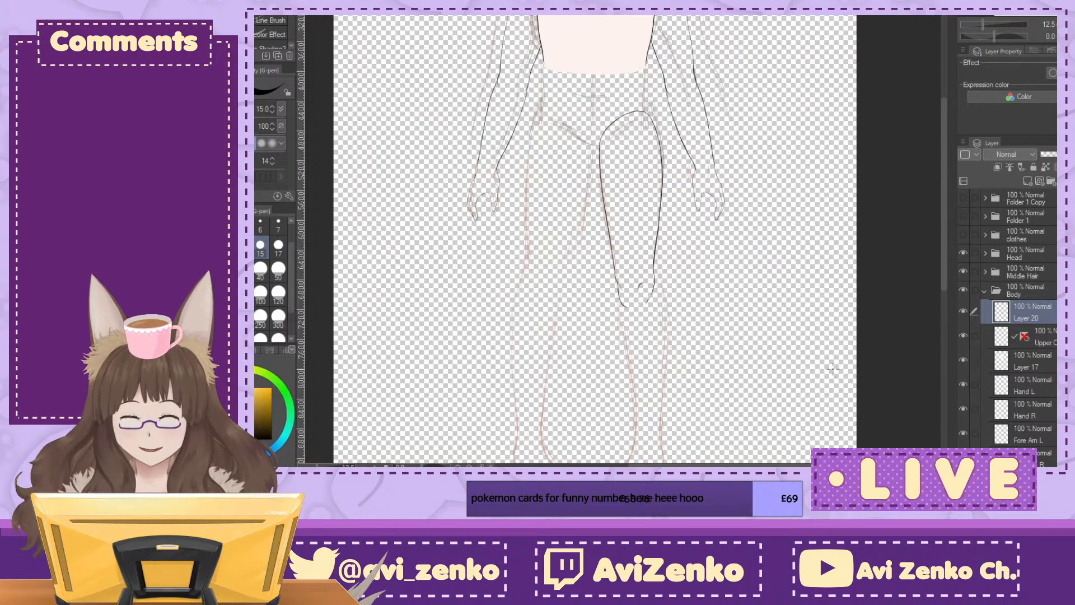
Step: Inspect the top curve of the inked left thigh against the hip sketch and the figure's torso
left_click_drag(627, 224, 623, 273)
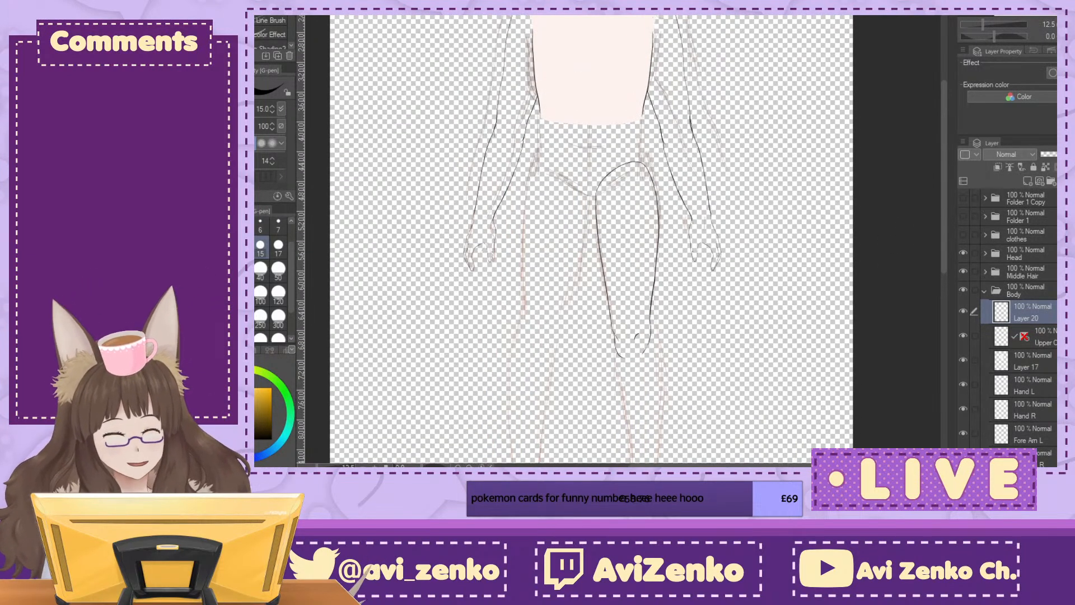
key("ctrl+plus")
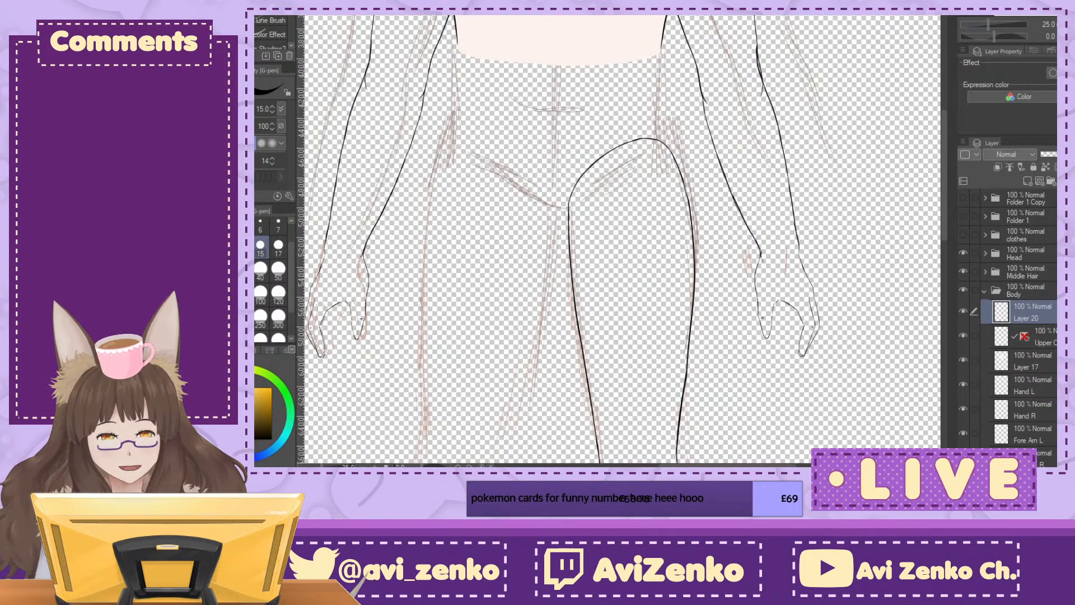
left_click_drag(621, 224, 648, 278)
key("ctrl+plus")
key("ctrl+plus")
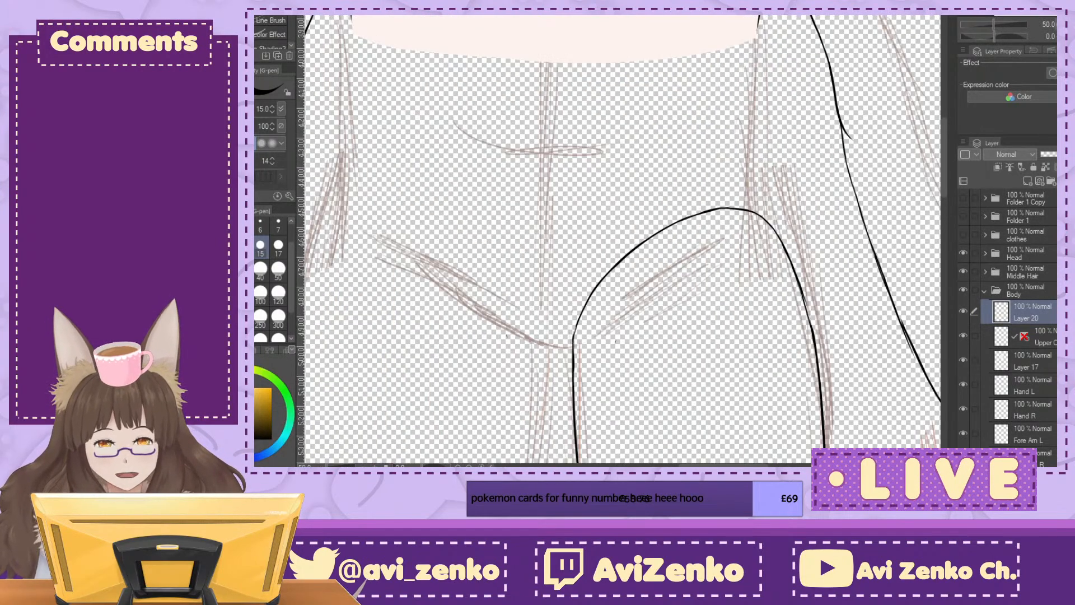
key("ctrl+minus")
key("ctrl+minus")
key("ctrl+minus")
key("ctrl+minus")
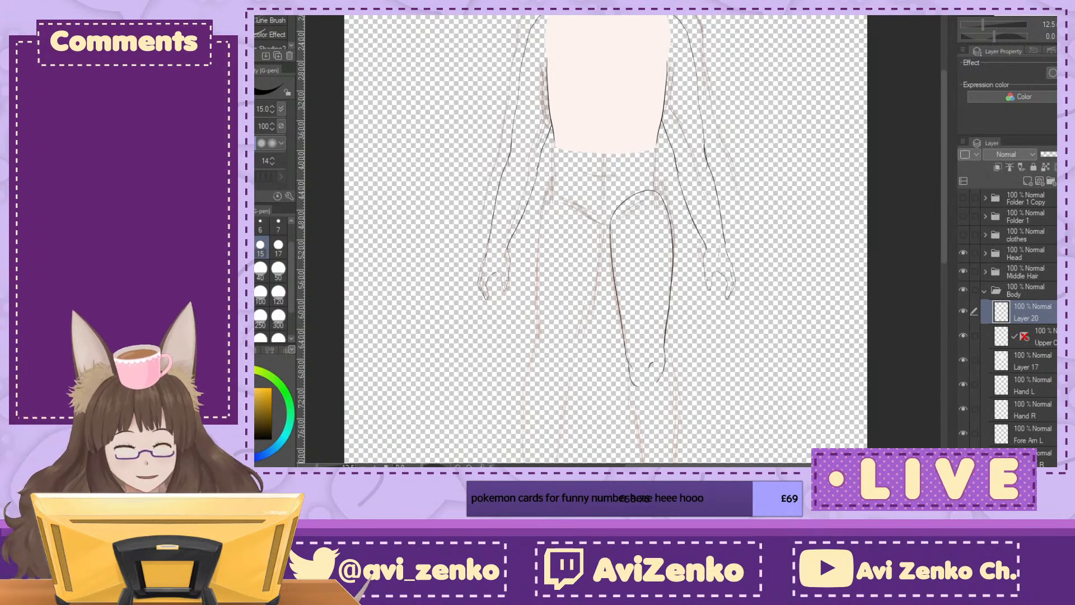
mouse_move(621, 280)
left_mouse_down()
mouse_move(613, 248)
mouse_move(625, 190)
left_mouse_up()
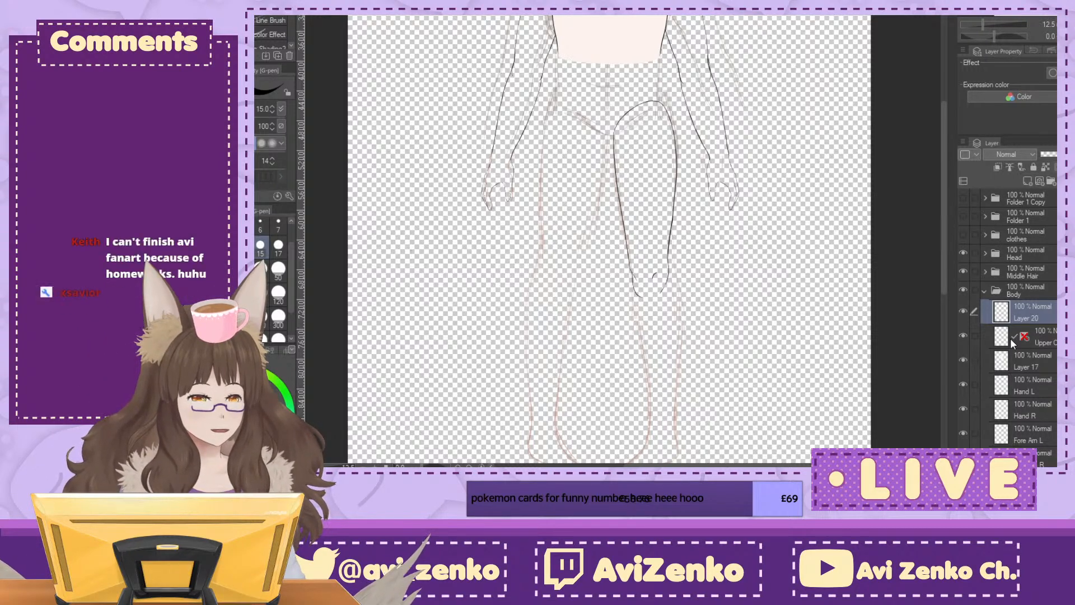
Step: Rename the inked left thigh's layer as Upper Leg L and duplicate it
type("Upper Leg L")
key("Return")
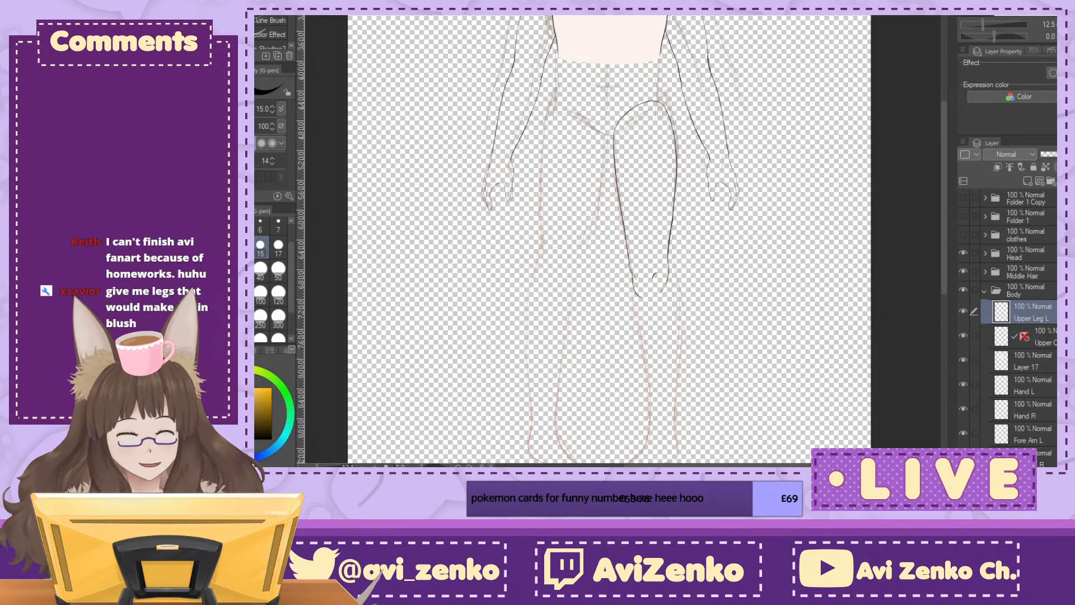
key("ctrl+v")
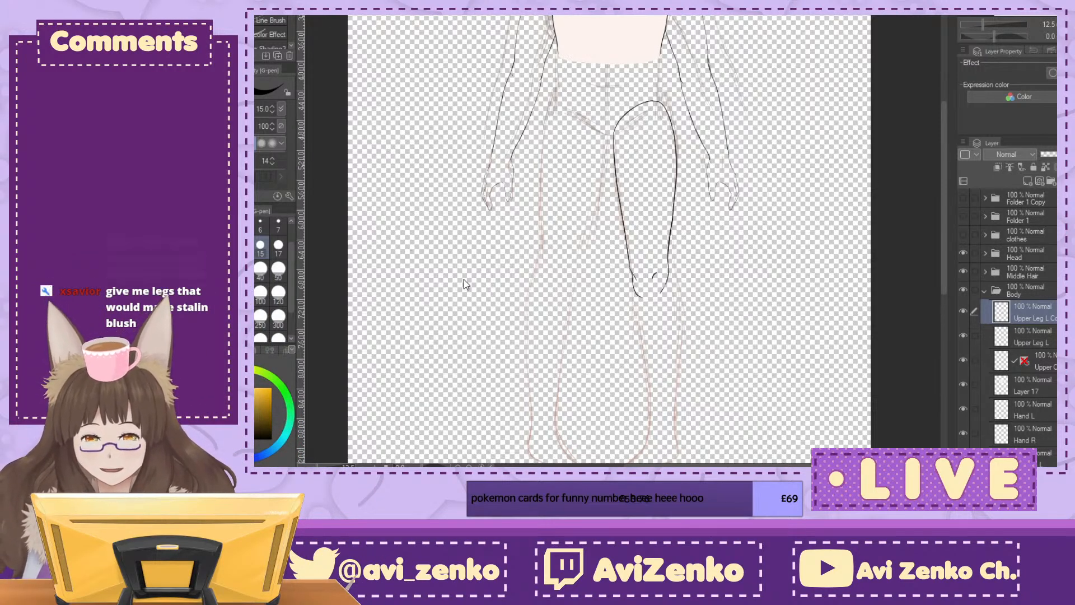
Step: Flip the thigh copy horizontally and move it across the body over the sketched right thigh
key("ctrl+t")
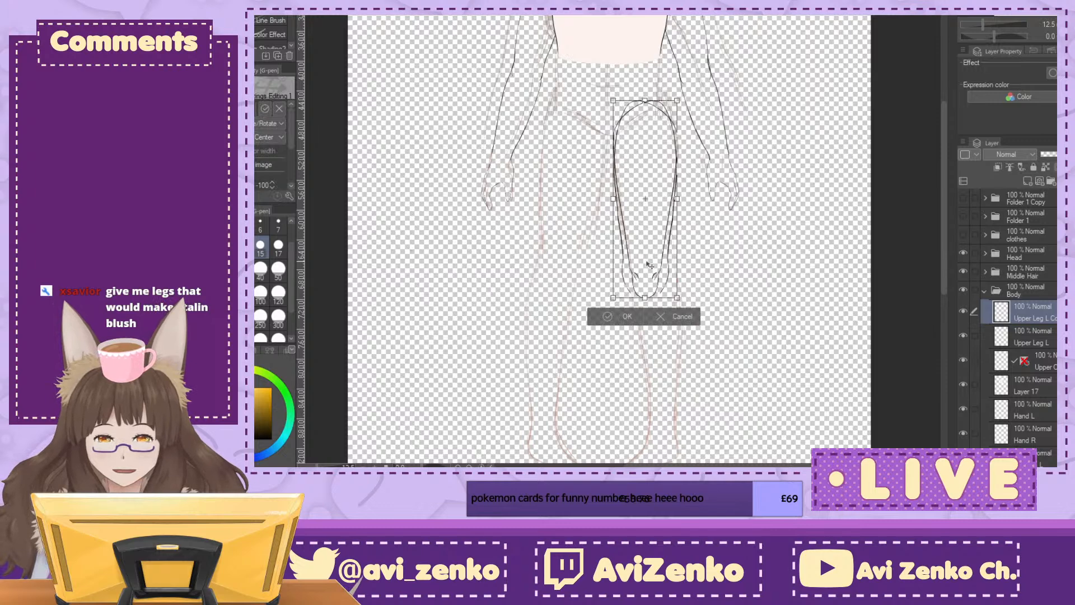
key("Left")
key("Left")
key("Left")
key("Left")
key("Left")
key("Left")
key("Left")
key("Left")
key("Left")
key("Left")
key("Left")
key("Left")
key("Left")
key("Left")
key("Left")
key("Left")
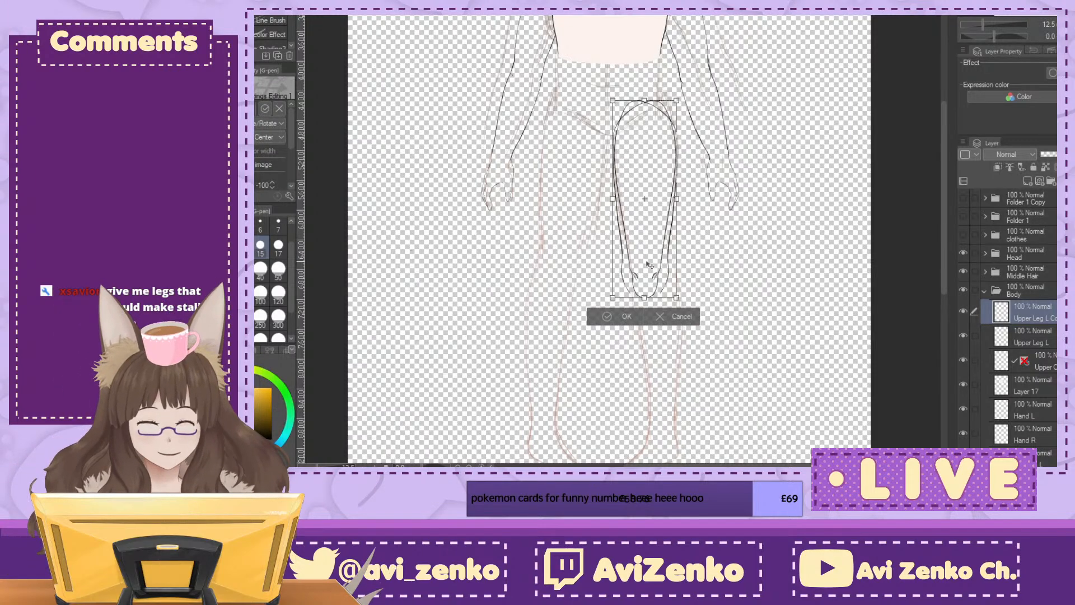
key("Left")
key("Left")
key("Left")
key("Left")
key("Left")
key("Left")
key("Left")
key("Left")
key("Left")
key("Left")
key("Left")
key("Left")
key("Left")
key("Left")
key("Left")
key("Left")
key("Left")
key("Left")
key("Left")
key("Left")
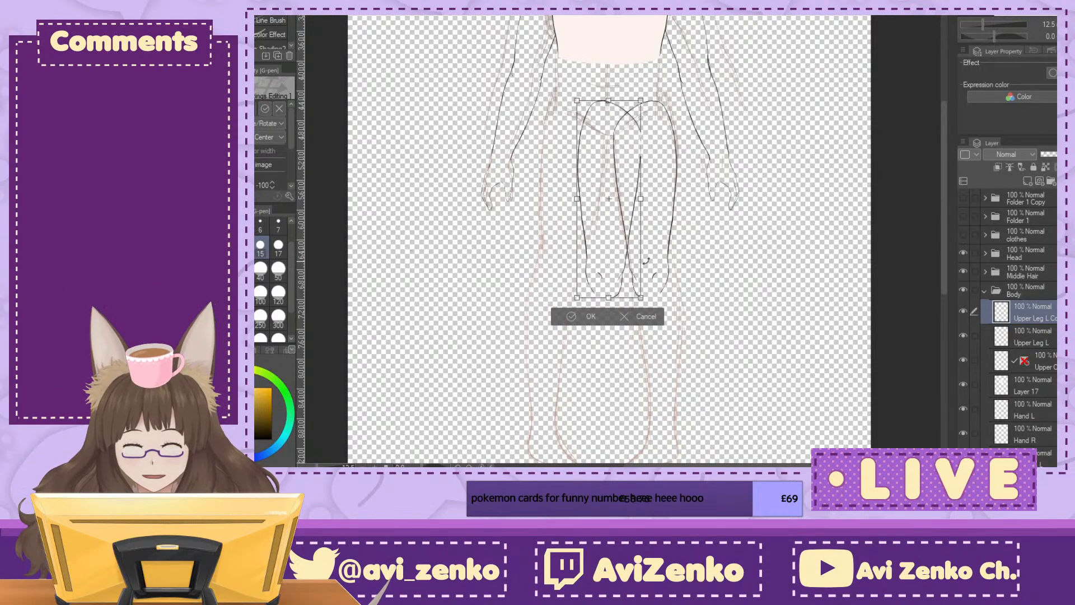
key("Left")
key("Left")
key("Left")
key("Left")
key("Left")
key("Left")
key("Left")
key("Left")
key("Left")
key("Left")
key("Left")
key("Left")
key("Left")
key("Left")
key("Left")
key("Left")
key("Left")
key("Left")
key("Left")
key("Left")
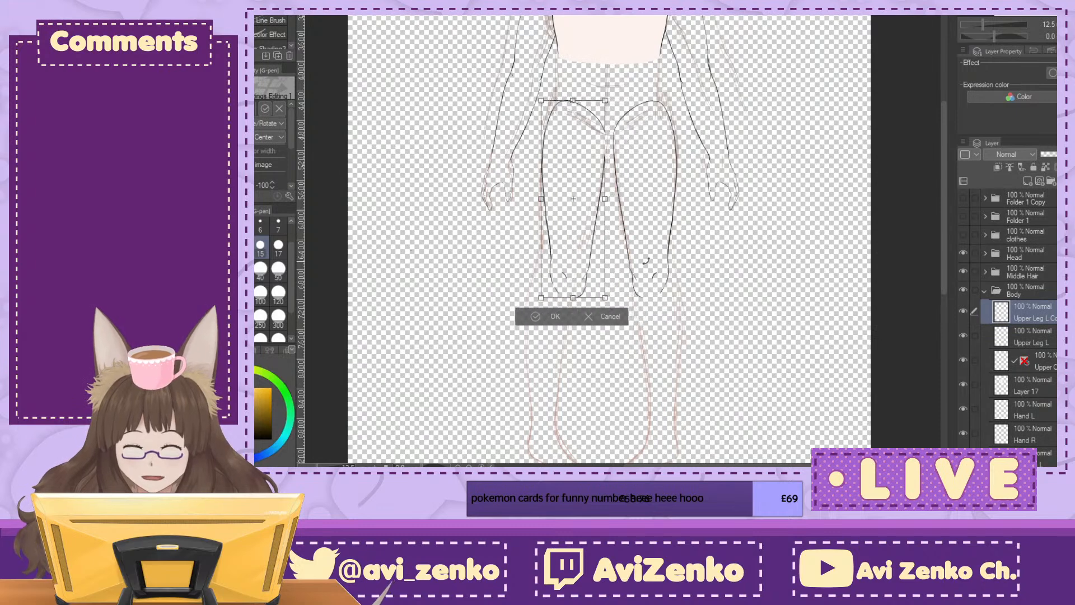
key("Left")
key("Left")
key("Left")
key("Left")
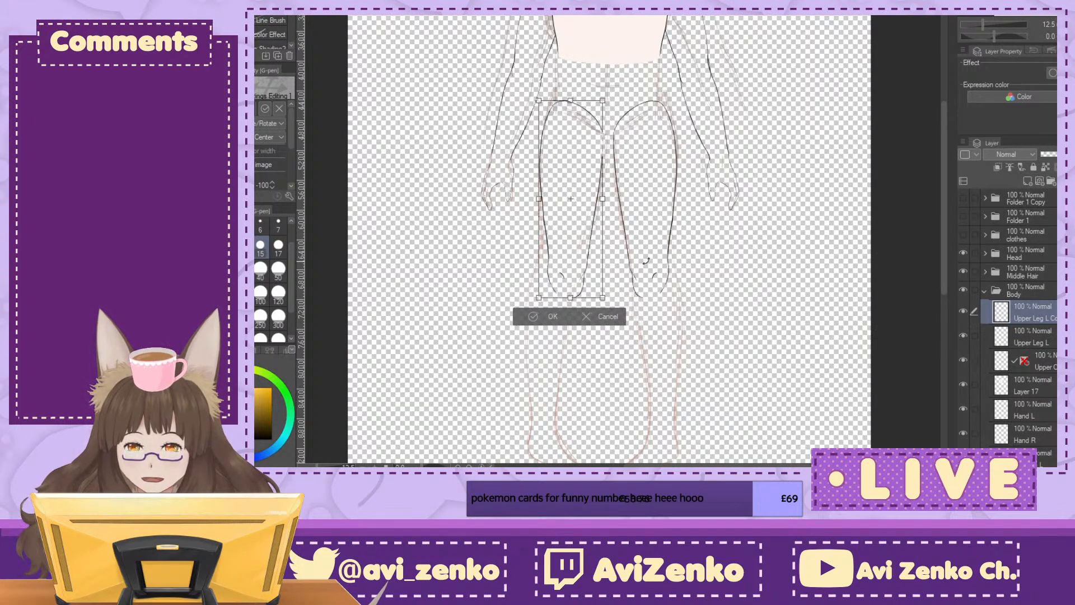
key("Left")
key("Left")
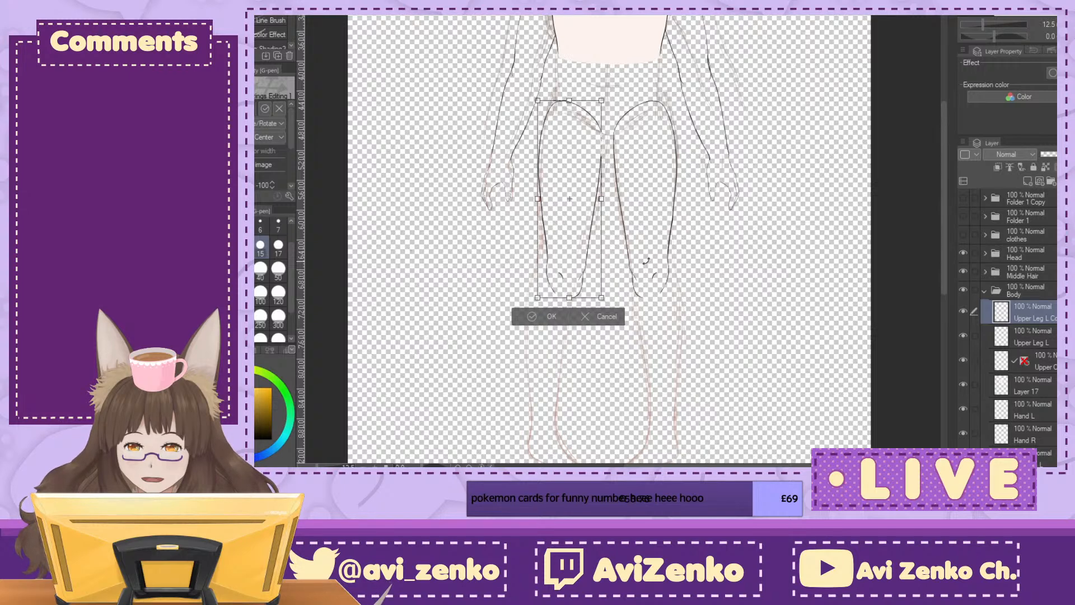
key("Return")
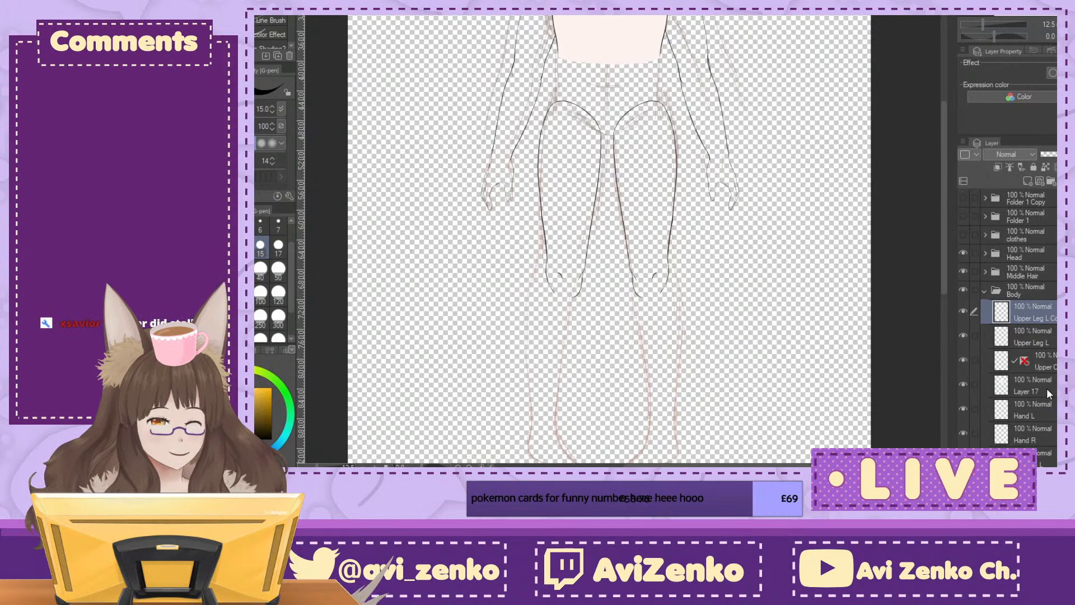
Step: Rename the mirrored thigh's layer as Upper Leg R
key("Return")
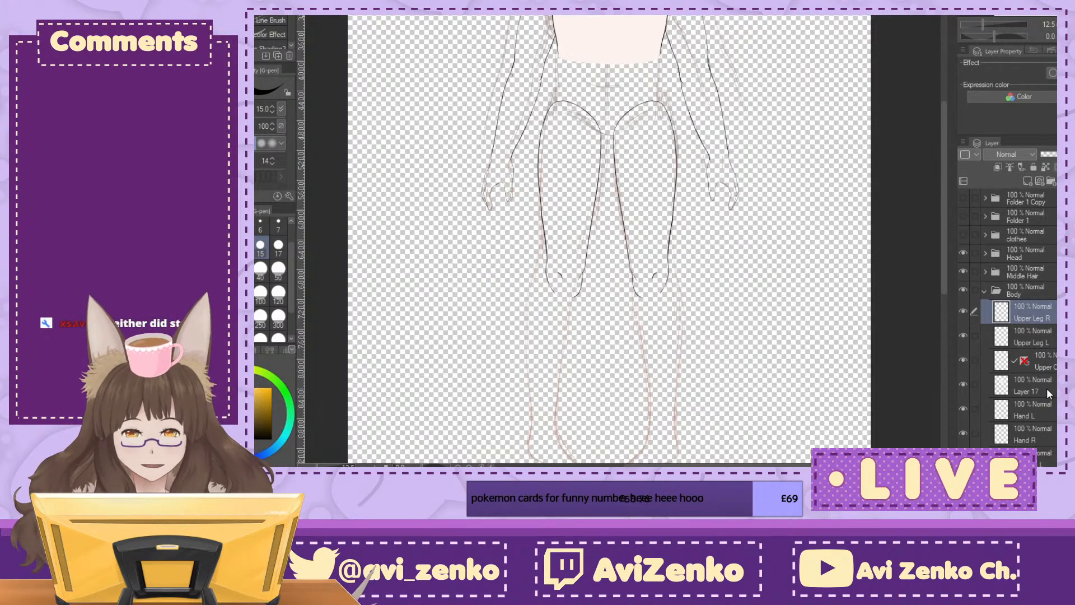
left_click_drag(608, 224, 611, 383)
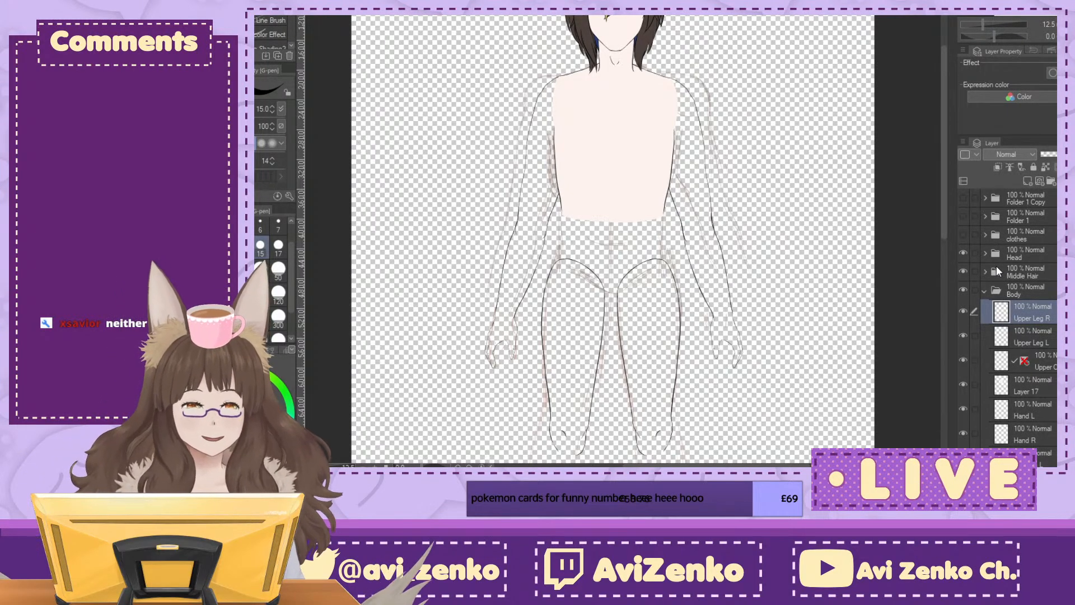
left_click(983, 290)
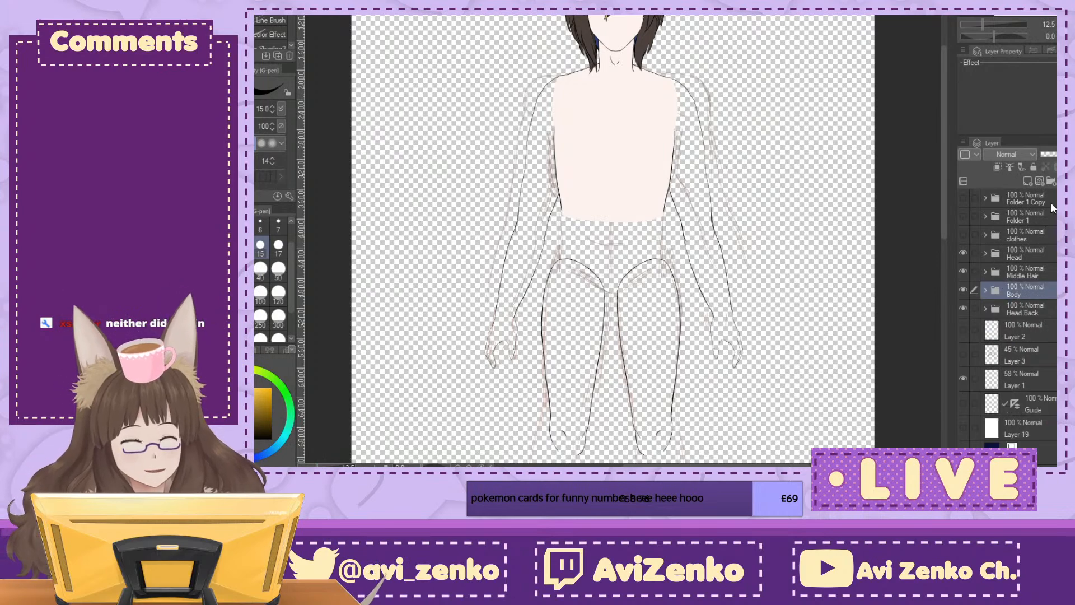
left_click_drag(616, 336, 612, 178)
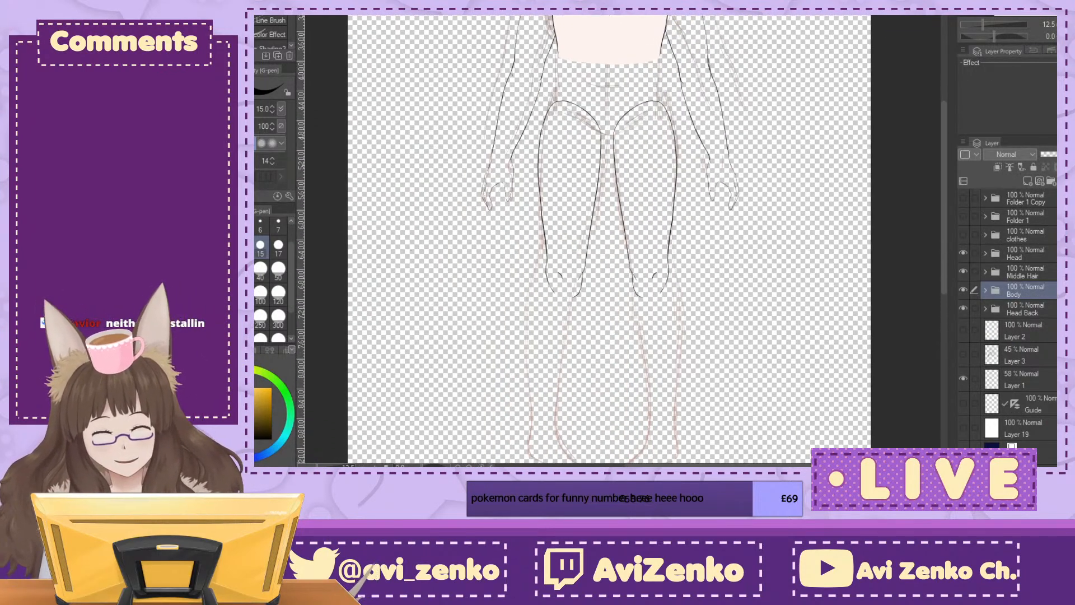
Step: Add a new layer directly above Upper Leg L in the Body folder for the left lower leg
key("ctrl+plus")
key("ctrl+plus")
key("ctrl+plus")
left_click_drag(610, 397, 635, 180)
left_click(984, 291)
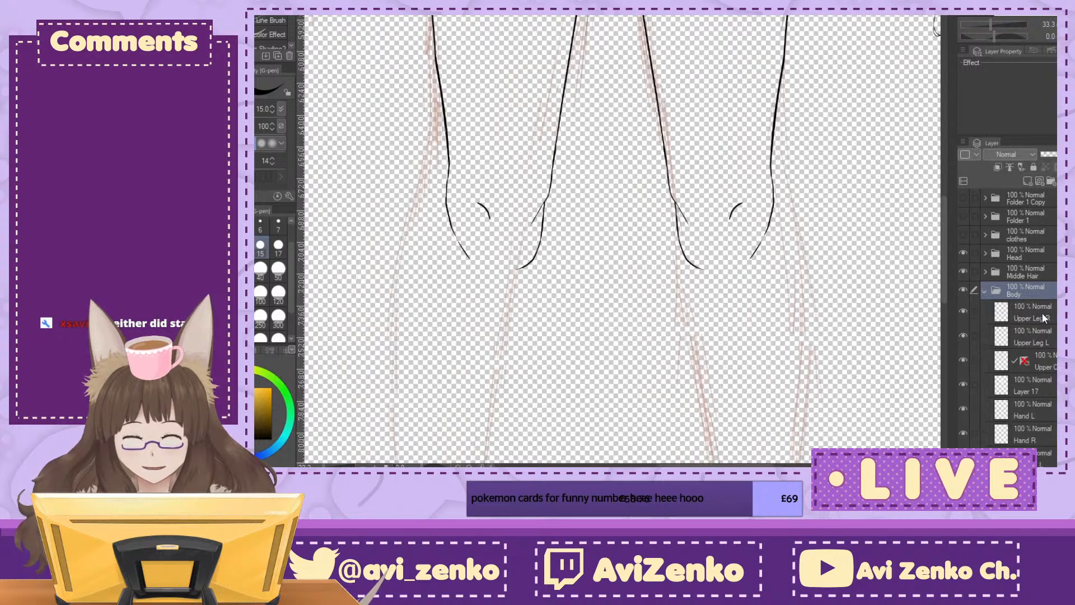
left_click(1044, 314)
left_click(1046, 337)
Step: Ink the inner and outer contours of the left calf from the knee downward along the sketch
left_click_drag(711, 314, 565, 187)
key("ctrl+plus")
left_click_drag(486, 113, 575, 215)
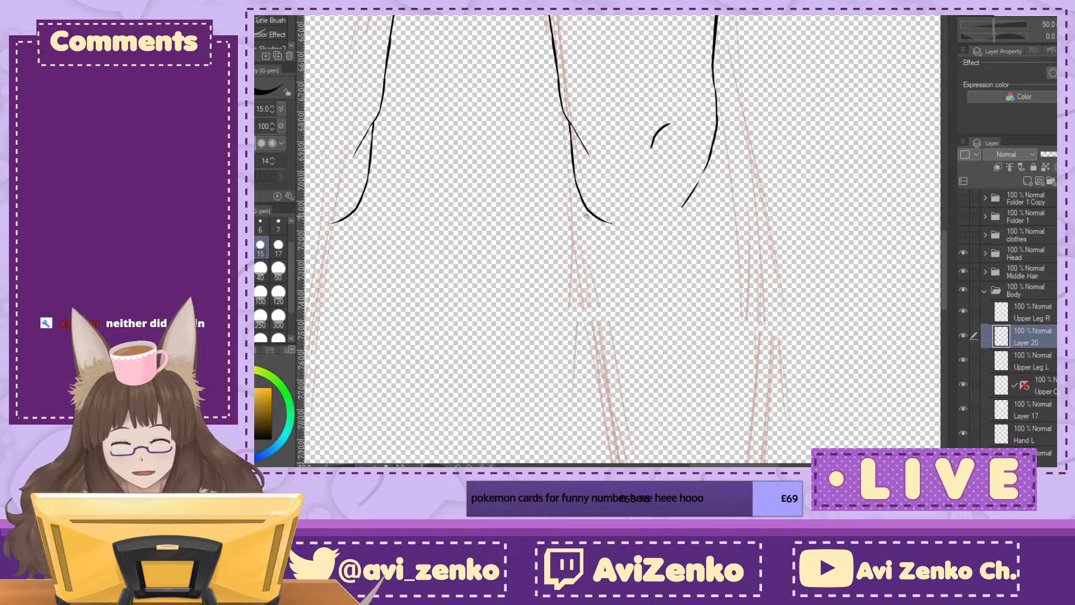
key("ctrl+minus")
left_click_drag(589, 168, 610, 361)
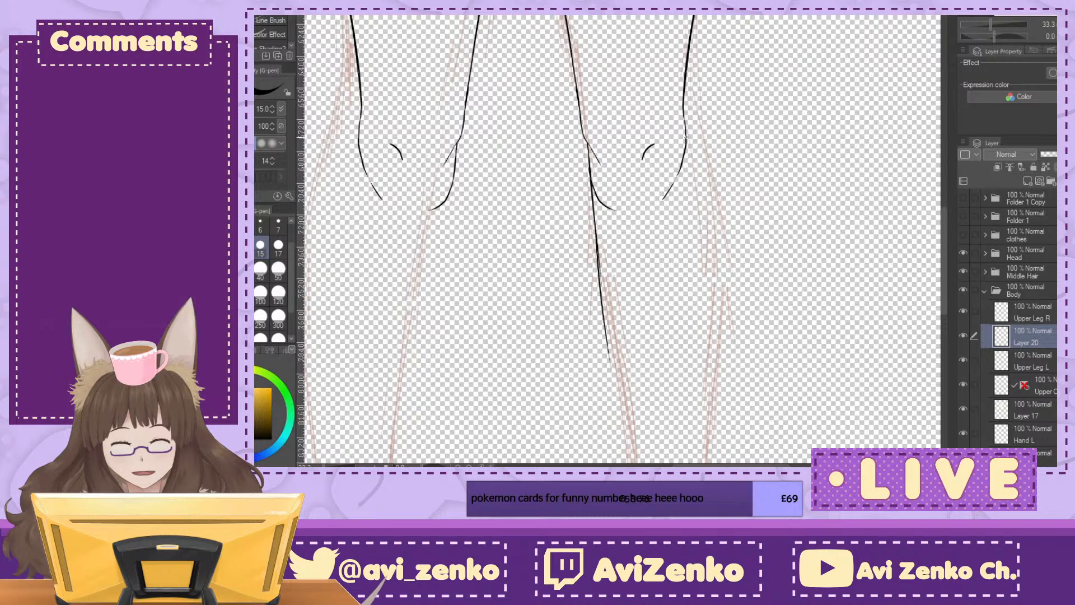
mouse_move(688, 134)
left_mouse_down()
mouse_move(708, 231)
mouse_move(704, 363)
left_mouse_up()
scroll(621, 241, "down", 3)
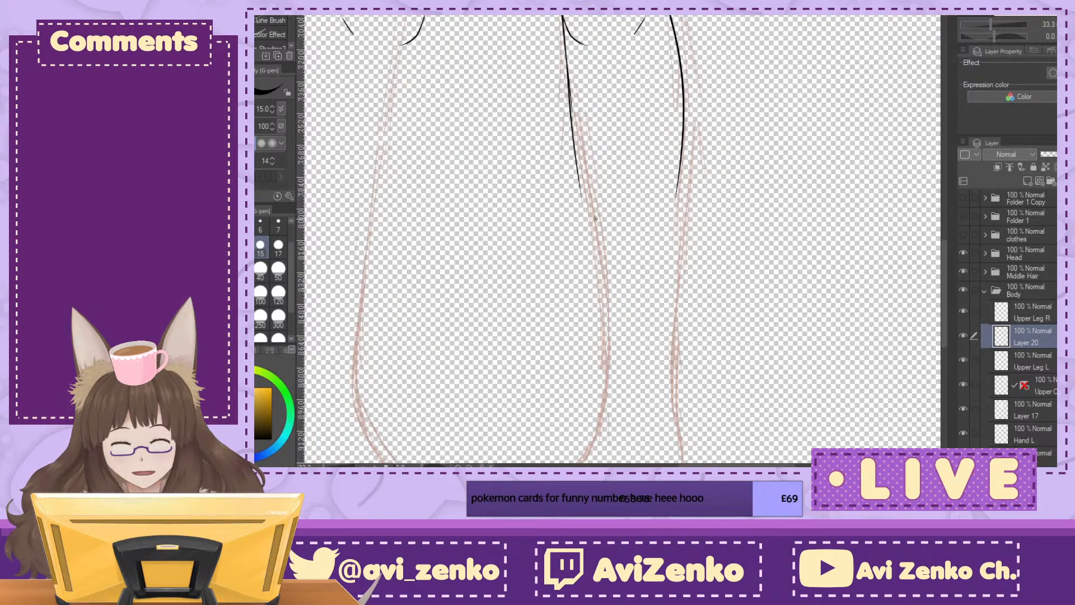
Step: Extend the left calf's inner and outer lines toward the ankle, undoing misplaced strokes
left_click_drag(582, 197, 587, 249)
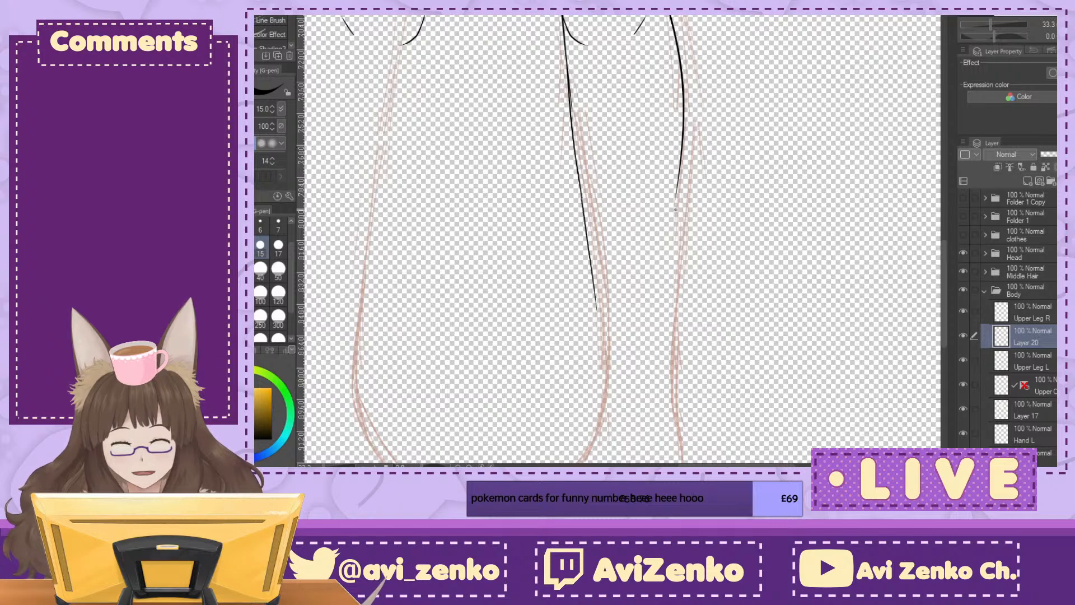
left_click_drag(630, 279, 622, 239)
key("ctrl+plus")
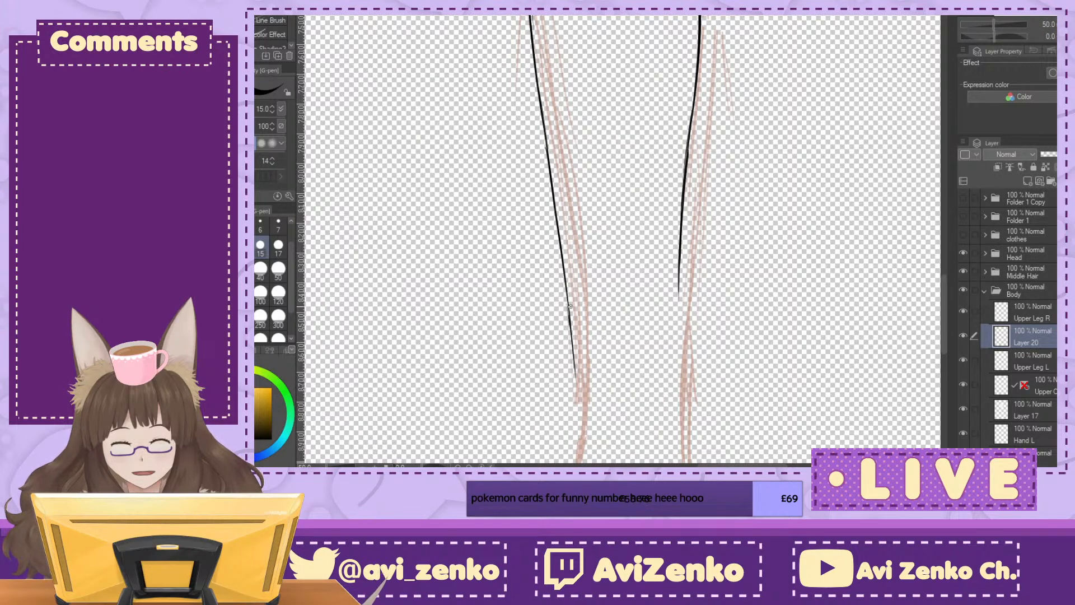
key("ctrl+z")
key("ctrl+z")
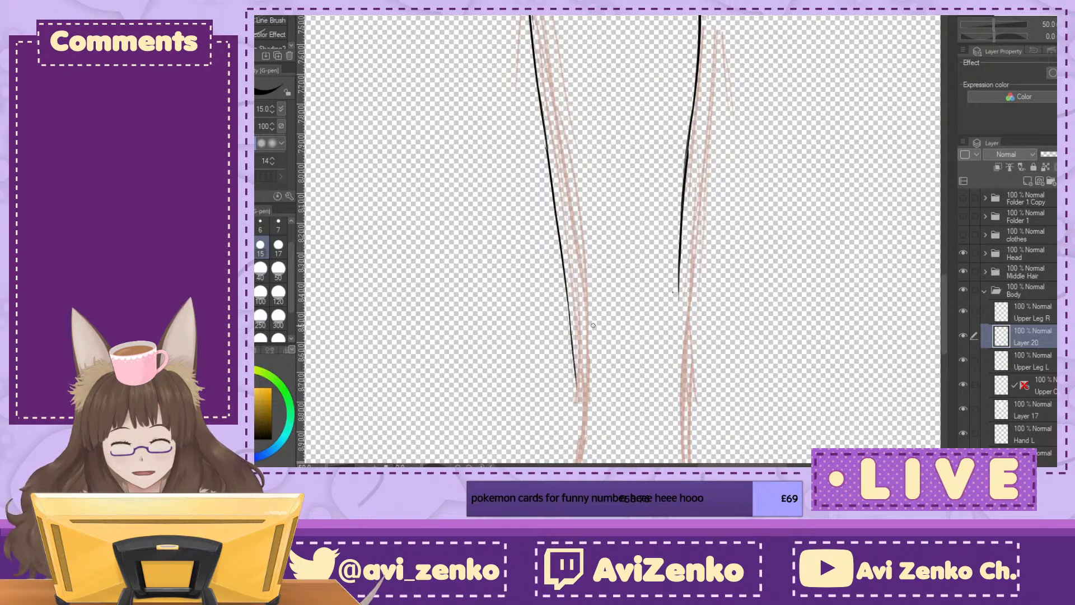
left_click_drag(675, 319, 678, 333)
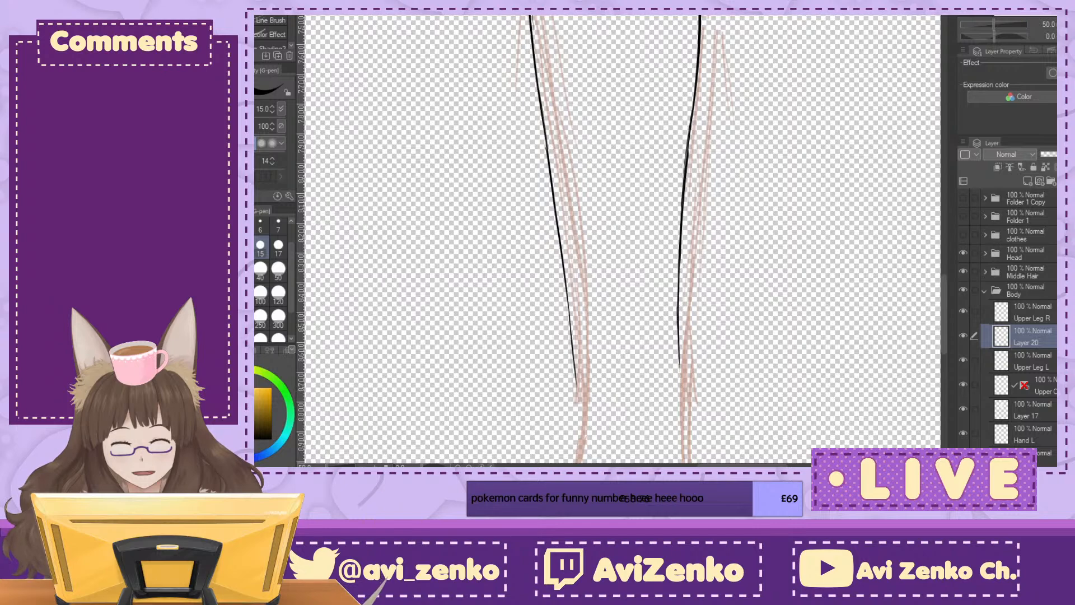
Step: Hide the sketch on Layer 1 so that only the inked lines of the figure show
key("ctrl+minus")
key("ctrl+minus")
key("ctrl+minus")
key("ctrl+minus")
left_click_drag(694, 249, 722, 360)
scroll(1042, 315, "down", 1)
scroll(987, 444, "down", 2)
scroll(985, 391, "down", 6)
left_click(964, 442)
left_click_drag(650, 166, 640, 227)
scroll(639, 227, "down", 2)
scroll(624, 185, "up", 2)
left_click_drag(623, 185, 604, 158)
scroll(1024, 296, "down", 2)
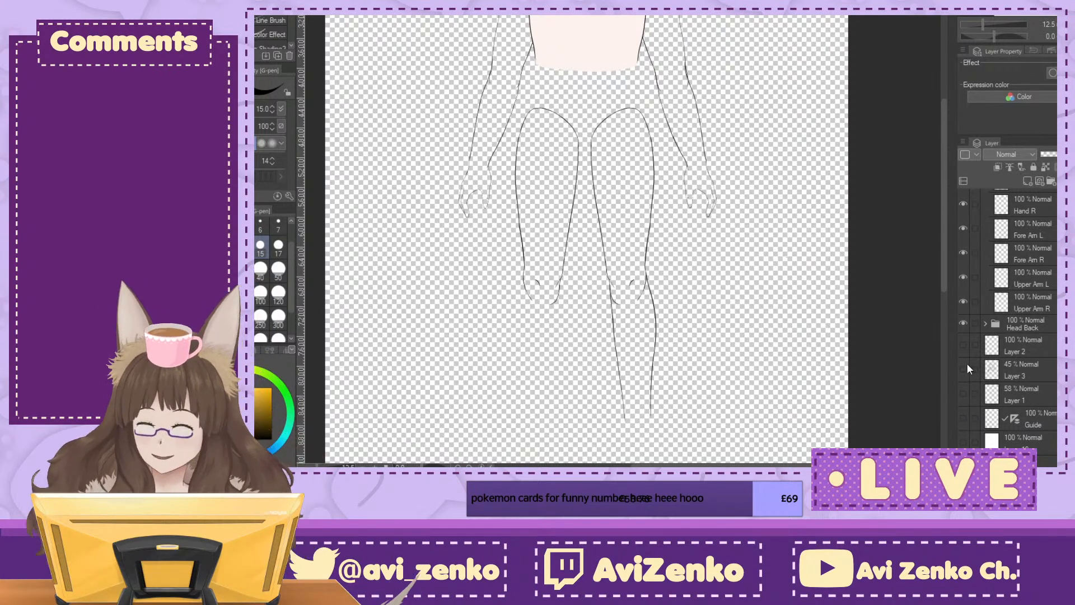
Step: Examine the proportions of the inked legs against the torso, arms and head without the sketch
mouse_move(593, 291)
left_mouse_down()
mouse_move(601, 192)
mouse_move(629, 340)
left_mouse_up()
key("ctrl+plus")
key("ctrl+plus")
key("ctrl+plus")
left_click_drag(504, 240, 718, 270)
mouse_move(718, 22)
left_mouse_down()
mouse_move(448, 498)
mouse_move(565, 205)
mouse_move(604, 400)
left_mouse_up()
left_click_drag(672, 202, 691, 118)
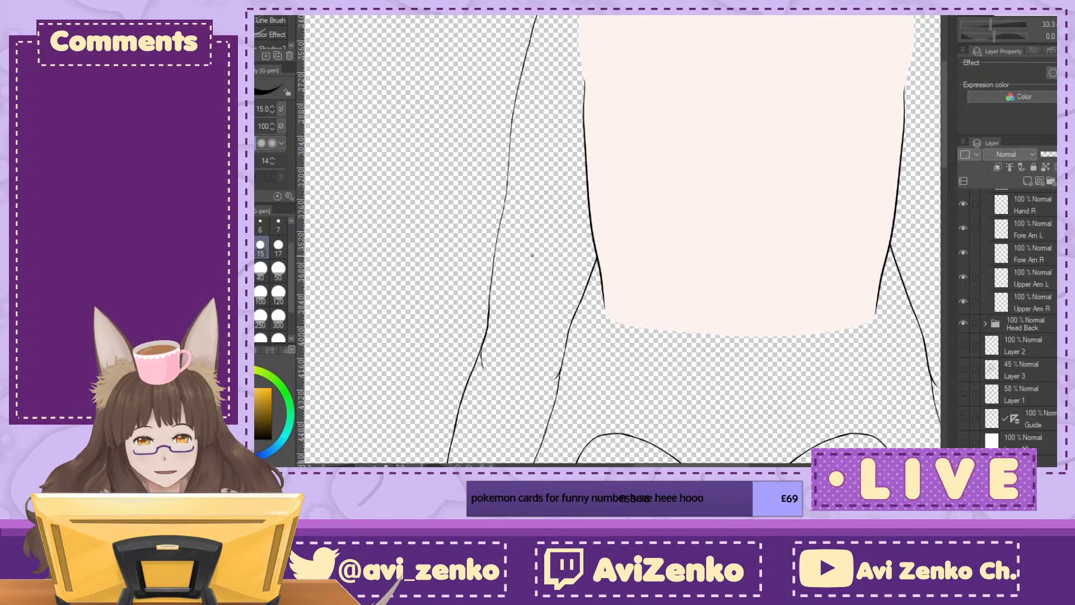
left_click_drag(695, 224, 547, 213)
key("ctrl+minus")
key("ctrl+minus")
key("ctrl+minus")
key("ctrl+minus")
key("ctrl+minus")
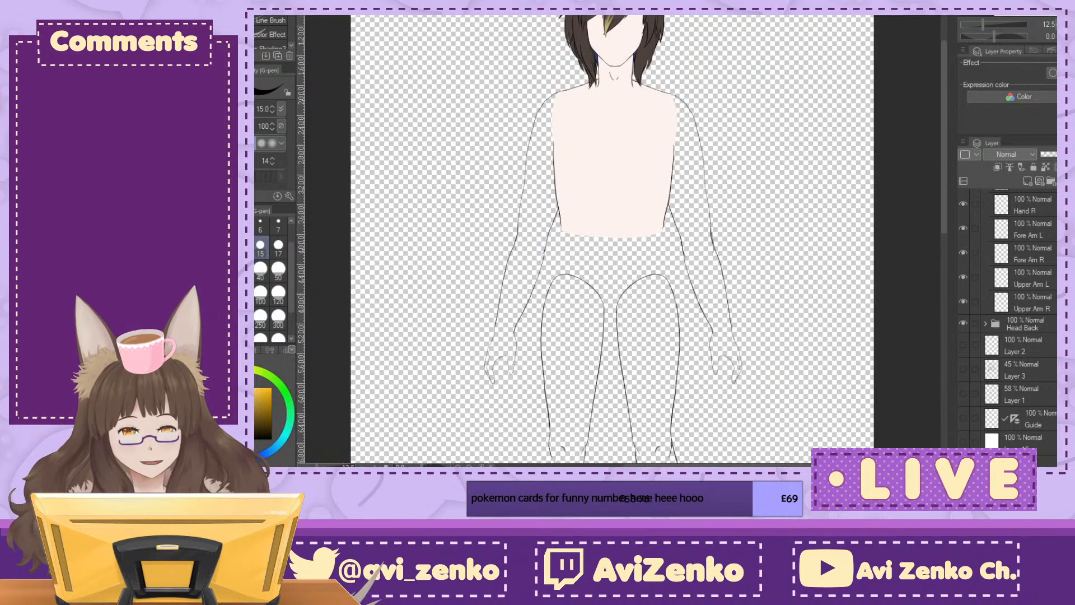
left_click_drag(622, 240, 618, 206)
key("ctrl+plus")
key("ctrl+plus")
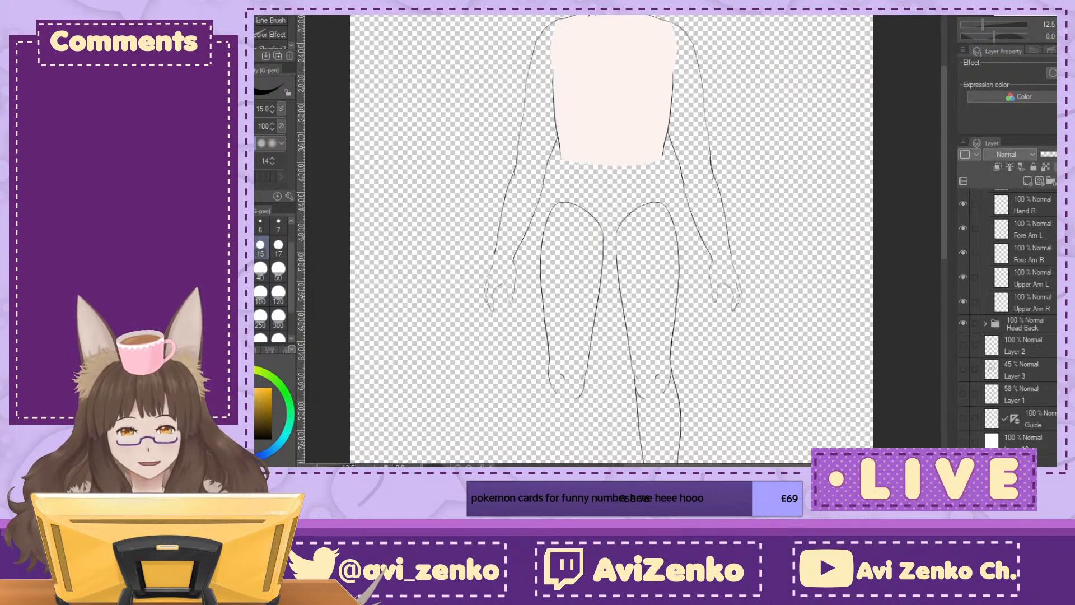
left_click_drag(616, 280, 619, 193)
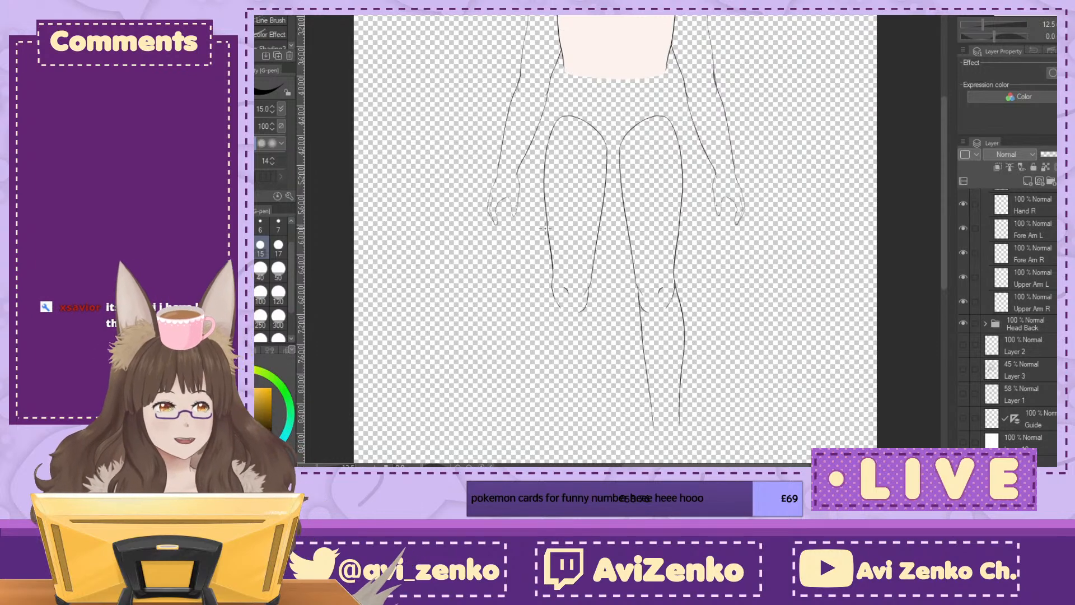
left_click_drag(545, 228, 538, 156)
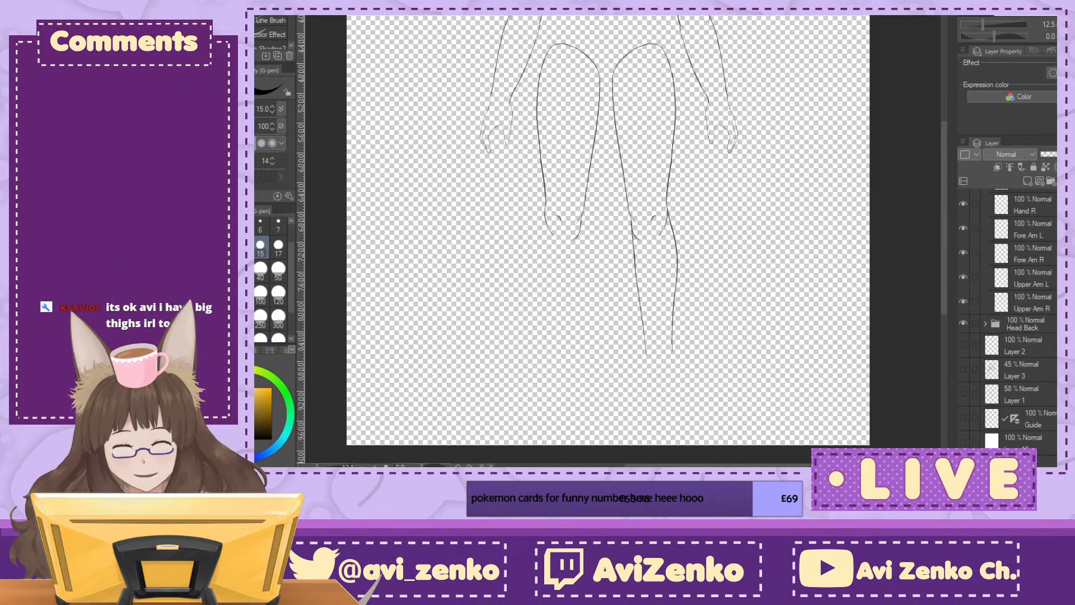
Step: Toggle the left lower leg layer off and on to compare the figure with and without it
scroll(1019, 319, "up", 5)
scroll(1018, 261, "up", 2)
left_click(962, 261)
left_click(963, 259)
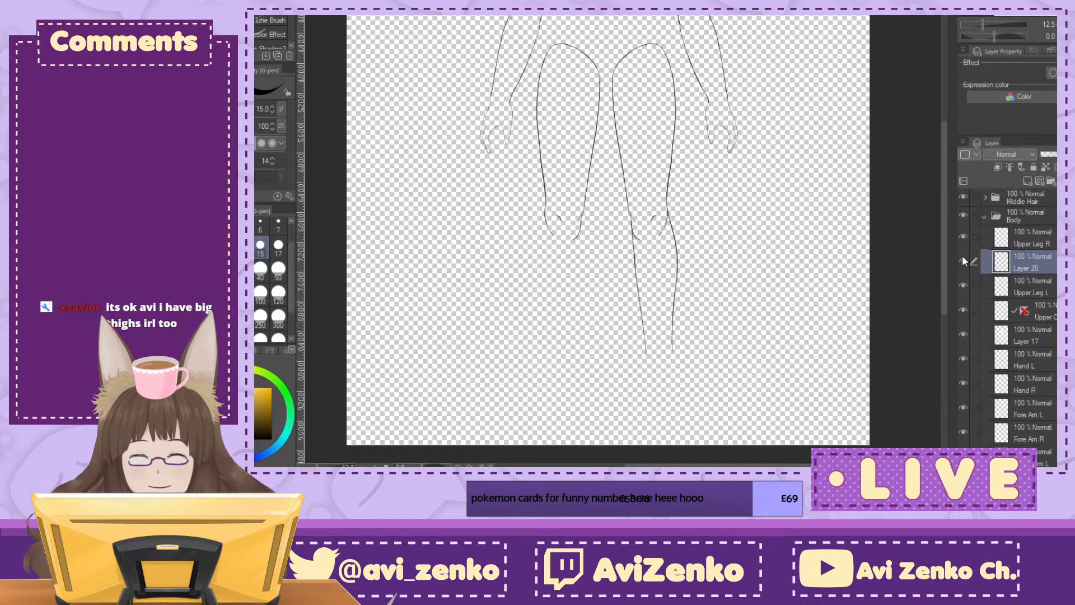
Step: Bring the lower ends of the left calf lines into close view and make Layer 3 visible
left_click_drag(650, 268, 646, 243)
key("ctrl+plus")
key("ctrl+plus")
key("ctrl+plus")
left_click_drag(621, 370, 632, 132)
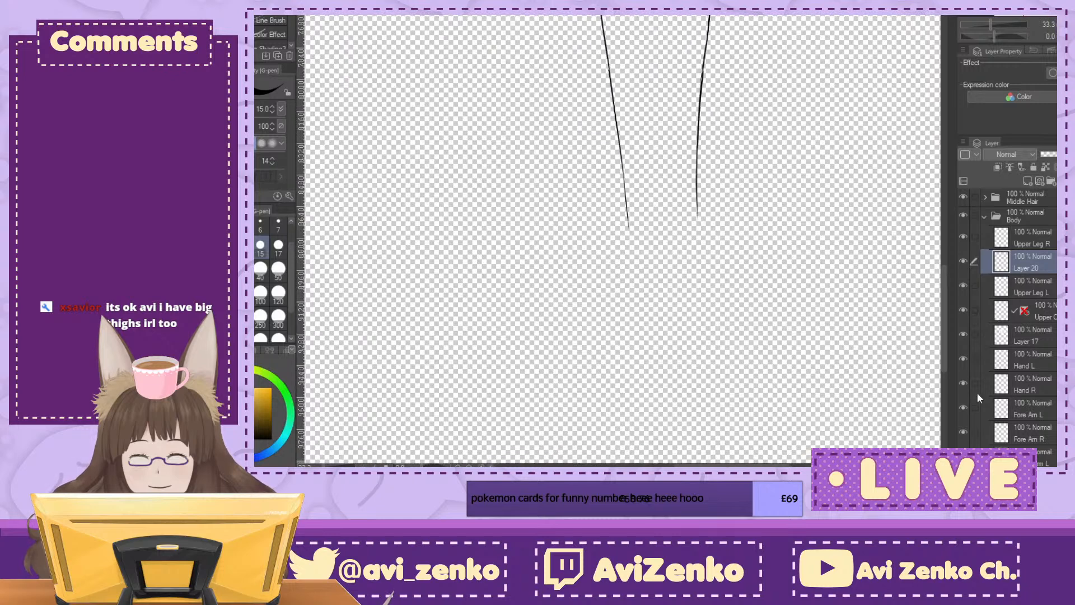
scroll(1008, 325, "down", 5)
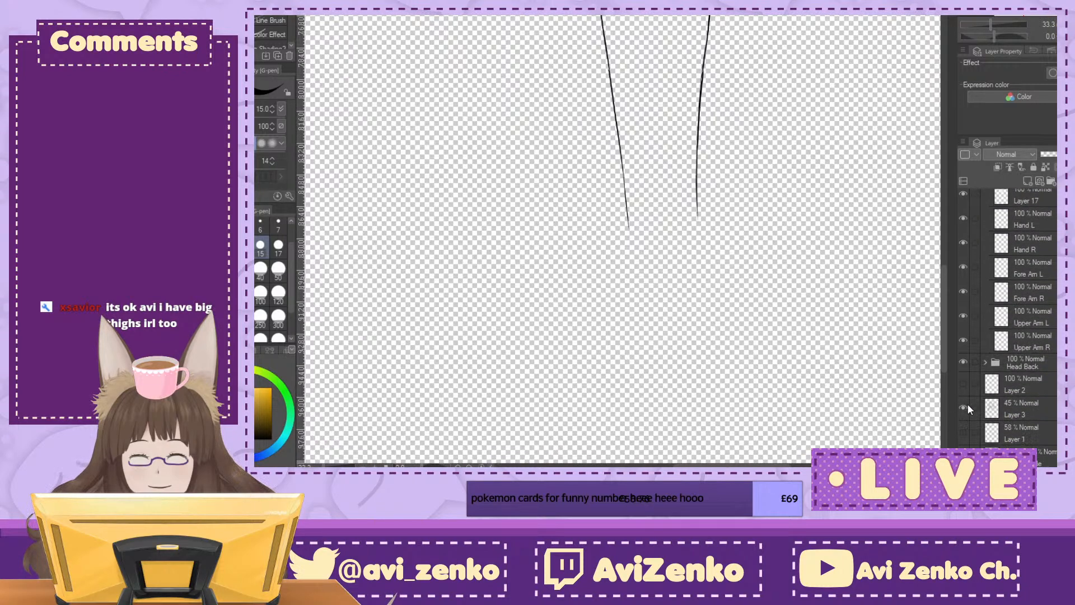
Step: Show the Layer 1 sketch in place of Layer 3 and lower the sketch's opacity
left_click(963, 431)
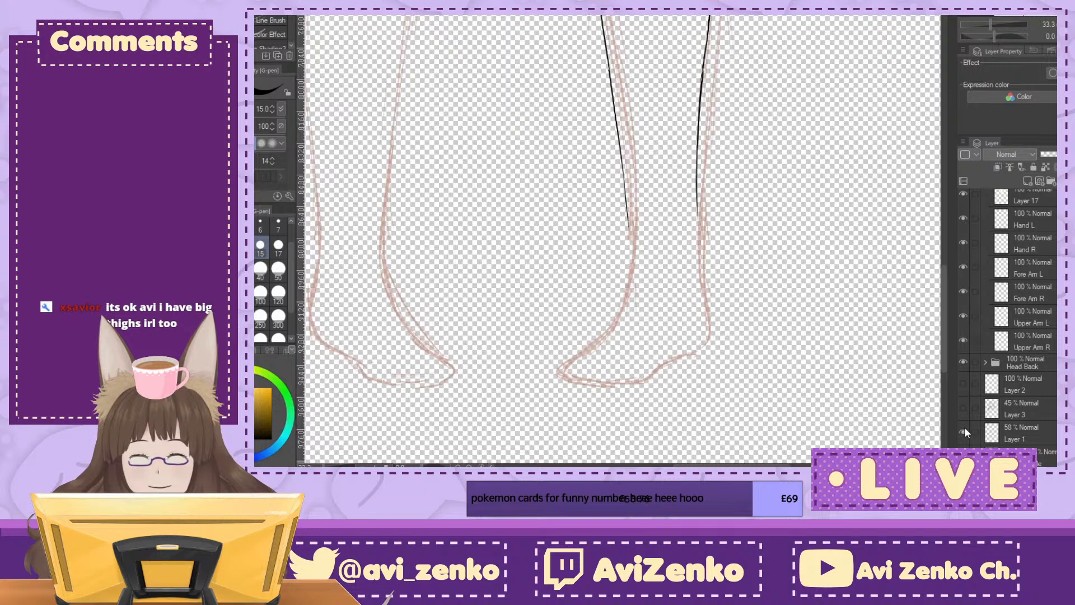
left_click(1050, 434)
left_click_drag(1055, 157, 1053, 159)
scroll(1007, 328, "up", 5)
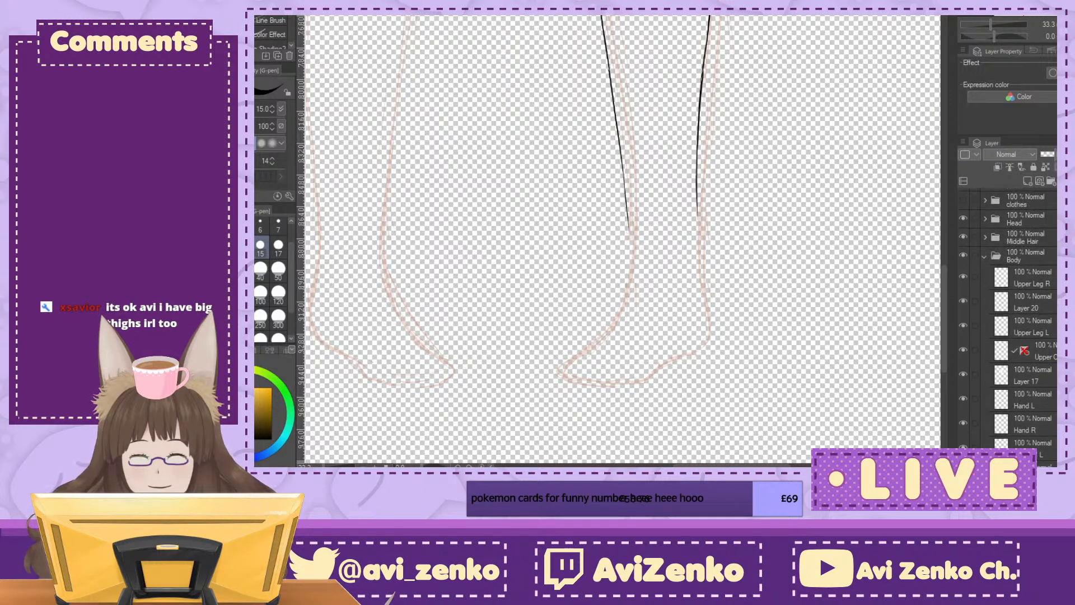
Step: Select Layer 20 as the lower leg layer and extend the inner calf line past the ankle along the sketch
left_click(1054, 328)
left_click(1054, 296)
left_click(962, 302)
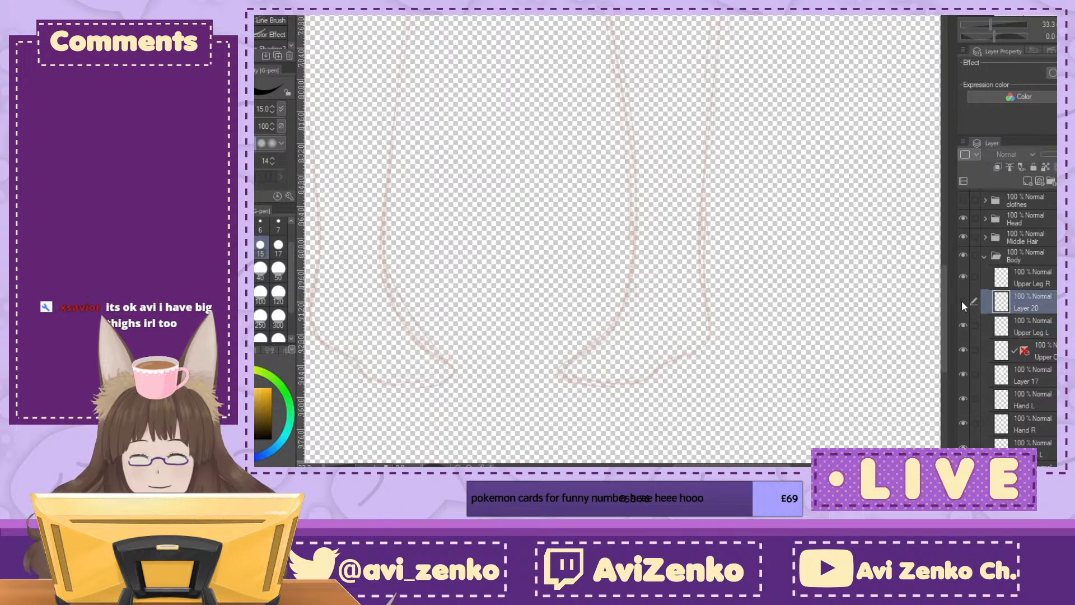
left_click(963, 302)
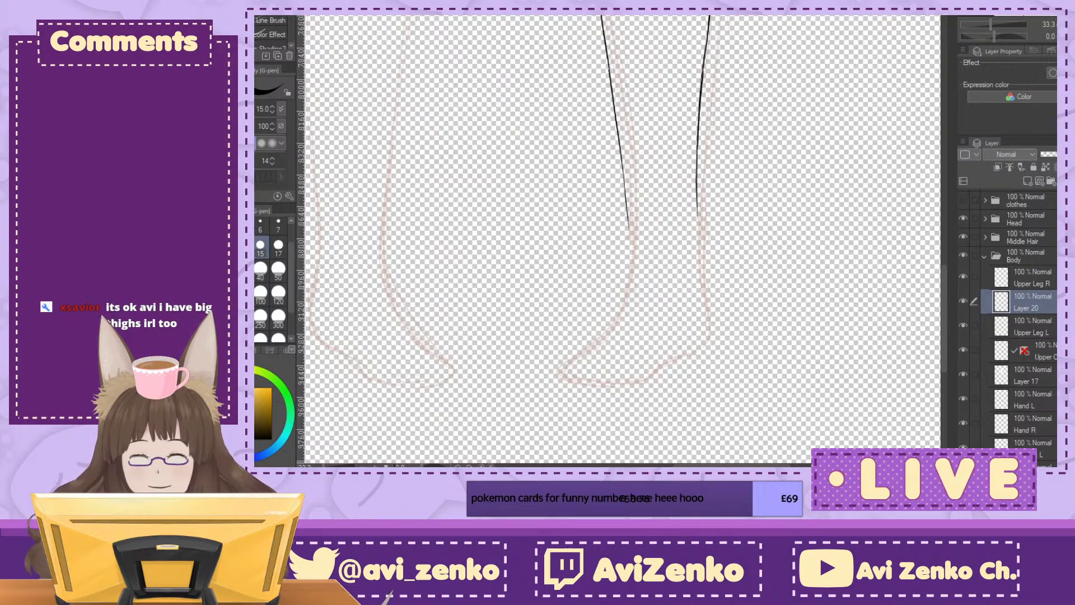
scroll(621, 179, "up", 1)
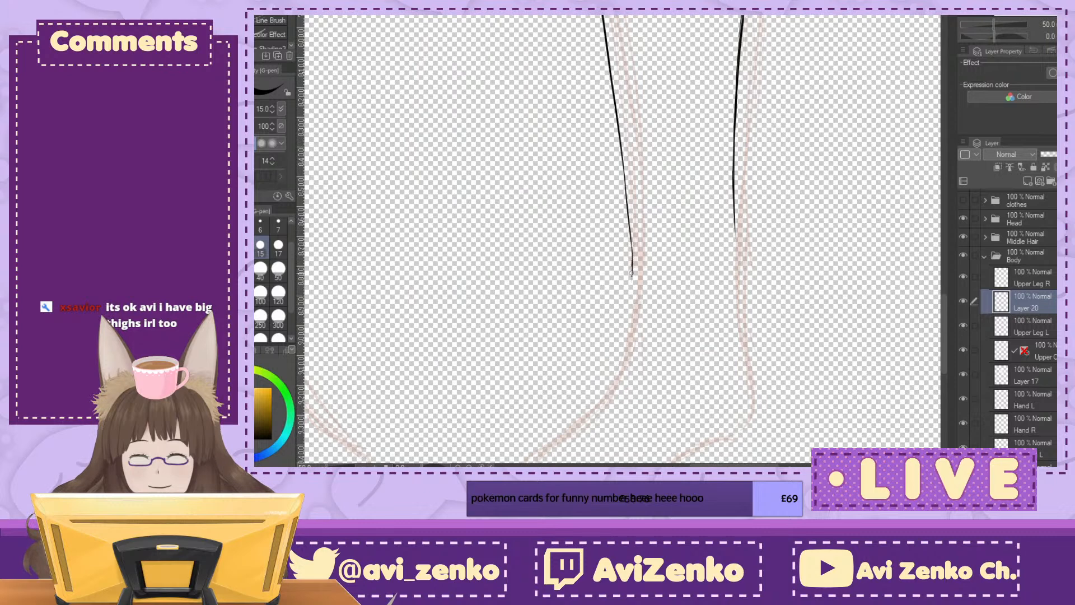
left_click_drag(588, 398, 630, 253)
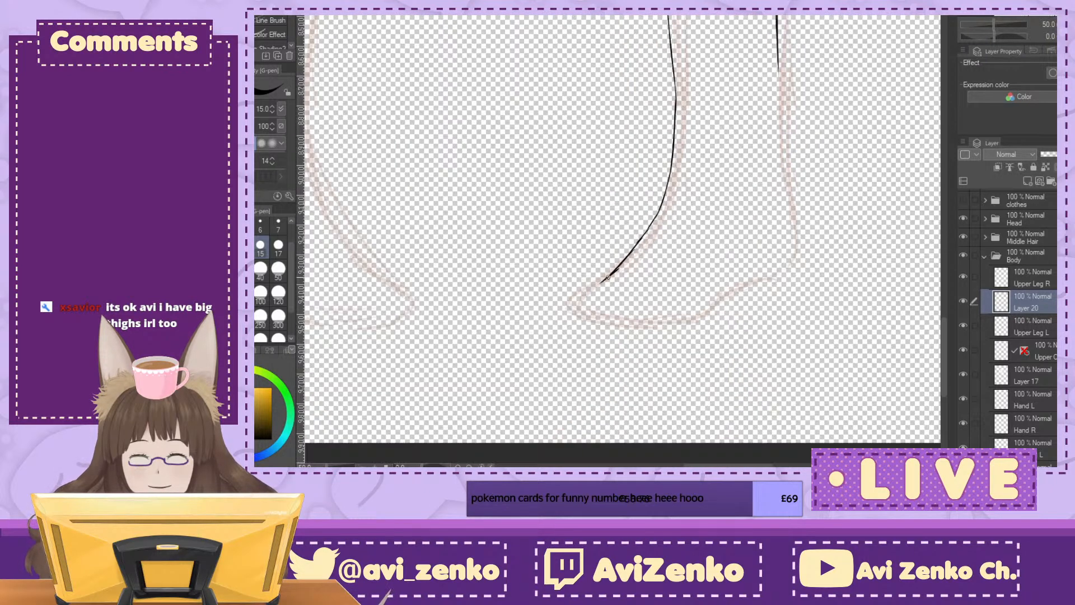
left_click_drag(600, 307, 686, 315)
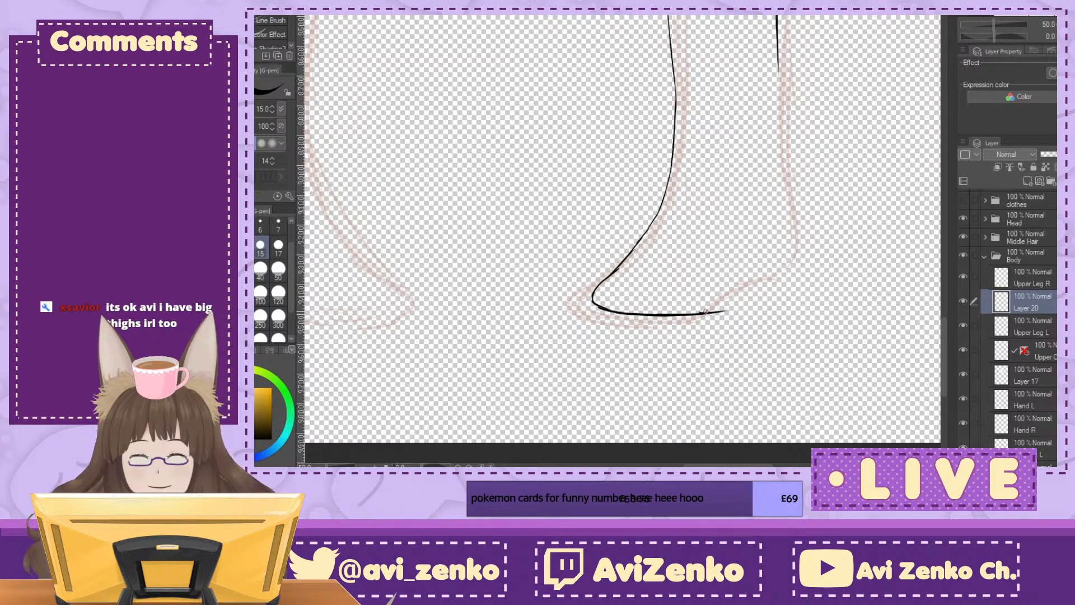
left_click_drag(723, 309, 763, 271)
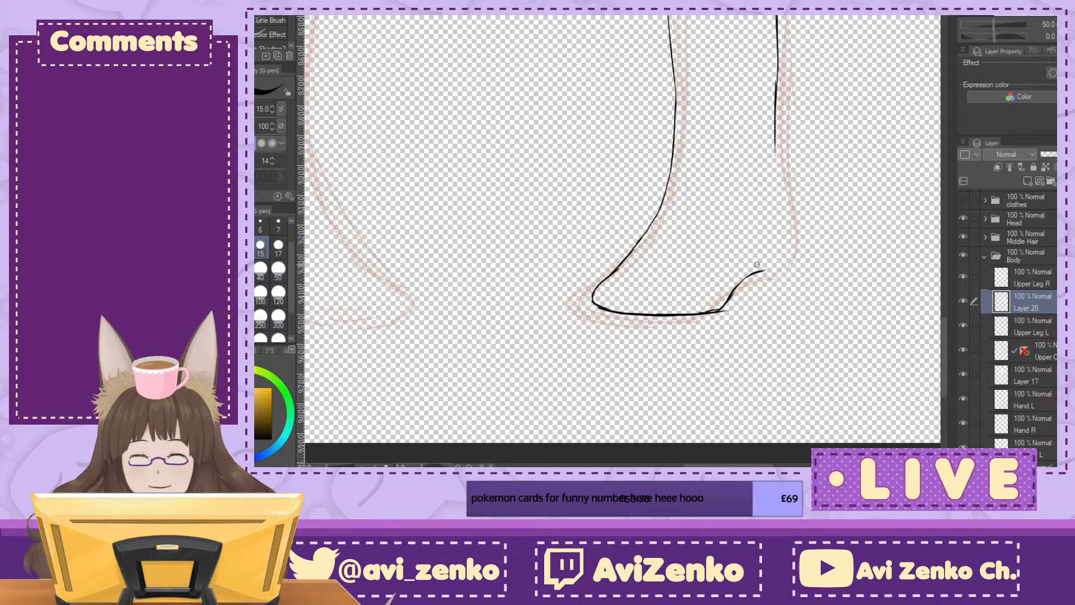
left_click_drag(758, 269, 723, 300)
key("ctrl+z")
key("ctrl+z")
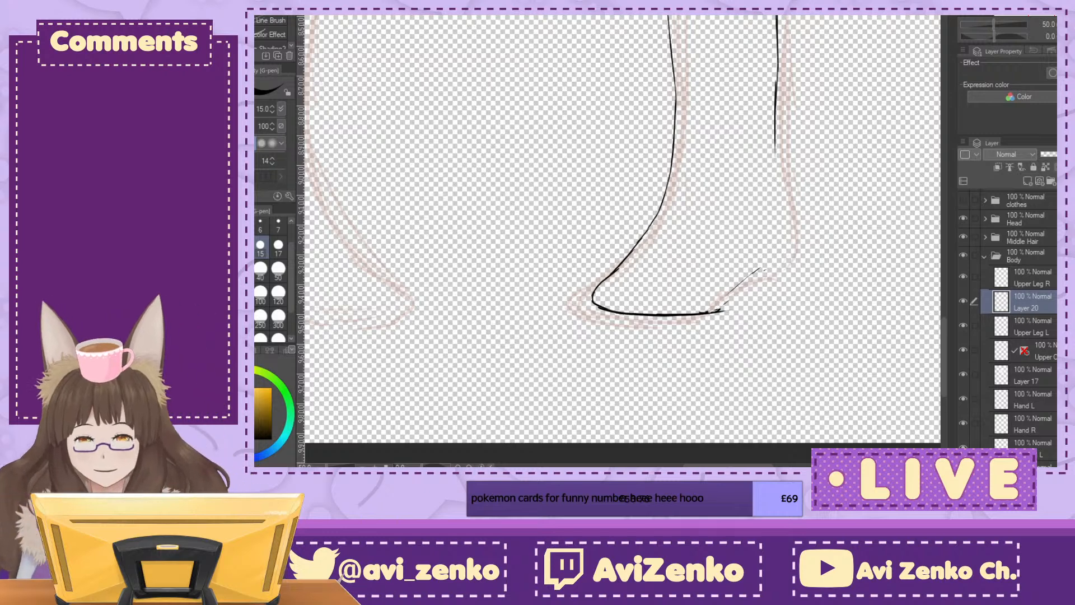
key("e")
mouse_move(702, 312)
left_mouse_down()
mouse_move(753, 274)
mouse_move(576, 305)
mouse_move(666, 256)
mouse_move(787, 227)
left_mouse_up()
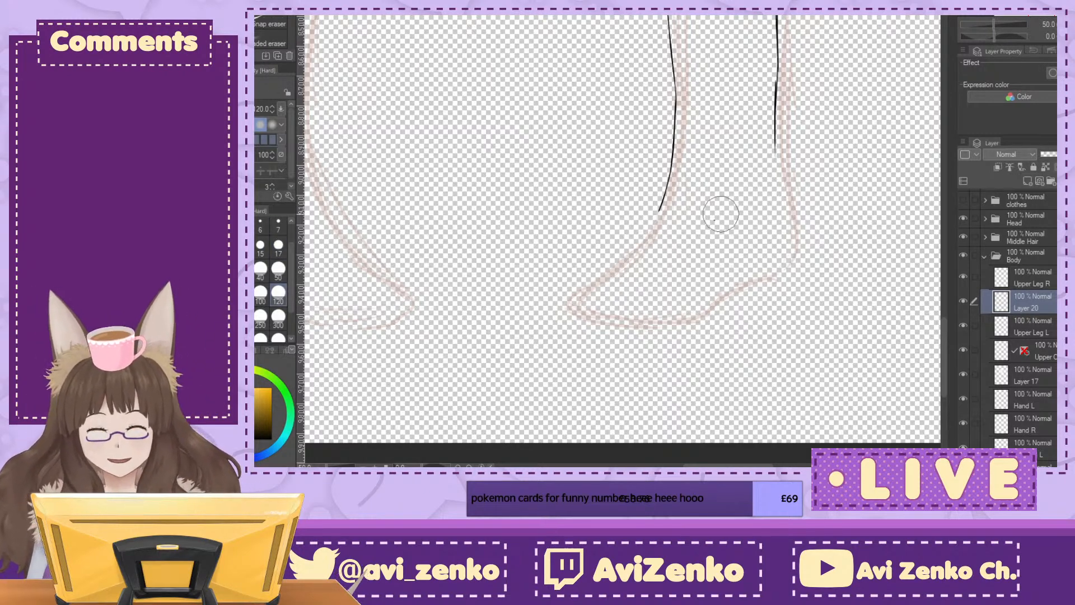
left_click_drag(650, 210, 658, 216)
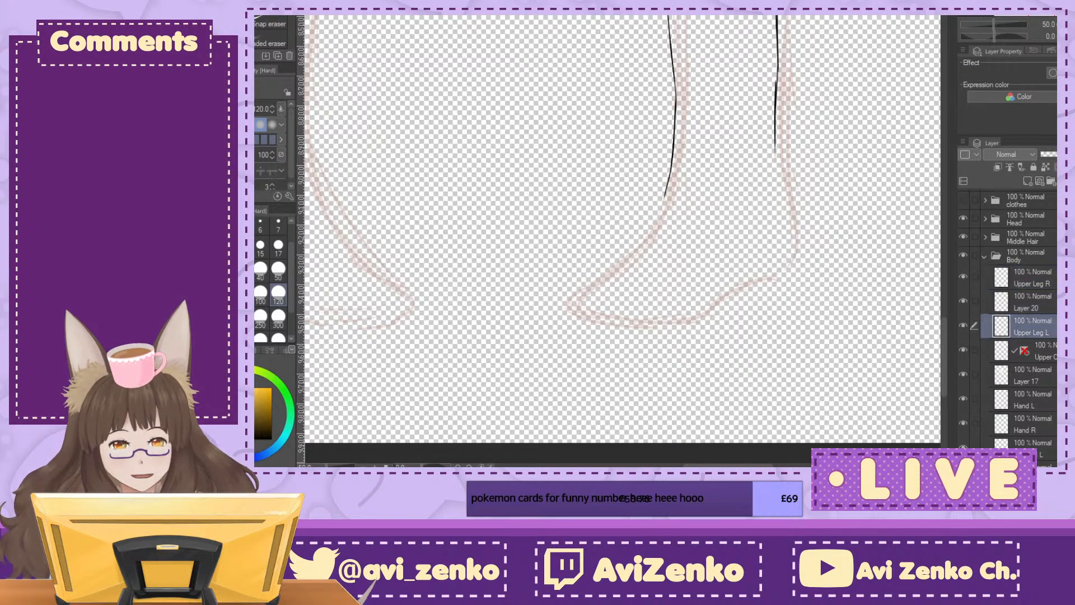
Step: Ink the left foot's outline on Layer 20 with the G-pen, from the inner ankle around the sole and up to the outer calf line
key("p")
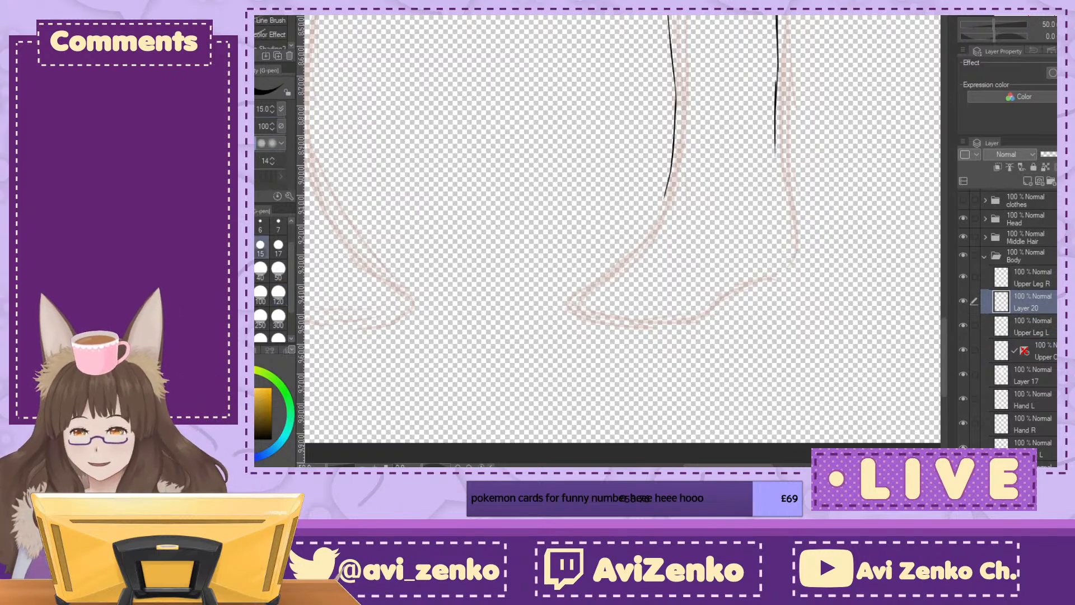
left_click_drag(673, 158, 660, 231)
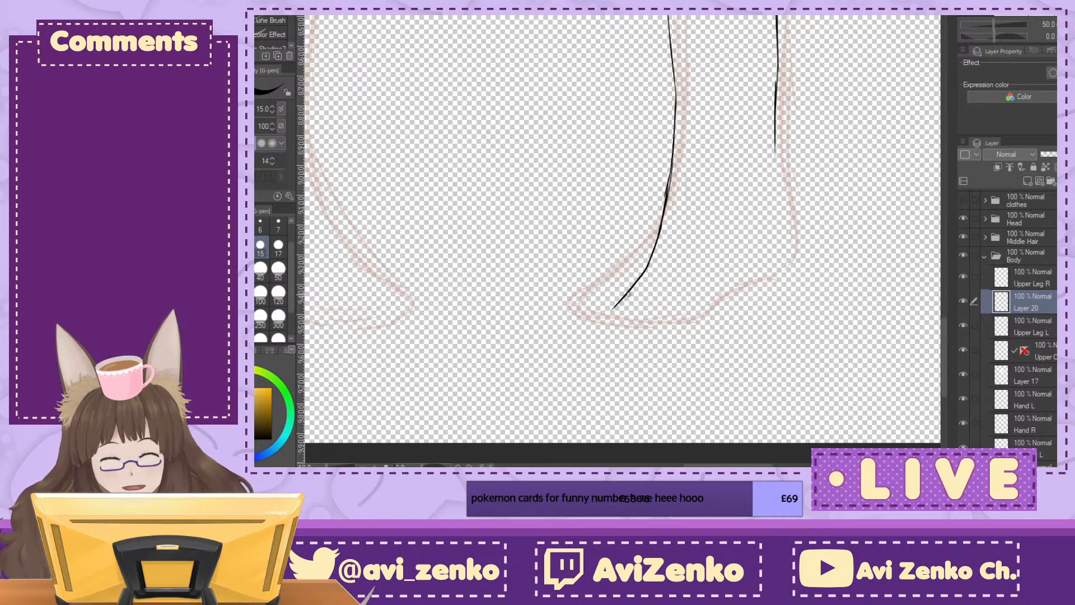
left_click_drag(635, 329, 694, 335)
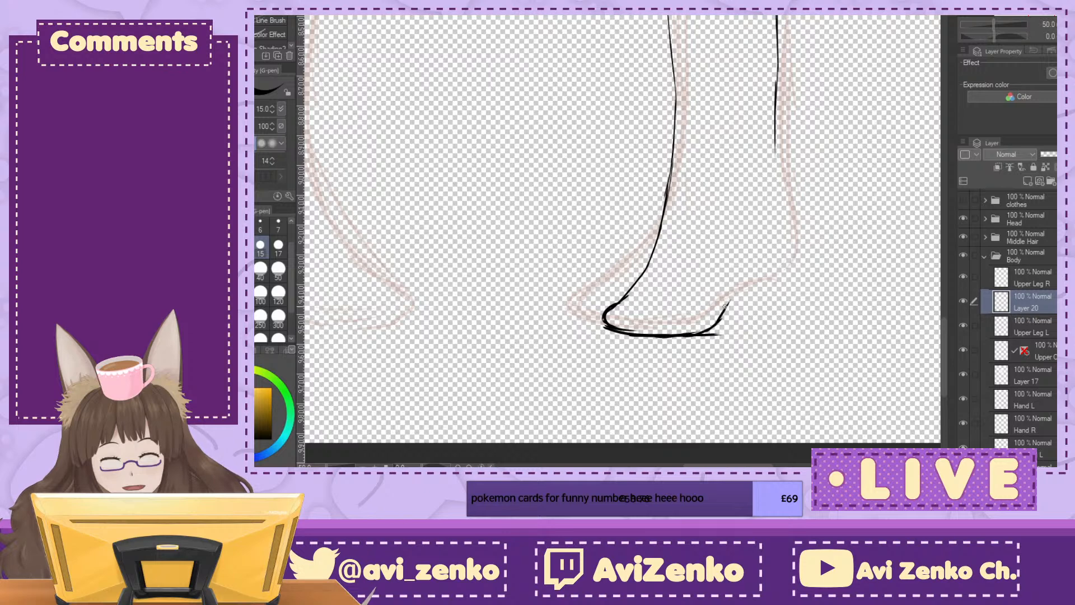
left_click_drag(776, 107, 782, 194)
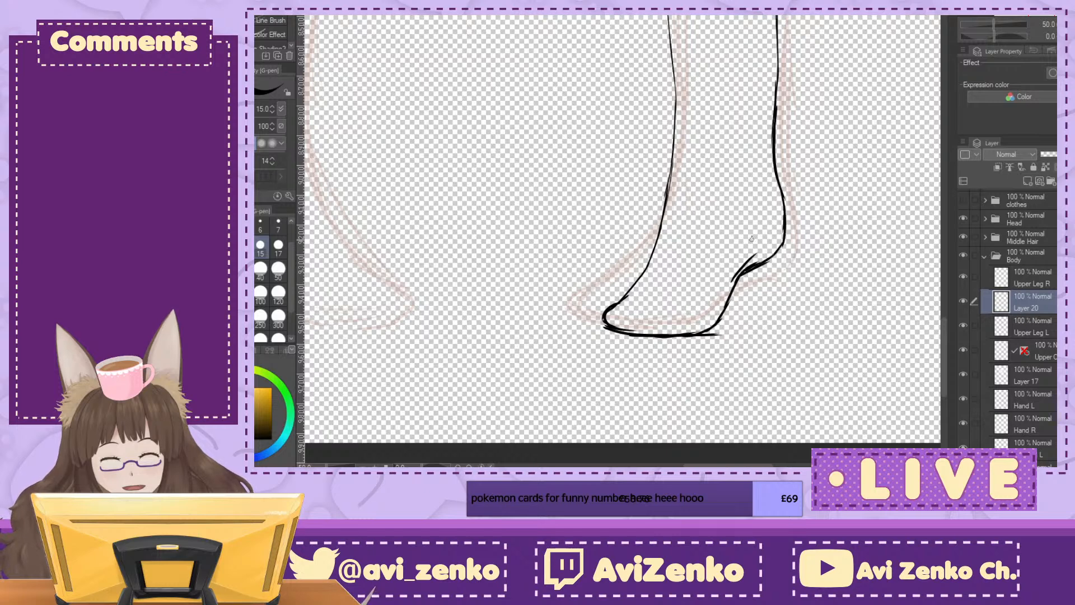
Step: Clean up the overlapping stroke ends around the left foot and smooth the inner ankle line
mouse_move(757, 242)
left_mouse_down()
mouse_move(737, 268)
mouse_move(773, 261)
mouse_move(745, 288)
left_mouse_up()
left_click_drag(718, 339, 718, 338)
left_click_drag(598, 337, 644, 350)
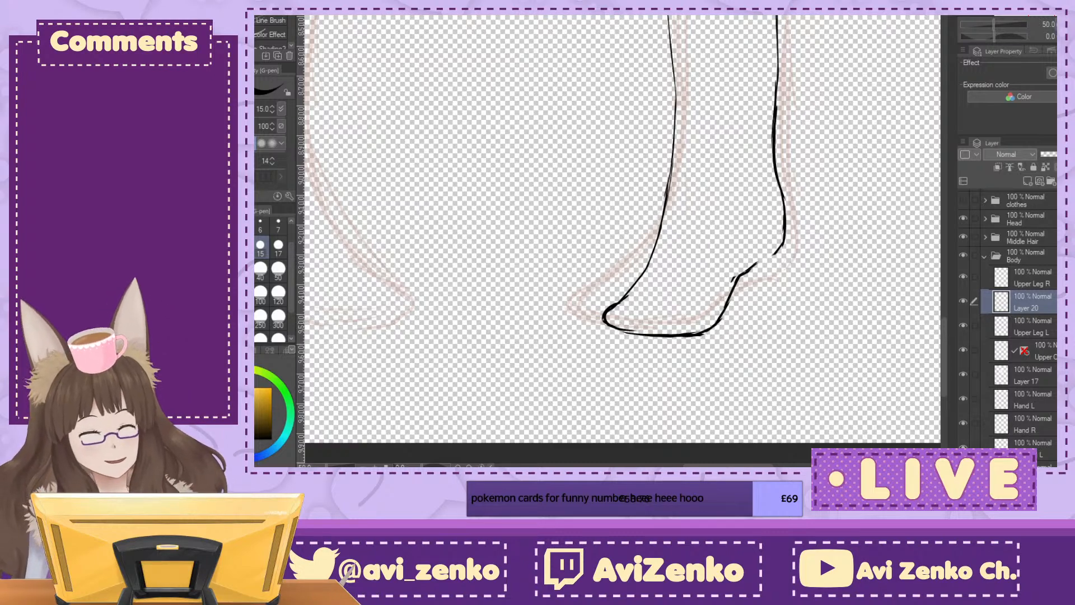
key("ctrl+minus")
key("ctrl+minus")
key("ctrl+minus")
key("ctrl+minus")
key("ctrl+plus")
key("ctrl+plus")
key("ctrl+plus")
key("ctrl+plus")
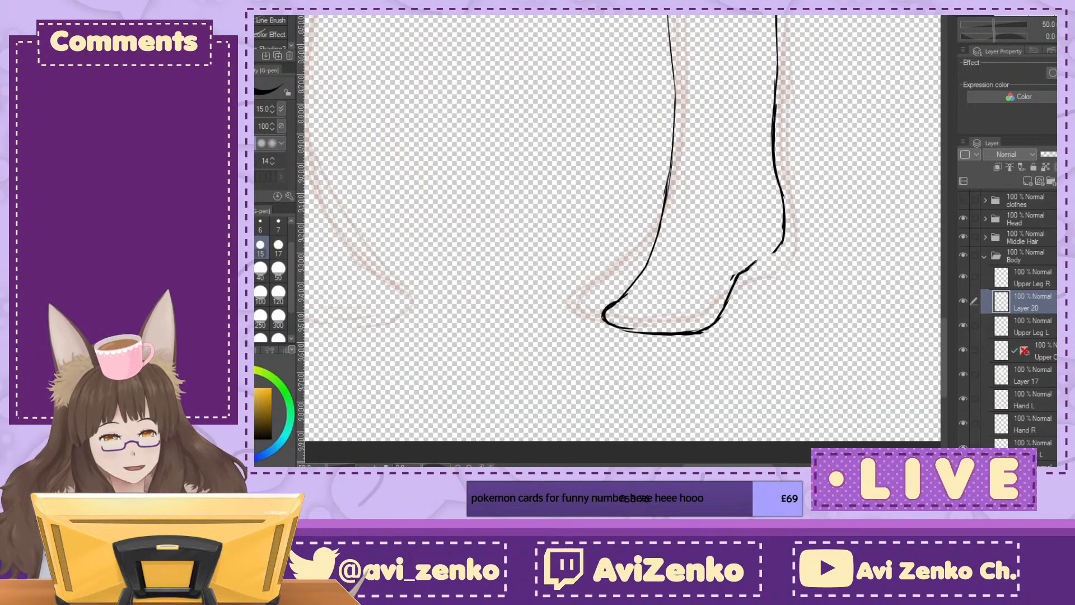
mouse_move(681, 70)
left_mouse_down()
mouse_move(671, 109)
mouse_move(663, 193)
left_mouse_up()
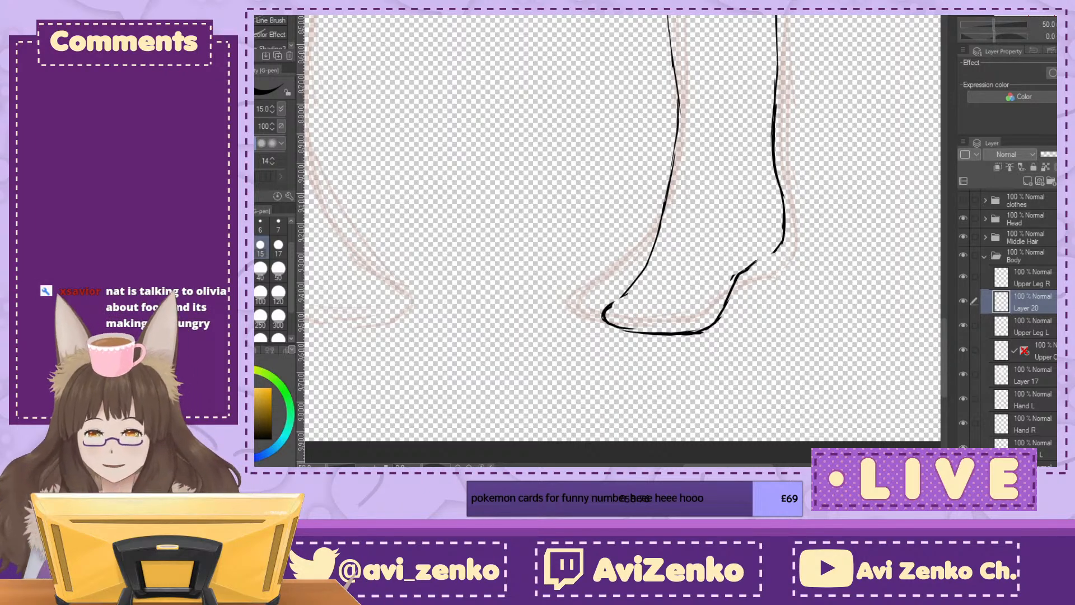
Step: Lasso the left ankle and foot and transform them, rotating slightly counterclockwise and shifting them to meet the calf lines
key("m")
mouse_move(801, 130)
left_mouse_down()
mouse_move(766, 87)
mouse_move(701, 95)
mouse_move(613, 193)
mouse_move(668, 386)
mouse_move(805, 186)
mouse_move(795, 117)
left_mouse_up()
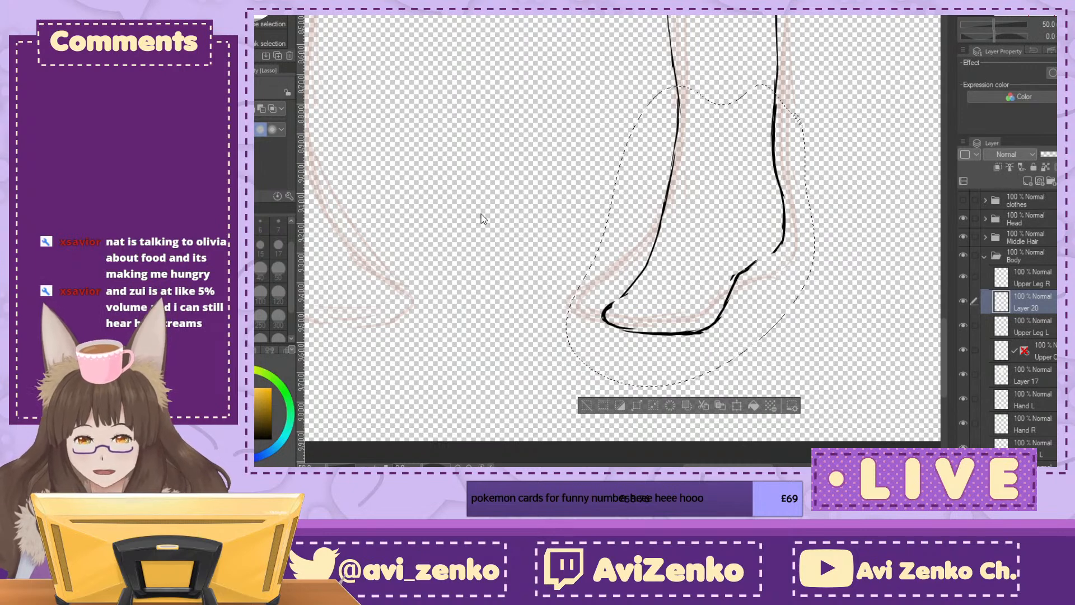
key("ctrl+t")
left_click_drag(688, 393, 694, 381)
left_click_drag(794, 367, 830, 378)
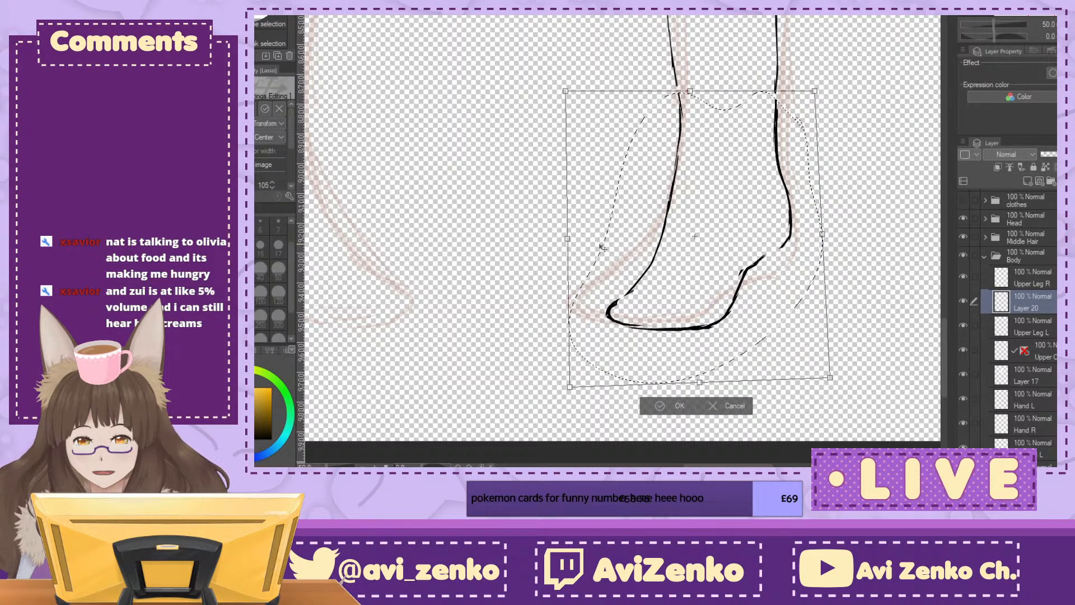
left_click_drag(570, 243, 558, 242)
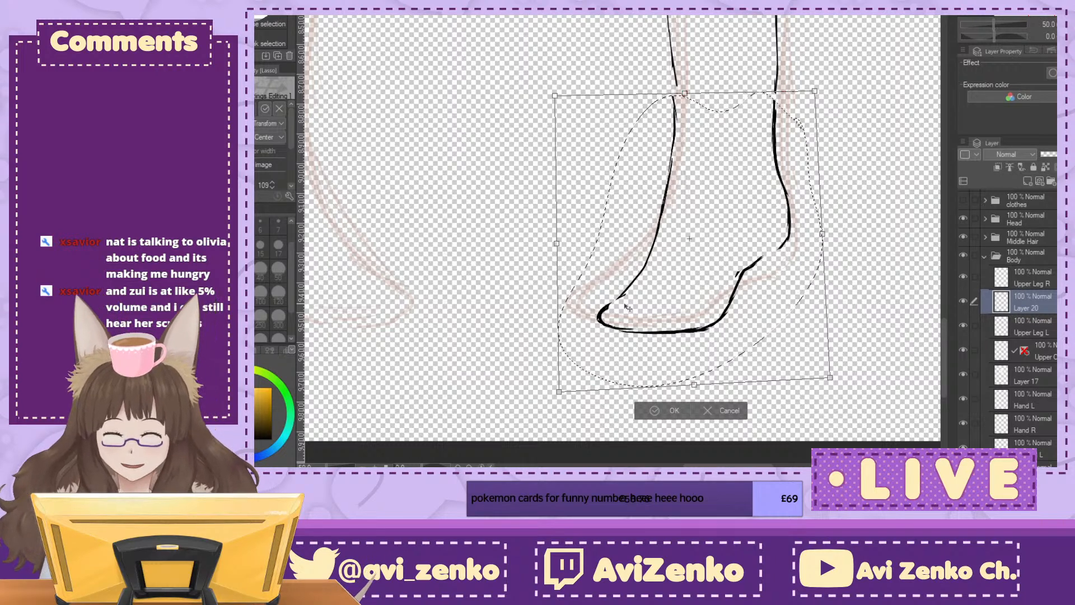
left_click_drag(558, 392, 569, 388)
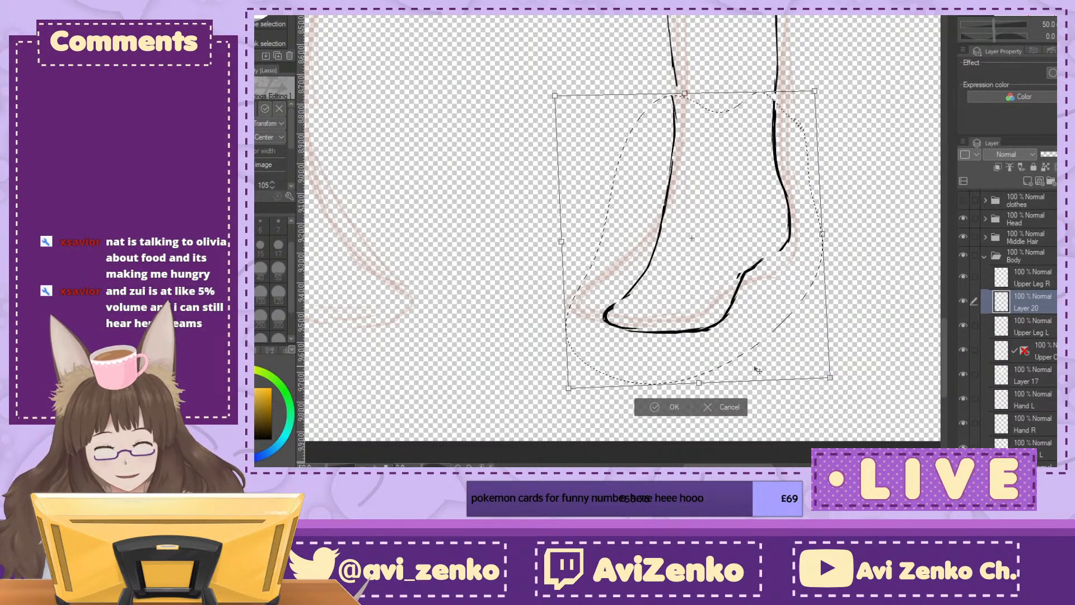
left_click_drag(699, 384, 717, 386)
left_click_drag(830, 235, 813, 225)
left_click_drag(676, 90, 685, 85)
left_click_drag(758, 176, 762, 172)
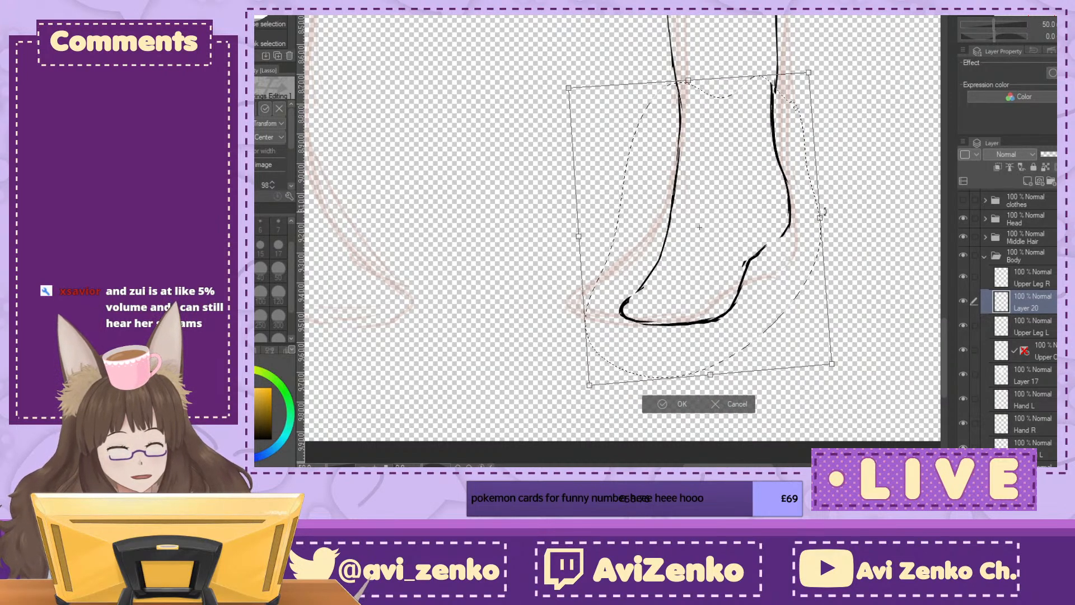
left_click_drag(821, 217, 824, 213)
left_click(1060, 25)
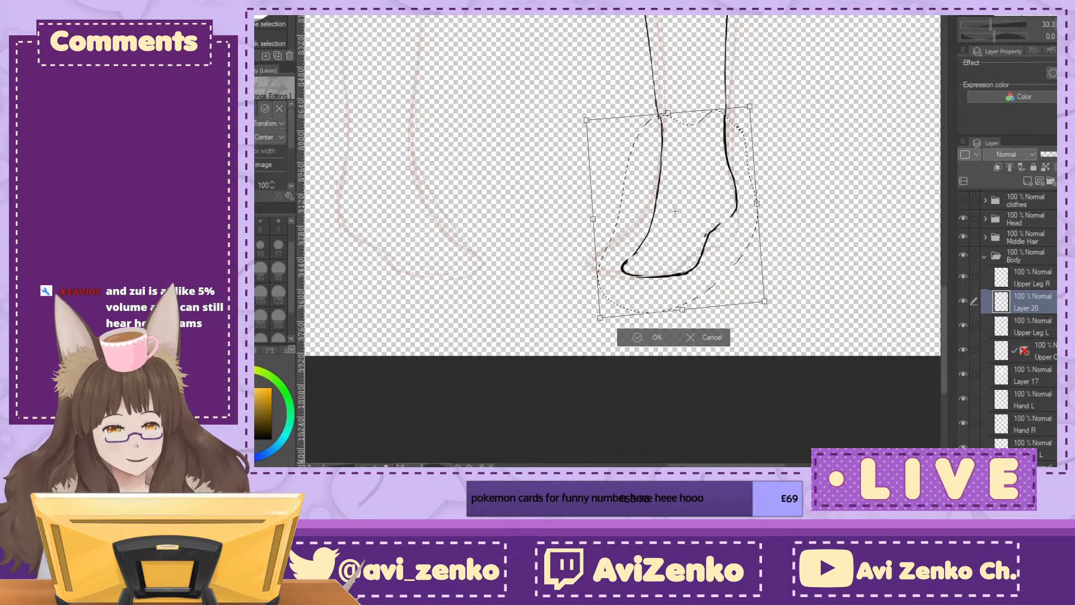
left_click(1060, 25)
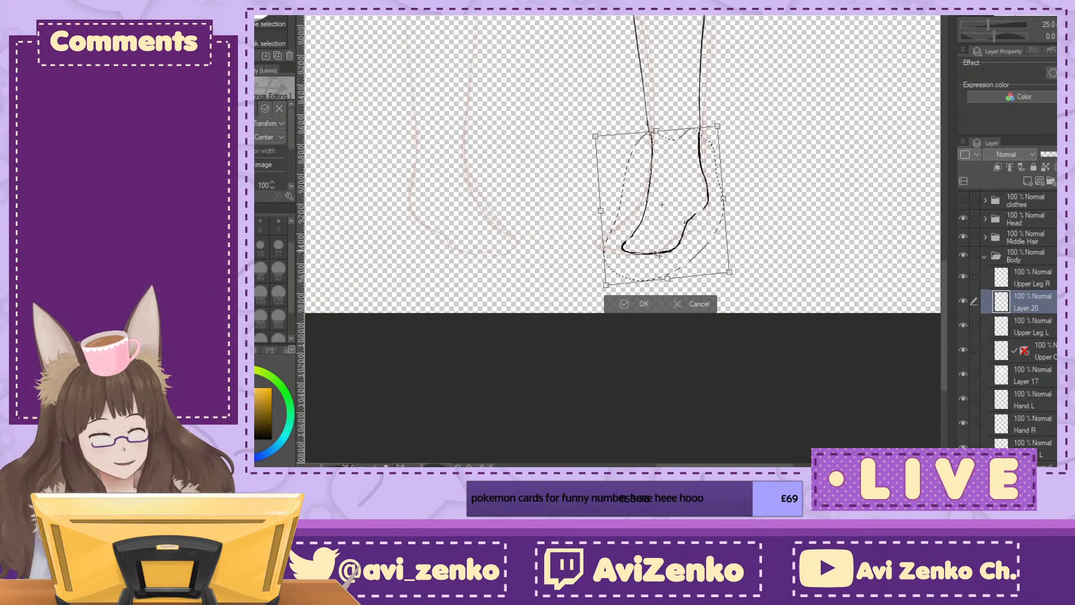
left_click(638, 304)
Step: Transform the selected foot again, adjusting its size and position to fit the ankle, and clear the selection
key("ctrl+t")
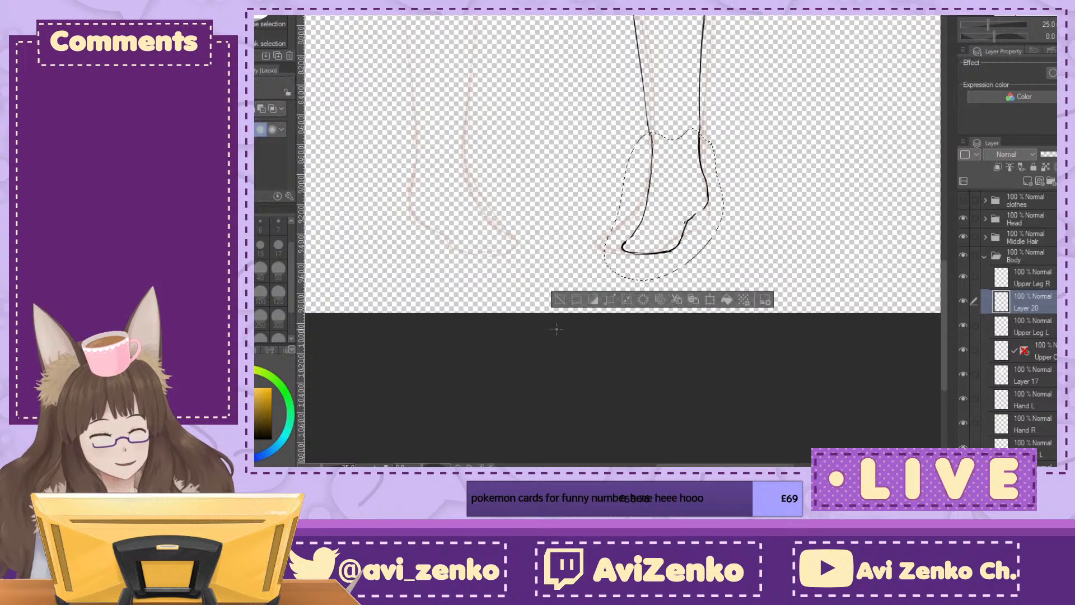
left_click_drag(603, 281, 596, 290)
left_click_drag(680, 252, 699, 237)
left_click(663, 336)
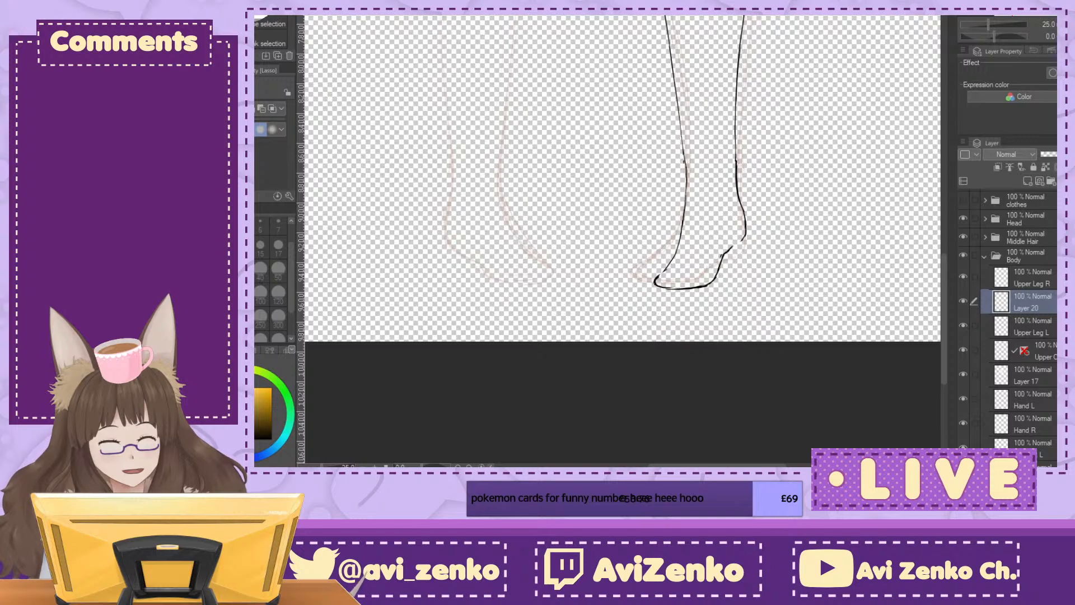
Step: Remove the pointed inner tip of the left foot and redraw it with the G-pen to join the ankle and sole
key("ctrl+plus")
left_click_drag(694, 262, 667, 317)
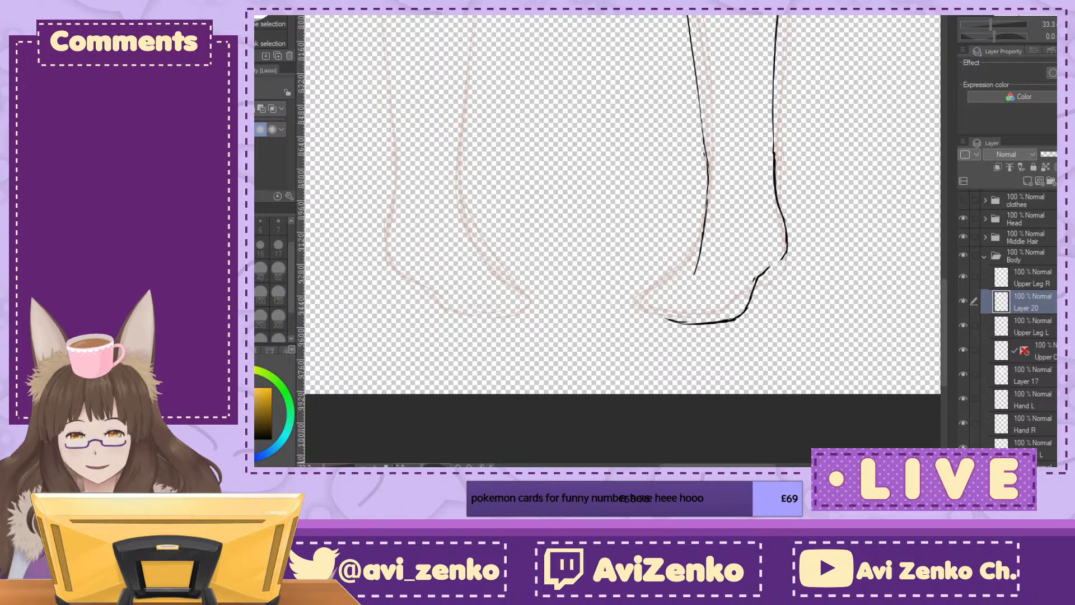
key("p")
left_click_drag(696, 273, 682, 288)
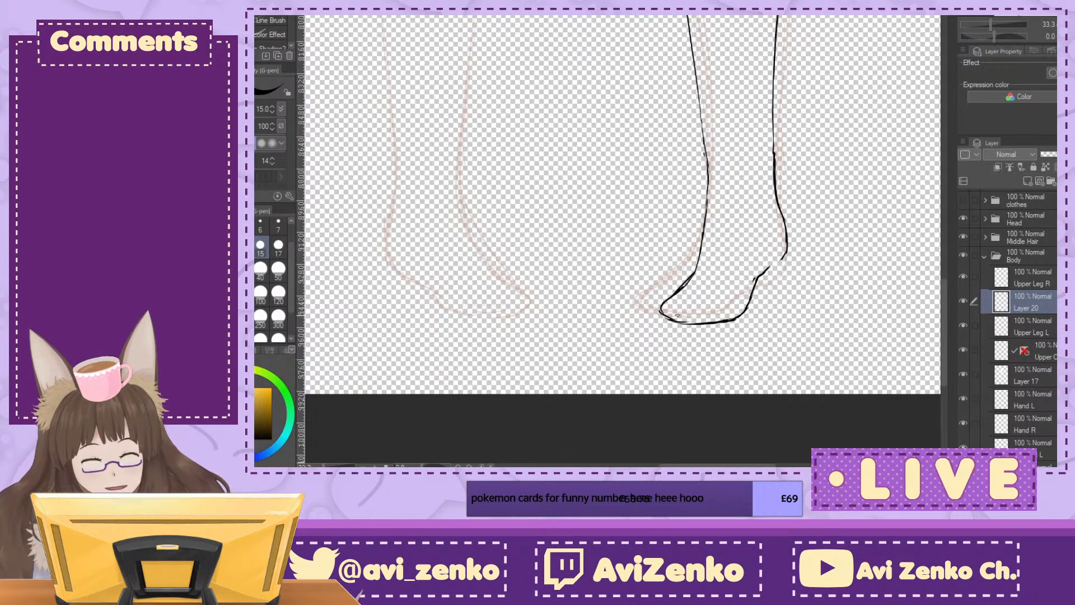
Step: Redraw the outer ankle and the curve joining it to the sole, and trim the excess line along the outer ankle
mouse_move(762, 255)
left_mouse_down()
mouse_move(765, 275)
mouse_move(793, 237)
mouse_move(776, 249)
left_mouse_up()
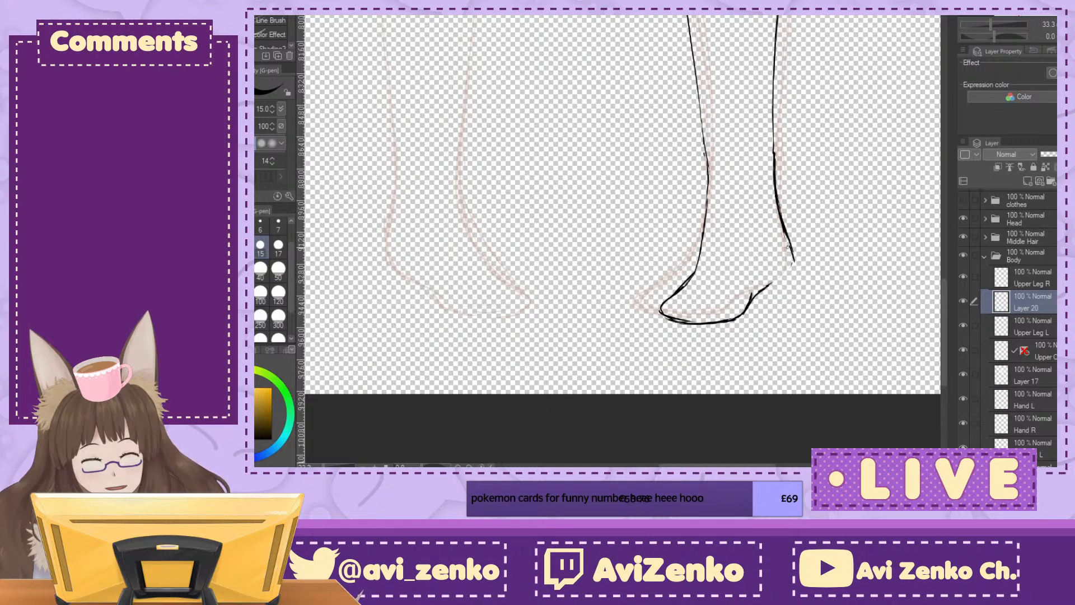
mouse_move(791, 211)
left_mouse_down()
mouse_move(789, 260)
mouse_move(764, 286)
mouse_move(762, 307)
mouse_move(774, 305)
left_mouse_up()
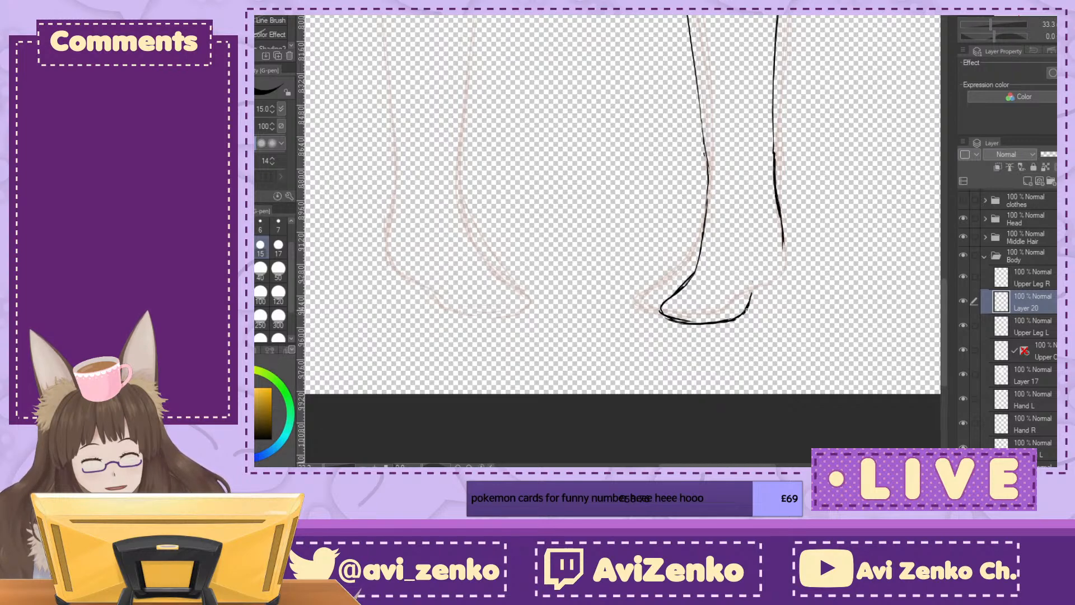
left_click_drag(755, 286, 767, 277)
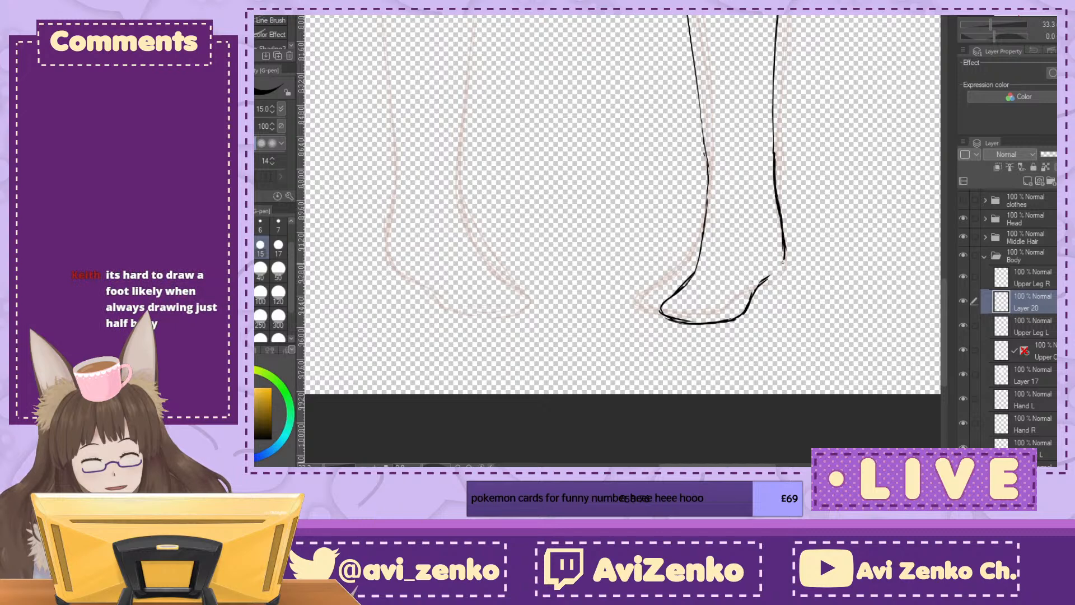
left_click_drag(781, 164, 786, 291)
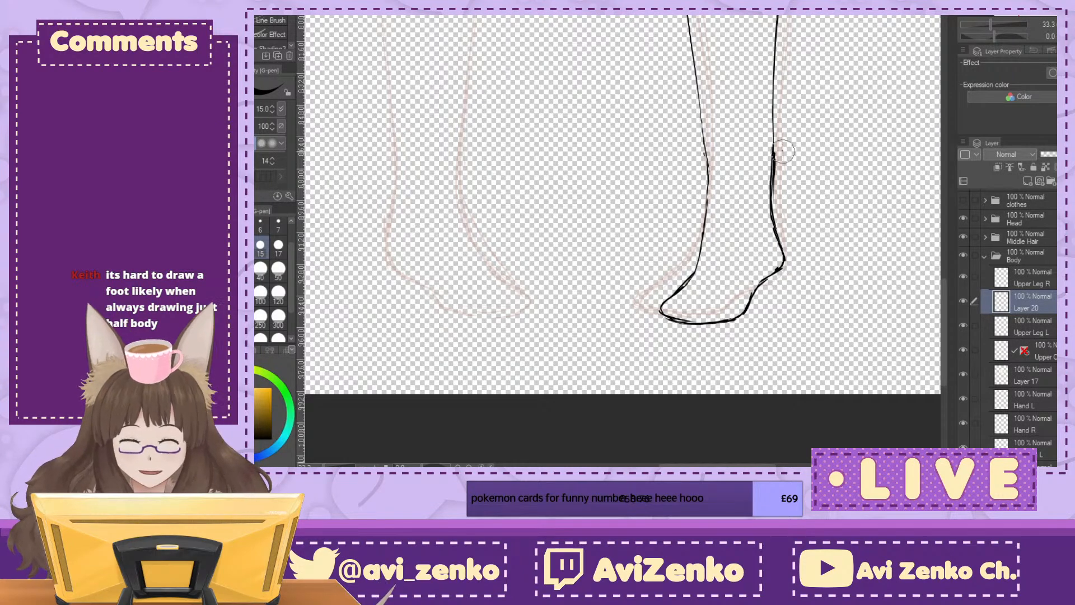
left_click_drag(782, 151, 784, 212)
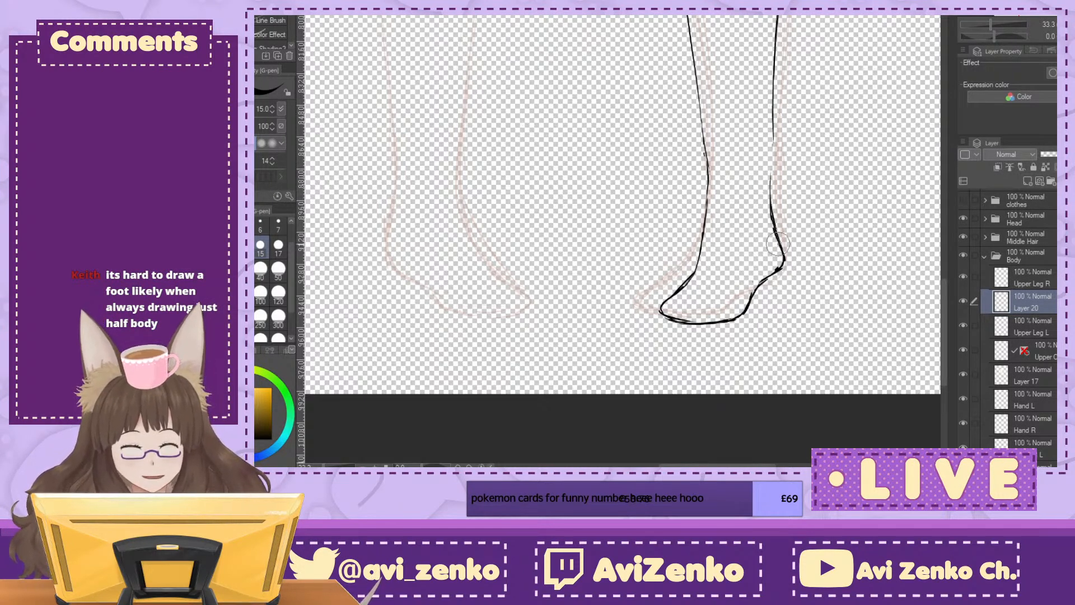
left_click_drag(789, 274, 791, 253)
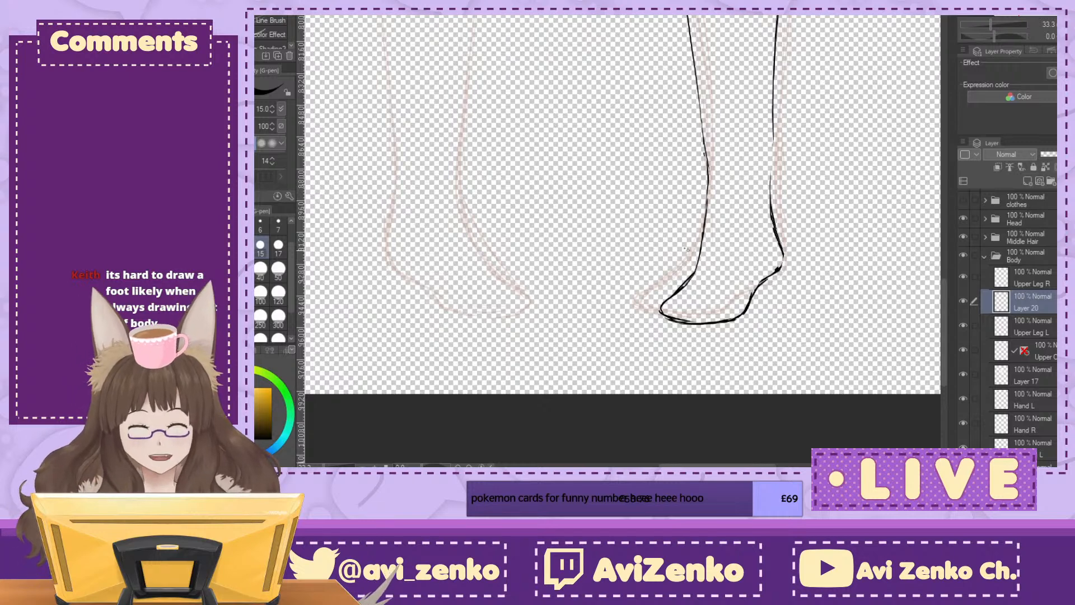
Step: Trim the doubled line at the toe and sole of the left foot and rework the outer ankle where it meets the foot
left_click_drag(653, 311, 683, 330)
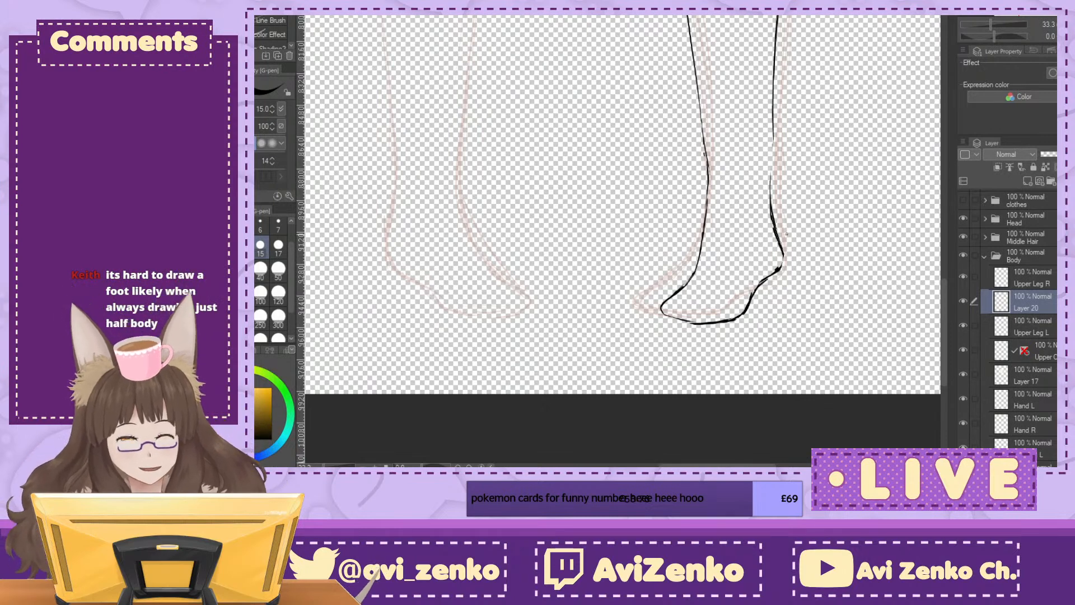
mouse_move(782, 250)
left_mouse_down()
mouse_move(771, 280)
mouse_move(788, 256)
left_mouse_up()
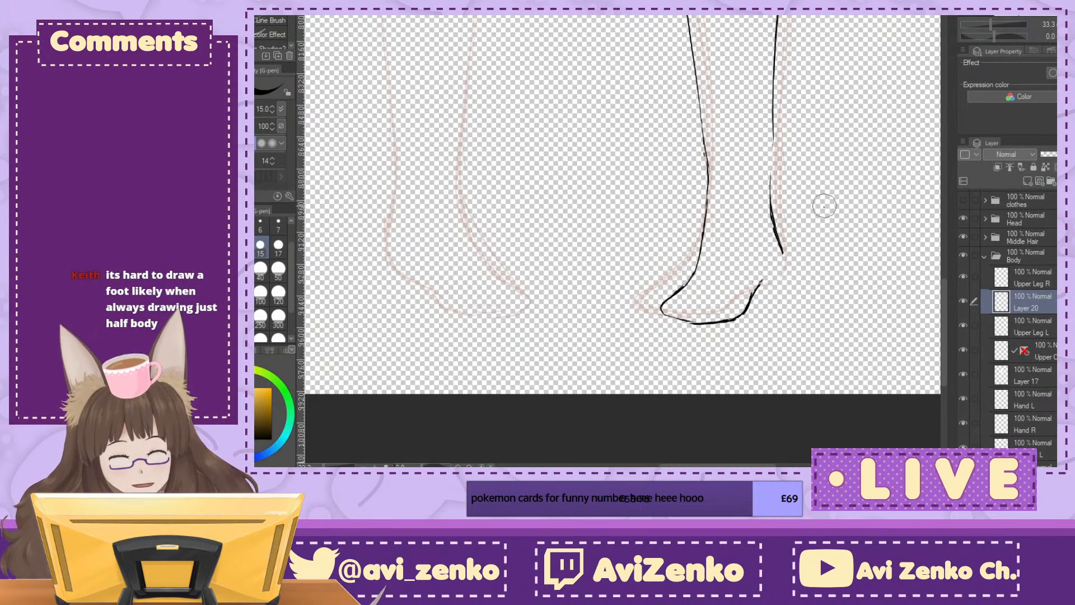
key("ctrl+plus")
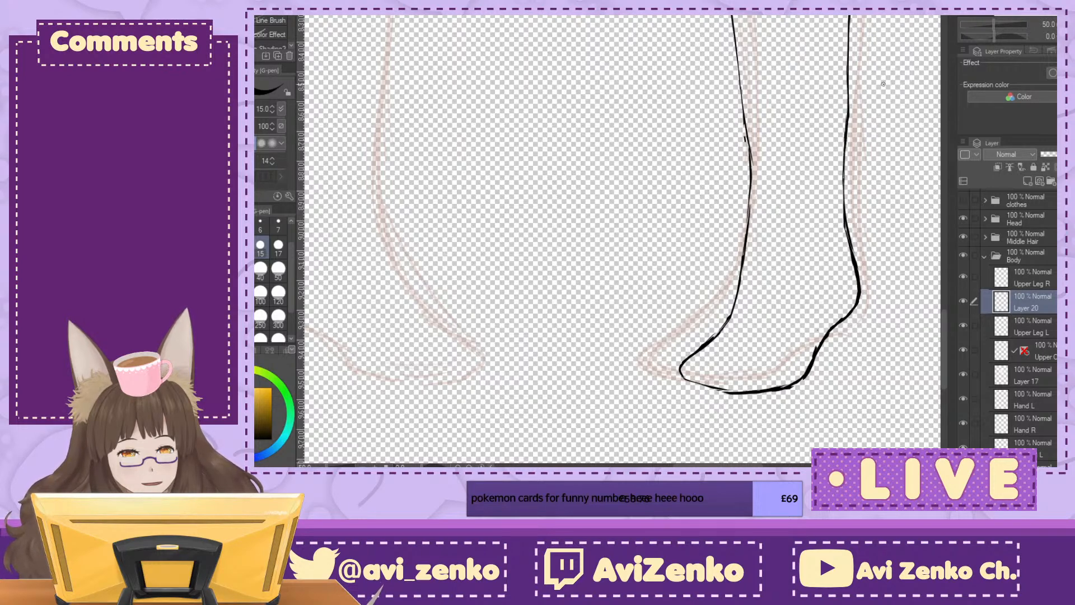
key("ctrl+z")
key("ctrl+z")
Step: Erase and redraw the rough shin and outer calf lines above the left ankle, and clean up the outer curve of the foot
left_click_drag(811, 213, 623, 256)
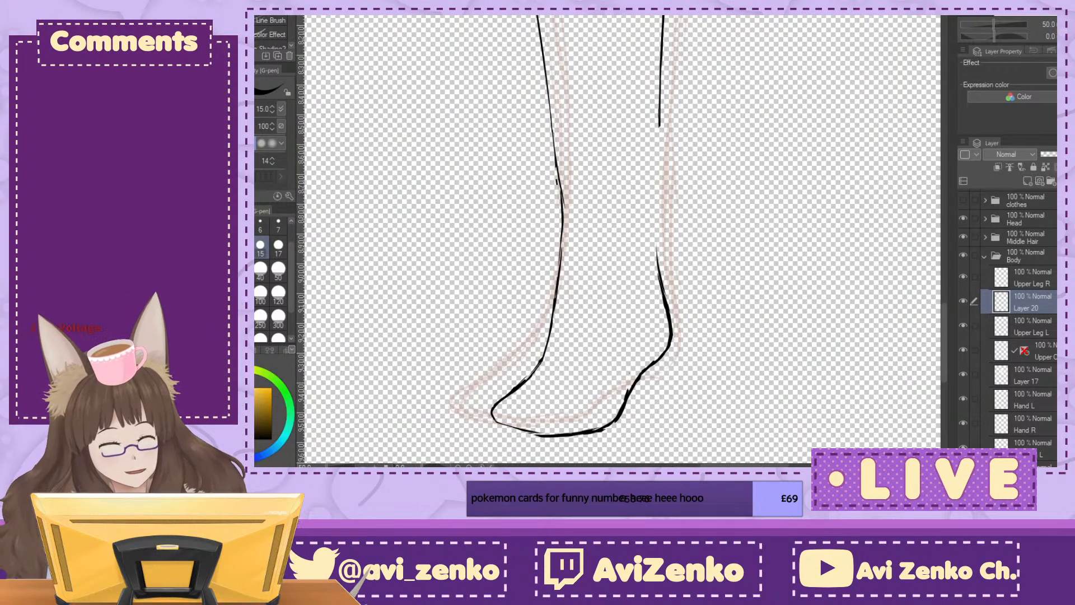
key("^")
key("^")
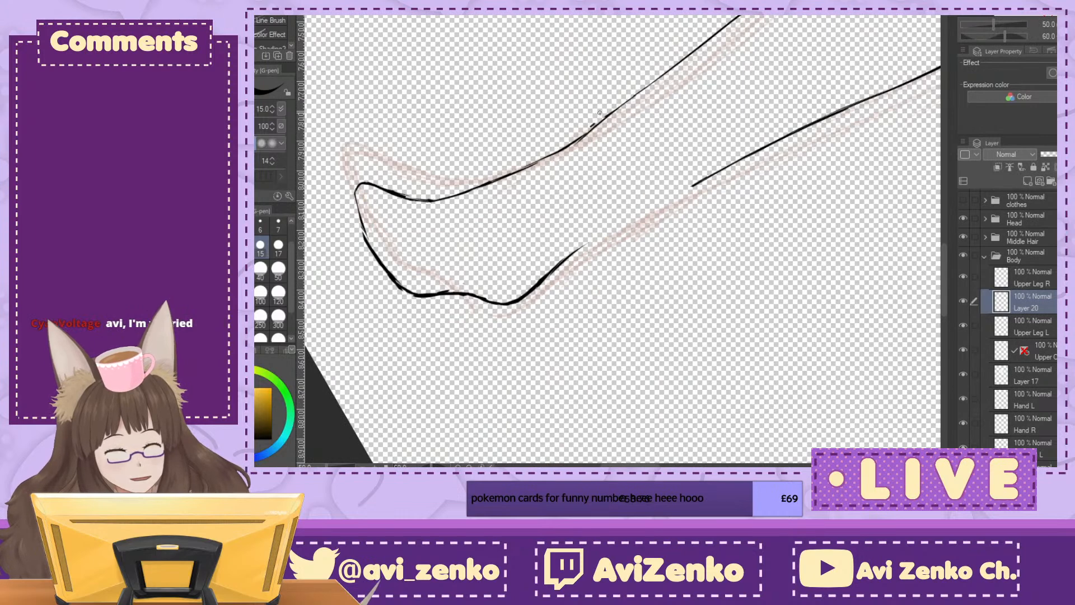
left_click_drag(592, 125, 618, 99)
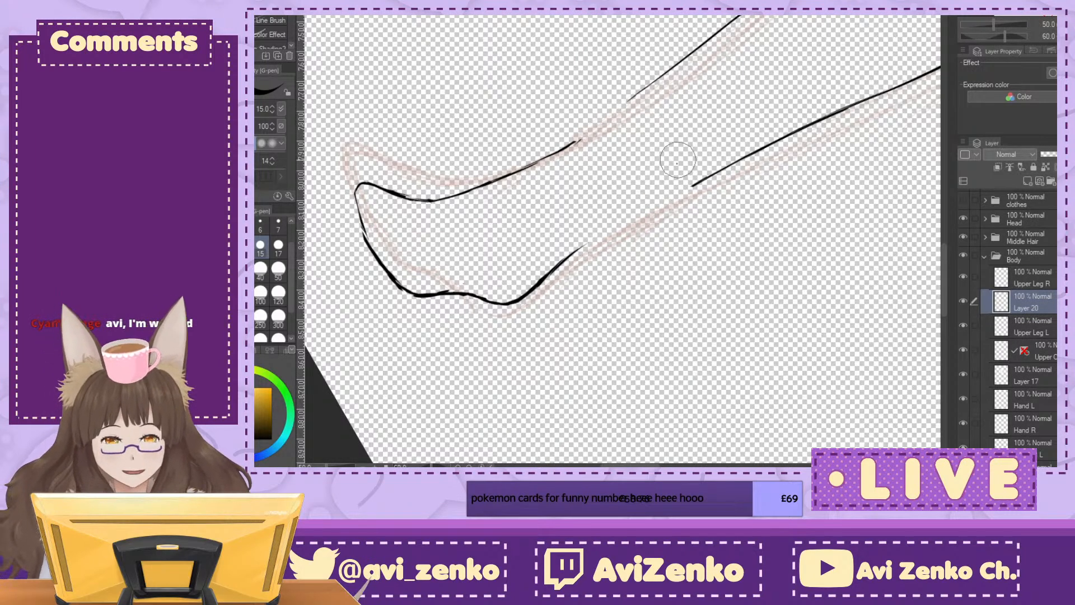
key("-")
key("-")
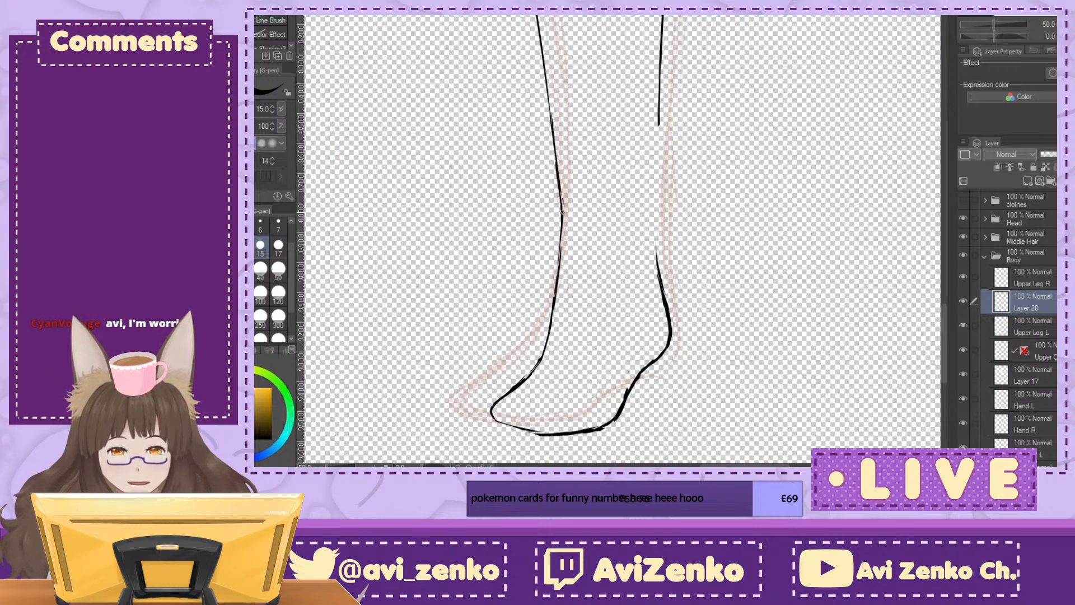
left_click_drag(555, 103, 571, 226)
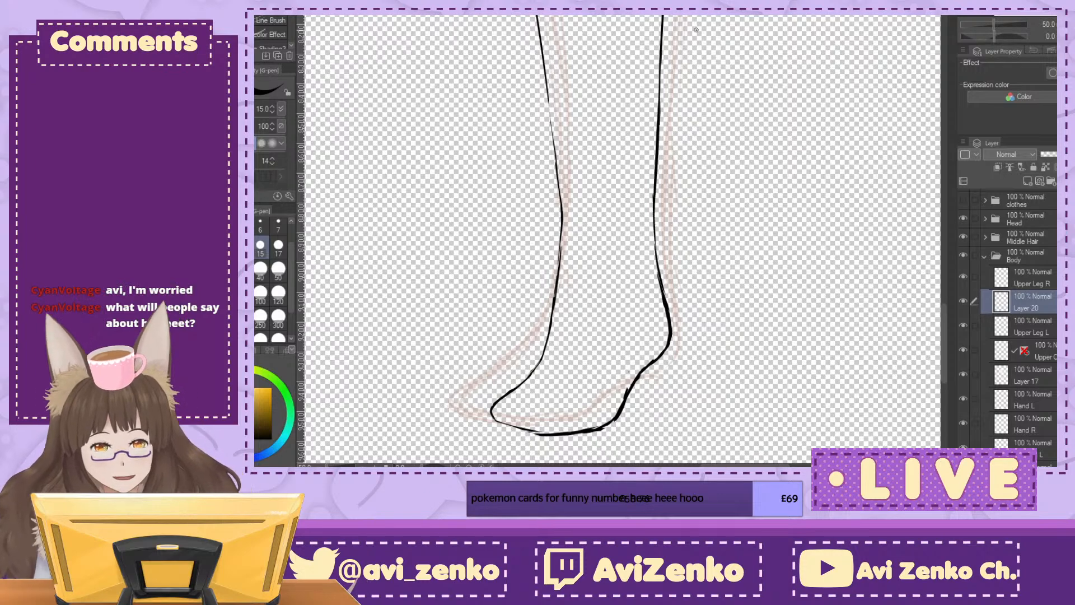
mouse_move(555, 433)
left_mouse_down()
mouse_move(686, 172)
mouse_move(655, 177)
mouse_move(691, 187)
mouse_move(665, 170)
mouse_move(680, 169)
left_mouse_up()
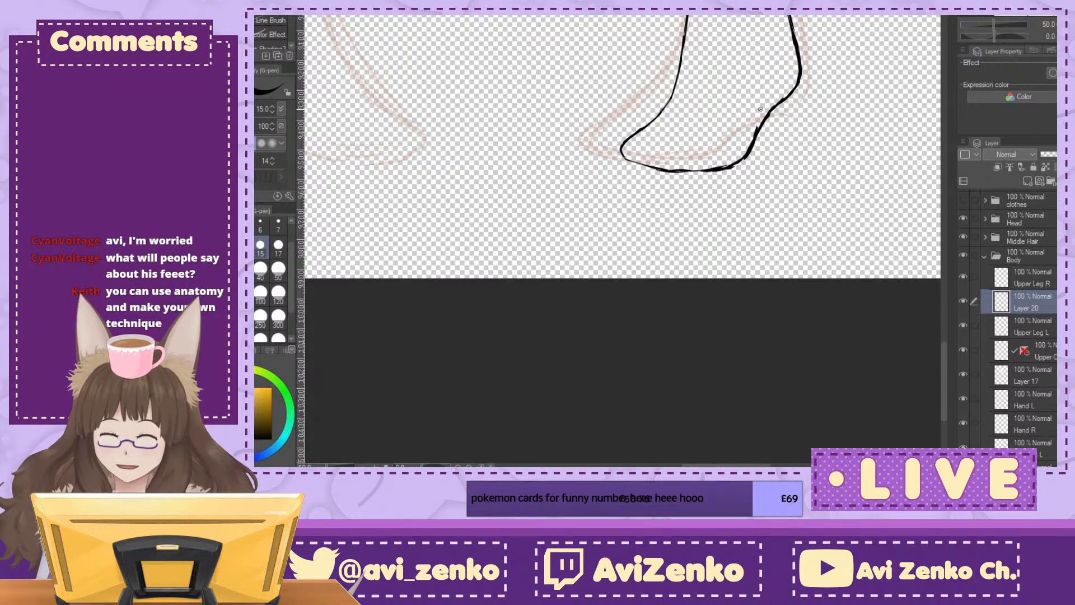
mouse_move(751, 129)
left_mouse_down()
mouse_move(753, 159)
mouse_move(730, 176)
left_mouse_up()
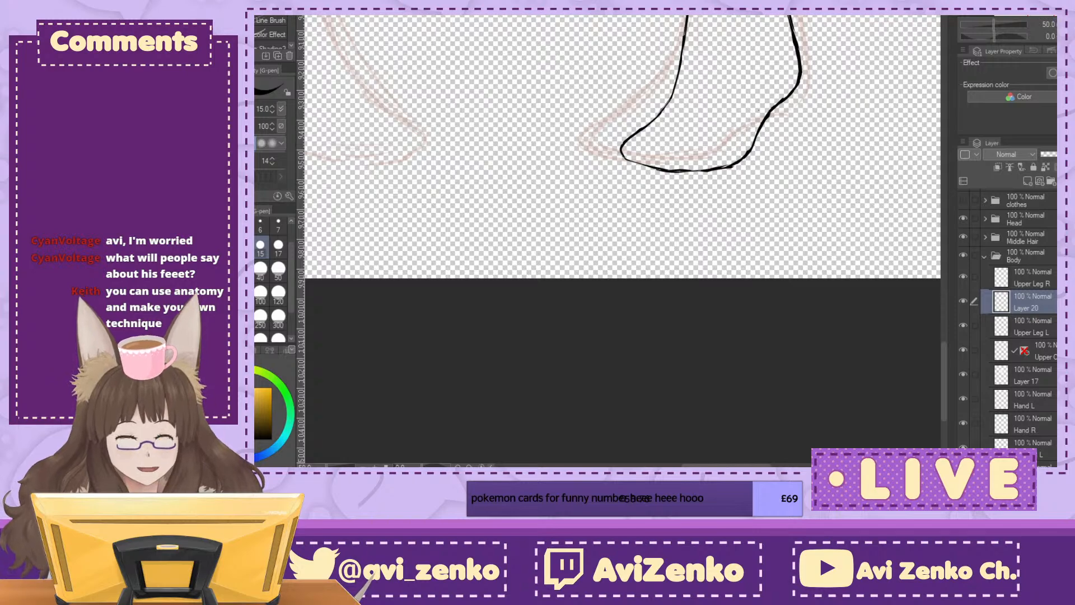
Step: Duplicate the finished lower-leg layer, Layer 20, and flip the copy horizontally with a transform
left_click(1050, 15)
left_click(1055, 20)
left_click_drag(1055, 15, 1049, 3)
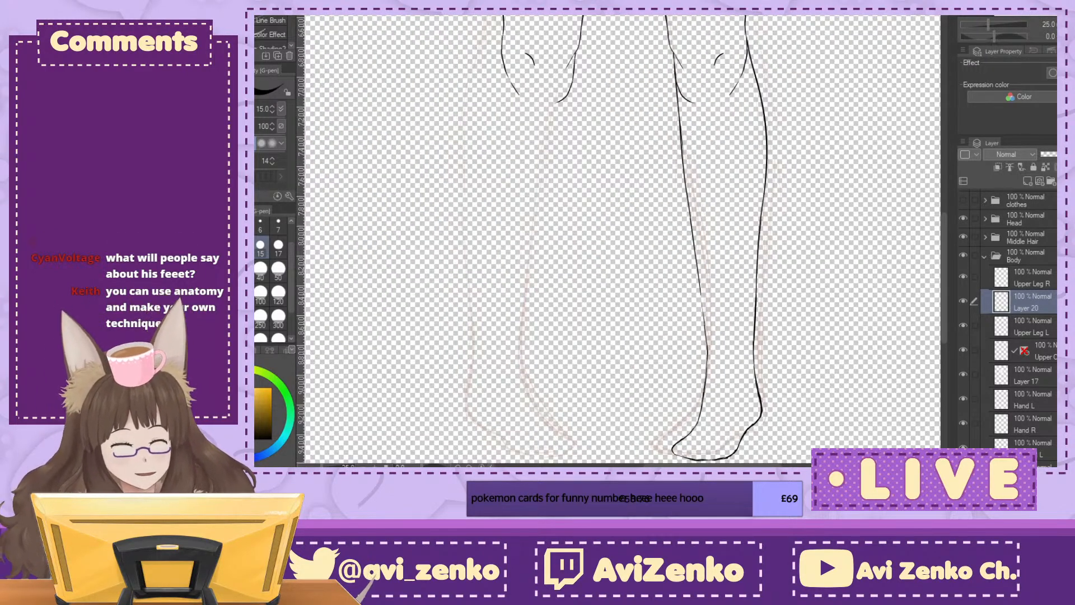
key("ctrl+v")
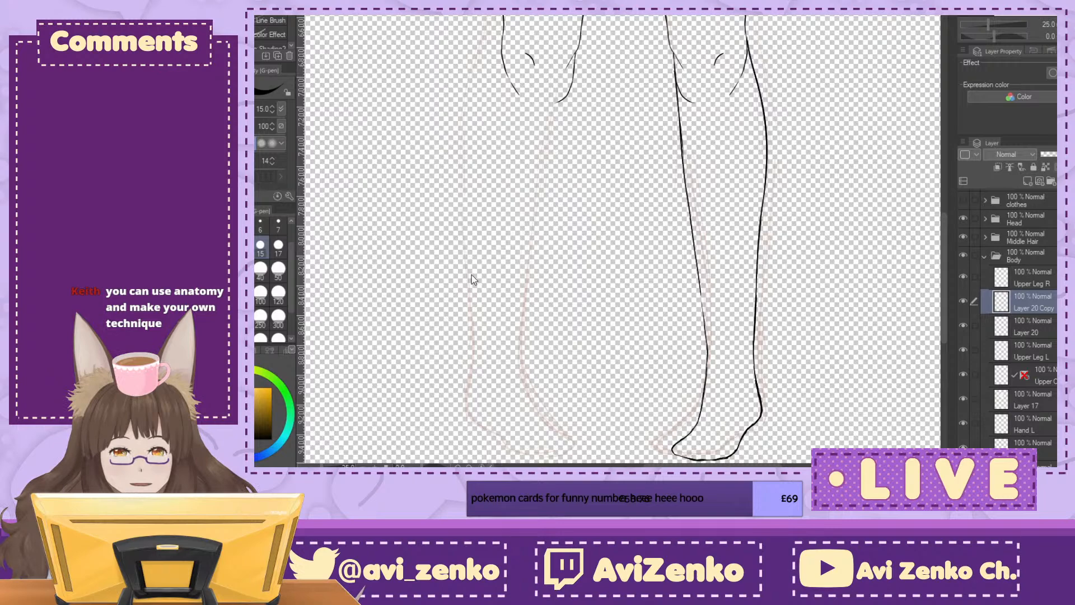
key("ctrl+t")
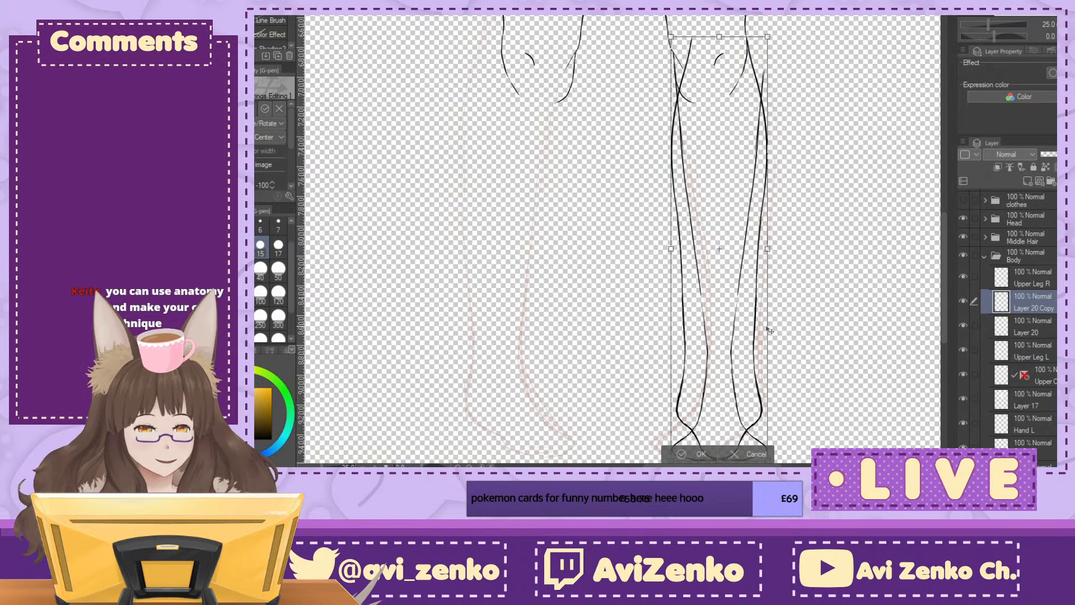
Step: Move the mirrored lower leg across until it lines up beneath the opposite knee, and apply the transform
key("Left")
key("Left")
key("Left")
key("Left")
key("Left")
key("Left")
key("Left")
key("Left")
key("Left")
key("Left")
key("Left")
key("Left")
key("Left")
key("Left")
key("Left")
key("Left")
key("Left")
key("Left")
key("Left")
key("Left")
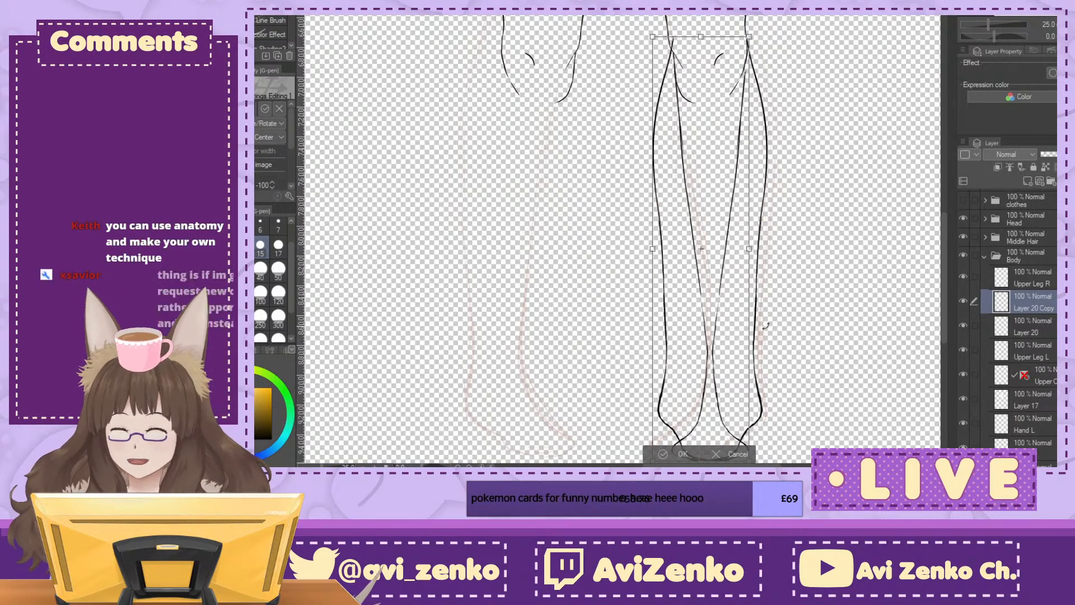
key("Left")
key("Left")
key("Left")
key("Left")
key("Left")
key("Left")
key("Left")
key("Left")
key("Left")
key("Left")
key("Left")
key("Left")
key("Left")
key("Left")
key("Left")
key("Left")
key("Left")
key("Left")
key("Left")
key("Left")
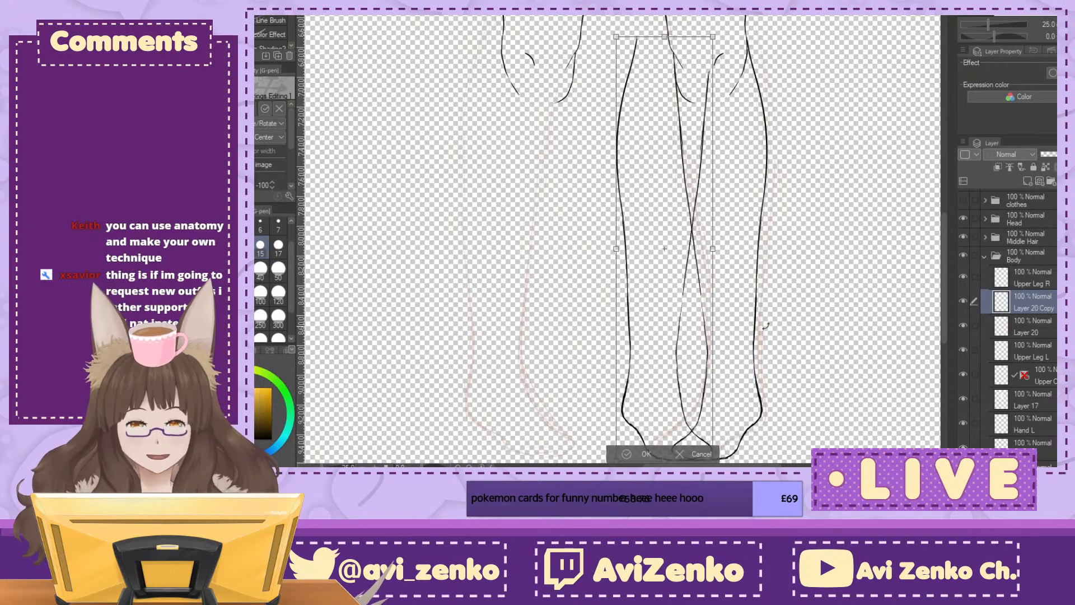
key("Left")
key("Left")
key("Left")
key("Left")
key("Left")
key("Left")
key("Left")
key("Left")
key("Left")
key("Left")
key("Left")
key("Left")
key("Left")
key("Left")
key("Left")
key("Left")
key("Left")
key("Left")
key("Left")
key("Left")
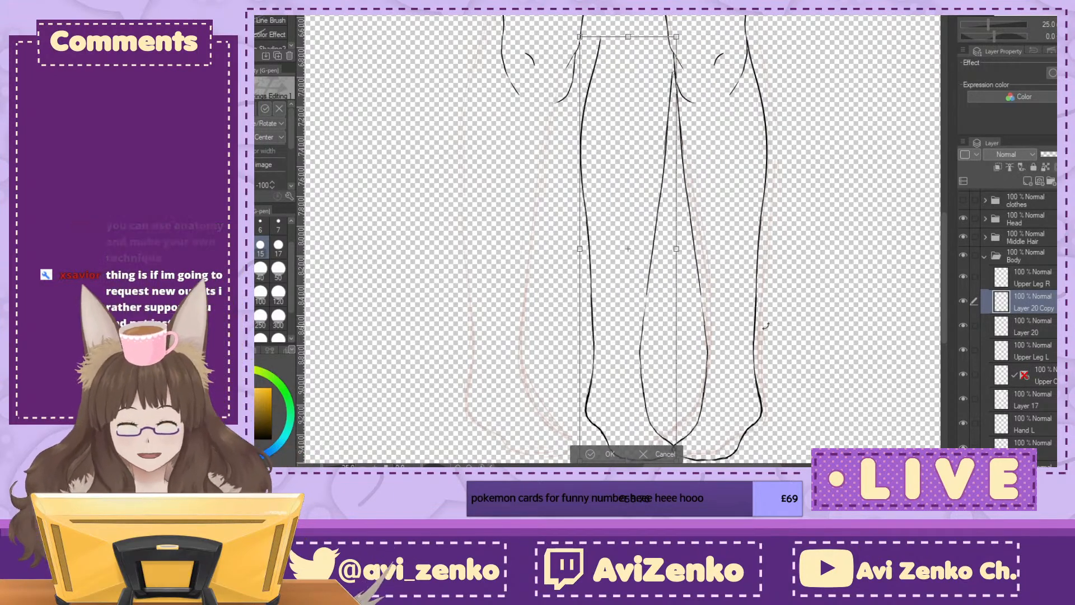
key("Left")
key("Left")
key("Left")
key("Left")
key("Left")
key("Left")
key("Left")
key("Left")
key("Left")
key("Left")
key("Left")
key("Left")
key("Left")
key("Left")
key("Left")
key("Left")
key("Left")
key("Left")
key("Left")
key("Left")
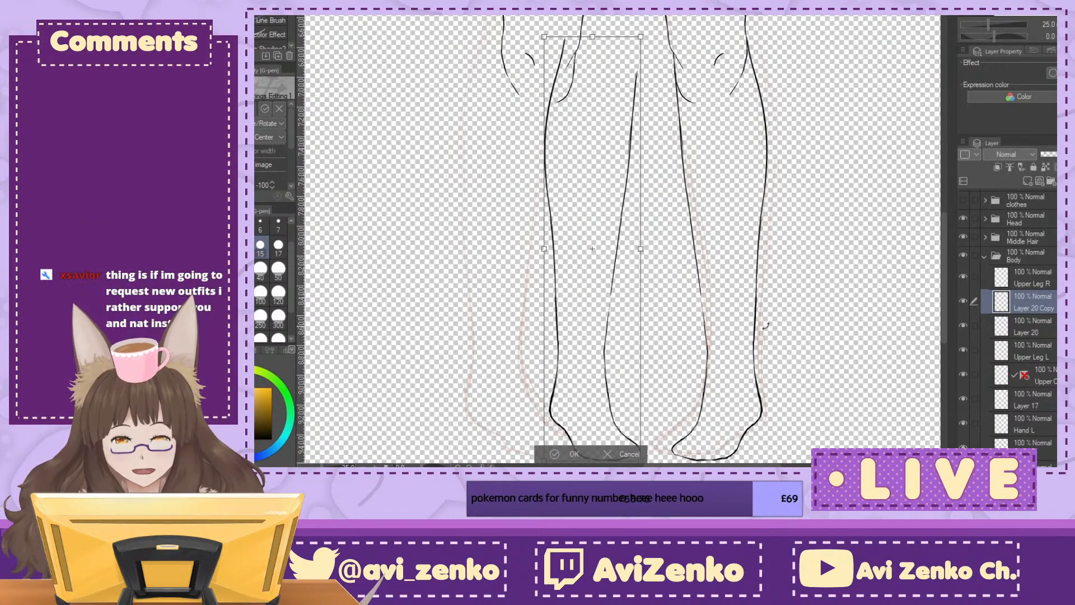
key("Left")
key("Left")
key("Left")
key("Left")
key("Left")
key("Left")
key("Left")
key("Left")
key("Left")
key("Left")
key("Left")
key("Left")
key("Left")
key("Left")
key("Left")
key("Left")
key("Left")
key("Left")
key("Left")
key("Left")
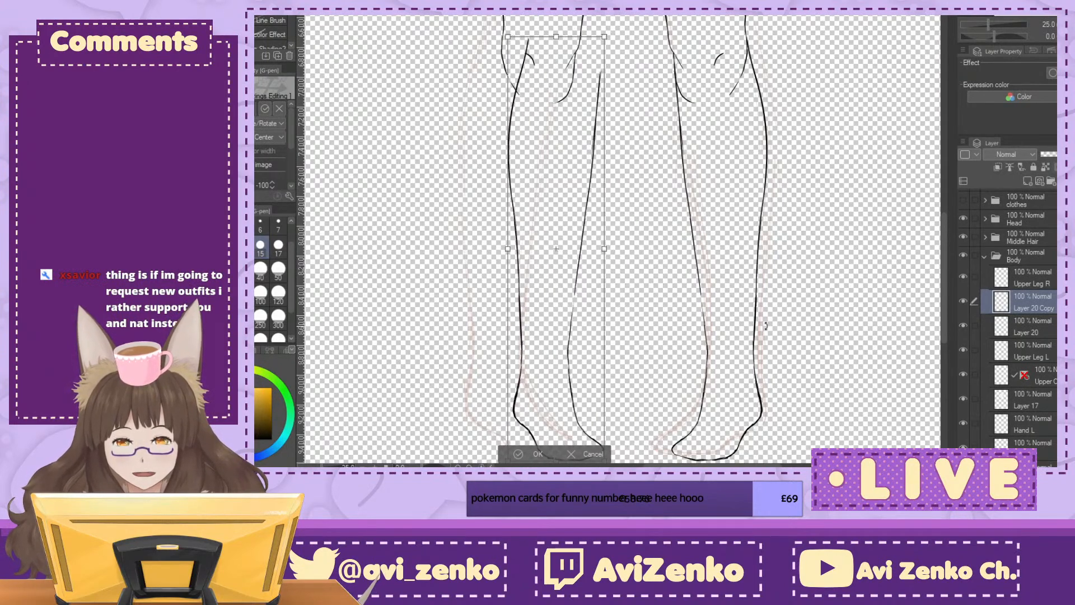
key("Left")
key("Left")
key("Left")
key("Left")
key("Left")
key("Left")
key("Left")
key("Left")
key("Left")
key("Left")
key("Left")
key("Left")
key("Left")
key("Left")
key("Left")
key("Left")
key("Left")
key("Left")
key("Left")
key("Left")
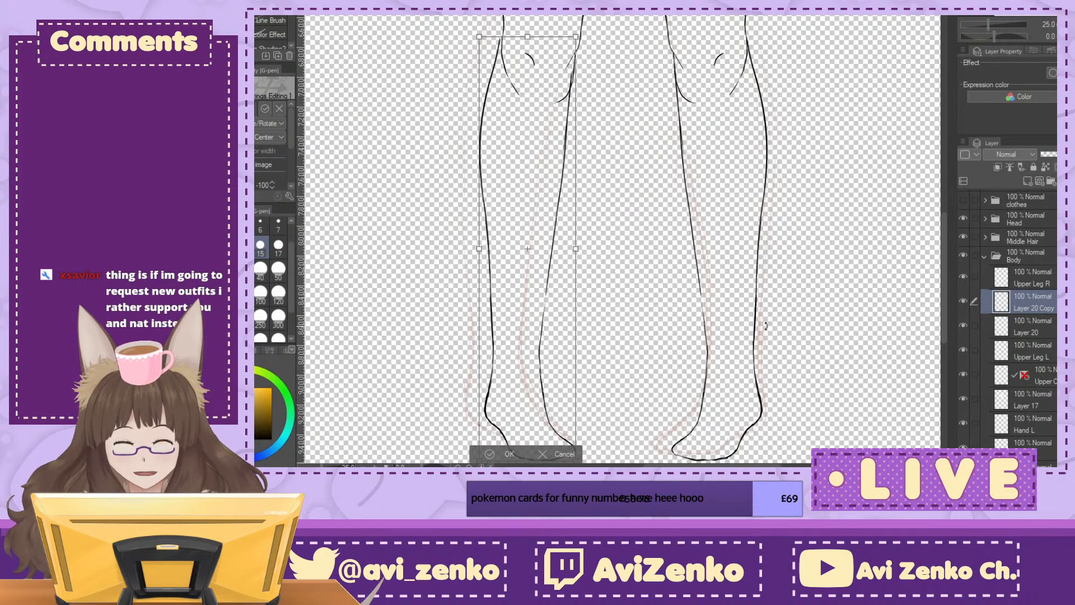
key("Right")
key("Right")
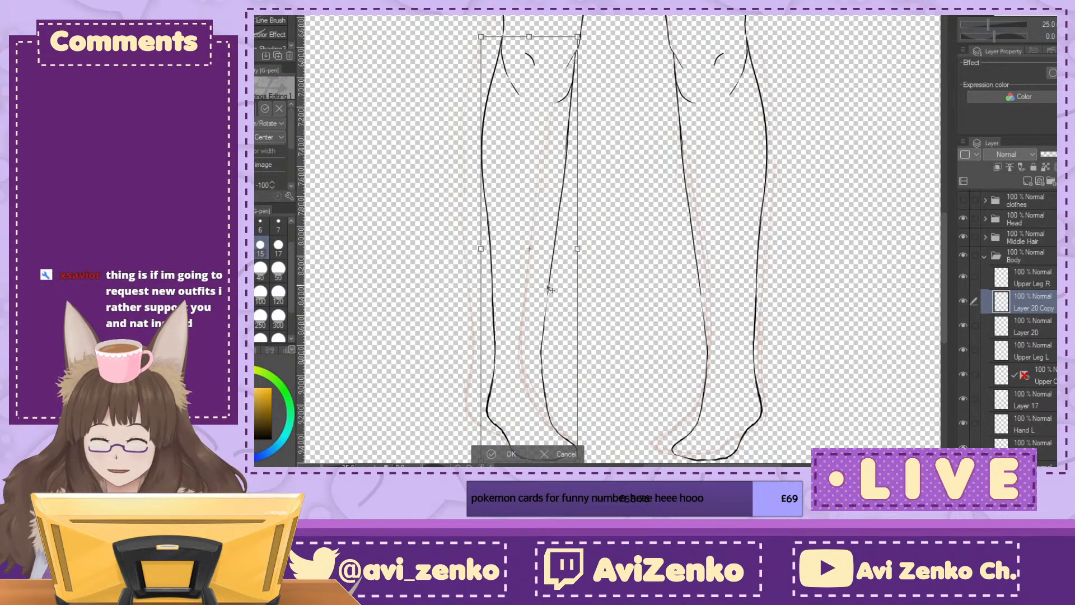
left_click(493, 459)
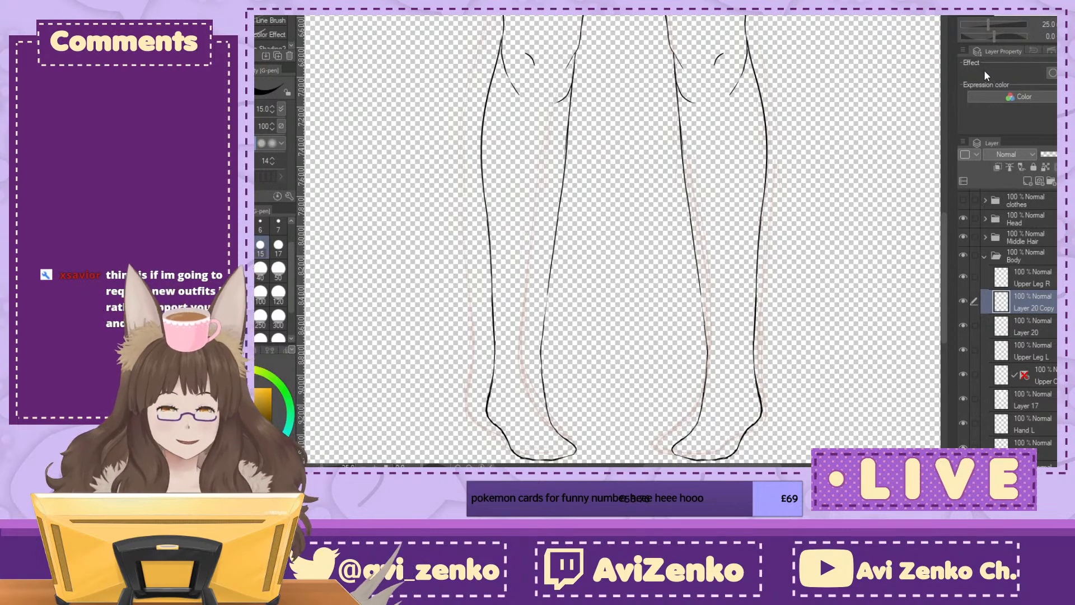
Step: Examine the pair of legs from thighs to feet at several zoom levels to judge their proportions and symmetry
scroll(719, 62, "down", 4)
left_click_drag(717, 62, 714, 119)
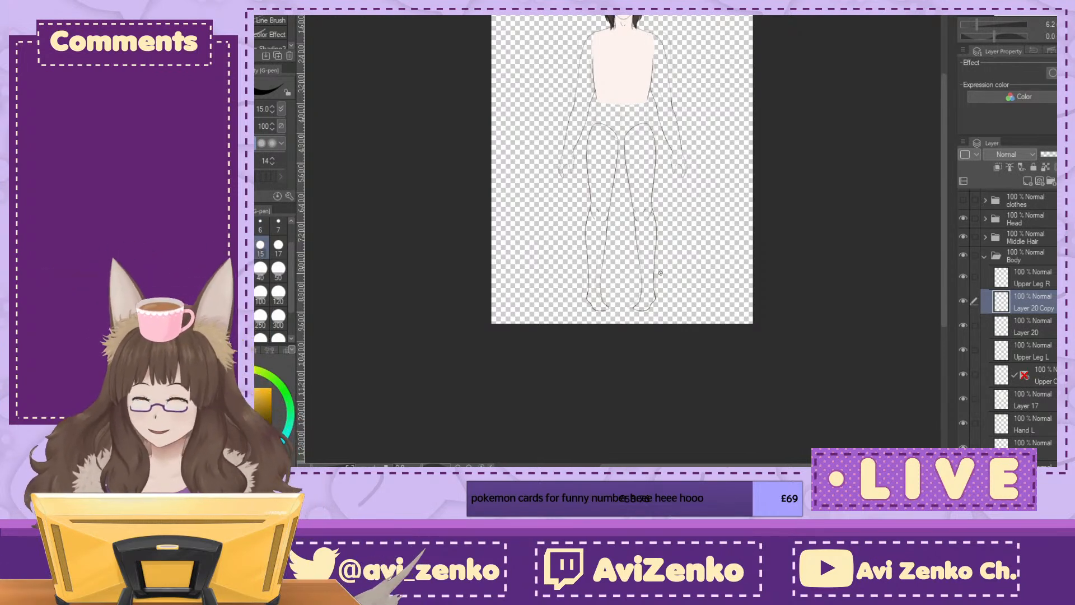
key("ctrl+plus")
key("ctrl+plus")
key("ctrl+plus")
key("ctrl+plus")
mouse_move(621, 392)
left_mouse_down()
mouse_move(616, 99)
mouse_move(614, 308)
left_mouse_up()
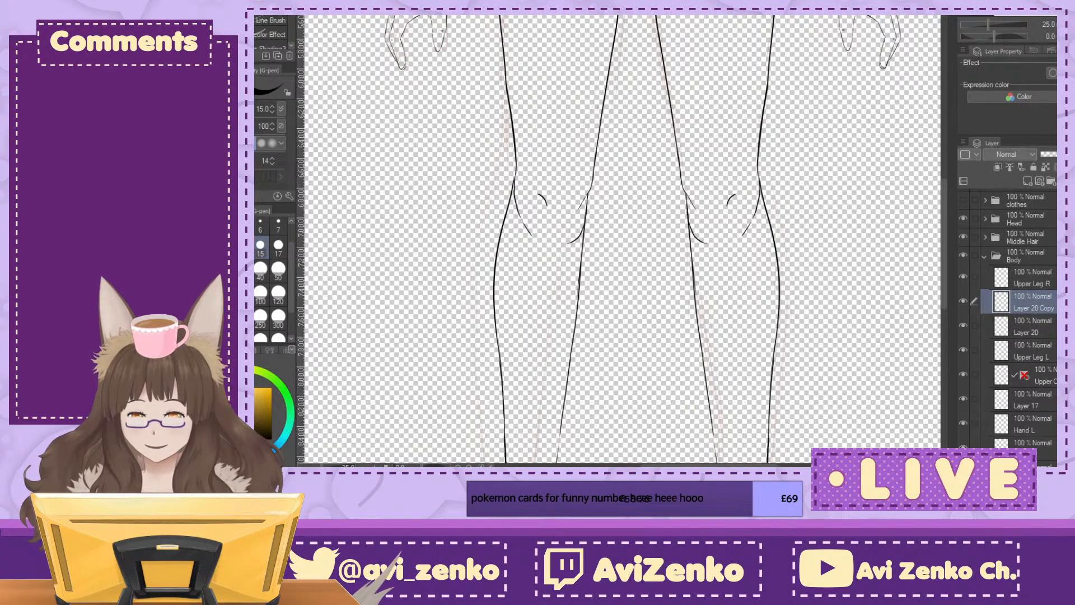
left_click(1050, 28)
left_click_drag(623, 223, 617, 181)
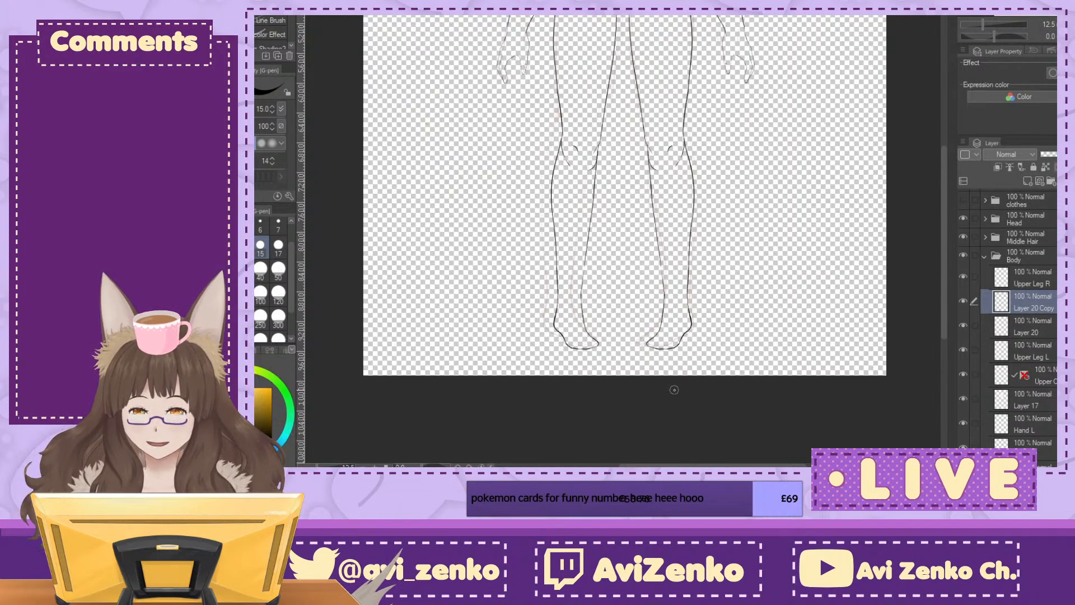
mouse_move(676, 136)
left_mouse_down()
mouse_move(659, 199)
mouse_move(691, 296)
mouse_move(705, 247)
left_mouse_up()
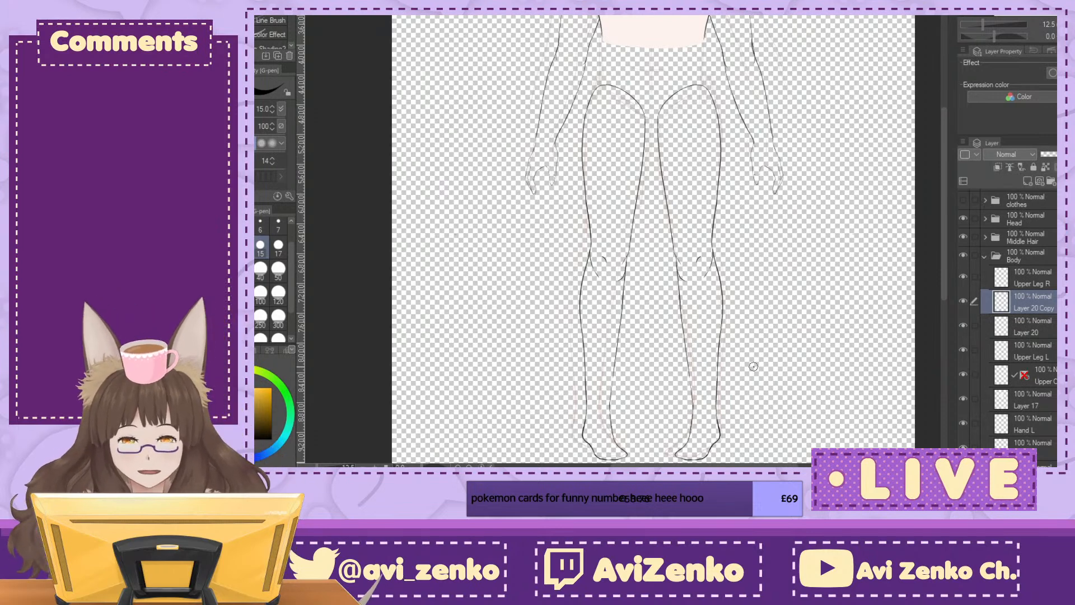
left_click_drag(753, 366, 735, 298)
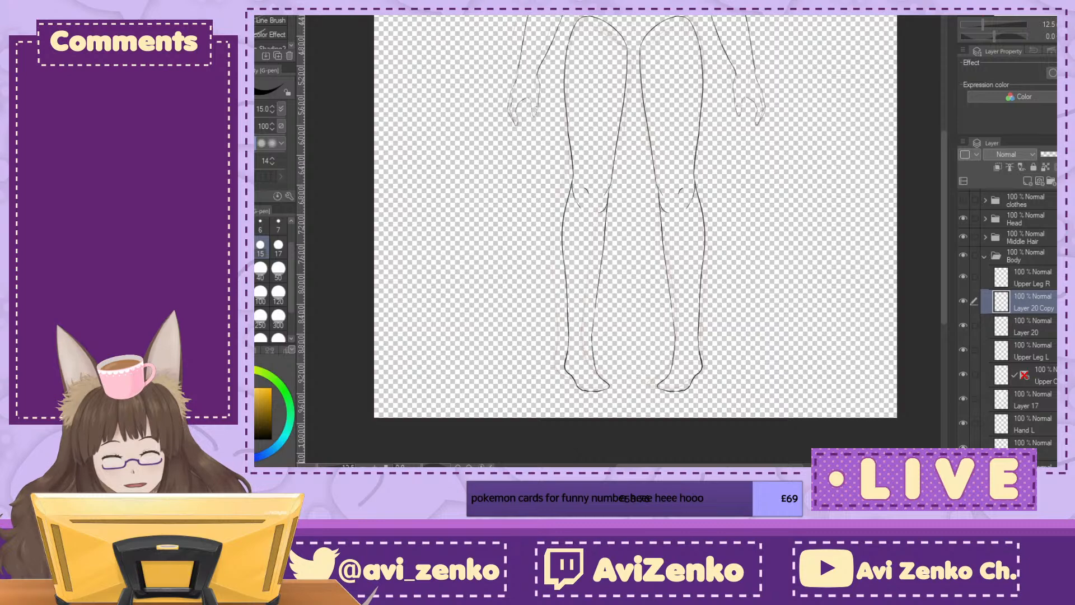
left_click_drag(689, 311, 686, 444)
key("ctrl+plus")
left_click_drag(1046, 16, 1044, 20)
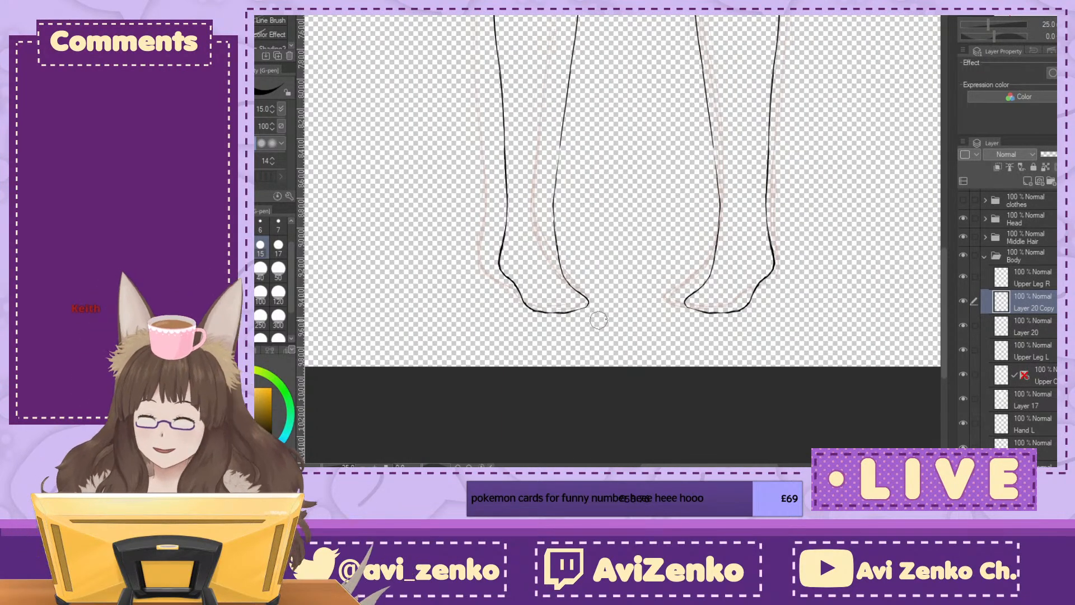
Step: Show the clothes folder and check how the legs look together with the shorts and the whole figure
left_click_drag(1045, 16, 1046, 2)
left_click(963, 199)
scroll(615, 241, "down", 5)
scroll(621, 241, "down", 10)
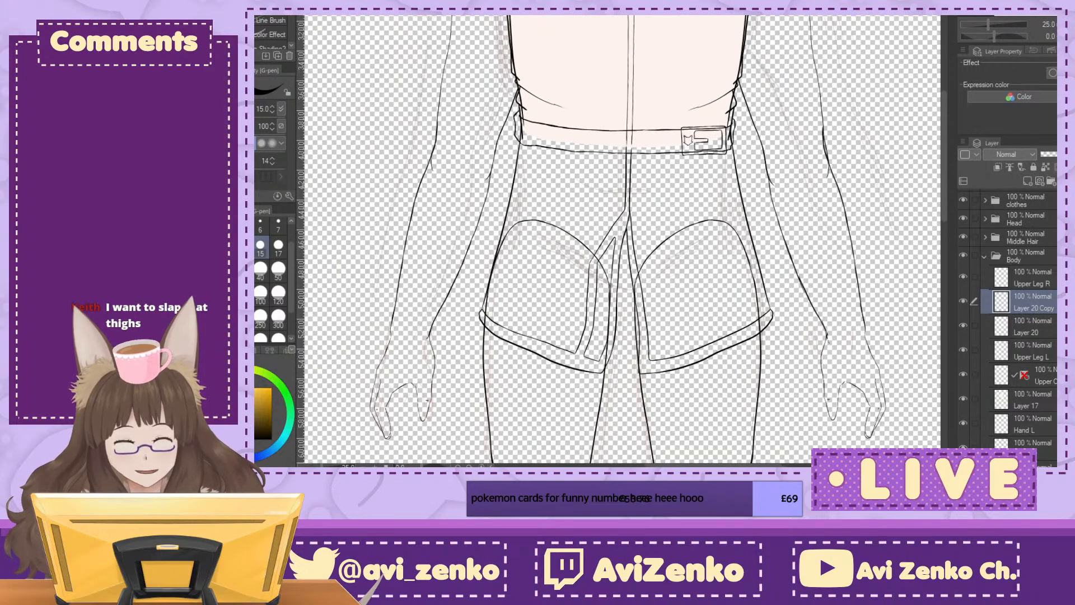
scroll(621, 241, "up", 10)
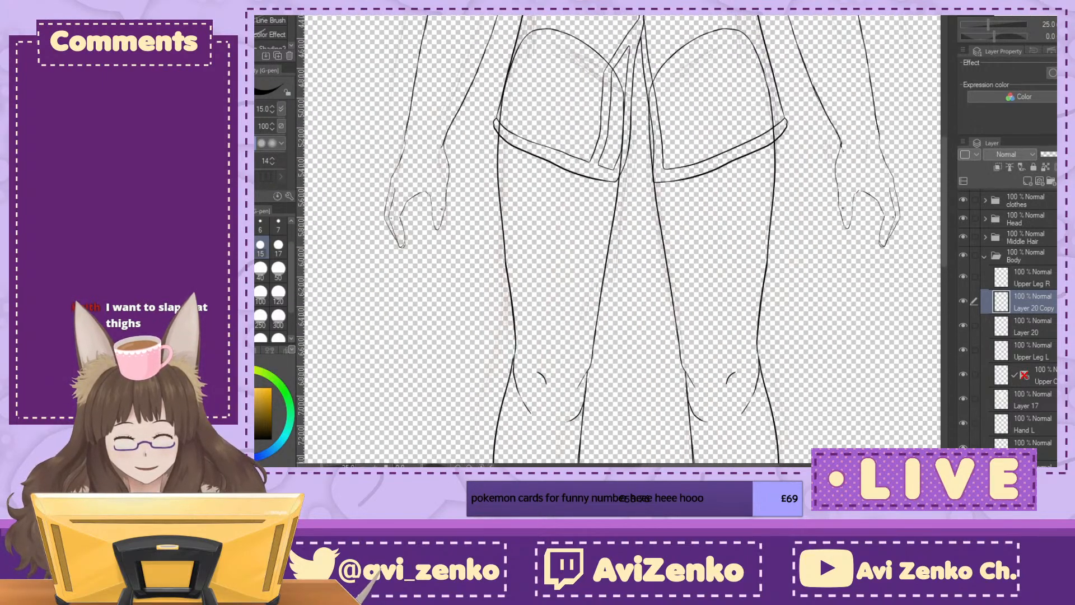
scroll(621, 241, "down", 3)
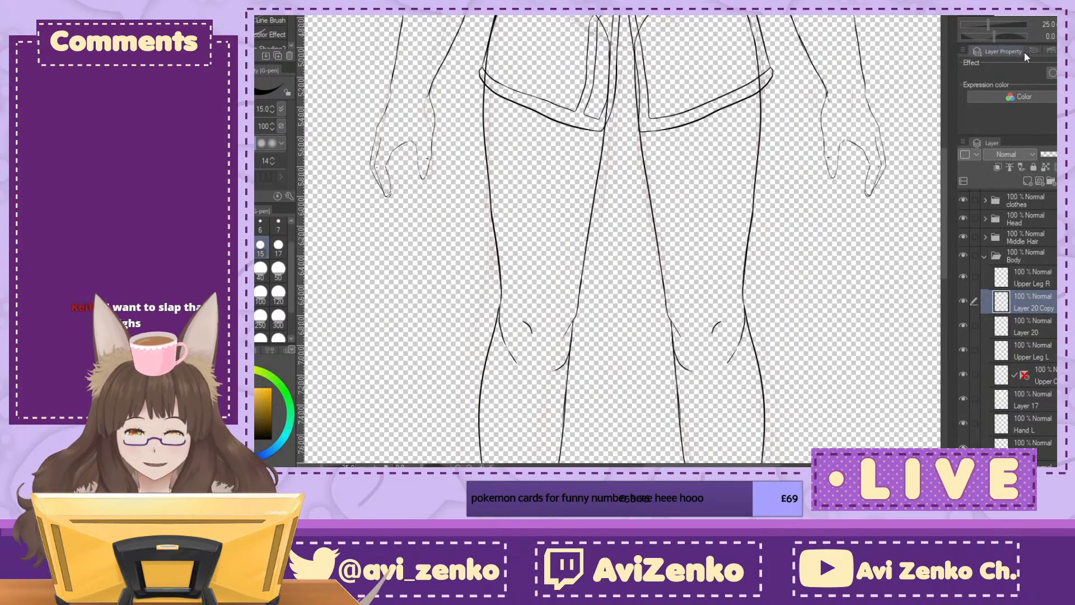
left_click_drag(1016, 2, 1014, 11)
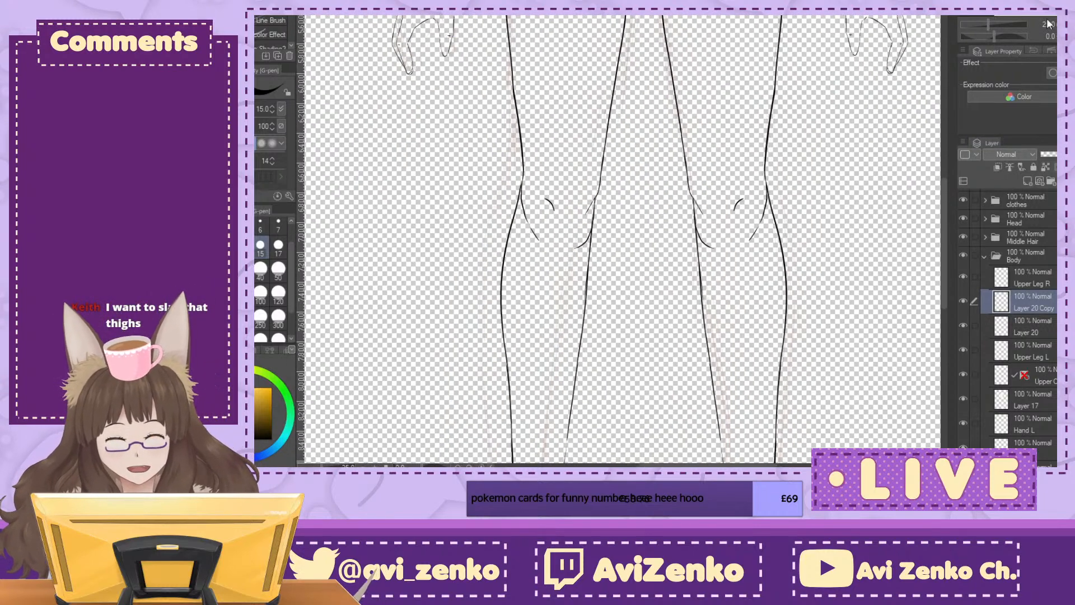
left_click(1058, 23)
mouse_move(621, 241)
left_mouse_down()
mouse_move(634, 379)
mouse_move(622, 300)
mouse_move(614, 331)
mouse_move(629, 258)
left_mouse_up()
key("ctrl+minus")
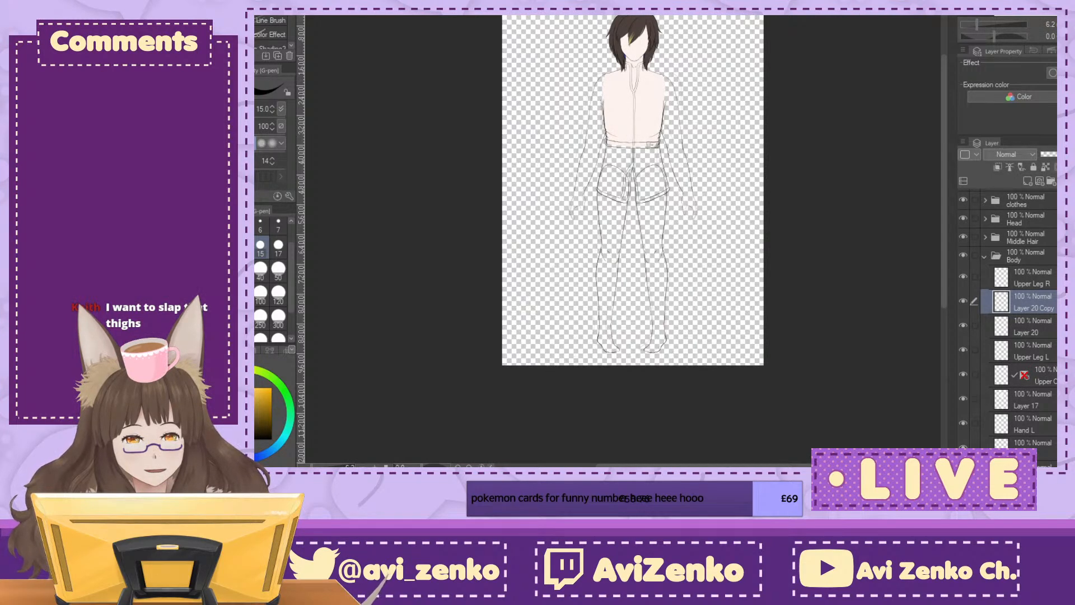
key("ctrl+plus")
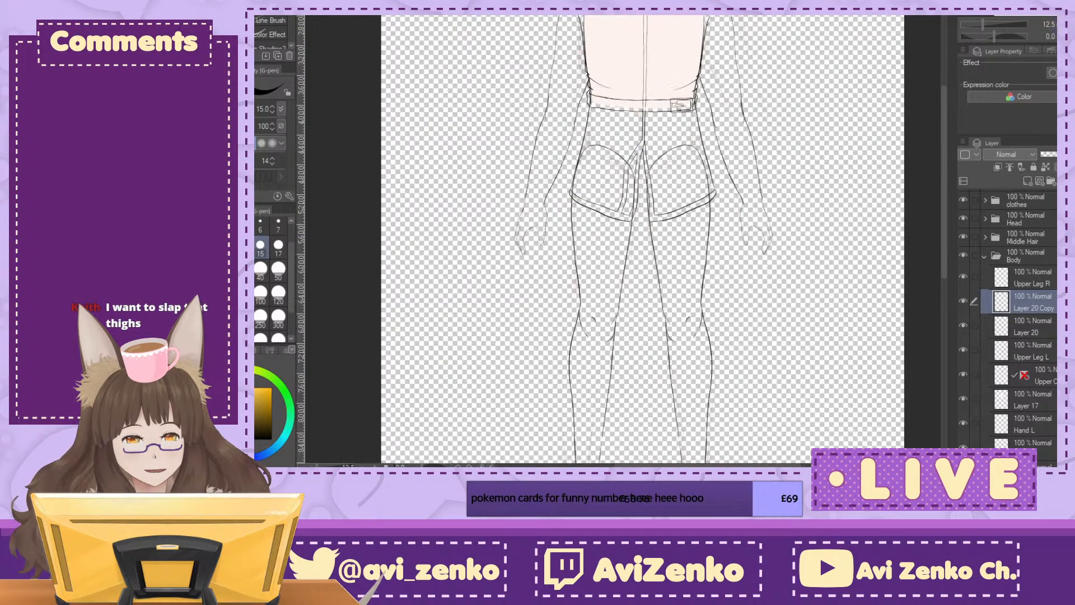
Step: Select the Upper Leg R, Layer 20 Copy, Layer 20 and Upper Leg L layers, nudge them together slightly down and right, and apply the transform
left_click(1043, 278)
left_click(1054, 328)
left_click(1055, 352)
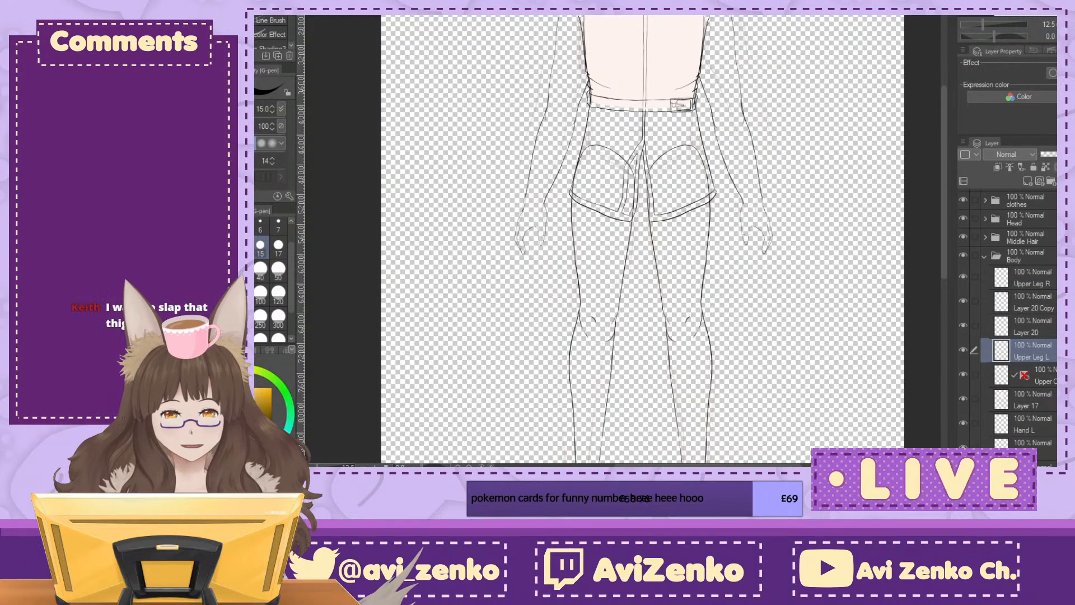
left_click(1036, 278, "shift")
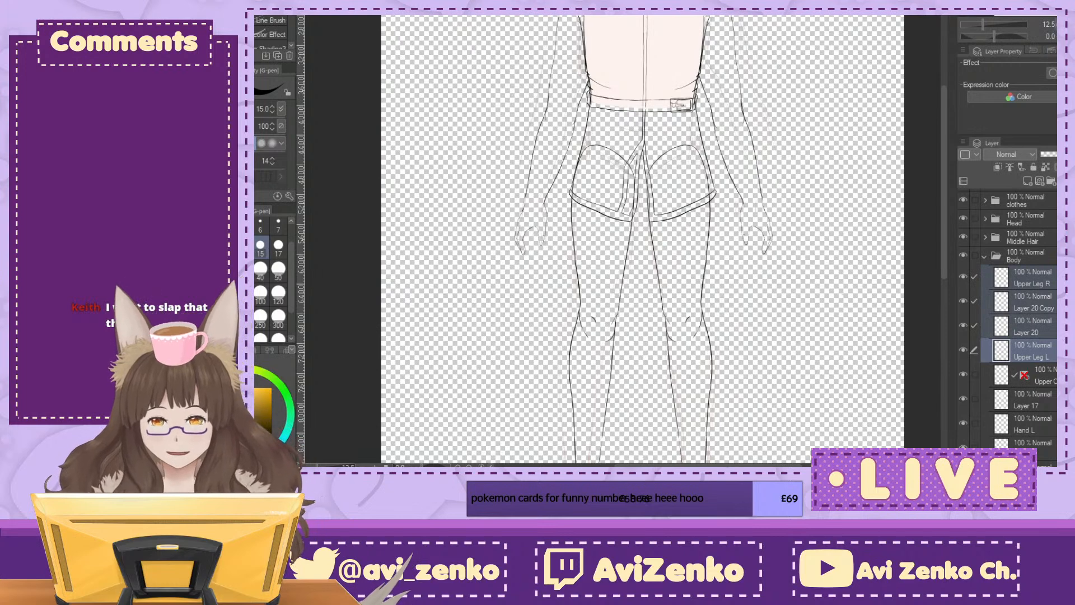
key("ctrl+minus")
key("ctrl+t")
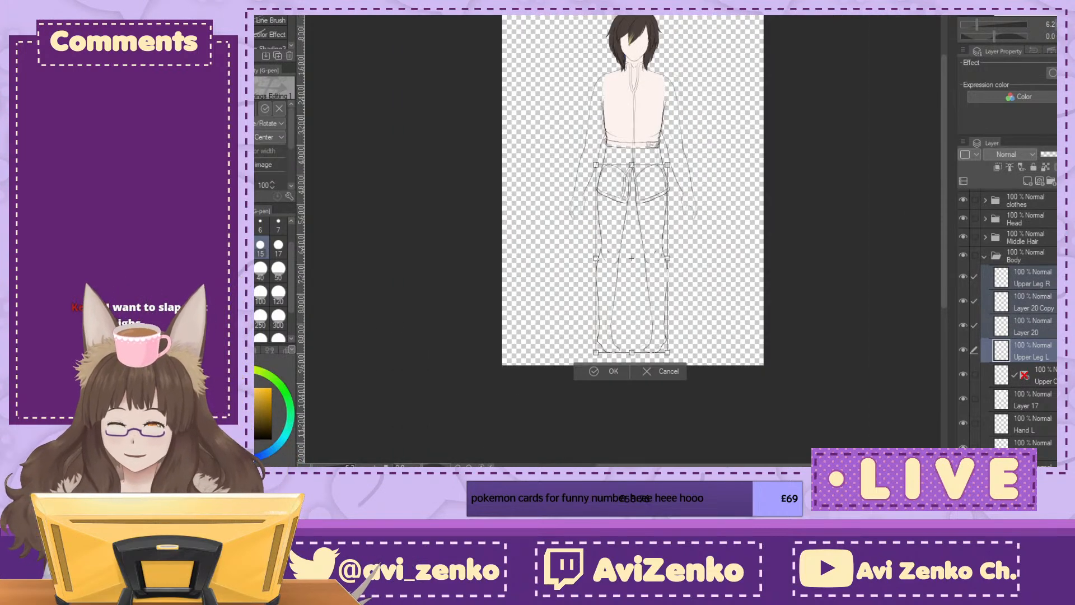
key("Down")
key("Down")
key("Down")
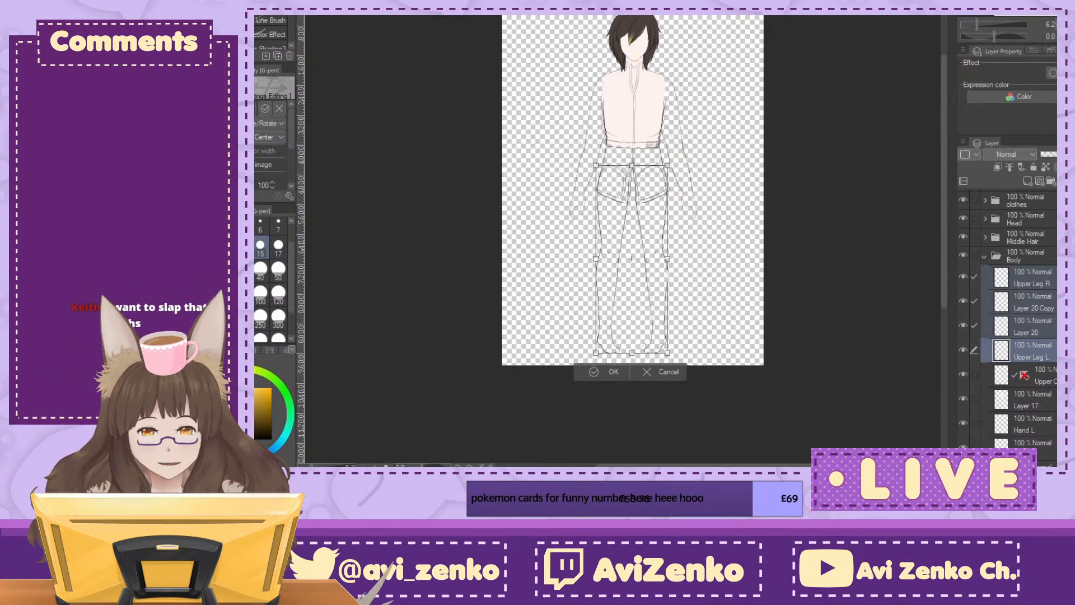
key("Right")
key("Right")
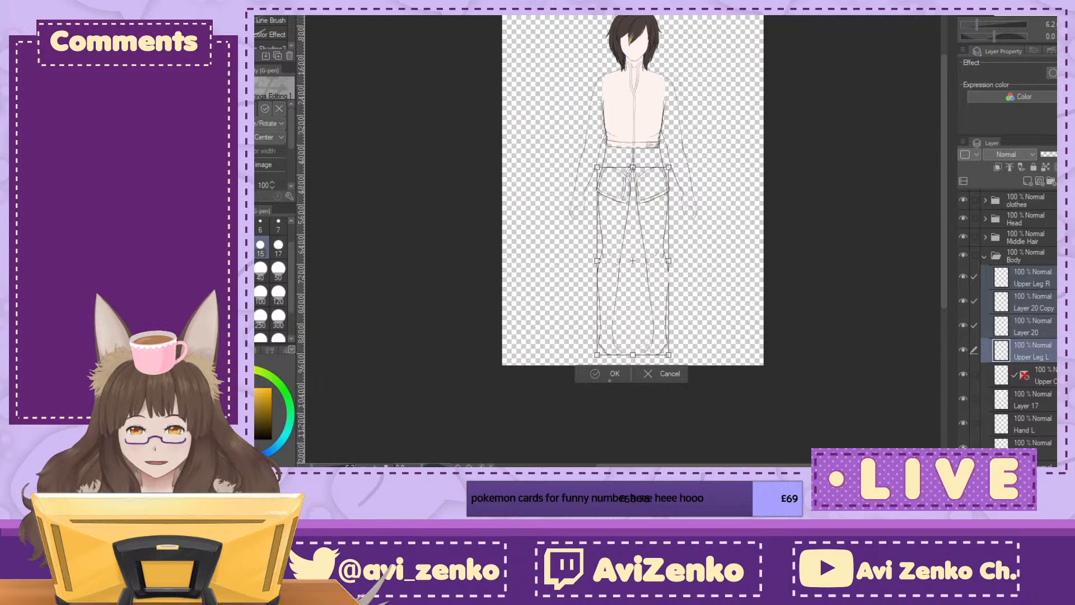
left_click(612, 375)
Step: Examine the repositioned legs against the shorts, hips and torso from waist to feet
key("ctrl+plus")
key("ctrl+plus")
key("ctrl+plus")
key("ctrl+plus")
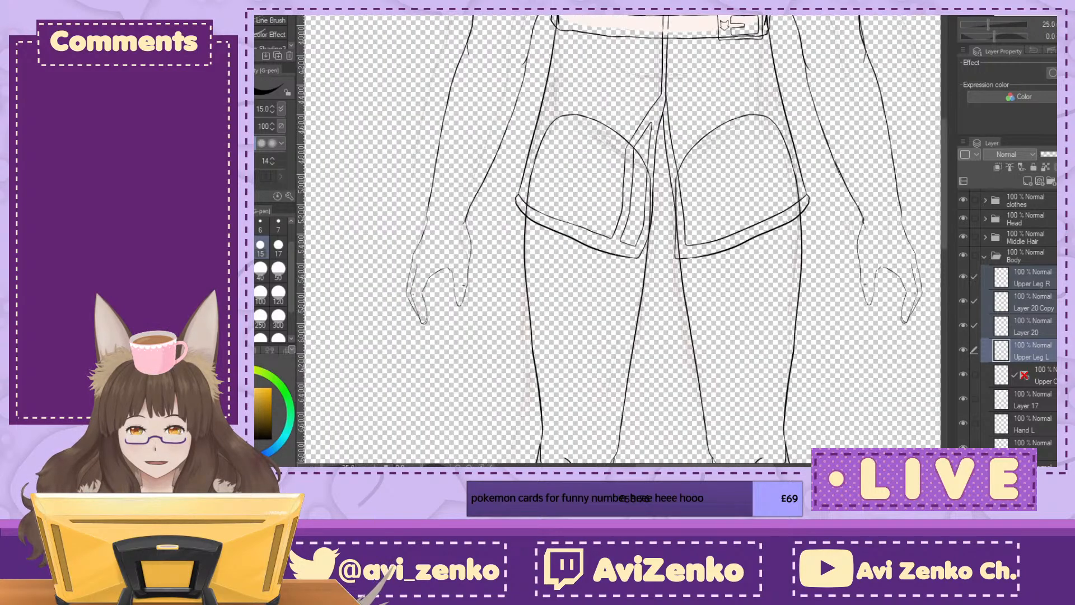
left_click_drag(644, 185, 601, 313)
mouse_move(644, 196)
left_mouse_down()
mouse_move(601, 266)
mouse_move(587, 239)
left_mouse_up()
key("ctrl+minus")
key("ctrl+minus")
left_click_drag(622, 291, 620, 158)
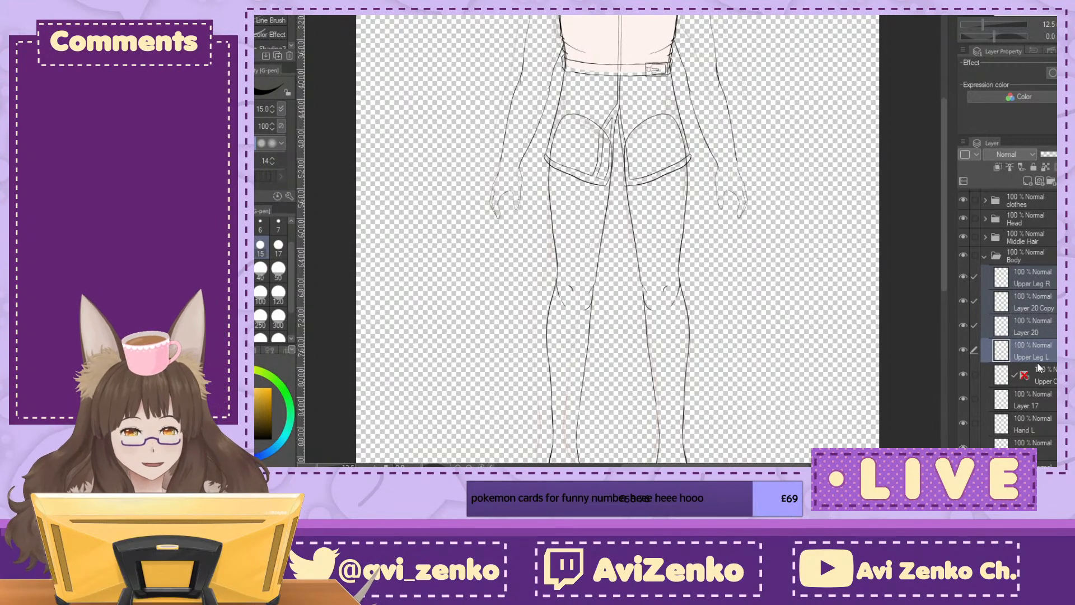
left_click_drag(632, 252, 615, 220)
scroll(963, 408, "down", 5)
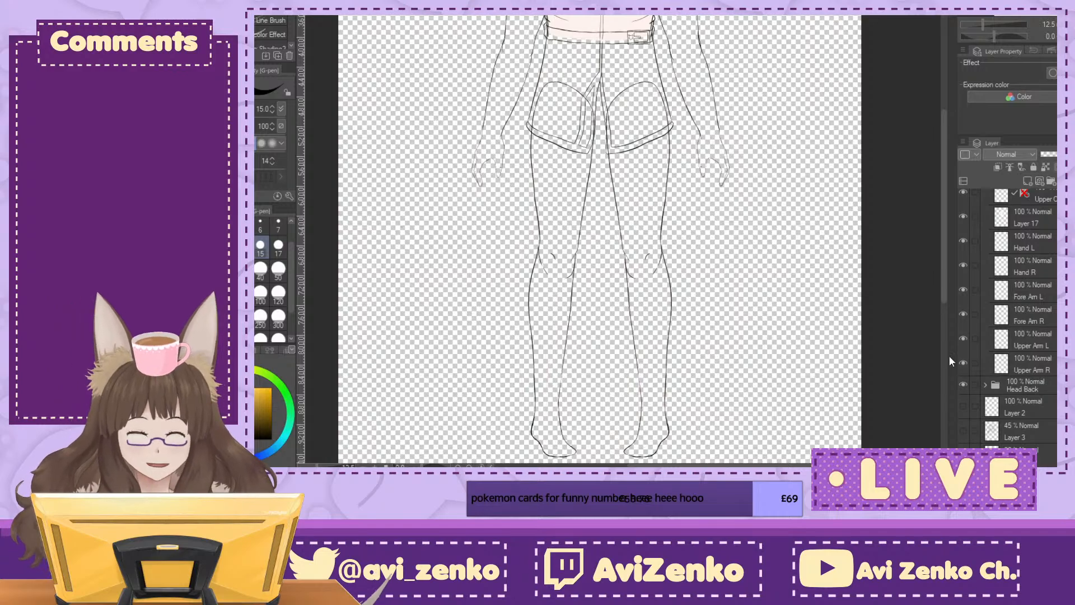
left_click_drag(599, 224, 610, 399)
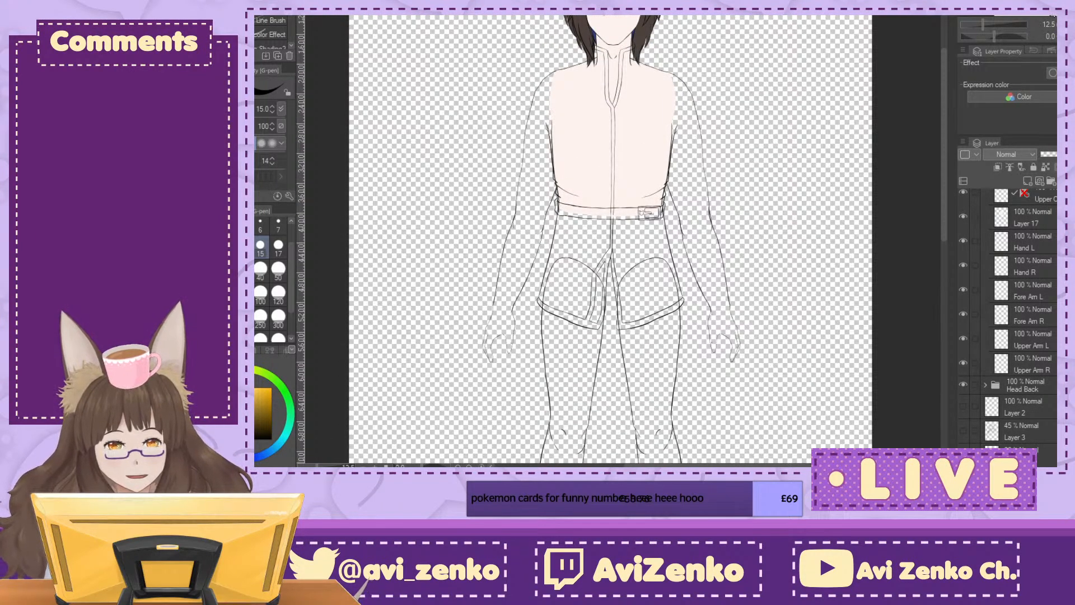
left_click_drag(611, 399, 628, 191)
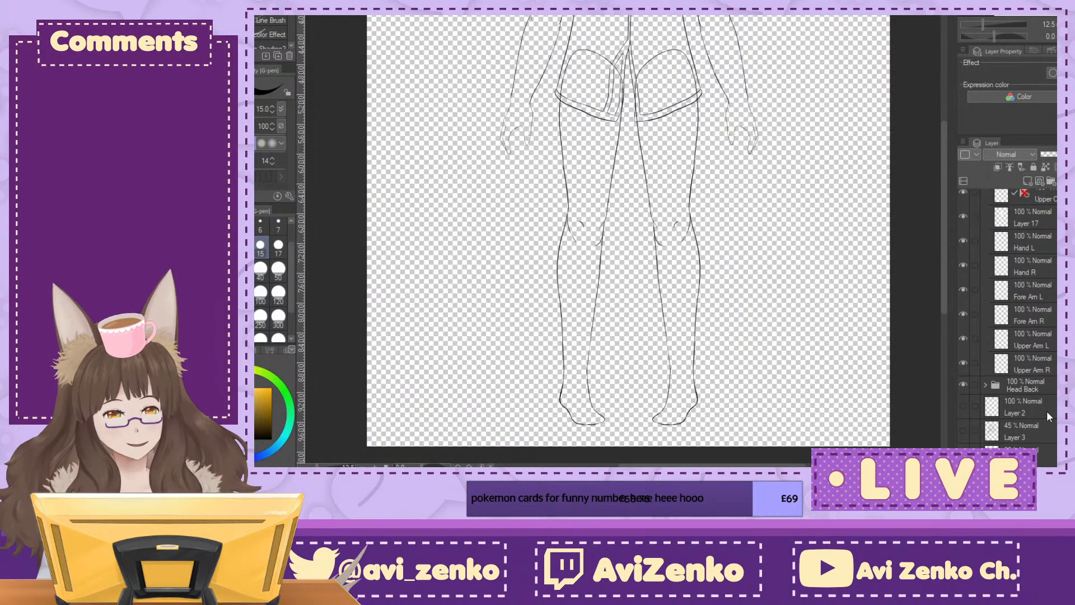
Step: Identify the mirrored lower-leg layer, Layer 20 Copy, in the Body folder and rename it Lower Leg R
scroll(1046, 411, "up", 5)
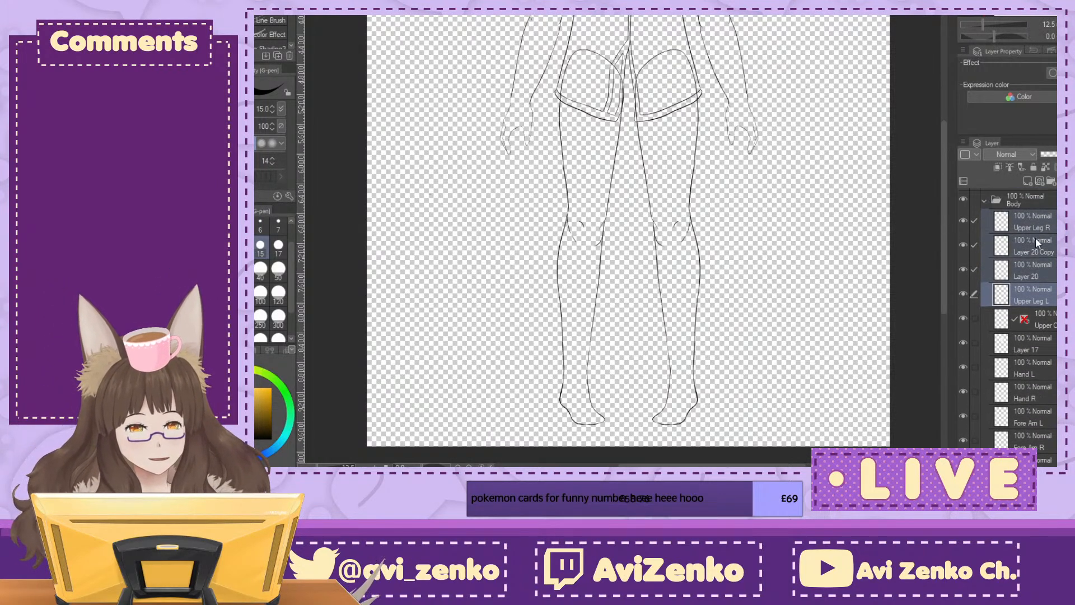
left_click(1034, 241)
left_click(1026, 271)
left_click(1008, 246)
left_click(964, 245)
left_click(963, 245)
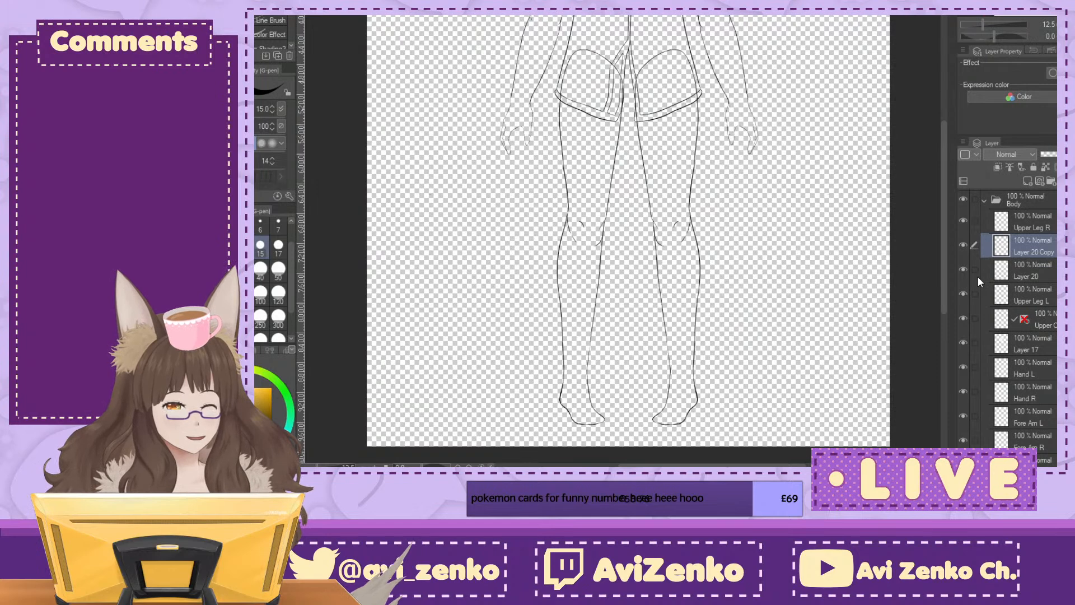
type("Lower Leg R")
key("Return")
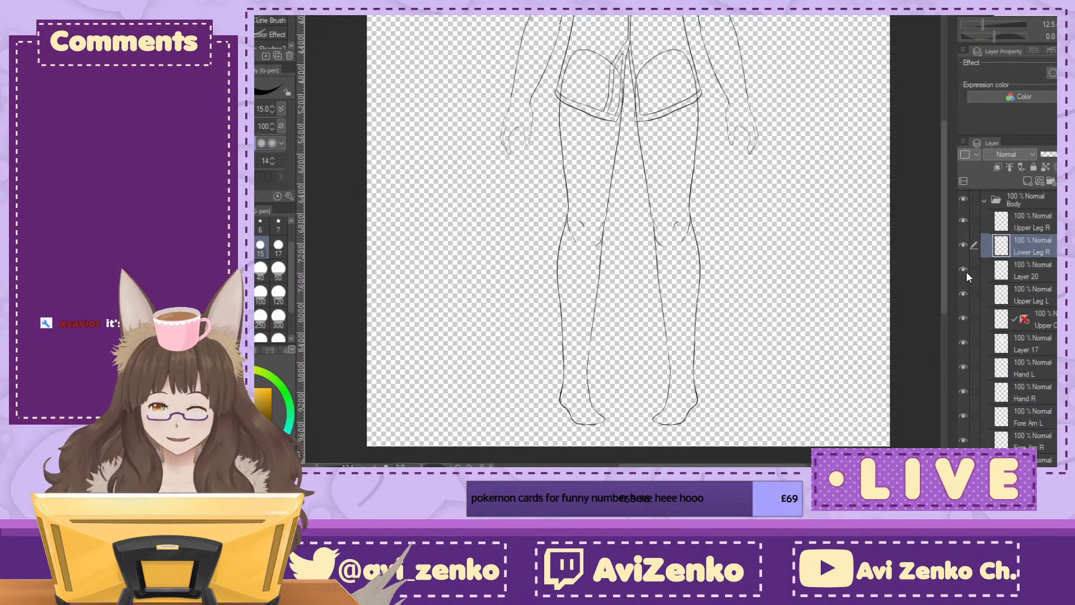
Step: Rename the original lower-leg layer, Layer 20, as Lower Leg L
left_click(1047, 282)
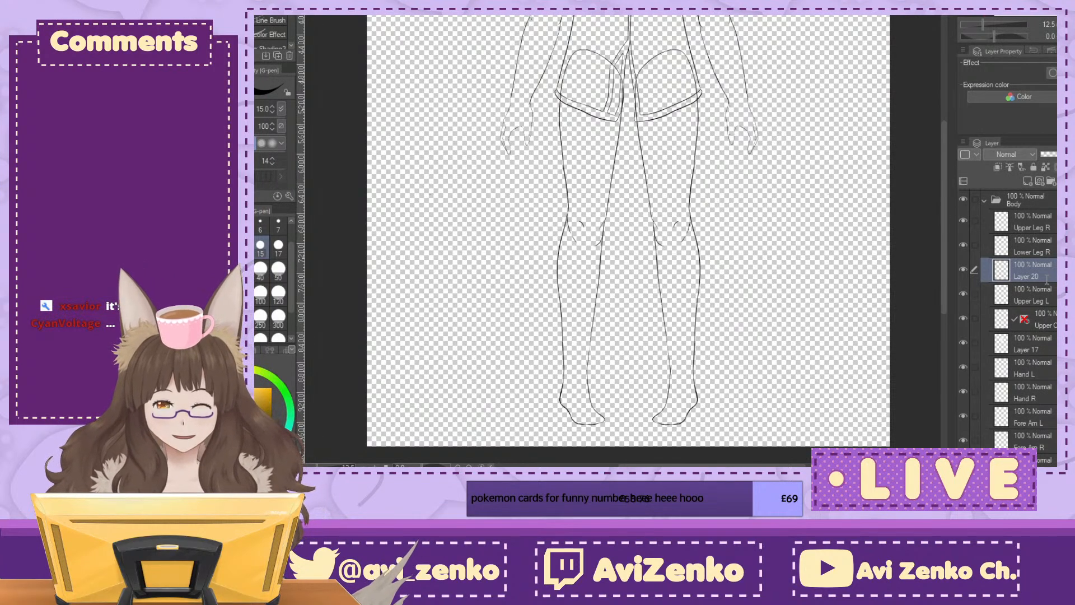
type("Lower Leg L")
key("Return")
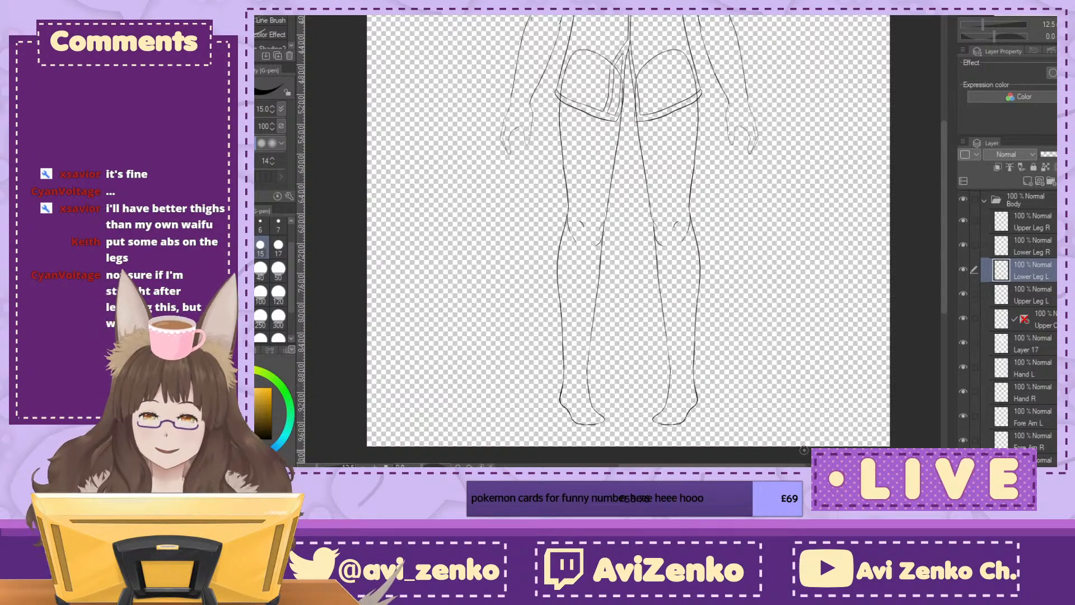
Step: Inspect the line art around the waist, shorts, thighs and knees for spots that need correcting
left_click(1015, 11)
left_click_drag(604, 107, 629, 179)
scroll(629, 179, "up", 2)
left_click_drag(610, 358, 654, 456)
left_click_drag(654, 224, 708, 51)
left_click_drag(538, 246, 538, 267)
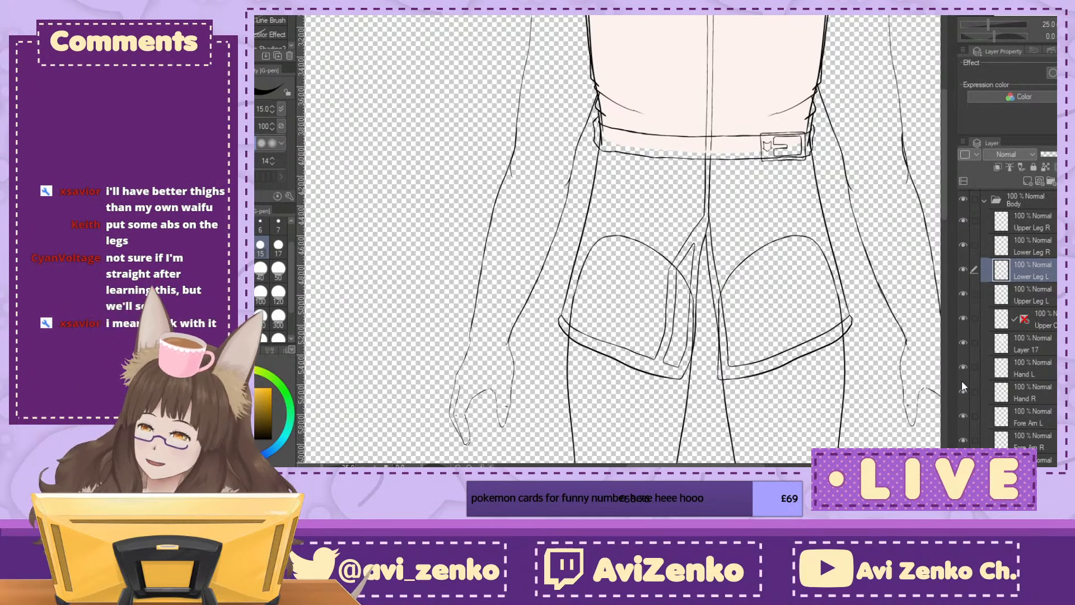
left_click_drag(633, 387, 647, 104)
left_click_drag(621, 241, 571, 255)
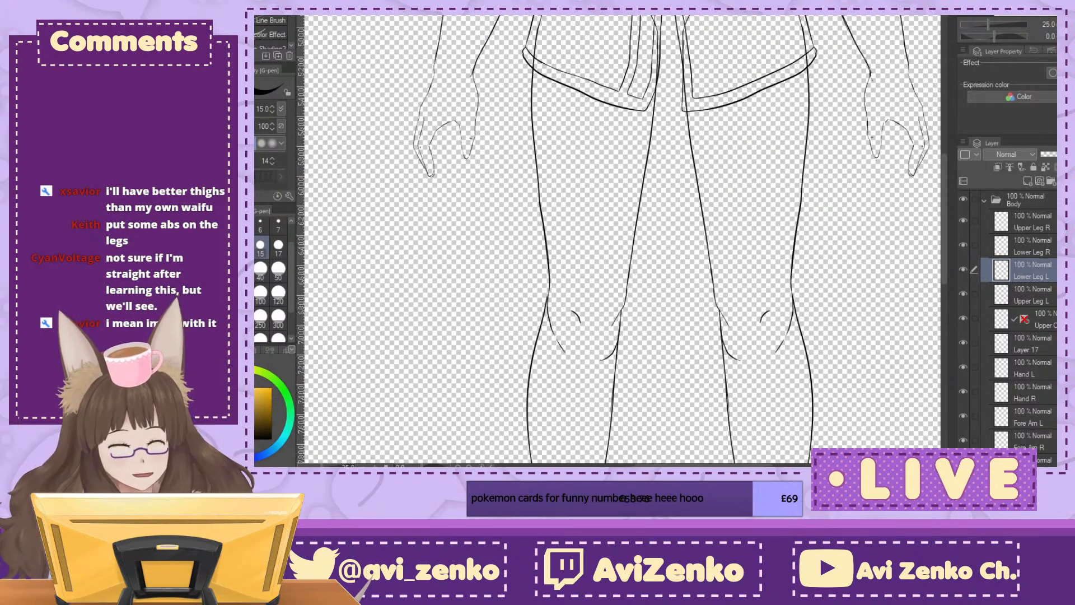
scroll(623, 241, "up", 1)
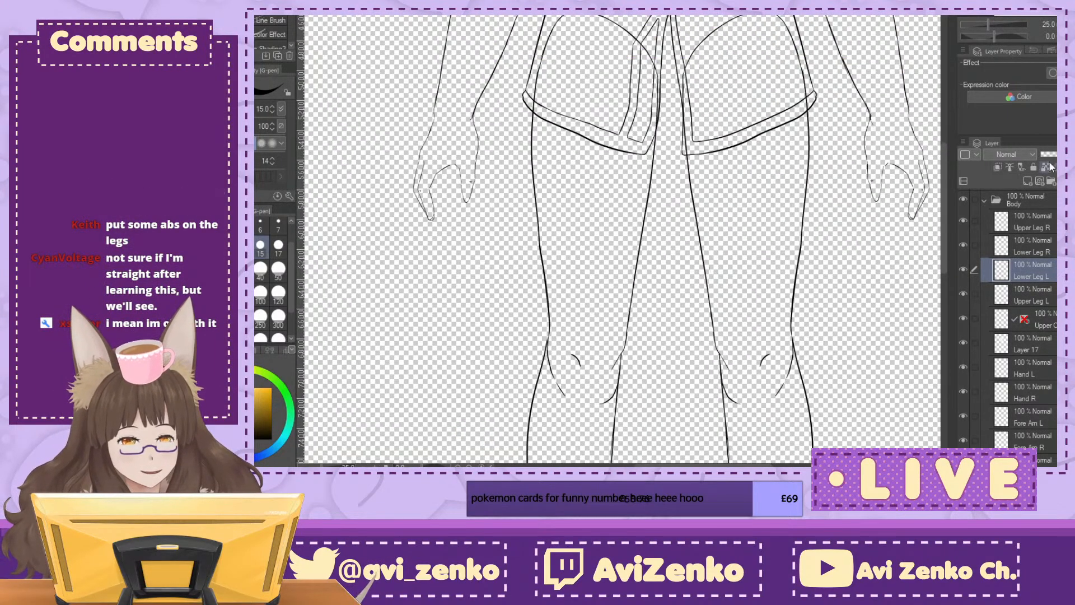
Step: Rework the outer thigh contour on the Upper Leg R layer, thinning and smoothing the line between the shorts hem and the knee
left_click(1052, 225)
scroll(616, 181, "up", 1)
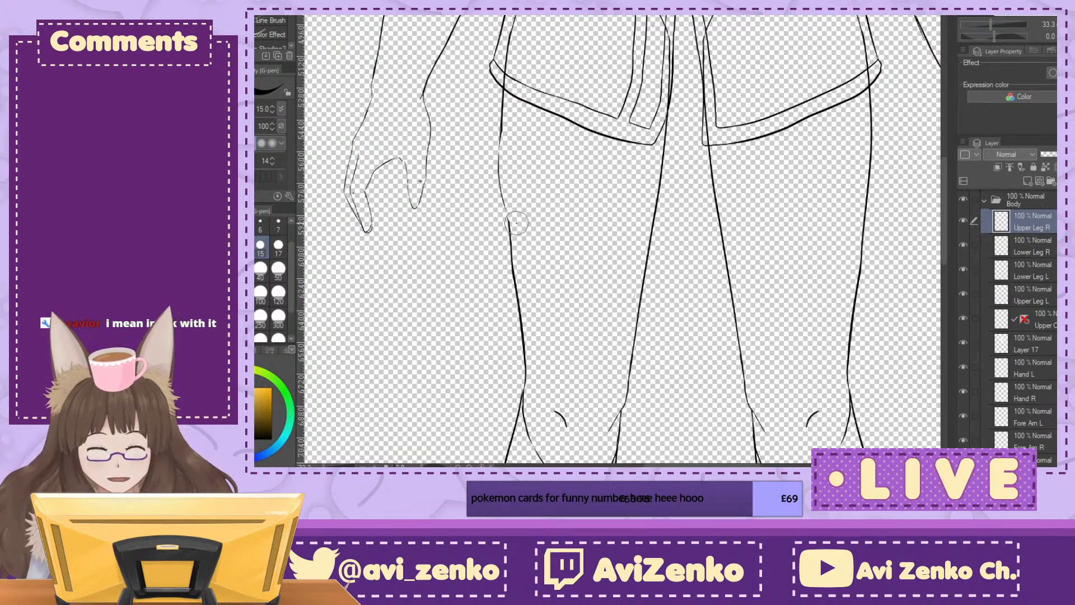
left_click_drag(510, 263, 528, 351)
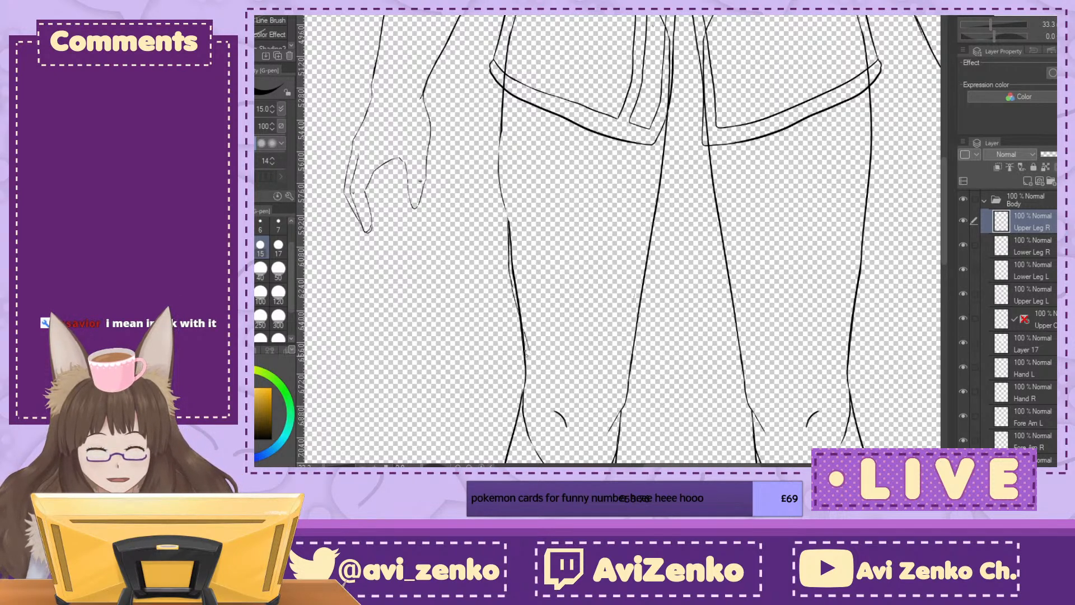
left_click_drag(518, 277, 513, 274)
left_click_drag(528, 343, 530, 353)
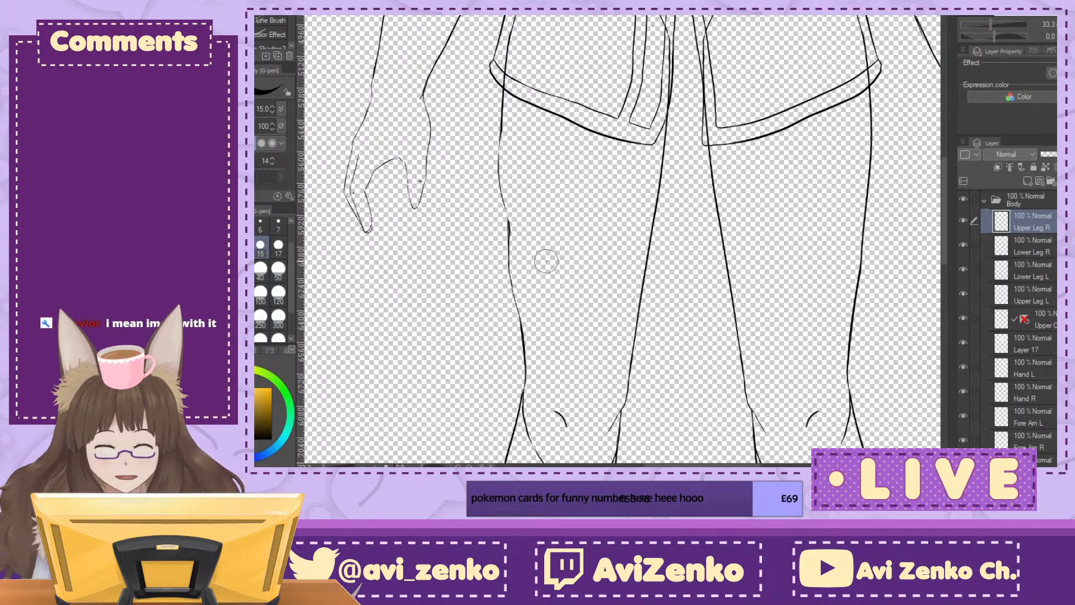
left_click_drag(494, 132, 496, 200)
key("ctrl+plus")
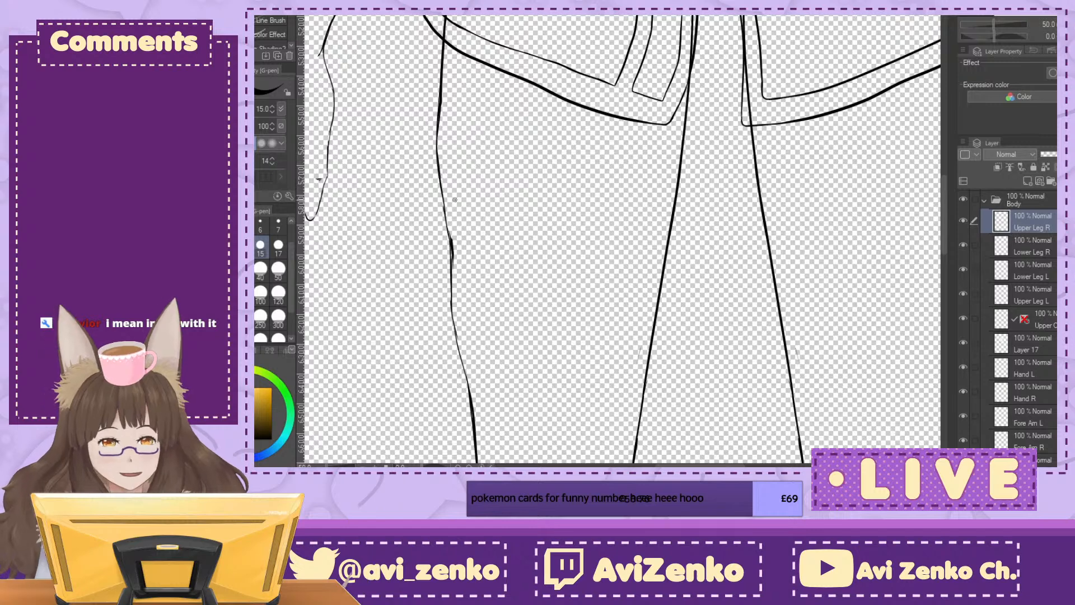
left_click_drag(439, 212, 464, 327)
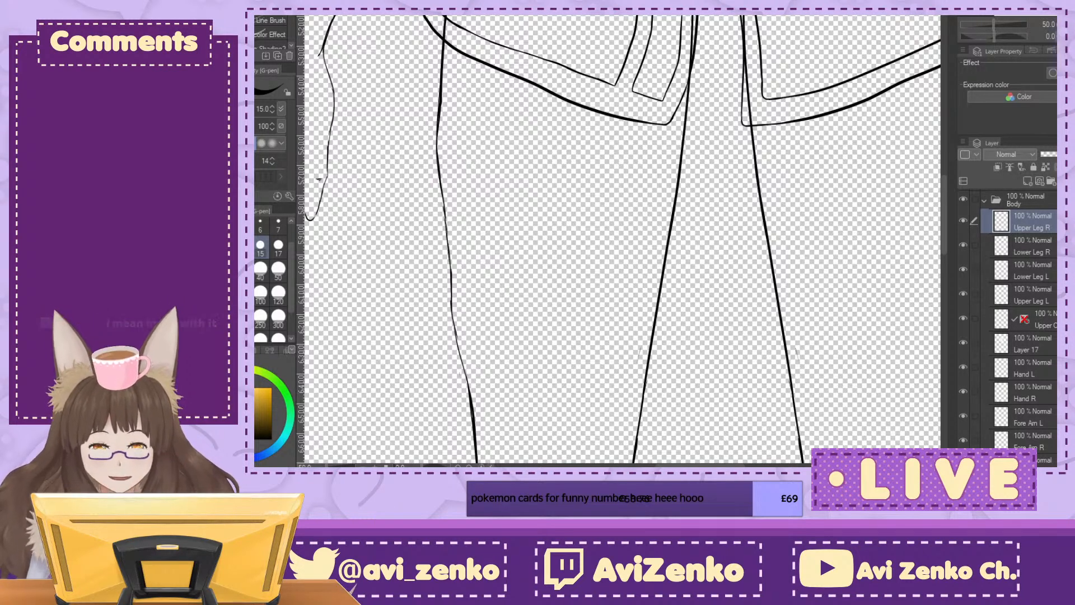
key("ctrl+minus")
key("ctrl+minus")
key("ctrl+minus")
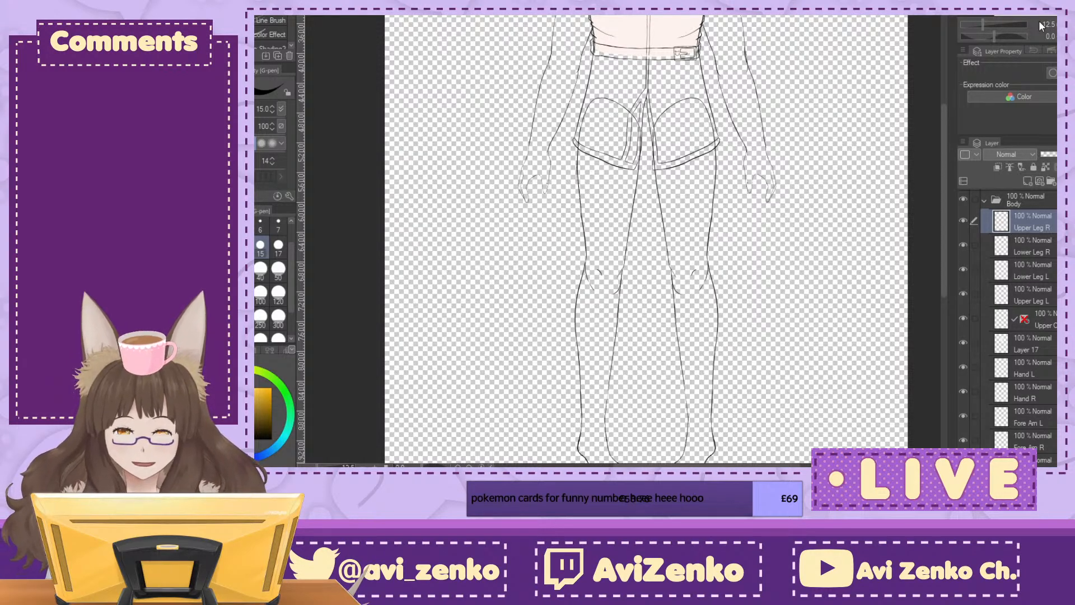
Step: Add a new layer above Upper Leg R and set up the lighter pencil with a green hue and brush size 120
left_click_drag(648, 168, 650, 373)
scroll(627, 179, "up", 2)
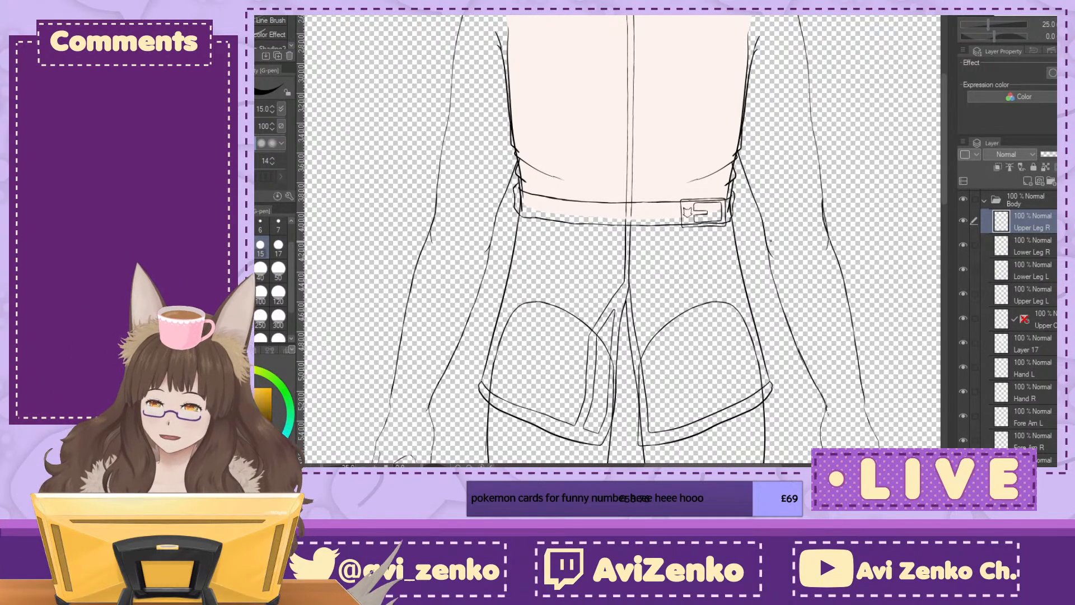
left_click_drag(653, 253, 625, 66)
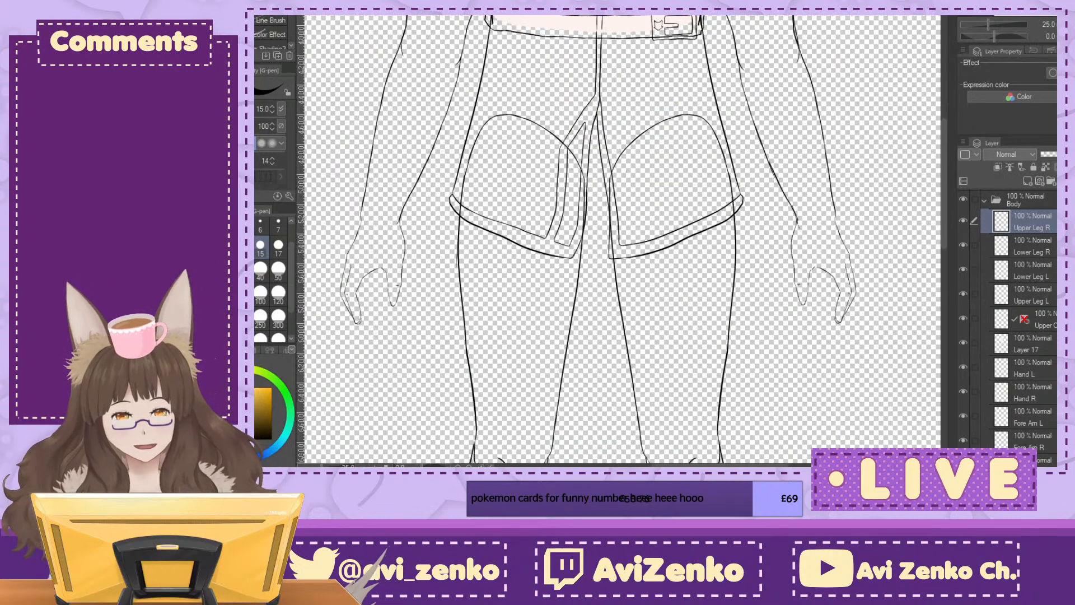
left_click(1027, 180)
key("b")
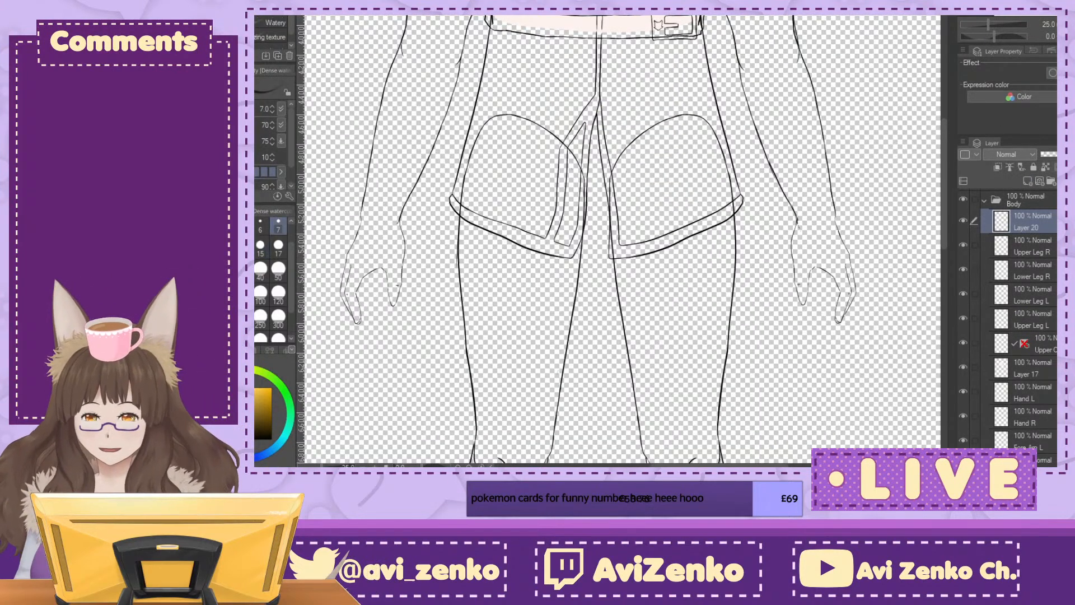
key("p")
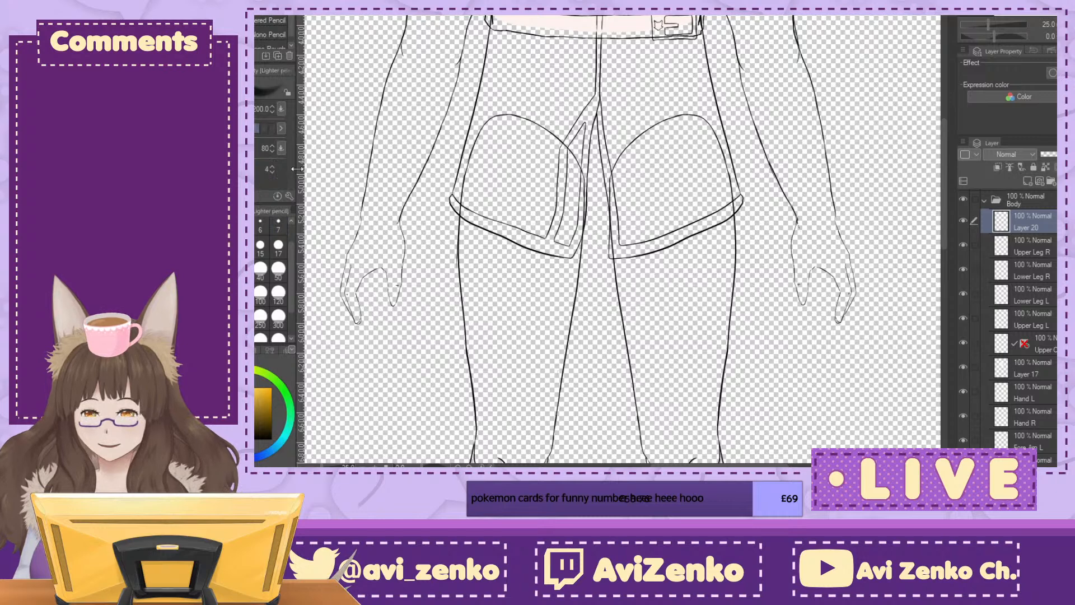
left_click(291, 413)
left_click(278, 292)
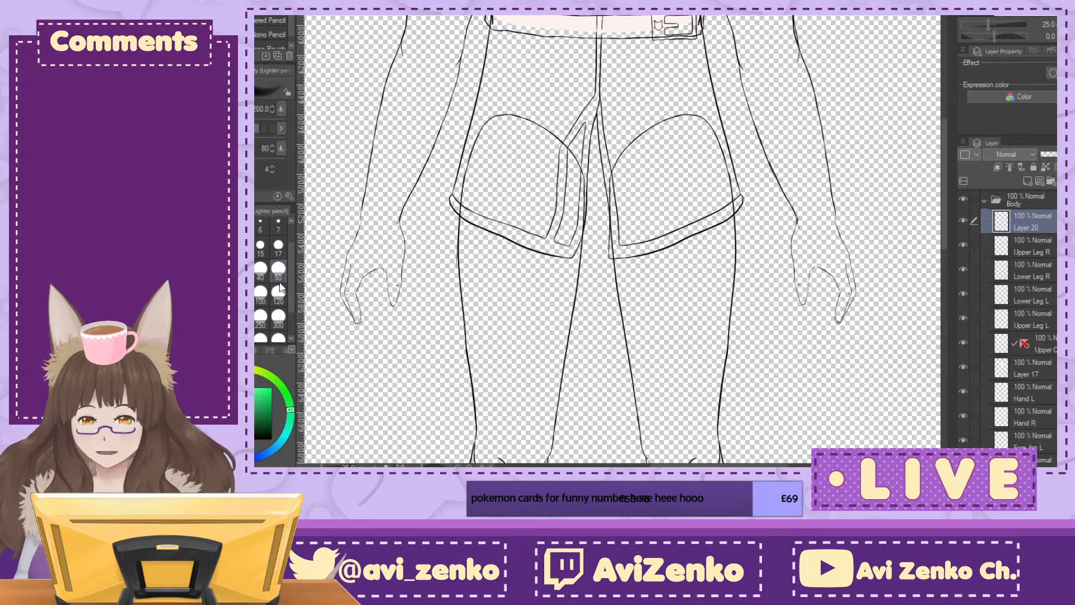
left_click_drag(513, 247, 527, 153)
mouse_move(488, 56)
left_mouse_down()
mouse_move(471, 111)
mouse_move(473, 102)
mouse_move(473, 159)
left_mouse_up()
key("ctrl+z")
key("ctrl+z")
key("ctrl+z")
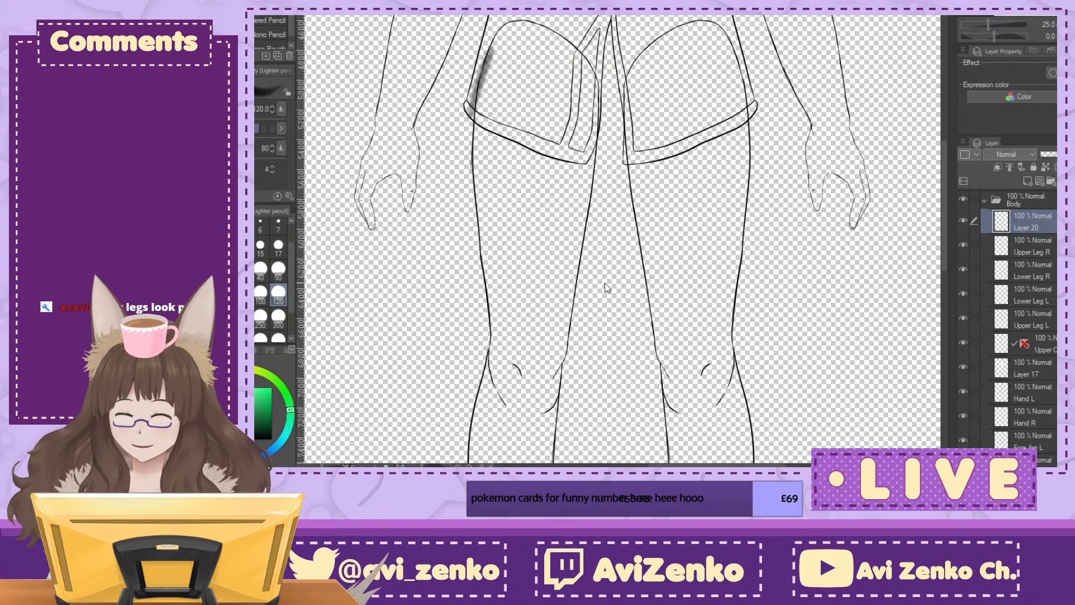
Step: Sketch rough green volume shapes over the upper thigh, lower thigh and calf of the character's right leg on the new layer
left_click(260, 404)
mouse_move(486, 56)
left_mouse_down()
mouse_move(471, 134)
mouse_move(474, 221)
mouse_move(592, 146)
mouse_move(476, 105)
mouse_move(560, 36)
mouse_move(588, 230)
left_mouse_up()
mouse_move(469, 101)
left_mouse_down()
mouse_move(512, 241)
mouse_move(529, 253)
left_mouse_up()
mouse_move(493, 221)
left_mouse_down()
mouse_move(484, 301)
mouse_move(521, 363)
left_mouse_up()
mouse_move(524, 230)
left_mouse_down()
mouse_move(574, 295)
mouse_move(559, 353)
mouse_move(514, 370)
mouse_move(577, 238)
left_mouse_up()
mouse_move(578, 238)
left_mouse_down()
mouse_move(566, 343)
mouse_move(551, 374)
mouse_move(567, 105)
left_mouse_up()
mouse_move(482, 152)
left_mouse_down()
mouse_move(471, 183)
mouse_move(510, 285)
mouse_move(510, 120)
mouse_move(516, 230)
mouse_move(504, 277)
mouse_move(525, 135)
mouse_move(507, 163)
mouse_move(510, 198)
mouse_move(494, 102)
mouse_move(471, 162)
mouse_move(496, 282)
mouse_move(486, 104)
mouse_move(467, 156)
mouse_move(498, 272)
mouse_move(493, 92)
mouse_move(470, 118)
mouse_move(491, 273)
mouse_move(493, 115)
mouse_move(469, 144)
mouse_move(461, 206)
mouse_move(495, 281)
left_mouse_up()
left_click_drag(786, 203, 729, 397)
key("ctrl+minus")
key("ctrl+minus")
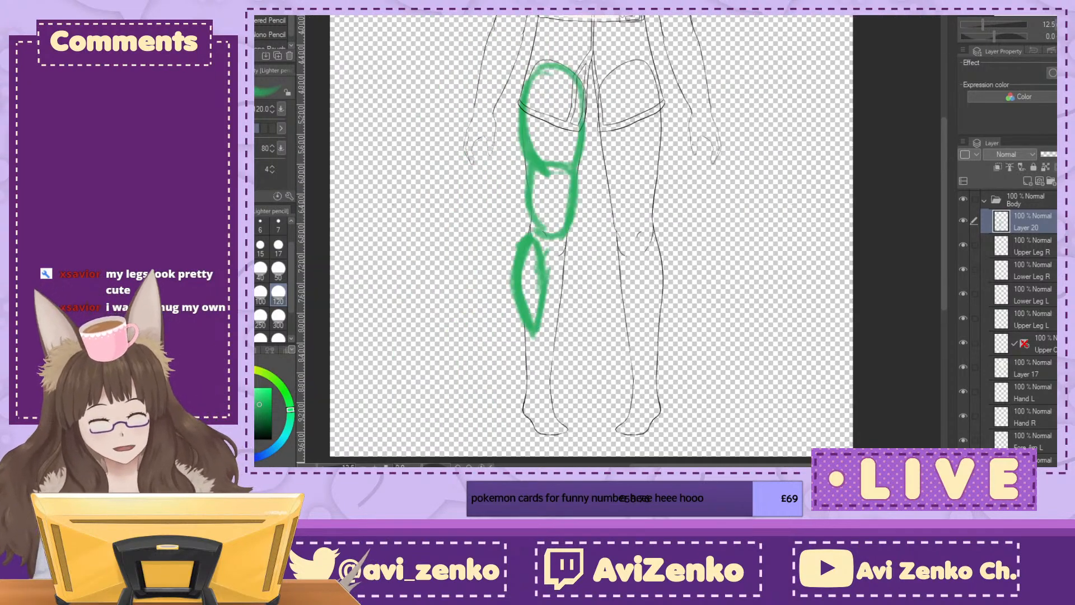
key("ctrl+minus")
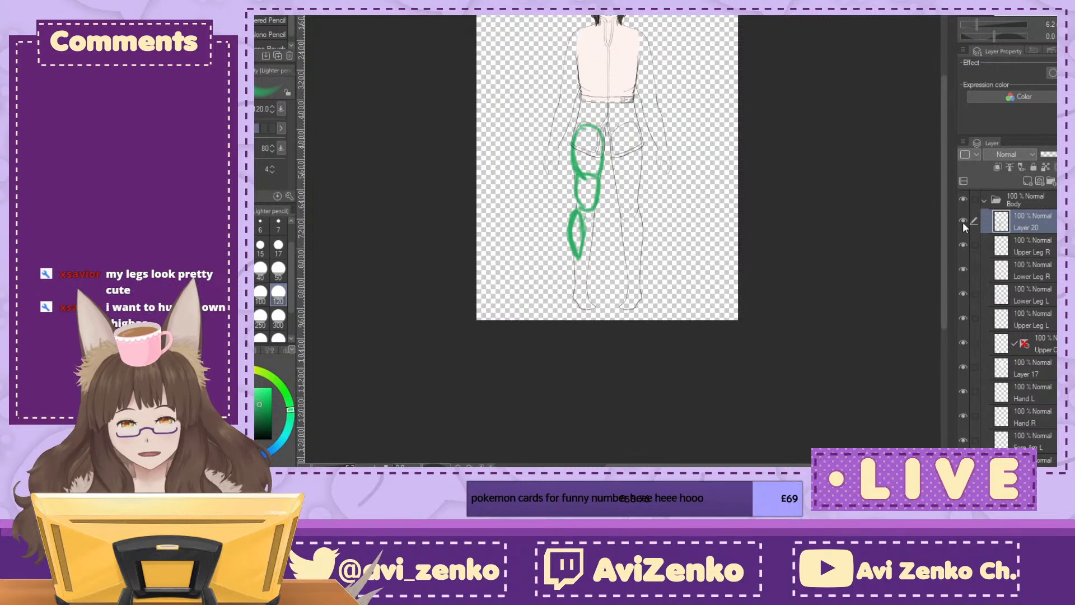
Step: Undo all the green volume strokes on the new layer
key("ctrl+z")
key("ctrl+z")
key("ctrl+z")
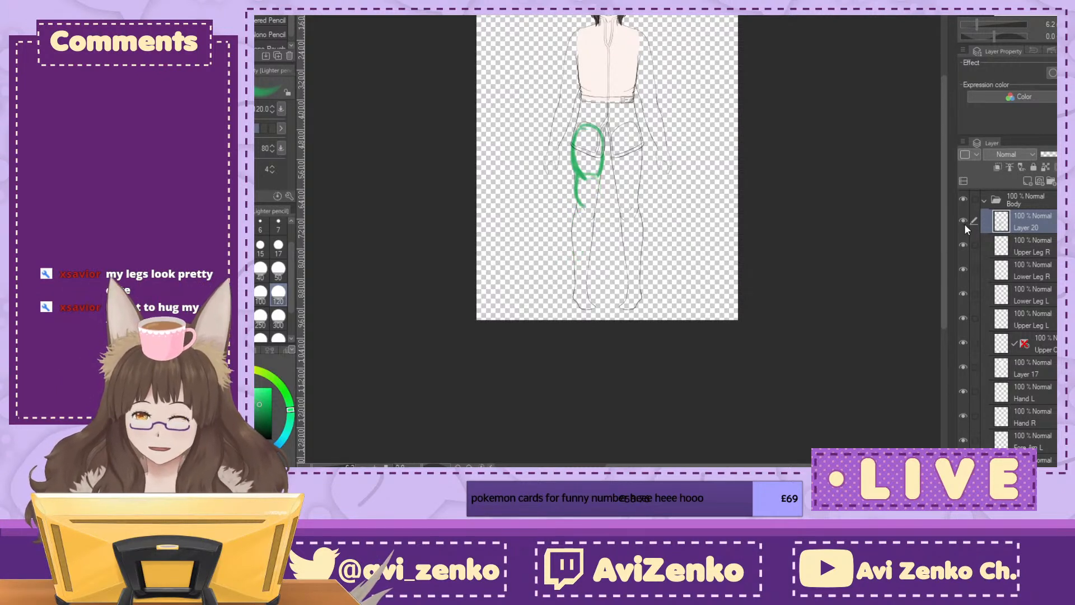
key("ctrl+z")
key("ctrl+z")
key("ctrl+z")
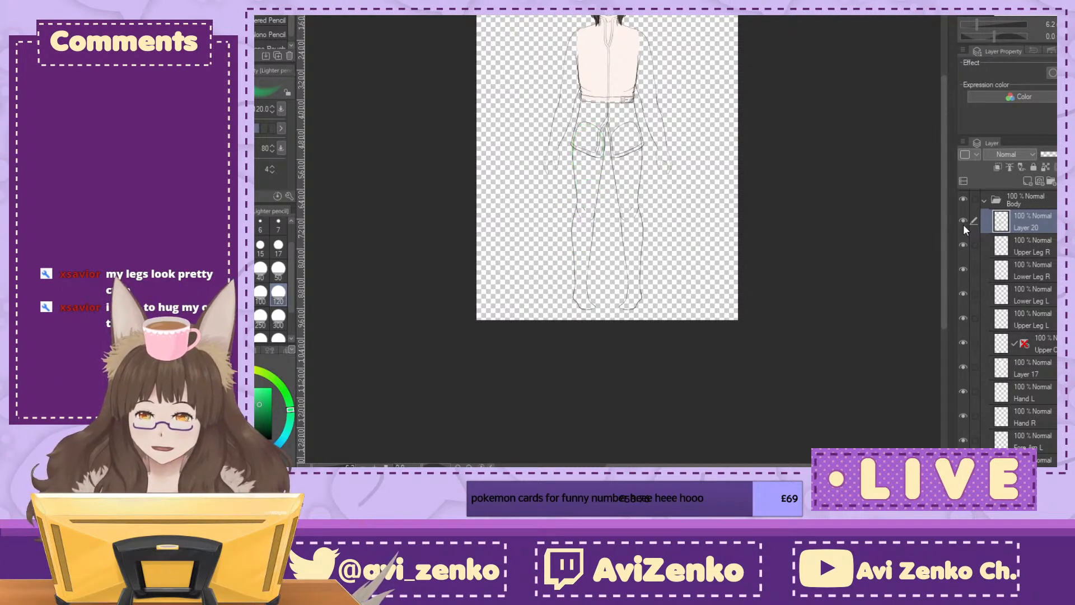
key("ctrl+plus")
key("ctrl+plus")
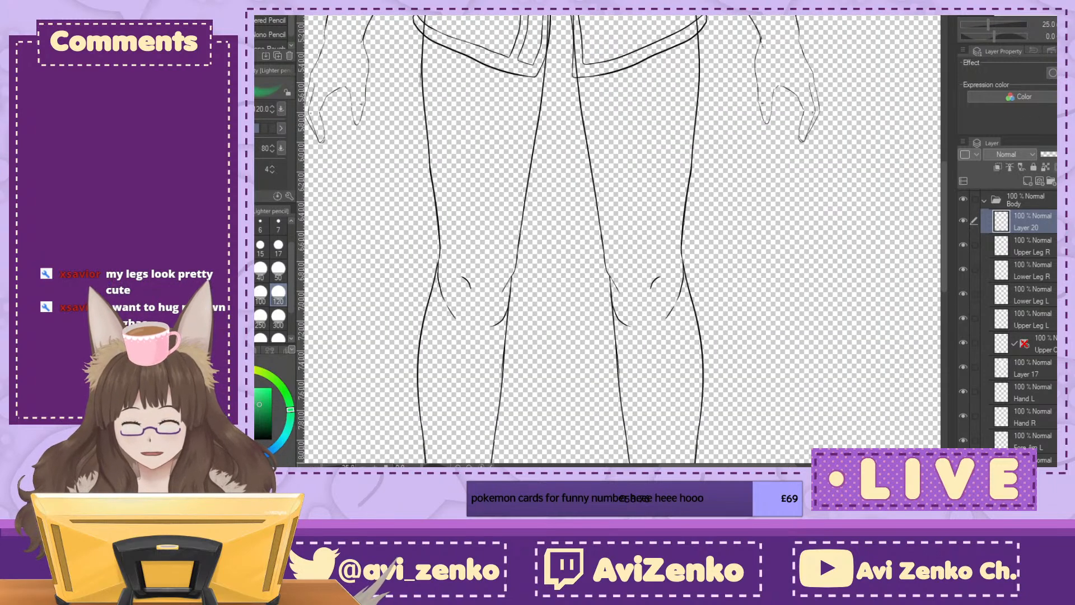
key("ctrl+minus")
left_click_drag(930, 52, 955, 179)
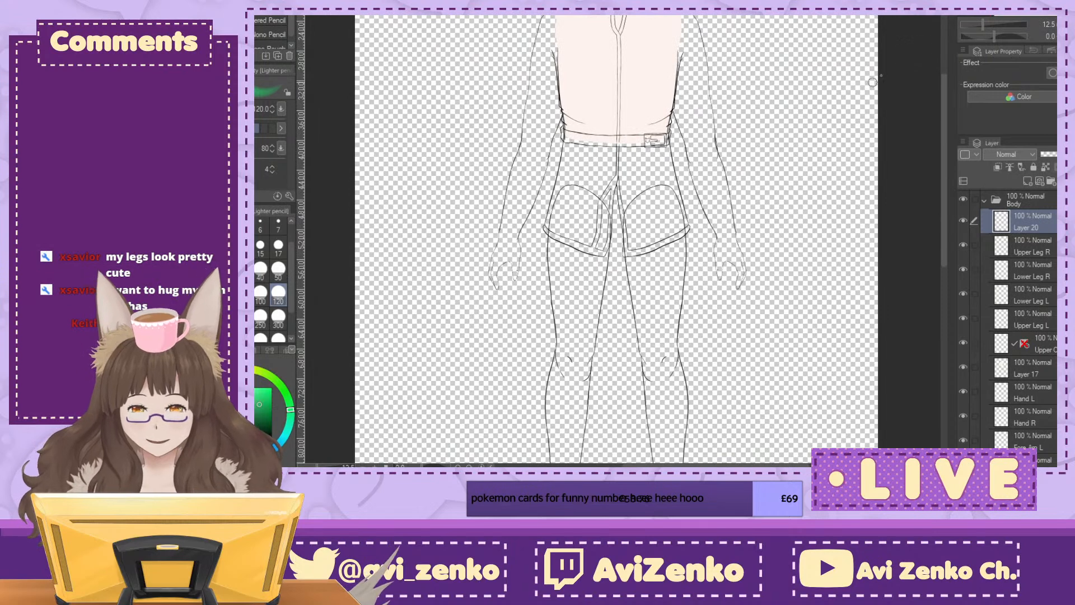
scroll(795, 157, "down", 3)
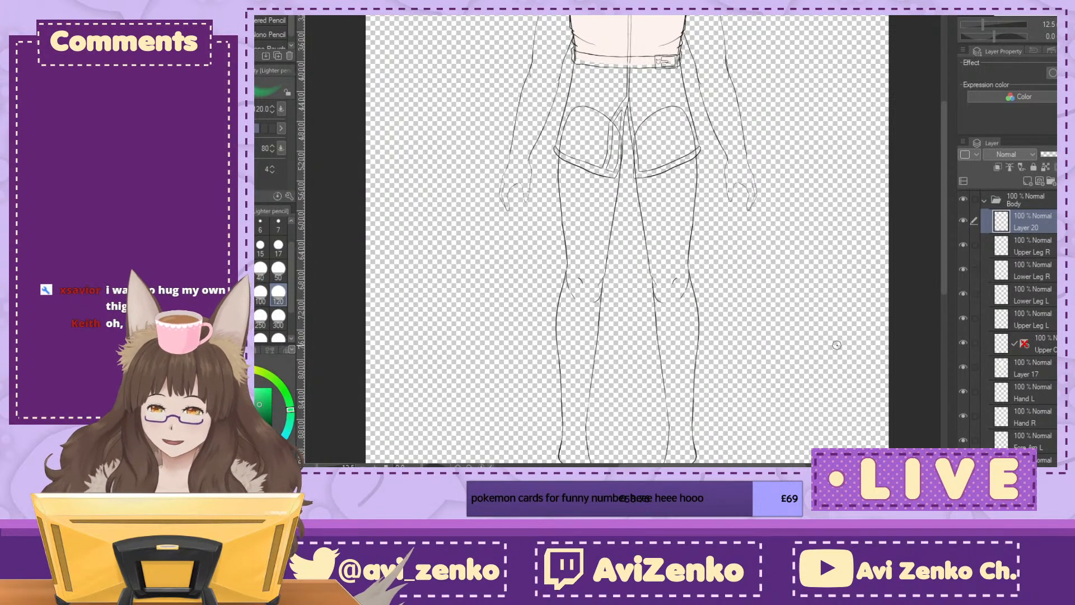
left_click_drag(564, 132, 559, 184)
mouse_move(564, 228)
left_mouse_down()
mouse_move(569, 237)
mouse_move(605, 223)
left_mouse_up()
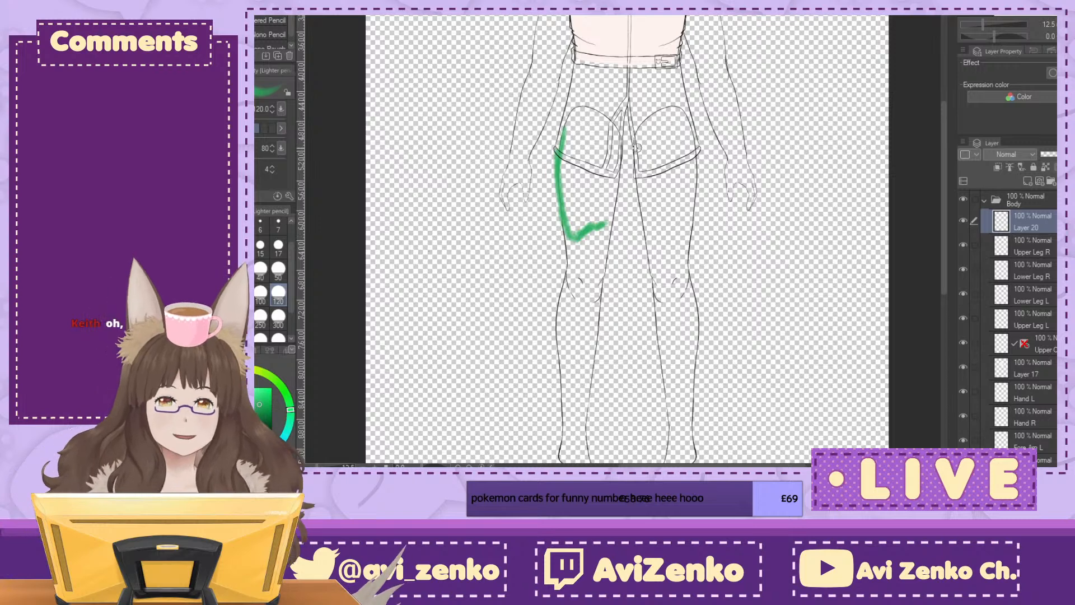
key("ctrl+z")
key("ctrl+z")
key("ctrl+z")
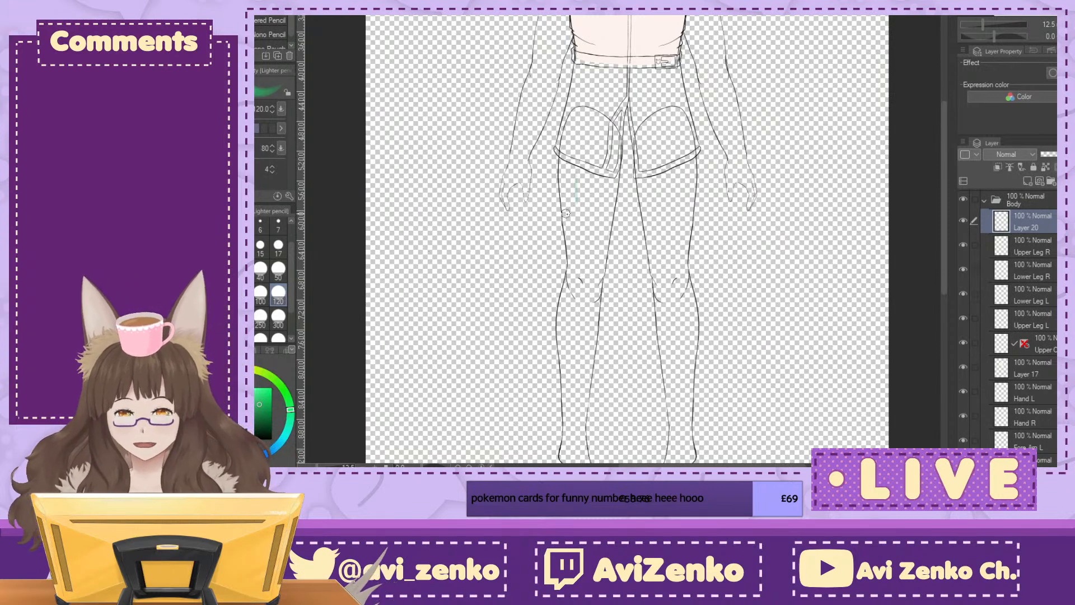
Step: Sketch green volume shapes over the character's right thigh, knee and calf on Layer 20, and trace the leg's outer contours in blue
mouse_move(597, 221)
left_mouse_down()
mouse_move(563, 207)
mouse_move(592, 215)
left_mouse_up()
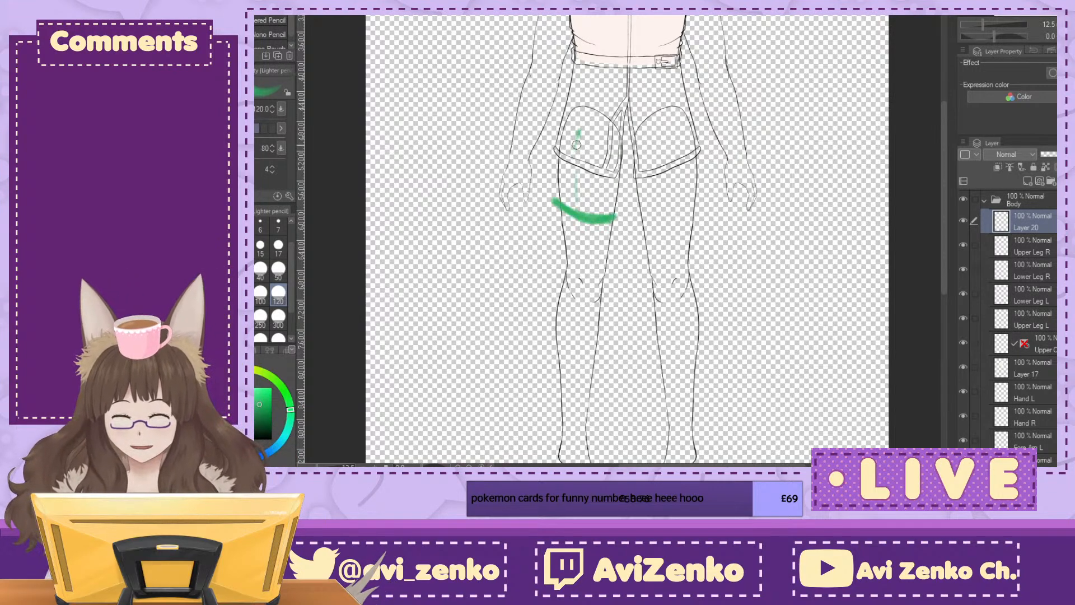
left_click_drag(580, 129, 568, 175)
left_click_drag(572, 120, 555, 197)
left_click_drag(557, 129, 563, 201)
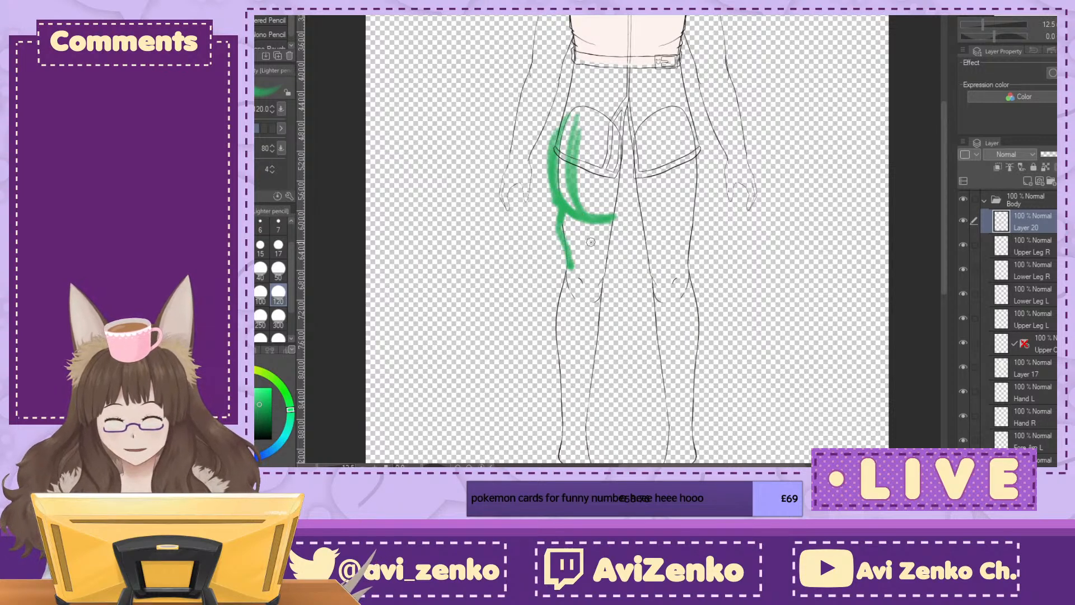
mouse_move(576, 112)
left_mouse_down()
mouse_move(605, 134)
mouse_move(621, 180)
left_mouse_up()
mouse_move(560, 283)
left_mouse_down()
mouse_move(565, 373)
mouse_move(596, 343)
mouse_move(572, 388)
left_mouse_up()
left_click_drag(554, 329, 573, 385)
mouse_move(579, 374)
left_mouse_down()
mouse_move(598, 306)
mouse_move(603, 328)
left_mouse_up()
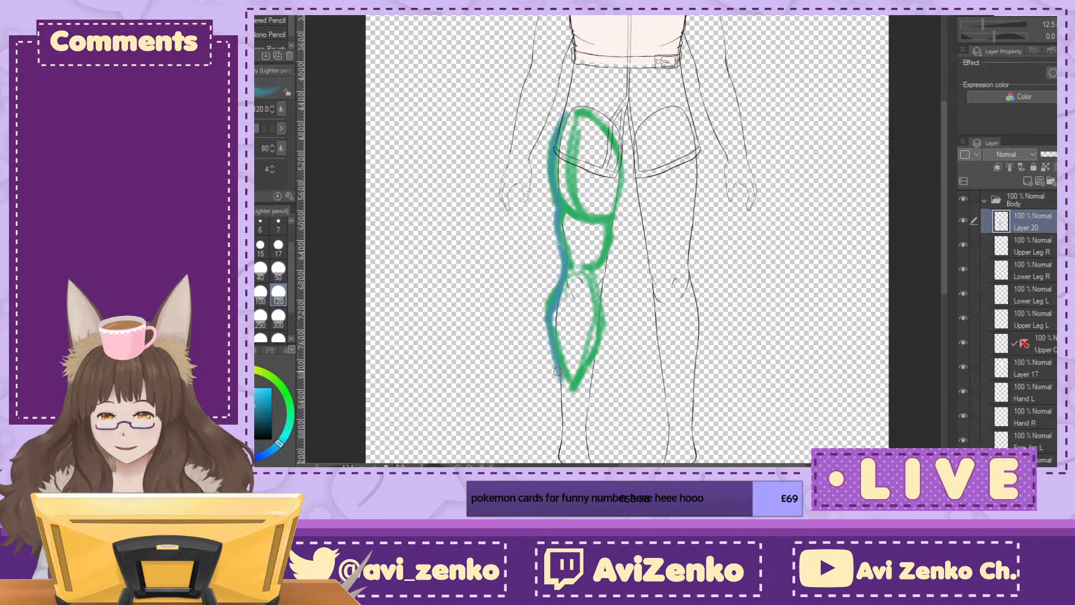
left_click_drag(622, 157, 616, 212)
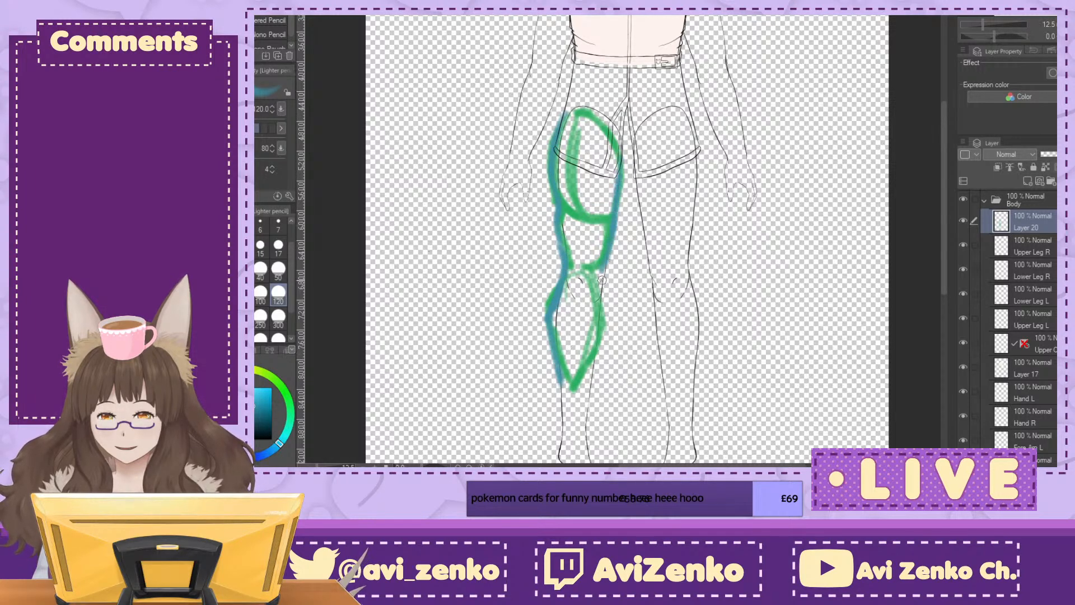
left_click_drag(602, 303, 582, 384)
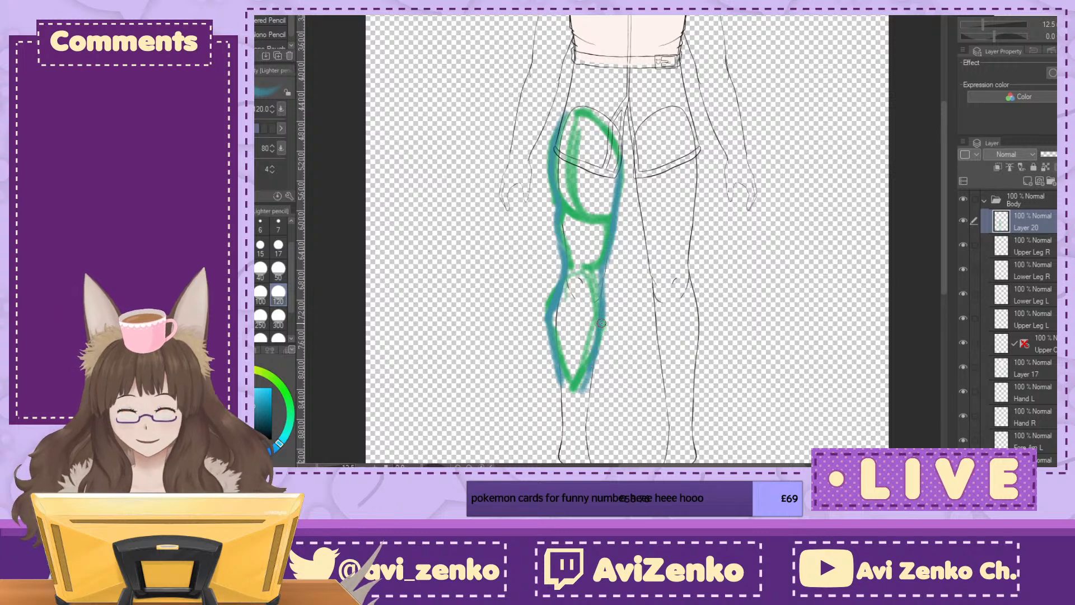
Step: Undo all the green and blue guide strokes on Layer 20
key("ctrl+z")
key("ctrl+z")
key("ctrl+z")
key("ctrl+z")
key("ctrl+z")
key("ctrl+z")
key("ctrl+z")
key("ctrl+z")
key("ctrl+z")
key("ctrl+z")
key("ctrl+z")
key("ctrl+z")
key("ctrl+z")
key("ctrl+z")
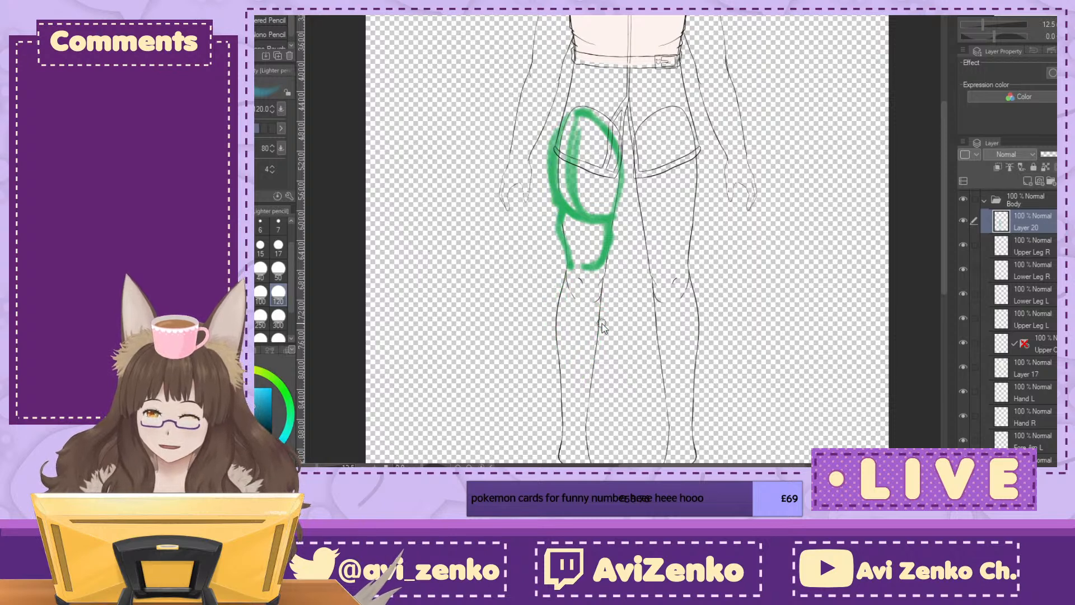
key("ctrl+z")
key("ctrl+z")
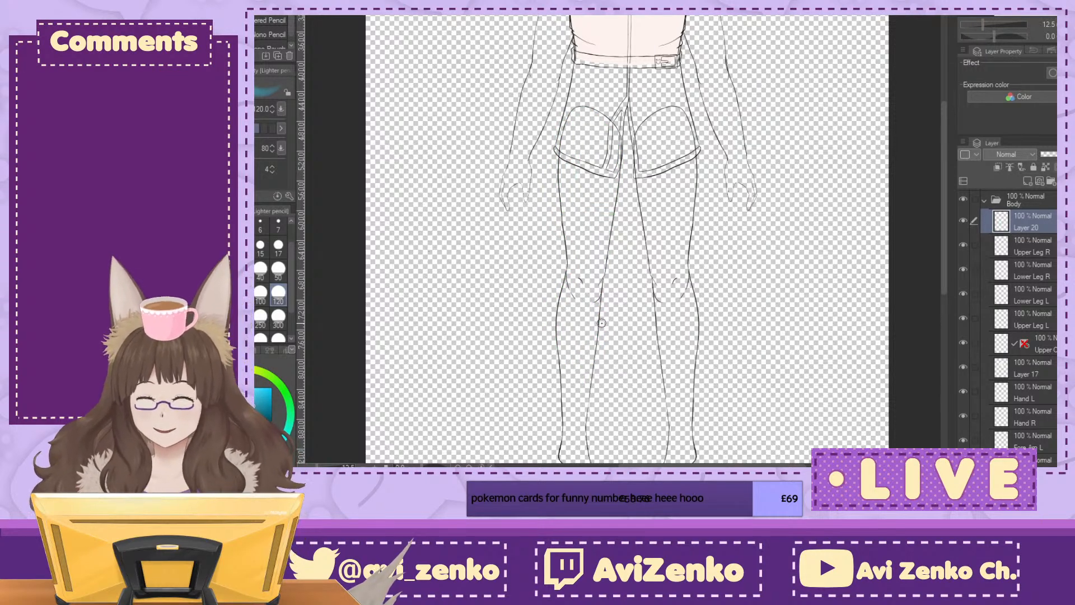
Step: Make the dark blue background layer visible behind the character, keeping the Body folder expanded
left_click_drag(601, 323, 569, 506)
key("ctrl+plus")
key("ctrl+plus")
key("ctrl+plus")
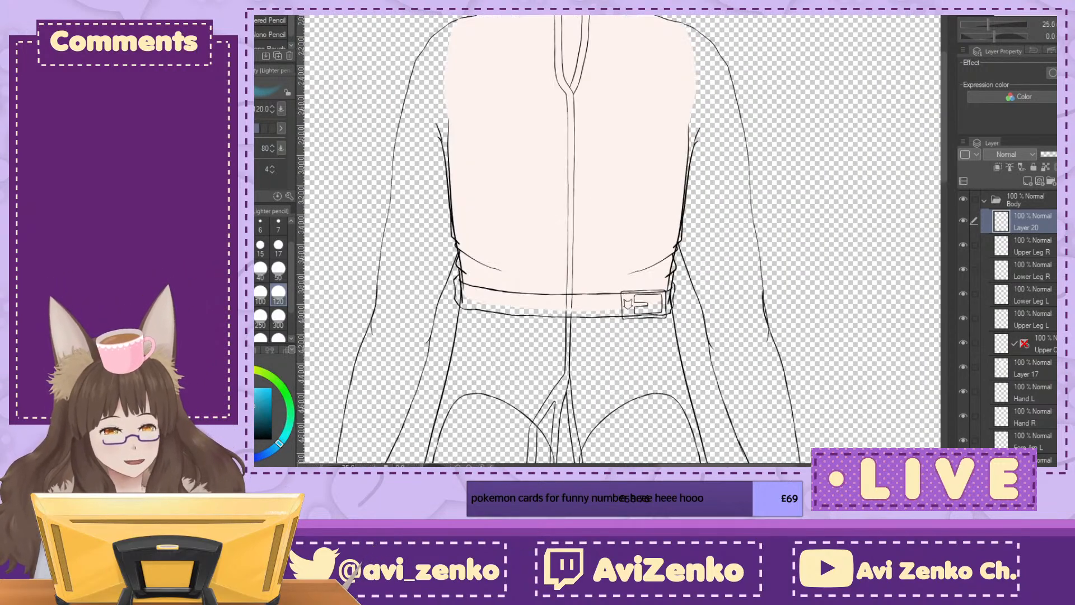
left_click_drag(576, 112, 626, 424)
scroll(984, 231, "up", 1)
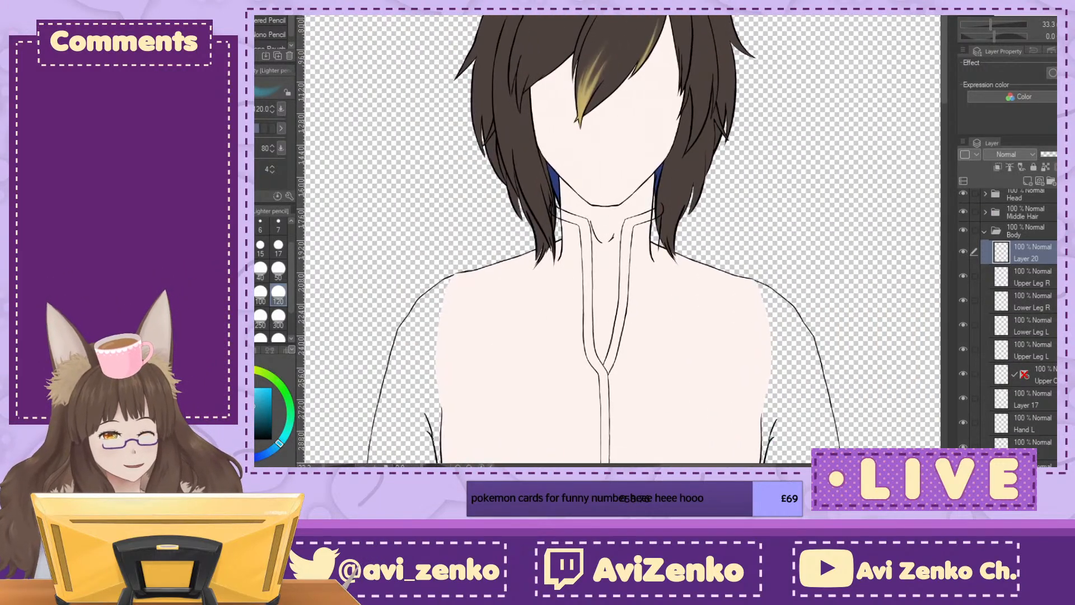
left_click(983, 232)
left_click_drag(608, 392, 604, 204)
left_click_drag(611, 442, 686, 297)
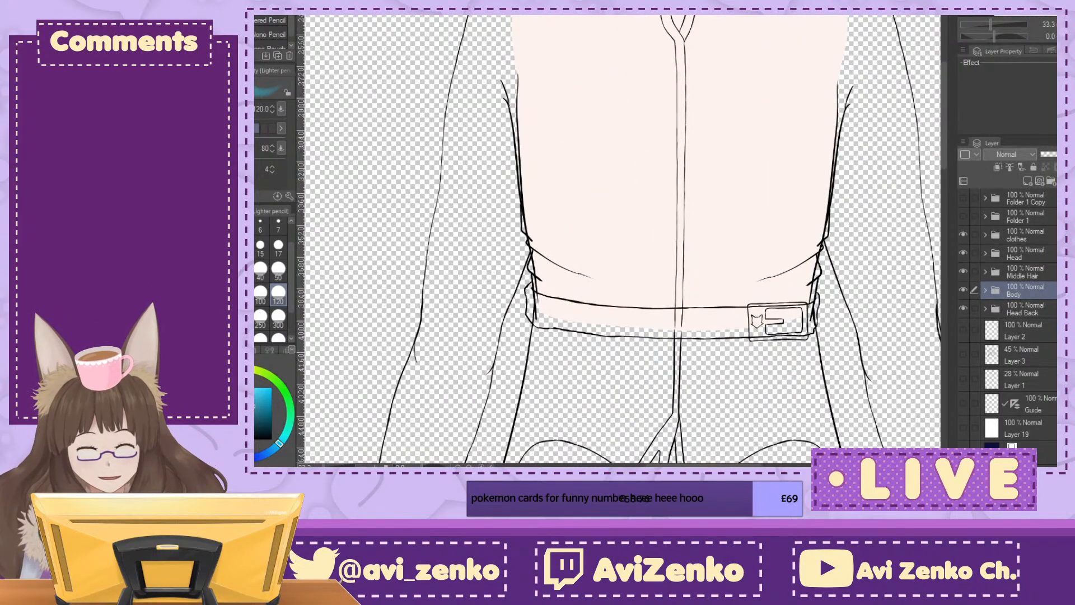
left_click(985, 292)
scroll(1008, 324, "down", 5)
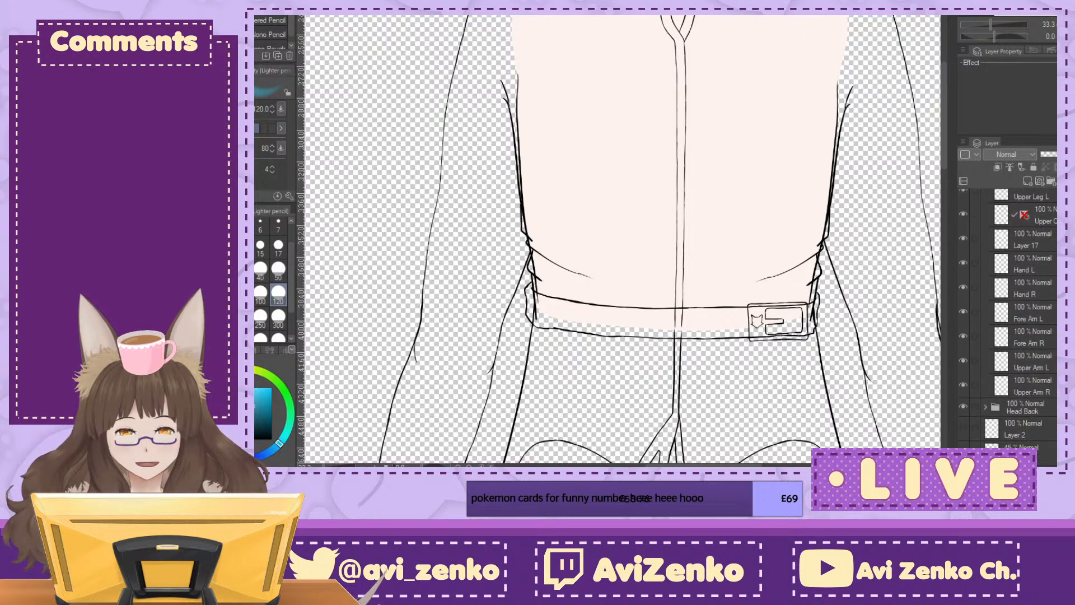
scroll(1007, 325, "down", 2)
left_click(963, 464)
Step: Switch the drawing tool from the lighter pencil to the Turnip pen
scroll(1008, 325, "up", 4)
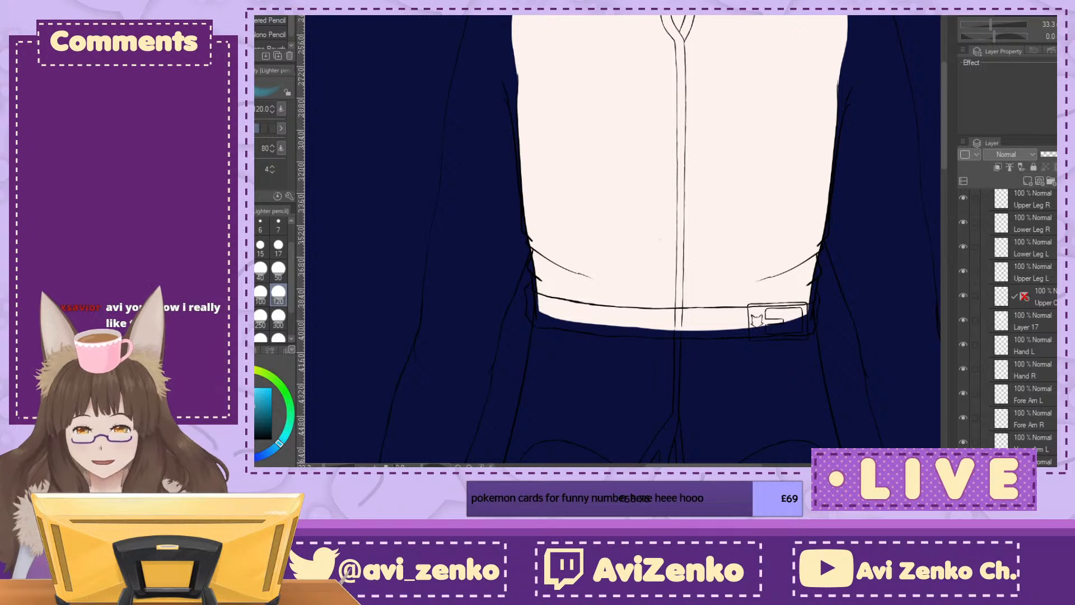
key("p")
left_click(748, 128, "alt")
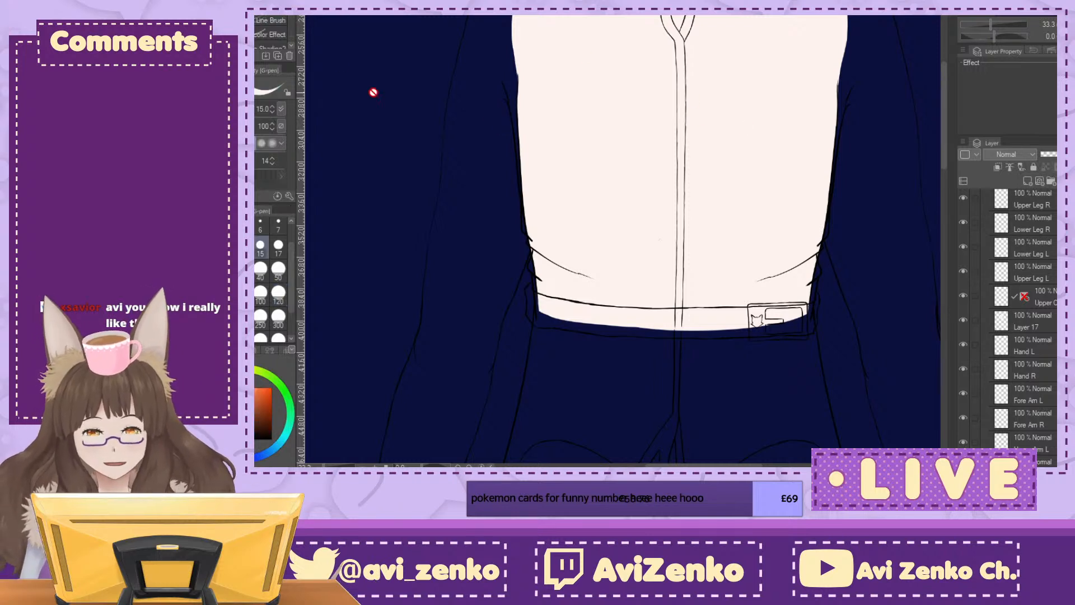
left_click(263, 11)
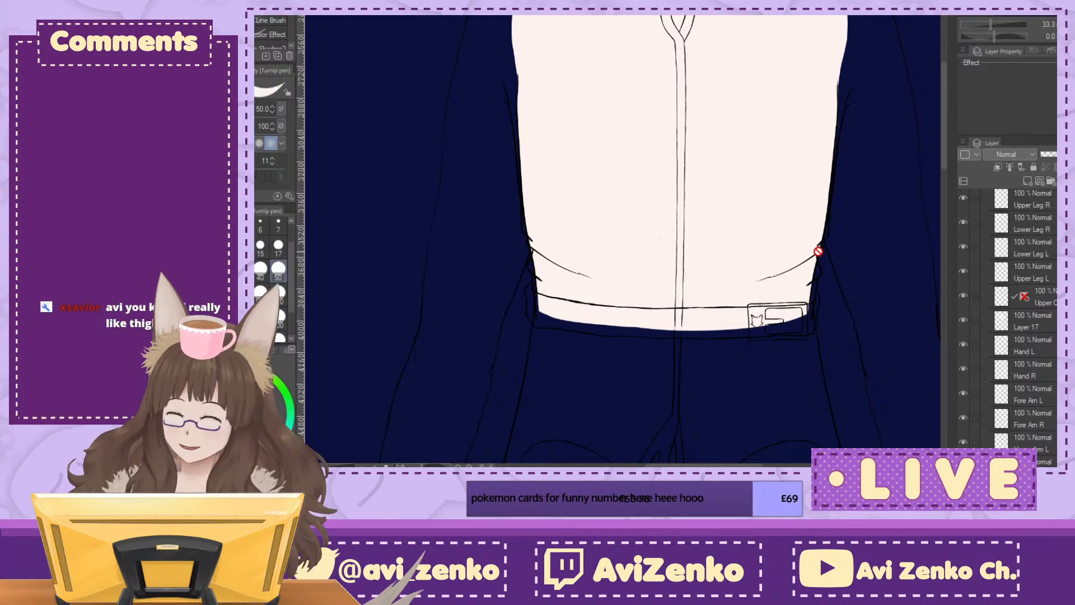
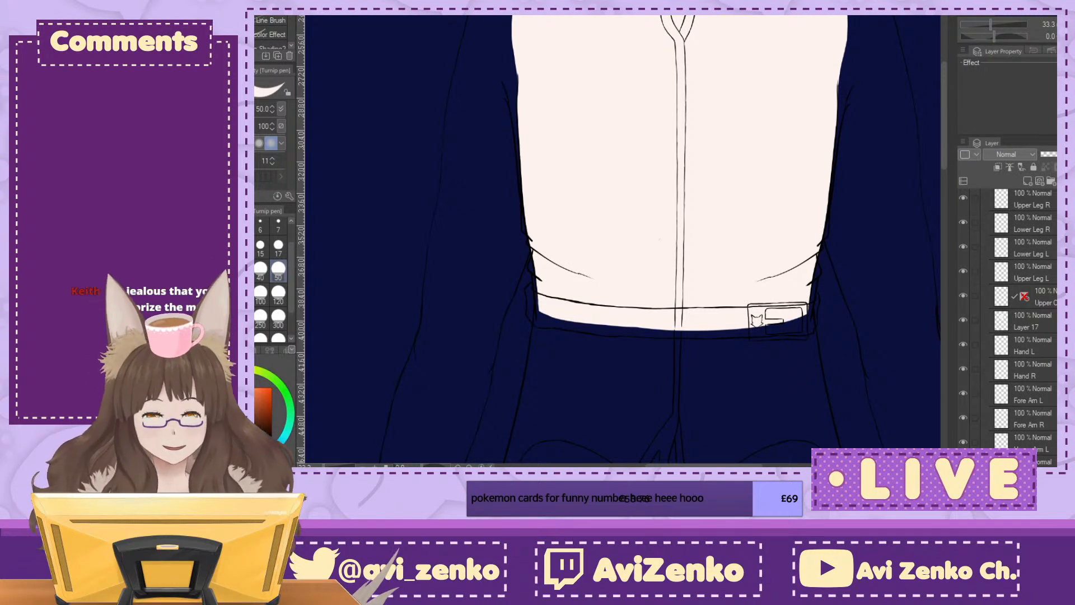
Step: Remove the empty Layer 20 from the Body folder by merging it down into Upper Leg R
scroll(1007, 325, "up", 2)
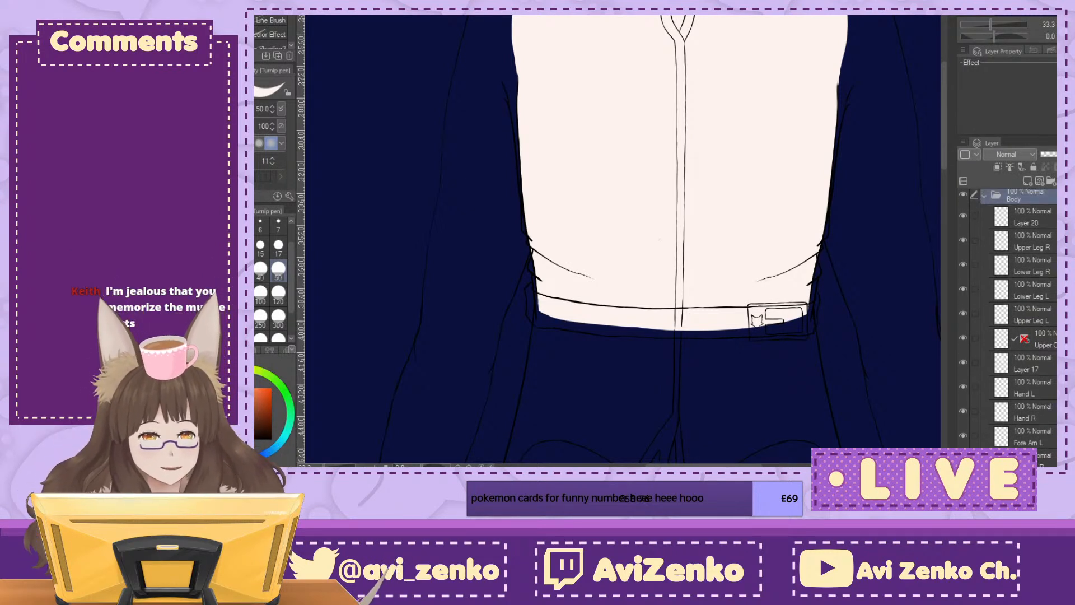
scroll(1008, 324, "up", 1)
left_click(1033, 231)
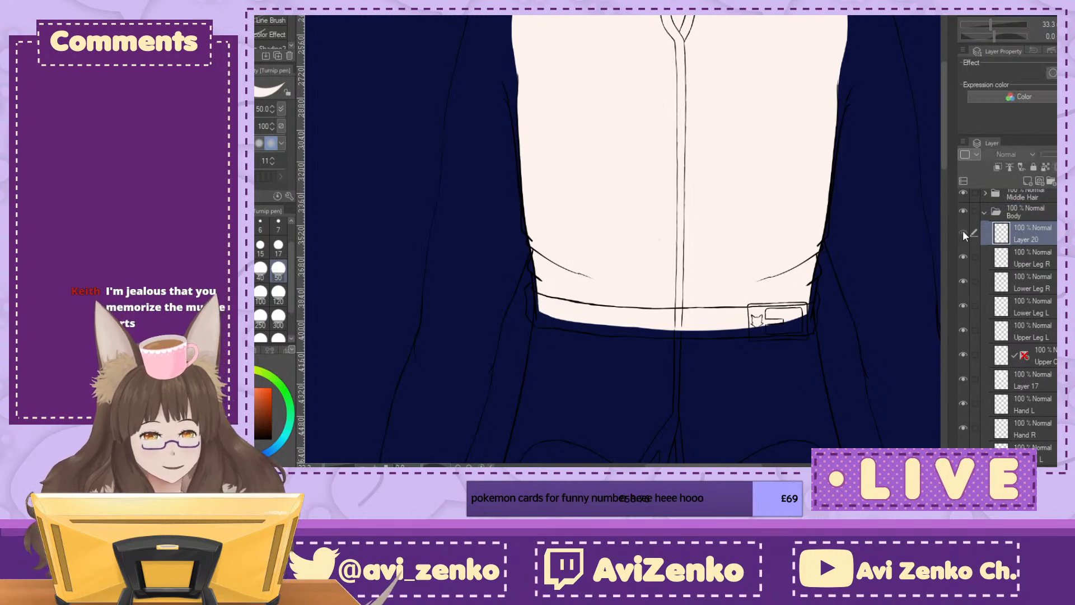
key("ctrl+e")
Step: Hide the clothes line art and the torso fill on Layer 17 so only the body lines remain
scroll(1008, 324, "down", 2)
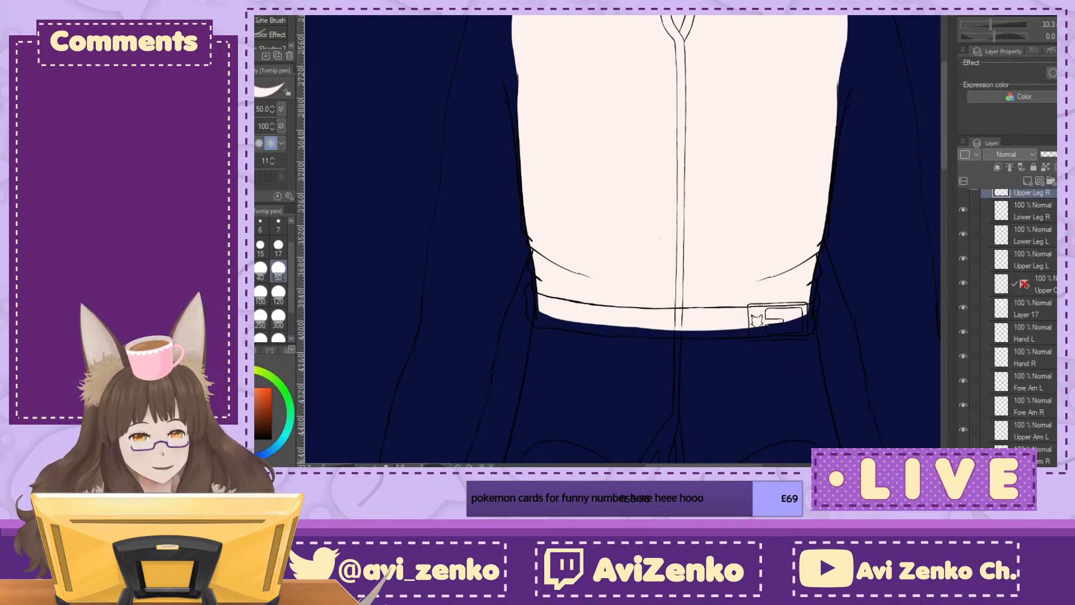
scroll(1019, 313, "up", 3)
left_click(968, 229)
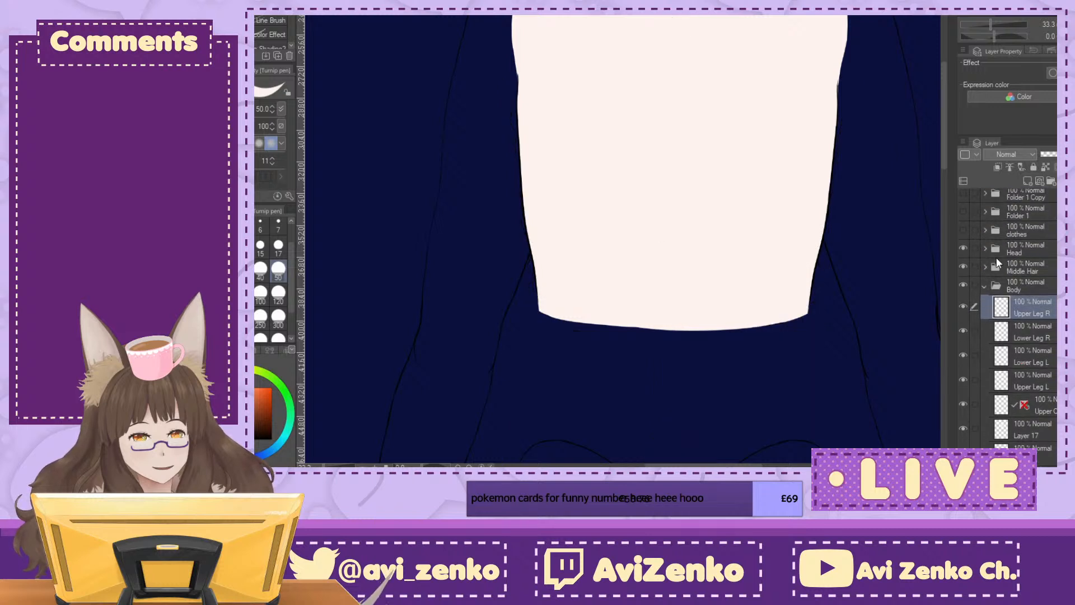
scroll(1007, 325, "down", 4)
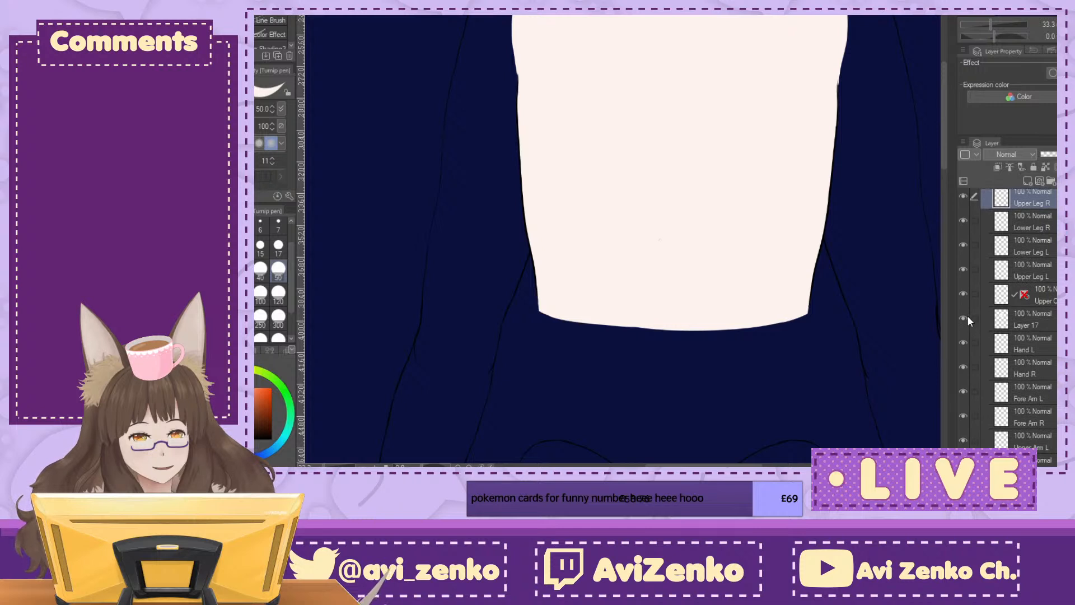
left_click(963, 318)
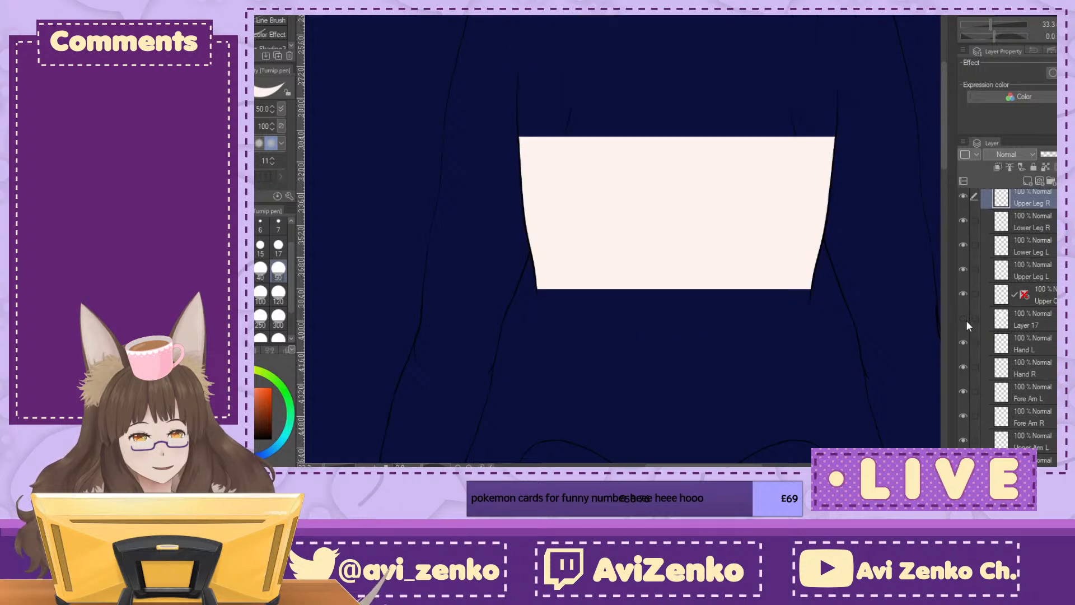
Step: Identify the Upper Arm R lines by toggling their visibility, and add a new layer directly beneath Upper Arm R
left_click(1036, 323)
left_click(1035, 344)
scroll(1019, 325, "down", 3)
left_click(1036, 377)
left_click(1049, 398)
left_click(964, 400)
left_click(963, 401)
left_click(963, 401)
left_click(963, 400)
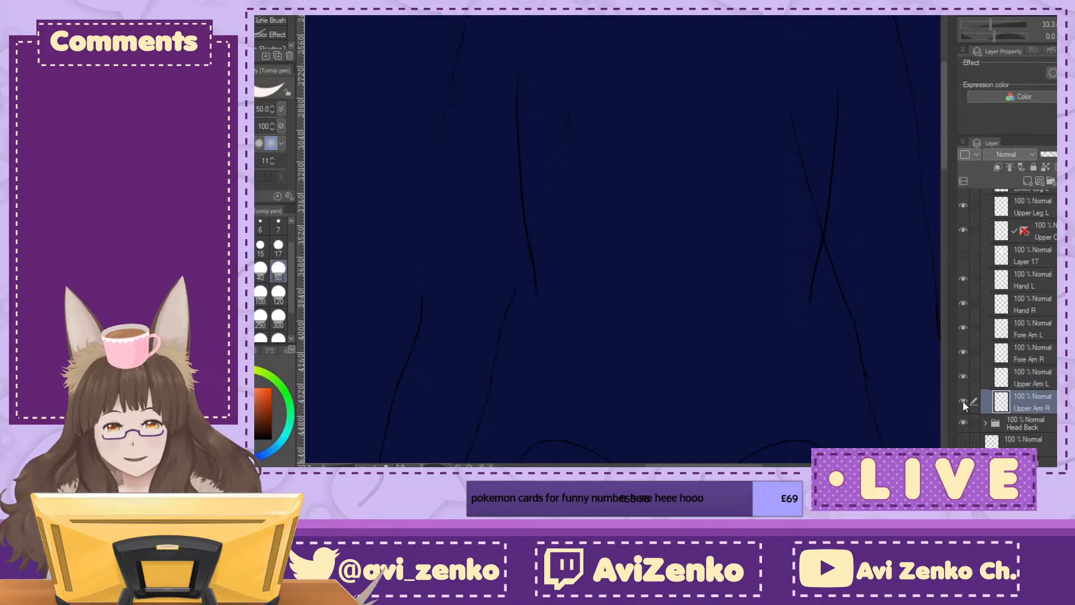
left_click(1025, 181)
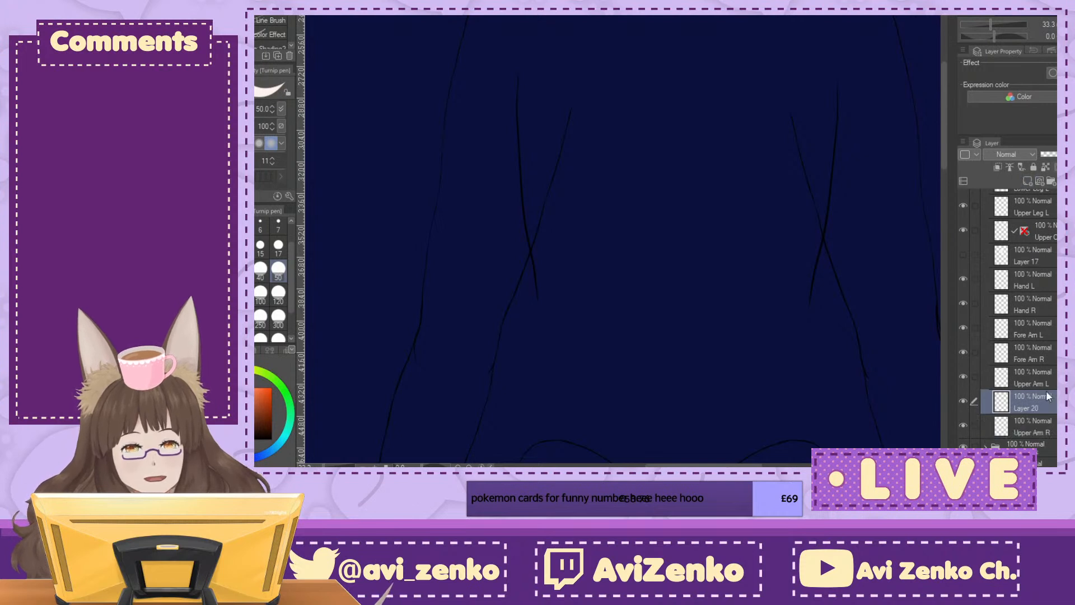
scroll(622, 240, "up", 2)
Step: Block in the middle of the right upper arm with the pale skin colour on Layer 20, using brush size 120
left_click_drag(621, 241, 697, 272)
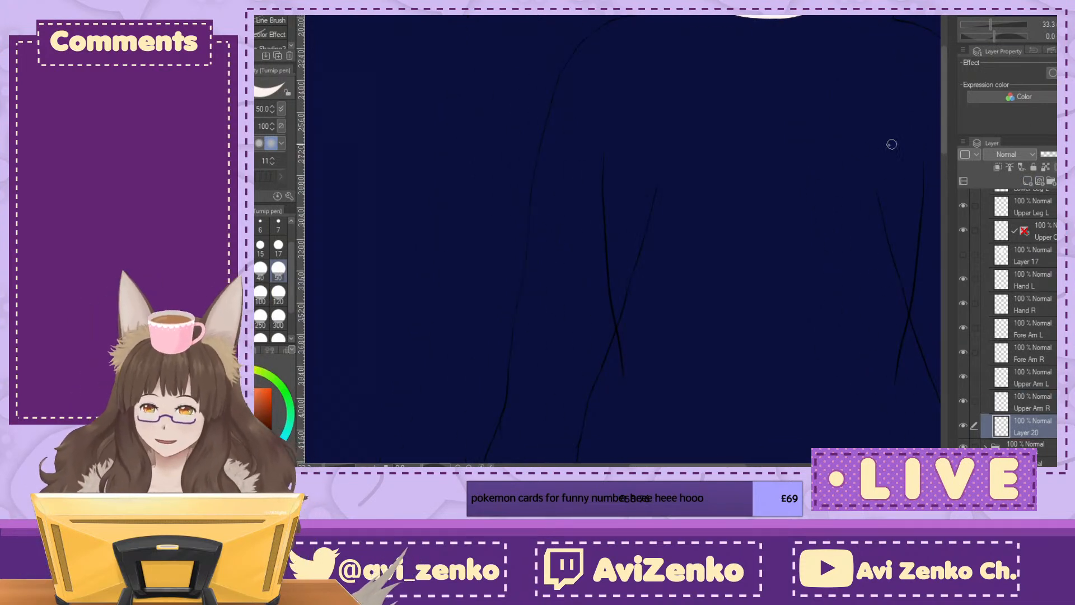
key("bracketright")
key("bracketright")
left_click_drag(573, 105, 557, 203)
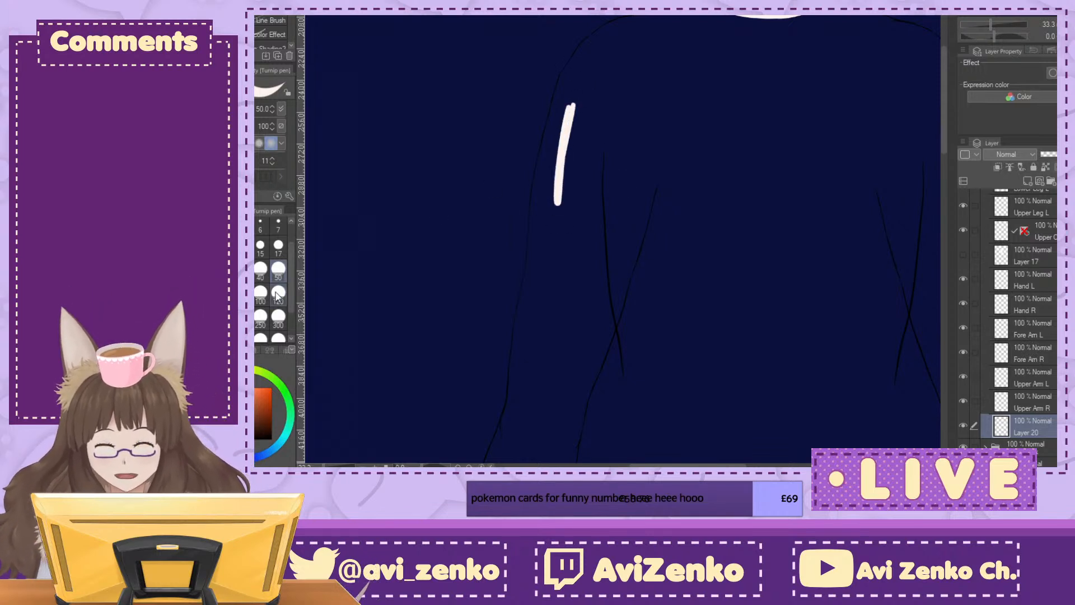
mouse_move(583, 88)
left_mouse_down()
mouse_move(557, 162)
mouse_move(579, 95)
left_mouse_up()
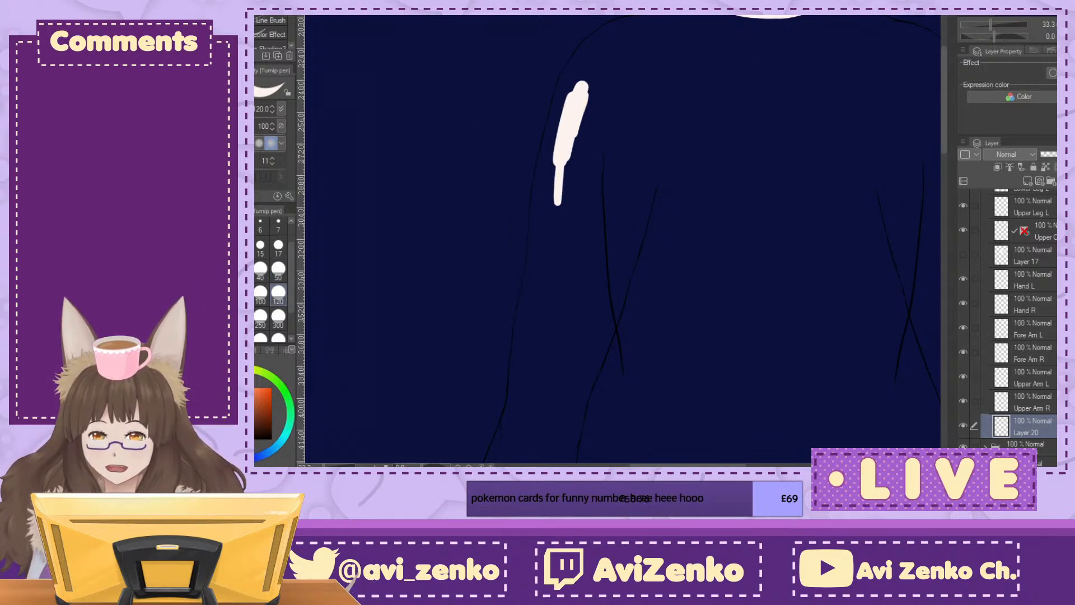
key("ctrl+plus")
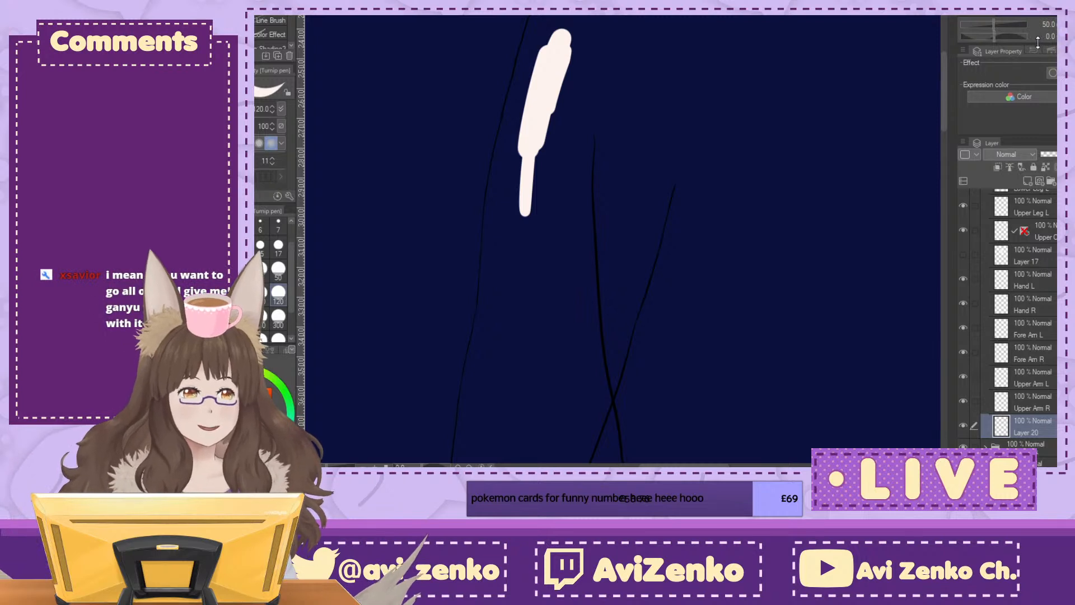
mouse_move(552, 44)
left_mouse_down()
mouse_move(537, 104)
mouse_move(537, 232)
mouse_move(511, 233)
mouse_move(563, 283)
mouse_move(564, 368)
mouse_move(680, 191)
mouse_move(637, 105)
mouse_move(623, 148)
left_mouse_up()
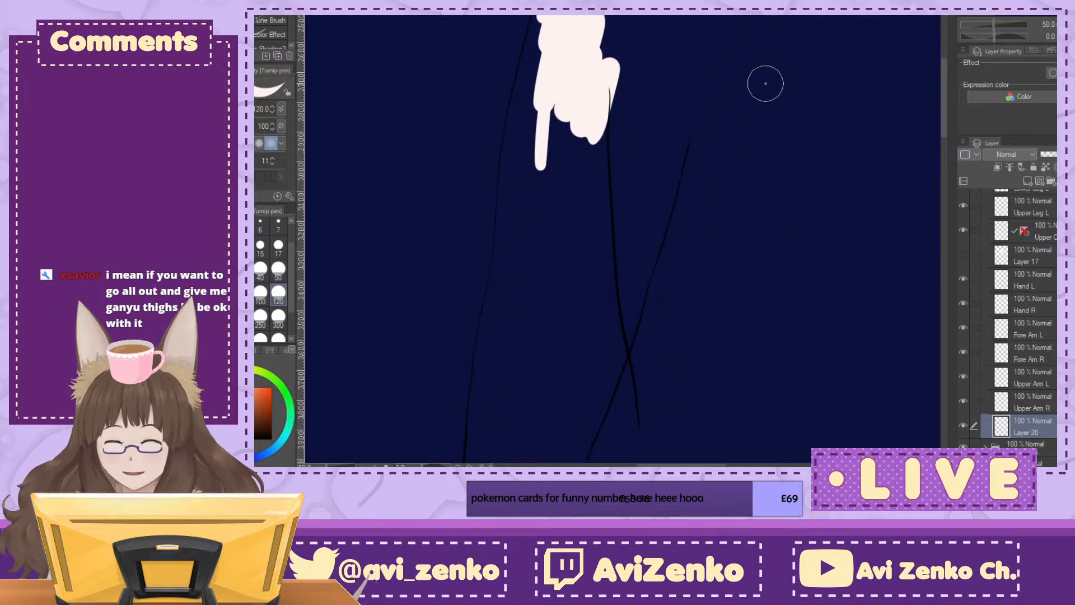
mouse_move(572, 104)
left_mouse_down()
mouse_move(548, 206)
mouse_move(569, 219)
mouse_move(589, 176)
mouse_move(595, 195)
mouse_move(658, 173)
mouse_move(643, 134)
left_mouse_up()
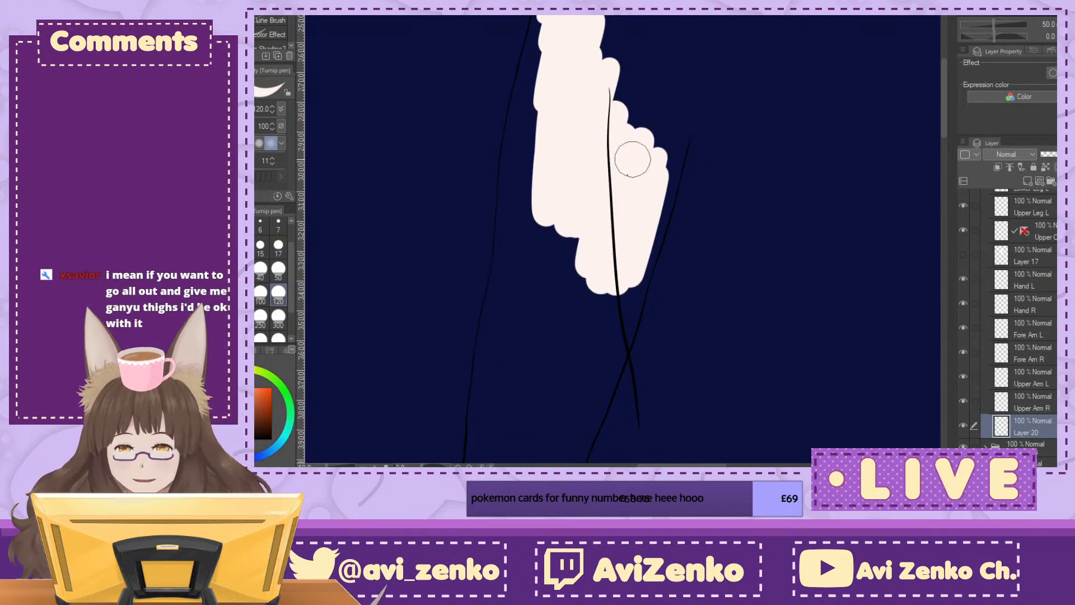
left_click_drag(628, 176, 614, 307)
Step: Extend the pale fill to the upper arm's outer contour, refining the edge with brush size 50
key("ctrl+plus")
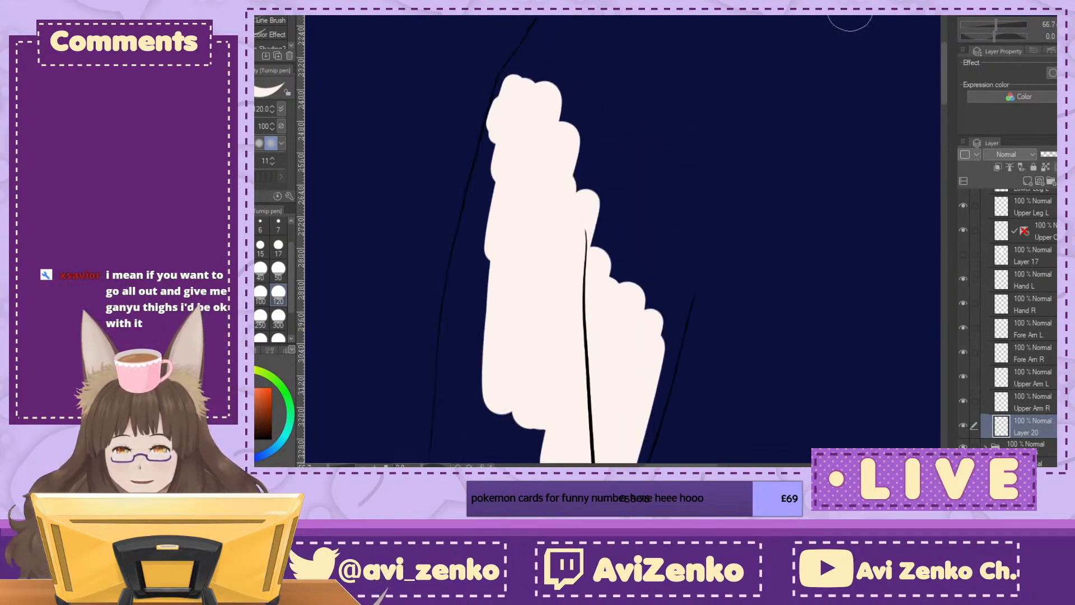
mouse_move(510, 84)
left_mouse_down()
mouse_move(492, 184)
mouse_move(474, 186)
mouse_move(479, 165)
mouse_move(463, 230)
mouse_move(481, 156)
mouse_move(455, 276)
left_mouse_up()
left_click(279, 269)
left_click_drag(463, 230, 451, 303)
mouse_move(485, 153)
left_mouse_down()
mouse_move(458, 282)
mouse_move(478, 241)
mouse_move(494, 244)
mouse_move(482, 369)
left_mouse_up()
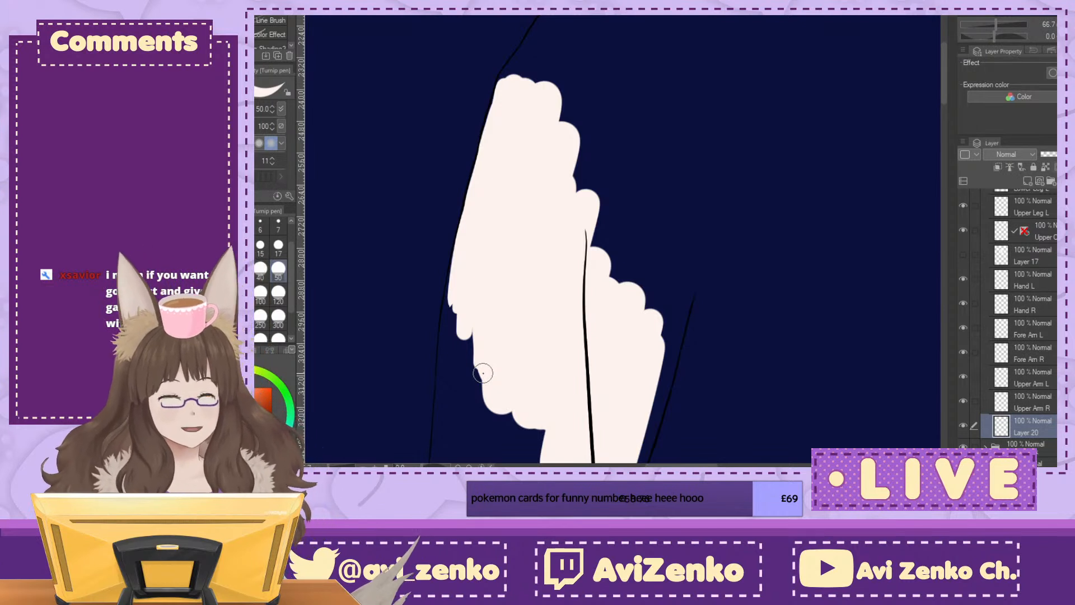
mouse_move(504, 79)
left_mouse_down()
mouse_move(446, 293)
mouse_move(456, 274)
left_mouse_up()
Step: Show the torso fill on Layer 17 and lower its opacity to 30%
left_click(1028, 256)
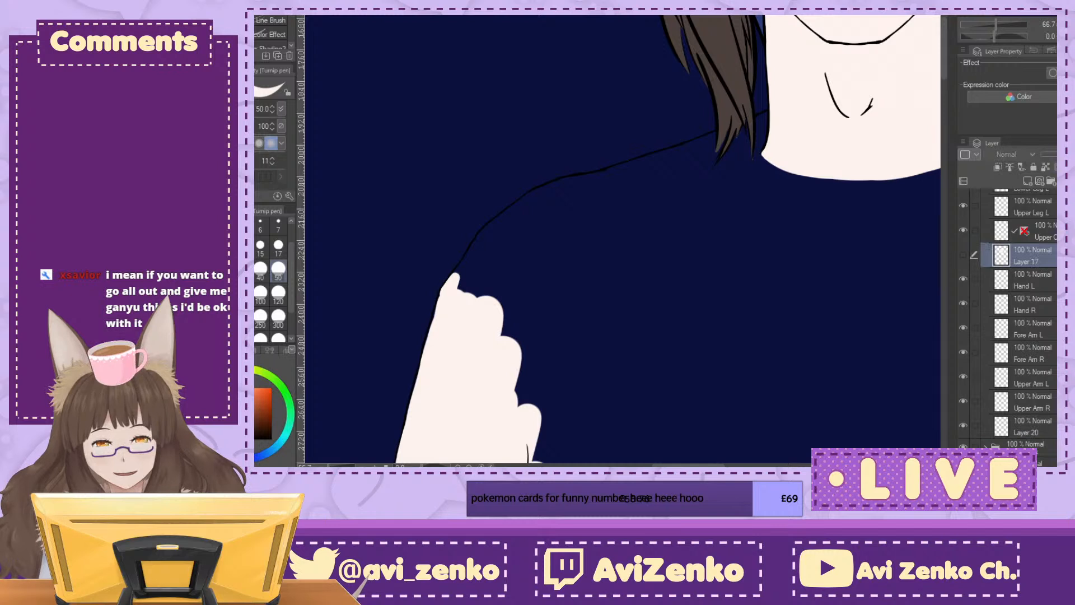
left_click(962, 255)
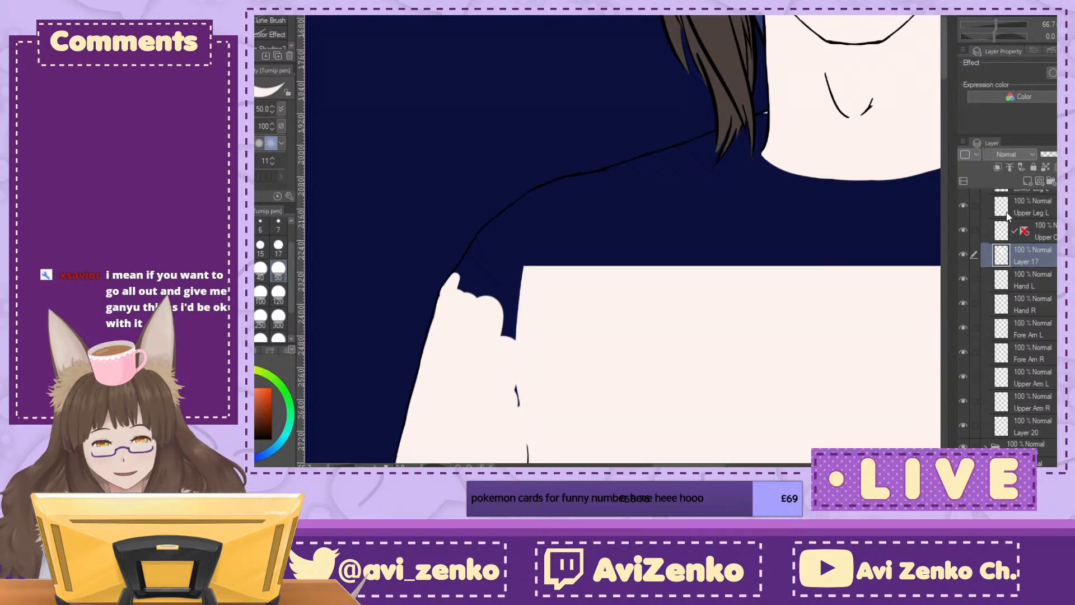
left_click_drag(1071, 154, 1059, 154)
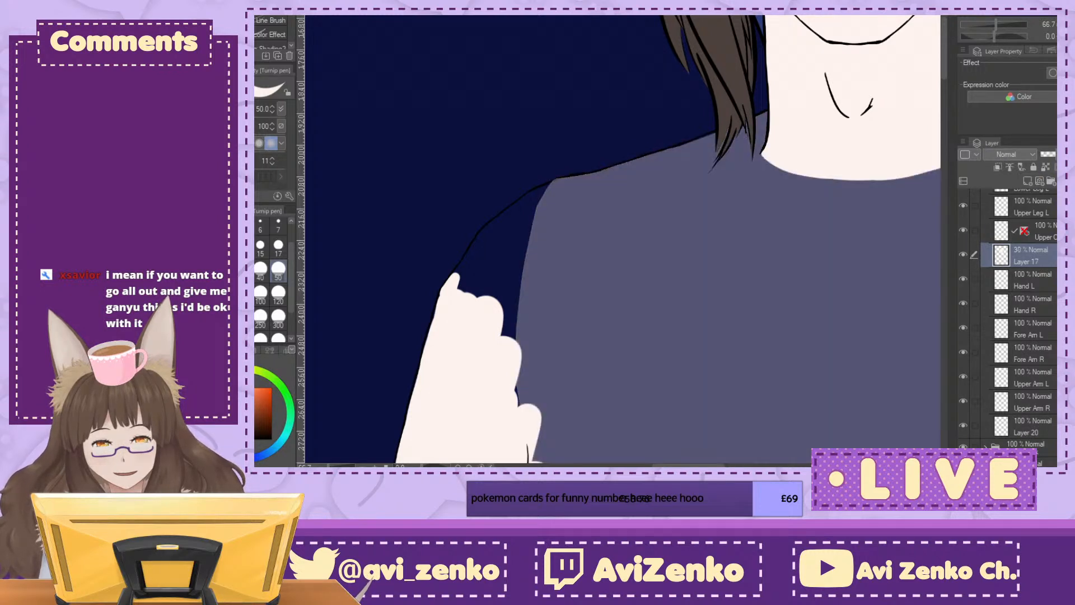
Step: Tidy the arm fill's outer edge on Layer 20, erasing overspill past the outline and repainting up to the line
scroll(1025, 347, "down", 3)
left_click(1028, 358)
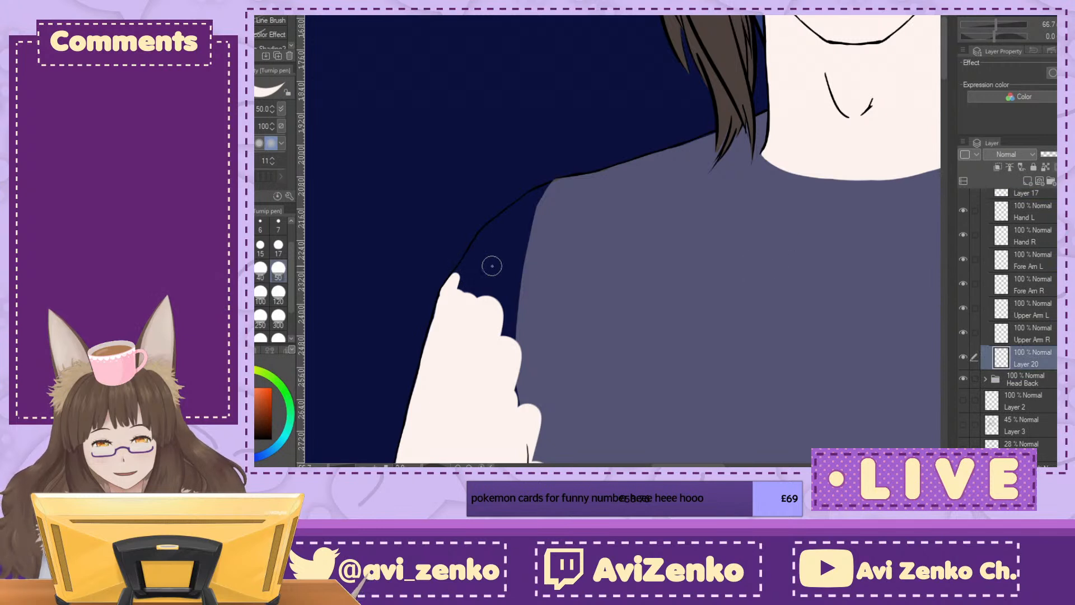
left_click_drag(532, 336, 571, 238)
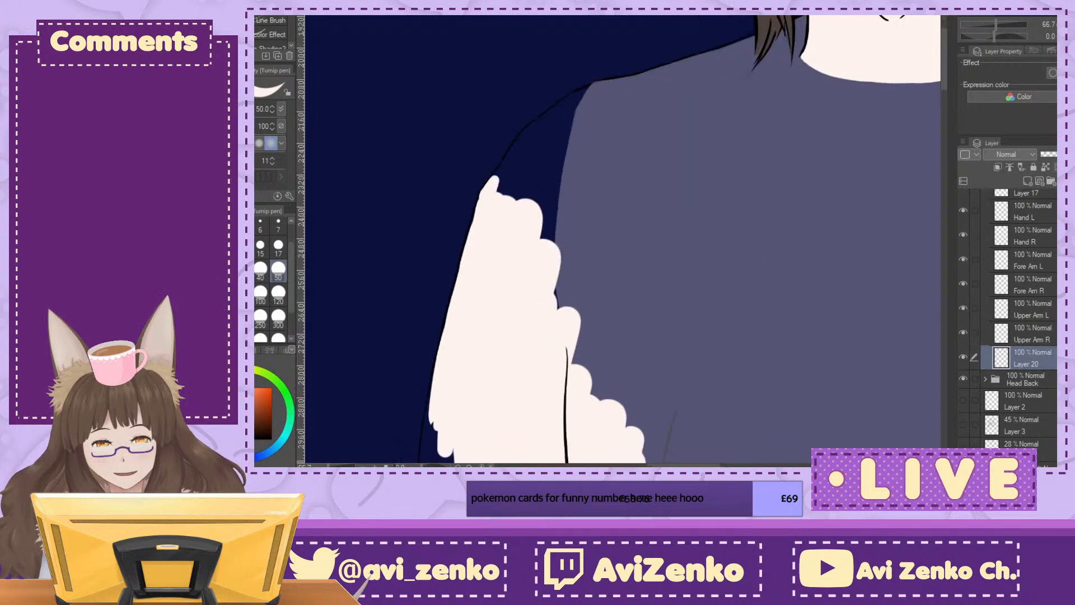
key("ctrl+plus")
key("ctrl+plus")
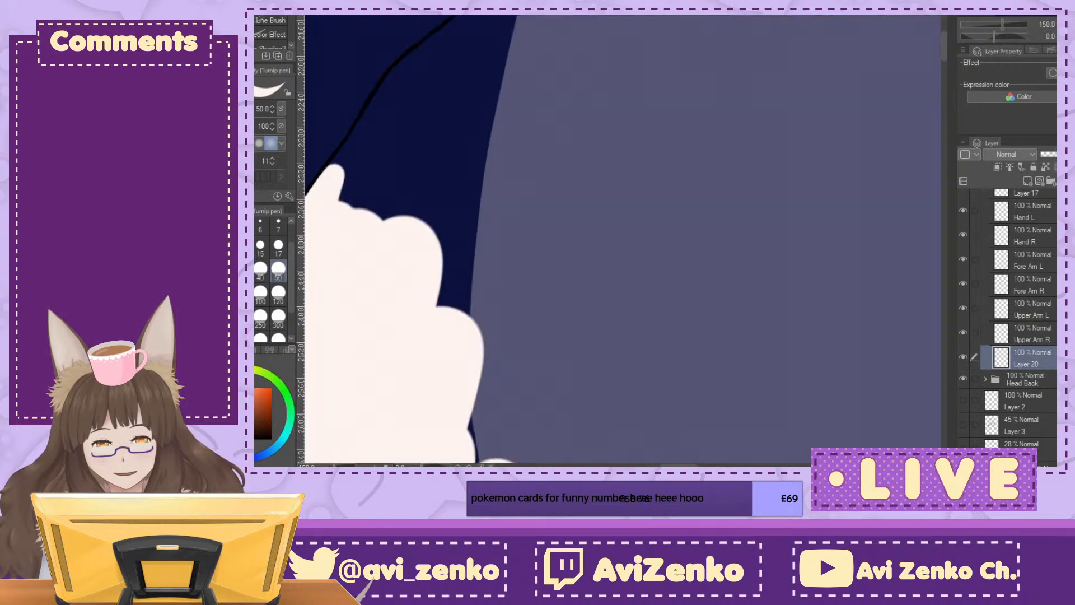
left_click_drag(448, 241, 752, 240)
left_click_drag(613, 218, 552, 406)
key("e")
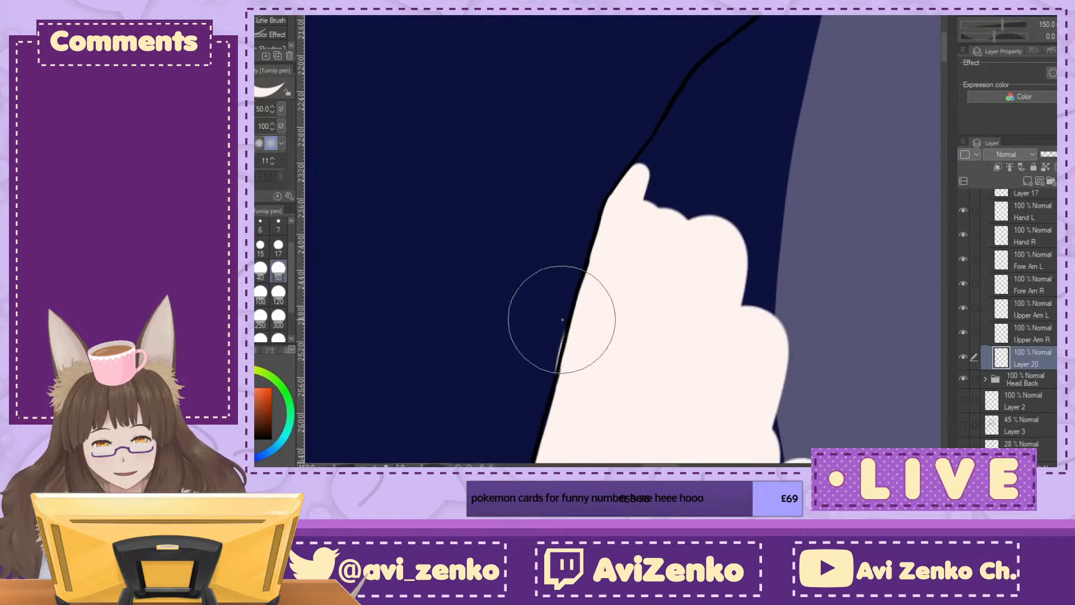
left_click_drag(562, 320, 552, 382)
key("p")
left_click_drag(579, 326, 561, 408)
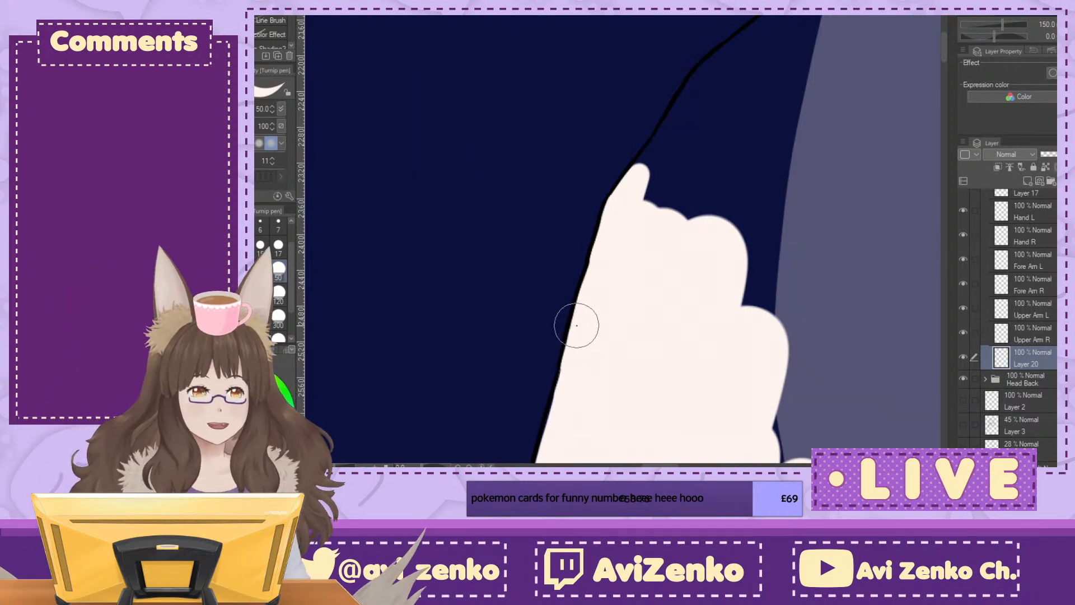
Step: Extend the skin fill upward along the shoulder outline, covering the shoulder curve and its overlap with the torso
mouse_move(639, 173)
left_mouse_down()
mouse_move(665, 134)
mouse_move(673, 196)
mouse_move(738, 234)
mouse_move(761, 264)
left_mouse_up()
mouse_move(715, 137)
left_mouse_down()
mouse_move(688, 101)
mouse_move(739, 36)
mouse_move(787, 18)
left_mouse_up()
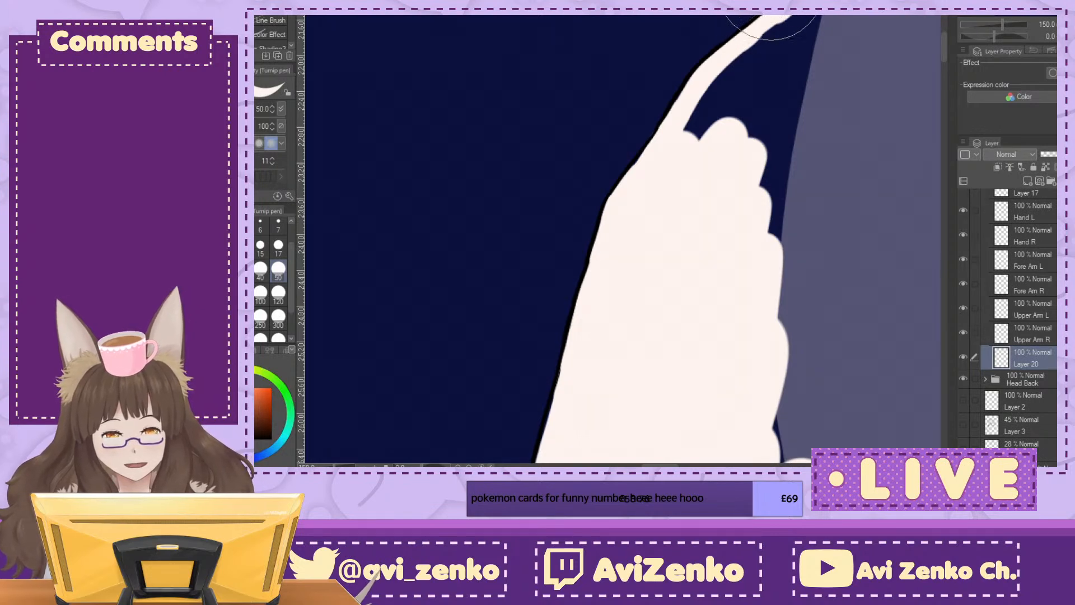
mouse_move(784, 23)
left_mouse_down()
mouse_move(789, 60)
mouse_move(710, 101)
mouse_move(720, 84)
mouse_move(773, 166)
mouse_move(795, 132)
left_mouse_up()
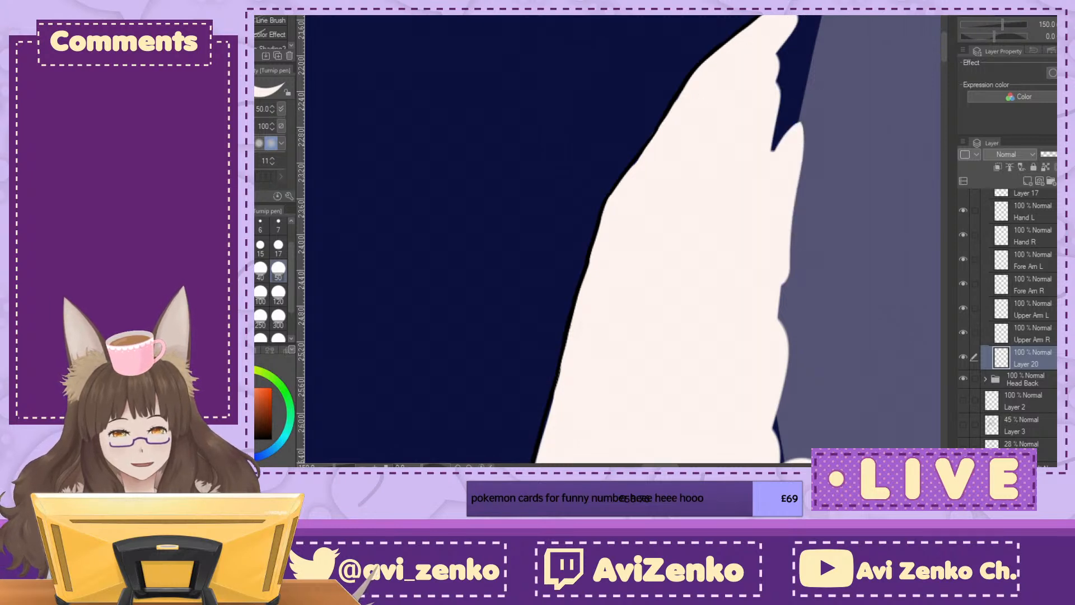
key("ctrl+minus")
left_click_drag(784, 168, 666, 254)
mouse_move(623, 149)
left_mouse_down()
mouse_move(670, 122)
mouse_move(746, 108)
mouse_move(727, 115)
left_mouse_up()
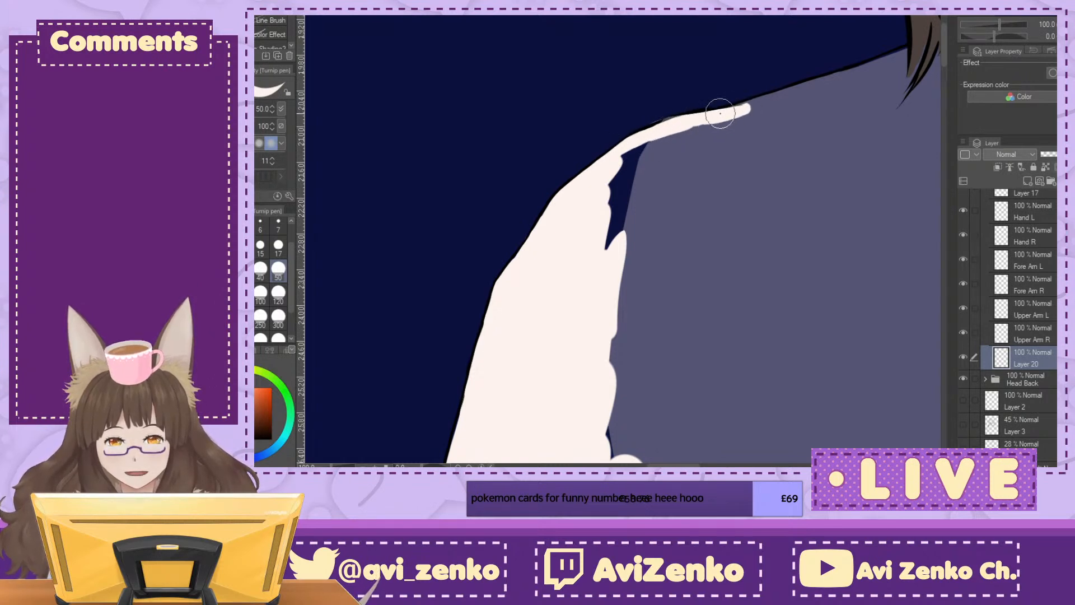
mouse_move(653, 126)
left_mouse_down()
mouse_move(641, 147)
mouse_move(742, 129)
mouse_move(630, 174)
mouse_move(629, 194)
mouse_move(749, 114)
mouse_move(743, 163)
mouse_move(716, 128)
mouse_move(692, 145)
mouse_move(655, 209)
mouse_move(649, 245)
mouse_move(680, 251)
mouse_move(757, 200)
left_mouse_up()
Step: Paint a curved inner boundary from the shoulder to the armpit line over the chest and fill the enclosed gap
mouse_move(666, 456)
left_mouse_down()
mouse_move(605, 23)
mouse_move(637, 139)
left_mouse_up()
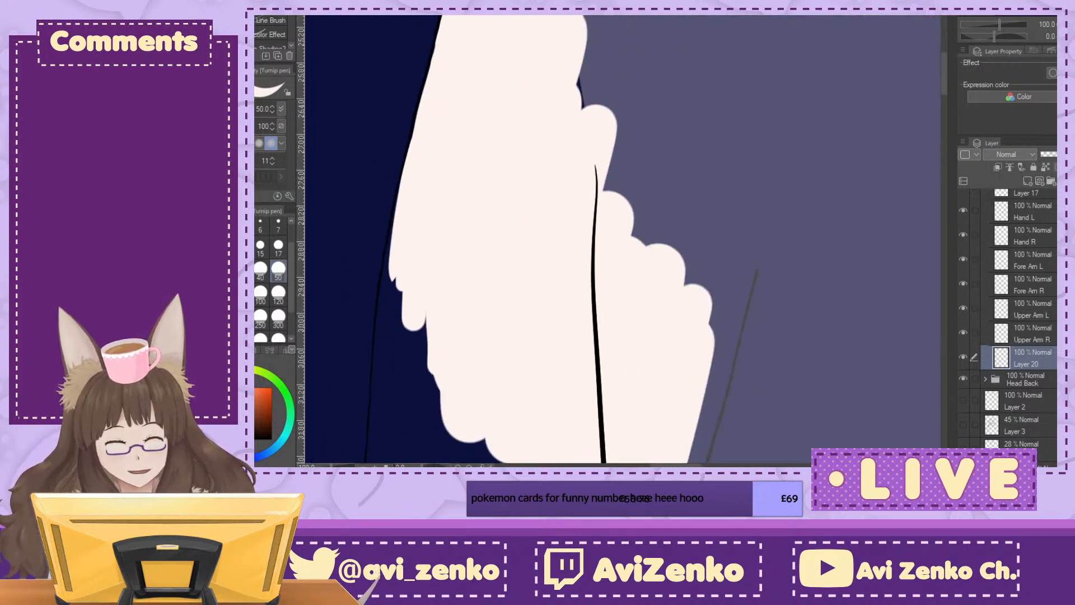
mouse_move(720, 257)
left_mouse_down()
mouse_move(713, 337)
mouse_move(740, 295)
mouse_move(718, 394)
mouse_move(759, 268)
left_mouse_up()
key("ctrl+minus")
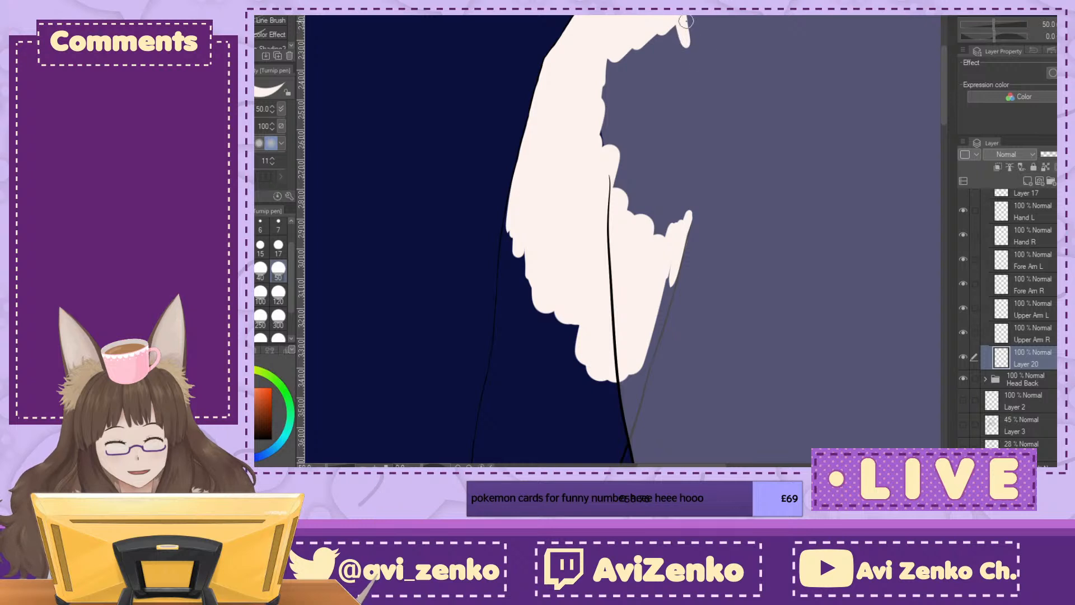
mouse_move(694, 20)
left_mouse_down()
mouse_move(706, 128)
mouse_move(694, 207)
mouse_move(690, 196)
mouse_move(654, 249)
left_mouse_up()
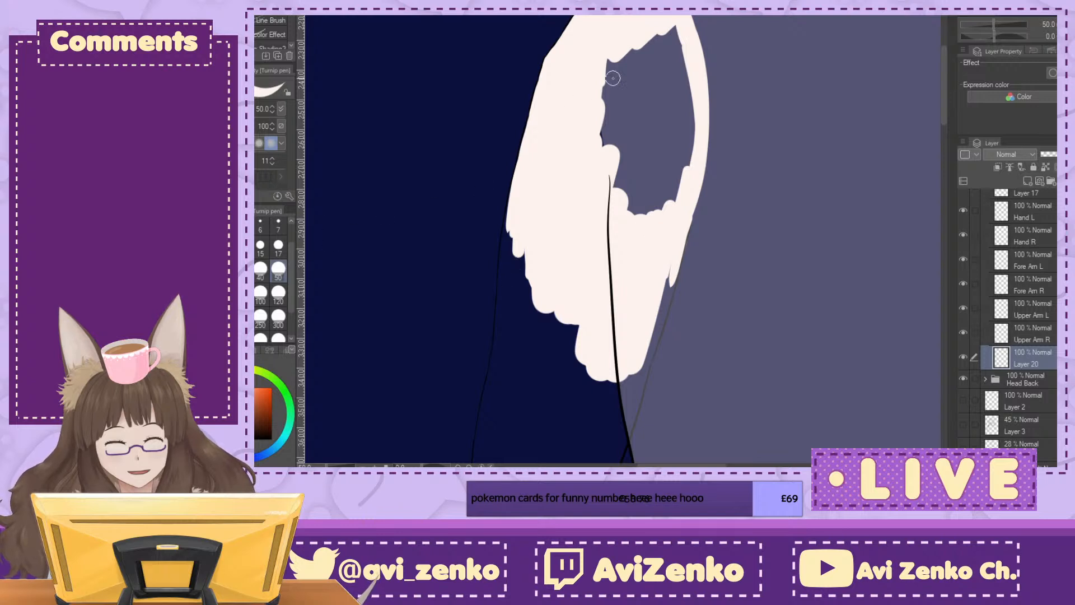
mouse_move(609, 66)
left_mouse_down()
mouse_move(604, 89)
mouse_move(610, 75)
mouse_move(618, 150)
mouse_move(646, 229)
mouse_move(692, 167)
left_mouse_up()
mouse_move(692, 96)
left_mouse_down()
mouse_move(676, 24)
mouse_move(687, 140)
mouse_move(673, 139)
mouse_move(664, 168)
left_mouse_up()
mouse_move(654, 127)
left_mouse_down()
mouse_move(638, 189)
mouse_move(623, 61)
mouse_move(661, 22)
mouse_move(657, 57)
mouse_move(666, 42)
mouse_move(679, 126)
left_mouse_up()
left_click_drag(658, 176, 701, 305)
Step: Extend the skin fill down the arm's inner side, painting up to the inner arm line as far as the torso side-line crossing
key("ctrl+plus")
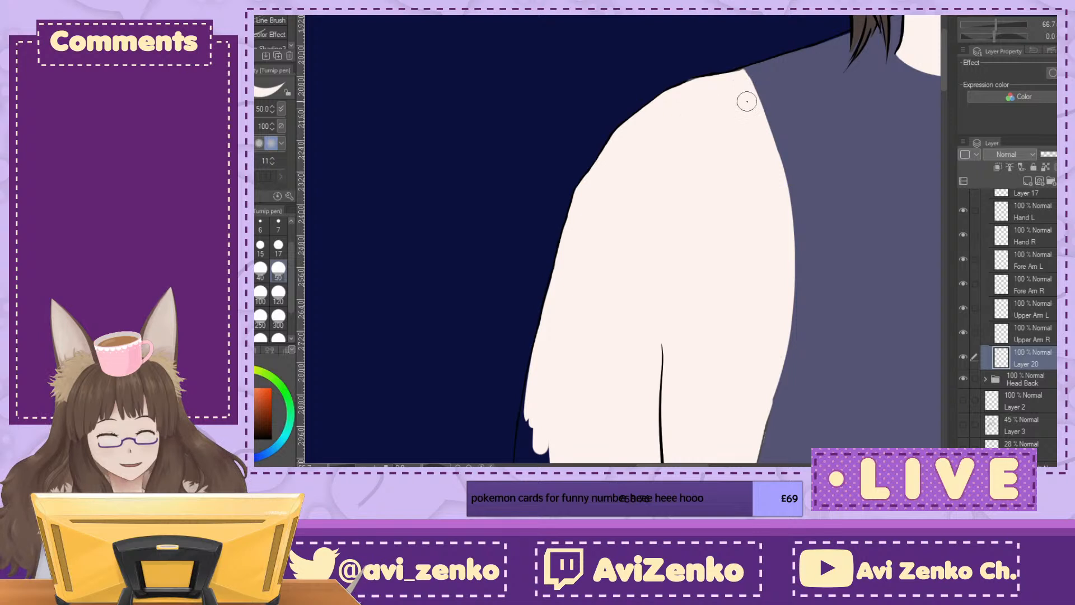
left_click_drag(782, 434, 705, 66)
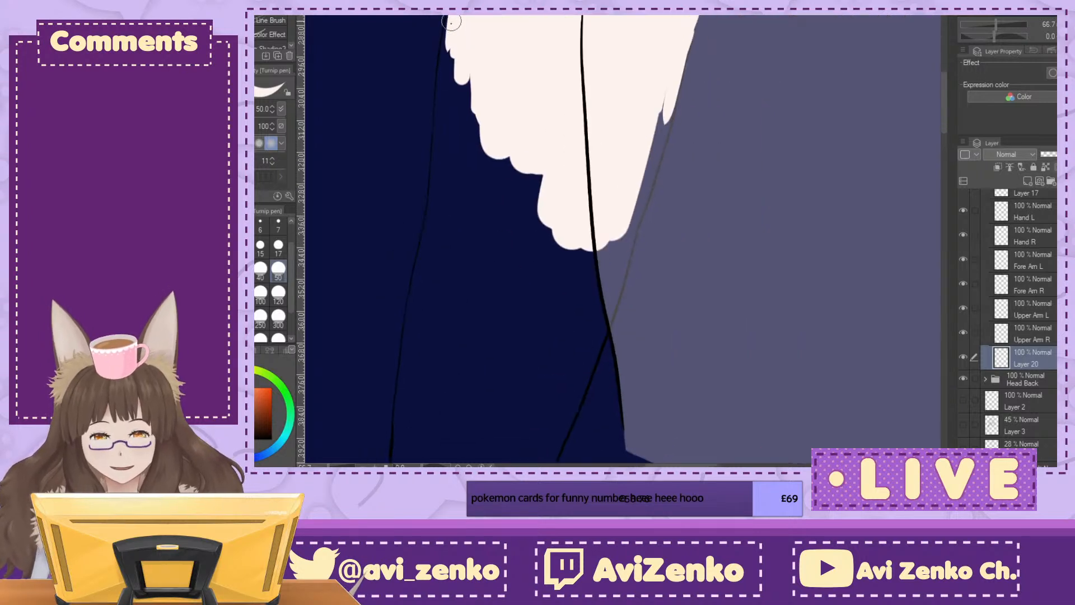
mouse_move(455, 13)
left_mouse_down()
mouse_move(441, 116)
mouse_move(450, 29)
mouse_move(440, 87)
mouse_move(453, 36)
mouse_move(463, 128)
mouse_move(480, 103)
mouse_move(489, 157)
mouse_move(513, 135)
mouse_move(530, 146)
mouse_move(554, 287)
left_mouse_up()
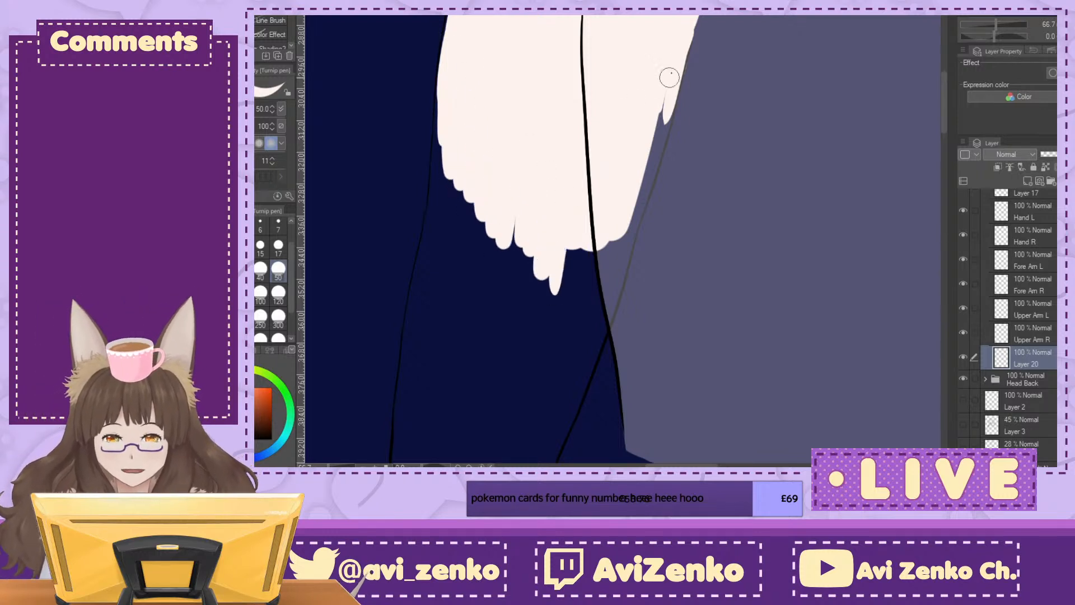
left_click_drag(667, 89, 645, 170)
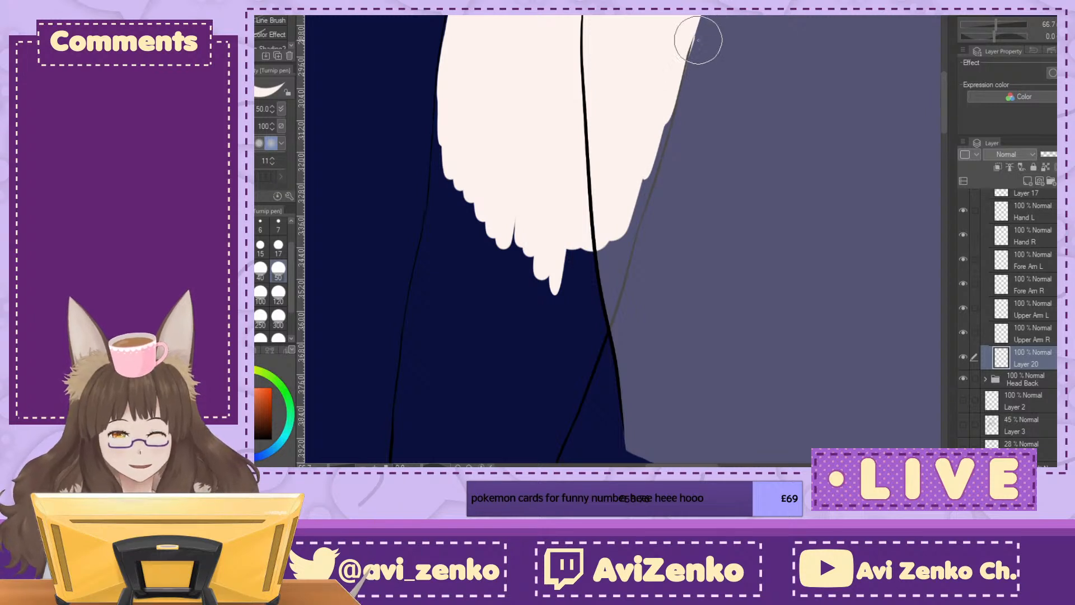
left_click_drag(665, 116, 625, 240)
mouse_move(649, 173)
left_mouse_down()
mouse_move(599, 341)
mouse_move(605, 232)
mouse_move(586, 264)
mouse_move(574, 258)
mouse_move(563, 336)
left_mouse_up()
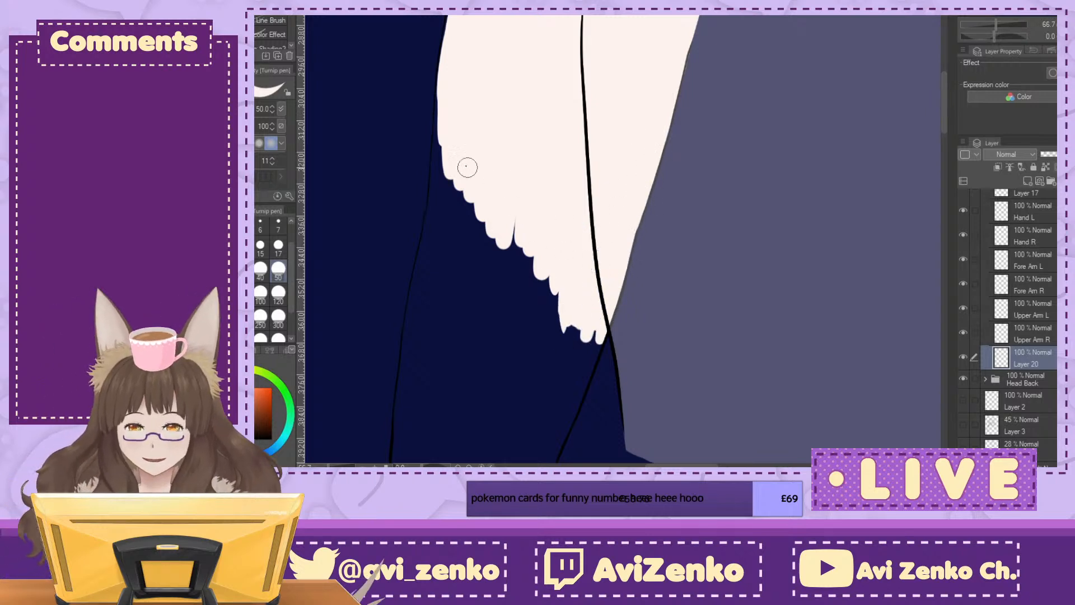
Step: Paint the arm fill up to the outer outline and extend its ragged lower edge downward, keeping the colour inside the line
left_click_drag(440, 79, 435, 185)
left_click_drag(439, 129, 439, 214)
left_click_drag(435, 168, 435, 219)
left_click_drag(434, 123, 433, 227)
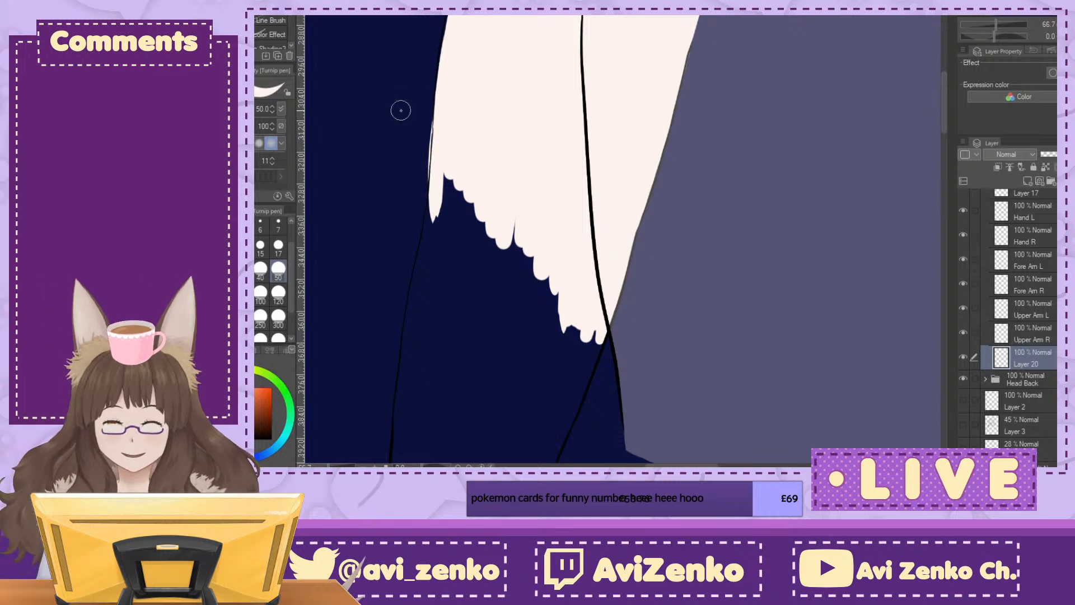
key("e")
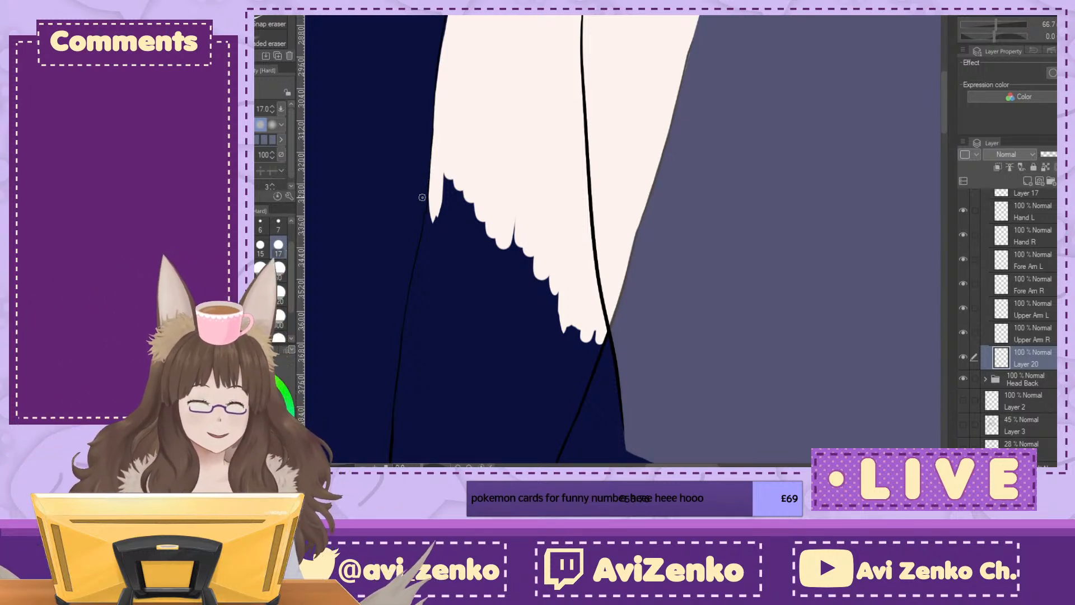
key("p")
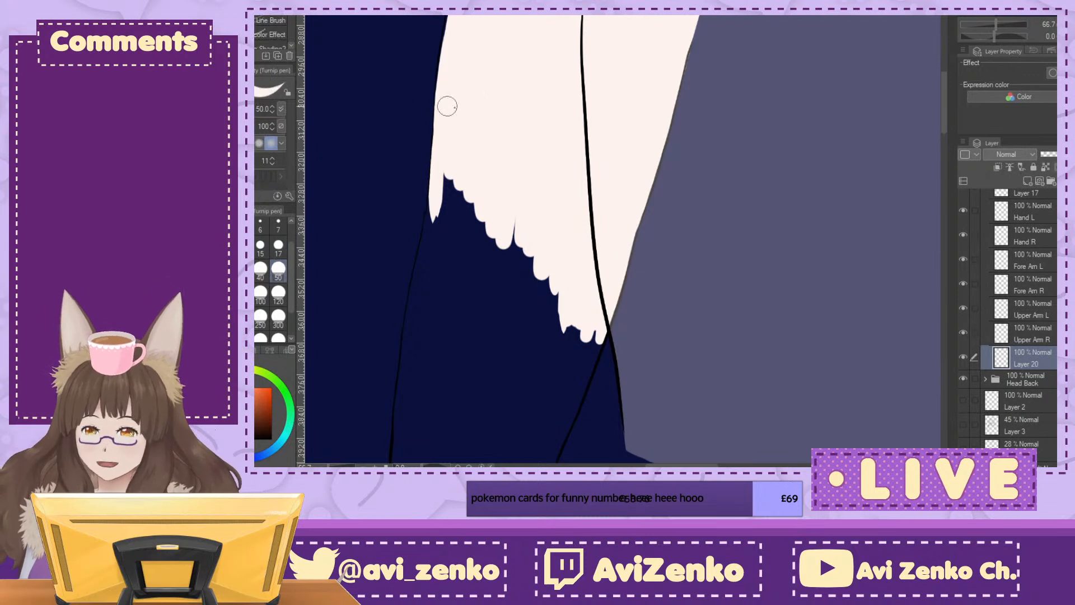
mouse_move(448, 171)
left_mouse_down()
mouse_move(441, 249)
mouse_move(471, 190)
mouse_move(524, 331)
mouse_move(564, 287)
mouse_move(554, 372)
mouse_move(588, 358)
mouse_move(562, 425)
mouse_move(569, 346)
mouse_move(523, 425)
mouse_move(554, 233)
left_mouse_up()
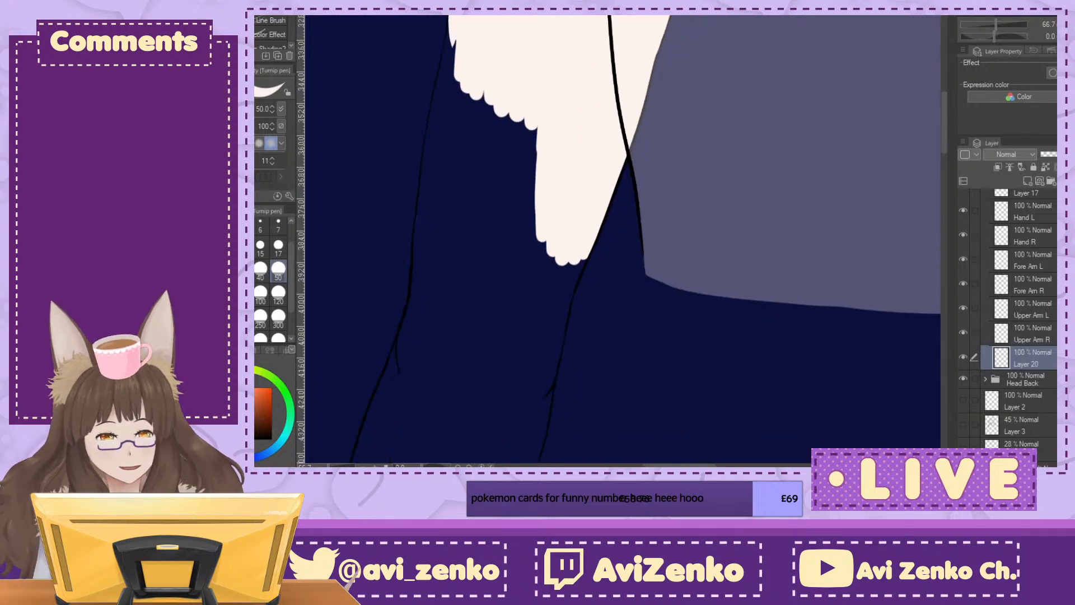
Step: Run the skin fill further down along the outer arm outline and thicken it inward above the elbow
key("ctrl+minus")
key("ctrl+minus")
key("ctrl+minus")
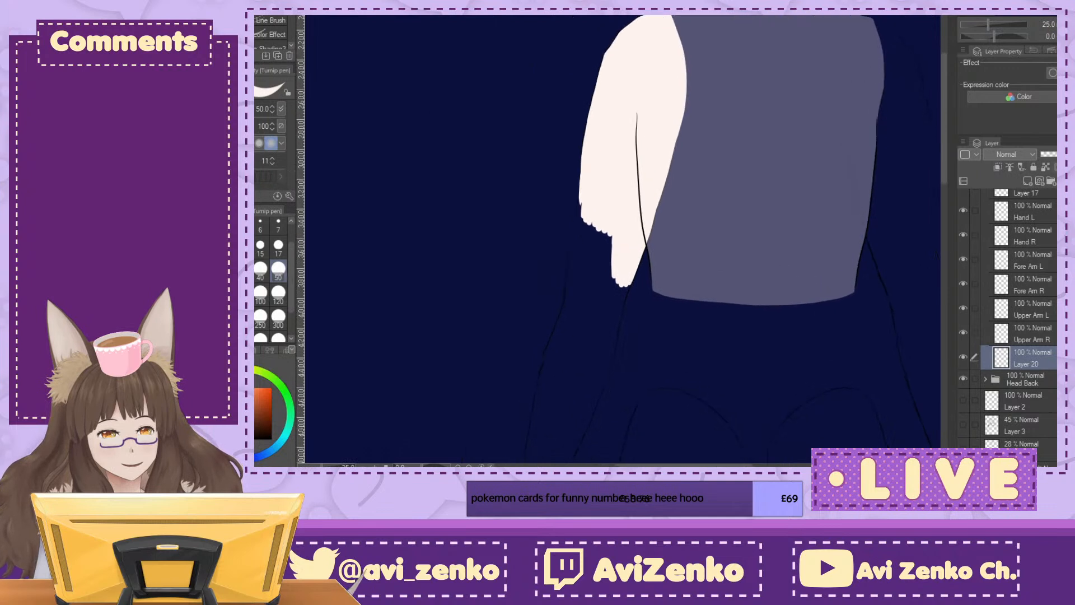
key("ctrl+plus")
key("ctrl+plus")
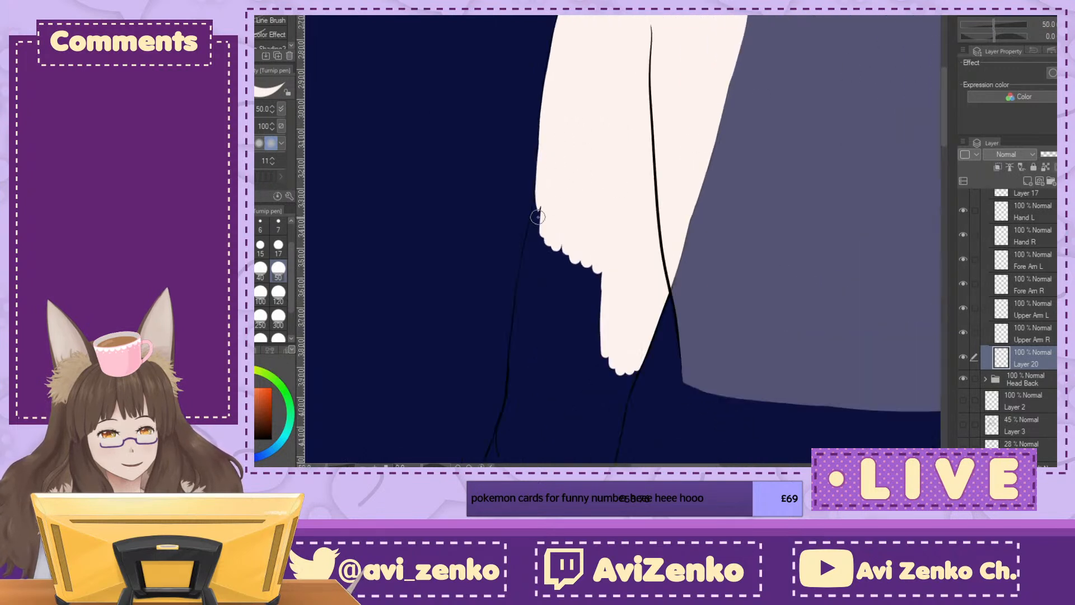
left_click_drag(540, 181, 519, 304)
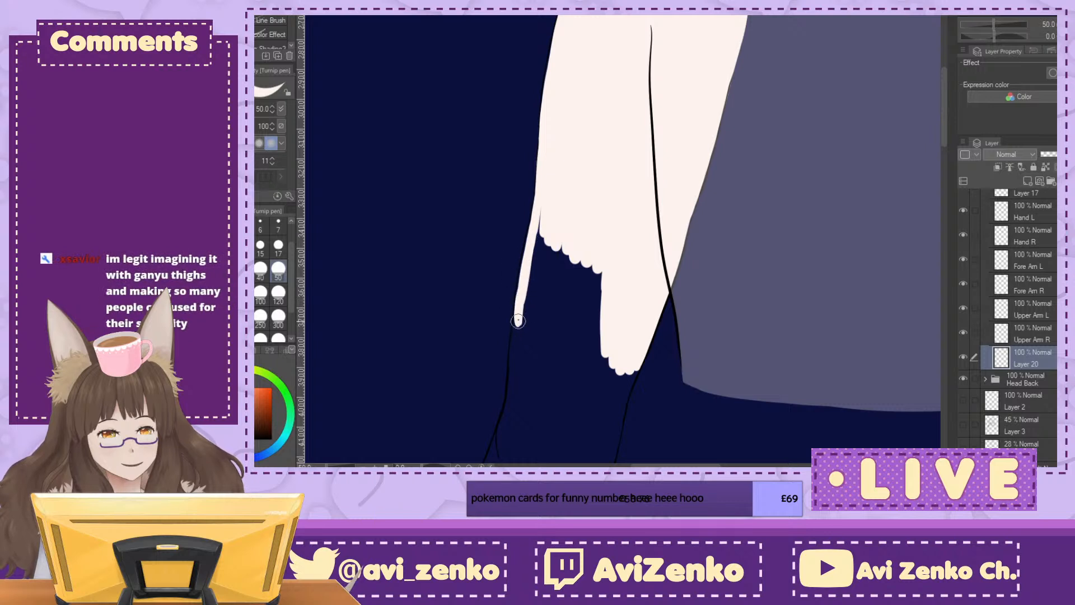
mouse_move(526, 258)
left_mouse_down()
mouse_move(523, 312)
mouse_move(533, 289)
mouse_move(553, 314)
left_mouse_up()
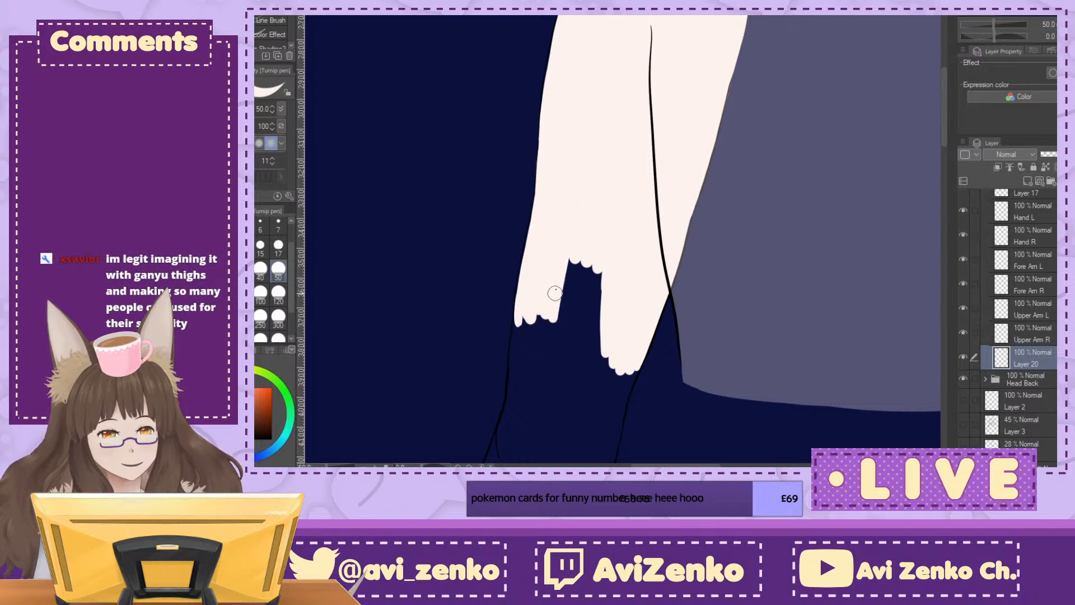
Step: Paint along the outer outline where the lower half of the upper arm bends, covering gaps between the fill and the line
key("ctrl+plus")
key("ctrl+plus")
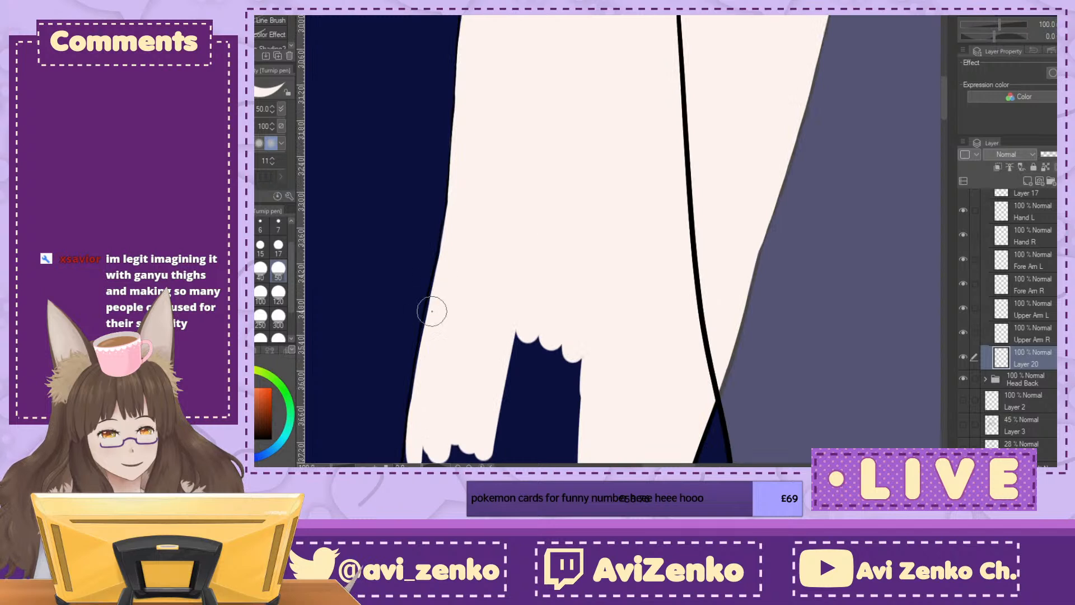
mouse_move(426, 308)
left_mouse_down()
mouse_move(413, 425)
mouse_move(440, 251)
left_mouse_up()
left_click_drag(442, 210, 422, 324)
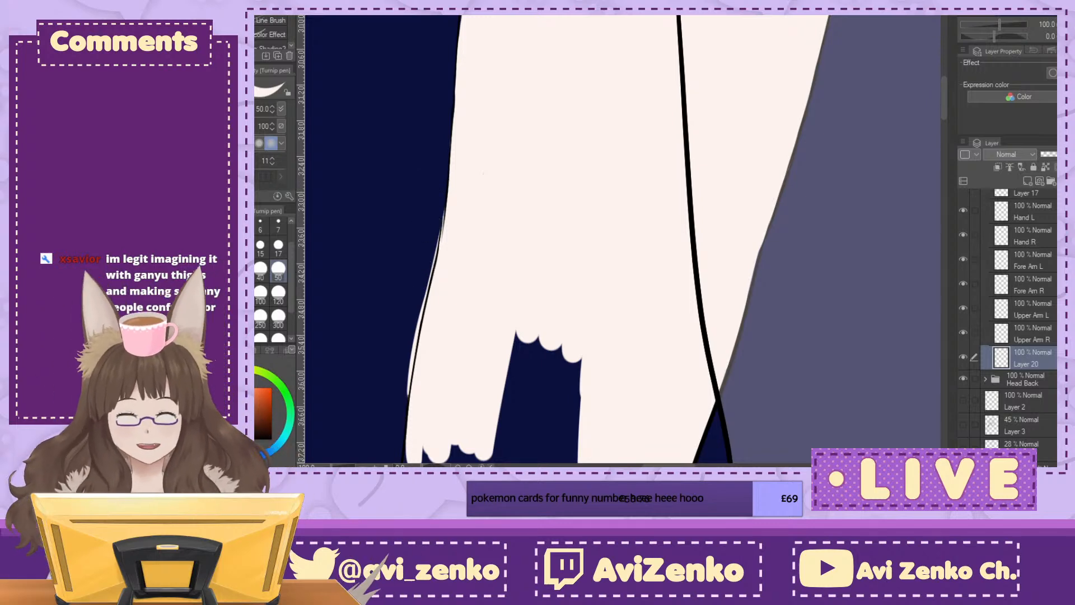
left_click_drag(492, 134, 521, 425)
left_click_drag(672, 426, 707, 19)
left_click_drag(616, 280, 696, 194)
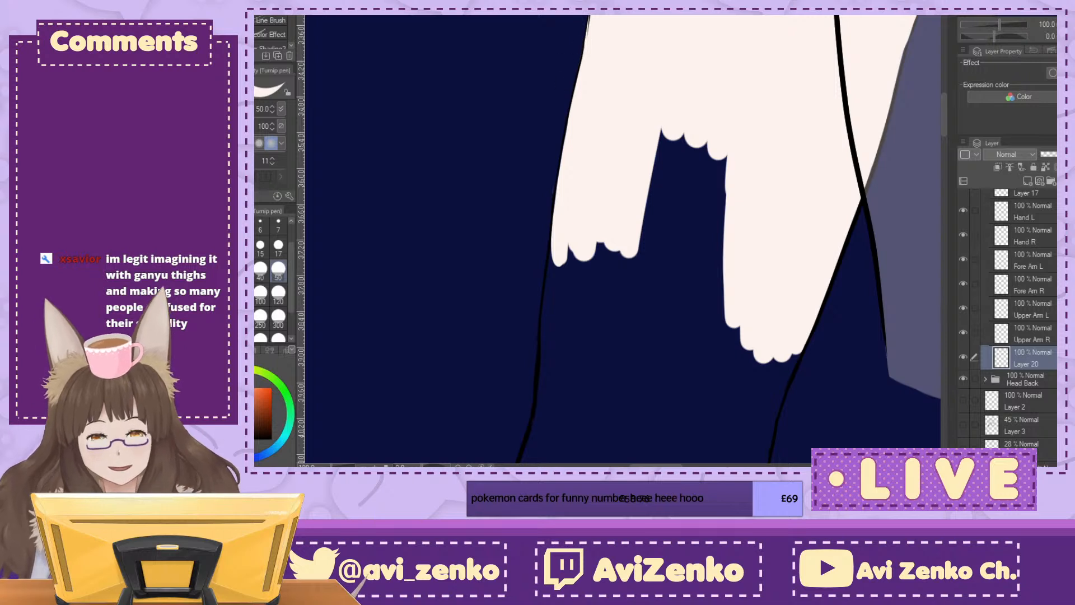
left_click_drag(644, 196, 557, 313)
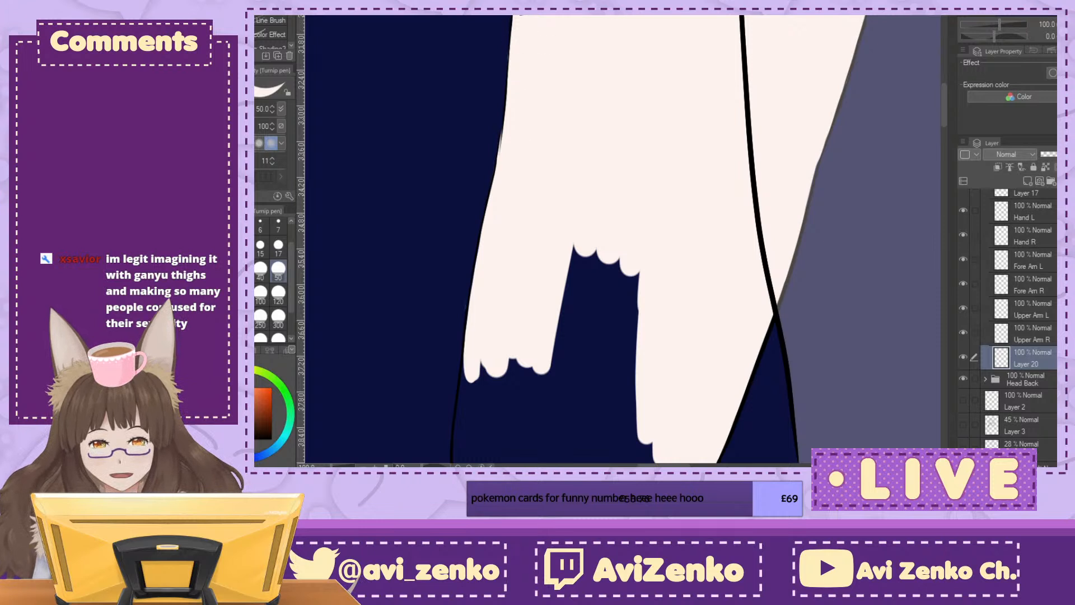
Step: Paint the fill slightly past the outer outline from the mid-arm up to the shoulder to close gaps beneath the line
left_click_drag(519, 16, 487, 191)
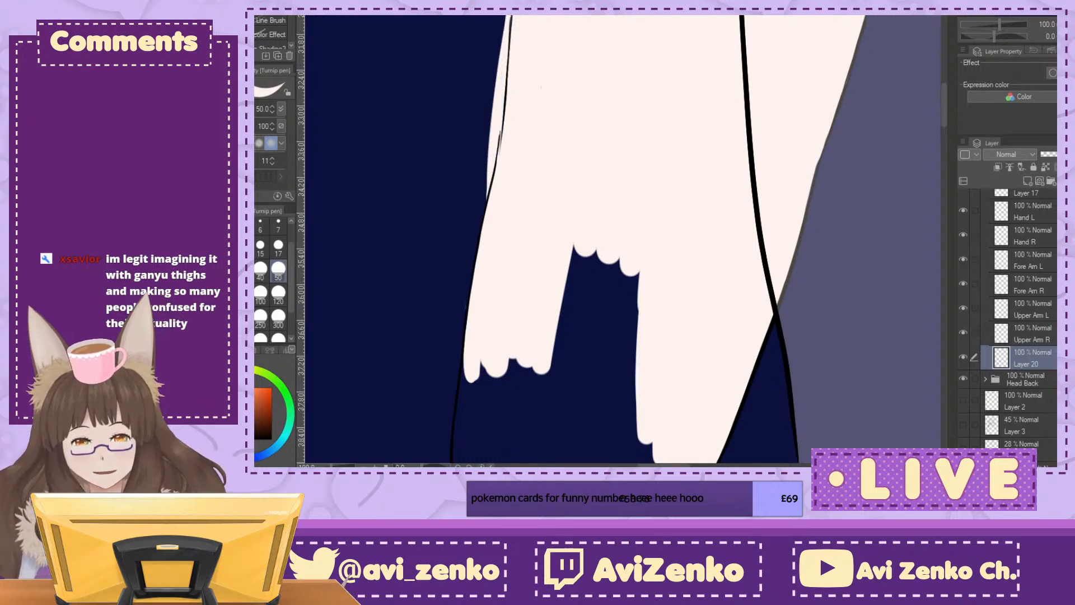
scroll(576, 165, "up", 5)
mouse_move(417, 321)
left_mouse_down()
mouse_move(491, 120)
mouse_move(588, 17)
left_mouse_up()
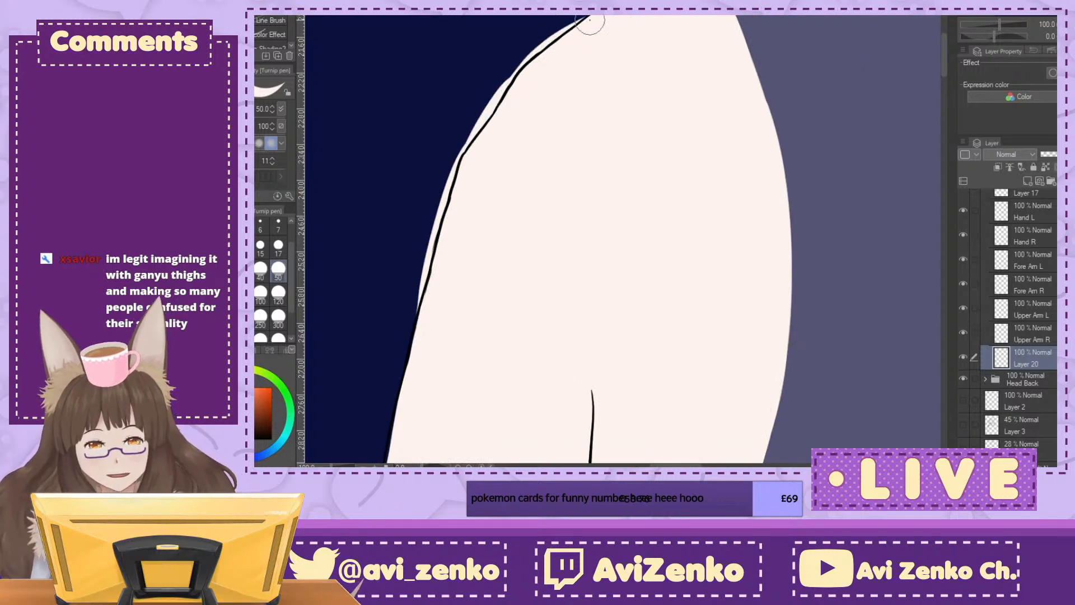
mouse_move(429, 302)
left_mouse_down()
mouse_move(544, 157)
mouse_move(484, 384)
mouse_move(485, 429)
left_mouse_up()
Step: Trim the fill's overspill outside the outline around the shoulder curve and the top of the arm
left_click_drag(901, 123, 269, 384)
left_click_drag(390, 190, 856, 307)
left_click_drag(529, 243, 610, 217)
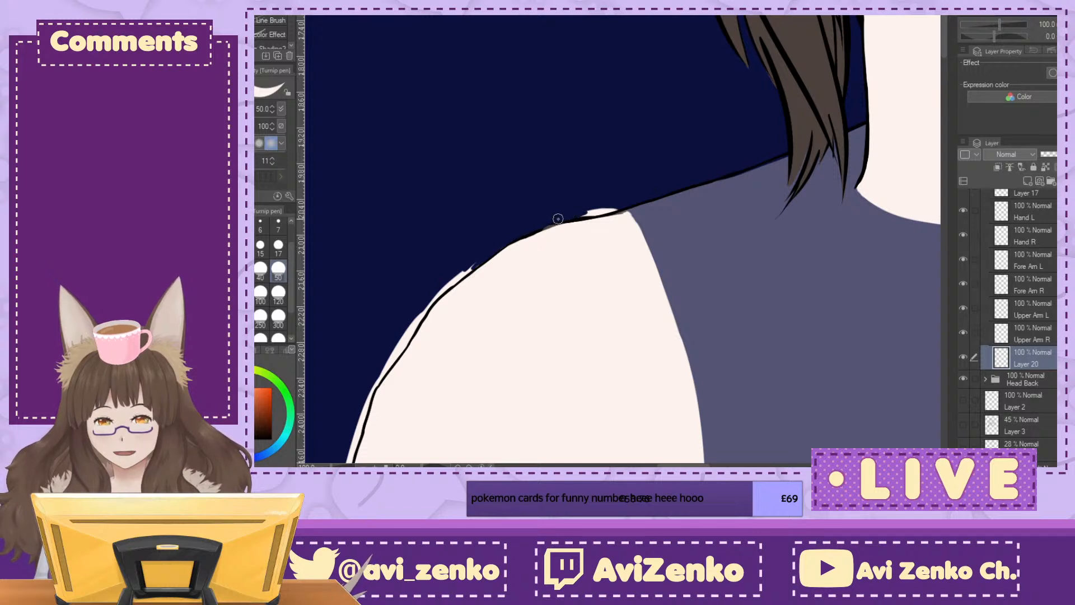
mouse_move(482, 243)
left_mouse_down()
mouse_move(570, 12)
mouse_move(657, 68)
left_mouse_up()
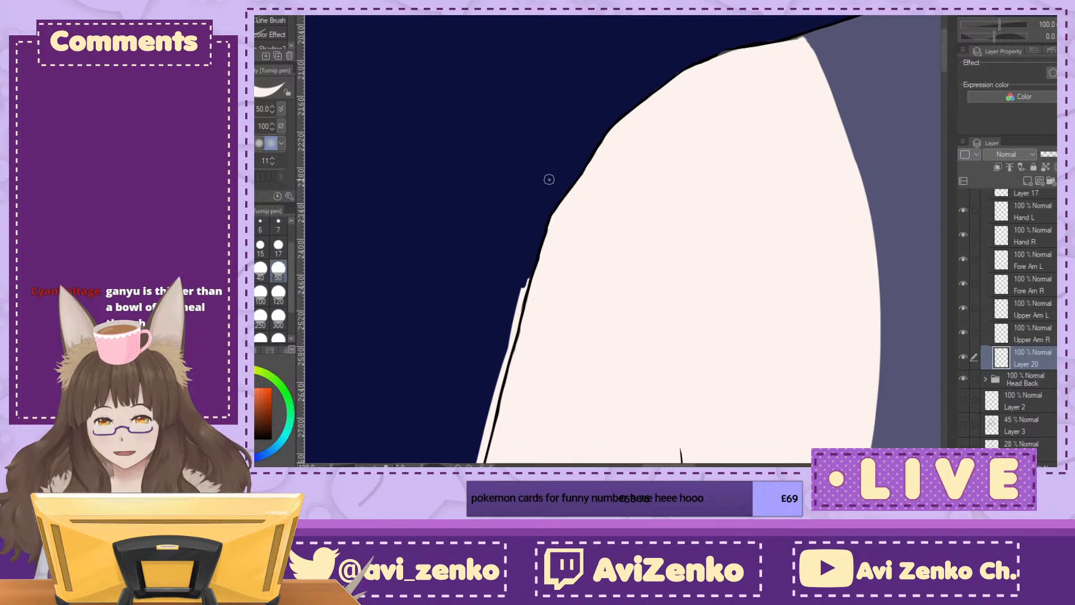
left_click_drag(542, 251, 529, 284)
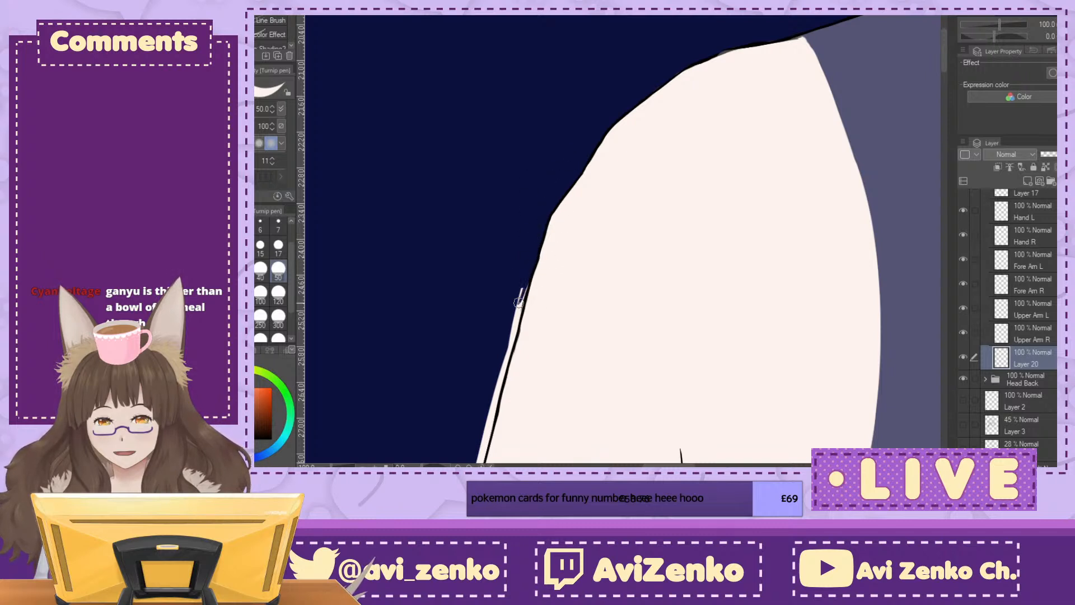
left_click_drag(525, 283, 518, 312)
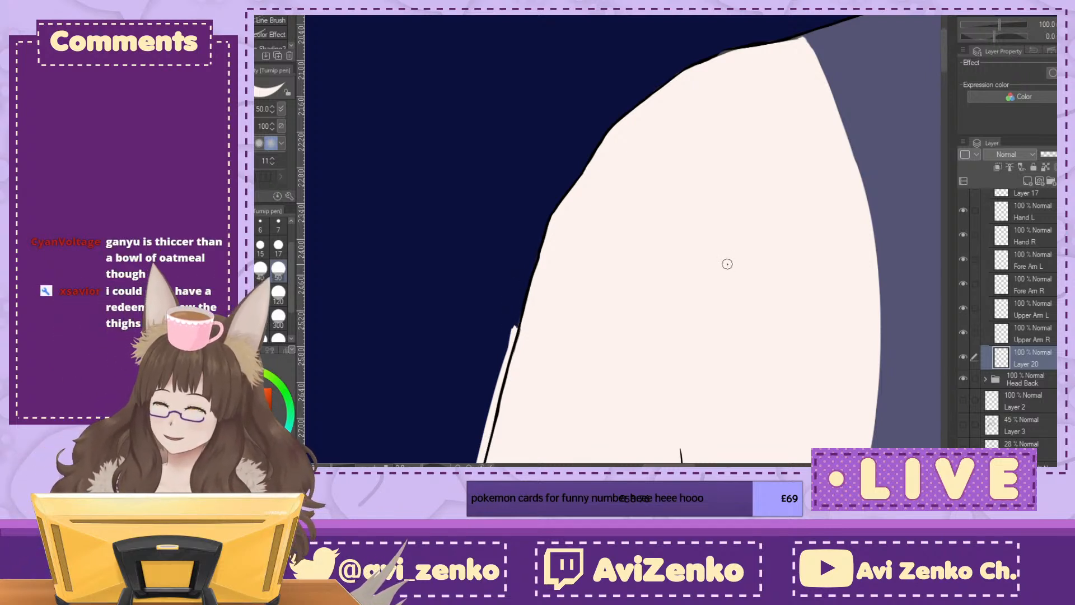
Step: Trim the remaining overspill along the arm's outer outline, working down from the mid-arm towards the elbow
mouse_move(509, 328)
left_mouse_down()
mouse_move(625, 218)
mouse_move(607, 295)
left_mouse_up()
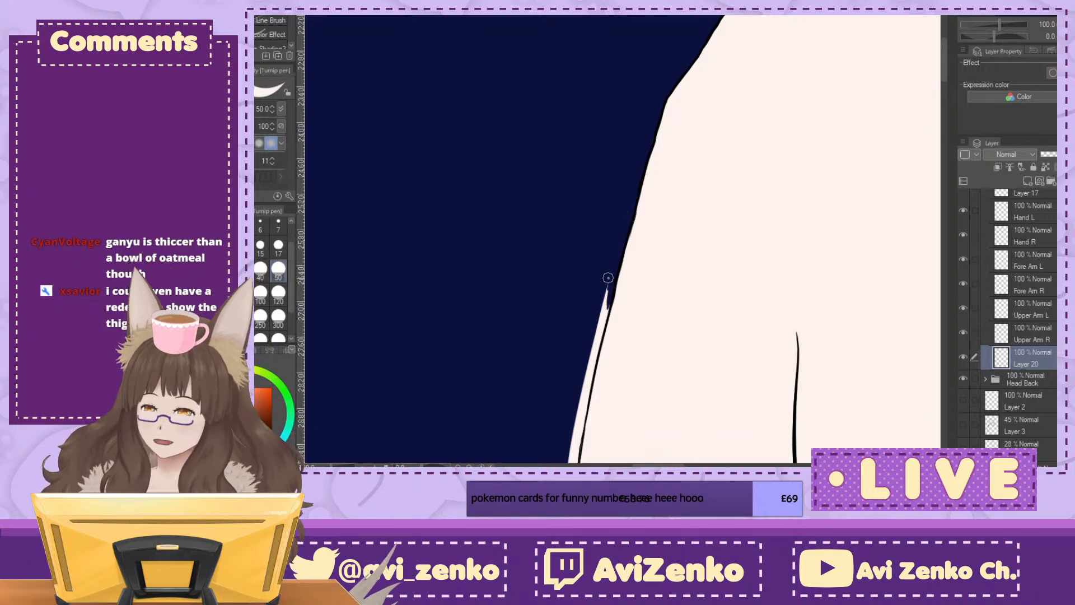
left_click_drag(608, 278, 666, 102)
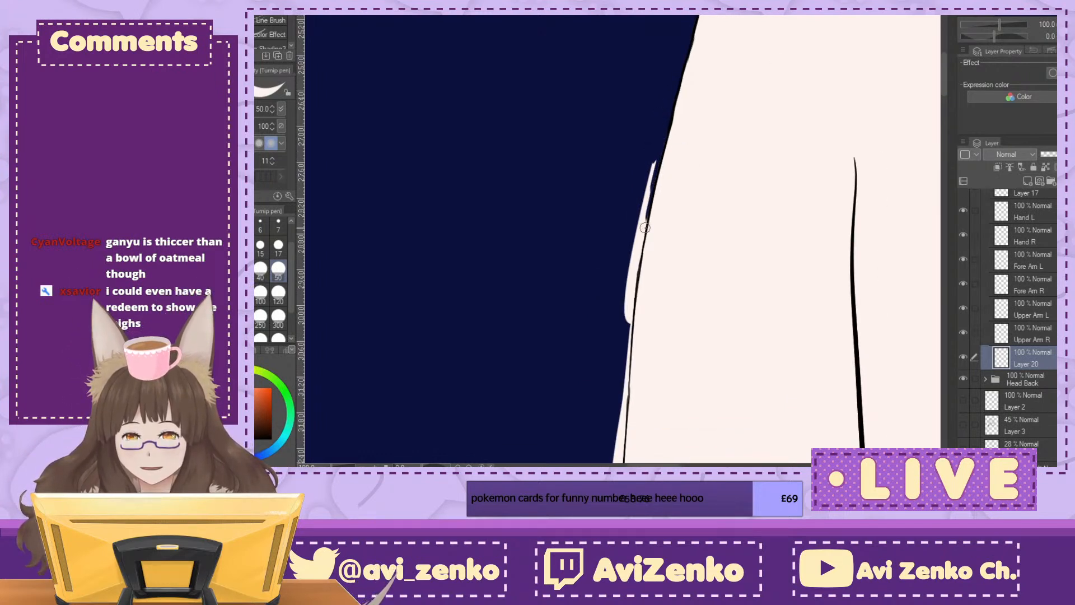
left_click_drag(645, 215, 646, 202)
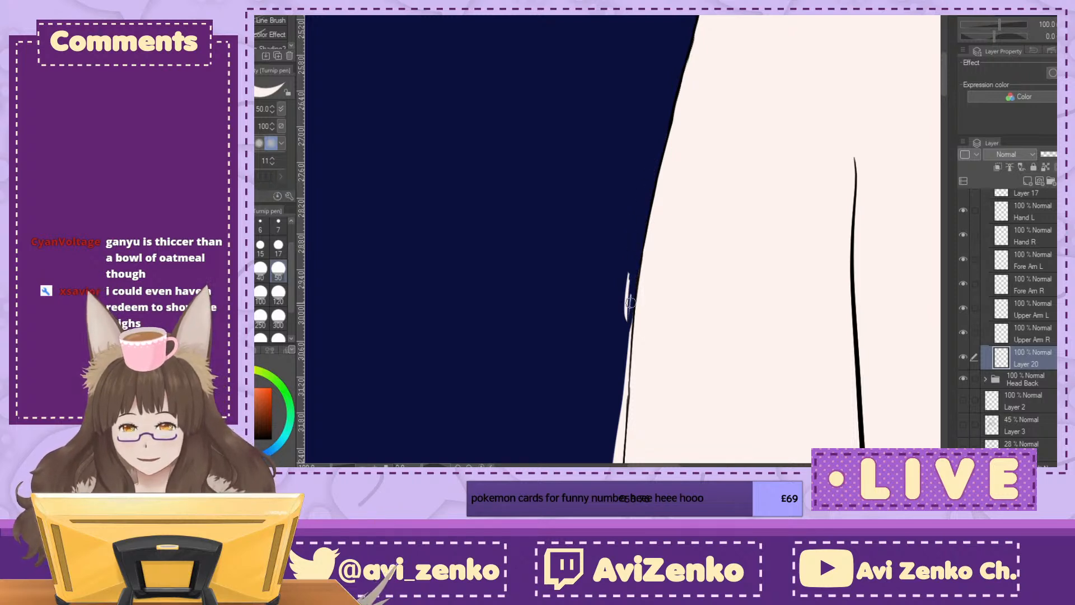
left_click_drag(618, 347, 649, 200)
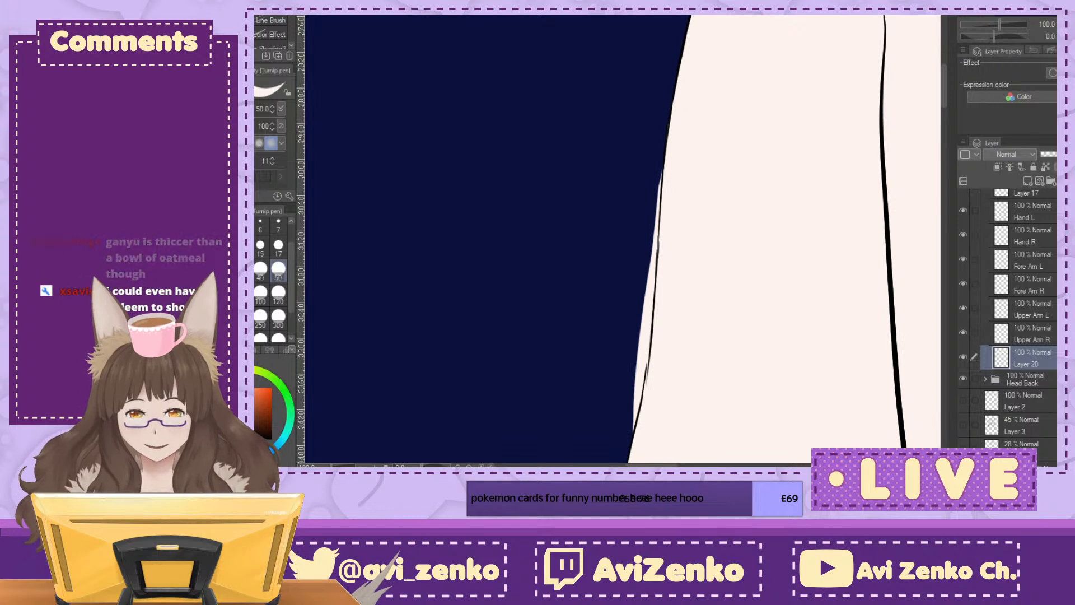
left_click_drag(725, 253, 667, 108)
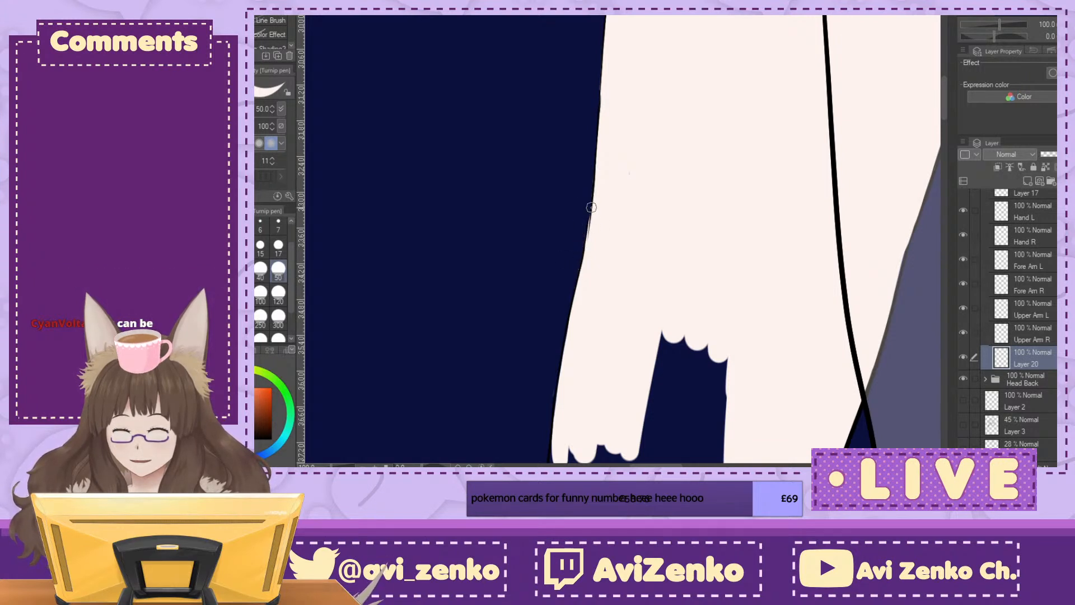
Step: Fill the notch in the arm fill's lower edge and outline its outer side down past the elbow bend
scroll(629, 173, "down", 5)
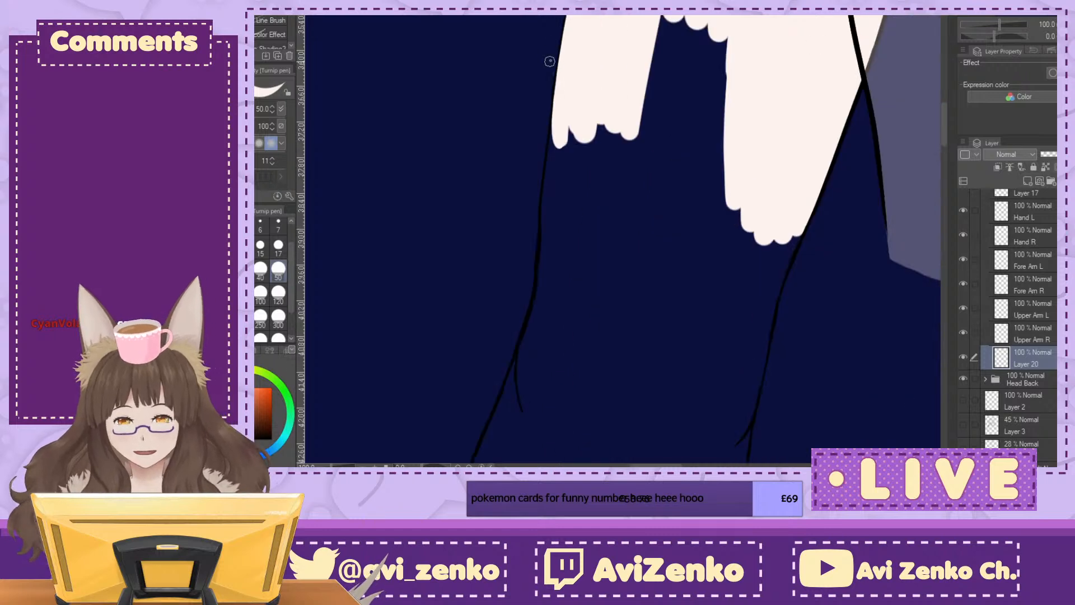
mouse_move(648, 28)
left_mouse_down()
mouse_move(669, 132)
mouse_move(713, 173)
mouse_move(724, 231)
left_mouse_up()
left_click_drag(686, 23, 708, 34)
left_click_drag(700, 130, 680, 209)
mouse_move(556, 140)
left_mouse_down()
mouse_move(554, 168)
mouse_move(557, 123)
mouse_move(549, 223)
mouse_move(559, 116)
mouse_move(555, 229)
mouse_move(594, 88)
mouse_move(613, 126)
mouse_move(635, 112)
mouse_move(647, 135)
mouse_move(619, 190)
left_mouse_up()
left_click_drag(547, 271, 545, 240)
mouse_move(537, 292)
left_mouse_down()
mouse_move(526, 374)
mouse_move(537, 419)
left_mouse_up()
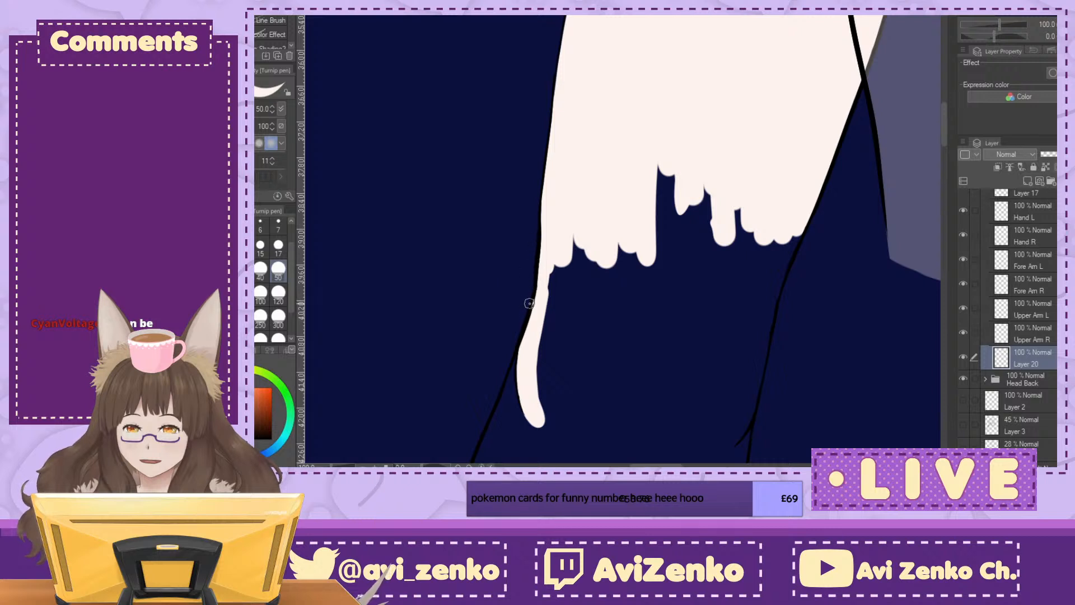
Step: Extend the fill down both sides of the elbow, curve the edges inward and fill the interior into a rounded end
mouse_move(562, 232)
left_mouse_down()
mouse_move(559, 265)
mouse_move(581, 246)
mouse_move(621, 252)
mouse_move(682, 153)
mouse_move(654, 152)
mouse_move(683, 146)
mouse_move(725, 198)
mouse_move(741, 247)
mouse_move(759, 209)
mouse_move(767, 253)
mouse_move(798, 228)
mouse_move(761, 322)
mouse_move(757, 375)
left_mouse_up()
mouse_move(784, 252)
left_mouse_down()
mouse_move(781, 133)
mouse_move(754, 193)
left_mouse_up()
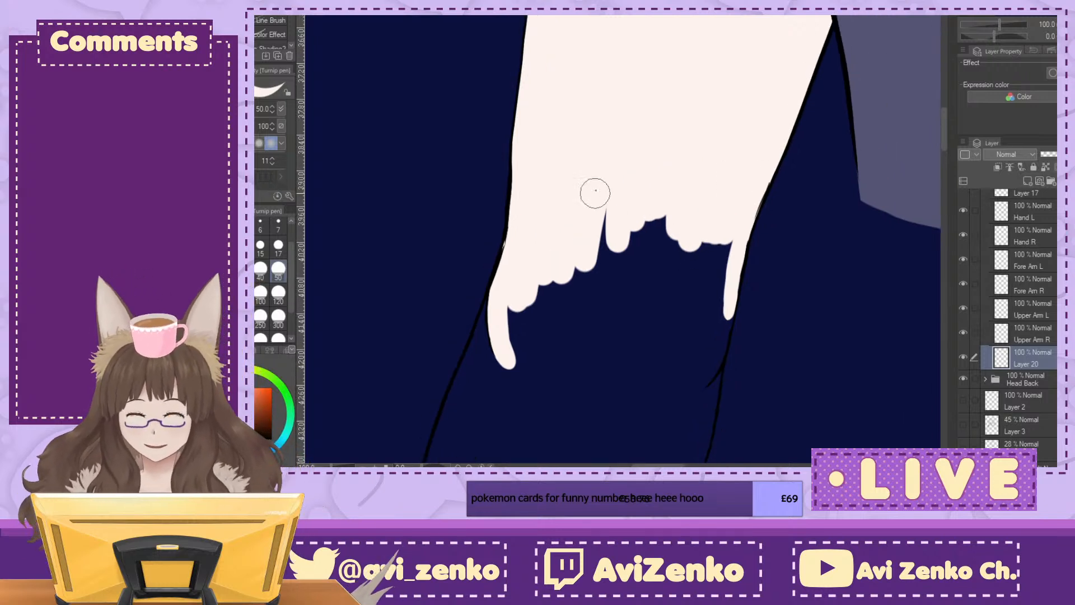
left_click_drag(596, 210, 593, 310)
mouse_move(504, 308)
left_mouse_down()
mouse_move(509, 361)
mouse_move(529, 366)
left_mouse_up()
mouse_move(723, 308)
left_mouse_down()
mouse_move(714, 361)
mouse_move(684, 390)
left_mouse_up()
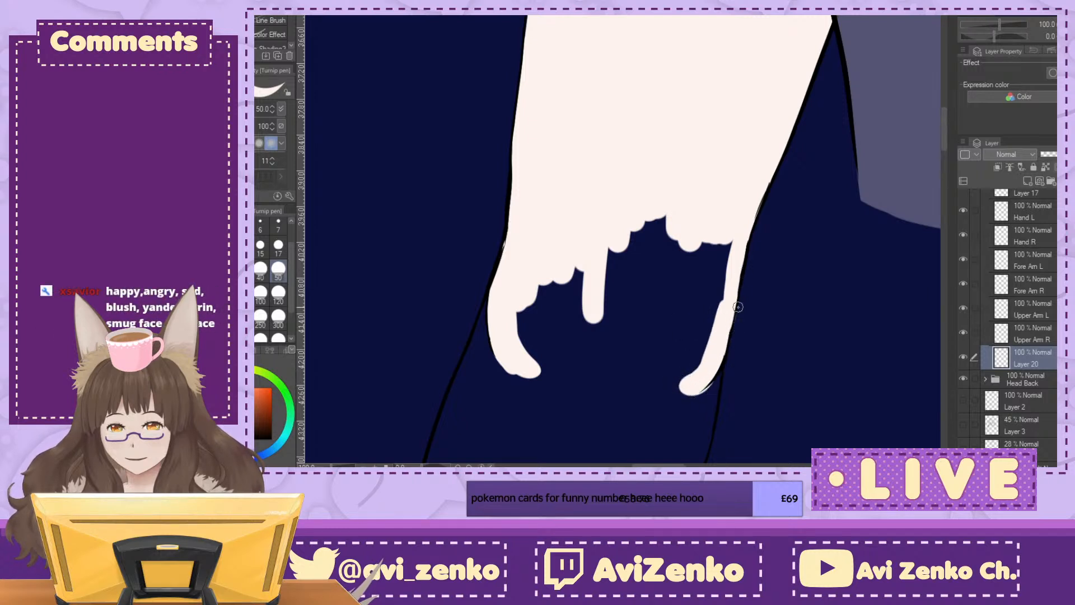
left_click_drag(644, 129, 595, 177)
mouse_move(541, 115)
left_mouse_down()
mouse_move(528, 185)
mouse_move(518, 182)
mouse_move(594, 202)
mouse_move(683, 185)
mouse_move(554, 187)
mouse_move(614, 212)
mouse_move(676, 211)
mouse_move(695, 201)
mouse_move(728, 46)
mouse_move(689, 134)
mouse_move(597, 175)
mouse_move(537, 151)
mouse_move(556, 175)
mouse_move(595, 173)
mouse_move(722, 67)
left_mouse_up()
scroll(813, 46, "down", 5)
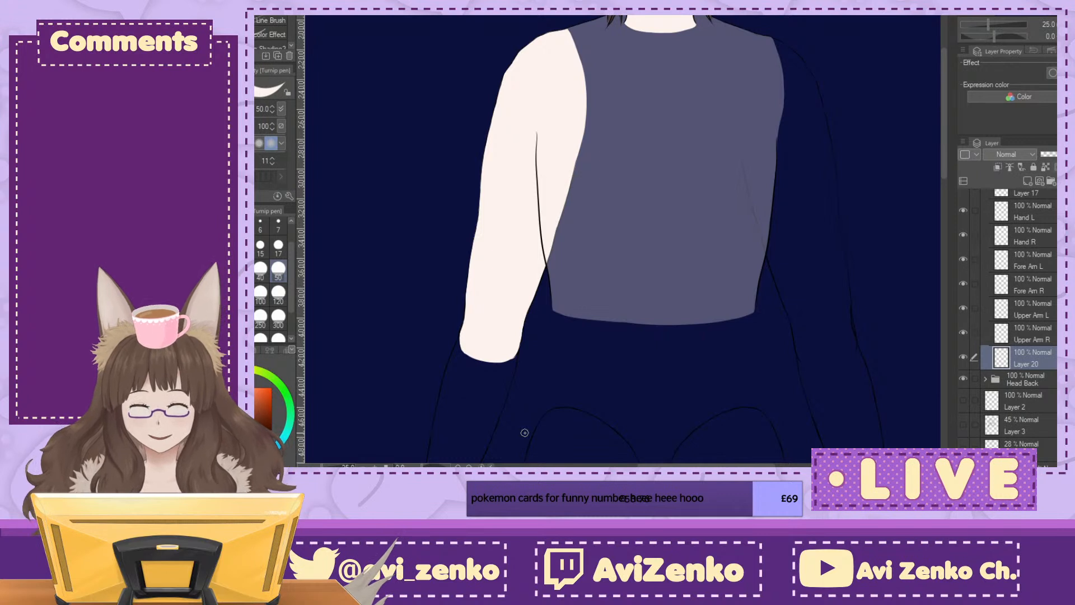
Step: Add a layer directly beneath Upper Arm L and block in skin colour across the middle of the left upper arm
left_click(1031, 334)
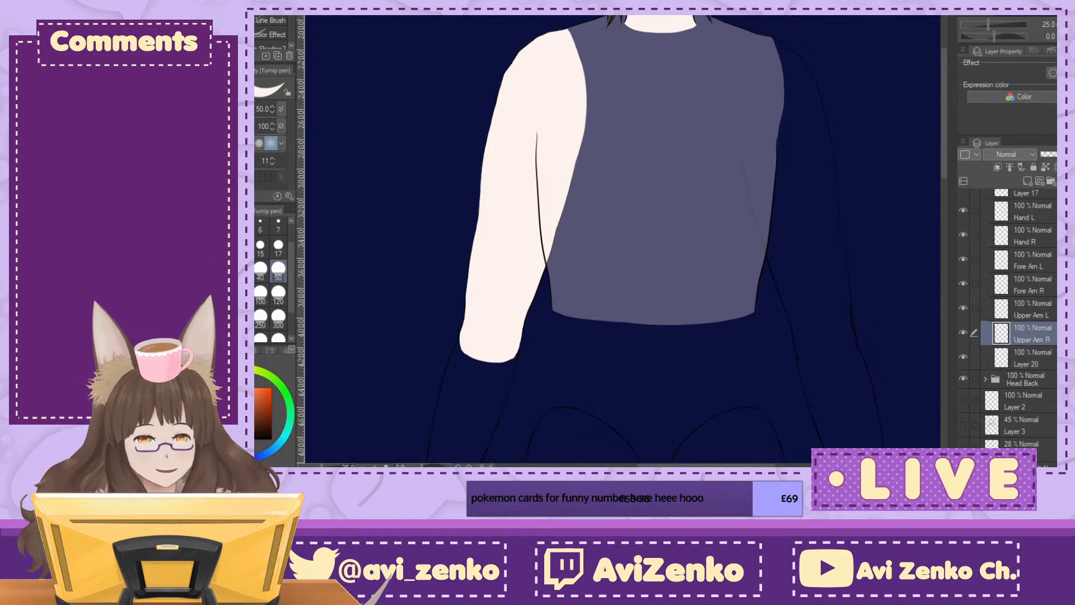
left_click(1028, 182)
mouse_move(672, 224)
left_mouse_down()
mouse_move(506, 307)
mouse_move(493, 206)
mouse_move(512, 226)
mouse_move(493, 267)
mouse_move(532, 280)
mouse_move(516, 293)
mouse_move(562, 263)
mouse_move(596, 260)
mouse_move(591, 283)
left_mouse_up()
key("ctrl+plus")
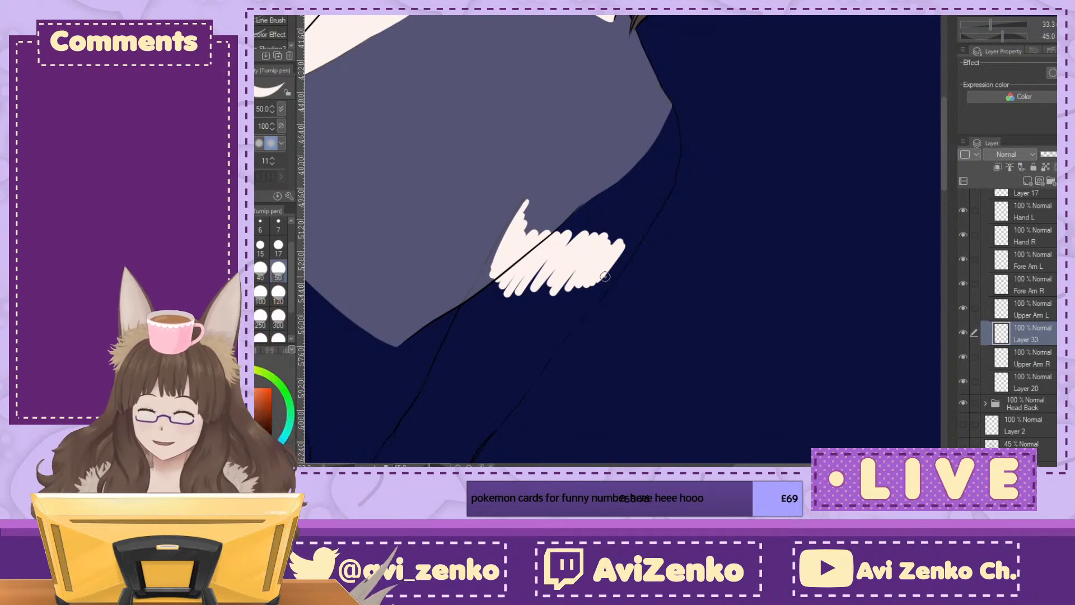
left_click(1056, 40)
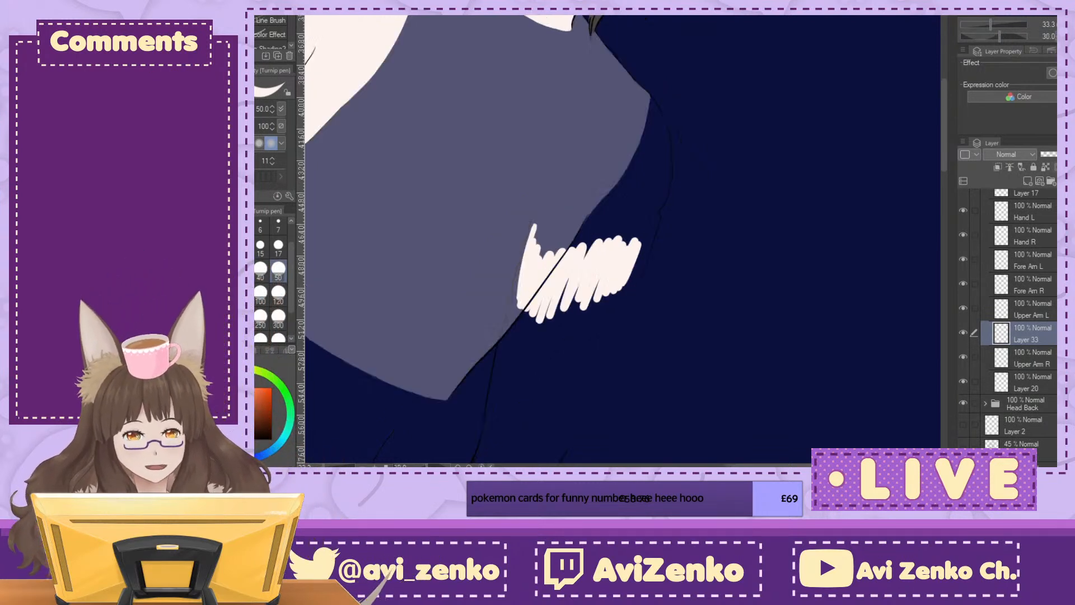
left_click_drag(597, 256, 650, 220)
key("ctrl+plus")
key("ctrl+plus")
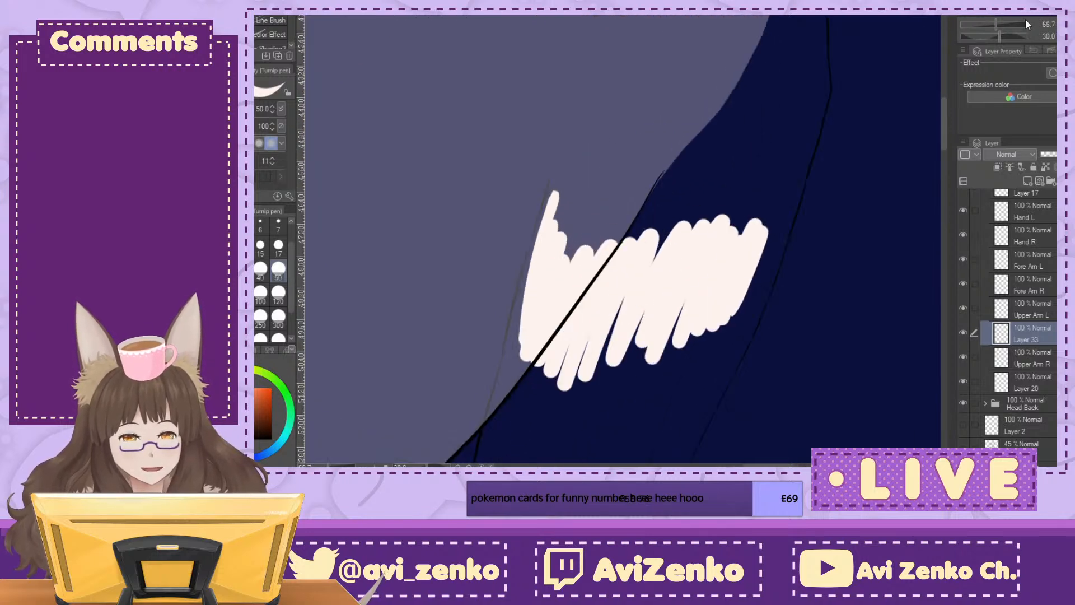
mouse_move(539, 228)
left_mouse_down()
mouse_move(511, 317)
mouse_move(520, 403)
mouse_move(575, 330)
mouse_move(644, 364)
mouse_move(739, 295)
mouse_move(779, 212)
left_mouse_up()
Step: Extend the fill's inner edge upward beside the torso and paint a skin-colour stroke along the top of the left shoulder line
scroll(810, 115, "up", 3)
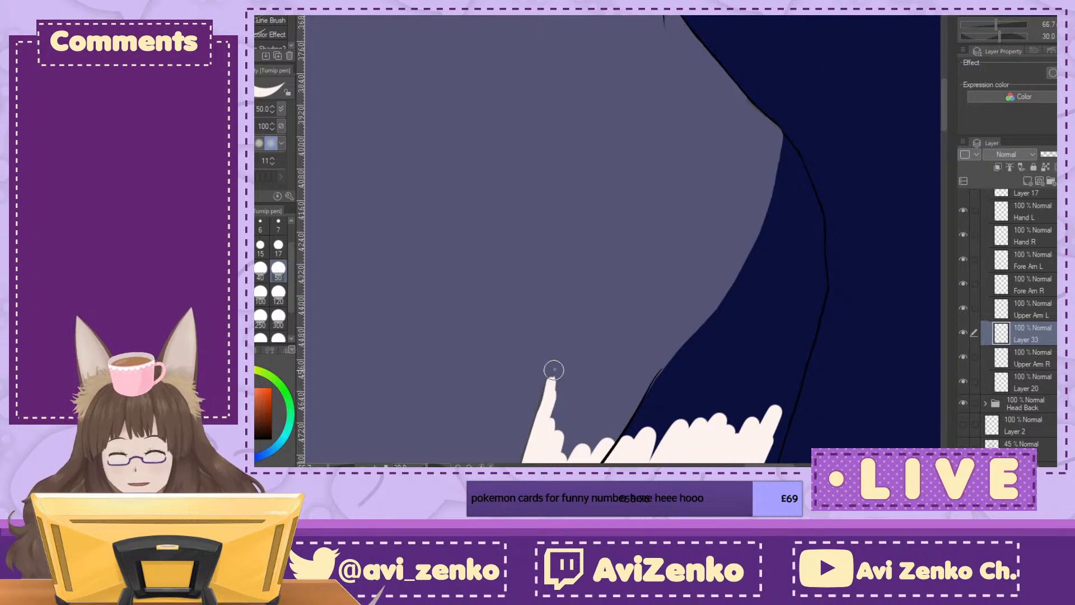
left_click_drag(548, 401, 561, 366)
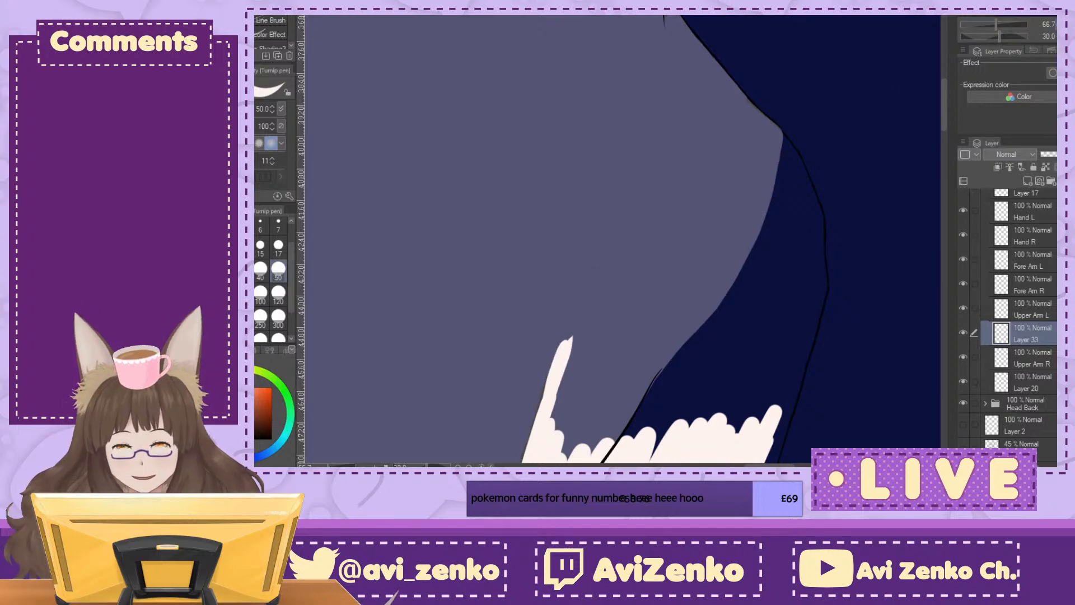
key("minus")
key("minus")
key("minus")
key("minus")
key("minus")
key("minus")
key("minus")
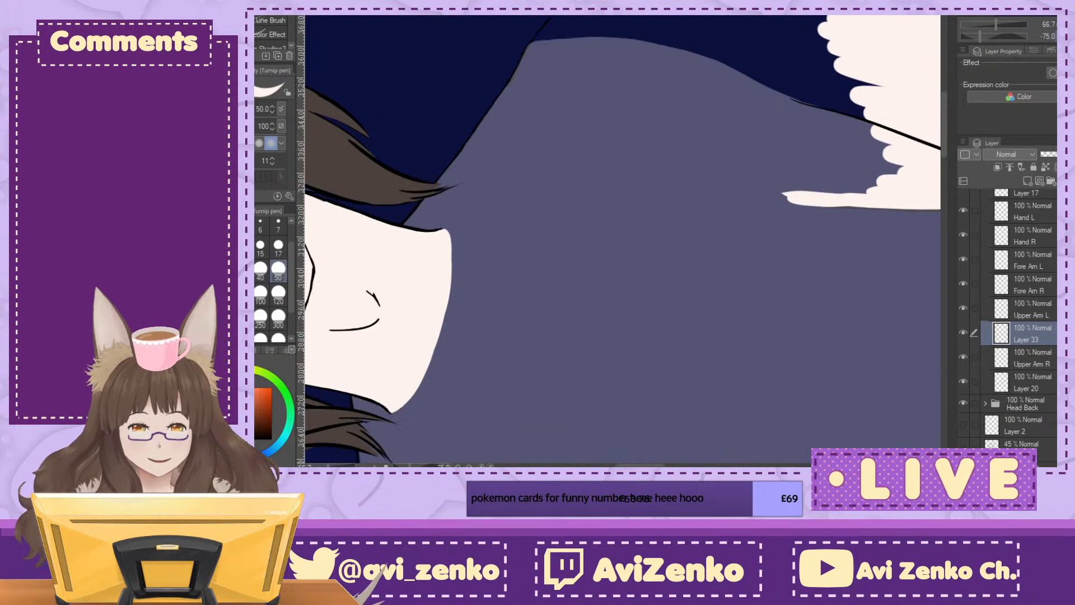
key("minus")
key("minus")
key("minus")
key("minus")
left_click_drag(441, 108, 450, 175)
key("ctrl+at")
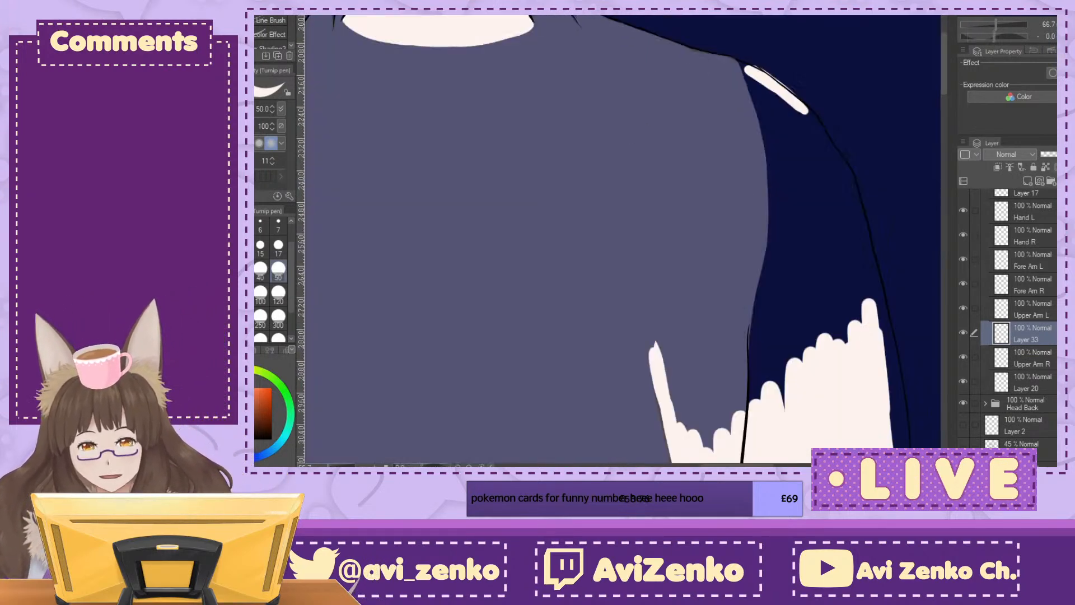
left_click_drag(652, 172, 593, 309)
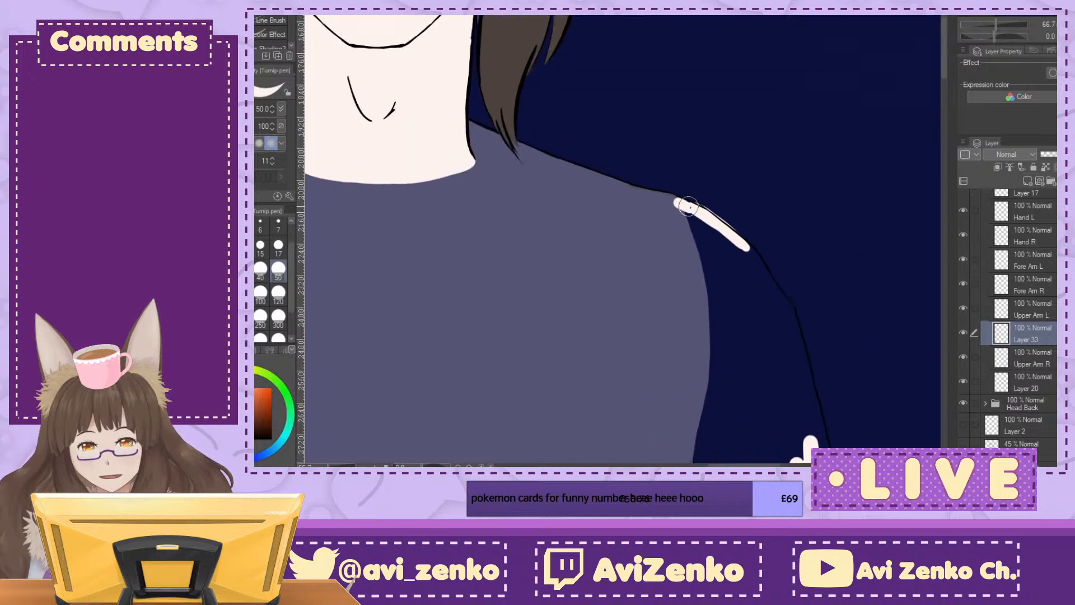
key("minus")
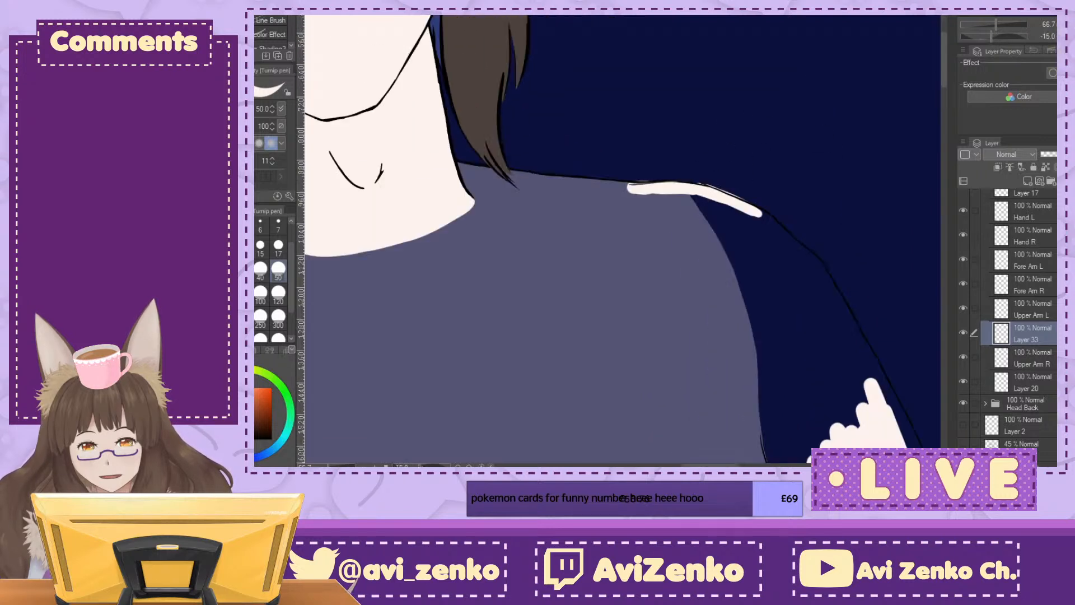
key("asciicircum")
key("ctrl+minus")
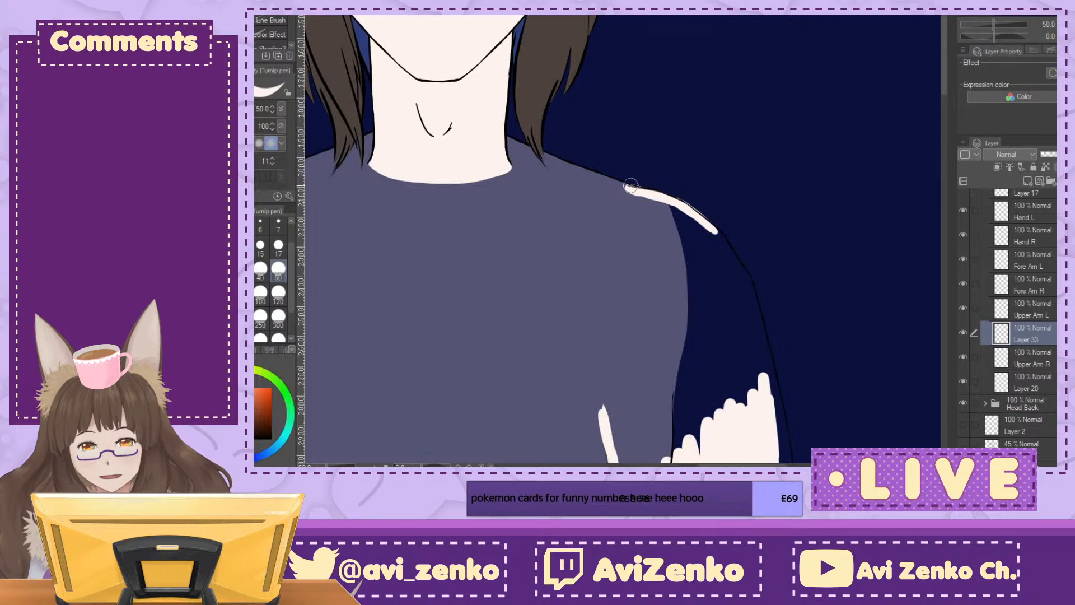
Step: Outline the arm's curved inner edge from the shoulder down and its outer shoulder curve, joining both to the existing fill
mouse_move(627, 187)
left_mouse_down()
mouse_move(597, 252)
mouse_move(621, 196)
mouse_move(588, 344)
left_mouse_up()
left_click_drag(584, 285, 594, 381)
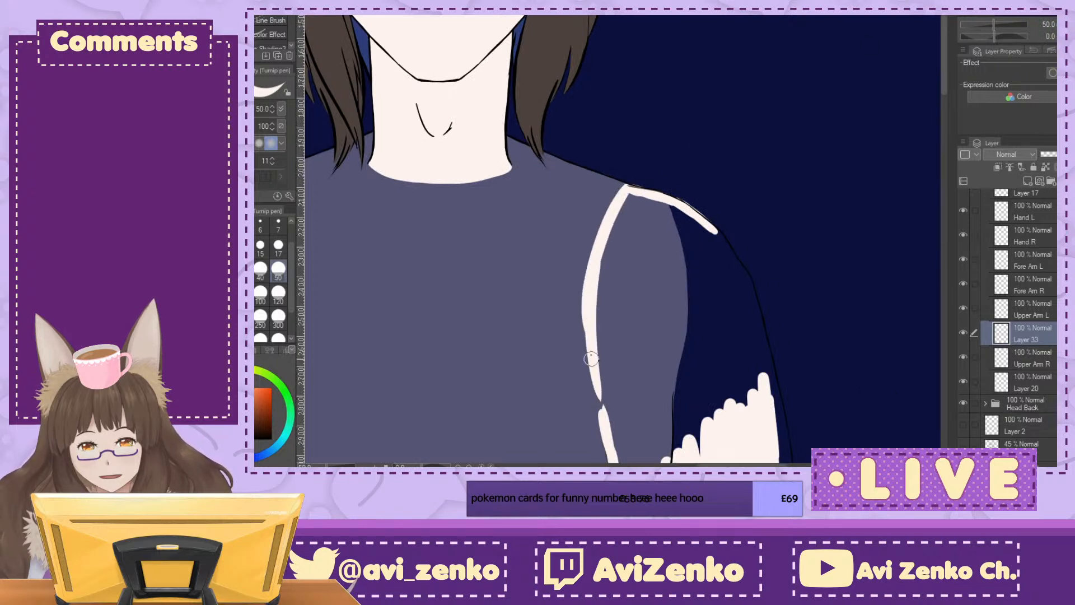
mouse_move(585, 305)
left_mouse_down()
mouse_move(609, 441)
mouse_move(596, 300)
mouse_move(640, 196)
left_mouse_up()
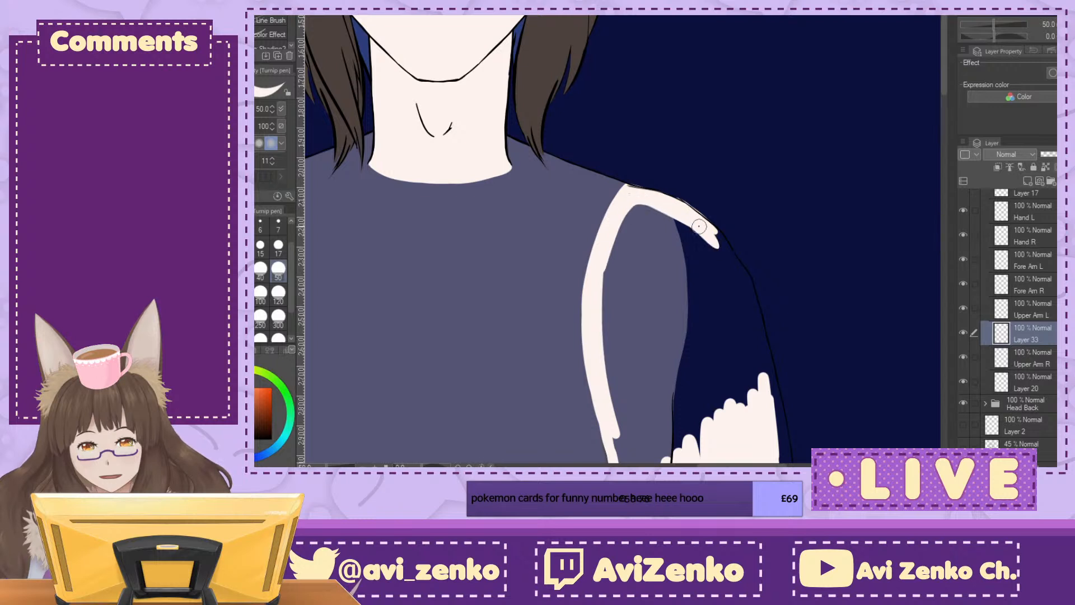
mouse_move(716, 231)
left_mouse_down()
mouse_move(753, 291)
mouse_move(750, 278)
mouse_move(775, 411)
mouse_move(742, 289)
left_mouse_up()
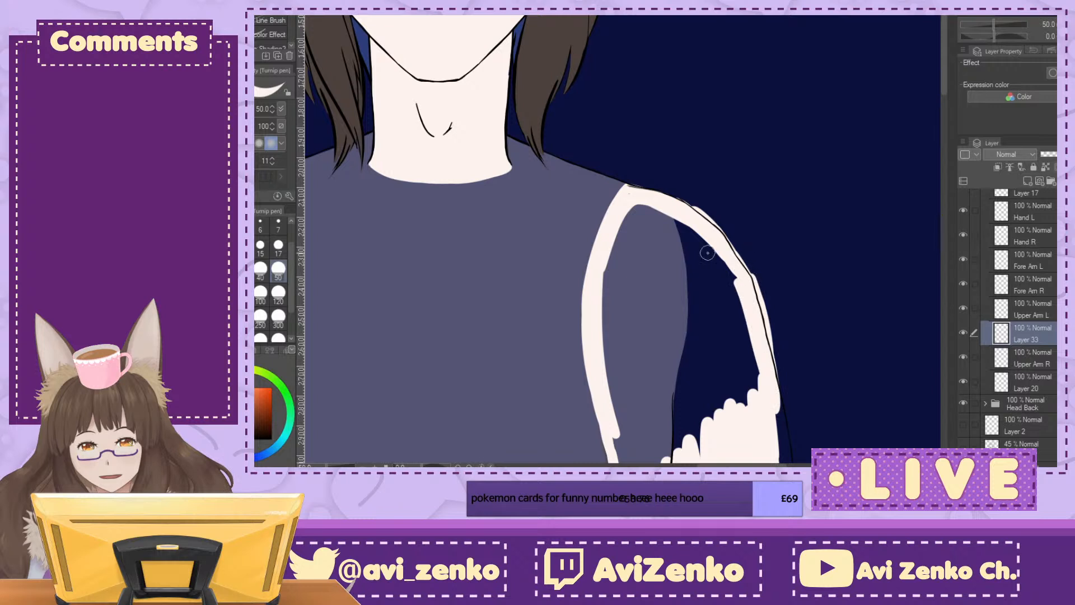
Step: Set the brush size to 120 and fill the interior of the left shoulder and upper arm outline
left_click(278, 291)
mouse_move(658, 202)
left_mouse_down()
mouse_move(618, 227)
mouse_move(631, 209)
mouse_move(663, 216)
mouse_move(714, 269)
mouse_move(645, 192)
mouse_move(673, 208)
mouse_move(728, 301)
mouse_move(729, 276)
mouse_move(748, 393)
mouse_move(735, 397)
mouse_move(712, 367)
mouse_move(710, 313)
mouse_move(642, 217)
mouse_move(619, 247)
mouse_move(613, 345)
mouse_move(691, 350)
mouse_move(709, 386)
left_mouse_up()
mouse_move(672, 347)
left_mouse_down()
mouse_move(630, 227)
mouse_move(643, 217)
left_mouse_up()
mouse_move(591, 165)
left_mouse_down()
mouse_move(612, 345)
mouse_move(596, 318)
mouse_move(600, 327)
mouse_move(628, 365)
mouse_move(631, 350)
mouse_move(655, 363)
mouse_move(674, 305)
left_mouse_up()
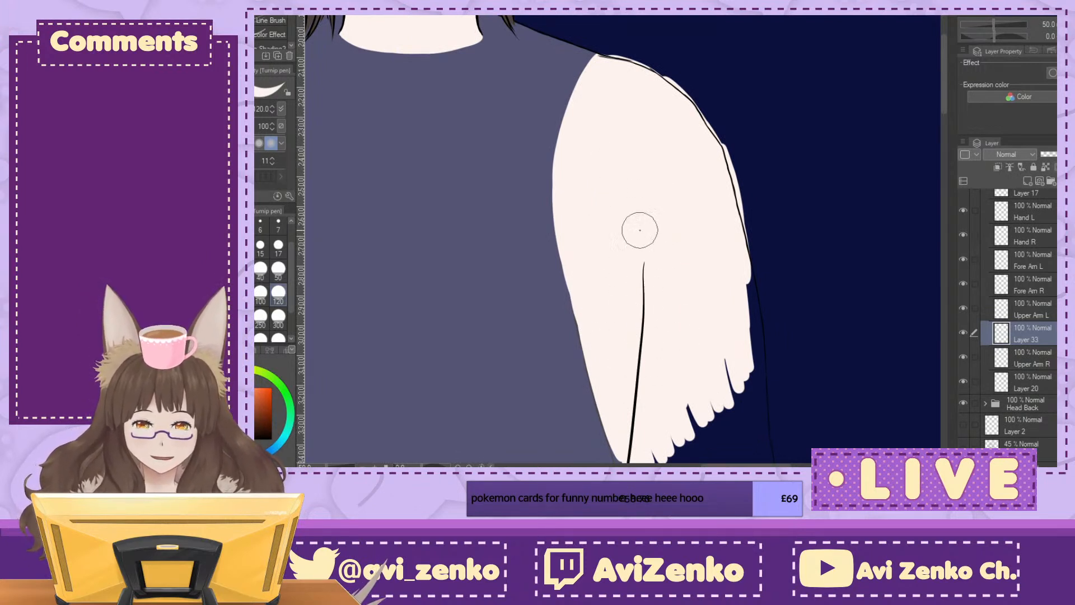
mouse_move(644, 252)
left_mouse_down()
mouse_move(616, 311)
mouse_move(672, 231)
mouse_move(729, 191)
mouse_move(700, 276)
left_mouse_up()
Step: Erase the fill's overspill outside the line art around the left shoulder curve
left_click_drag(728, 190, 645, 287)
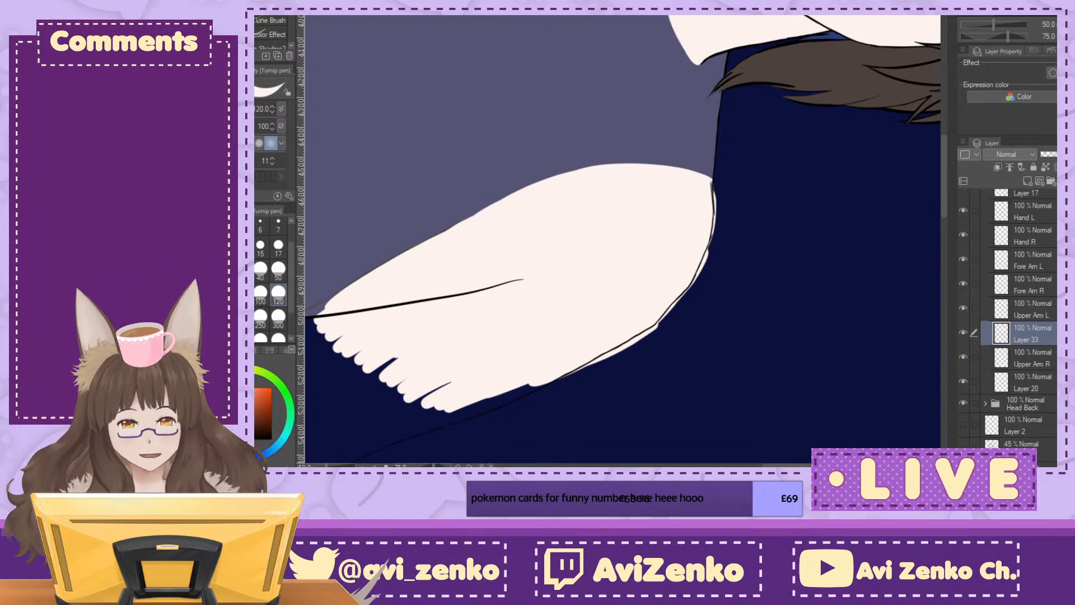
key("ctrl+plus")
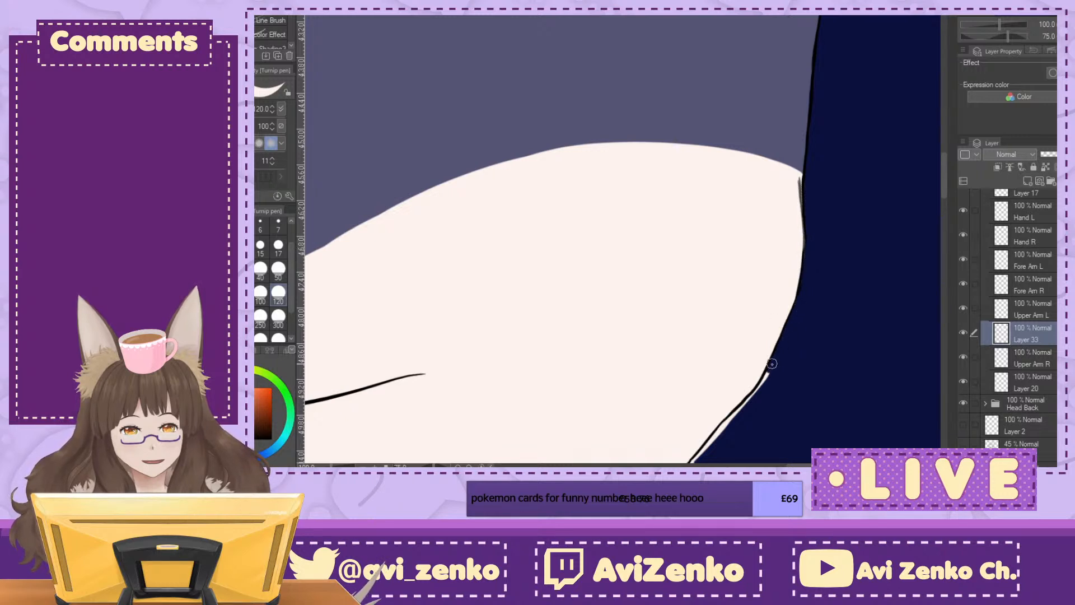
left_click(994, 36)
left_click_drag(727, 179, 469, 160)
left_click_drag(590, 72, 615, 107)
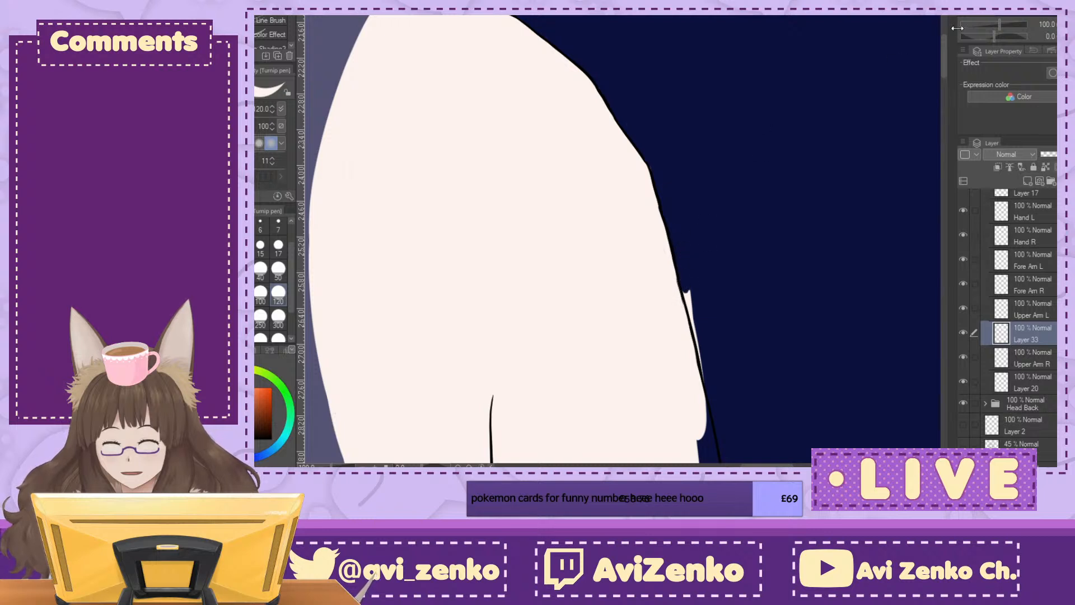
Step: Extend the fill downward from its jagged lower edge along the inner side of the left arm
key("ctrl+minus")
left_click_drag(605, 403, 530, 127)
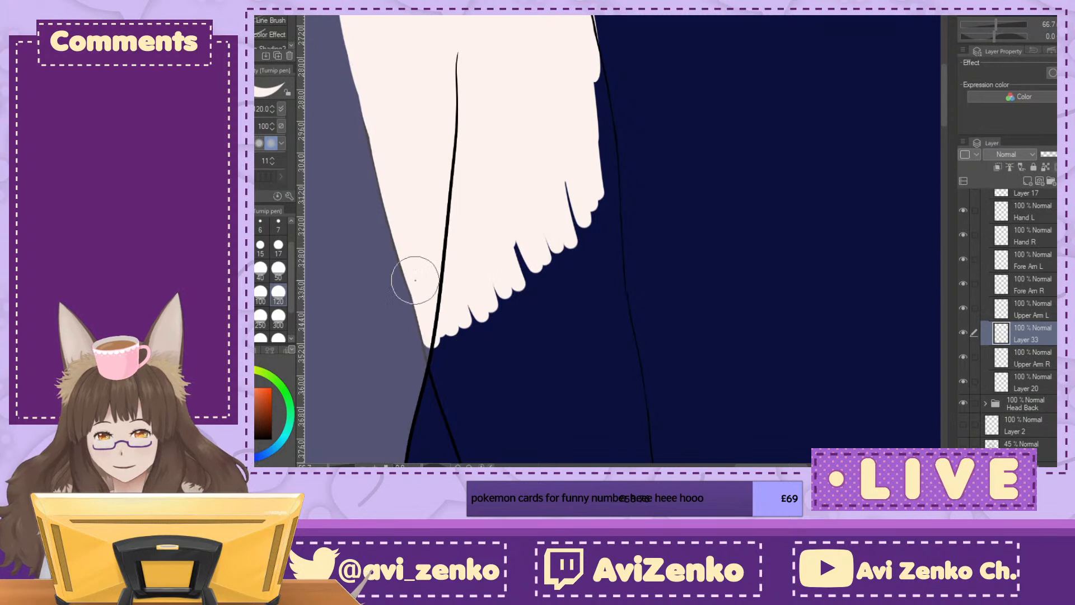
mouse_move(440, 354)
left_mouse_down()
mouse_move(455, 421)
mouse_move(502, 412)
left_mouse_up()
left_click_drag(483, 330, 512, 402)
left_click_drag(497, 313, 538, 382)
left_click_drag(527, 263, 531, 319)
Step: Paint down the arm's outer edge and fill the gaps between it and the inner side
left_click_drag(593, 61, 599, 101)
left_click_drag(587, 29, 609, 168)
left_click_drag(588, 60, 607, 251)
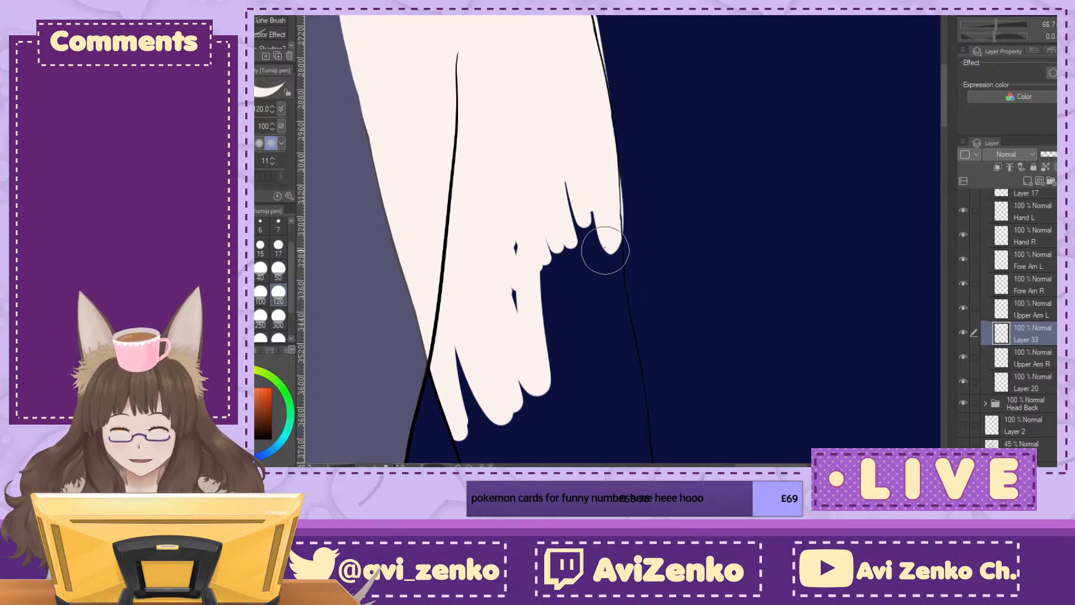
left_click_drag(595, 60, 616, 222)
mouse_move(624, 319)
left_mouse_down()
mouse_move(584, 171)
mouse_move(583, 265)
mouse_move(561, 280)
mouse_move(532, 335)
mouse_move(515, 276)
left_mouse_up()
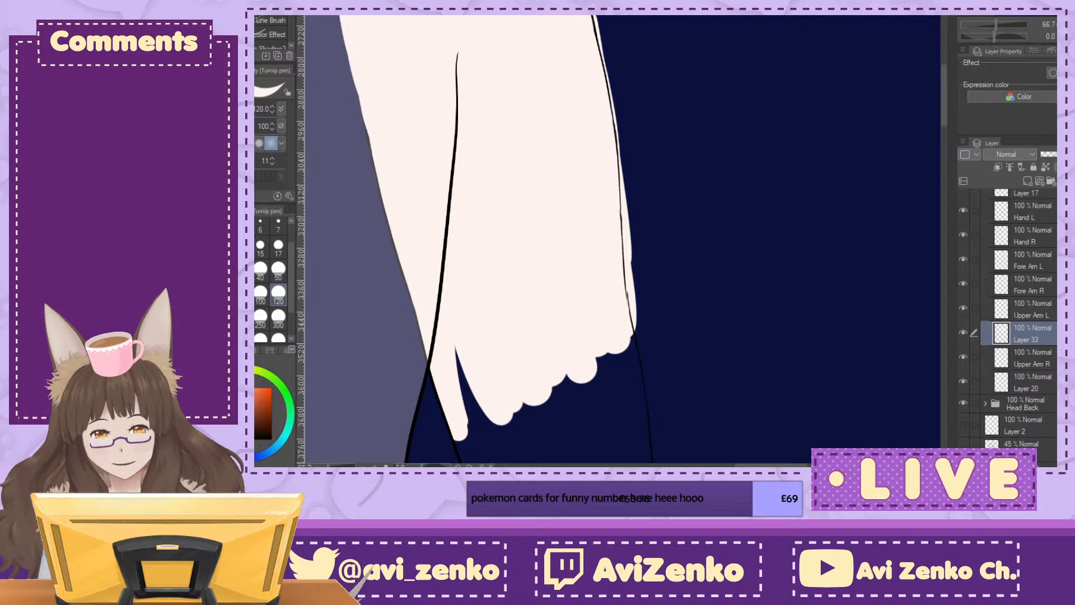
Step: Fill the arm further down towards the elbow and extend its outer edge to the elbow bend
left_click_drag(599, 301, 560, 164)
mouse_move(424, 211)
left_mouse_down()
mouse_move(452, 343)
mouse_move(485, 303)
mouse_move(557, 278)
mouse_move(574, 176)
mouse_move(599, 284)
mouse_move(607, 448)
left_mouse_up()
mouse_move(636, 389)
left_mouse_down()
mouse_move(636, 257)
mouse_move(656, 179)
left_mouse_up()
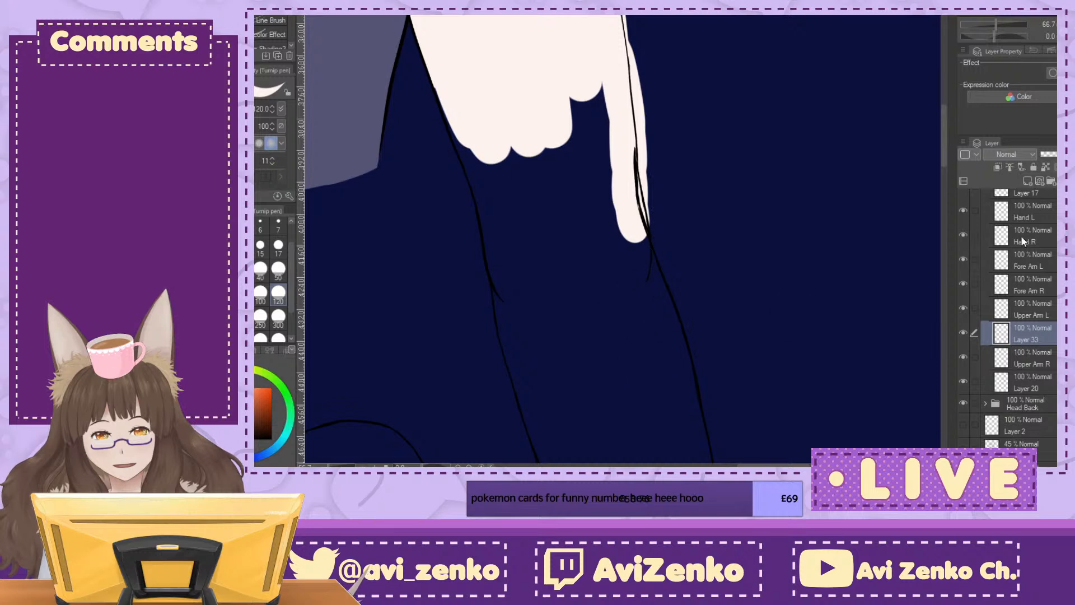
Step: Toggle Upper Arm L's visibility to check the elbow lines, and fill the arm down to a rounded end
left_click(963, 308)
left_click(964, 306)
left_click(964, 306)
left_click(964, 306)
mouse_move(608, 91)
left_mouse_down()
mouse_move(615, 190)
mouse_move(633, 263)
left_mouse_up()
mouse_move(435, 80)
left_mouse_down()
mouse_move(486, 196)
mouse_move(505, 277)
mouse_move(571, 287)
mouse_move(521, 284)
mouse_move(559, 291)
mouse_move(544, 294)
mouse_move(623, 270)
mouse_move(598, 244)
mouse_move(586, 101)
mouse_move(597, 229)
mouse_move(627, 244)
mouse_move(628, 280)
mouse_move(572, 276)
mouse_move(520, 214)
mouse_move(493, 147)
mouse_move(550, 201)
mouse_move(563, 168)
left_mouse_up()
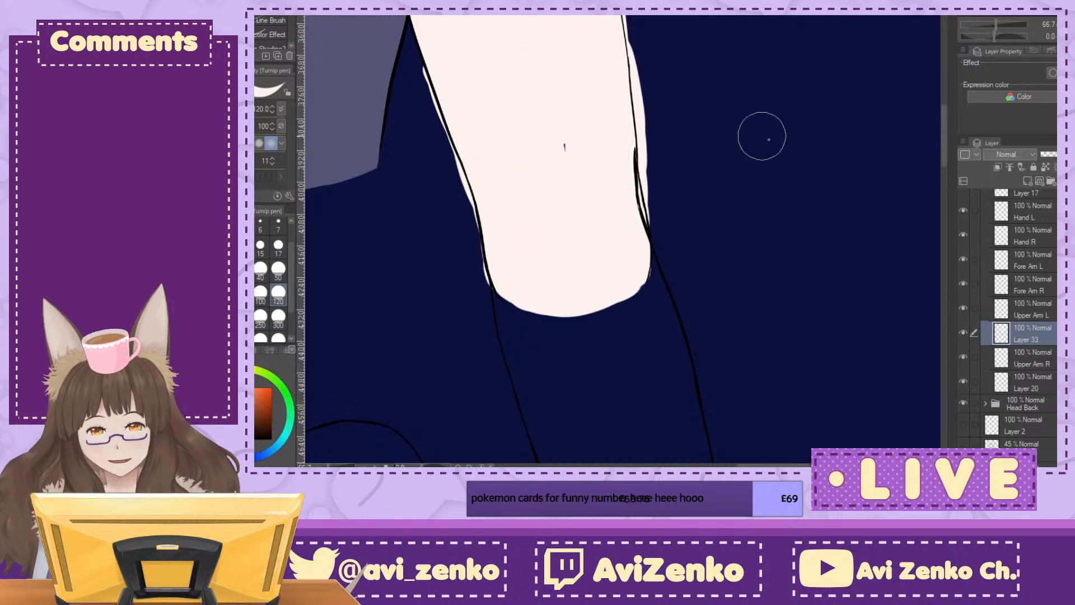
left_click(564, 147)
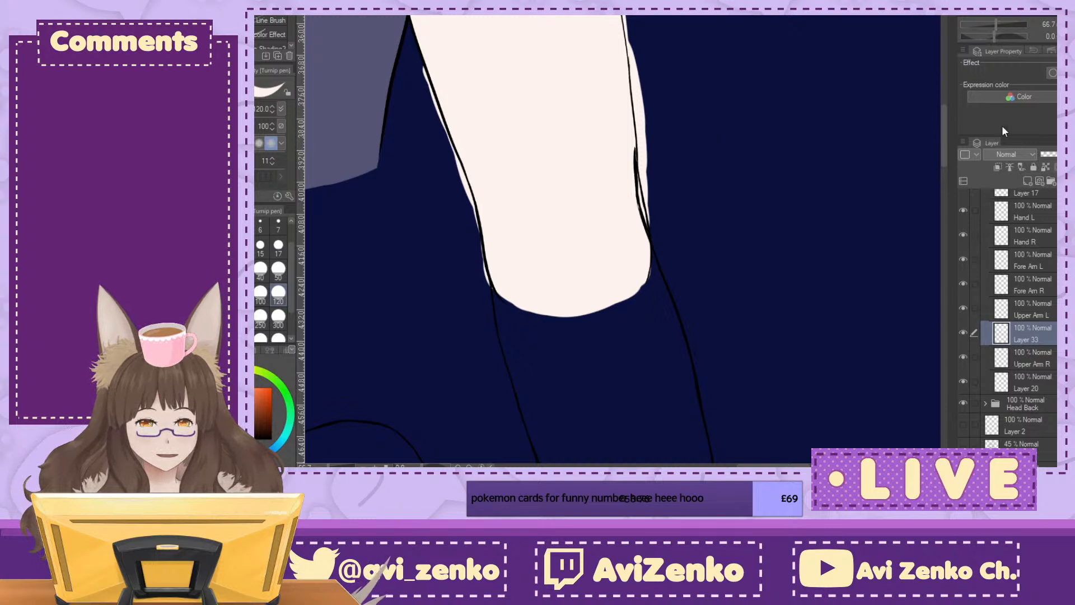
Step: Check the forearm layers' visibility and erase the stray line end at the left outer elbow on Fore Arm L
left_click(1041, 283)
left_click(962, 282)
left_click(962, 259)
left_click(961, 258)
left_click(964, 283)
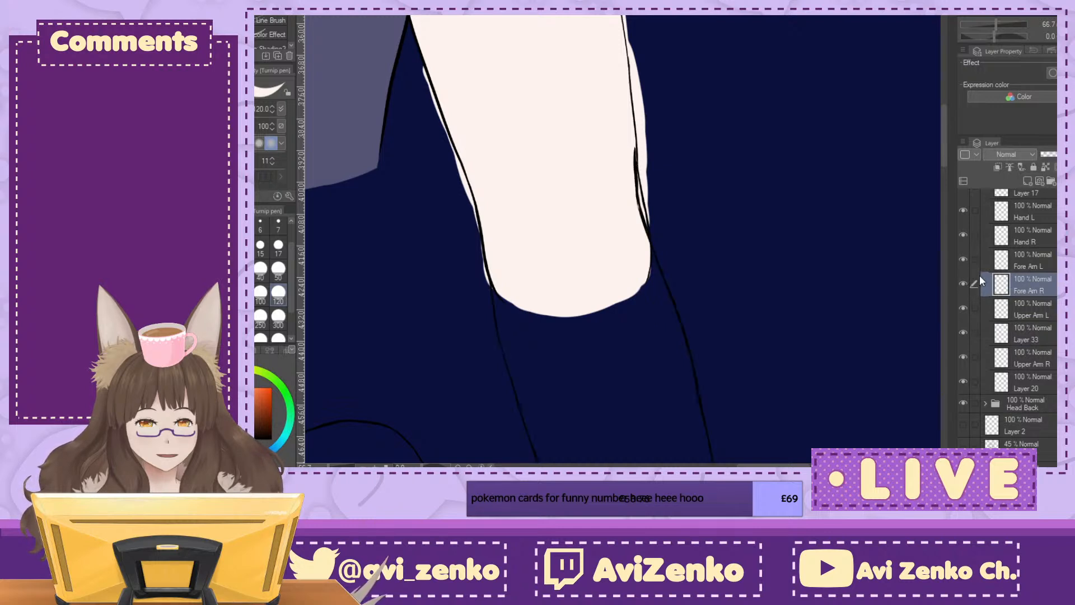
left_click(977, 260)
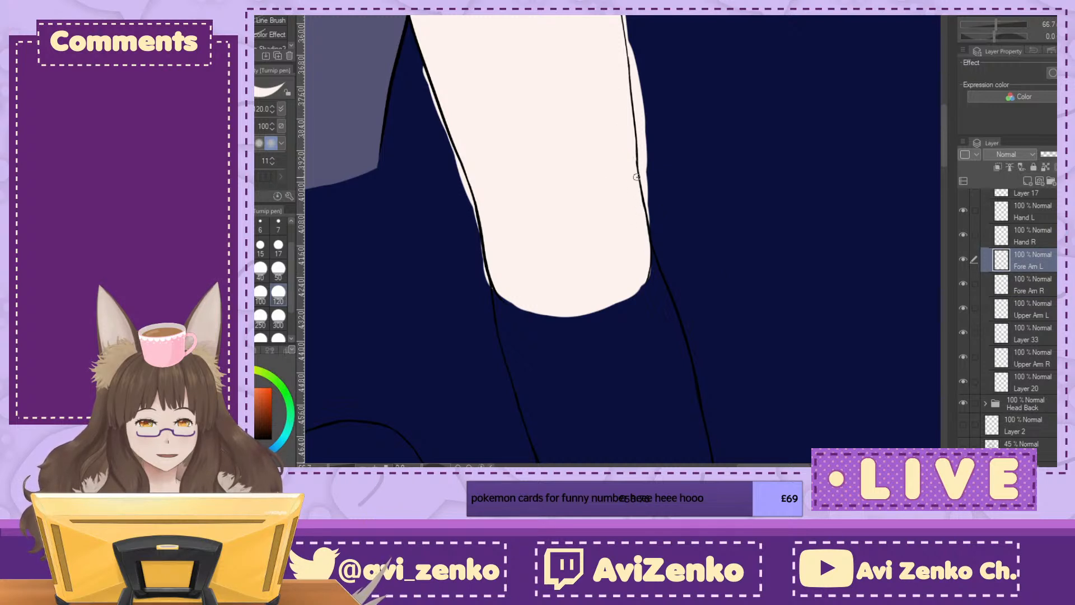
Step: Reselect the left upper arm's fill layer, check it against Upper Arm L, and trim the overspill along the lower inner edge
left_click(1055, 335)
left_click(963, 306)
left_click(962, 307)
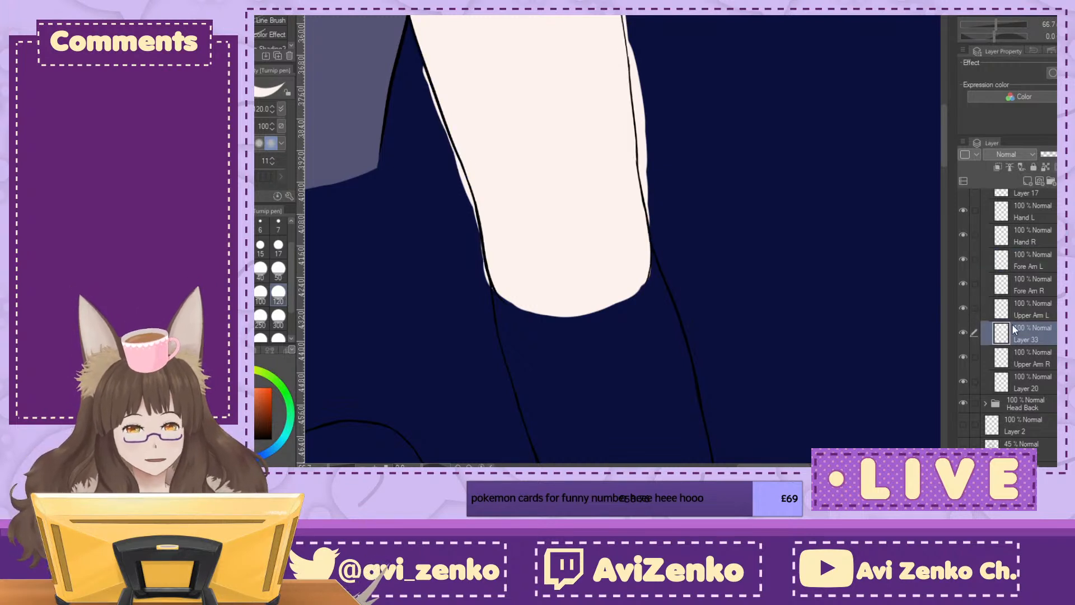
left_click(962, 308)
left_click(961, 307)
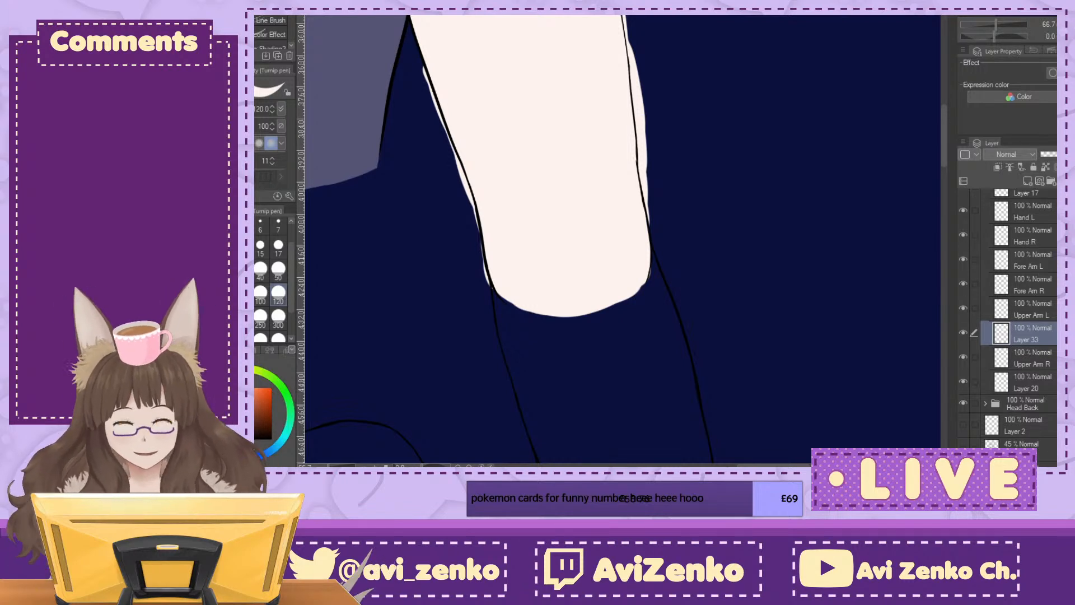
left_click_drag(428, 84, 487, 220)
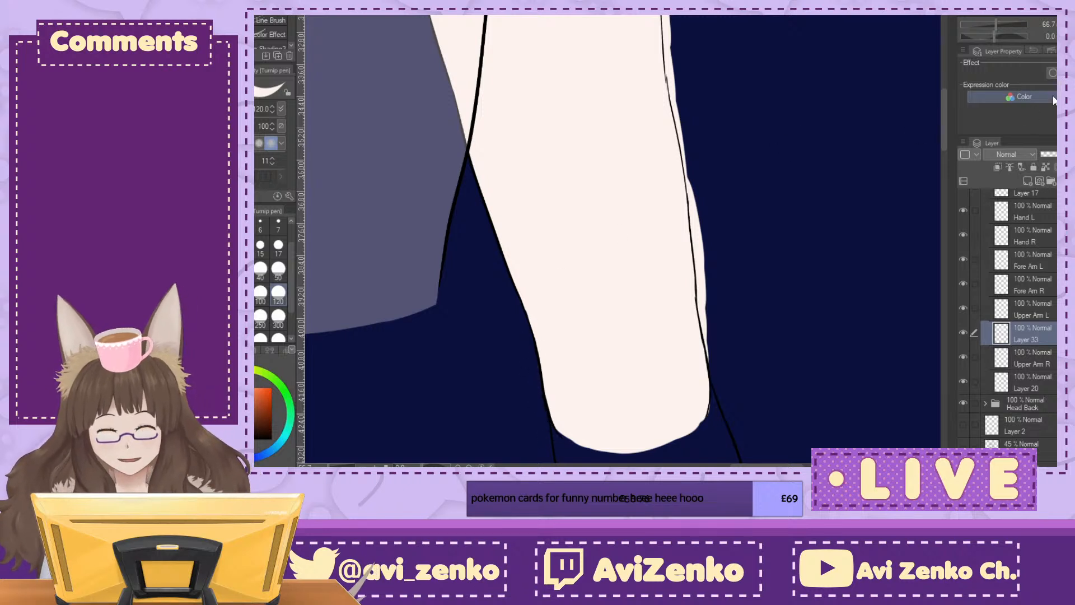
Step: Trim the fill's overspill along the outer edge just above the left elbow
left_click(1056, 36)
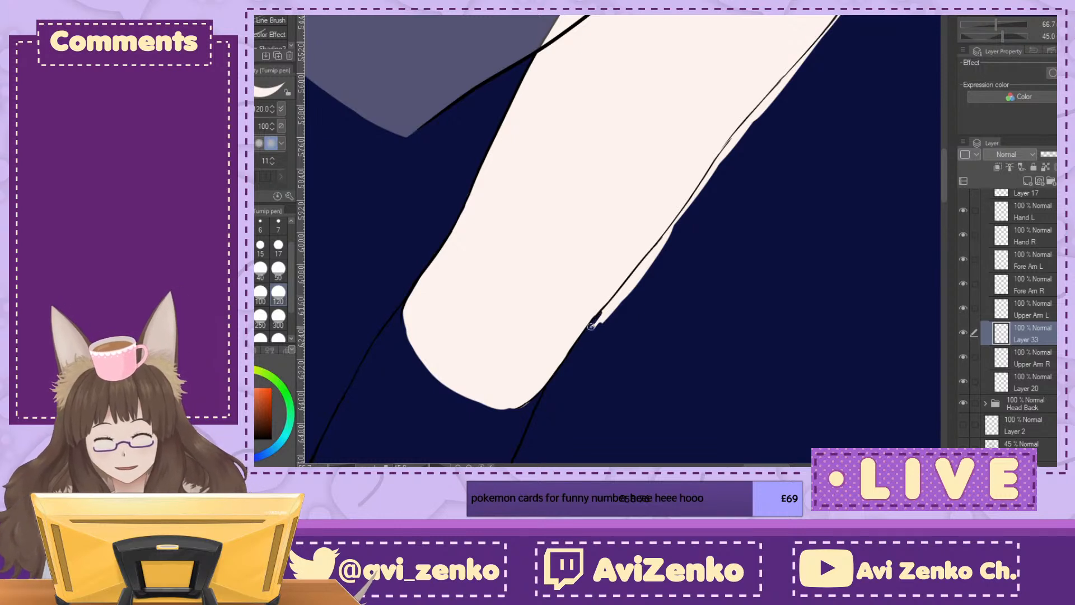
left_click_drag(528, 305, 626, 180)
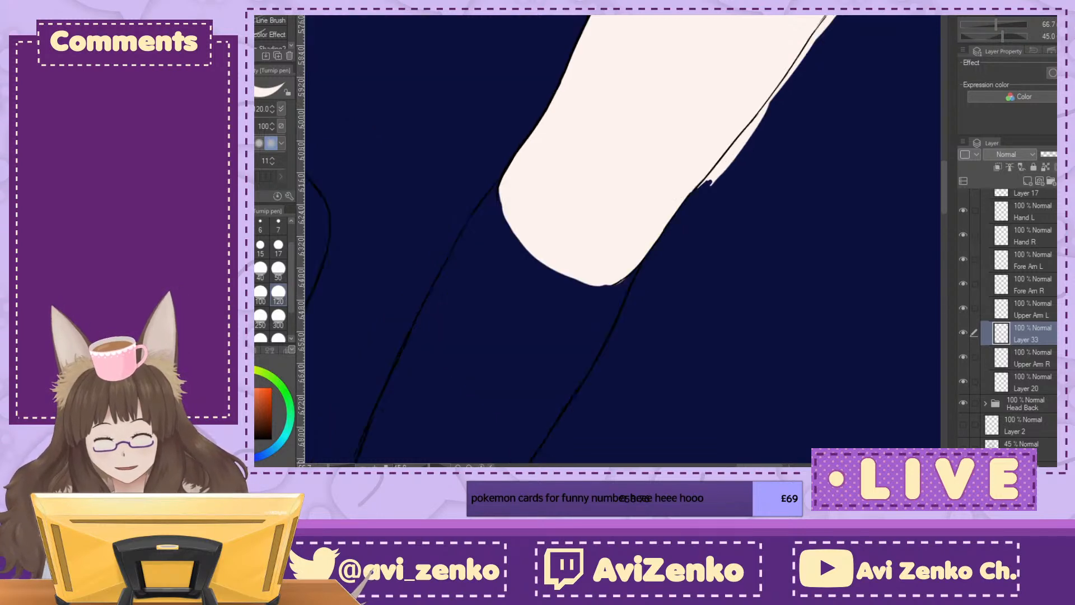
scroll(625, 179, "up", 2)
left_click_drag(765, 183, 695, 274)
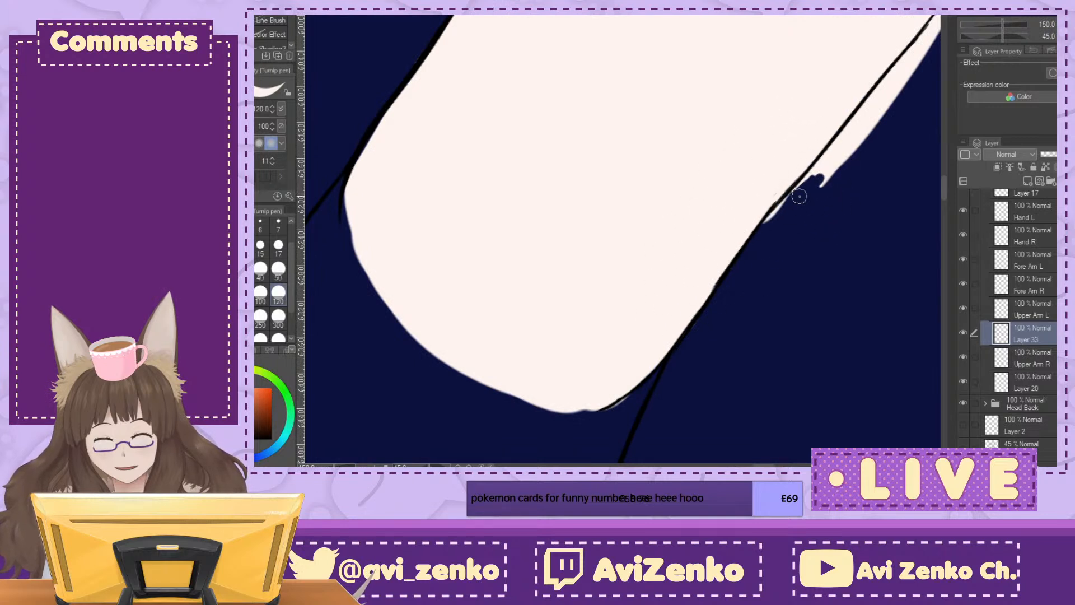
mouse_move(774, 215)
left_mouse_down()
mouse_move(793, 191)
mouse_move(767, 221)
mouse_move(834, 160)
left_mouse_up()
Step: Trim the left upper arm fill's overspill along the lower half of the arm's outer edge, up from the elbow
left_click(1055, 36)
left_click_drag(1035, 16, 1037, 8)
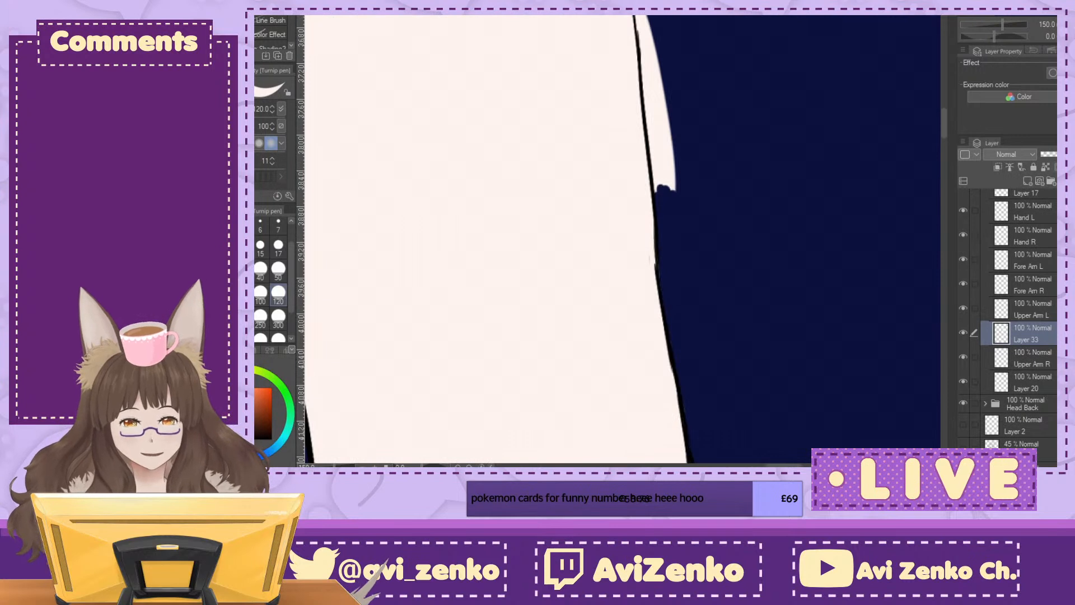
left_click_drag(641, 20, 664, 190)
mouse_move(648, 17)
left_mouse_down()
mouse_move(666, 168)
mouse_move(667, 71)
left_mouse_up()
left_click(1065, 25)
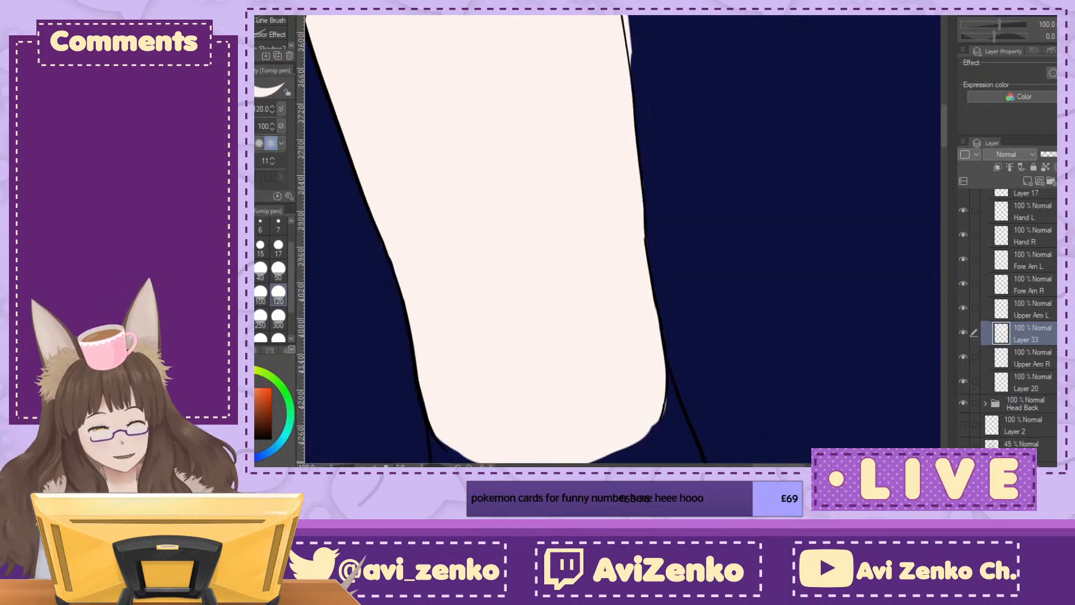
Step: Erase the arm fill's overspill along the middle of the left upper arm's outer line
scroll(623, 239, "up", 10)
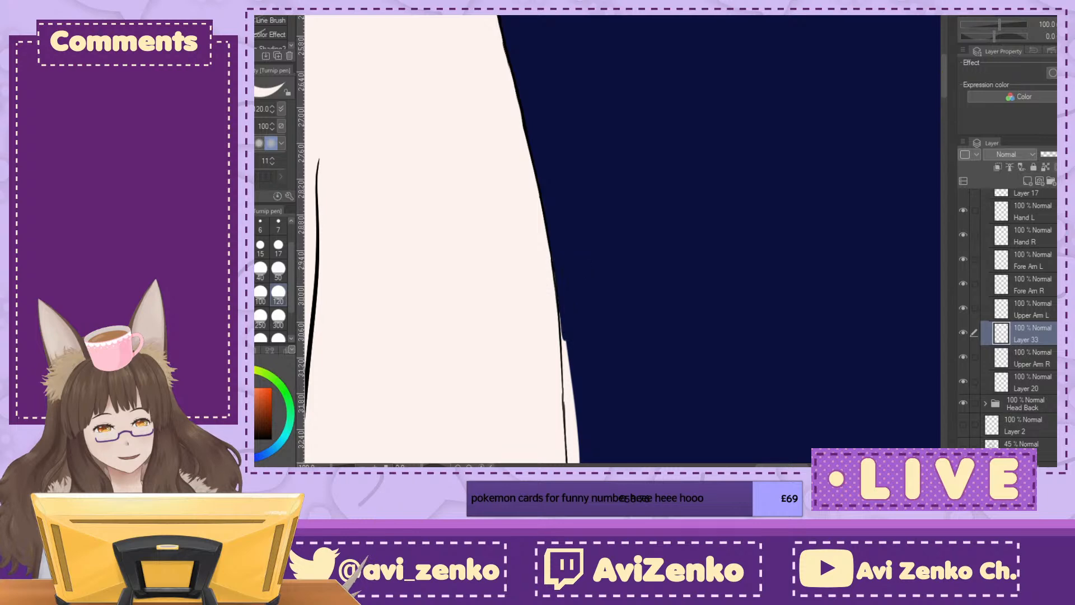
left_click_drag(431, 314, 836, 149)
left_click_drag(783, 252, 756, 359)
mouse_move(873, 280)
left_mouse_down()
mouse_move(550, 222)
mouse_move(523, 162)
left_mouse_up()
mouse_move(593, 181)
left_mouse_down()
mouse_move(598, 279)
mouse_move(605, 240)
mouse_move(596, 291)
mouse_move(616, 356)
left_mouse_up()
left_click_drag(593, 448, 622, 218)
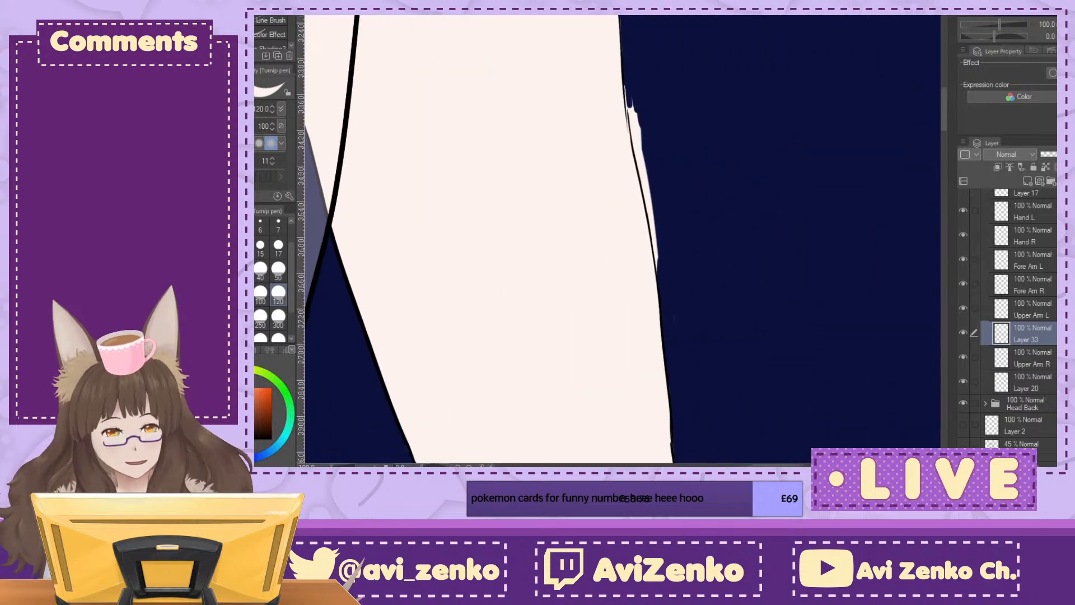
Step: Remove the remaining thin strip of fill outside the left upper arm's outer line, nearer the shoulder
key("asciicircum")
key("asciicircum")
key("ctrl+plus")
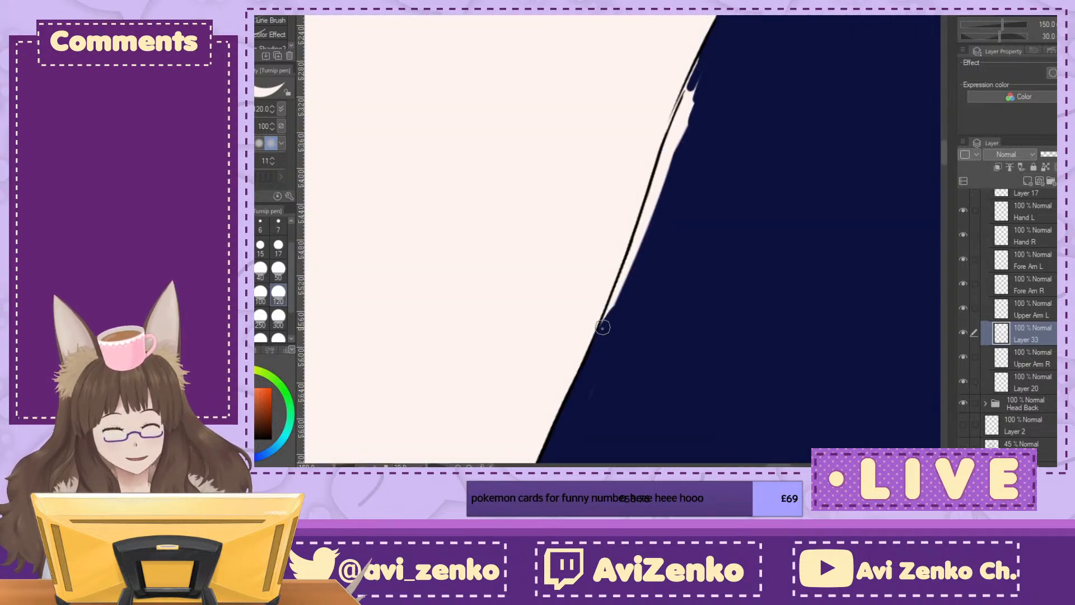
mouse_move(604, 329)
left_mouse_down()
mouse_move(687, 83)
mouse_move(663, 185)
mouse_move(622, 273)
left_mouse_up()
left_click_drag(643, 222, 650, 216)
left_click(1055, 37)
key("ctrl+minus")
key("ctrl+minus")
key("ctrl+minus")
key("ctrl+minus")
key("ctrl+minus")
key("ctrl+minus")
key("ctrl+minus")
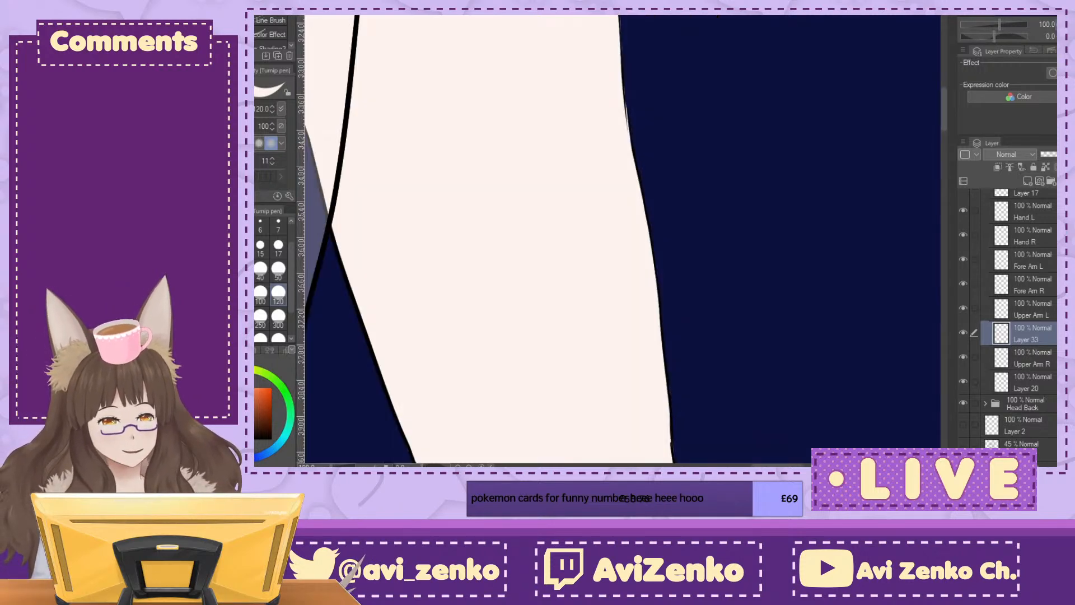
Step: Select the torso fill on Layer 17 and raise its opacity to 100%
left_click_drag(600, 231, 661, 226)
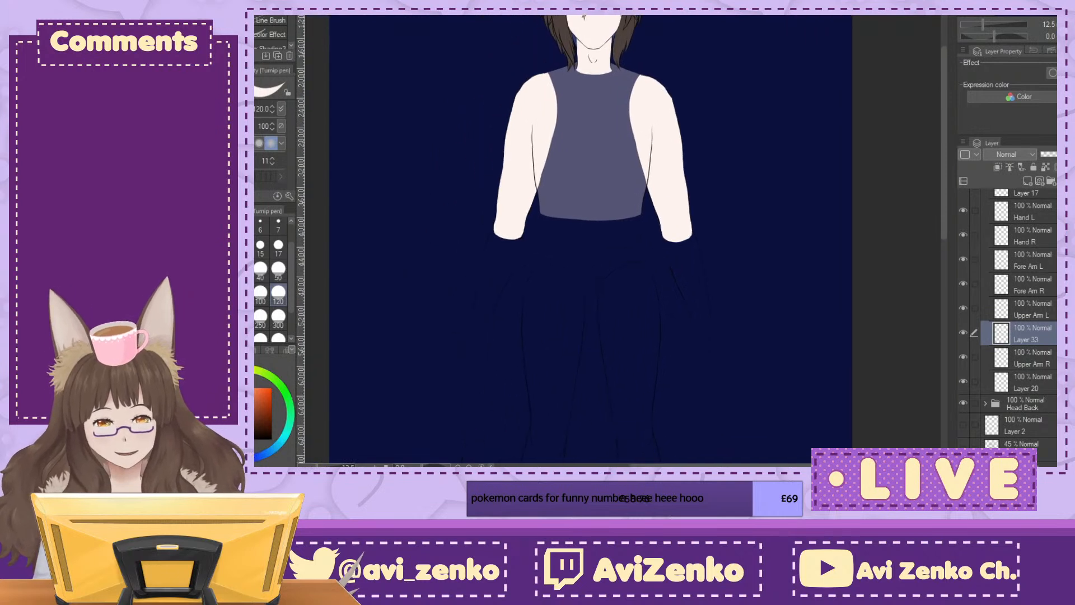
left_click(1036, 193)
left_click_drag(1053, 154, 1072, 154)
key("ctrl+plus")
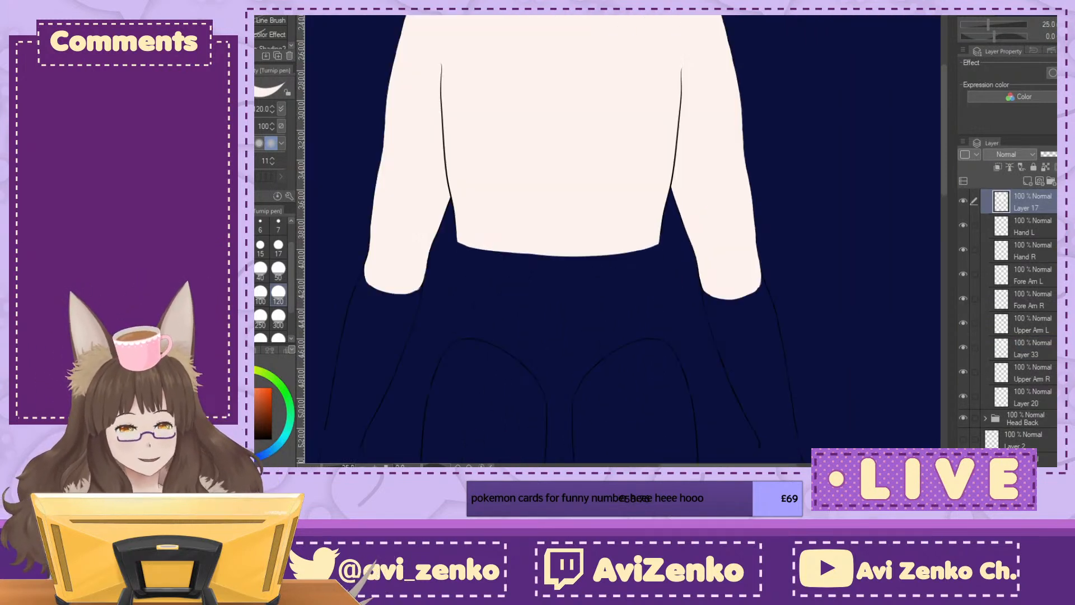
left_click_drag(587, 196, 632, 318)
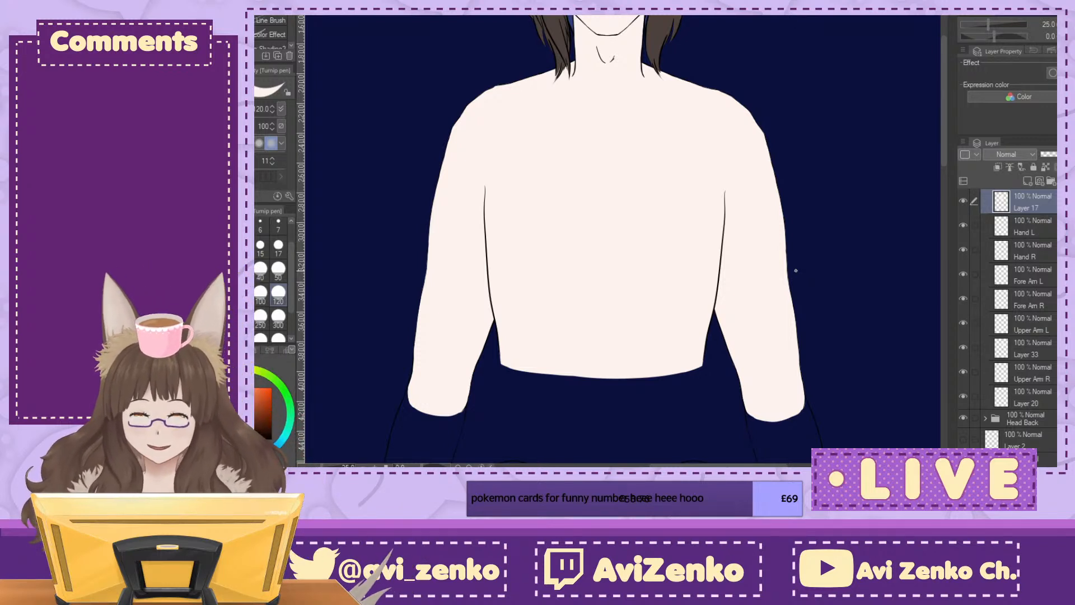
left_click_drag(796, 270, 817, 254)
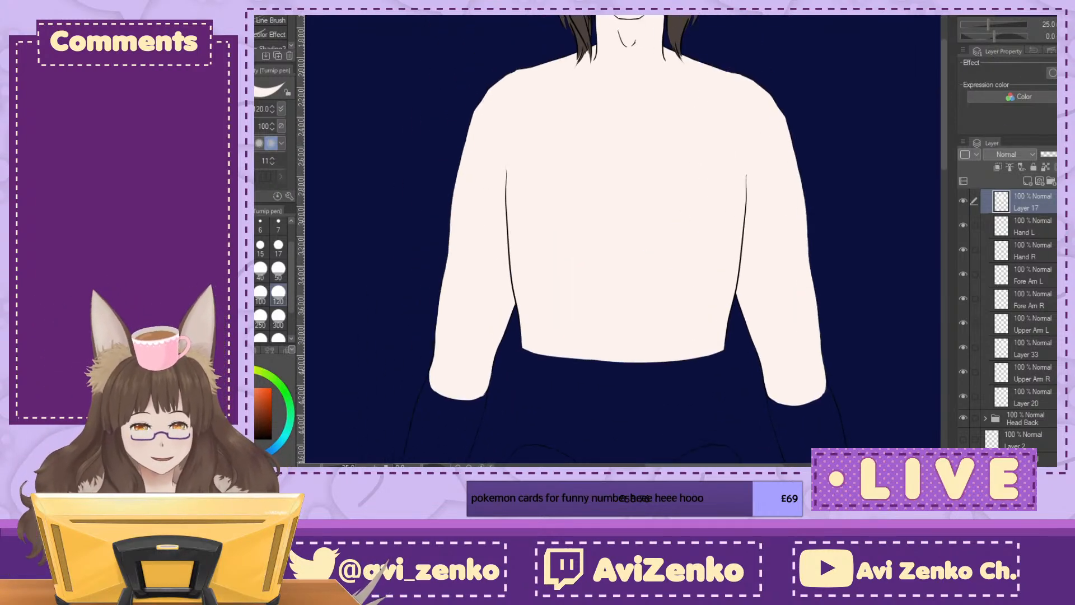
Step: Show the clothes folder and check the collar and zipper lines against the neck and shoulder fills
scroll(1008, 325, "up", 5)
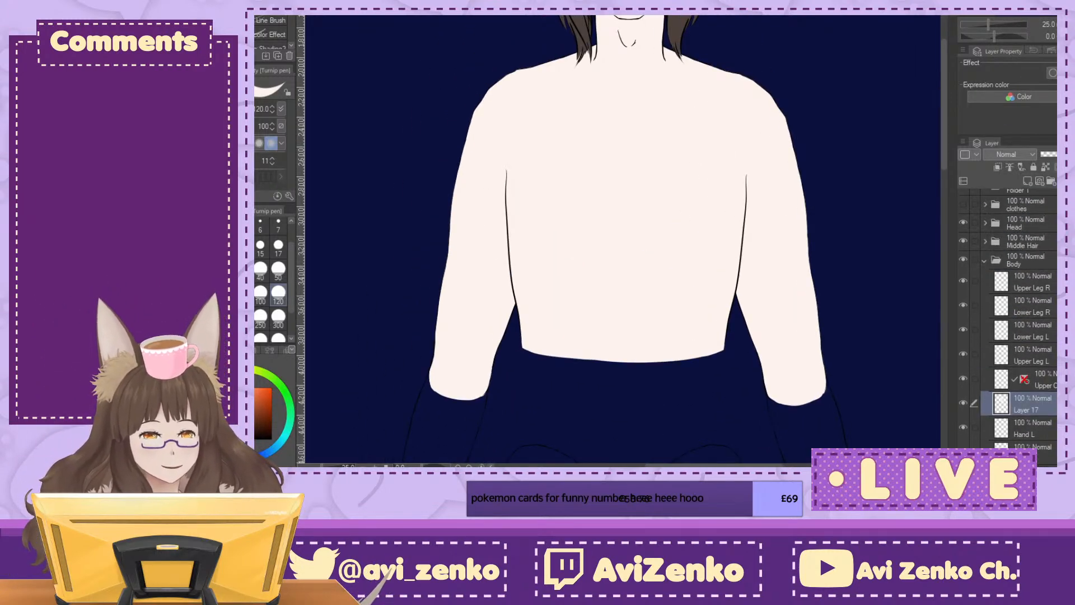
left_click(962, 205)
left_click_drag(622, 213, 642, 400)
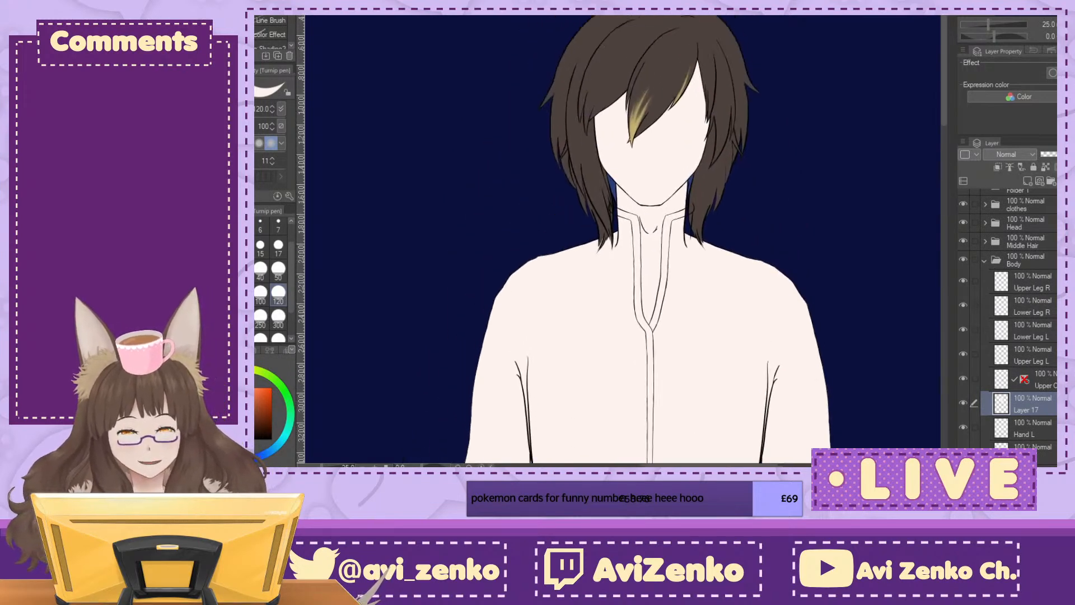
key("ctrl+plus")
key("ctrl+plus")
key("ctrl+plus")
key("ctrl+plus")
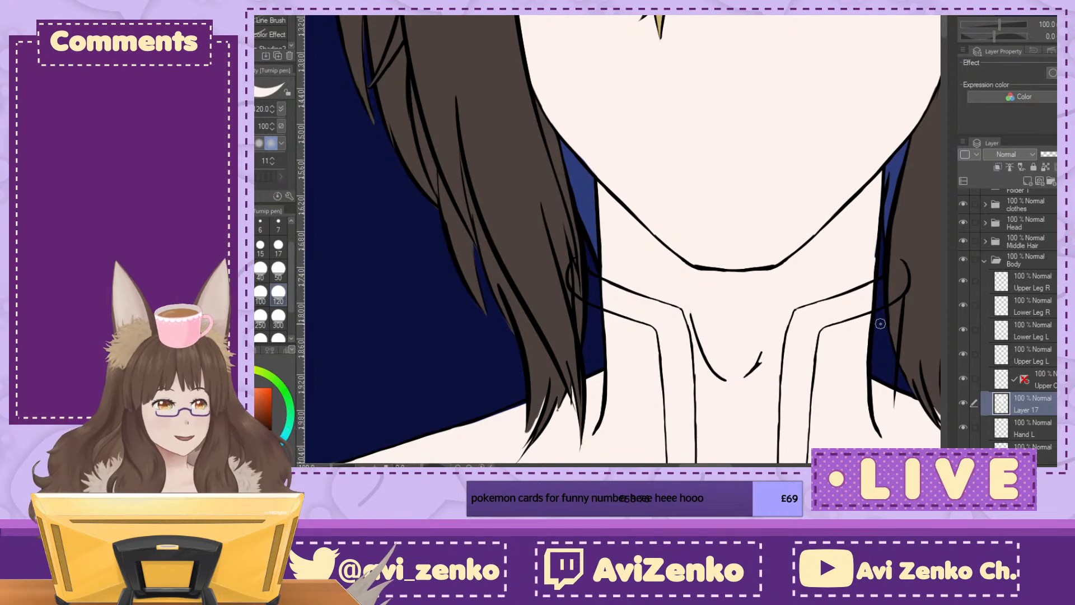
key("ctrl+minus")
key("ctrl+minus")
scroll(623, 241, "down", 1)
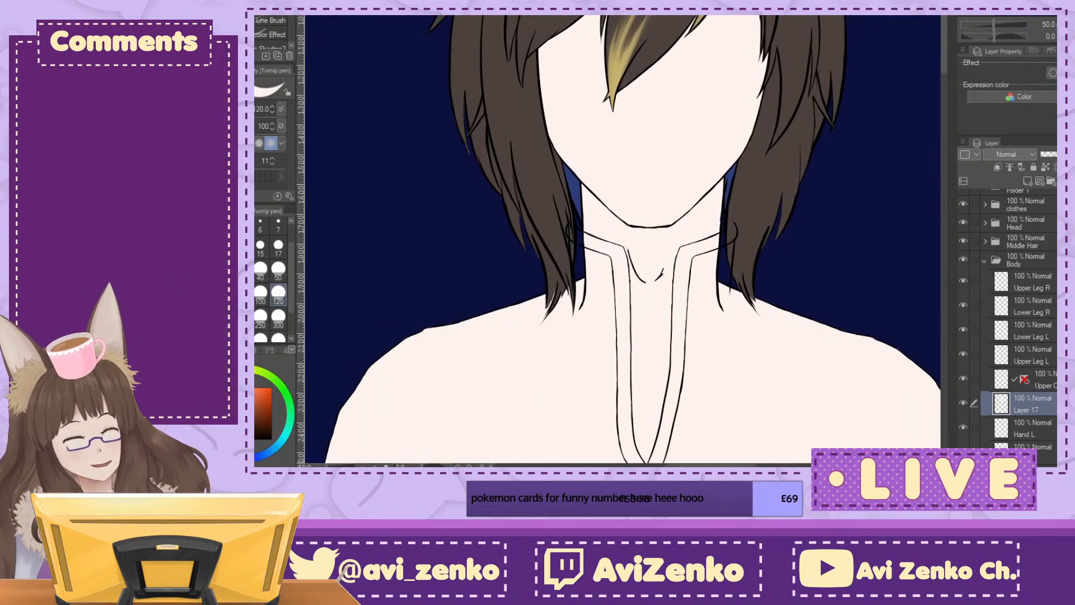
scroll(623, 240, "up", 6)
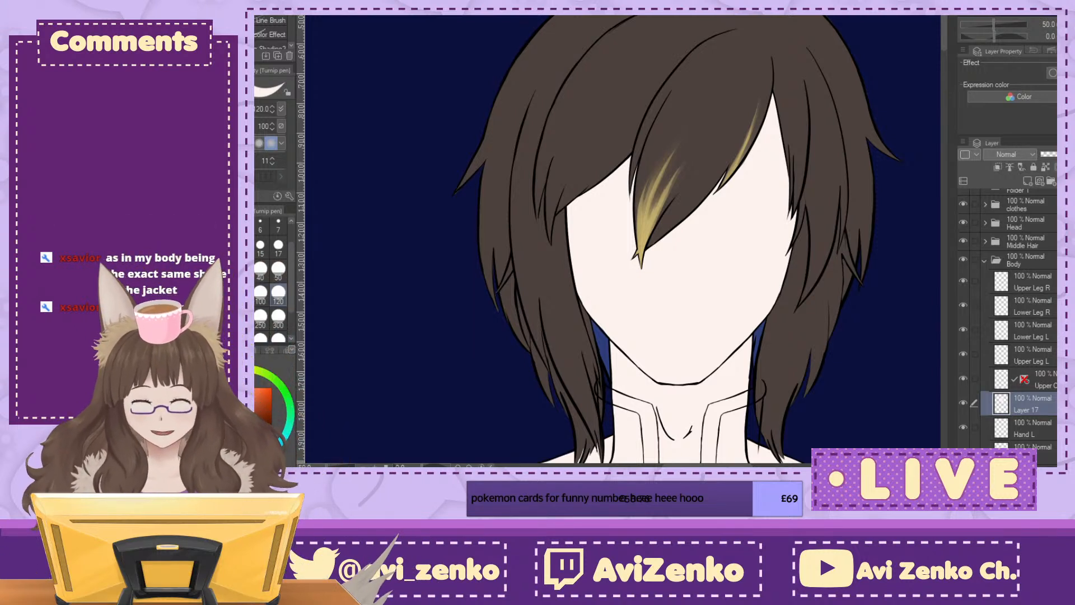
Step: Examine the jacket, belt and lower hem lines against the body's torso, arms and upper legs
left_click_drag(999, 2, 999, 10)
key("ctrl+minus")
key("ctrl+minus")
key("ctrl+minus")
key("ctrl+minus")
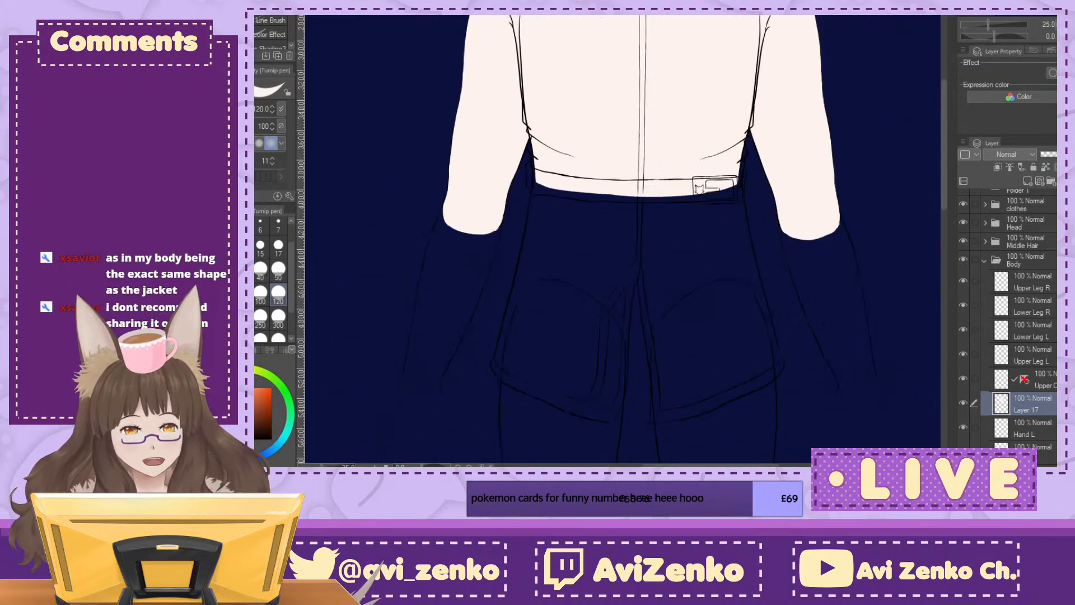
left_click_drag(630, 241, 648, 320)
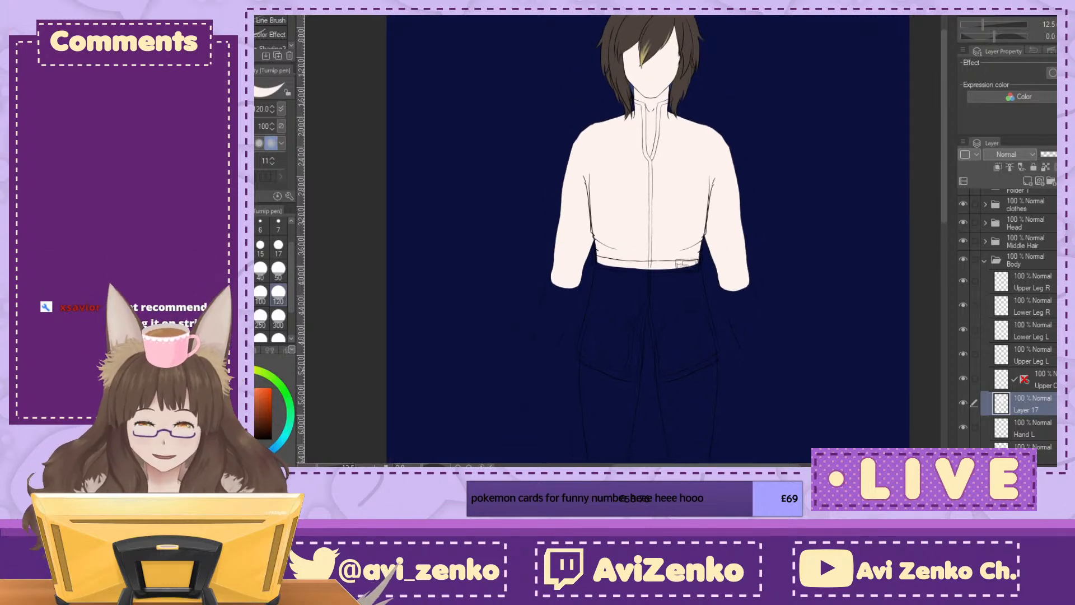
key("ctrl+plus")
key("ctrl+plus")
key("ctrl+plus")
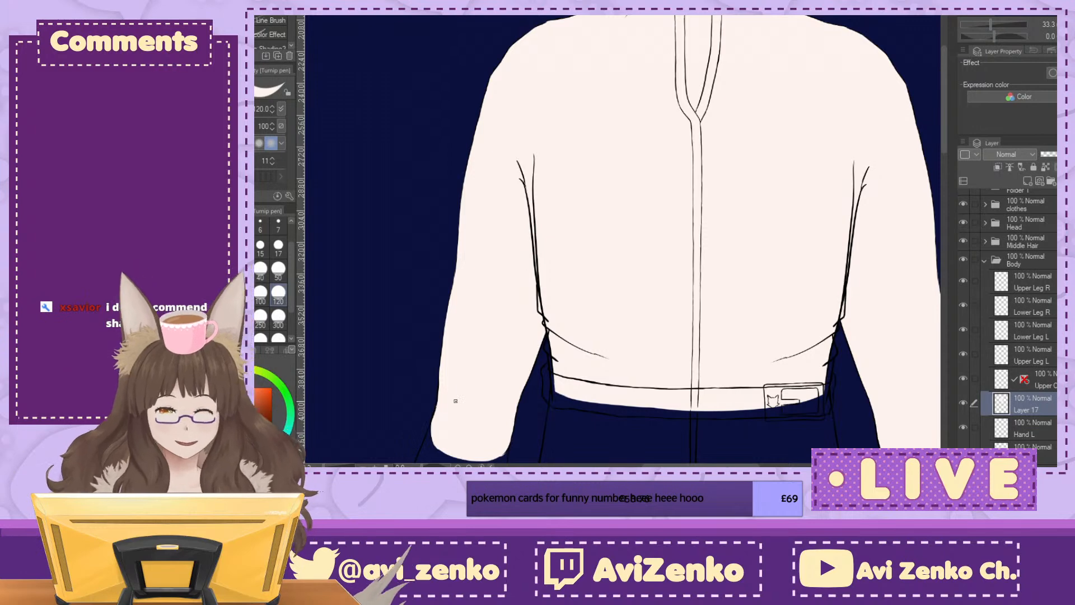
scroll(455, 401, "down", 5)
scroll(1008, 347, "down", 5)
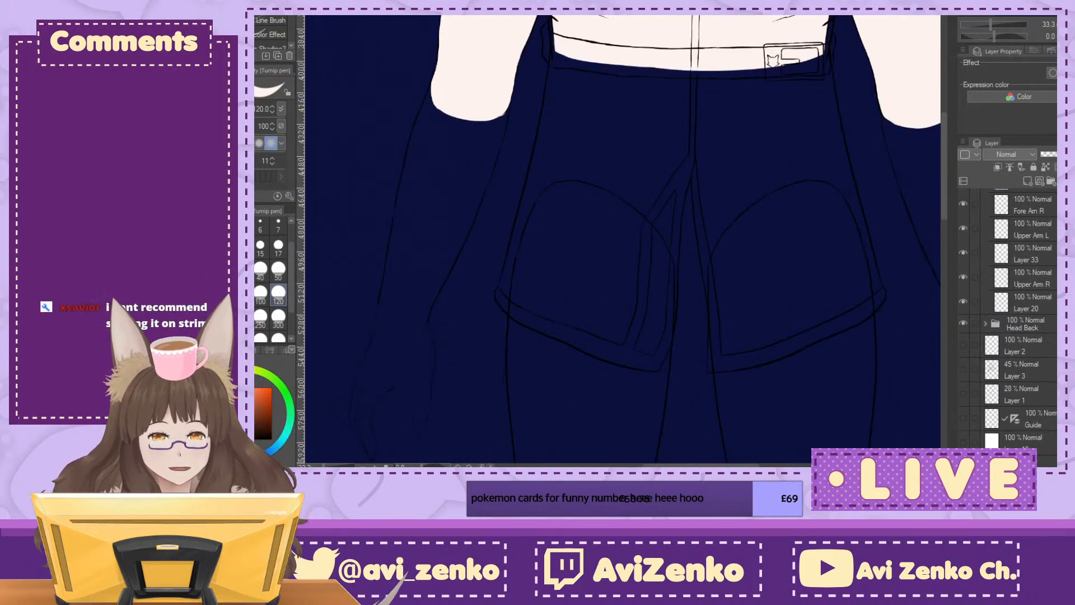
Step: Hide the navy background and check the leg, hand and jacket line art against transparency
left_click(963, 465)
left_click_drag(672, 313, 576, 198)
scroll(622, 241, "down", 4)
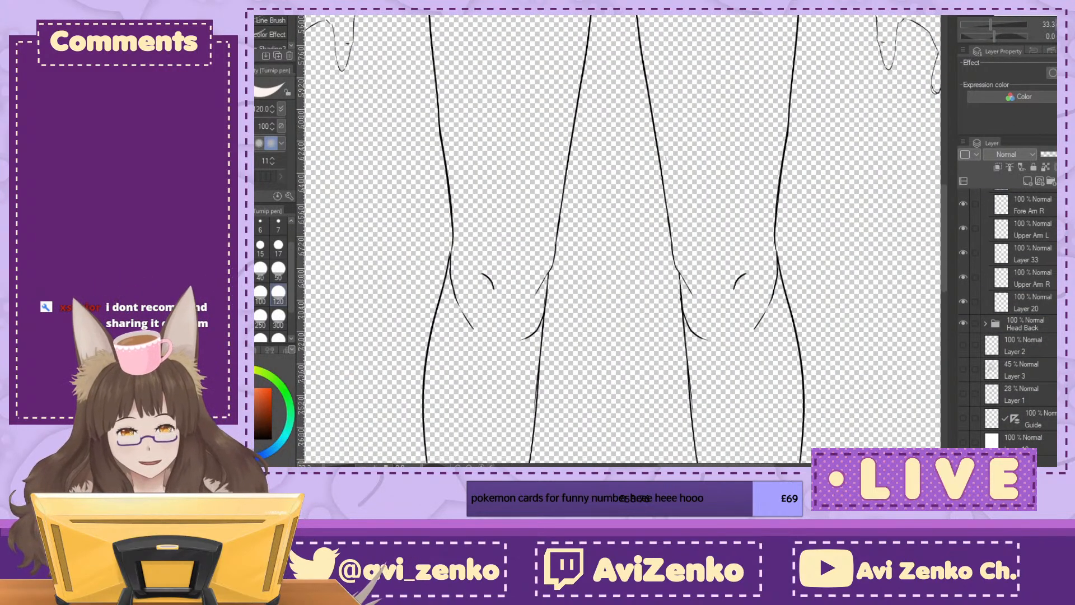
key("ctrl+minus")
key("ctrl+minus")
key("ctrl+minus")
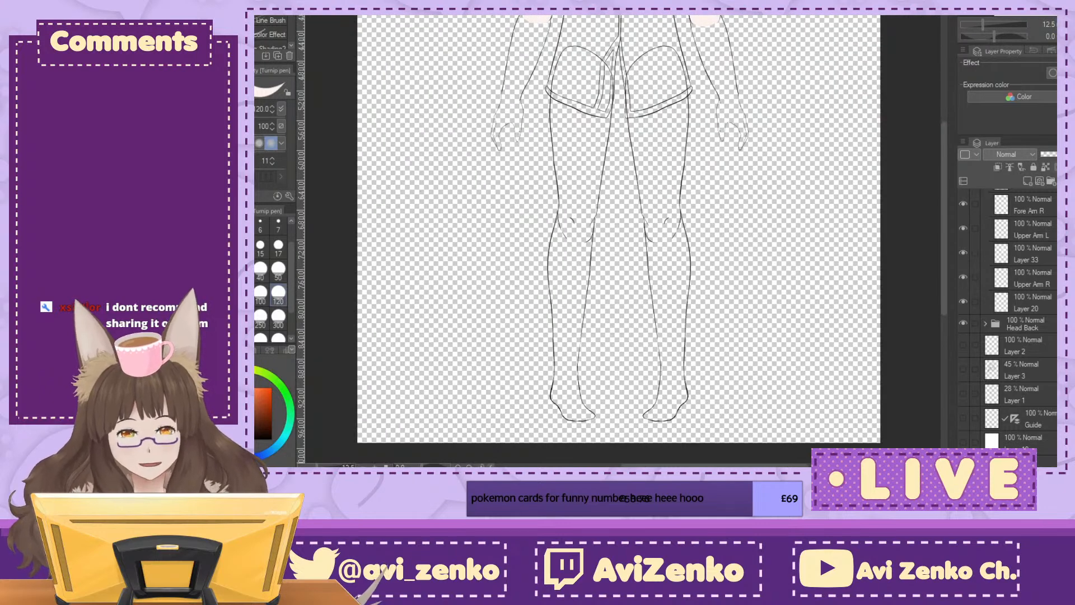
left_click_drag(1011, 24, 985, 25)
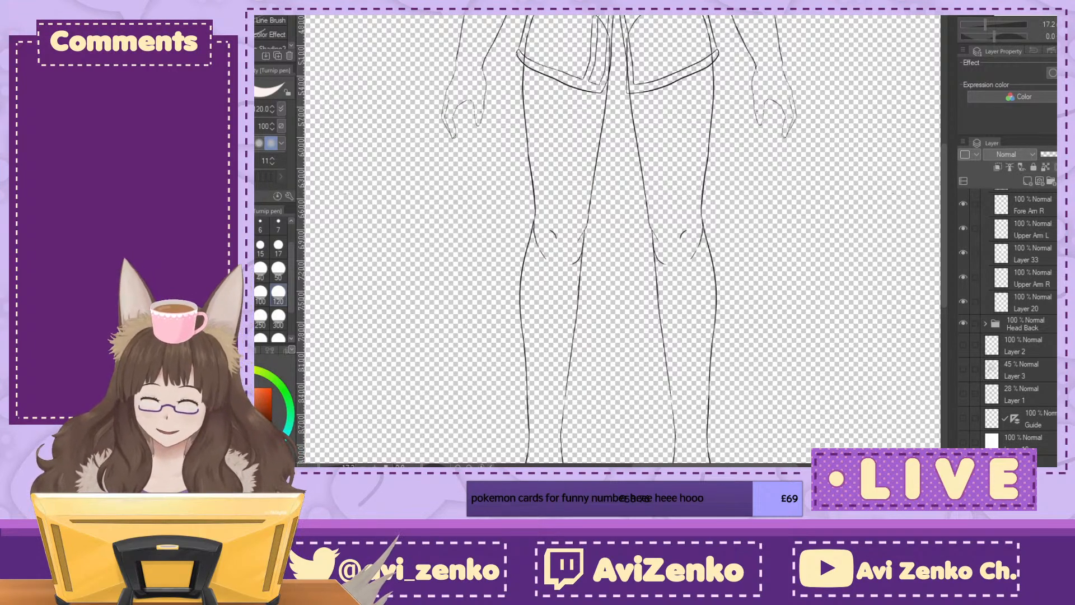
left_click_drag(619, 25, 600, 463)
scroll(623, 196, "up", 2)
left_click_drag(699, 448, 755, 201)
scroll(623, 240, "up", 2)
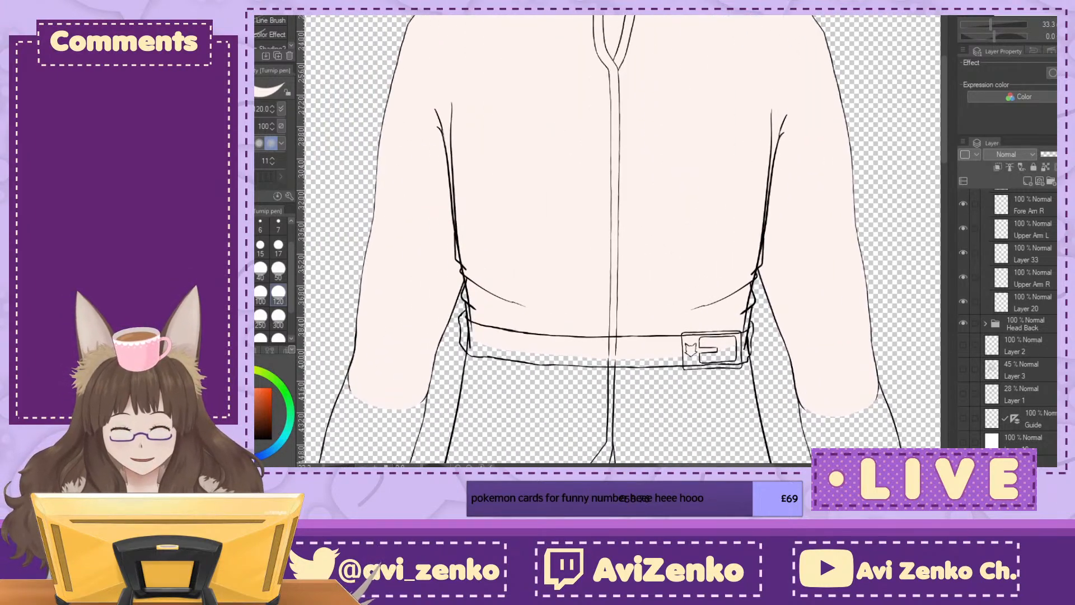
scroll(1014, 316, "up", 5)
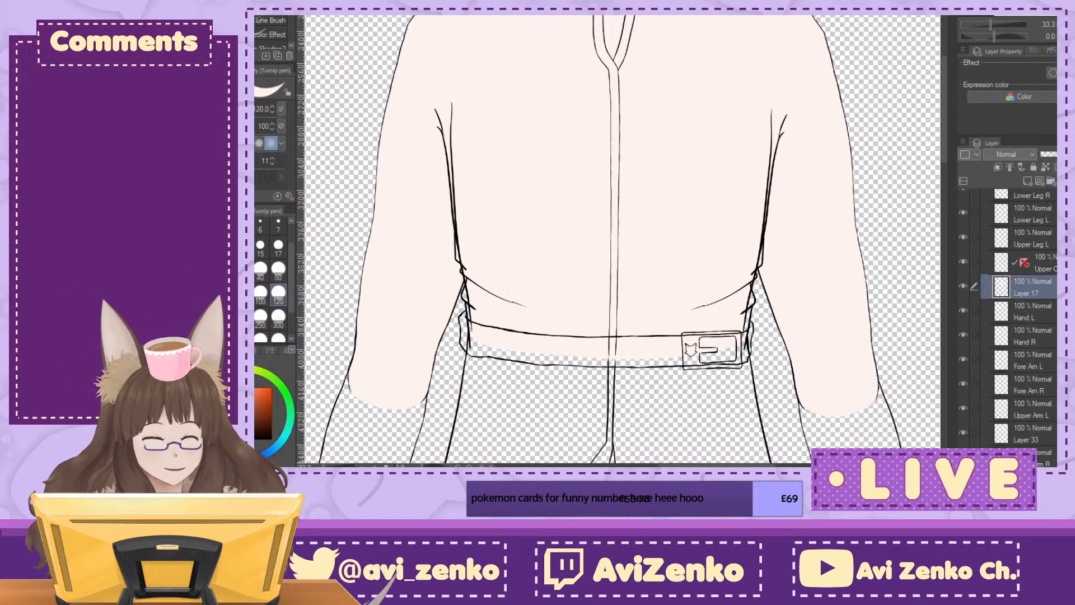
Step: Collapse the Body folder and hide it to check the clothes line art on its own
scroll(1010, 316, "up", 2)
left_click(984, 218)
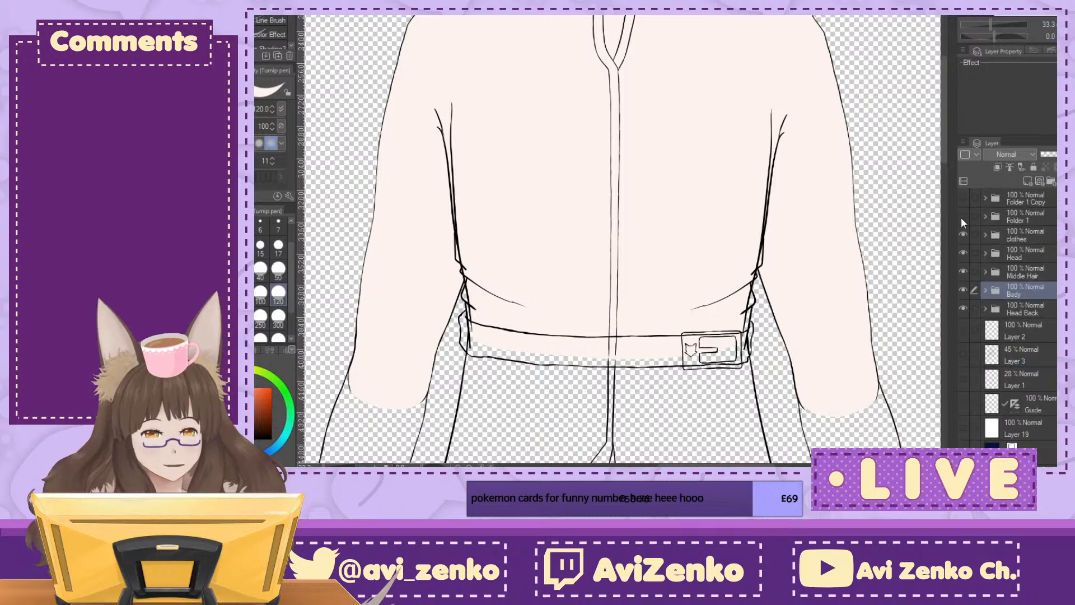
left_click(963, 234)
left_click(966, 236)
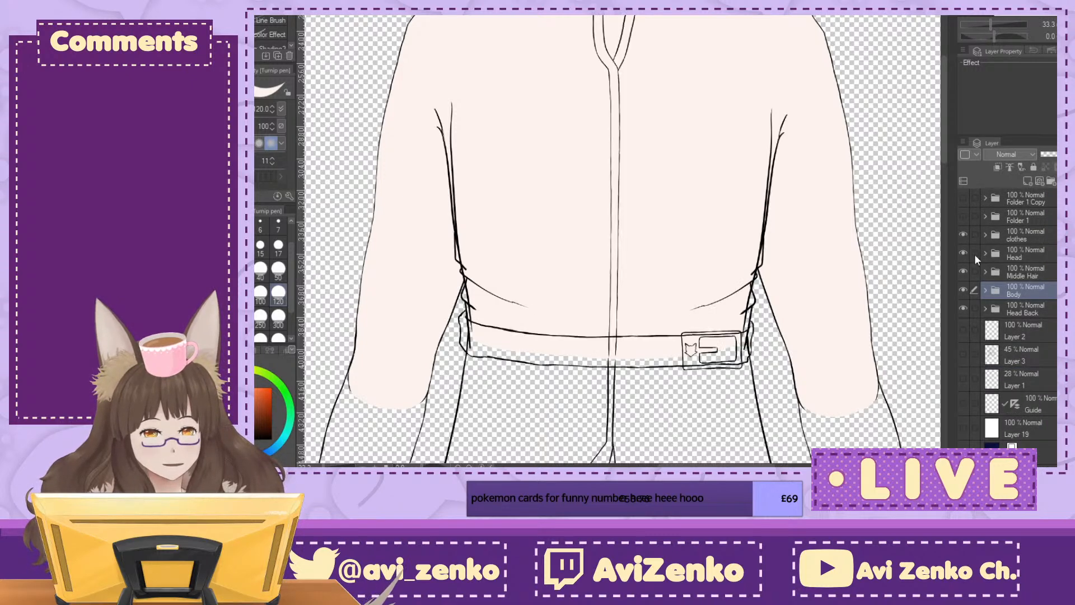
left_click(963, 289)
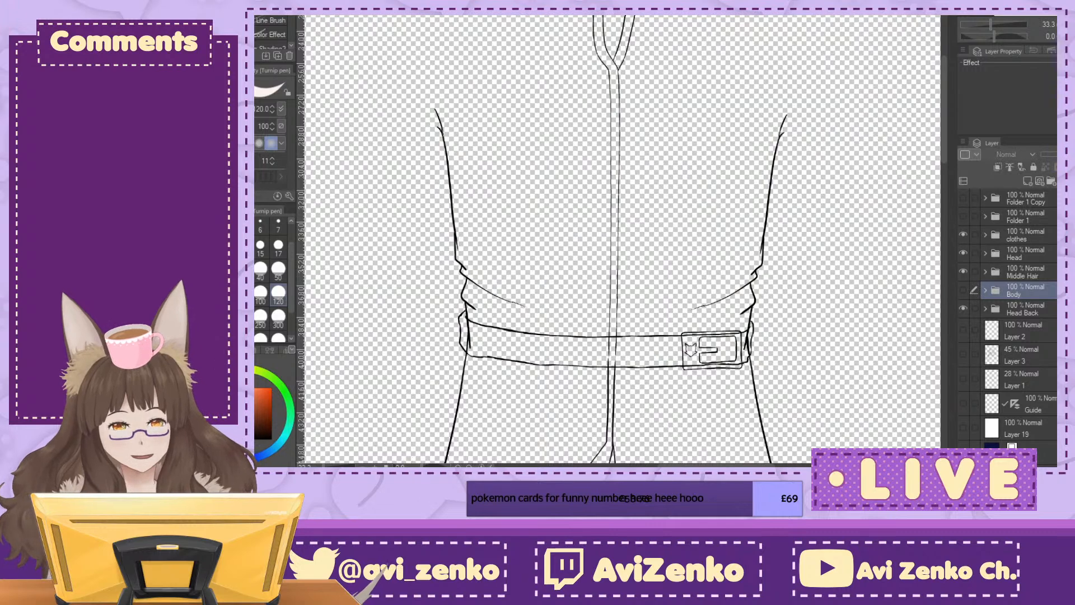
key("ctrl+minus")
key("ctrl+minus")
key("ctrl+minus")
key("ctrl+minus")
key("ctrl+minus")
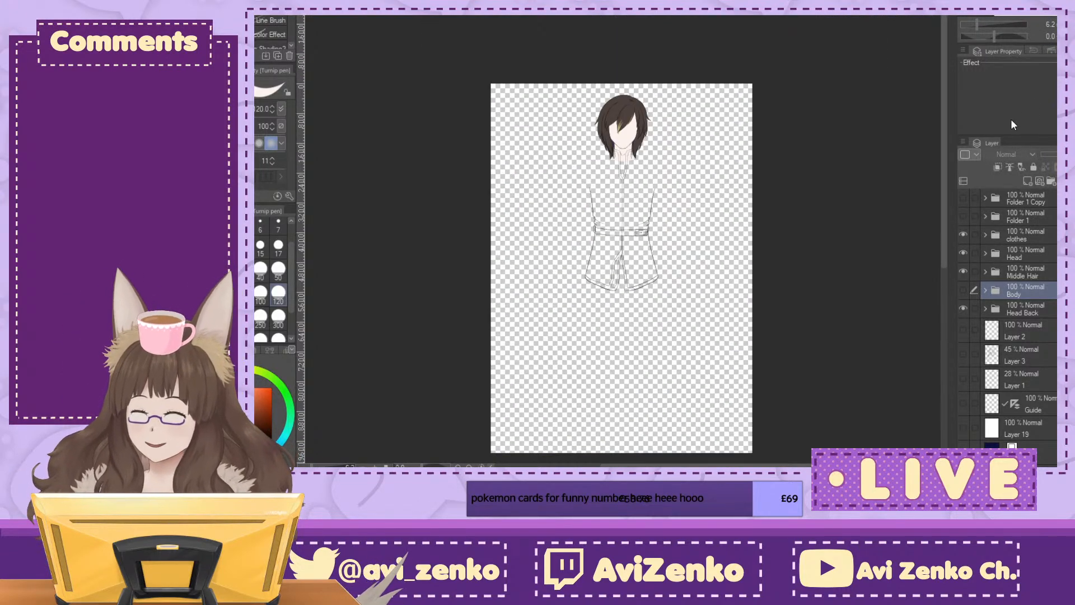
key("ctrl+plus")
key("ctrl+plus")
key("ctrl+plus")
key("ctrl+plus")
key("ctrl+plus")
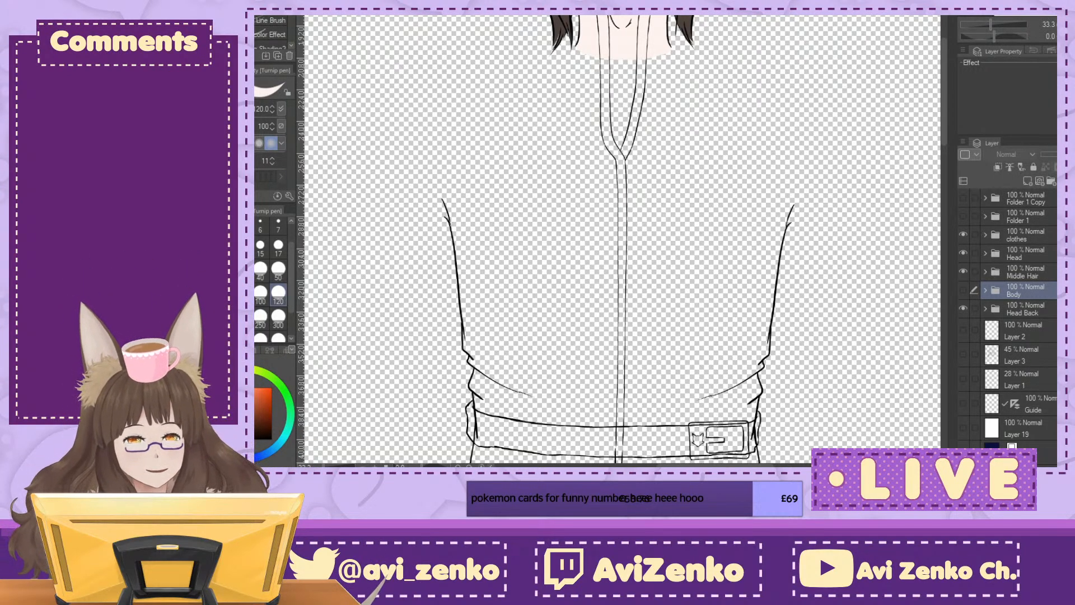
Step: Show the Body folder again and lower its opacity to 28%
left_click(963, 290)
left_click(1054, 155)
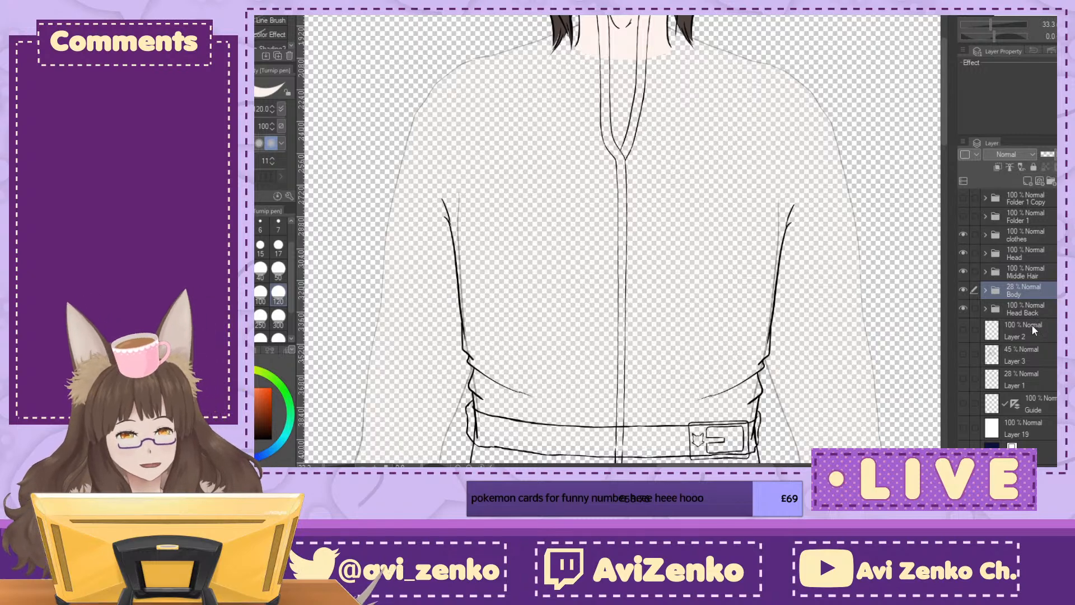
Step: Select the upper jacket layer inside the clothes folder and choose the G-pen at size 15
left_click(986, 234)
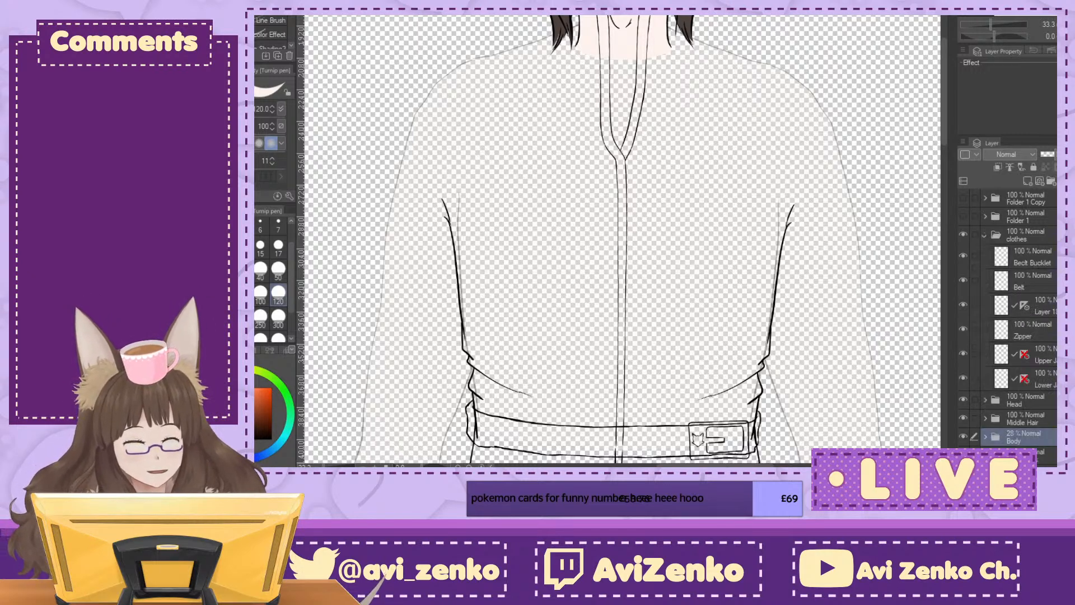
left_click(1039, 379)
left_click(1037, 354)
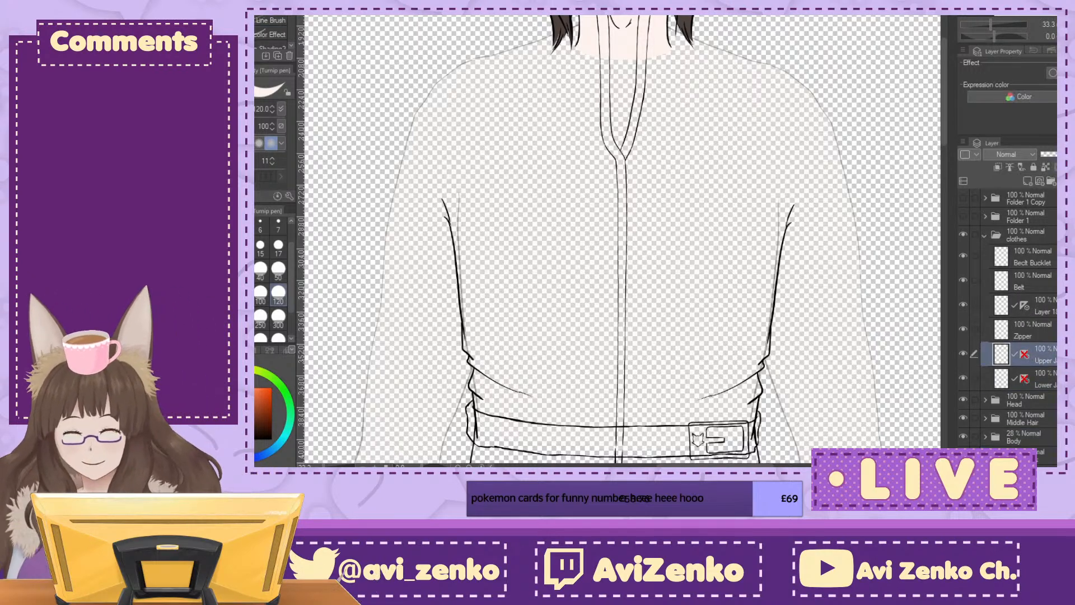
left_click(271, 8)
left_click(261, 246)
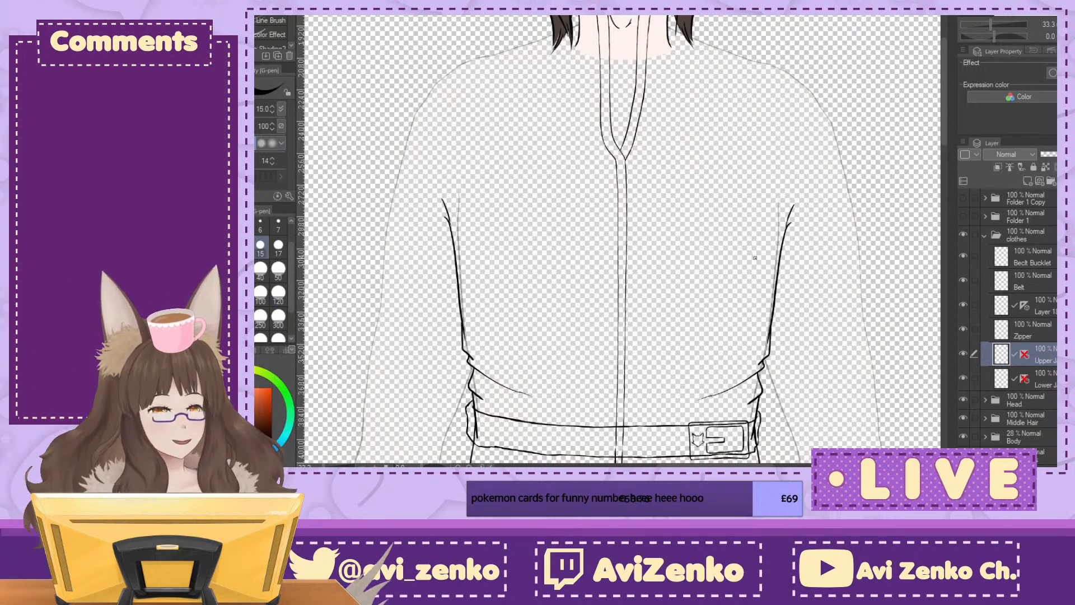
mouse_move(755, 257)
left_mouse_down()
mouse_move(795, 393)
mouse_move(822, 353)
mouse_move(831, 372)
left_mouse_up()
key("ctrl+plus")
key("ctrl+plus")
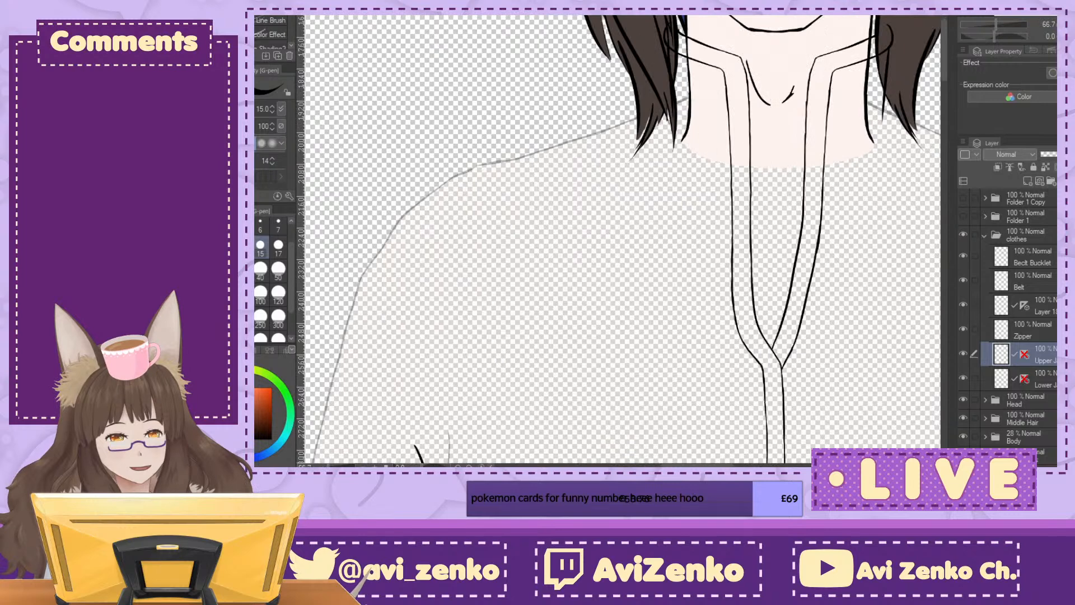
key("minus")
key("minus")
key("minus")
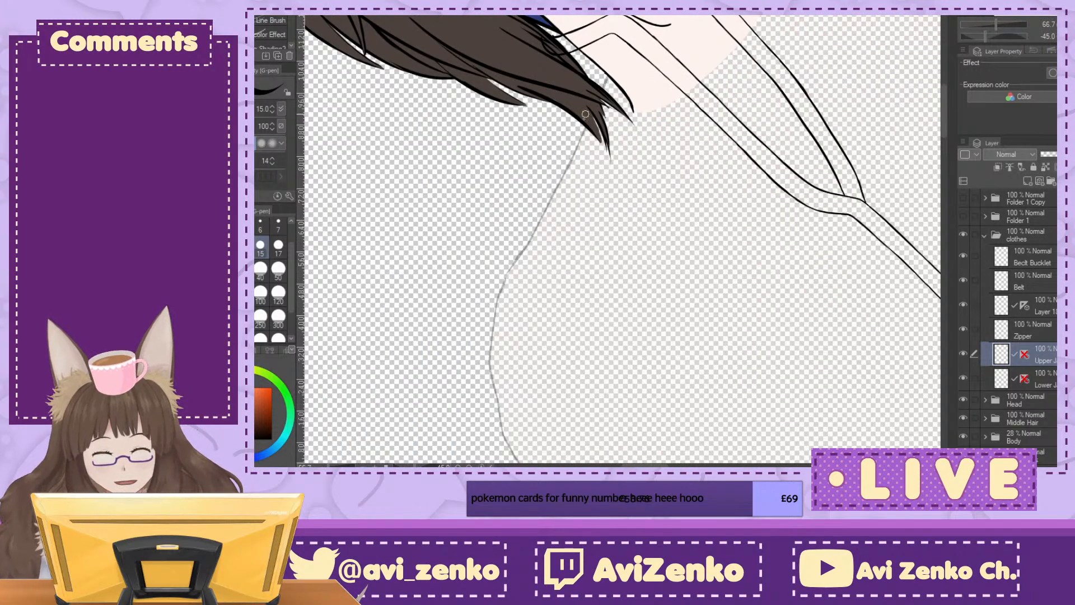
left_click_drag(608, 52, 515, 255)
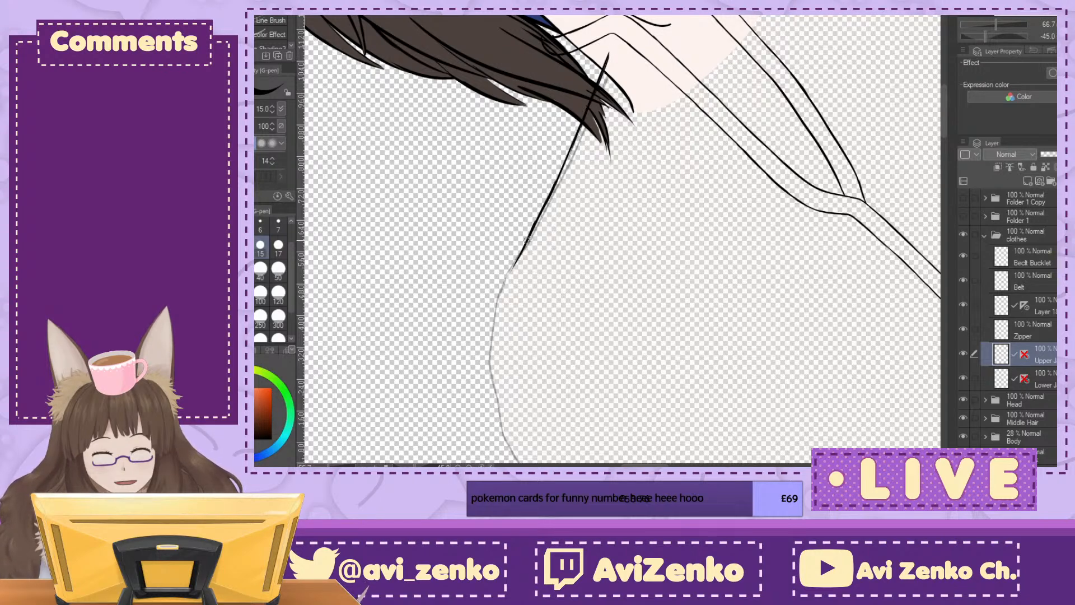
key("asciicircum")
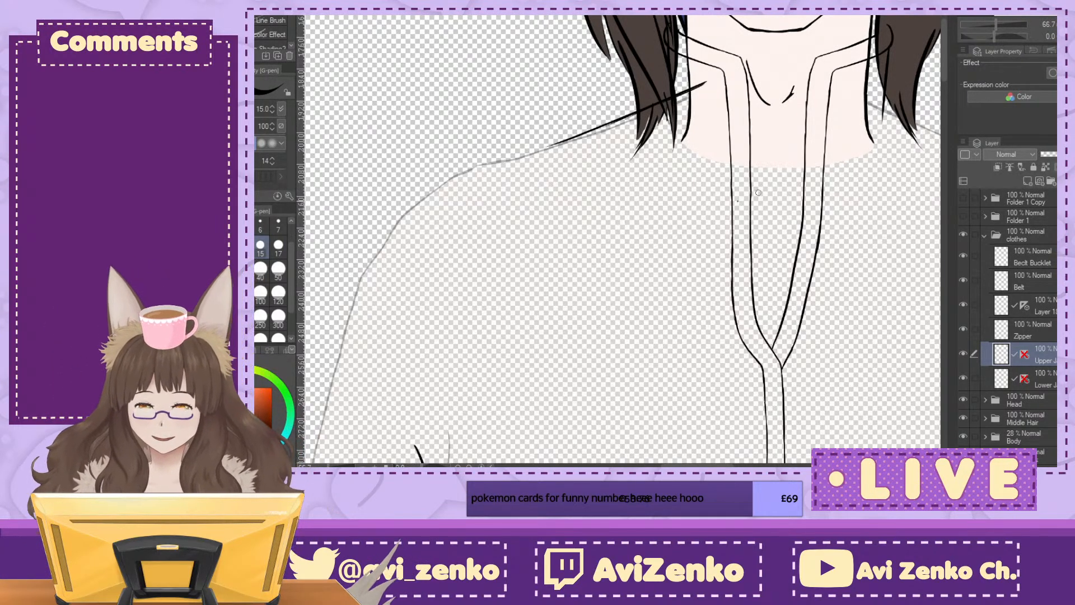
key("ctrl+z")
key("ctrl+z")
Step: Turn on the upper jacket layer's symmetry ruler and draw mirrored shoulder lines curving from the neck's centre to both outer shoulders
left_click_drag(674, 223, 616, 204)
key("ctrl+minus")
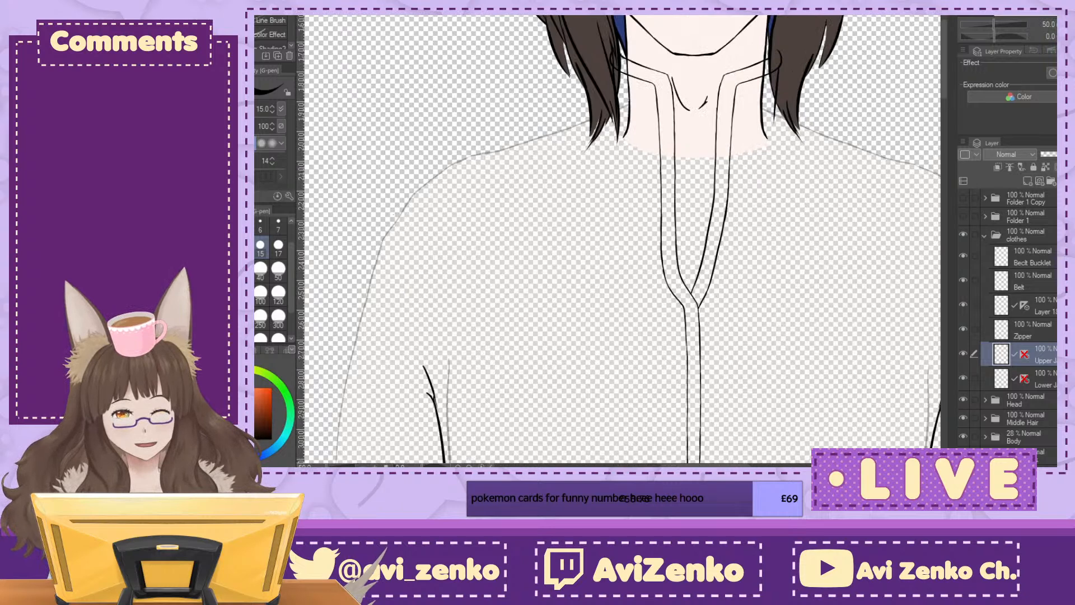
left_click(1009, 212)
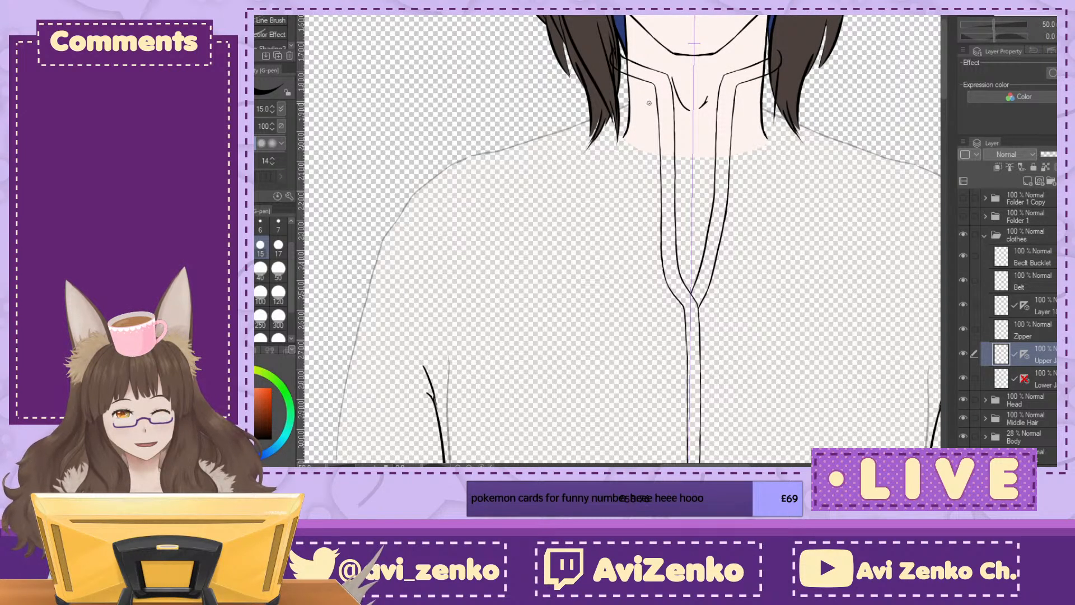
mouse_move(440, 165)
left_mouse_down()
mouse_move(556, 129)
mouse_move(723, 104)
left_mouse_up()
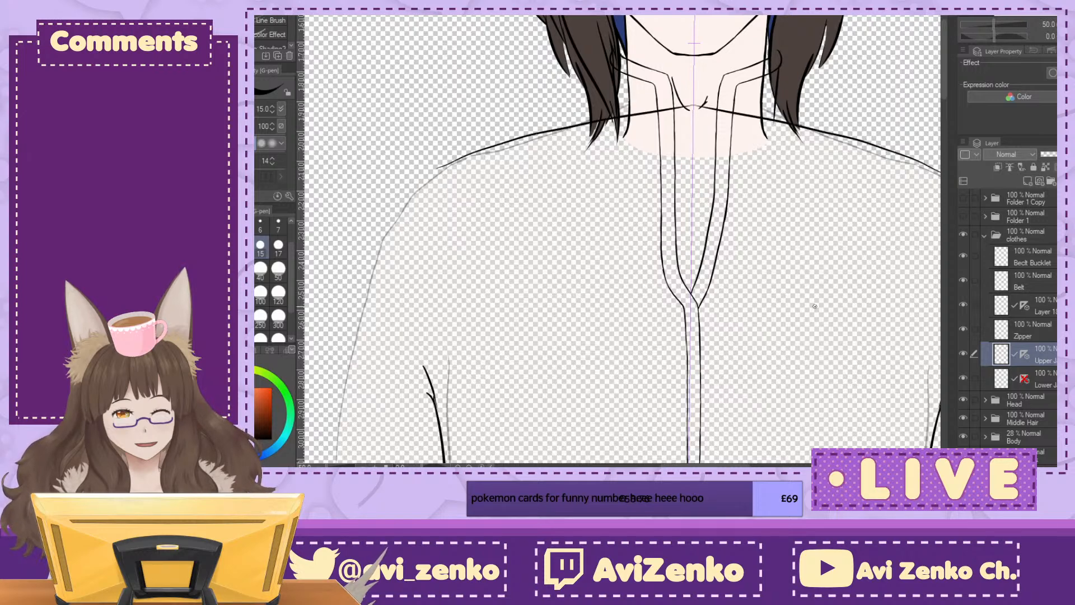
key("ctrl+z")
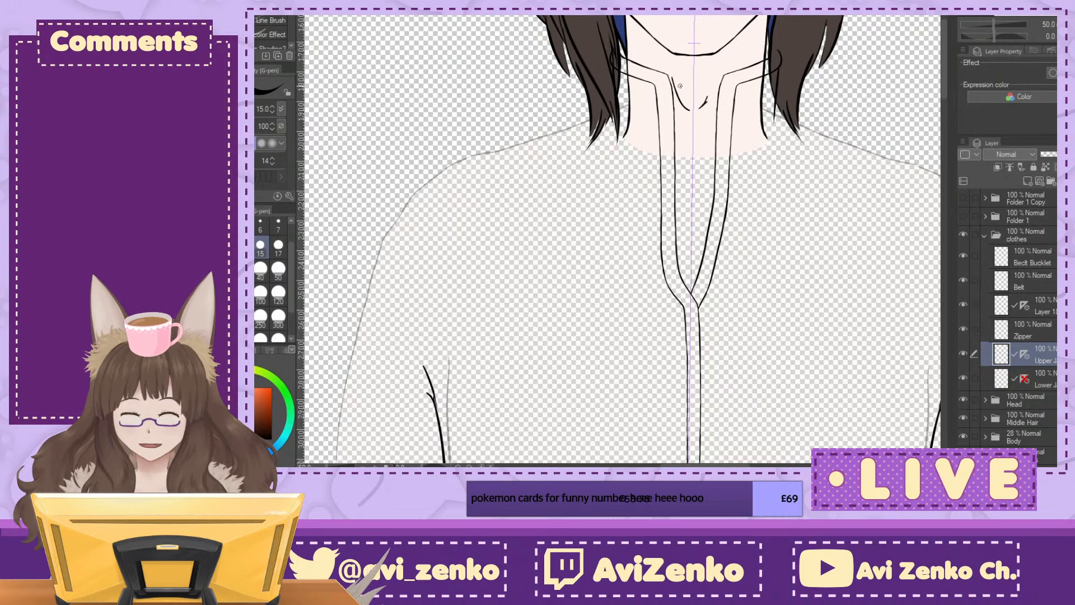
mouse_move(683, 82)
left_mouse_down()
mouse_move(513, 143)
mouse_move(456, 152)
left_mouse_up()
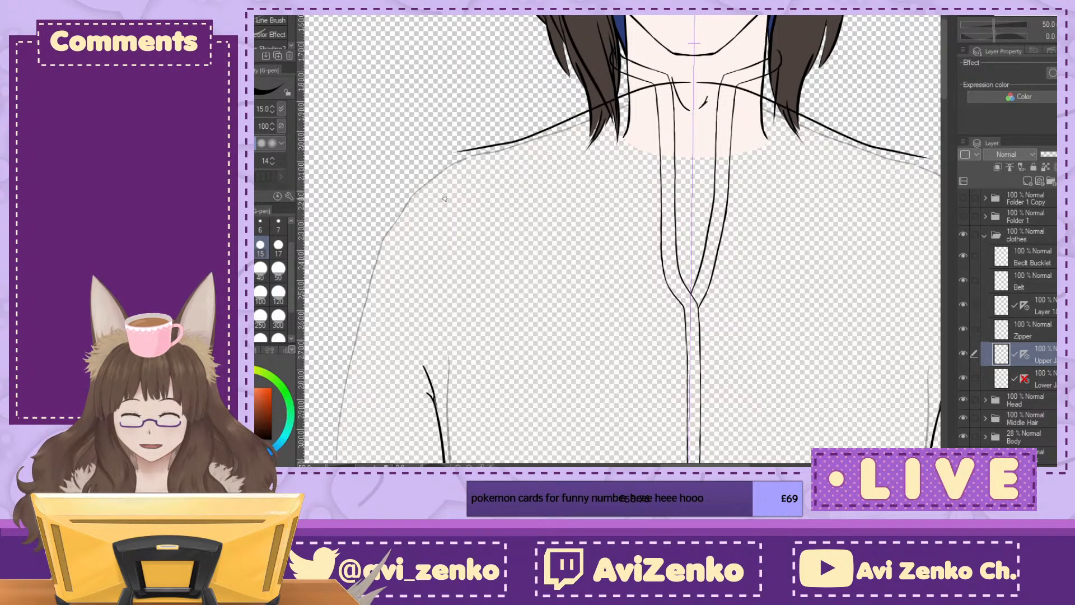
key("ctrl+z")
mouse_move(692, 85)
left_mouse_down()
mouse_move(456, 152)
mouse_move(653, 104)
mouse_move(739, 101)
left_mouse_up()
key("ctrl+z")
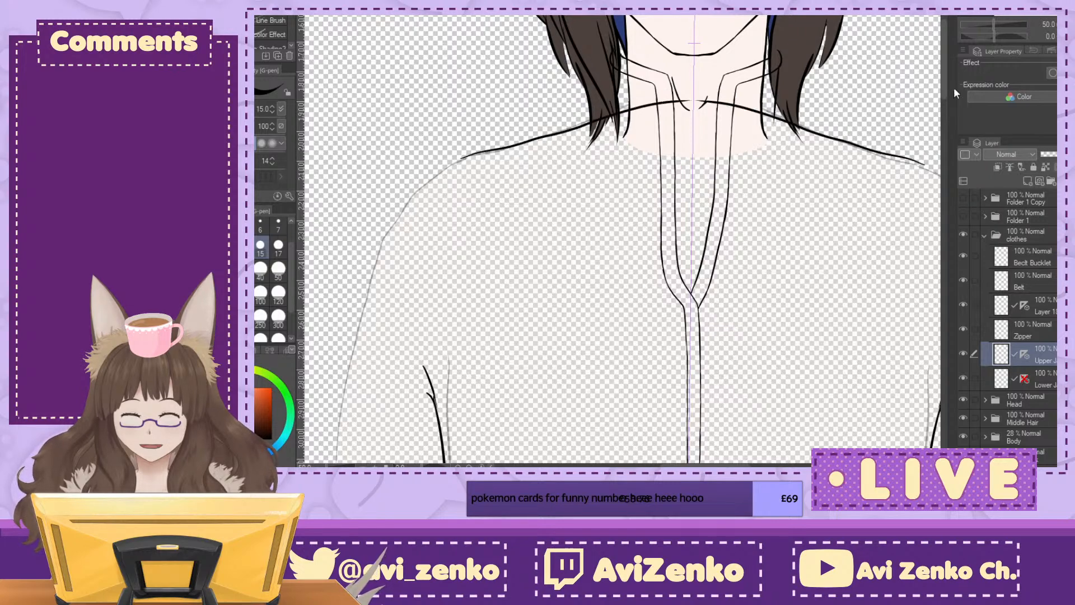
Step: Lasso the mirrored shoulder lines, shift them slightly upward above the body's shoulders, and clear the selection
mouse_move(694, 241)
left_mouse_down()
mouse_move(596, 183)
mouse_move(622, 269)
left_mouse_up()
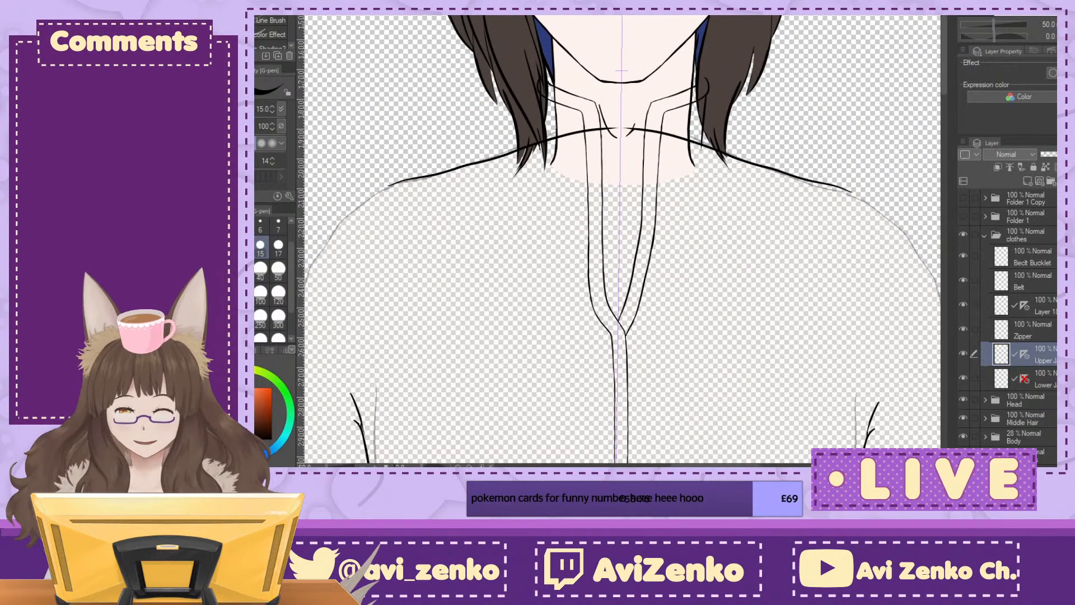
key("m")
mouse_move(597, 91)
left_mouse_down()
mouse_move(358, 193)
mouse_move(619, 233)
left_mouse_up()
key("ctrl+t")
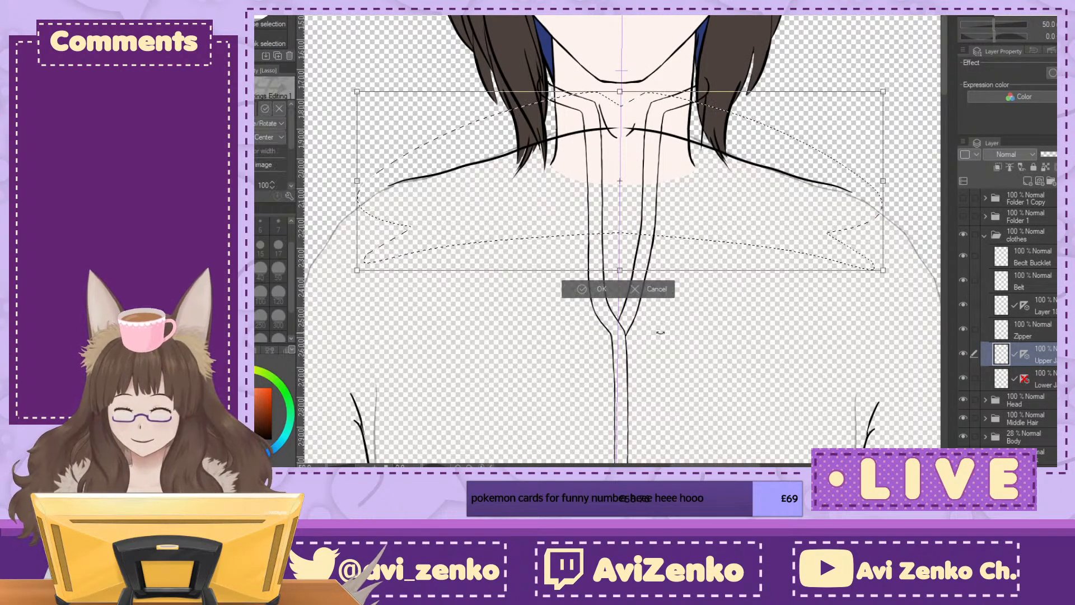
left_click_drag(701, 224, 701, 216)
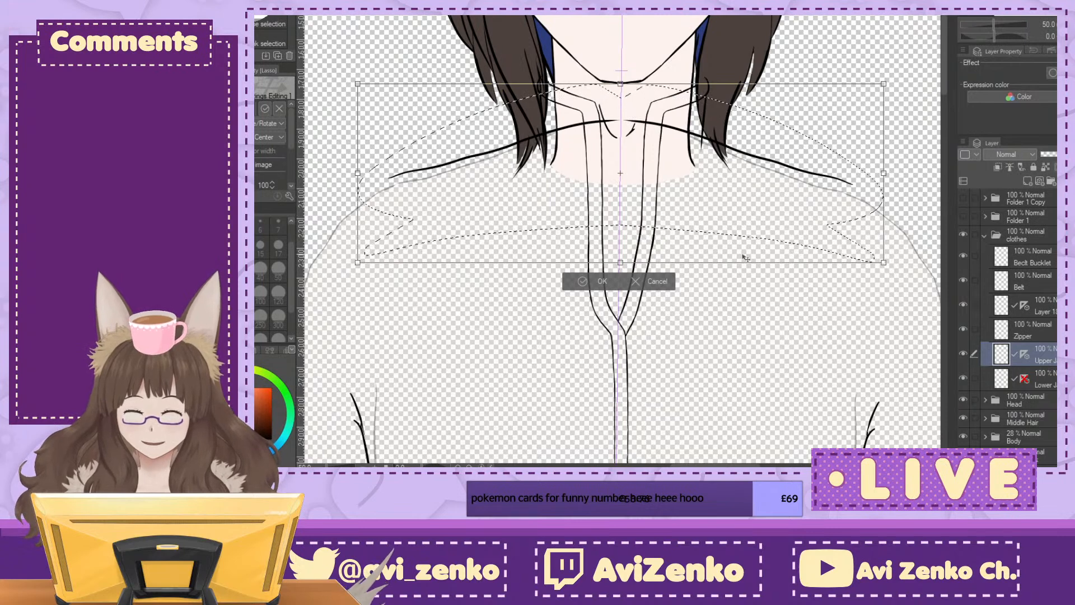
left_click_drag(756, 240, 757, 242)
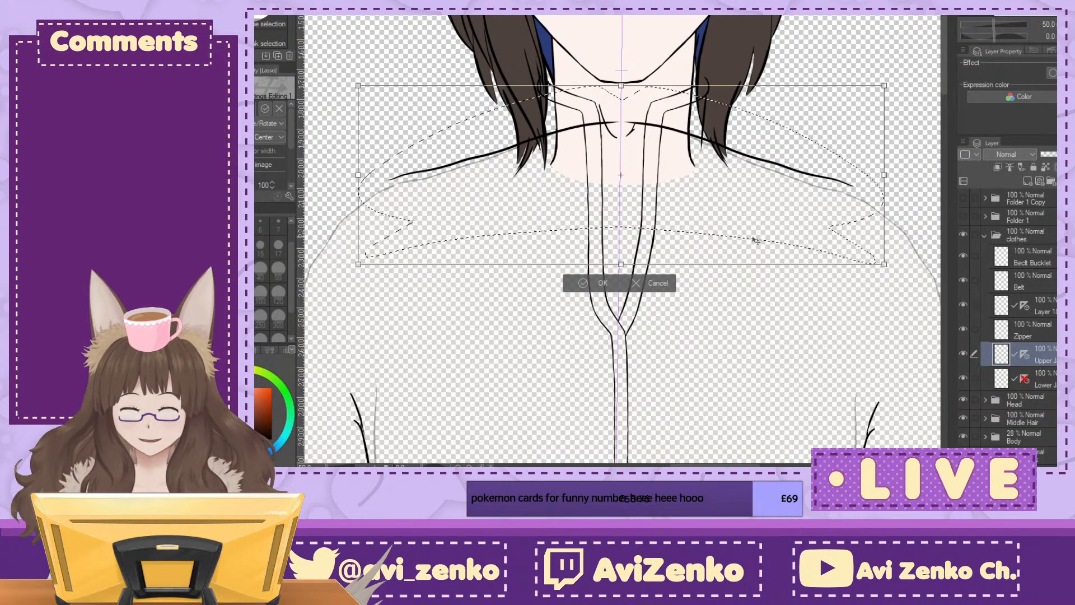
left_click(584, 282)
left_click(517, 282)
Step: Check the raised shoulder lines against the whole figure and the jacket's proportions
left_click_drag(518, 283, 534, 169)
key("ctrl+minus")
key("ctrl+minus")
key("ctrl+minus")
key("ctrl+minus")
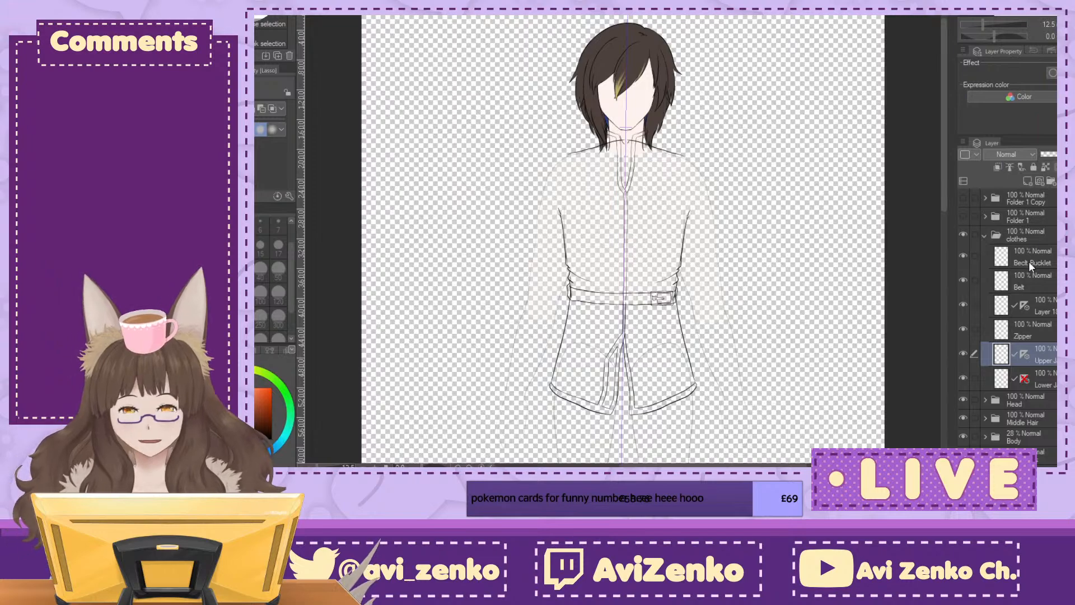
key("ctrl+plus")
key("ctrl+plus")
key("ctrl+plus")
key("ctrl+plus")
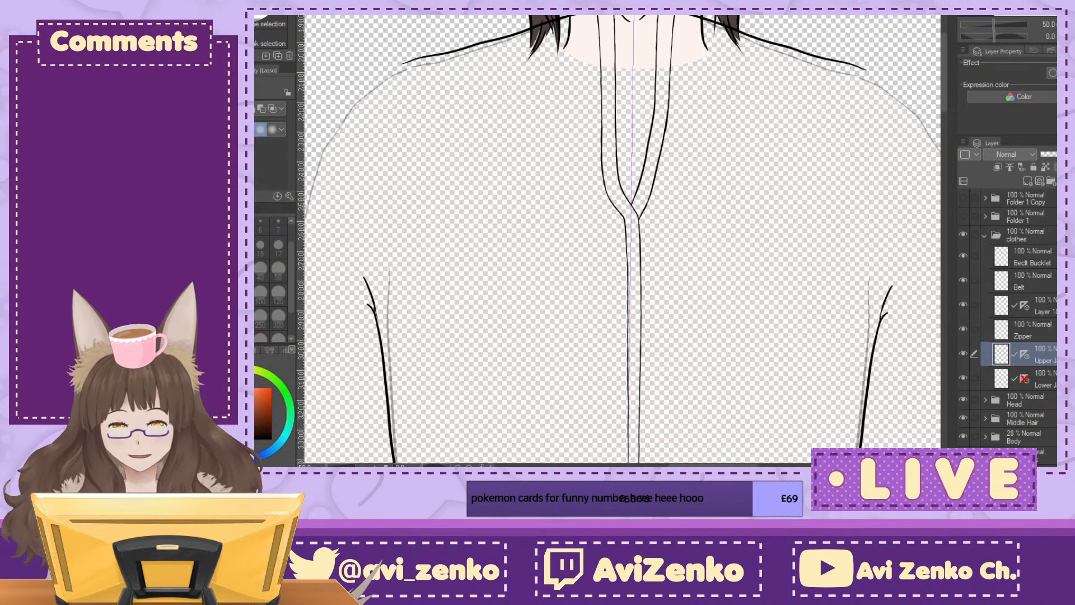
Step: Extend the outer ends of the mirrored shoulder lines slightly toward the upper arms with the G-pen
left_click_drag(523, 185, 667, 315)
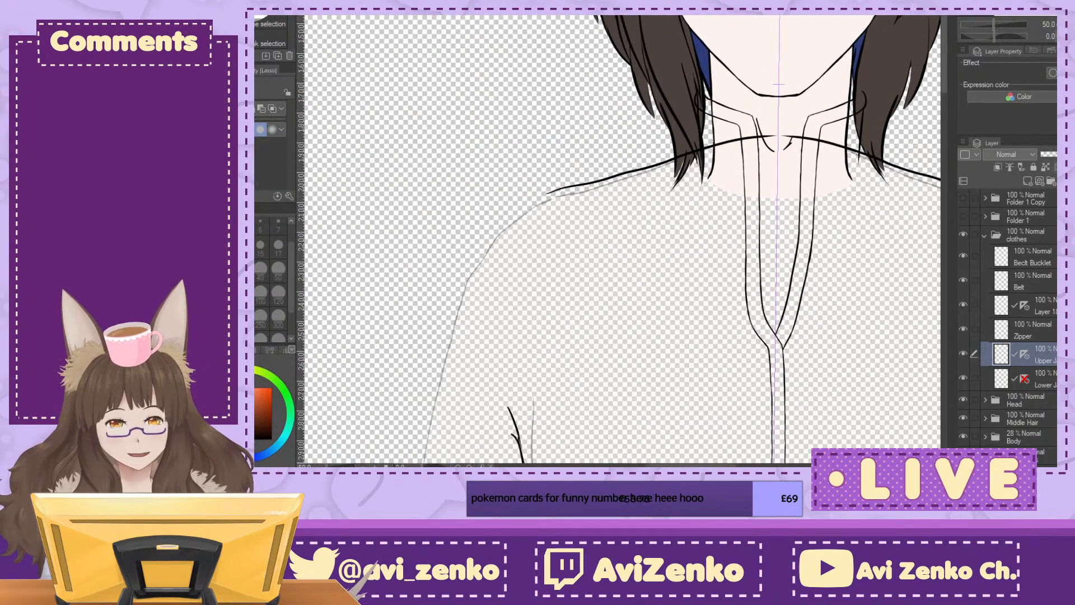
key("minus")
key("minus")
key("minus")
key("minus")
key("minus")
key("ctrl+plus")
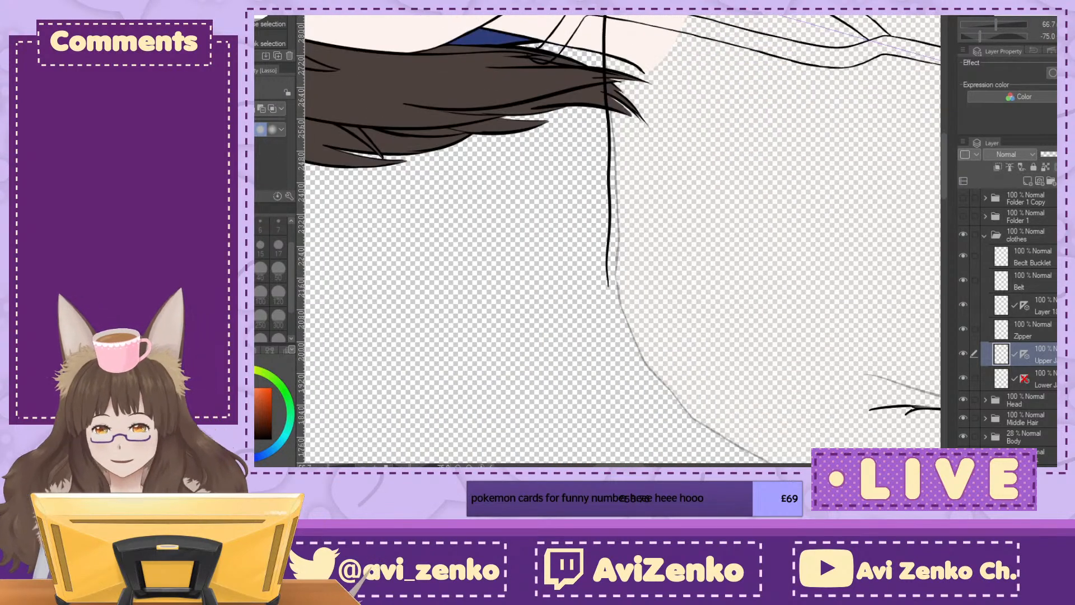
key("p")
key("ctrl+plus")
left_click_drag(602, 308, 613, 383)
left_click(1063, 36)
key("ctrl+minus")
key("ctrl+minus")
key("ctrl+minus")
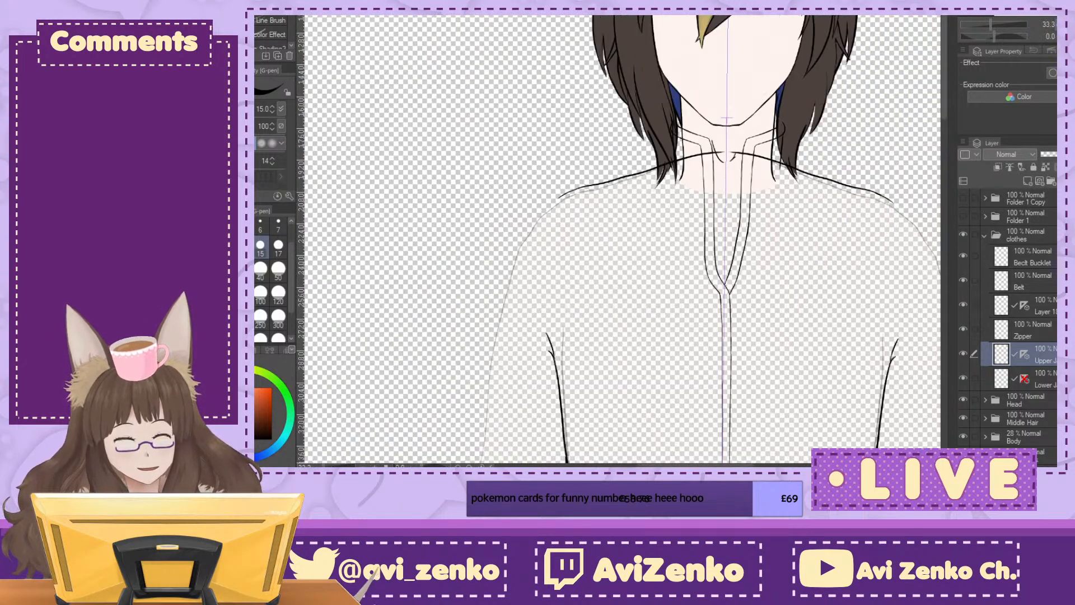
Step: Examine how the shoulder lines fit the collar, the jacket's sides and the faded arm outlines
left_click_drag(728, 447, 582, 302)
left_click_drag(616, 448, 759, 380)
mouse_move(700, 168)
left_mouse_down()
mouse_move(634, 386)
mouse_move(623, 331)
mouse_move(634, 265)
mouse_move(614, 350)
left_mouse_up()
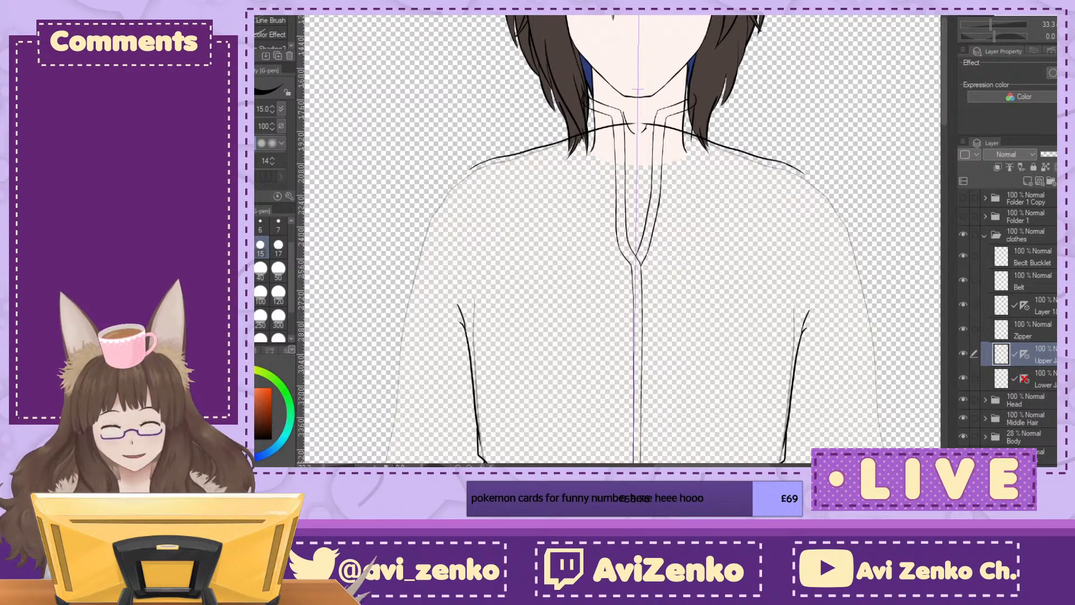
key("minus")
key("minus")
key("minus")
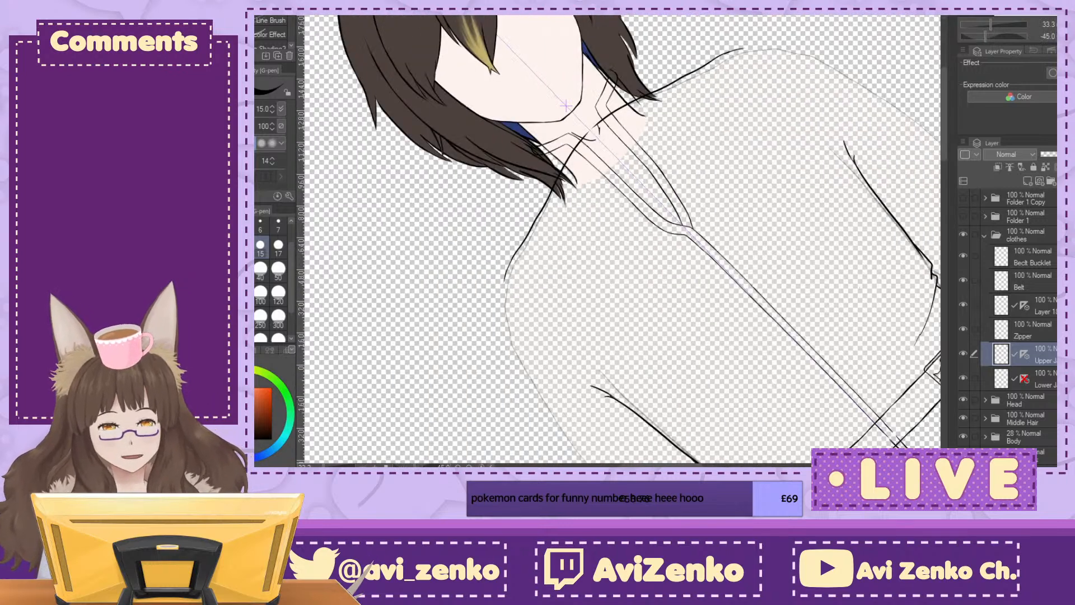
key("ctrl+plus")
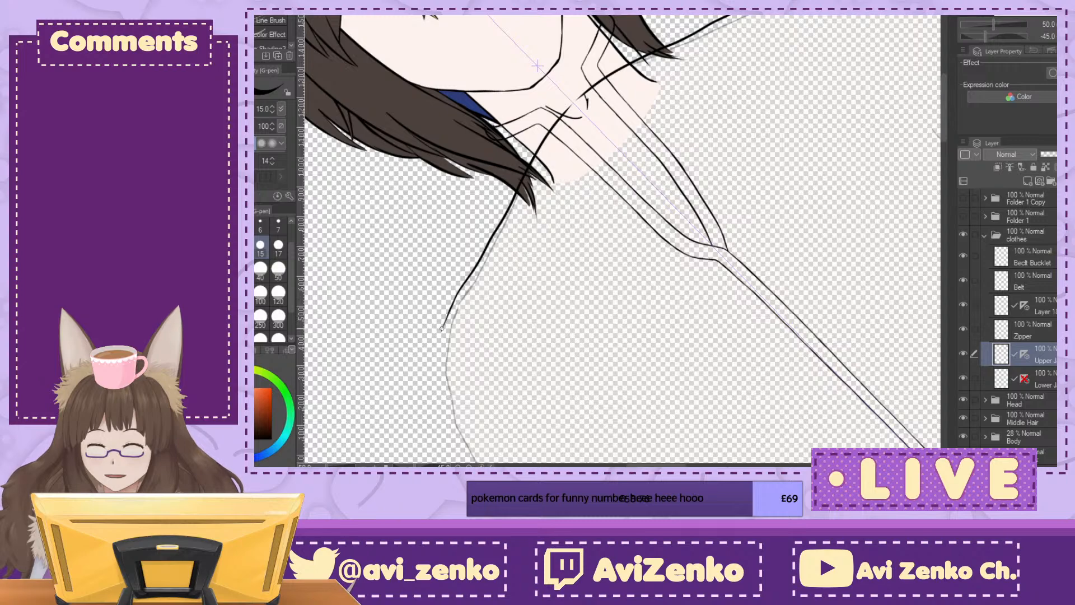
key("asciicircum")
key("ctrl+minus")
key("ctrl+minus")
key("ctrl+minus")
key("ctrl+minus")
key("ctrl+minus")
key("ctrl+minus")
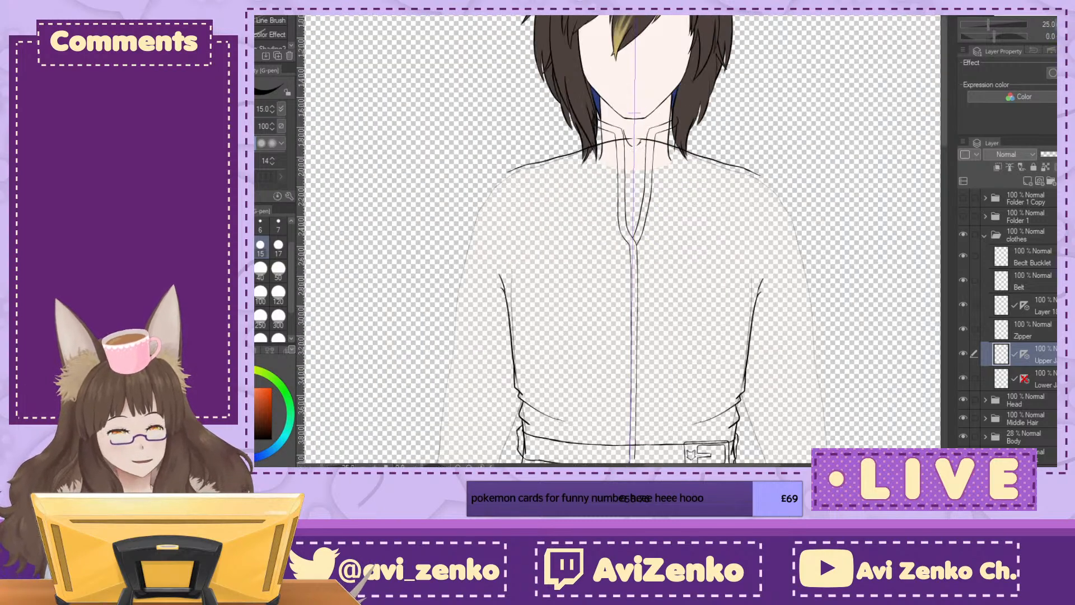
key("ctrl+plus")
key("ctrl+plus")
key("ctrl+plus")
key("ctrl+plus")
key("ctrl+plus")
key("ctrl+plus")
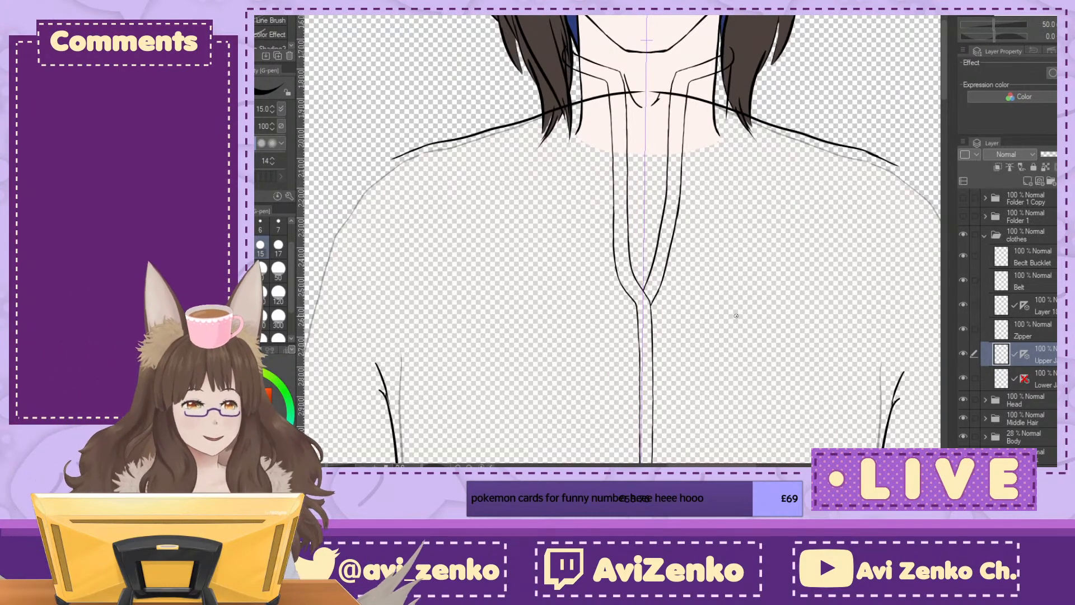
scroll(732, 322, "down", 3)
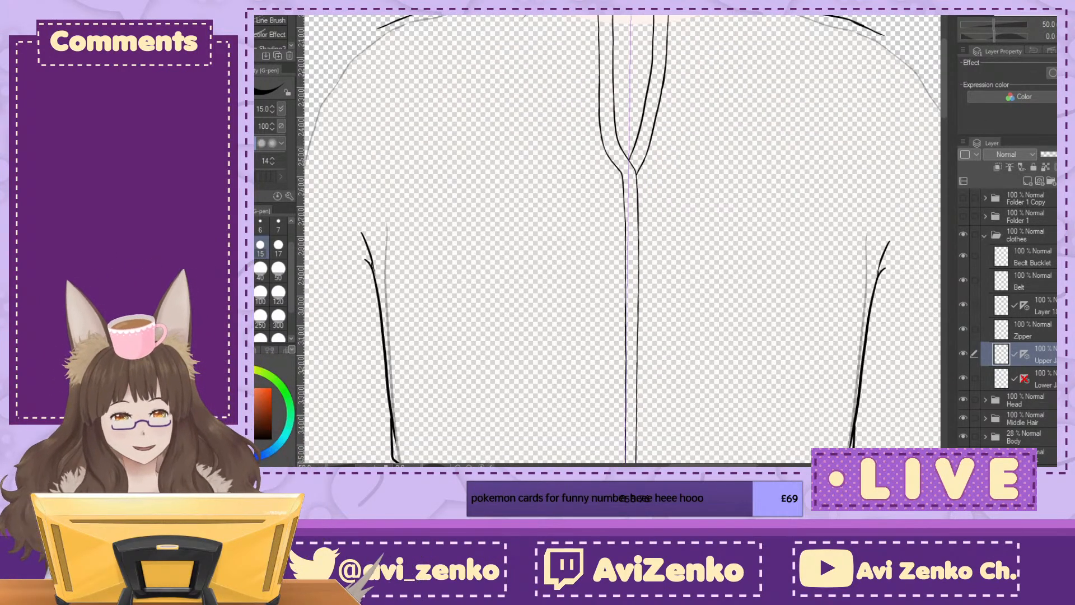
key("ctrl+minus")
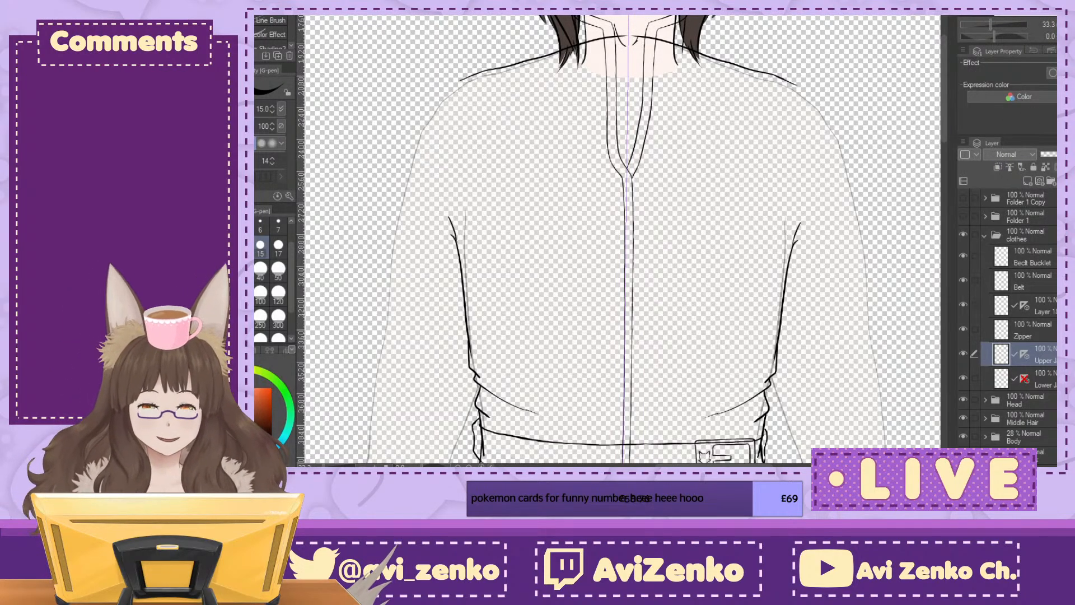
scroll(621, 241, "down", 3)
scroll(621, 241, "down", 3)
scroll(622, 241, "up", 7)
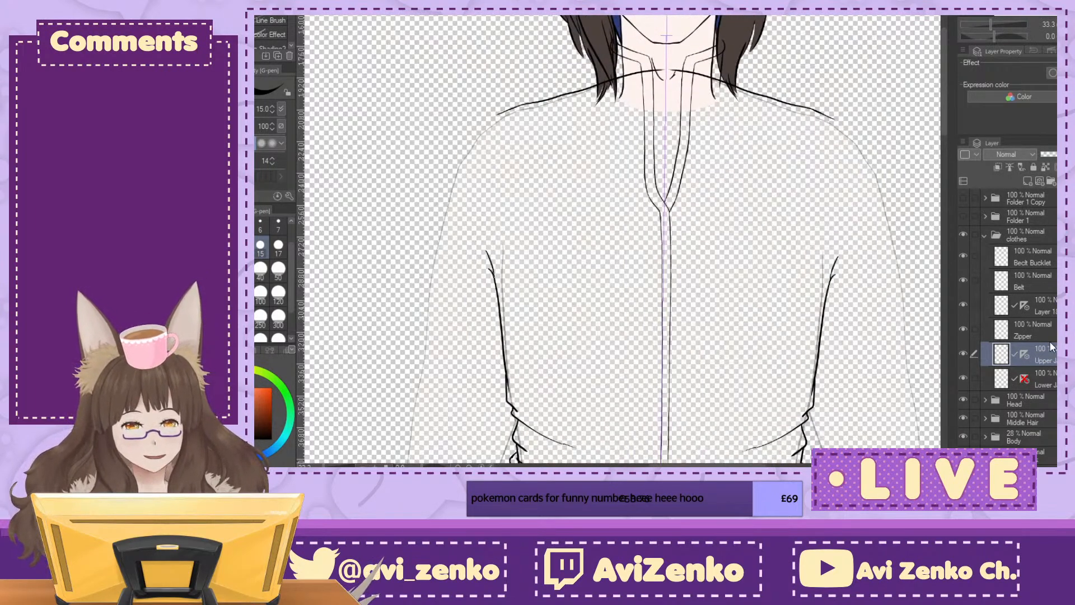
Step: Add a new layer directly above the lower jacket layer and show the rough clothing sketch on Layer 3
left_click(1033, 378)
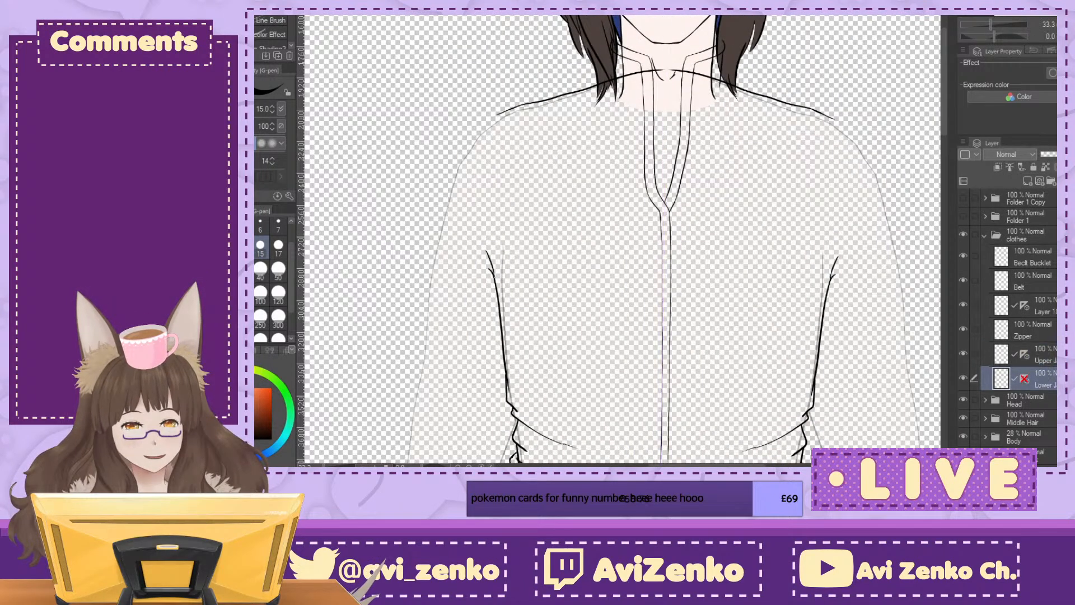
left_click(1027, 180)
scroll(1008, 319, "down", 3)
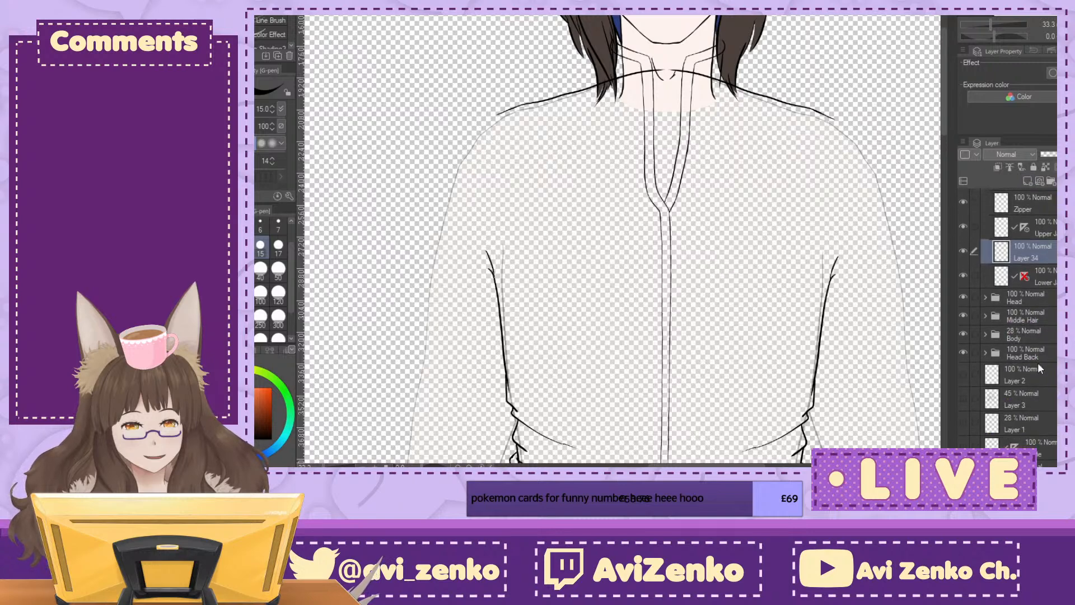
left_click(963, 398)
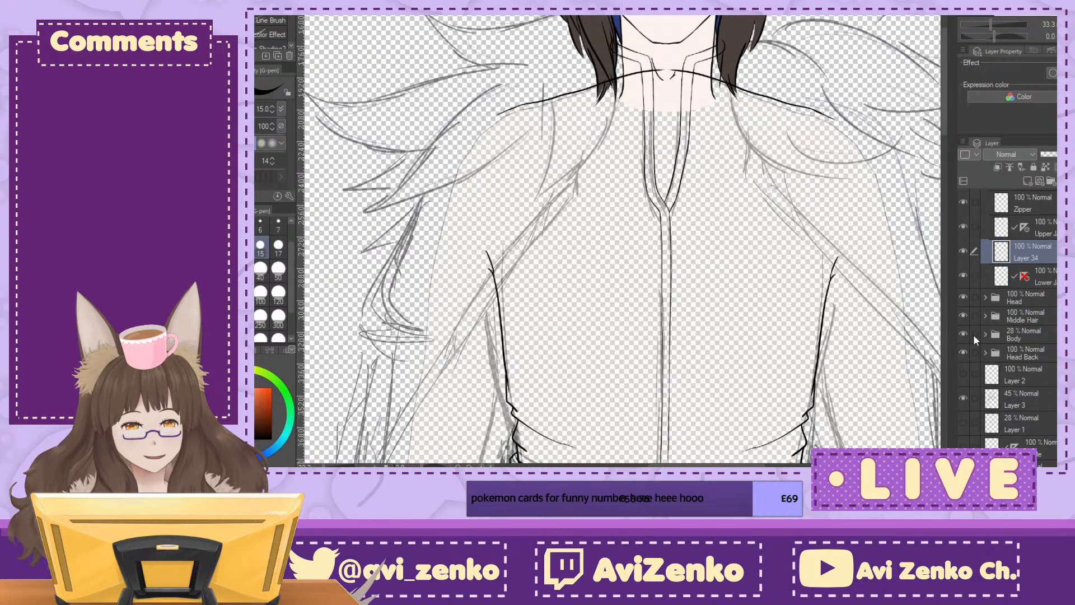
key("ctrl+0")
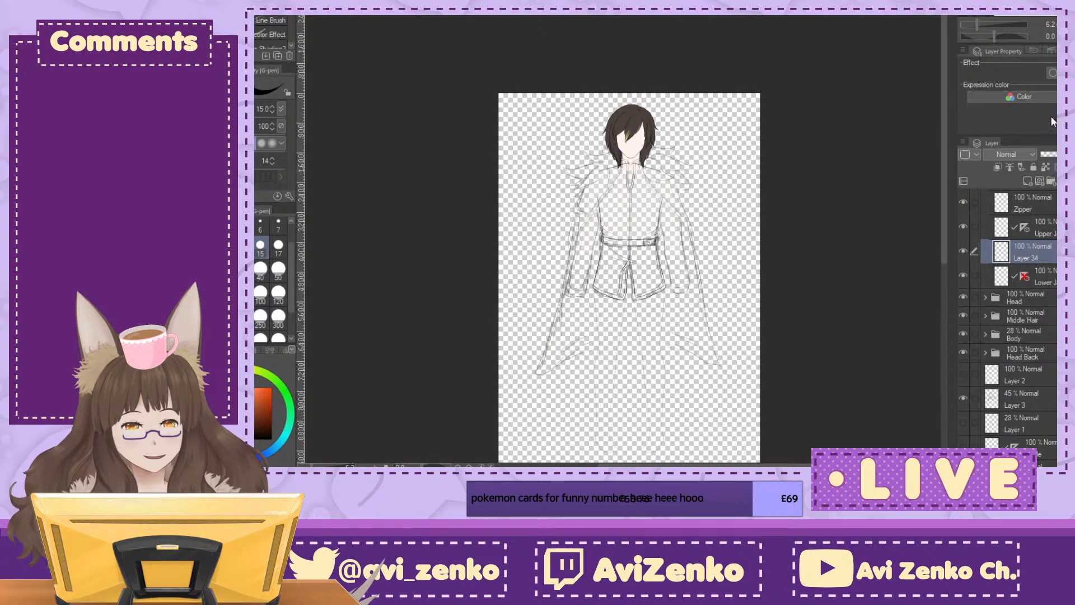
key("ctrl+plus")
key("ctrl+plus")
key("ctrl+plus")
key("ctrl+plus")
scroll(1007, 324, "up", 5)
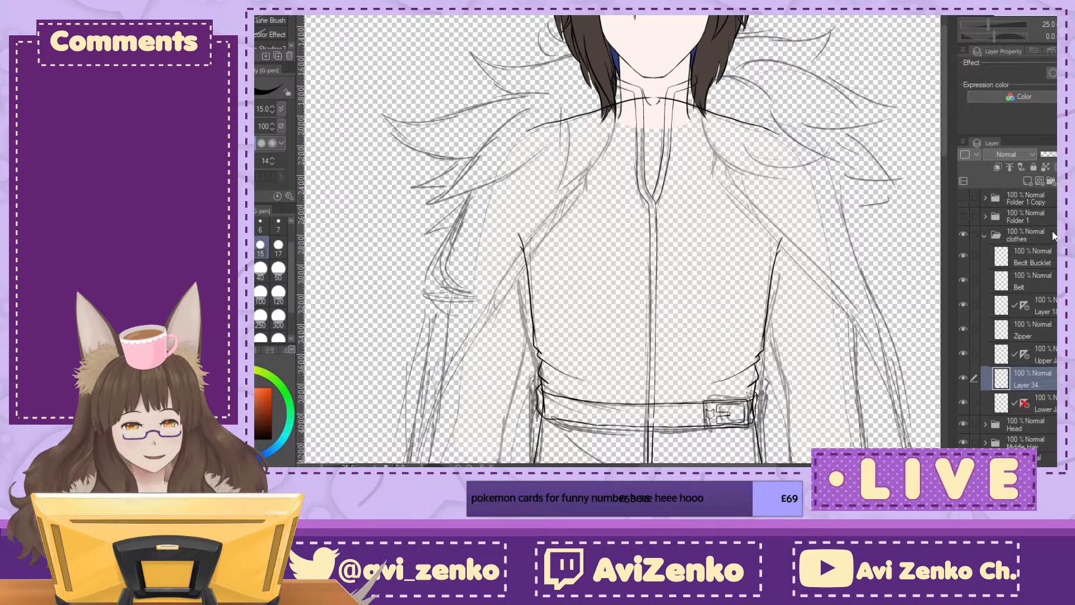
Step: Raise the Body folder's opacity to 67% and make Layer 34 the active layer again
left_click(1027, 459)
left_click_drag(622, 387, 664, 132)
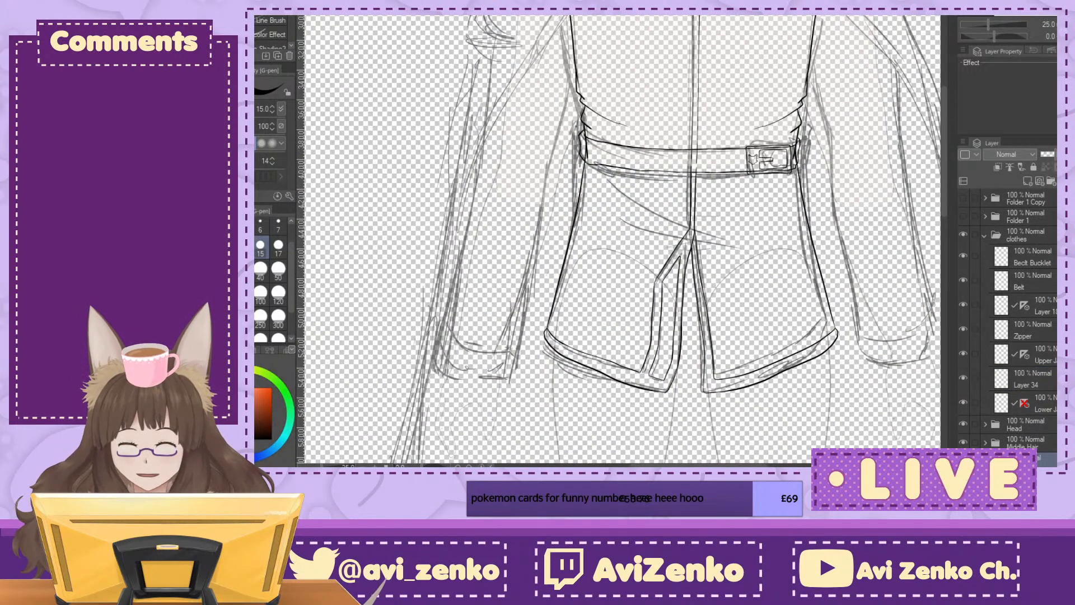
left_click(1055, 154)
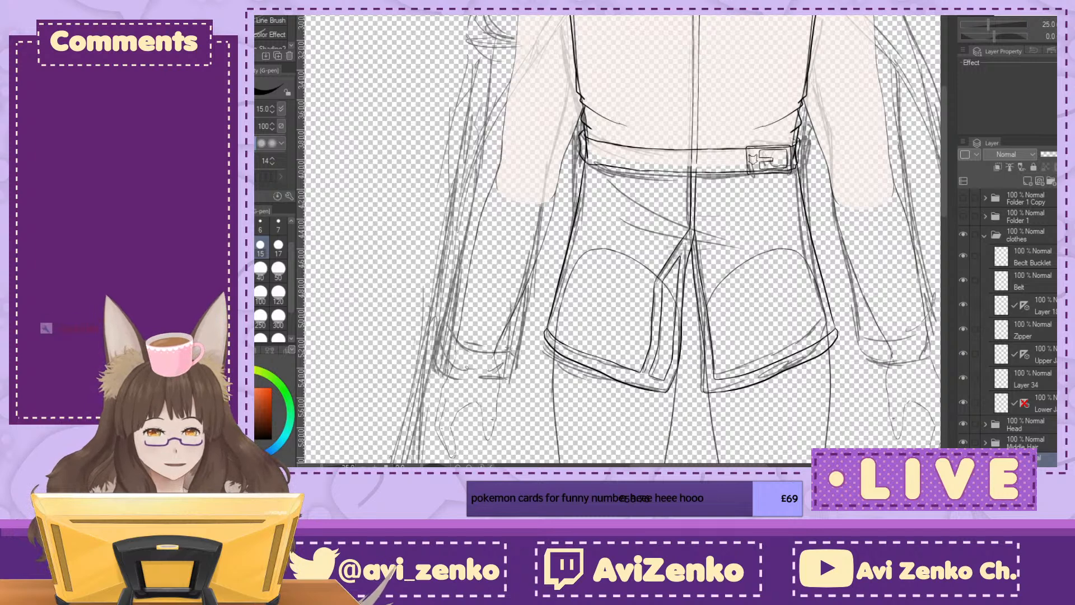
left_click(1055, 386)
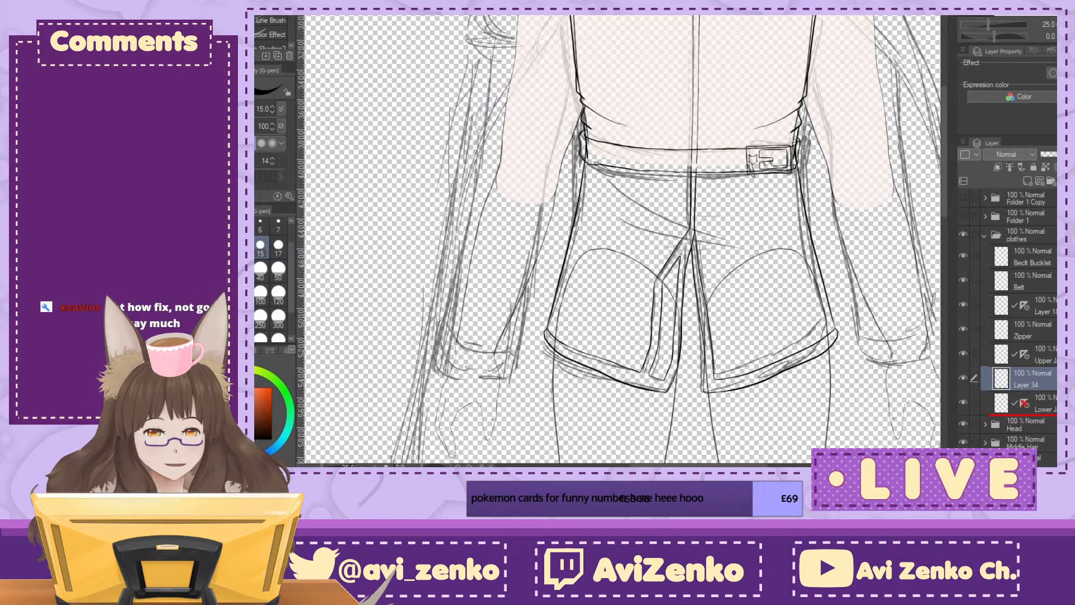
Step: Try to ink the sleeve's outer line from the shoulder line's end down along the body's upper arm, and undo it
left_click_drag(627, 140, 683, 376)
key("ctrl+plus")
key("ctrl+plus")
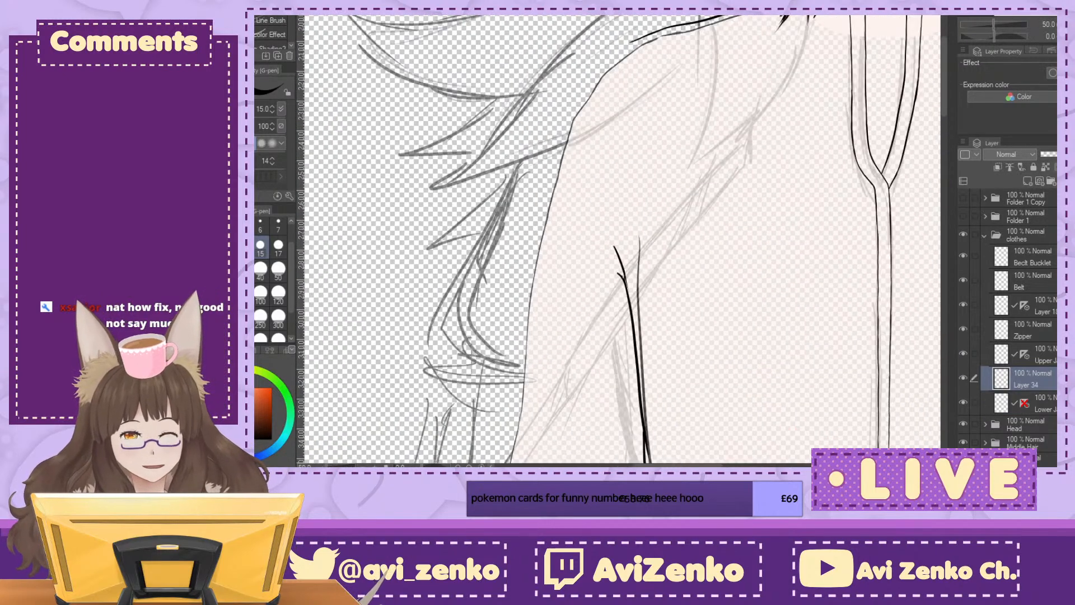
left_click_drag(627, 224, 642, 324)
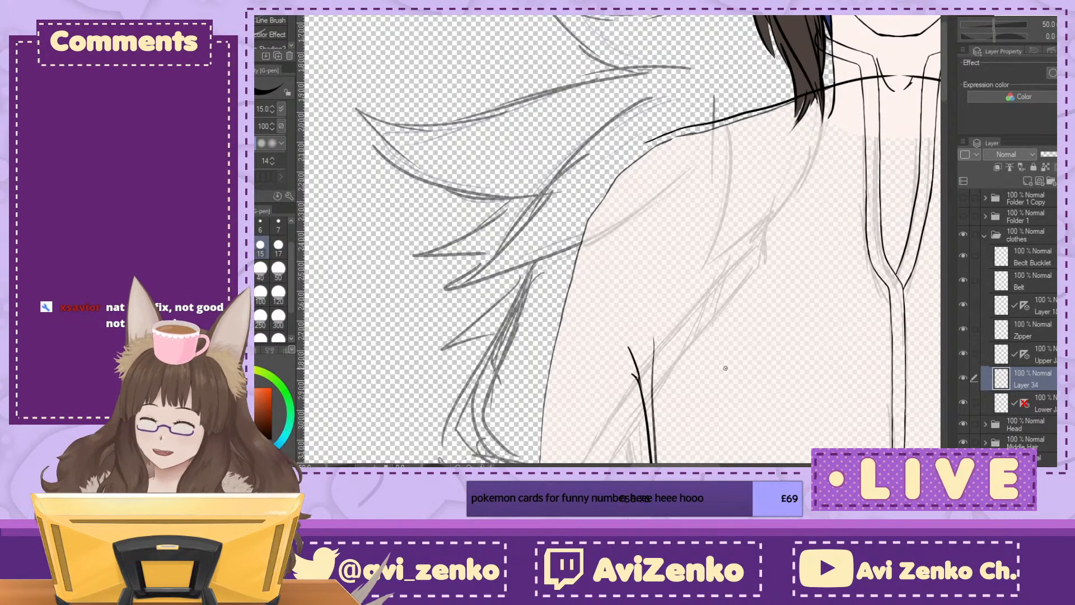
mouse_move(641, 145)
left_mouse_down()
mouse_move(617, 163)
mouse_move(546, 387)
left_mouse_up()
scroll(616, 240, "down", 5)
left_click_drag(622, 241, 564, 256)
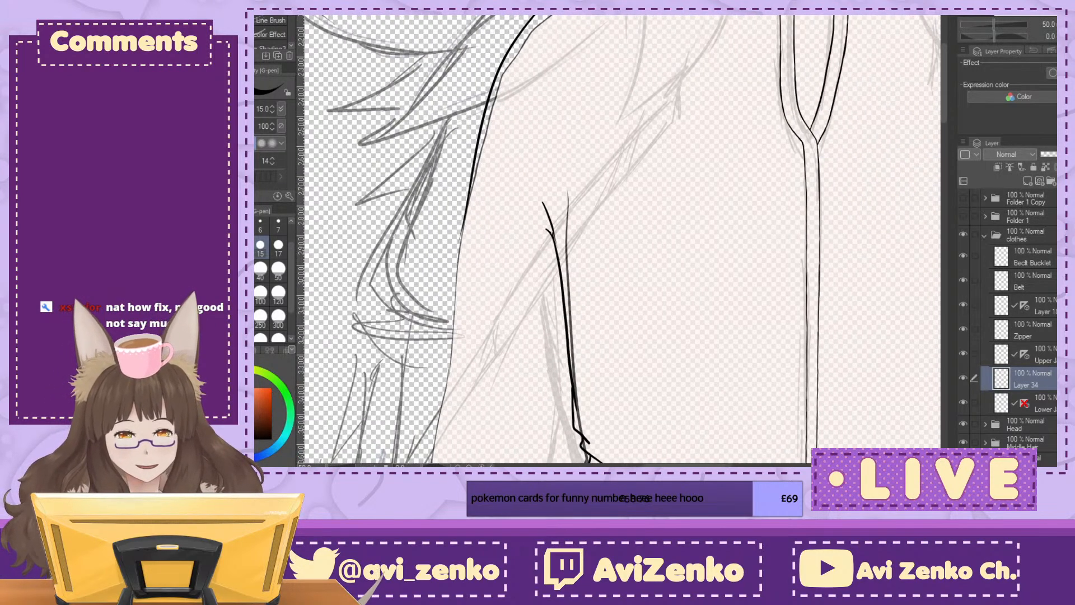
key("ctrl+z")
Step: Add a new layer folder directly above the clothes folder
left_click_drag(710, 167, 494, 355)
key("ctrl+minus")
key("ctrl+minus")
key("ctrl+minus")
key("ctrl+minus")
left_click_drag(616, 336, 662, 283)
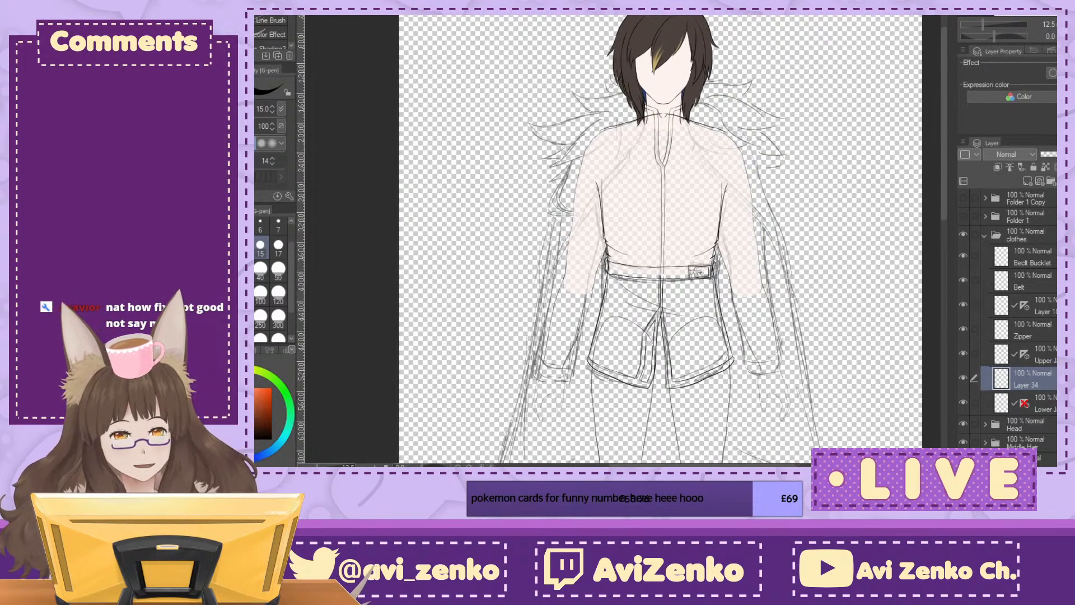
left_click(992, 235)
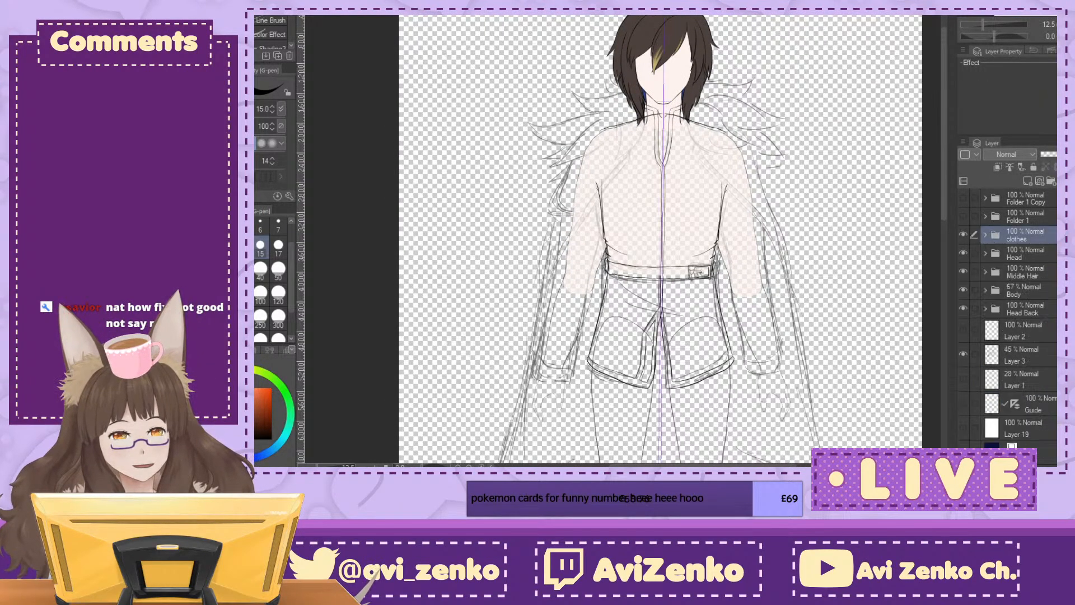
key("ctrl+plus")
key("ctrl+plus")
key("ctrl+plus")
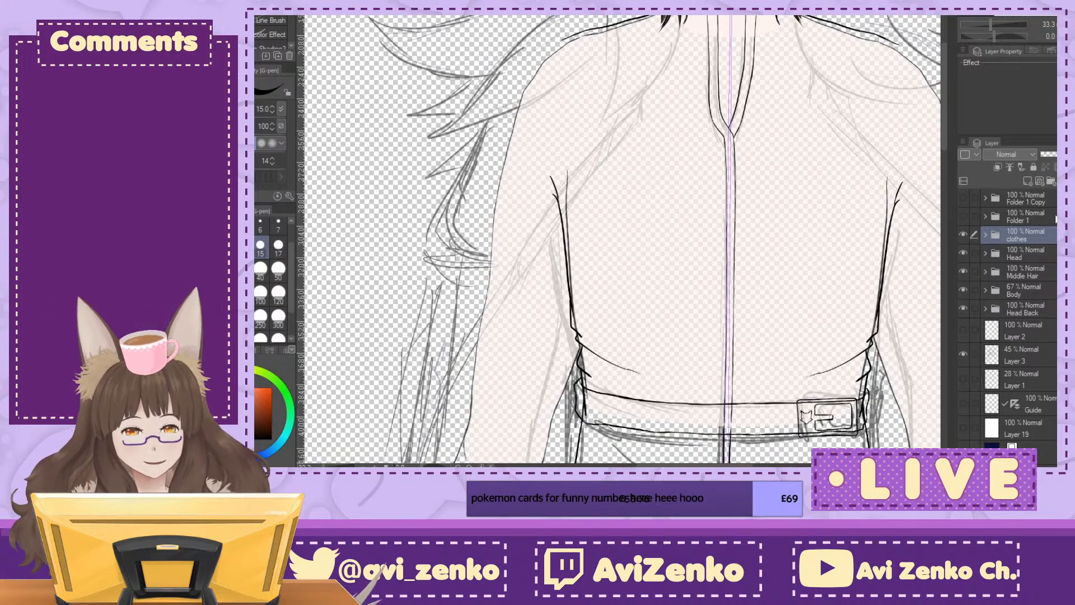
left_click(1050, 181)
left_click_drag(643, 196, 625, 302)
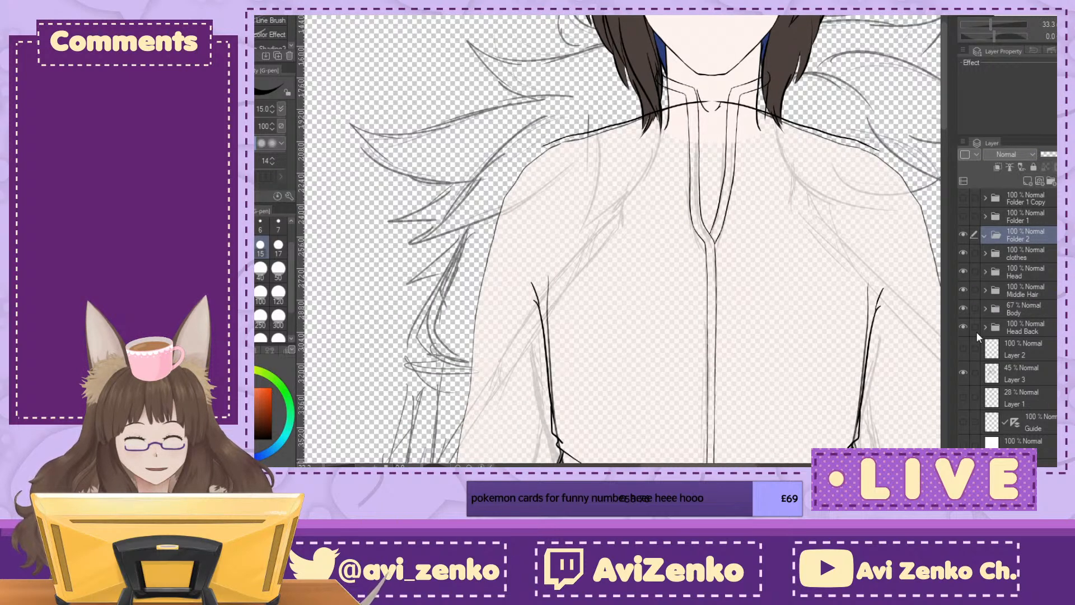
Step: Hide the Body folder and add a new raster layer inside the new Folder 2
left_click(963, 308)
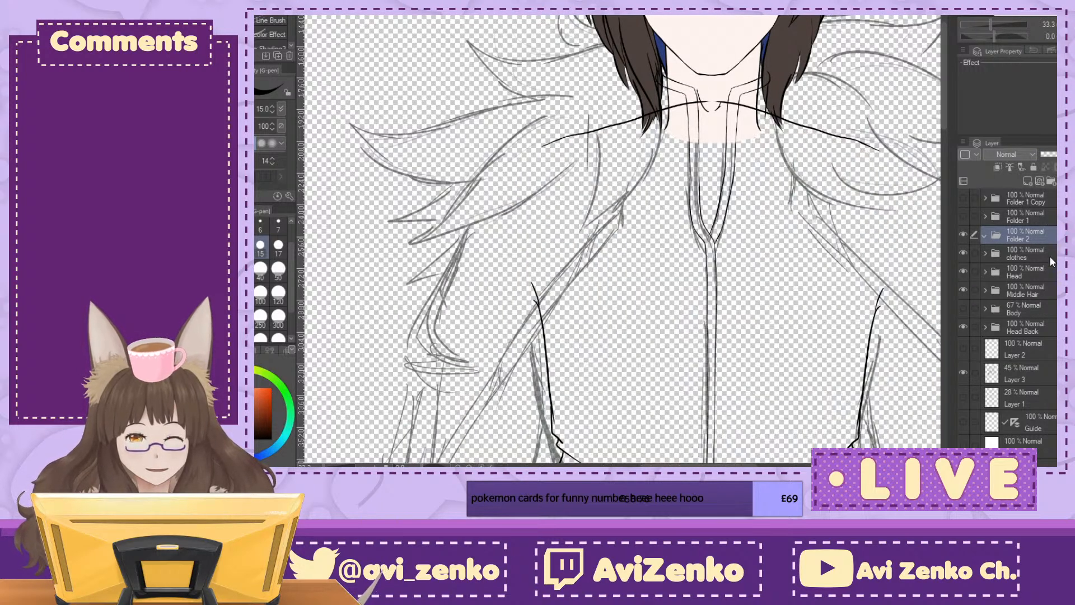
left_click(963, 216)
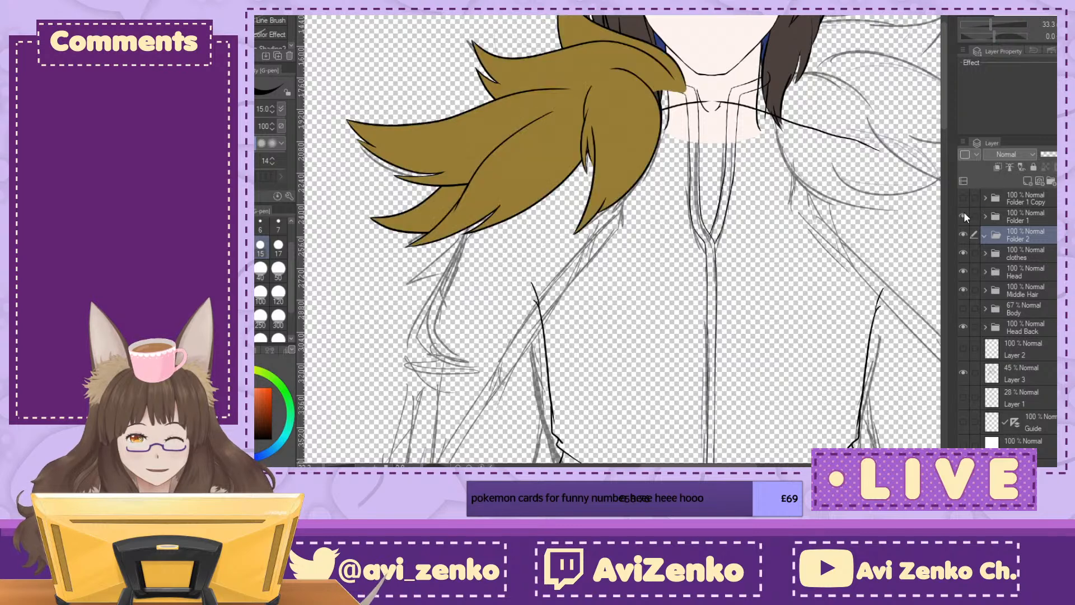
left_click(964, 216)
left_click(1027, 181)
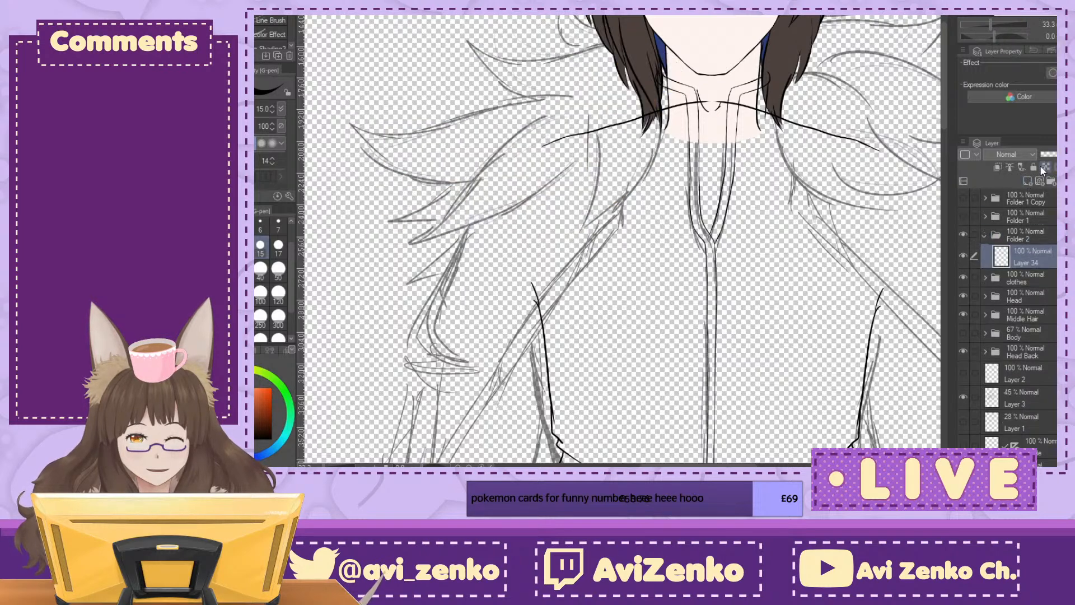
Step: Try to ink the cloak's inner front edge along the rough sketch from the chest down past the belt, and undo both strokes
key("ctrl+plus")
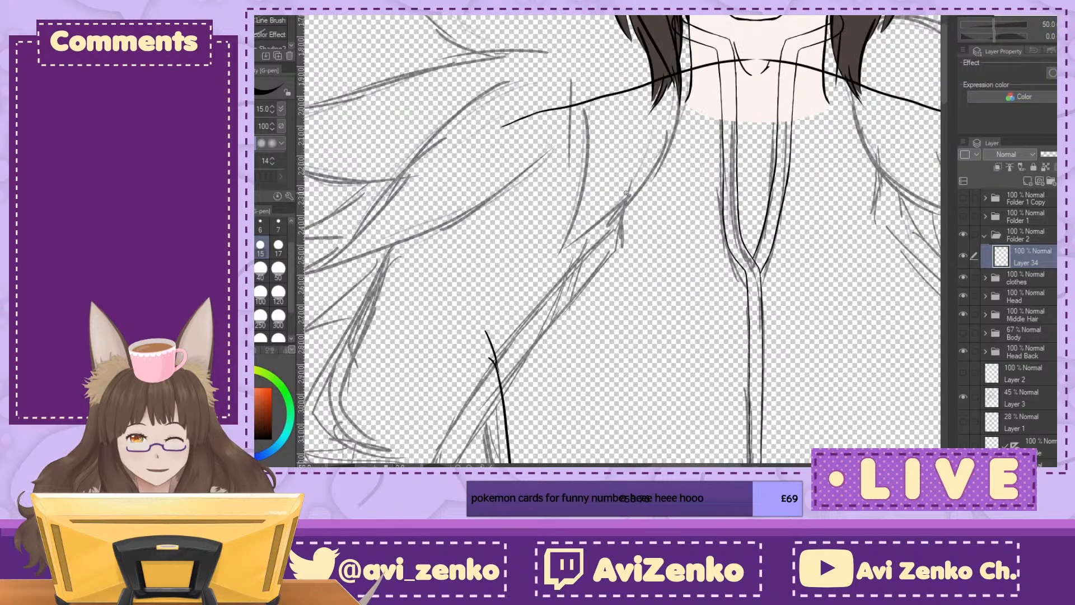
mouse_move(634, 151)
left_mouse_down()
mouse_move(635, 243)
mouse_move(717, 149)
mouse_move(642, 235)
mouse_move(526, 441)
left_mouse_up()
left_click_drag(722, 312, 793, 51)
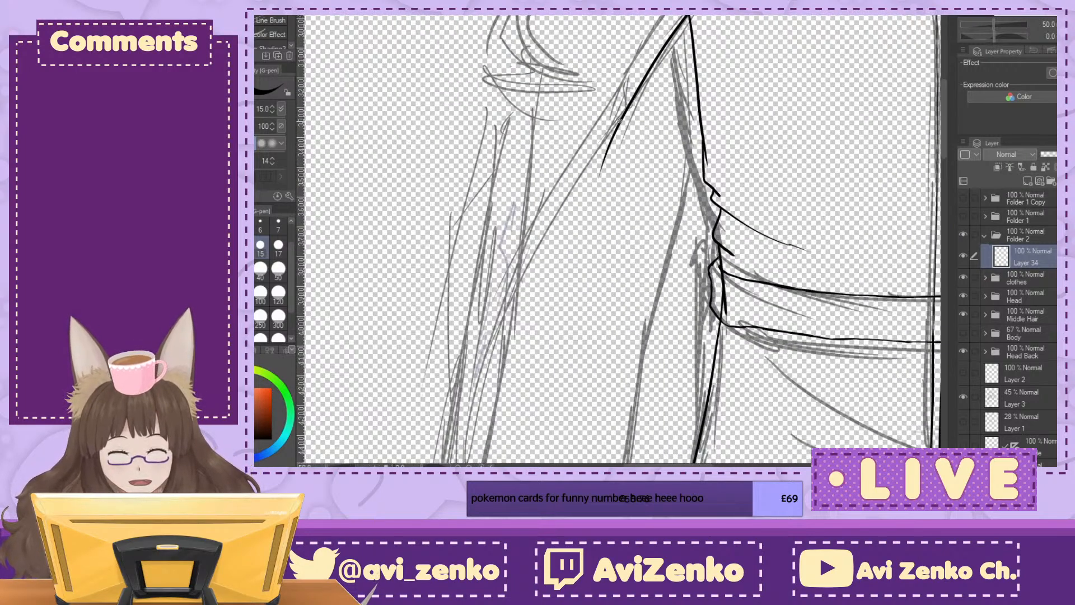
mouse_move(607, 150)
left_mouse_down()
mouse_move(458, 401)
mouse_move(446, 444)
left_mouse_up()
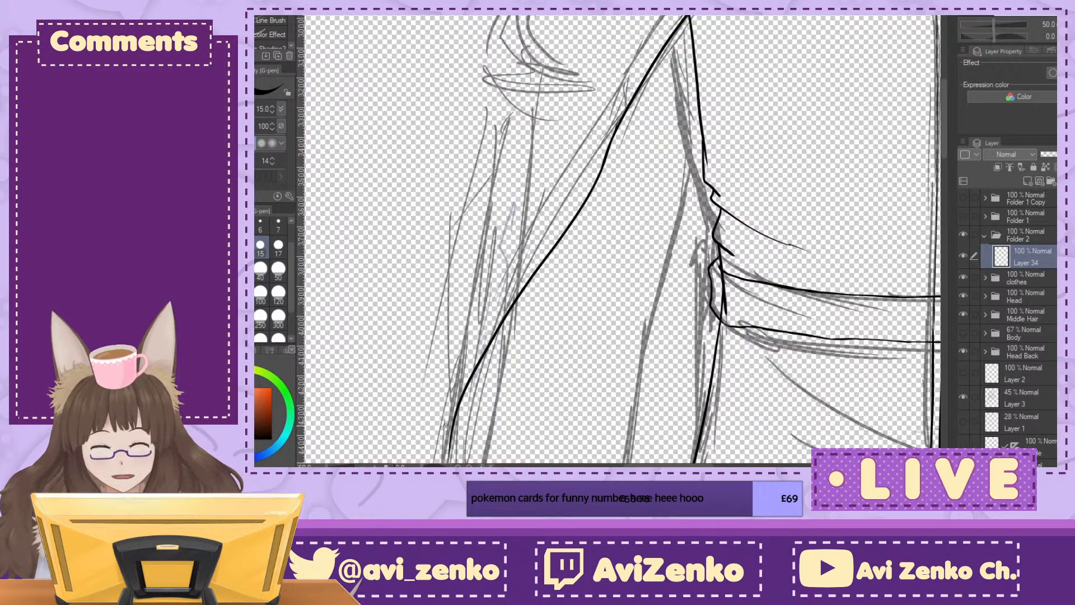
key("ctrl+z")
key("ctrl+z")
Step: Ink the cloak's front edge opposite the belt buckle, from the fur collar diagonally down past the waist, following the rough sketch
key("ctrl+minus")
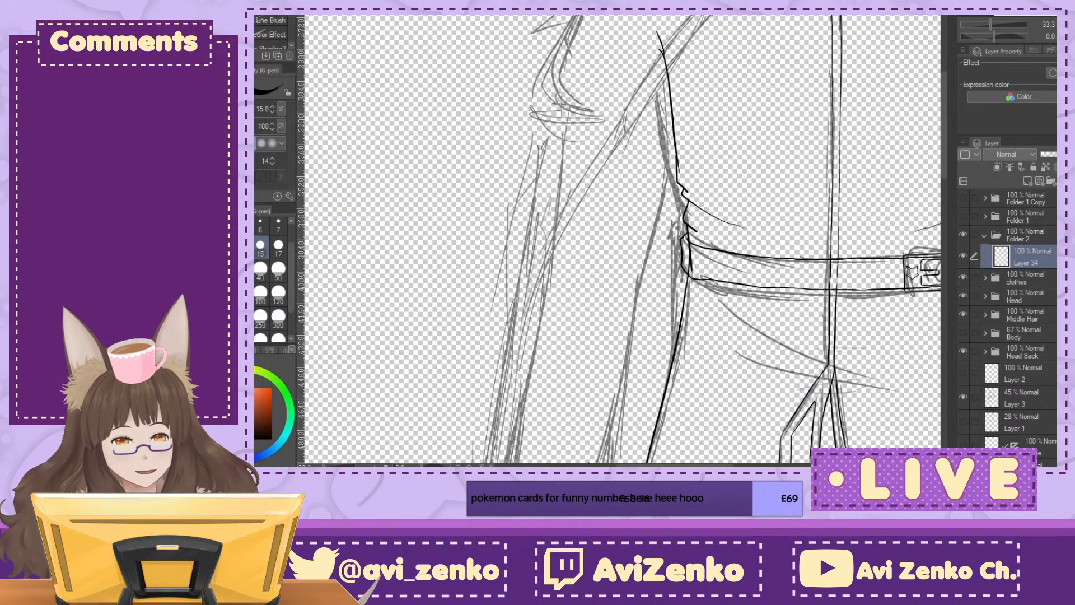
mouse_move(711, 17)
left_mouse_down()
mouse_move(611, 148)
mouse_move(505, 406)
left_mouse_up()
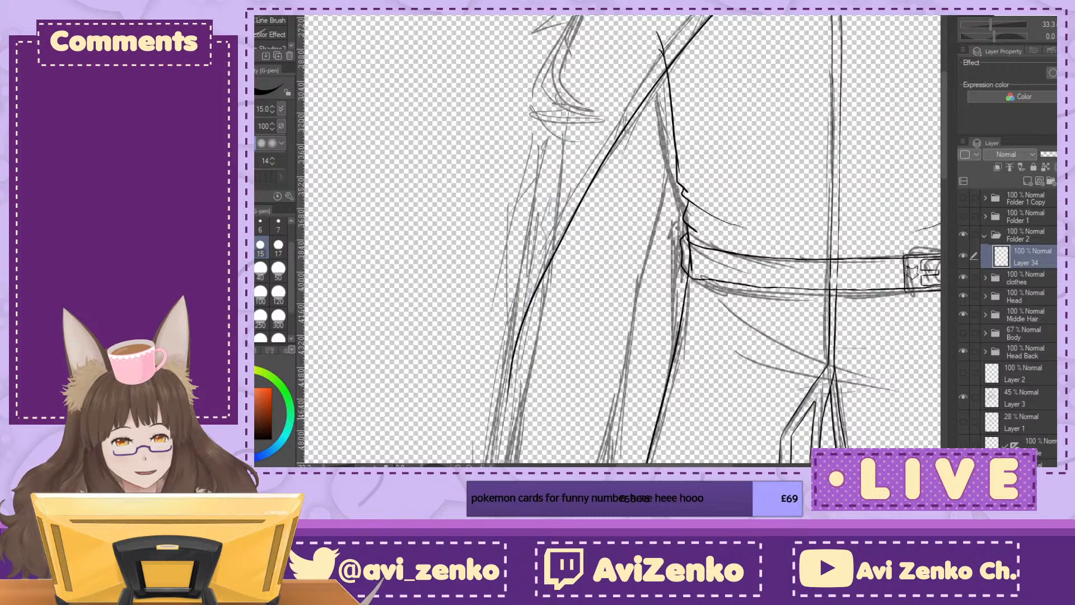
left_click_drag(683, 185, 481, 367)
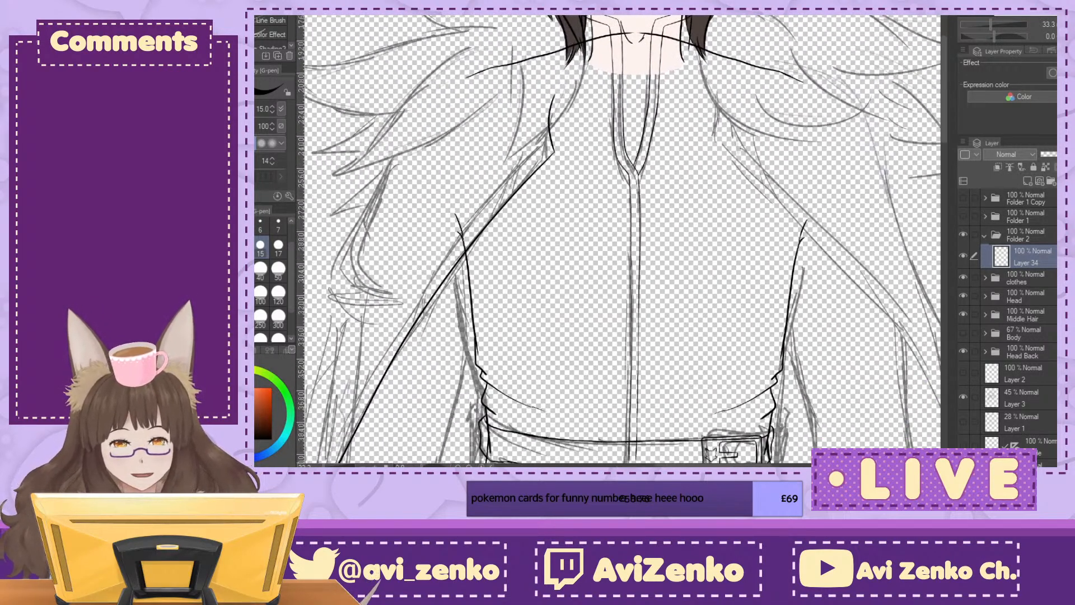
left_click_drag(532, 428, 562, 448)
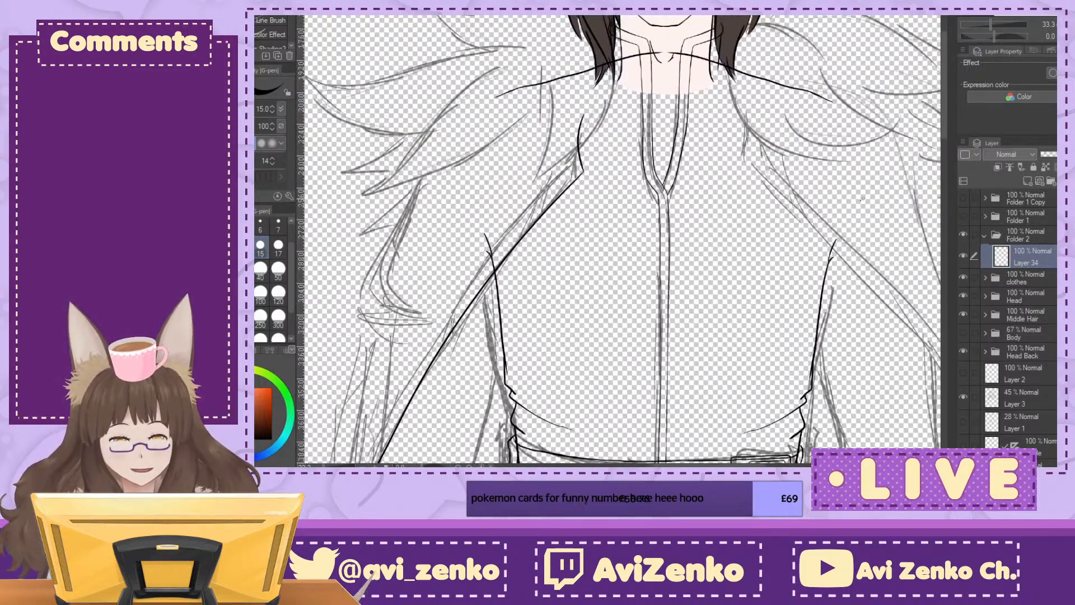
Step: Ink a second line parallel to the cloak's front edge on its outer side, with a short stroke at its upper end
key("ctrl+plus")
key("ctrl+plus")
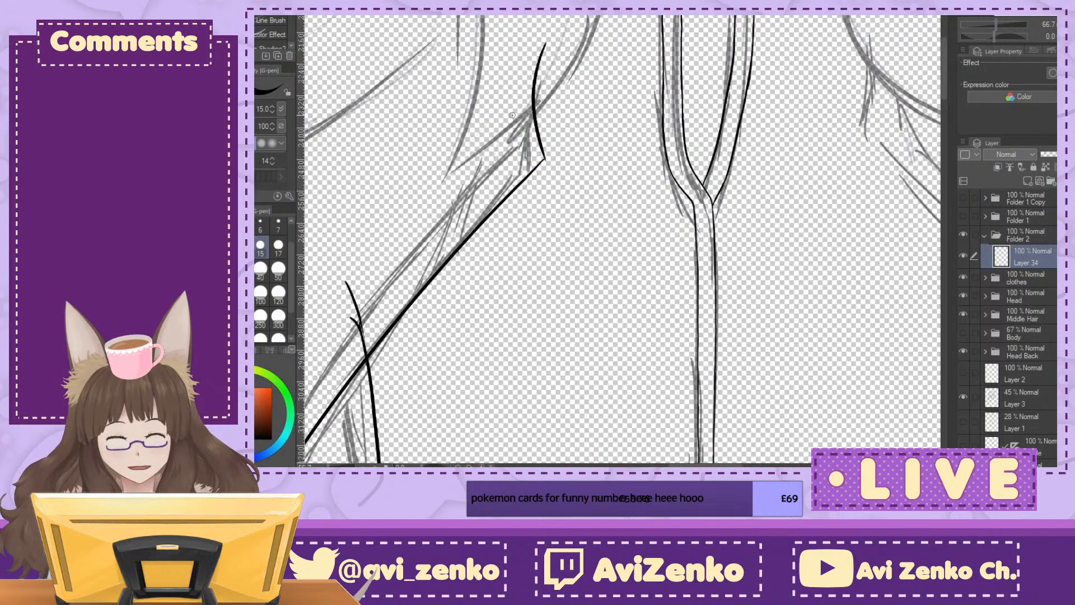
left_click_drag(507, 87, 514, 145)
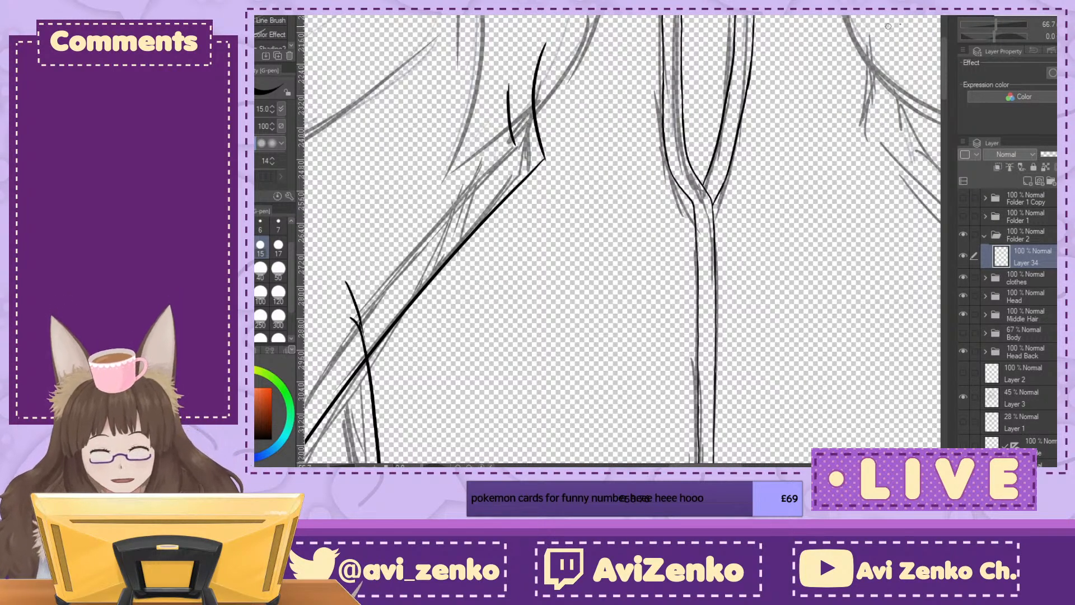
key("minus")
key("minus")
key("minus")
key("ctrl+minus")
key("ctrl+minus")
left_click_drag(918, 313, 916, 190)
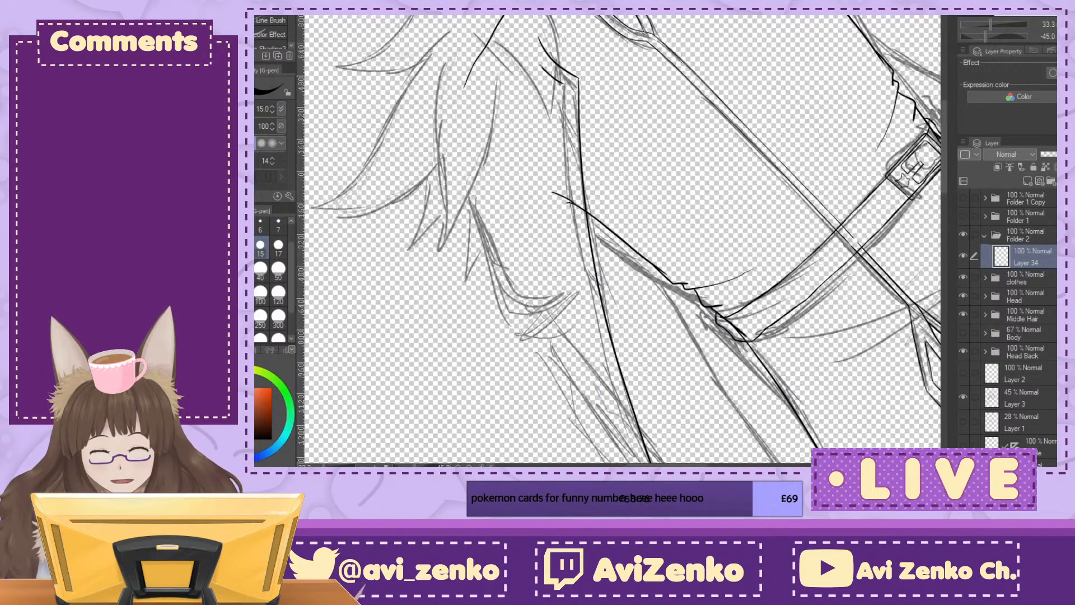
key("asciicircum")
key("ctrl+minus")
left_click_drag(594, 109, 577, 442)
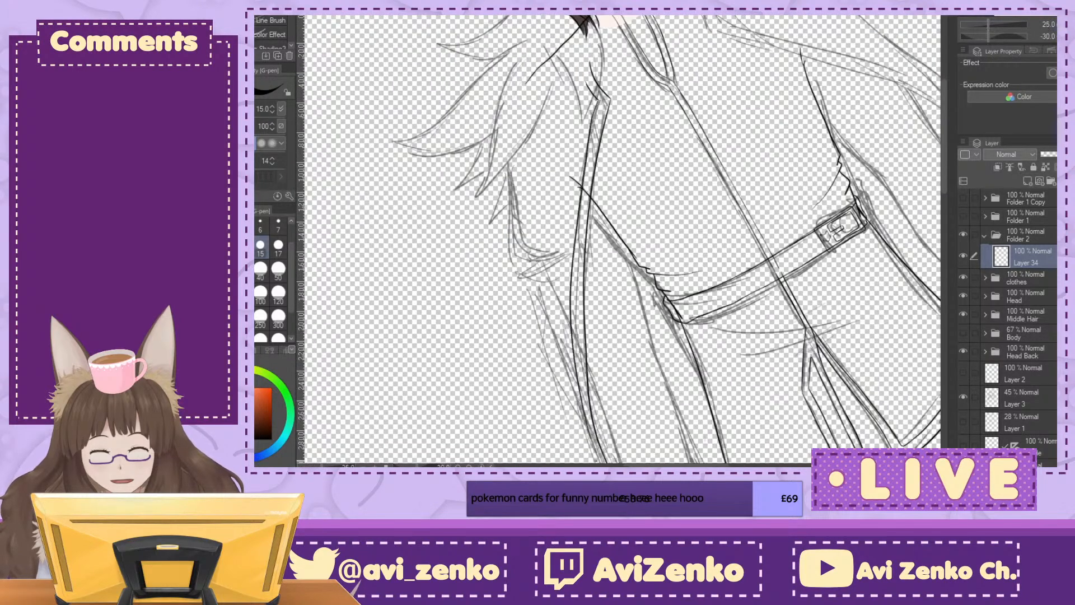
Step: Extend the cloak's front edge line further down beside the jacket's lower half, following the sketch
key("asciicircum")
mouse_move(649, 392)
left_mouse_down()
mouse_move(597, 260)
mouse_move(628, 190)
left_mouse_up()
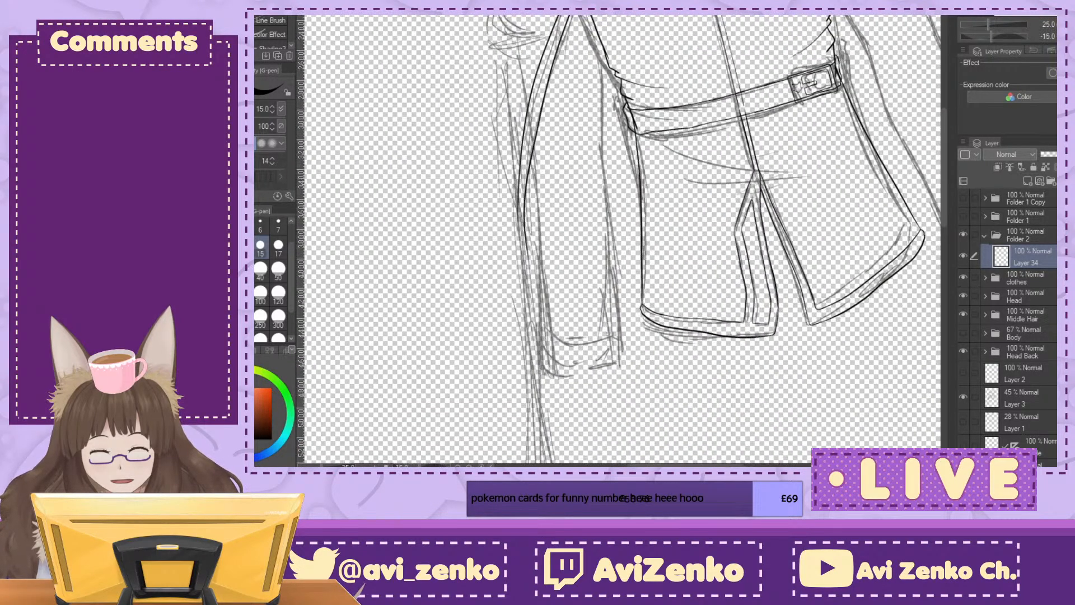
key("asciicircum")
key("ctrl+plus")
key("ctrl+plus")
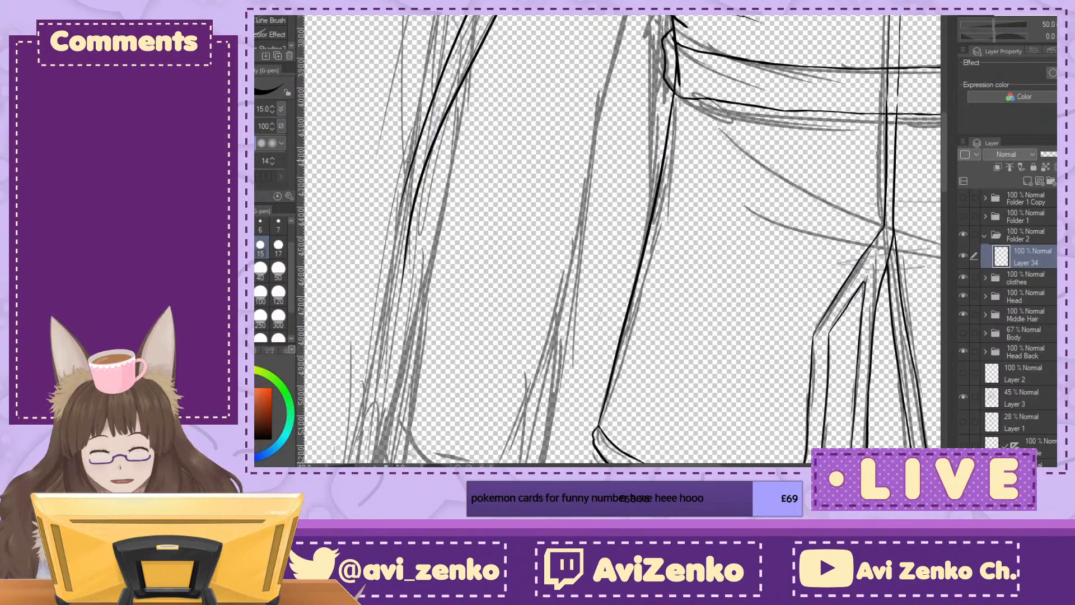
left_click_drag(411, 215, 393, 325)
left_click_drag(413, 230, 395, 304)
left_click_drag(498, 196, 668, 170)
Step: Bring the two front edge lines of the cloak together into a narrow point at their lower ends
key("ctrl+plus")
key("ctrl+plus")
left_click_drag(517, 162, 506, 347)
left_click_drag(505, 302, 507, 371)
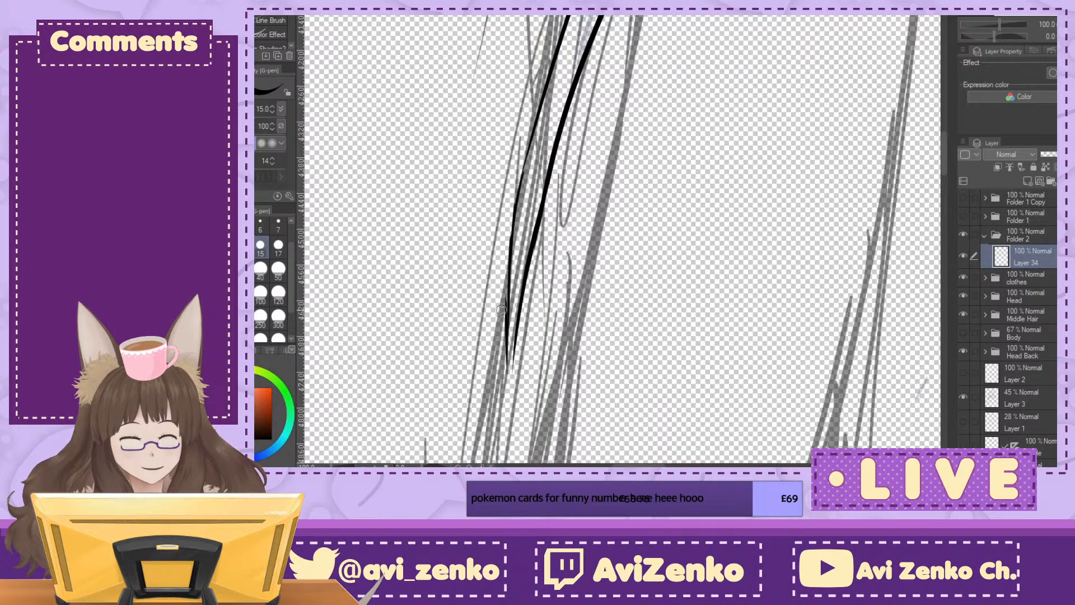
key("ctrl+z")
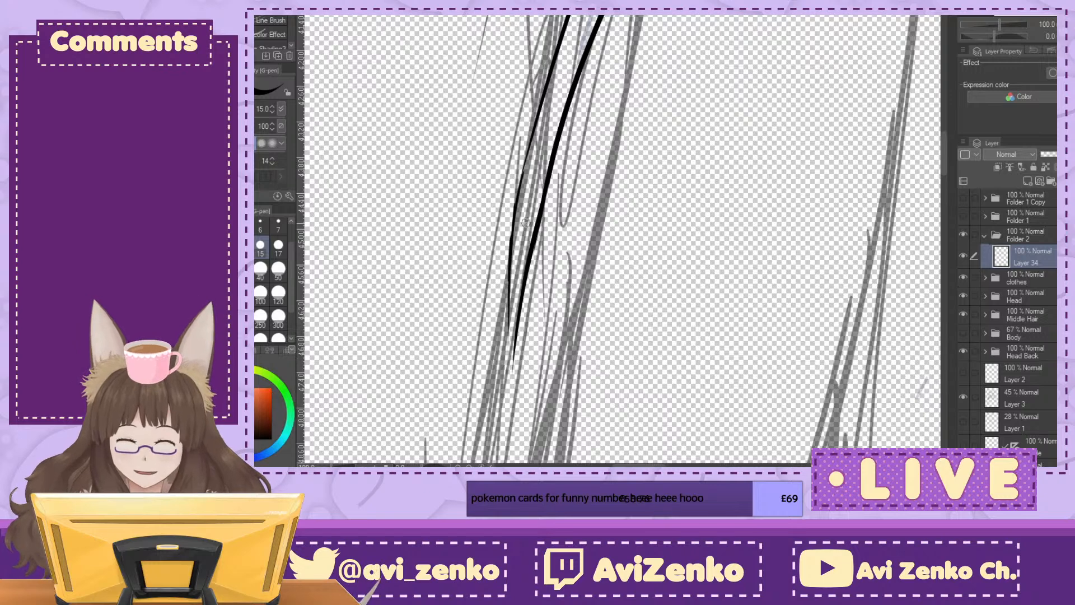
left_click_drag(520, 315, 512, 374)
left_click_drag(508, 307, 510, 383)
left_click_drag(504, 270, 505, 295)
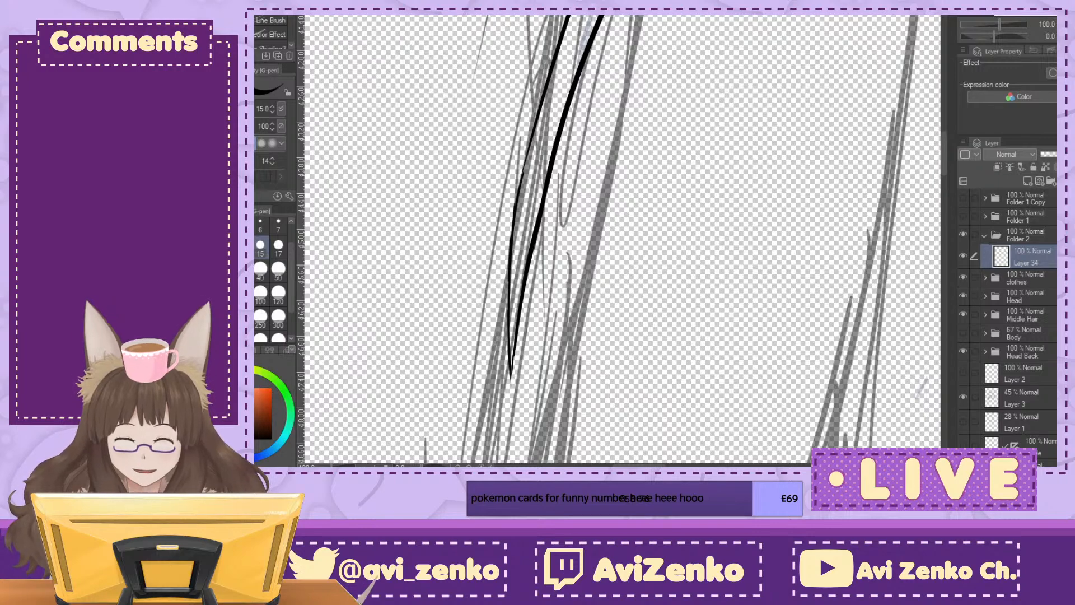
Step: Try to ink the cloak's outer edge from the shoulder down past the elbow, following the rough sketch
key("ctrl+minus")
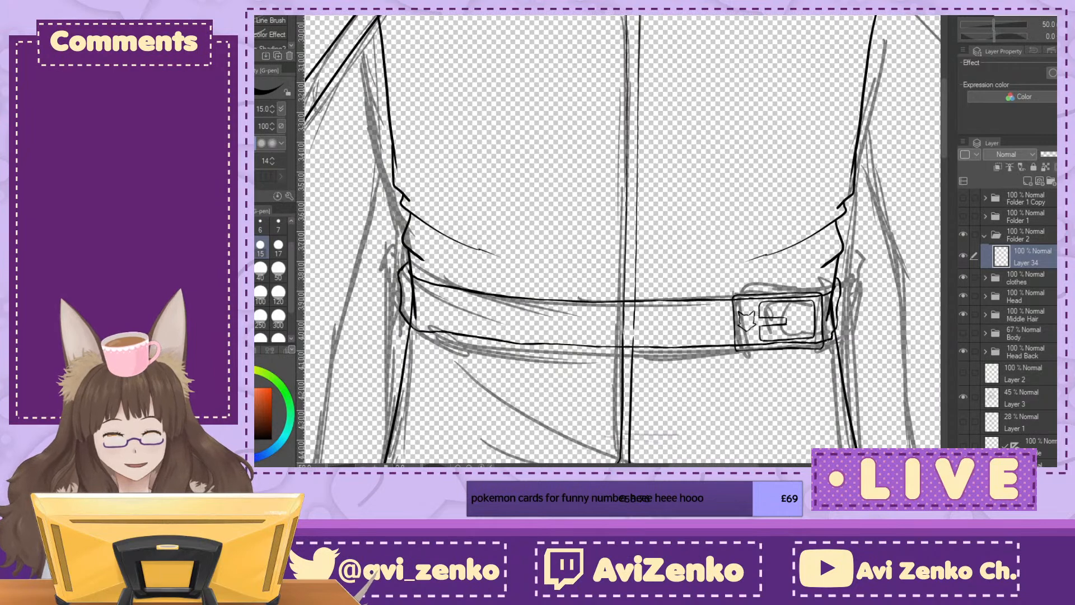
key("ctrl+minus")
key("ctrl+minus")
key("ctrl+minus")
key("ctrl+minus")
key("ctrl+minus")
key("ctrl+minus")
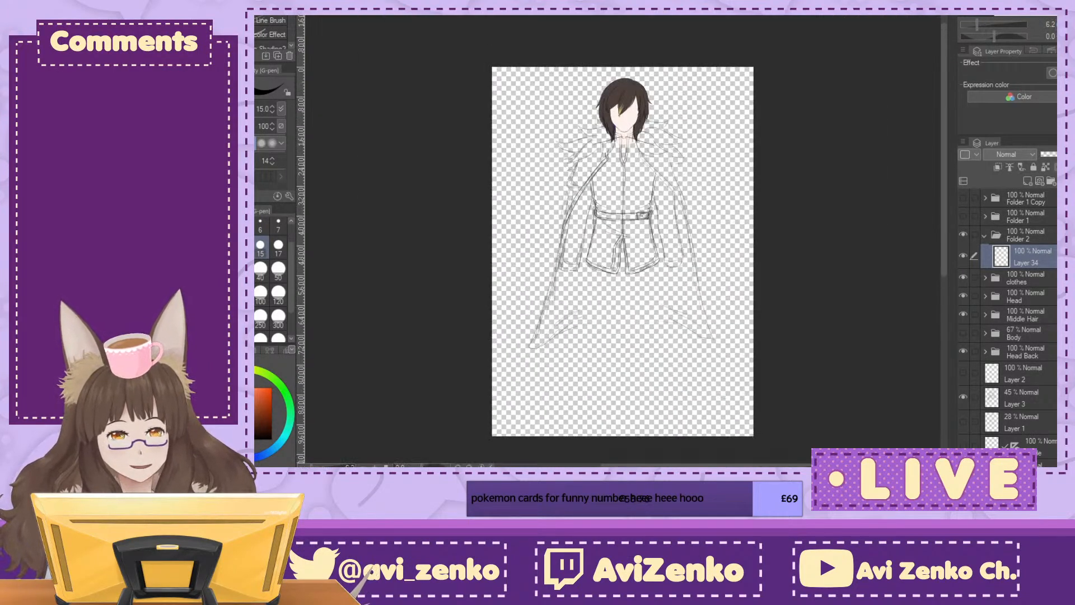
key("ctrl+plus")
key("ctrl+plus")
key("ctrl+plus")
key("ctrl+plus")
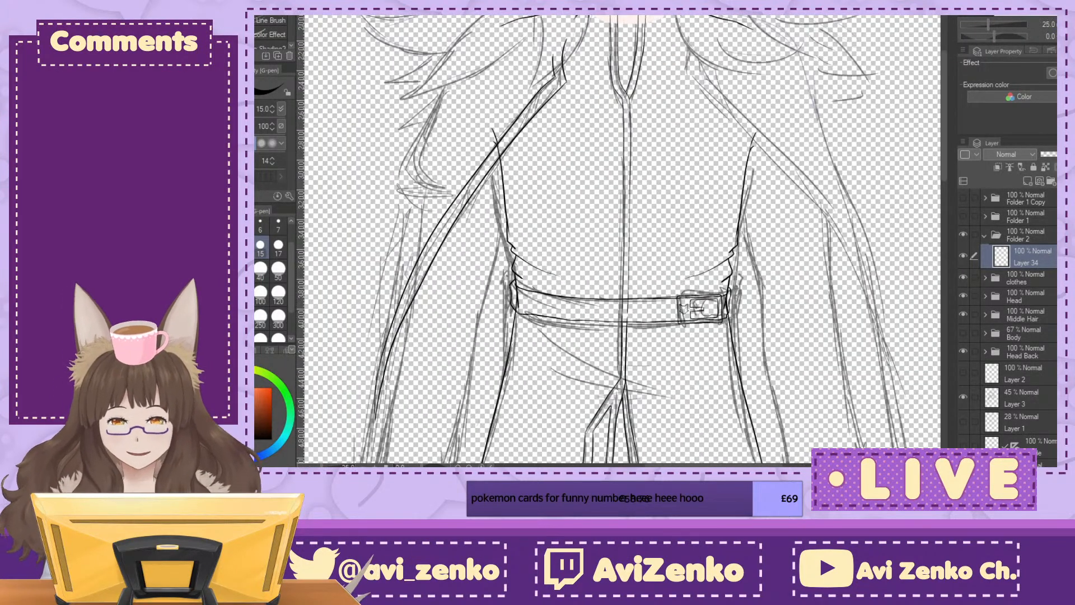
left_click_drag(651, 22, 717, 93)
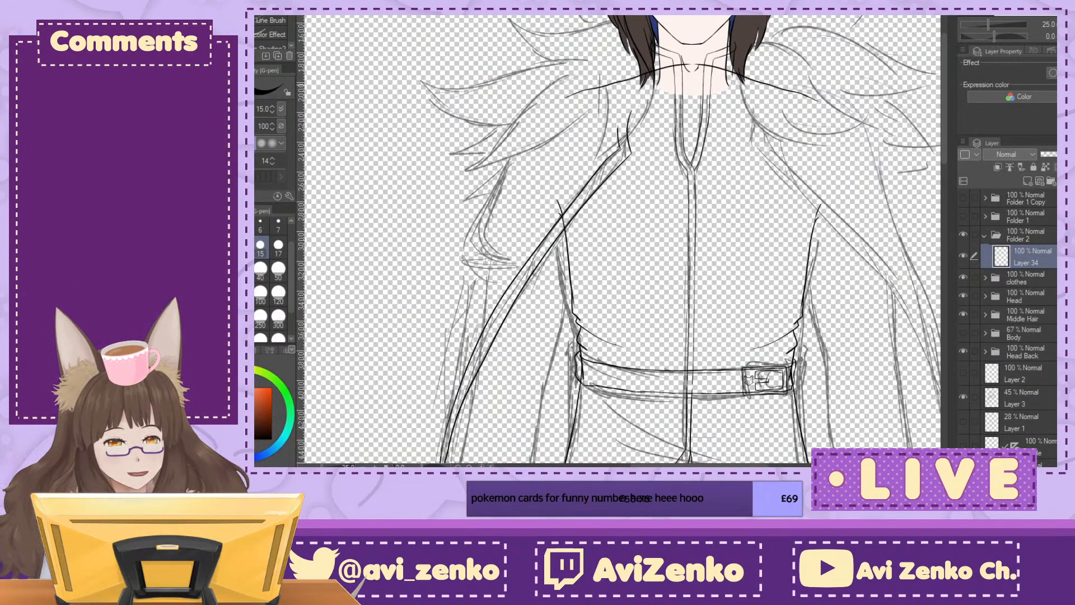
mouse_move(549, 84)
left_mouse_down()
mouse_move(471, 193)
mouse_move(457, 269)
left_mouse_up()
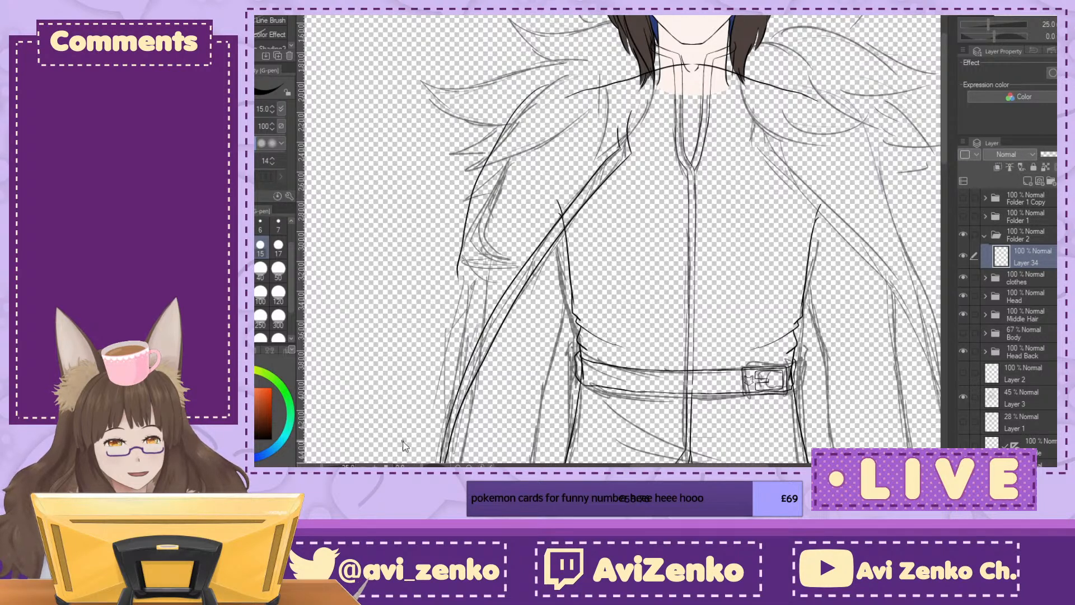
key("ctrl+z")
left_click_drag(519, 110, 459, 219)
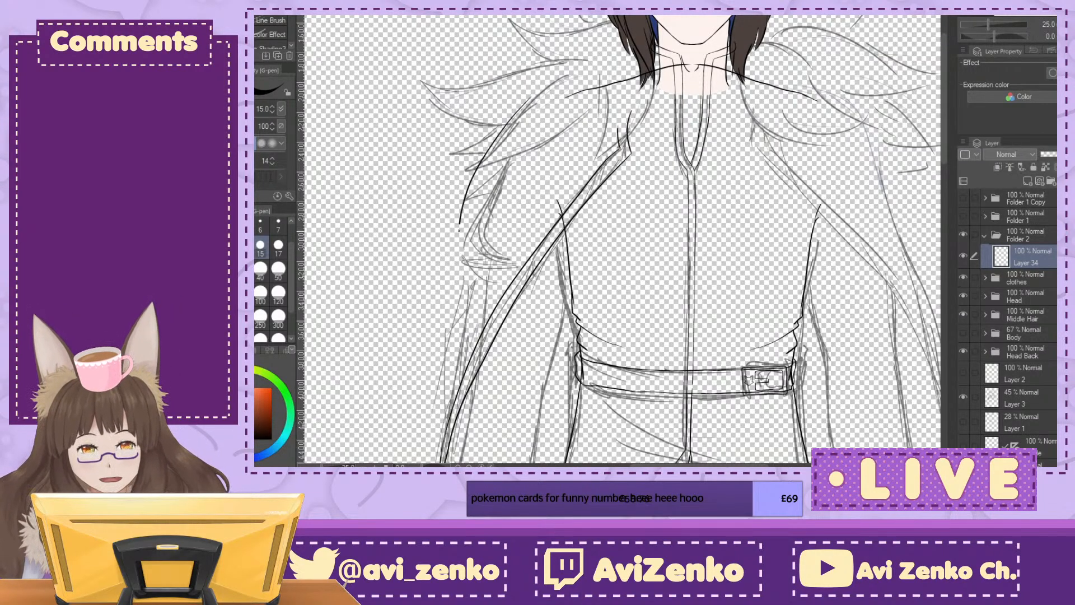
left_click_drag(457, 277, 428, 429)
mouse_move(774, 286)
left_mouse_down()
mouse_move(745, 54)
mouse_move(796, 61)
left_mouse_up()
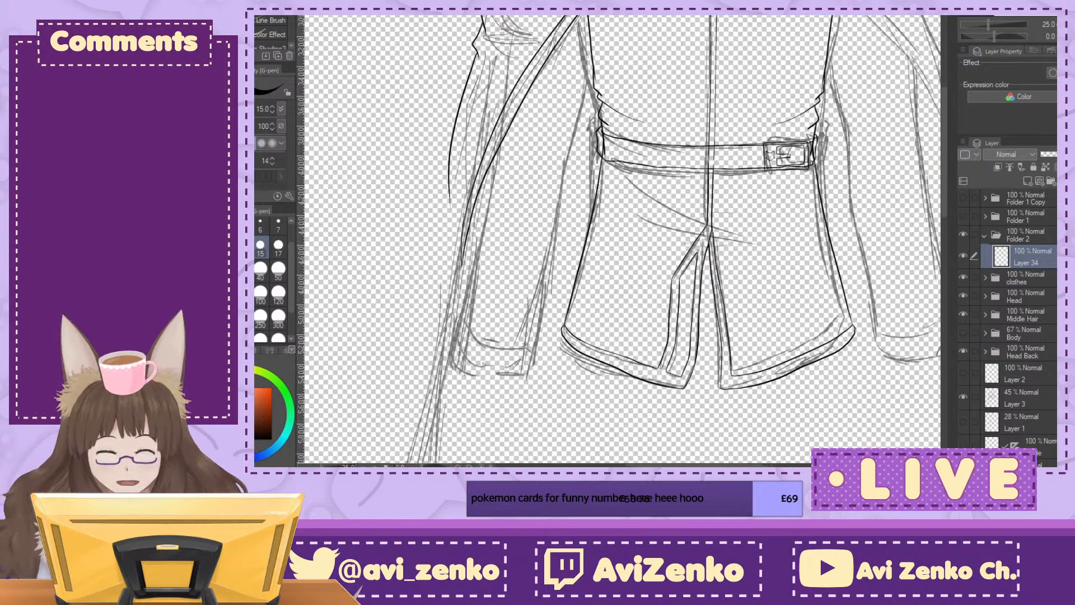
key("ctrl+z")
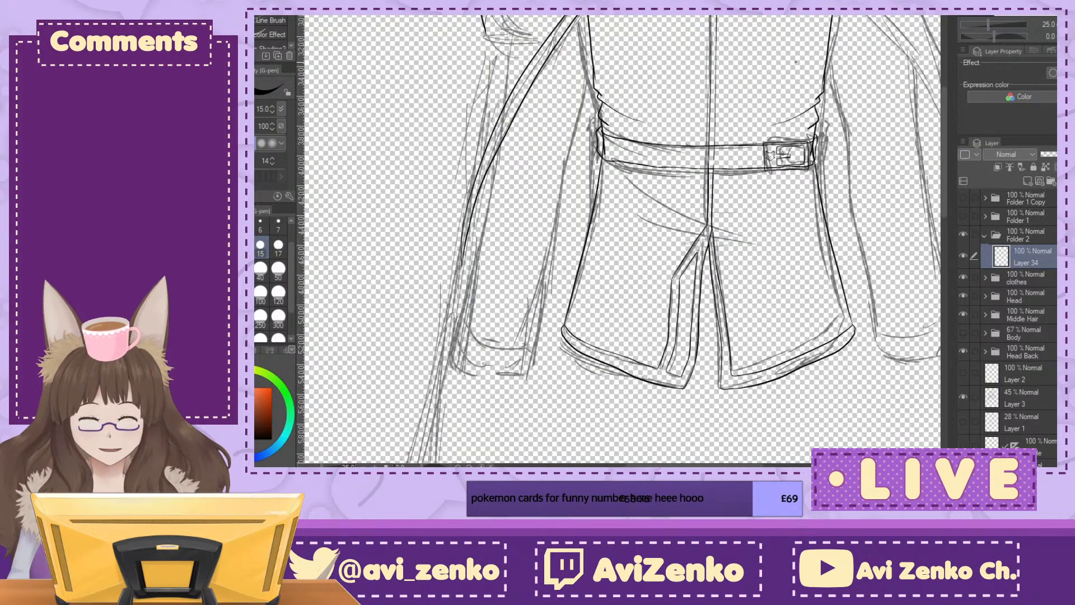
Step: Ink the cloak's outer edge from the shoulder down the upper arm, with a small fold notch near the elbow and a line below it
mouse_move(795, 61)
left_mouse_down()
mouse_move(755, 203)
mouse_move(810, 248)
left_mouse_up()
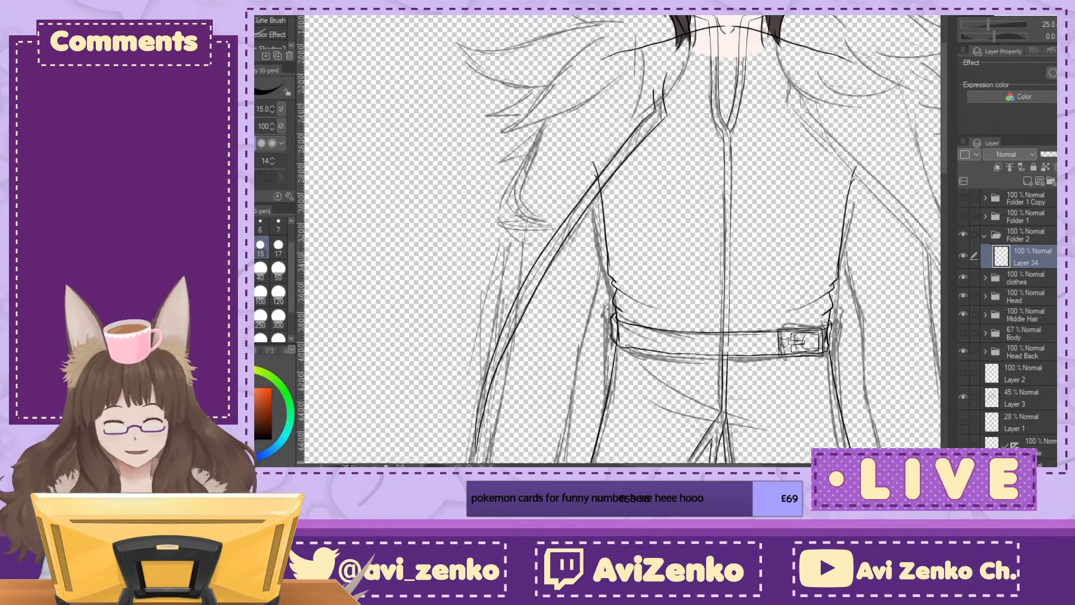
left_click_drag(576, 53, 508, 191)
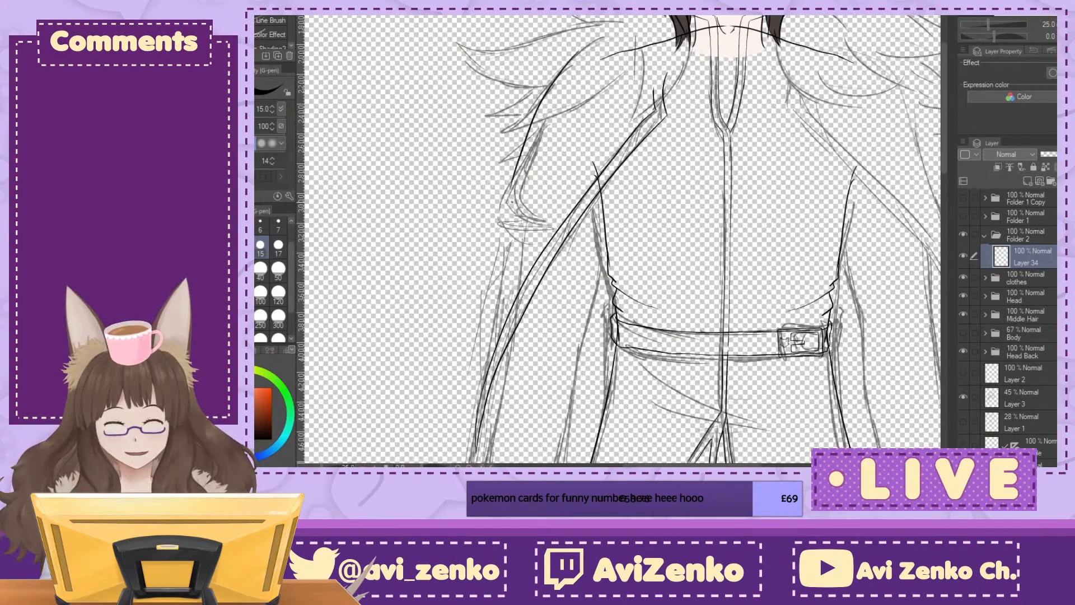
key("ctrl+plus")
left_click_drag(482, 150, 439, 377)
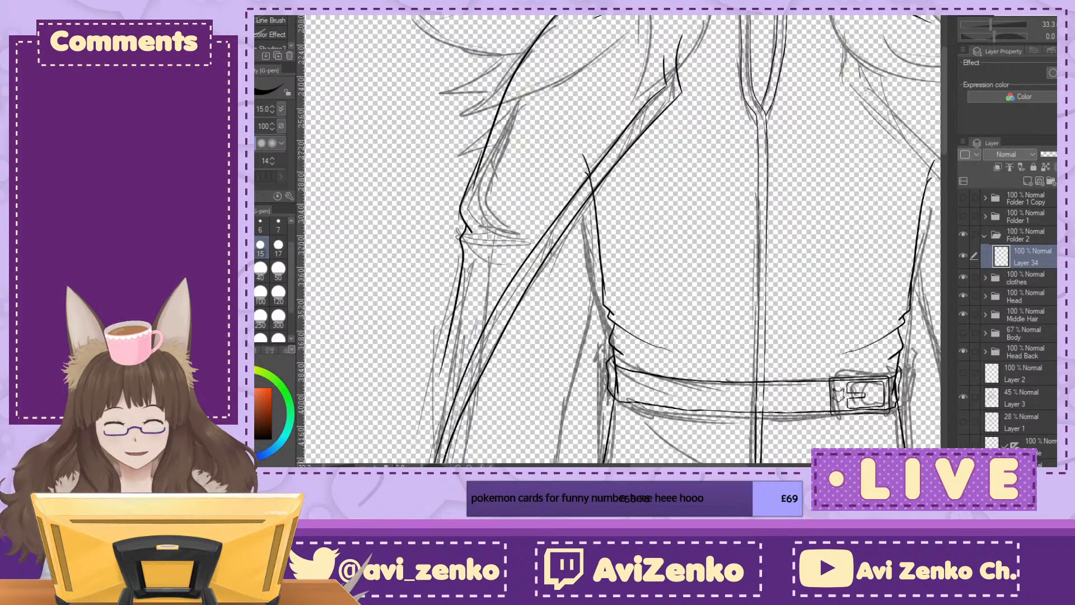
Step: Extend the cloak's outer edge down to meet the front edge line, hiding the rough sketch on Layer 3 to close the gap
key("ctrl+plus")
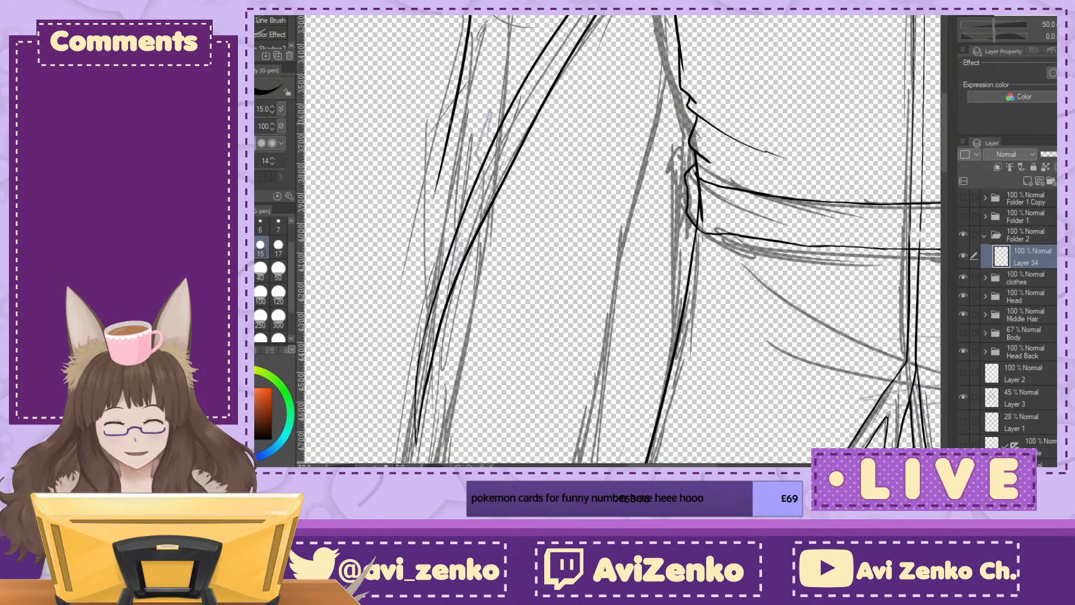
left_click_drag(446, 138, 425, 314)
left_click_drag(430, 259, 419, 365)
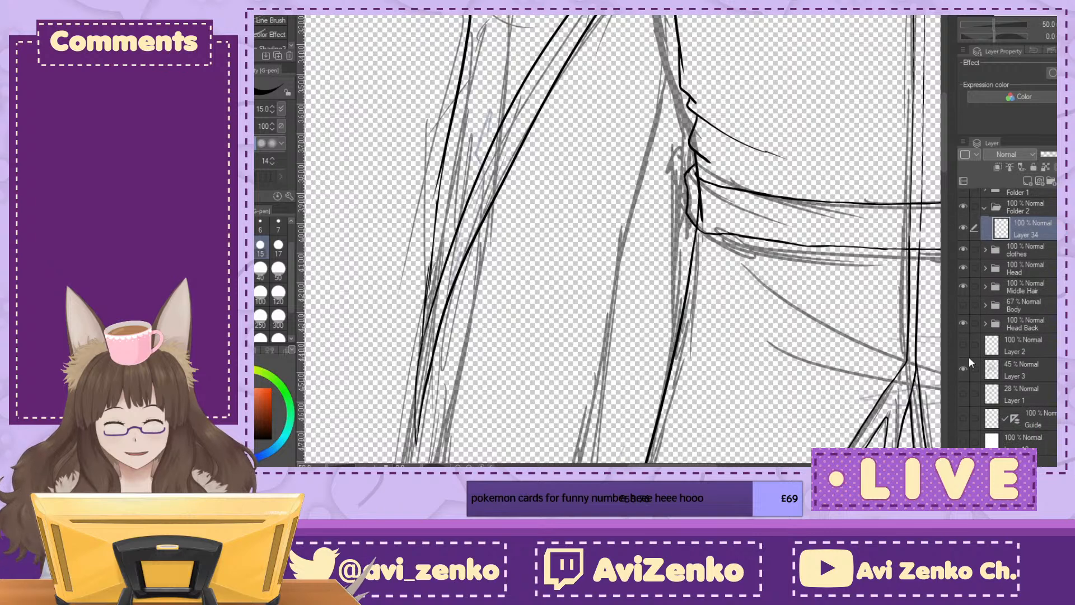
left_click(964, 368)
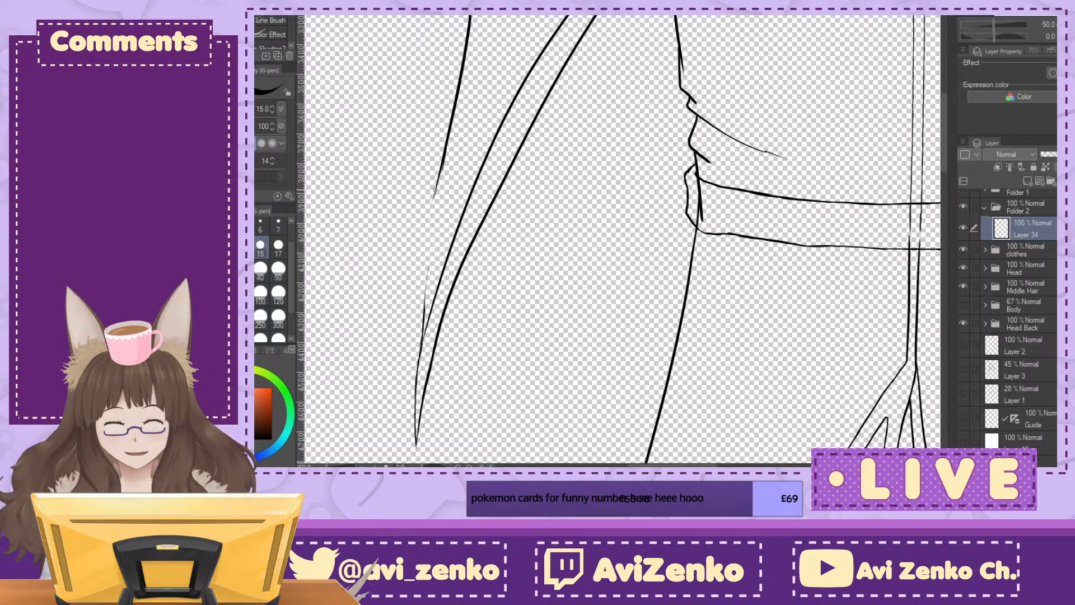
left_click_drag(436, 188, 425, 281)
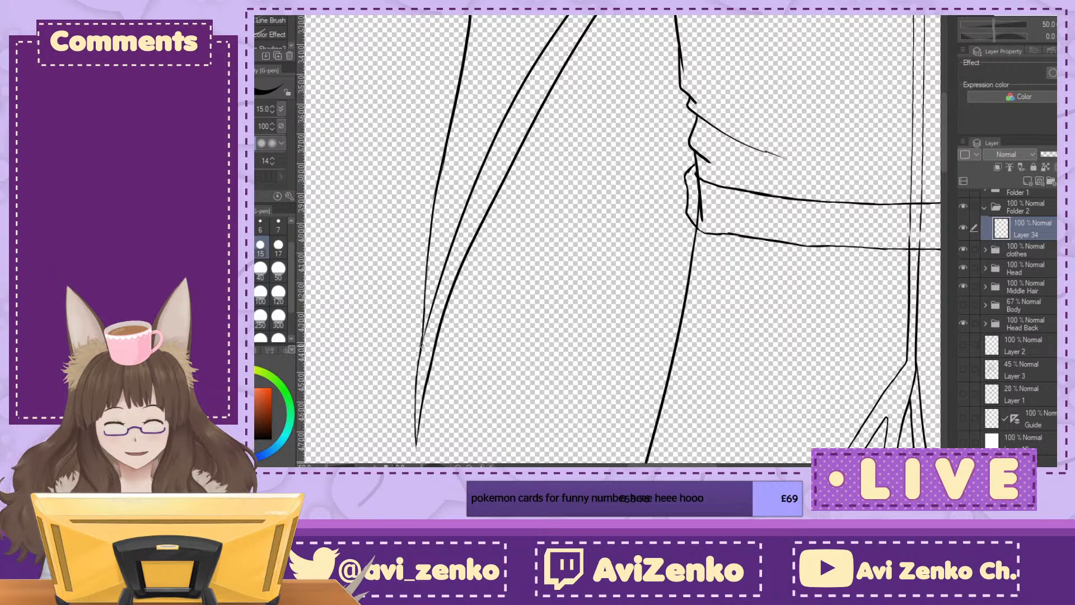
Step: Ink the cloak's shoulder line in one curve from the top of the outer edge to the hair beside the neck
left_click_drag(507, 186, 522, 444)
left_click_drag(616, 223, 500, 297)
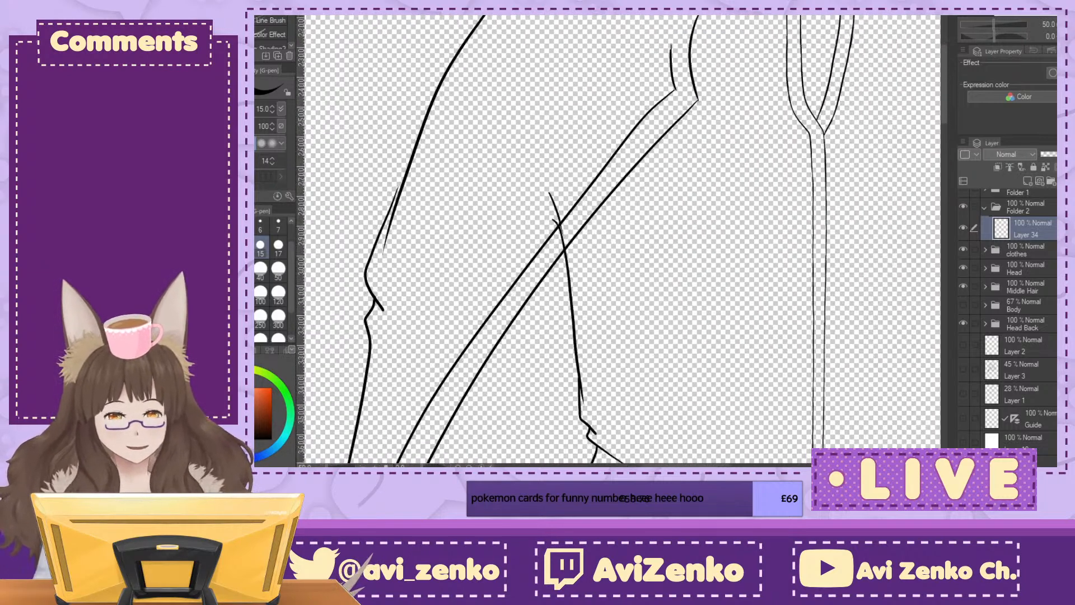
key("ctrl+minus")
key("ctrl+minus")
left_click_drag(644, 196, 600, 258)
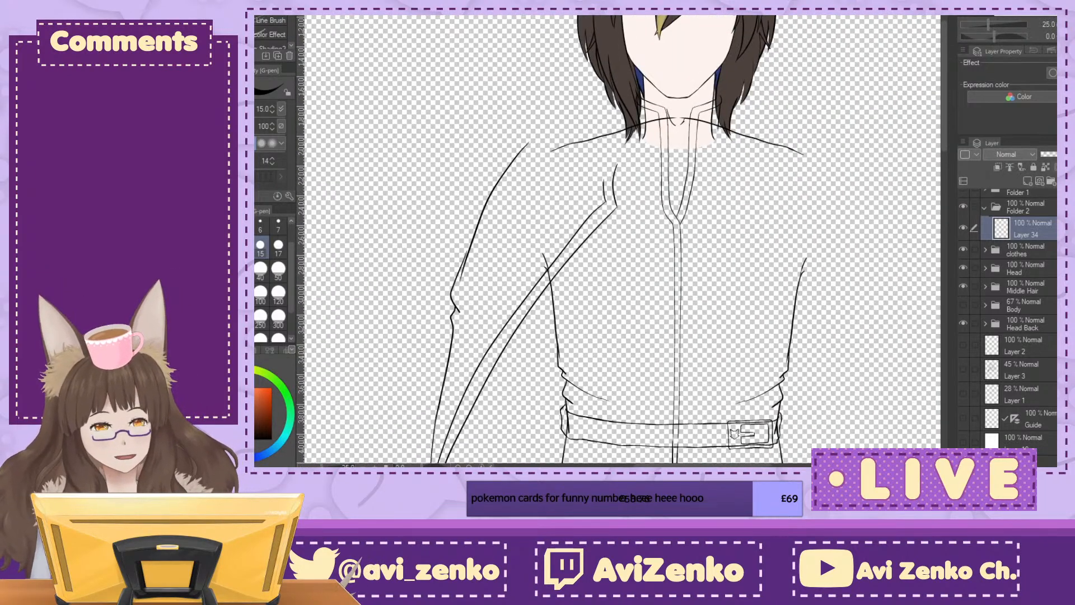
key("ctrl+plus")
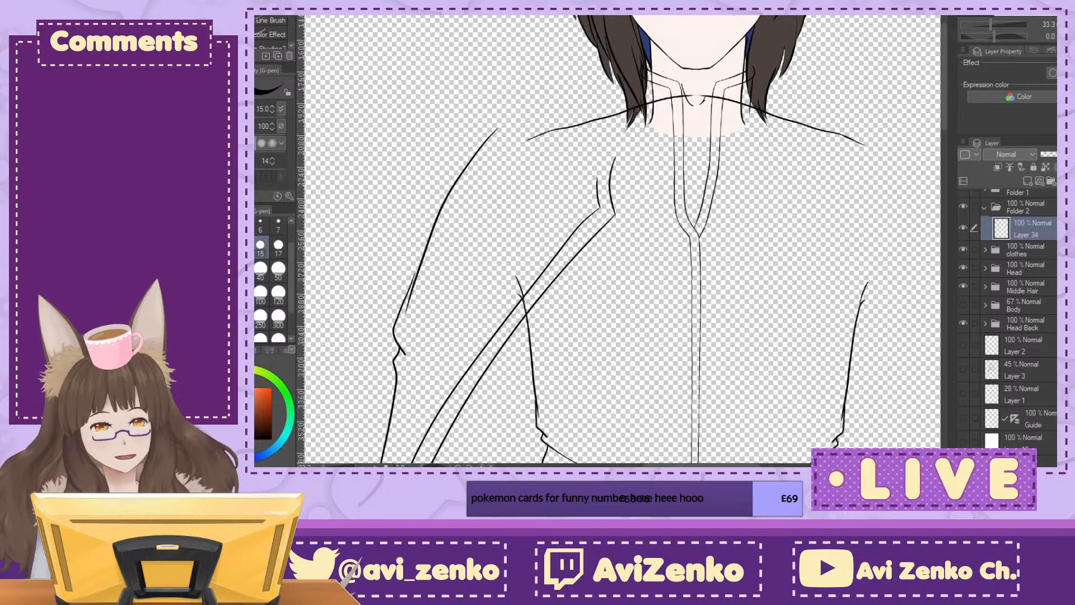
key("ctrl+plus")
key("ctrl+plus")
left_click_drag(373, 73, 521, 16)
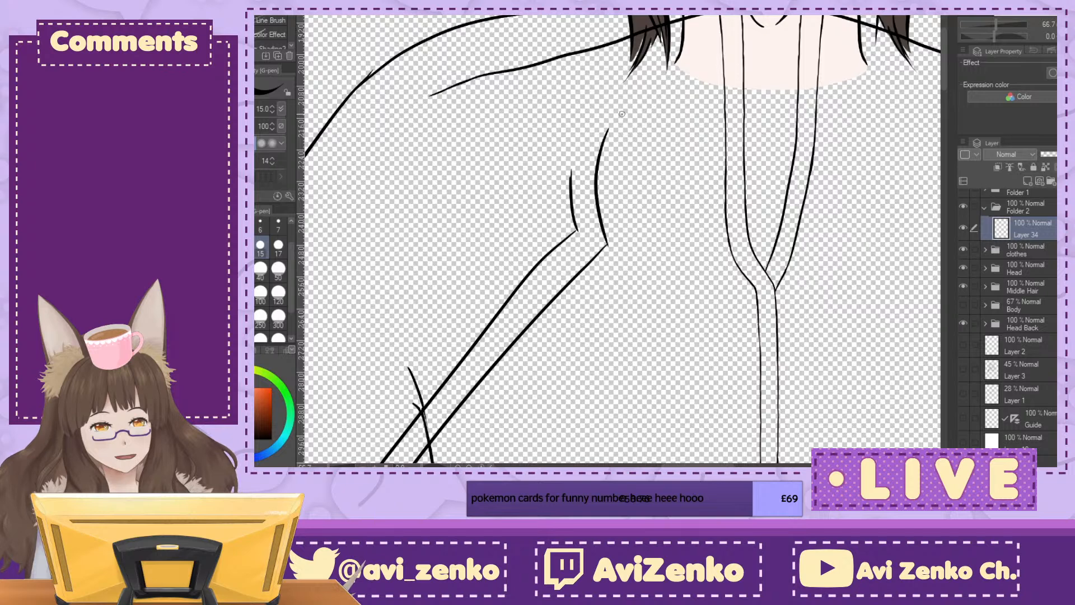
key("ctrl+z")
mouse_move(378, 75)
left_mouse_down()
mouse_move(494, 25)
mouse_move(638, 15)
left_mouse_up()
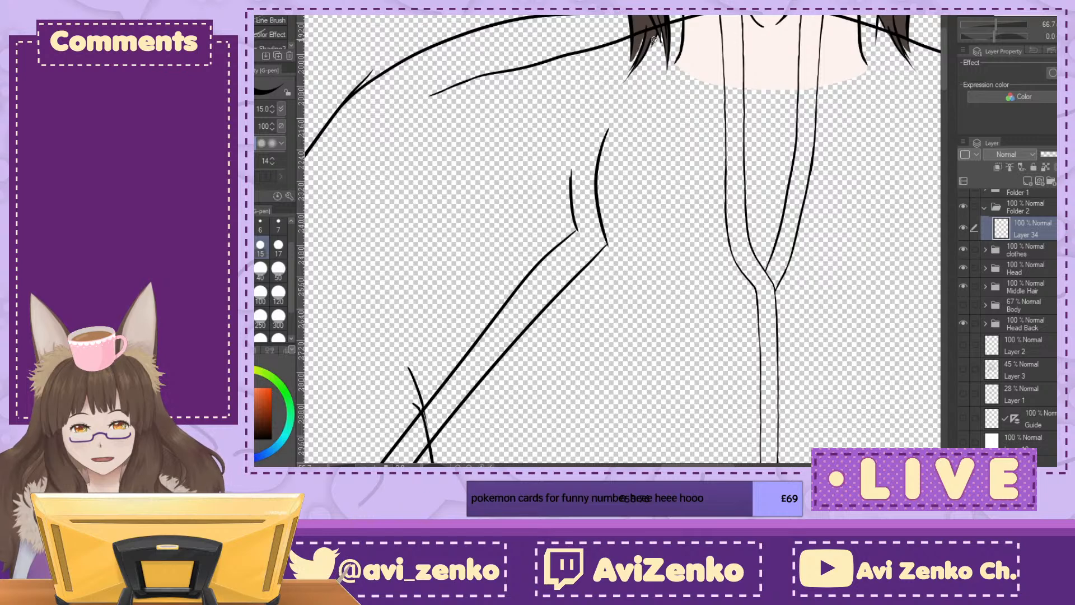
Step: Extend both front edge lines of the cloak upward from the chest to the shoulder line beside the hair
left_click_drag(634, 66, 606, 133)
mouse_move(571, 201)
left_mouse_down()
mouse_move(591, 102)
mouse_move(623, 45)
left_mouse_up()
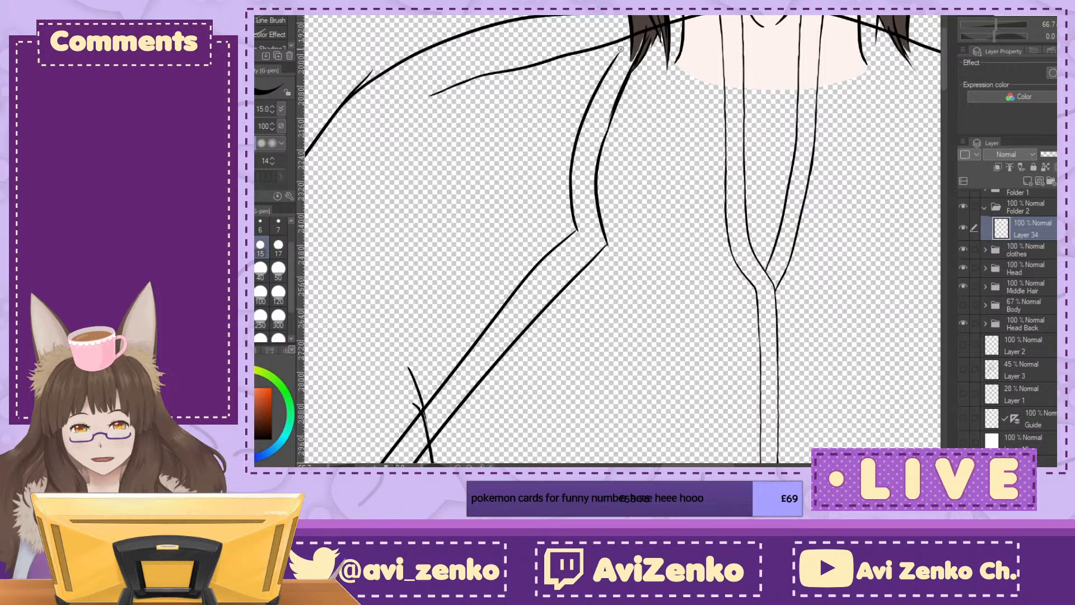
scroll(622, 241, "up", 10)
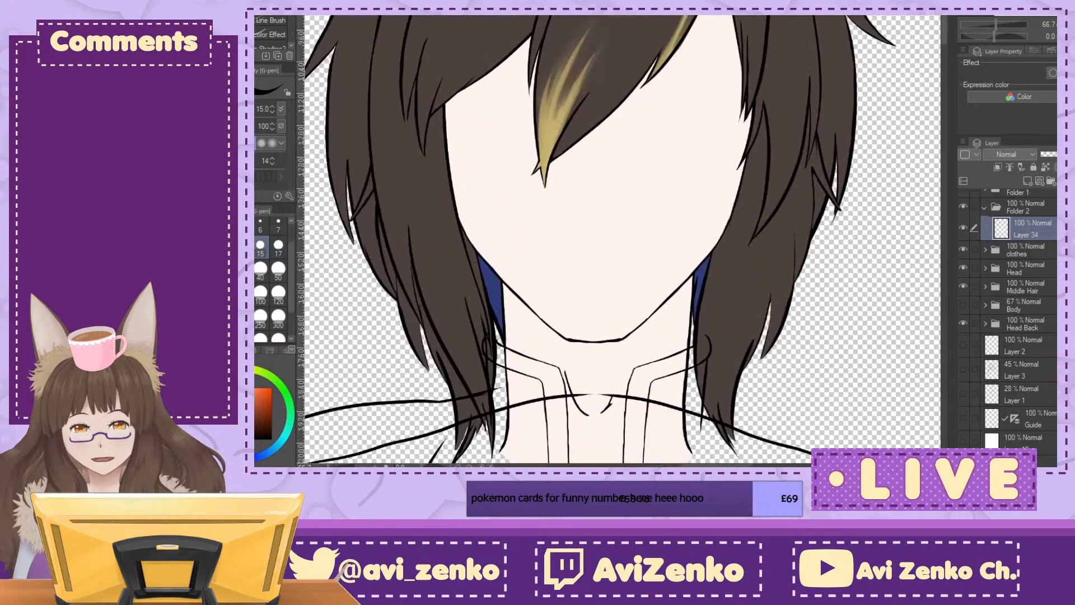
scroll(622, 240, "down", 13)
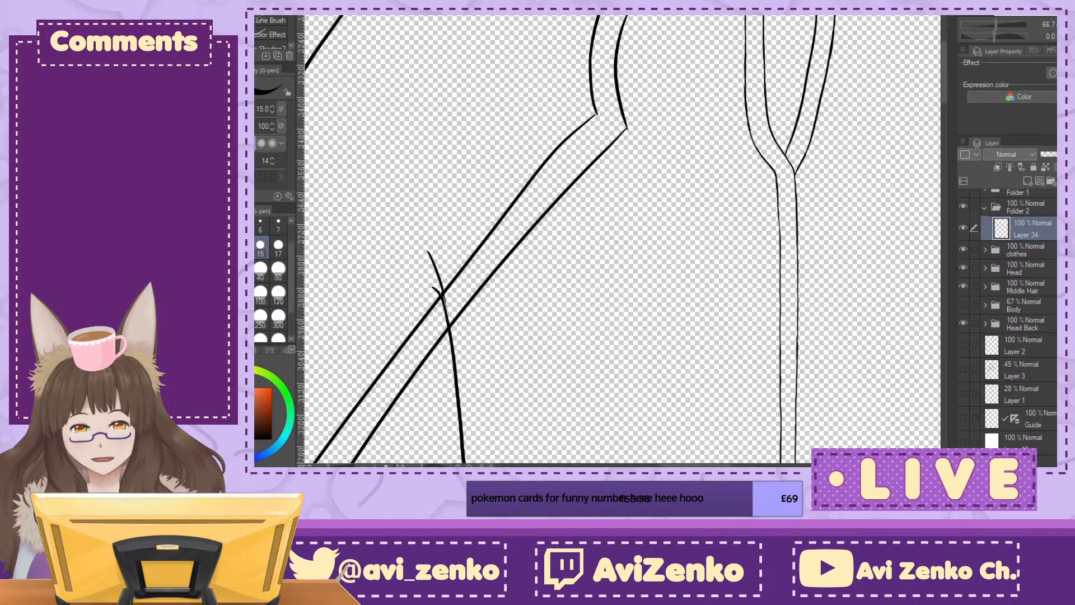
scroll(622, 240, "up", 9)
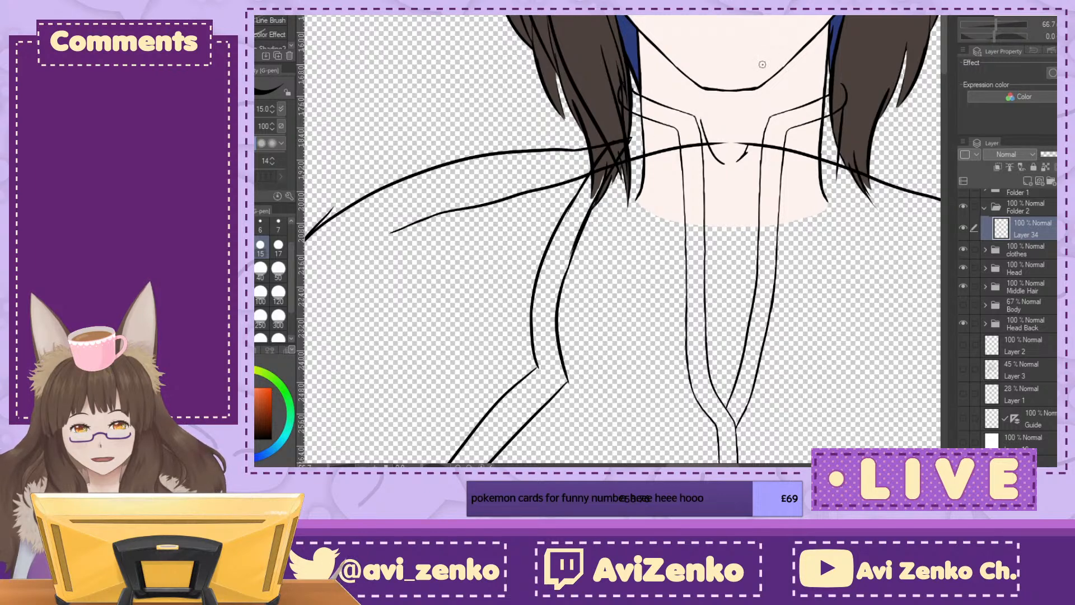
Step: Duplicate Layer 34, flip the copy horizontally and place it as the matching cloak half on the opposite side of the body
key("ctrl+0")
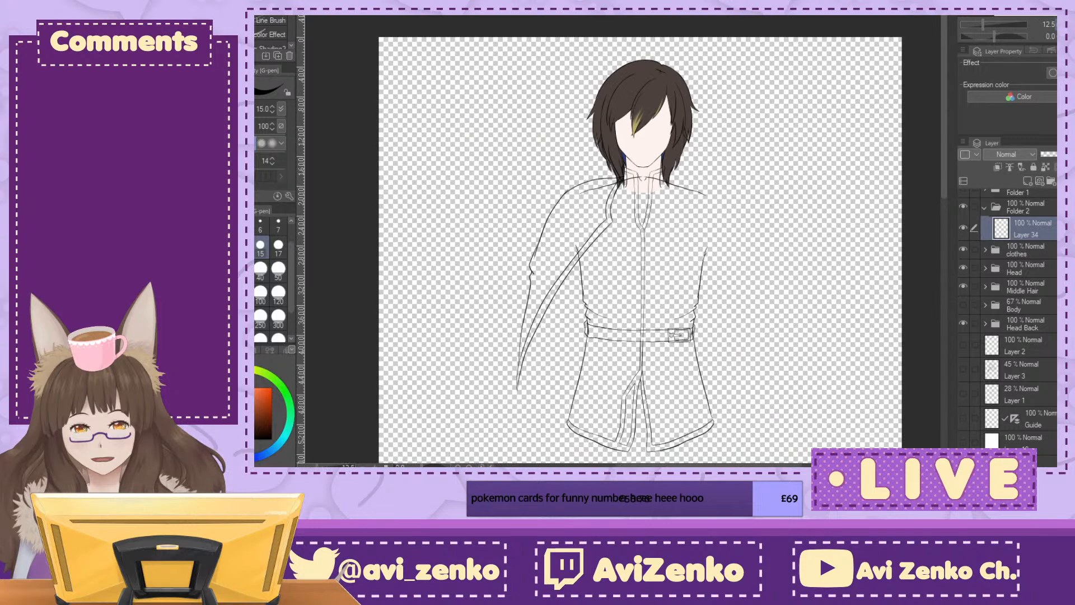
mouse_move(640, 313)
left_mouse_down()
mouse_move(614, 222)
mouse_move(633, 241)
left_mouse_up()
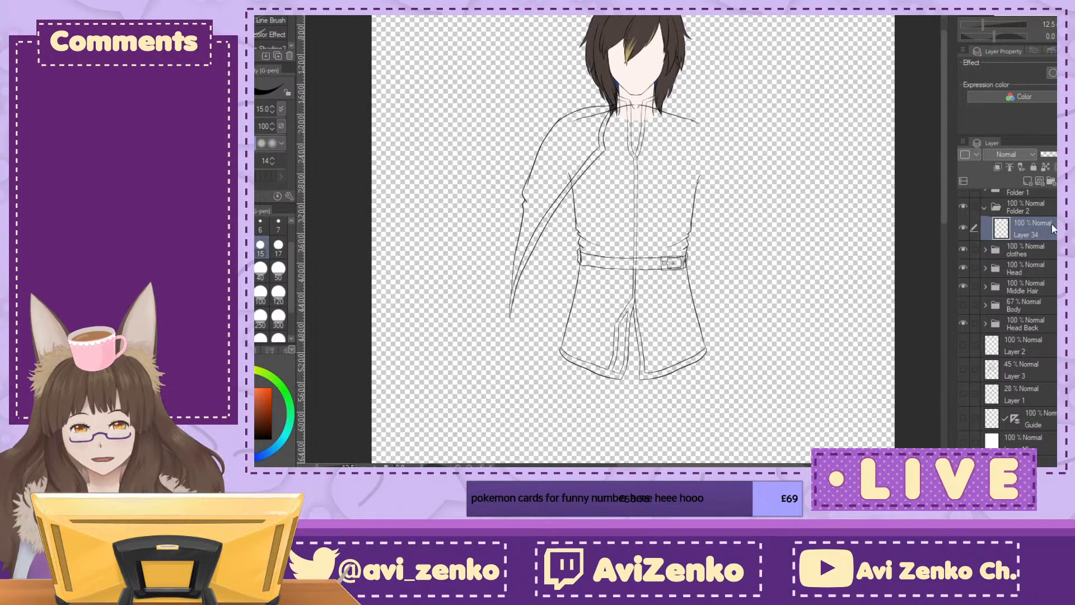
key("ctrl+j")
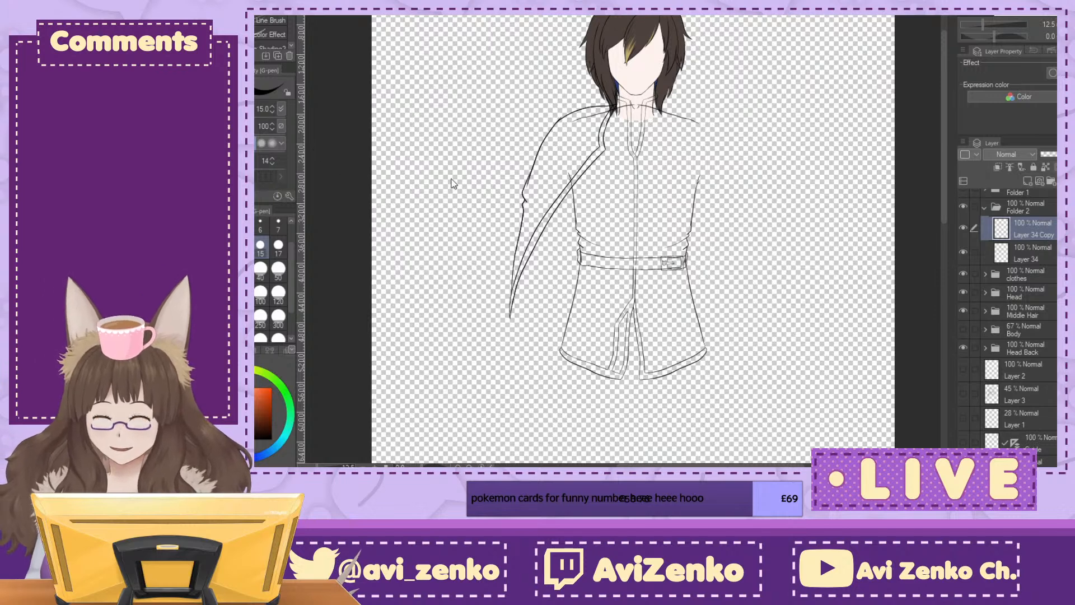
key("ctrl+t")
left_click_drag(584, 226, 724, 231)
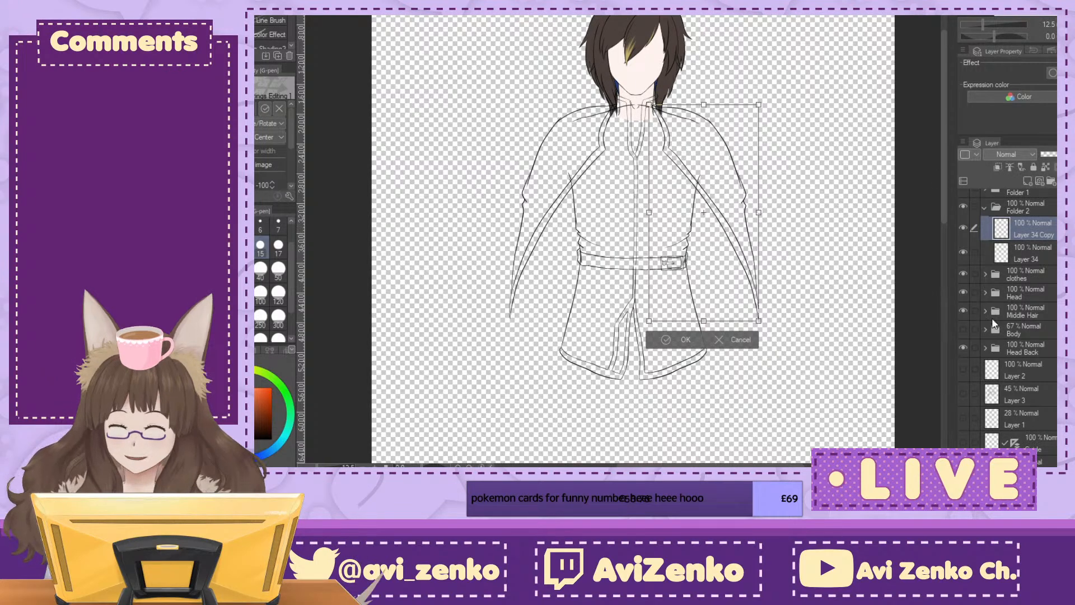
left_click(672, 339)
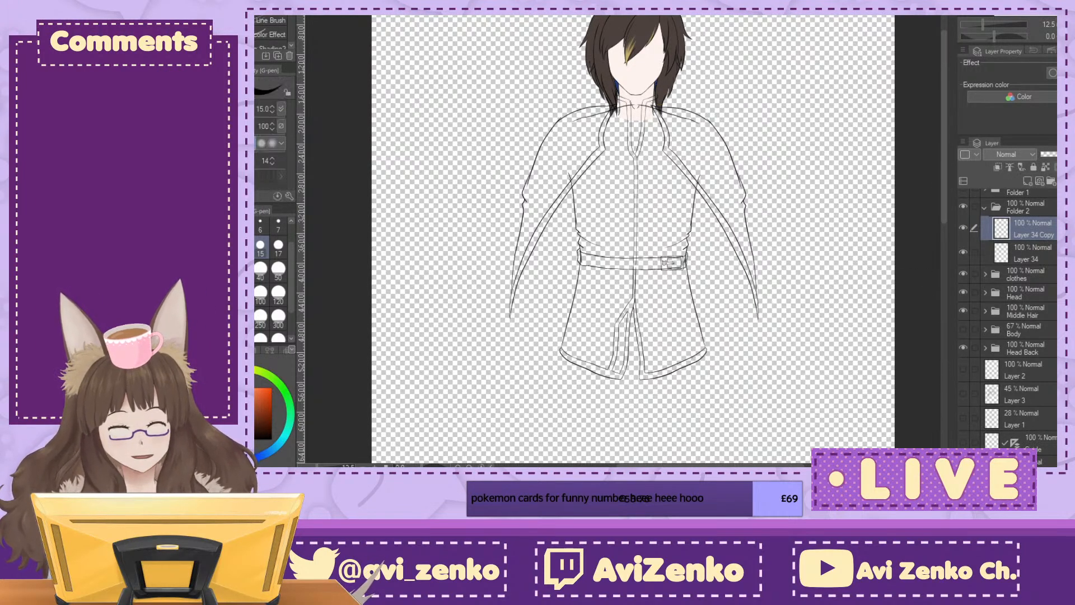
Step: Show Folder 1 and Folder 1 Copy, which hold the two fur collar halves
scroll(1041, 210, "up", 2)
left_click(963, 214)
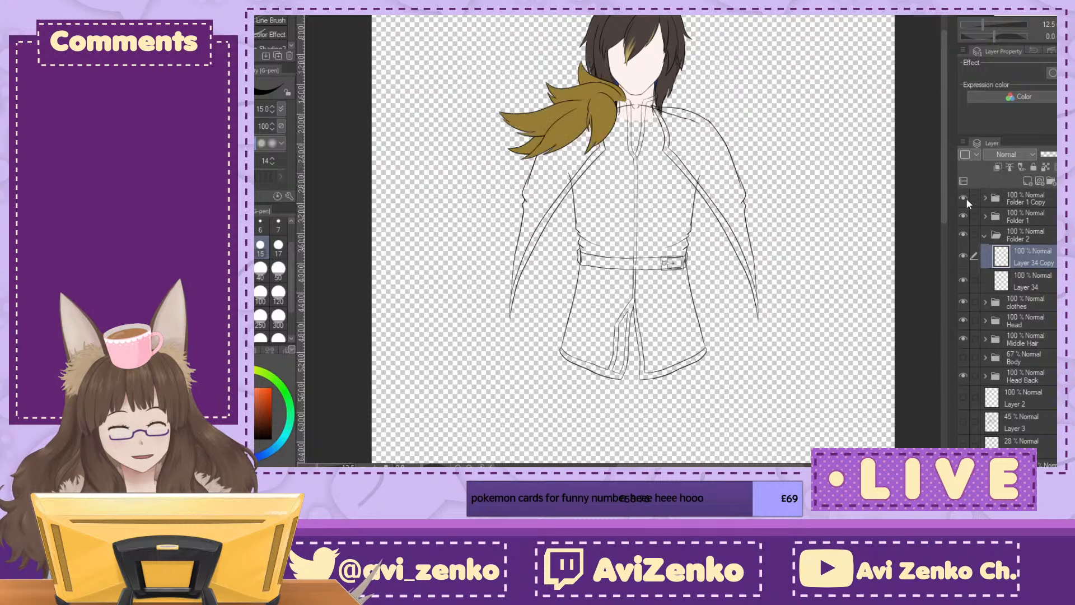
left_click(964, 199)
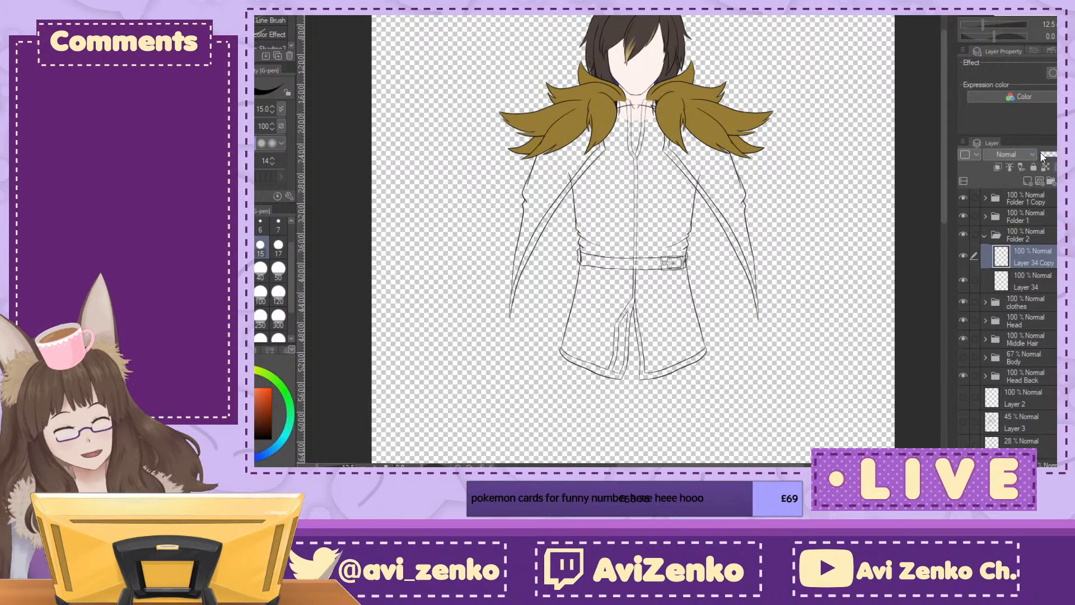
Step: Collapse Folder 2 with the cloak line art and rename it as Cape Front
left_click(985, 236)
left_click(962, 235)
left_click(962, 236)
left_click(963, 236)
left_click(962, 236)
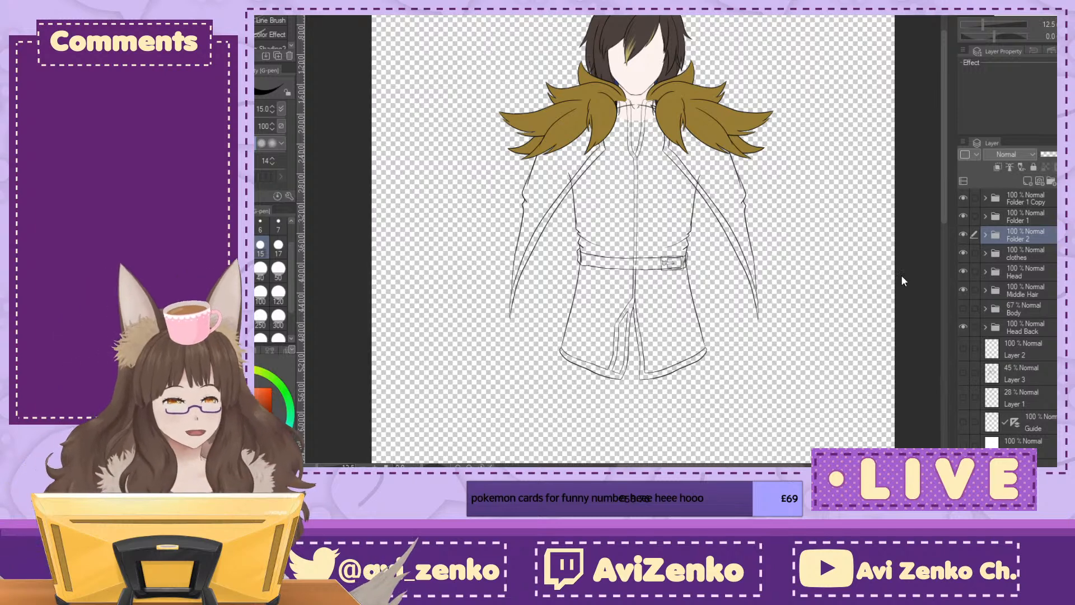
type("Cape Front")
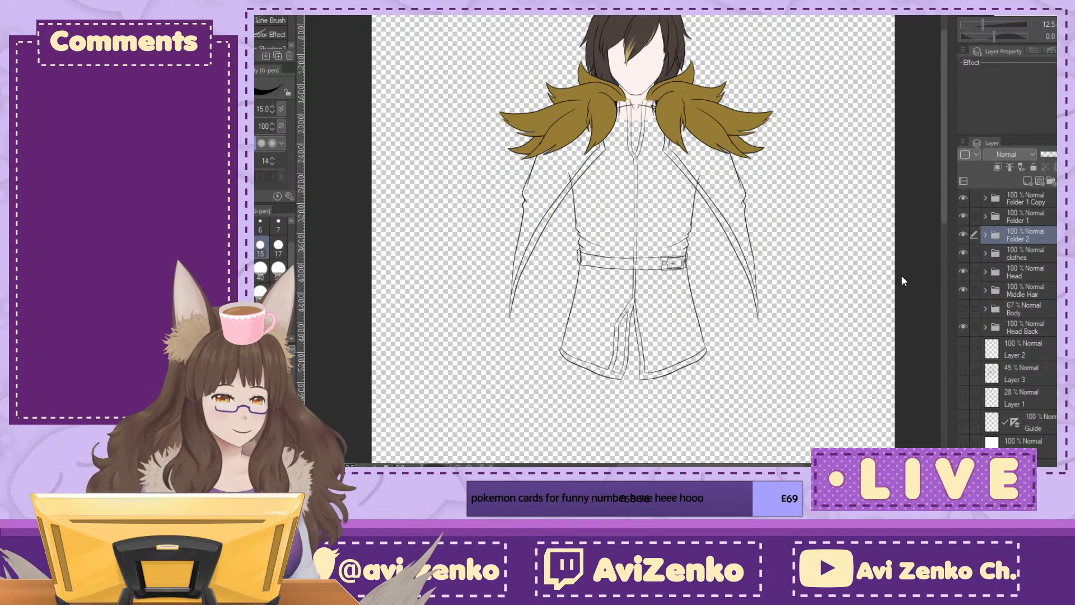
key("Return")
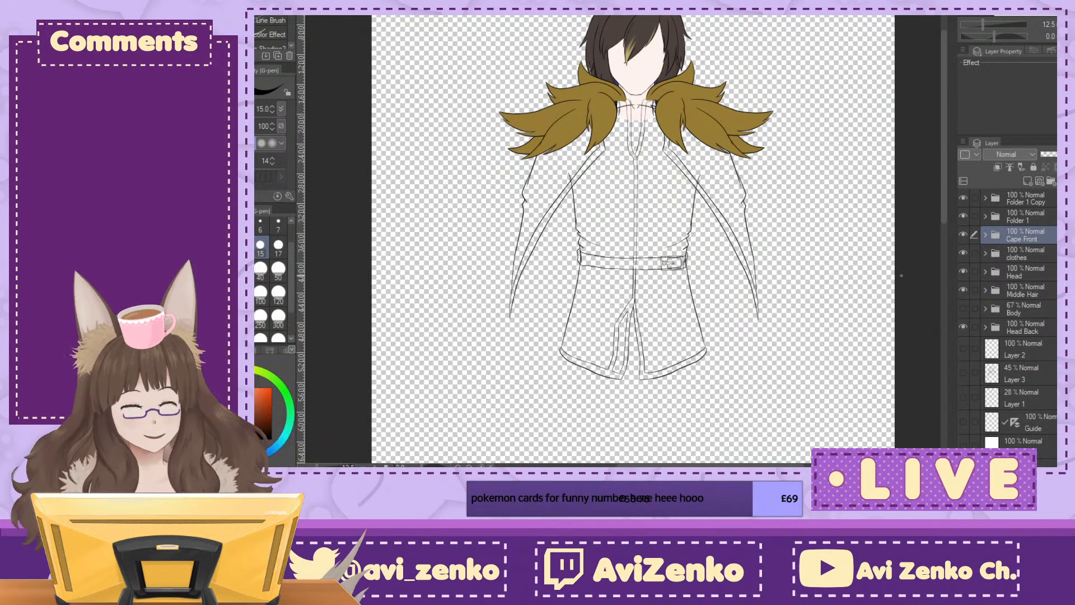
left_click_drag(659, 202, 652, 180)
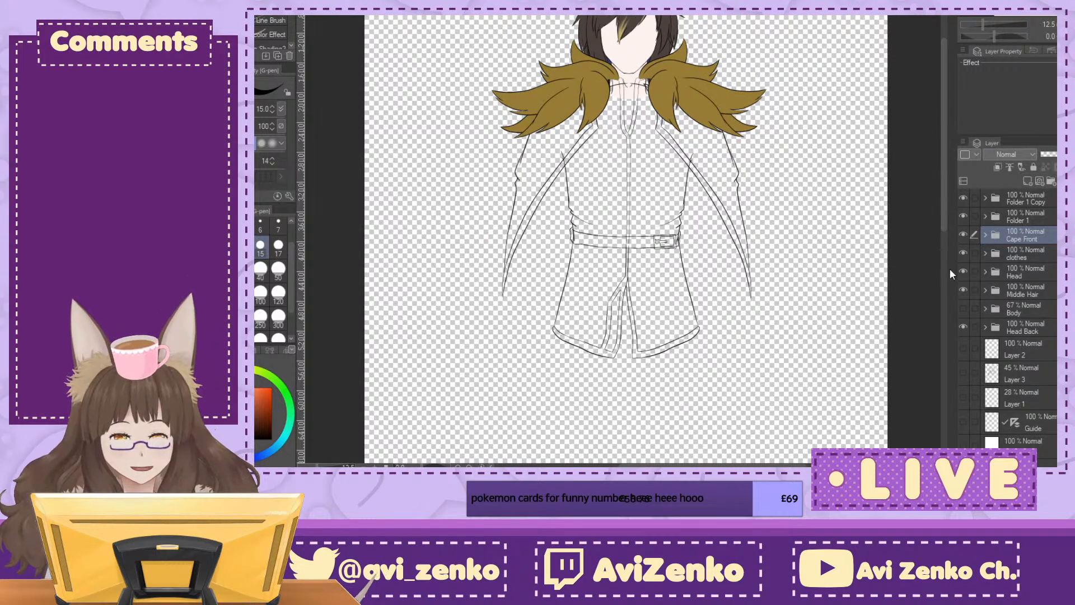
Step: Select Layer 34 Copy in the Cape Front folder and nudge the mirrored cloak half into line with its counterpart
scroll(625, 185, "up", 3)
left_click_drag(625, 186, 591, 441)
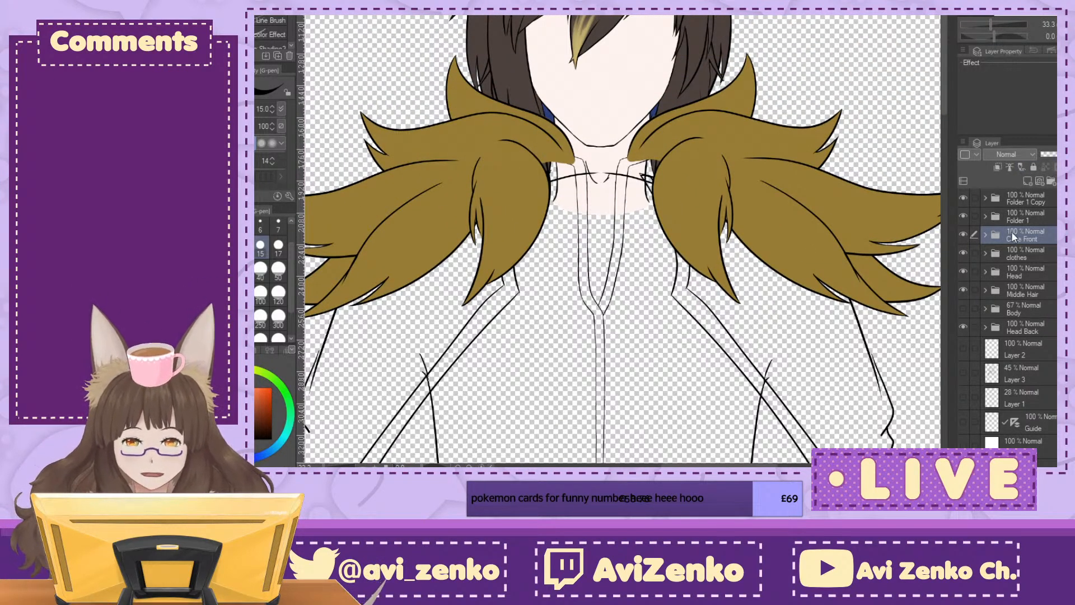
left_click(986, 234)
left_click(1045, 259)
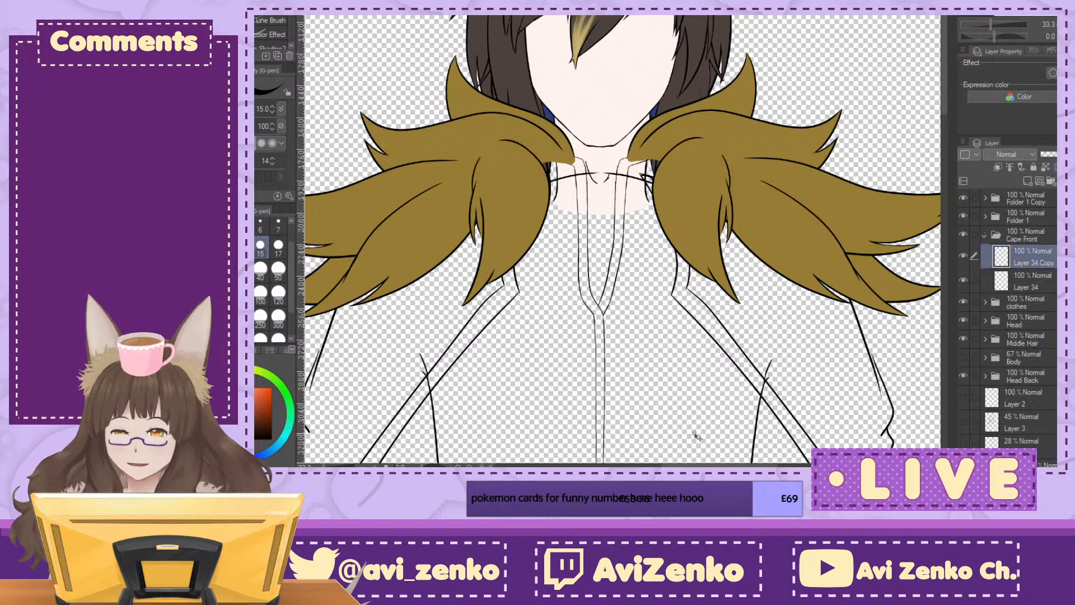
key("ctrl+t")
left_click_drag(793, 307, 795, 306)
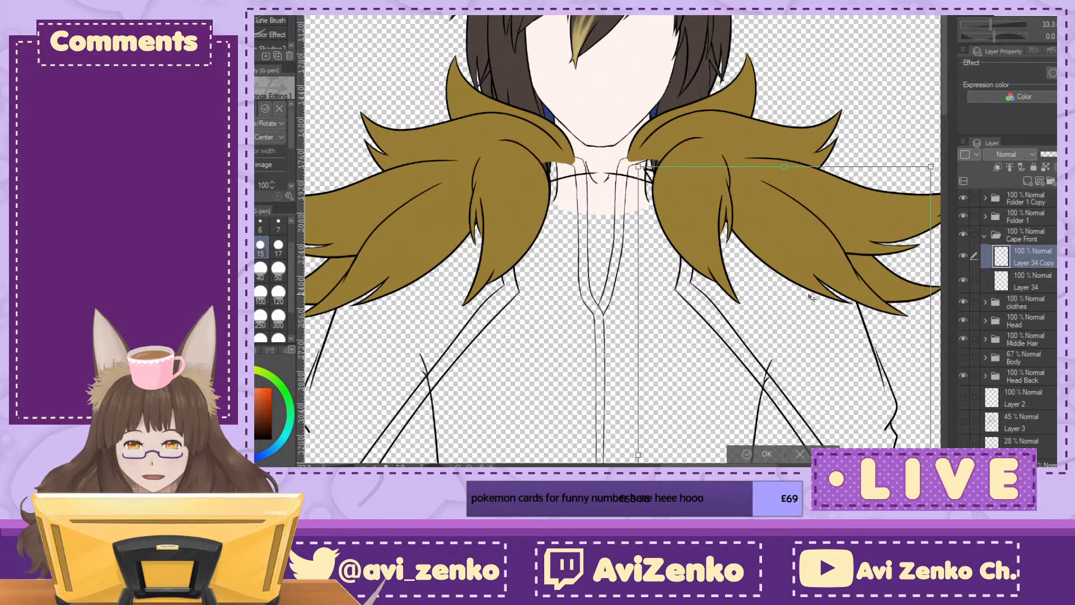
left_click_drag(810, 303, 811, 308)
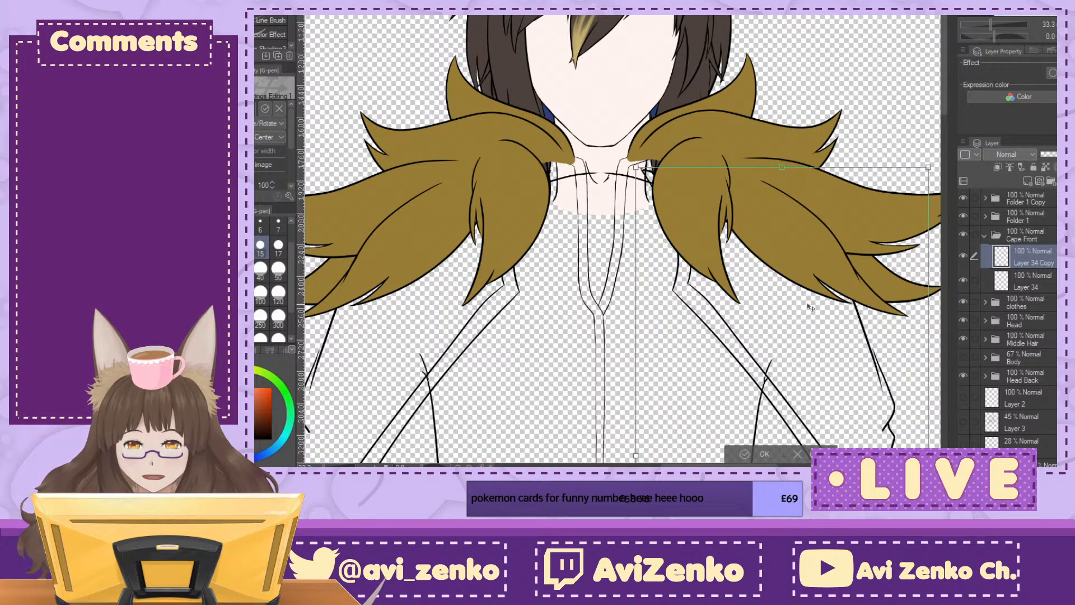
left_click(762, 454)
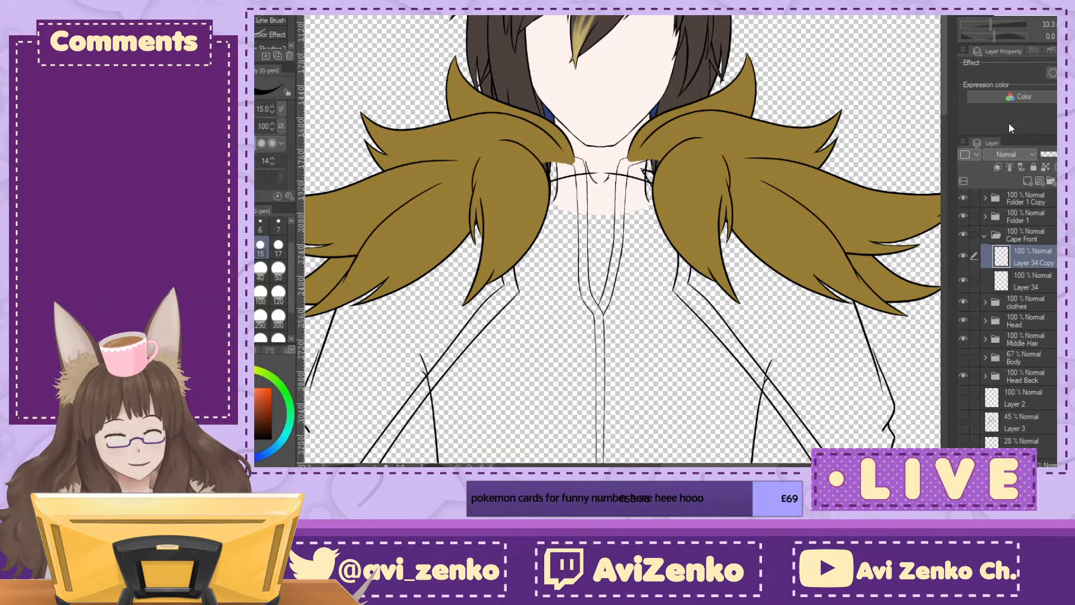
Step: Check the symmetry of the two cloak halves in the flipped view and against the whole figure
left_click(1064, 37)
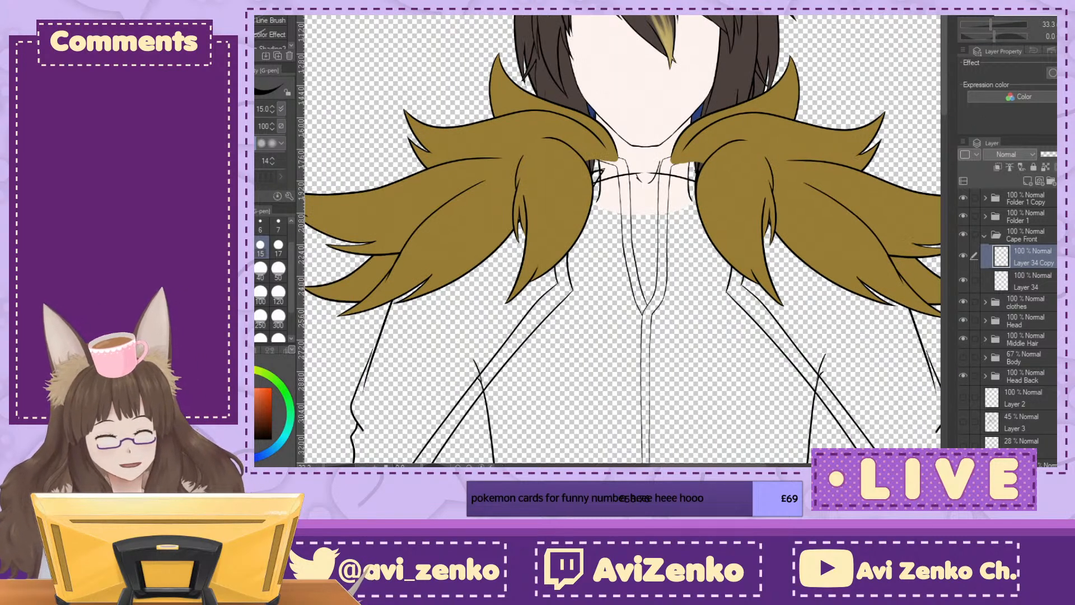
left_click(1063, 37)
left_click(1064, 36)
left_click(1064, 36)
left_click(1064, 37)
left_click(1064, 37)
left_click(1063, 37)
left_click(1064, 37)
left_click(1064, 36)
left_click(1063, 37)
left_click(1063, 24)
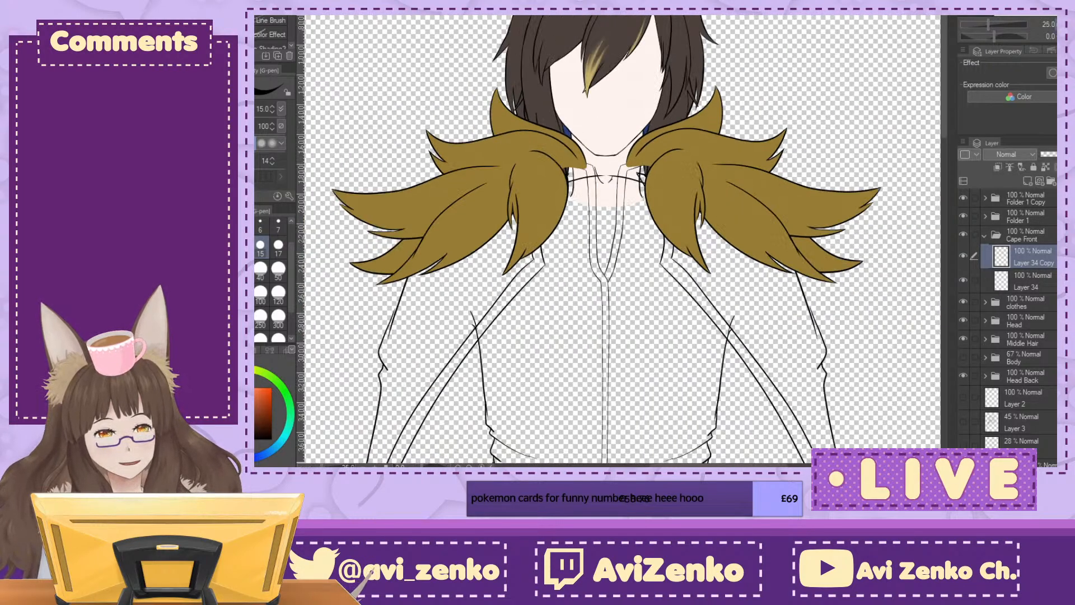
left_click(1064, 24)
left_click(1064, 24)
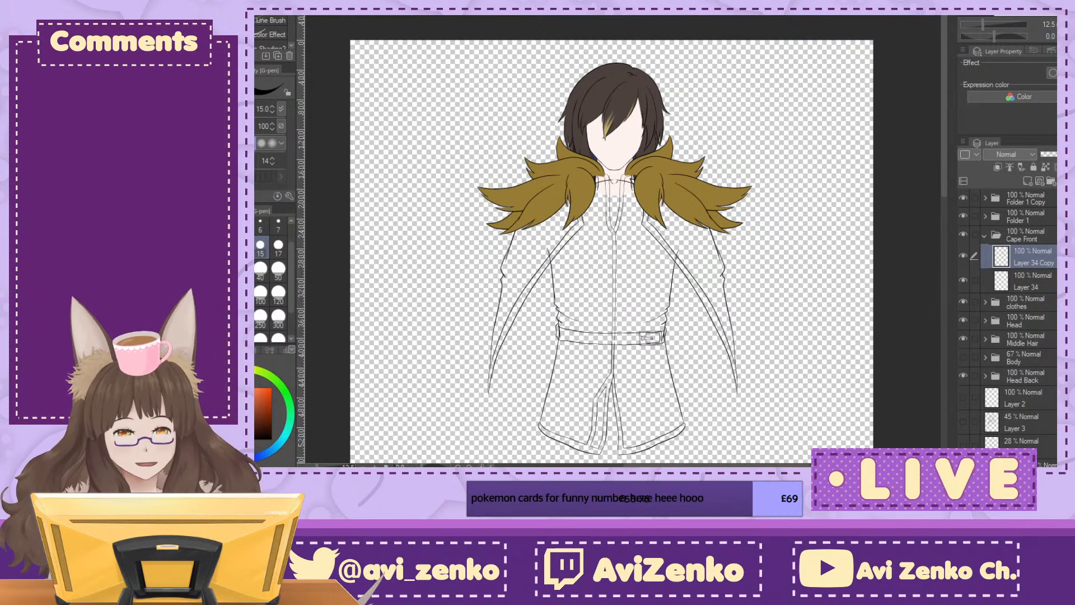
left_click_drag(781, 185, 788, 141)
Step: Collapse the Cape Front folder and add a new raster layer directly beneath the Head Back folder
left_click(983, 235)
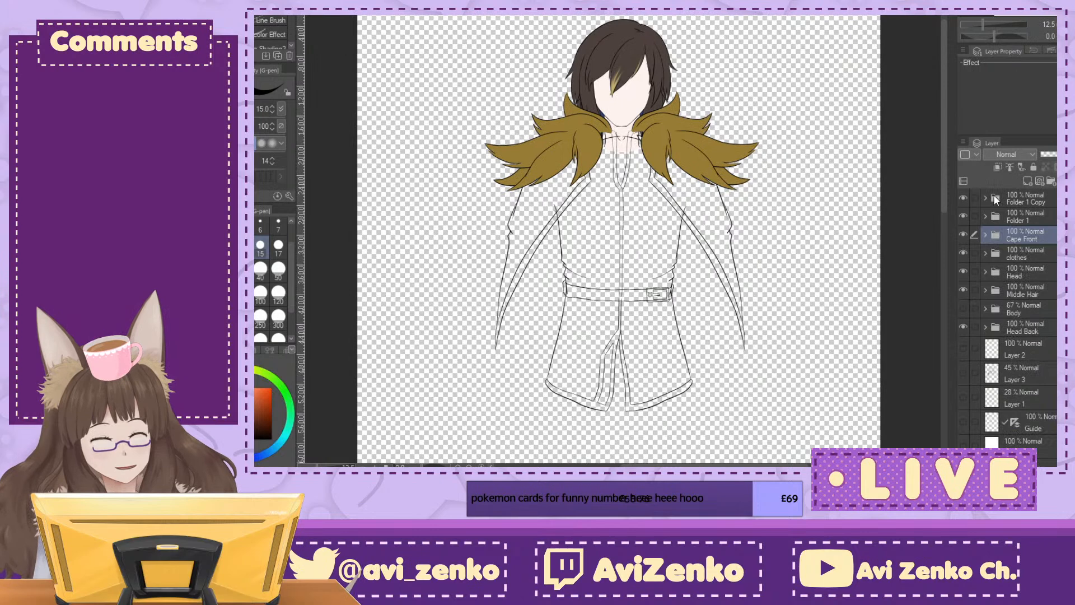
left_click(1046, 343)
left_click(1028, 180)
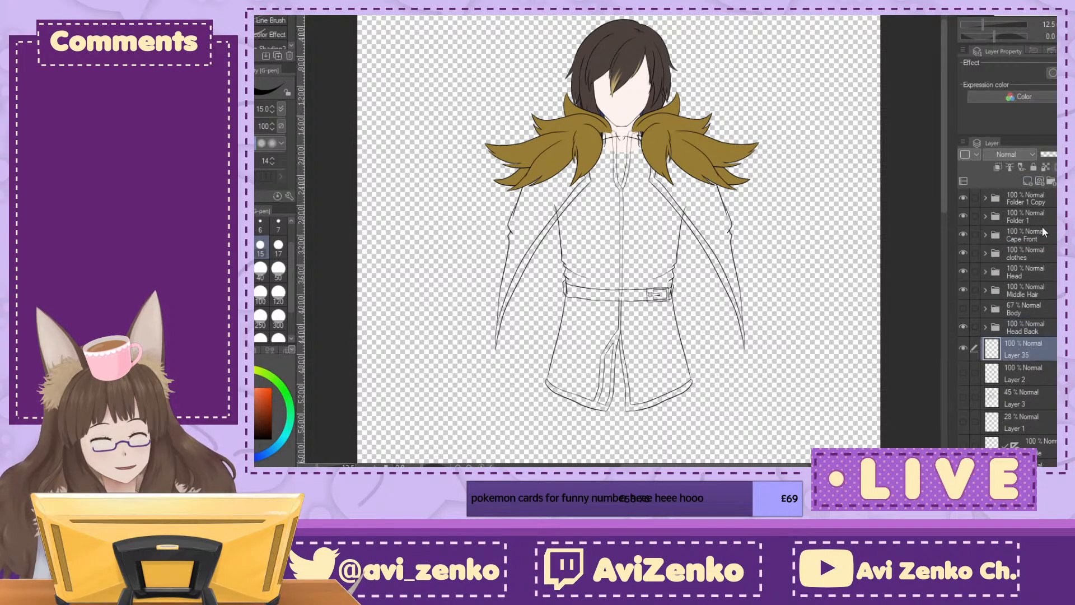
Step: Show the Layer 3 rough sketch, lower its opacity to 29% and make Layer 35 active for inking
left_click(964, 397)
left_click_drag(694, 347, 715, 137)
key("ctrl+plus")
key("ctrl+plus")
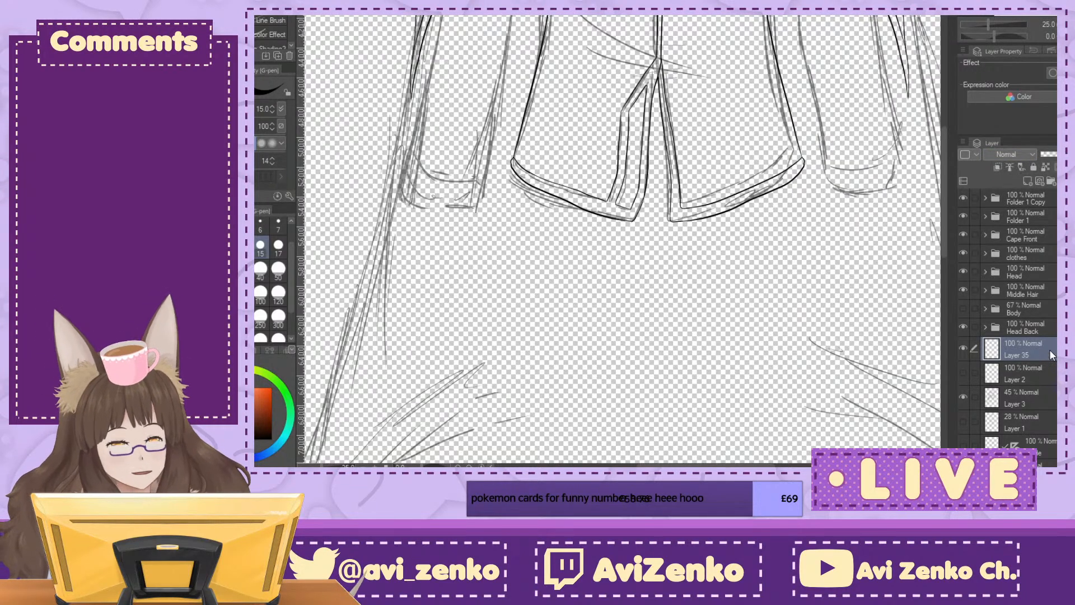
left_click(1048, 392)
left_click(1055, 153)
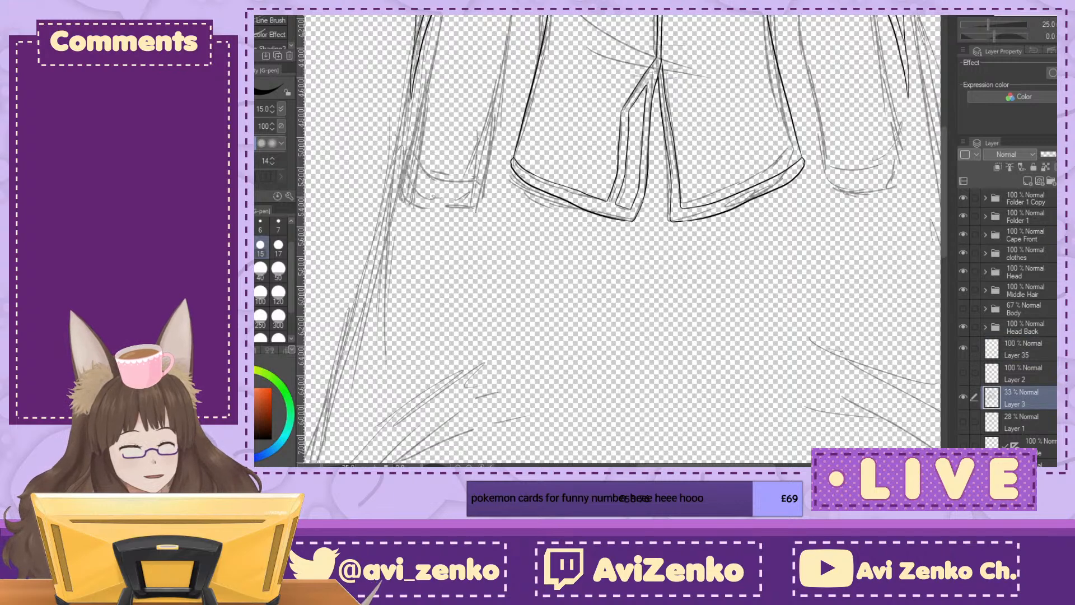
left_click(1046, 347)
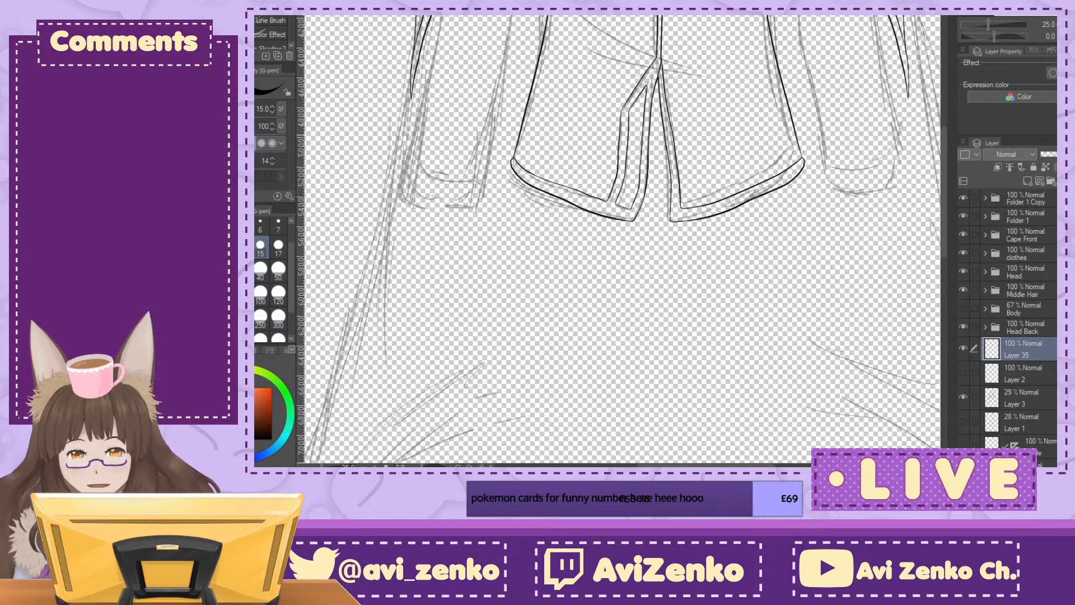
Step: Ink the back cloak's long outer edge on the viewer's left, from beside the sleeve down to the lower corner
mouse_move(420, 47)
left_mouse_down()
mouse_move(406, 167)
mouse_move(438, 389)
left_mouse_up()
key("ctrl+z")
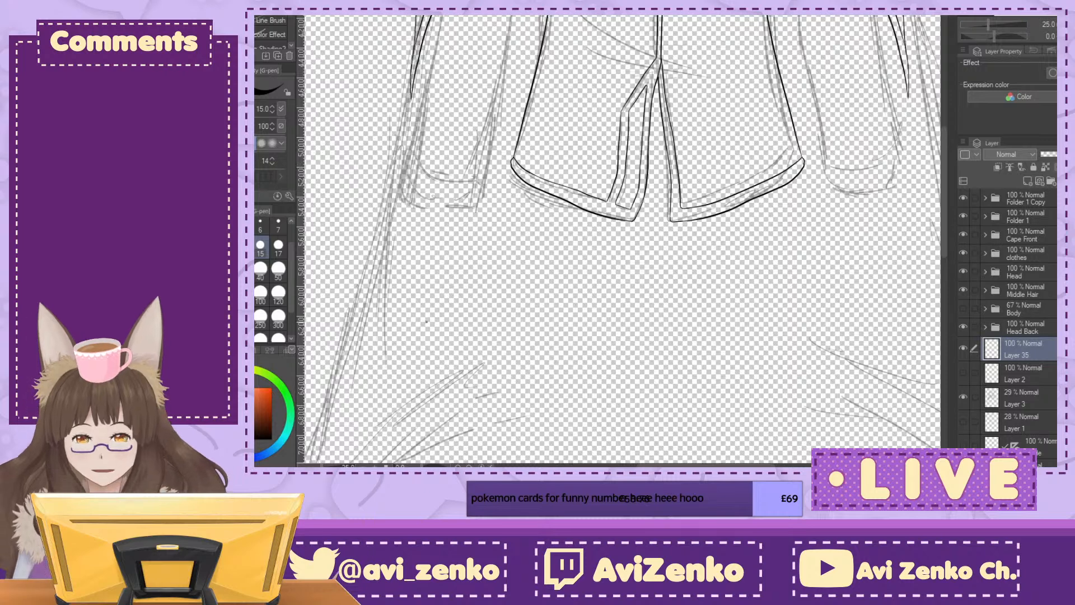
mouse_move(414, 54)
left_mouse_down()
mouse_move(408, 132)
mouse_move(334, 437)
left_mouse_up()
left_click_drag(413, 371, 449, 241)
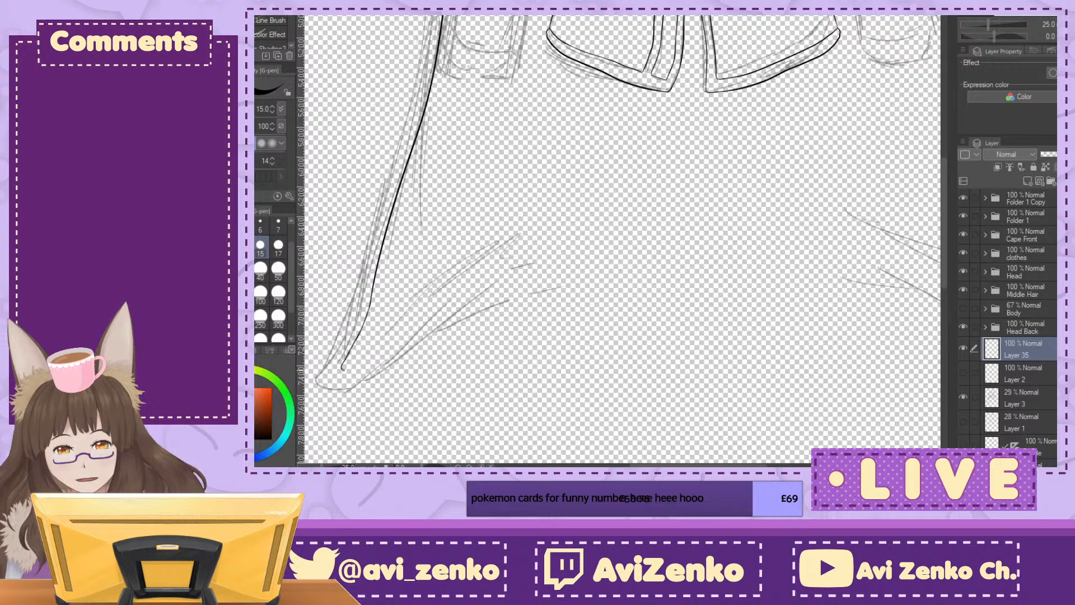
mouse_move(386, 365)
left_mouse_down()
mouse_move(513, 270)
mouse_move(673, 240)
mouse_move(888, 286)
left_mouse_up()
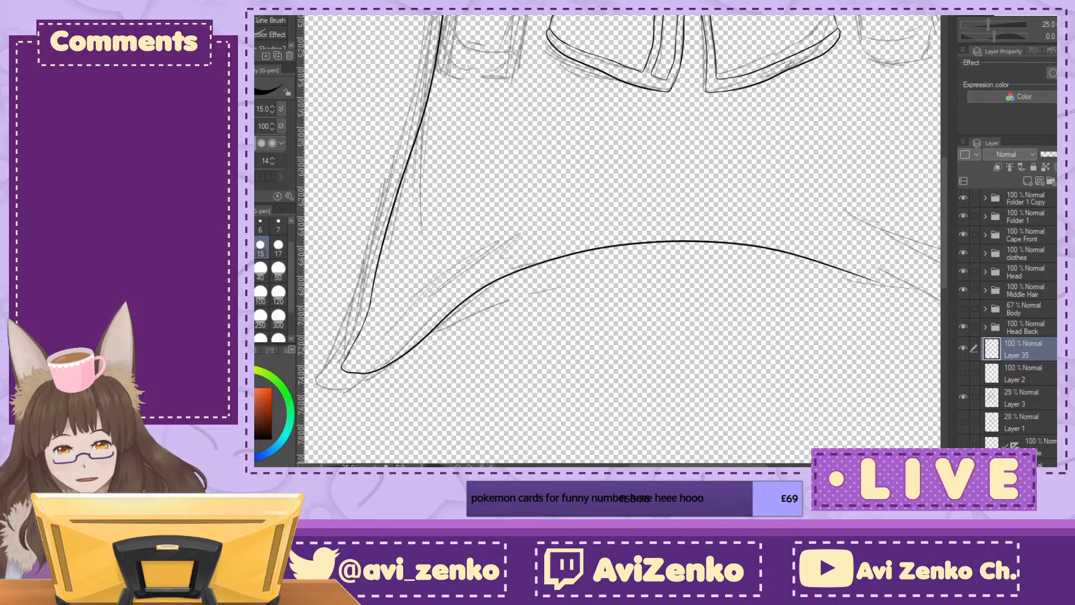
left_click_drag(644, 224, 600, 296)
key("ctrl+z")
Step: Ink the back cloak's outer edge on the viewer's right, from the front cloak's tip down to the lower corner
key("ctrl+minus")
key("ctrl+minus")
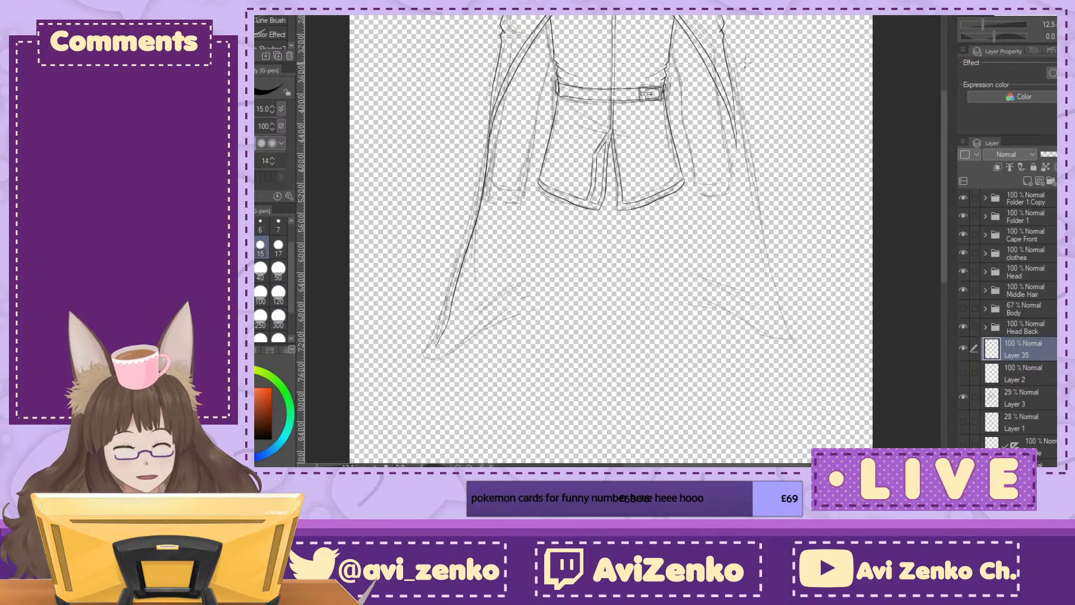
left_click_drag(735, 127, 788, 313)
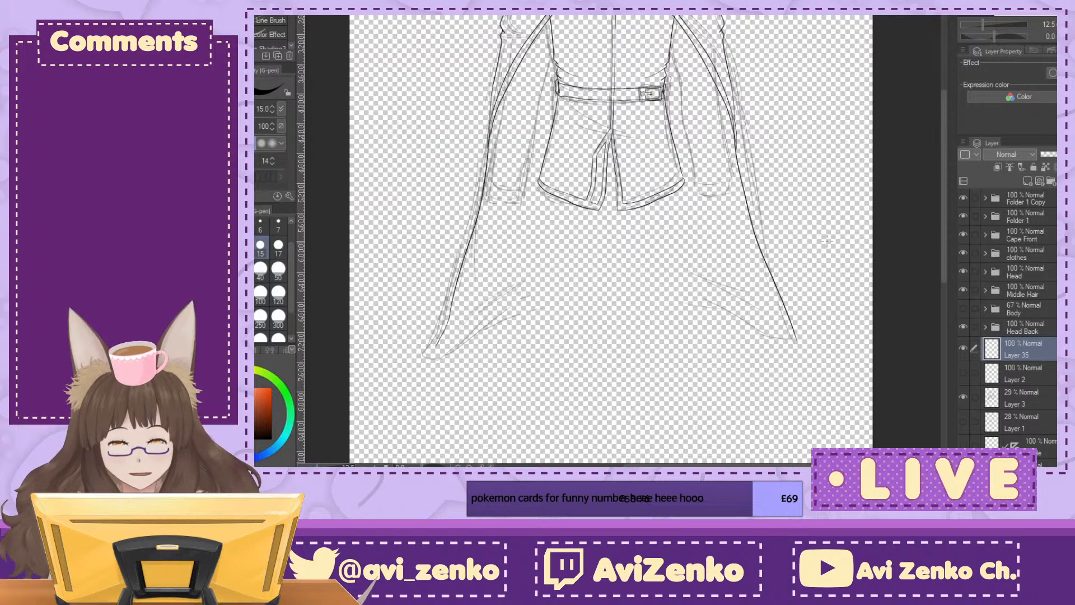
key("ctrl+plus")
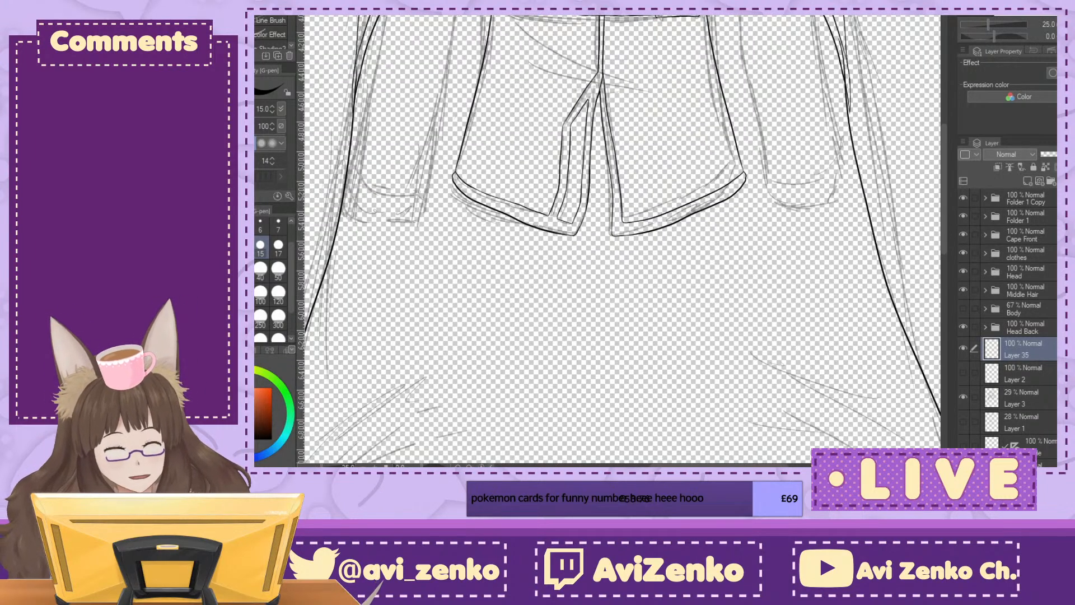
left_click_drag(688, 208, 552, 286)
key("ctrl+minus")
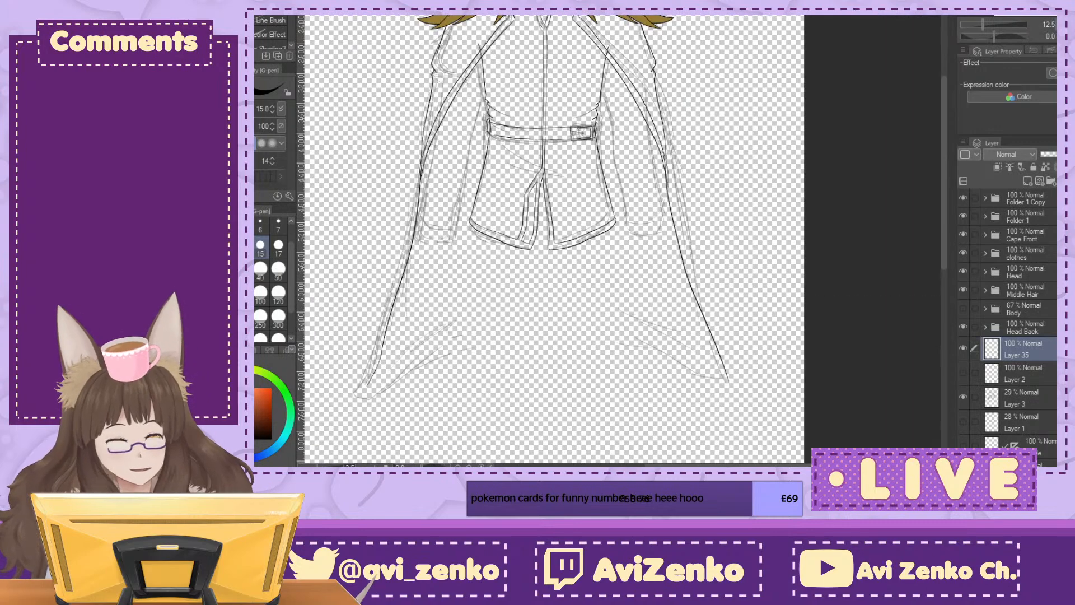
Step: Lasso the back cloak's edge line on the viewer's right and move it with a transform toward the front cloak's tip
key("m")
mouse_move(701, 100)
left_mouse_down()
mouse_move(708, 136)
mouse_move(652, 85)
left_mouse_up()
key("ctrl+t")
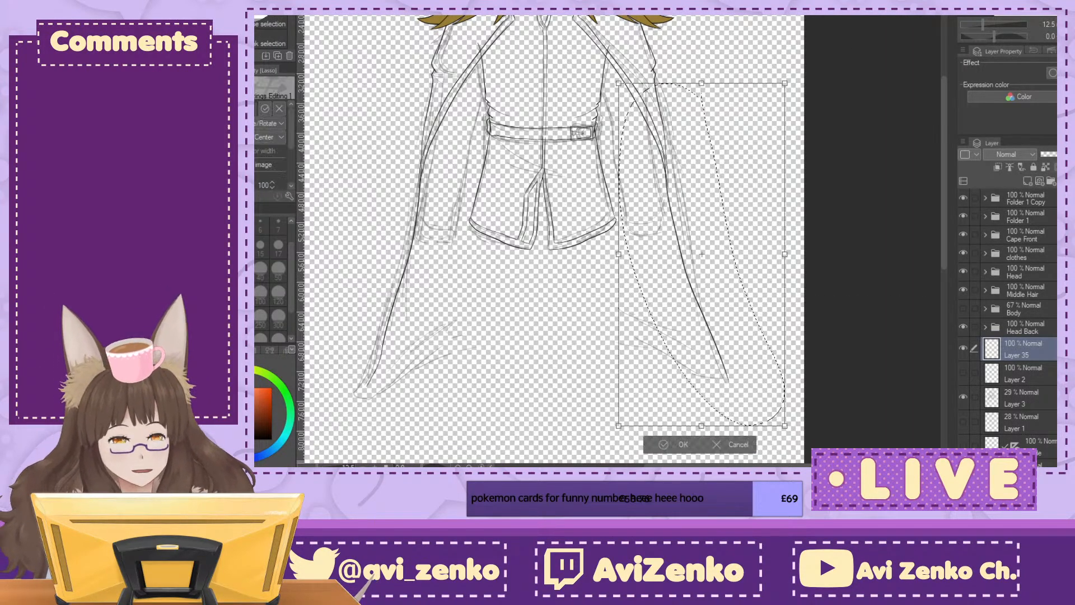
key("ctrl+plus")
key("ctrl+plus")
key("ctrl+plus")
left_click_drag(882, 101, 720, 163)
left_click_drag(644, 287, 648, 293)
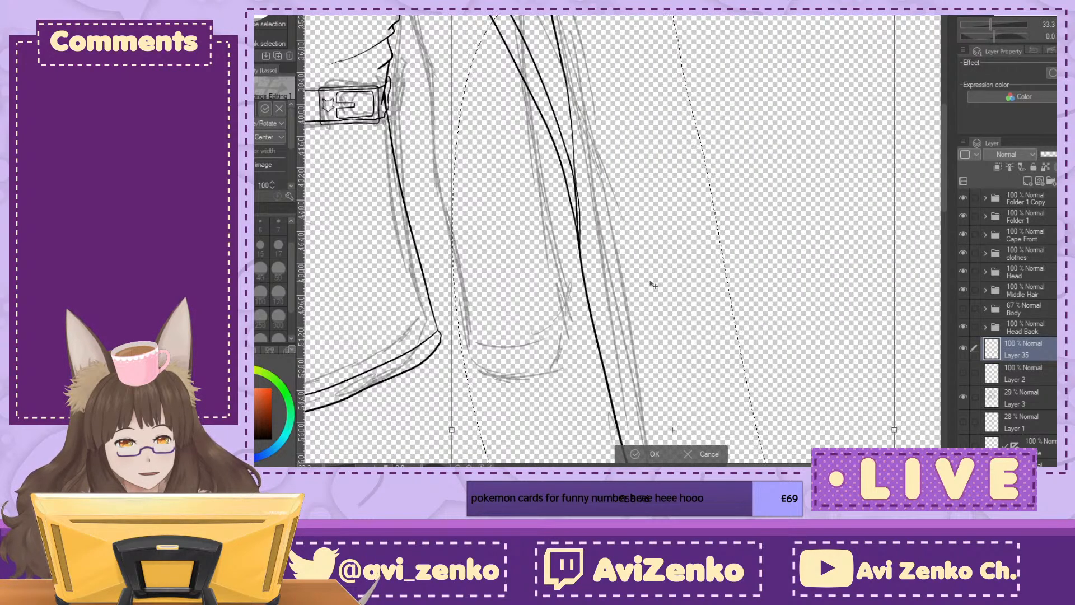
Step: Rotate and nudge the selected edge line slightly to meet the front cloak's edge, apply the transform and deselect
left_click_drag(861, 108, 859, 102)
left_click_drag(717, 224, 717, 222)
left_click_drag(804, 151, 812, 182)
left_click_drag(874, 21, 874, 17)
left_click_drag(771, 154, 774, 169)
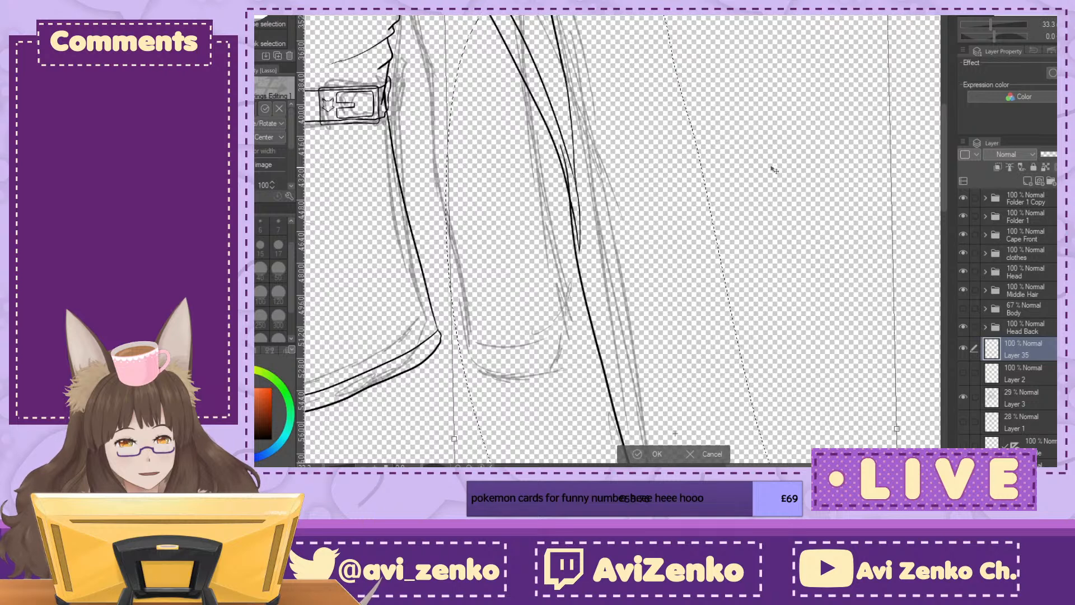
key("ctrl+minus")
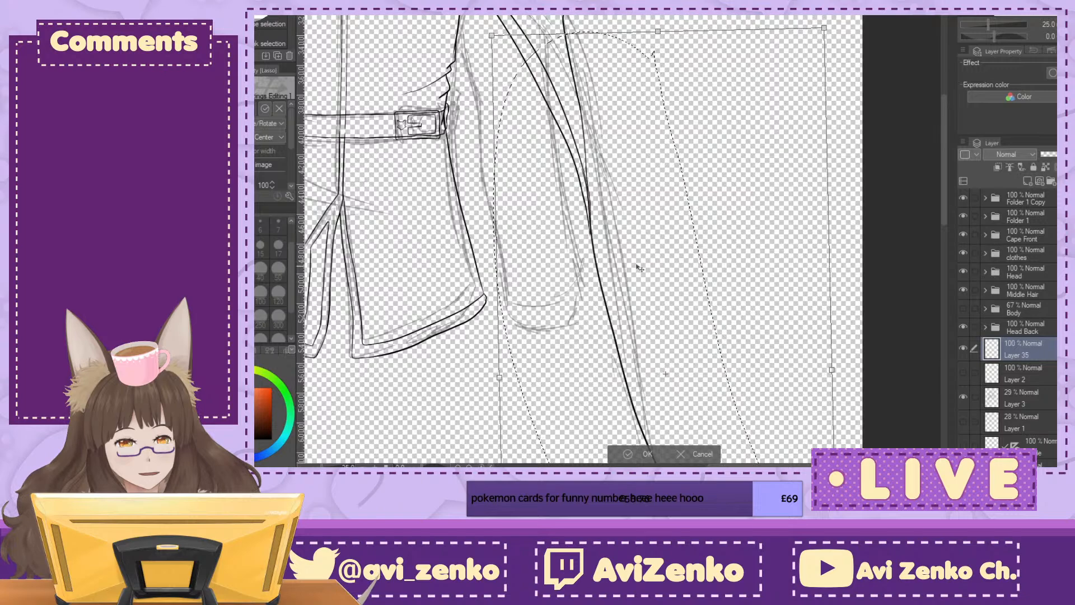
mouse_move(644, 403)
left_mouse_down()
mouse_move(893, 137)
mouse_move(819, 54)
mouse_move(847, 77)
left_mouse_up()
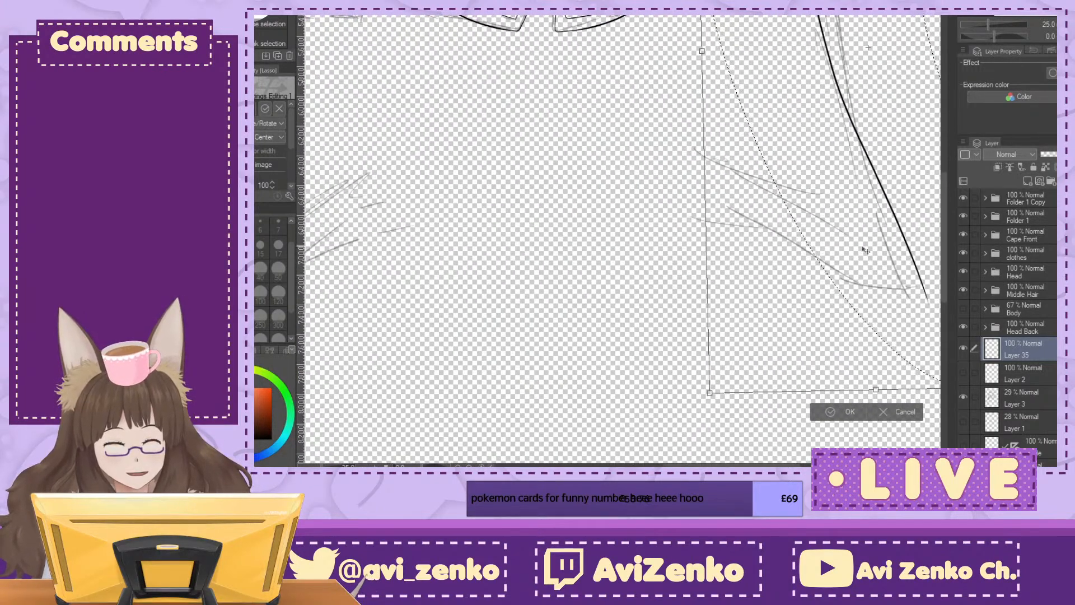
left_click(836, 416)
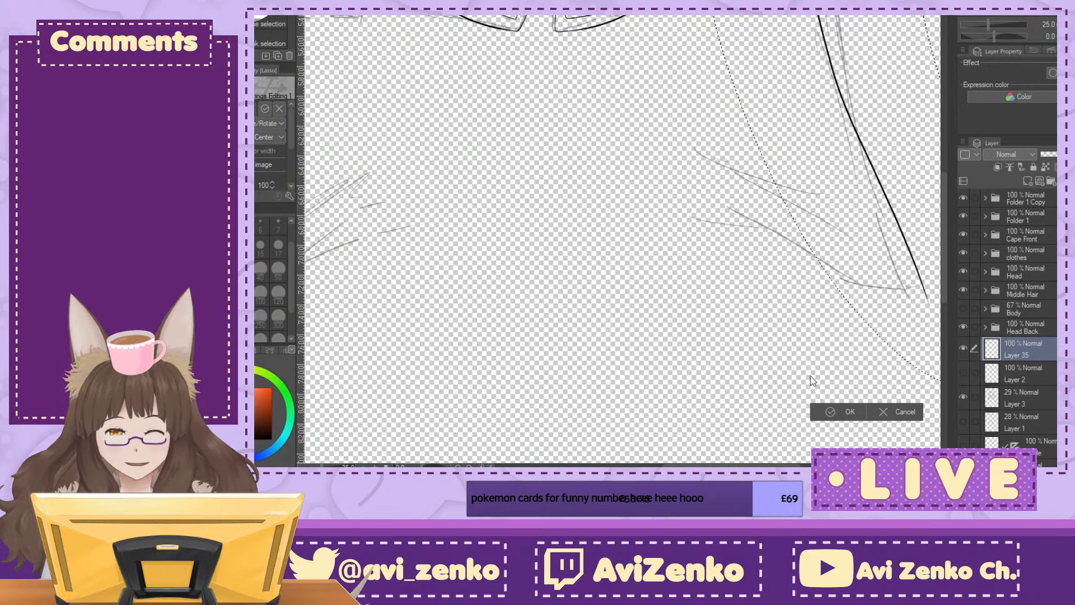
left_click(725, 407)
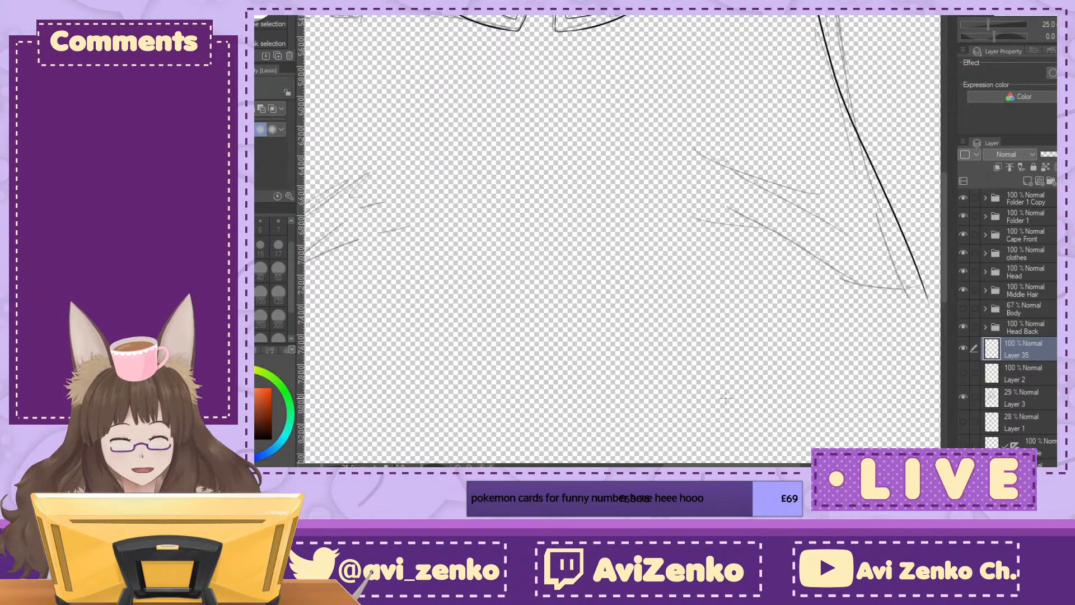
Step: Rotate the canvas view to -90 degrees and ink the hem's first stretch from the back cloak's lower corner on the viewer's right
scroll(621, 241, "up", 10)
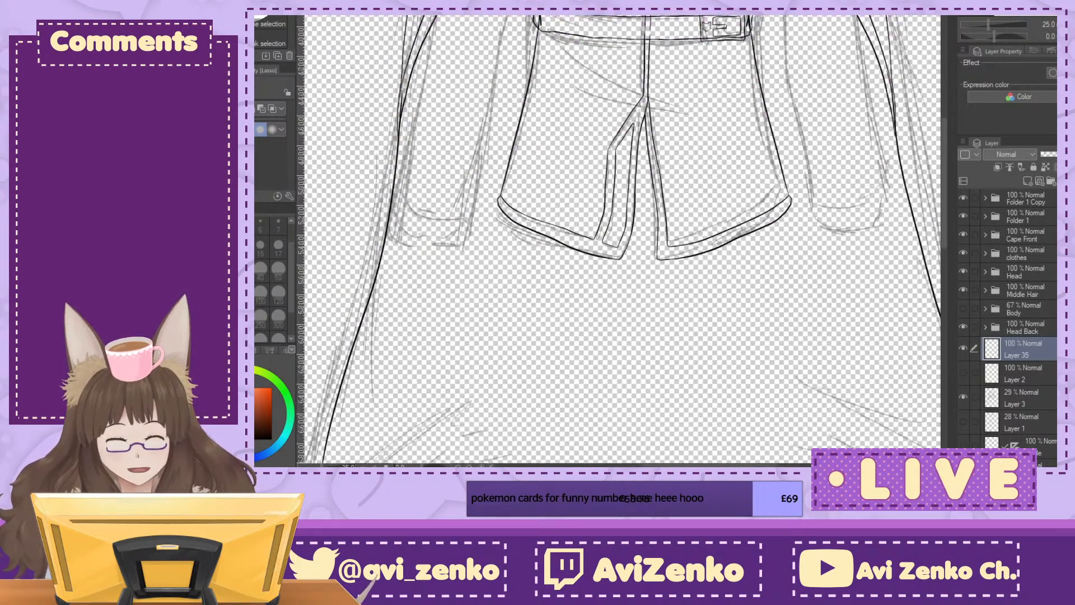
left_click_drag(802, 371, 841, 161)
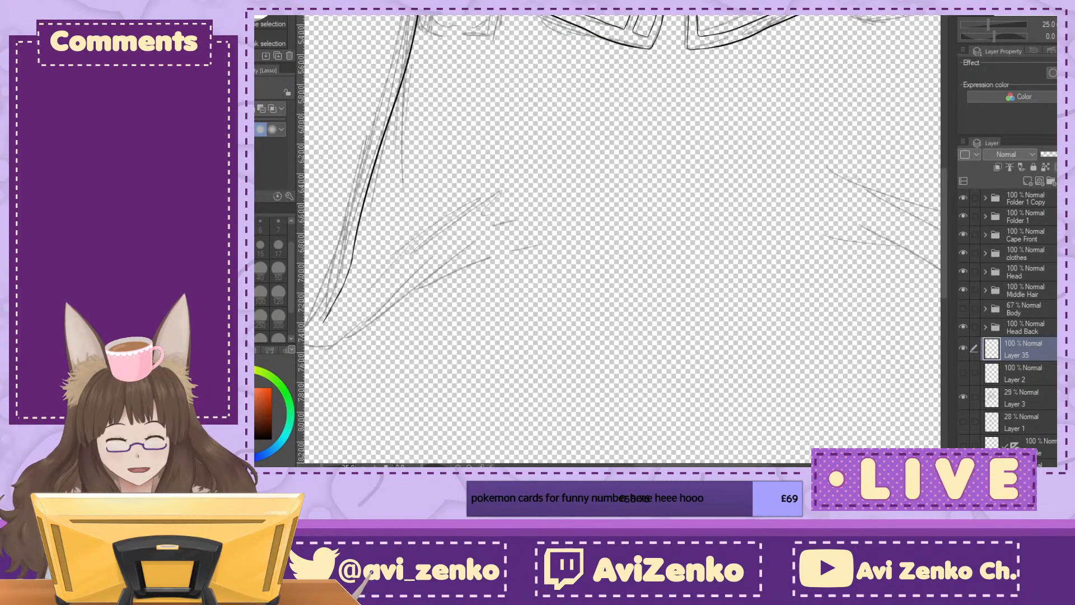
key("ctrl+minus")
key("ctrl+minus")
key("ctrl+minus")
key("minus")
key("minus")
key("minus")
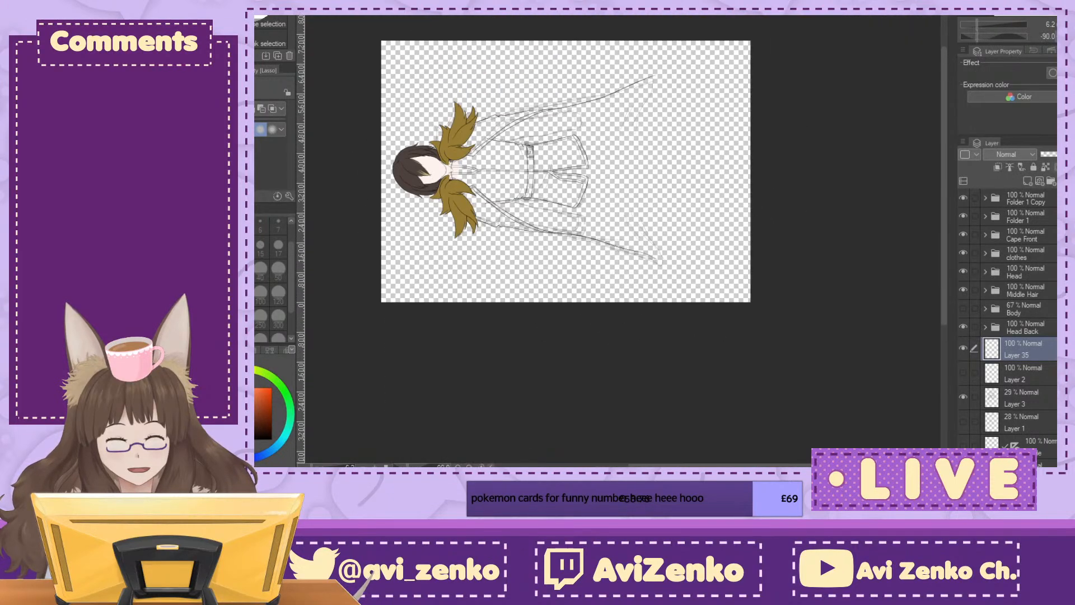
key("ctrl+plus")
key("ctrl+plus")
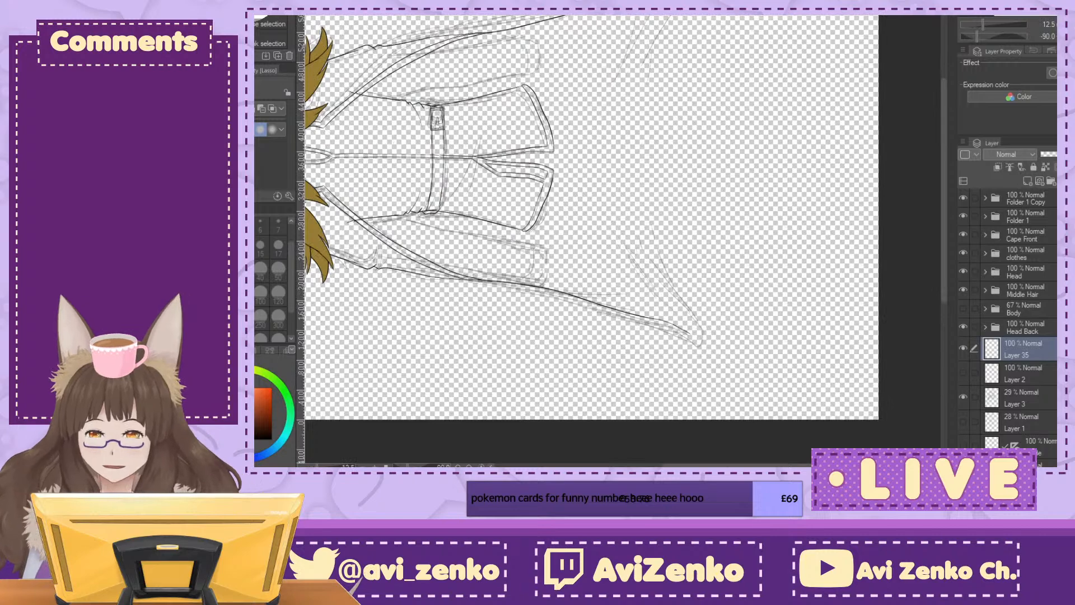
key("p")
key("ctrl+plus")
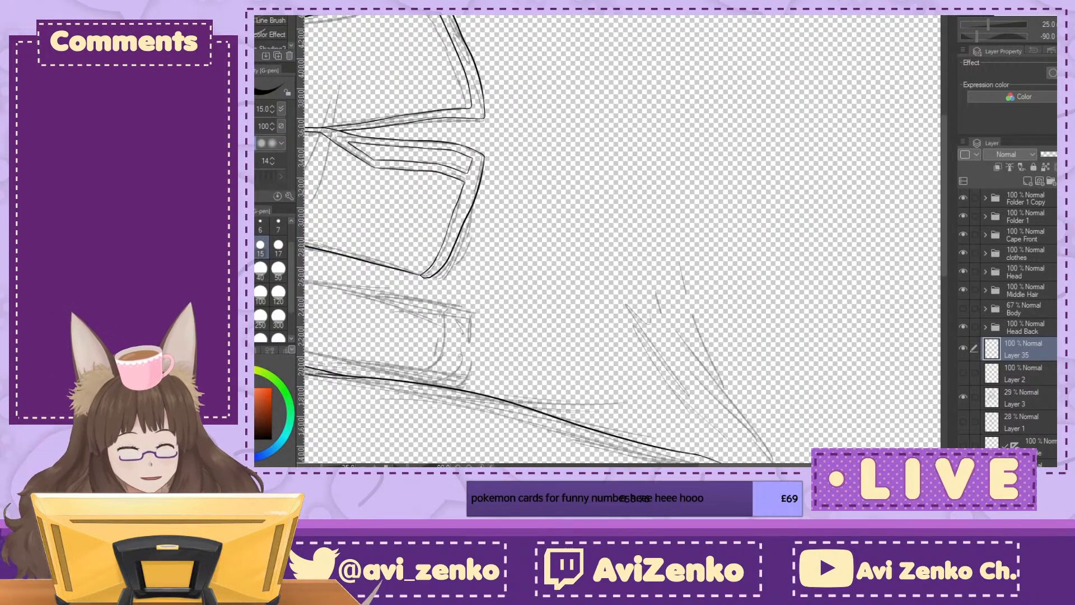
left_click_drag(504, 145, 685, 321)
left_click_drag(430, 241, 310, 452)
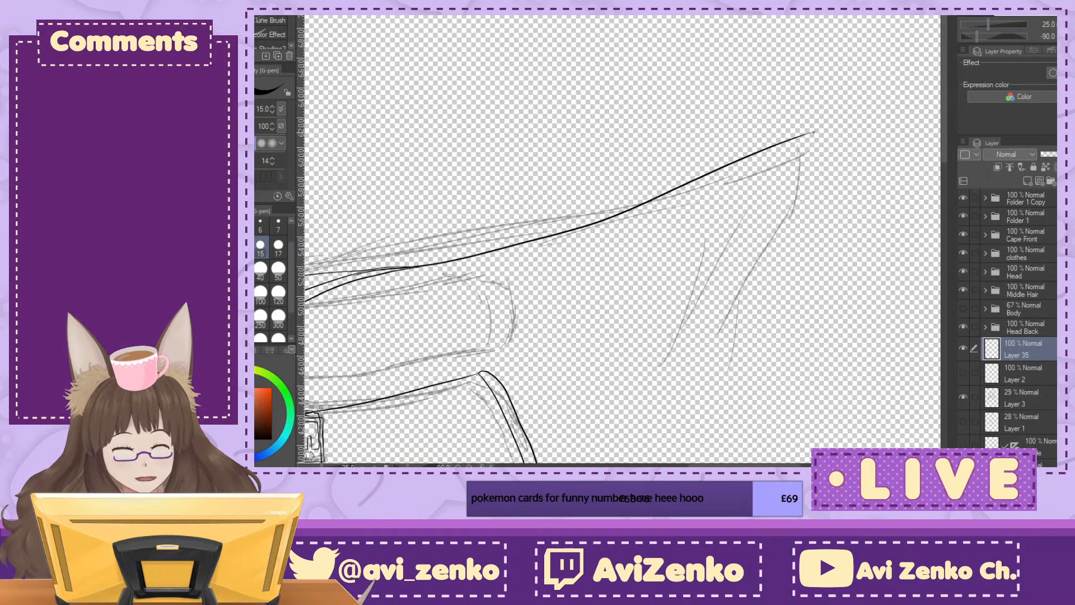
left_click_drag(813, 148, 729, 332)
Step: Ink the rest of the back cloak's wavy hem to the opposite lower corner and reset the canvas view to upright
mouse_move(694, 241)
left_mouse_down()
mouse_move(565, 377)
mouse_move(350, 116)
left_mouse_up()
mouse_move(431, 336)
left_mouse_down()
mouse_move(504, 84)
mouse_move(589, 90)
mouse_move(594, 140)
mouse_move(578, 185)
mouse_move(636, 347)
left_mouse_up()
key("ctrl+minus")
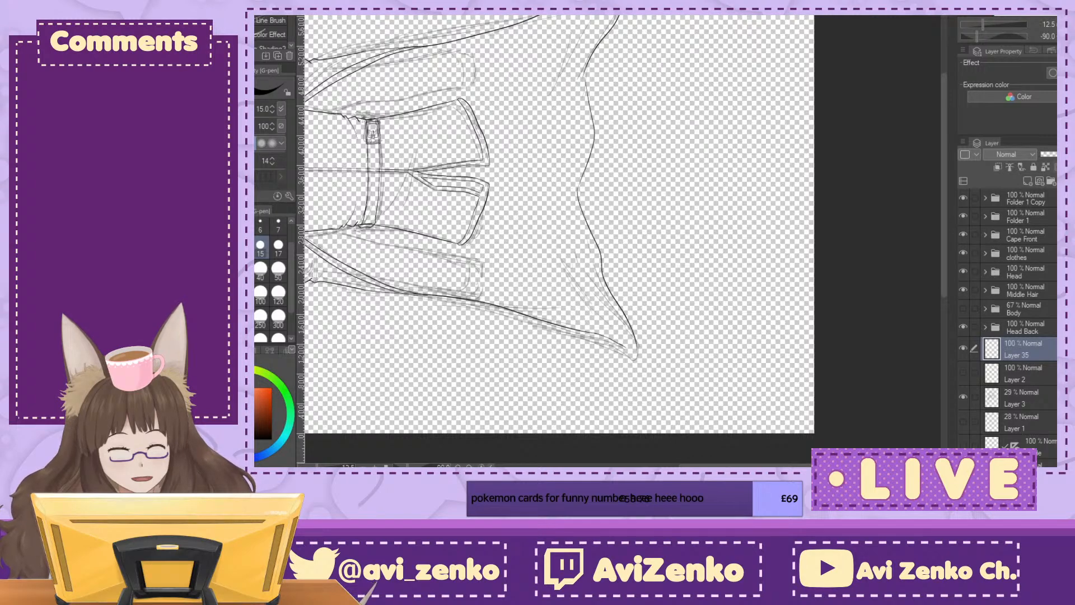
key("asciicircum")
key("ctrl+plus")
key("ctrl+plus")
key("ctrl+plus")
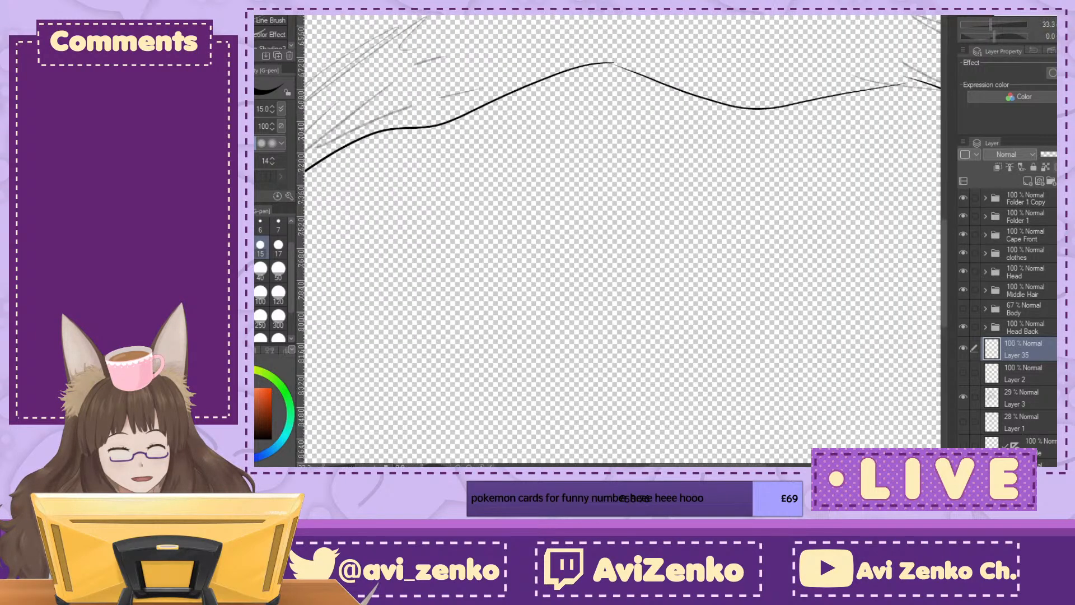
mouse_move(459, 193)
left_mouse_down()
mouse_move(767, 230)
mouse_move(789, 289)
left_mouse_up()
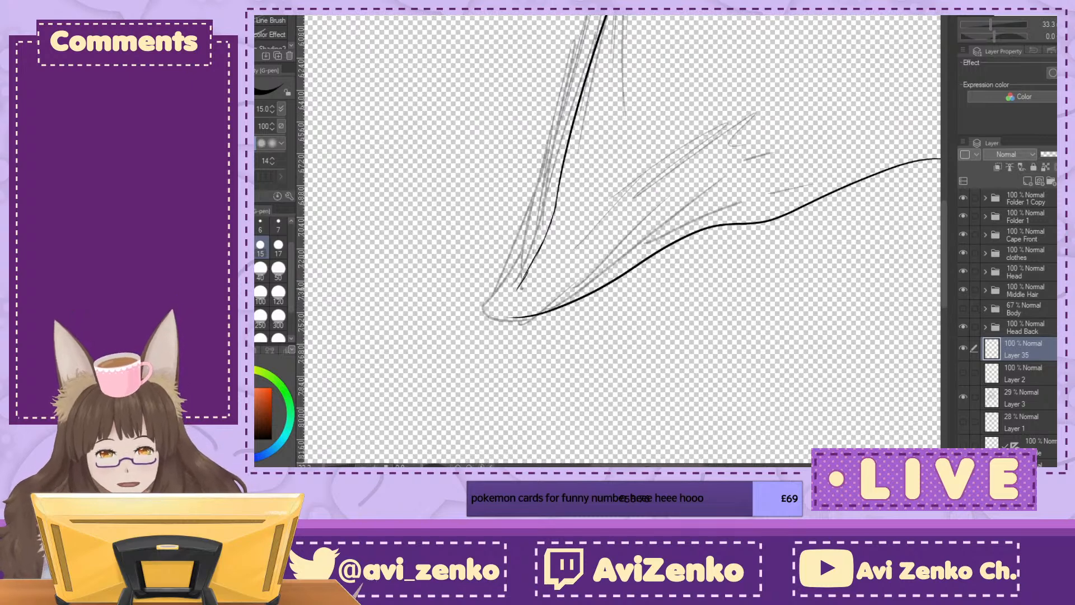
left_click_drag(517, 291, 602, 295)
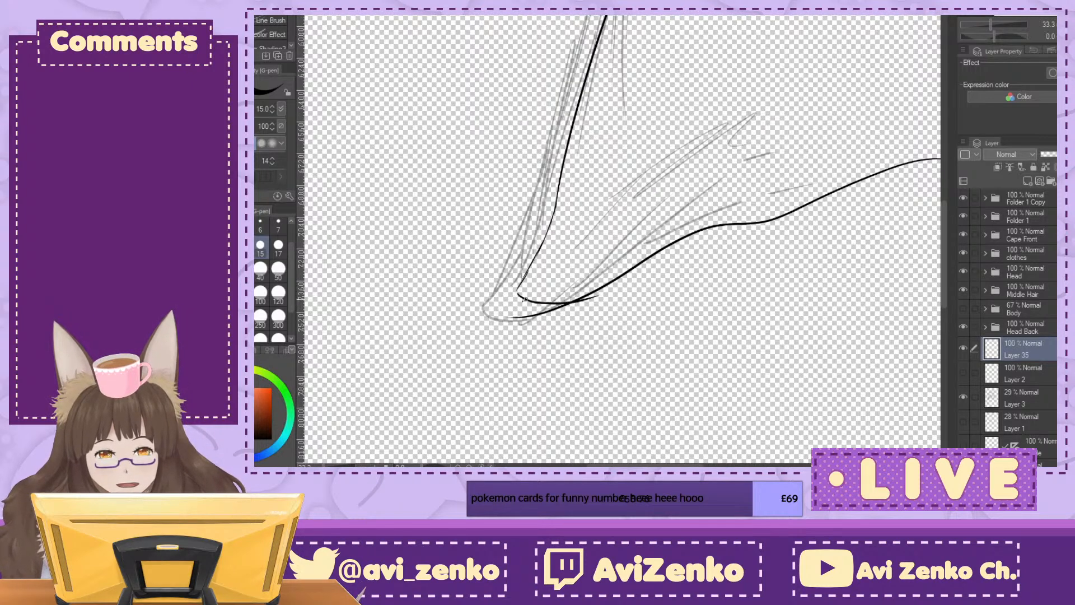
key("ctrl+z")
key("ctrl+z")
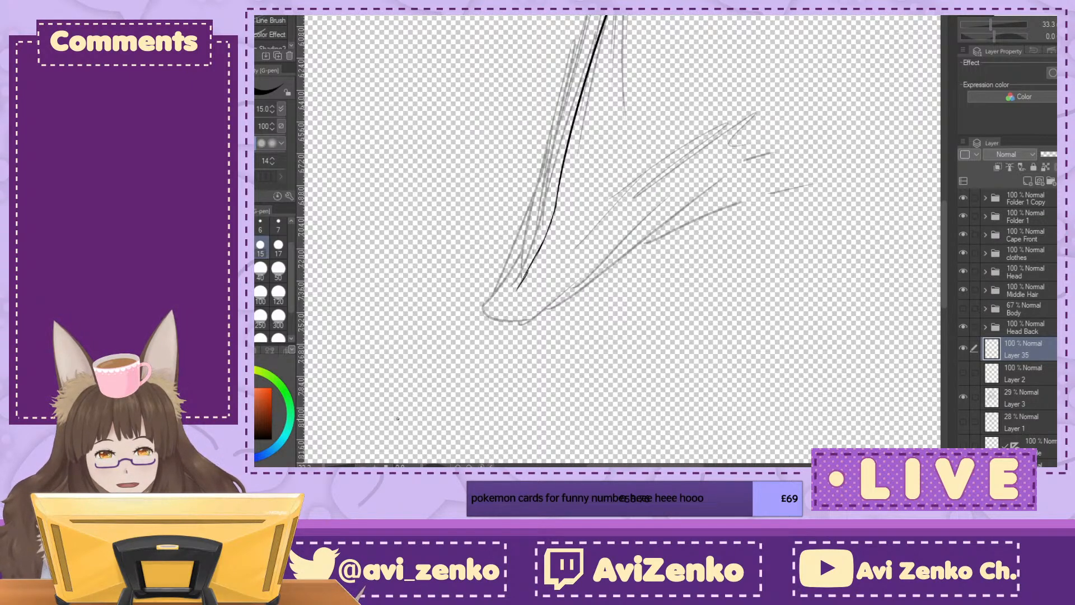
left_click_drag(512, 317, 940, 159)
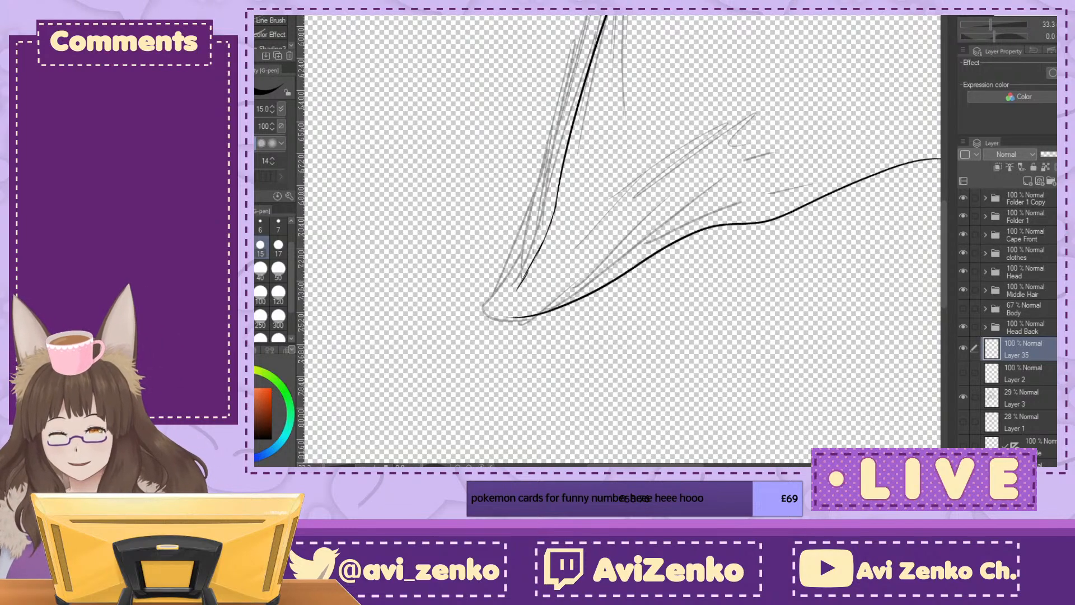
Step: Ink a rounded lower corner on the viewer's left that joins the back cloak's side edge to its hem
left_click_drag(924, 269, 643, 266)
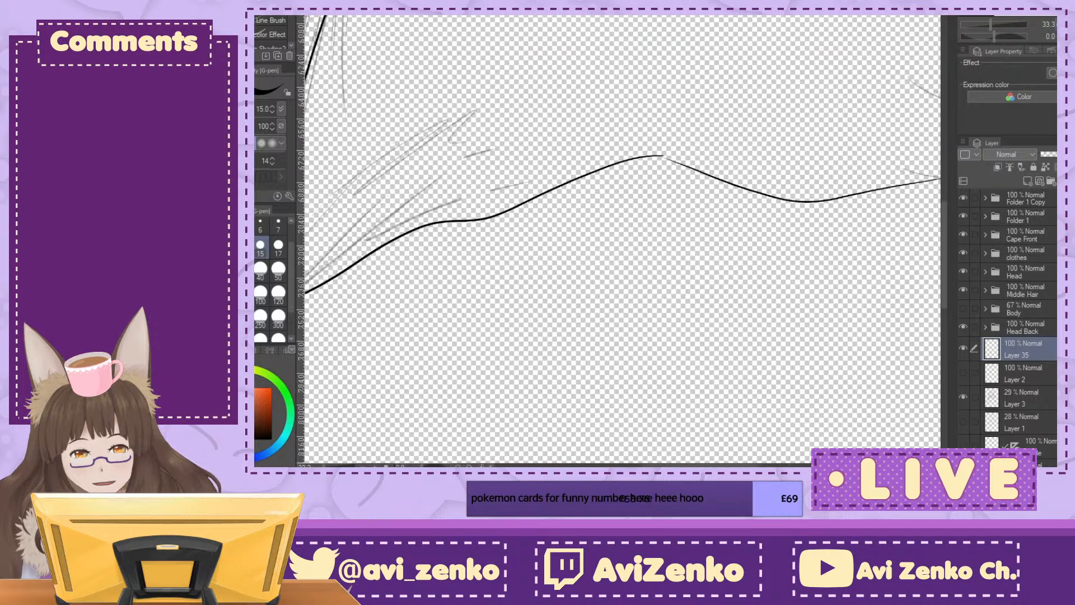
key("ctrl+minus")
key("ctrl+minus")
key("ctrl+minus")
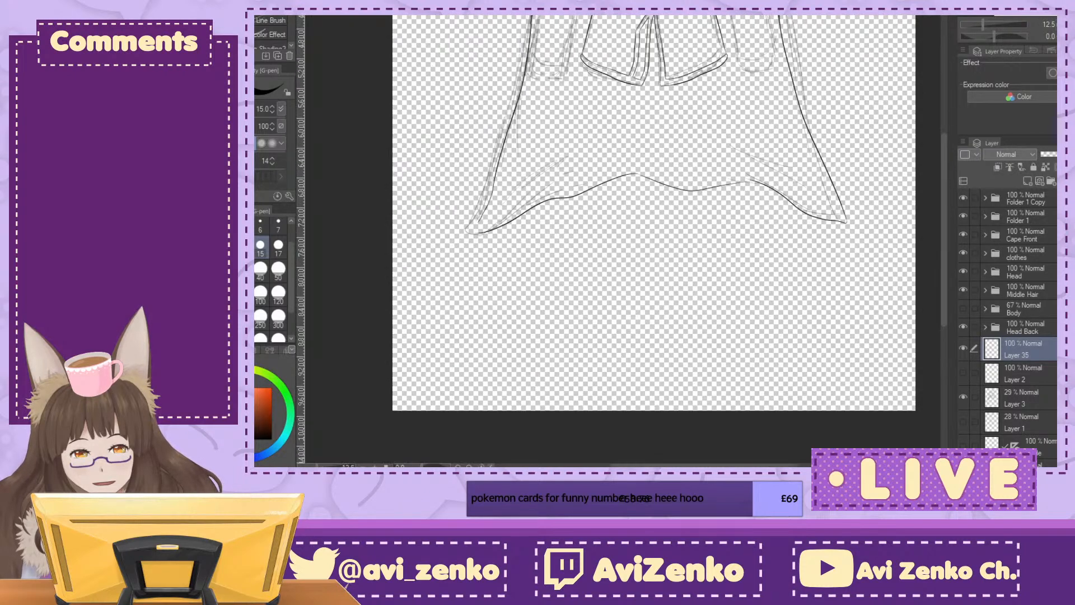
key("ctrl+plus")
key("ctrl+plus")
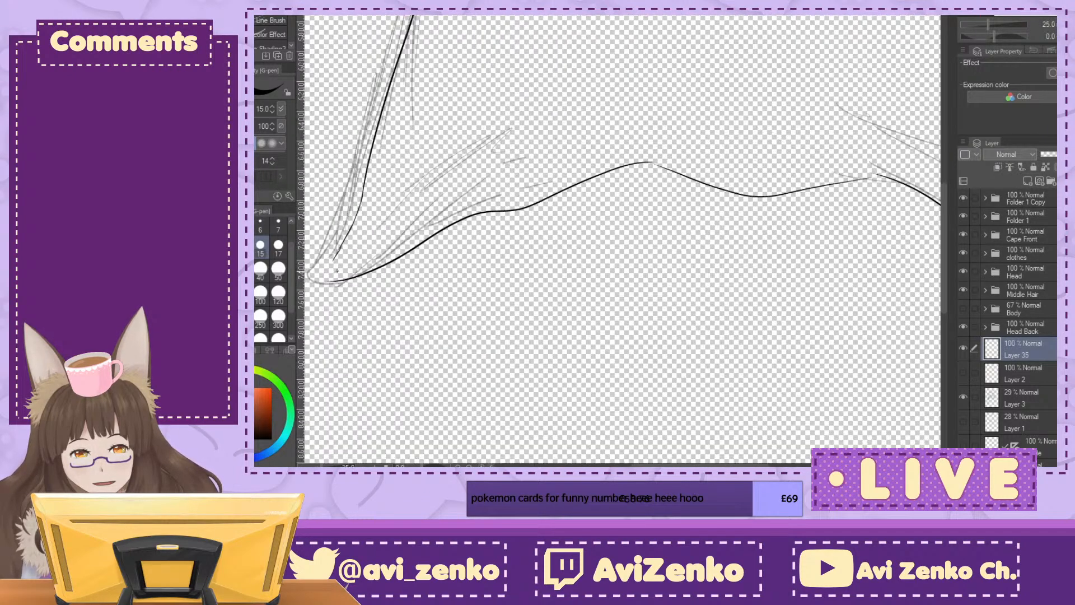
left_click_drag(330, 271, 431, 223)
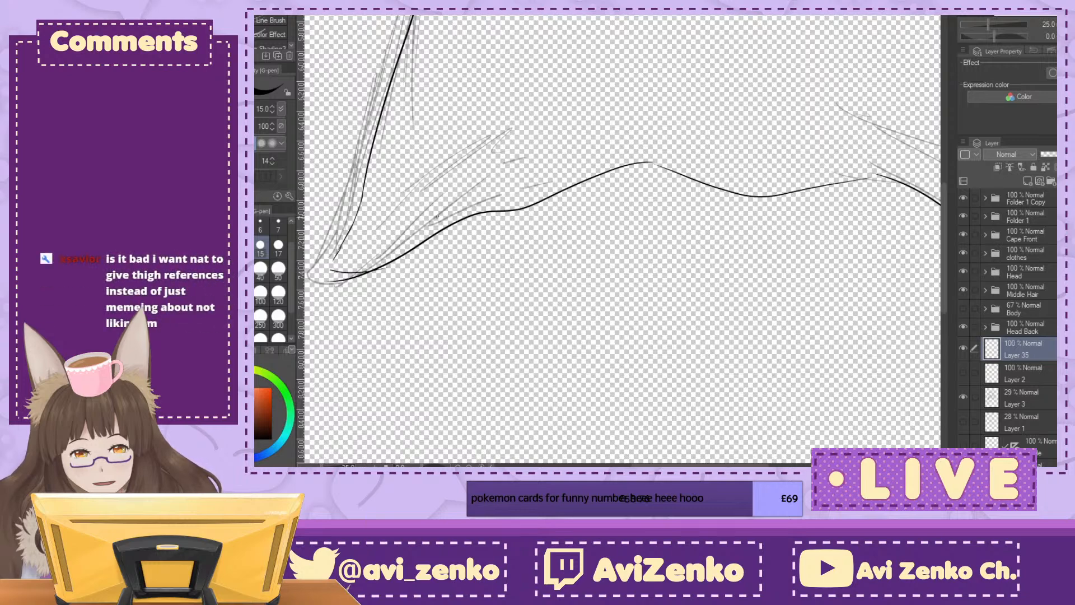
left_click_drag(358, 263, 648, 184)
key("ctrl+plus")
key("ctrl+plus")
key("ctrl+plus")
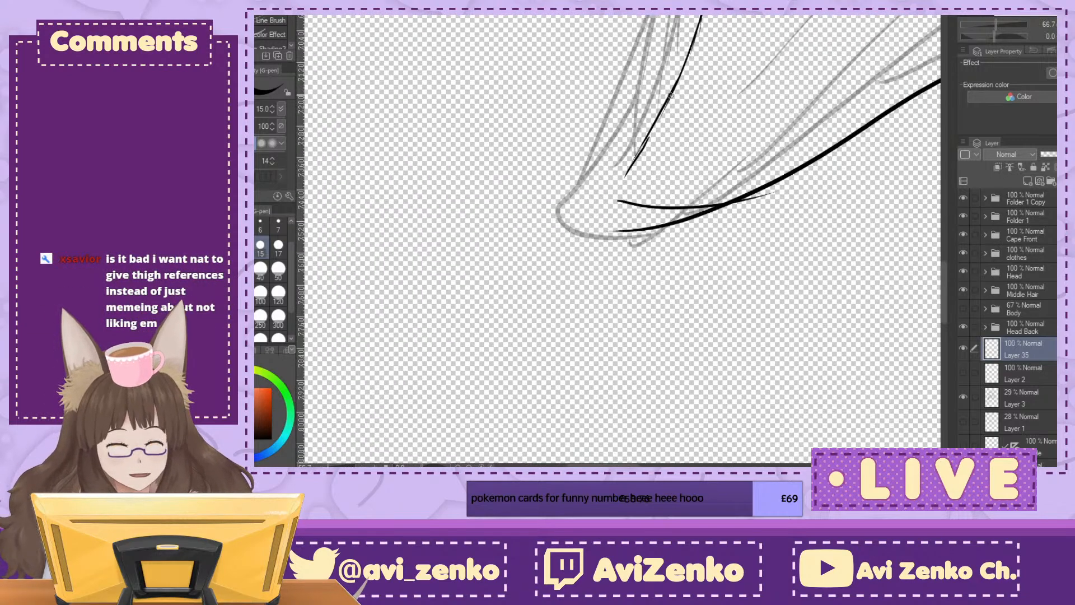
mouse_move(641, 147)
left_mouse_down()
mouse_move(614, 191)
mouse_move(630, 205)
left_mouse_up()
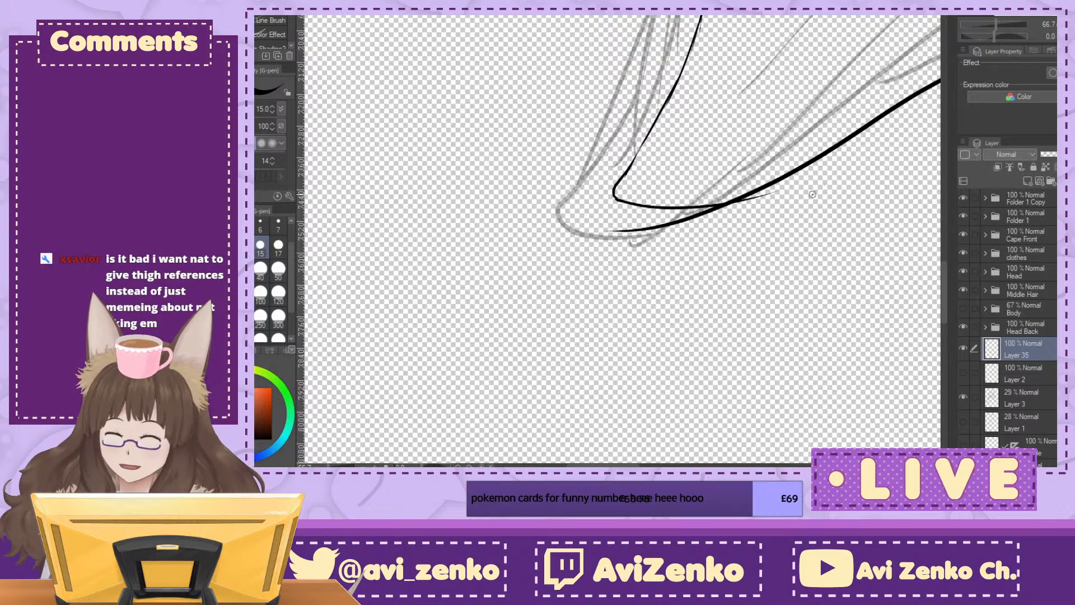
Step: Erase the leftover end of the old hem line below the back cloak's new rounded corner
left_click_drag(635, 232, 717, 212)
mouse_move(655, 228)
left_mouse_down()
mouse_move(637, 234)
mouse_move(767, 195)
mouse_move(734, 206)
left_mouse_up()
left_click_drag(1002, 16, 1035, 17)
key("ctrl+minus")
key("ctrl+minus")
key("ctrl+minus")
key("ctrl+minus")
key("ctrl+minus")
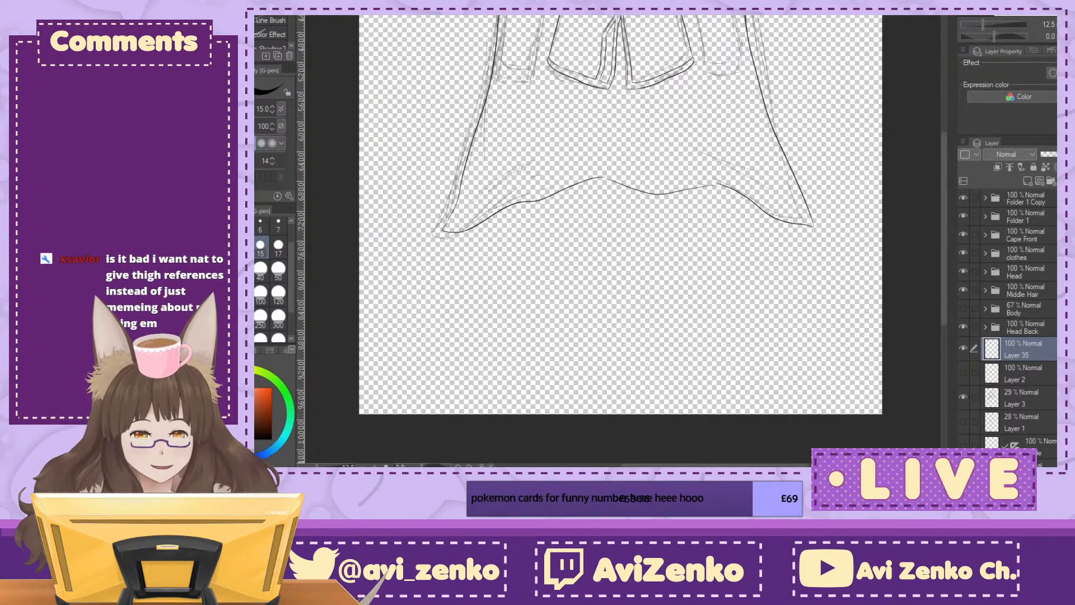
Step: Rotate the canvas view to -75 degrees, ink the join between the two hem strokes, and reset the view to upright
key("ctrl+plus")
key("ctrl+plus")
key("ctrl+plus")
key("ctrl+plus")
key("ctrl+plus")
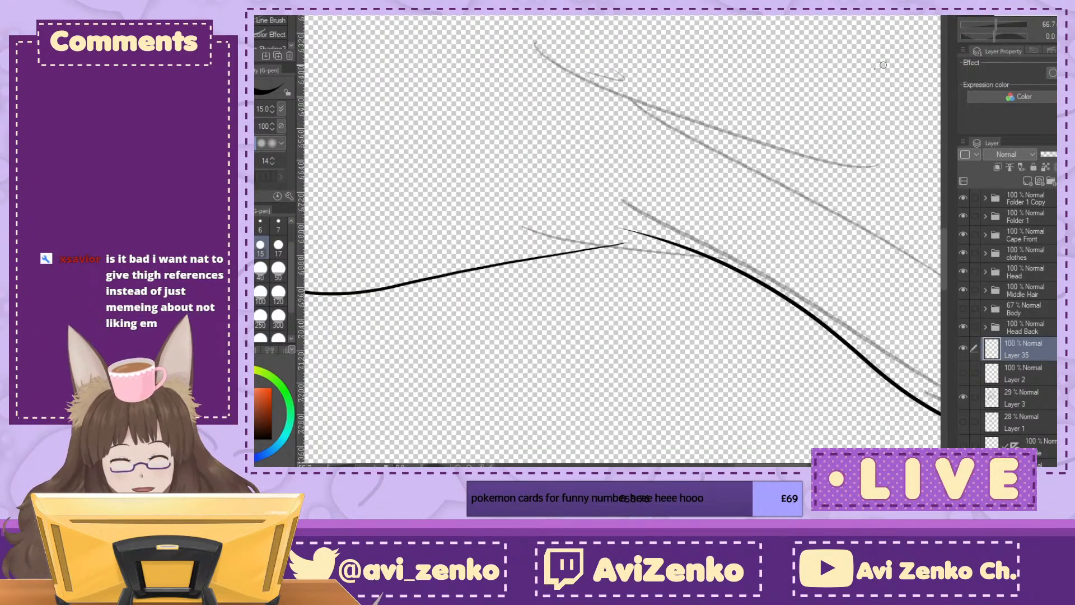
left_click(1057, 37)
left_click(1056, 37)
left_click(1056, 36)
left_click(1056, 36)
left_click(1056, 37)
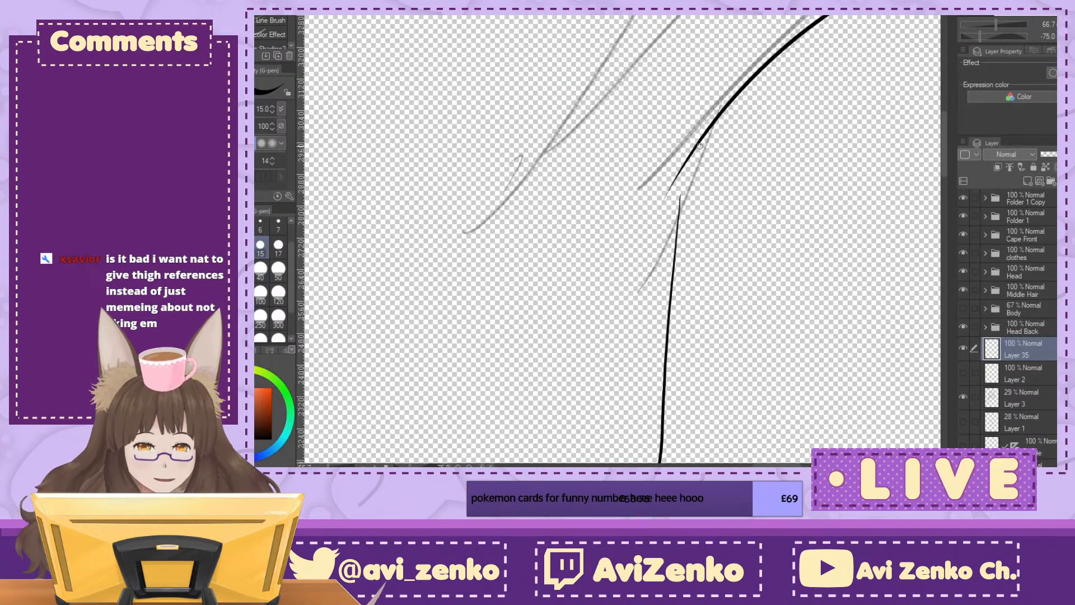
left_click_drag(700, 138, 679, 207)
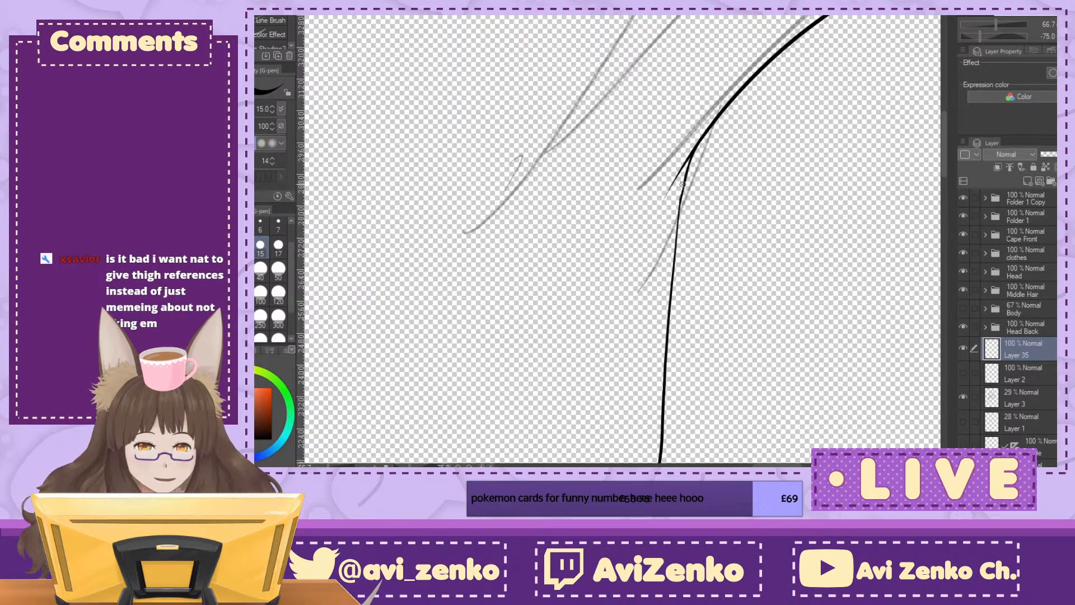
left_click(1056, 36)
key("ctrl+minus")
key("ctrl+minus")
key("ctrl+minus")
key("ctrl+minus")
key("ctrl+minus")
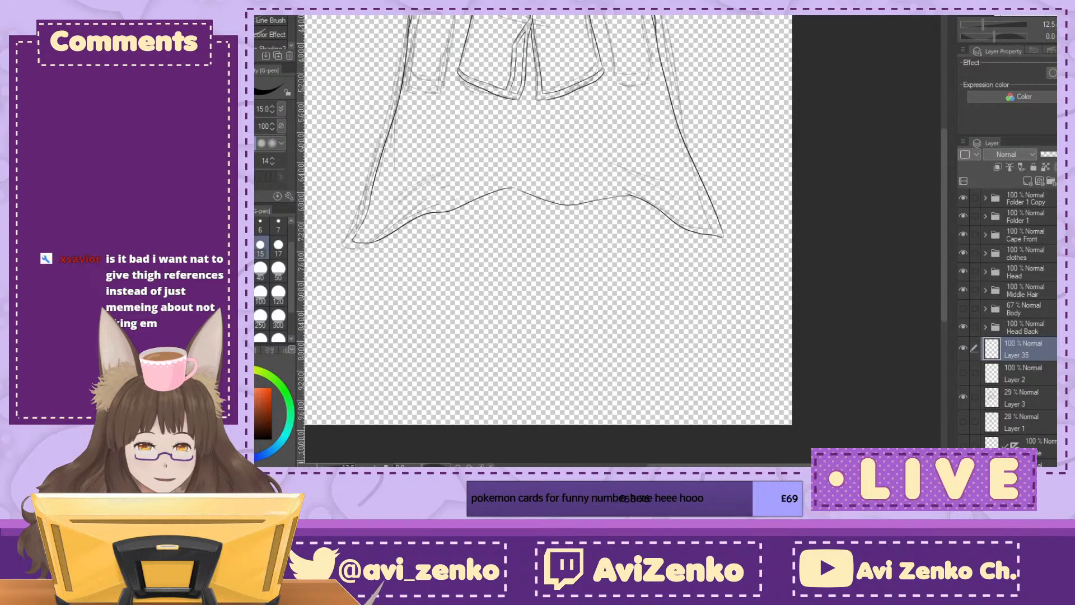
Step: Show the Body folder and check the back cloak's length and hem against the legs
left_click_drag(621, 212, 691, 378)
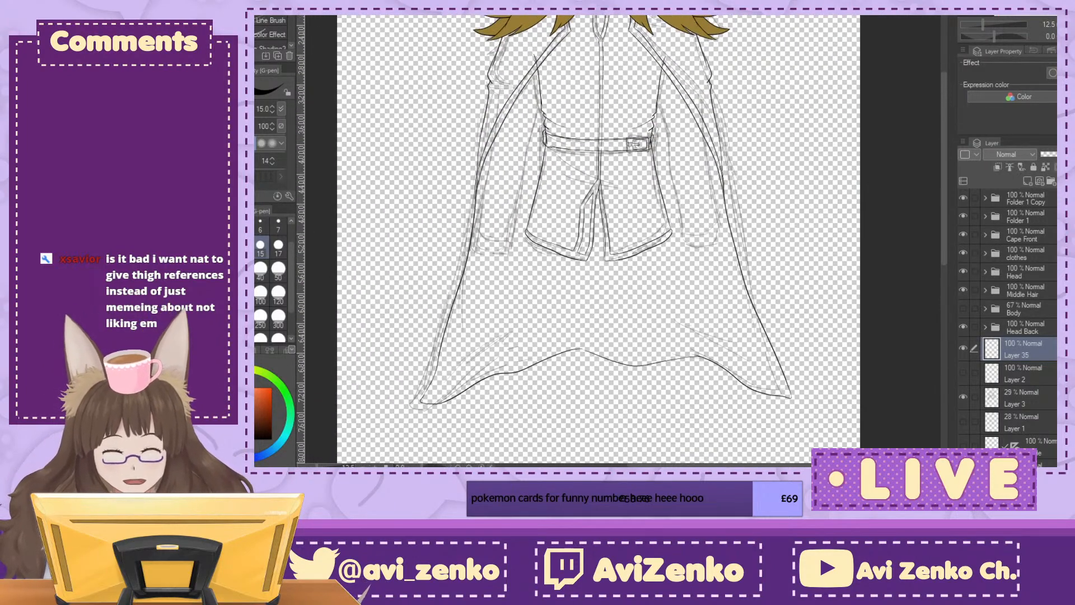
left_click(964, 307)
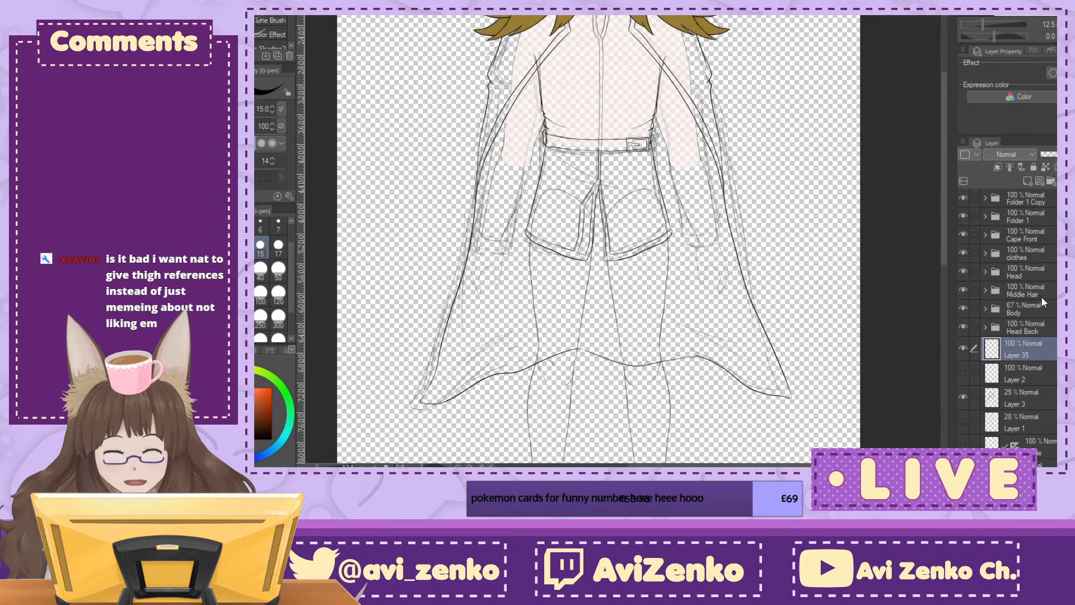
left_click_drag(678, 336, 683, 210)
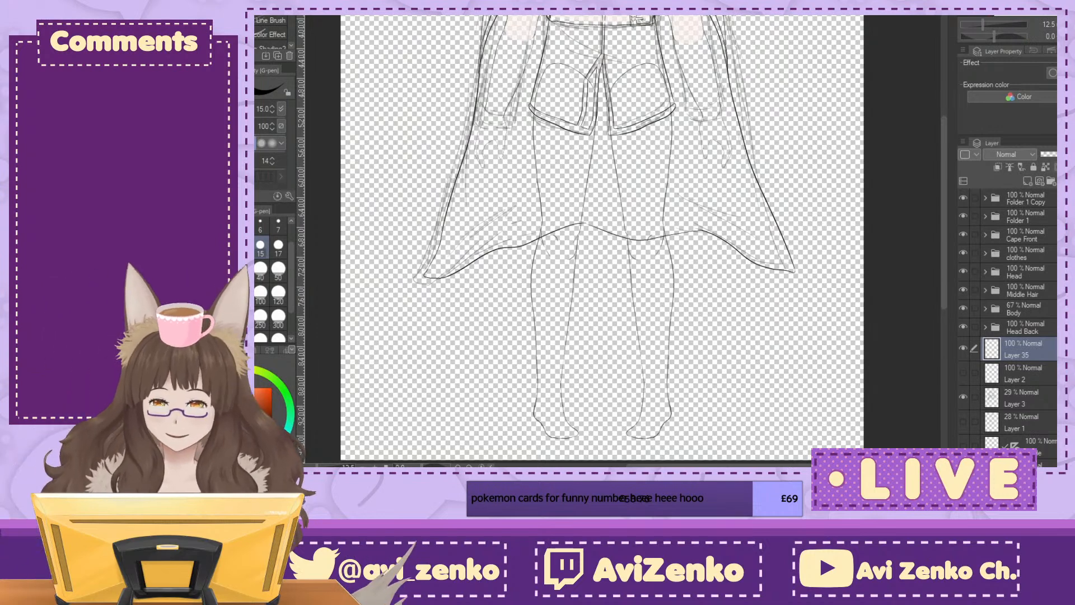
left_click_drag(672, 224, 697, 278)
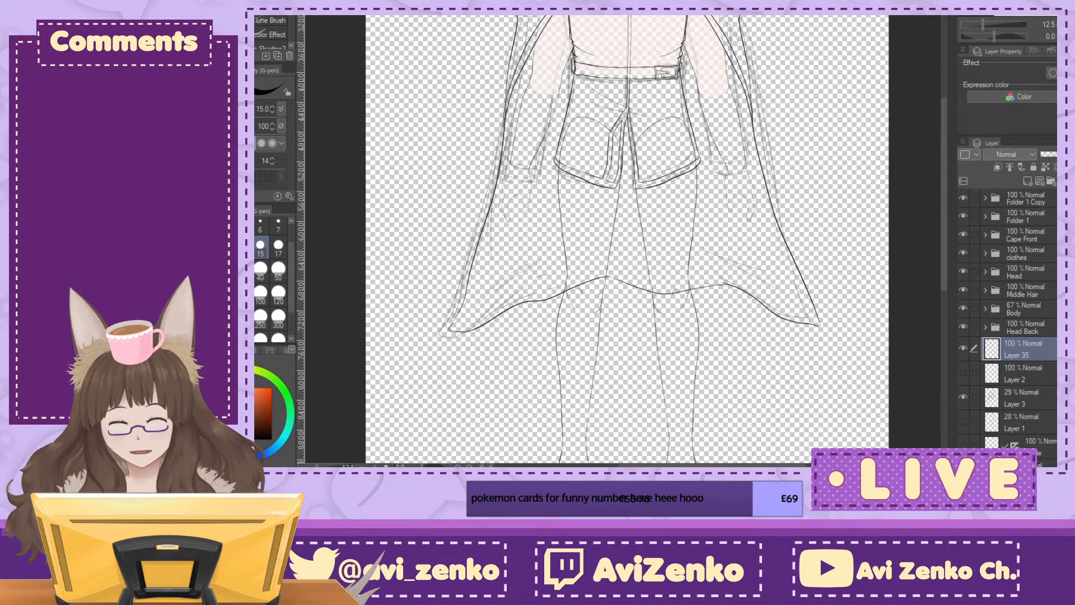
left_click_drag(627, 240, 627, 321)
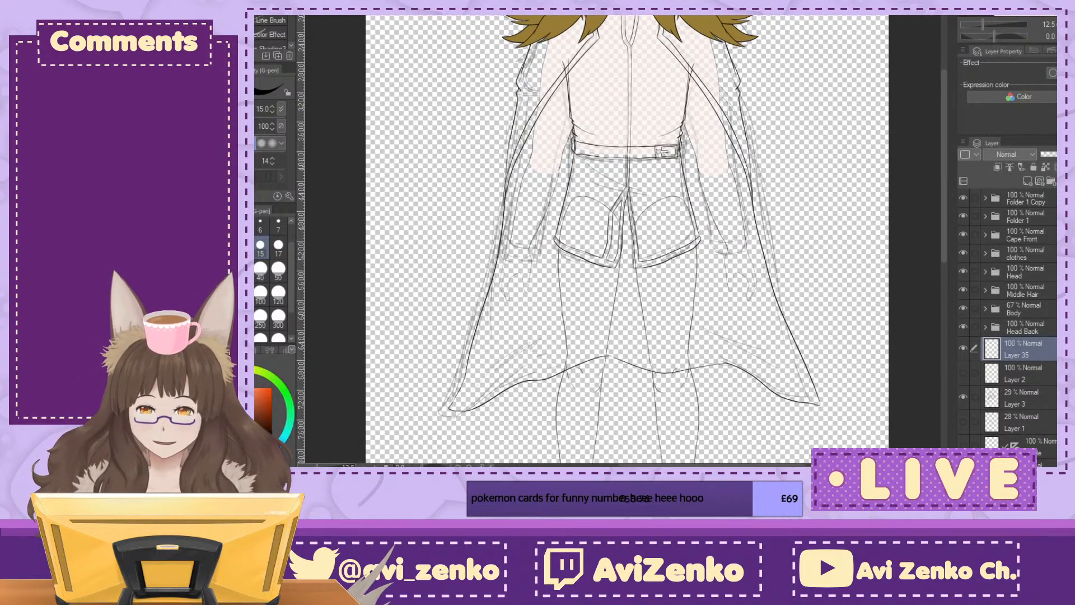
Step: Examine the clothing line art over the body, from the belt and sleeves up to the jacket front and fur collar
left_click_drag(660, 241, 587, 250)
key("ctrl+plus")
key("ctrl+plus")
key("ctrl+plus")
key("ctrl+plus")
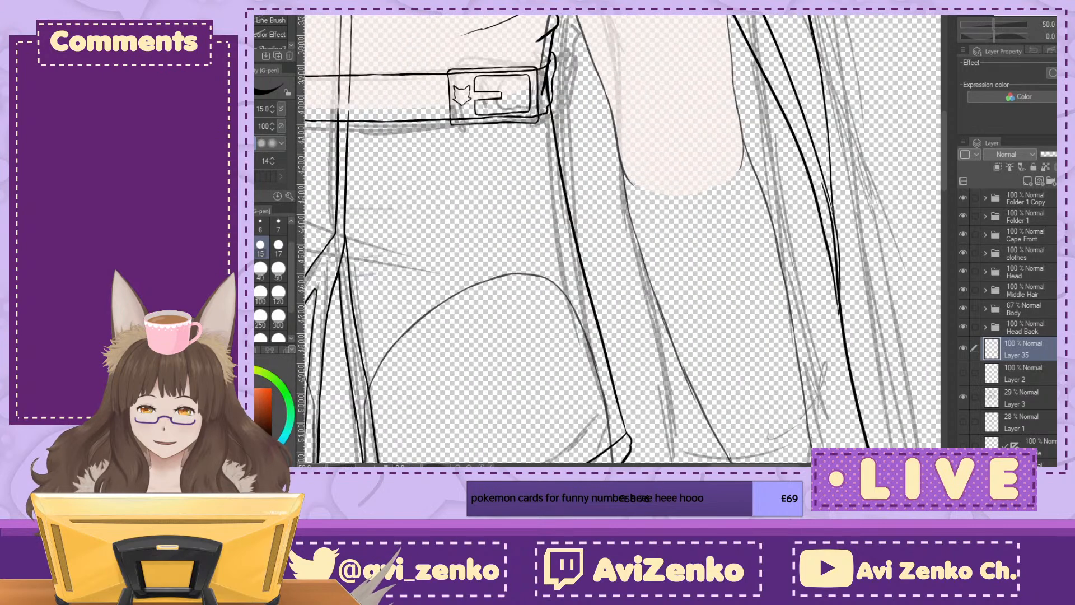
key("ctrl+minus")
key("ctrl+minus")
key("ctrl+minus")
key("ctrl+minus")
key("ctrl+minus")
key("ctrl+minus")
key("ctrl+minus")
key("ctrl+minus")
left_click_drag(610, 224, 612, 267)
key("ctrl+plus")
key("ctrl+plus")
key("ctrl+plus")
key("ctrl+plus")
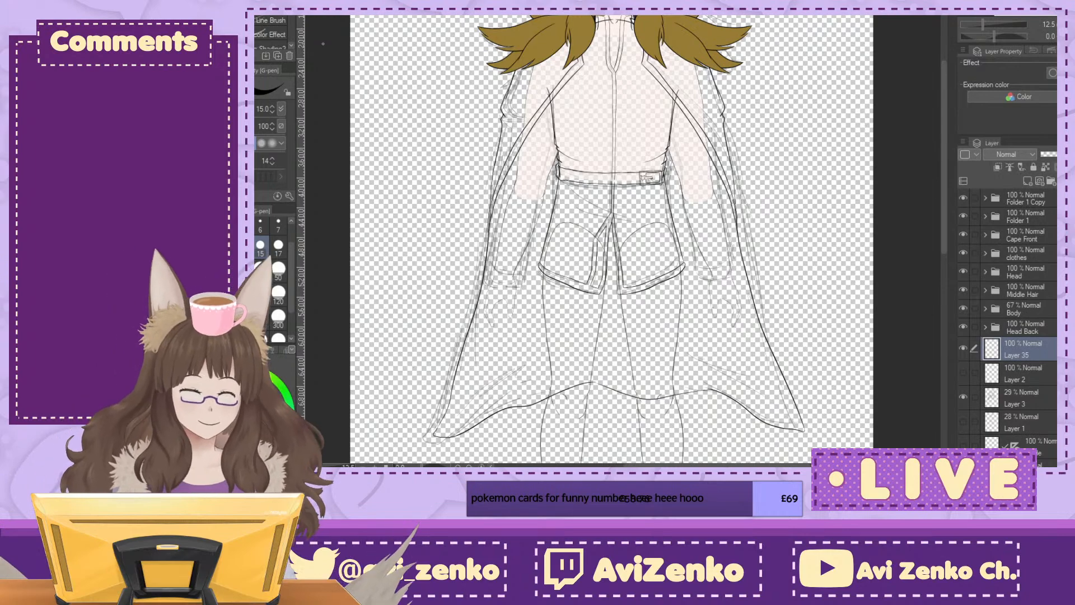
left_click_drag(570, 94, 523, 312)
scroll(511, 179, "up", 2)
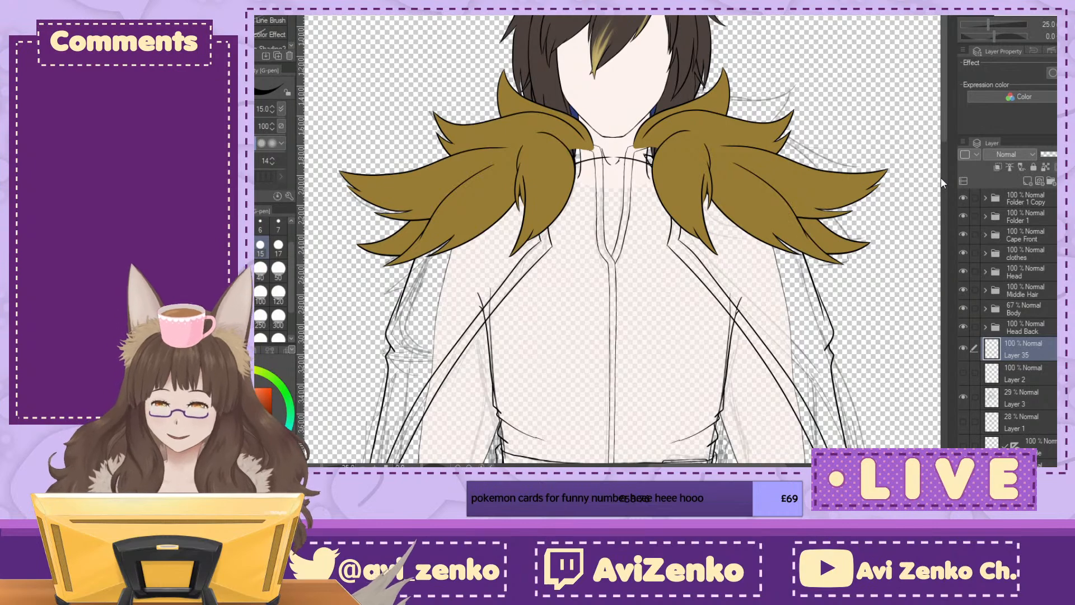
mouse_move(616, 313)
left_mouse_down()
mouse_move(553, 247)
mouse_move(627, 235)
mouse_move(636, 206)
left_mouse_up()
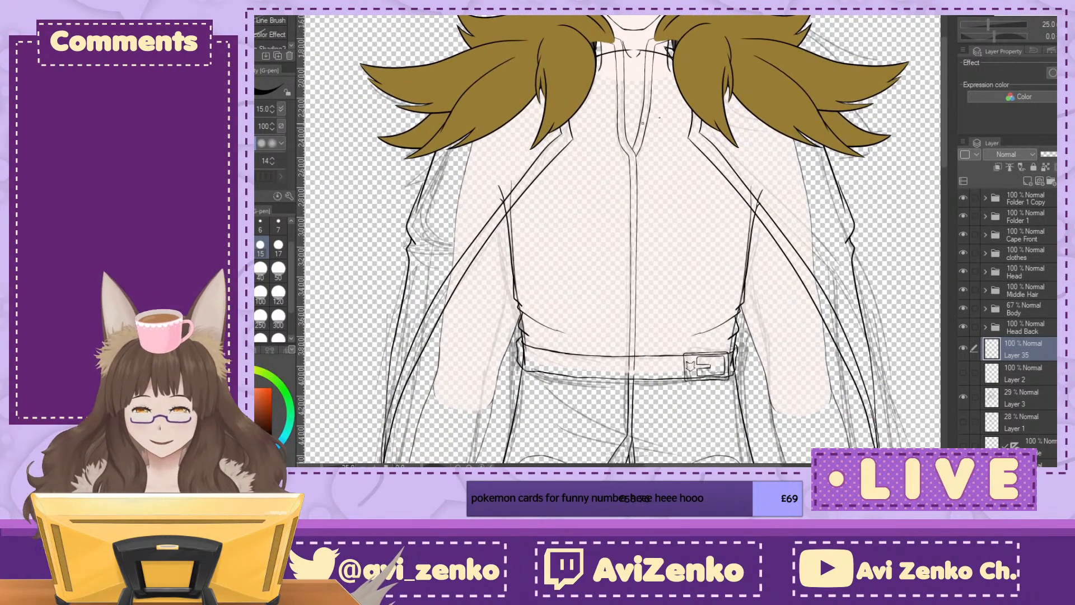
left_click(1033, 28)
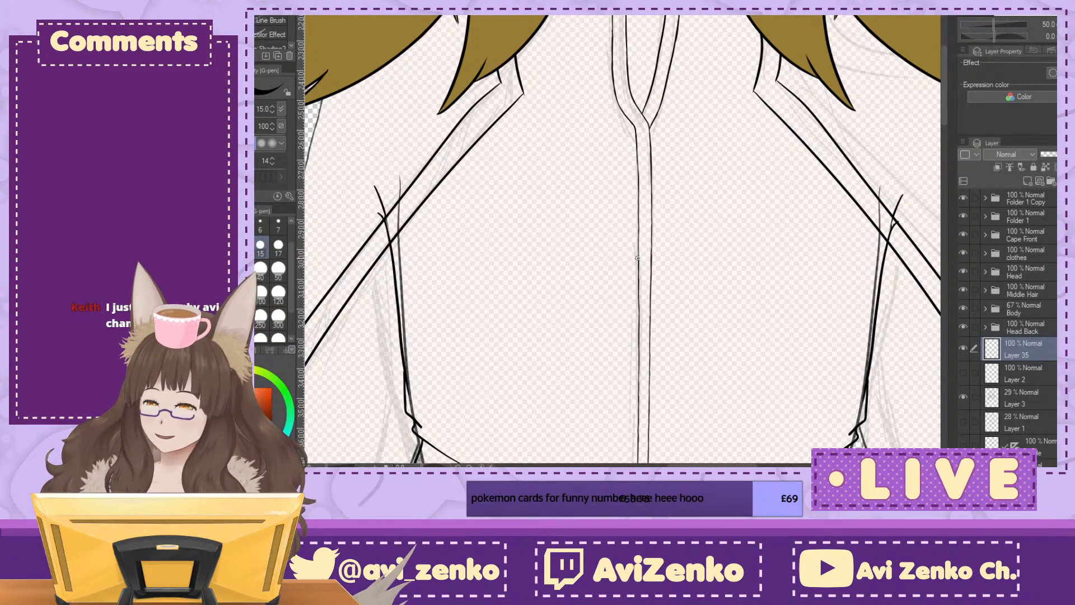
scroll(637, 259, "down", 1)
mouse_move(637, 258)
left_mouse_down()
mouse_move(617, 399)
mouse_move(487, 113)
mouse_move(563, 307)
mouse_move(624, 301)
left_mouse_up()
scroll(627, 182, "up", 1)
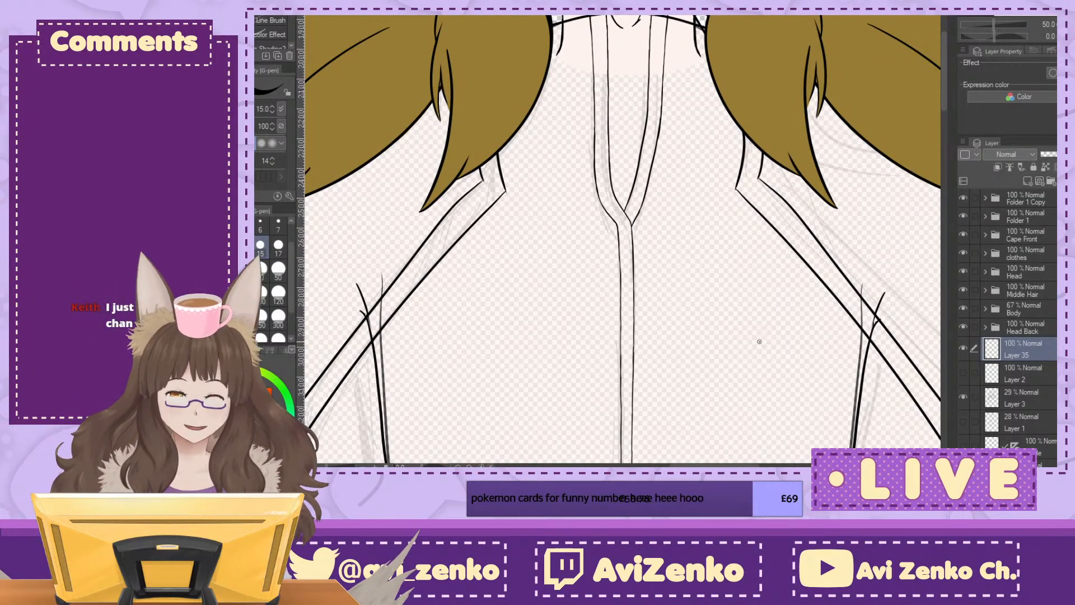
Step: Set the Body folder's opacity to 100% and check the jacket and collar line art against the solid body
left_click(1050, 312)
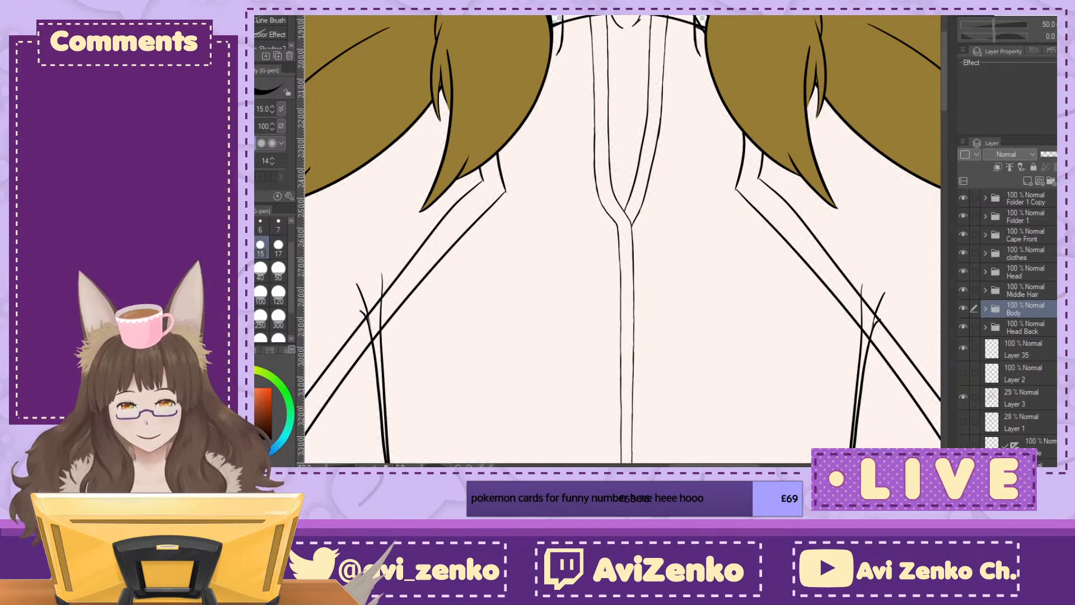
scroll(621, 241, "down", 2)
left_click_drag(616, 448, 636, 30)
left_click_drag(560, 236, 518, 396)
left_click_drag(627, 123, 638, 455)
scroll(622, 240, "up", 1)
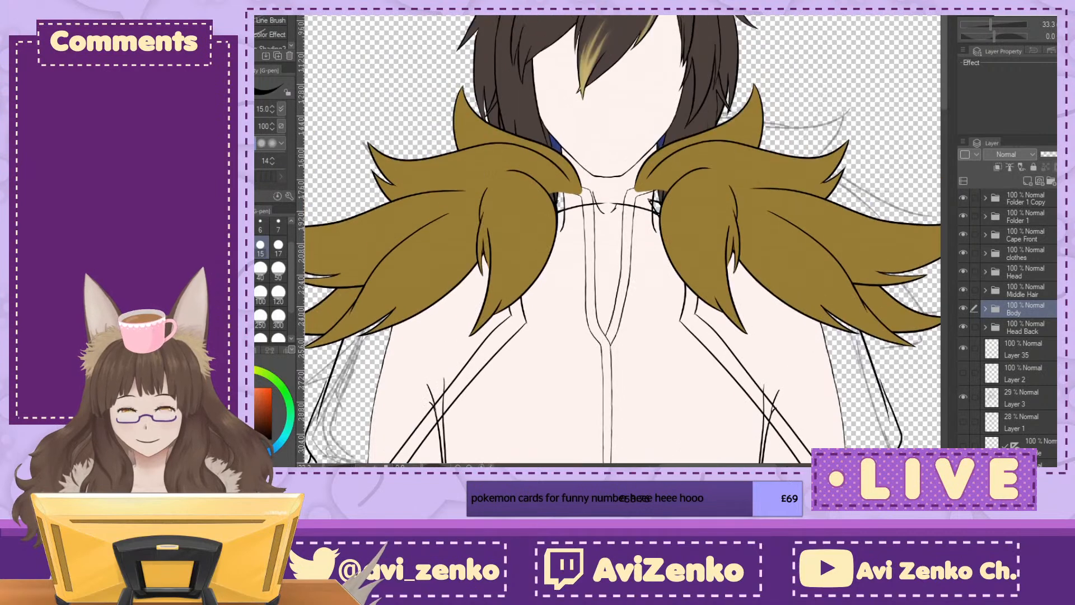